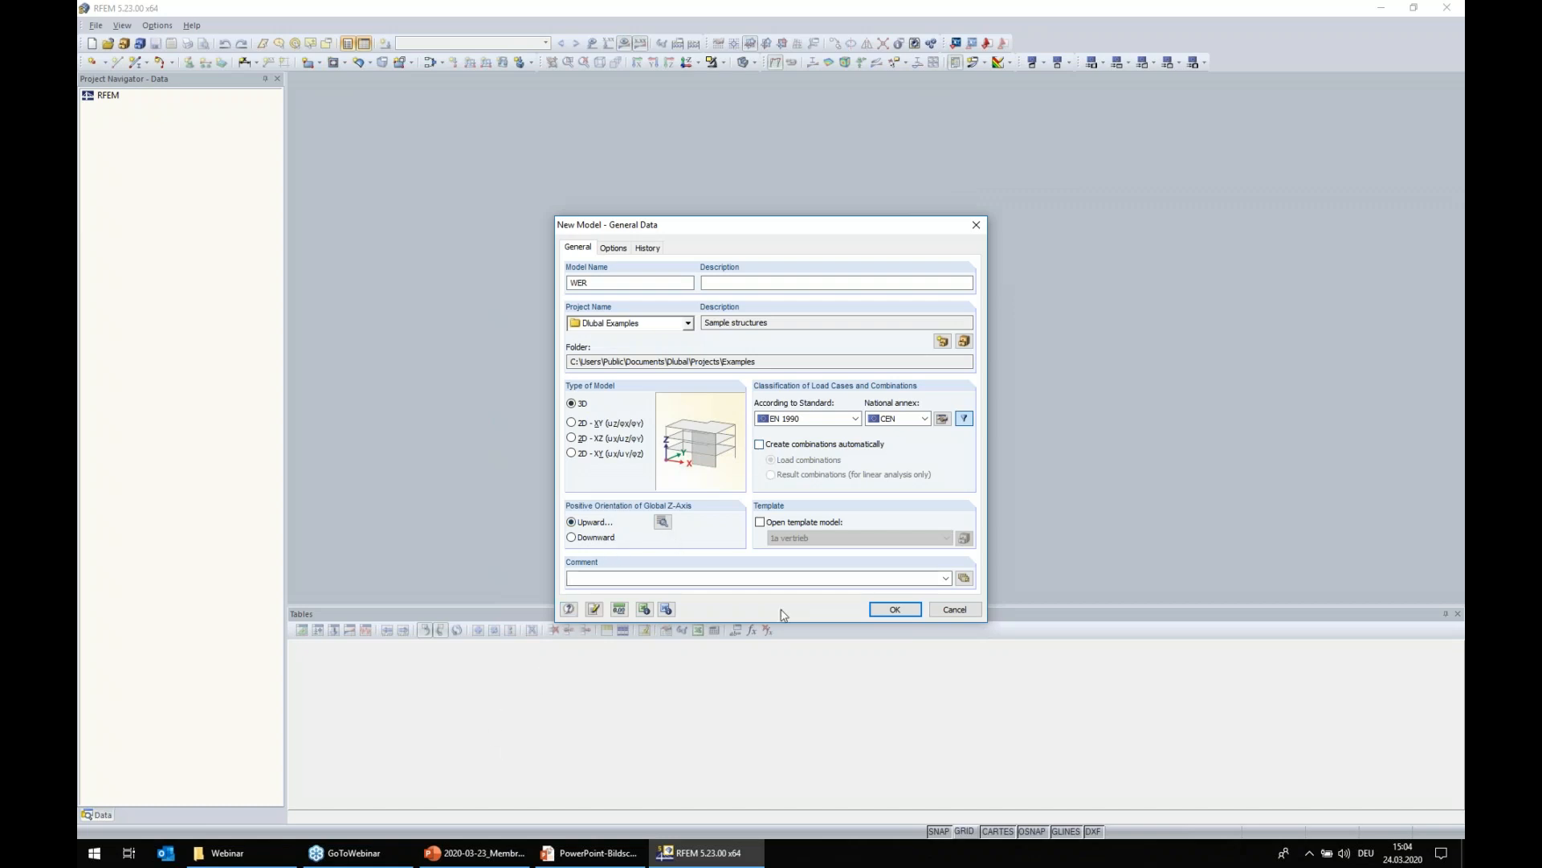
- Create the 3D model WER in the Dlubal Examples project, with EN 1990 combinations and the global Z-axis upward
left_click(895, 609)
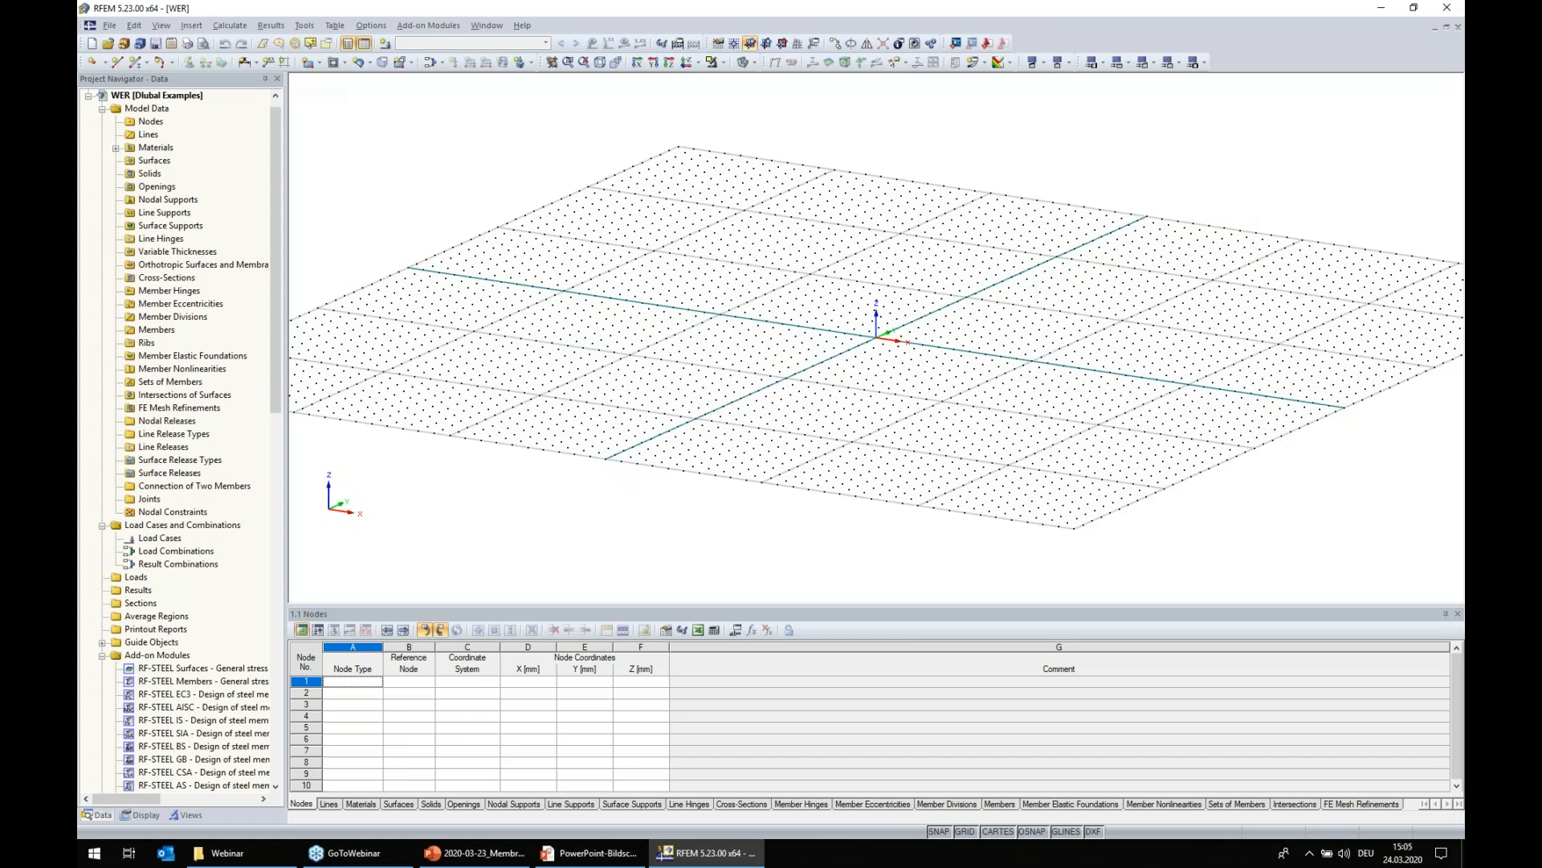
scroll(730, 422, "up", 1)
middle_click_drag(731, 421, 885, 469, "ctrl")
scroll(926, 420, "up", 1)
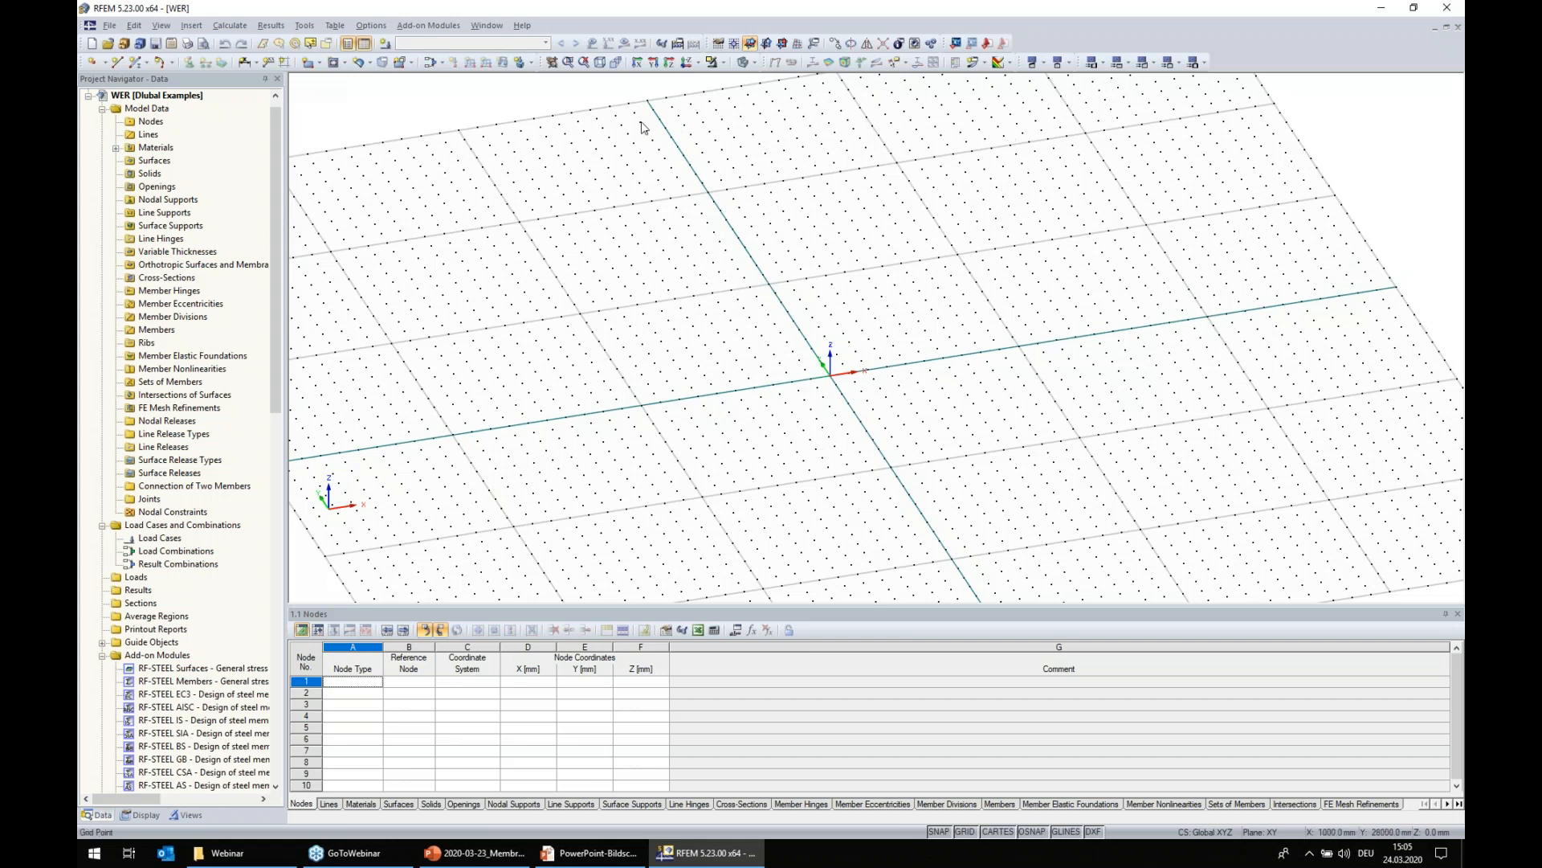
- Define a new beam member with the hot-formed circular hollow section RO 273.0x10.0 in Steel S 355
left_click(134, 66)
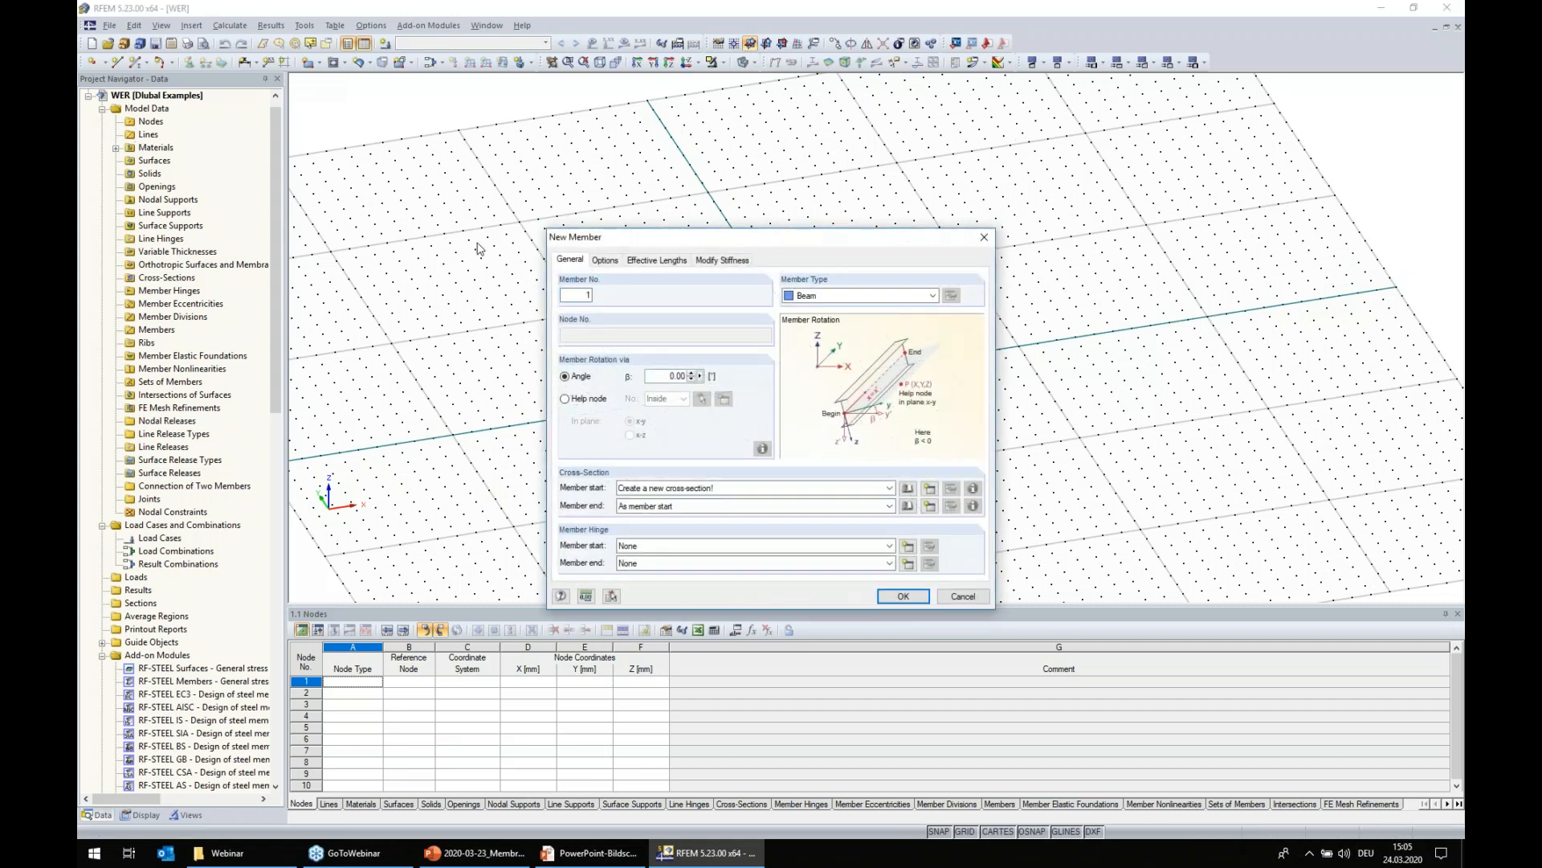
left_click(907, 487)
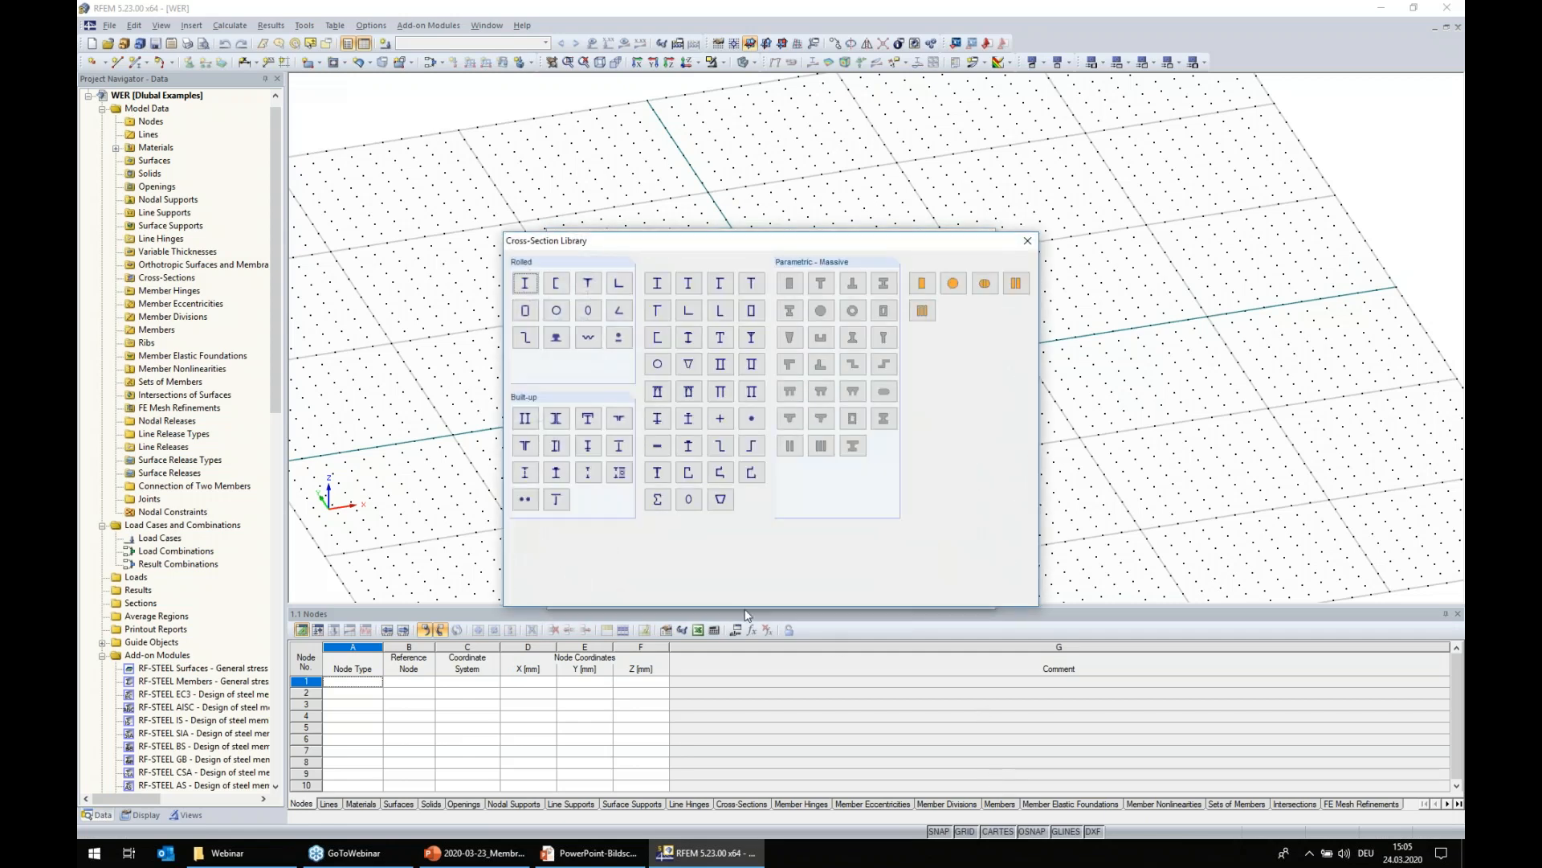
left_click(555, 310)
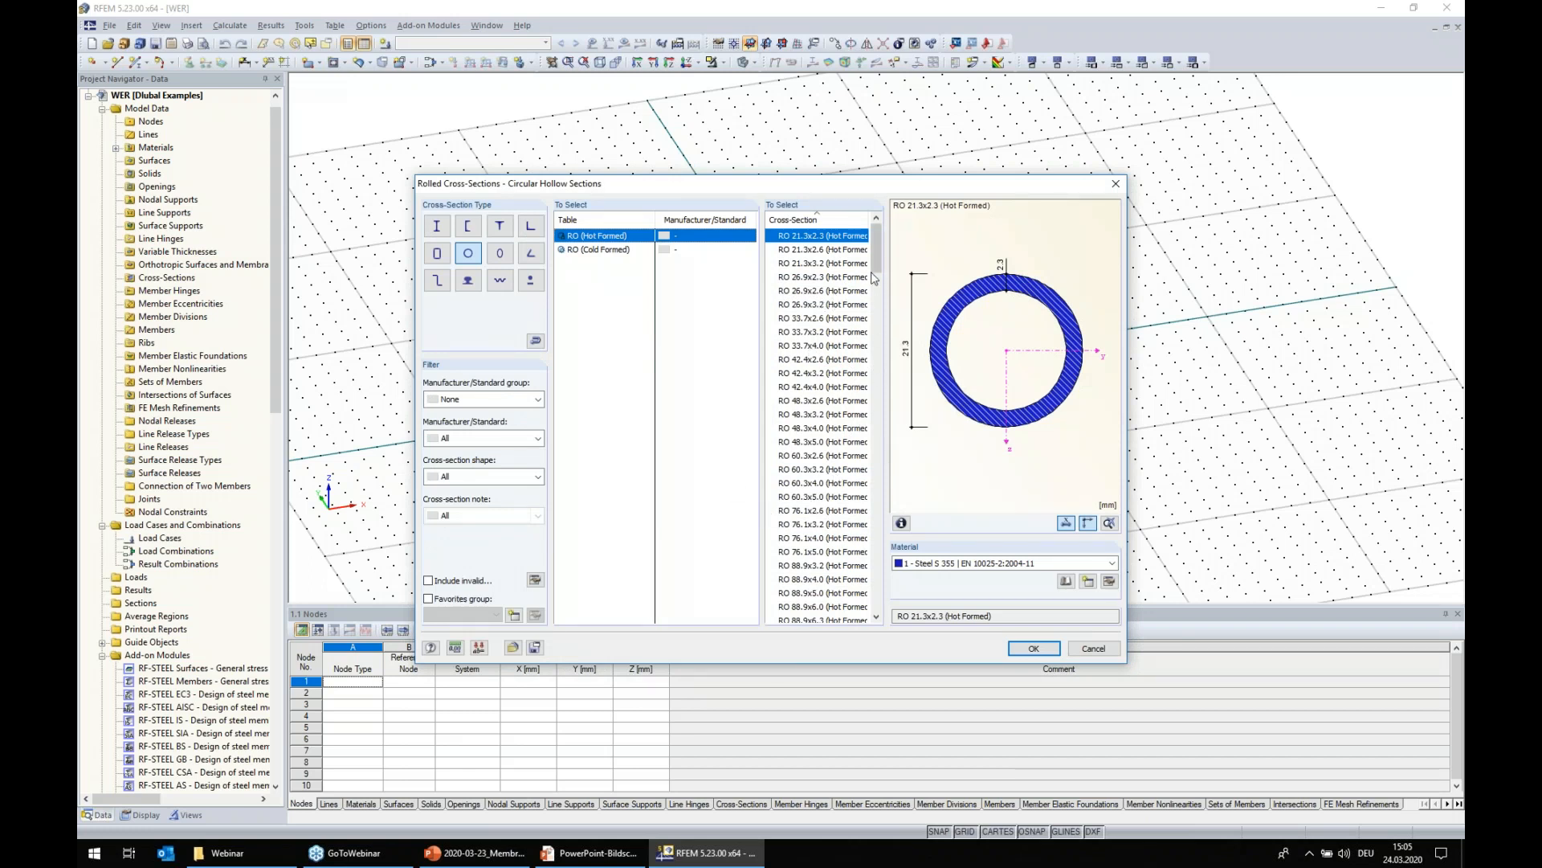
left_click_drag(878, 271, 881, 390)
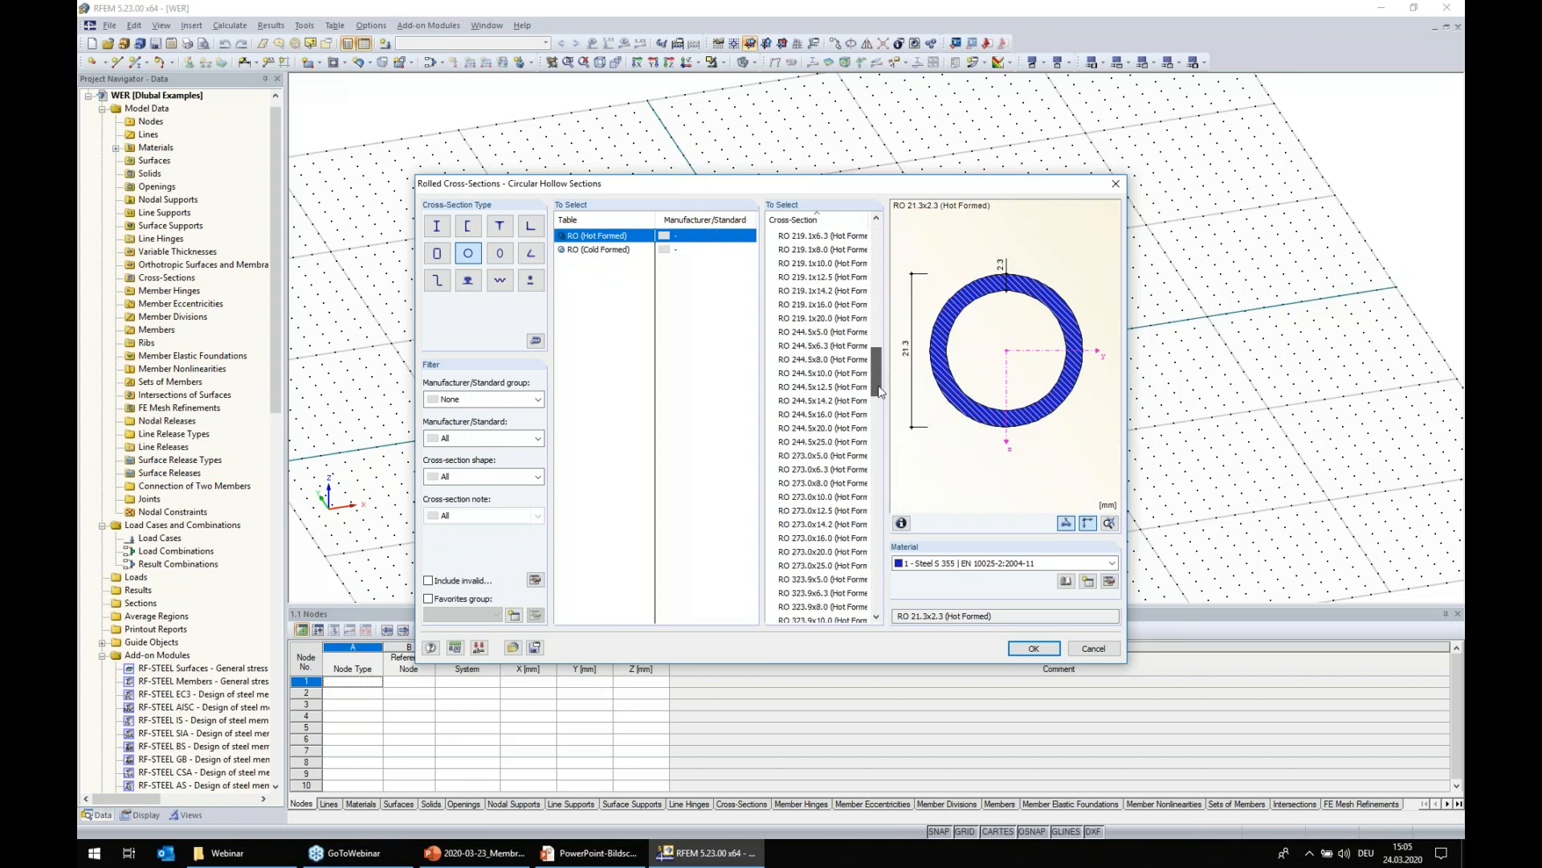
left_click(816, 499)
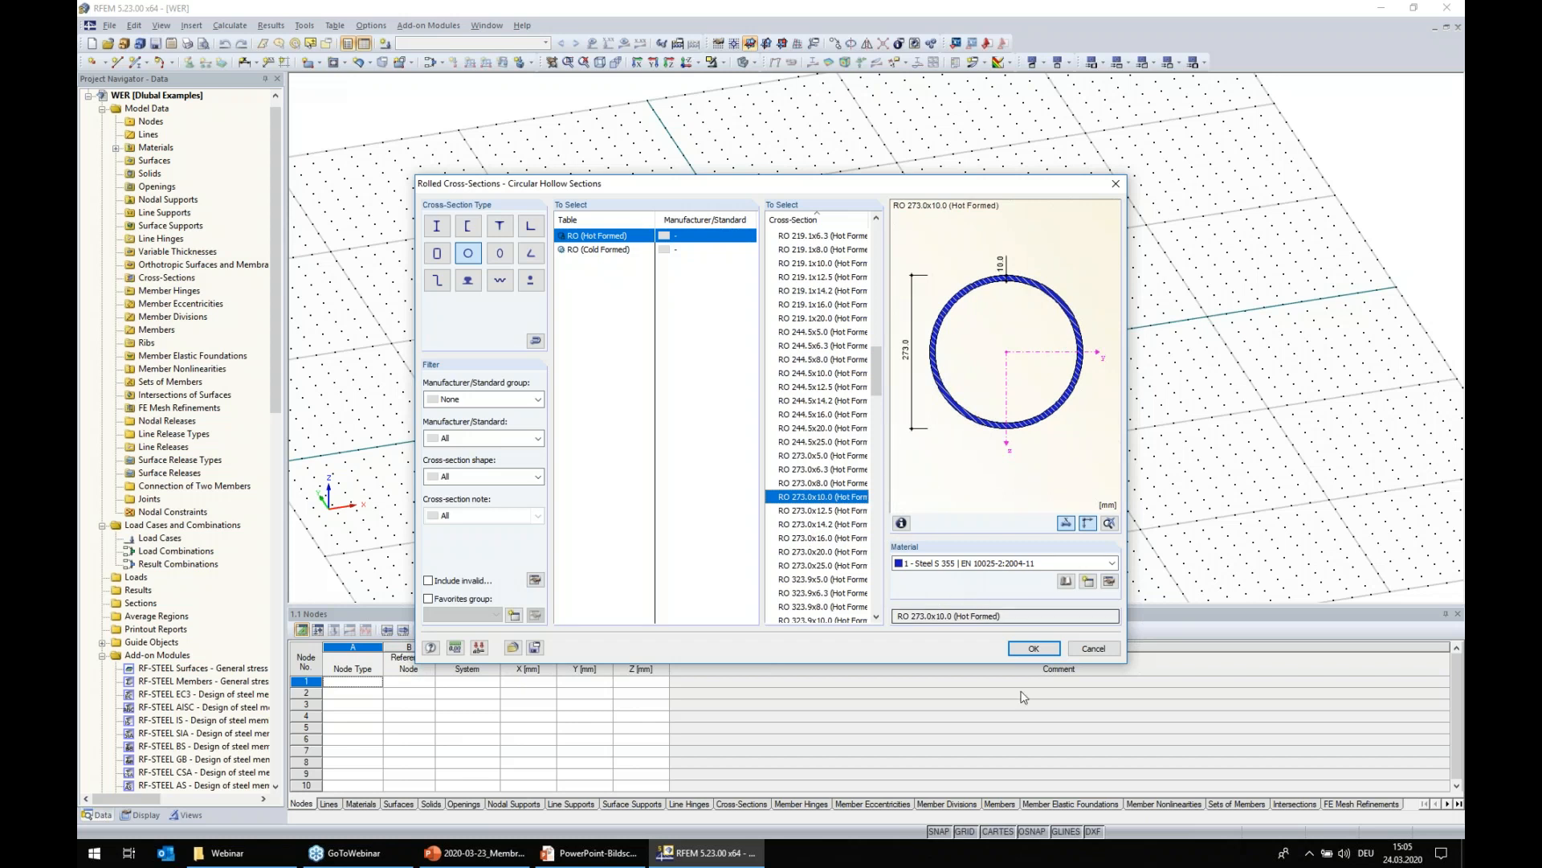
left_click(1044, 650)
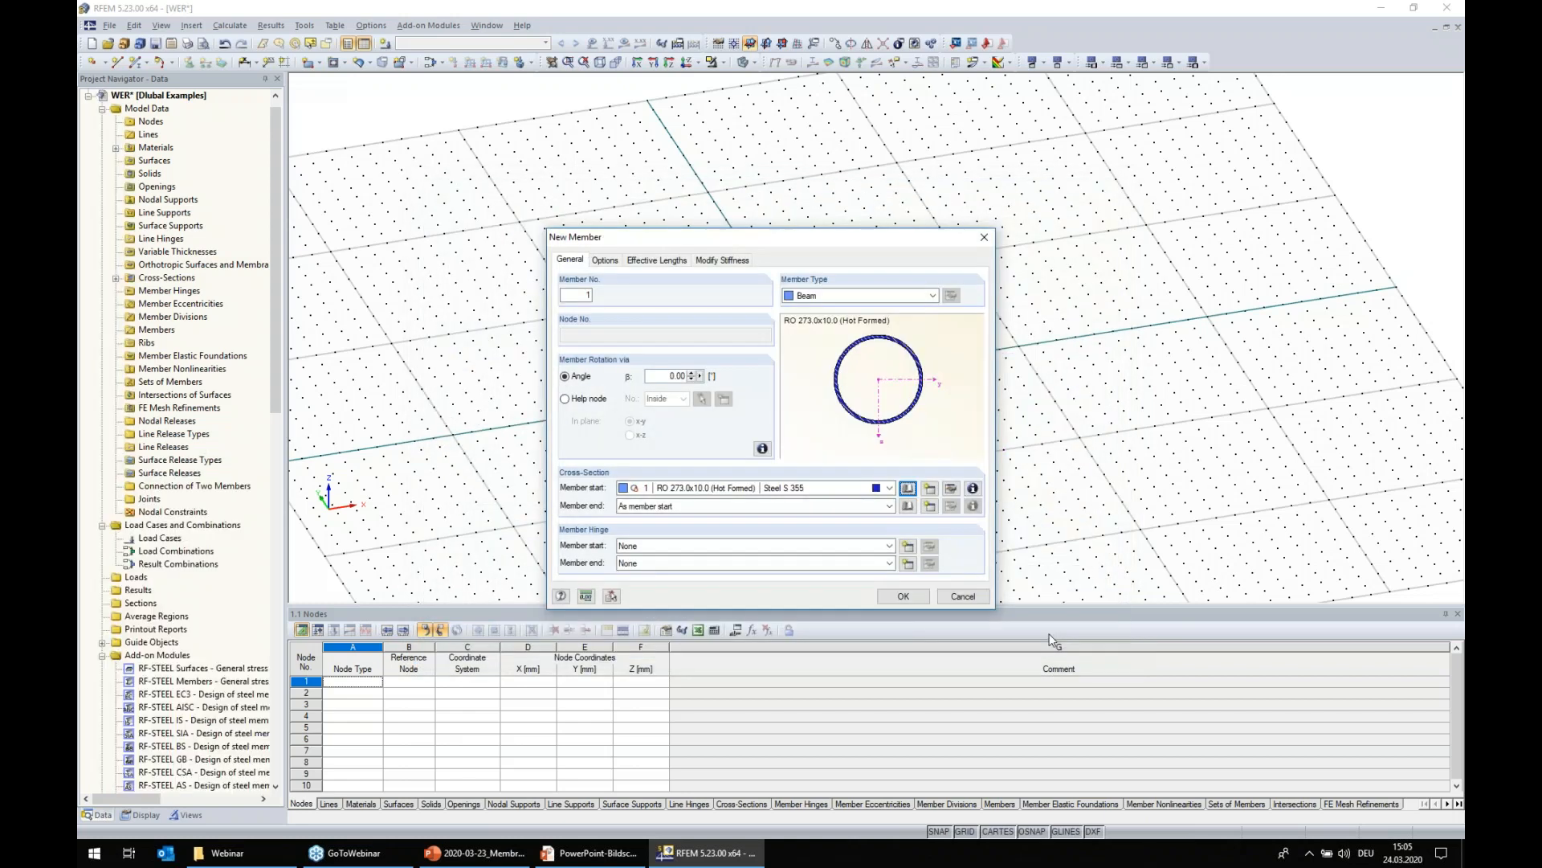
left_click(909, 596)
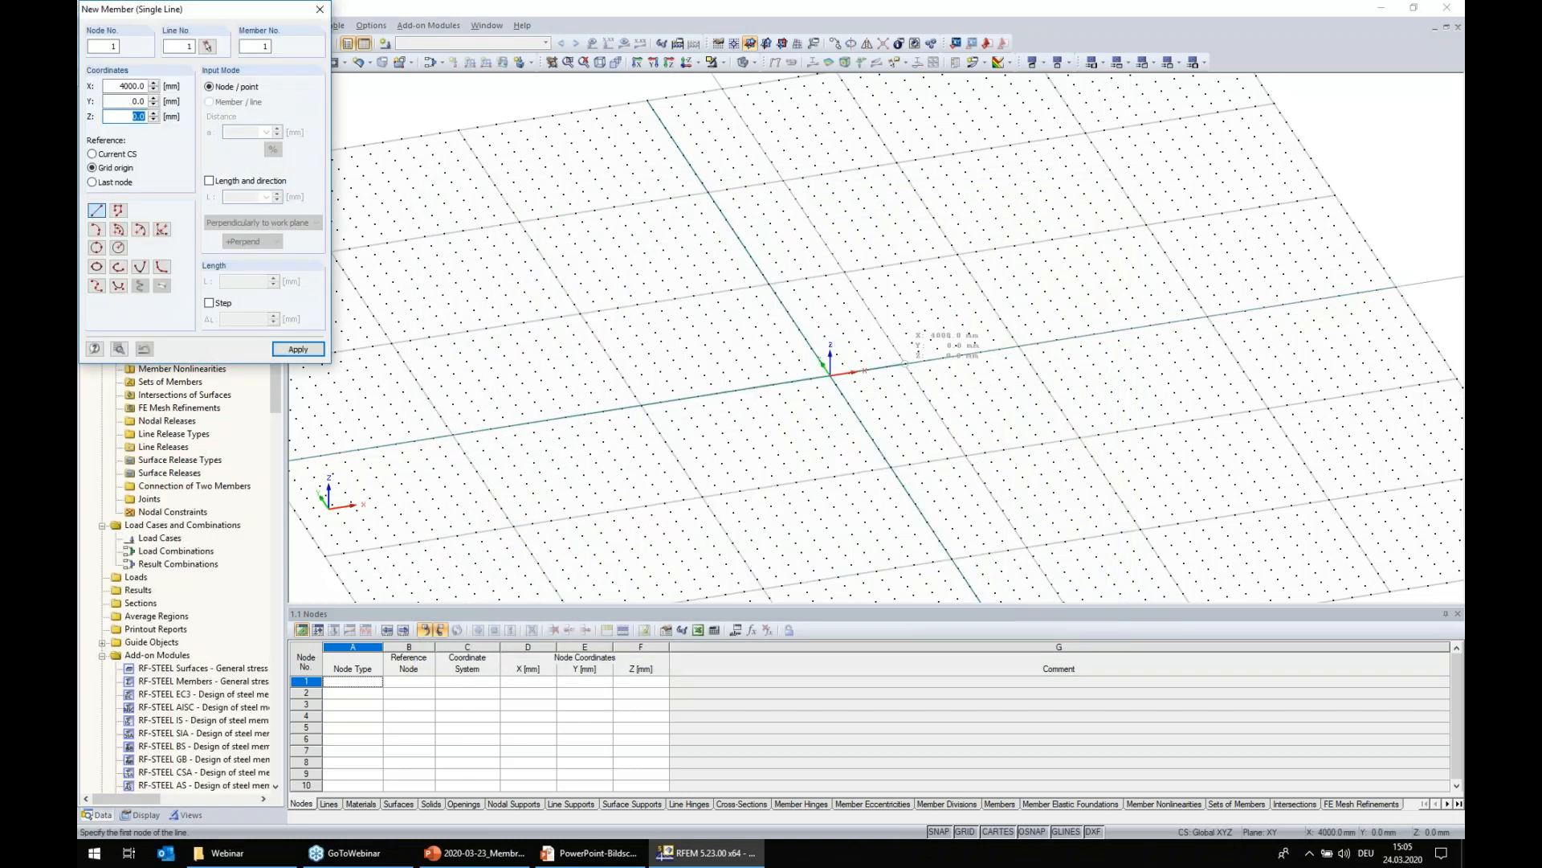
- Place two 7500 mm columns perpendicular to the work plane, at the origin and at X = 20000 mm
left_click(209, 180)
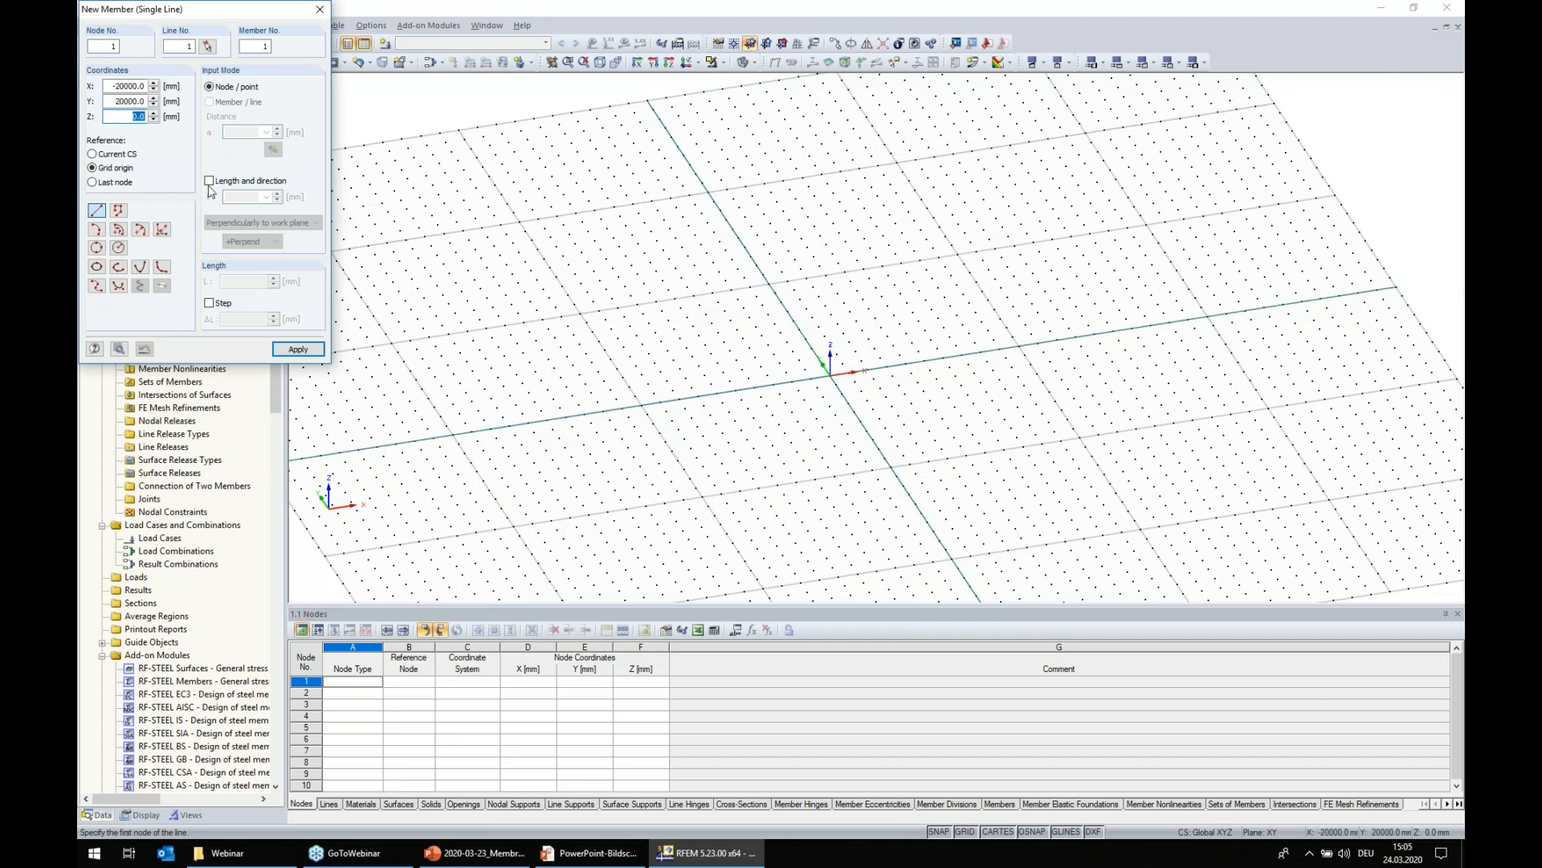
double_click(230, 196)
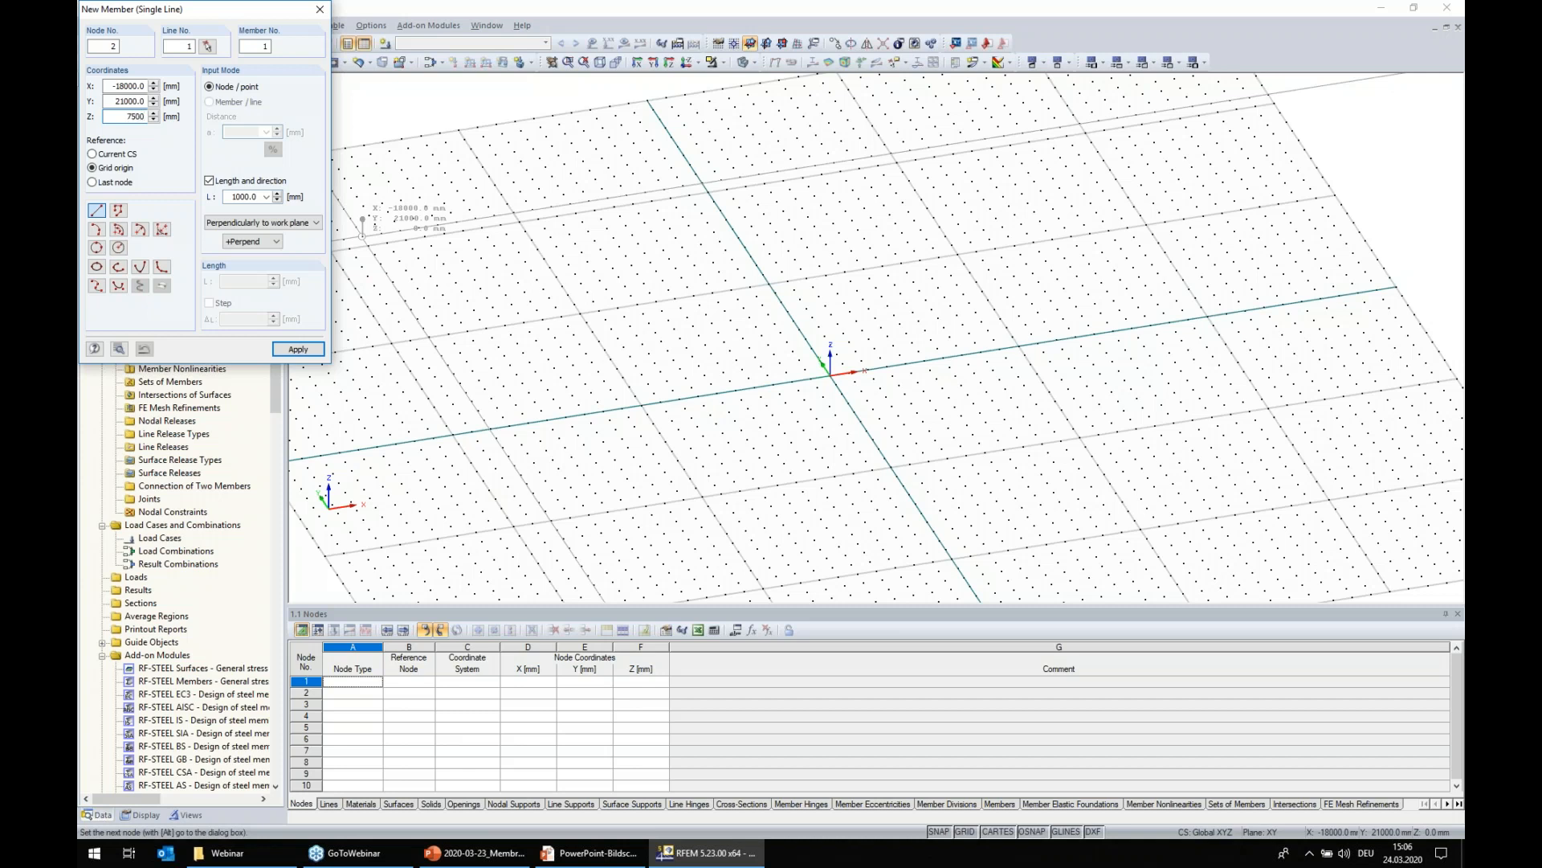
double_click(232, 196)
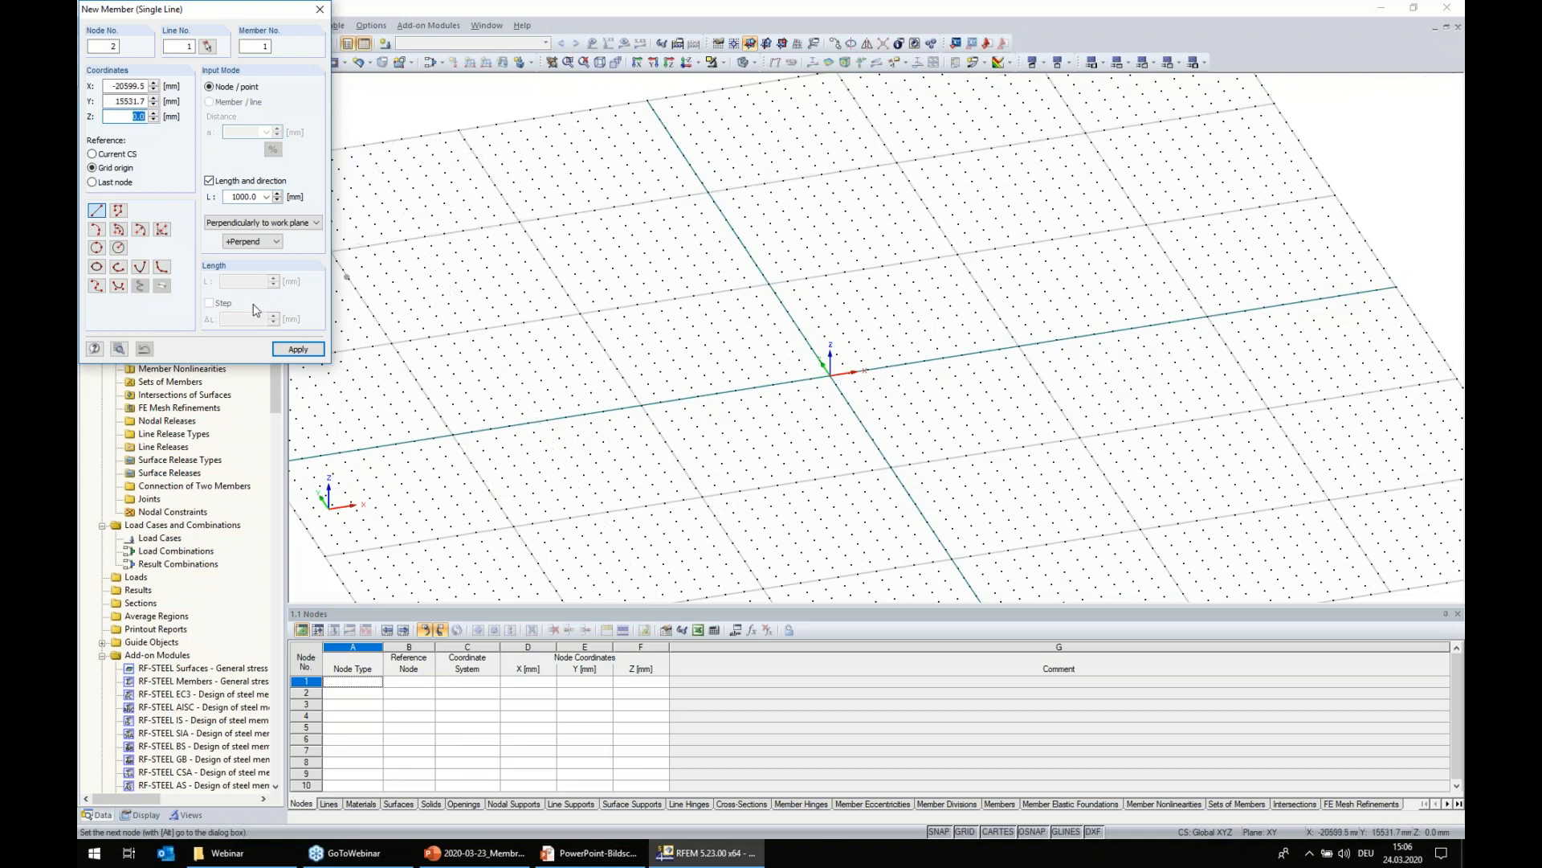
double_click(244, 196)
type("75")
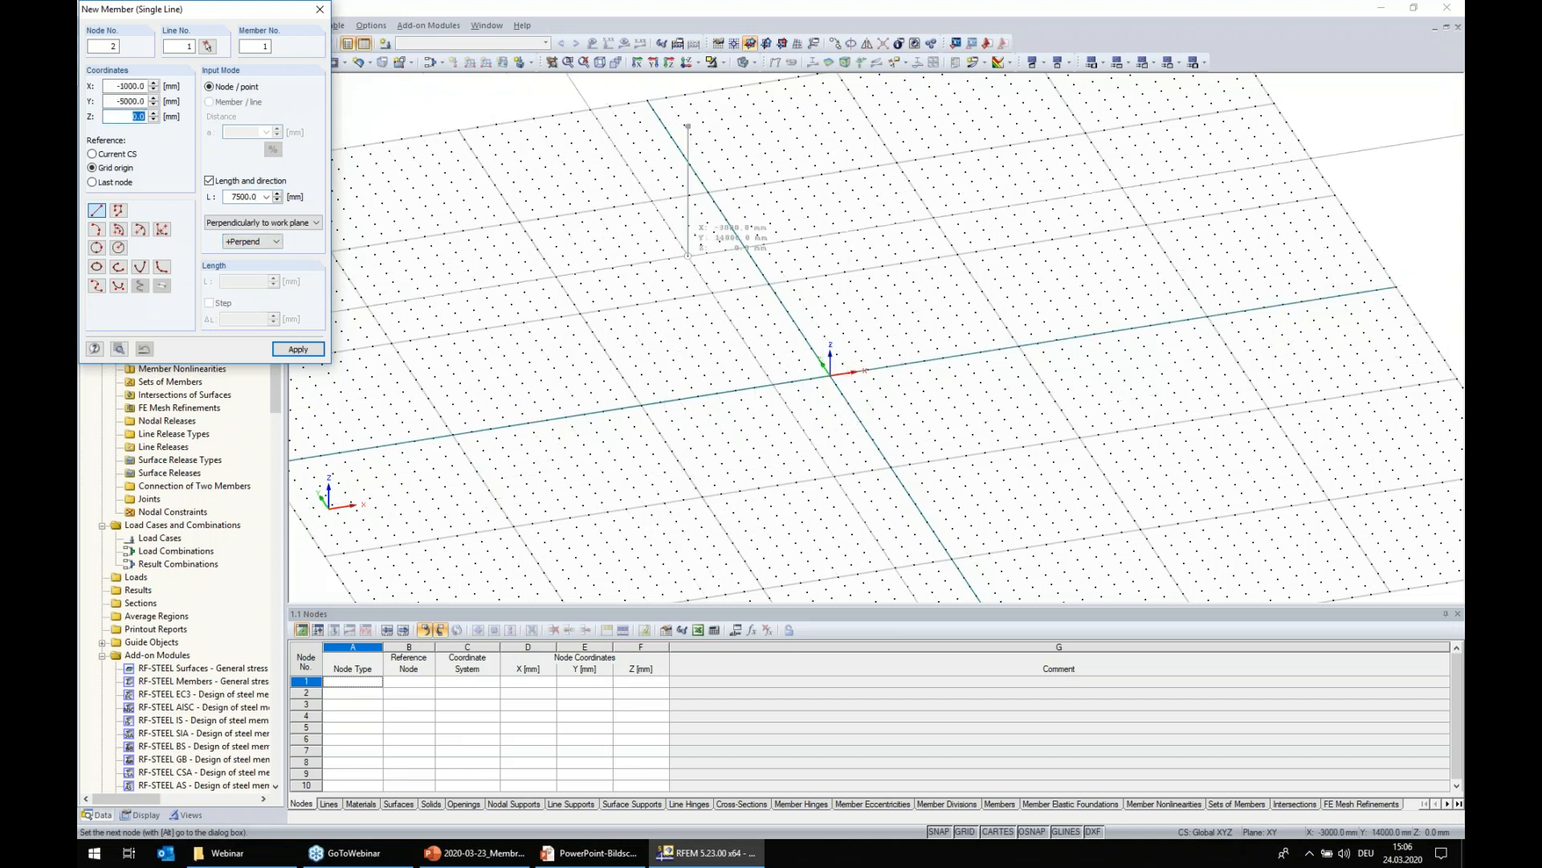
left_click(830, 375)
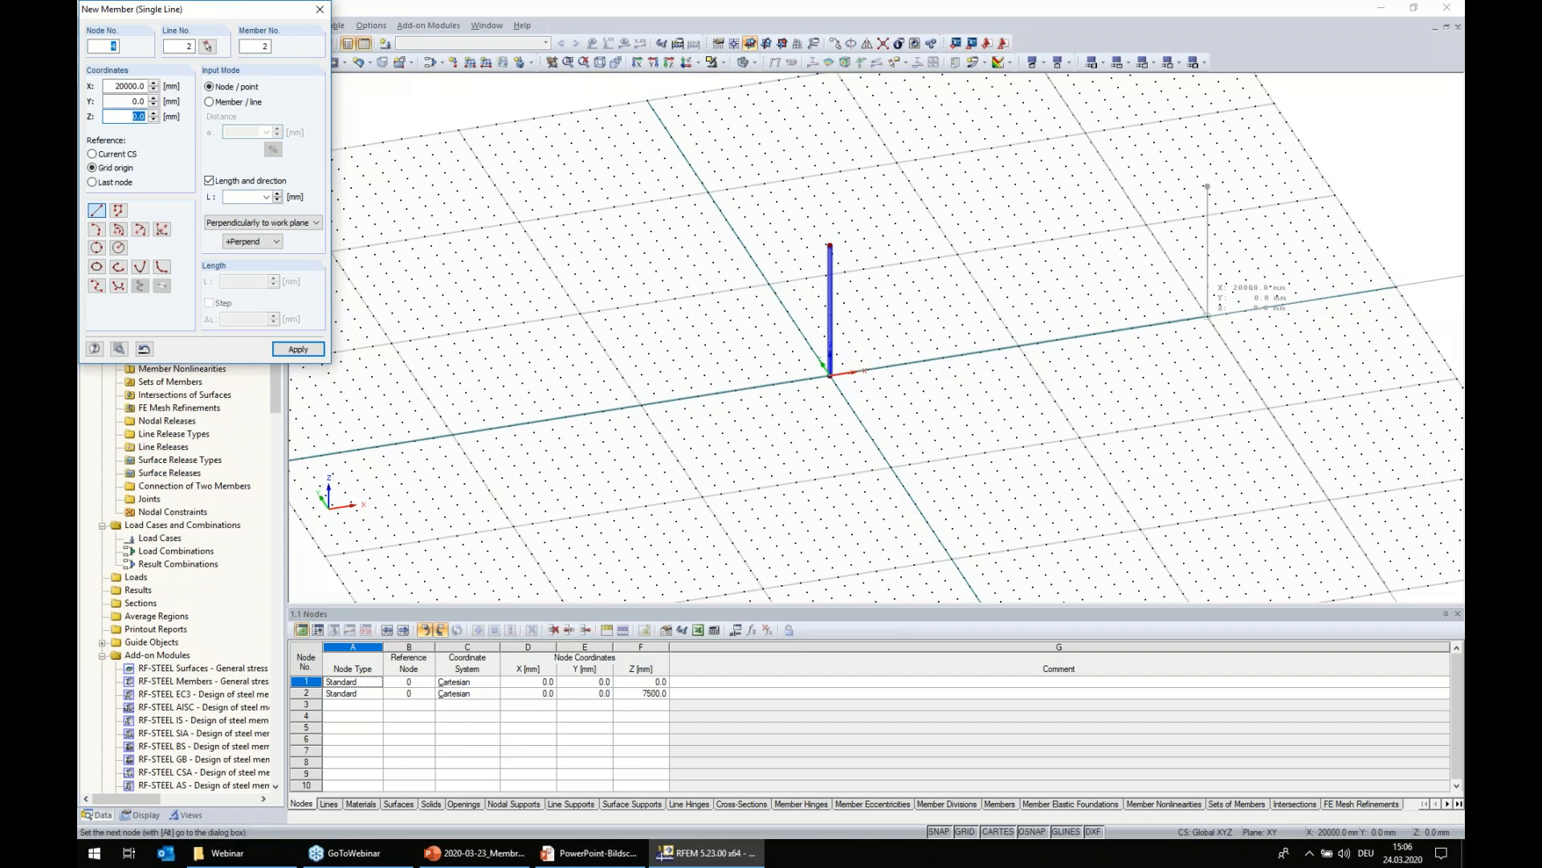
left_click(1208, 316)
key("Escape")
- Insert a node midway between the top nodes of the two columns
middle_click_drag(958, 445, 664, 474)
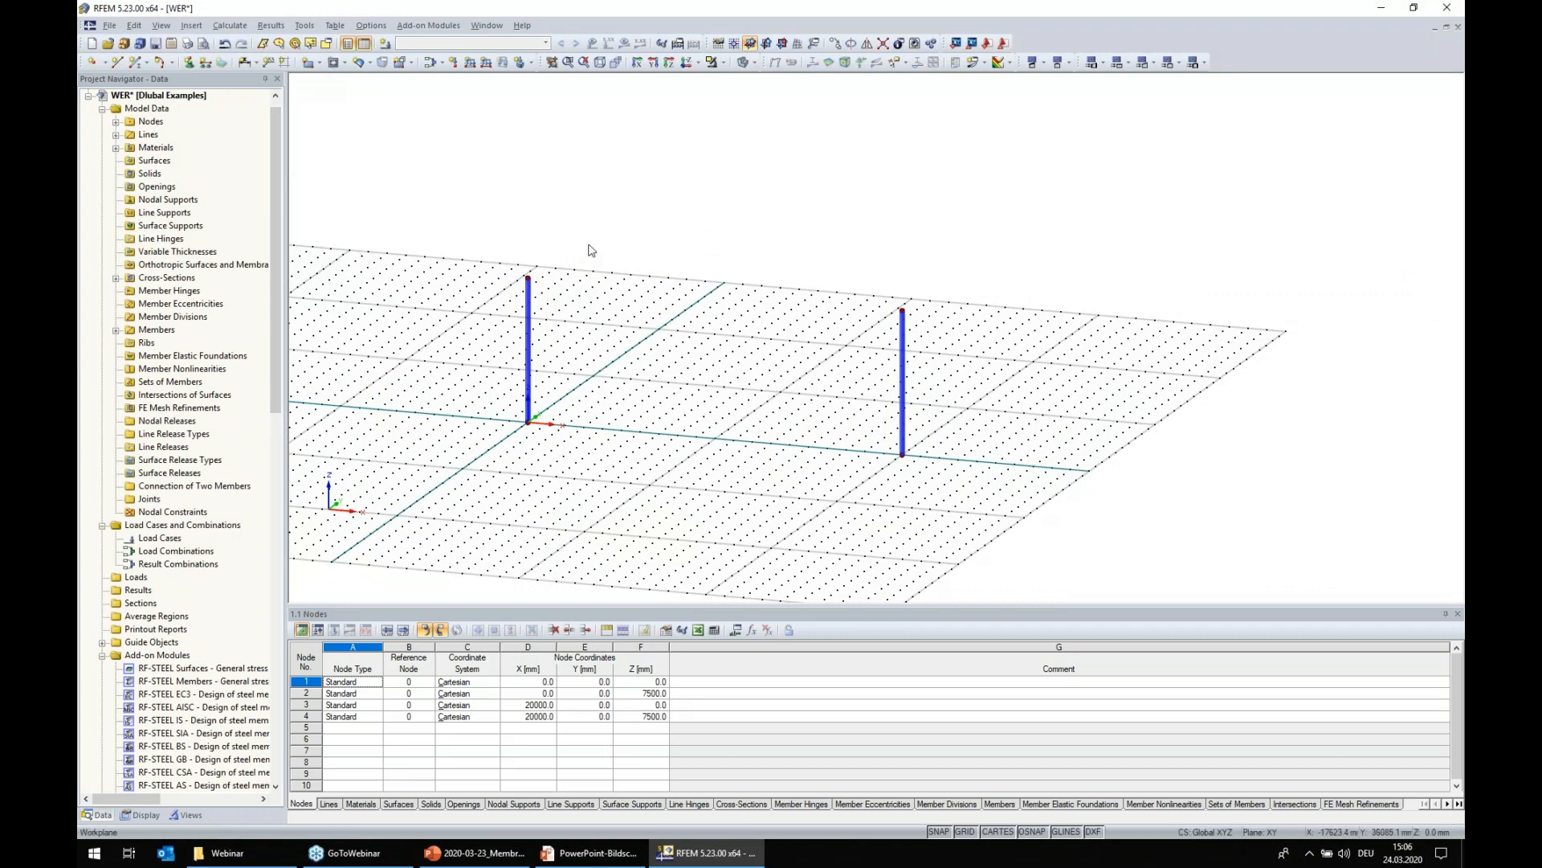
left_click(107, 62)
left_click(121, 97)
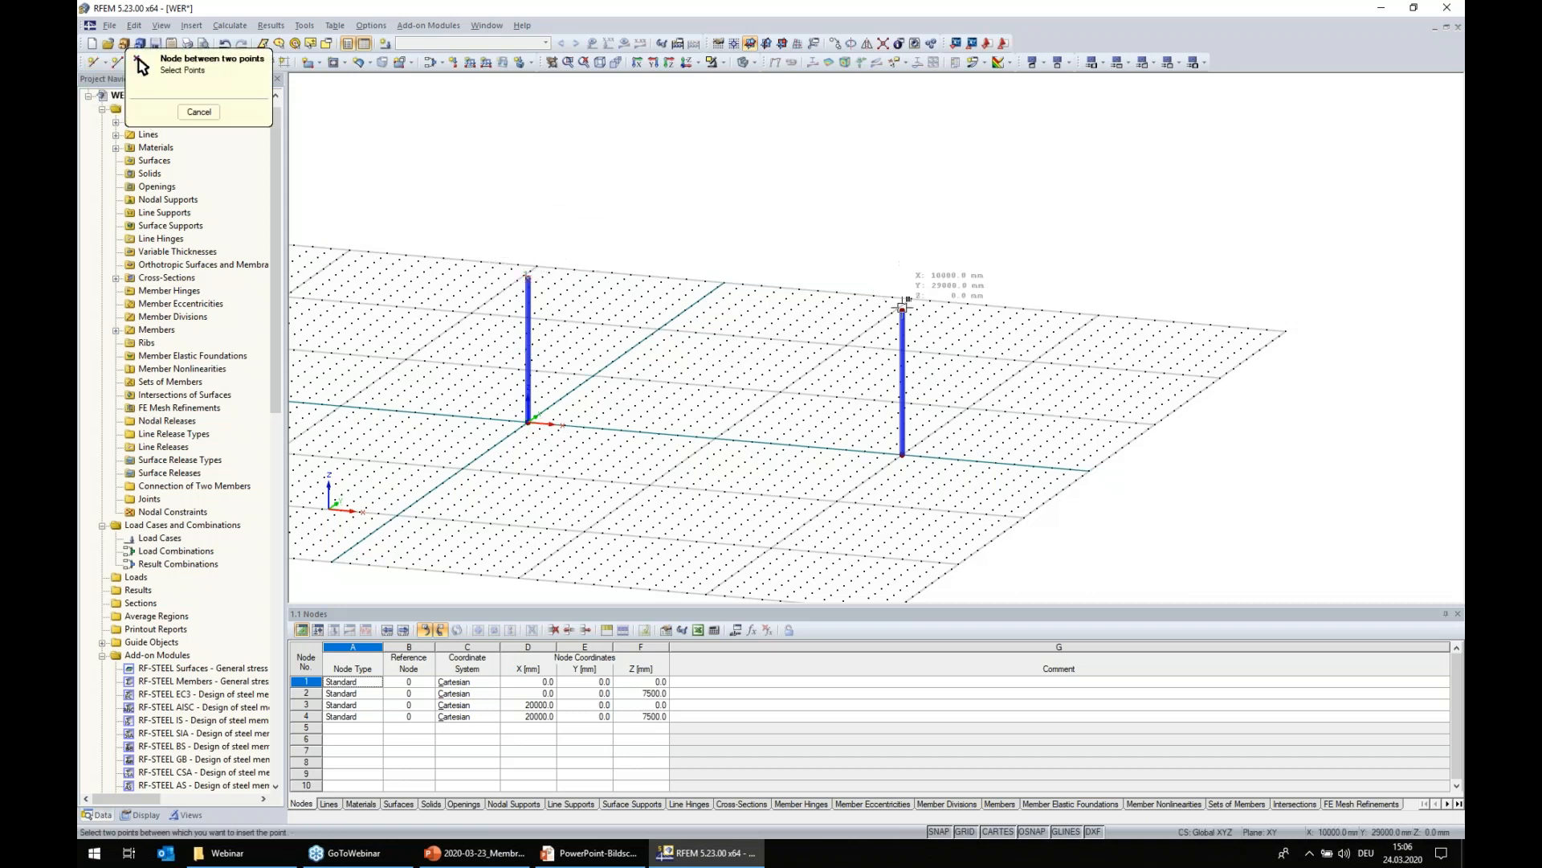
left_click(902, 310)
left_click(875, 518)
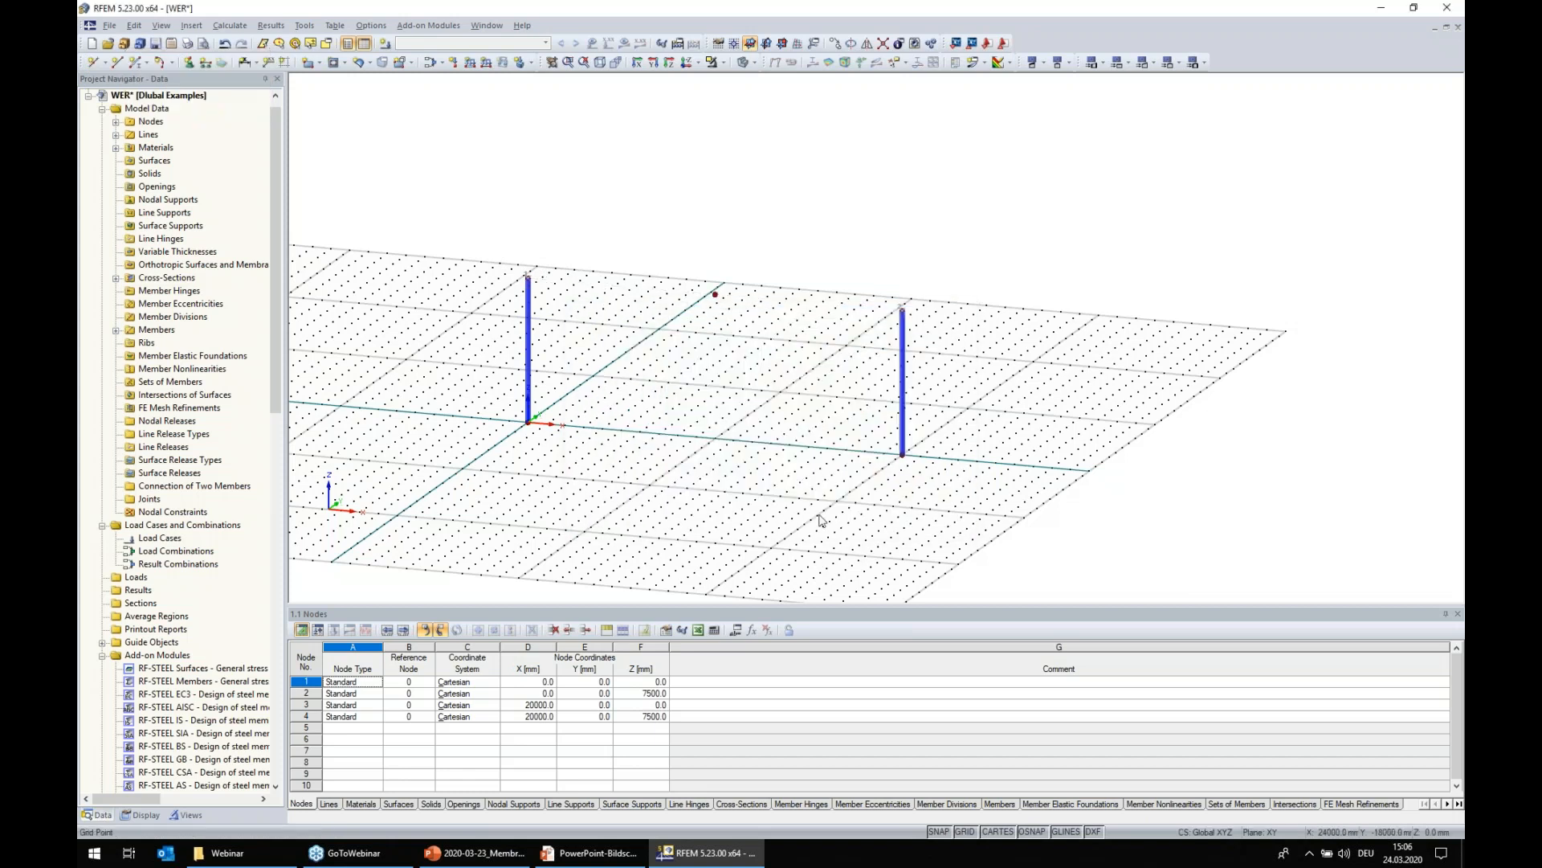
- Move the midpoint node 2500 mm upward in the Z direction without making a copy
left_click(715, 297)
right_click(715, 297)
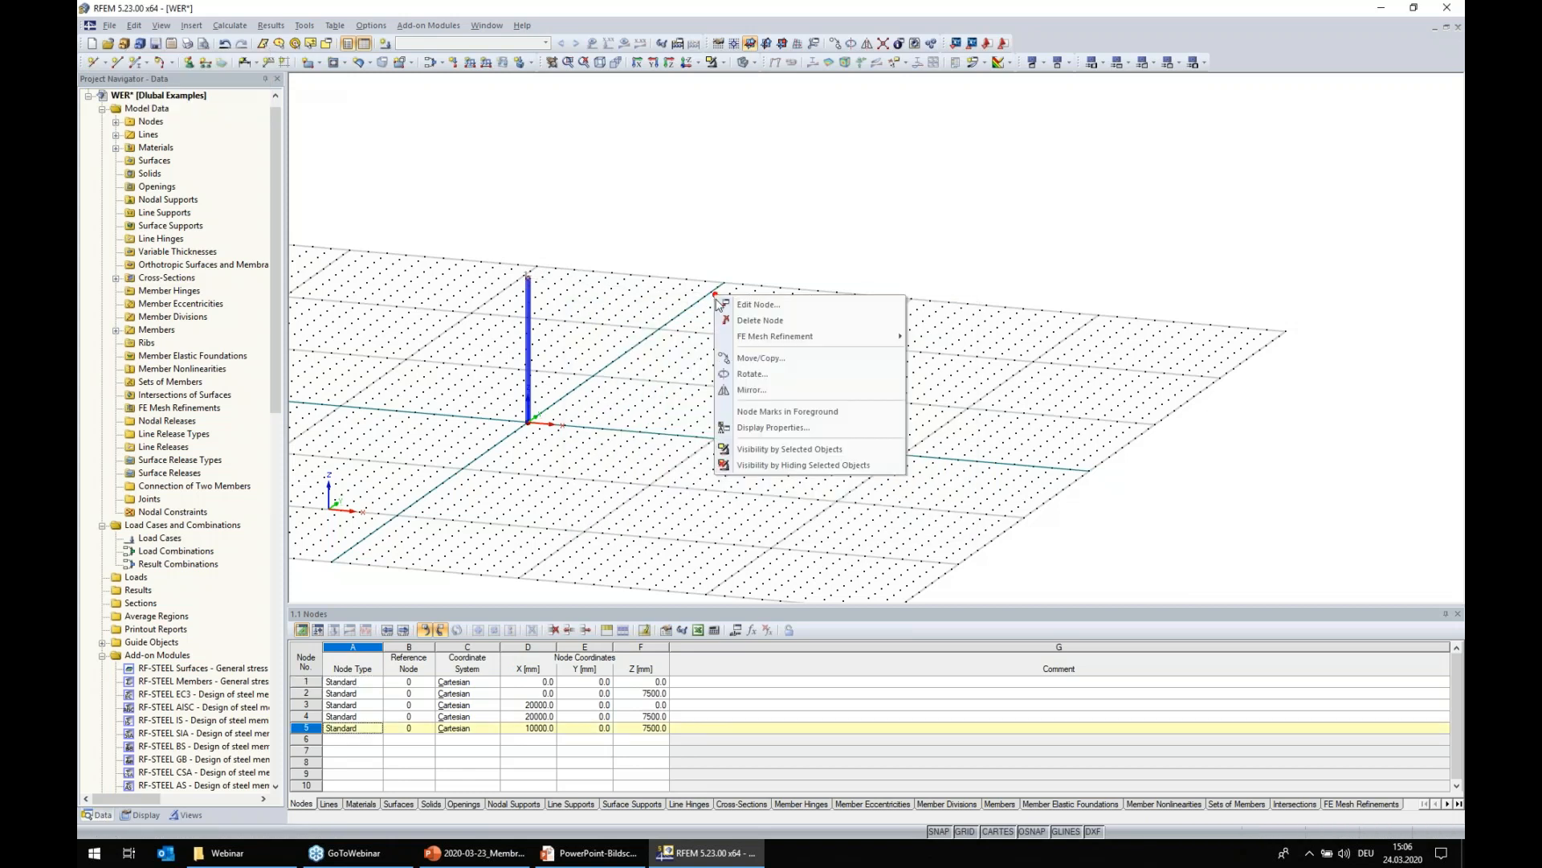
left_click(759, 358)
type("2500")
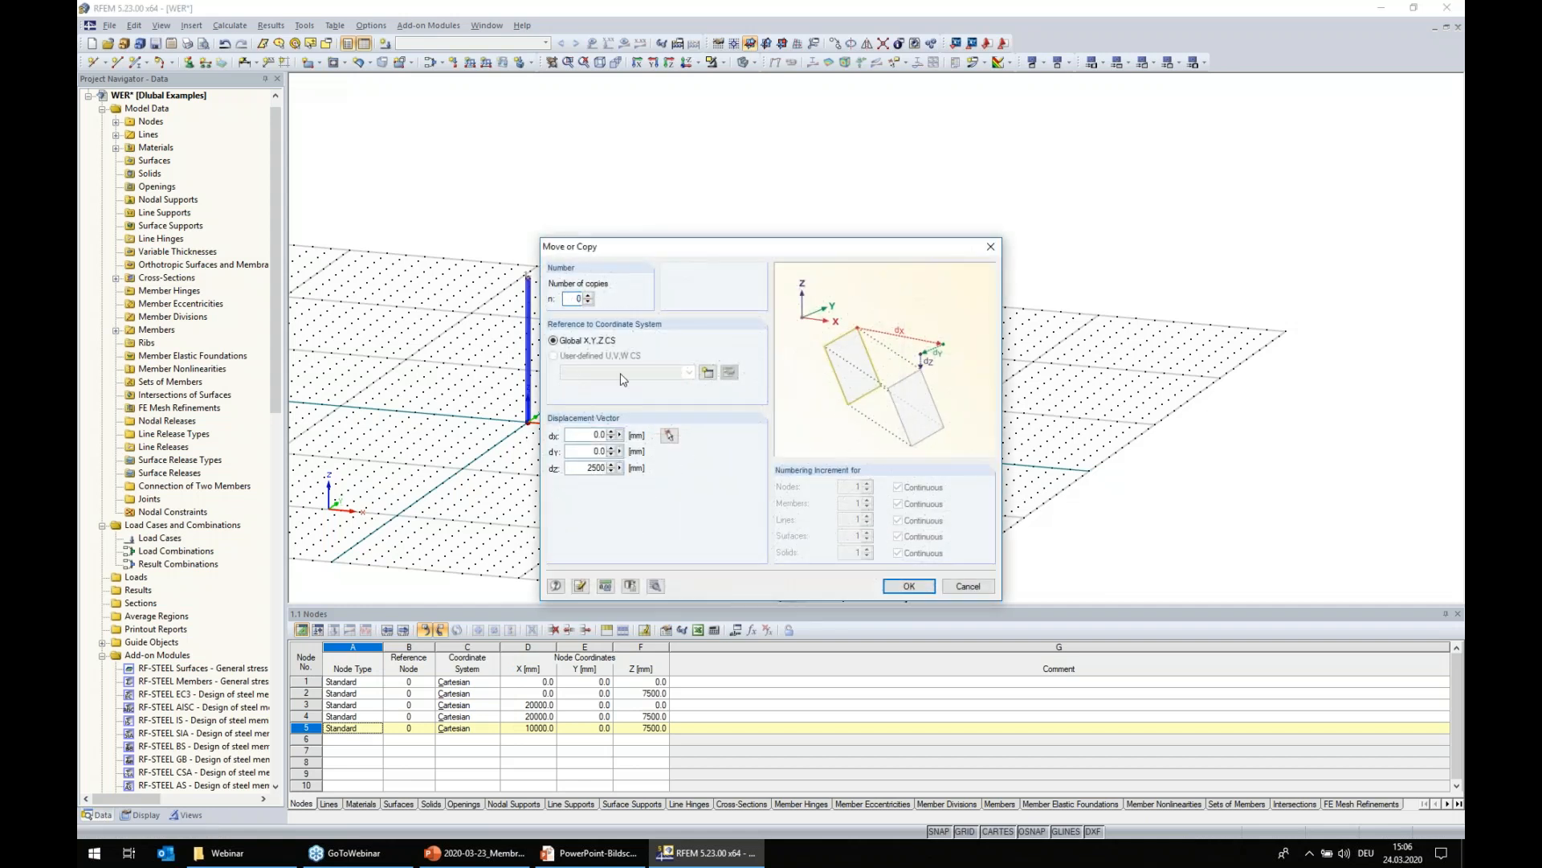
left_click(900, 591)
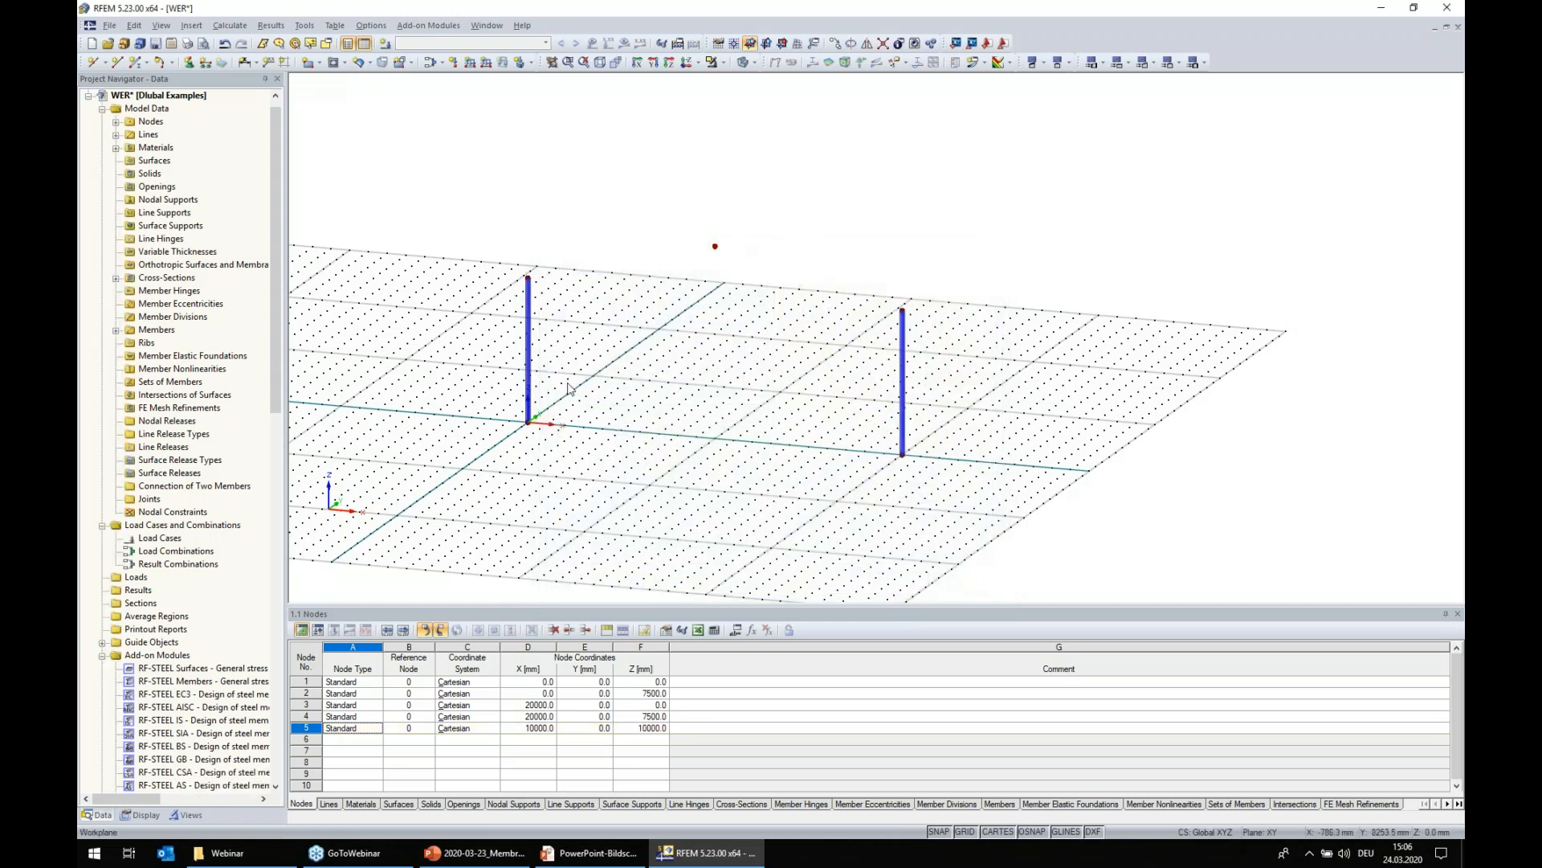
- Draw a three-node arc from the top of one column through the raised node to the top of the other
left_click(160, 64)
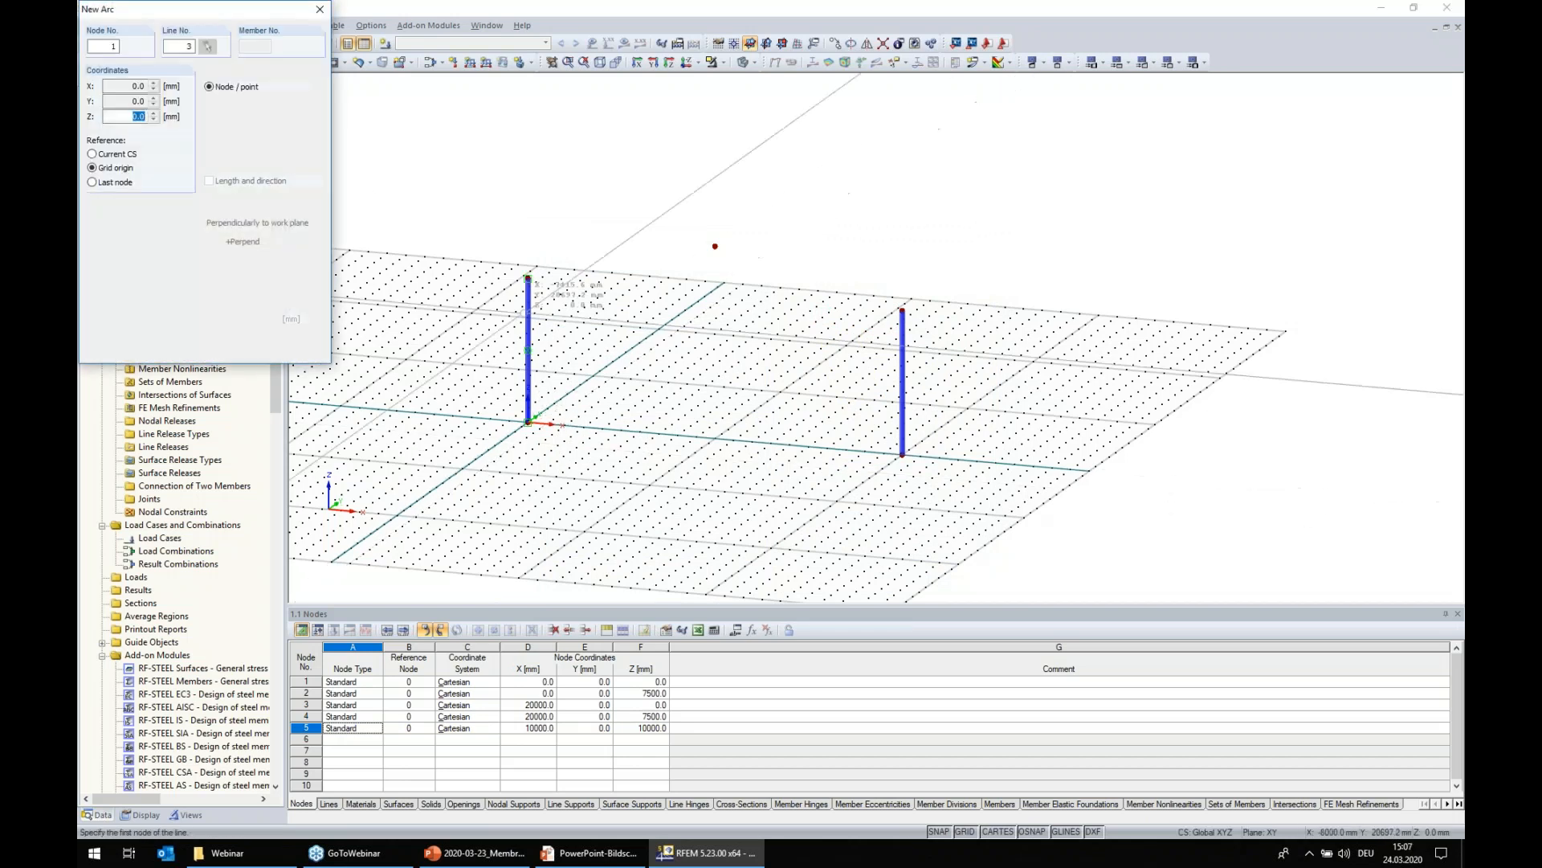
left_click(715, 245)
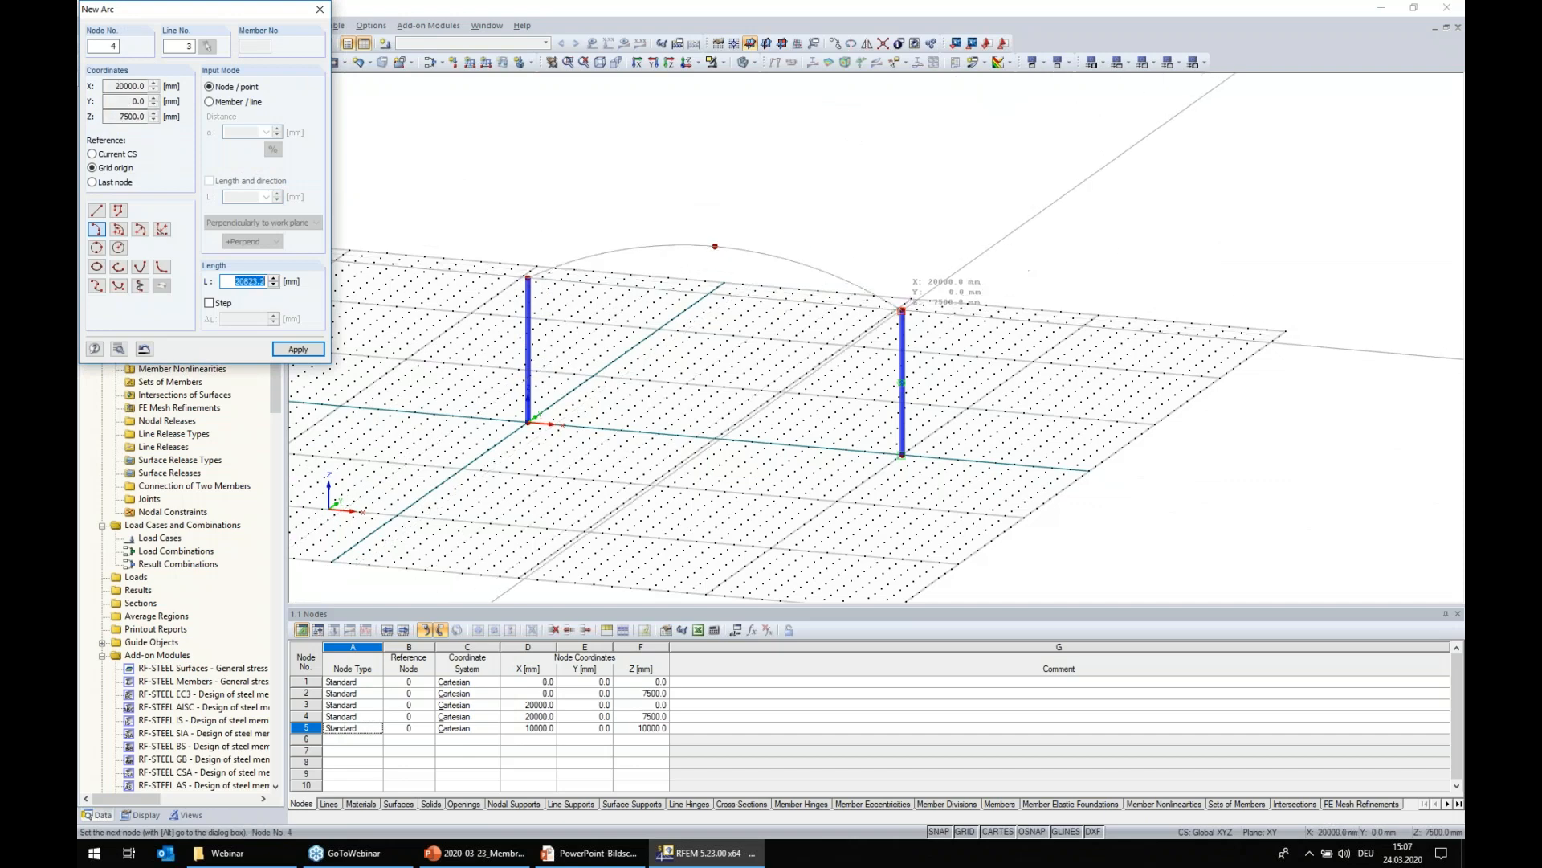
left_click(902, 310)
key("Escape")
- Assign a beam member with the existing RO 273.0x10.0 cross-section to the arc line
middle_click_drag(571, 505, 687, 501, "ctrl")
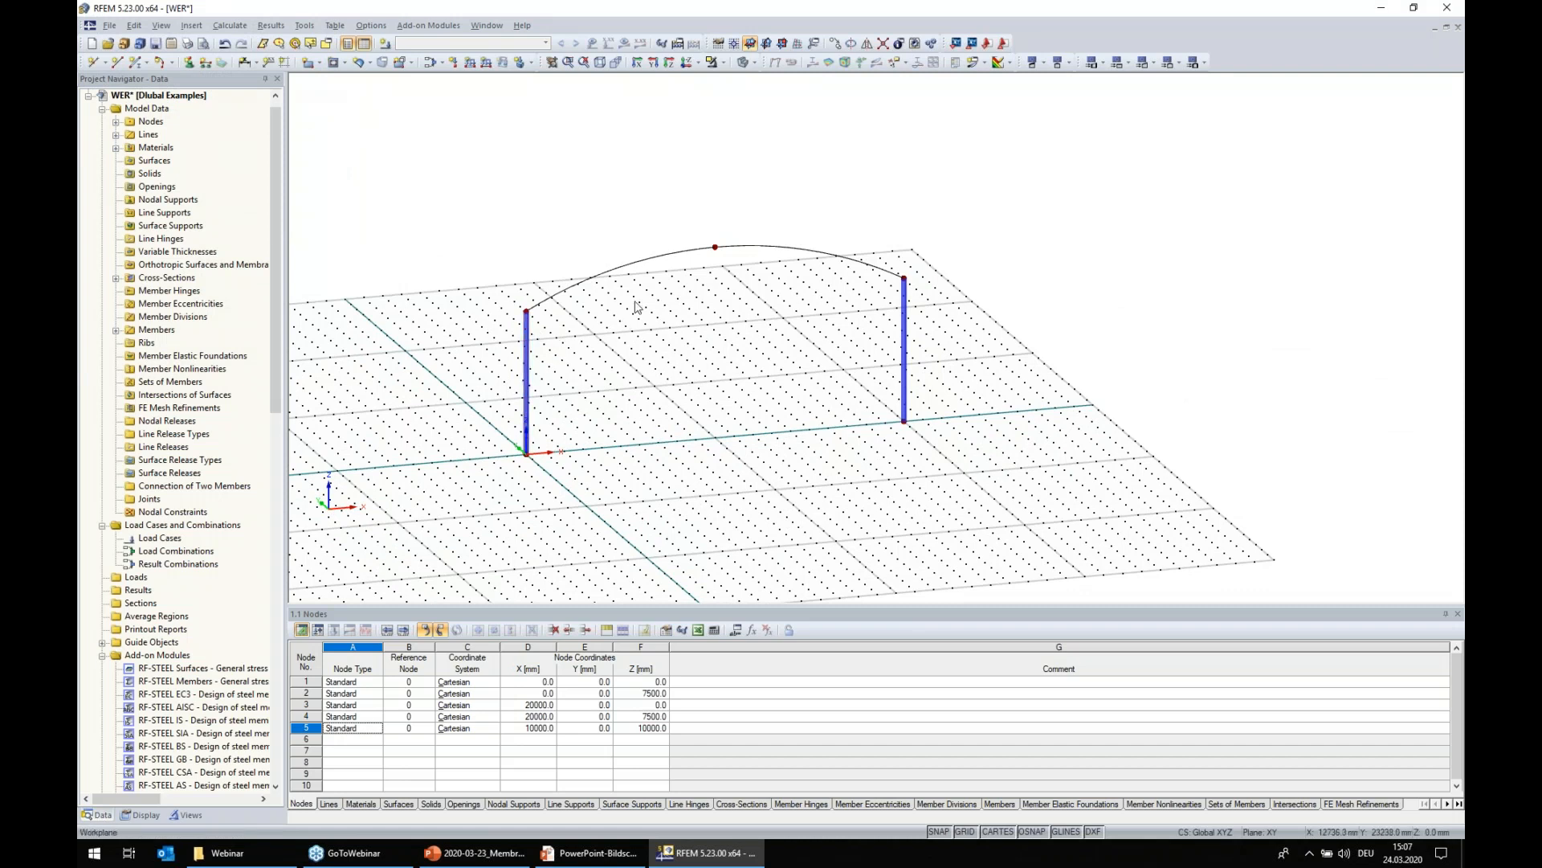
double_click(664, 257)
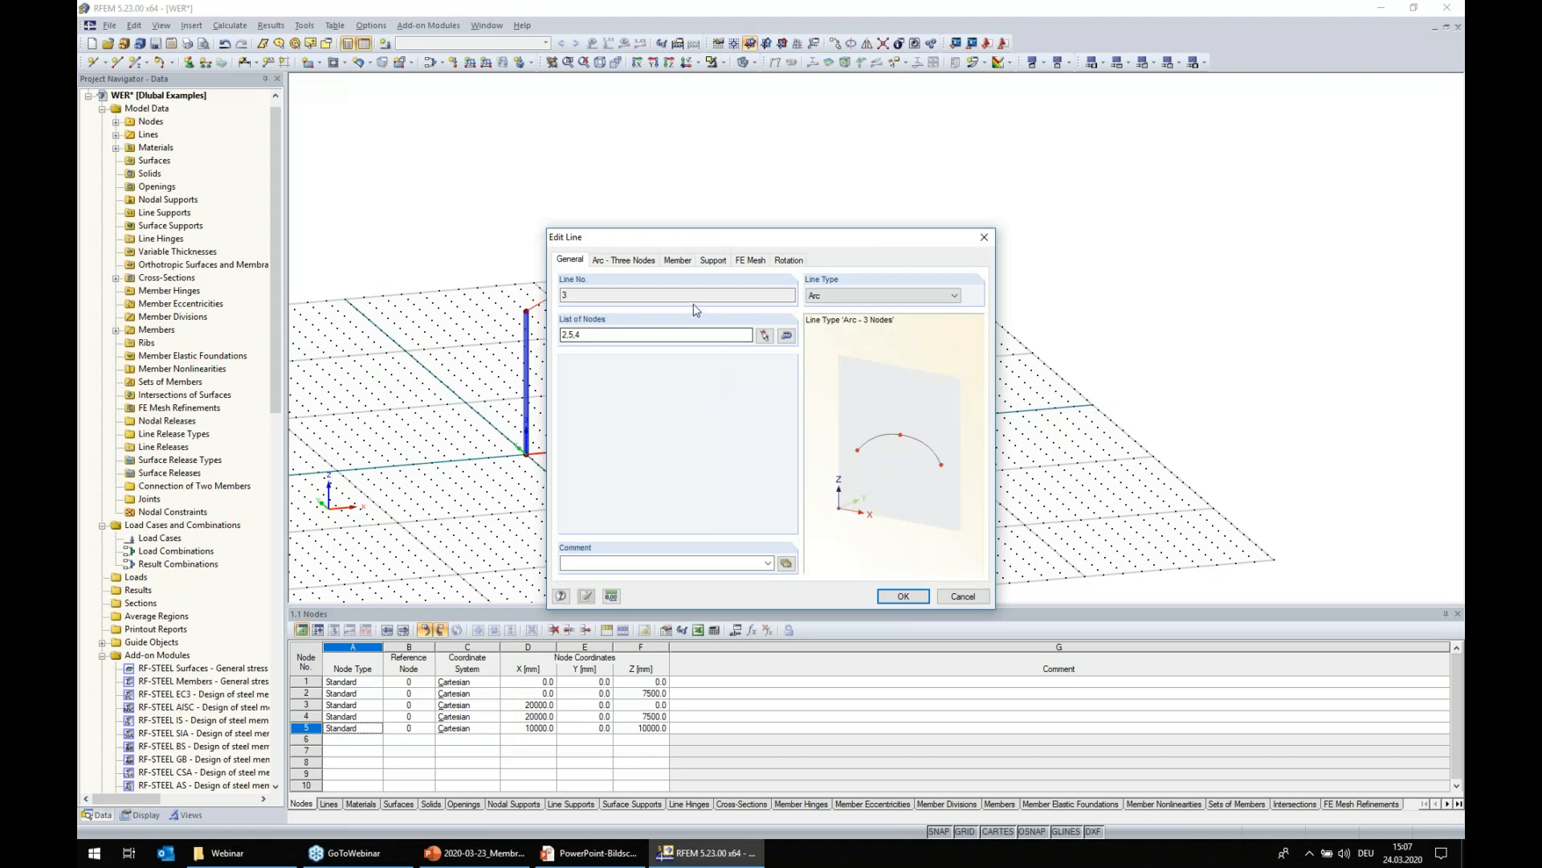
left_click(677, 260)
left_click(564, 335)
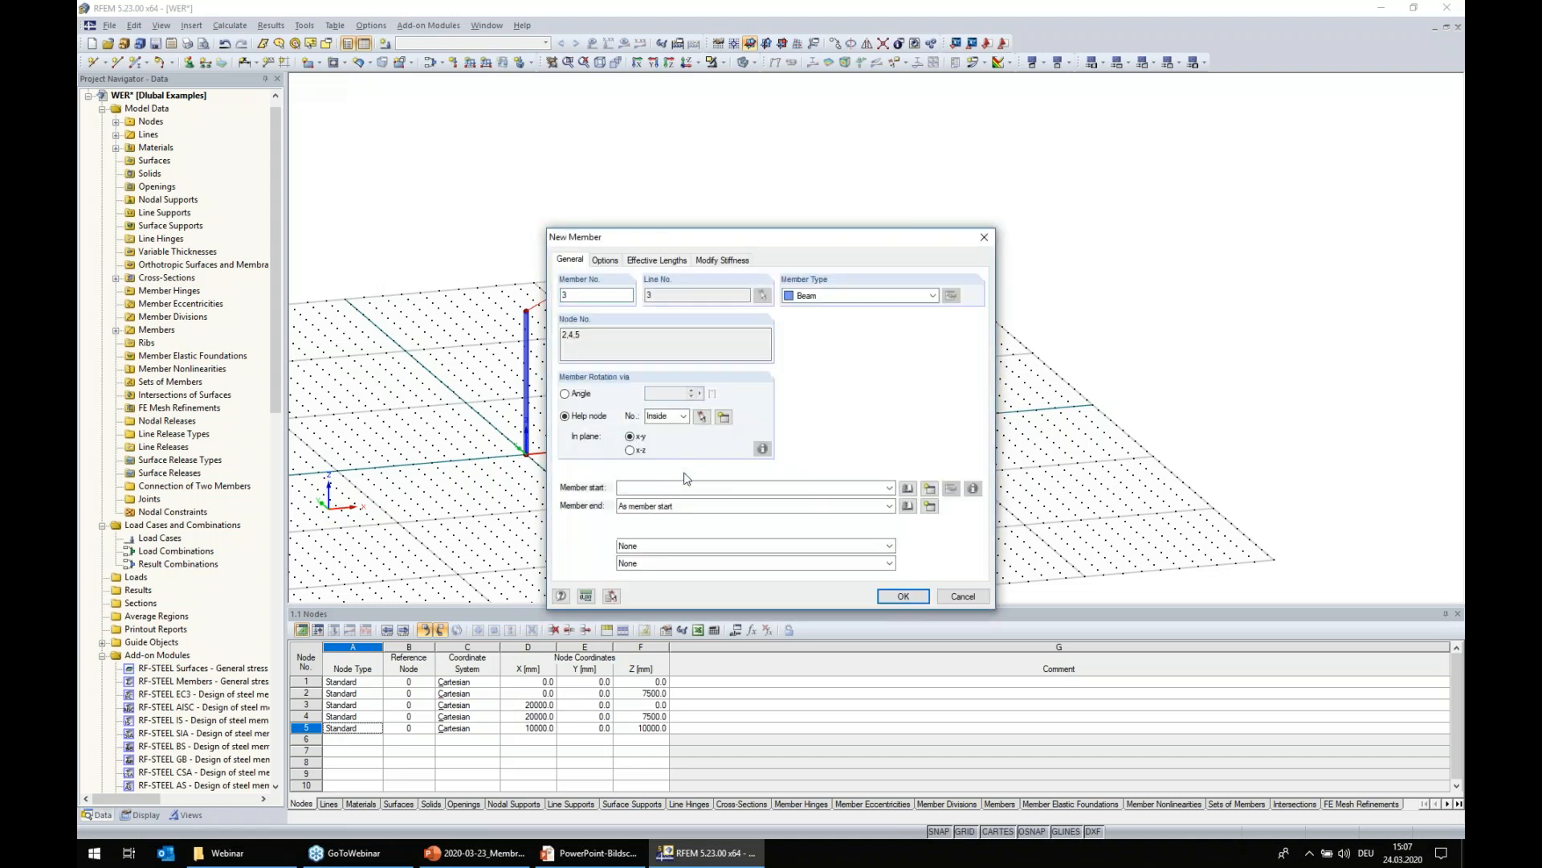
left_click(682, 488)
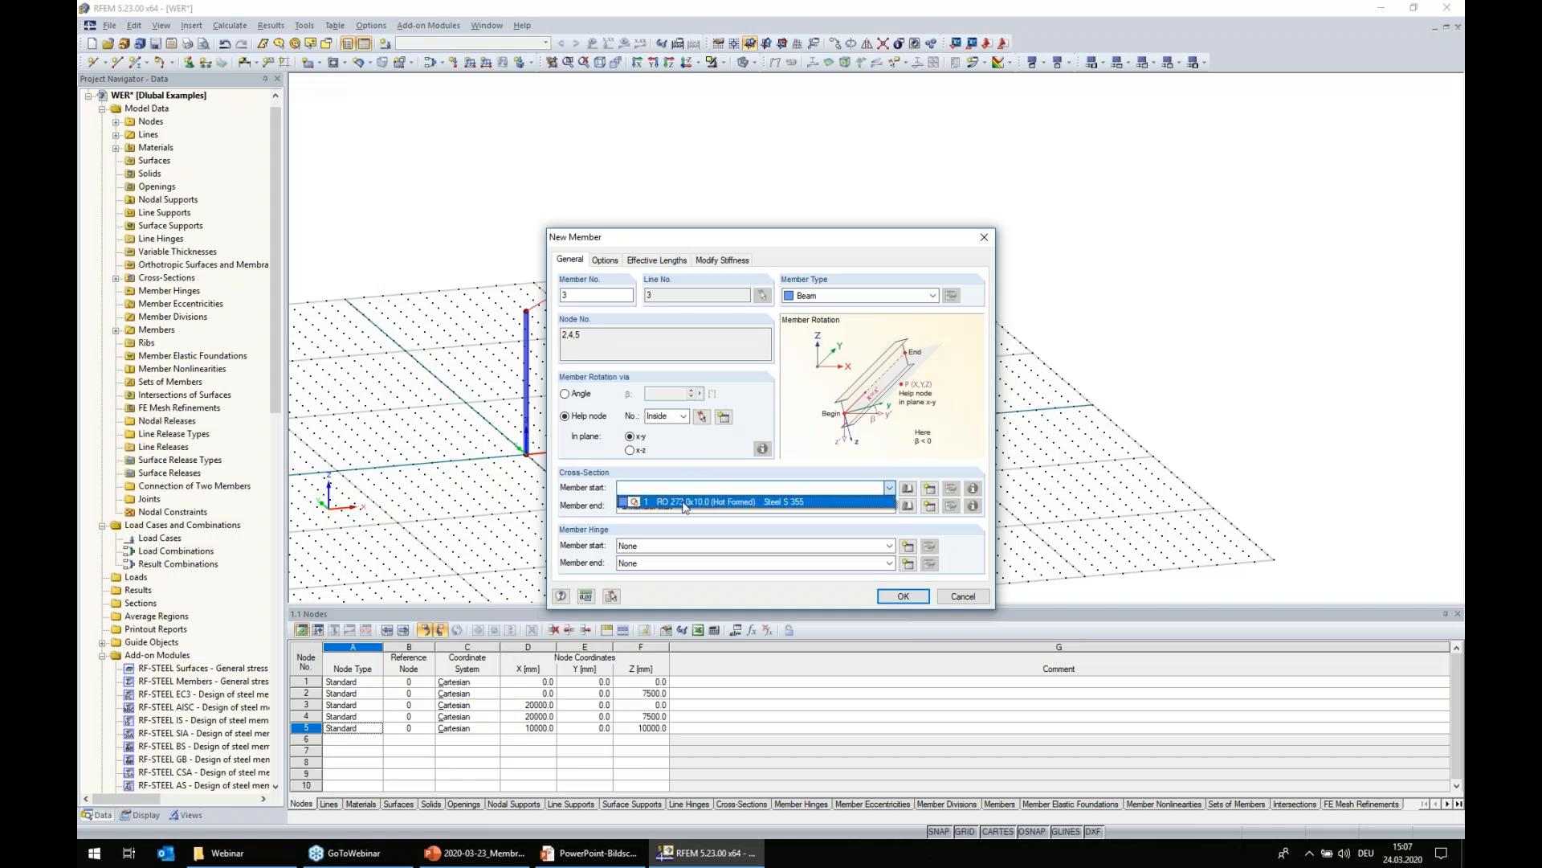
left_click(683, 502)
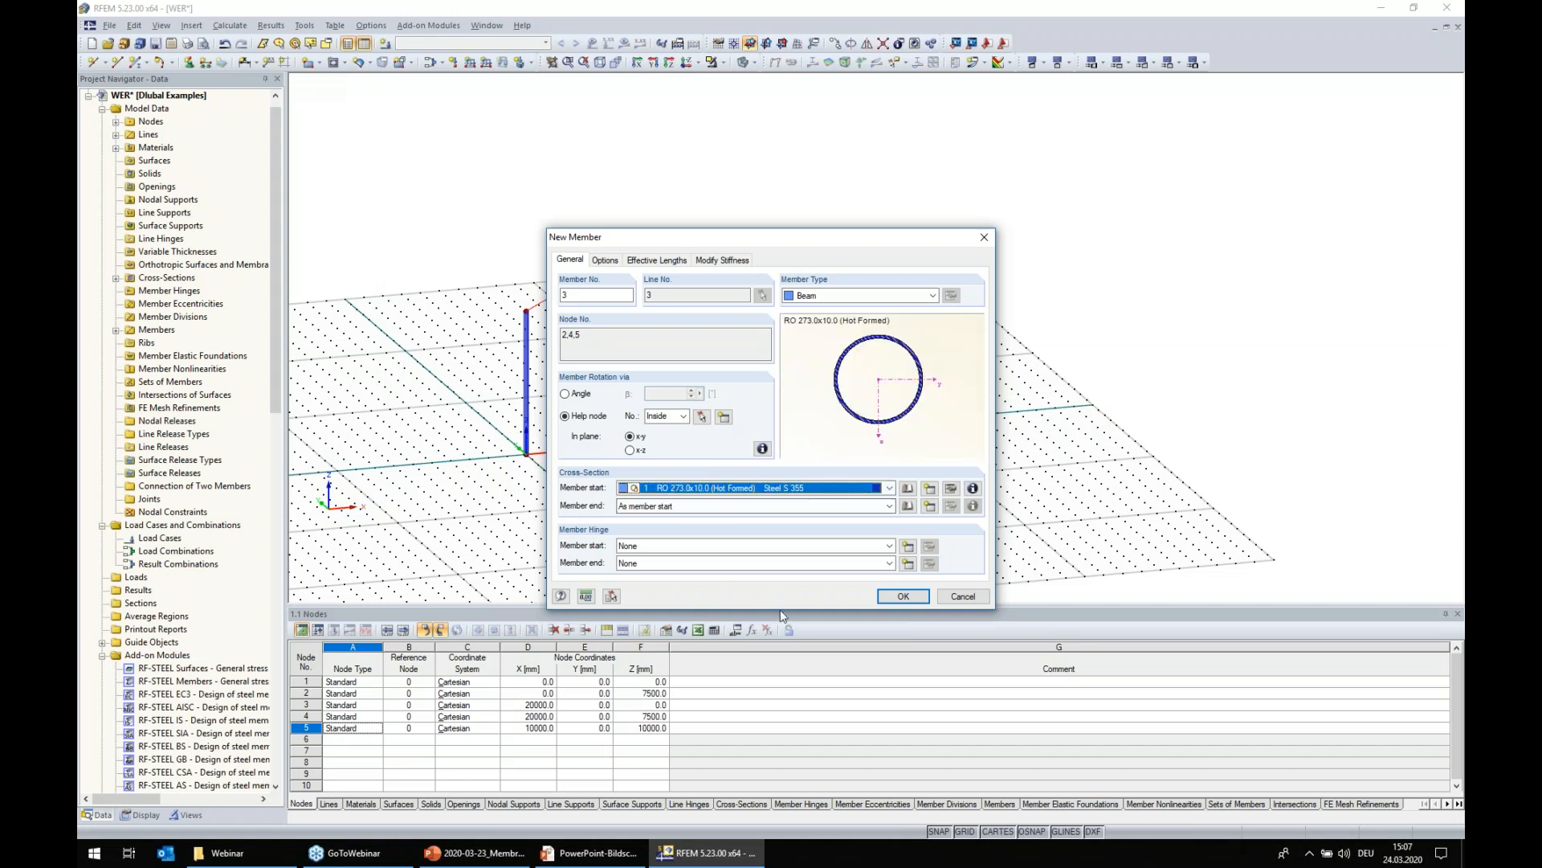
left_click(909, 600)
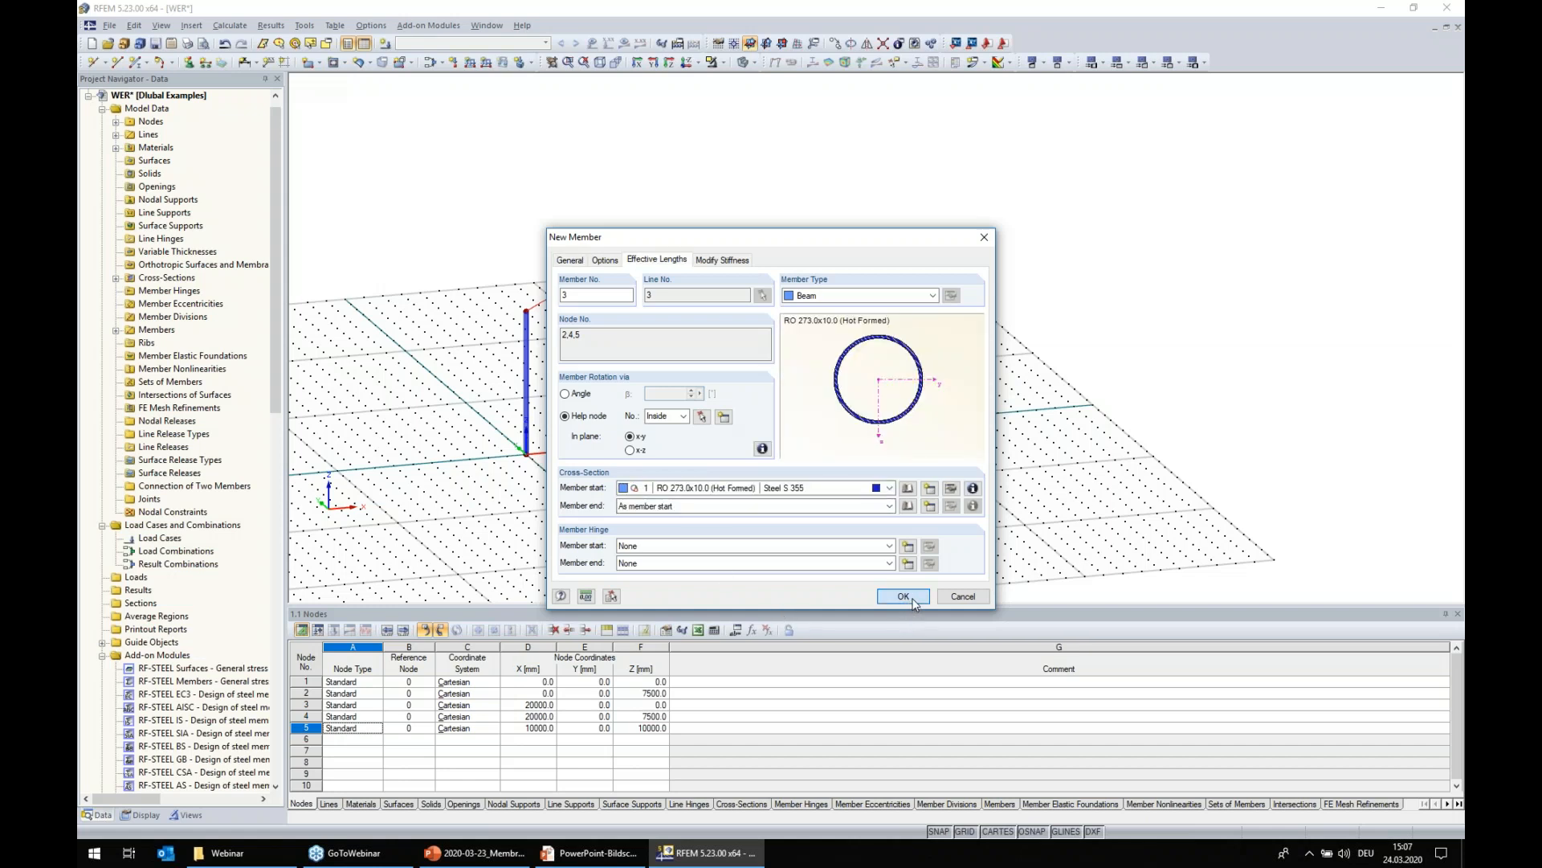
left_click(904, 597)
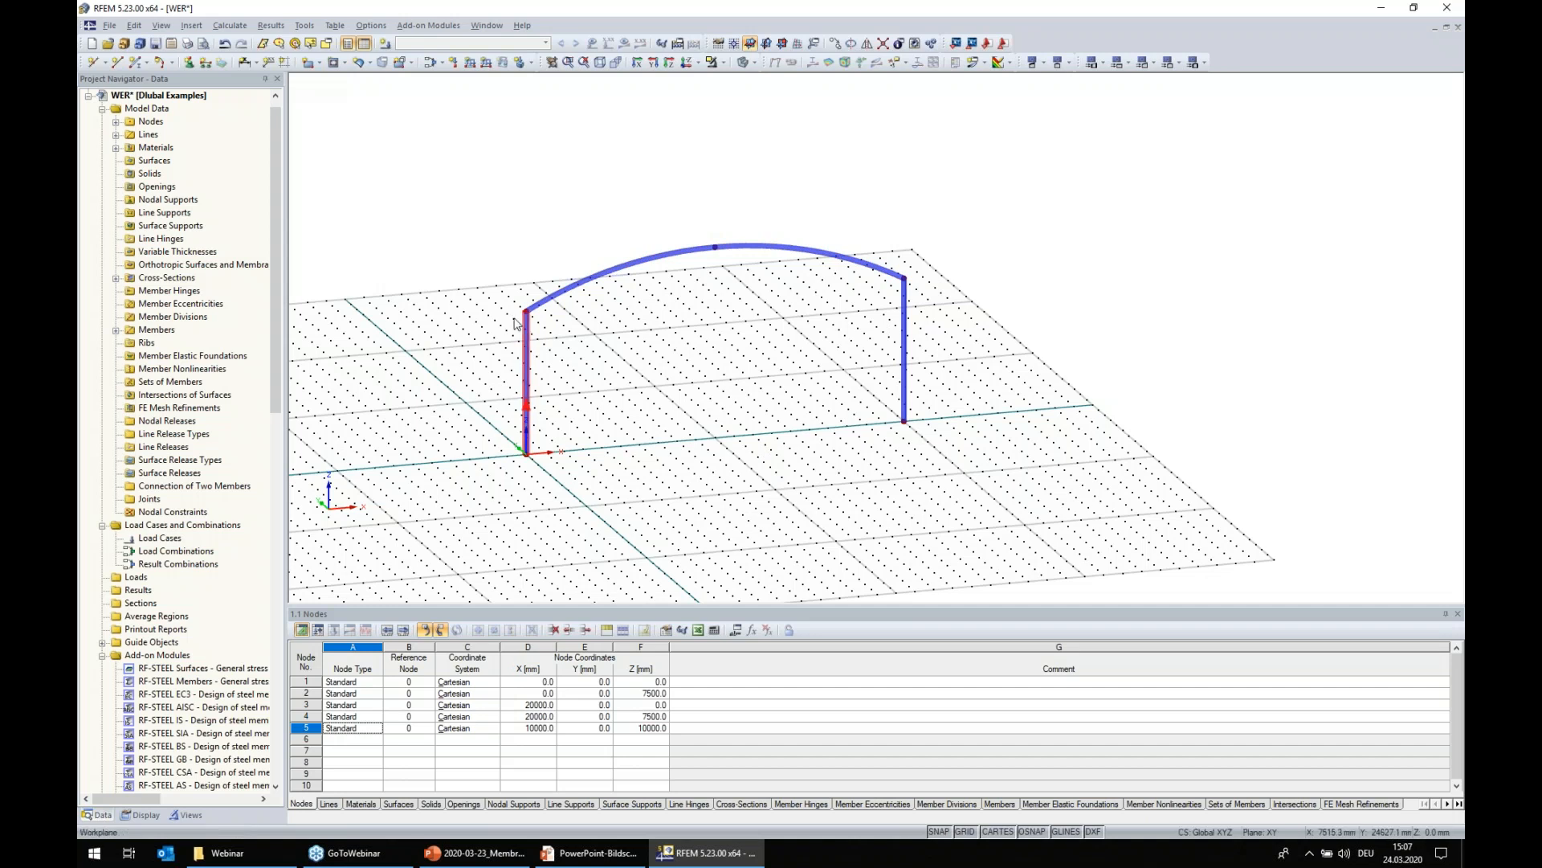
- Display the center points of lines and place a standard node on the arc's center point
scroll(1045, 433, "down", 1)
middle_click_drag(1045, 434, 913, 457)
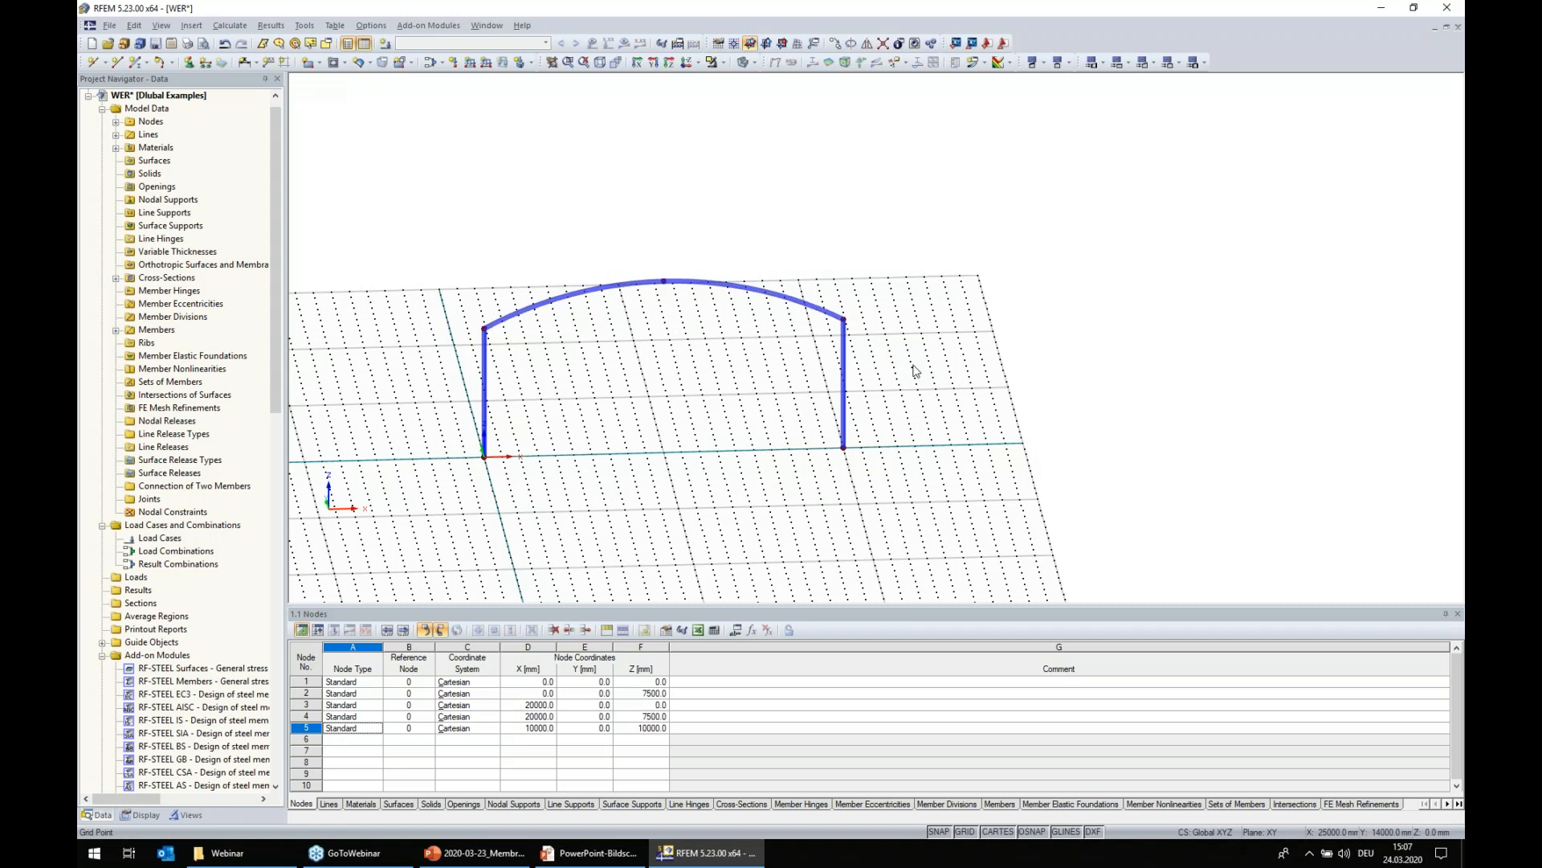
mouse_move(916, 420)
middle_mouse_down()
mouse_move(897, 385)
mouse_move(898, 406)
middle_mouse_up()
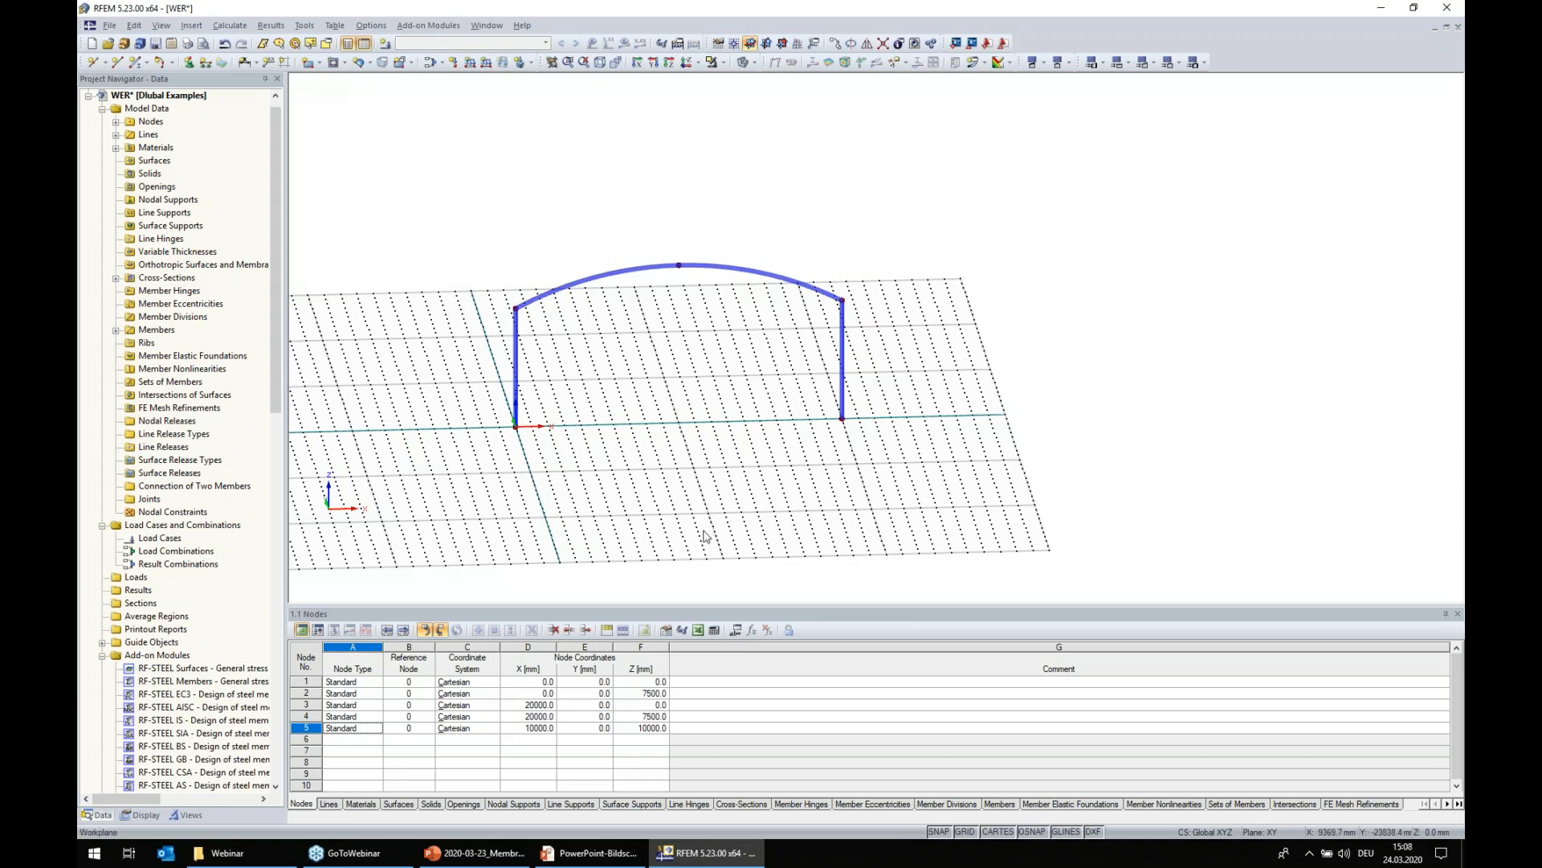
scroll(778, 469, "down", 1)
middle_click_drag(777, 468, 771, 417)
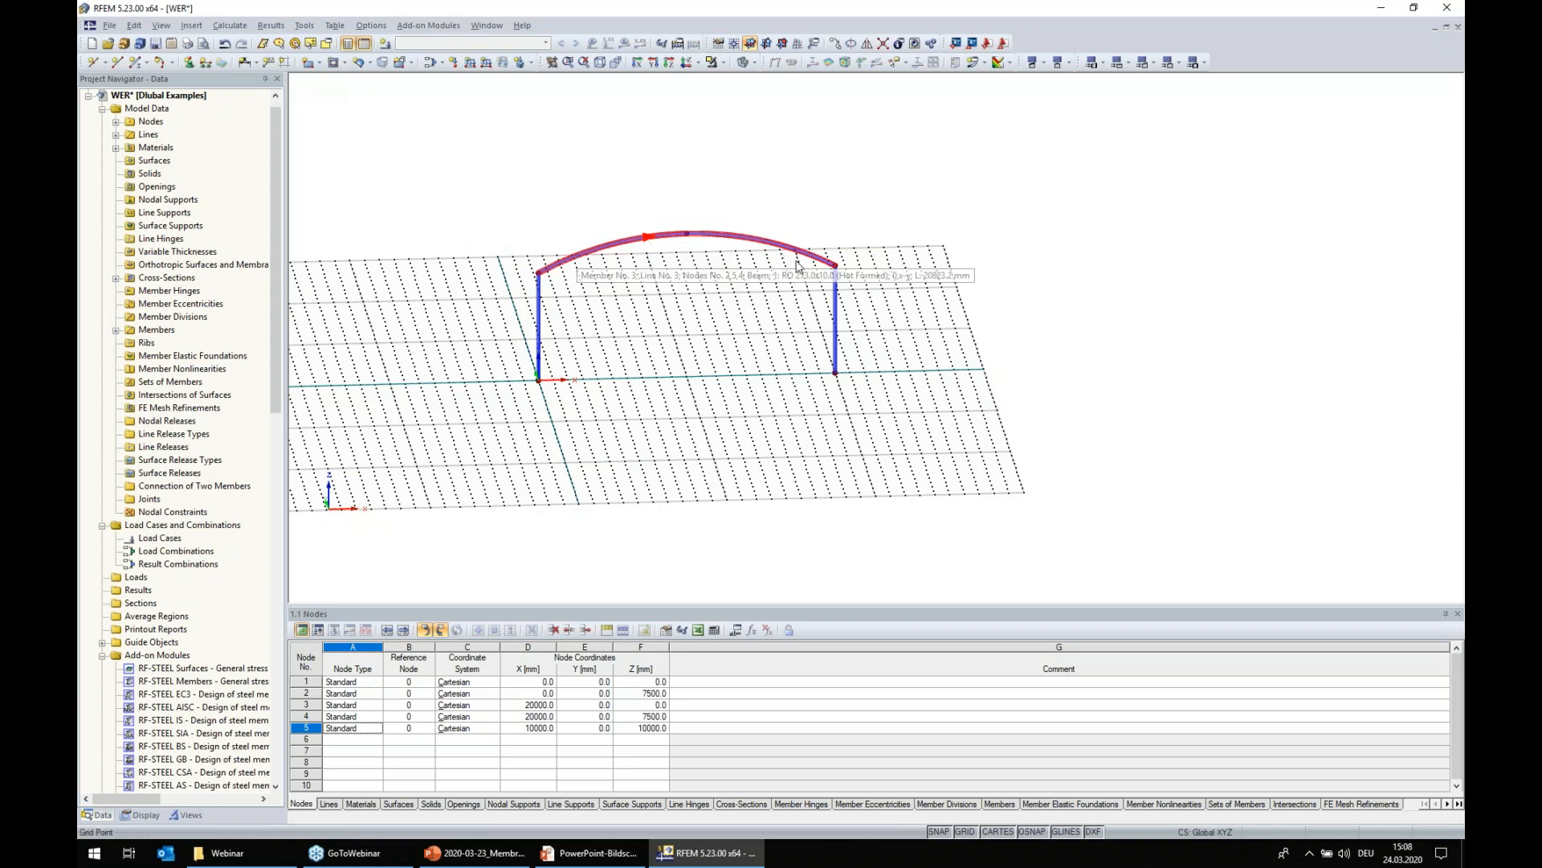
left_click(143, 814)
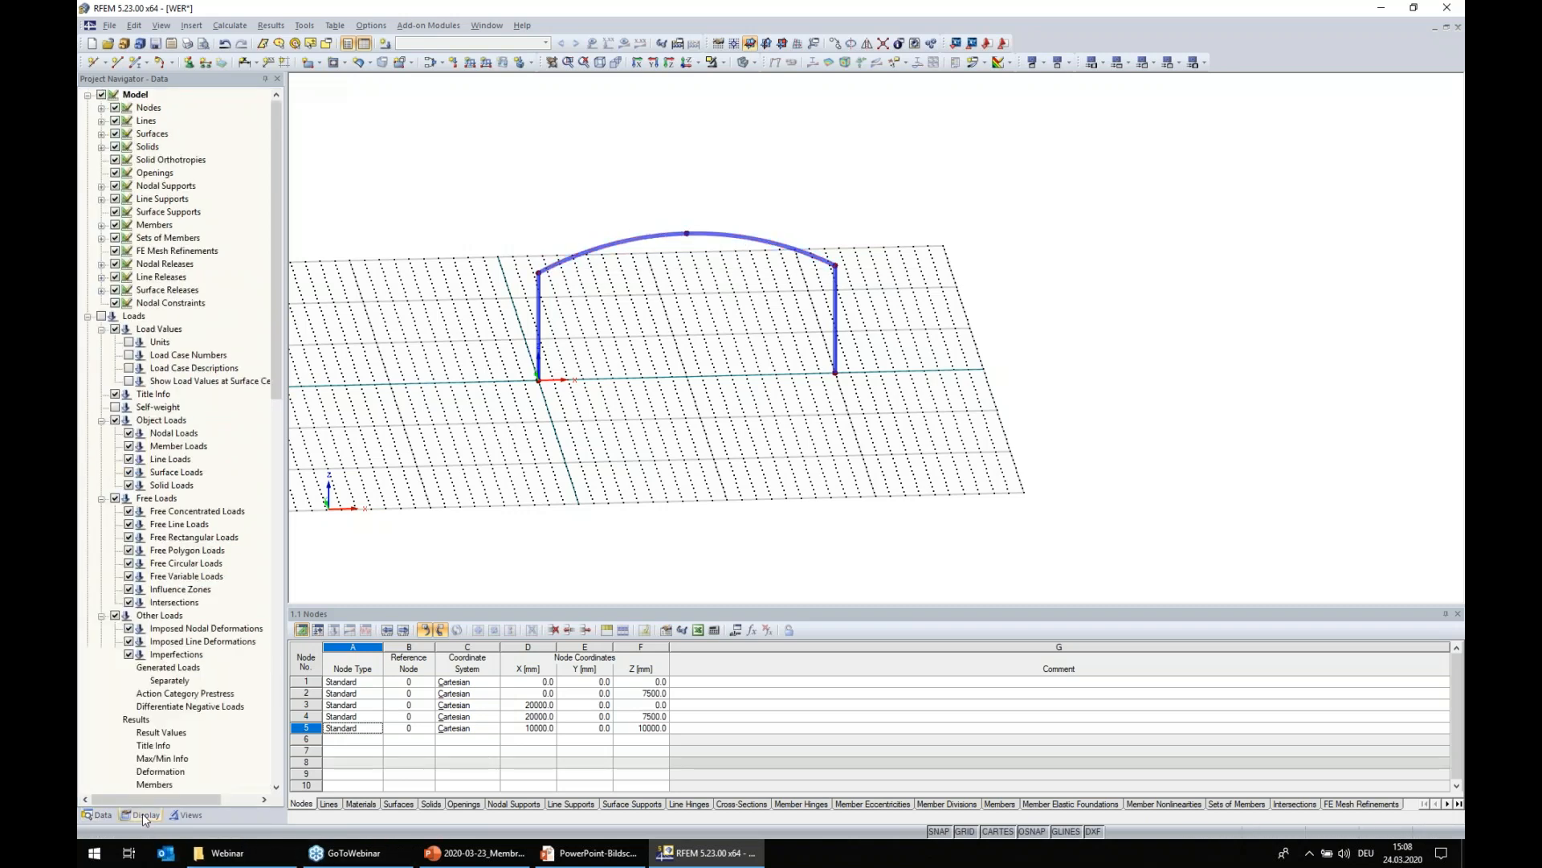
left_click(102, 121)
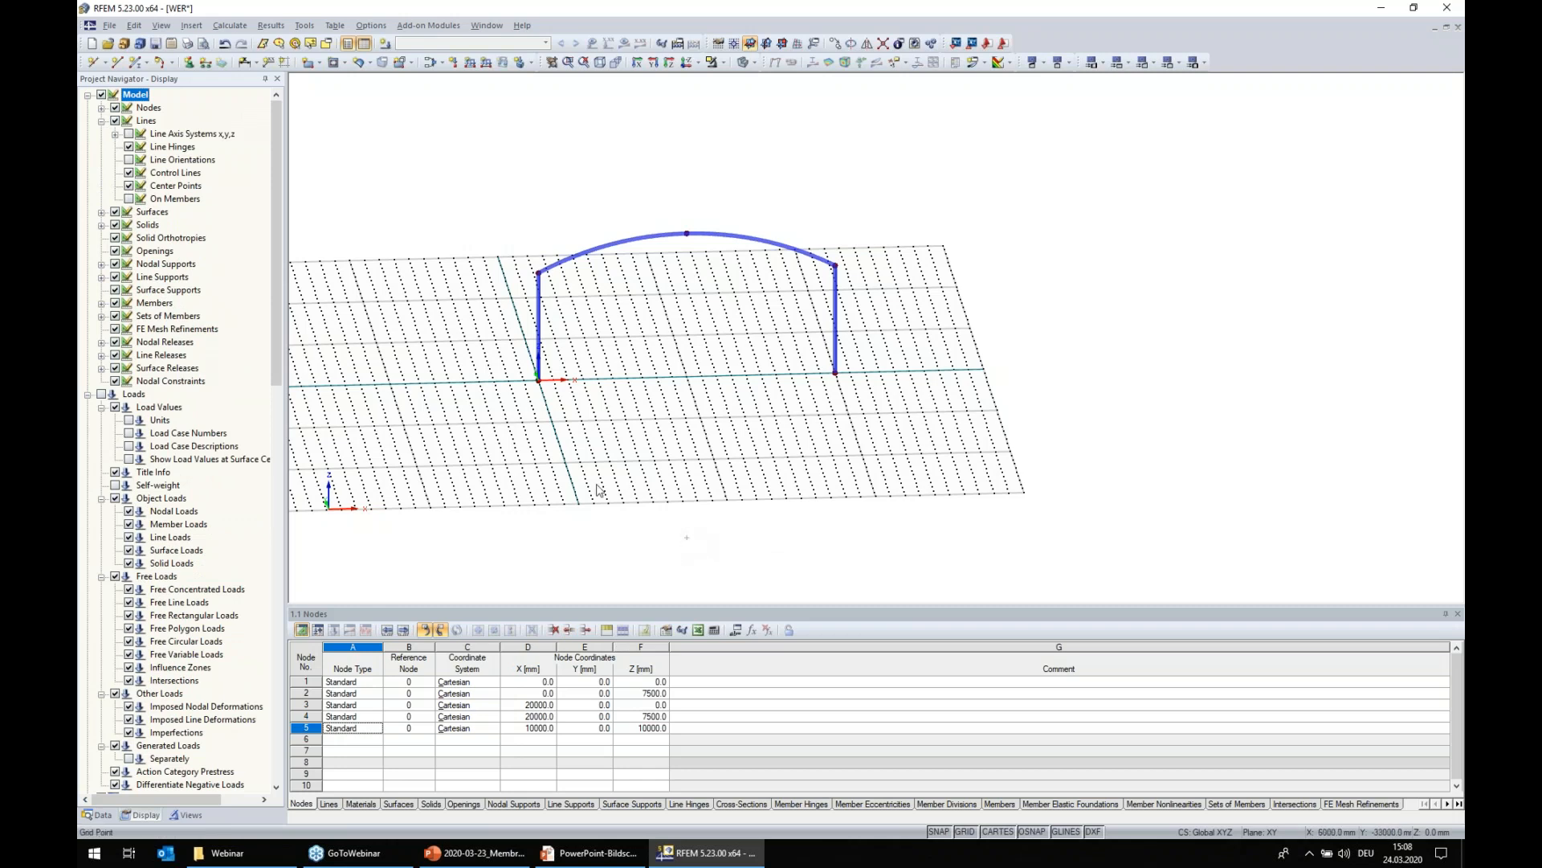
left_click(686, 537)
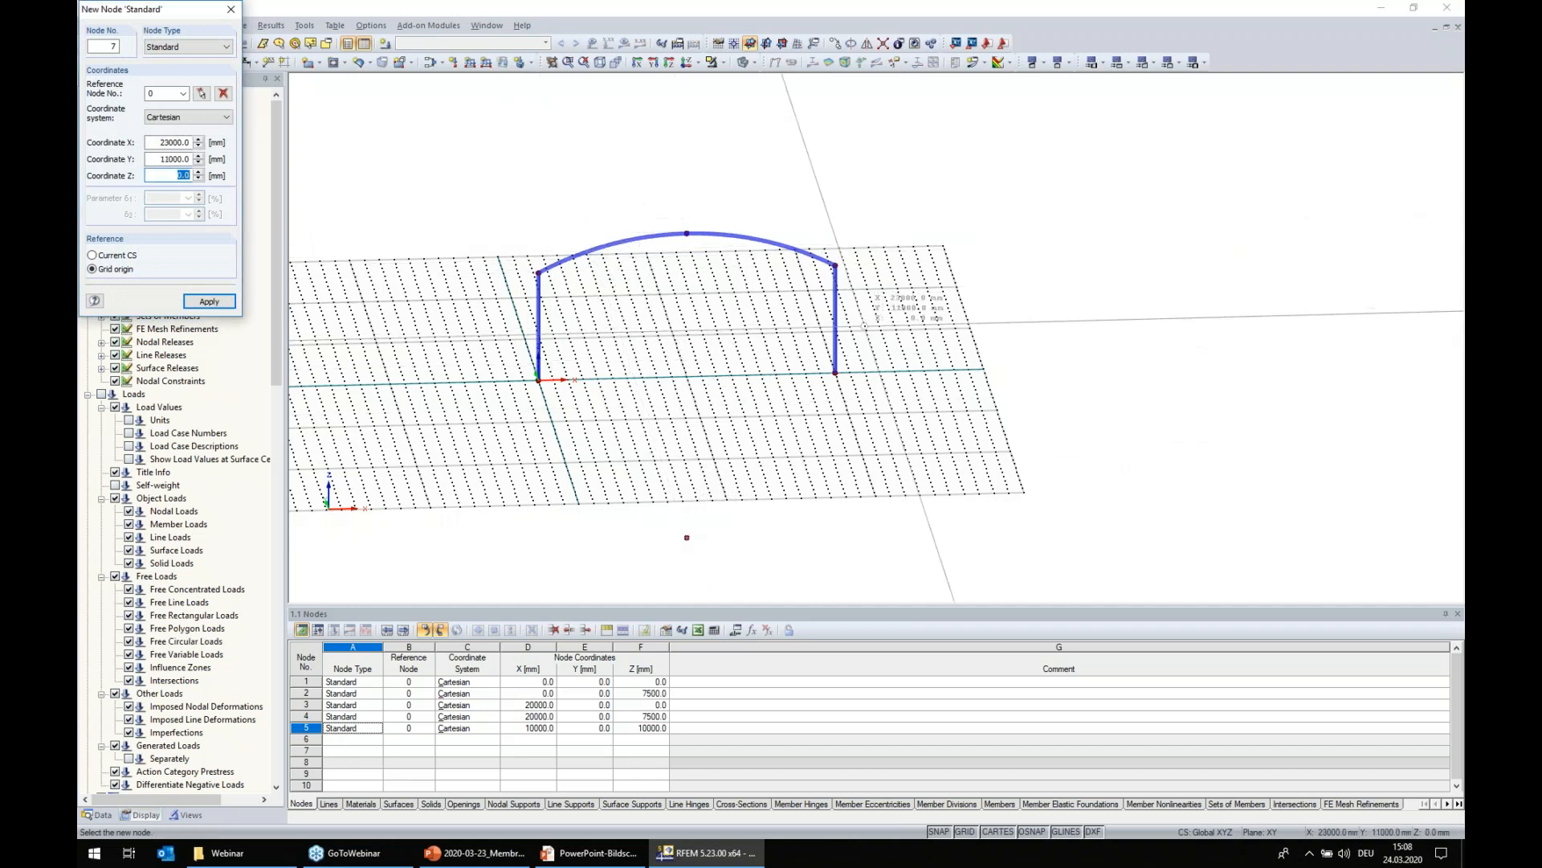
- Set up a rotated copy of the second column's top node: one copy, 30° about a Y-parallel axis through the arc's center node
key("Escape")
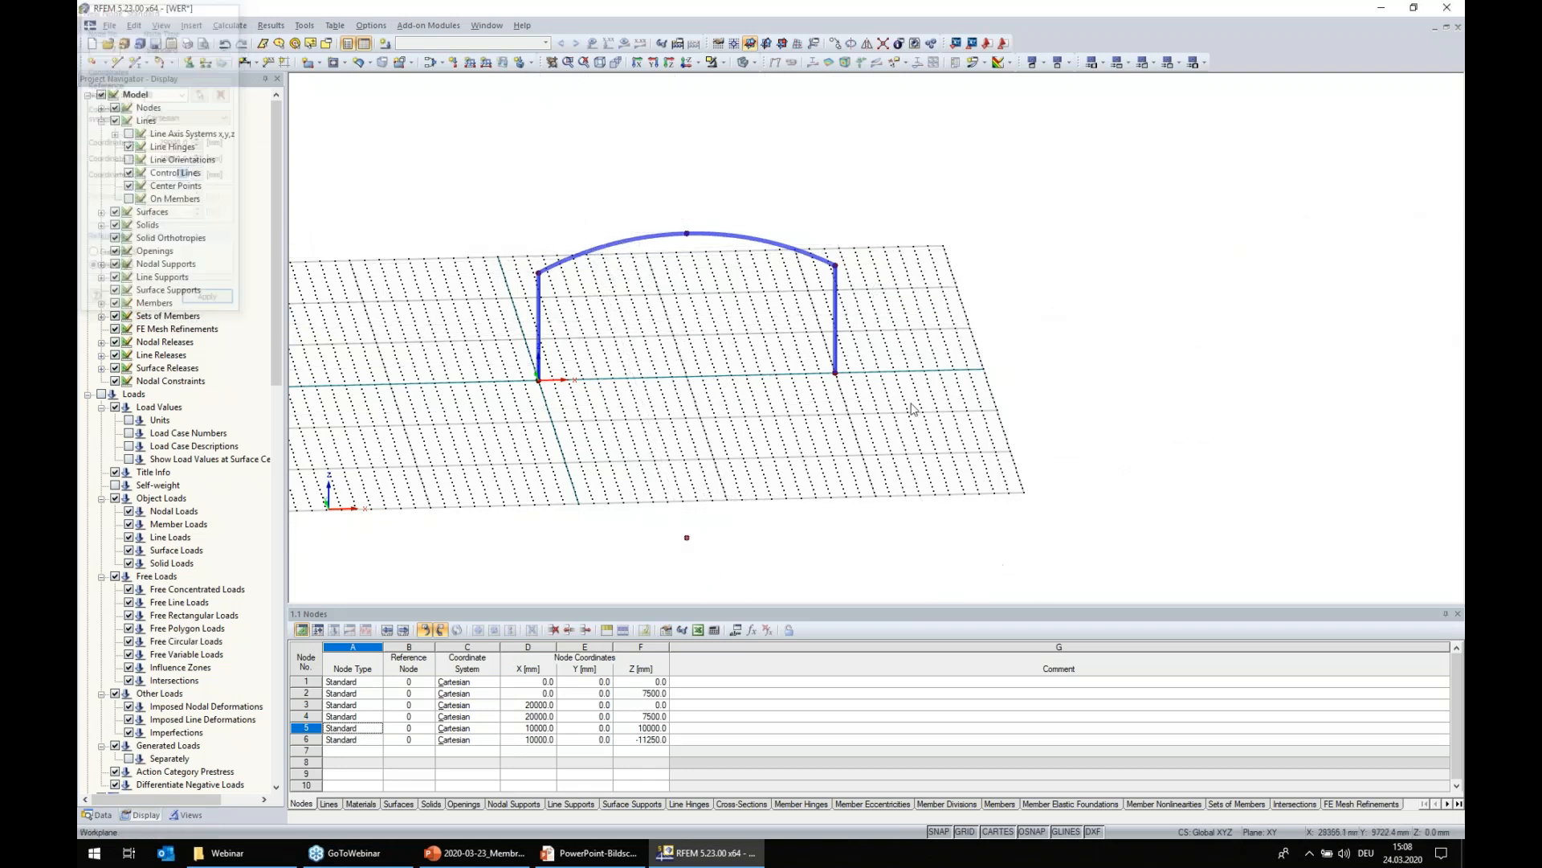
left_click(839, 272)
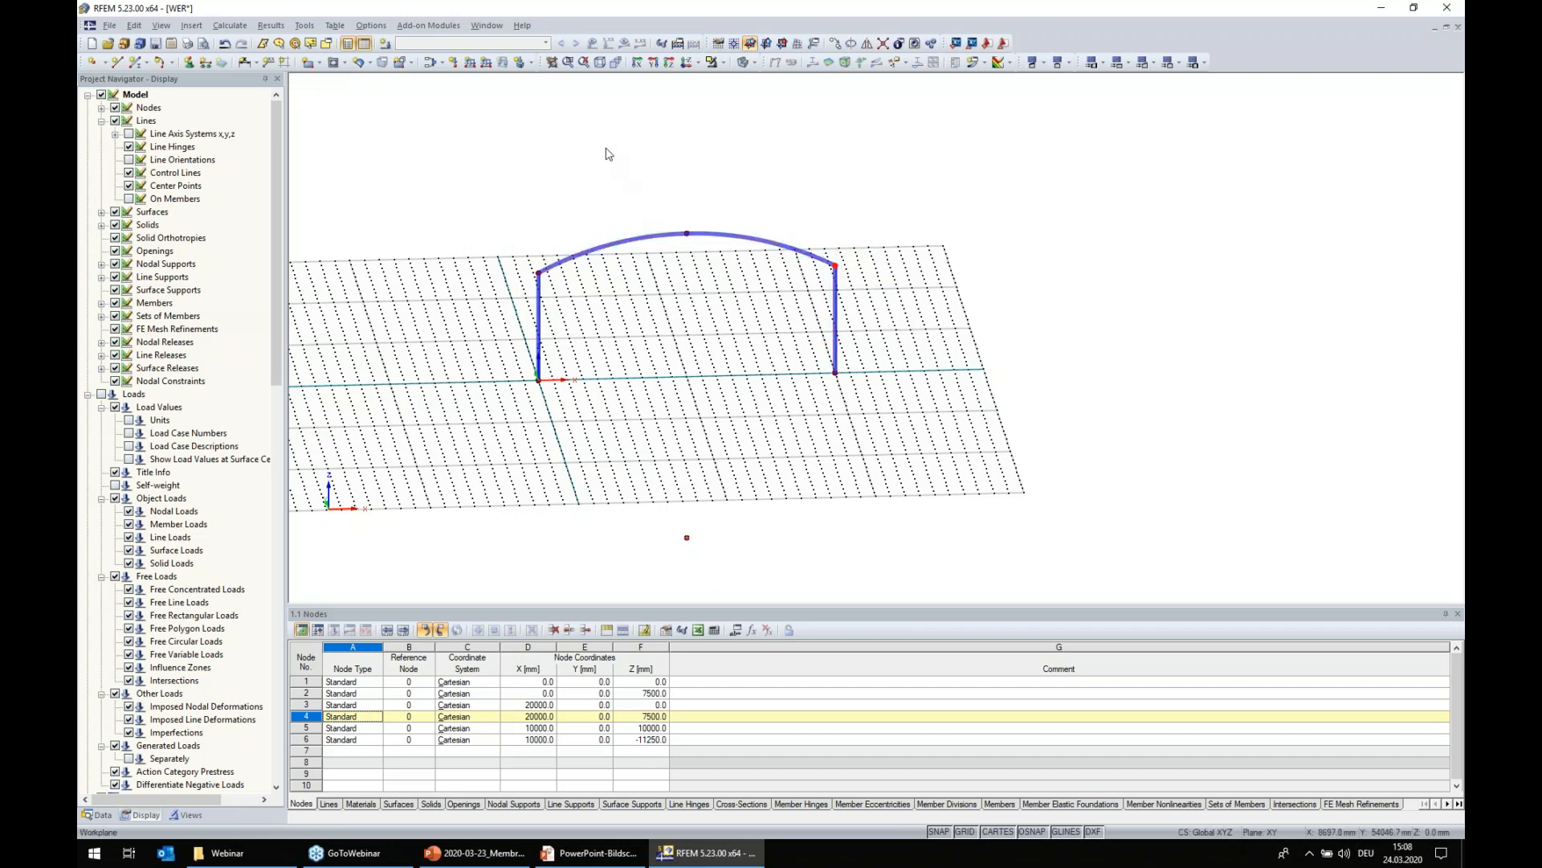
left_click_drag(825, 262, 865, 294)
left_click(851, 43)
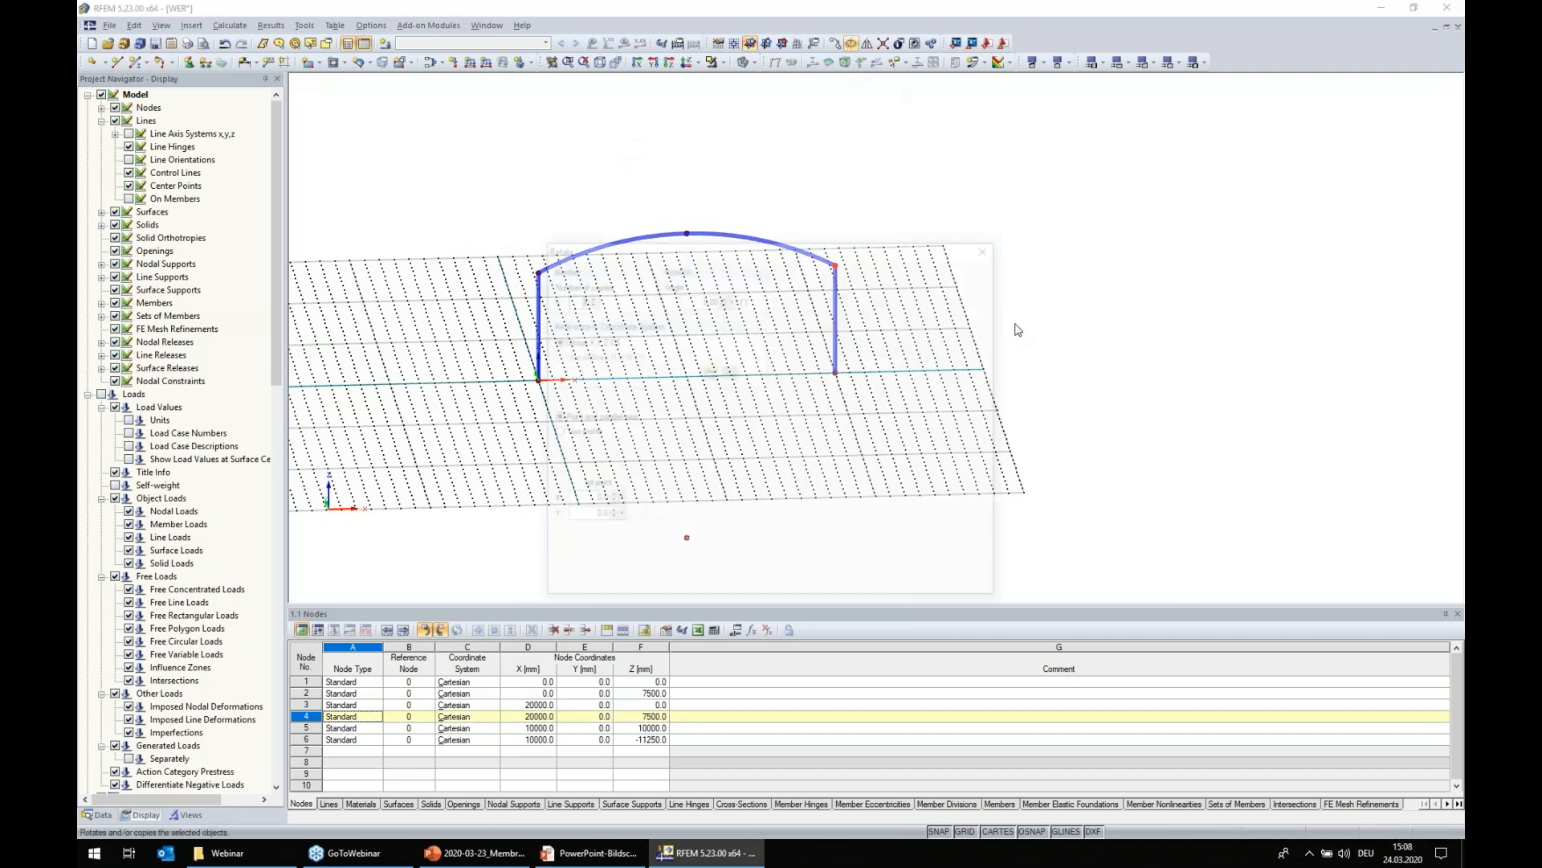
left_click_drag(1133, 243, 1100, 207)
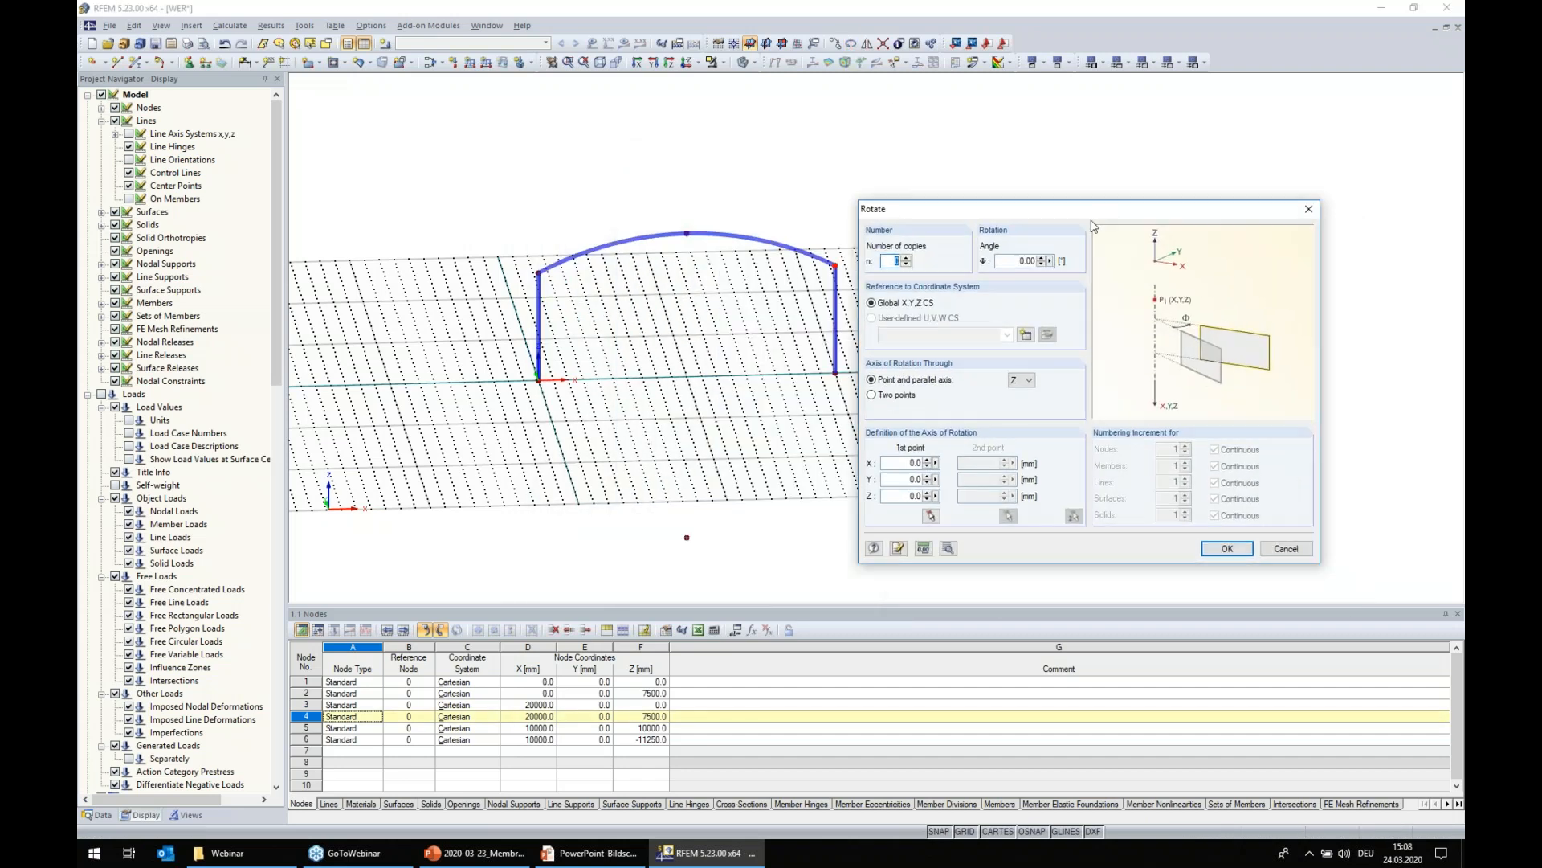
left_click(907, 258)
left_click(1021, 380)
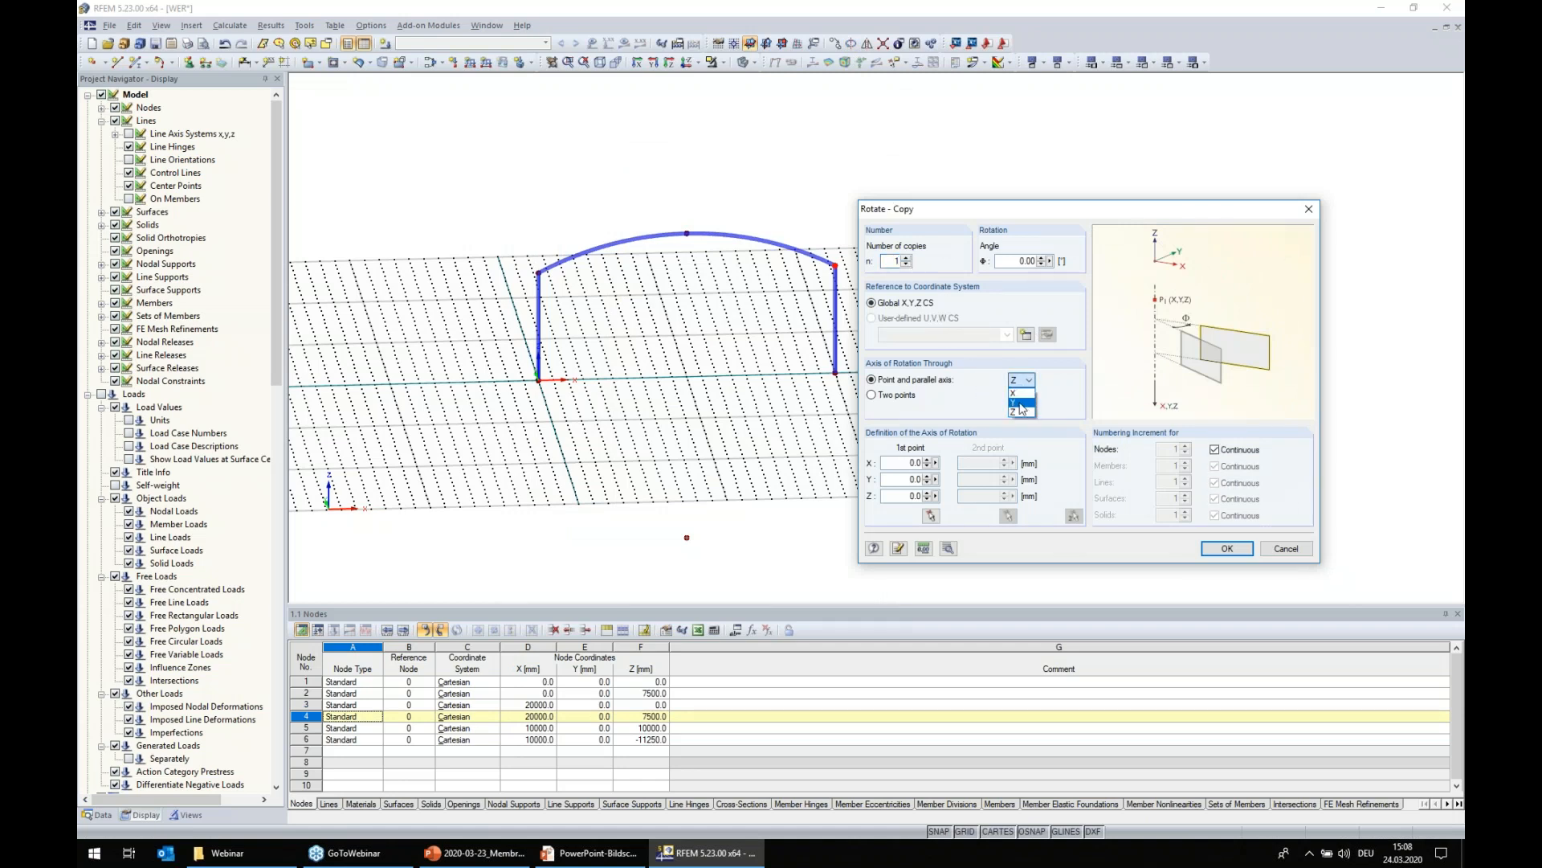
left_click(1018, 402)
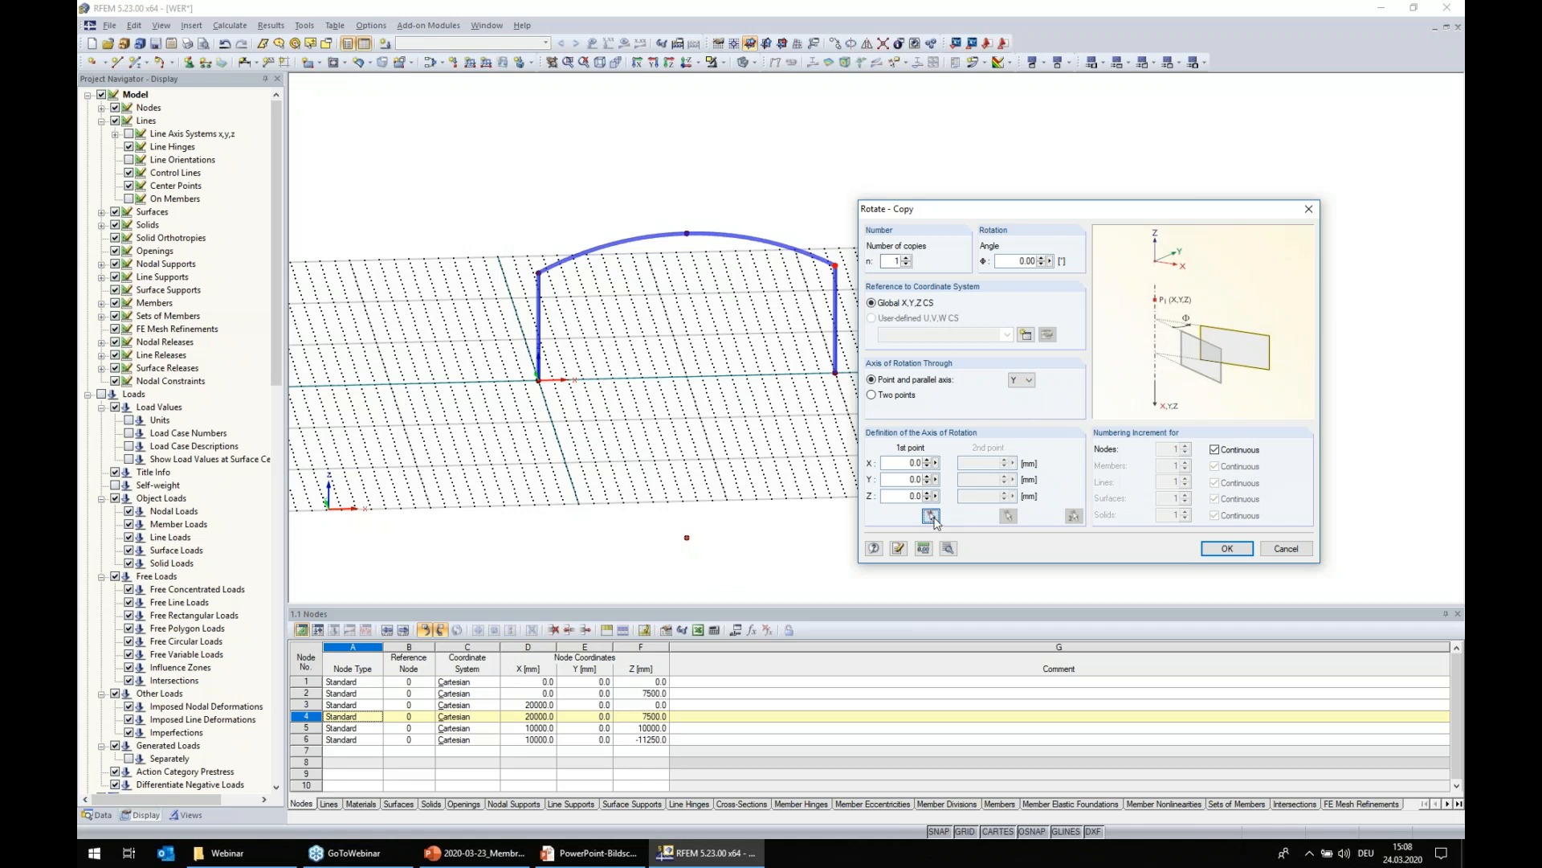
left_click(930, 516)
left_click(687, 538)
double_click(1020, 261)
- Enable connecting arc lines and members between the node and its copy with beam 1 as template, and apply the rotation
left_click(948, 548)
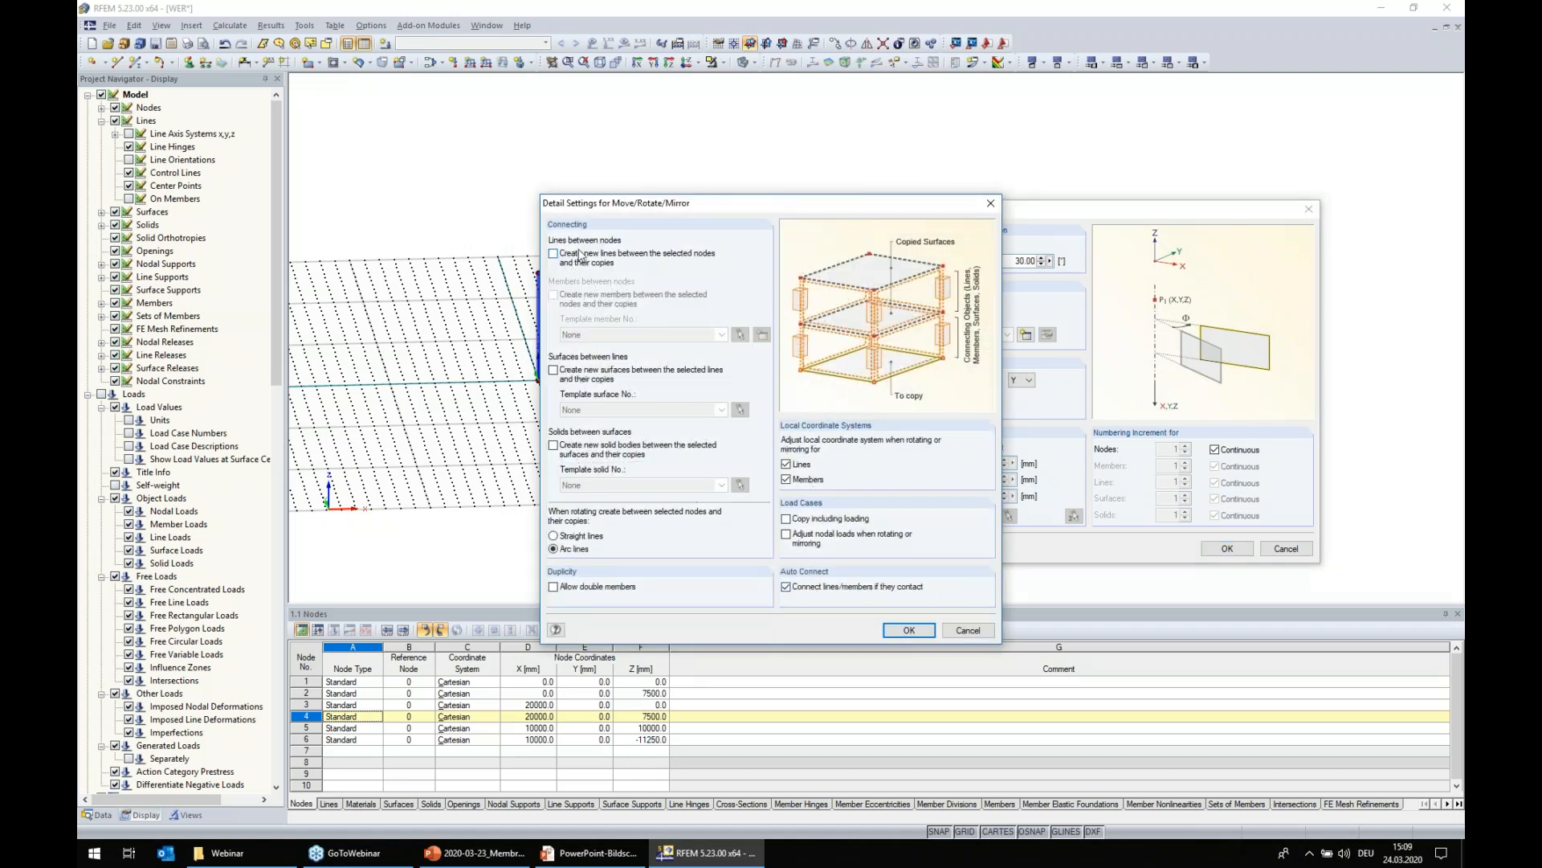
left_click_drag(755, 204, 647, 381)
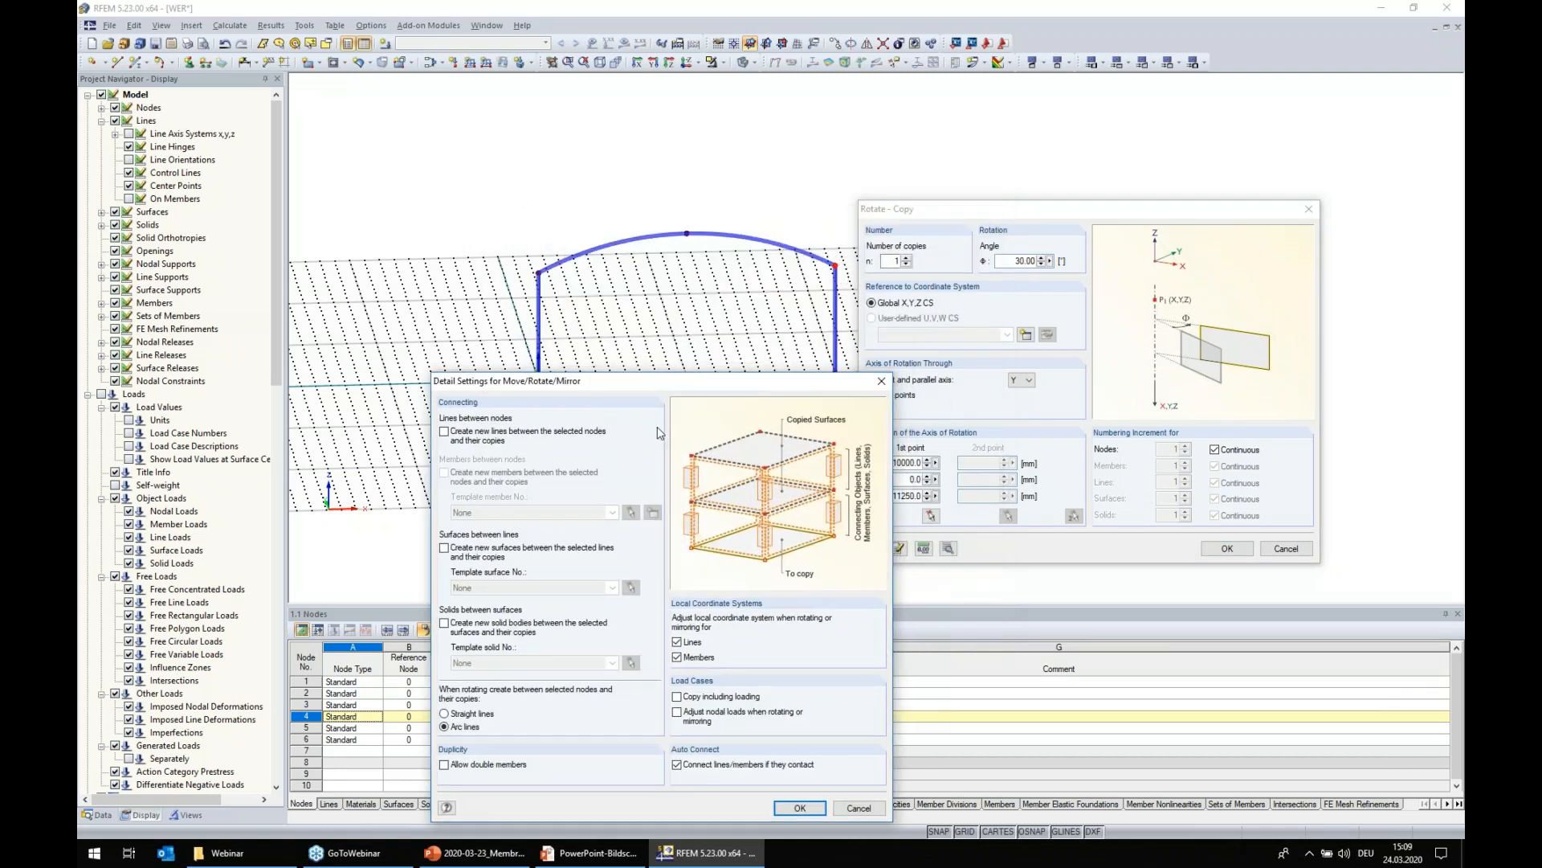
left_click(445, 431)
left_click(444, 472)
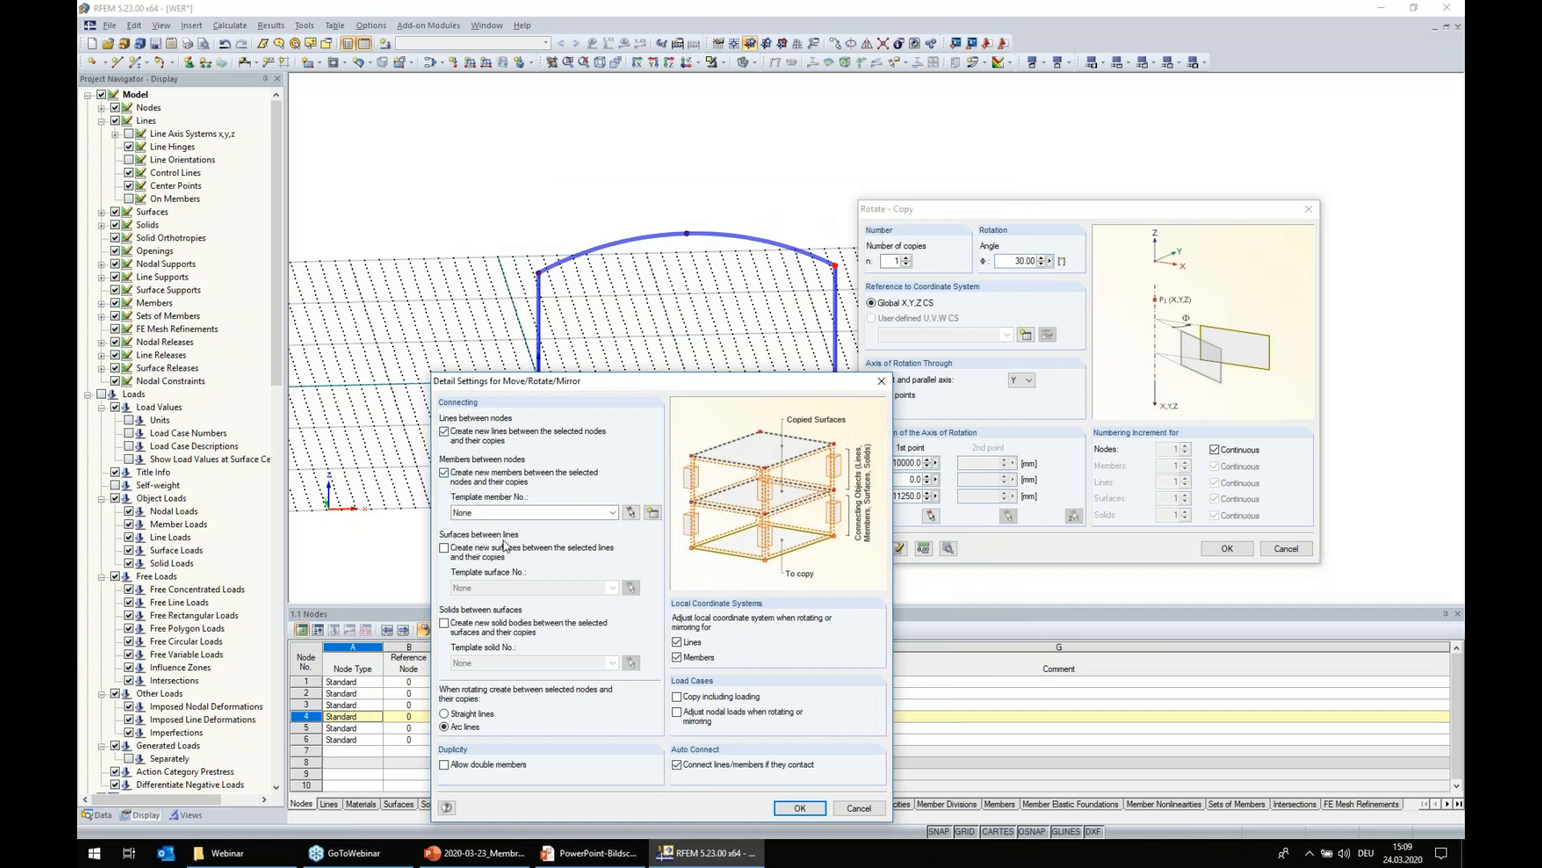
left_click(562, 513)
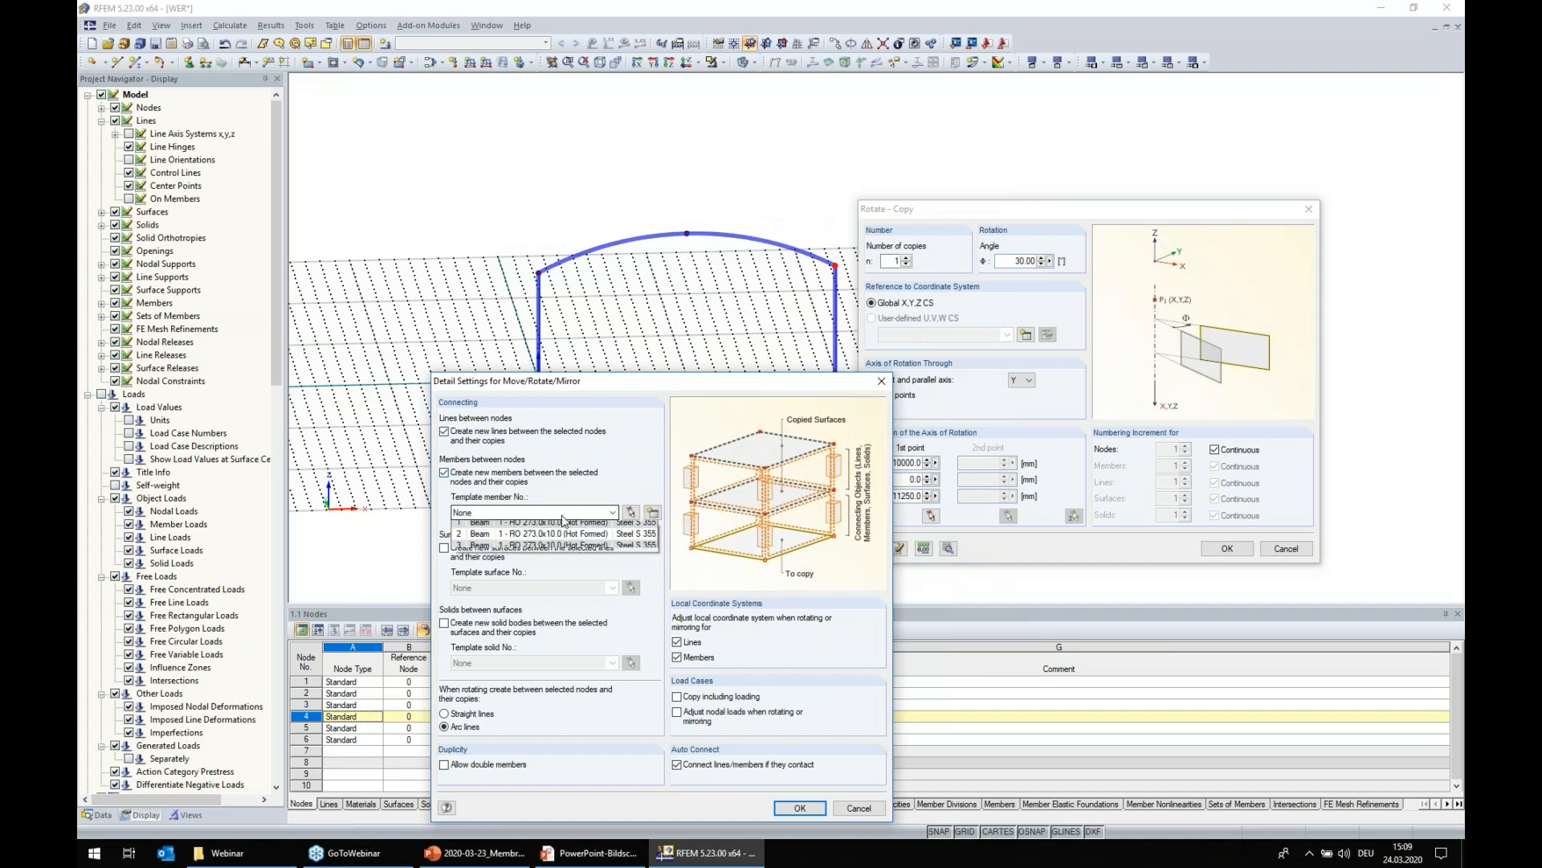
left_click(526, 538)
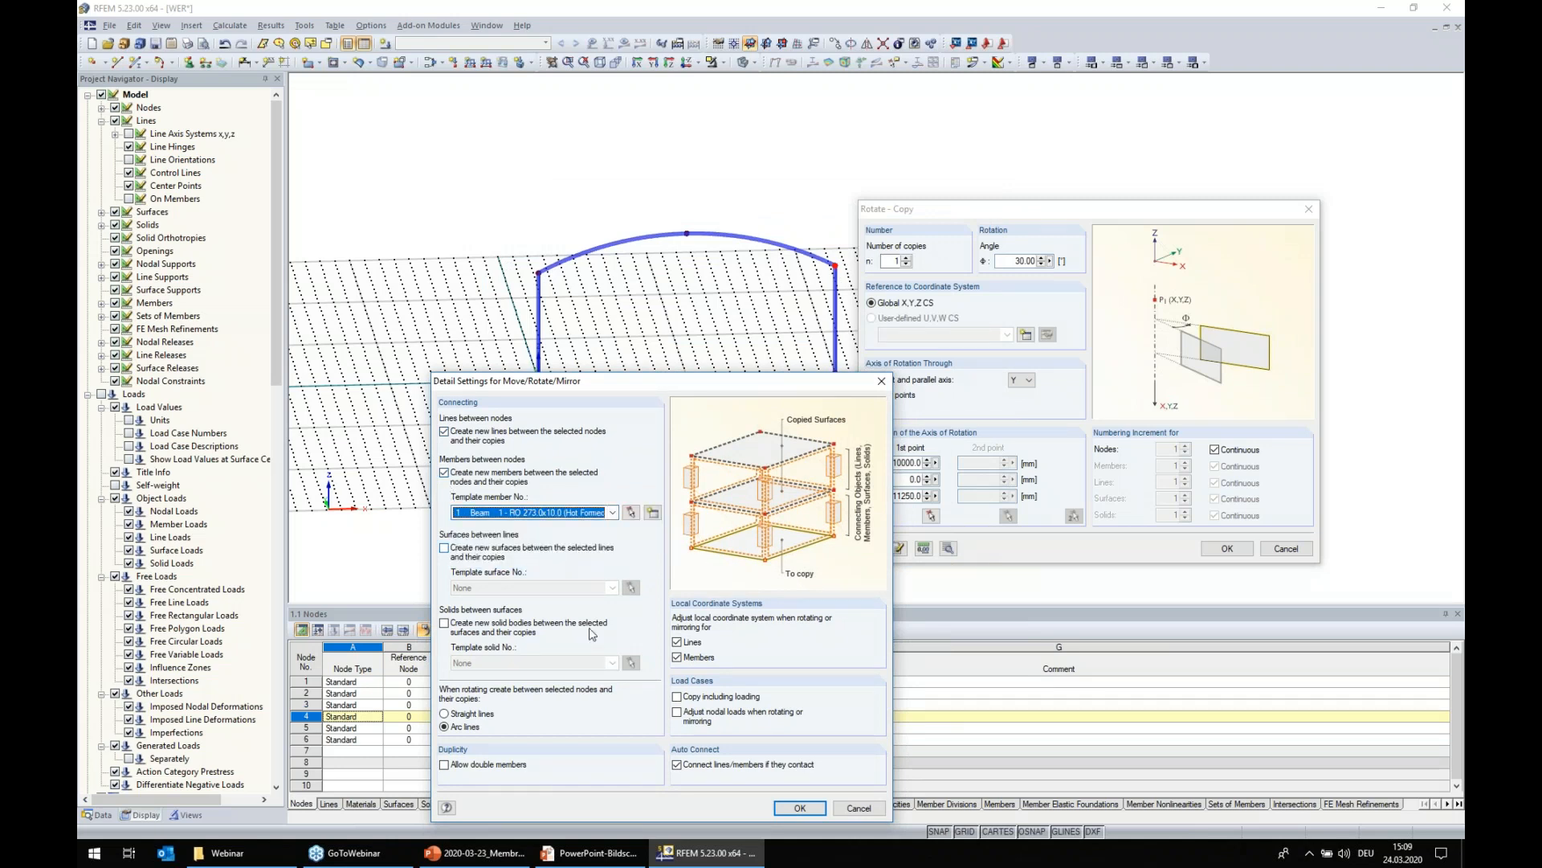
left_click(796, 810)
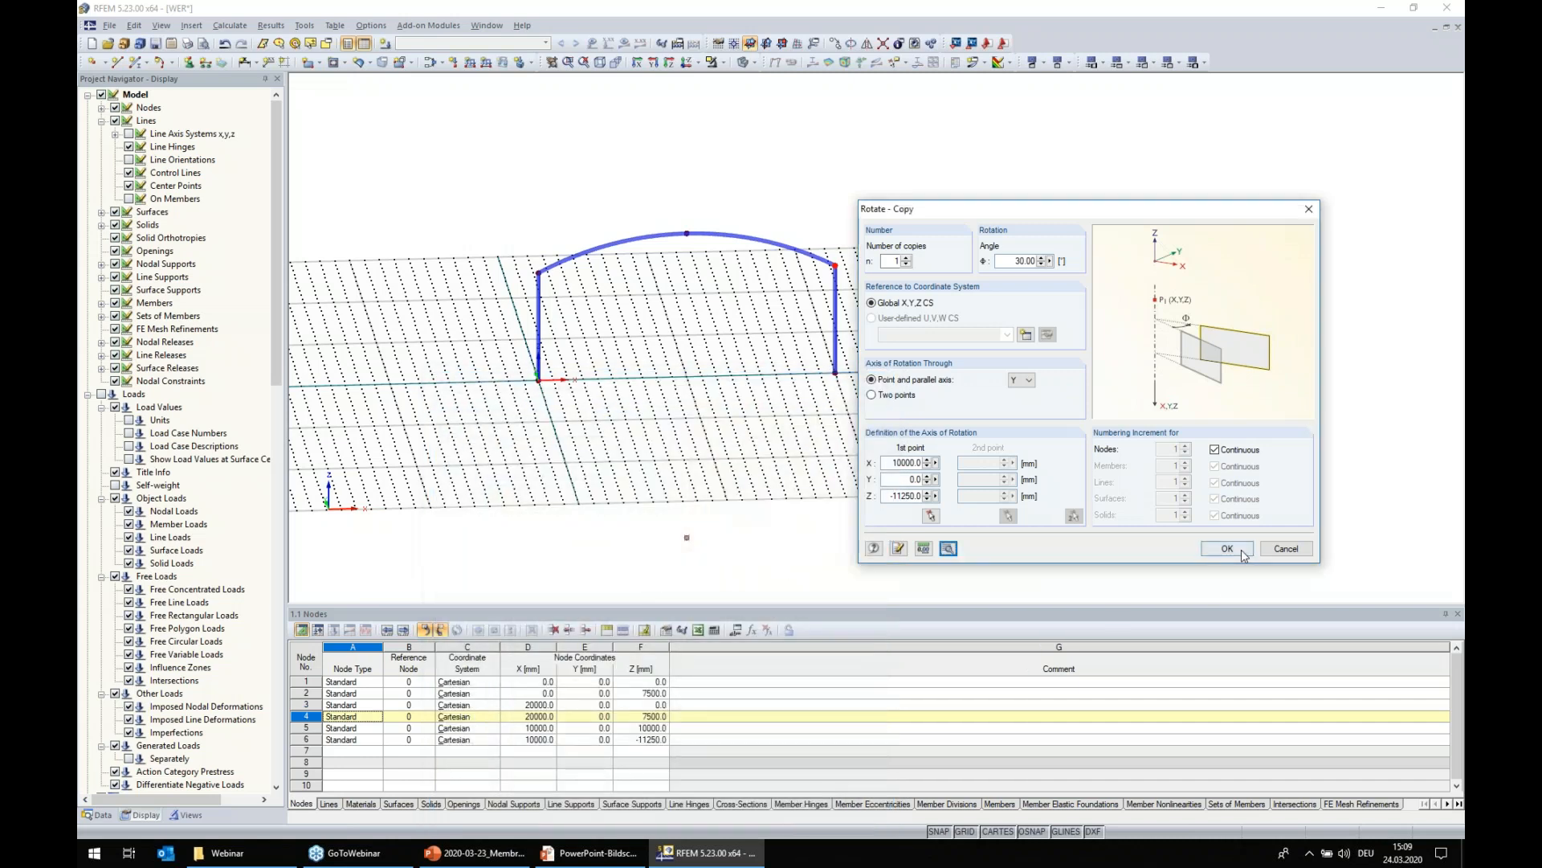
left_click(1242, 554)
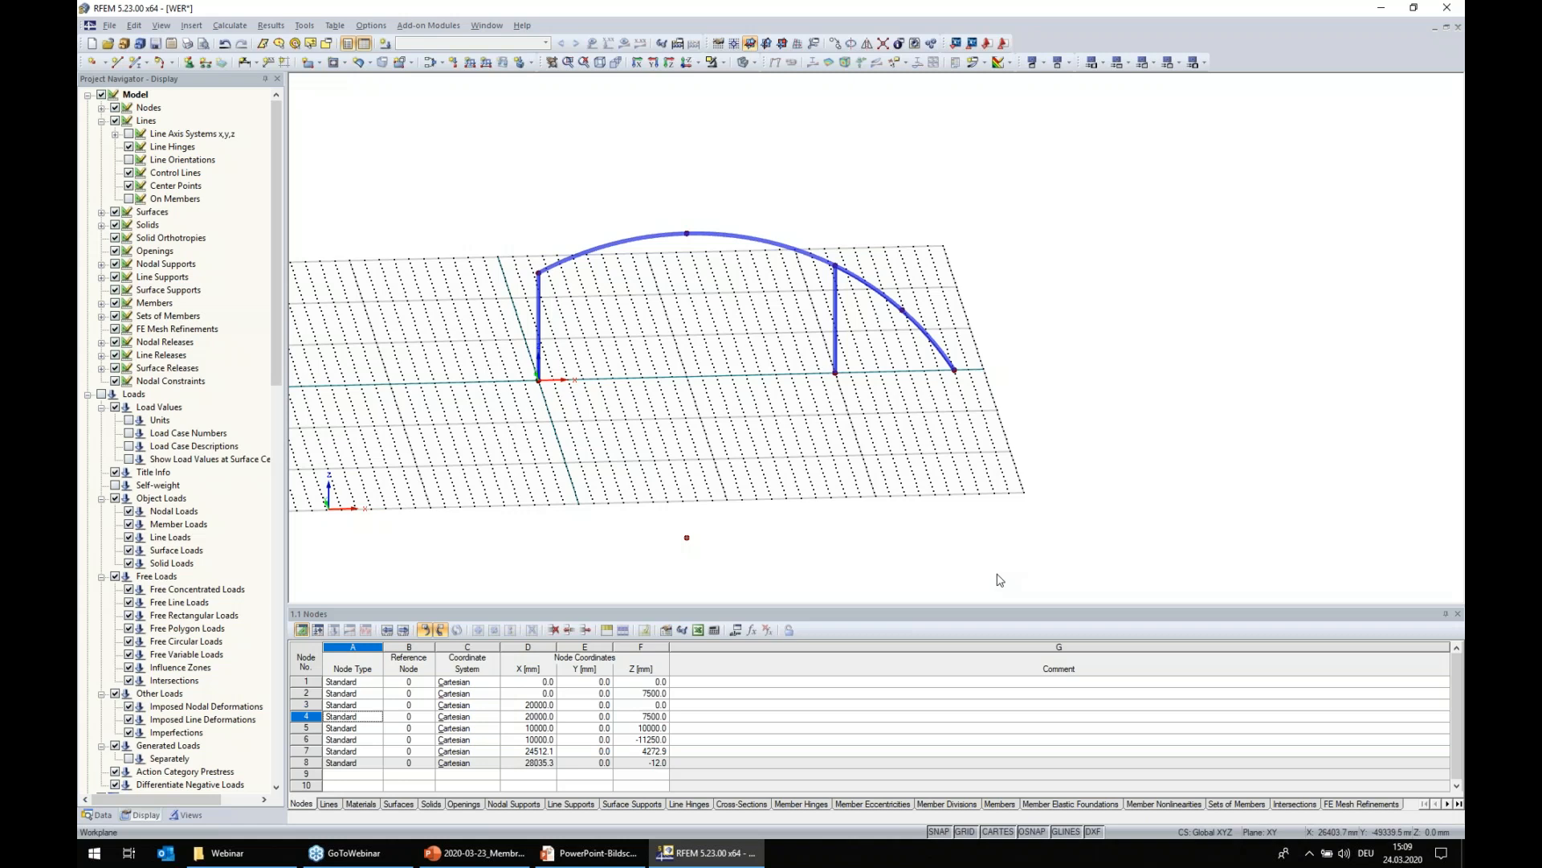
- Divide the new arc extension member 1500 mm from its start and delete the outer part
scroll(874, 269, "up", 2)
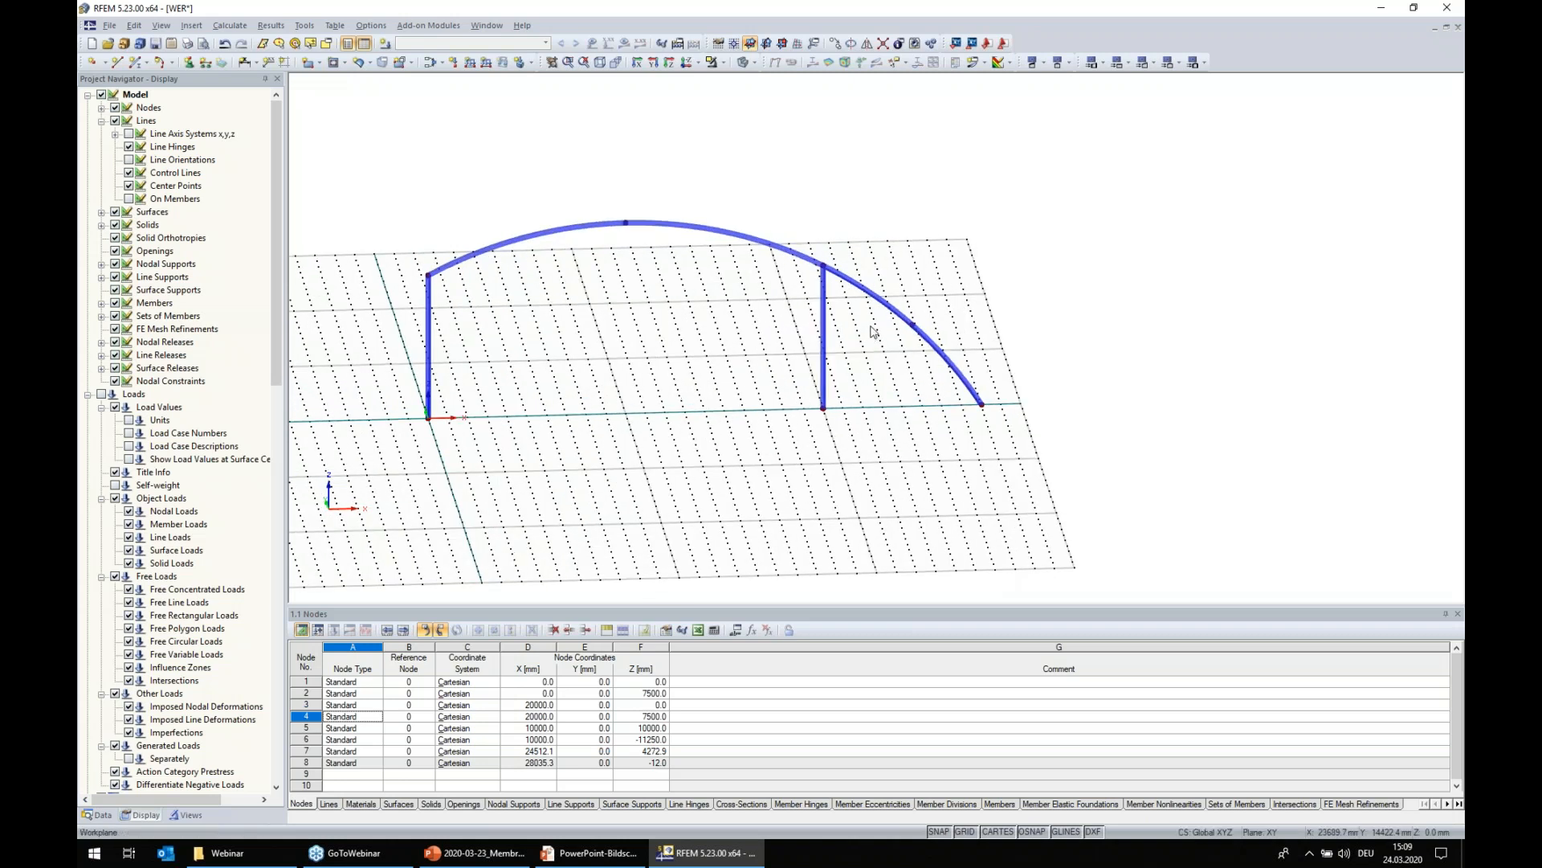
mouse_move(878, 303)
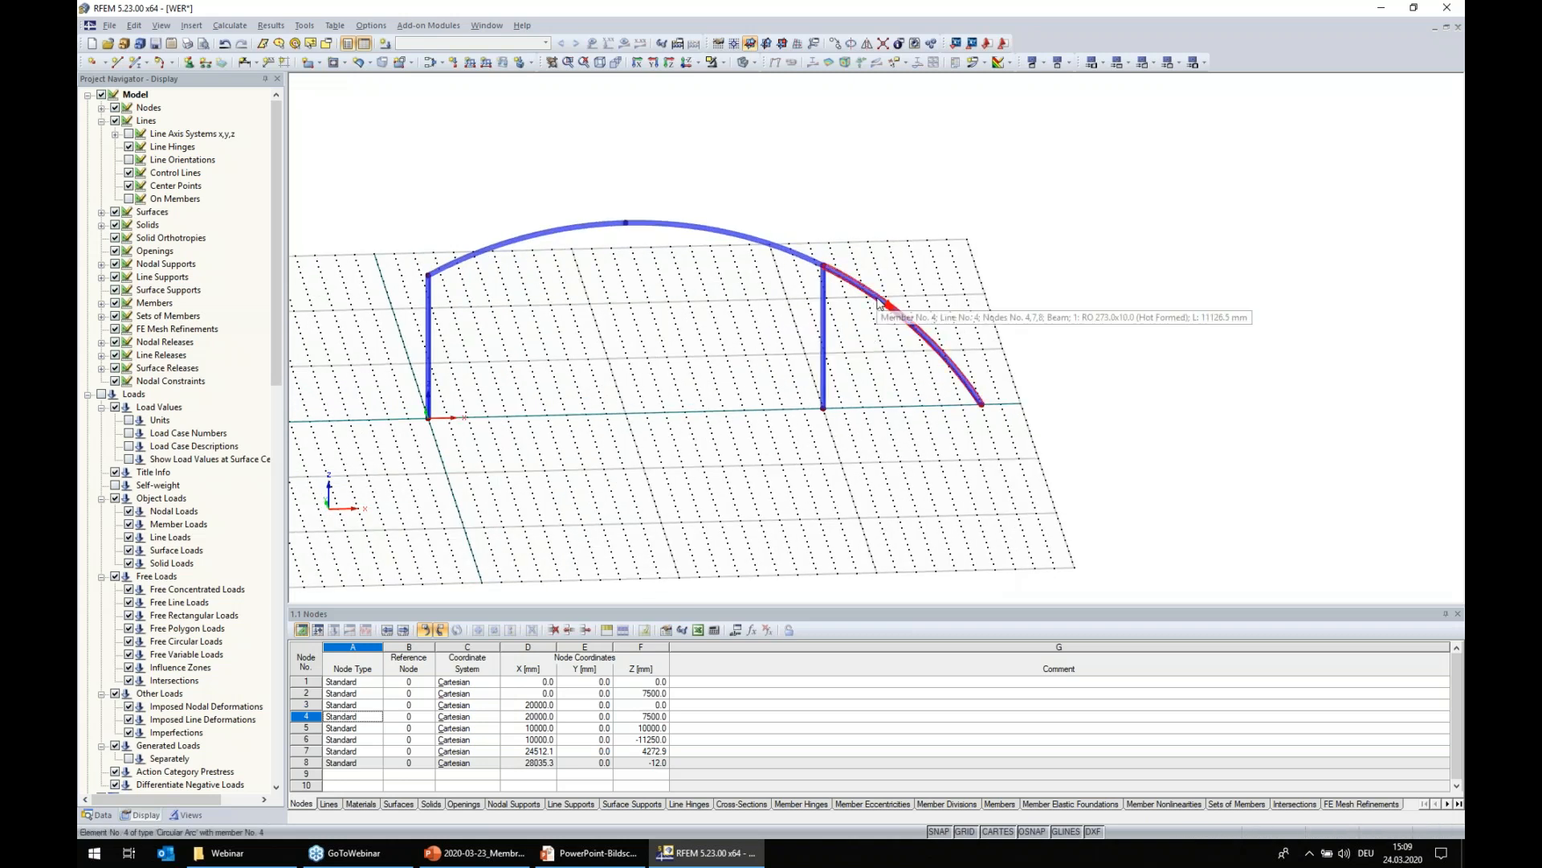
right_click(888, 310)
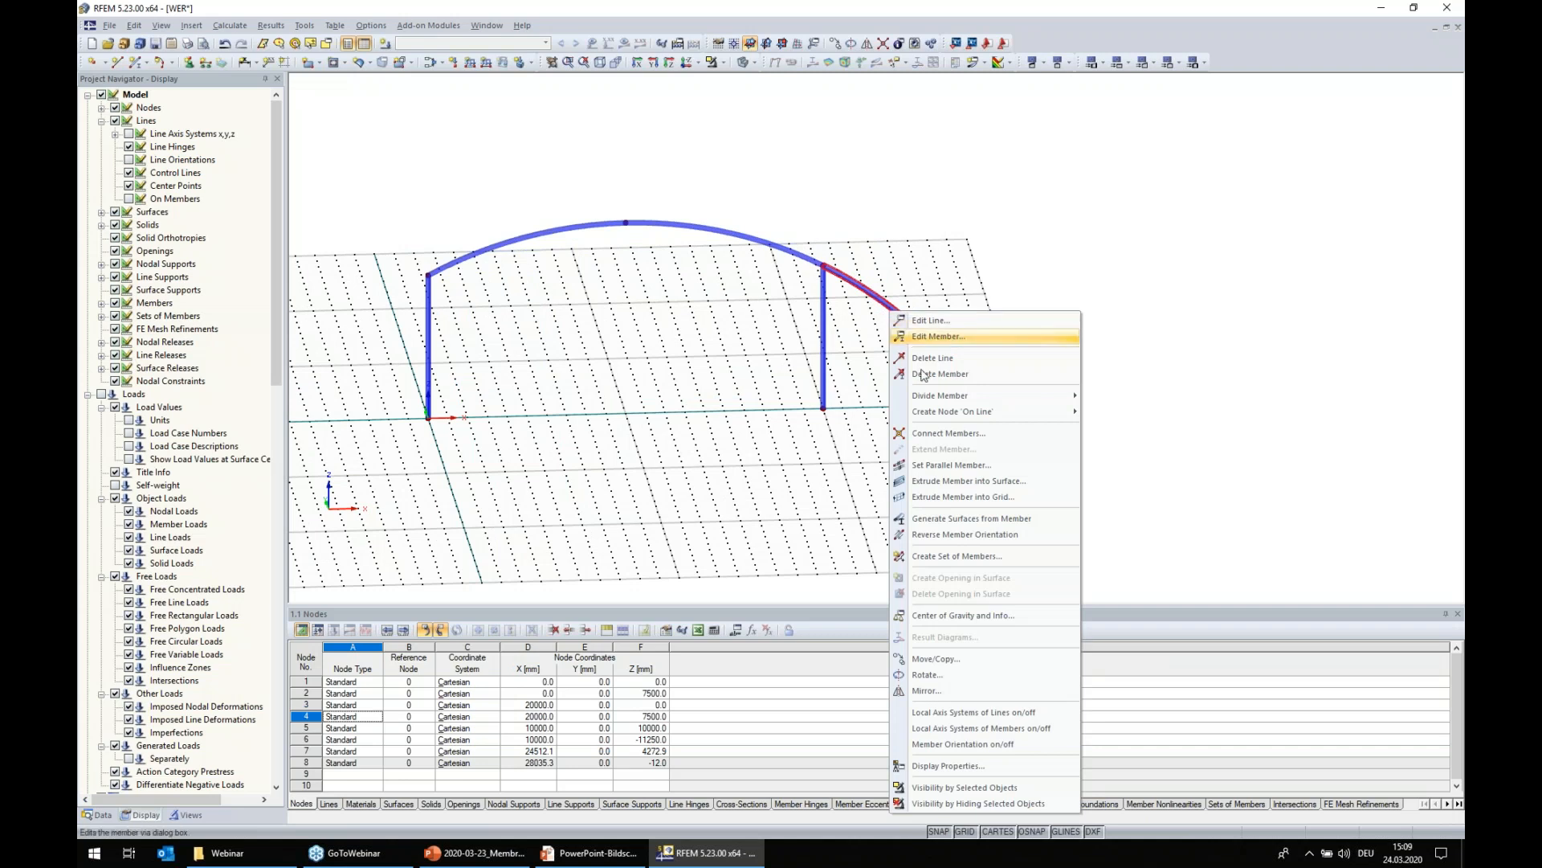
mouse_move(964, 396)
left_click(1148, 419)
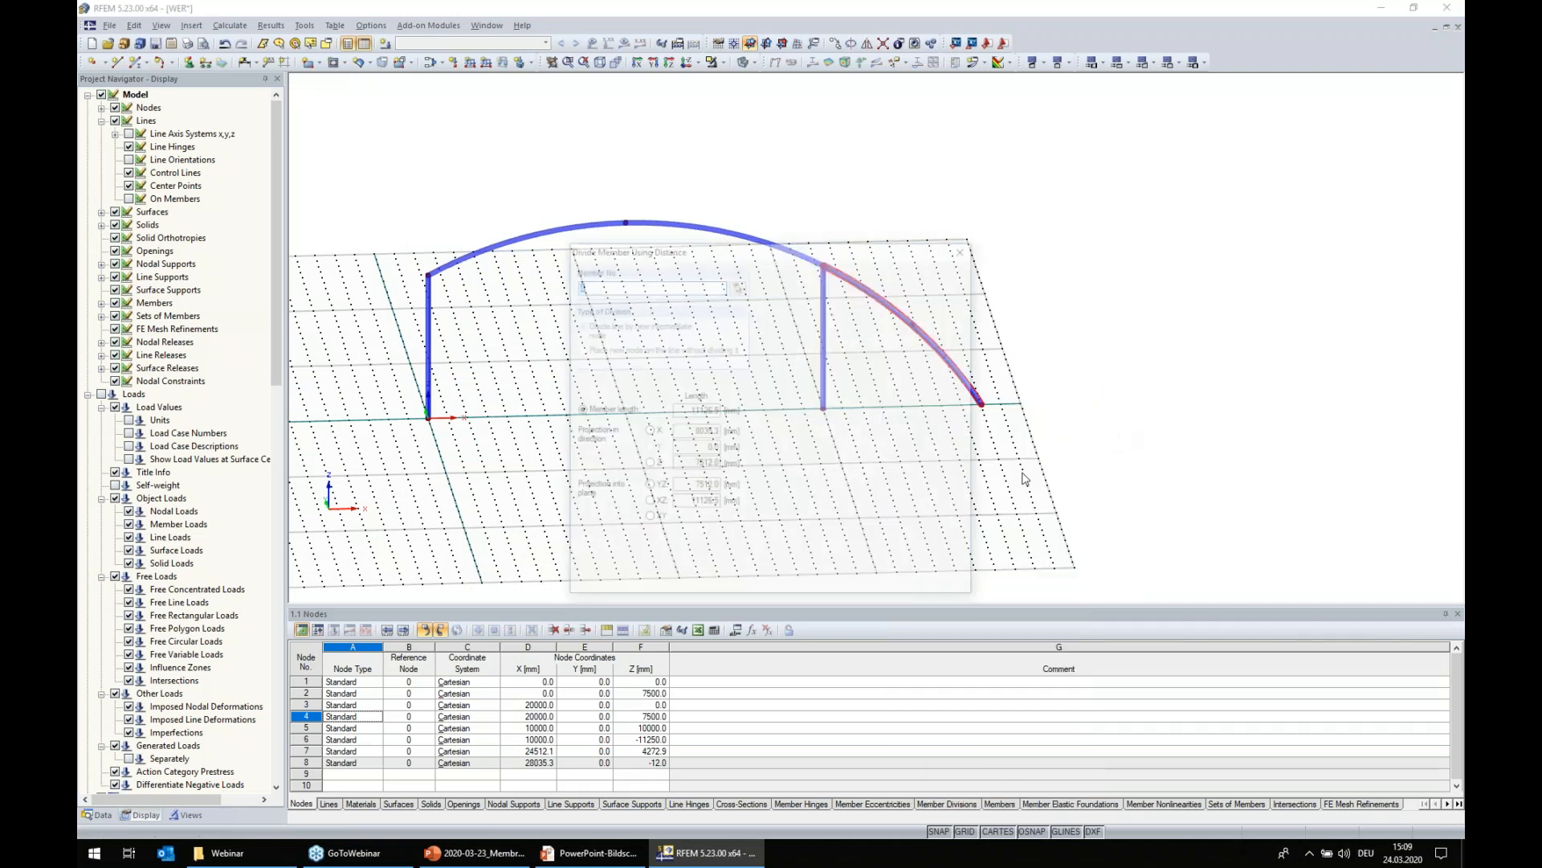
left_click_drag(832, 447, 864, 463)
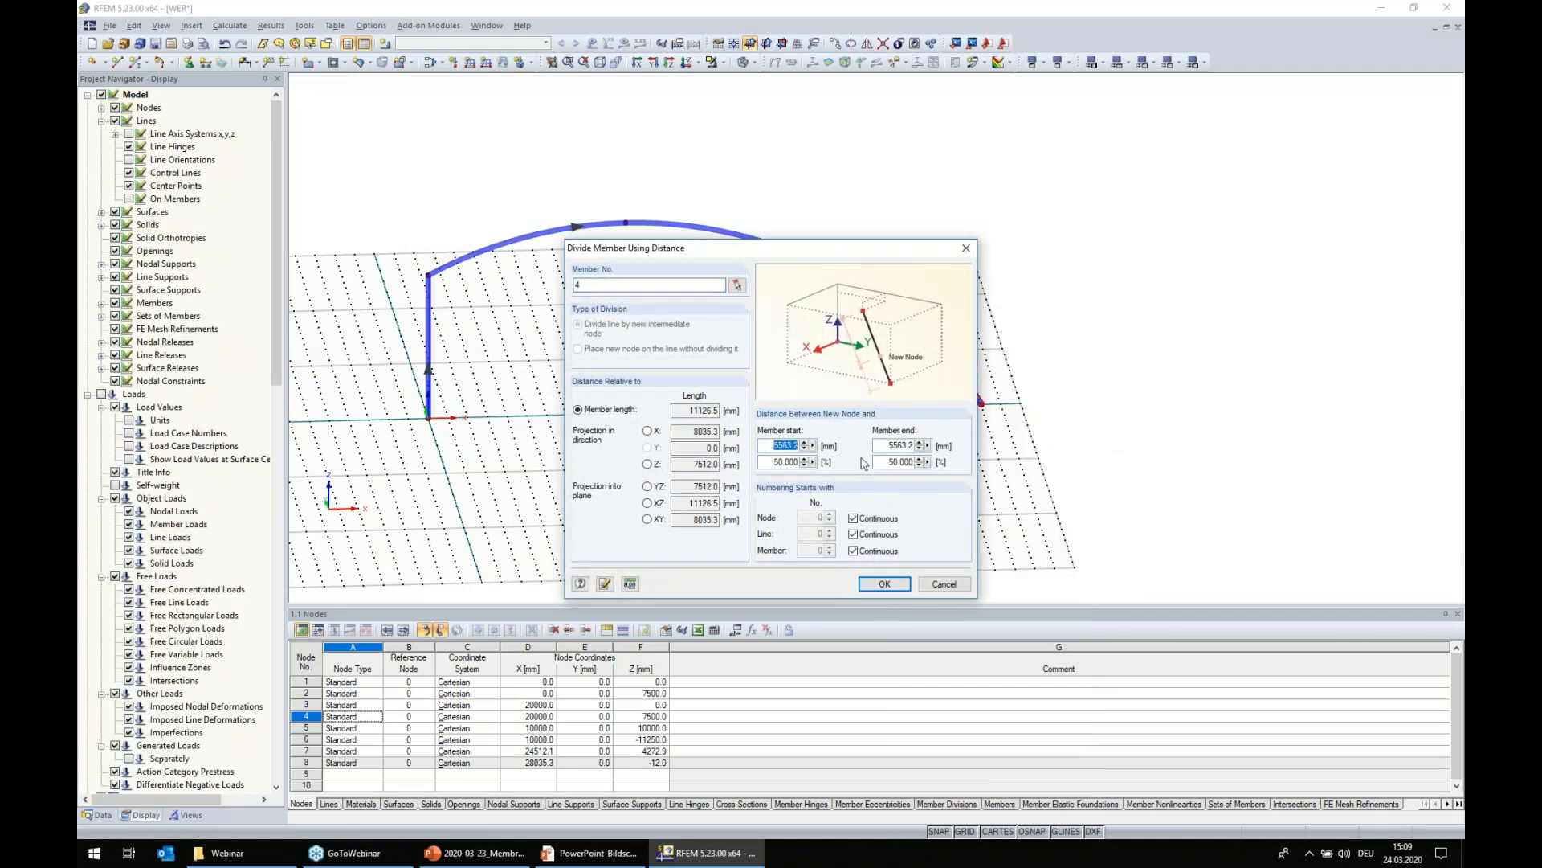
type("1500.0")
left_click(883, 584)
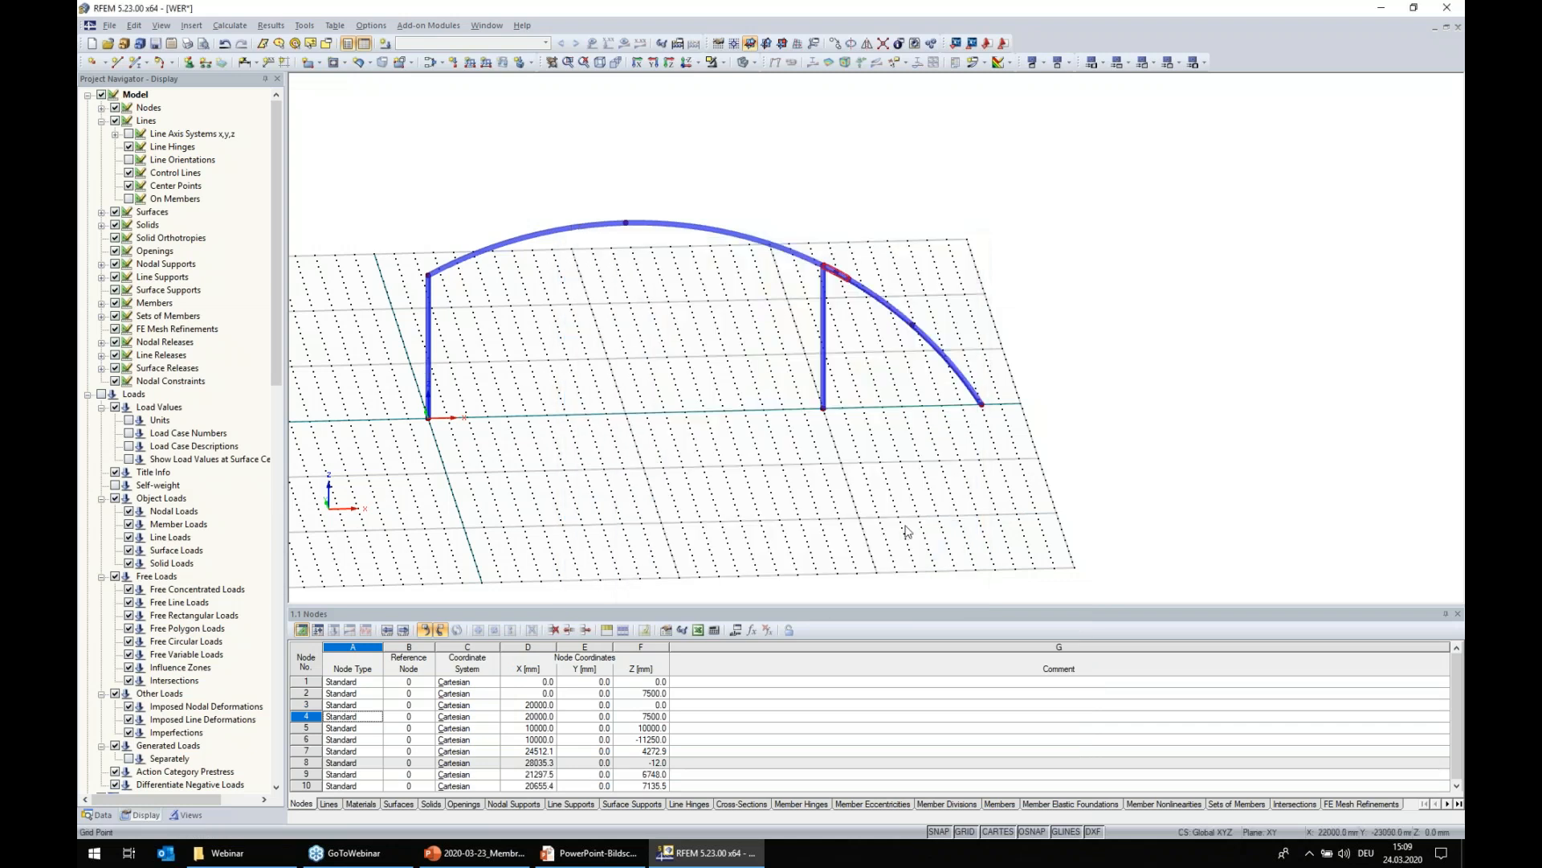
left_click_drag(1051, 503, 890, 275)
key("Delete")
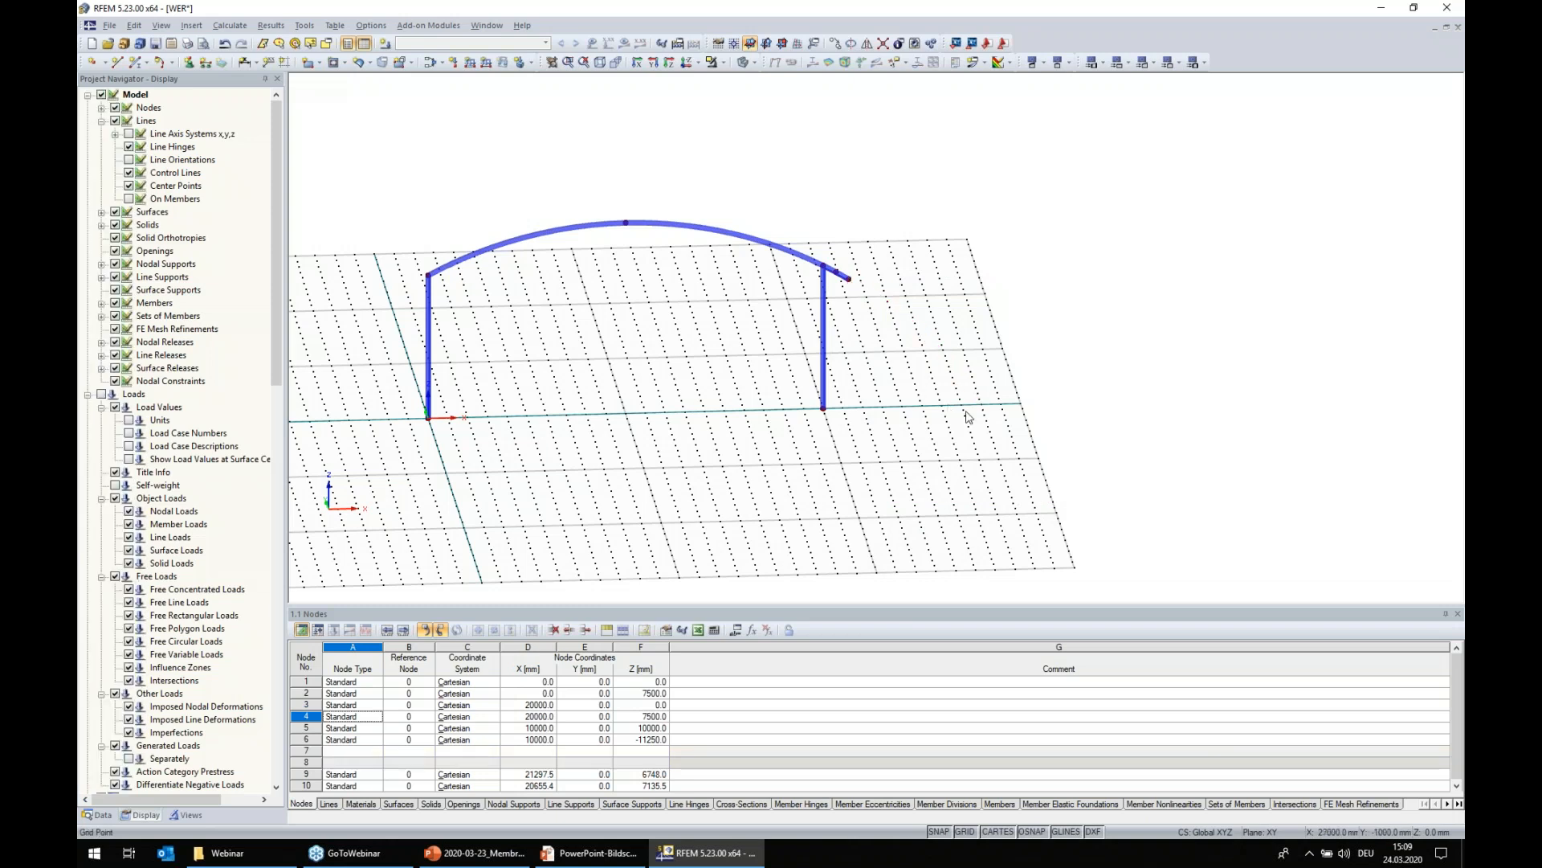
- Set up a mirrored copy of the short arc overhang about the Y-Z plane through the arc's center node
scroll(633, 315, "down", 1)
middle_click_drag(635, 309, 783, 250)
scroll(819, 261, "up", 1)
left_click_drag(1011, 267, 974, 184)
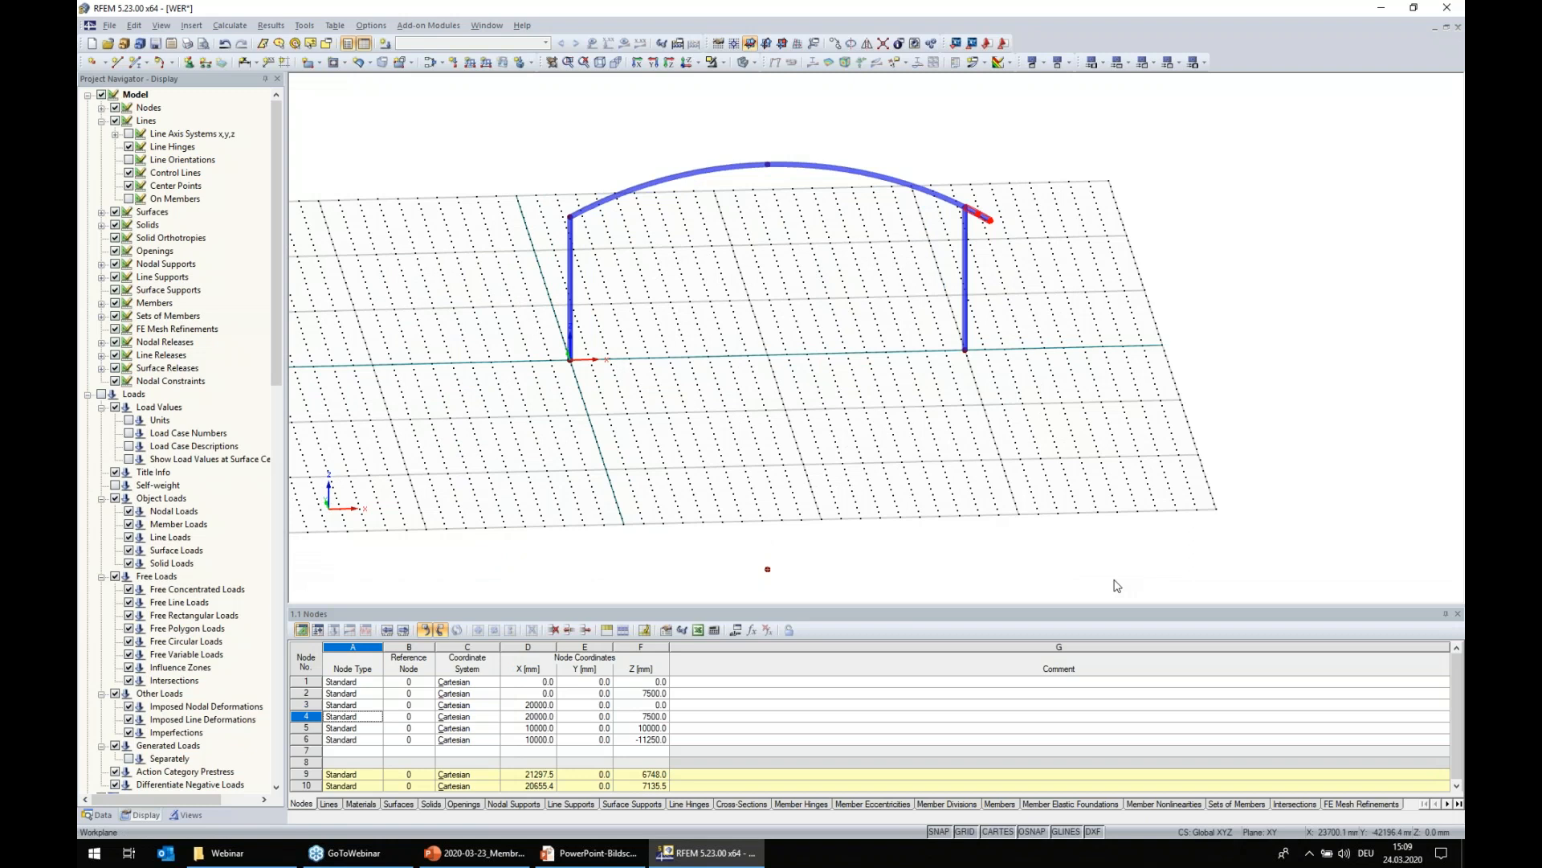
left_click(869, 46)
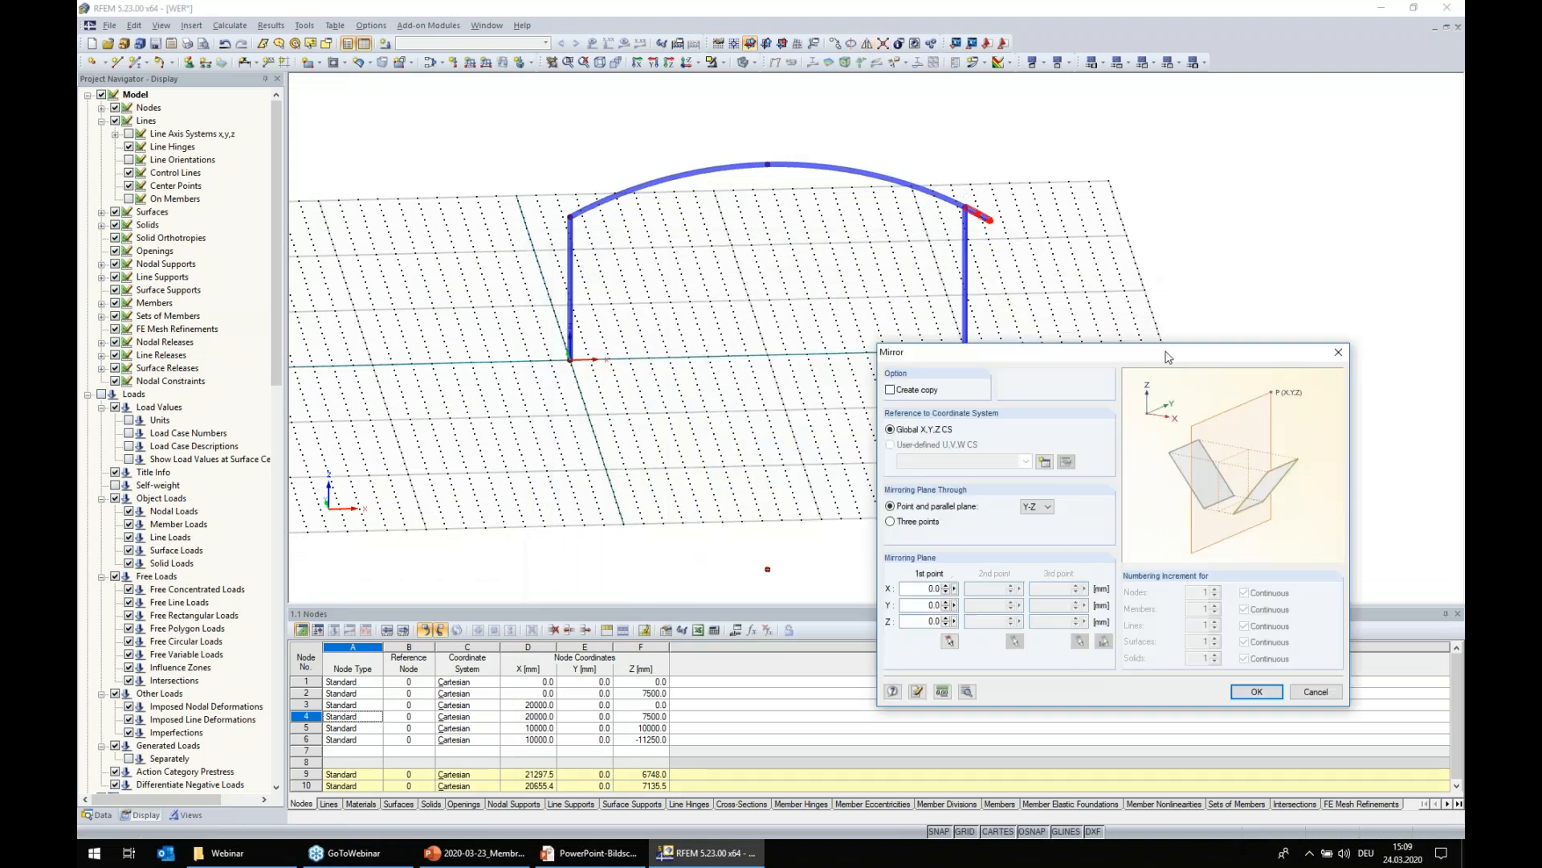
left_click_drag(1168, 357, 1192, 337)
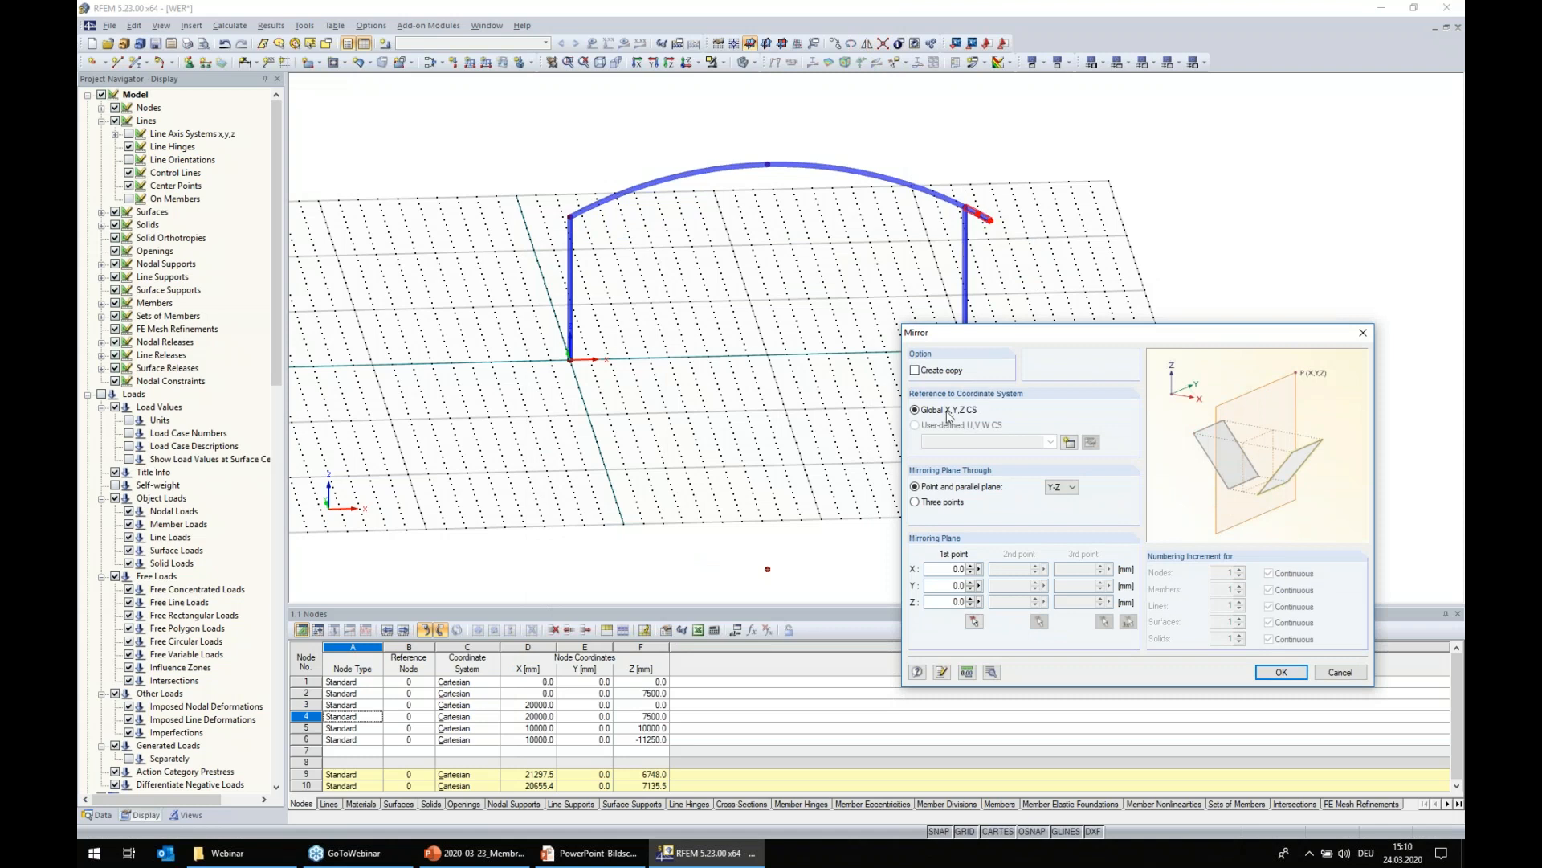
left_click(915, 370)
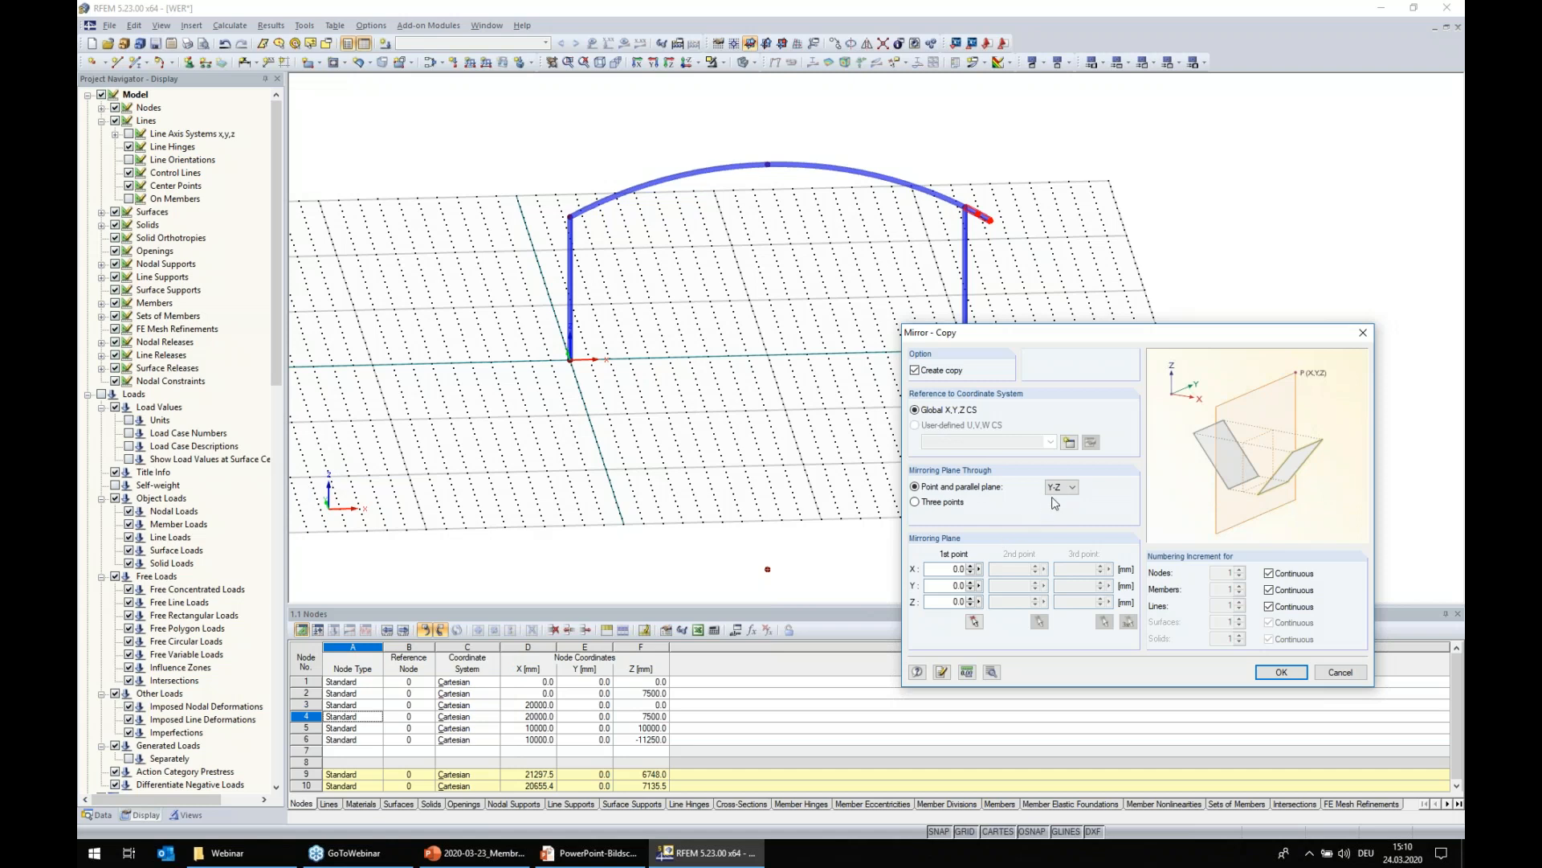
left_click(975, 621)
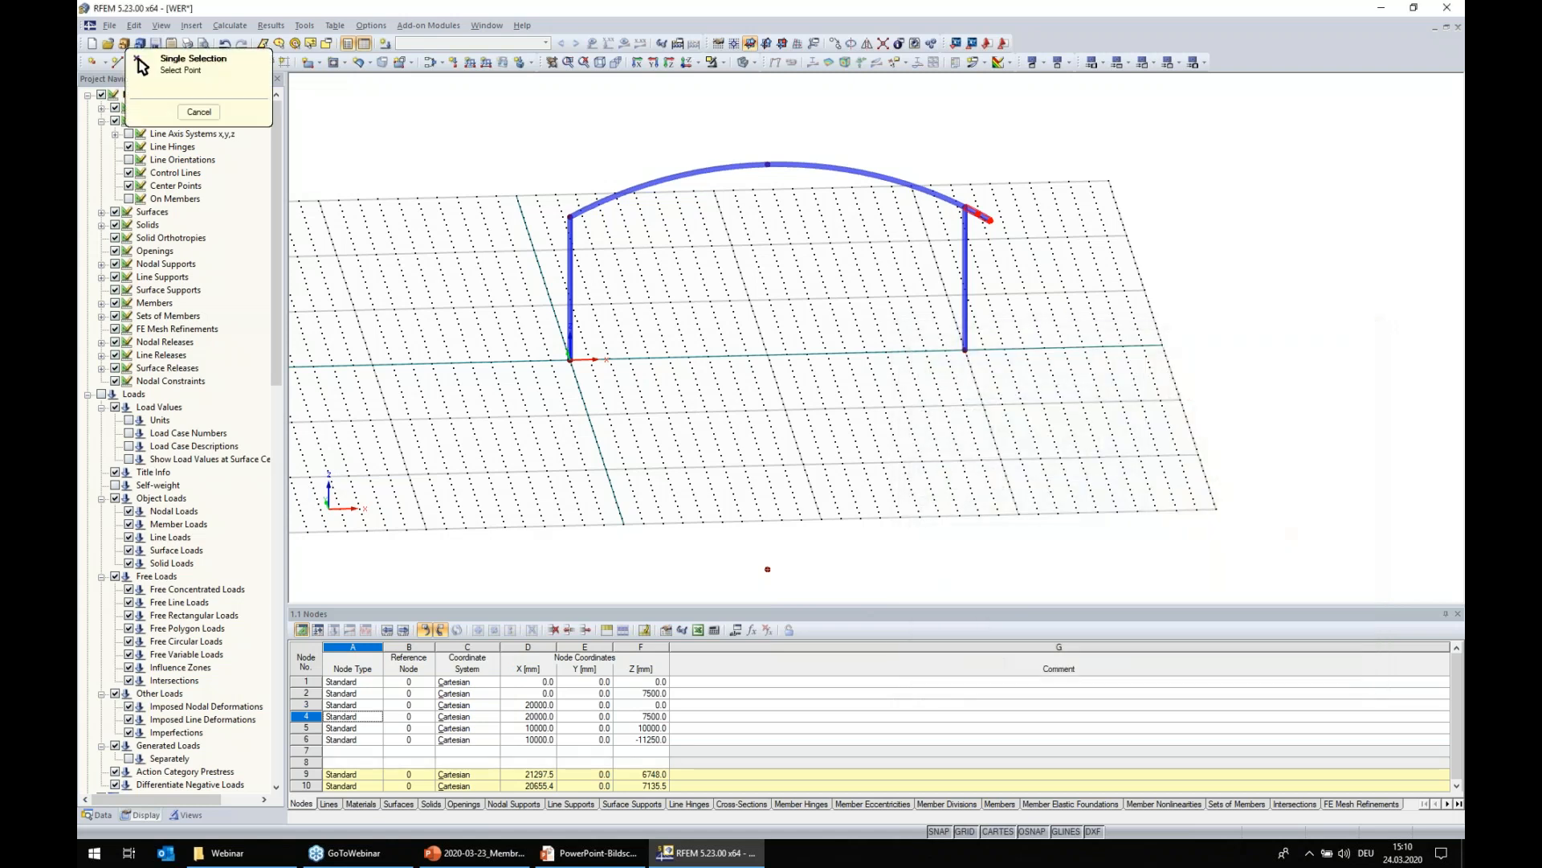
left_click(768, 569)
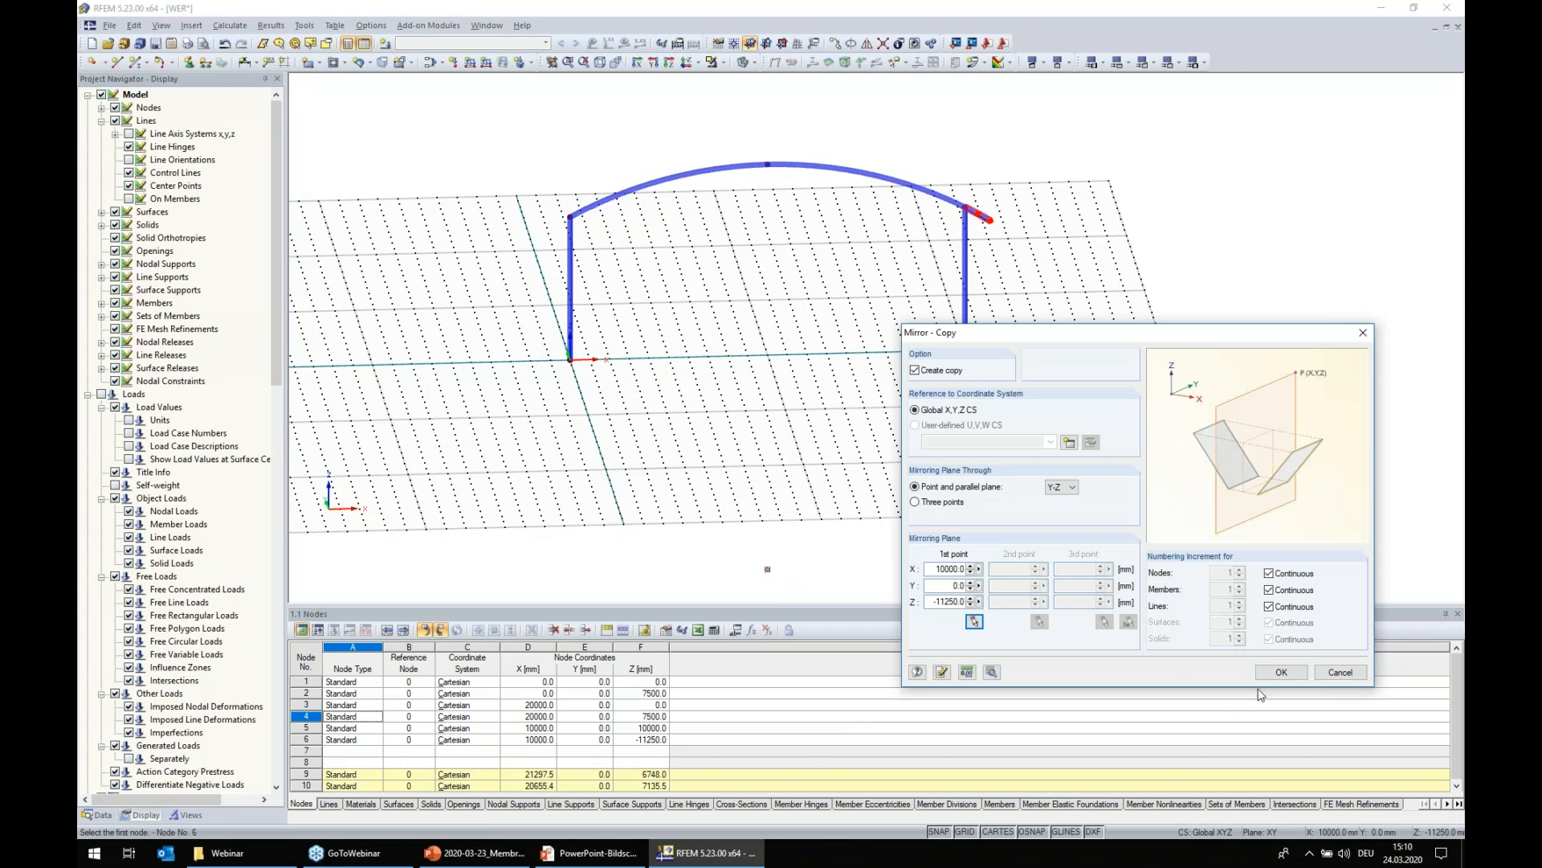
- Turn off creating connecting lines and members between nodes and their copies, and apply the mirroring
left_click(993, 673)
left_click(573, 298)
left_click(568, 259)
left_click(908, 631)
left_click(1273, 673)
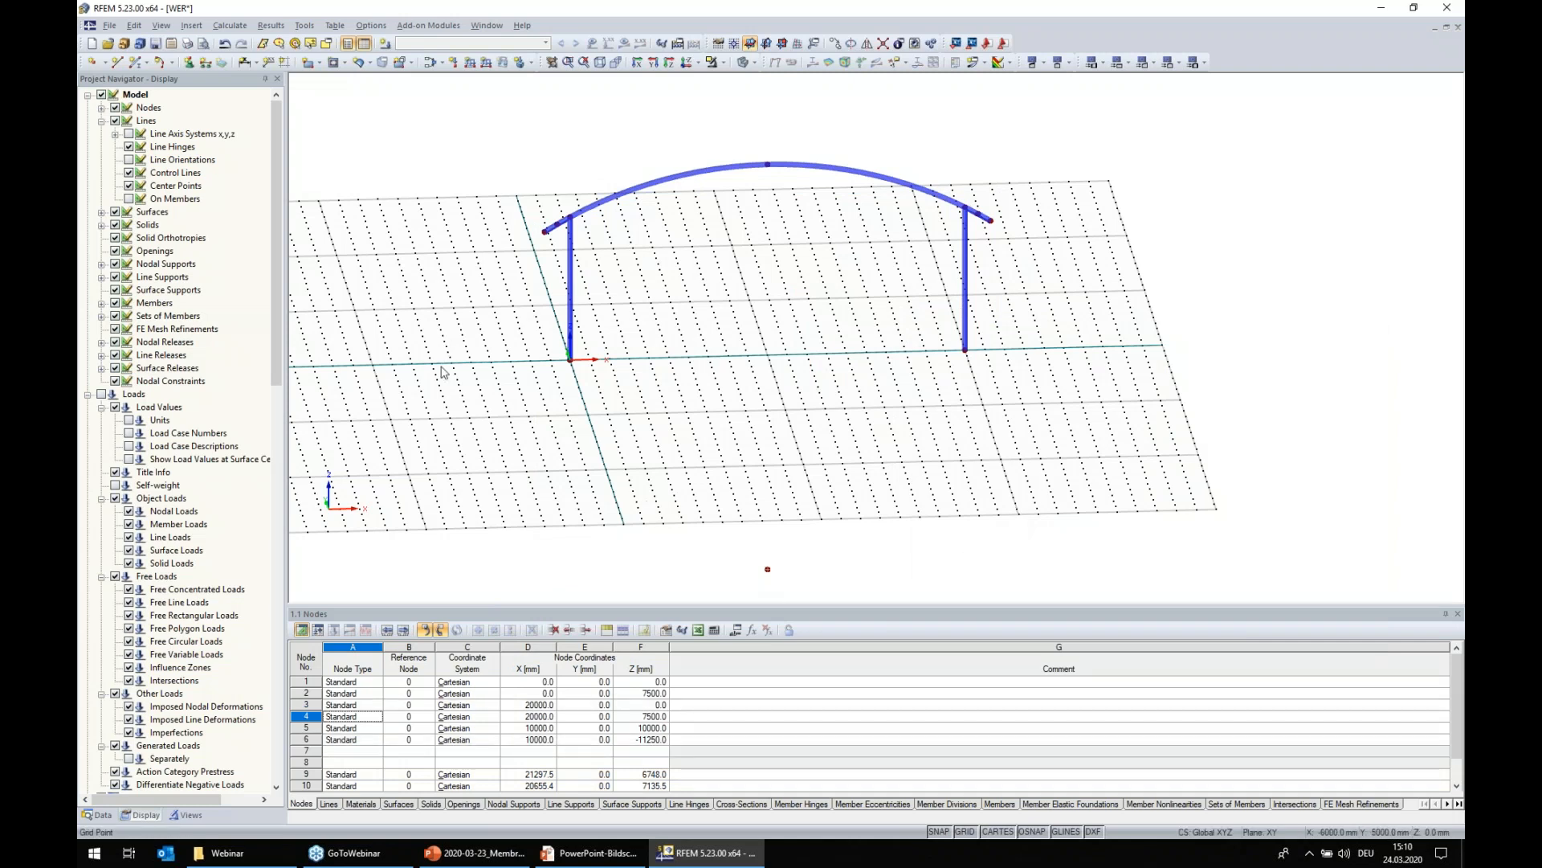
- Delete the auxiliary node at the arc's center point
middle_click_drag(444, 413, 683, 358, "ctrl")
middle_click_drag(474, 433, 690, 370, "ctrl")
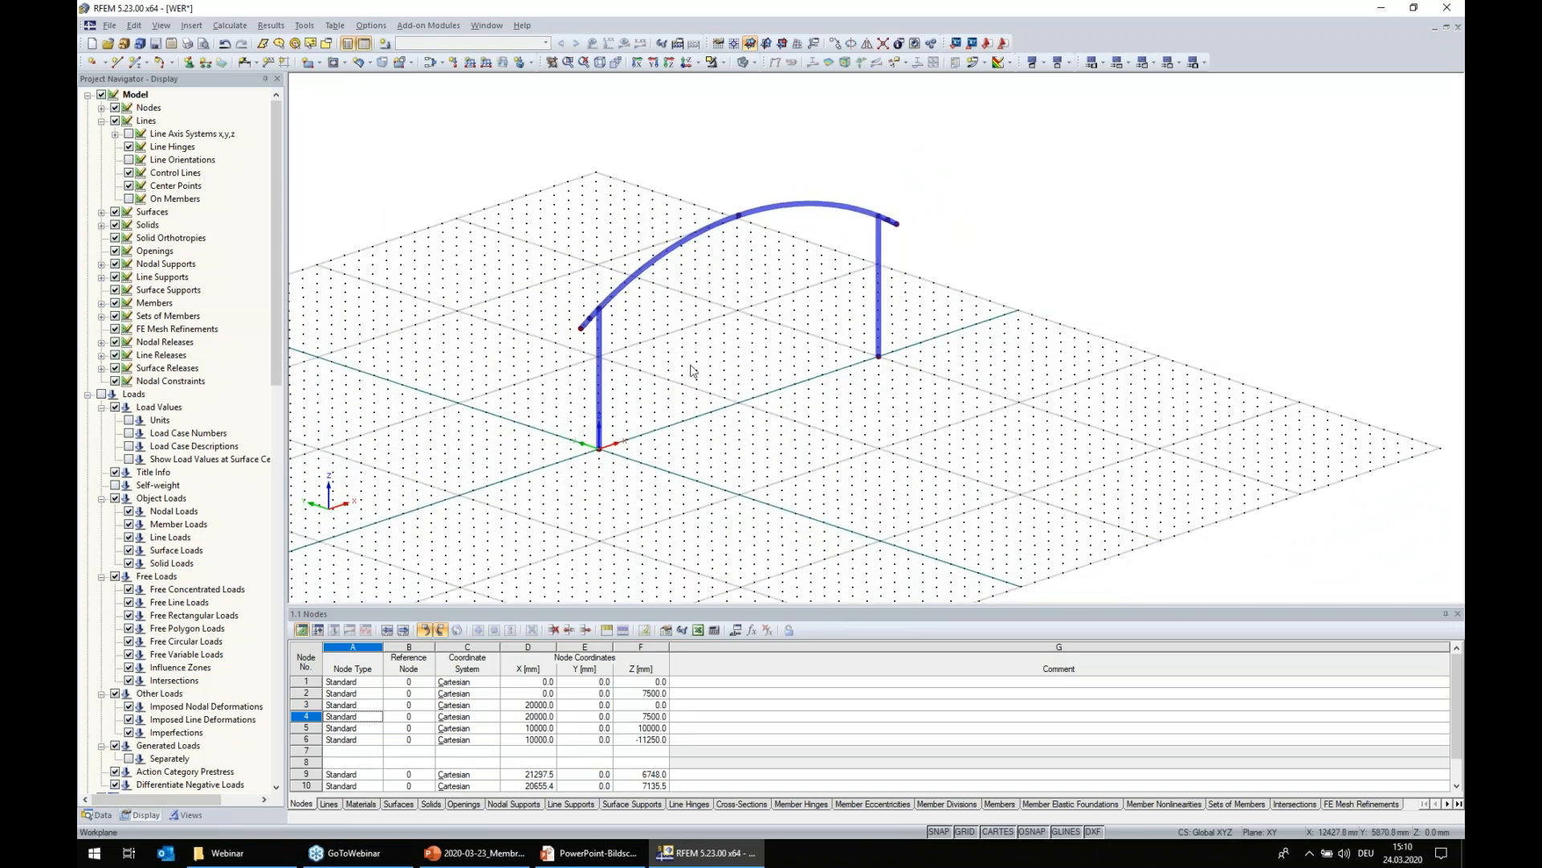
scroll(706, 356, "down", 2)
left_click_drag(773, 563, 783, 561)
key("Delete")
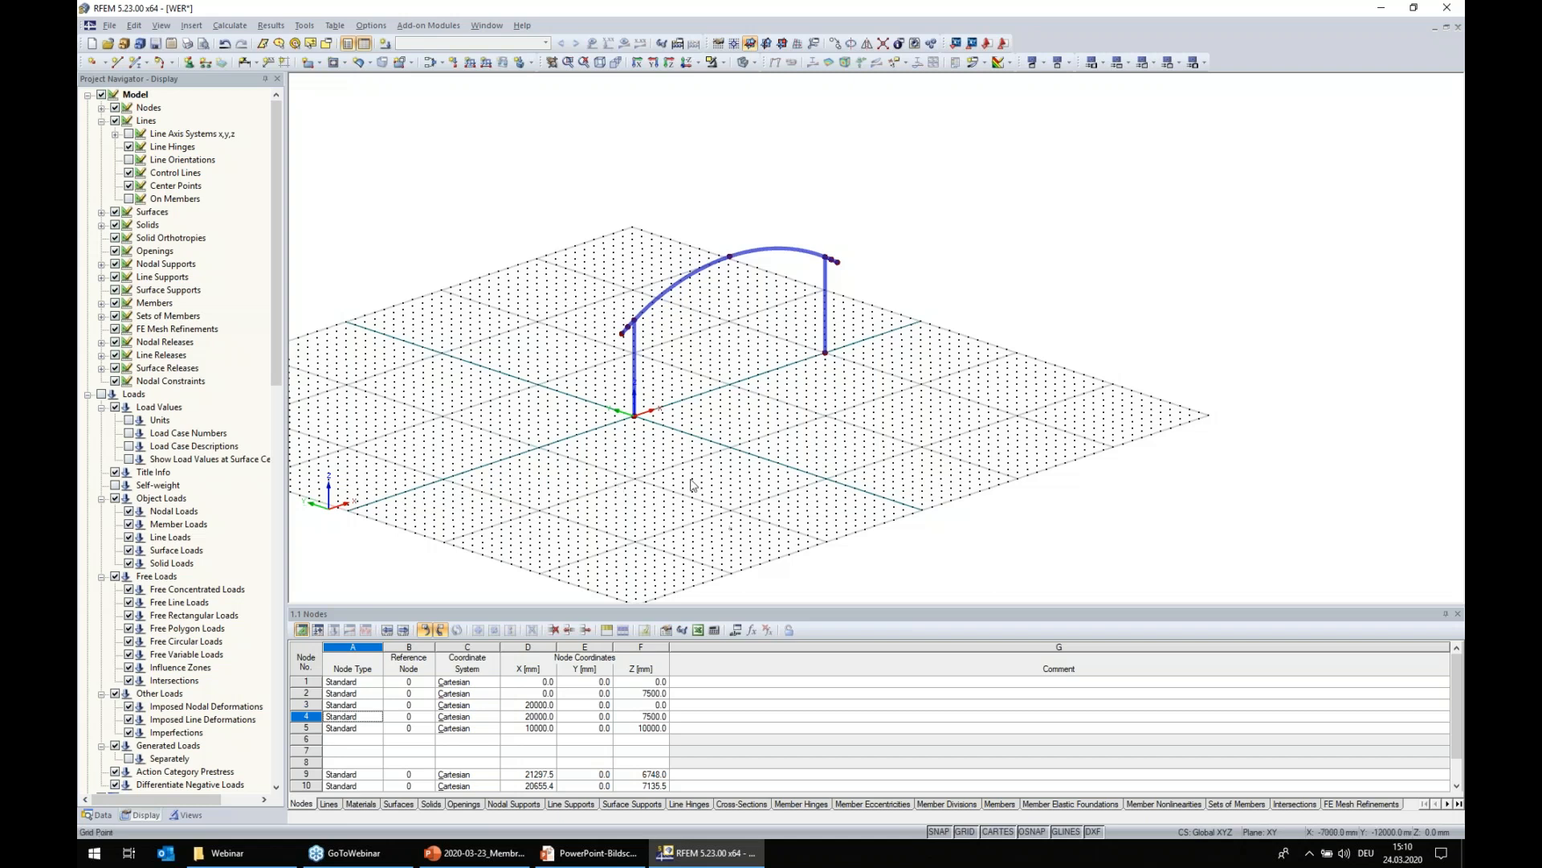
- Display the x,y,z axis systems of the members and examine their orientation on the columns and arched beam
middle_click_drag(542, 401, 501, 457)
scroll(501, 457, "up", 2)
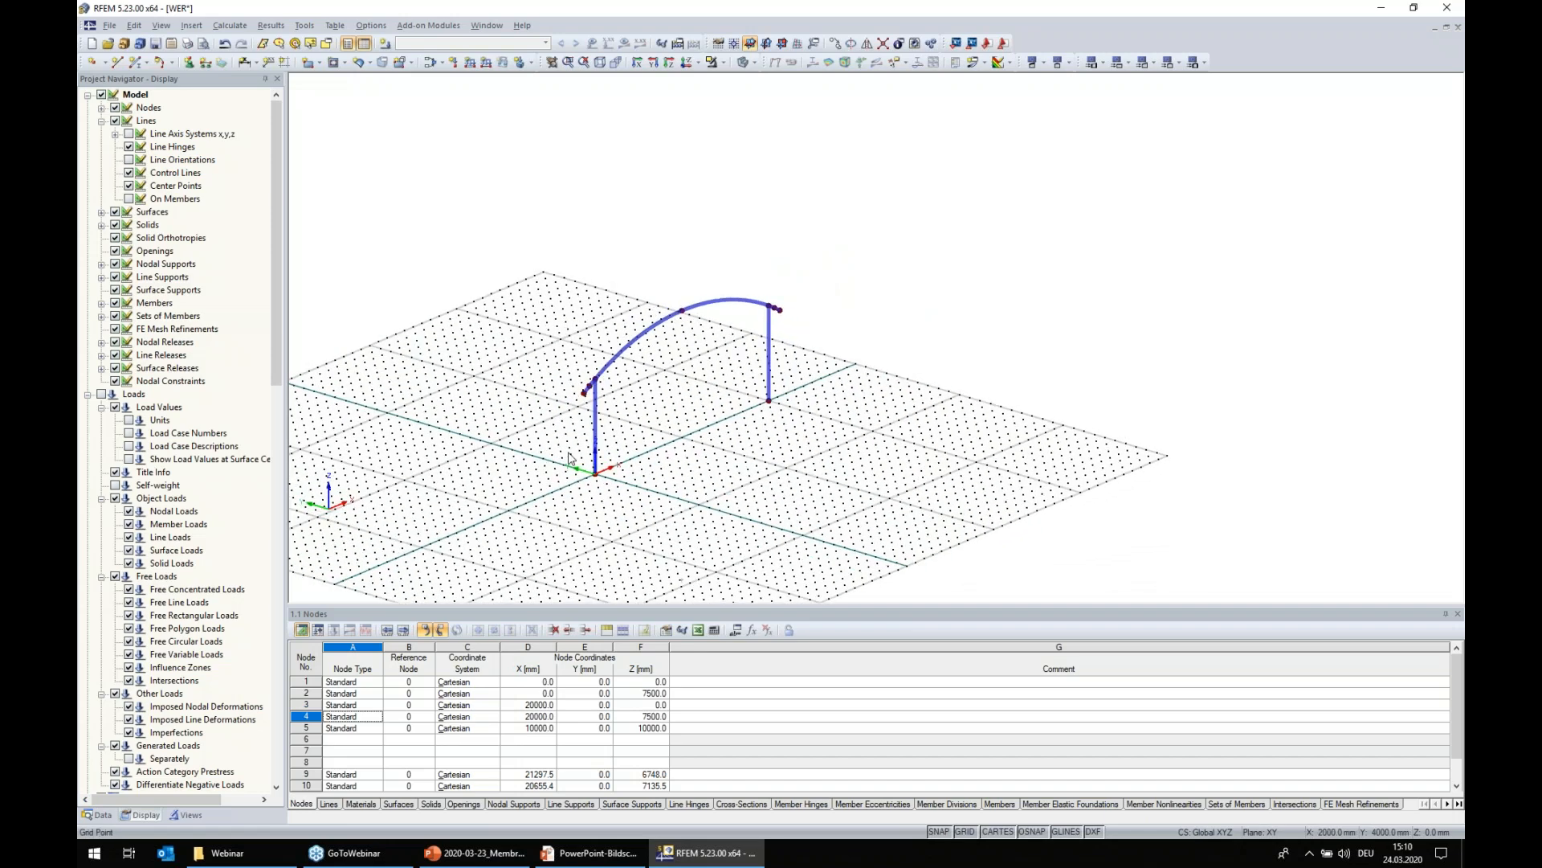
left_click(101, 121)
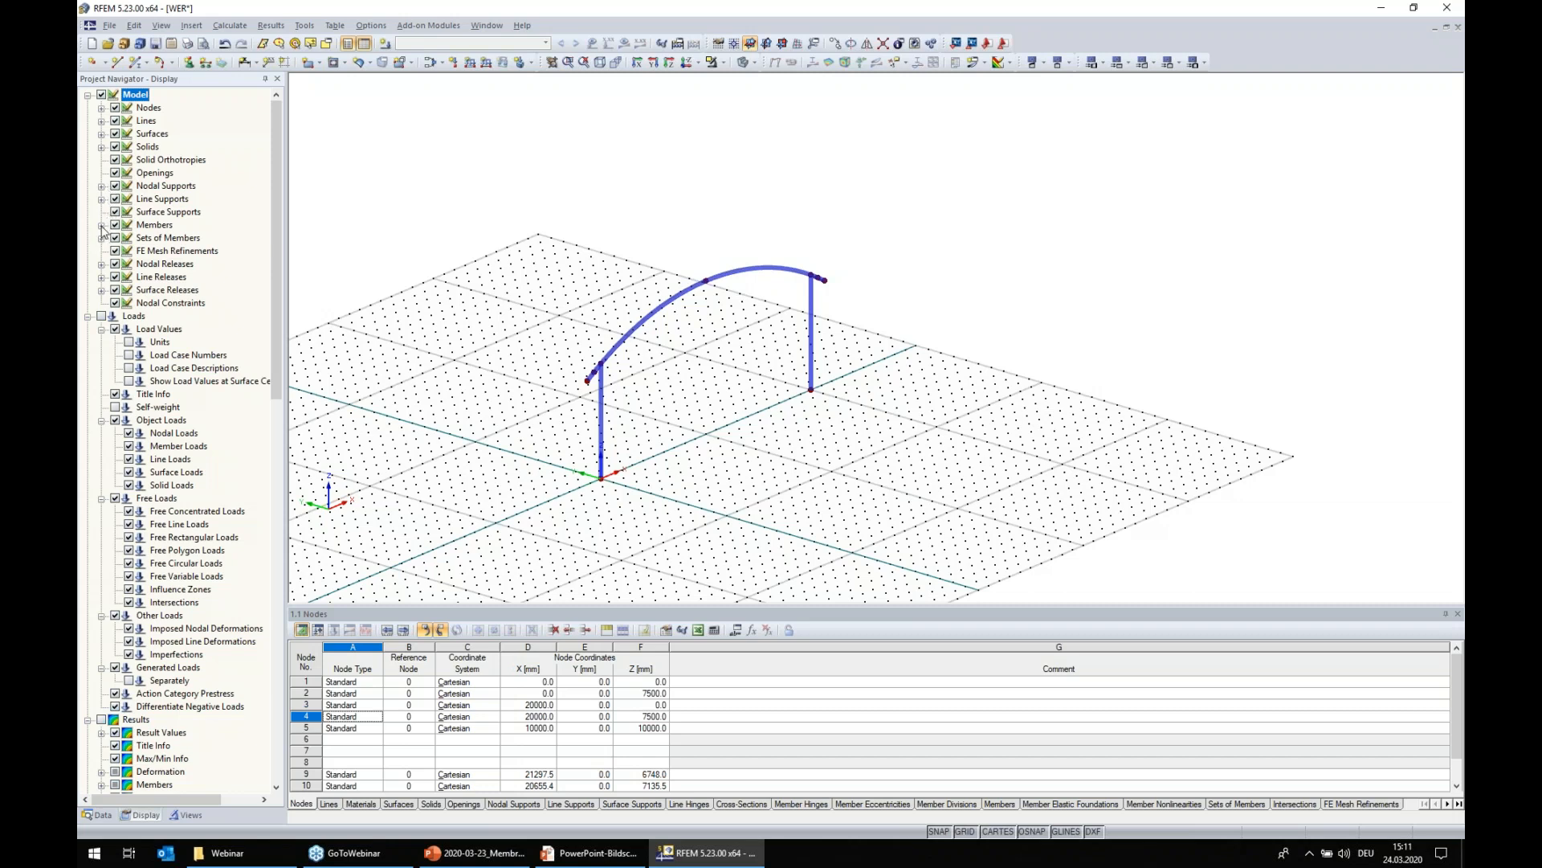
left_click(101, 226)
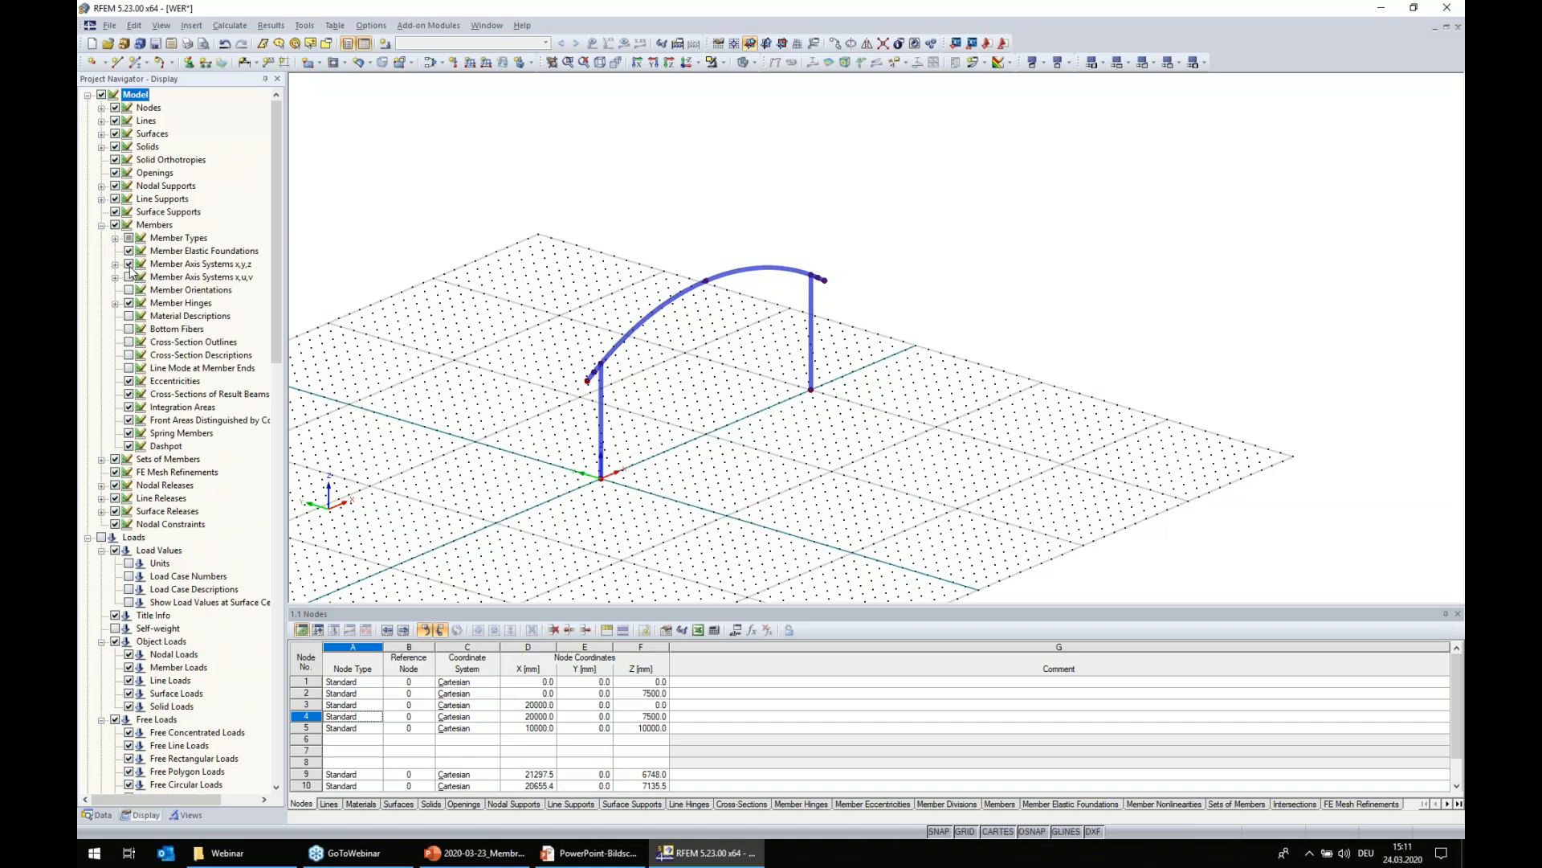
middle_click_drag(709, 469, 755, 450)
scroll(756, 452, "up", 1)
scroll(596, 434, "up", 5)
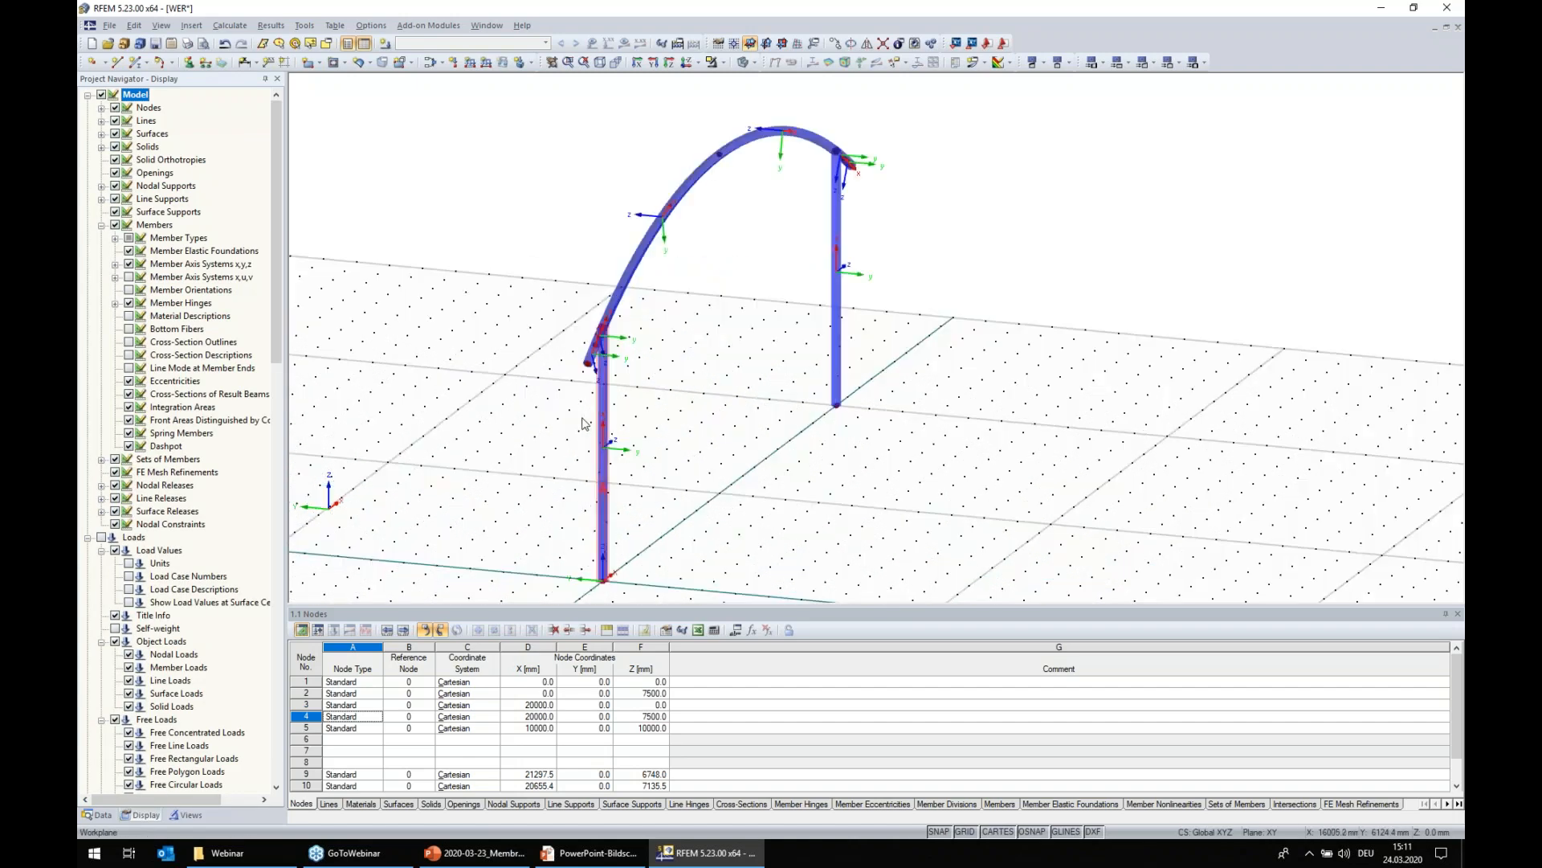
scroll(584, 423, "up", 1)
left_click(601, 454)
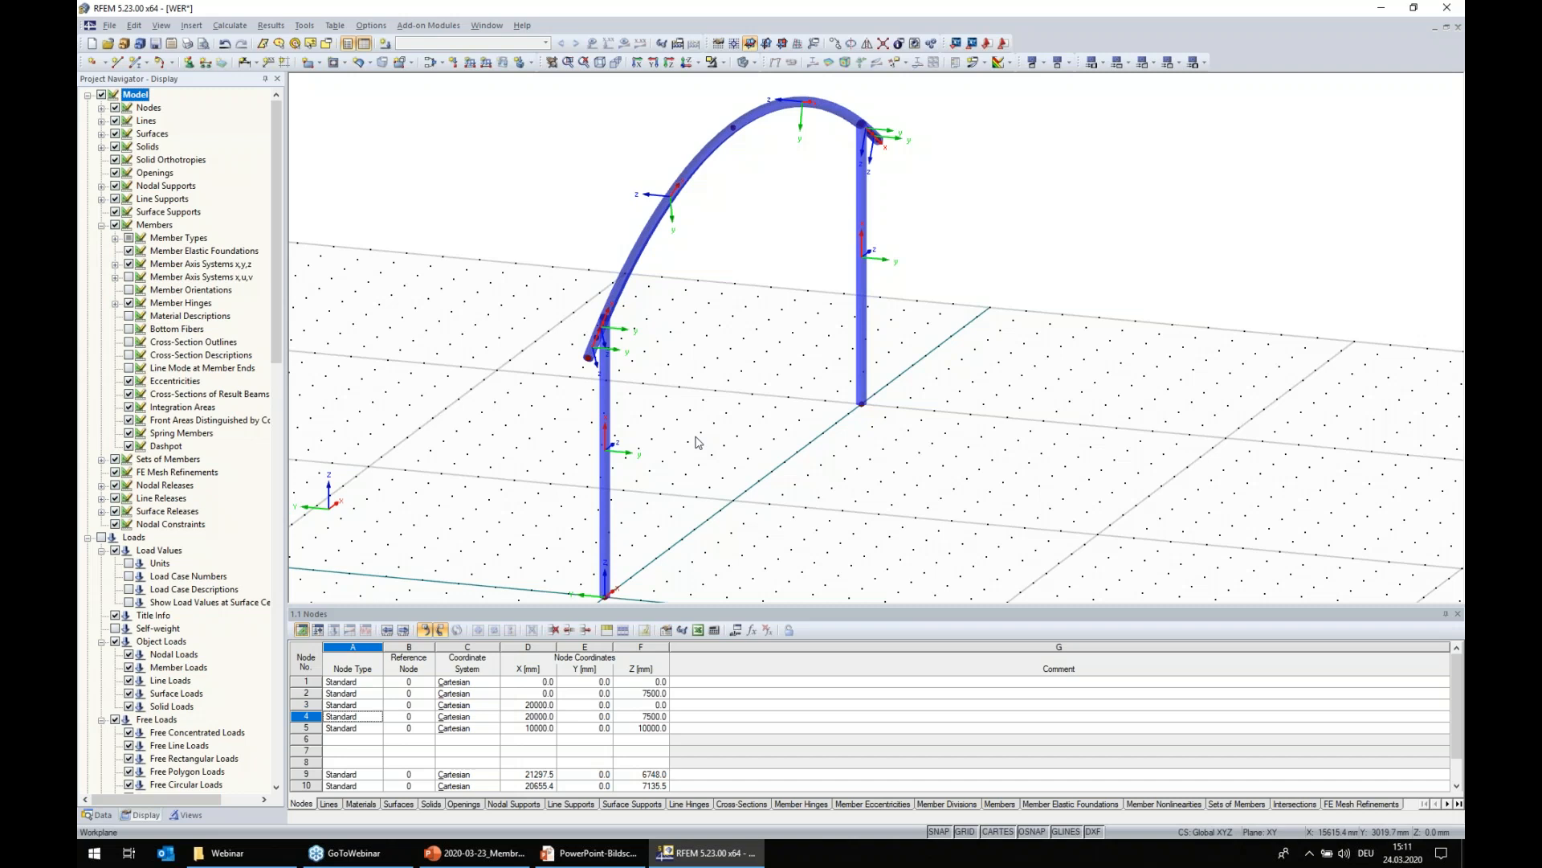
- Place a standard node on the ground midway between the column bases, at X 10000, Y 0, Z 0 mm
middle_click_drag(1086, 319, 1025, 328)
left_click(94, 62)
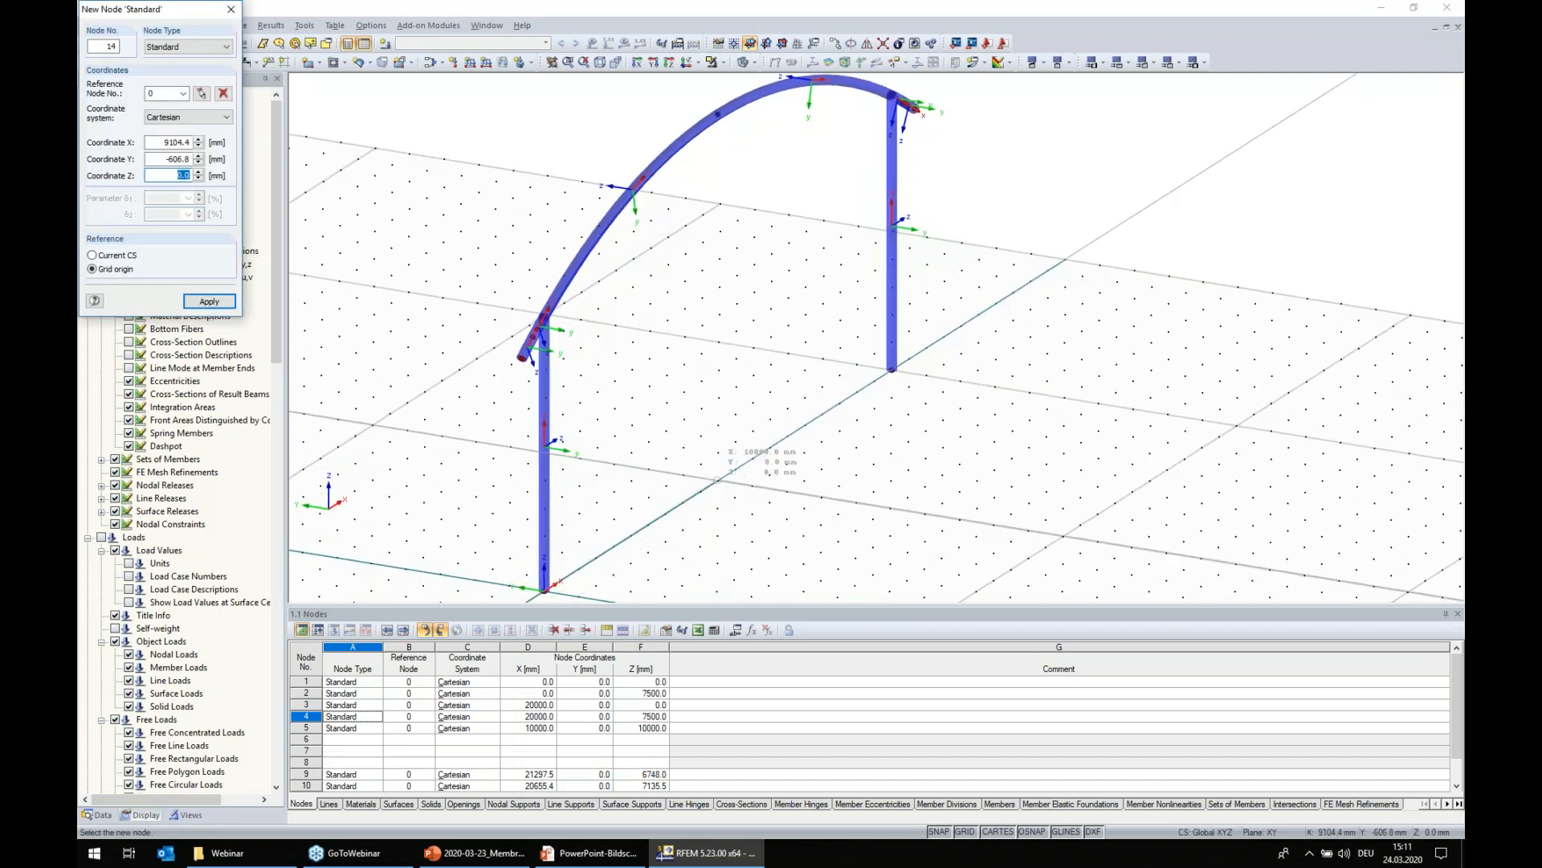
scroll(786, 547, "down", 3)
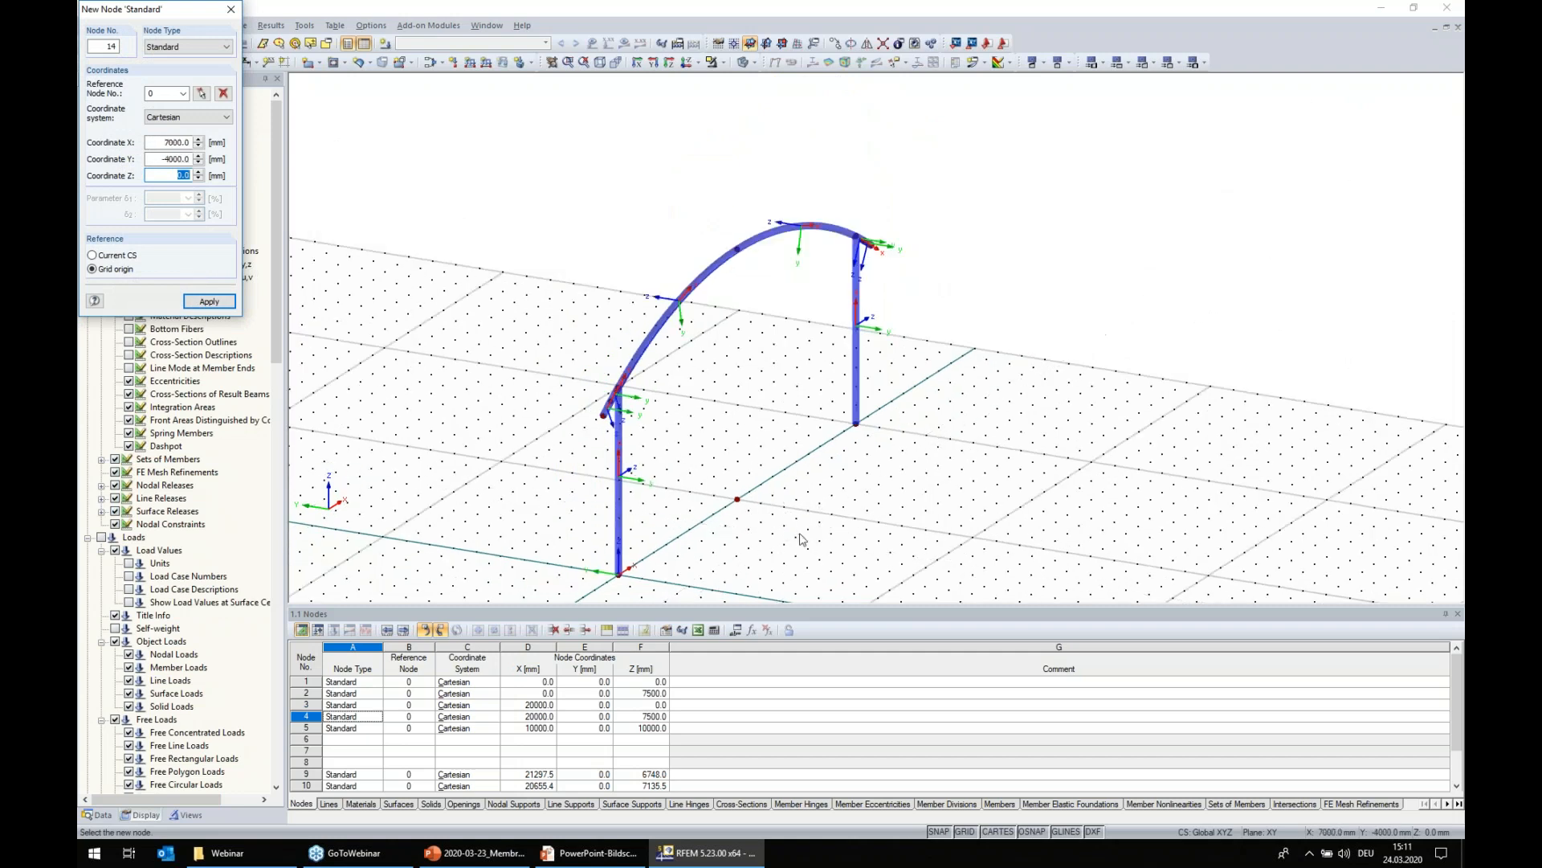
key("Escape")
- Set the rotation of all members via a help node, using the node between the column bases in plane x-z
left_click_drag(740, 378, 961, 554)
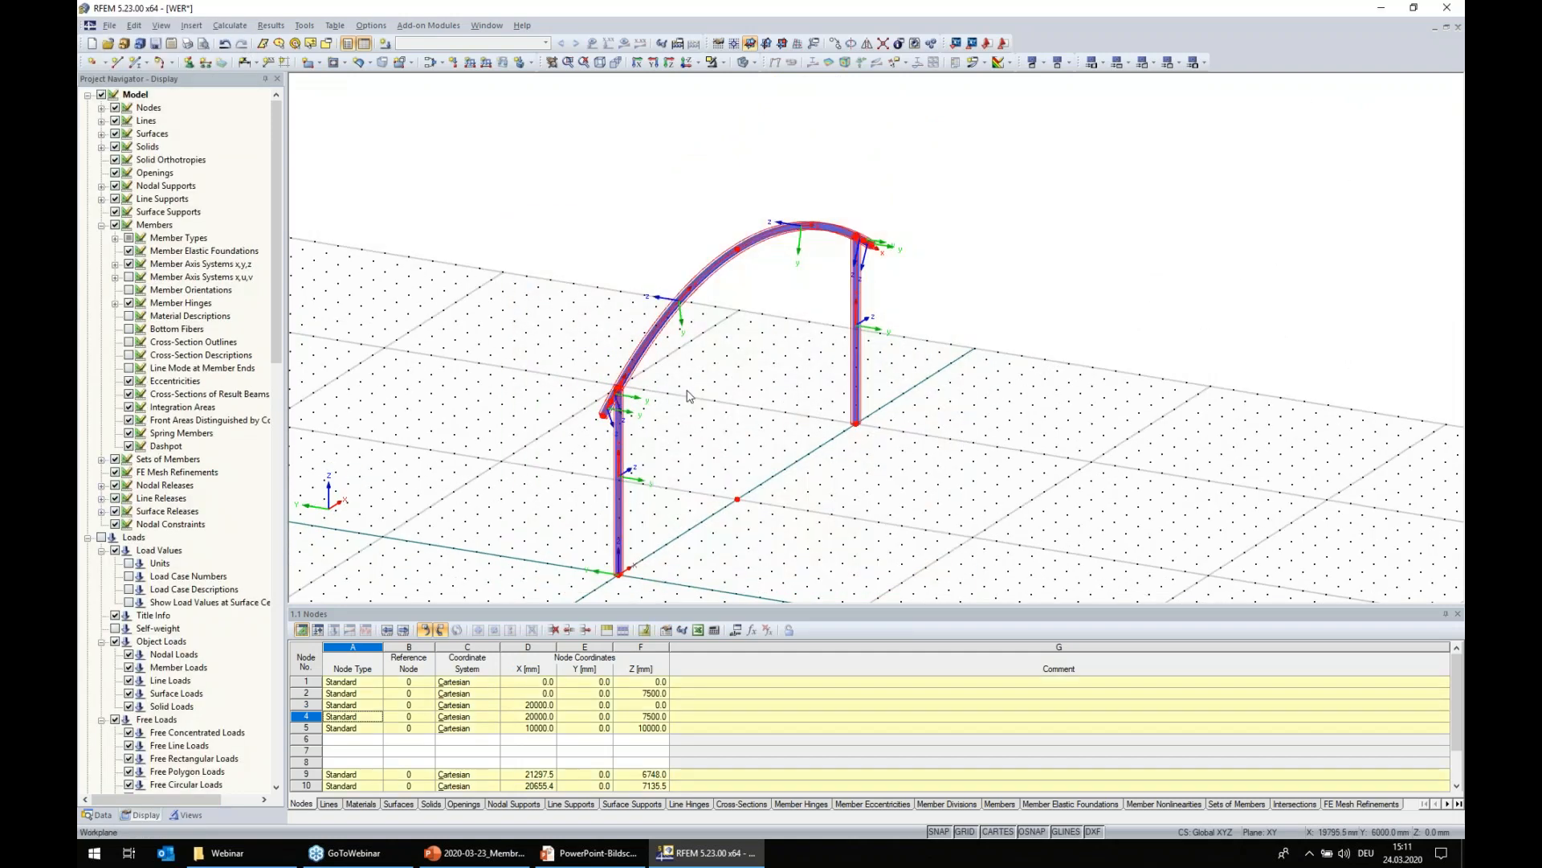
right_click(644, 341)
mouse_move(699, 376)
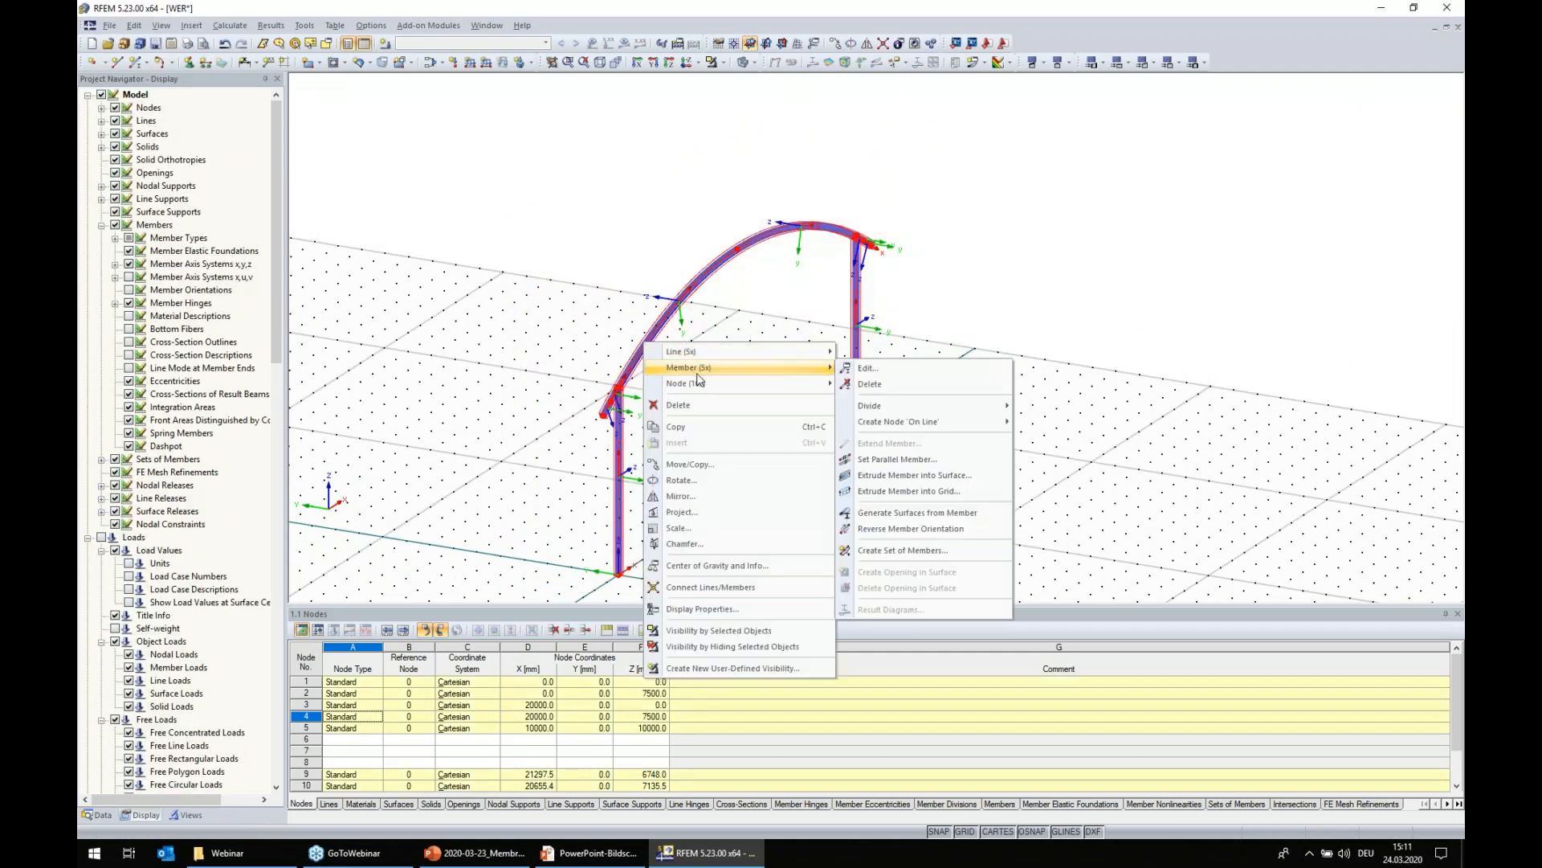
left_click(867, 368)
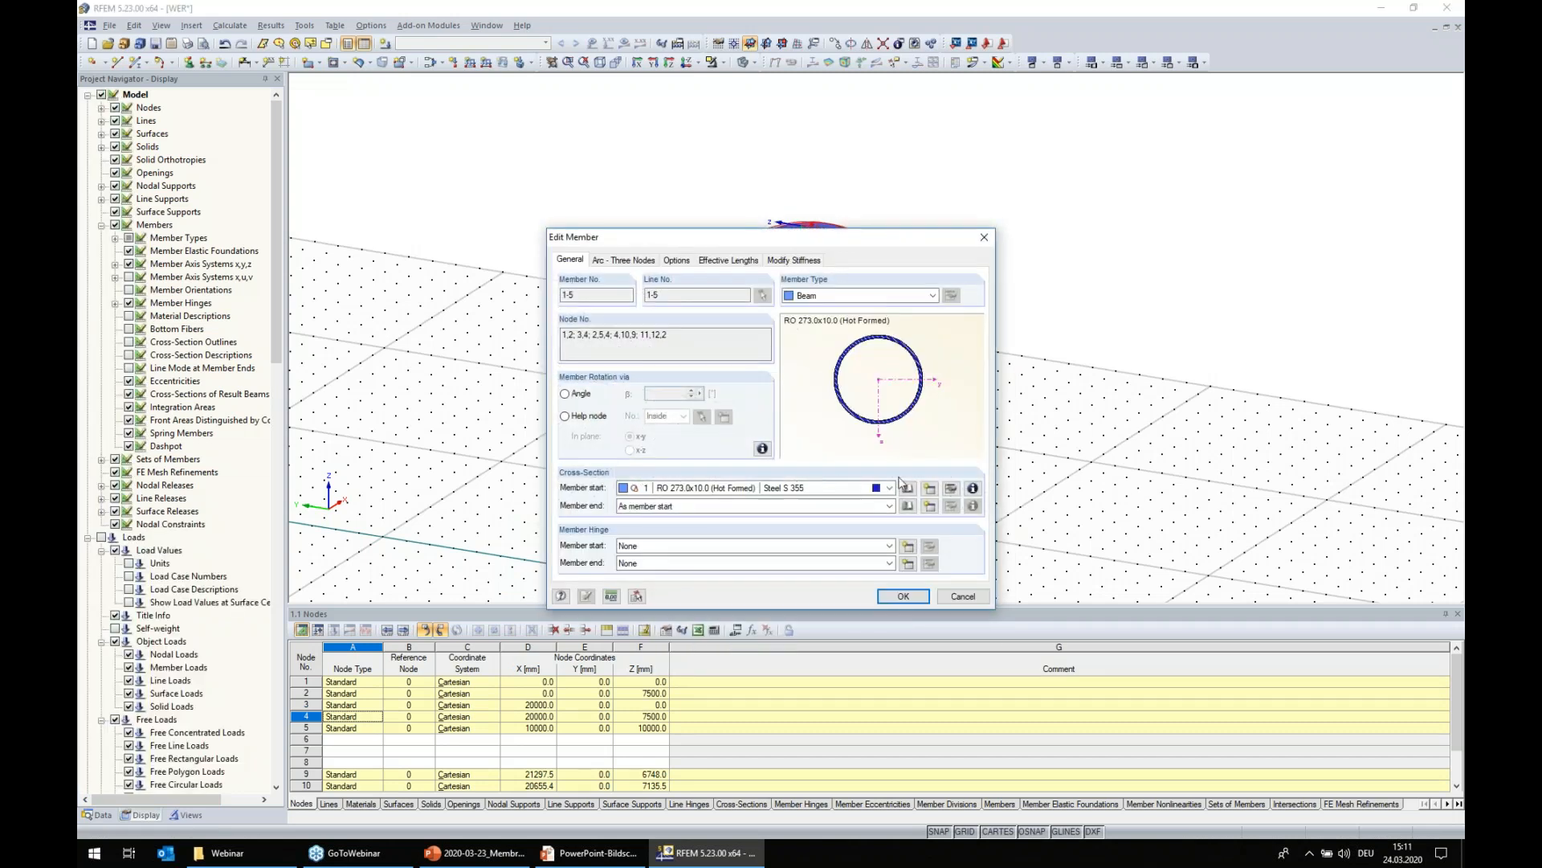
left_click_drag(816, 237, 1234, 220)
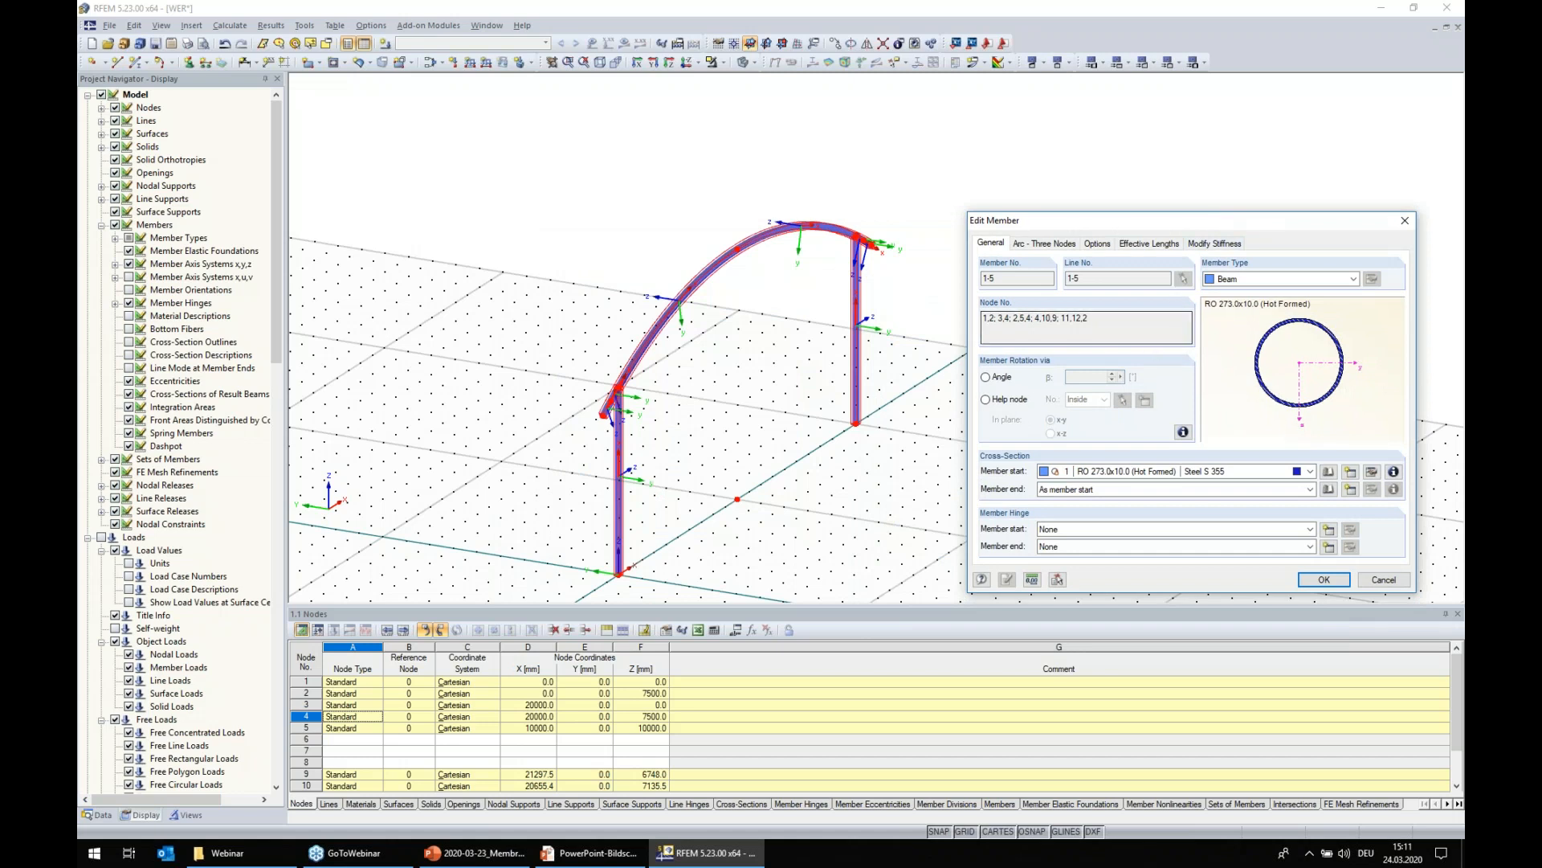
left_click(986, 400)
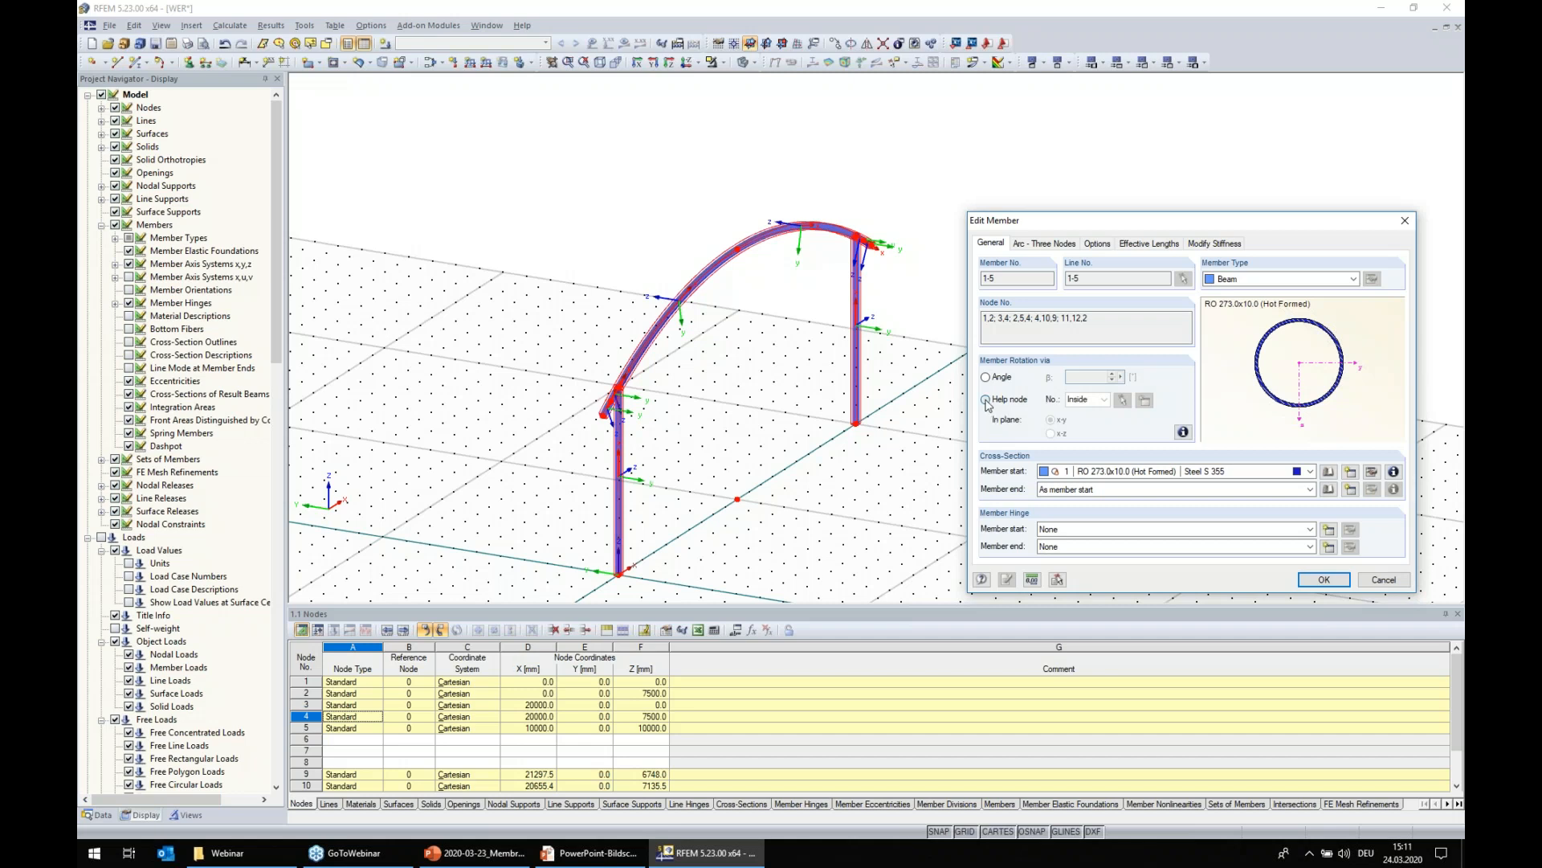
left_click(1122, 399)
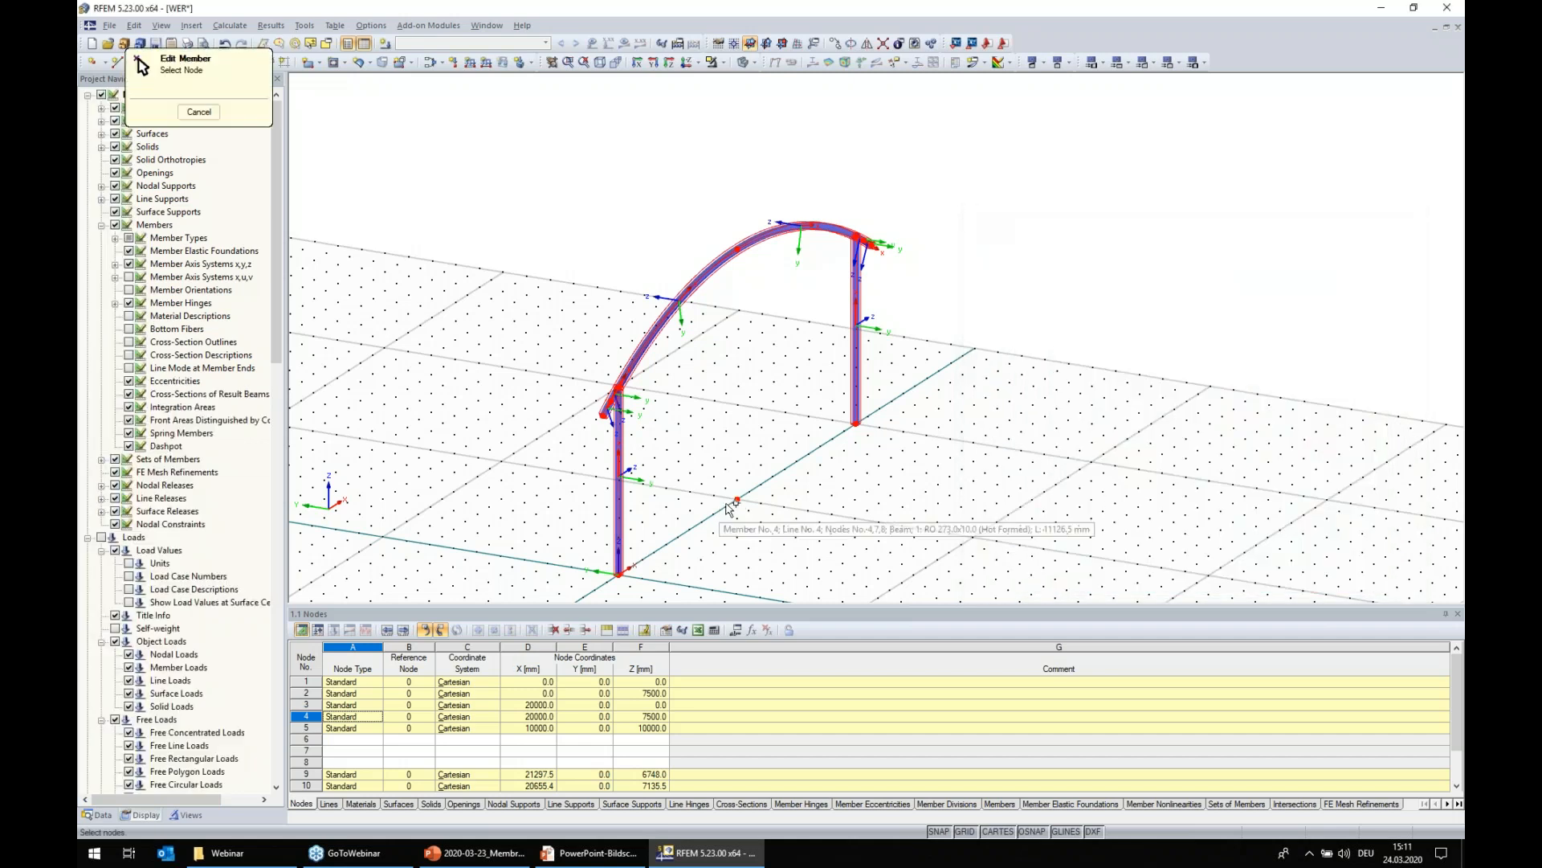
left_click(738, 499)
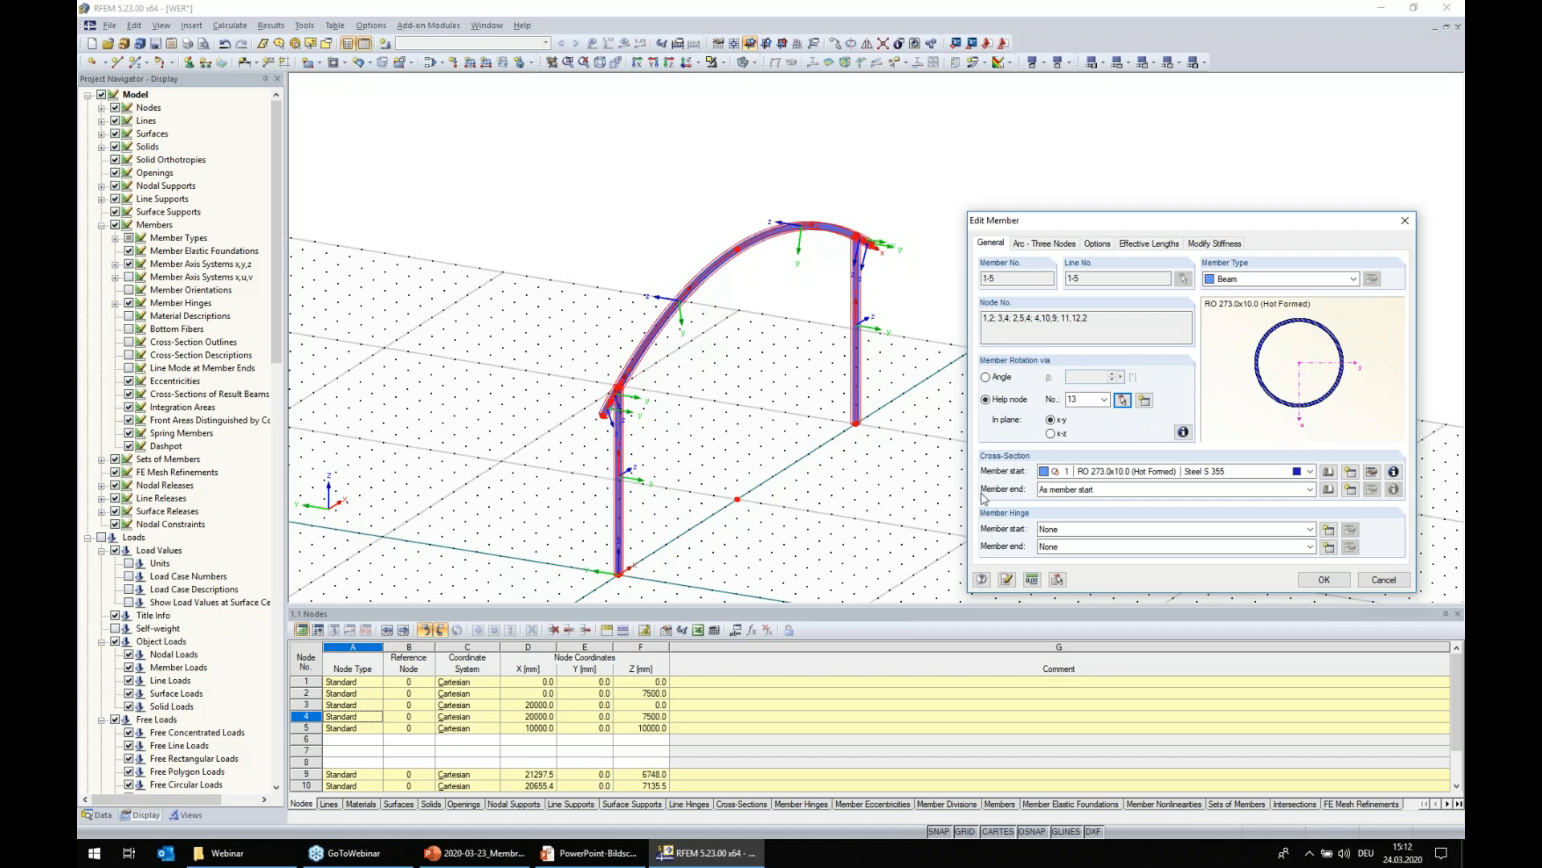
left_click(1052, 435)
left_click(1324, 579)
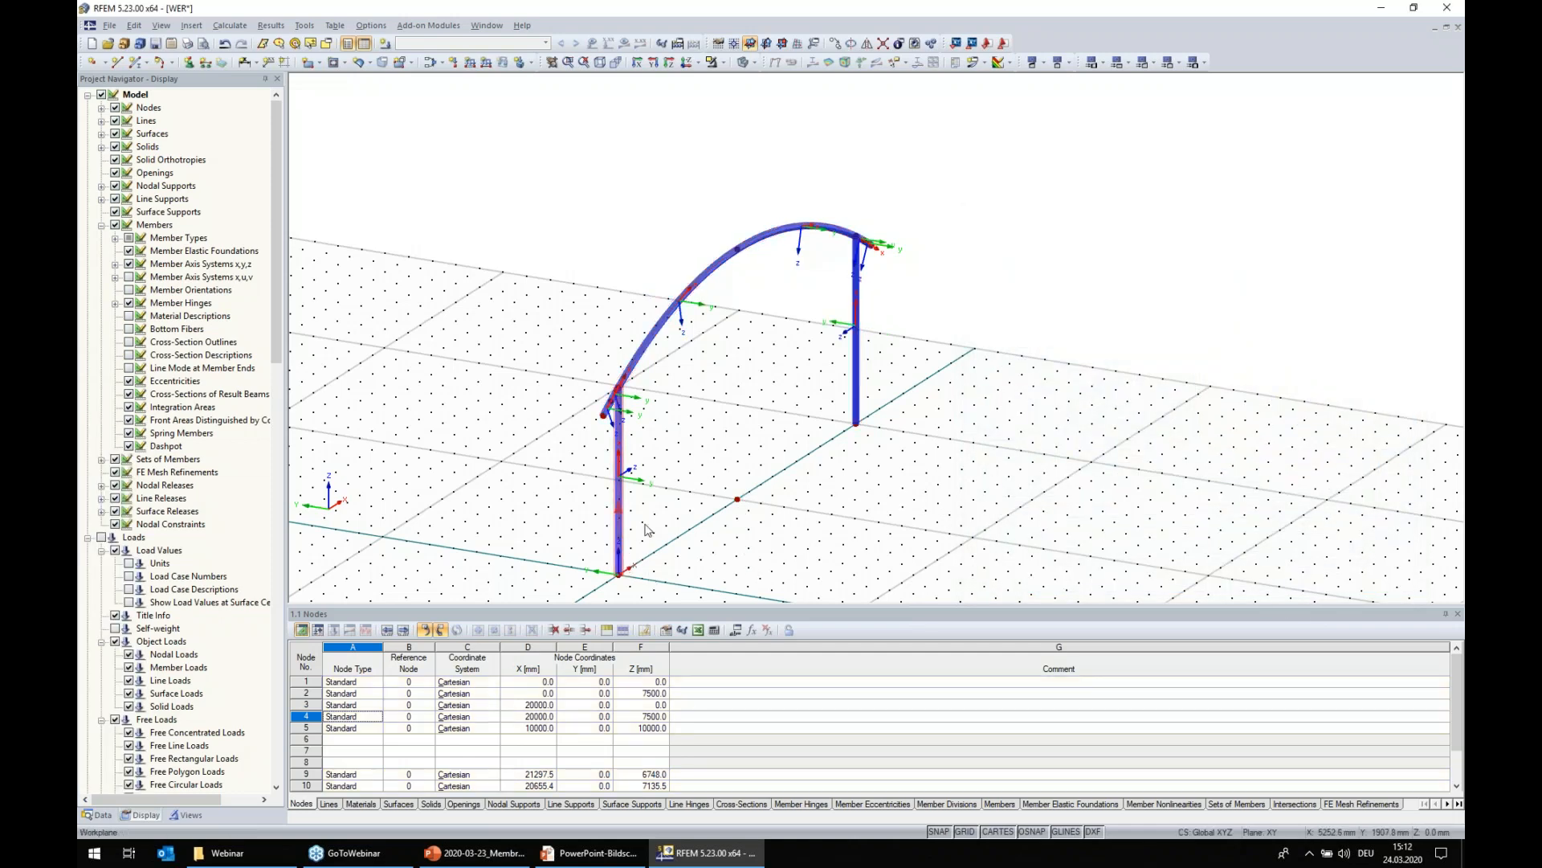
- Examine the reoriented member axes from the side and in perspective, and hide the x,y,z member axis systems
scroll(645, 530, "up", 2)
scroll(644, 544, "down", 1)
middle_click_drag(678, 526, 807, 454, "ctrl")
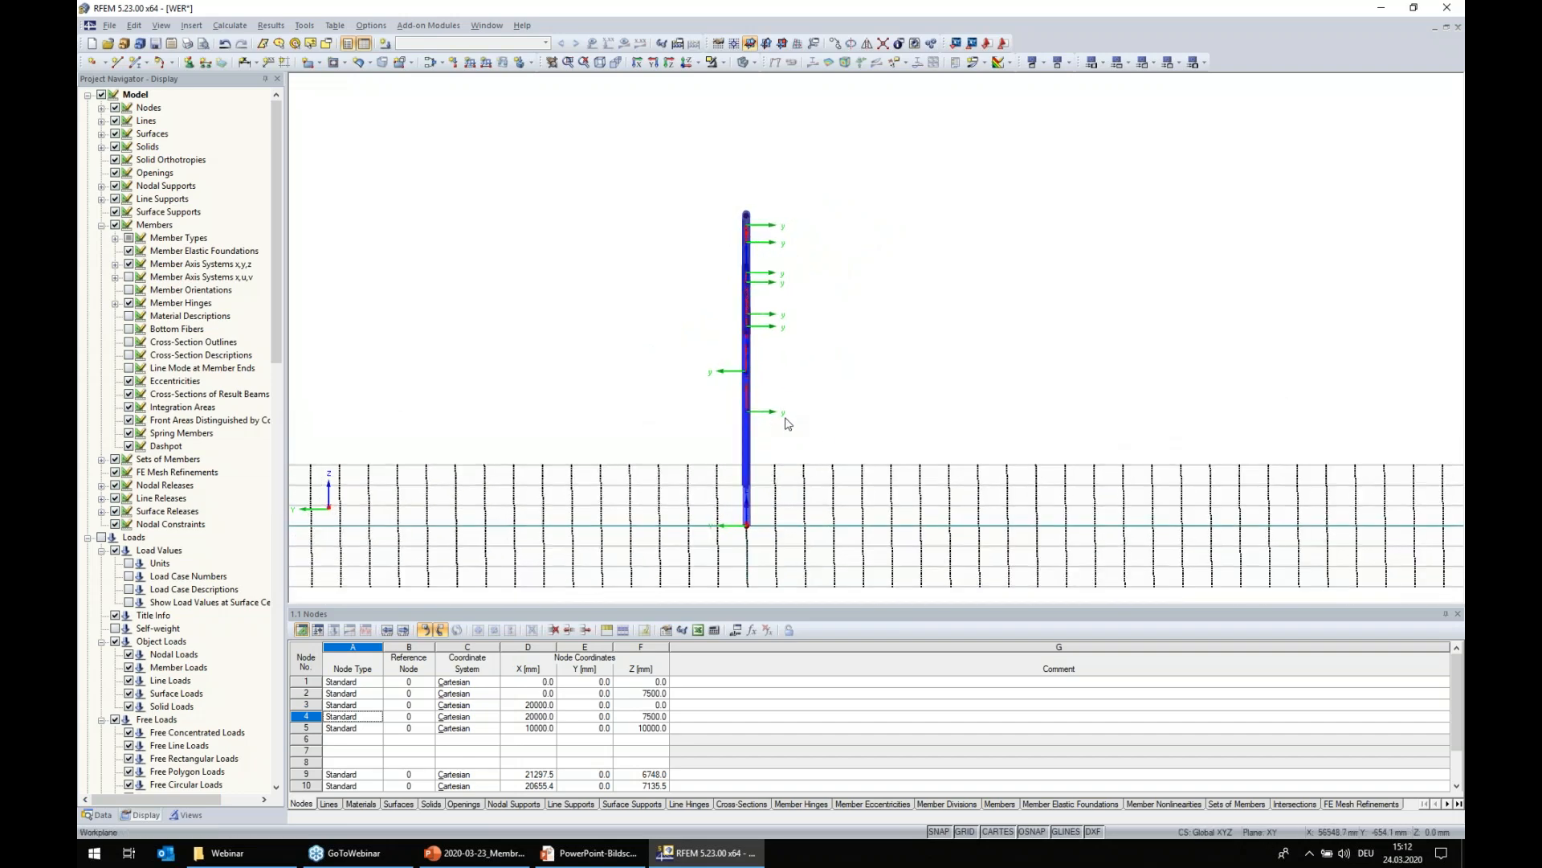
middle_click_drag(920, 441, 634, 475, "ctrl")
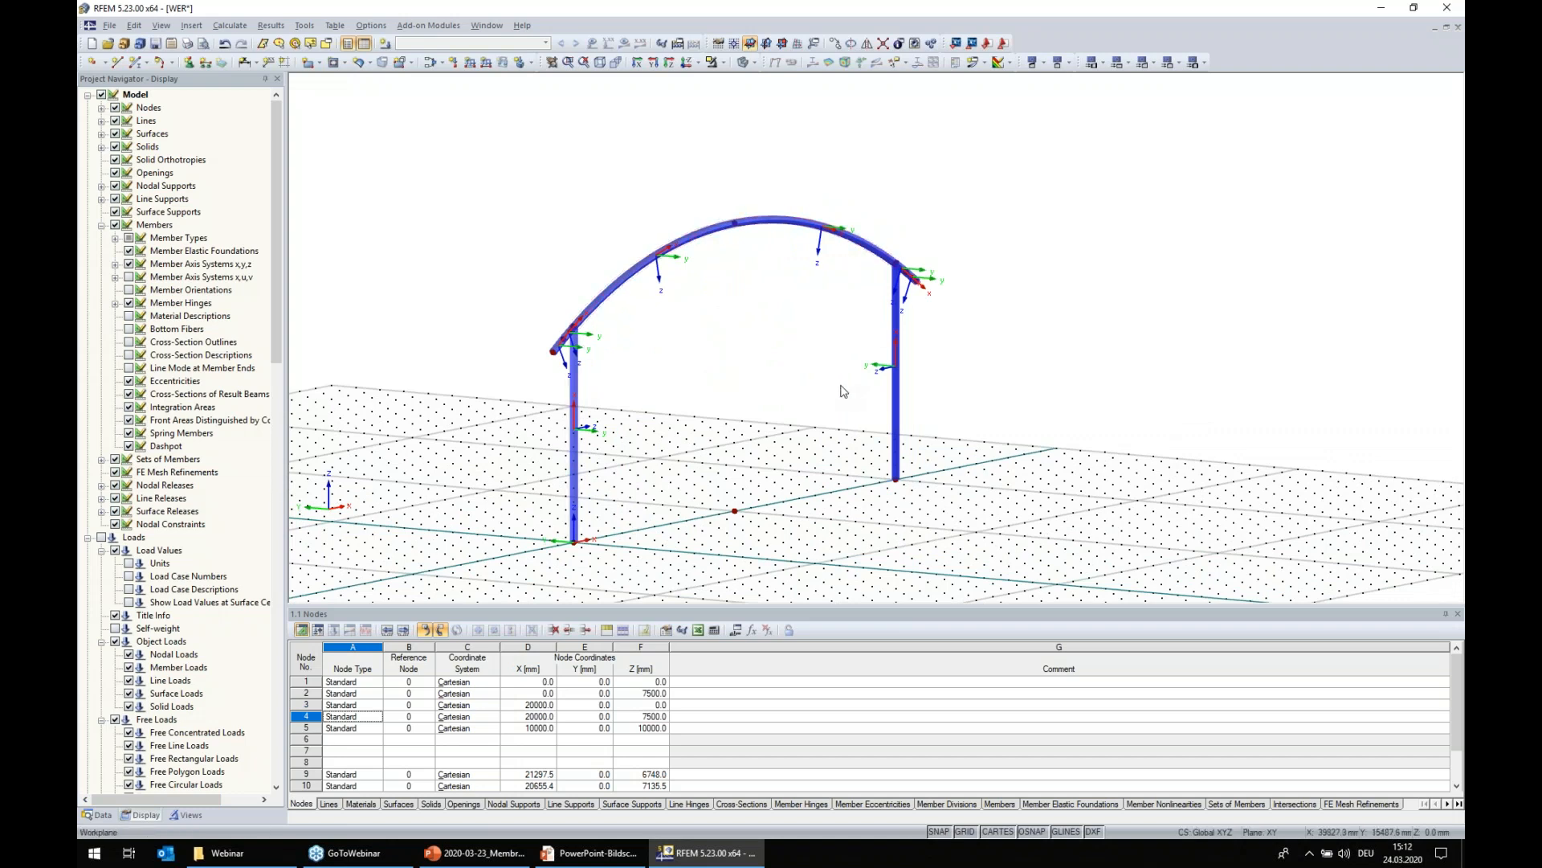
left_click(128, 263)
middle_click_drag(427, 438, 474, 433)
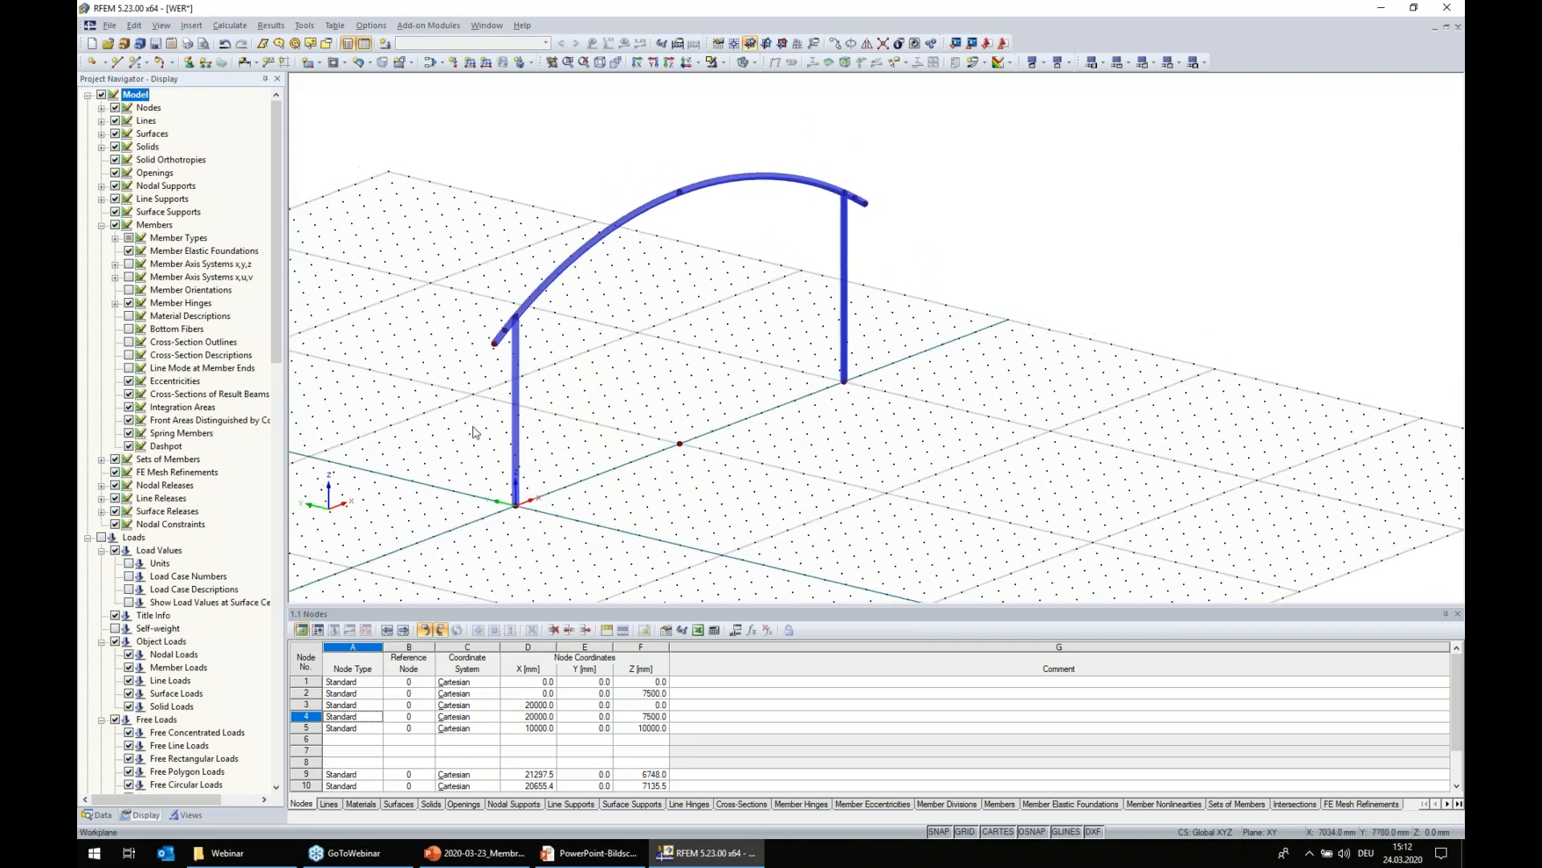
- Copy both columns once with a displacement of -7500 mm in Y and 0 mm in X and Z
middle_click_drag(703, 542, 685, 529)
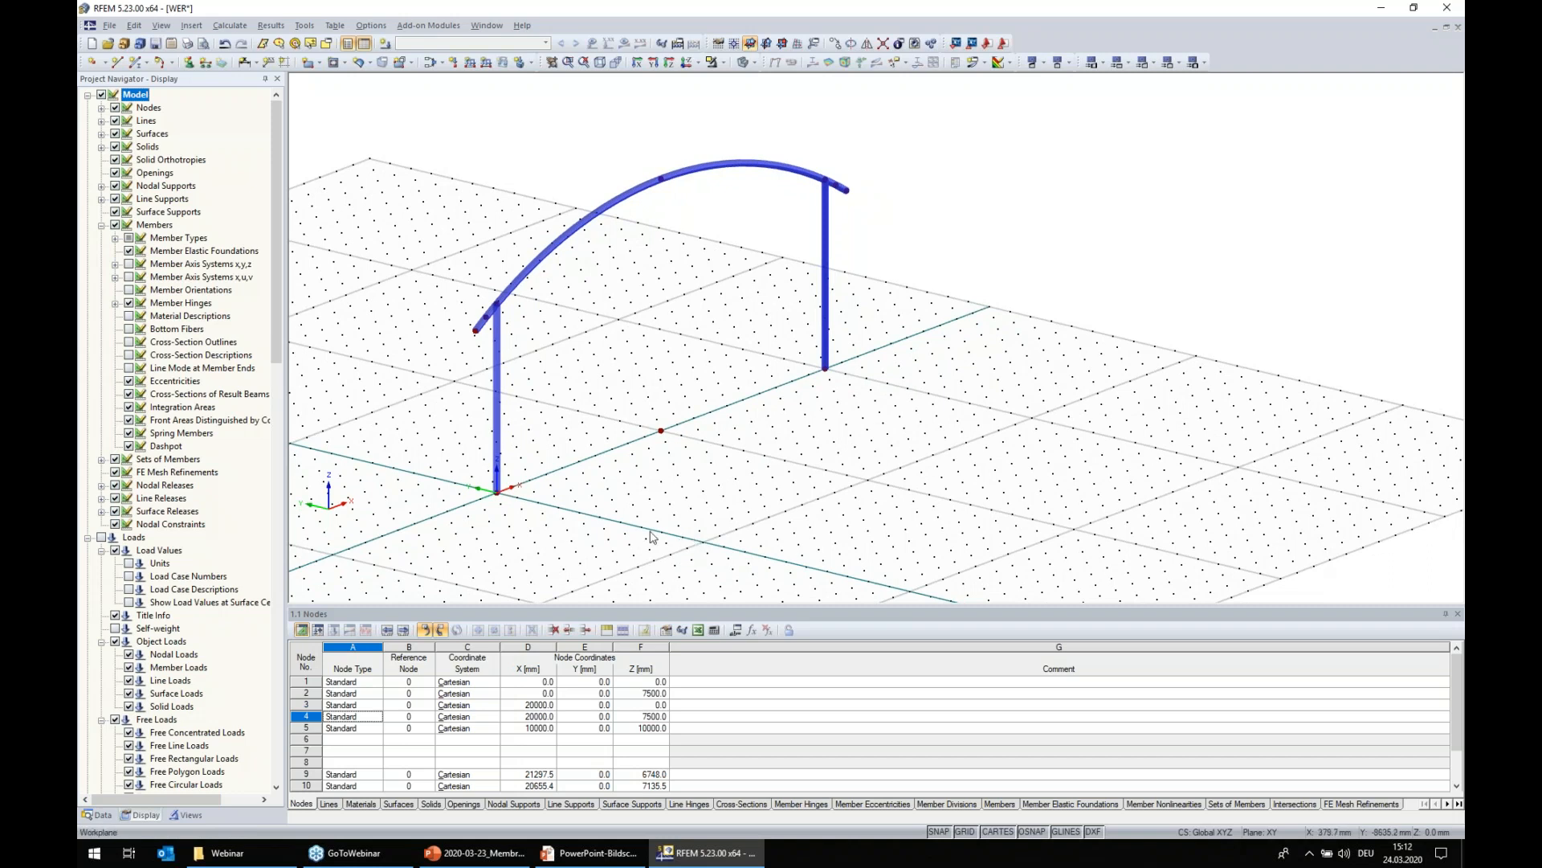
left_click(496, 450)
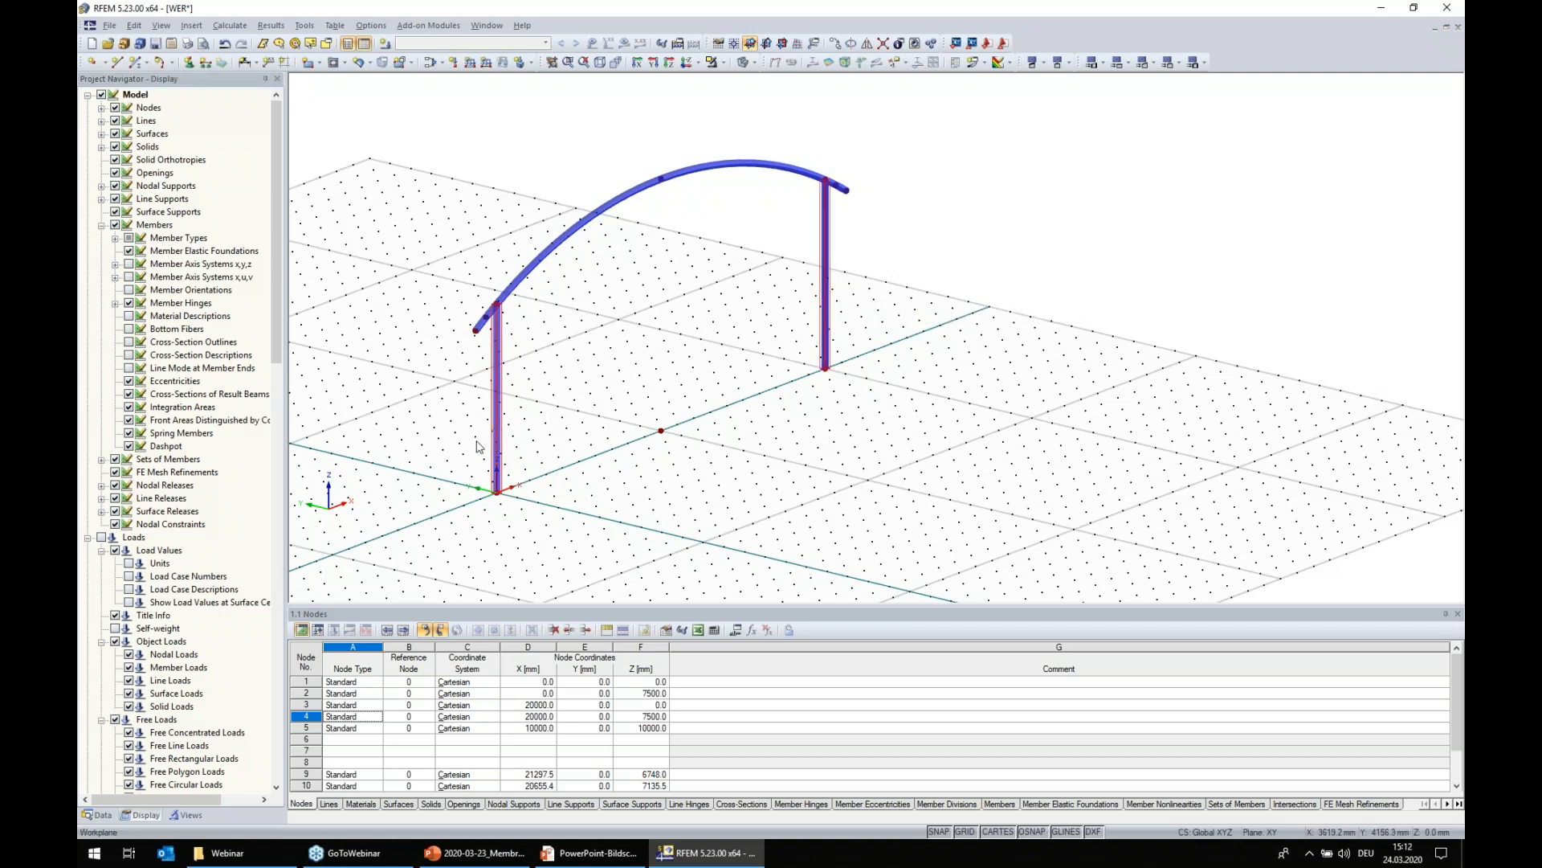
right_click(500, 428)
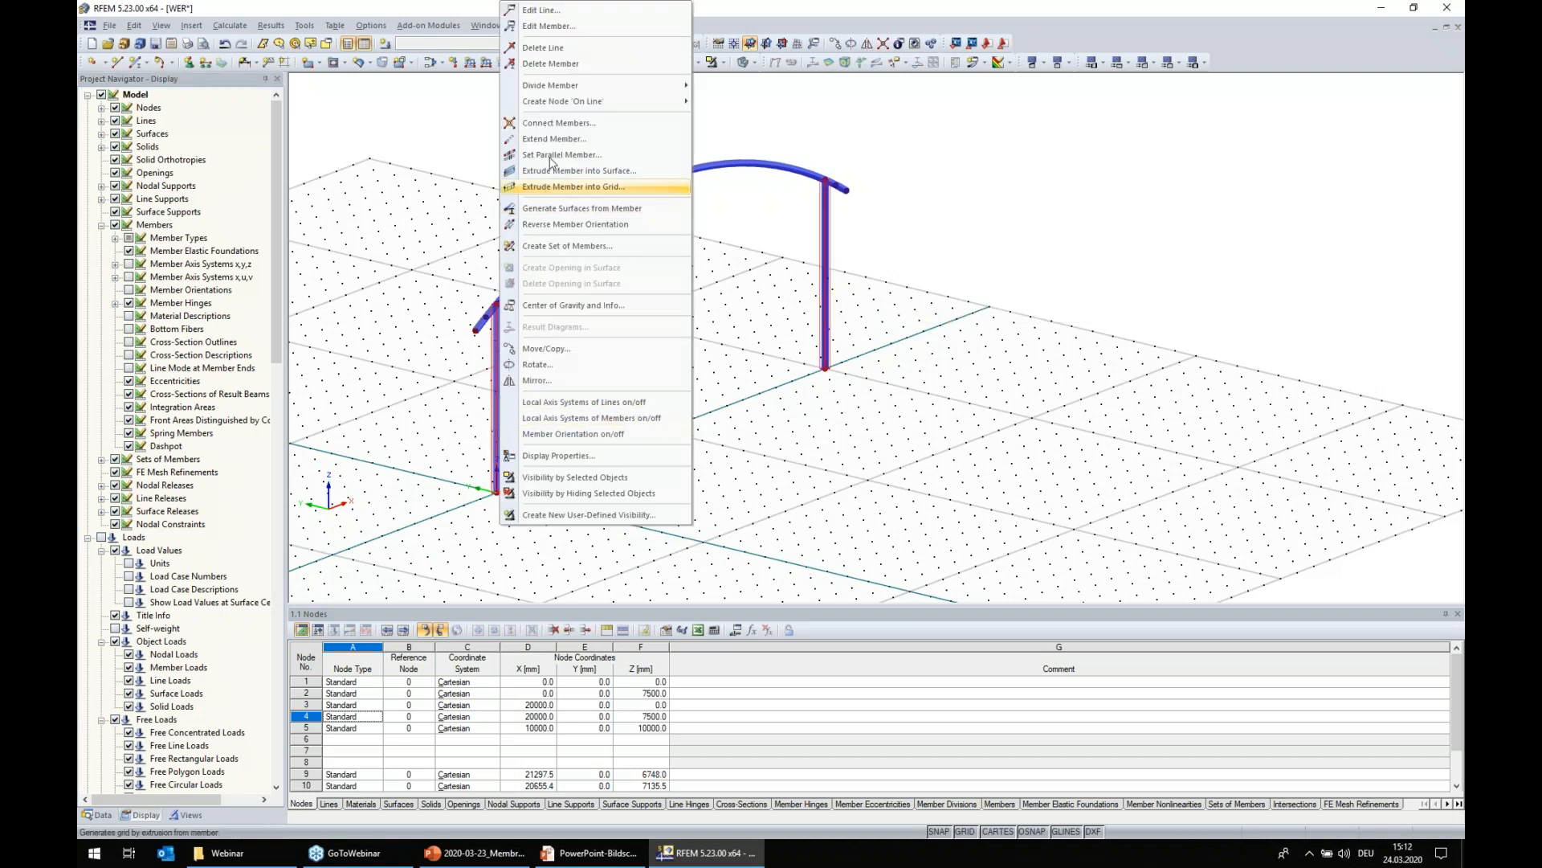
mouse_move(560, 105)
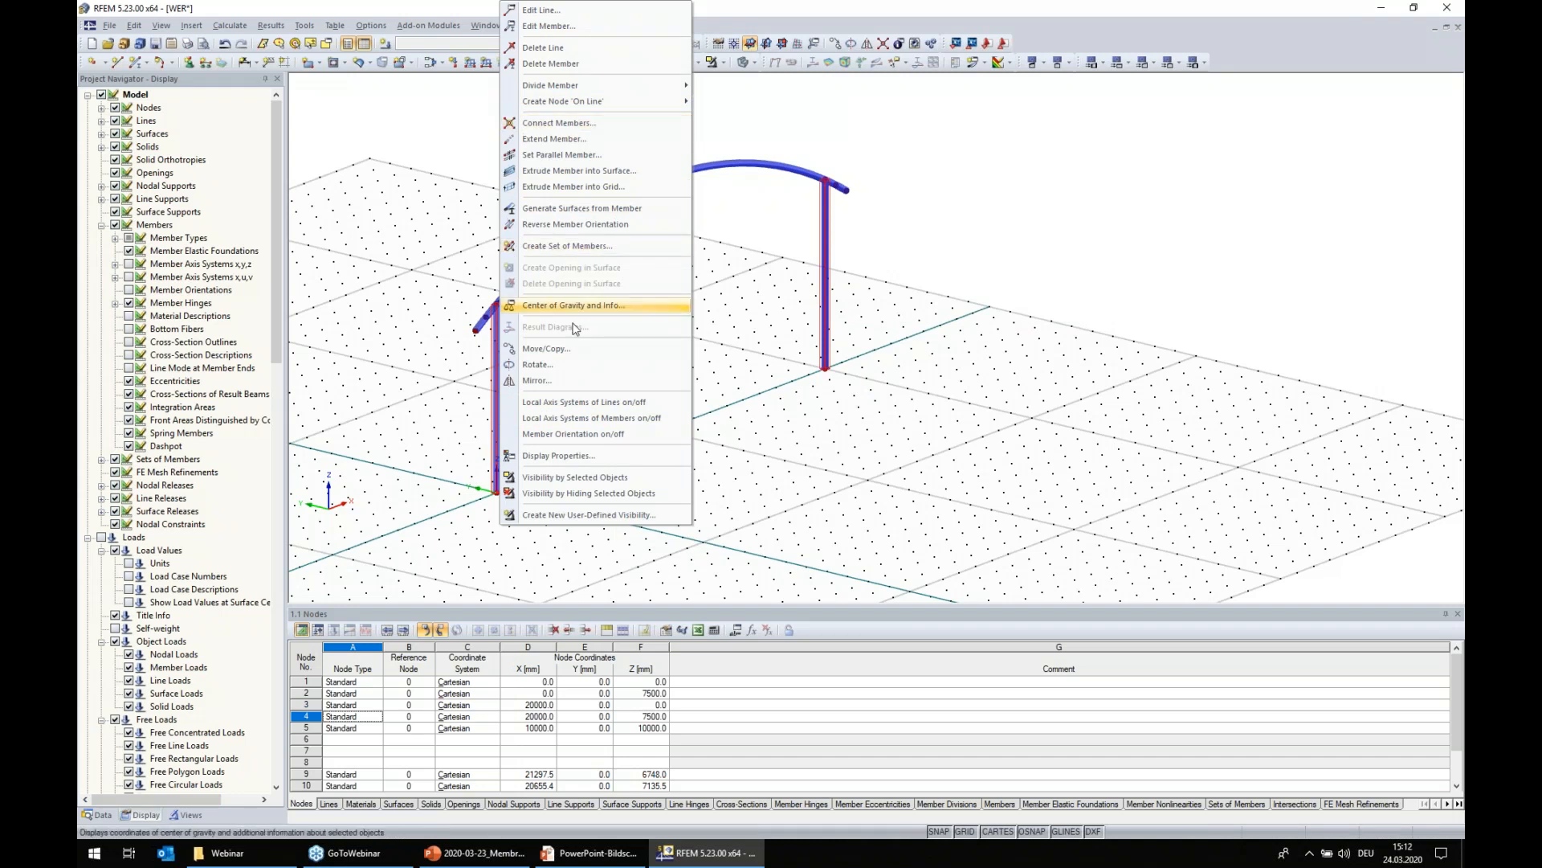
left_click(575, 350)
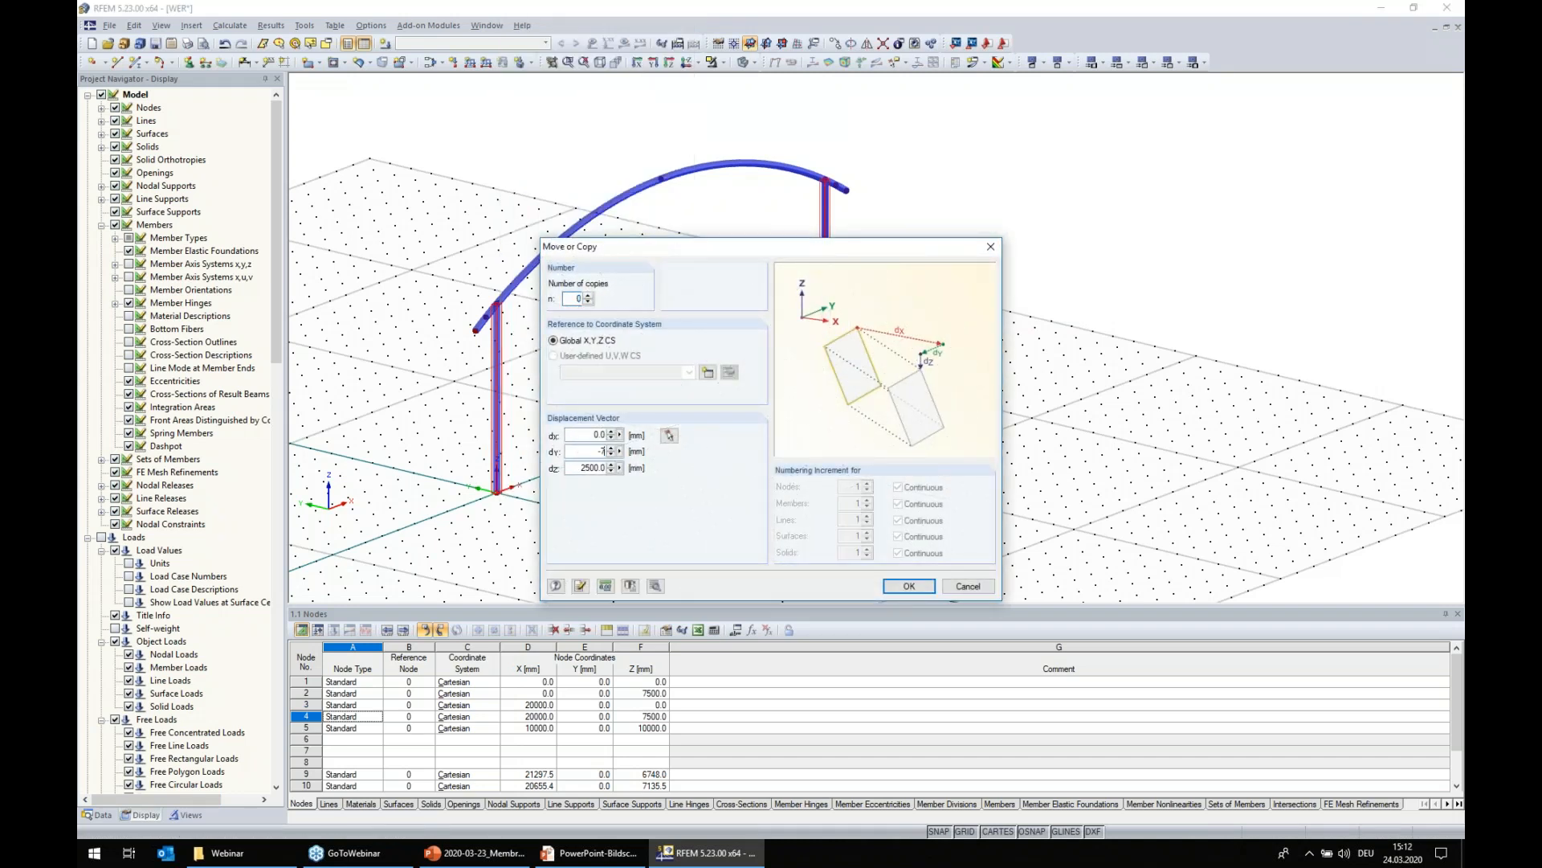
key("Tab")
type("0")
left_click(588, 295)
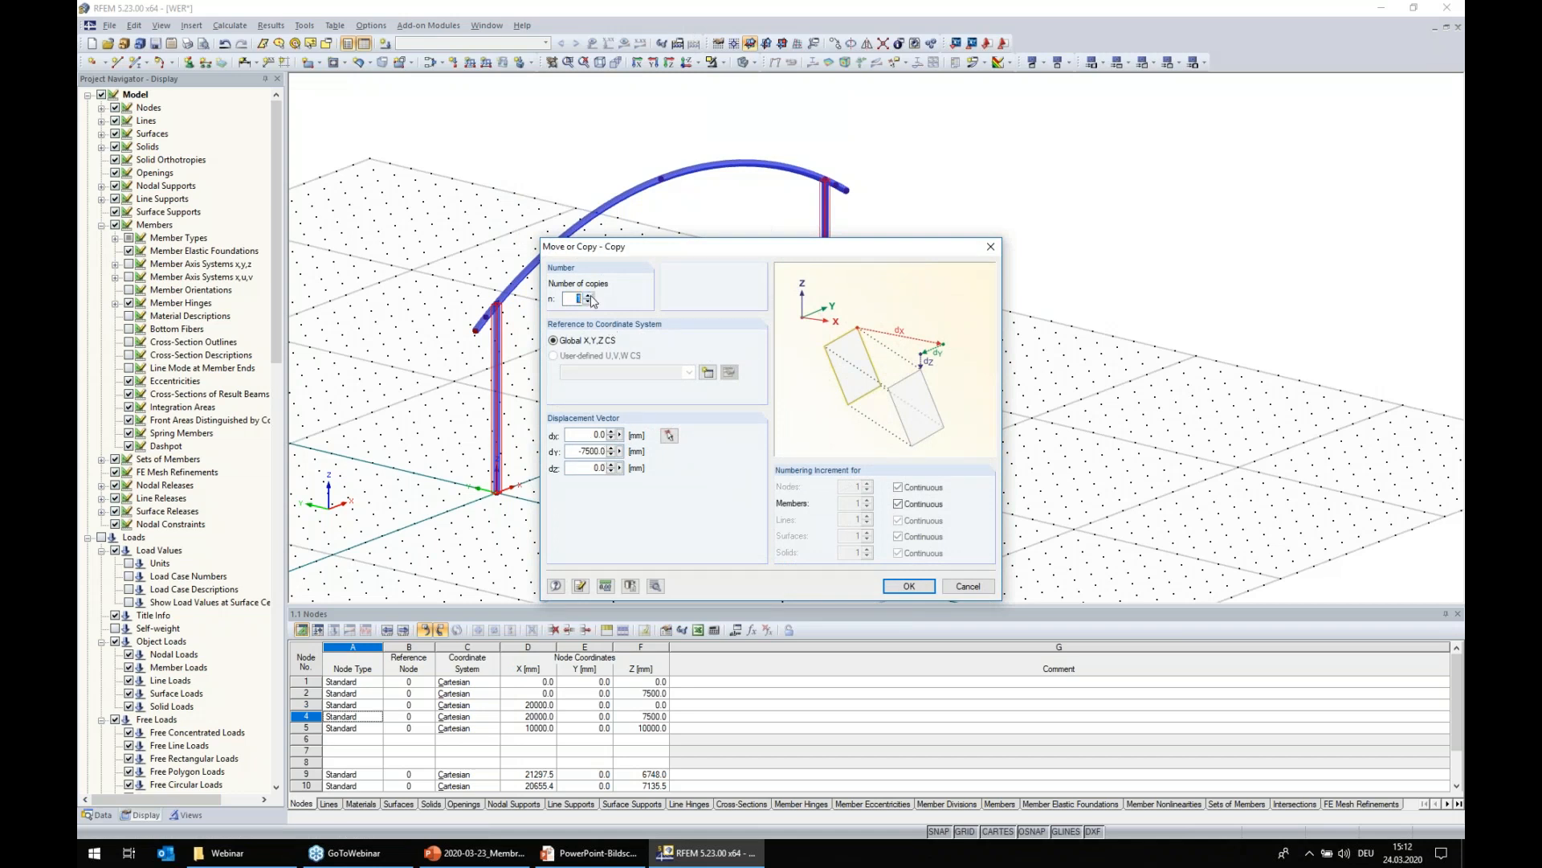
left_click(910, 585)
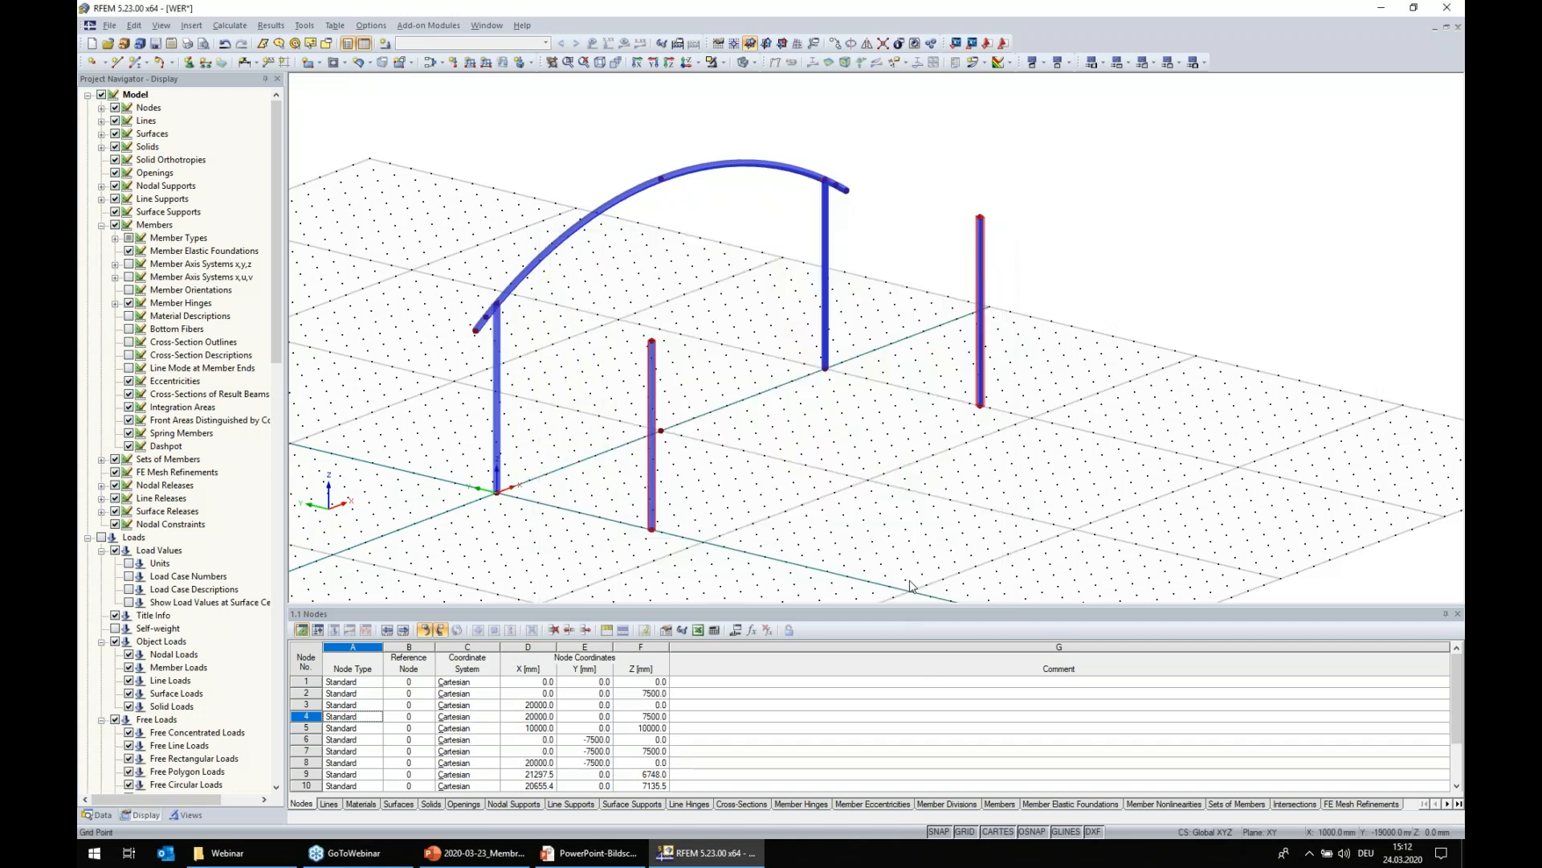
left_click(897, 527)
- Set the Z coordinate of the two copied columns' top nodes to 8000 mm
middle_click_drag(634, 566, 870, 467, "ctrl")
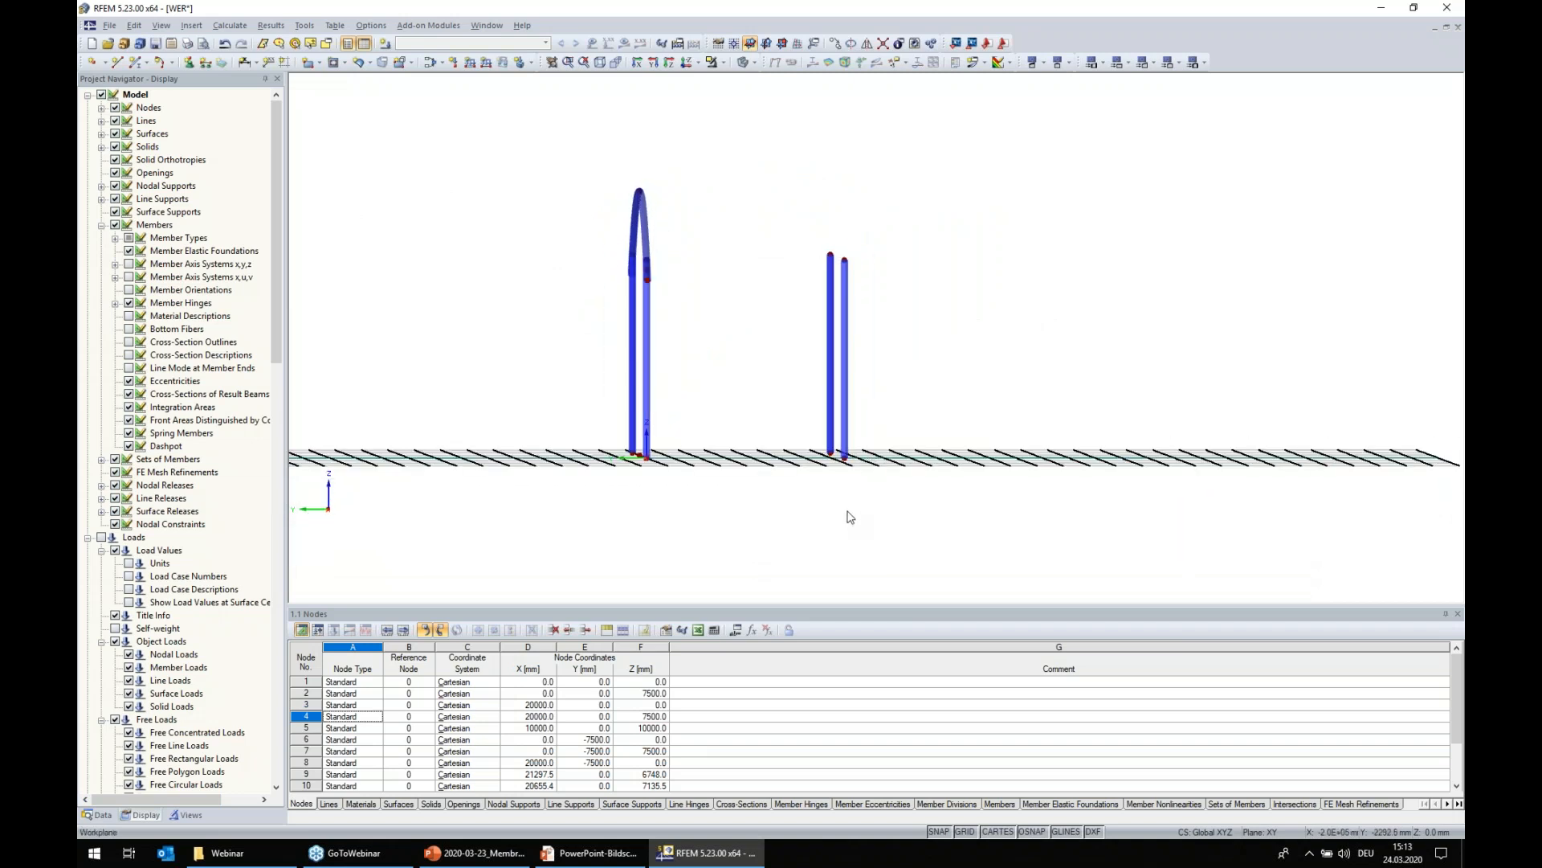
left_click_drag(808, 228, 863, 282)
right_click(844, 261)
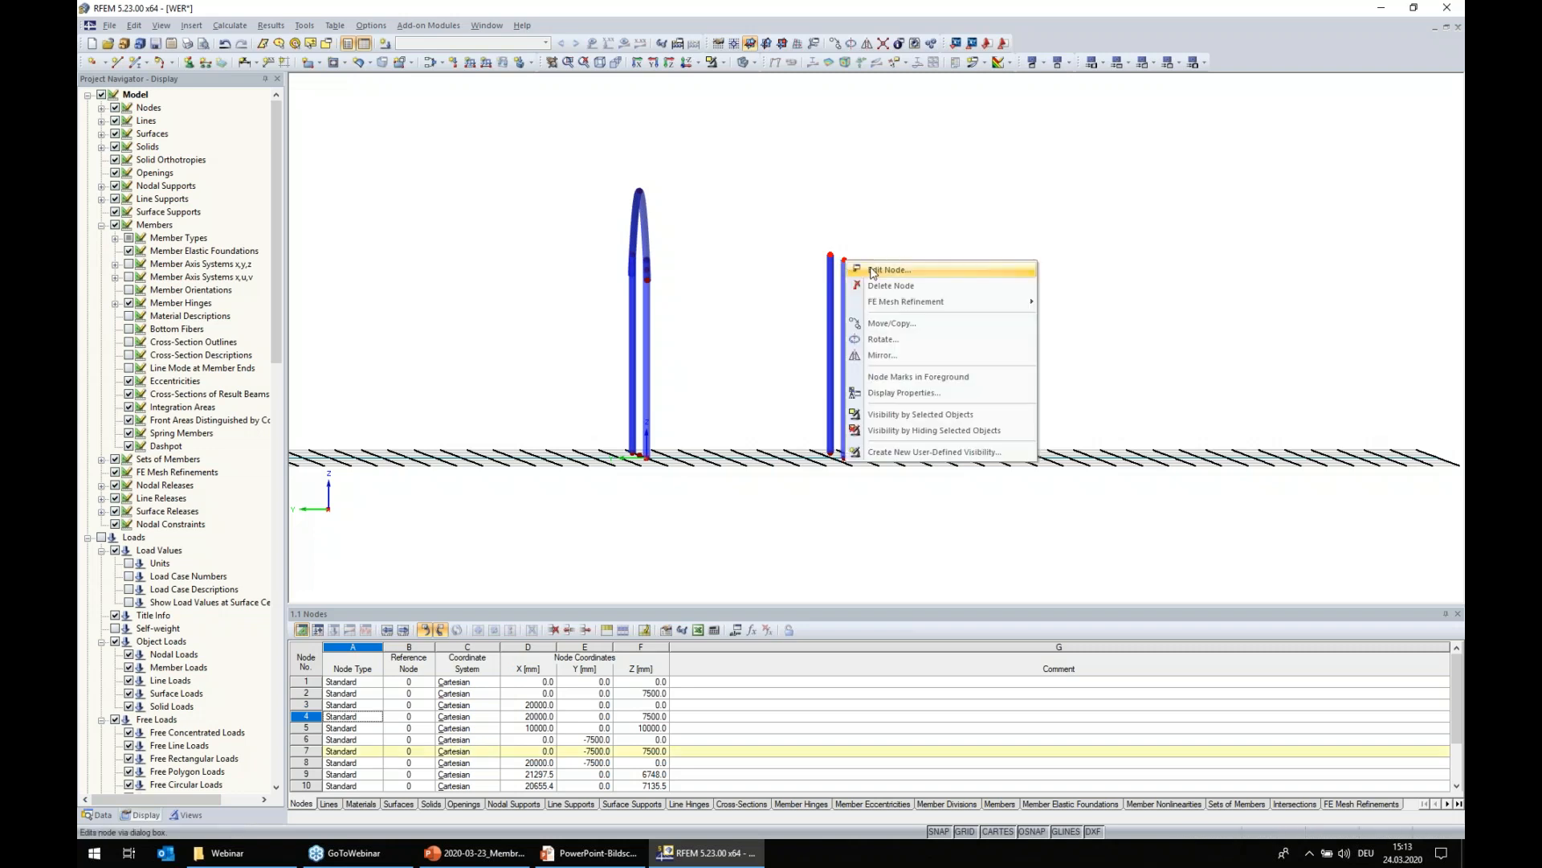
left_click(872, 270)
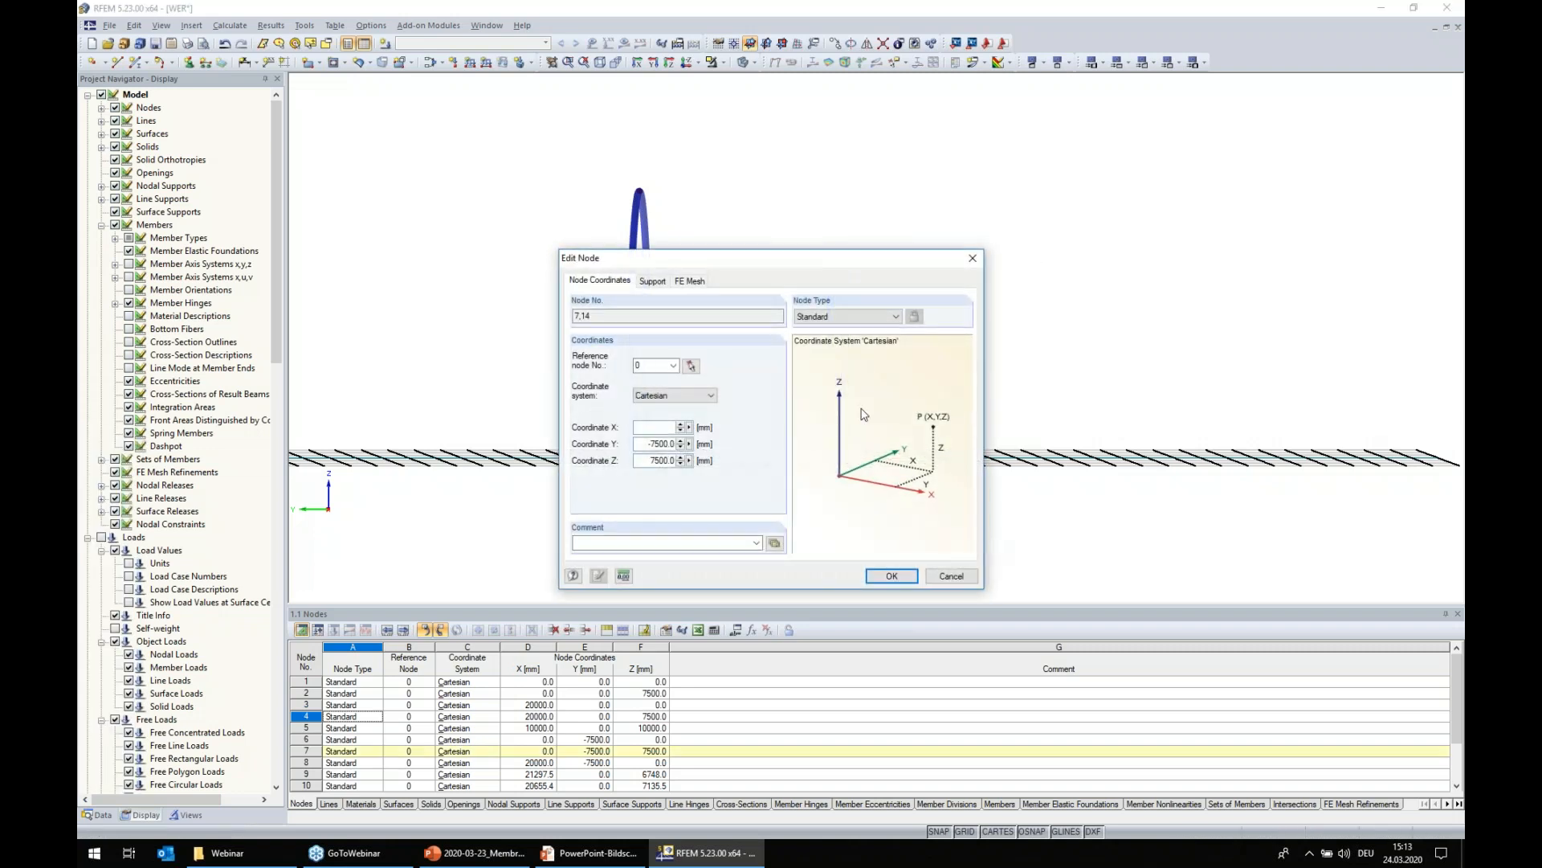
left_click_drag(800, 268, 1108, 236)
left_click_drag(956, 426, 1051, 427)
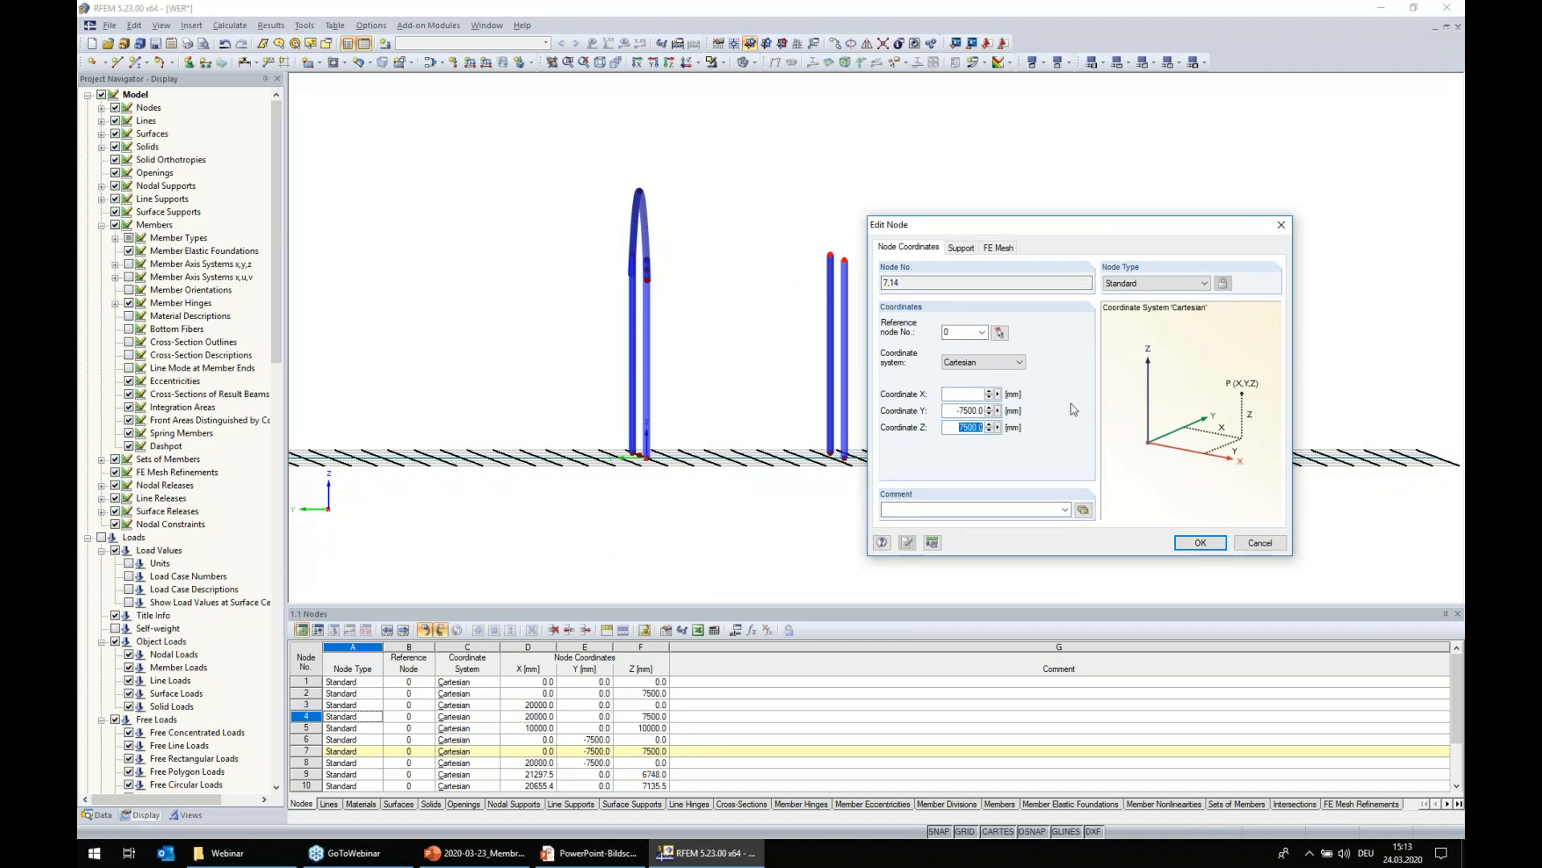
type("8")
left_click(1200, 542)
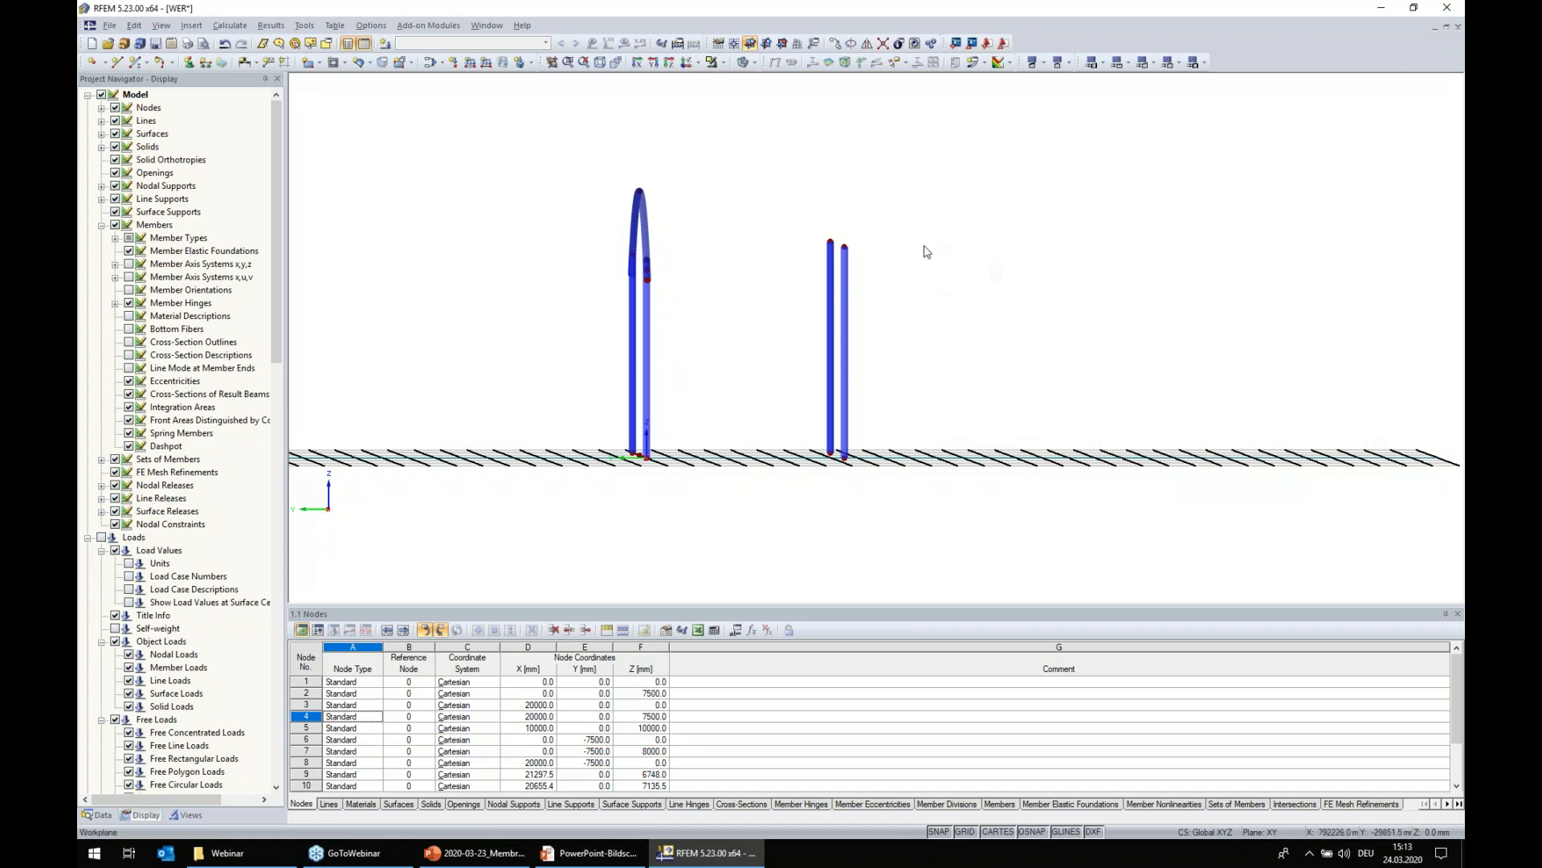
- Move the copied columns' top nodes by -2800 mm in Y, with zero copies, to incline the columns
left_click_drag(796, 186, 851, 257)
right_click(845, 247)
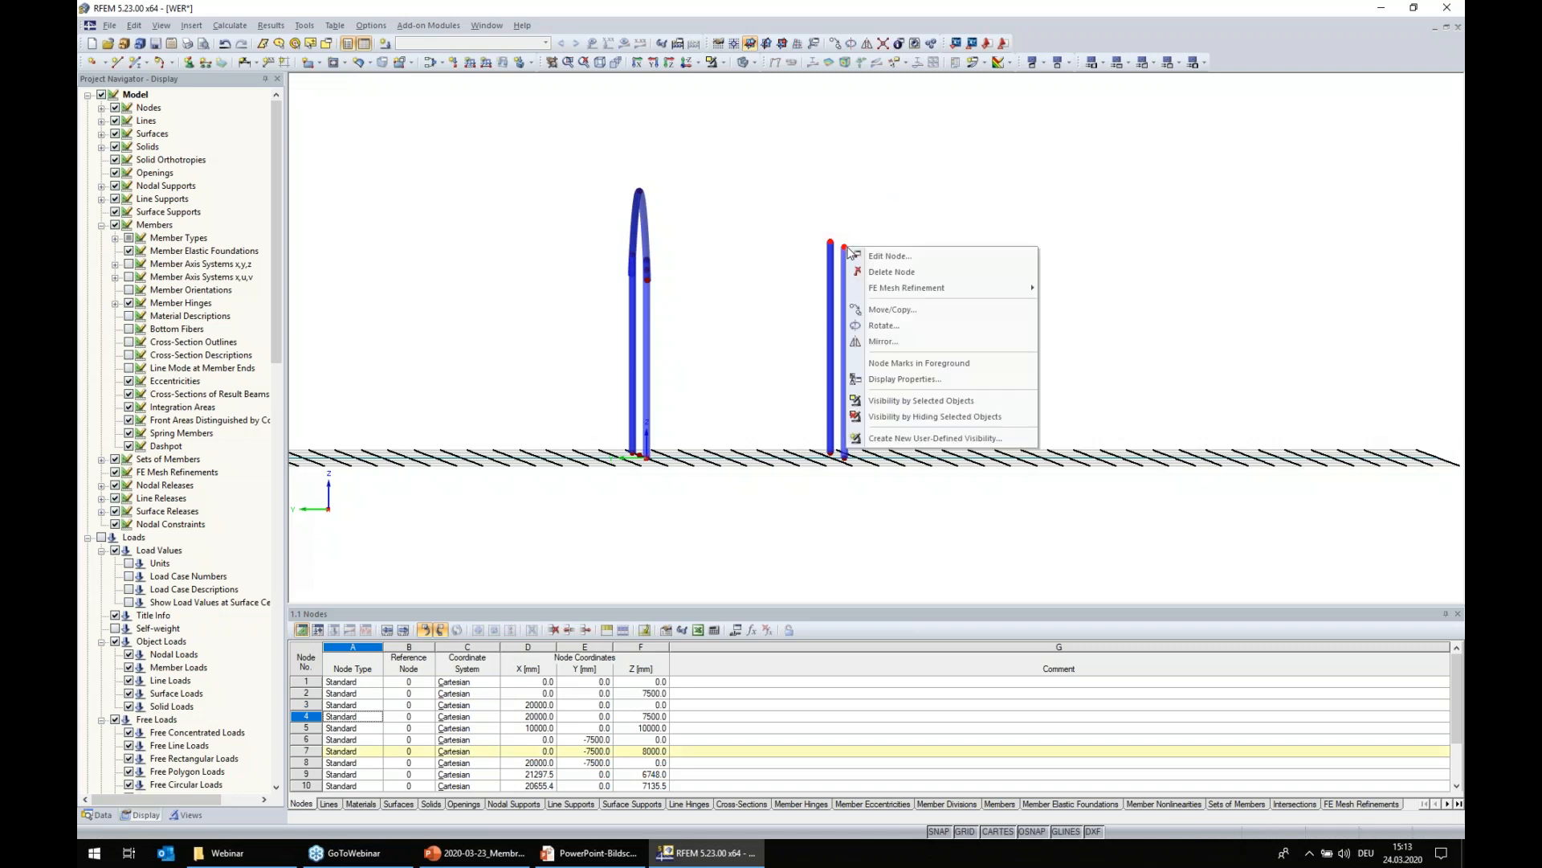
left_click(867, 311)
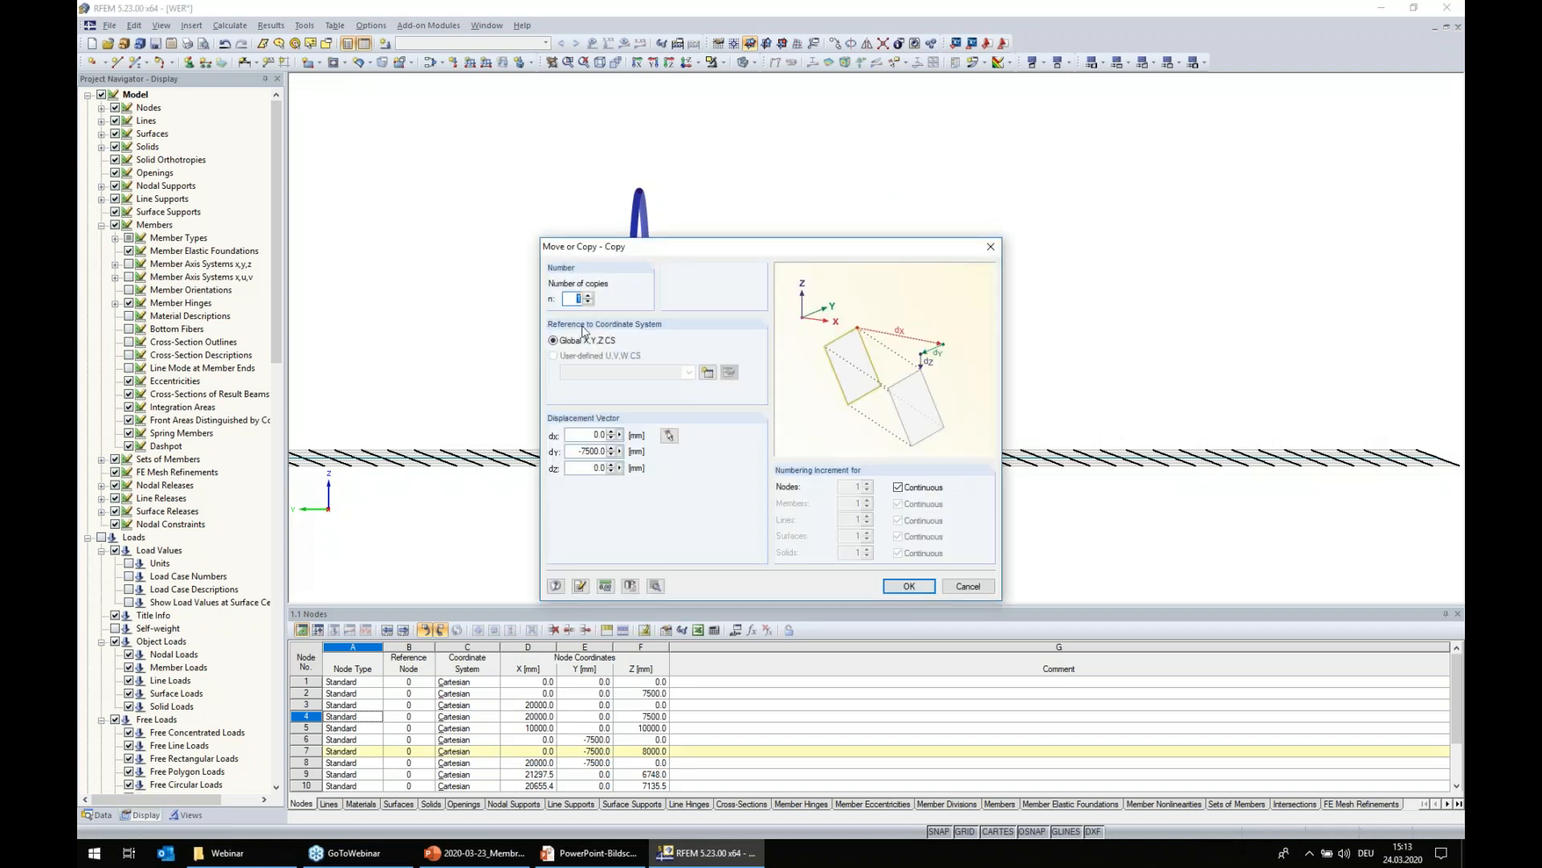
left_click(588, 302)
left_click_drag(623, 449, 683, 475)
type("-2800")
left_click(908, 584)
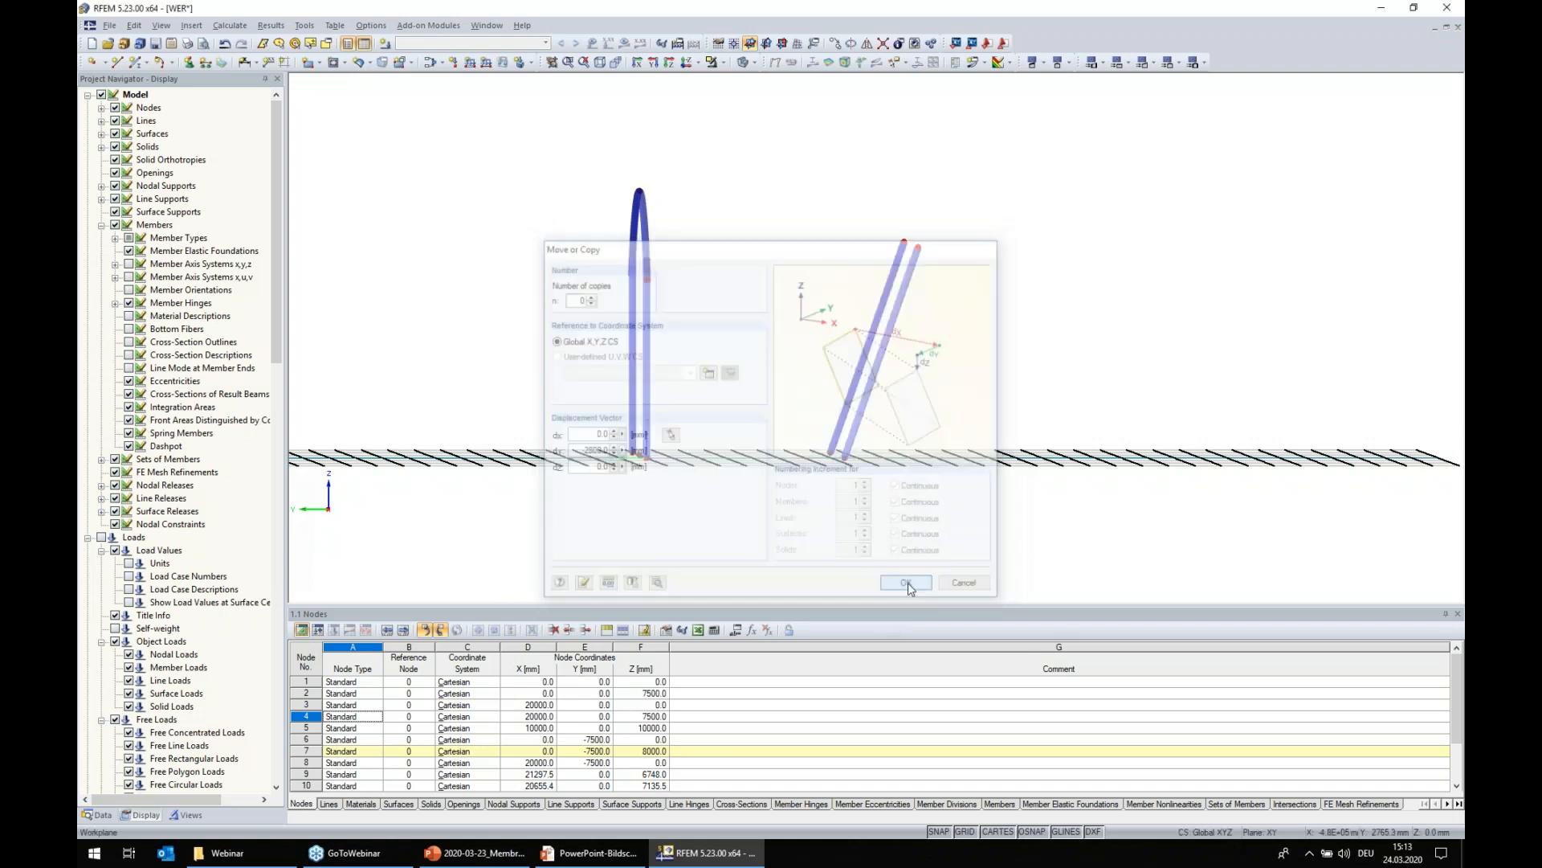
- Connect the top nodes of the two inclined columns with a straight beam member of section RO 273.0x10.0
middle_click_drag(1074, 376, 899, 455, "ctrl")
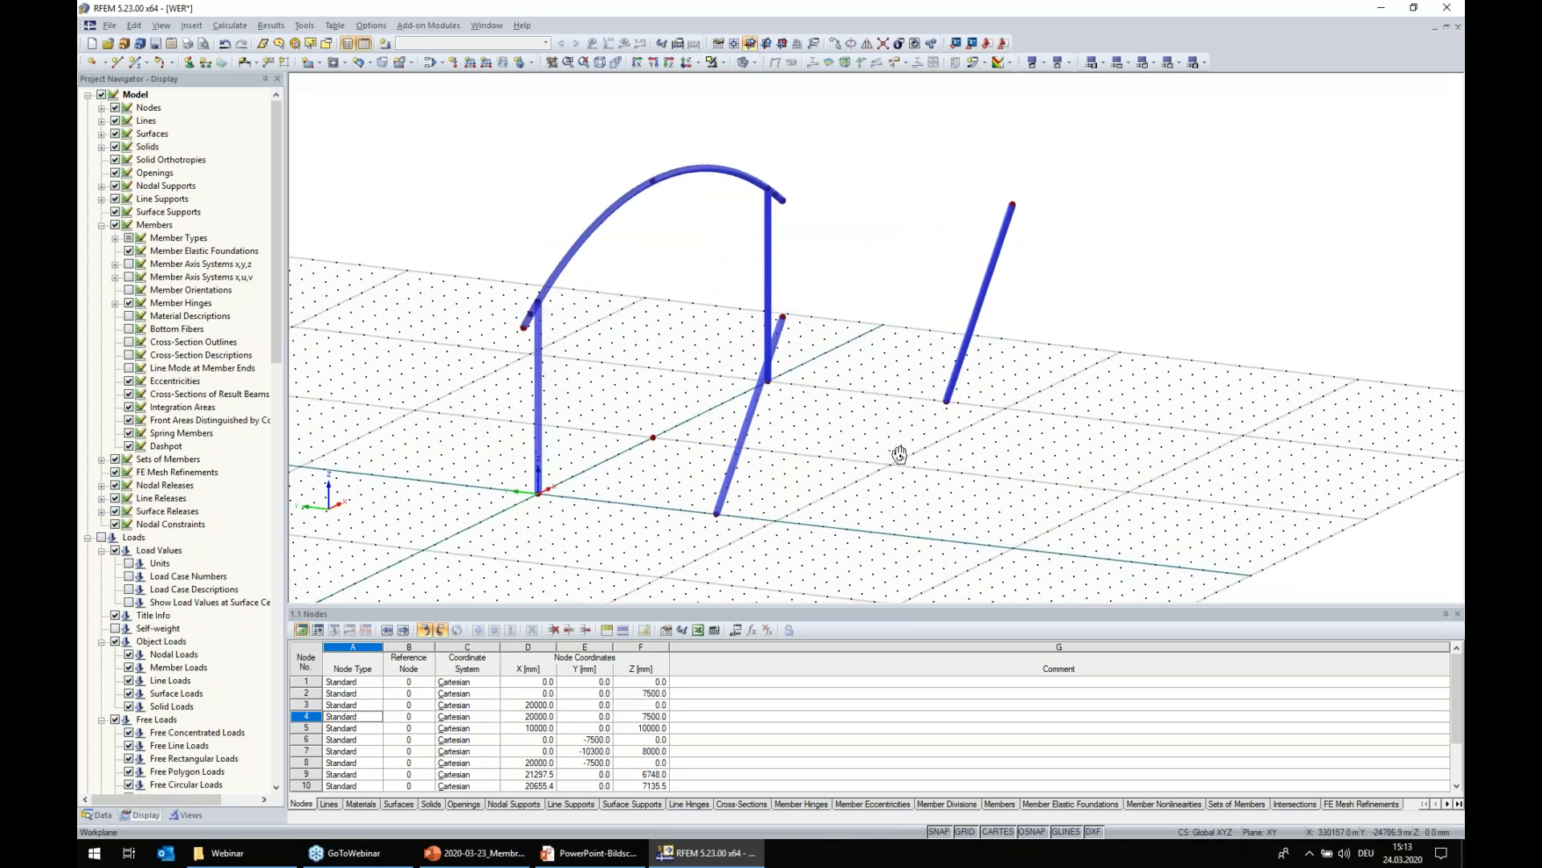
middle_click_drag(902, 509, 827, 551, "ctrl")
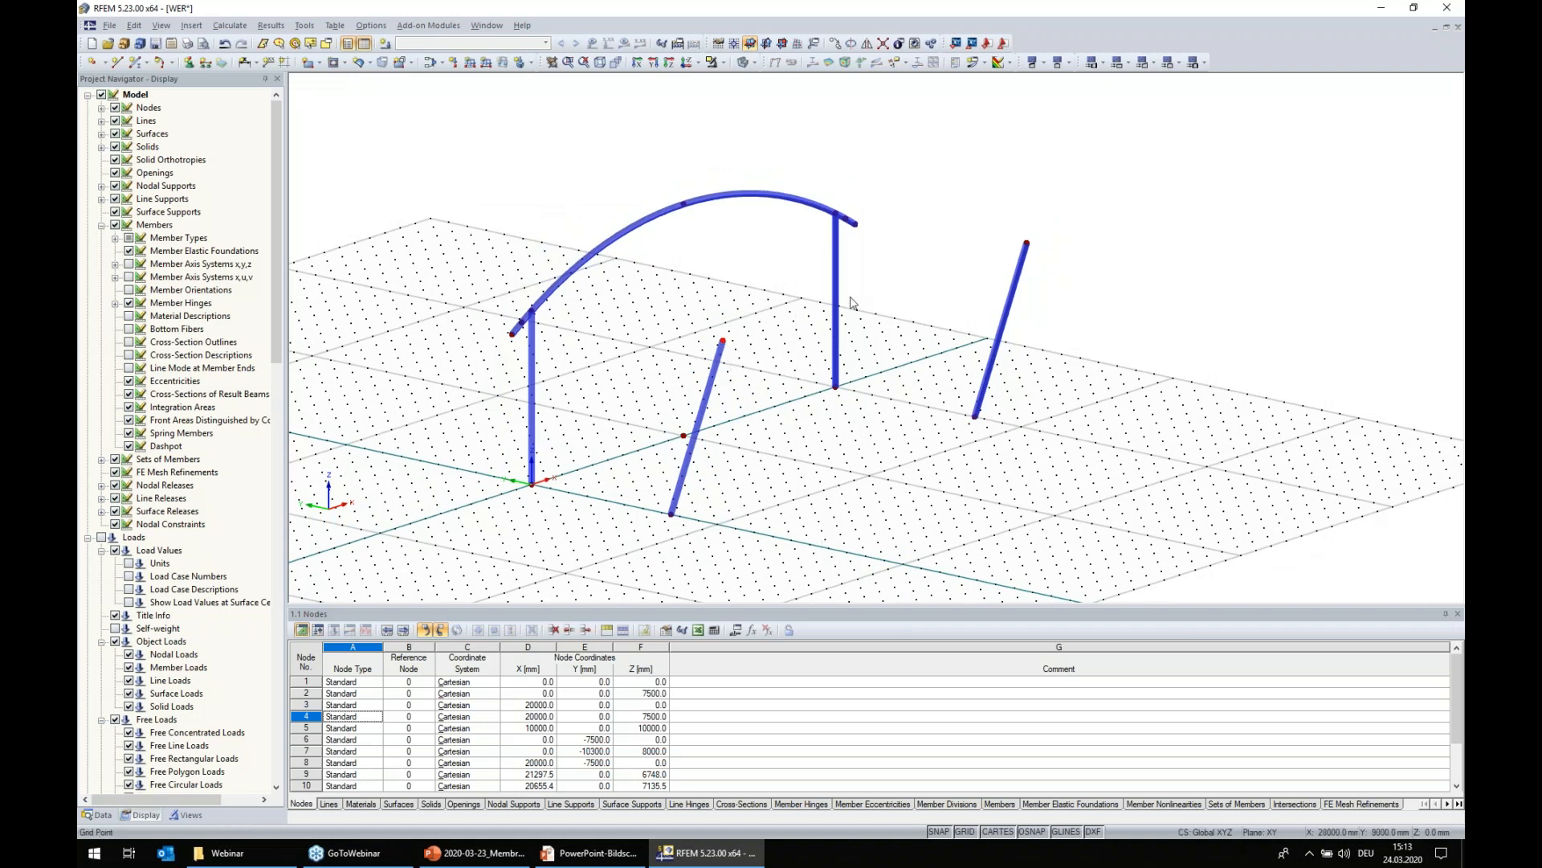
left_click(138, 64)
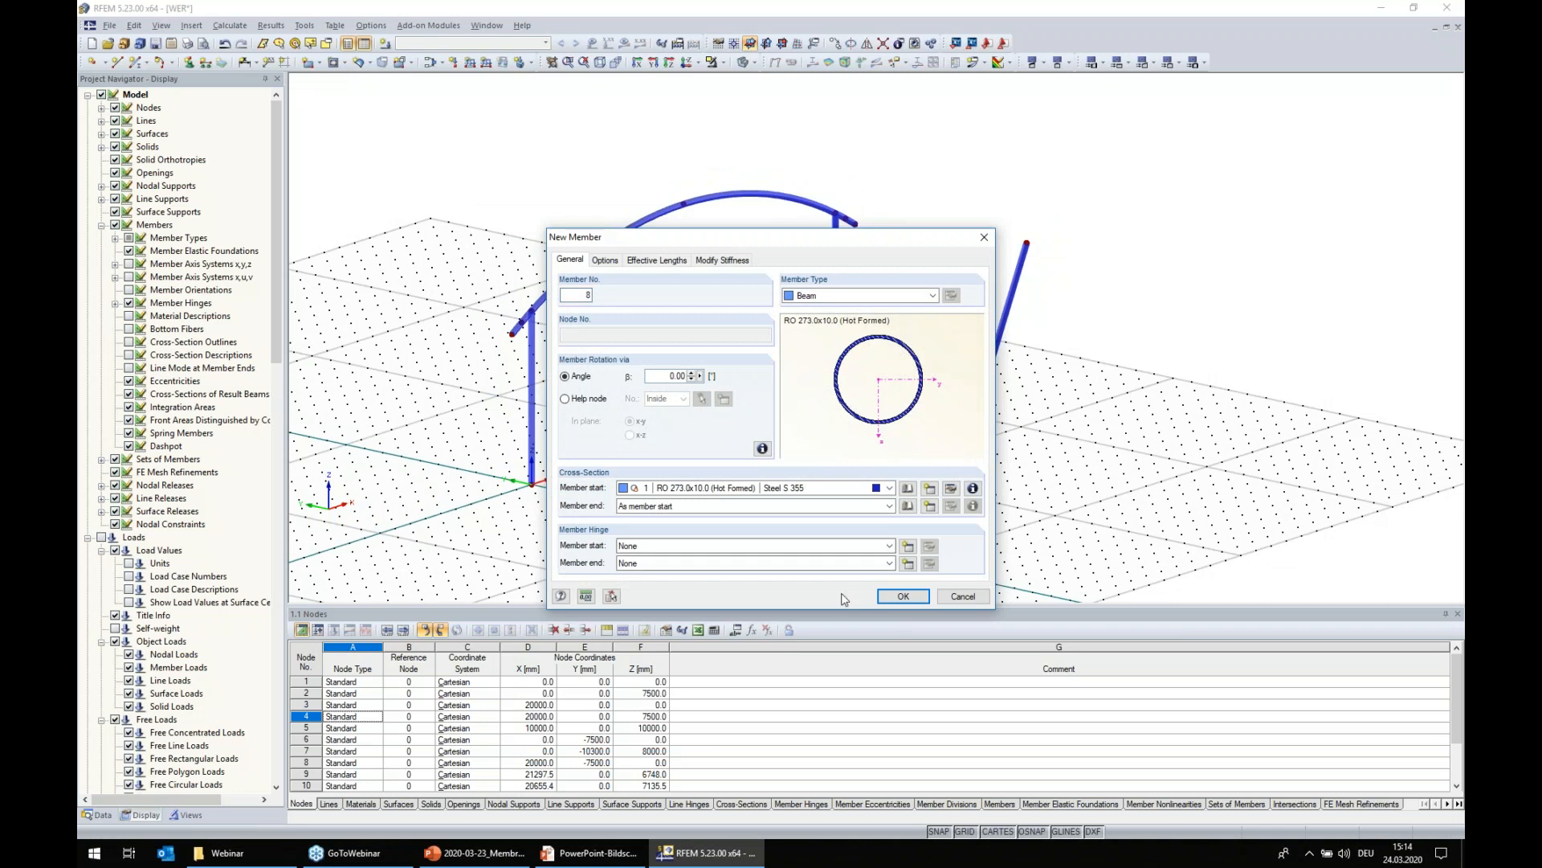
left_click(900, 596)
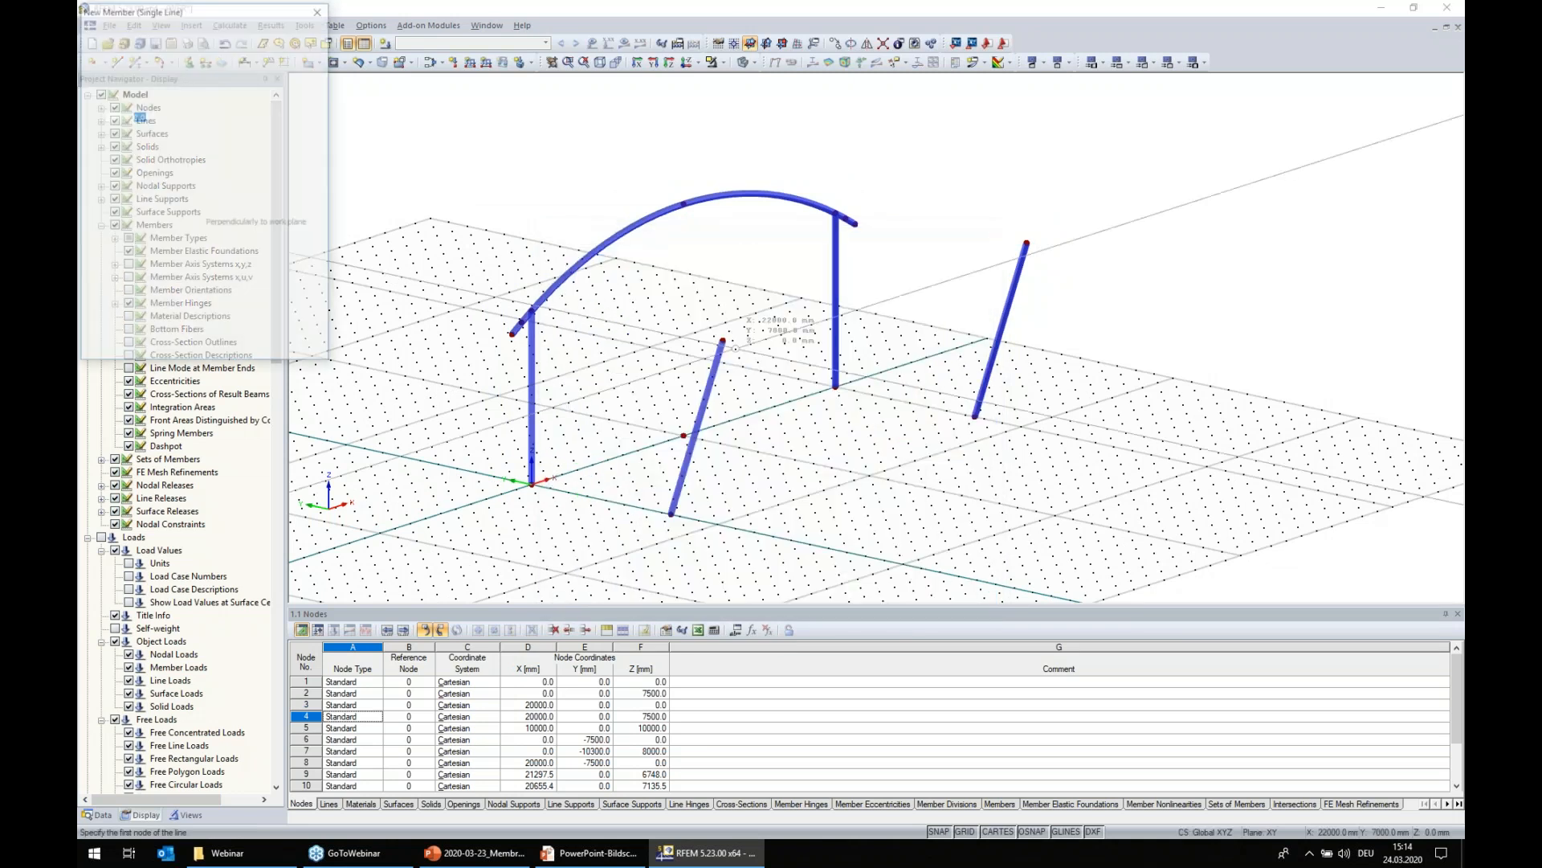
left_click(735, 347)
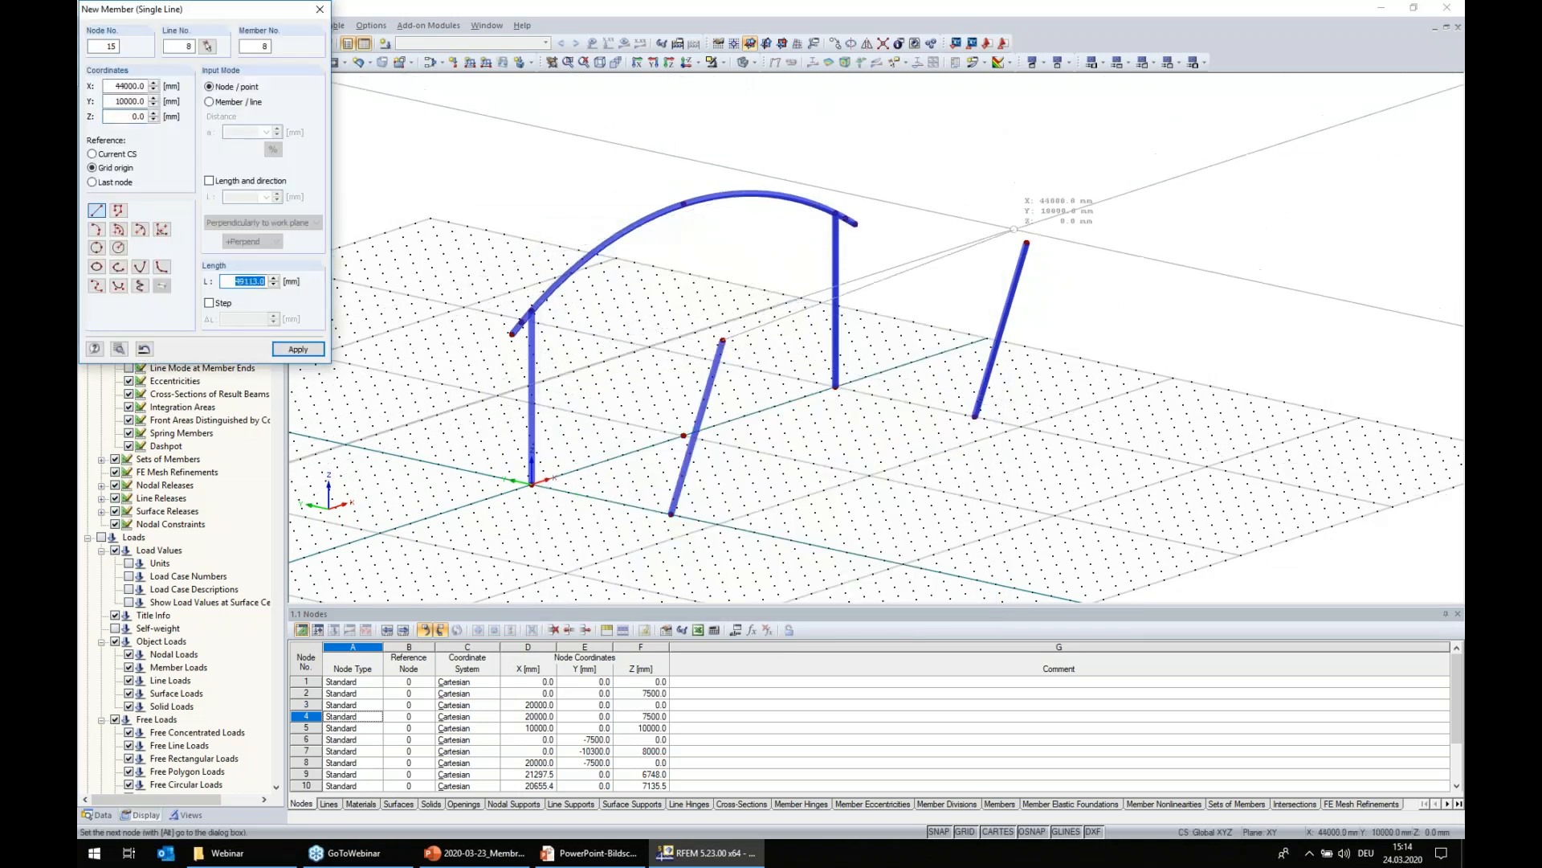
left_click(1026, 243)
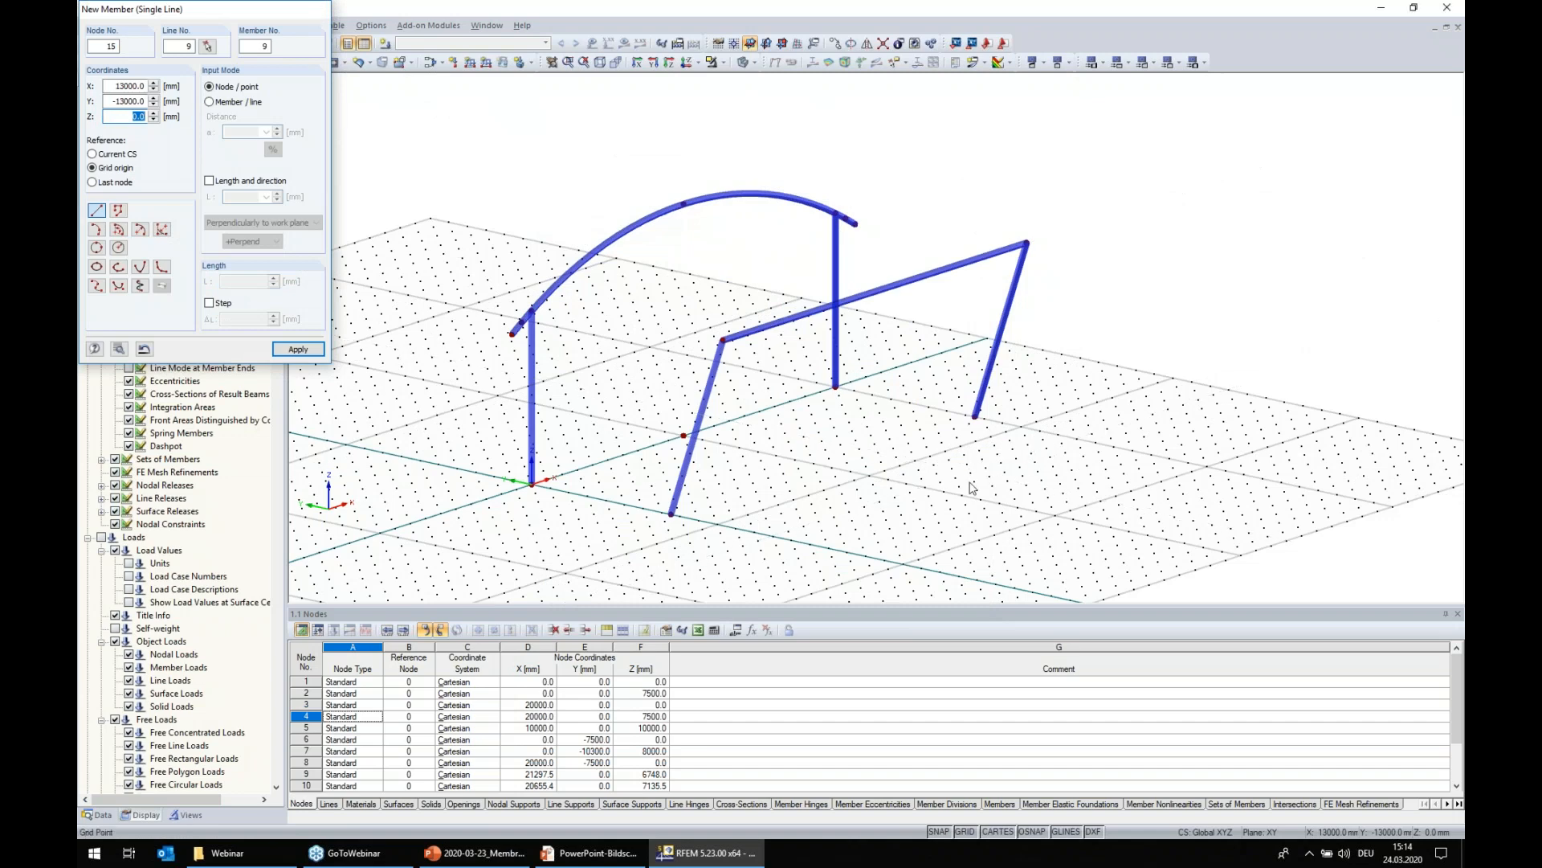
key("Escape")
scroll(898, 516, "up", 1)
middle_click_drag(899, 516, 1030, 518, "ctrl")
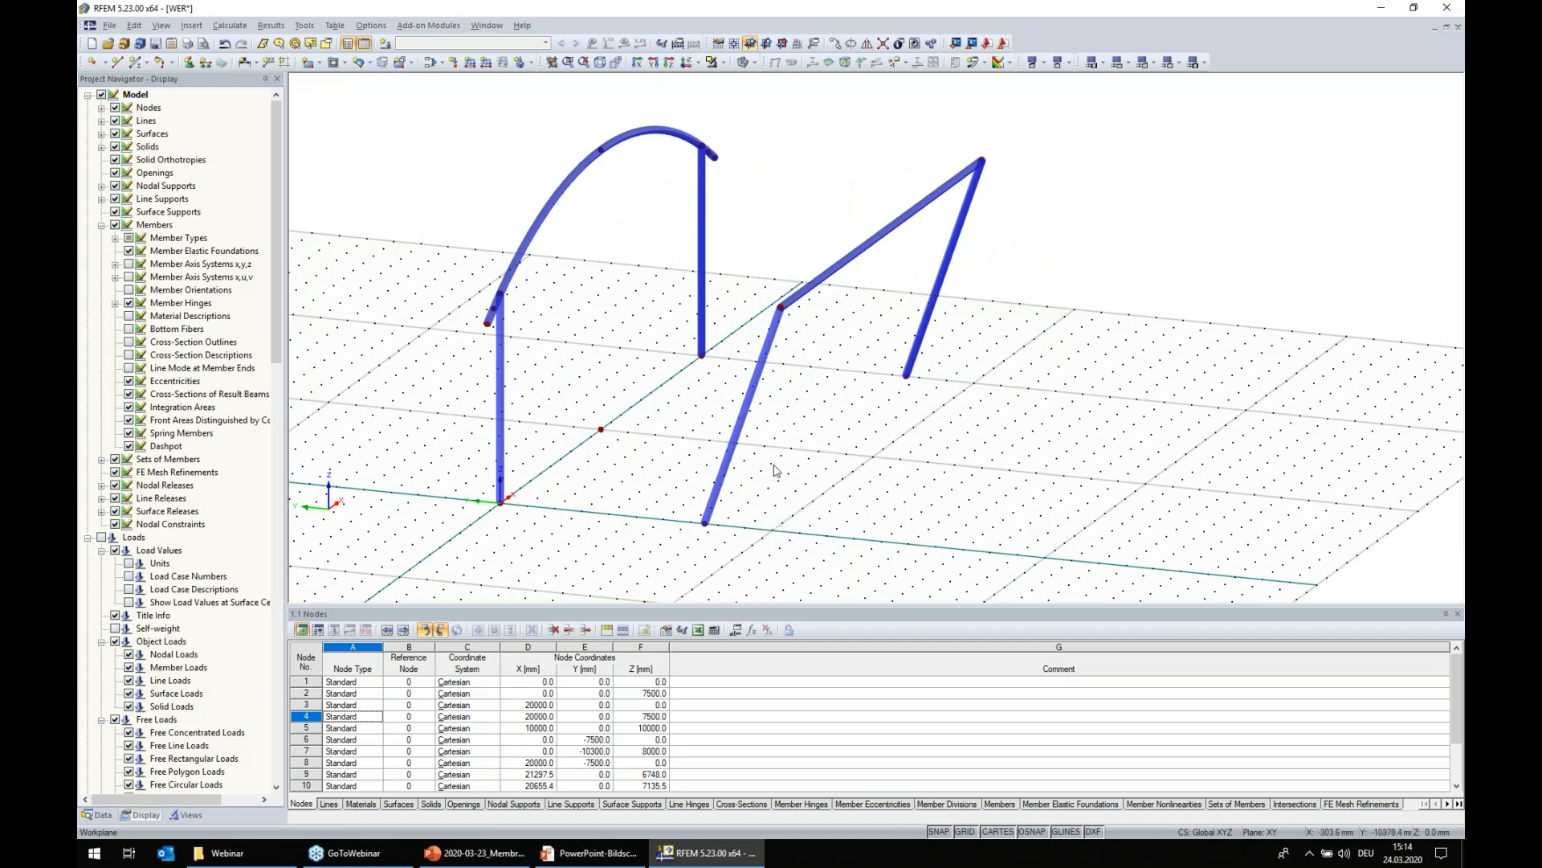
- Copy the help node between the arched frame's column bases to the inclined frame, using the offset between the frames' front column bases
left_click(601, 429)
left_click(502, 504)
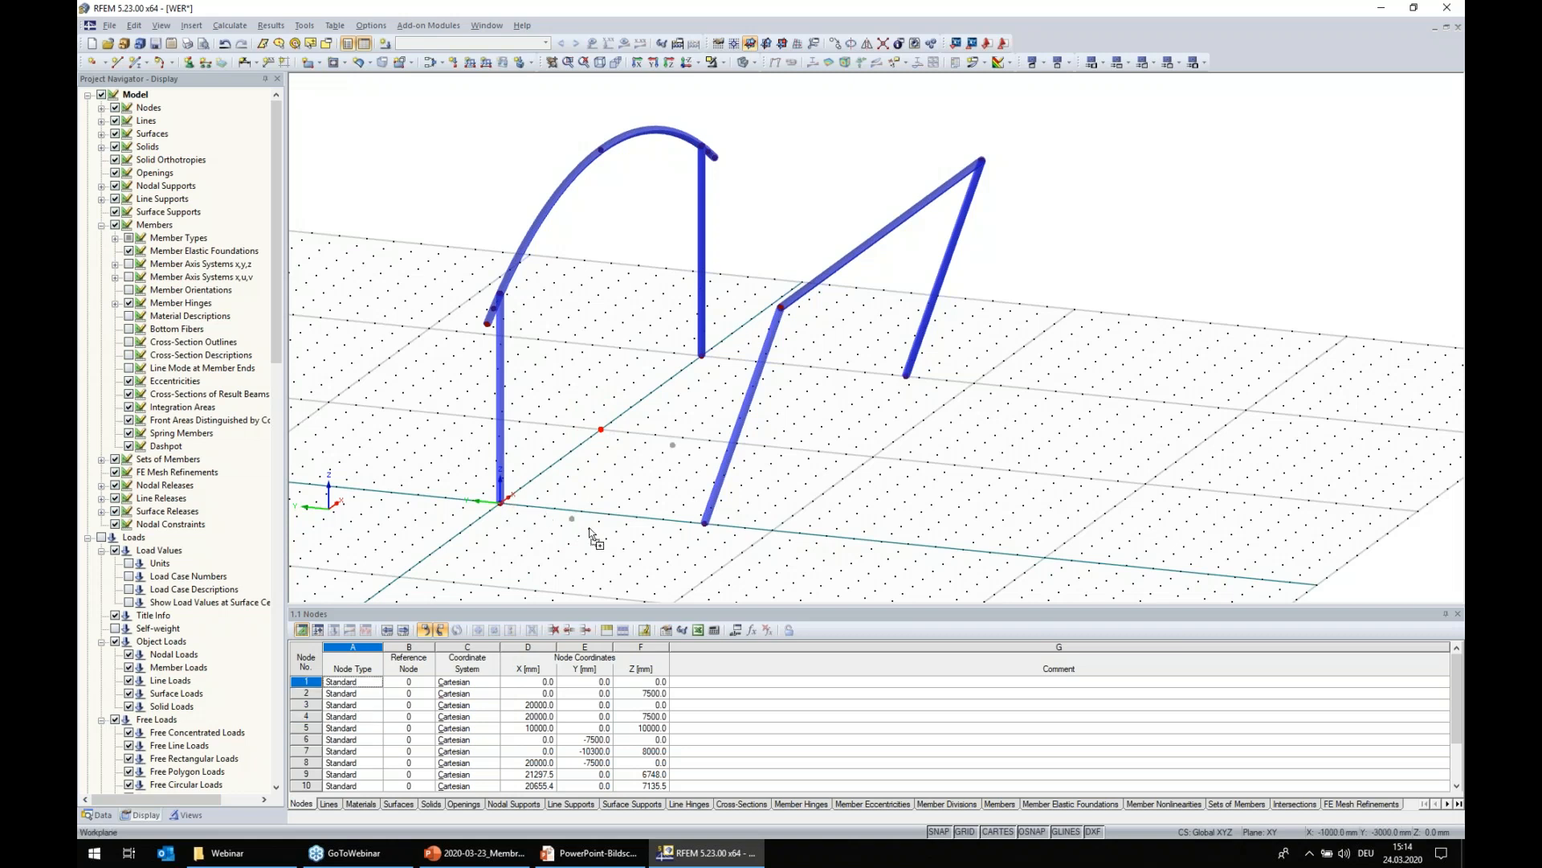
left_click_drag(705, 524, 705, 524, "ctrl")
left_click(858, 486)
- Assign the copied ground node as help node, in plane x-z, to the three members of the inclined frame
mouse_move(734, 235)
middle_mouse_down("ctrl")
mouse_move(758, 197)
mouse_move(726, 215)
middle_mouse_up("ctrl")
left_click_drag(721, 199, 744, 260)
left_click_drag(1136, 440, 754, 169)
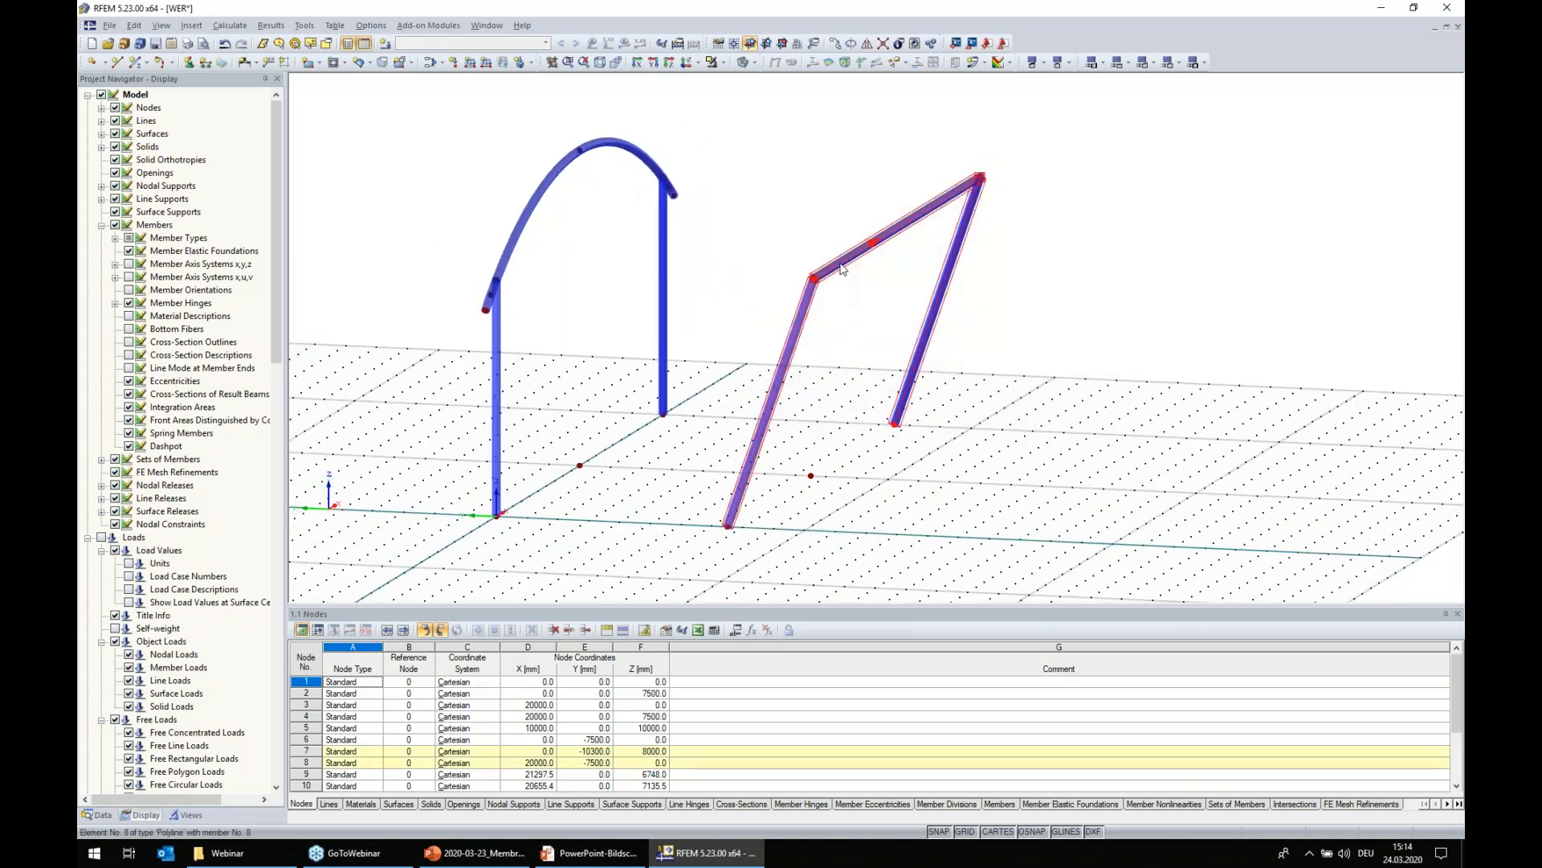
right_click(840, 263)
mouse_move(1030, 289)
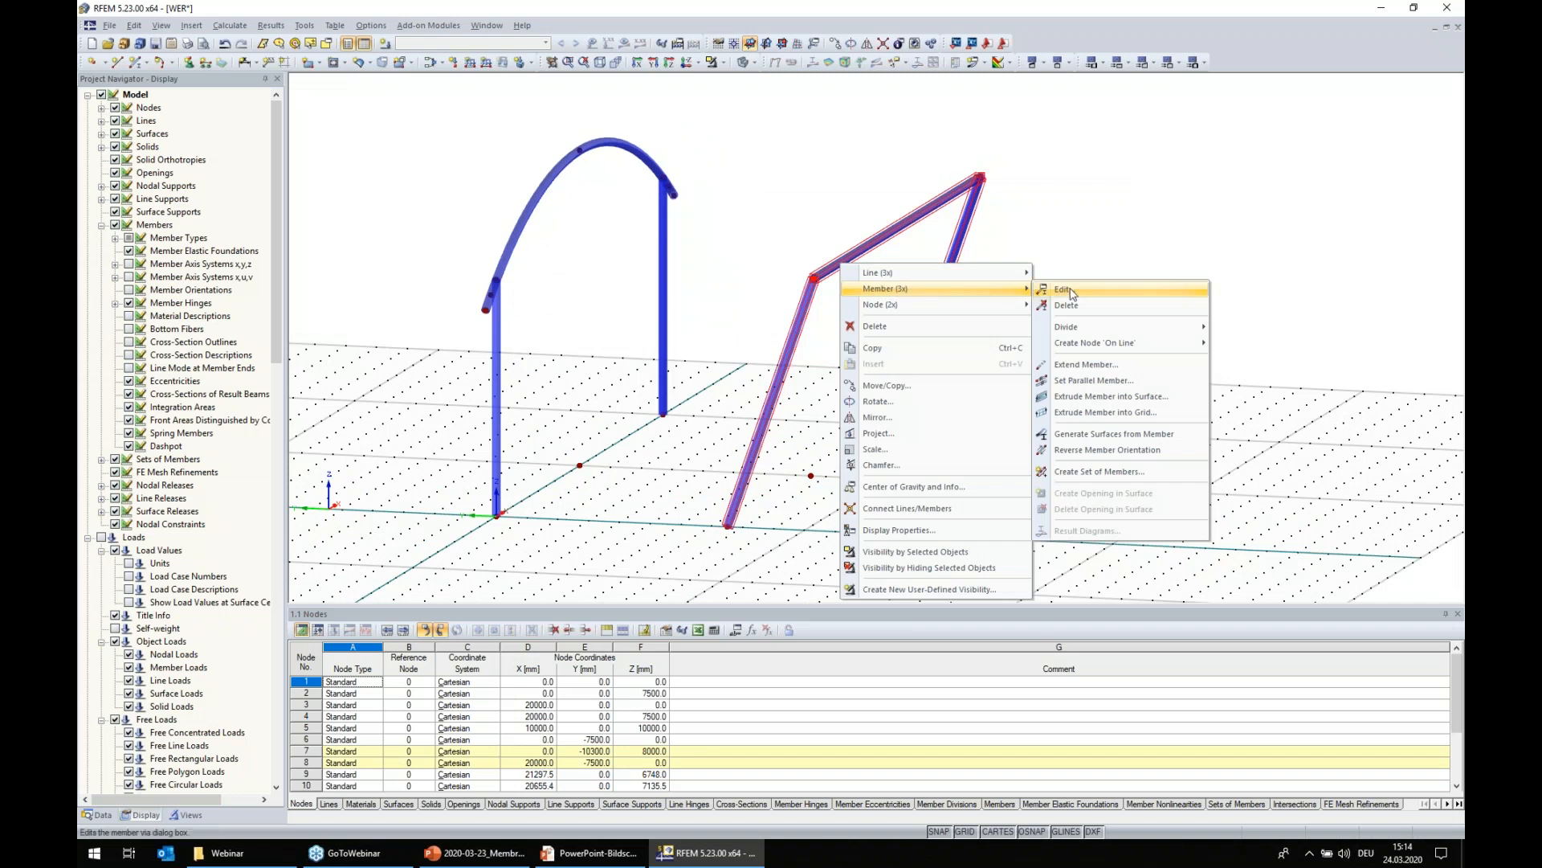
left_click(1069, 290)
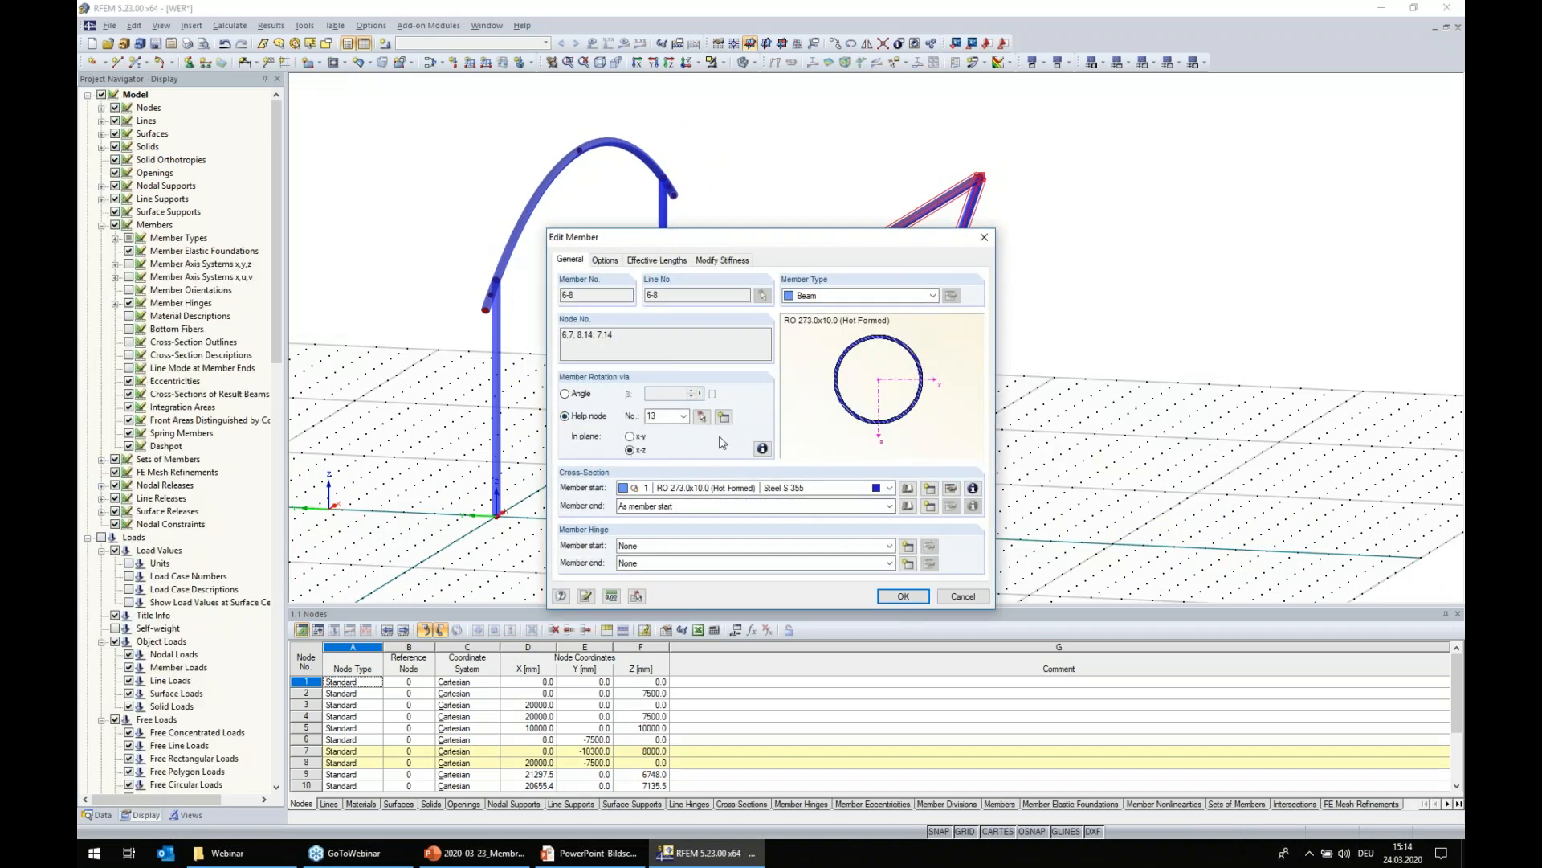
left_click(701, 416)
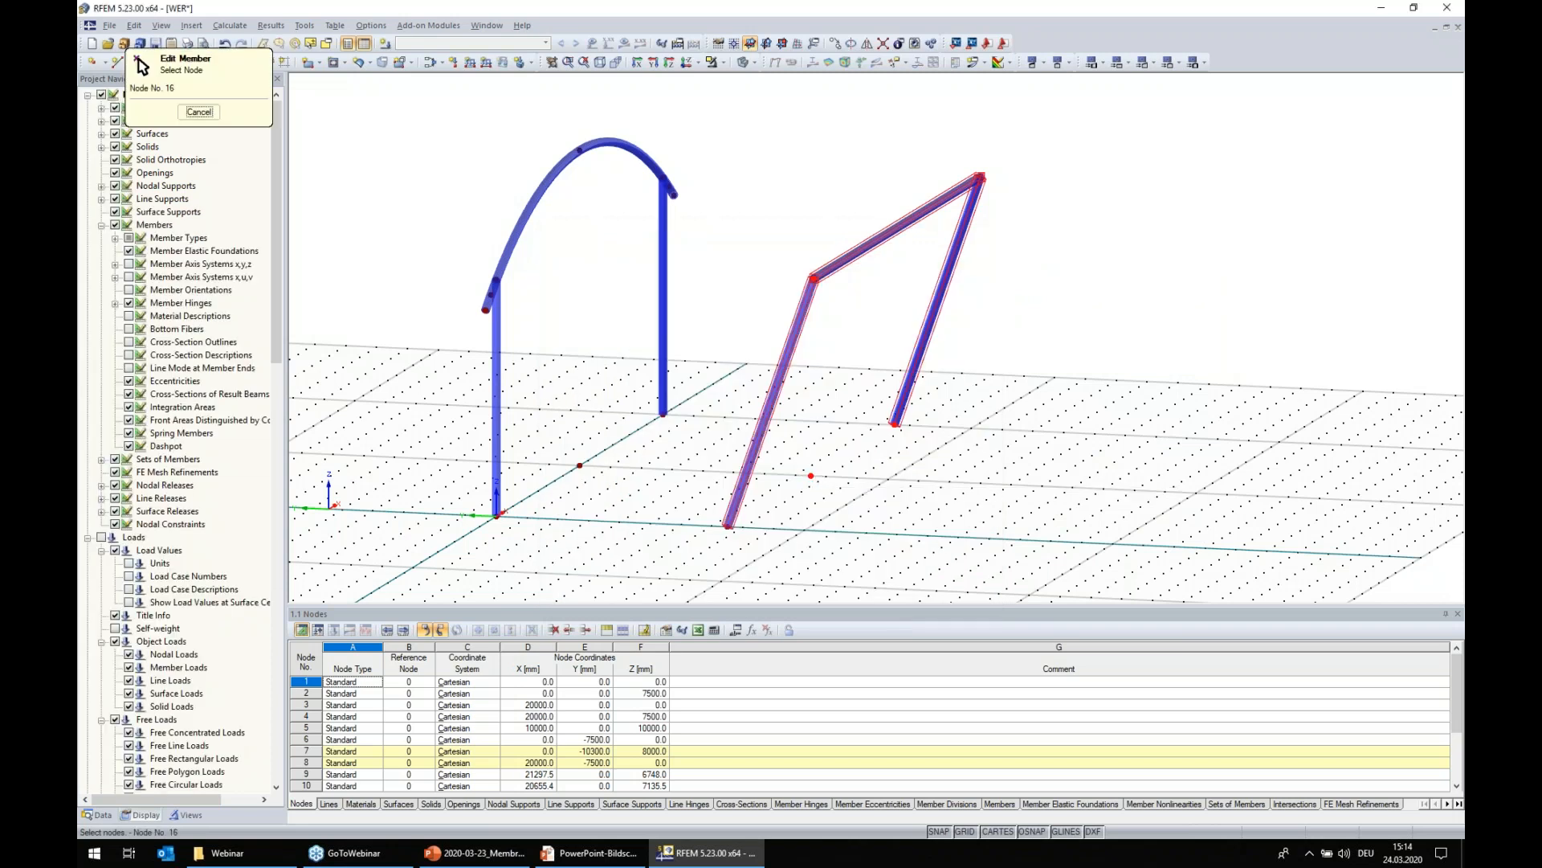
left_click(811, 475)
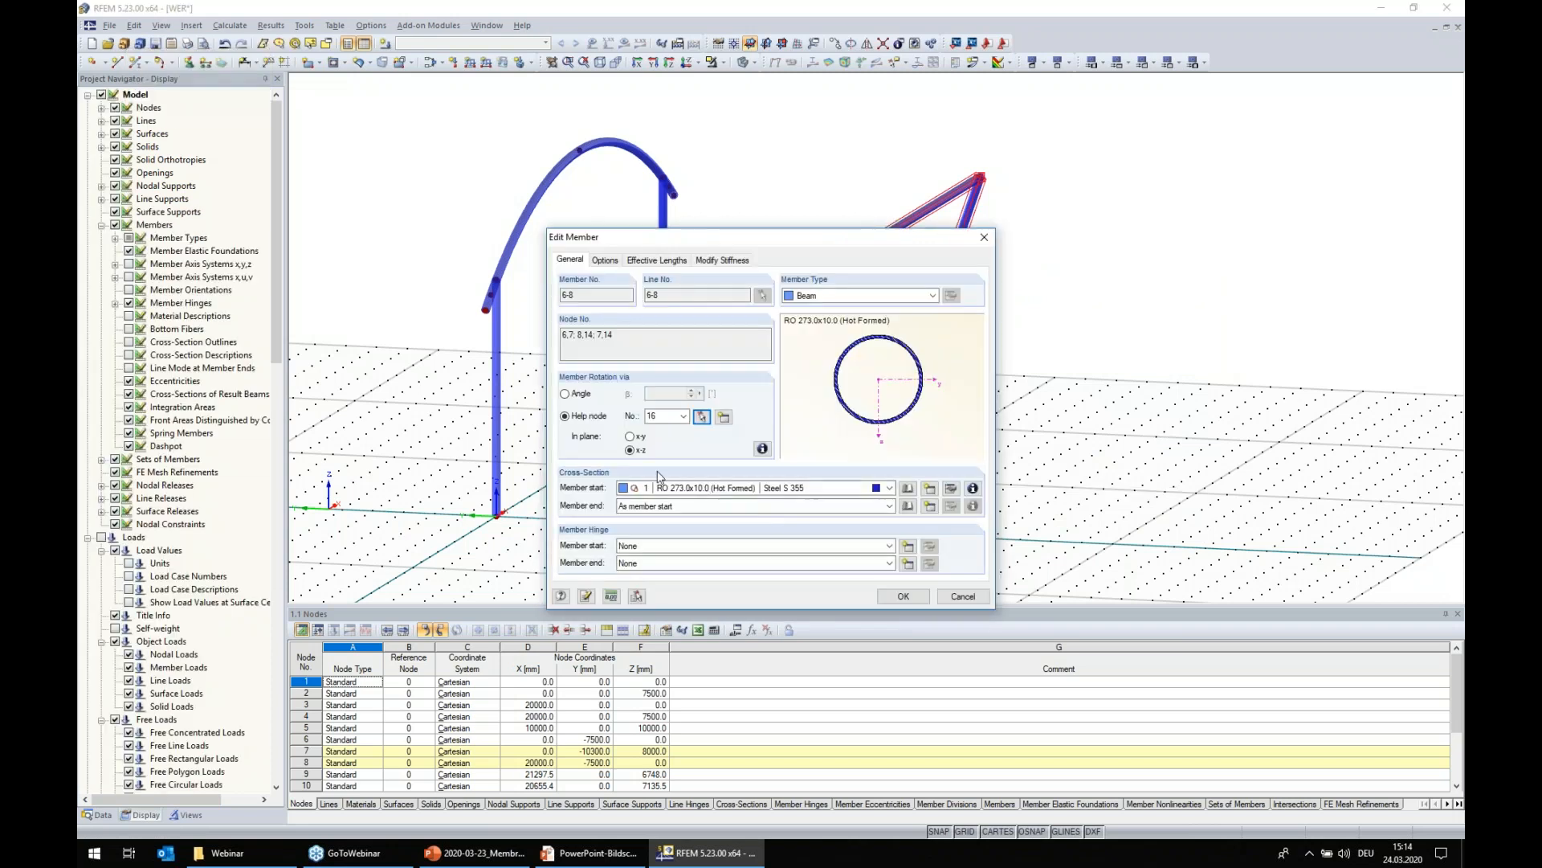
left_click(921, 598)
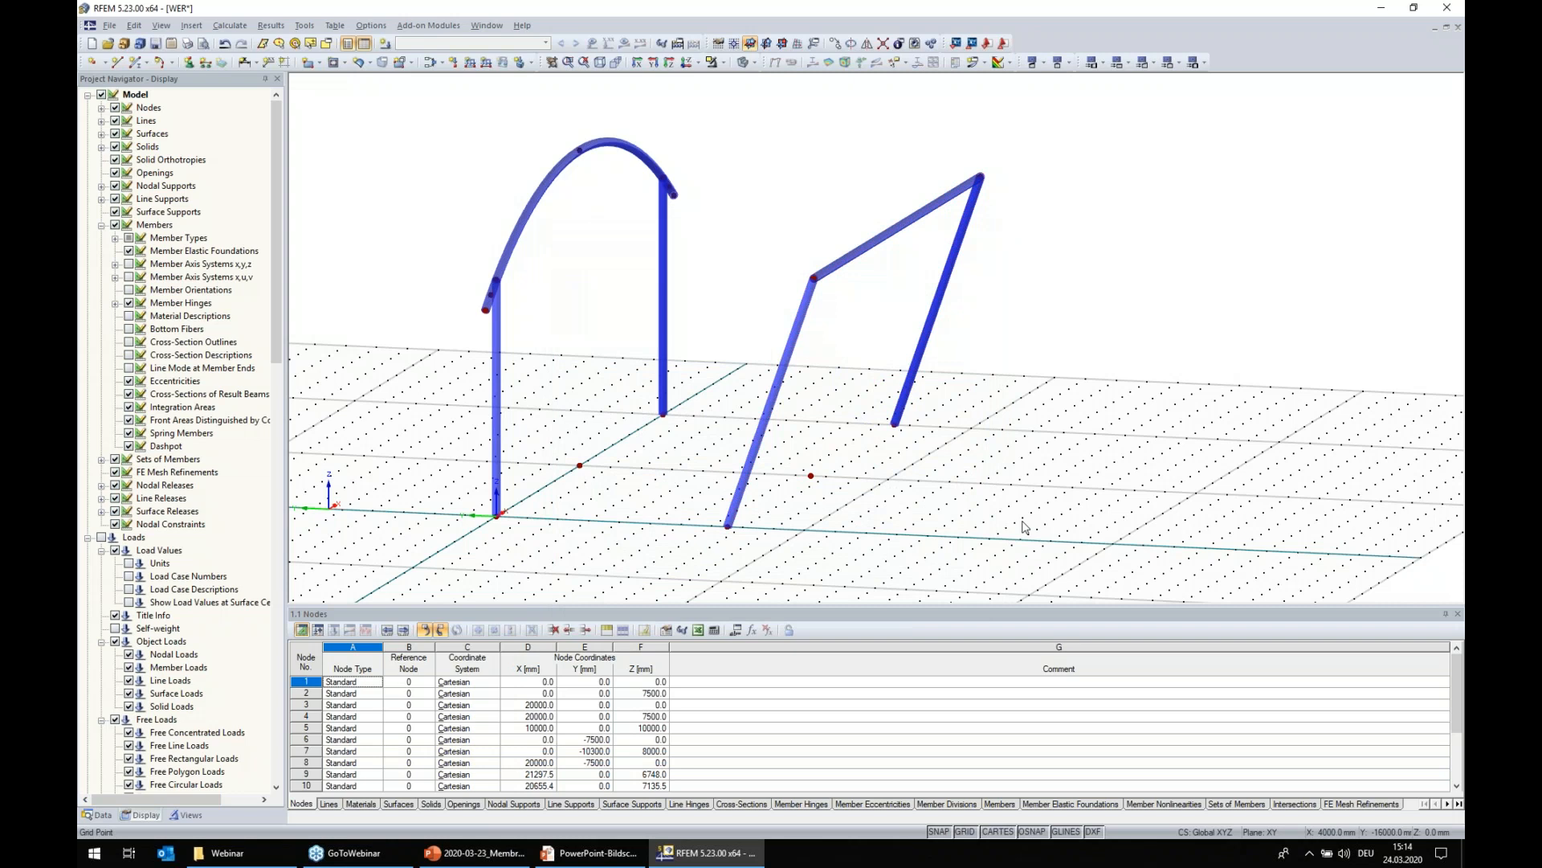
- Copy the arched frame's help node once with a displacement of 5000 mm in Y
middle_click_drag(645, 556, 884, 595)
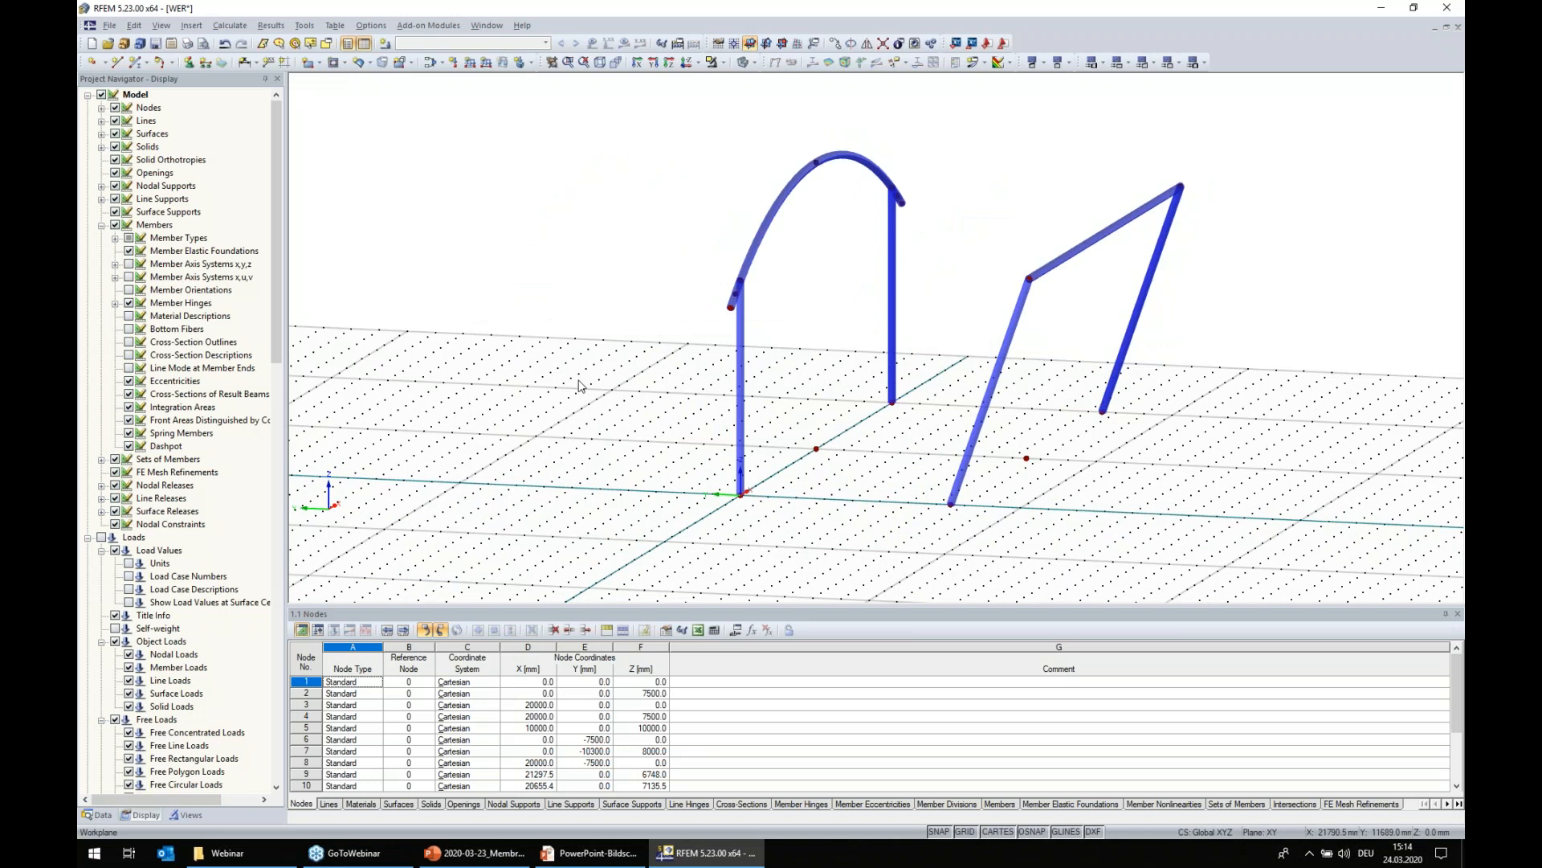
right_click(818, 453)
left_click(865, 514)
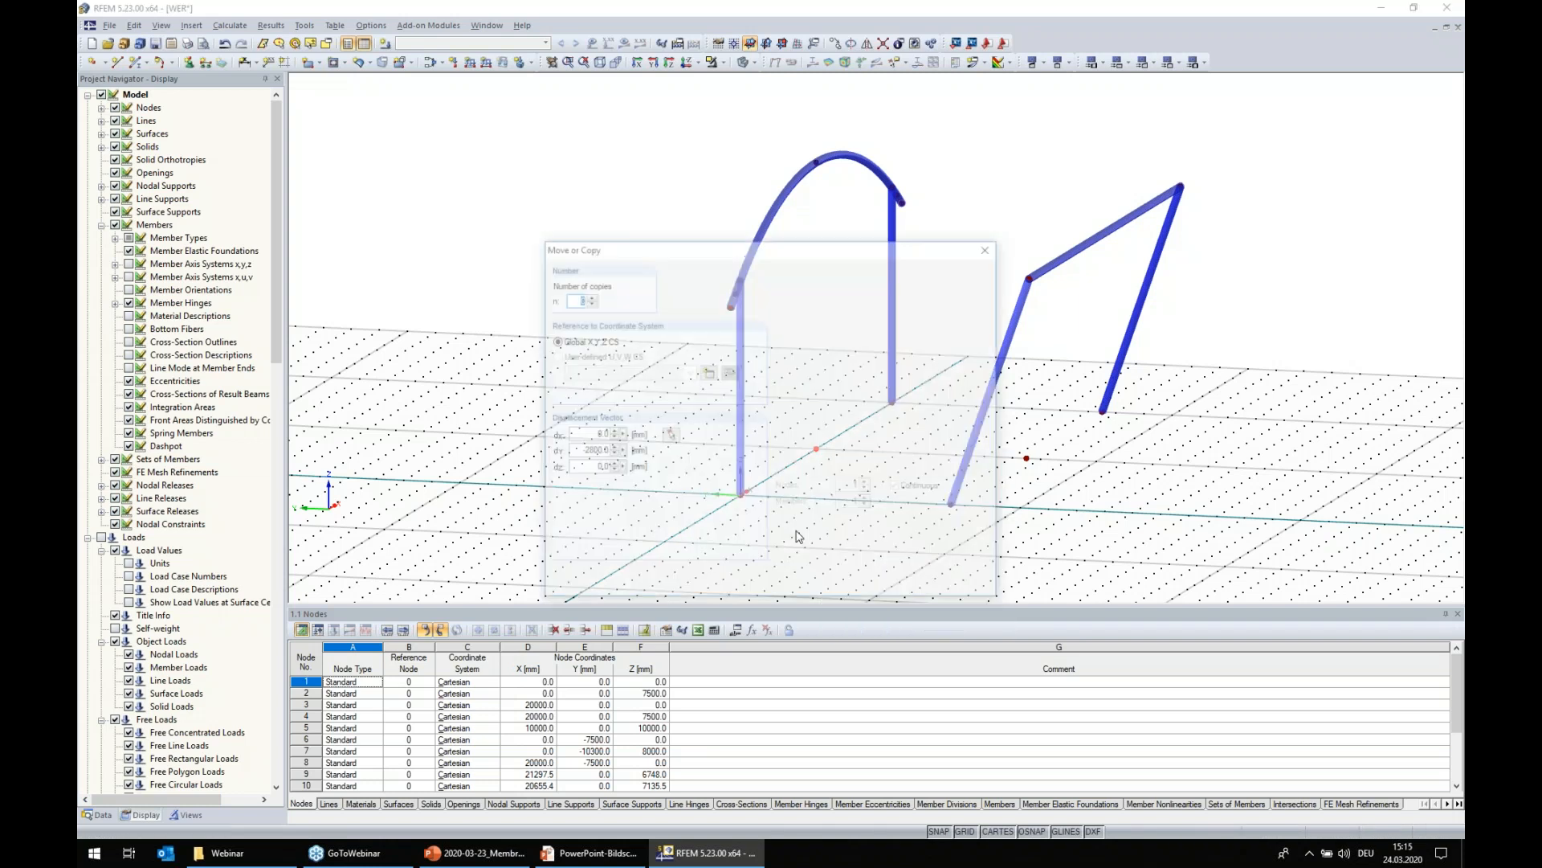
left_click_drag(574, 451, 762, 468)
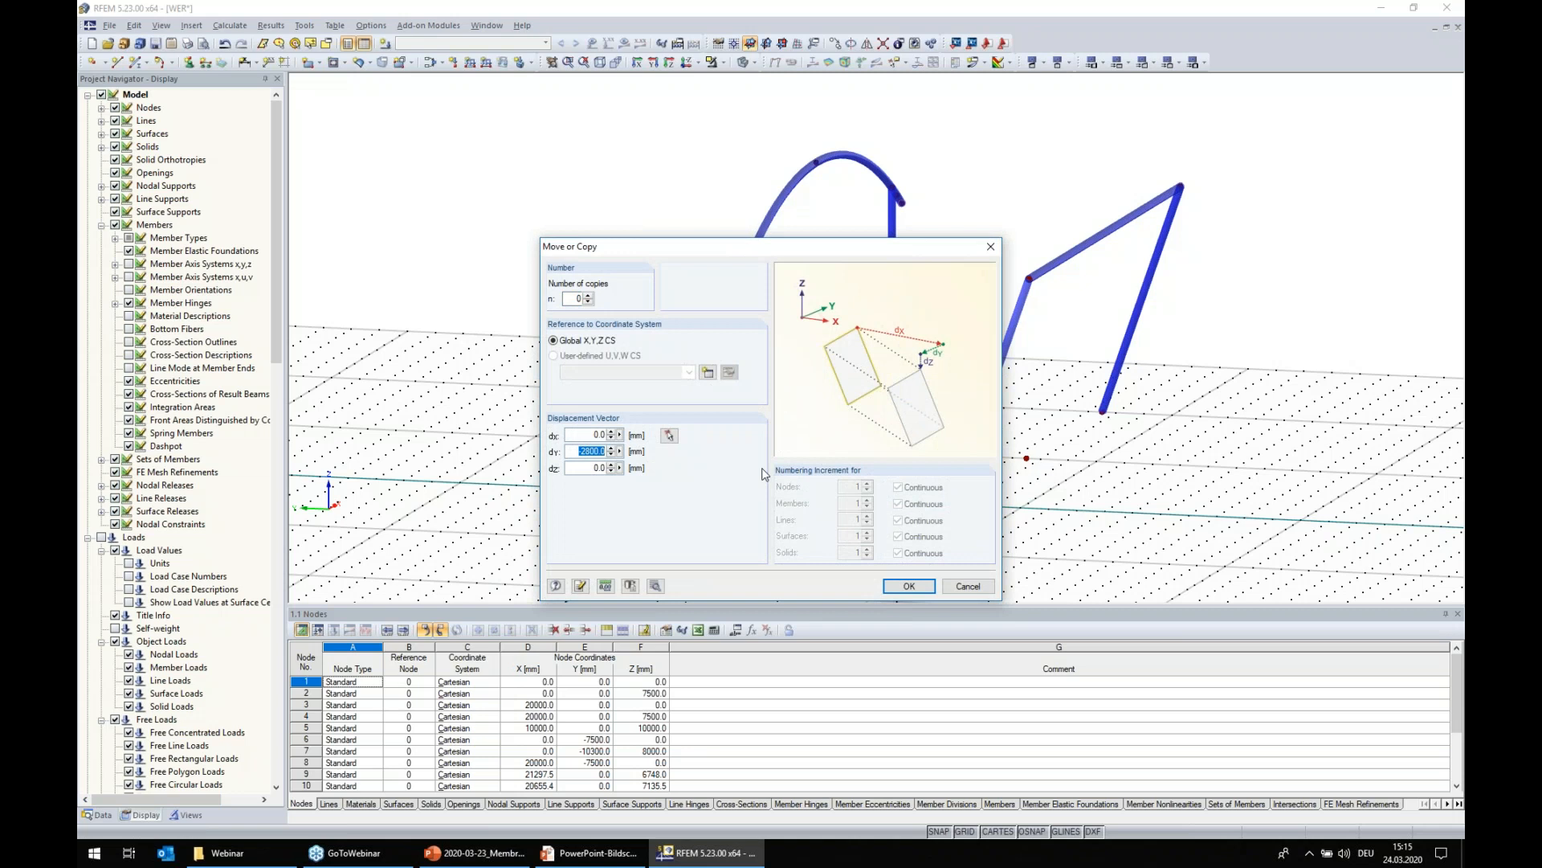
type("5000")
left_click(588, 295)
left_click(909, 586)
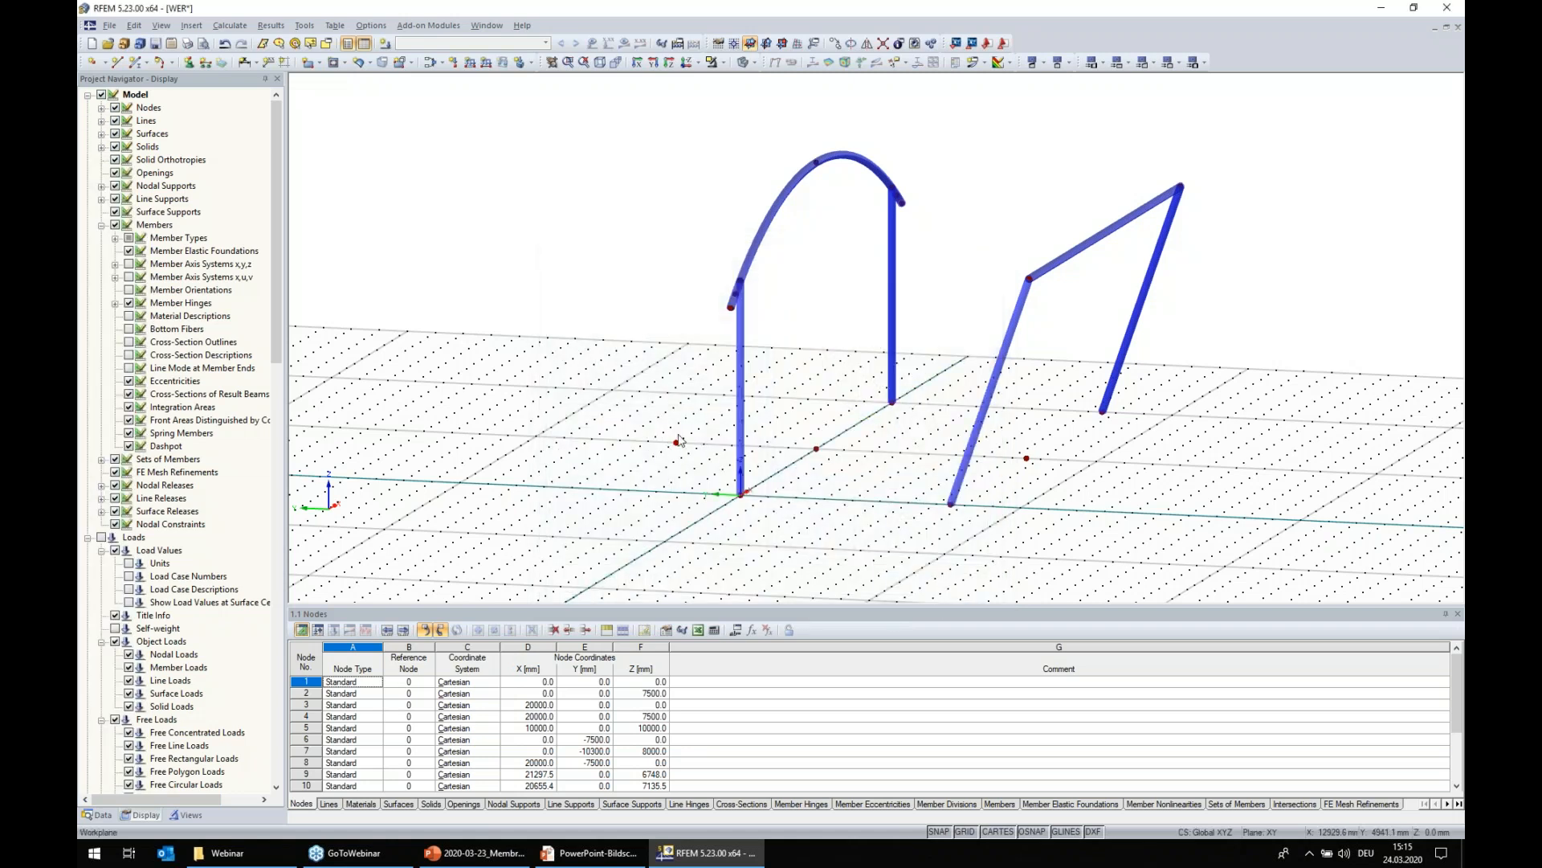
- Copy the arched frame's front column so its base sits on the newly copied ground node
left_click_drag(793, 468, 711, 409)
left_click_drag(740, 495, 676, 443, "ctrl")
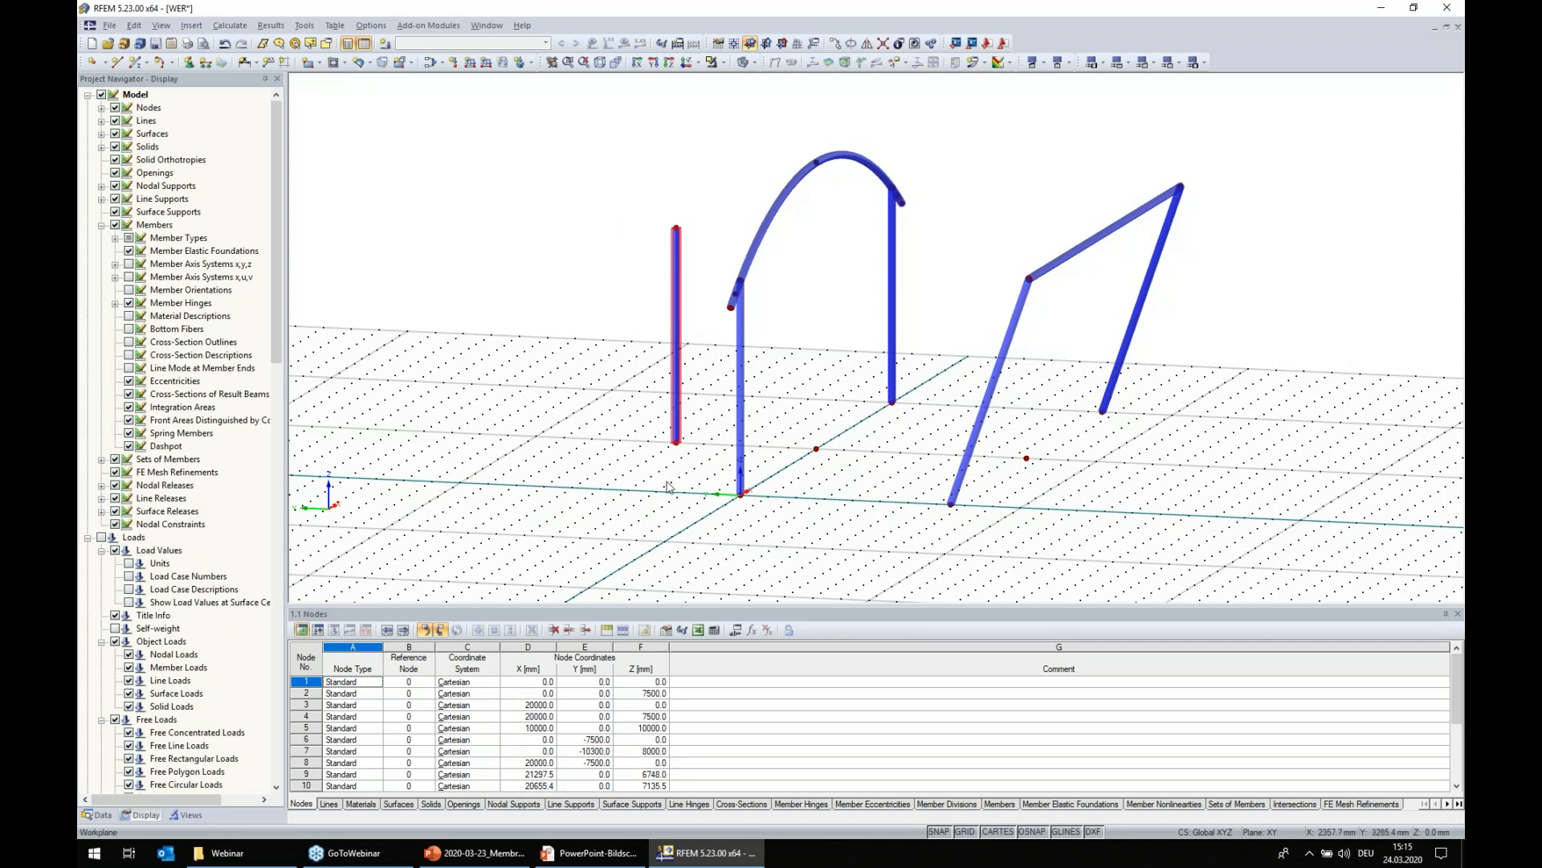
scroll(654, 485, "down", 1)
middle_click_drag(654, 486, 692, 546)
scroll(691, 546, "down", 1)
left_click(728, 296)
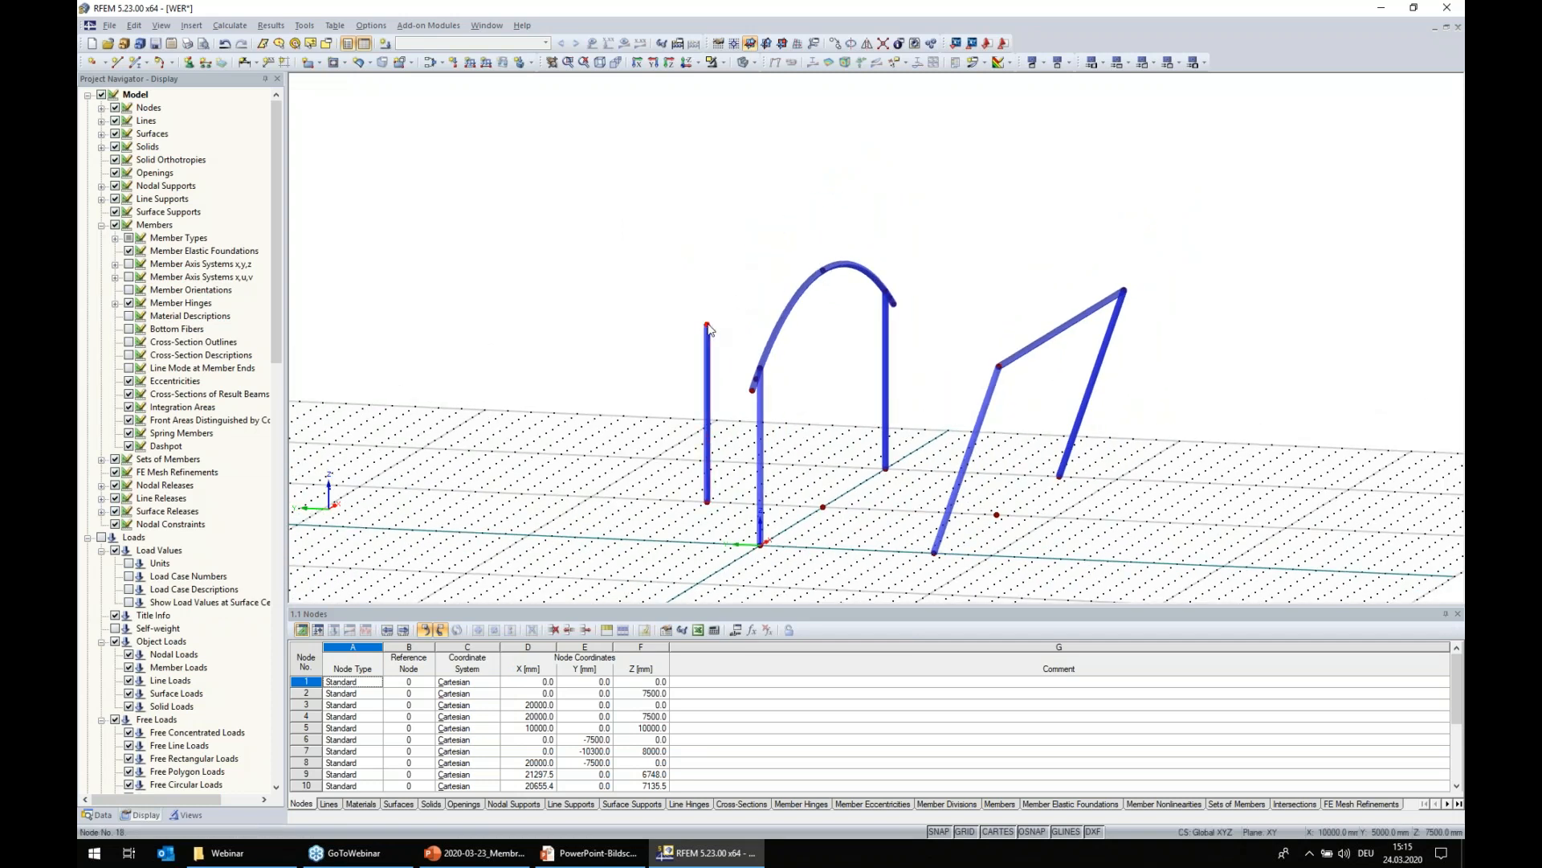
- Set the Z coordinate of the single copied column's top node to 7000 mm
double_click(708, 326)
double_click(643, 456)
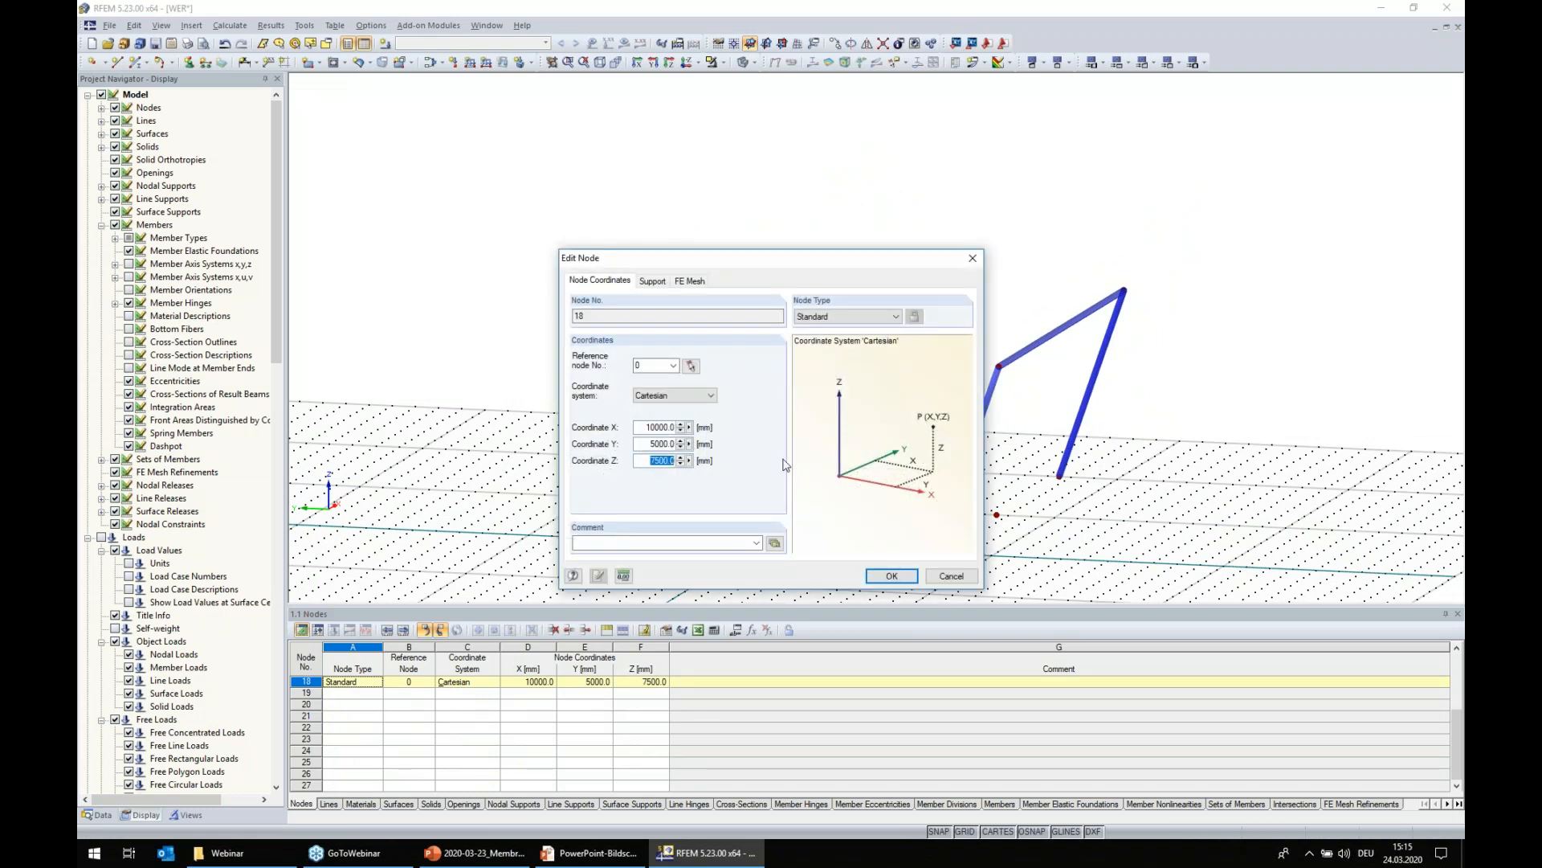
type("7000")
left_click(879, 576)
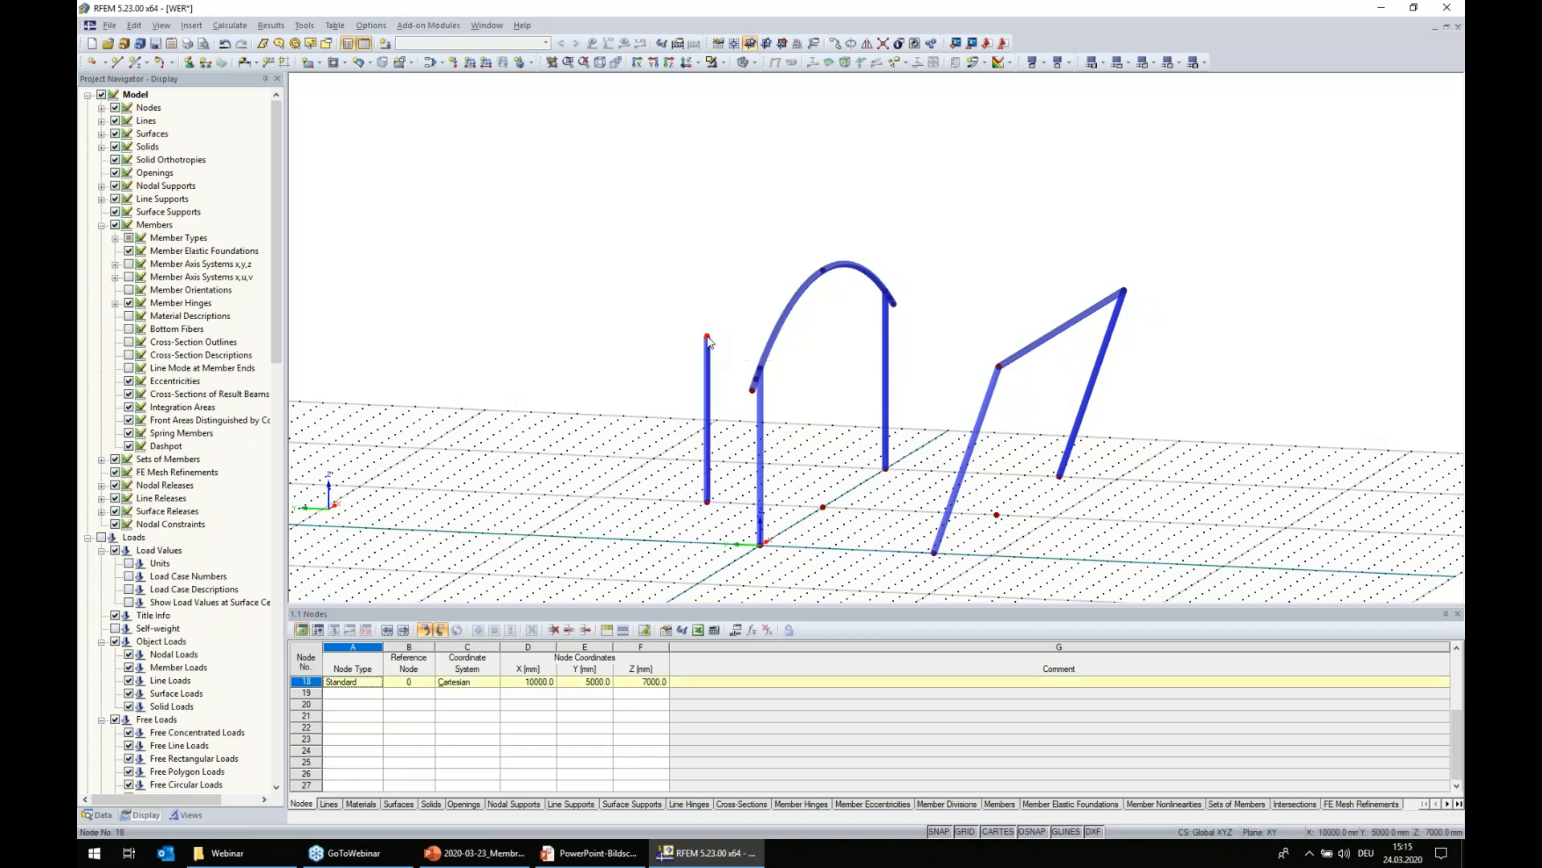
- Move the single column's top node by 2000 mm in Y, with zero copies, to incline the column
right_click(708, 340)
left_click(739, 399)
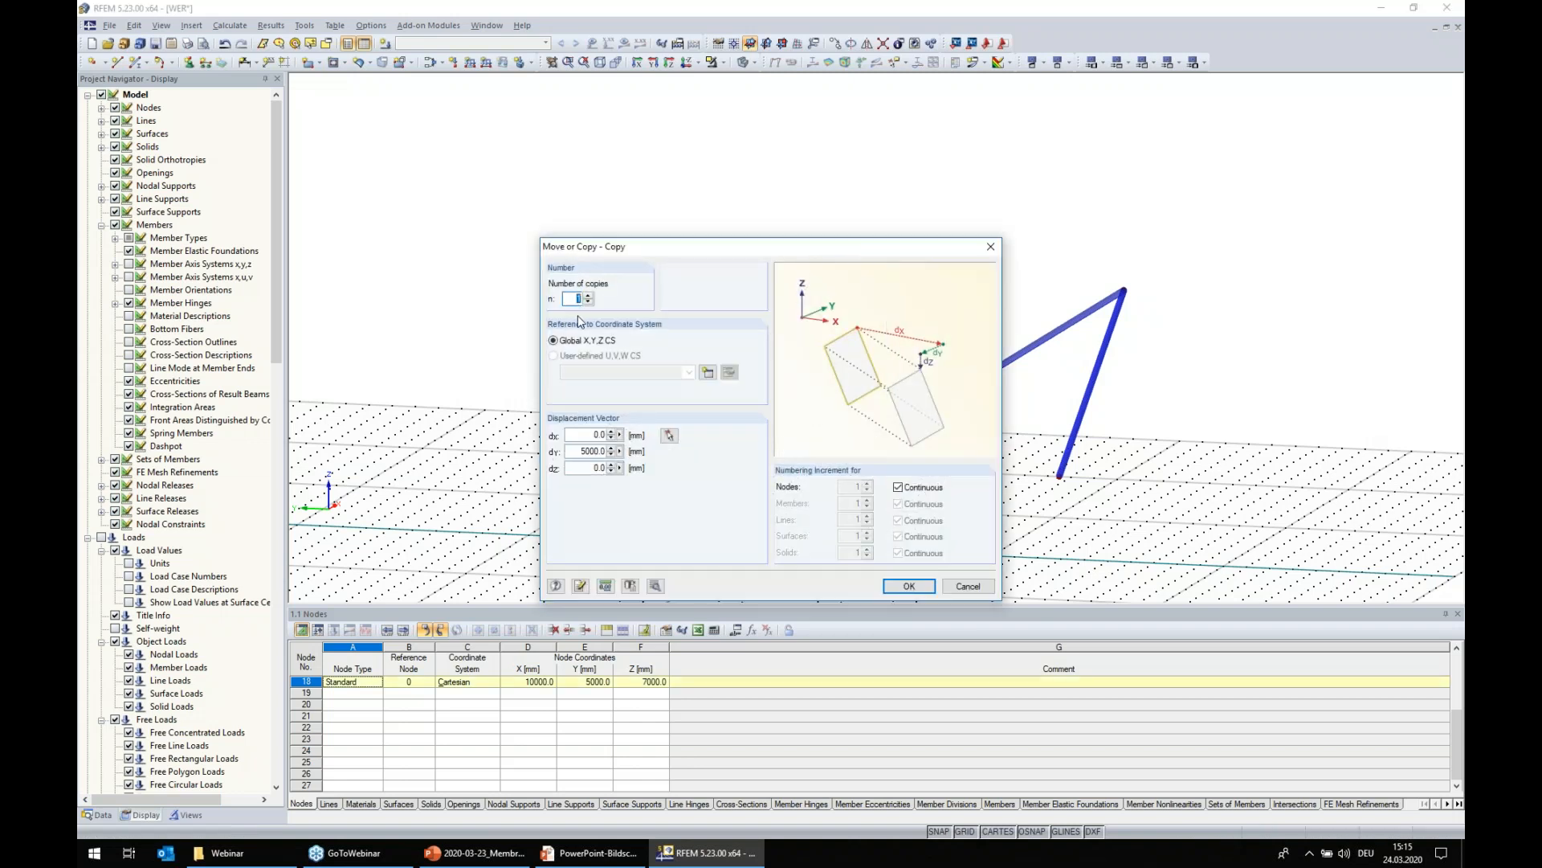
left_click_drag(571, 248, 820, 261)
left_click(836, 316)
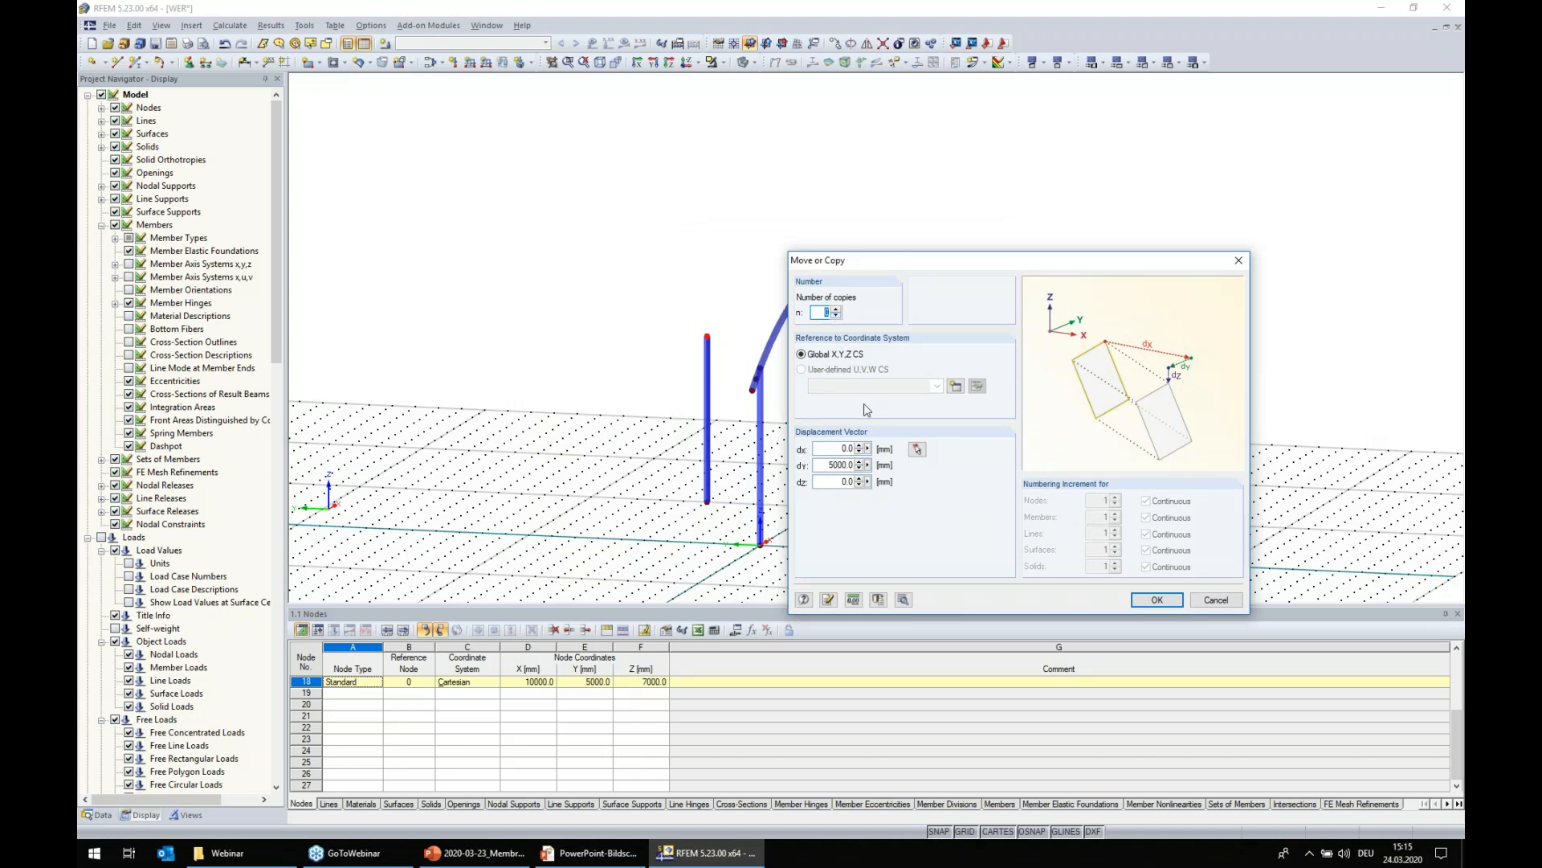
left_click(822, 465)
type("2")
left_click(1157, 600)
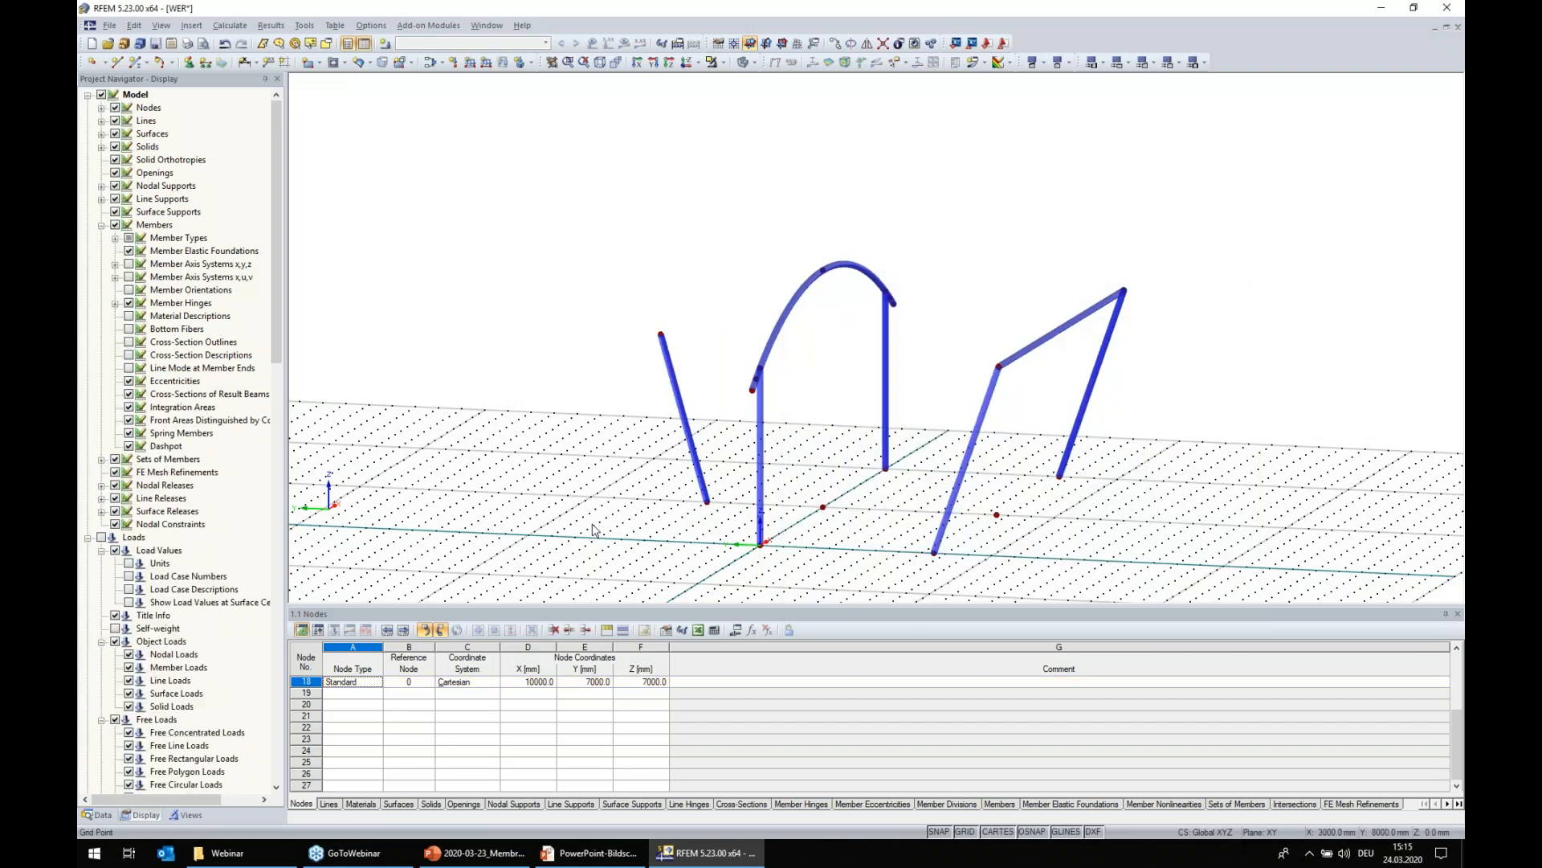
- Change the member type of the single inclined column from Beam to Truss
middle_click_drag(649, 500, 839, 484, "ctrl")
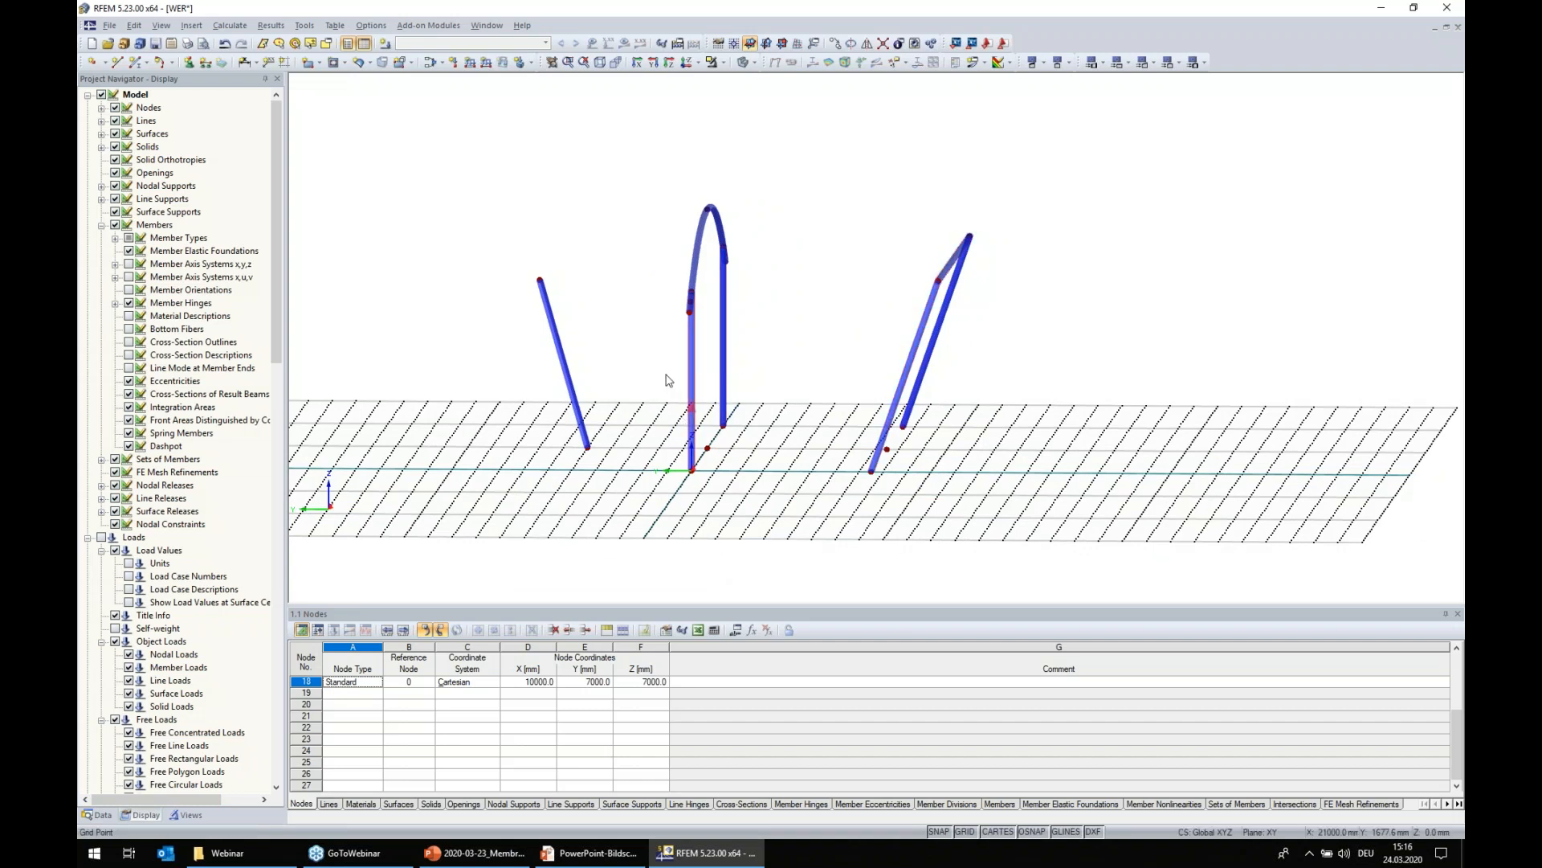
double_click(562, 359)
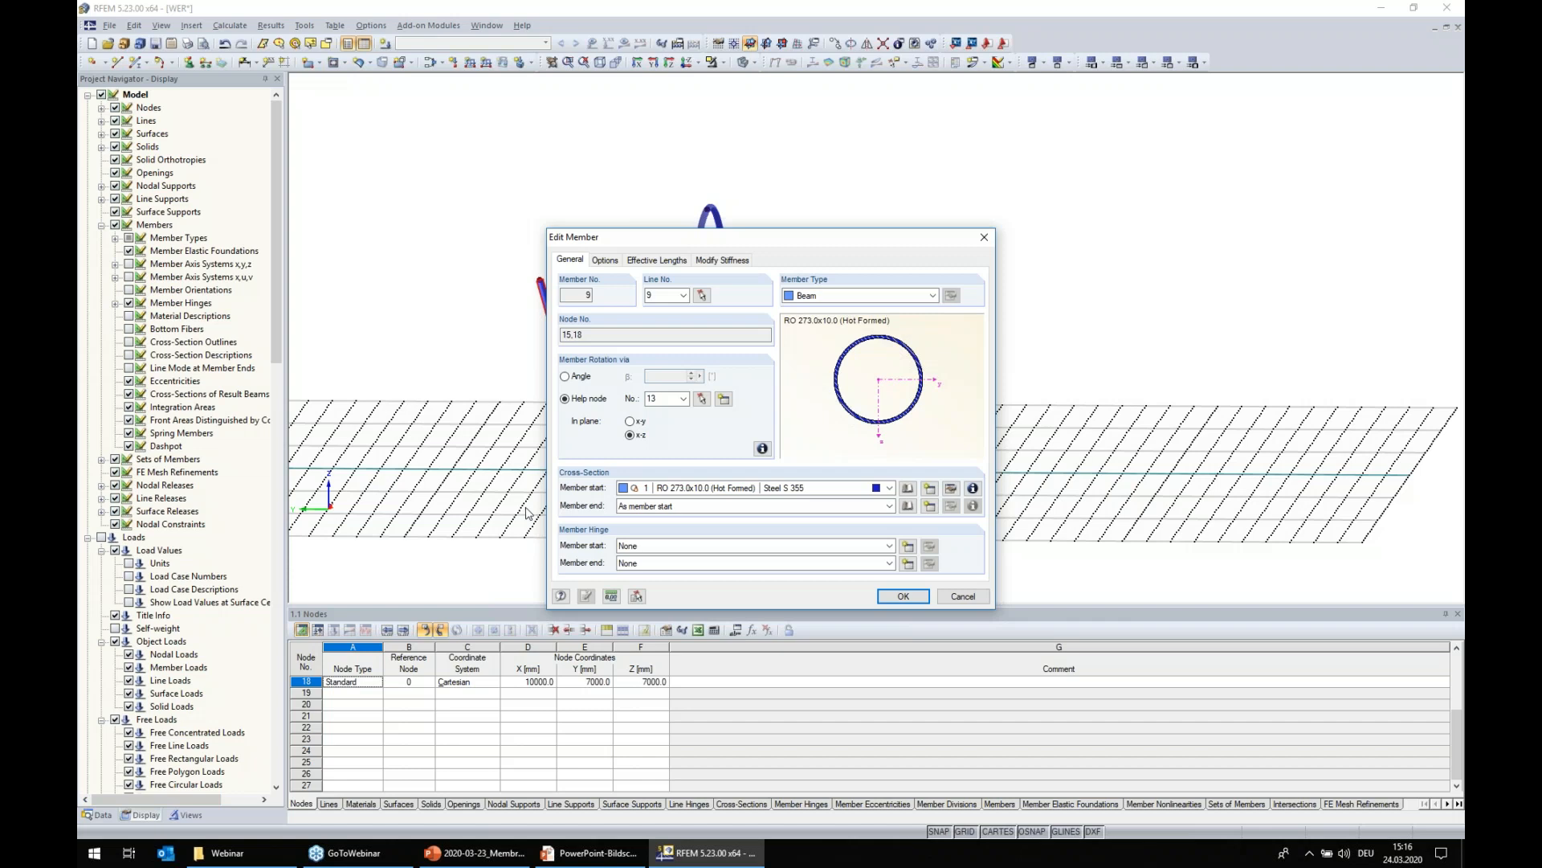
left_click(831, 296)
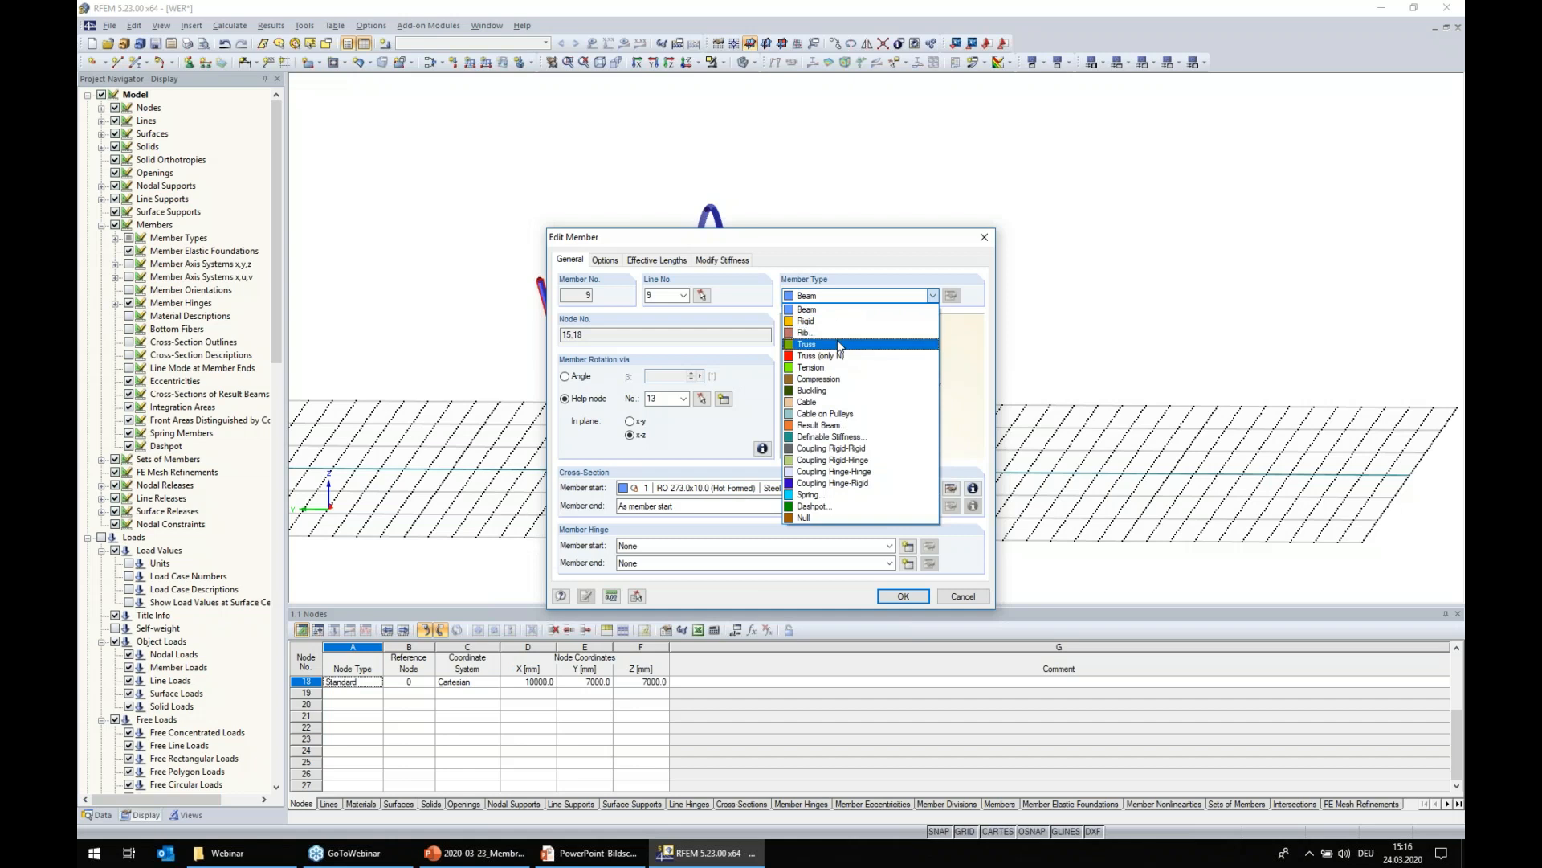
left_click(809, 344)
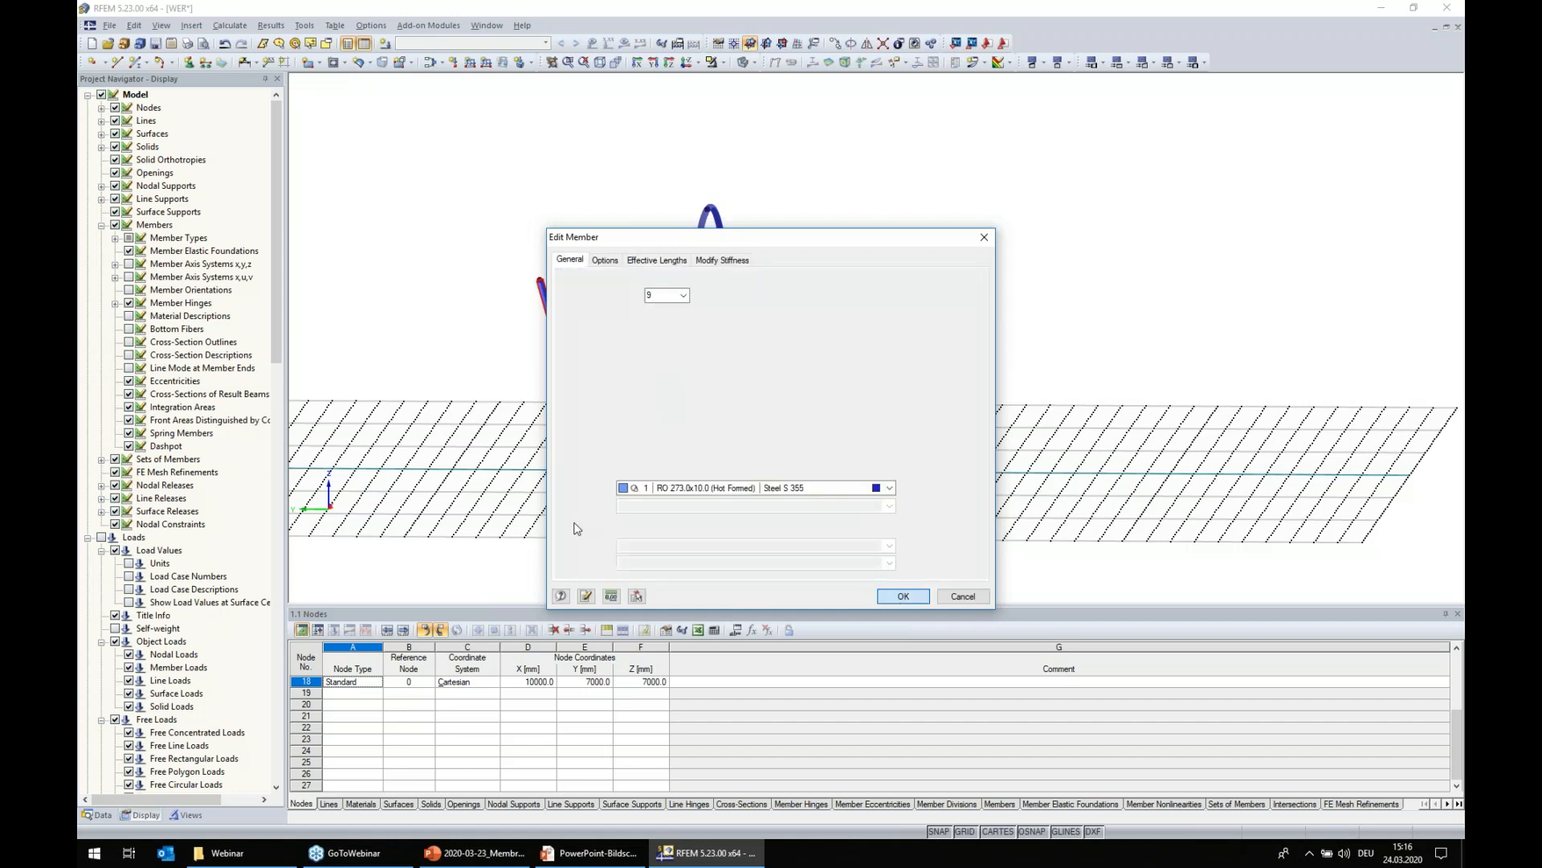
left_click(829, 554)
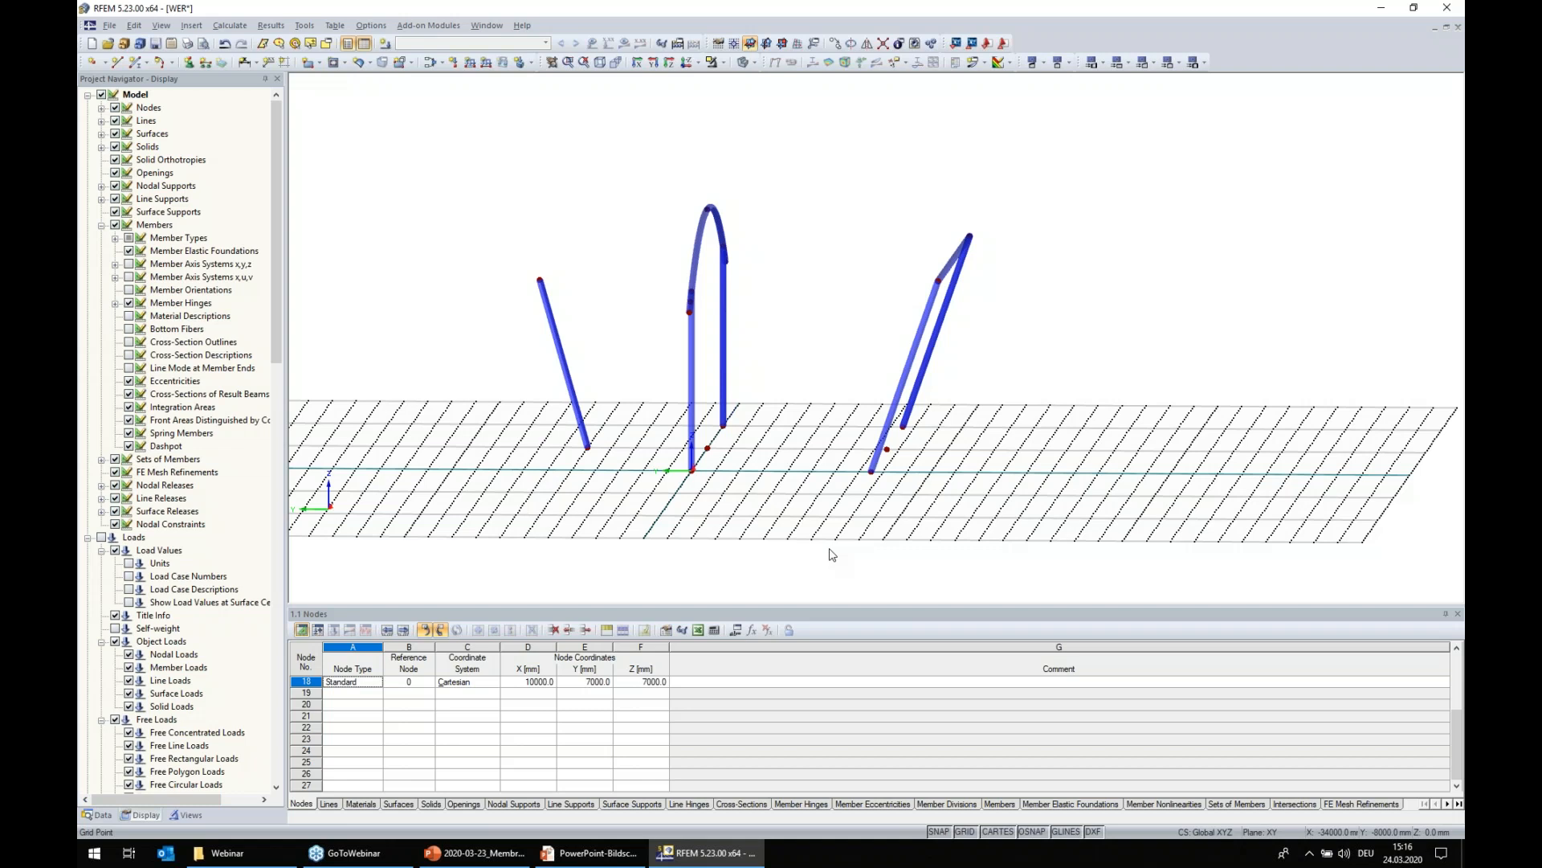
- Copy the single inclined column's top node once by 3000 mm in Y and -7000 mm in Z as an anchor point
middle_click_drag(765, 539, 726, 541, "ctrl")
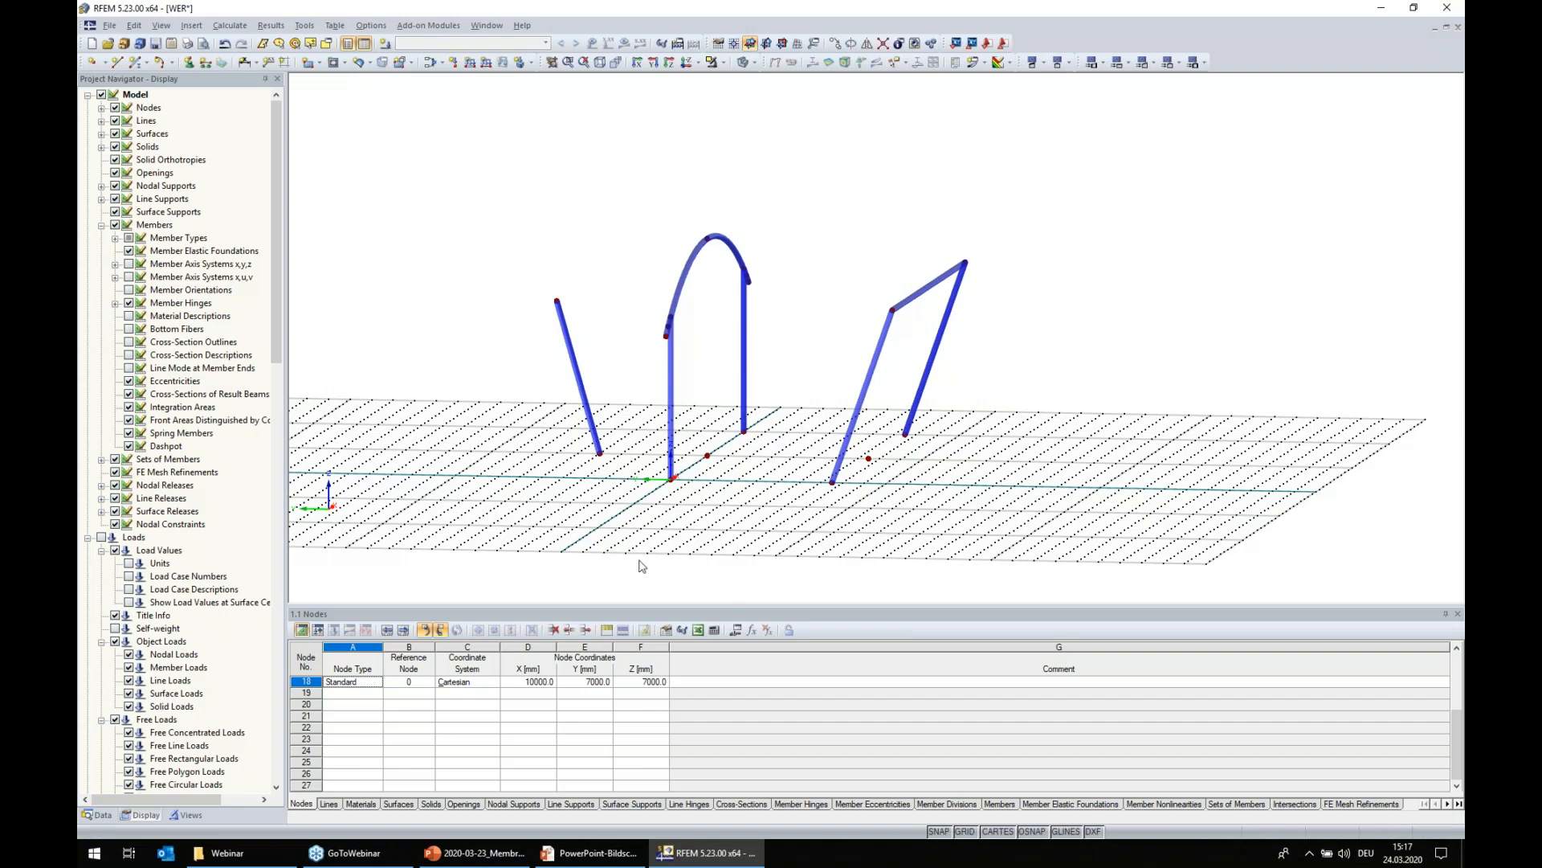
mouse_move(447, 514)
middle_mouse_down("ctrl")
mouse_move(546, 512)
mouse_move(439, 524)
middle_mouse_up("ctrl")
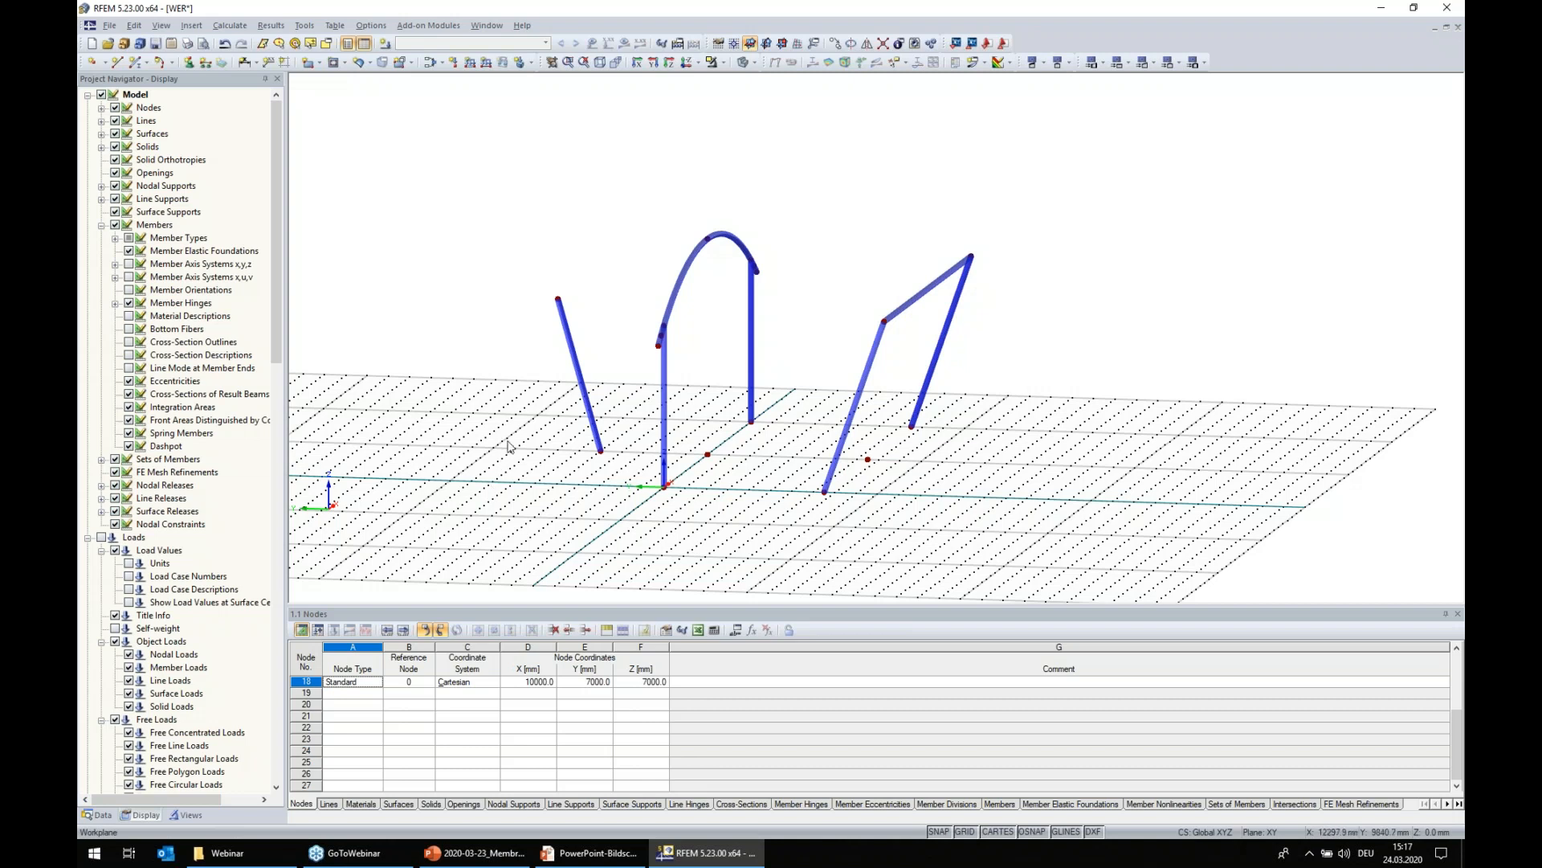
right_click(559, 300)
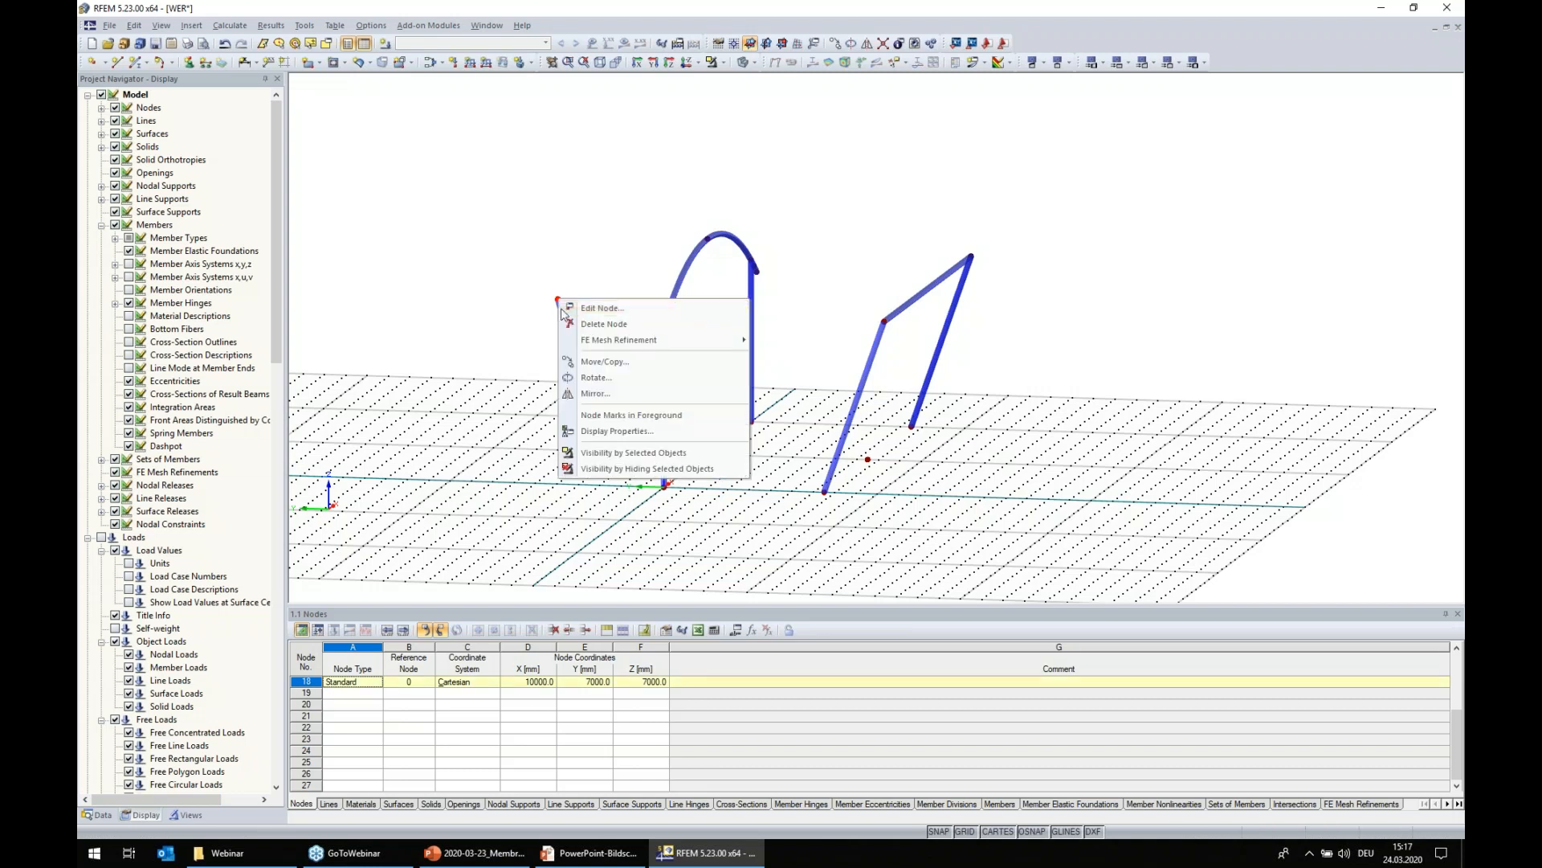
left_click(638, 361)
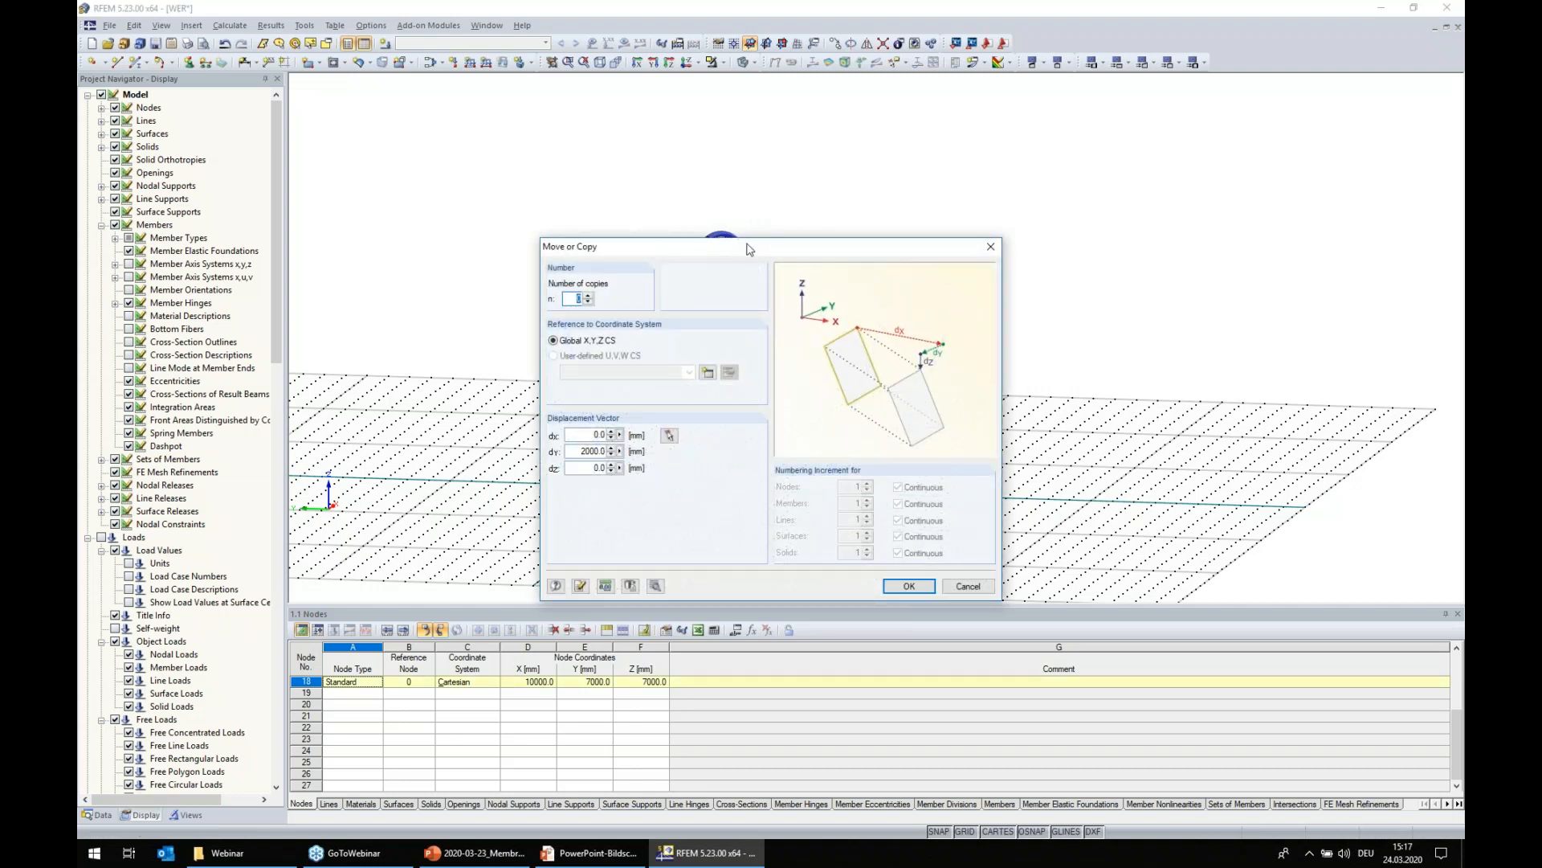
left_click_drag(751, 248, 1065, 297)
type("1")
left_click_drag(878, 504, 908, 504)
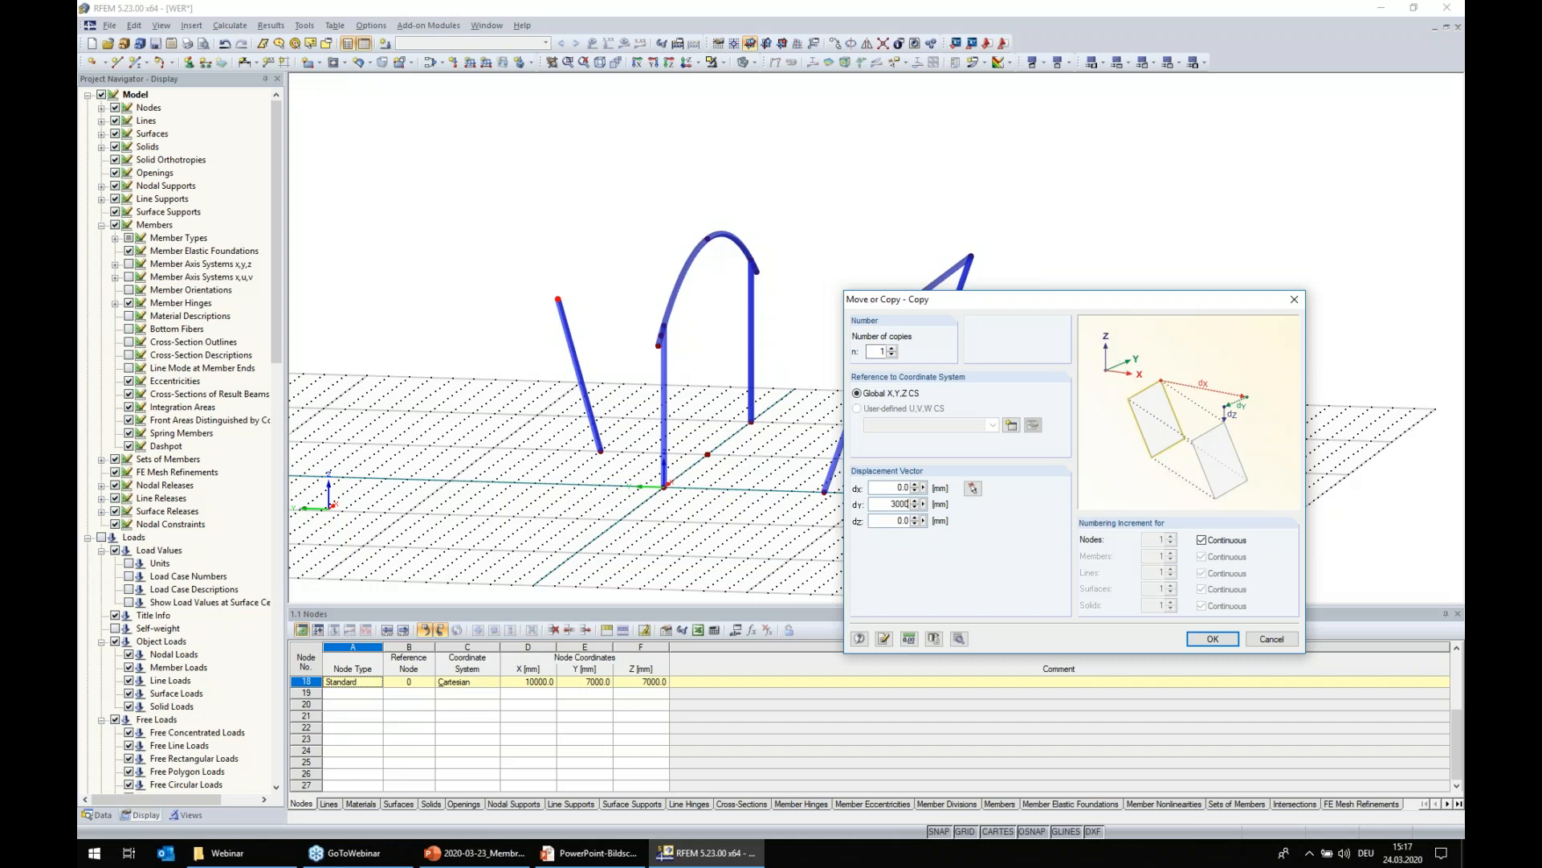
left_click(892, 521)
key("BackSpace")
type("-7000")
left_click(1212, 639)
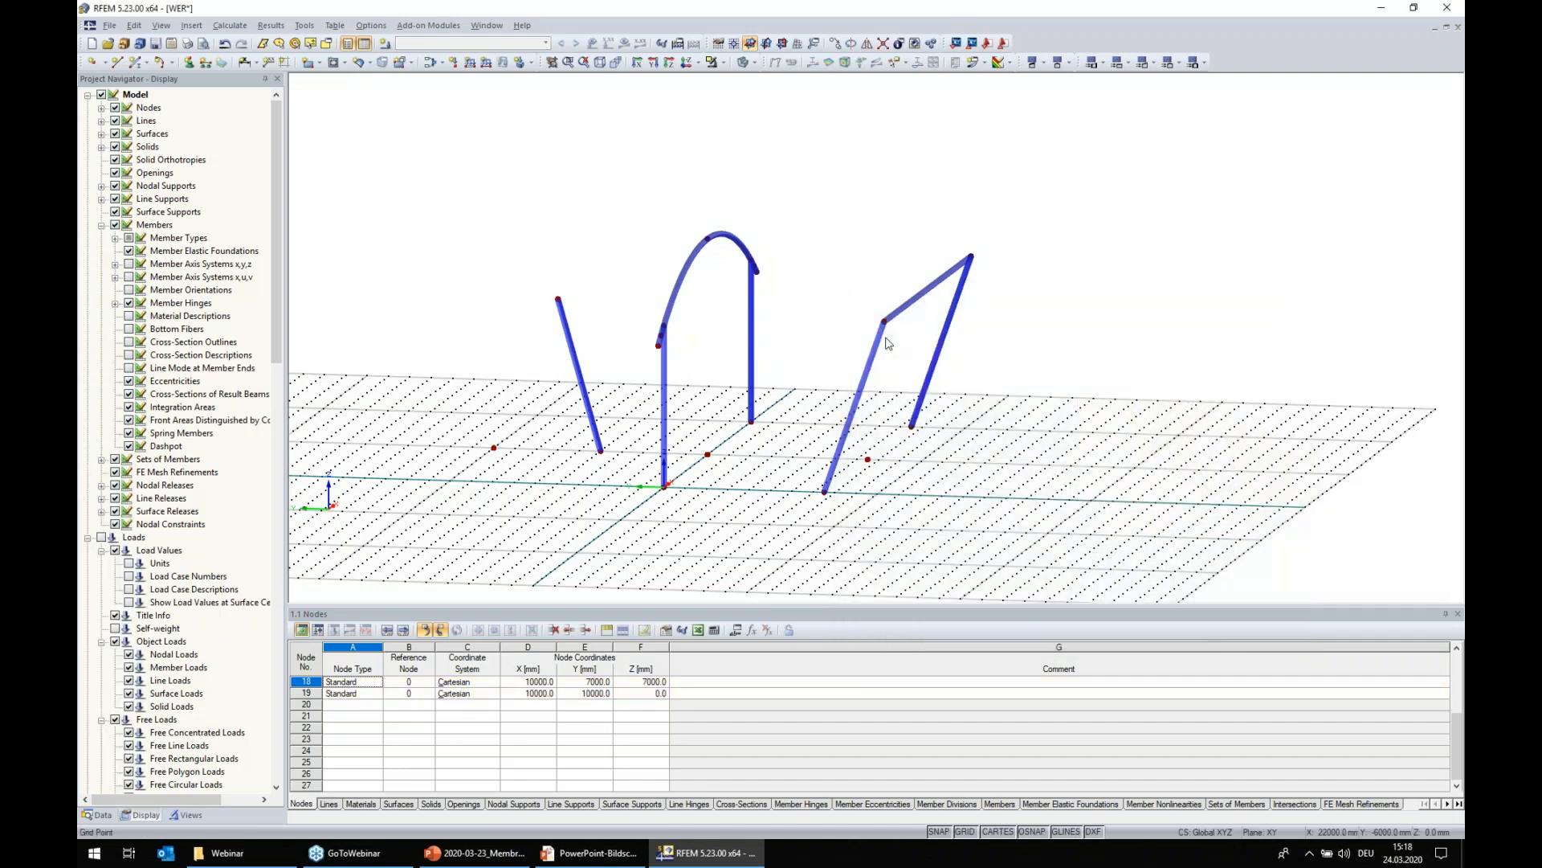
- Copy the front top node of the two-column inclined frame down to ground level, outward from the frame, as an anchor point
middle_click_drag(1022, 433, 736, 522, "ctrl")
scroll(803, 464, "up", 1)
middle_click_drag(804, 465, 974, 286)
right_click(823, 238)
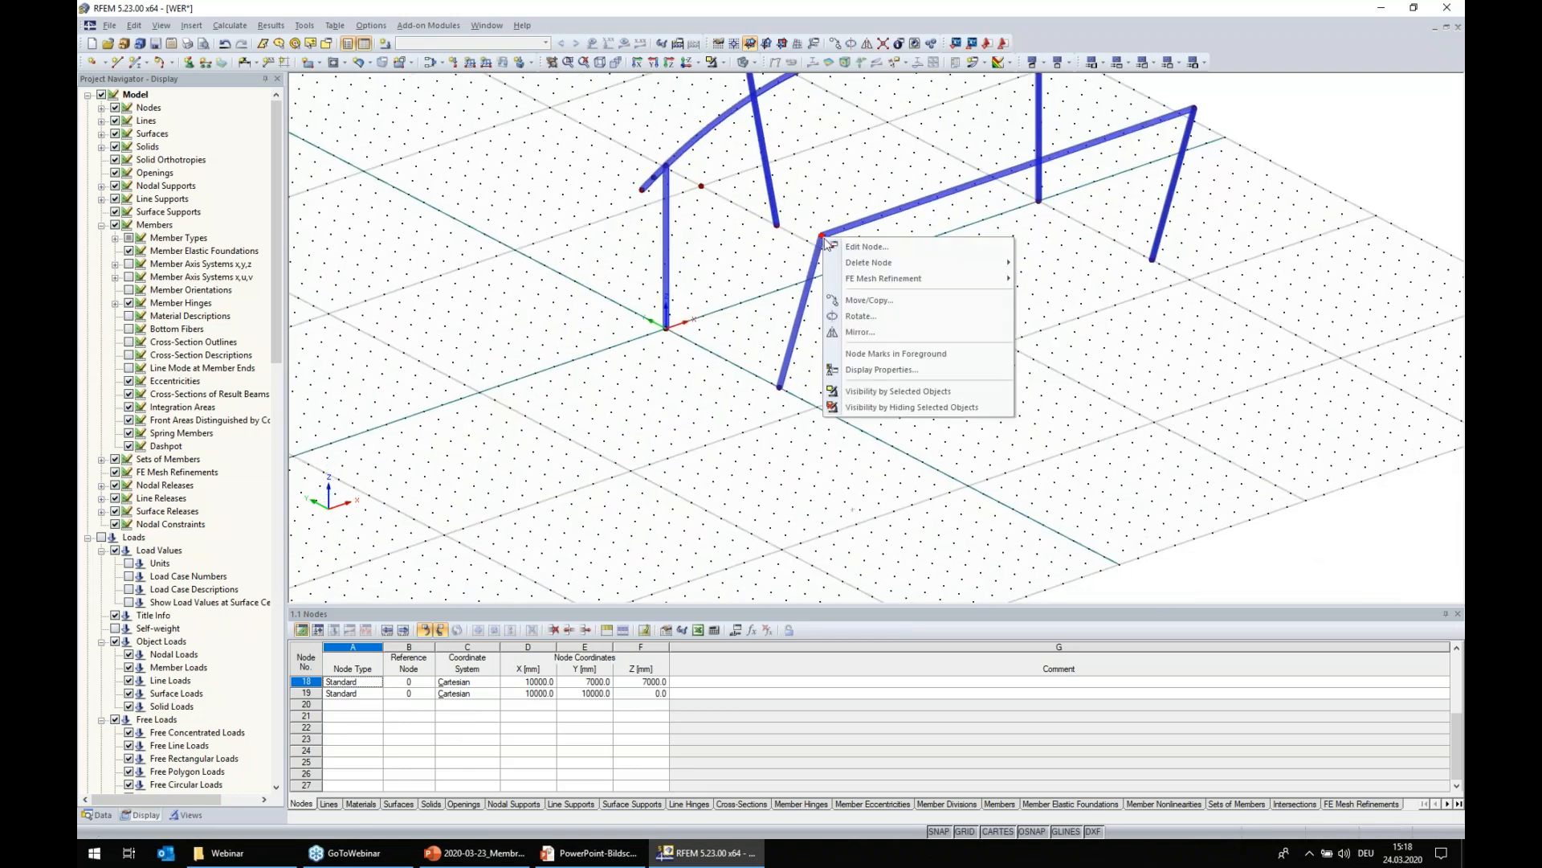
left_click(867, 299)
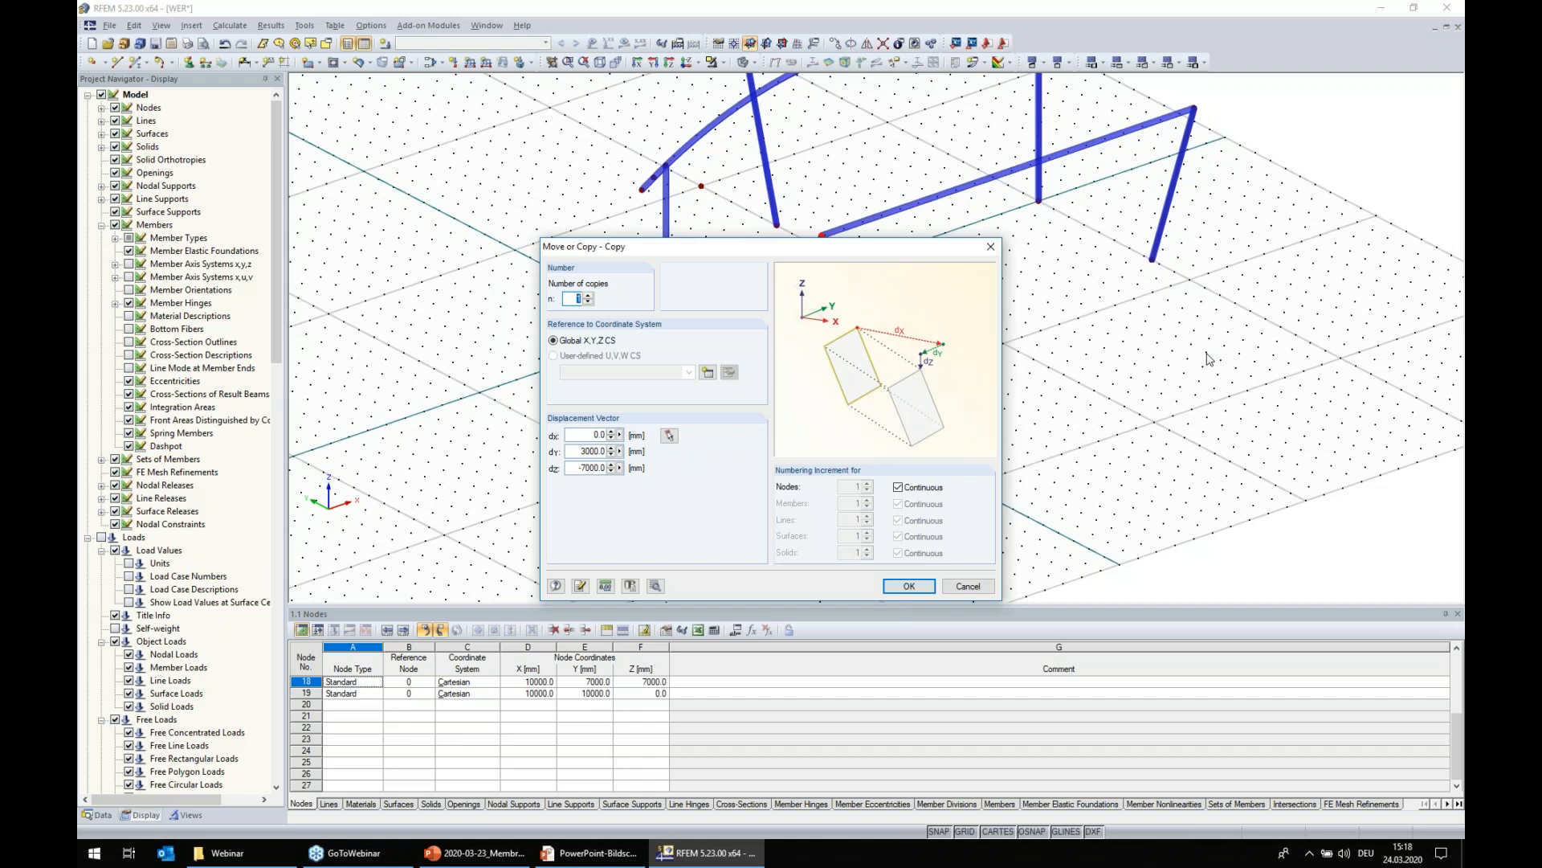
double_click(572, 451)
left_click(580, 469)
type("-")
key("BackSpace")
left_click(573, 466)
left_click(909, 585)
- Set up a new single member of type Cable with cross-section Cable PE 20 in the material Cable PE (Pfeifer)
middle_click_drag(853, 507, 608, 304, "ctrl")
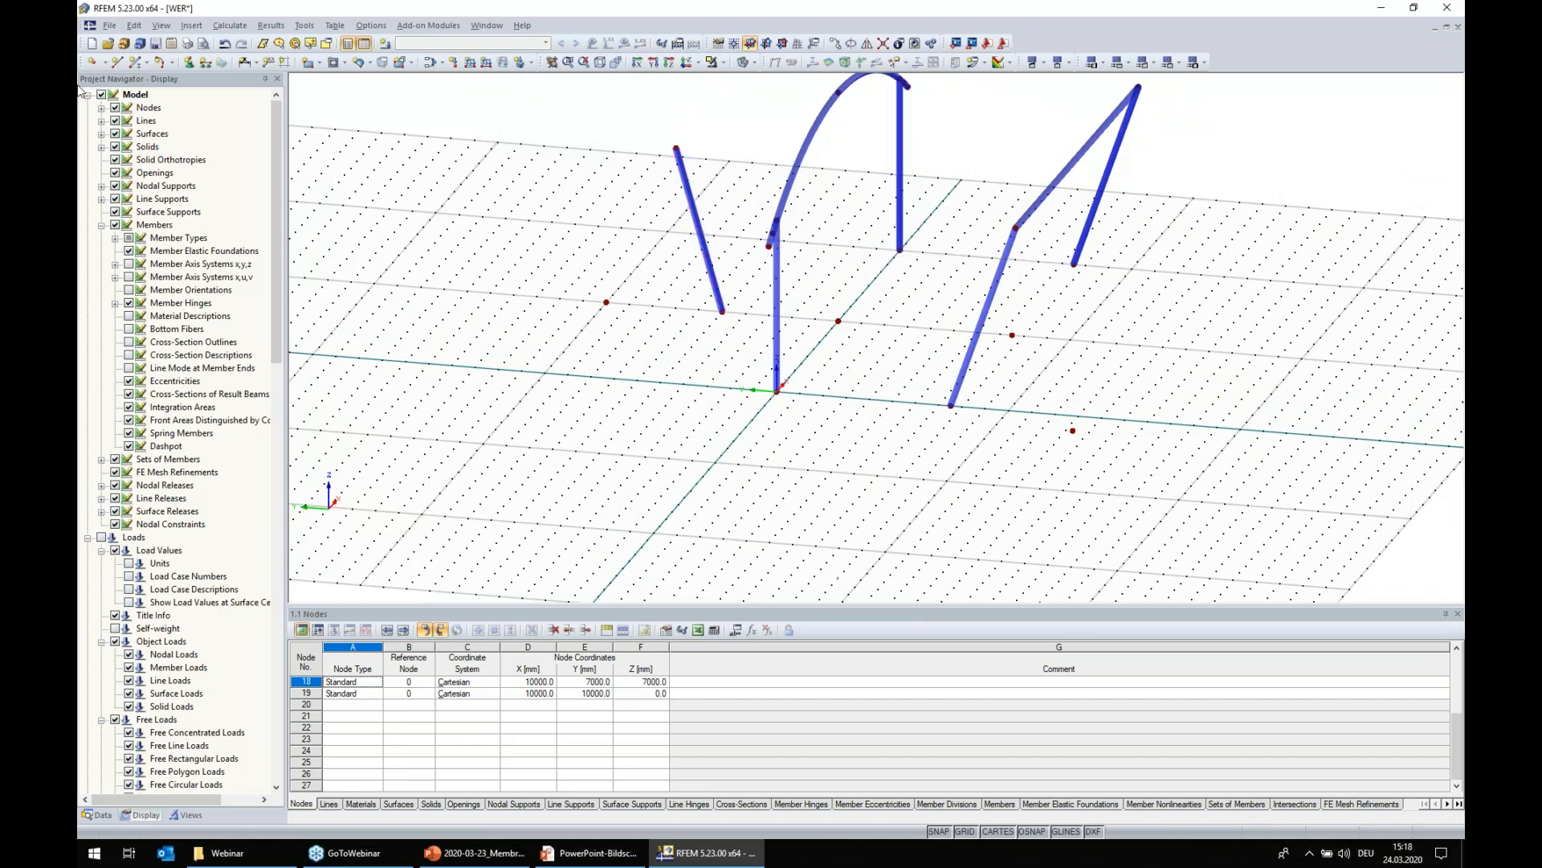
left_click(137, 61)
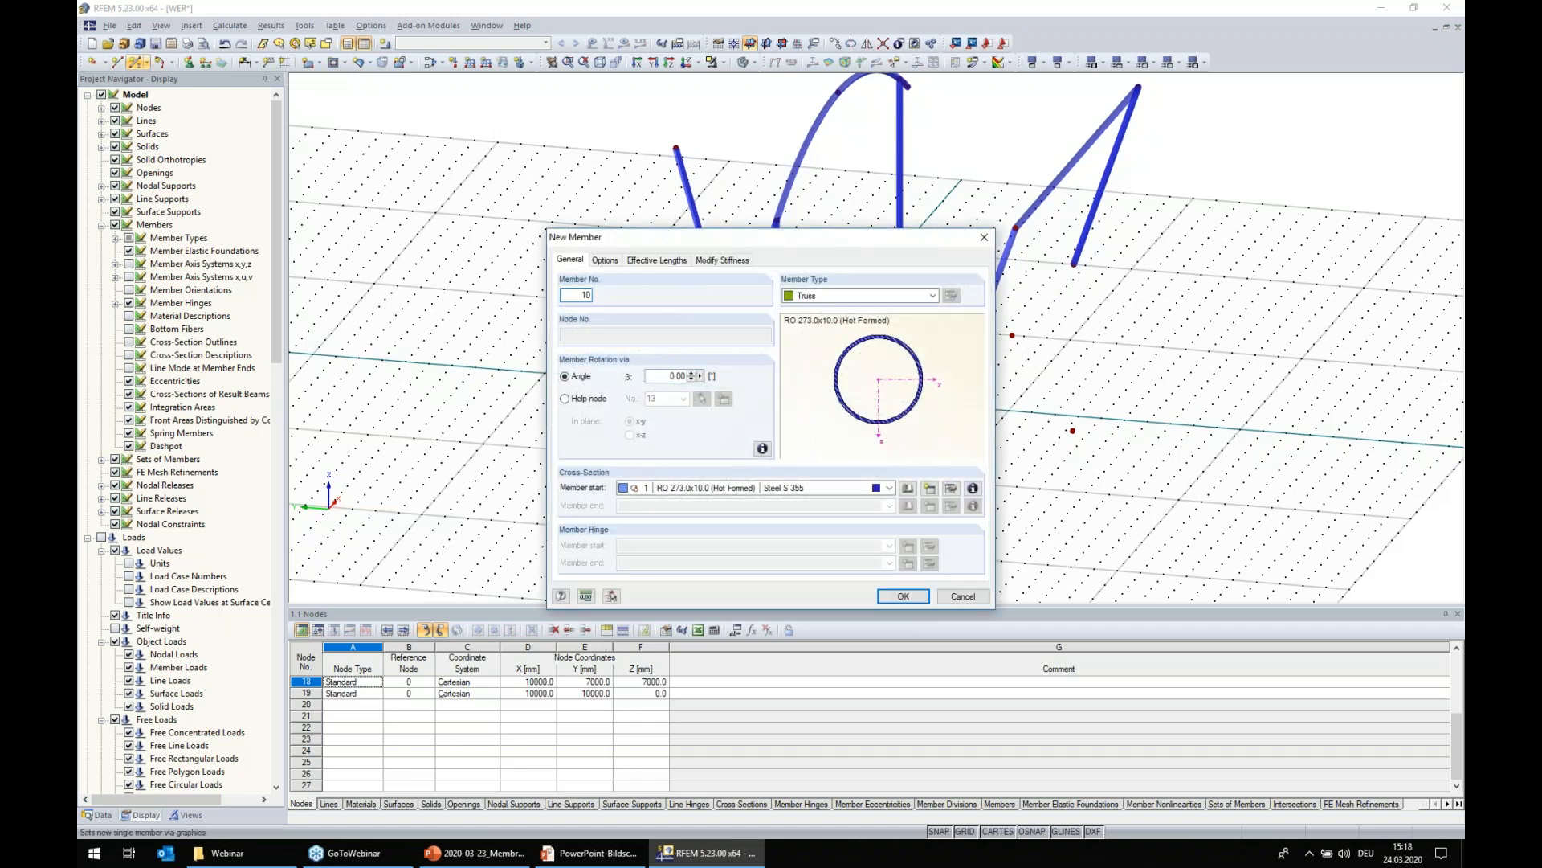
left_click(856, 297)
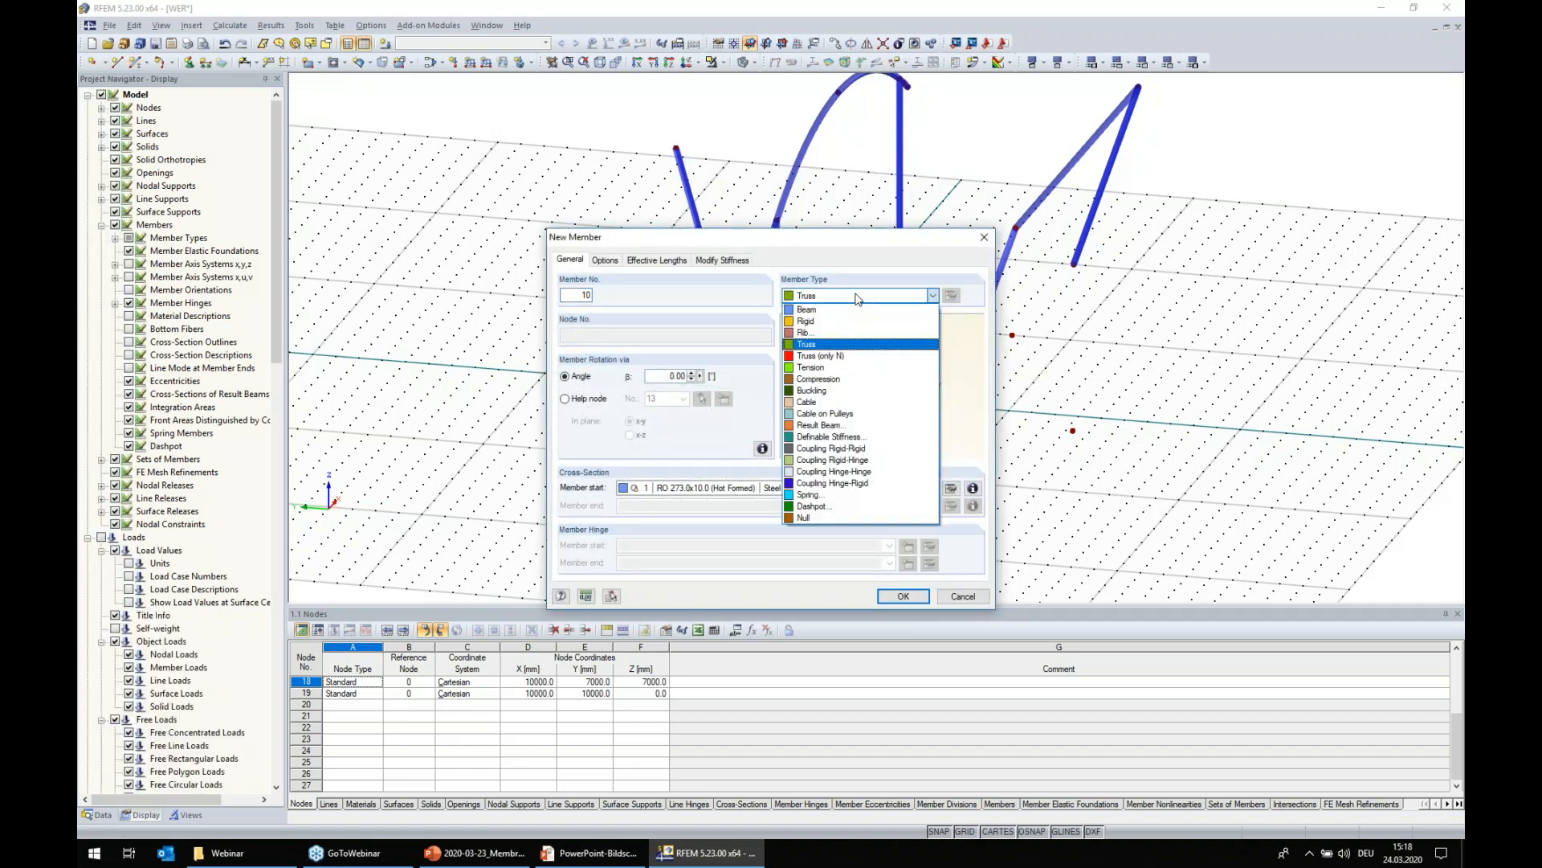
left_click(855, 404)
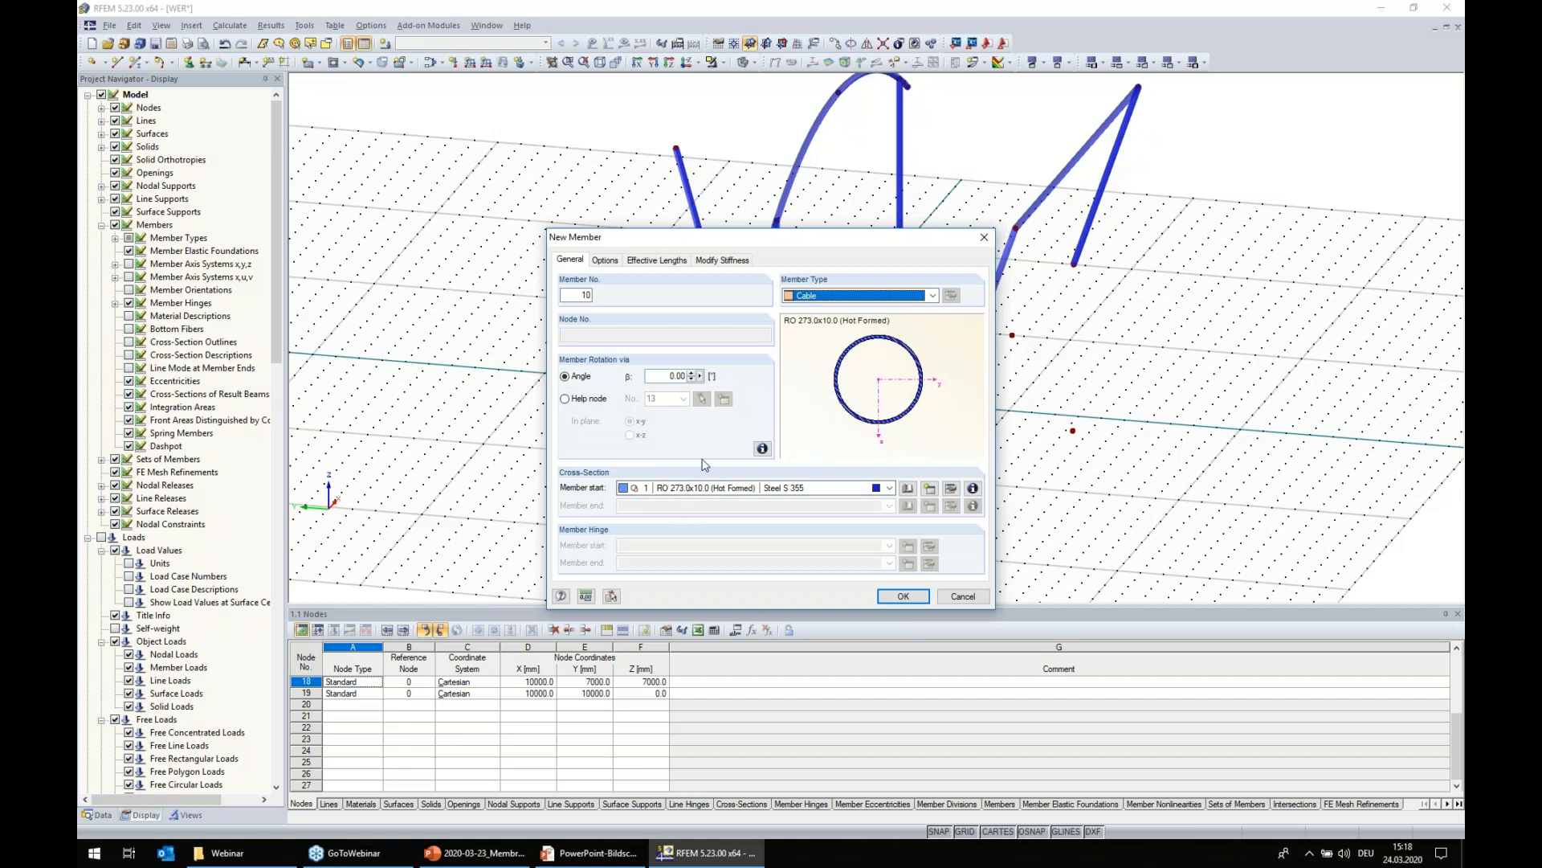
left_click(908, 488)
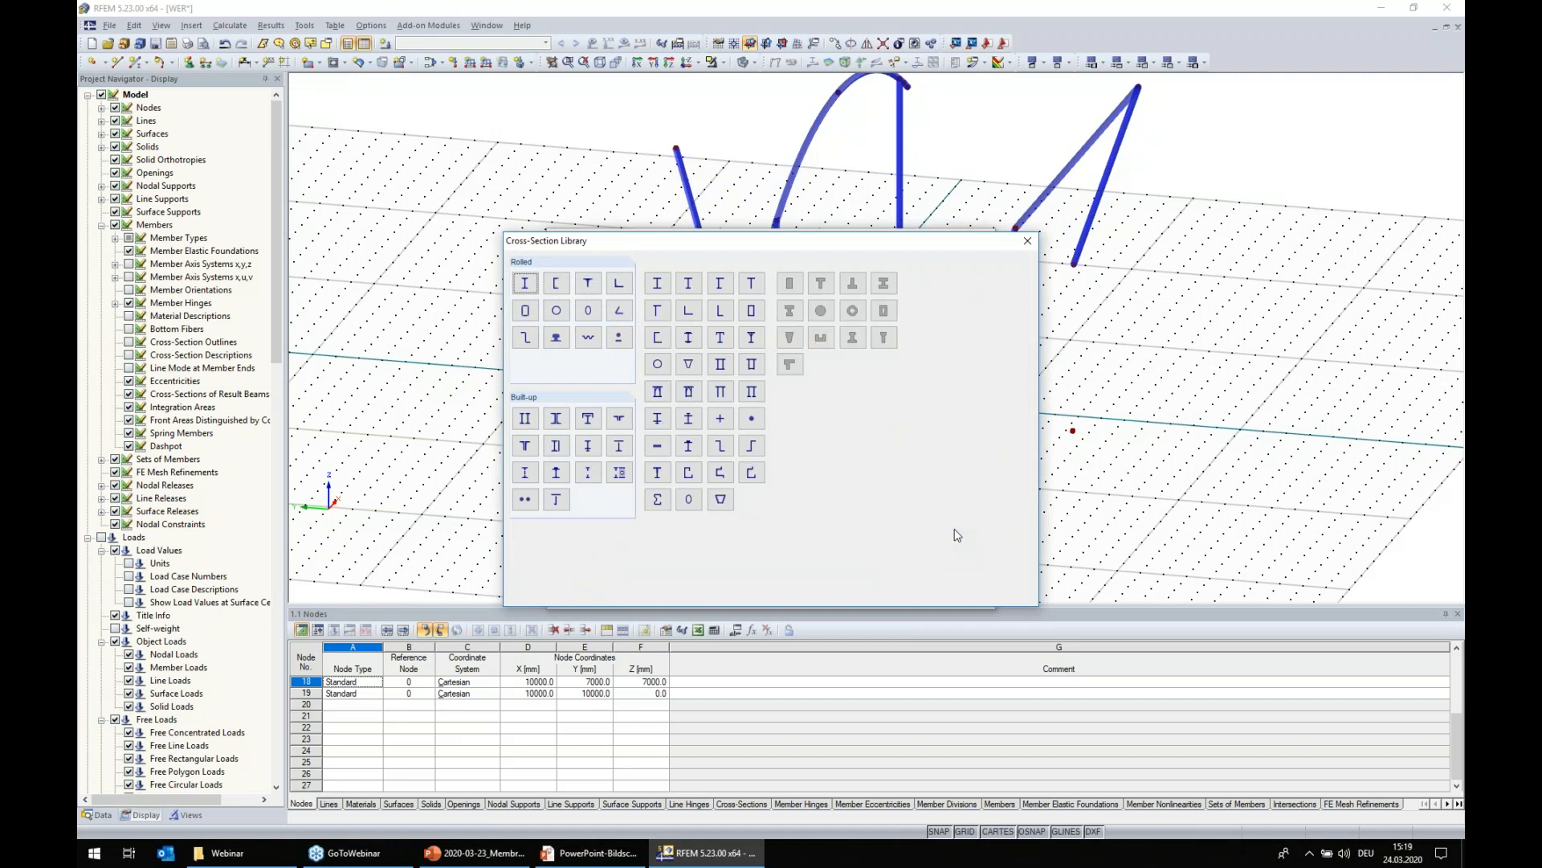
left_click(619, 338)
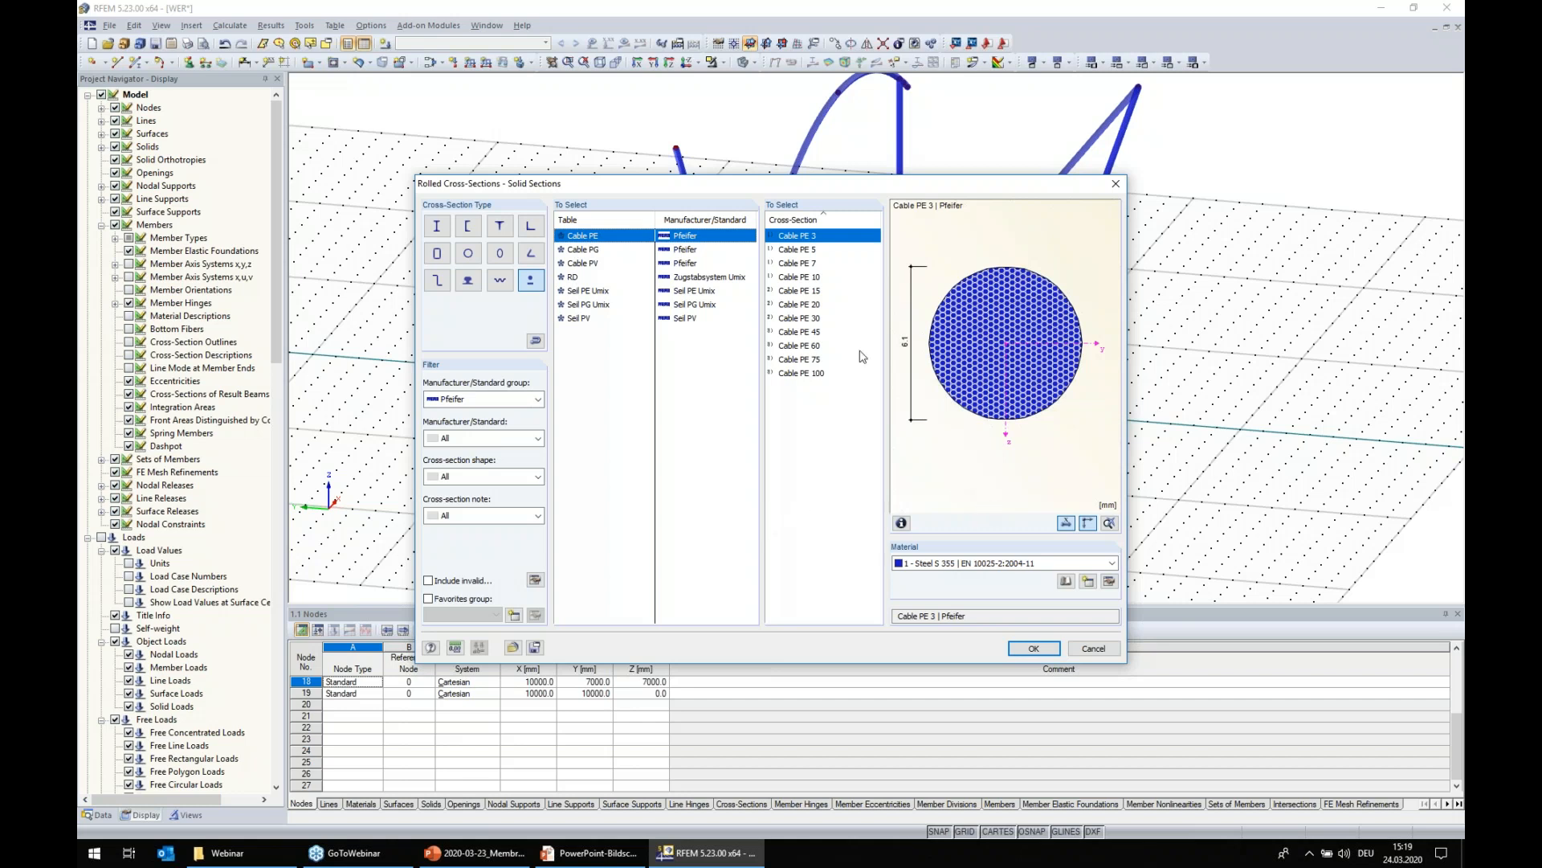
left_click(808, 307)
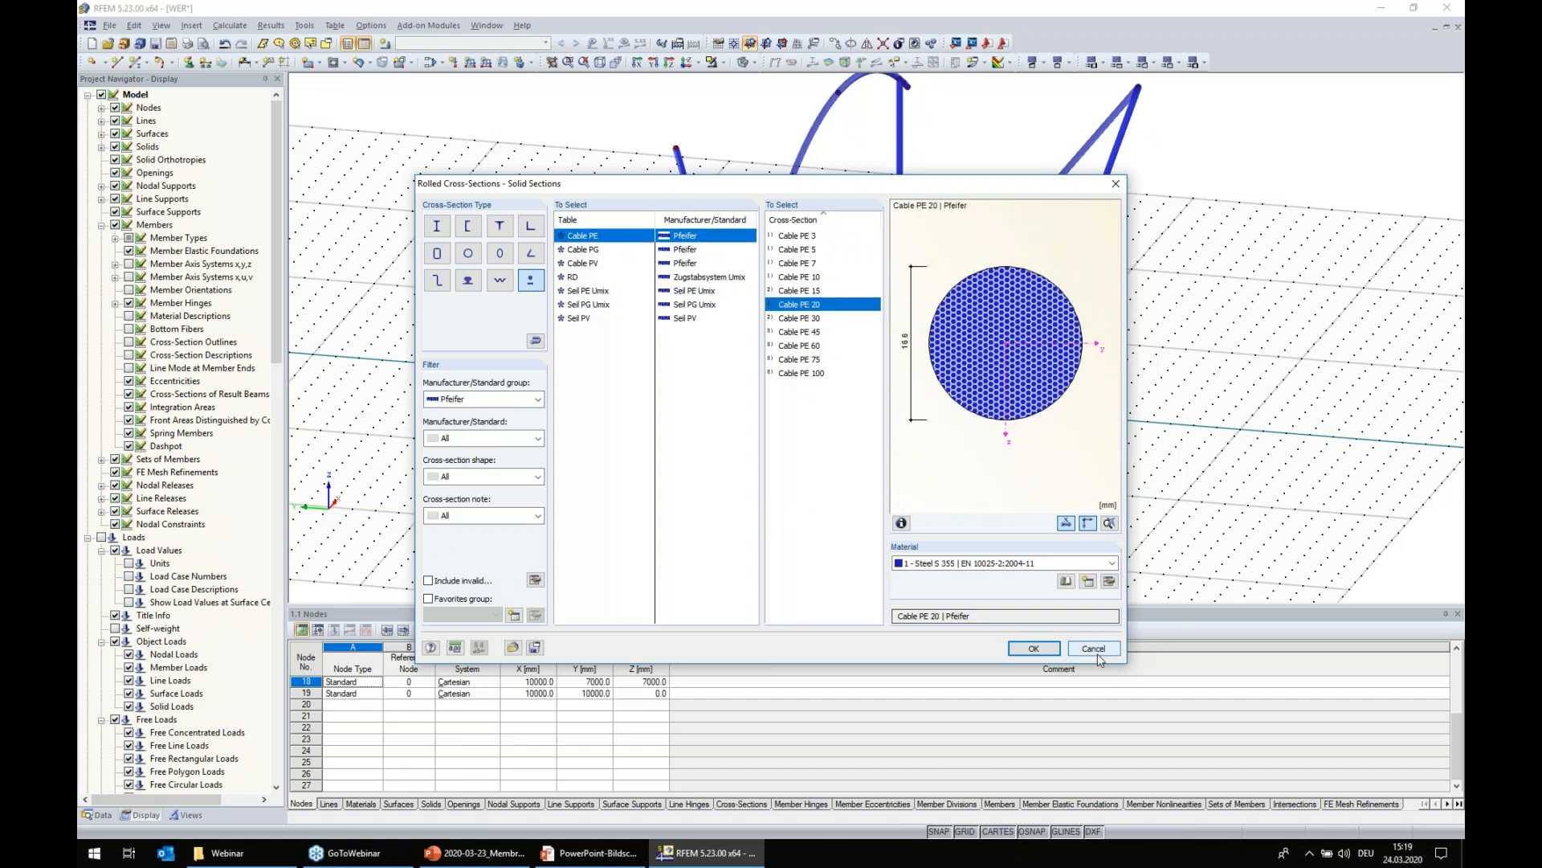
left_click(1064, 564)
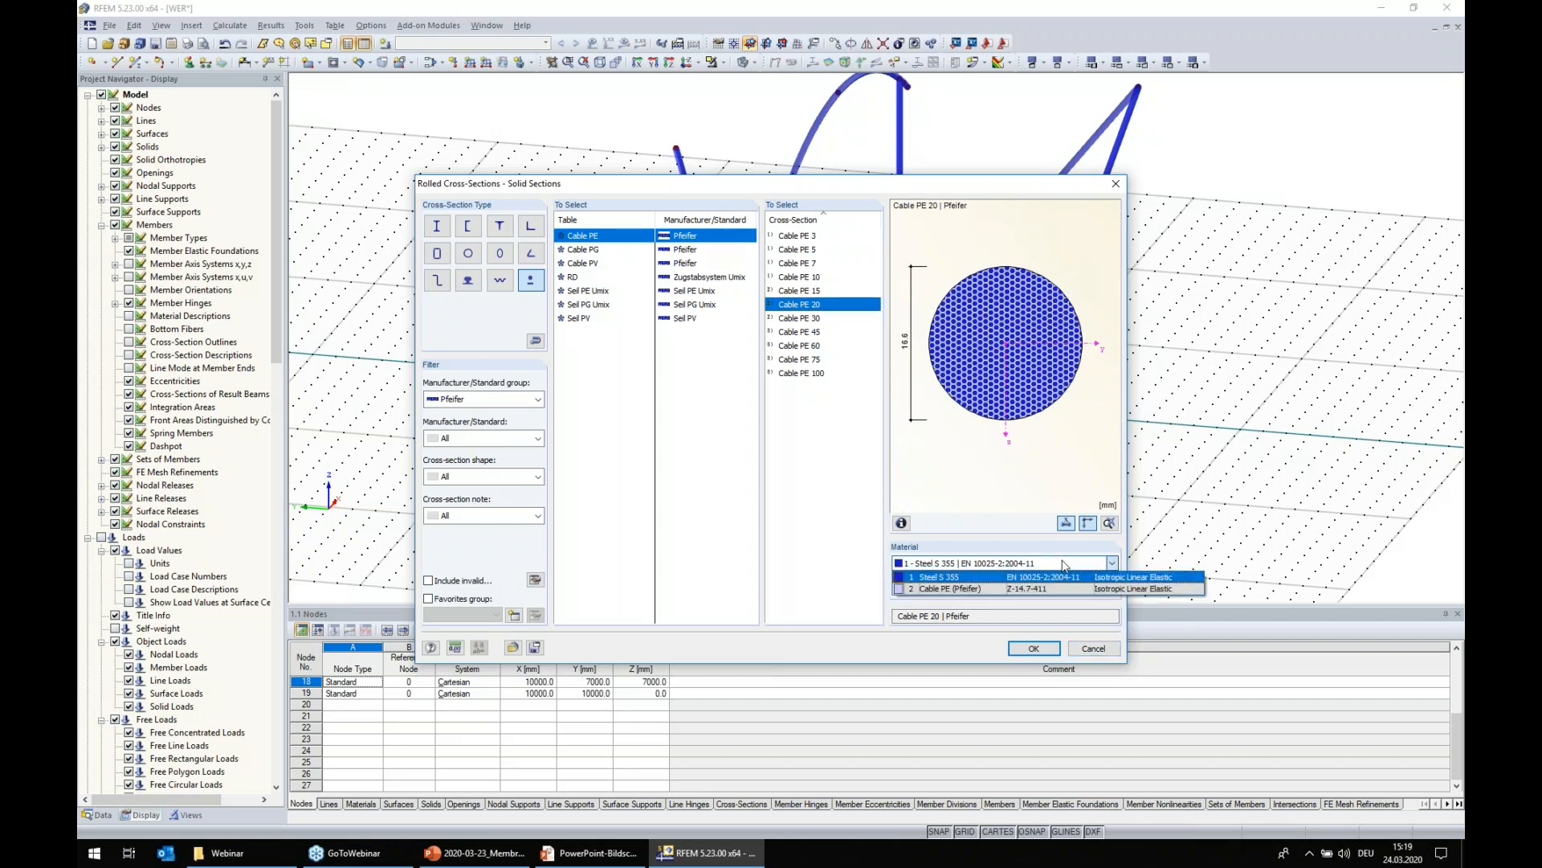
left_click(1062, 592)
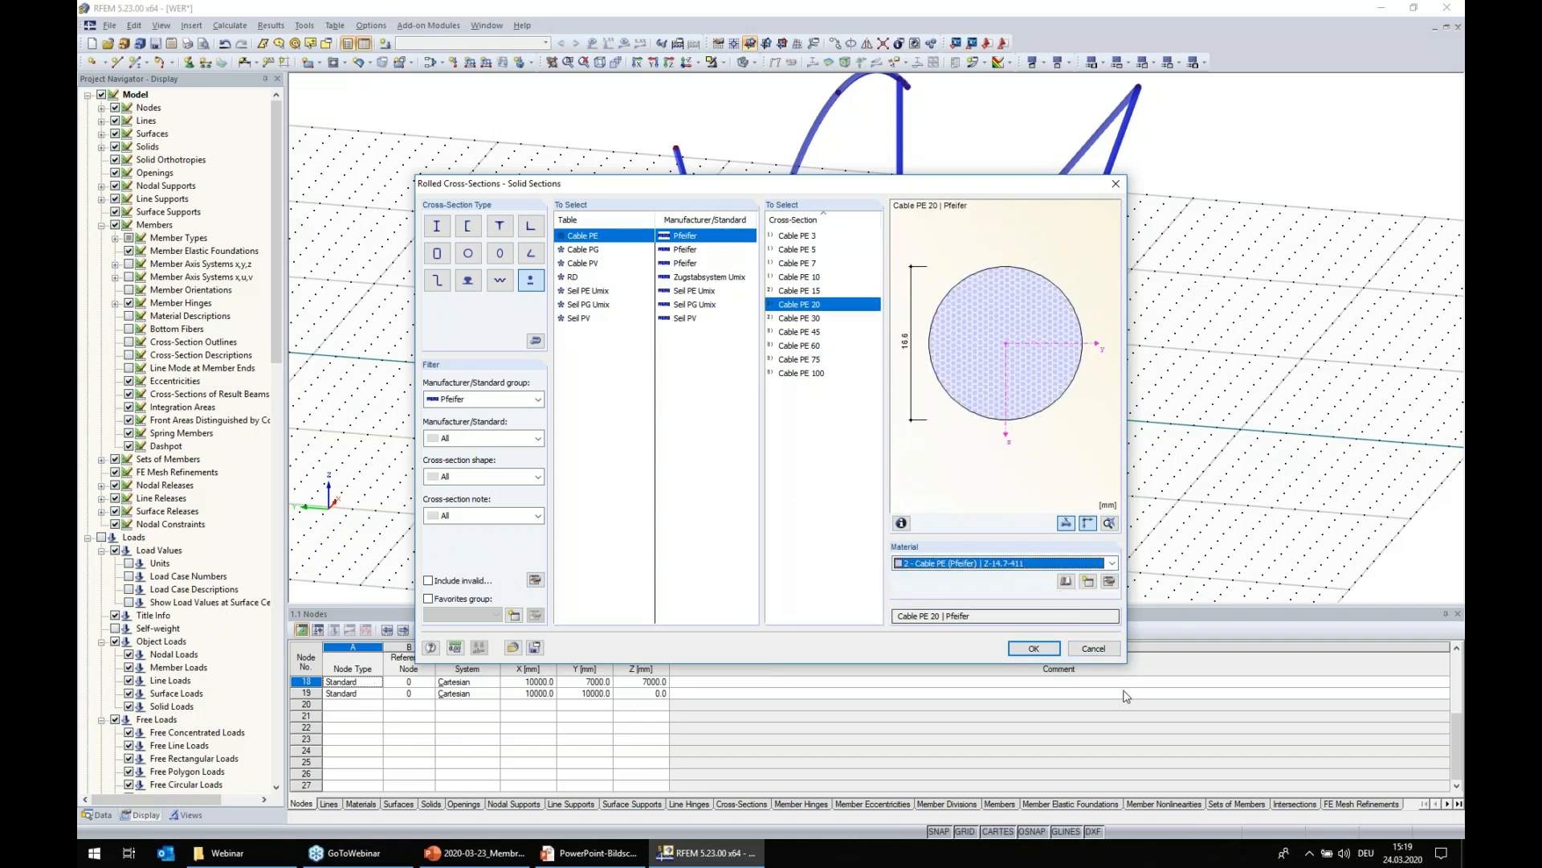
left_click(1028, 648)
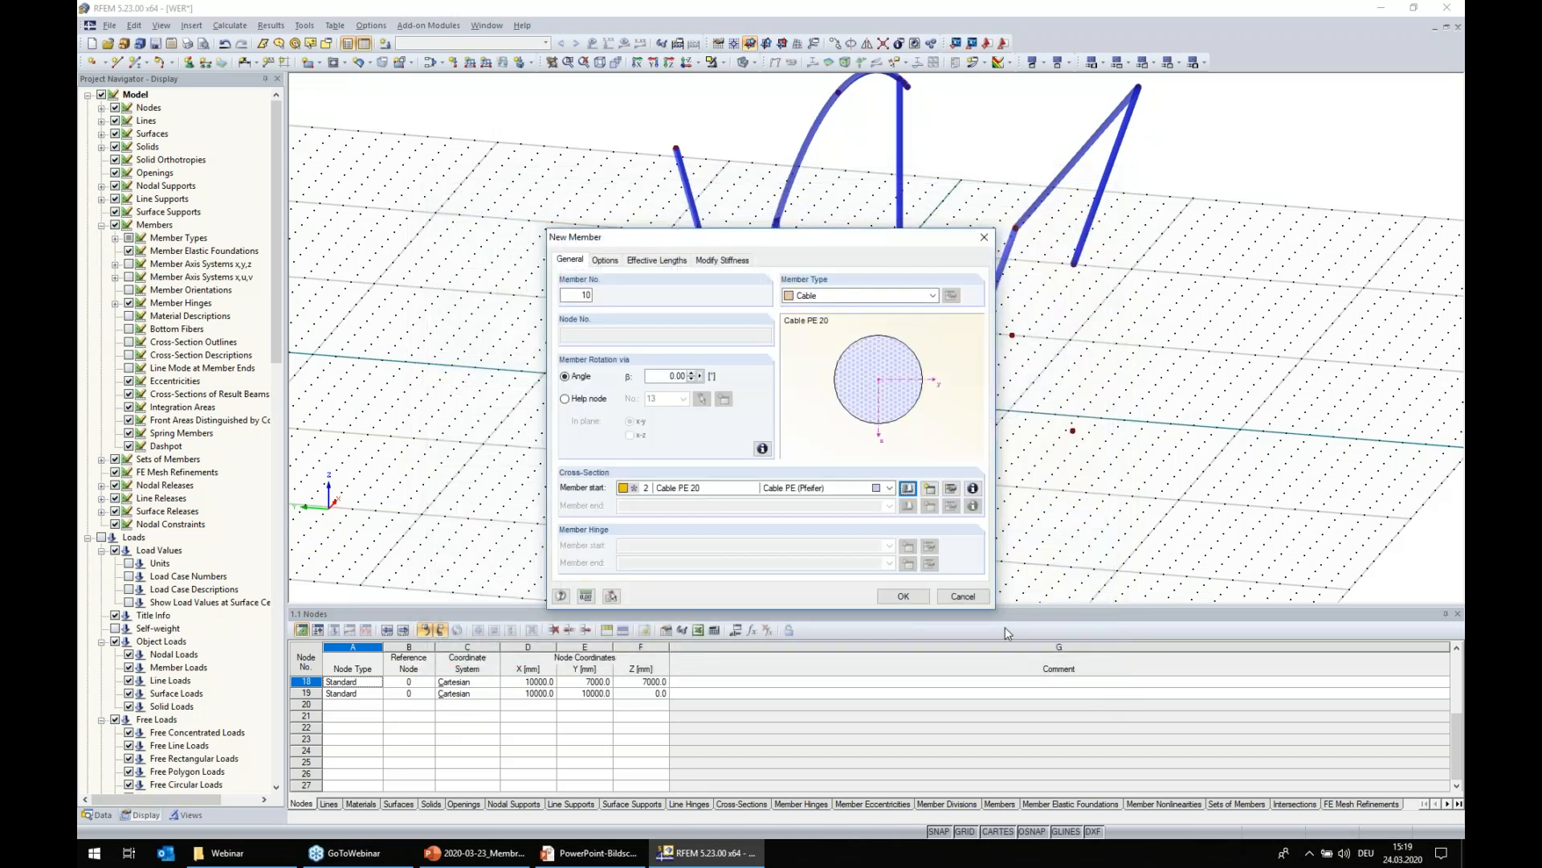
left_click(916, 599)
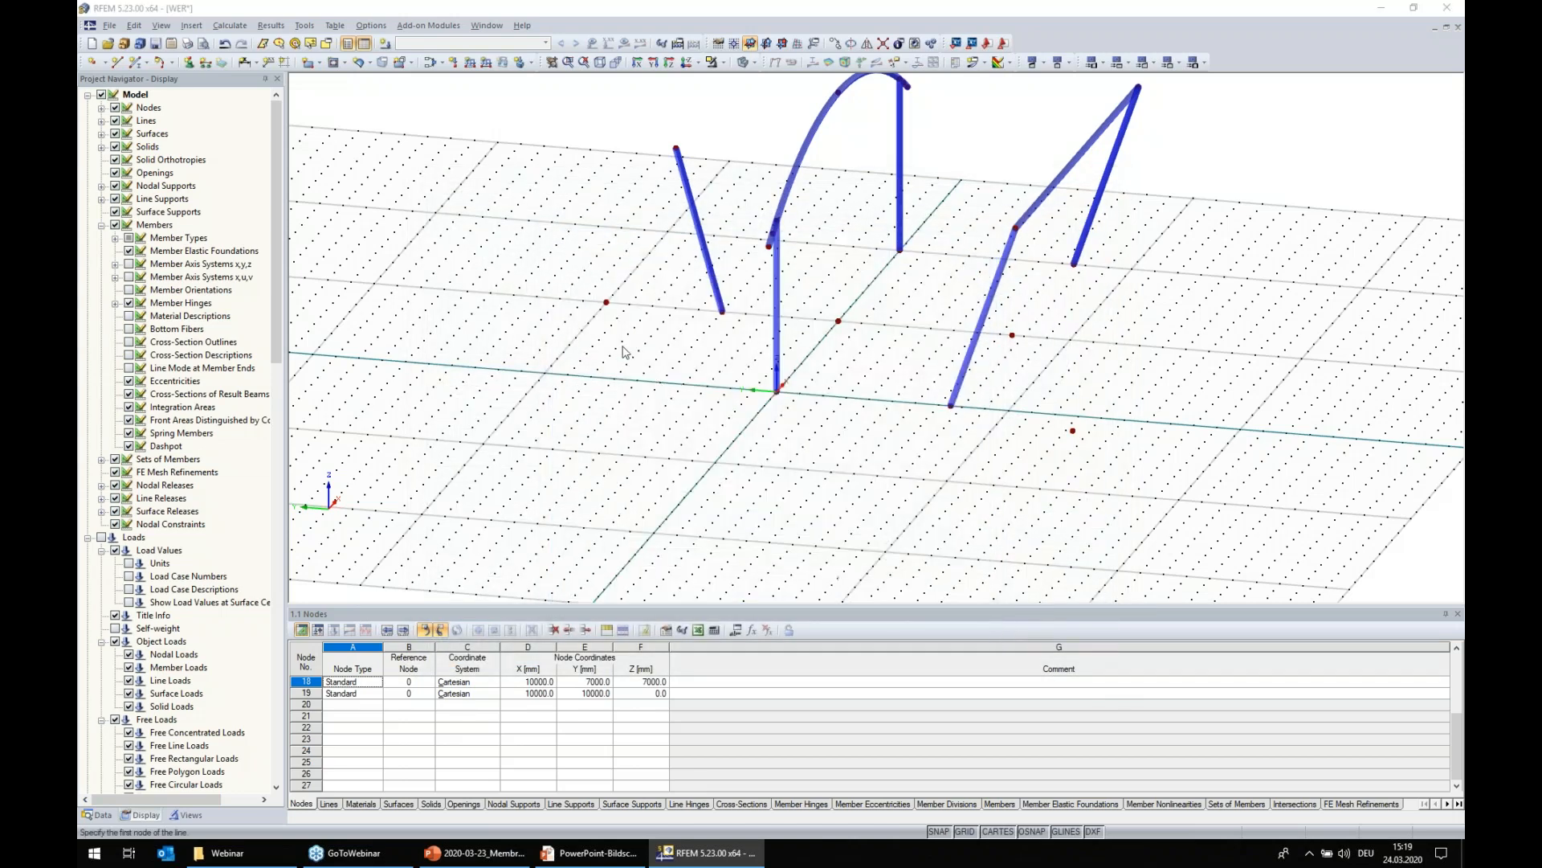
- Draw a cable member from the ground anchor point to the top node of the single inclined column
left_click(605, 302)
left_click(675, 148)
scroll(677, 151, "up", 3)
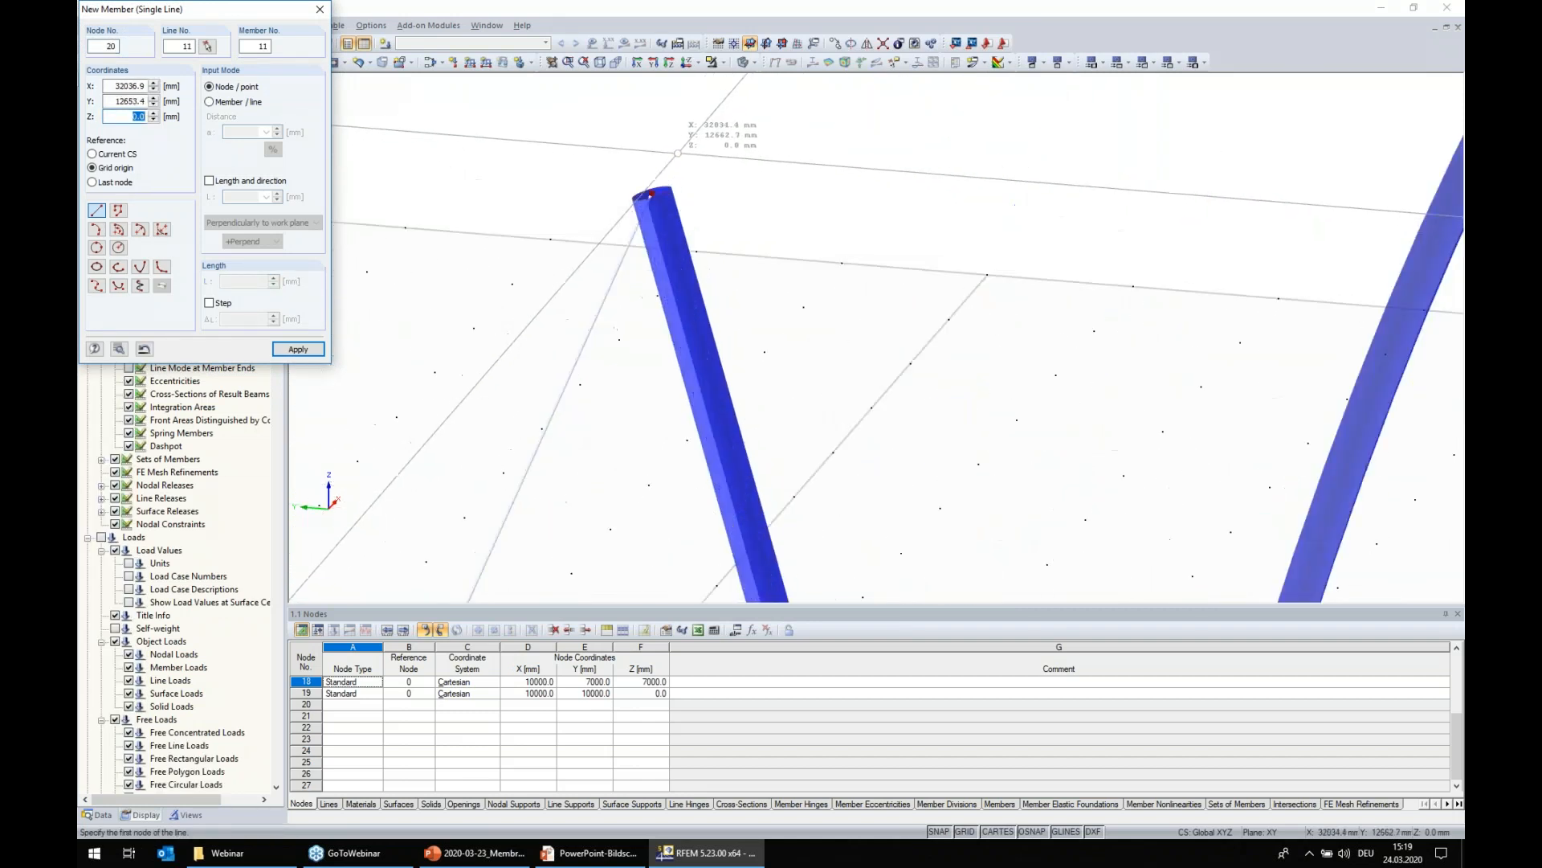
scroll(677, 151, "down", 1)
- Draw a cable member from the single inclined column's top node to the top of the arched frame's front column
left_click(653, 187)
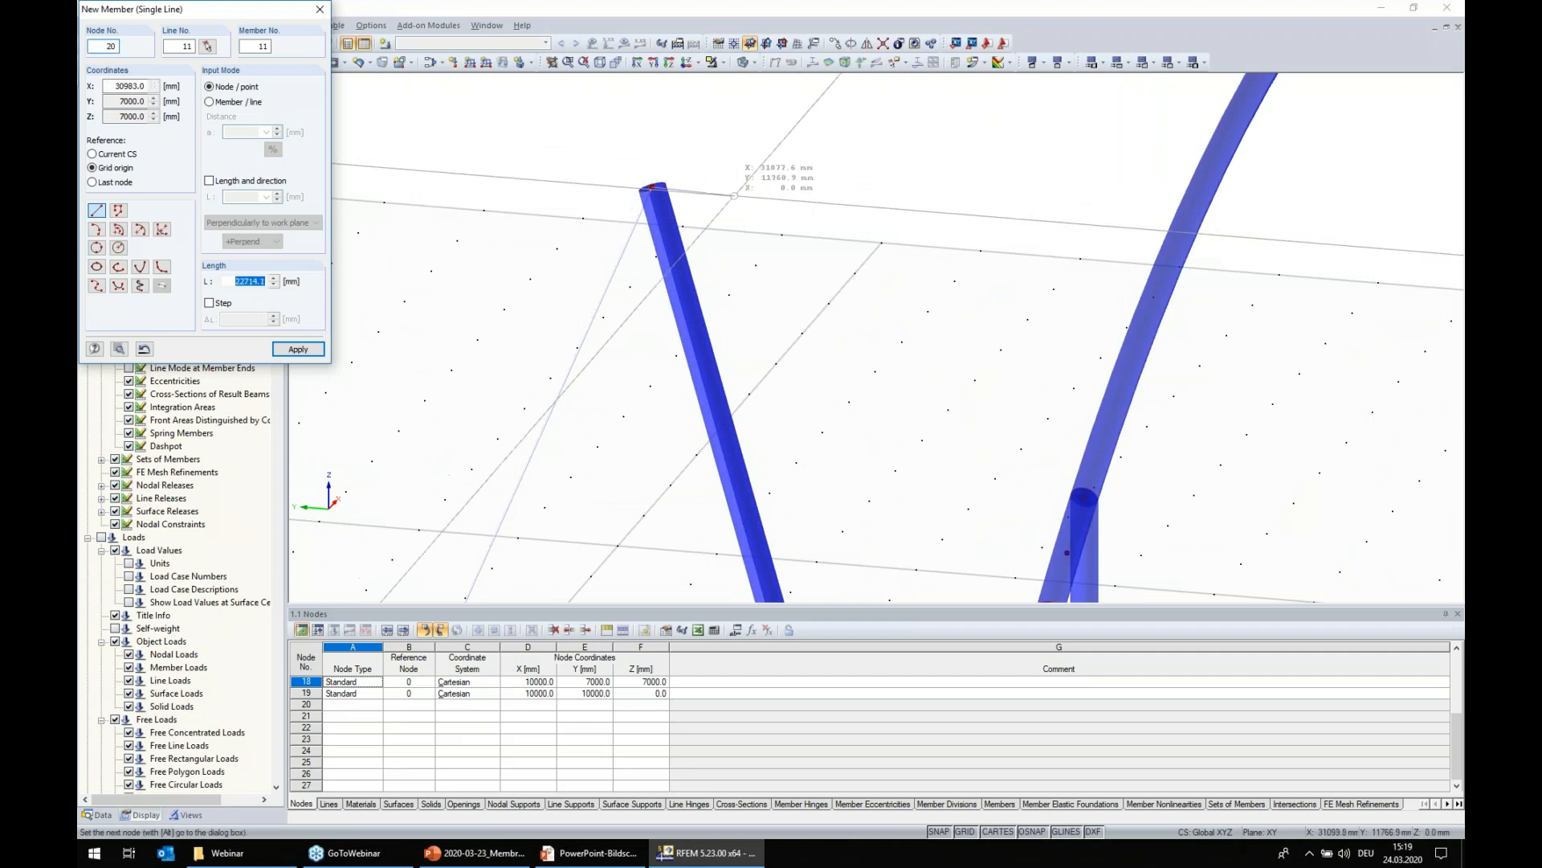
scroll(652, 188, "down", 2)
scroll(931, 366, "up", 2)
left_click(931, 365)
left_click(931, 366)
- Continue the cables from the arched frame's front column top to the two-column frame's front top node and down to its ground anchor
scroll(738, 191, "down", 2)
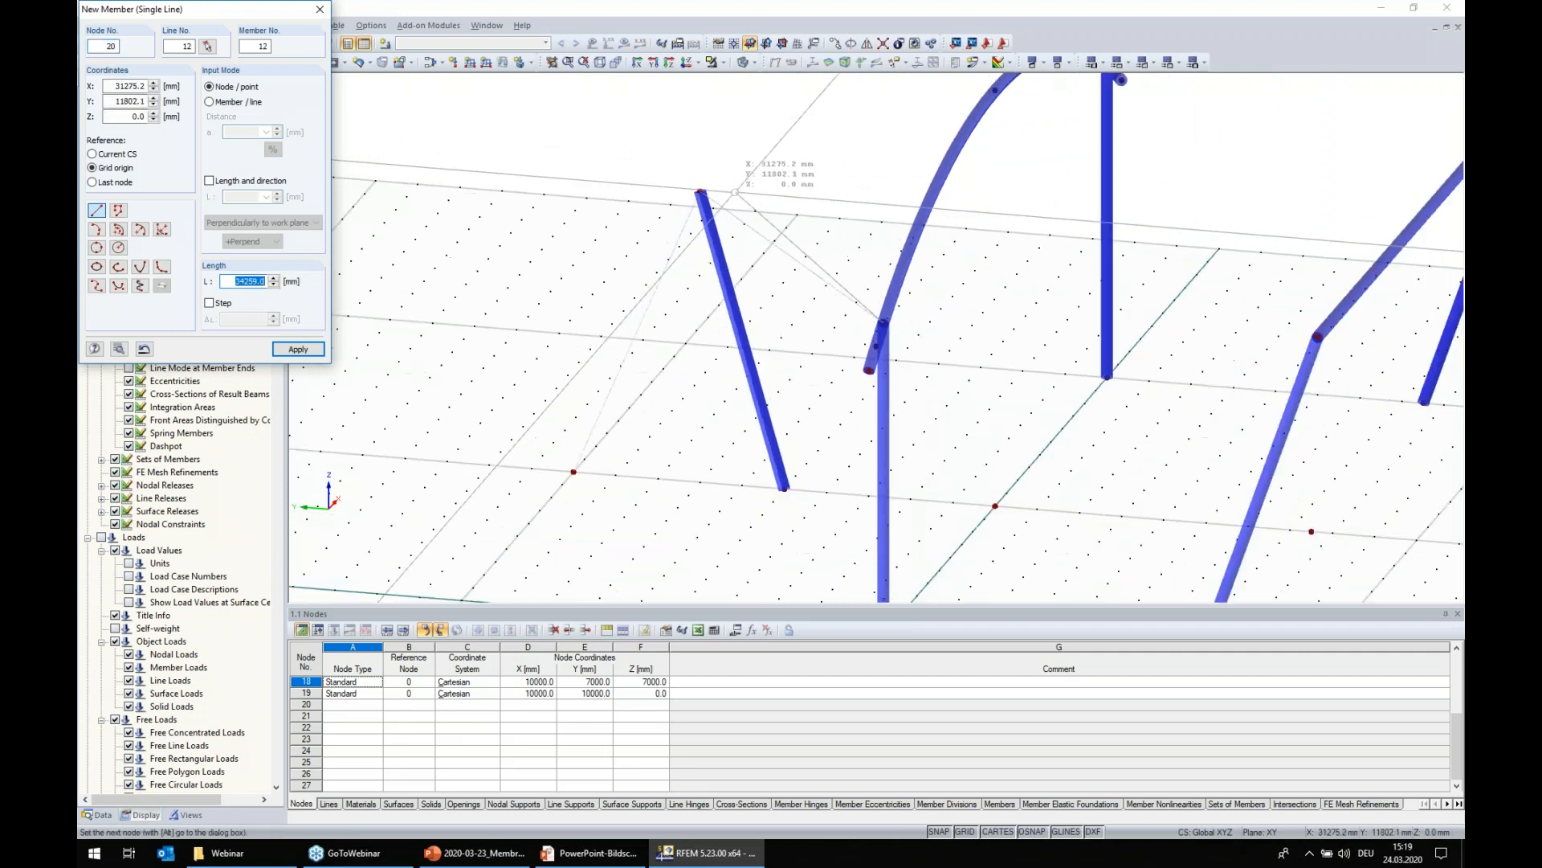
key("Escape")
scroll(1073, 218, "down", 2)
left_click(1165, 274)
key("Escape")
key("Escape")
- Switch the model display from rendered members to wireframe lines
middle_click_drag(974, 492, 699, 541)
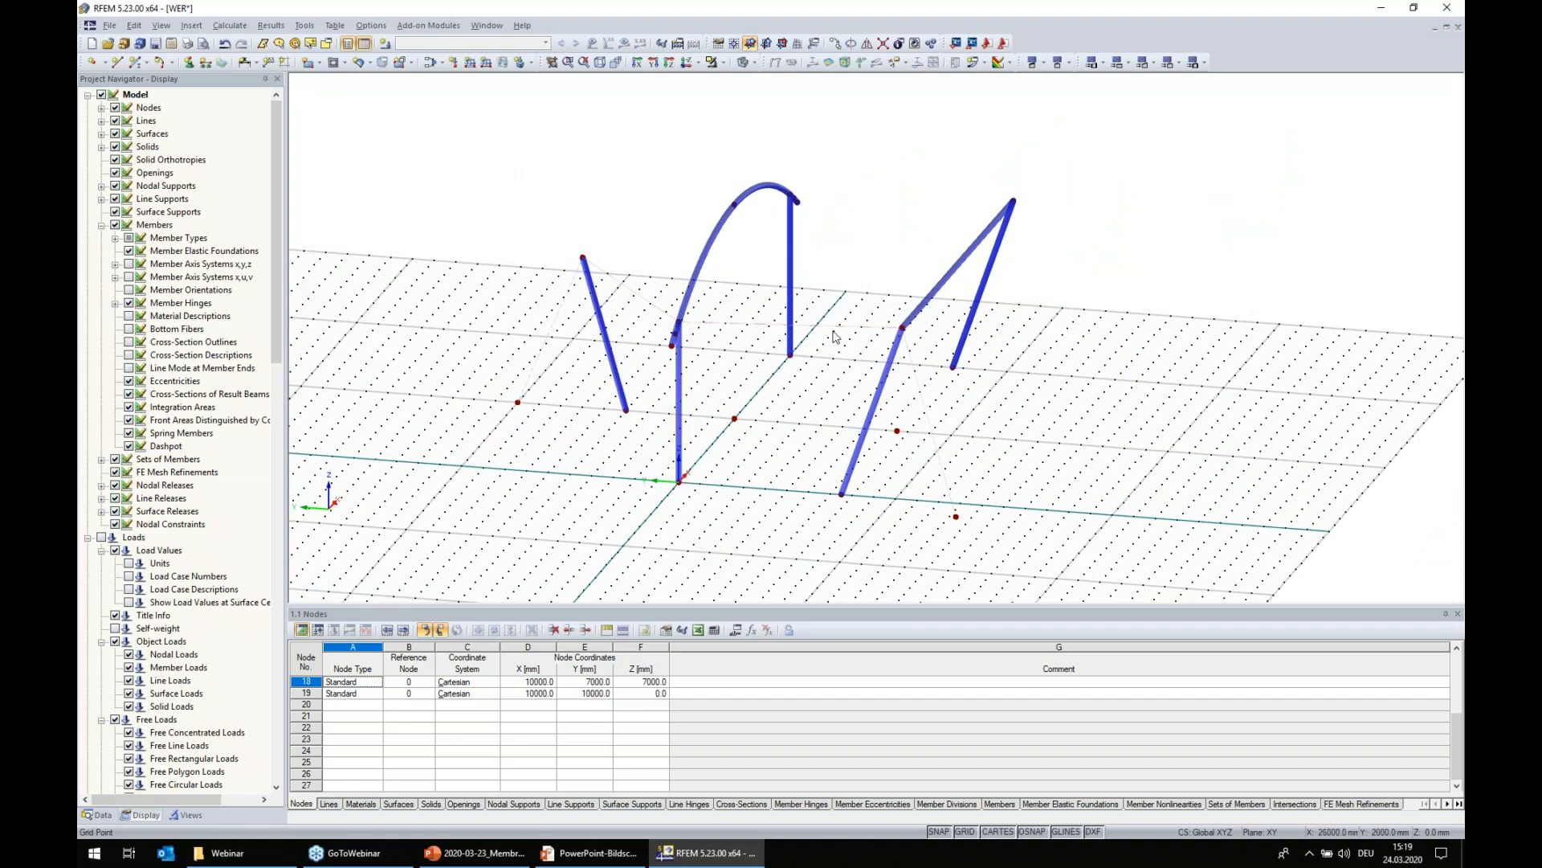
left_click(744, 62)
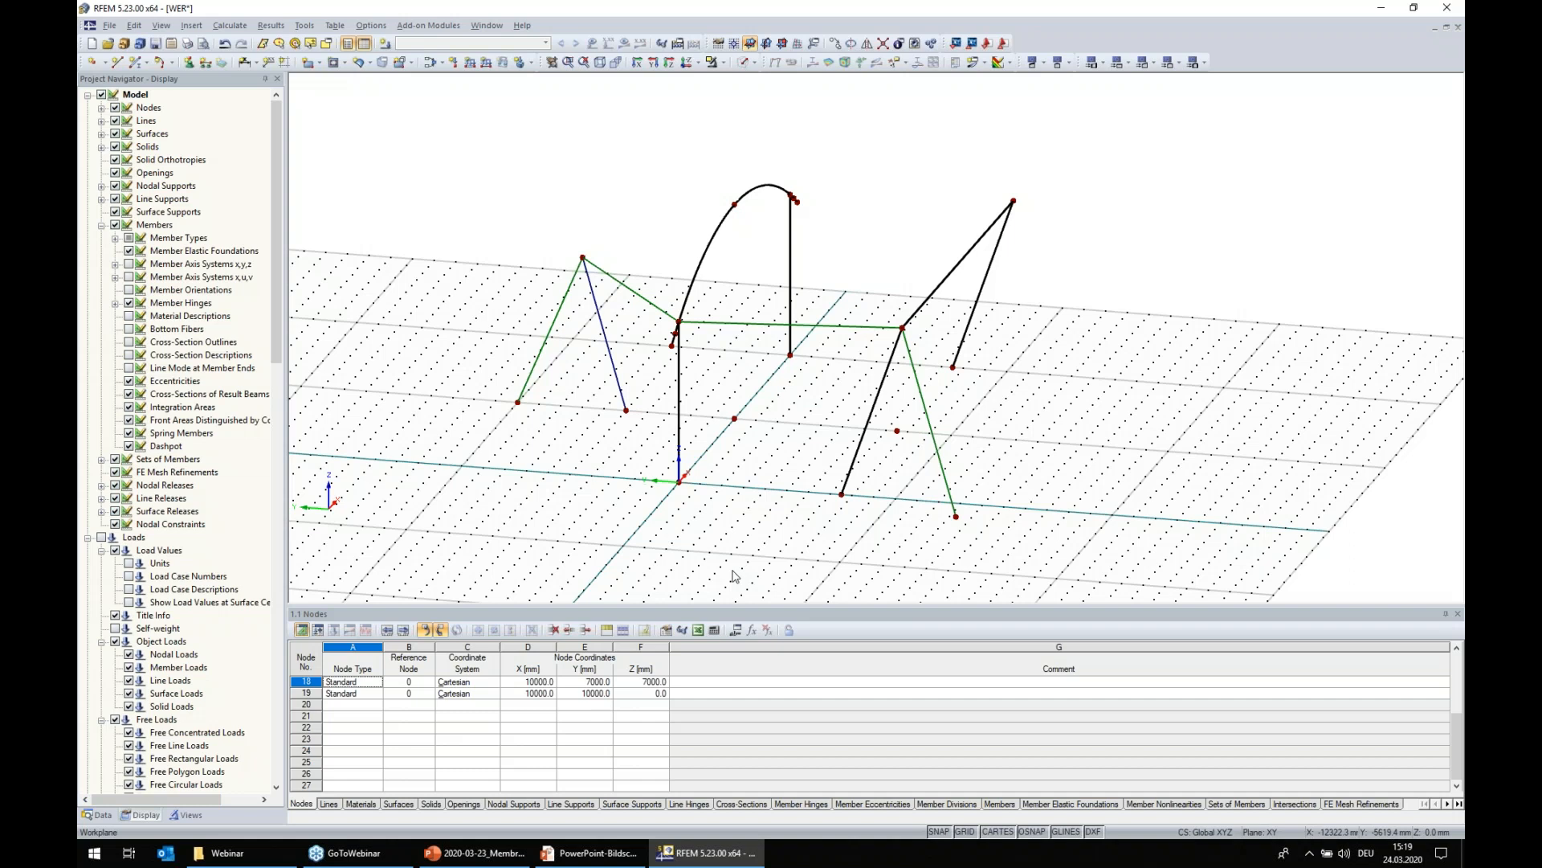
left_click(701, 245)
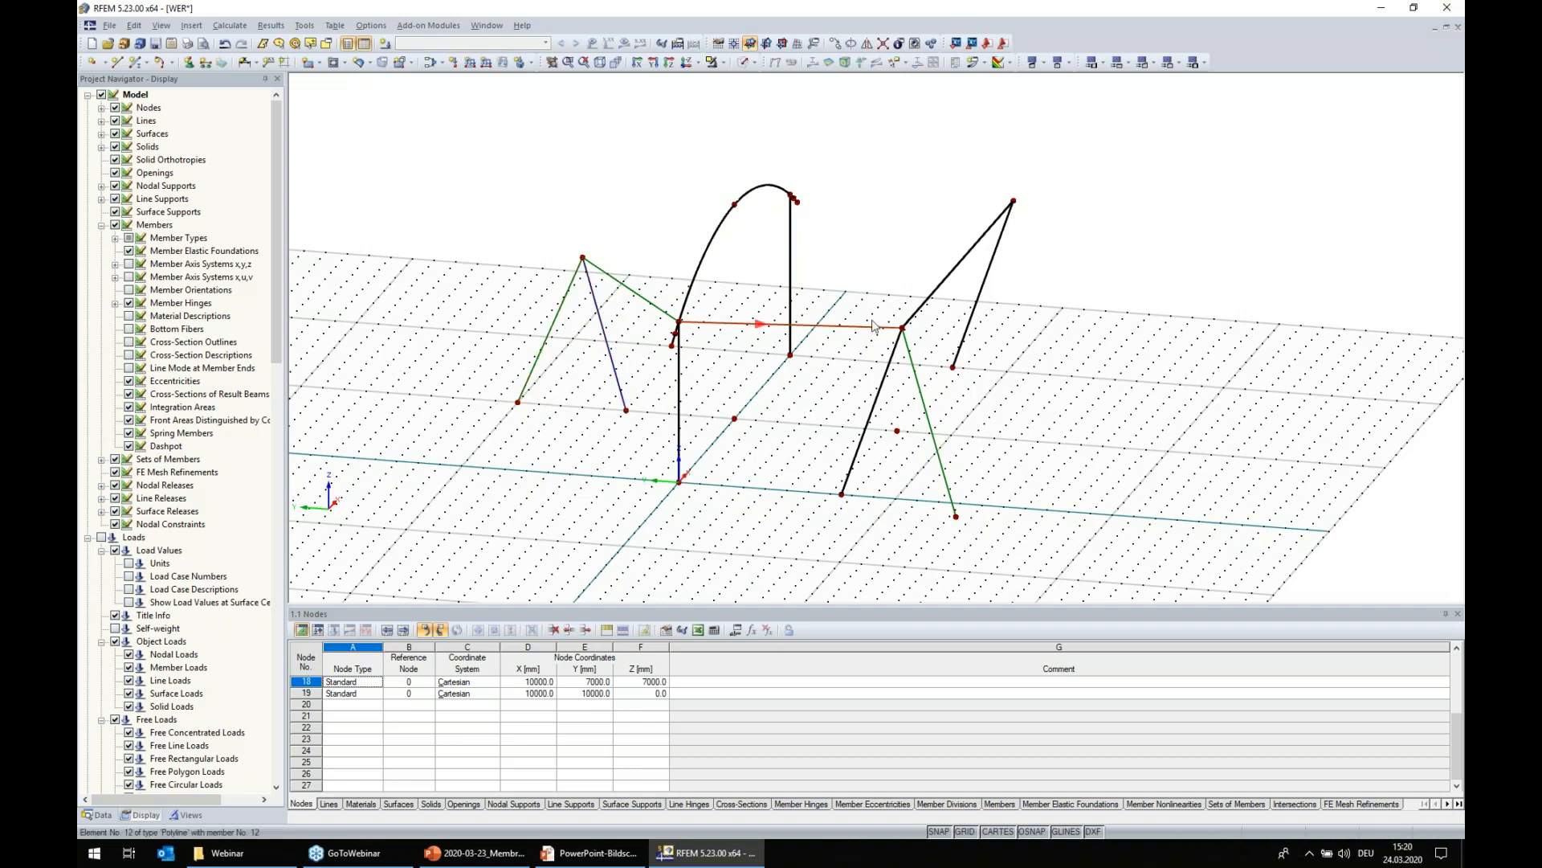
scroll(1176, 416, "up", 1)
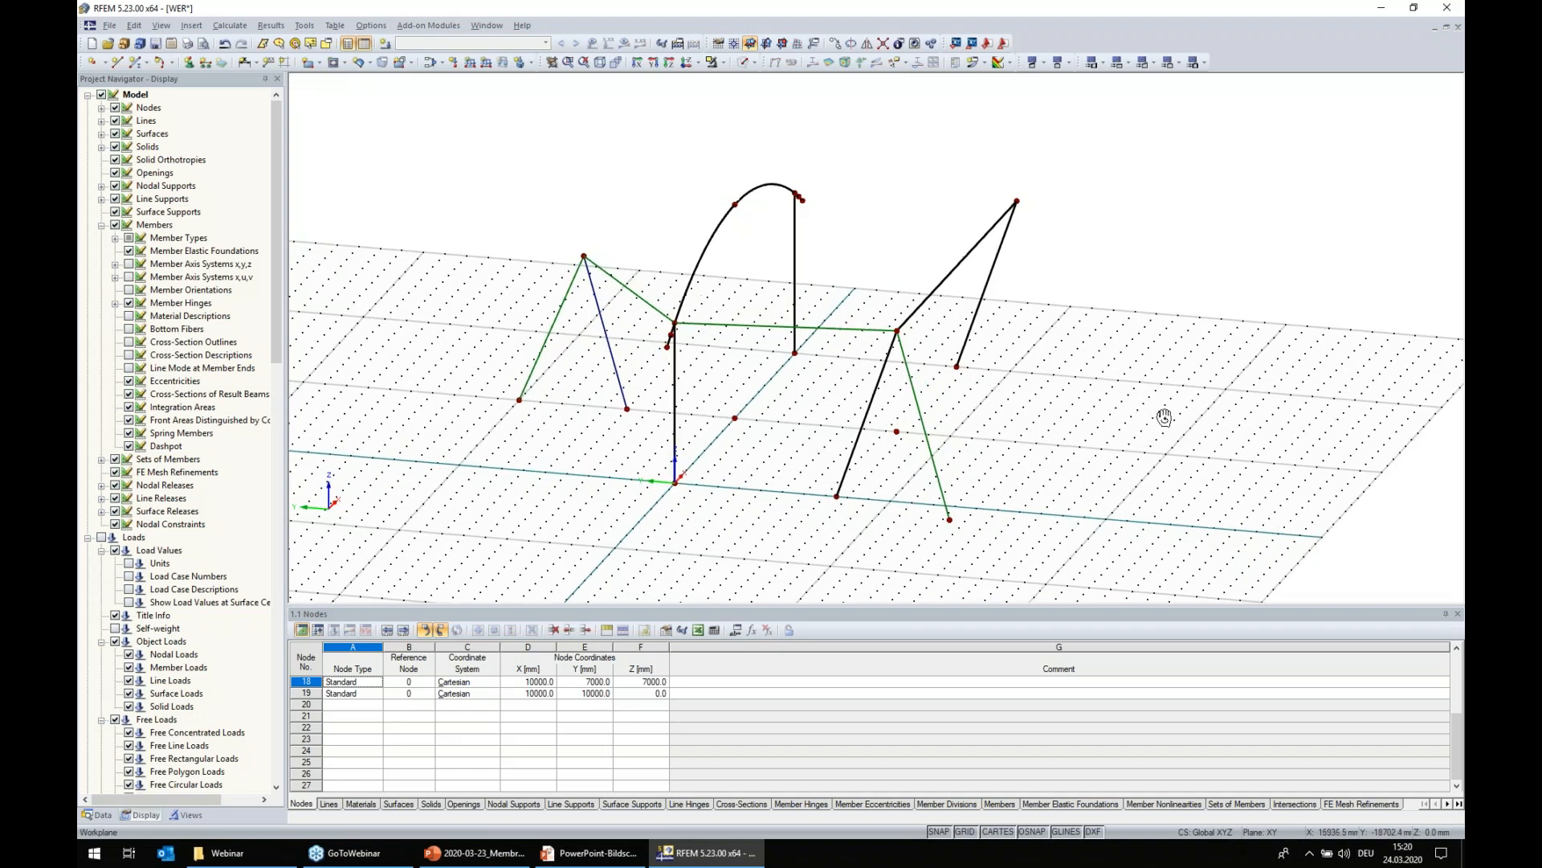
- In plan view, select the three front-side cables and mirror them as copies about the Y-Z plane through X = 10000 mm
left_click(687, 64)
scroll(734, 327, "down", 1)
left_click_drag(690, 539, 661, 516)
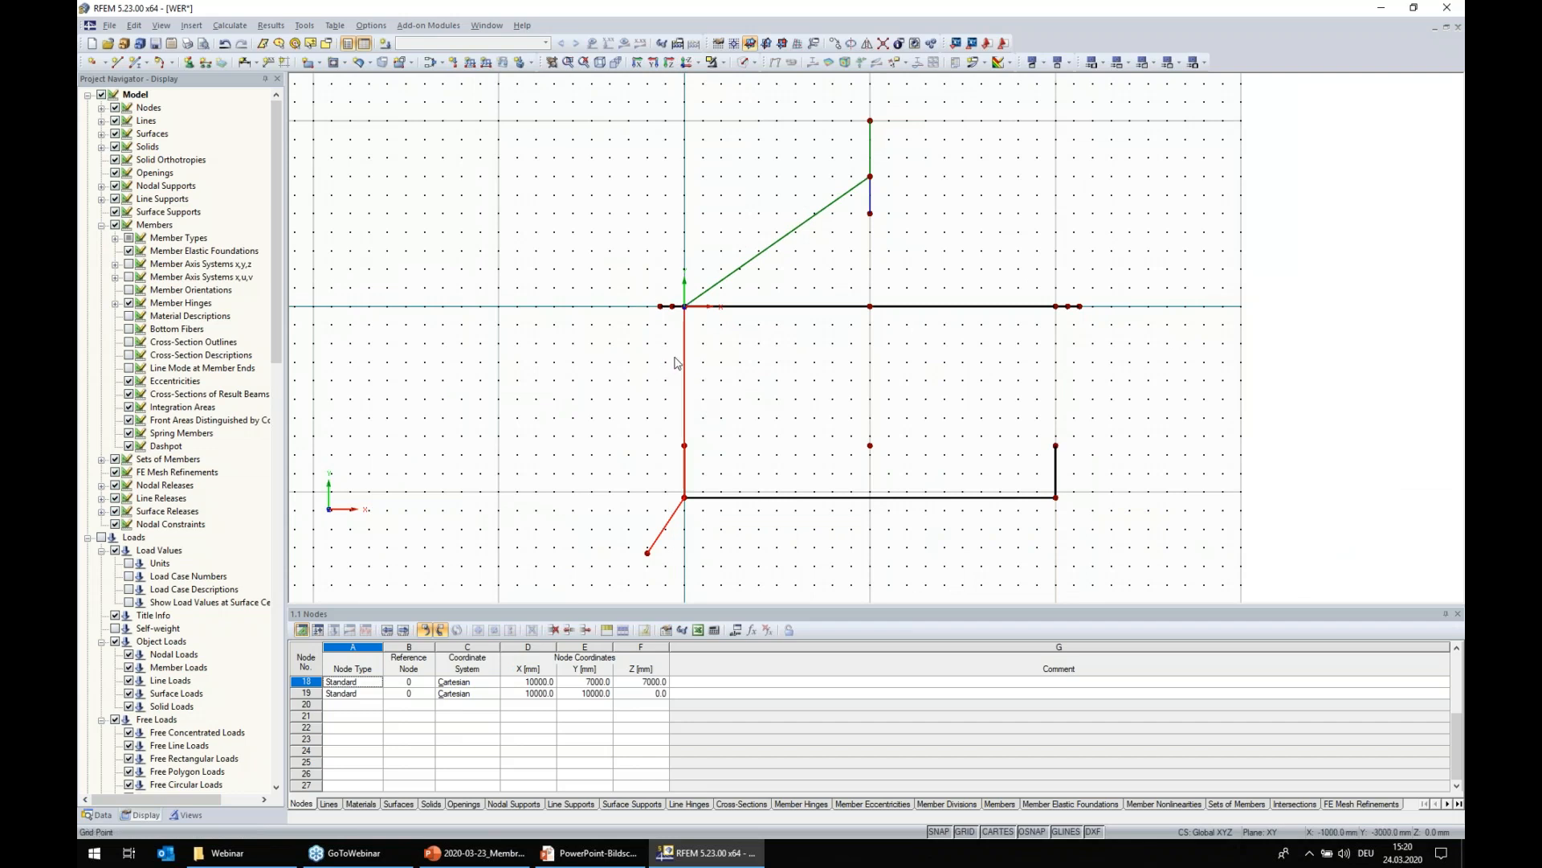
left_click_drag(805, 271, 729, 221)
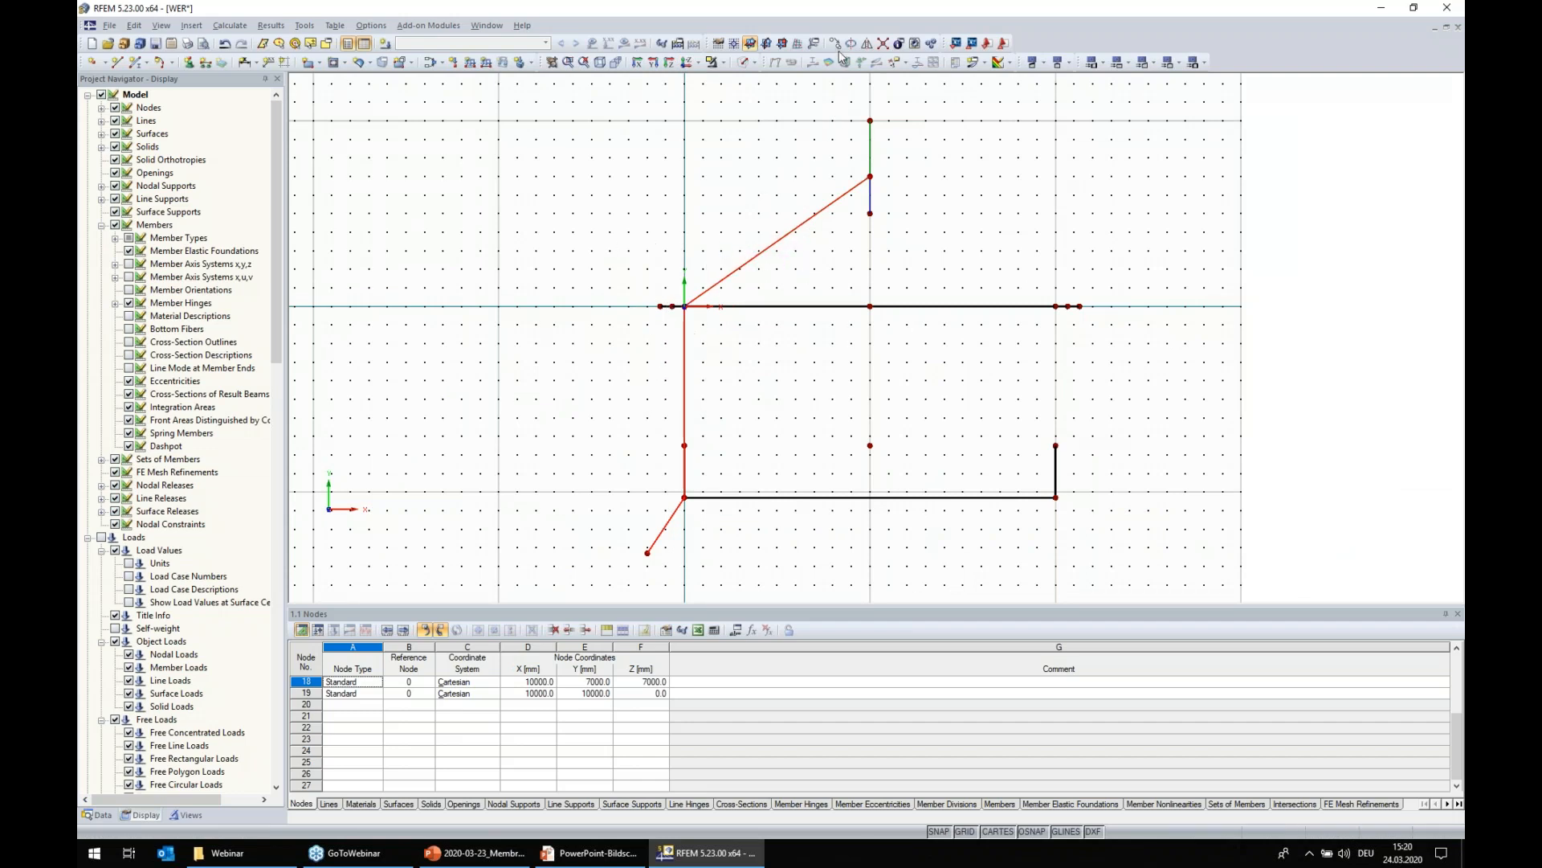
left_click(867, 43)
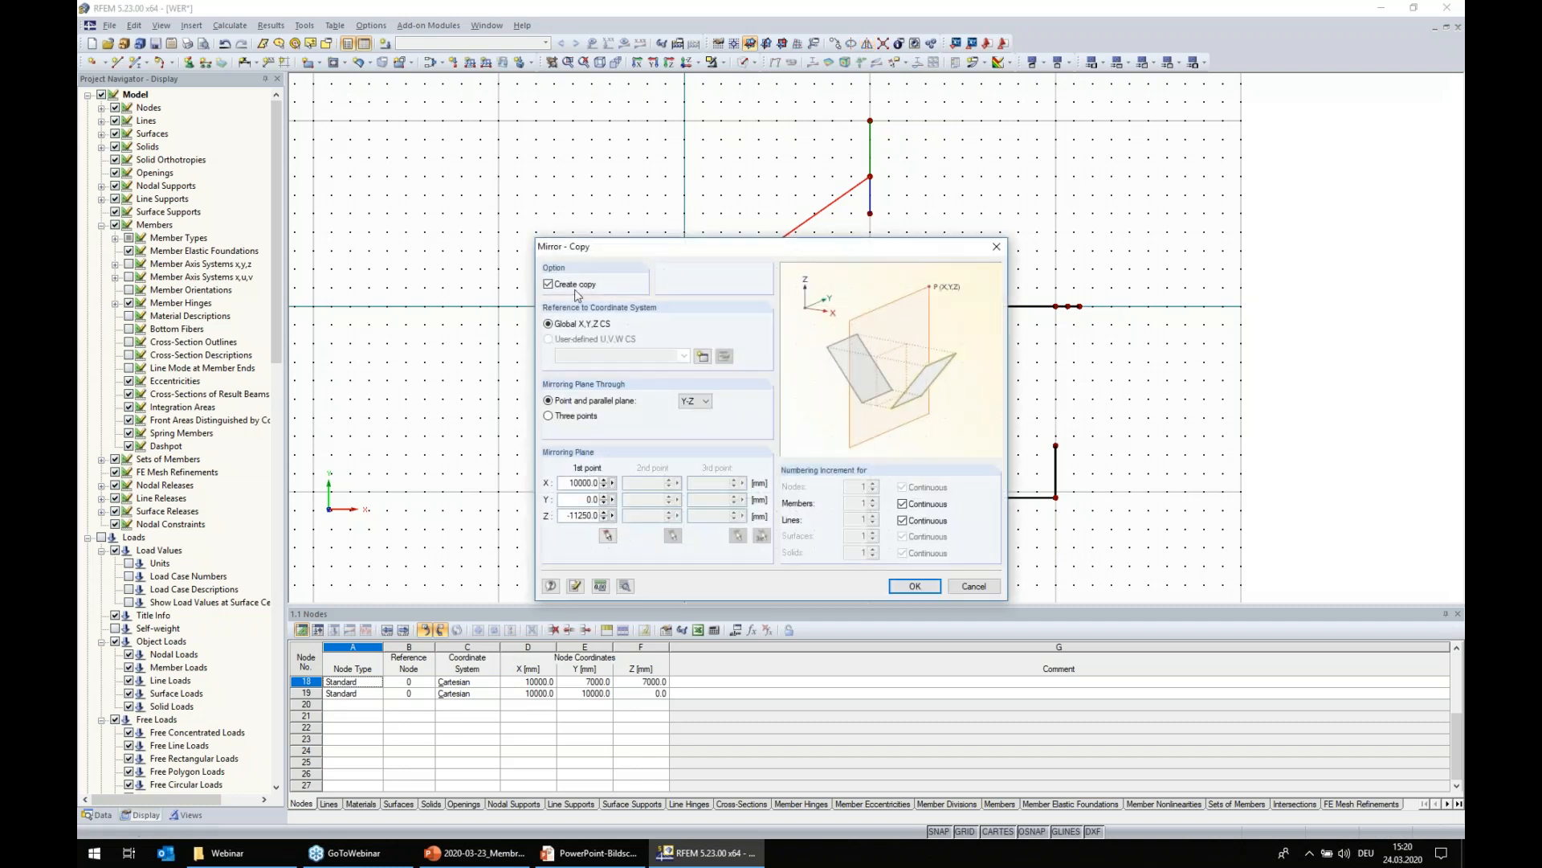
left_click(905, 580)
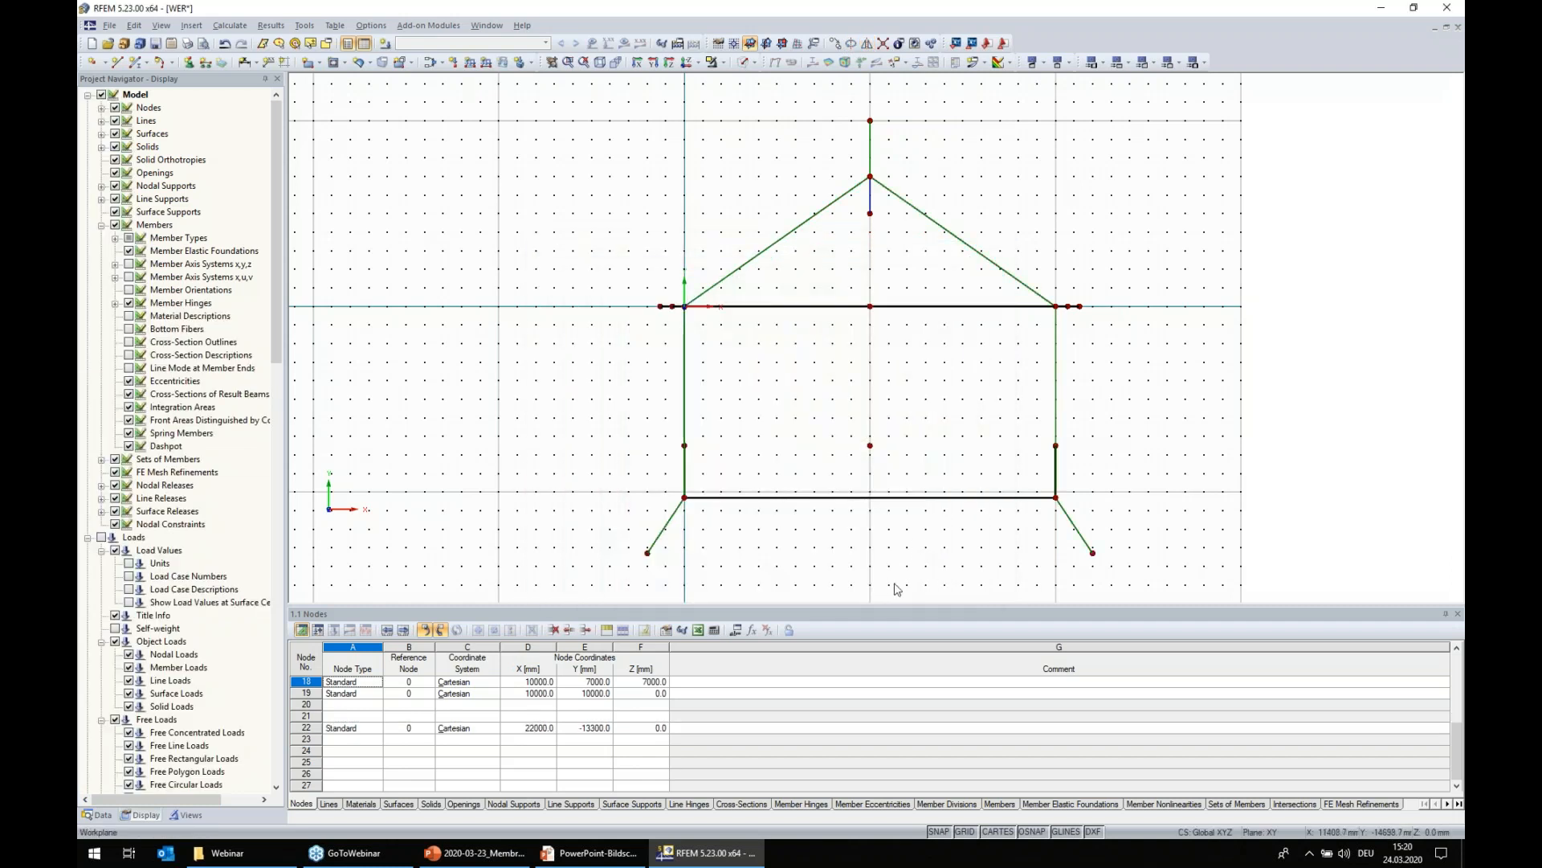
- Define a new hinged nodal support fixed against displacement in X, Y and Z, with the rotational restraint about Z released
left_click(600, 63)
middle_click_drag(417, 320, 931, 311, "ctrl")
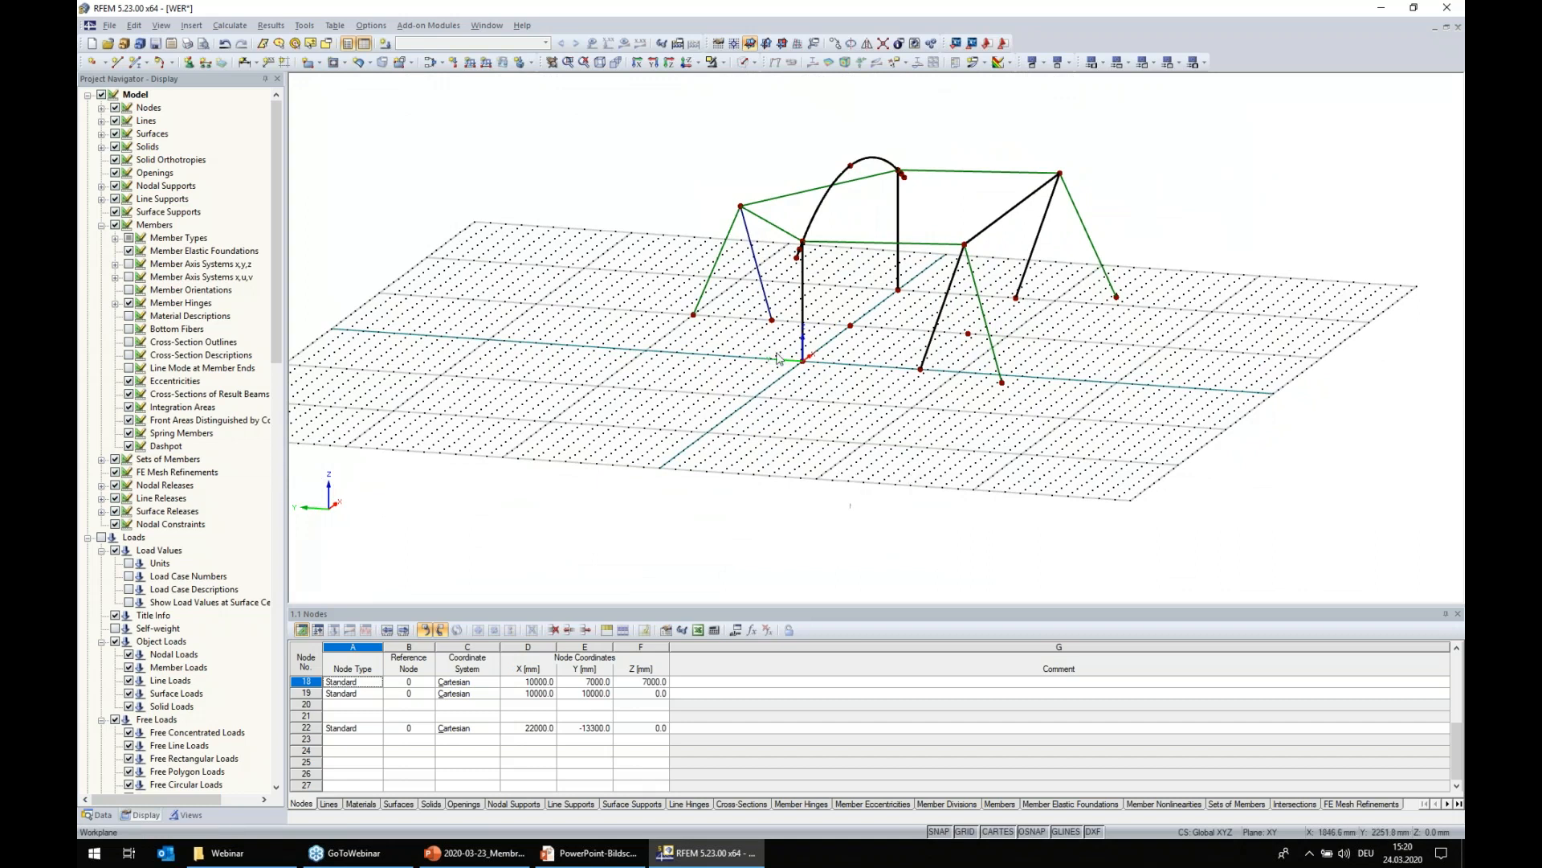
left_click(189, 63)
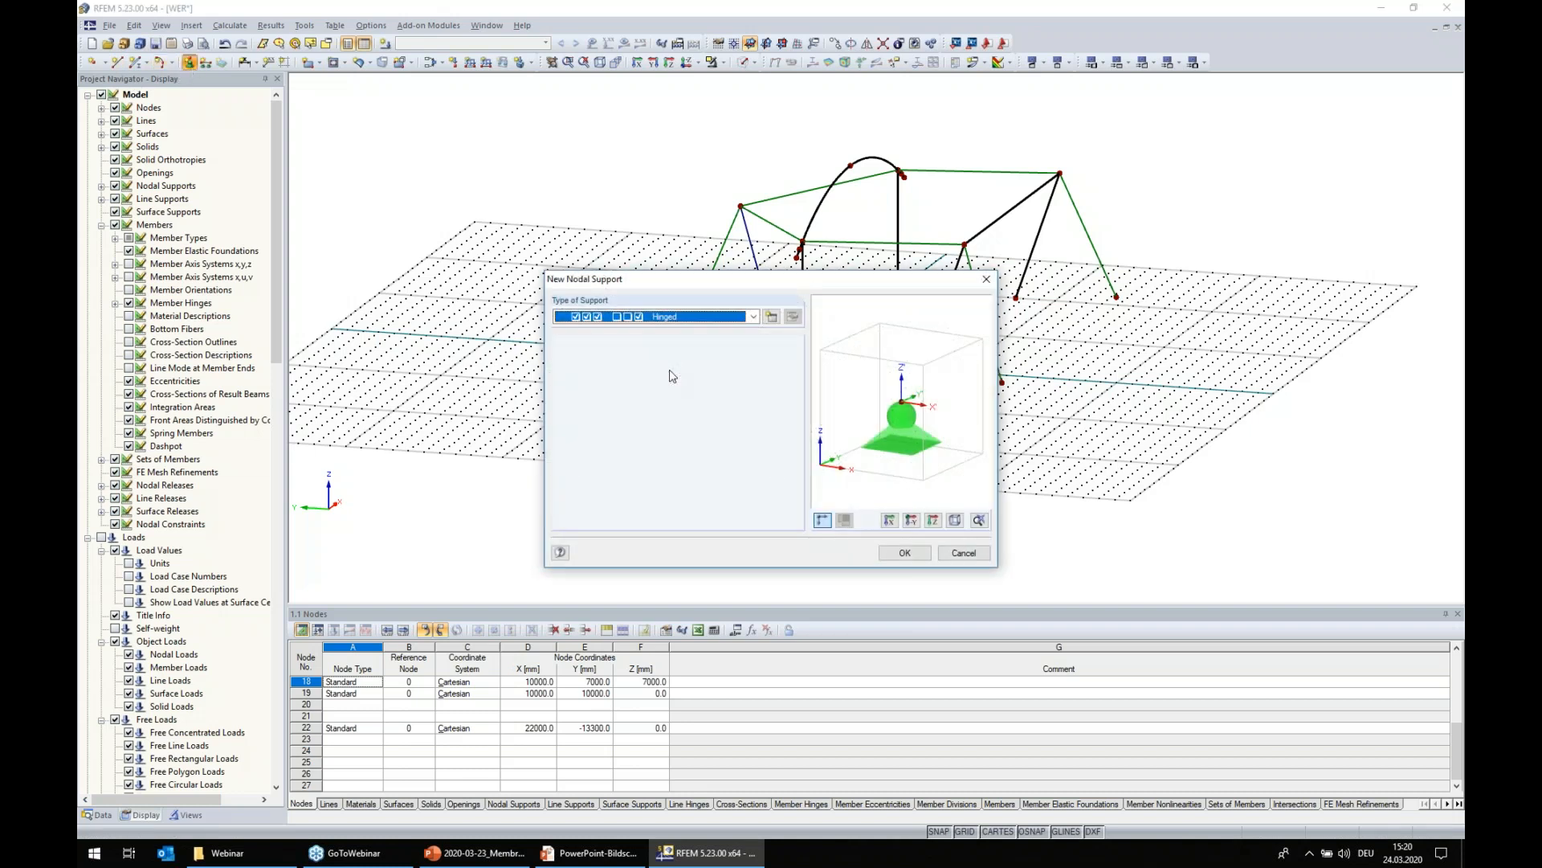
left_click(771, 317)
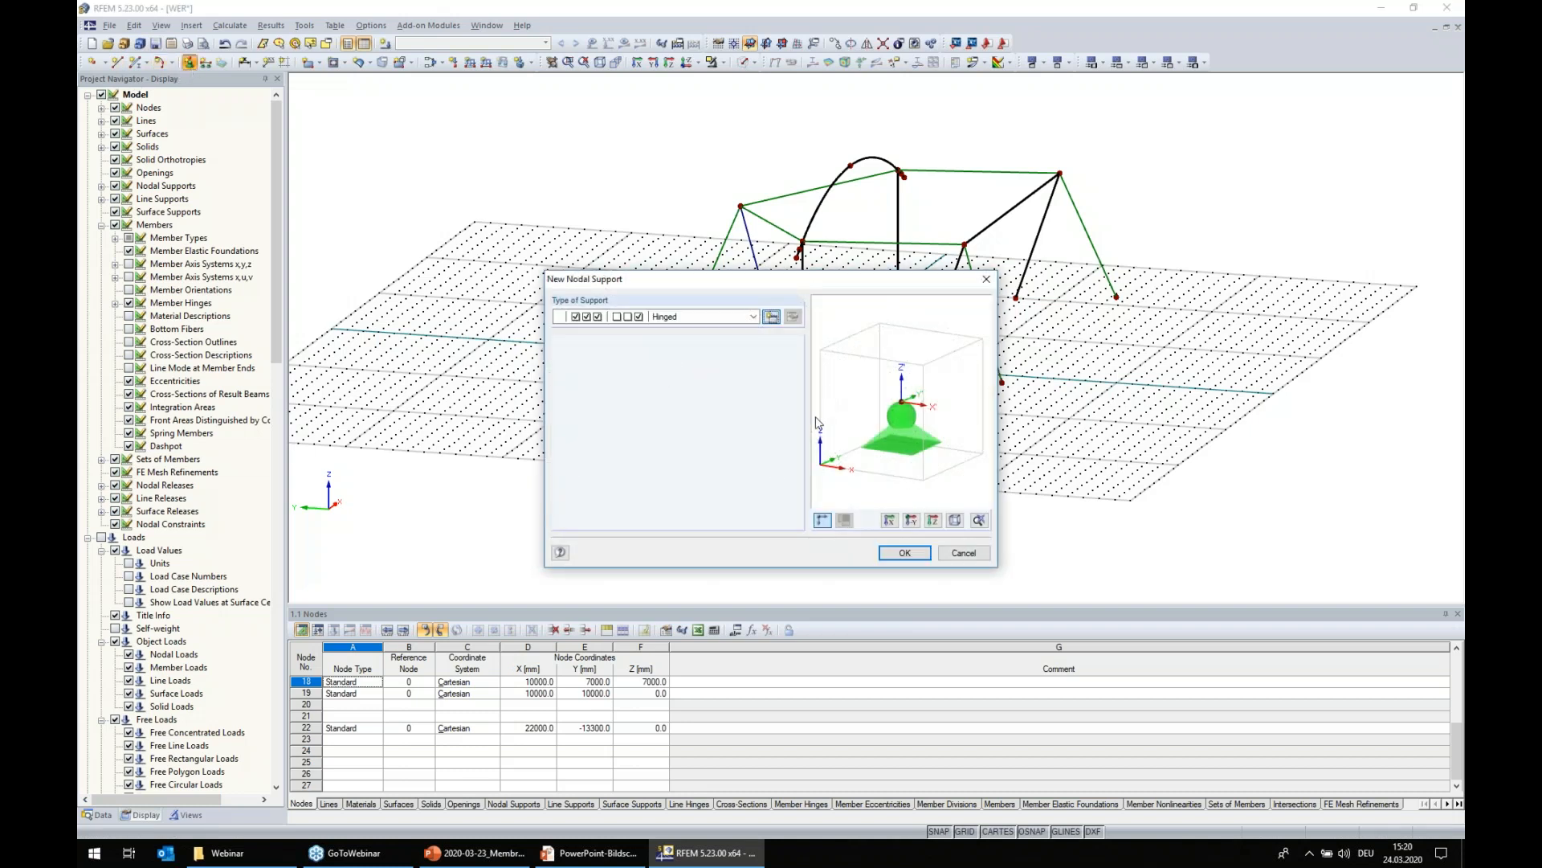
left_click(571, 536)
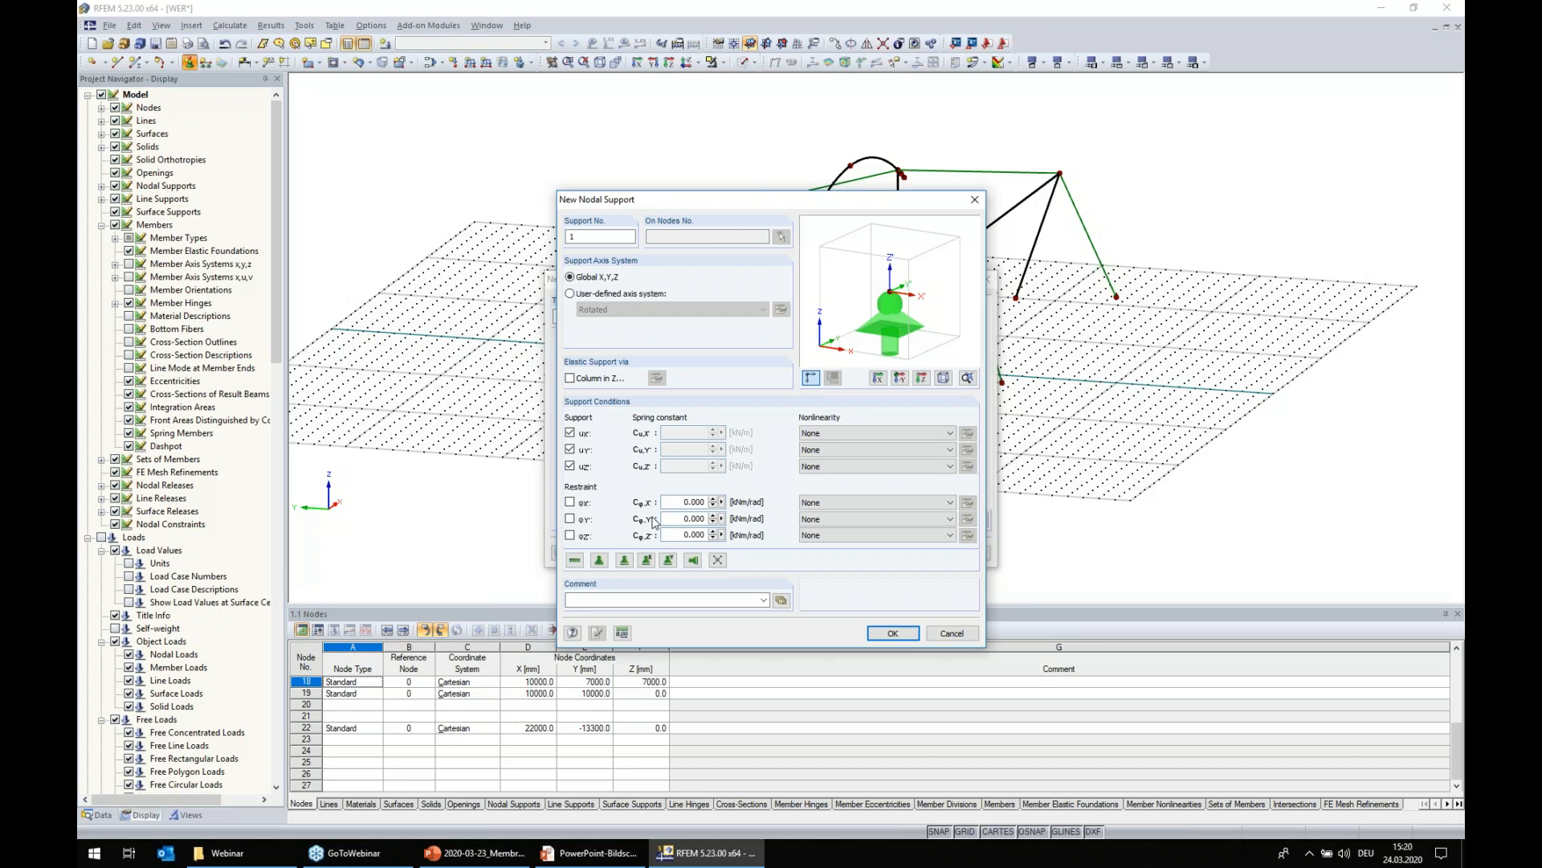
left_click(872, 636)
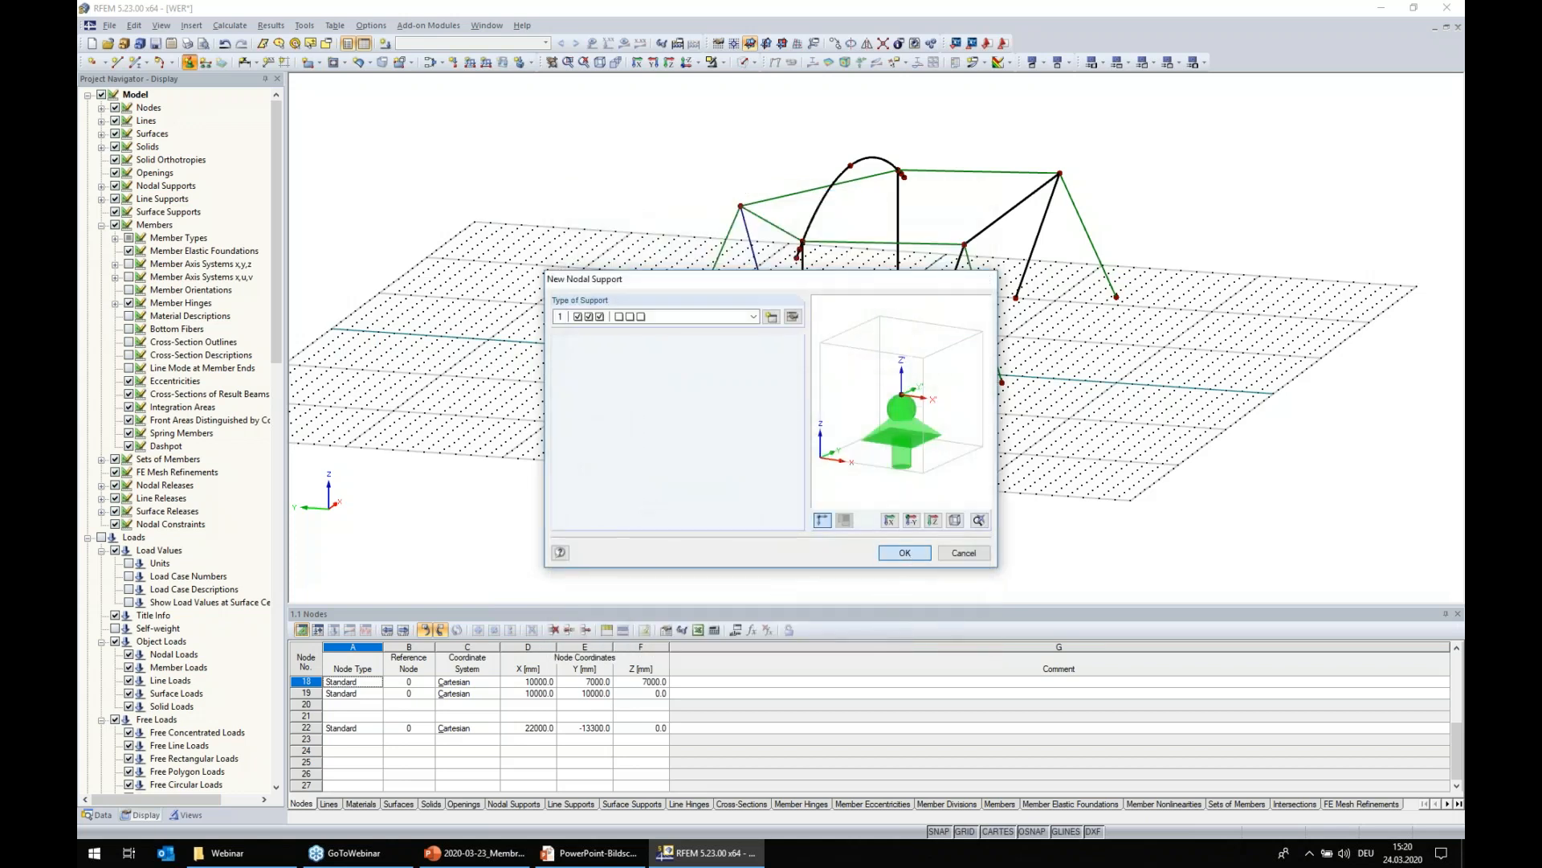
left_click(905, 553)
- Assign the nodal support to the ground-level nodes of all columns and cable anchors
left_click_drag(663, 295, 779, 337)
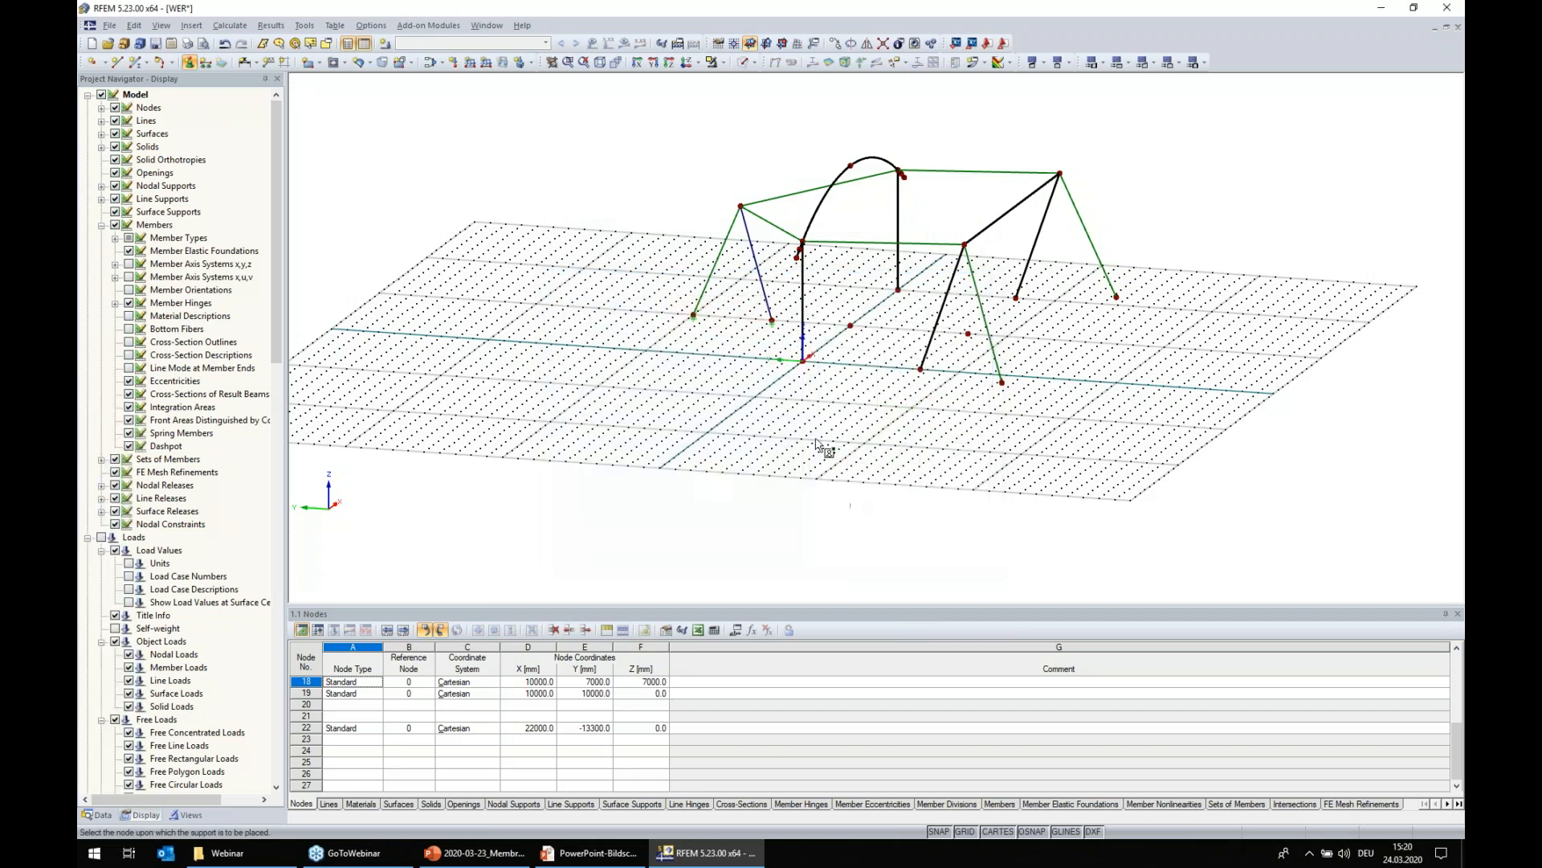
left_click_drag(875, 271, 938, 387)
left_click_drag(1003, 275, 1179, 321)
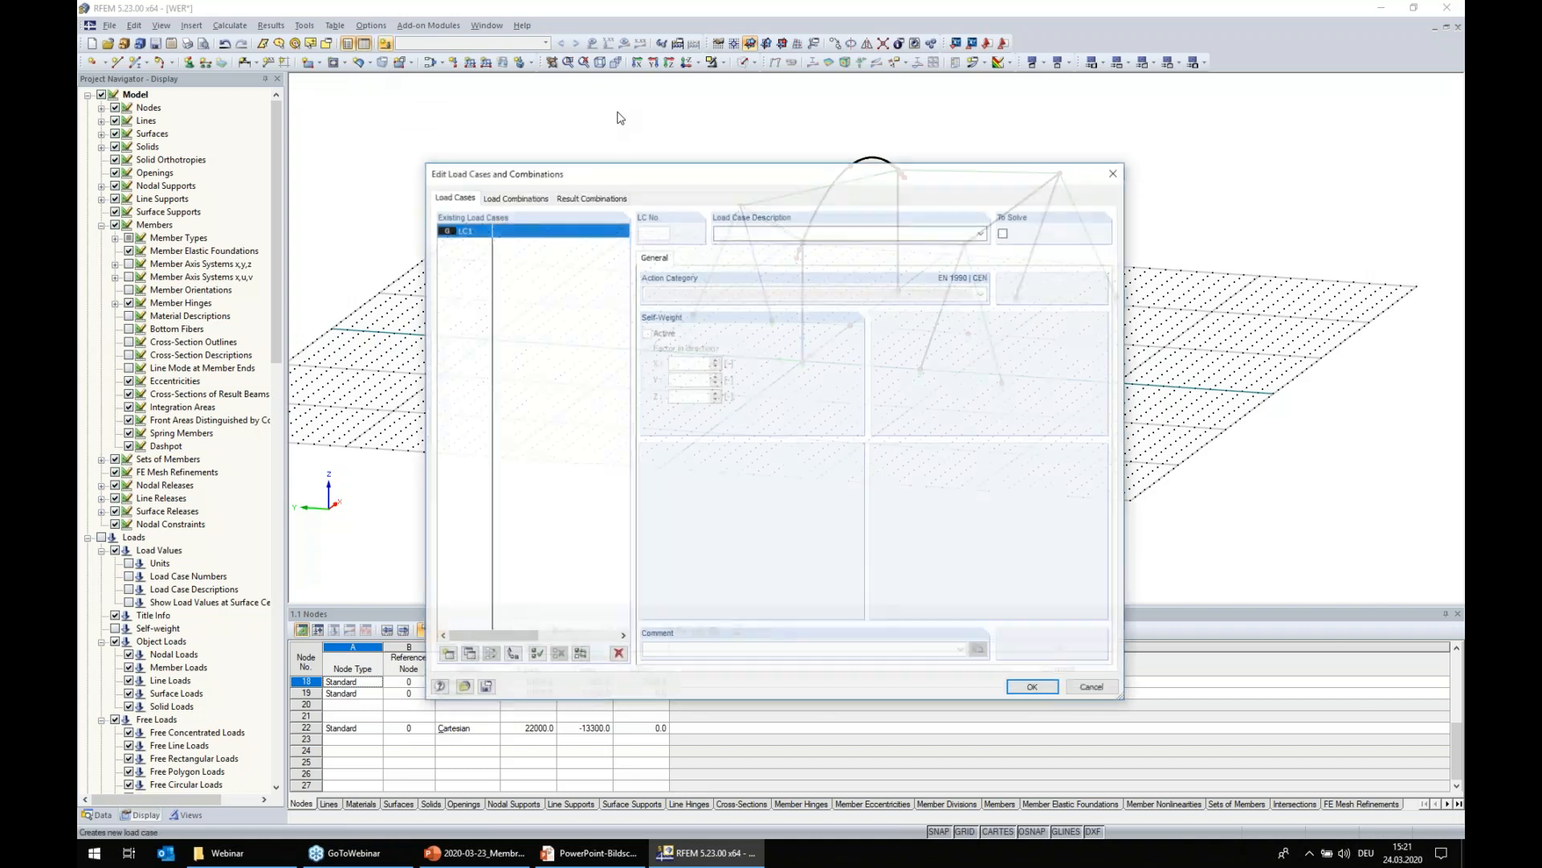
- Create load case LC1 with the description Self-weight
left_click(981, 233)
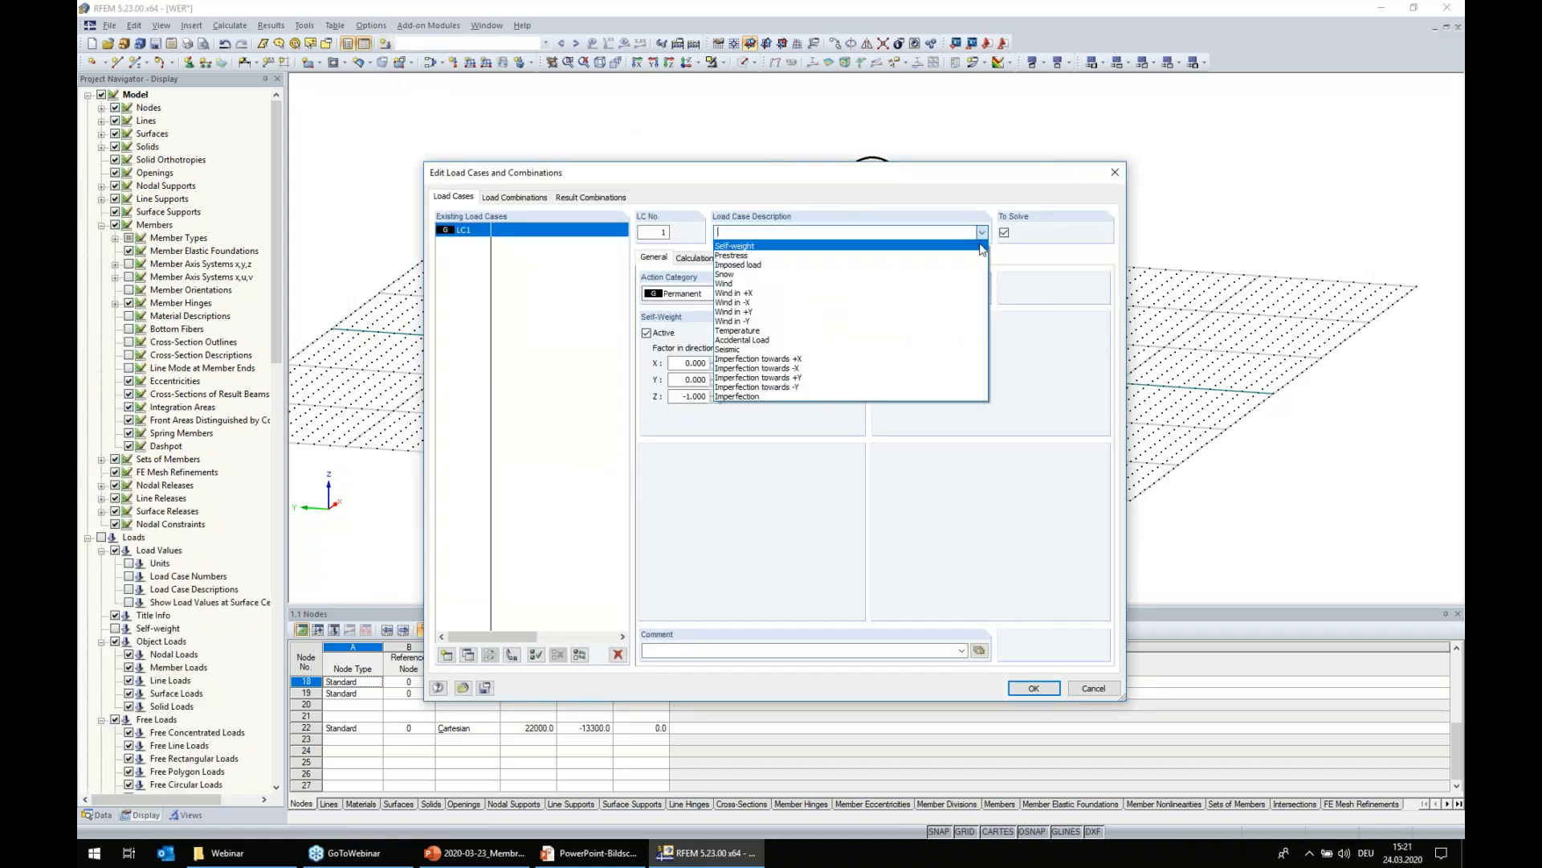
left_click(734, 246)
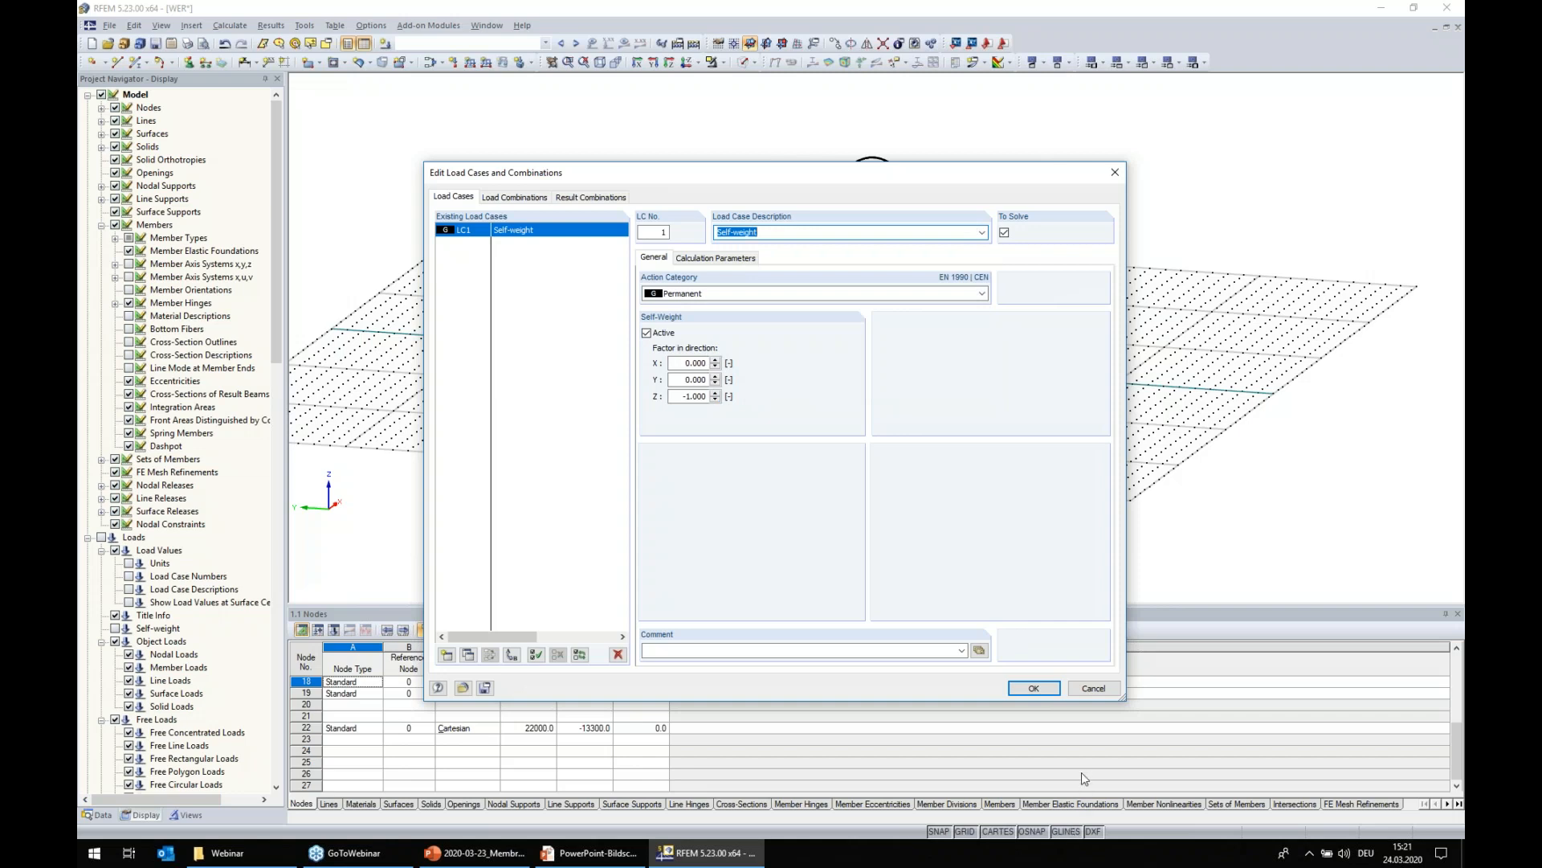
left_click(1032, 687)
- Calculate load case LC1 and inspect the global deformations of the frames and cables
left_click(623, 42)
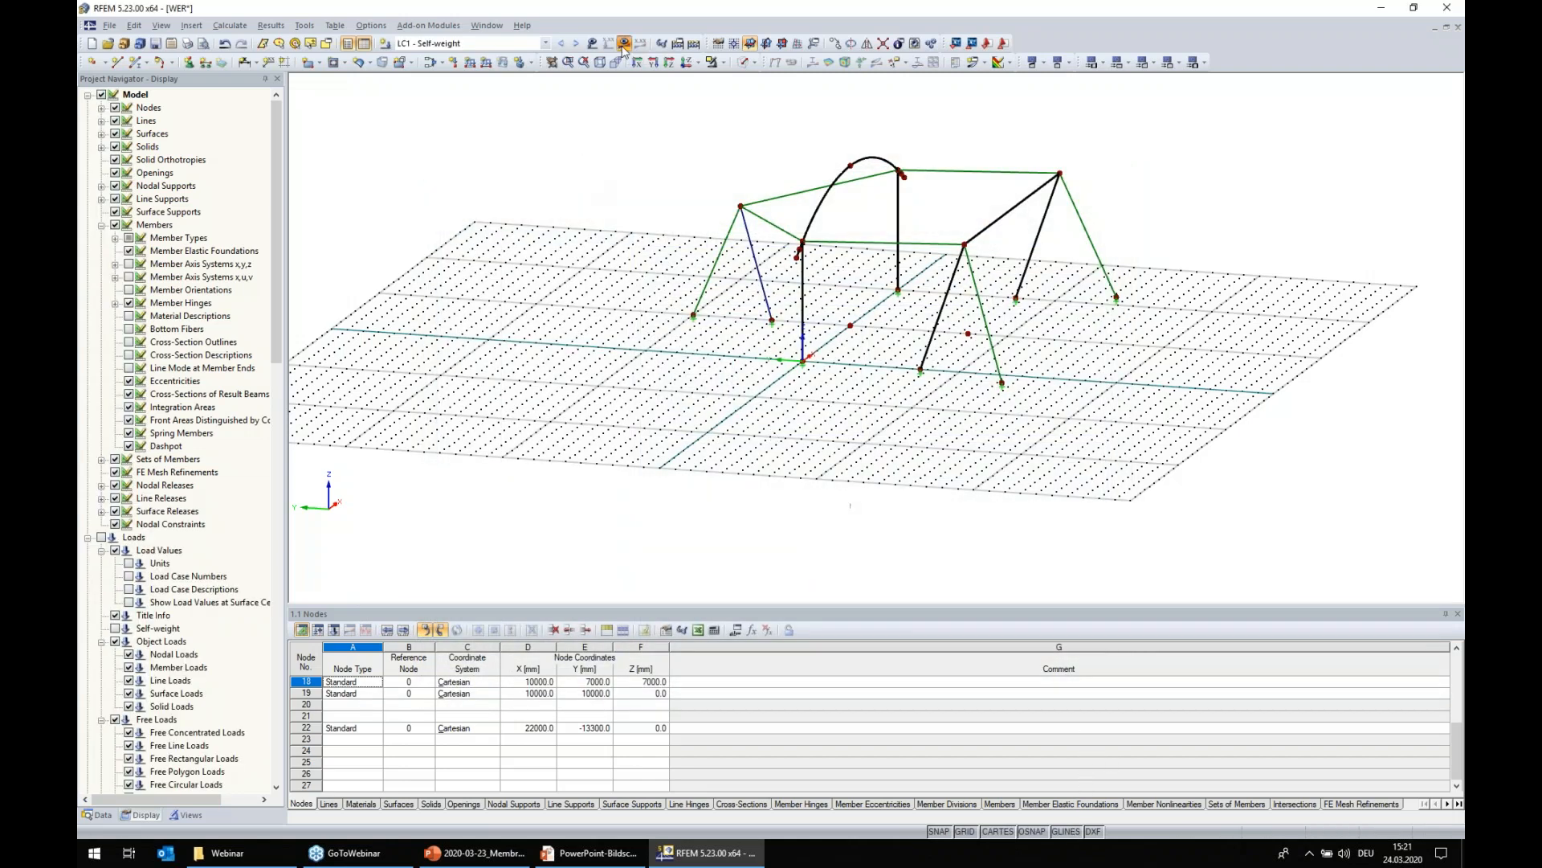
left_click(745, 448)
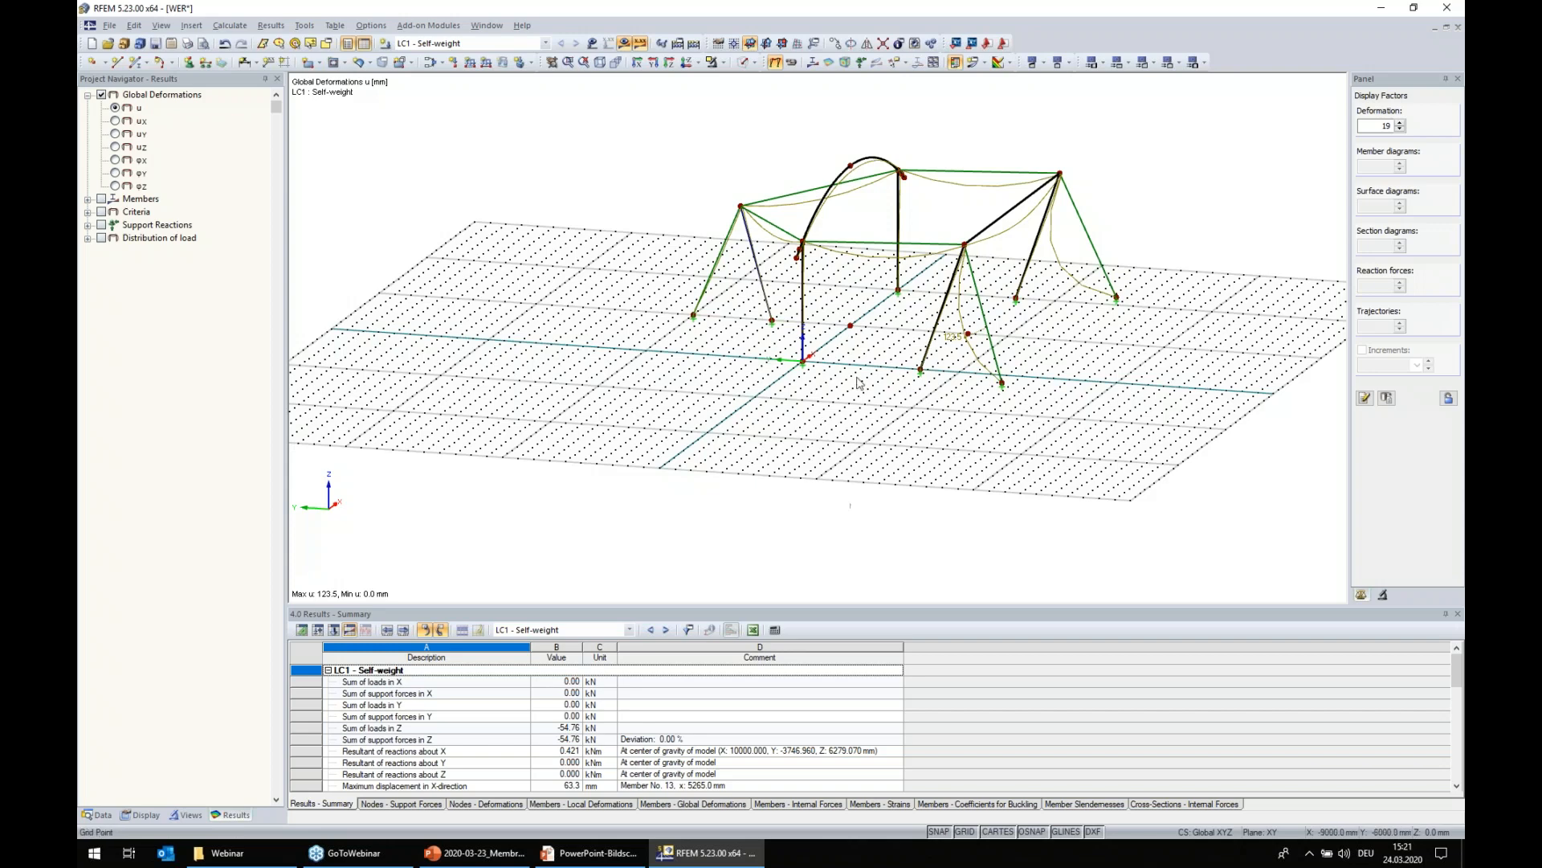
middle_click_drag(853, 361, 730, 419, "ctrl")
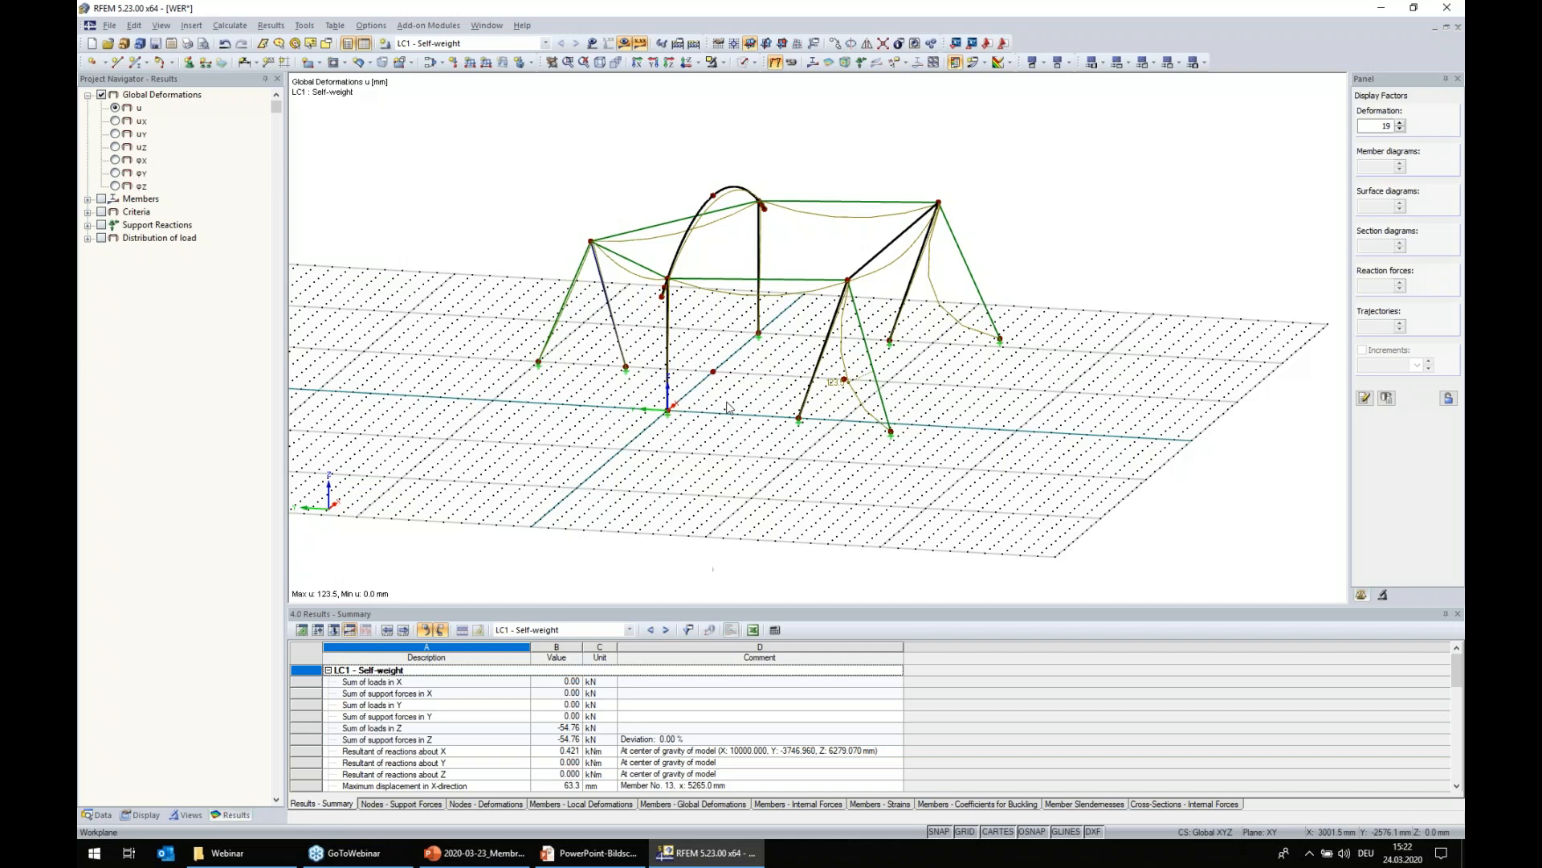
middle_click_drag(733, 444, 734, 509)
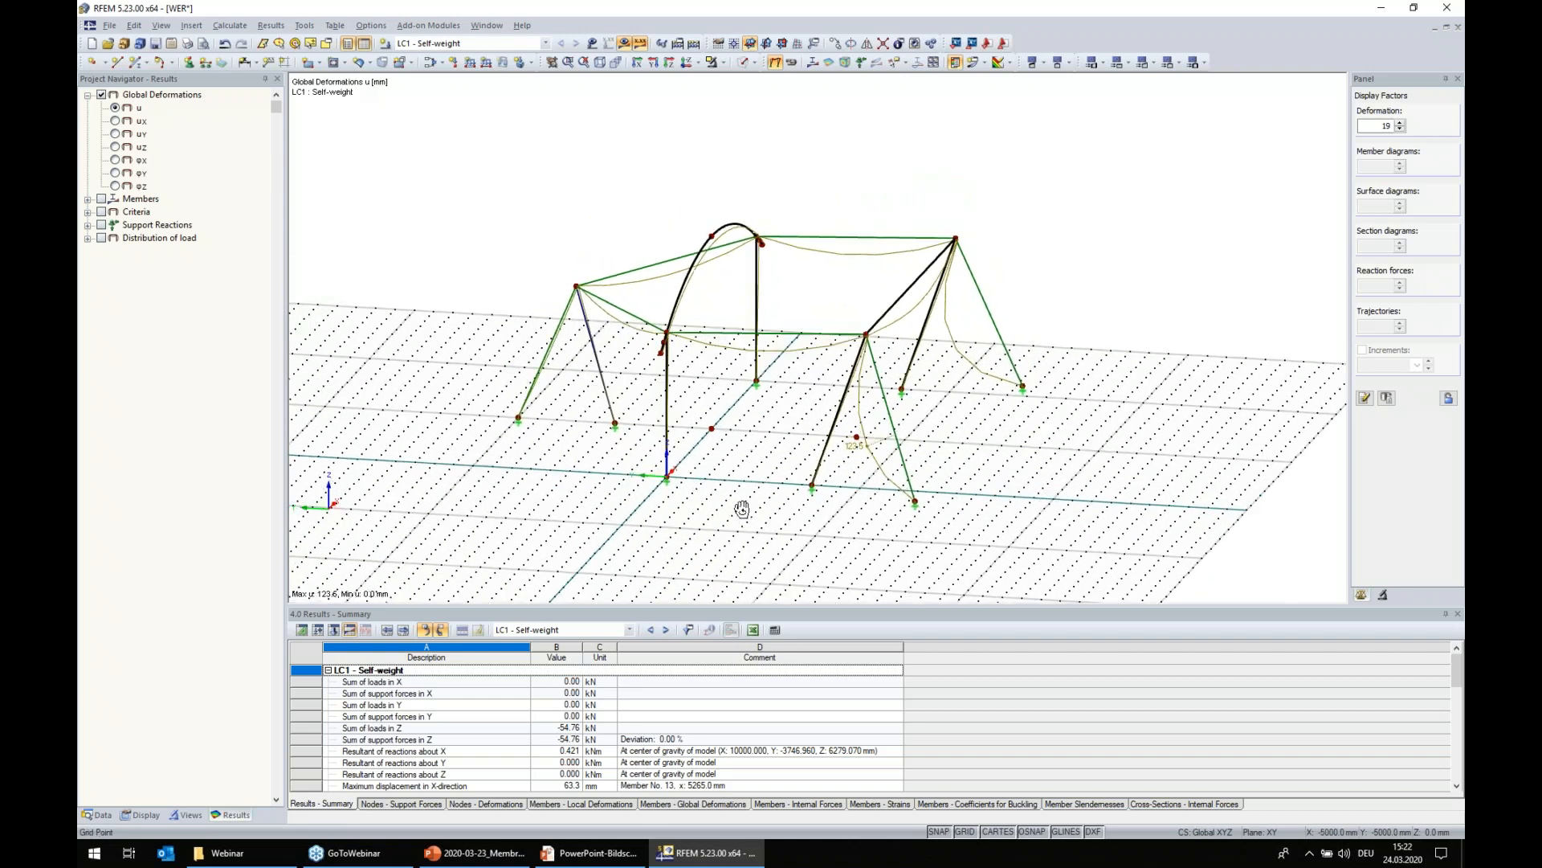
- Hide the deformation results and examine the frame and cable layout from above and in an oblique view
left_click(624, 45)
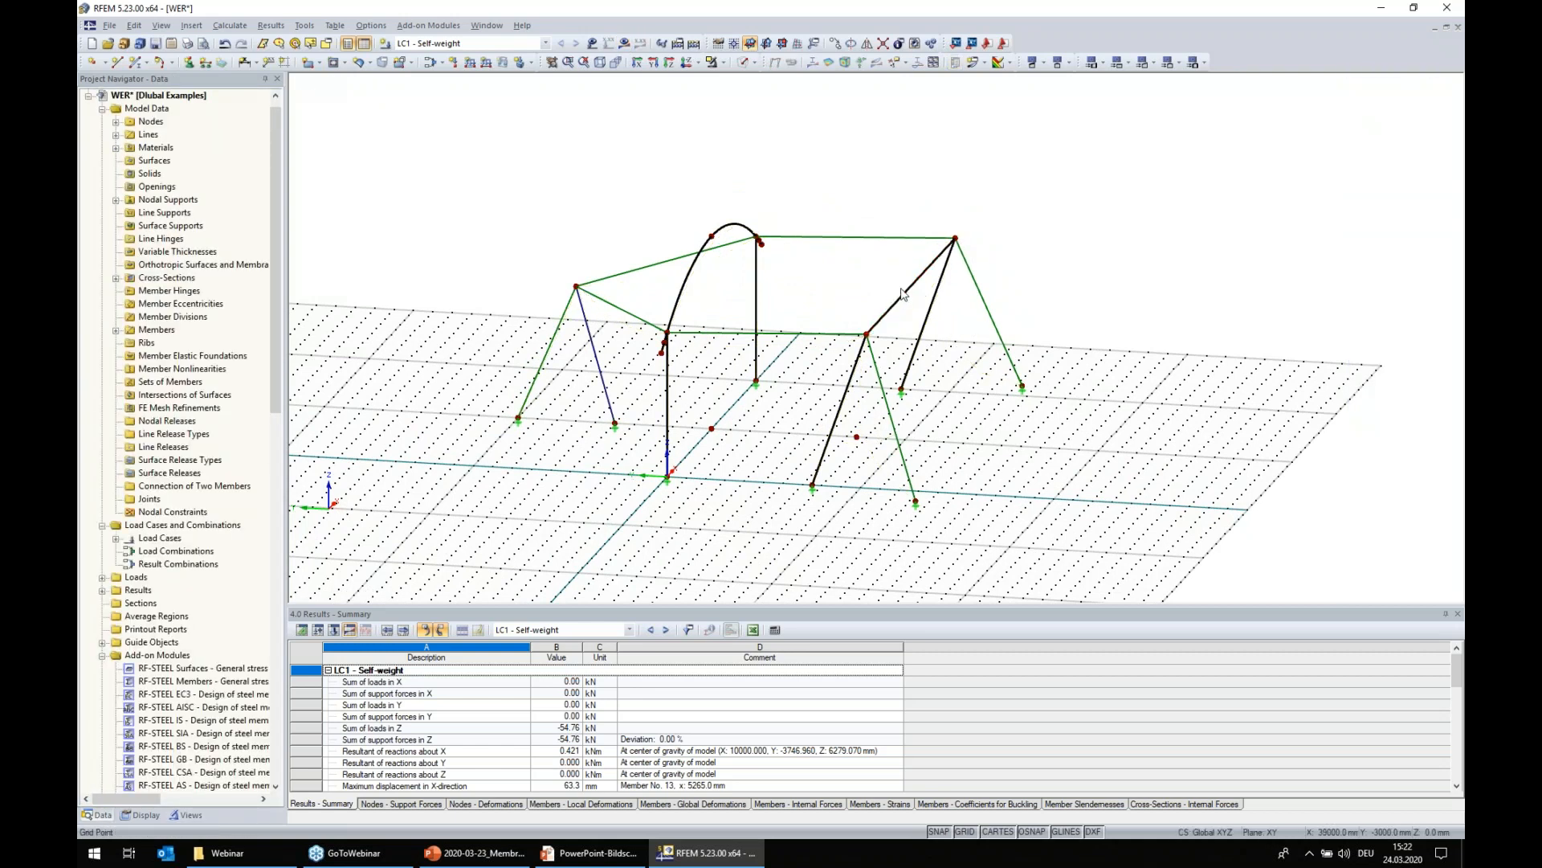
left_click(934, 271)
left_click(686, 62)
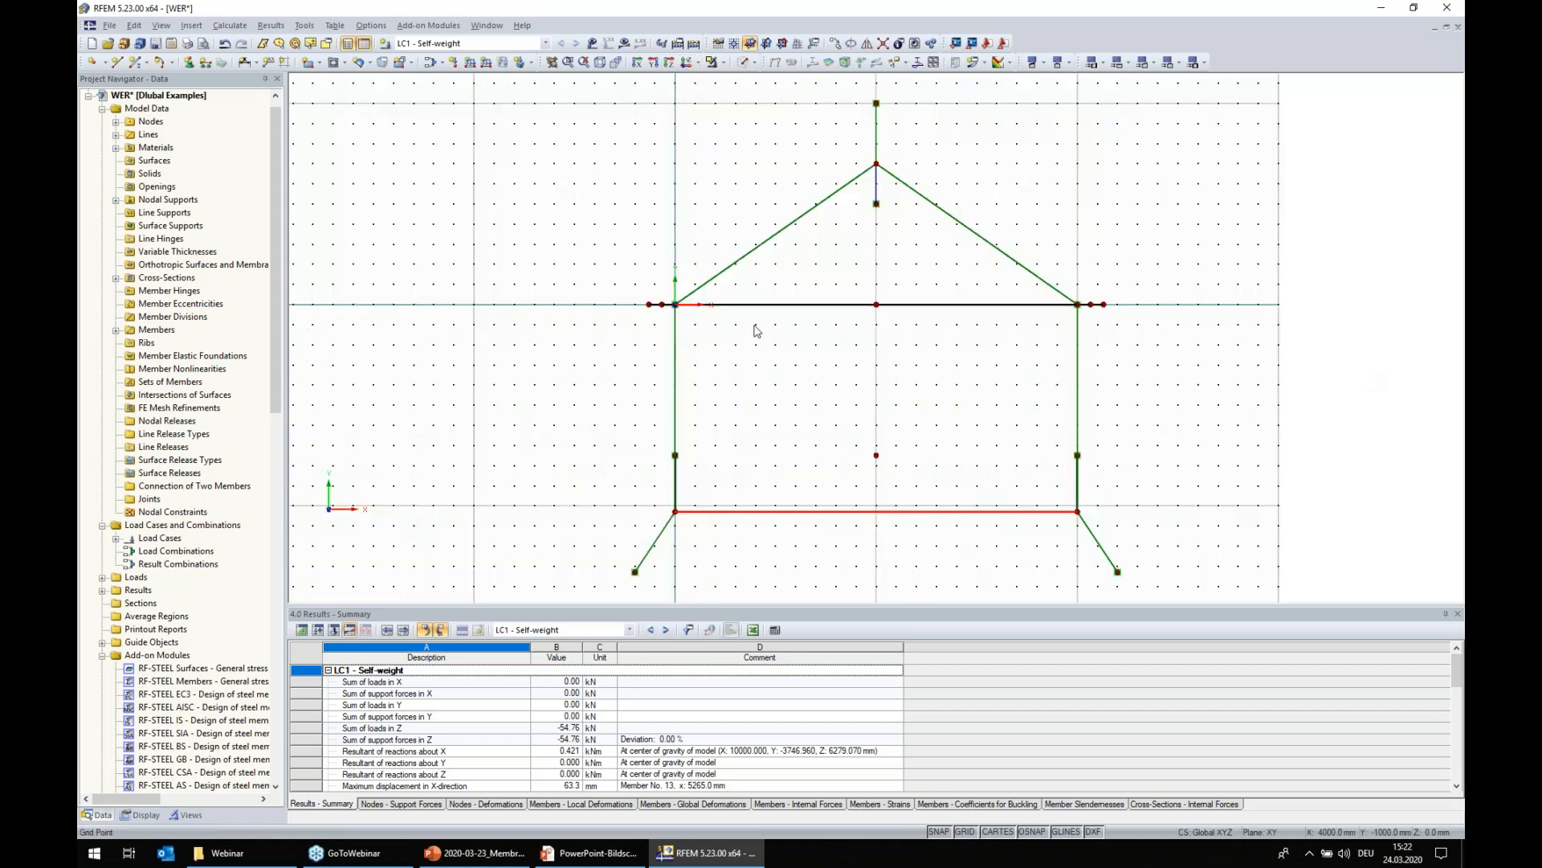
scroll(755, 331, "down", 1)
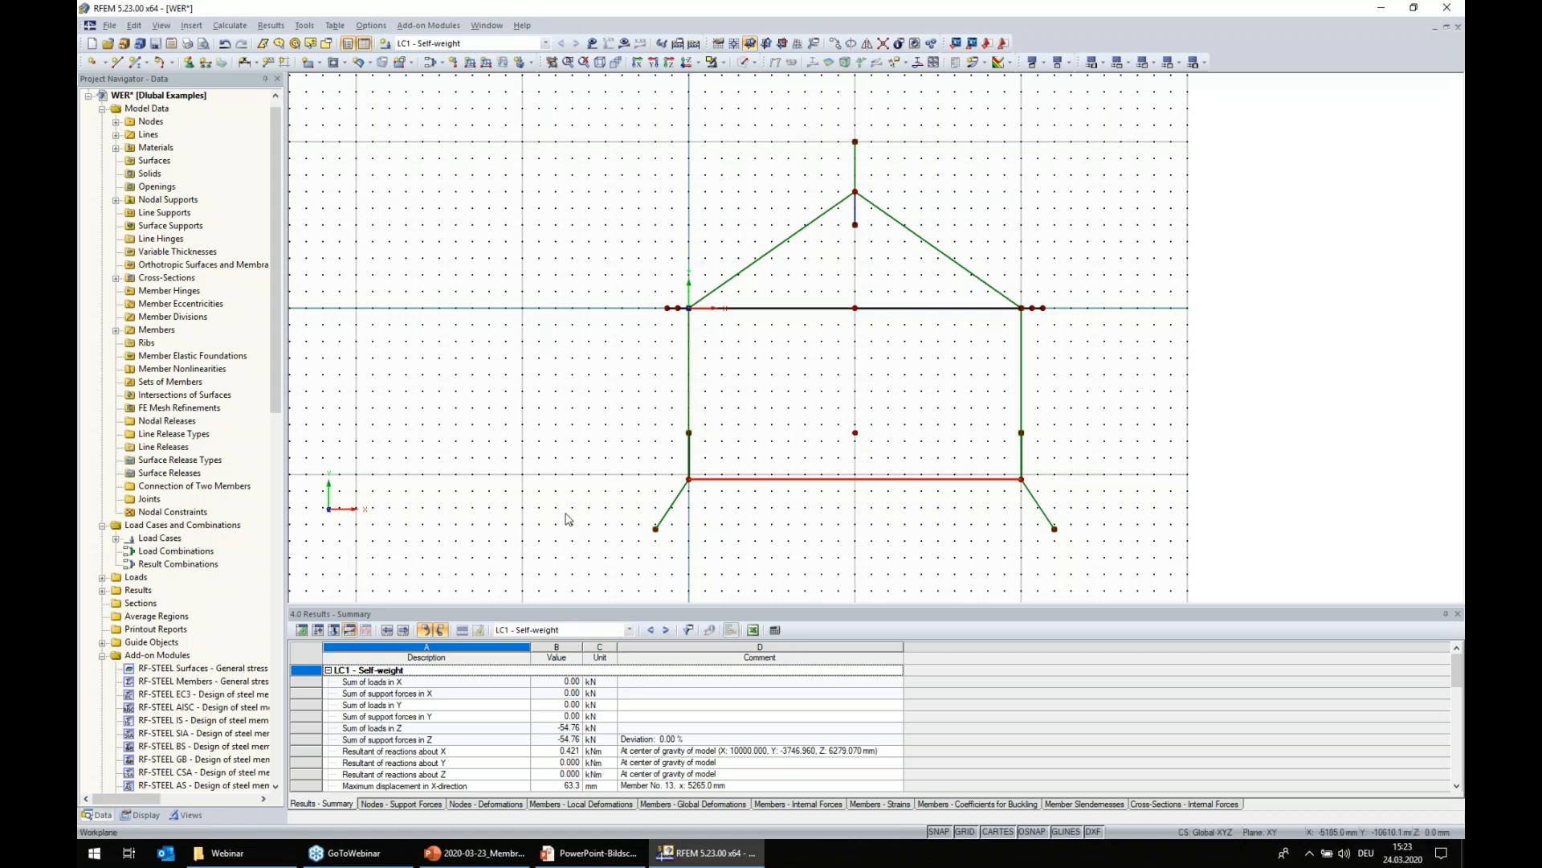
middle_click_drag(531, 546, 1113, 480, "ctrl")
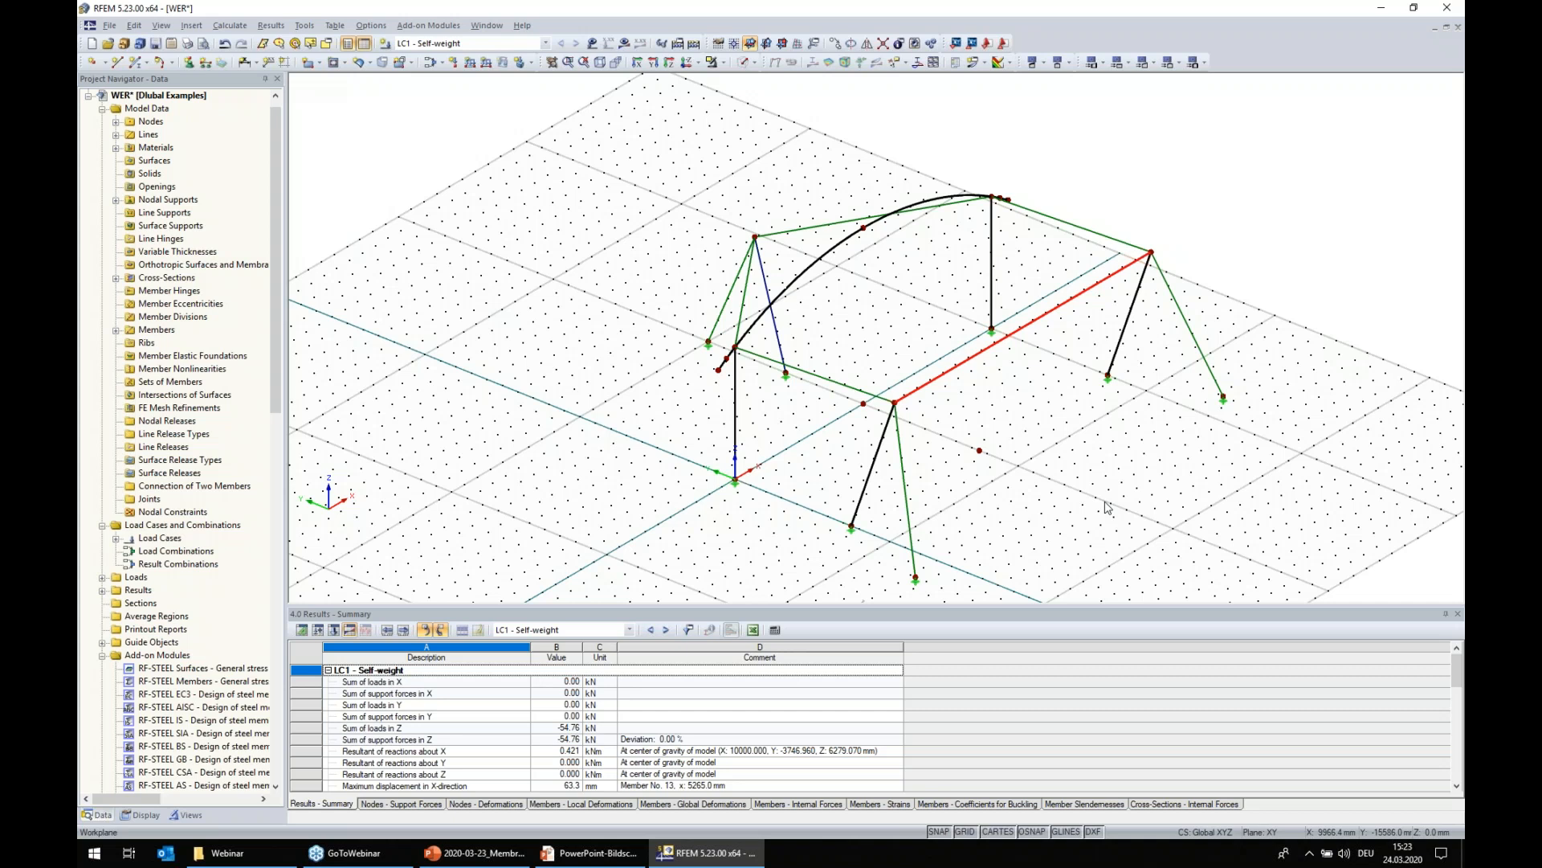
left_click(900, 413)
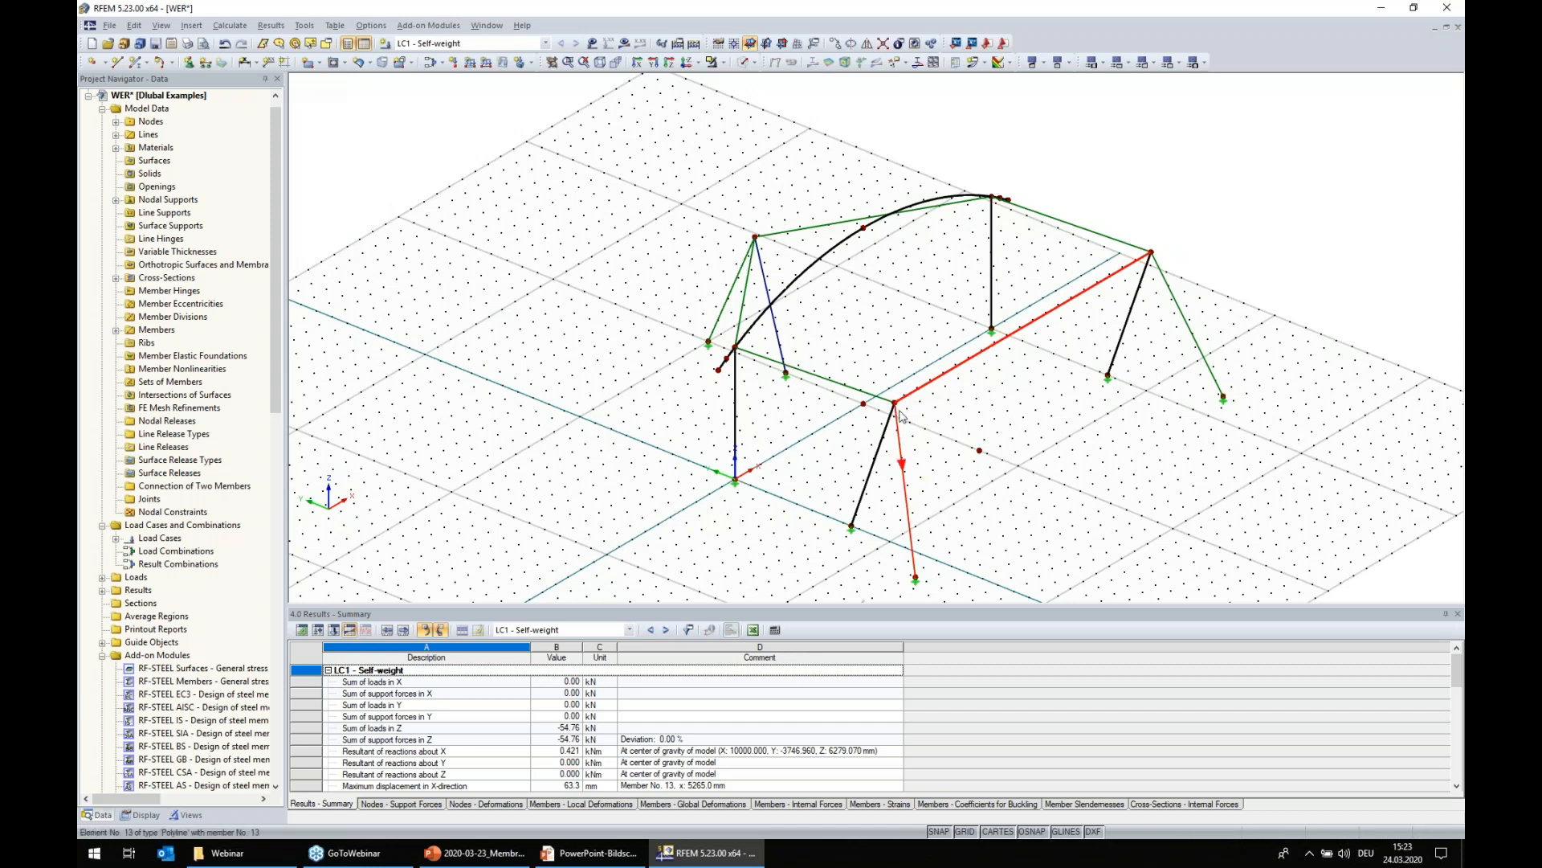
key("Escape")
- Copy the node at the grid origin by dx -2000, dy -4500 and dz 2500 mm
right_click(736, 480)
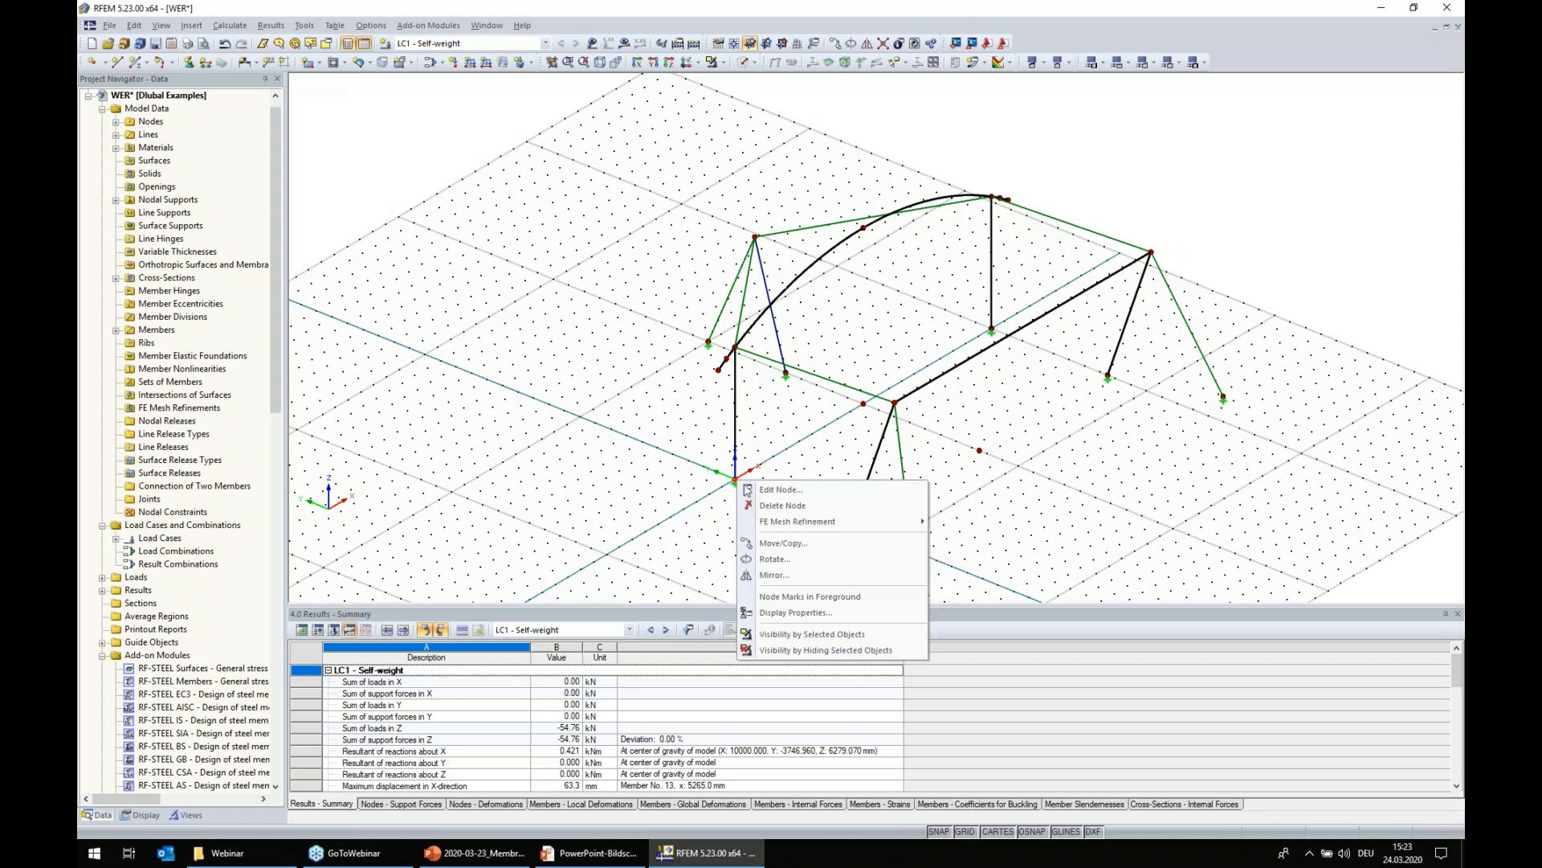
left_click(799, 553)
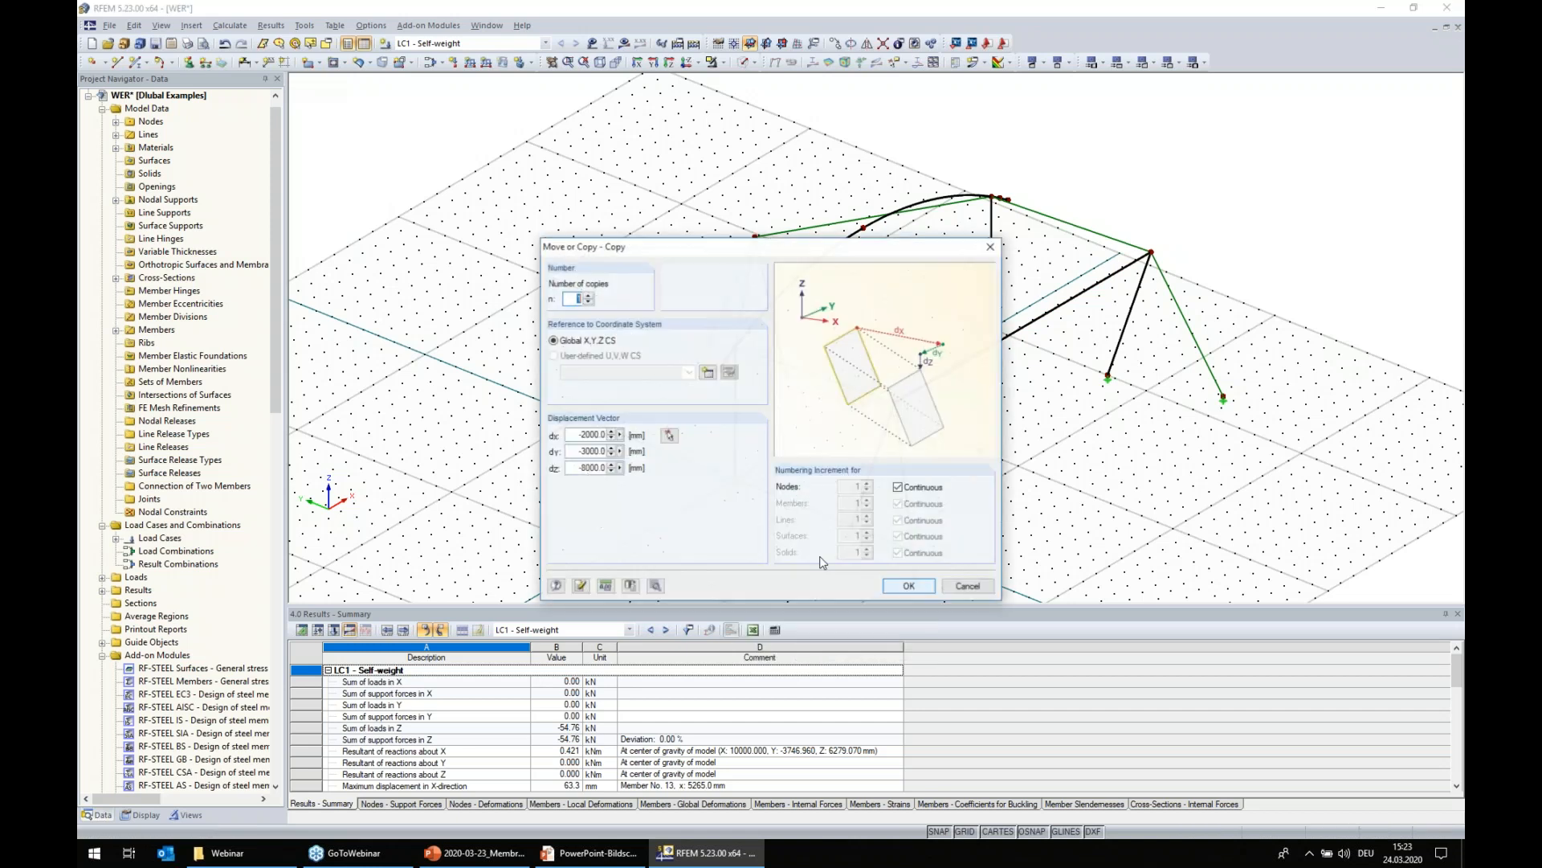
double_click(570, 435)
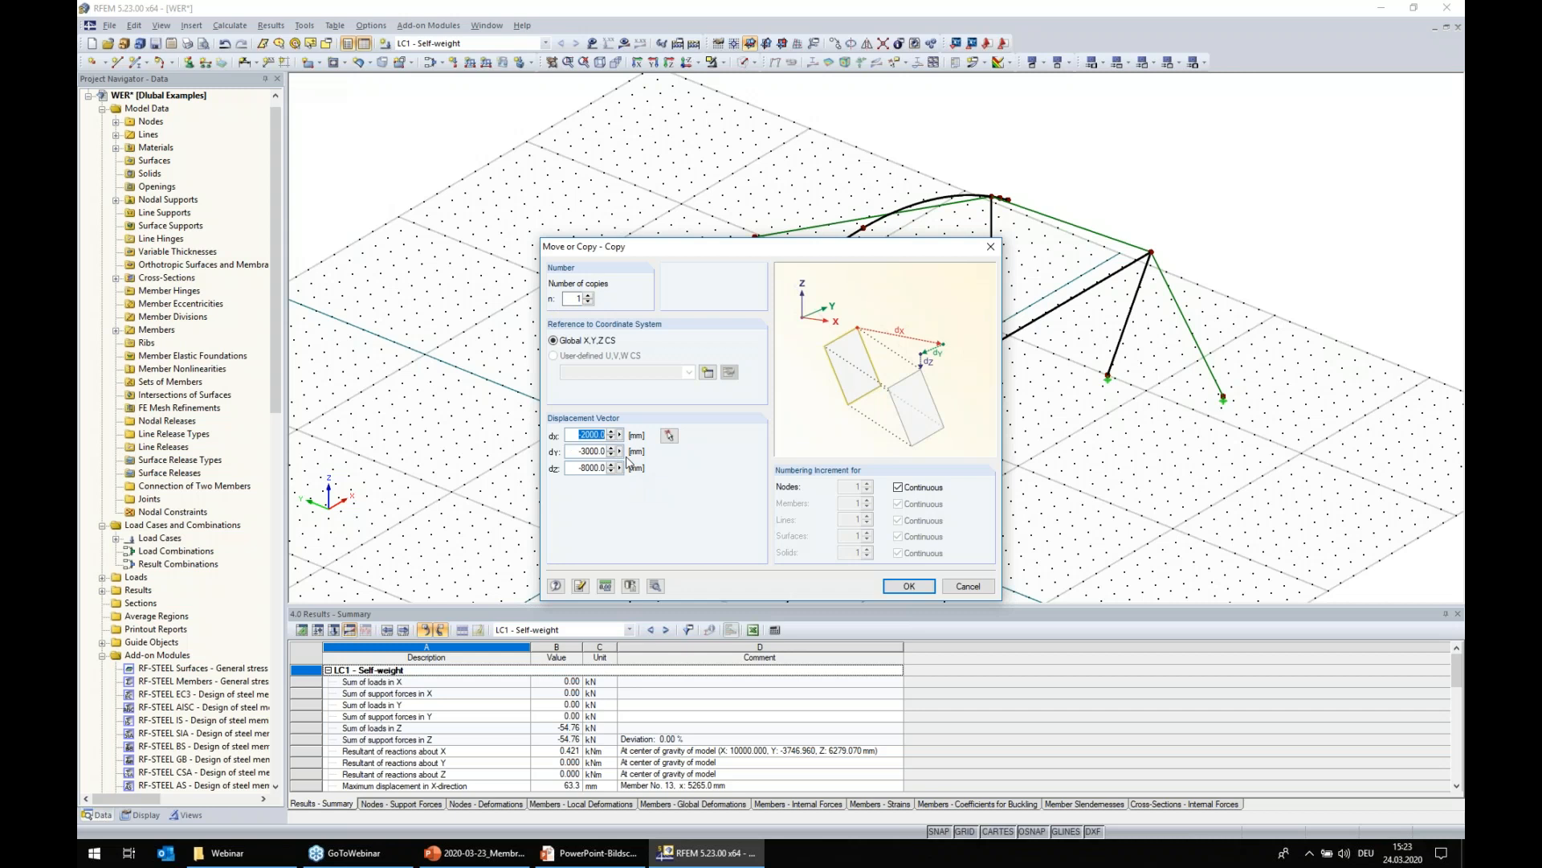
key("Tab")
type("-")
key("Tab")
type("25")
left_click(907, 586)
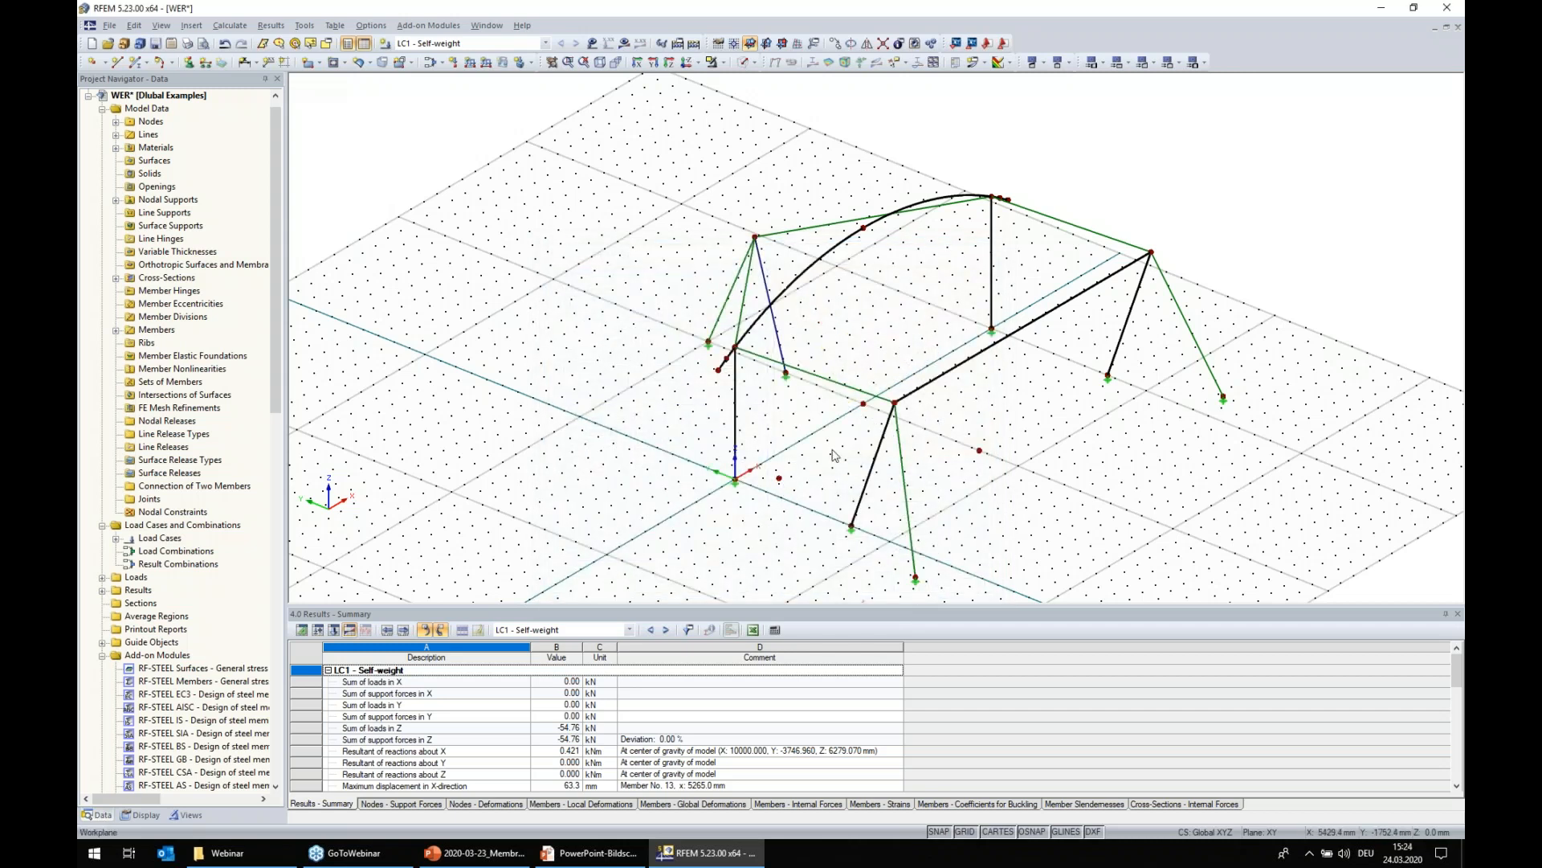
- Draw lines from the arch's overhanging end to the copied elevated node and on to the near top corner of the inclined frame
left_click(118, 63)
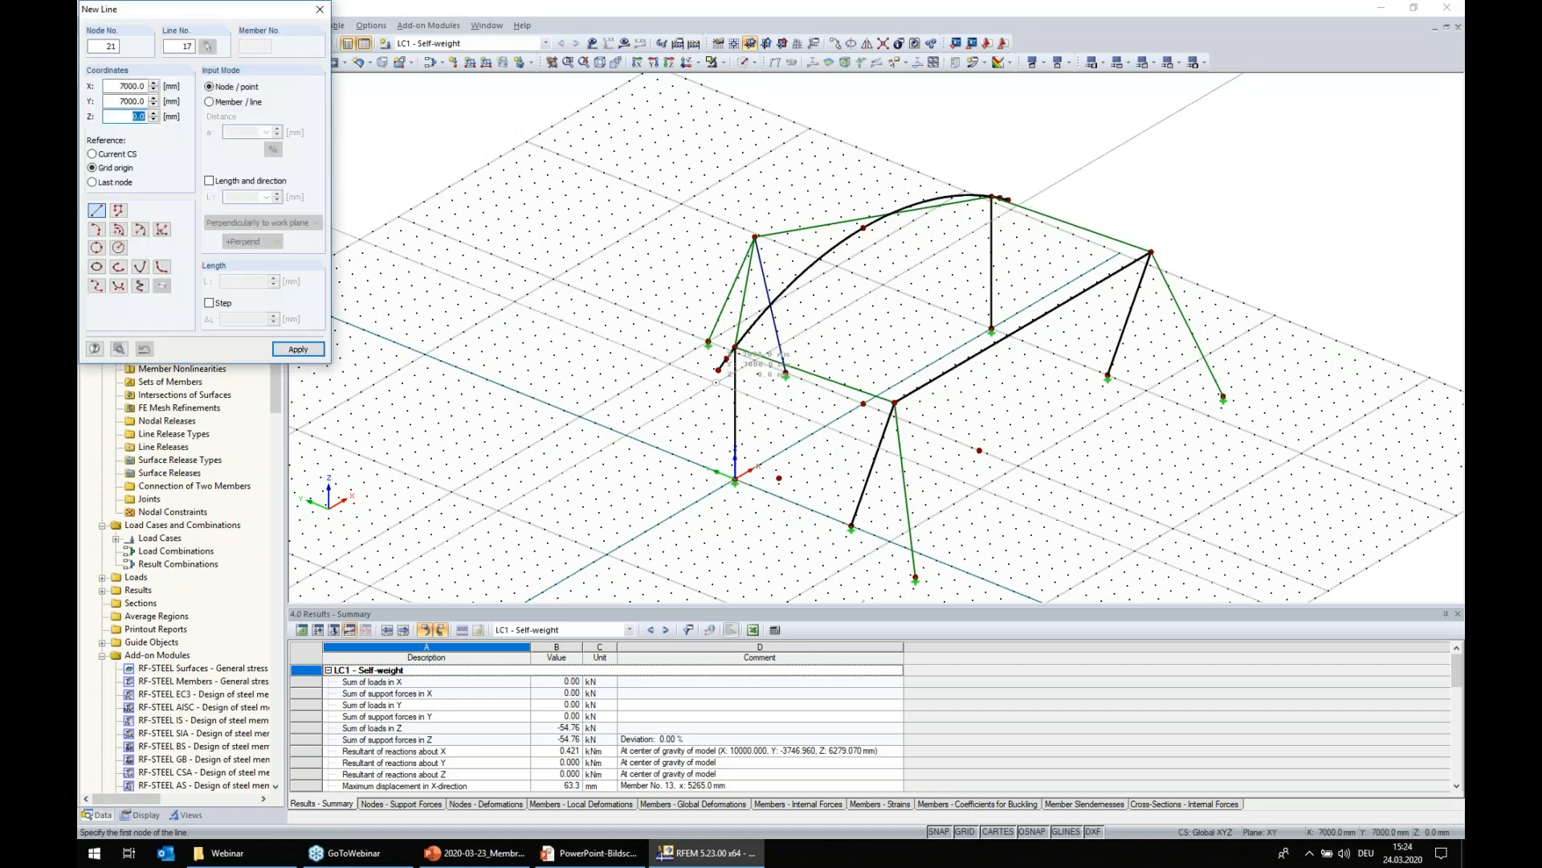
left_click(718, 370)
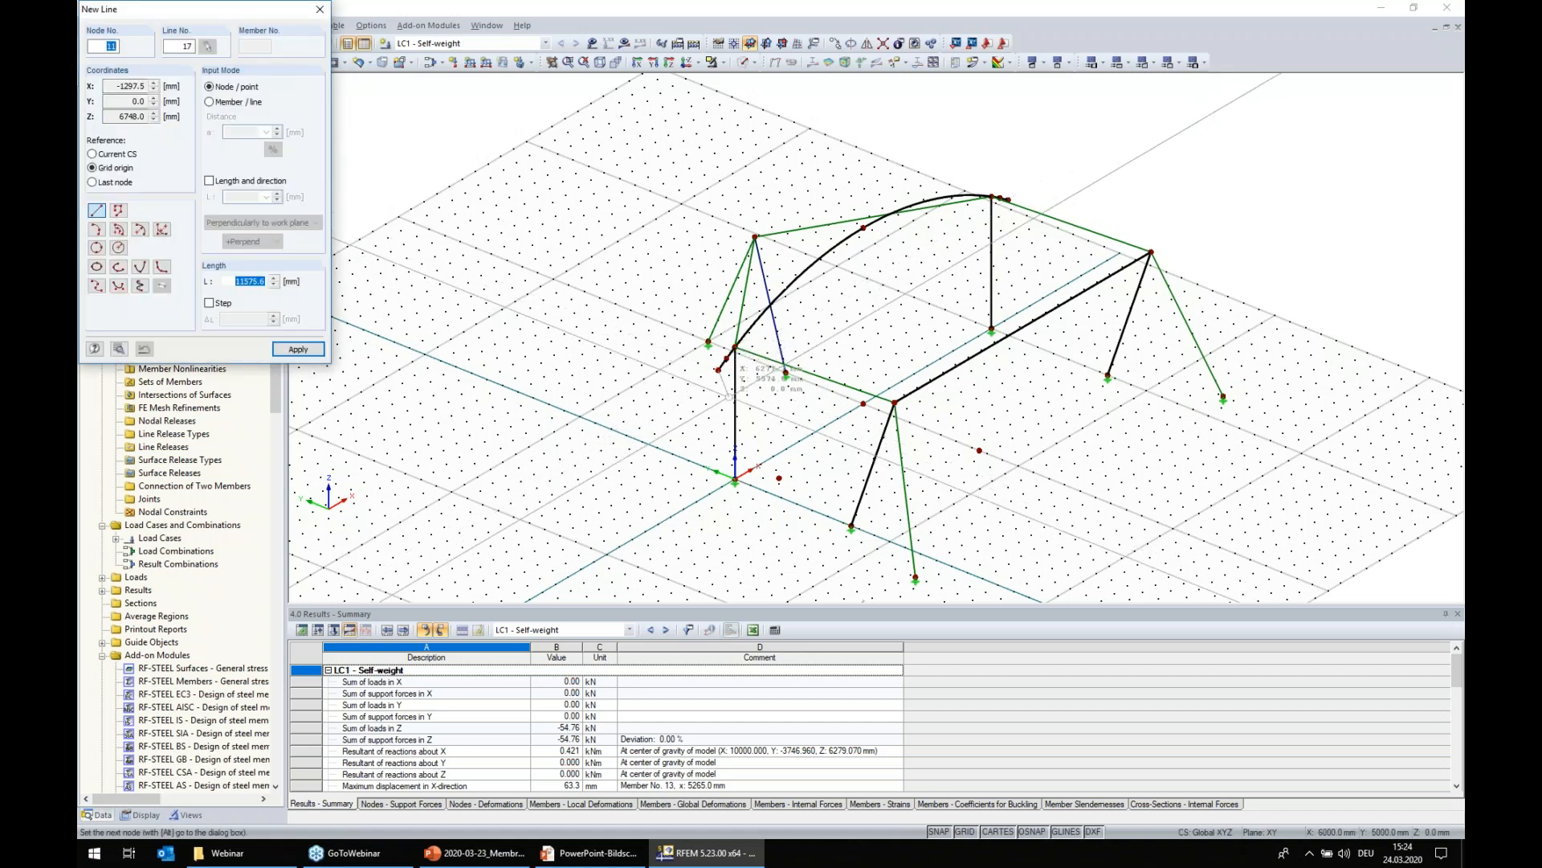
left_click(780, 478)
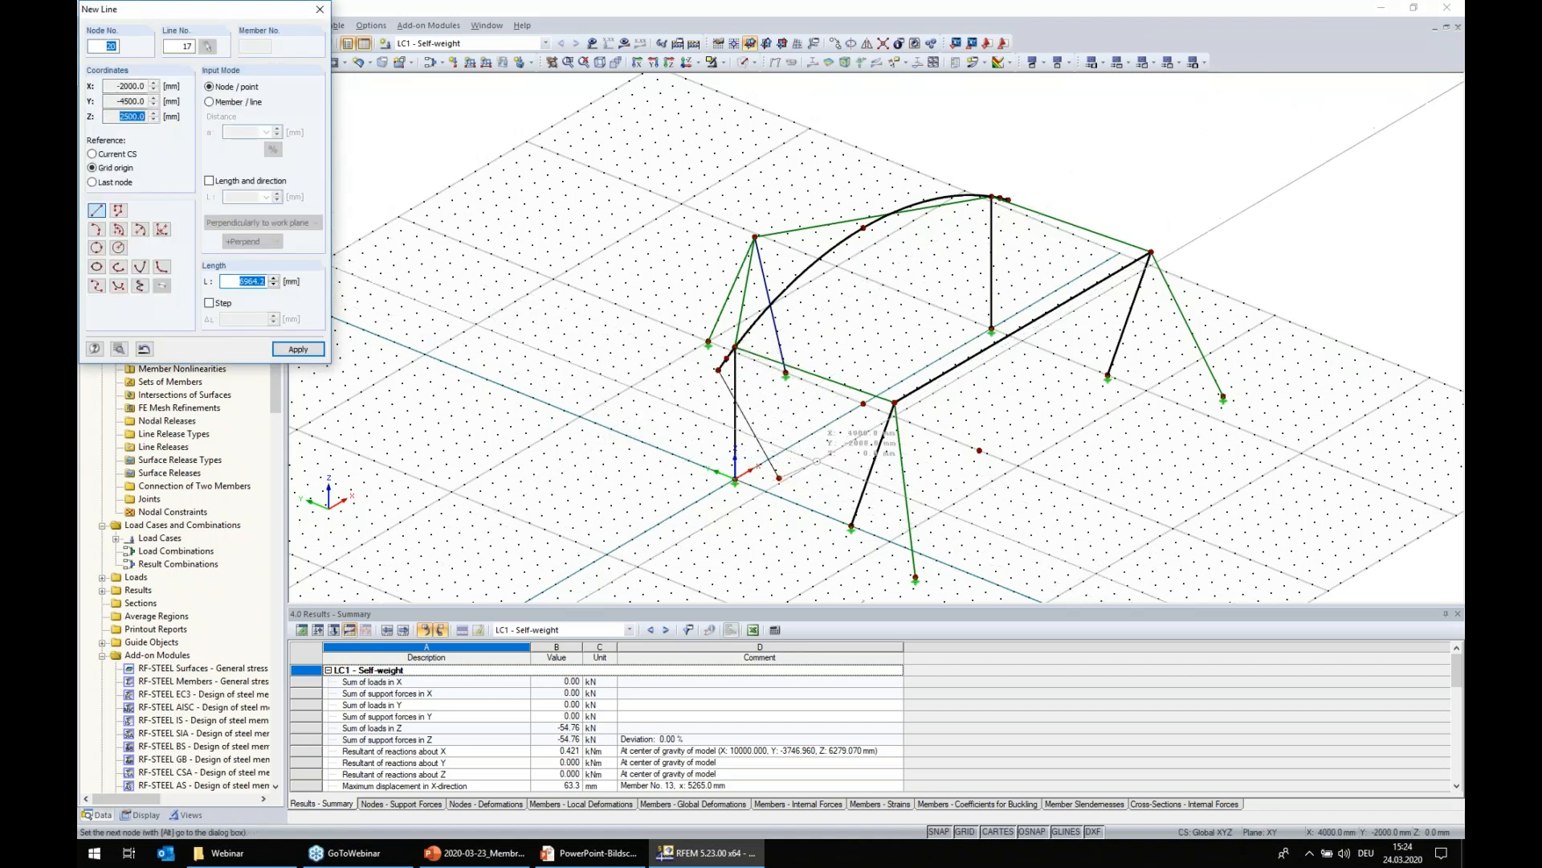
left_click(894, 402)
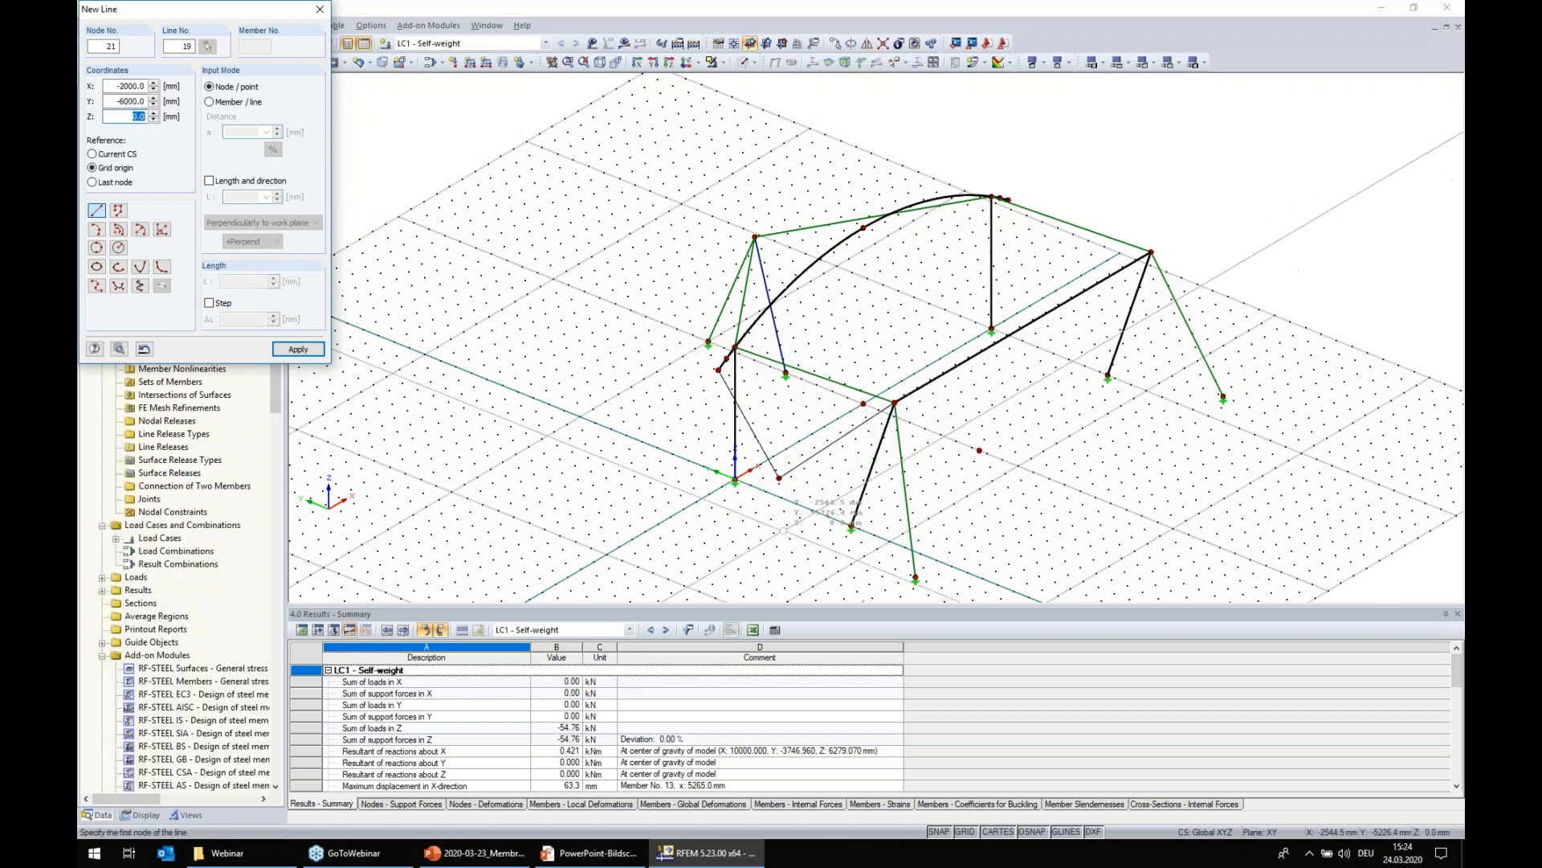
key("Escape")
- Copy the elevated node between the arch and the inclined frame by dx -884, dy 0 and dz -2500 mm
middle_click_drag(1012, 431, 856, 338, "ctrl")
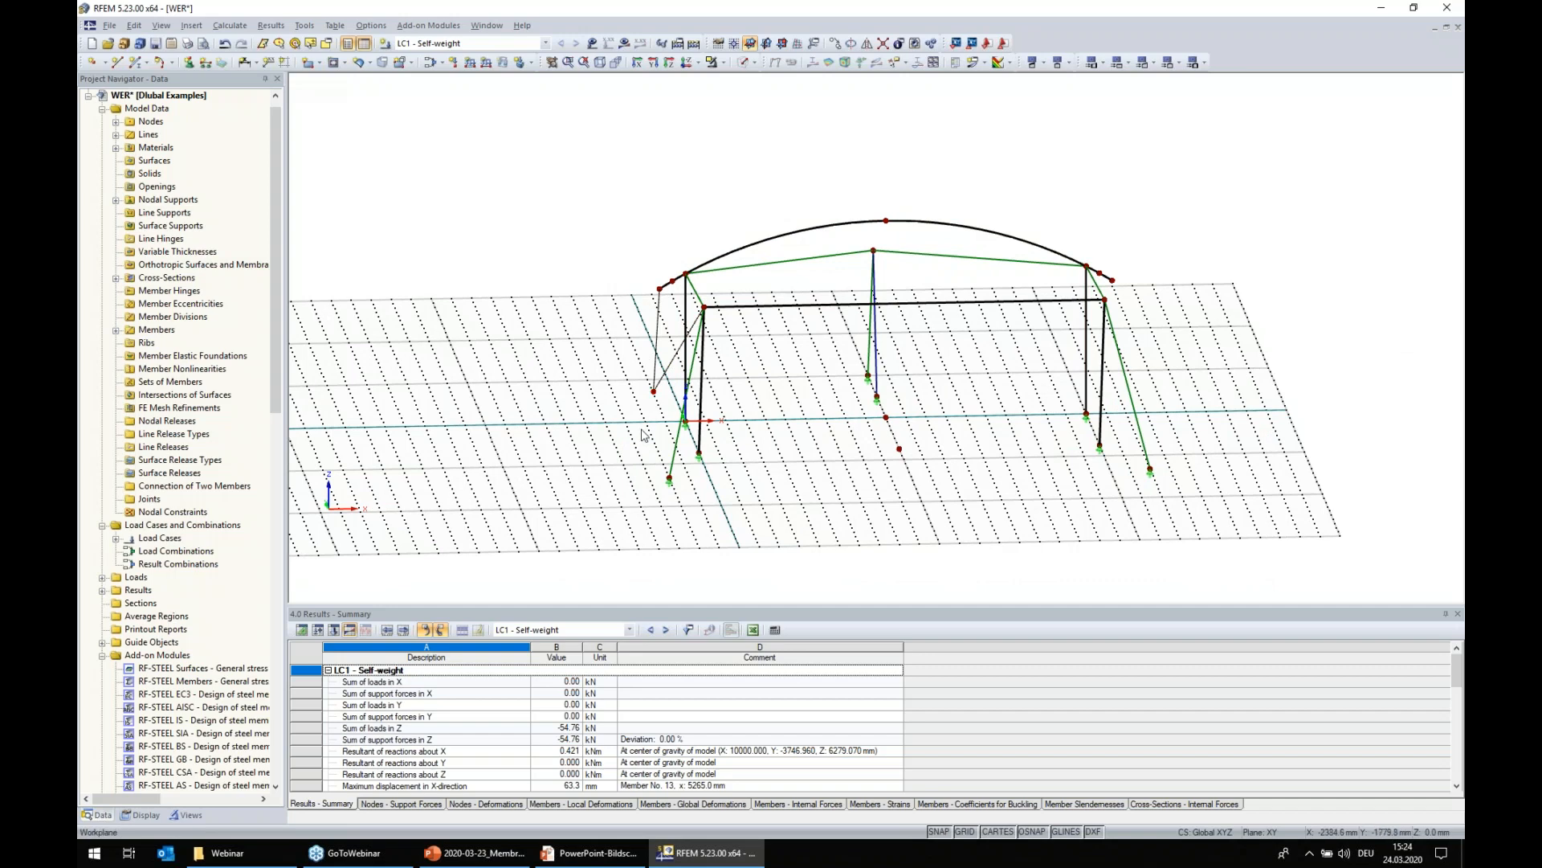
middle_click_drag(640, 432, 826, 484, "ctrl")
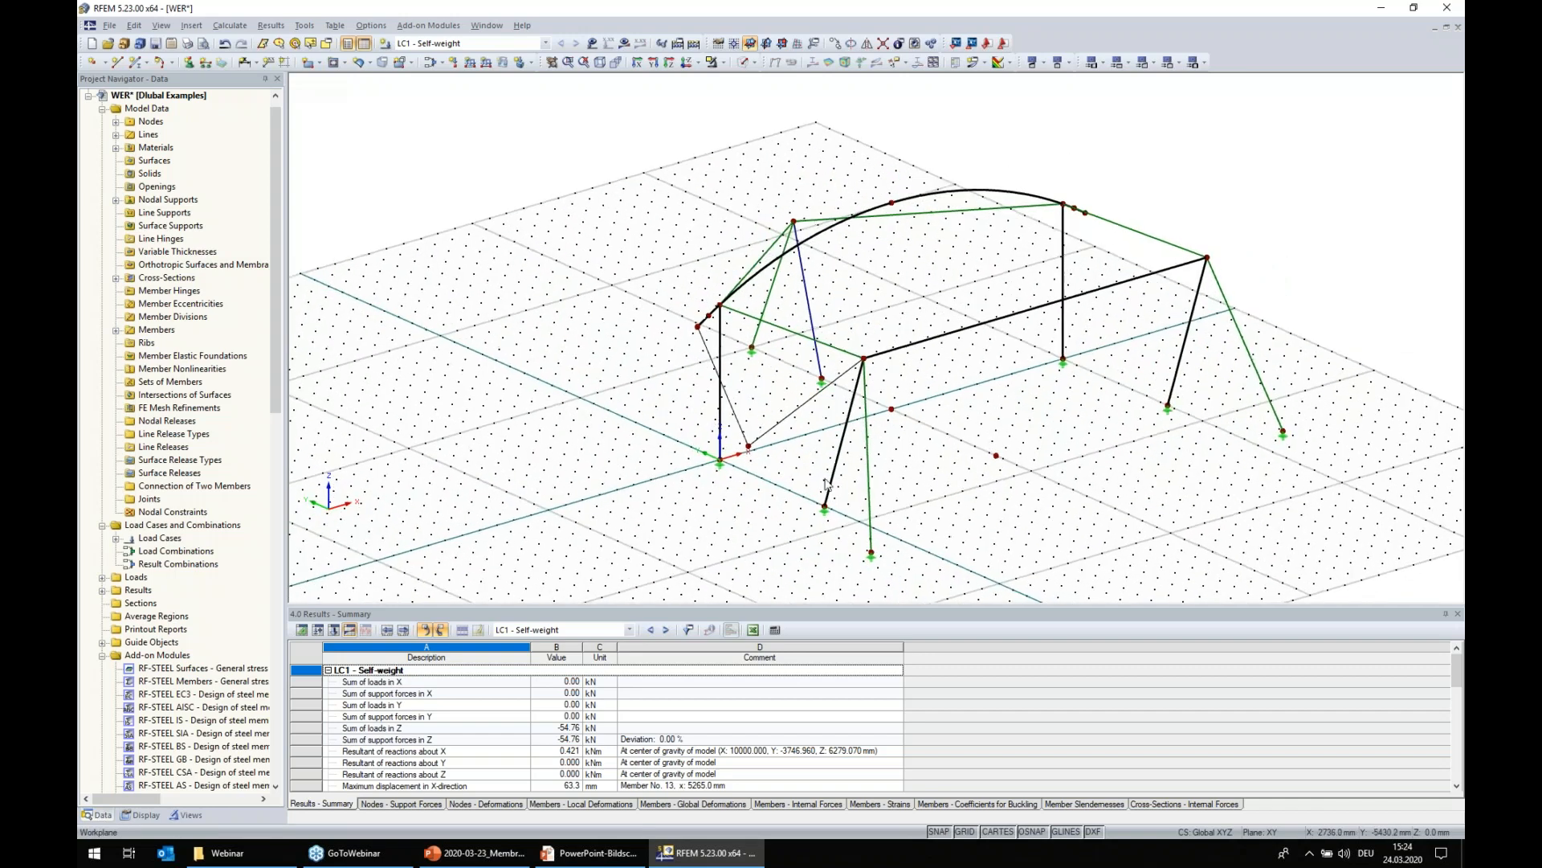
right_click(749, 447)
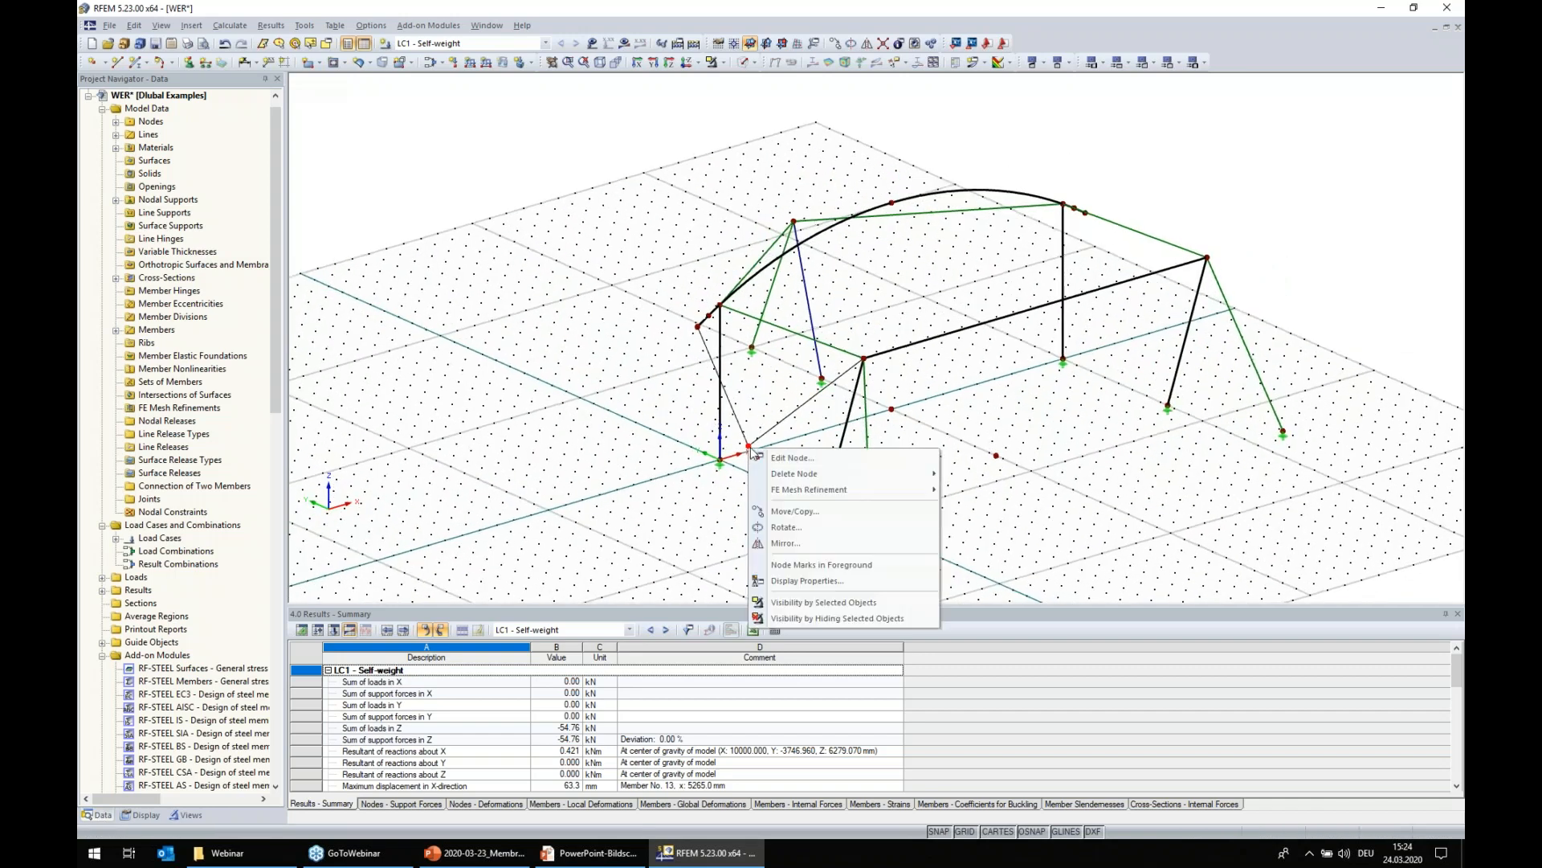
left_click(791, 506)
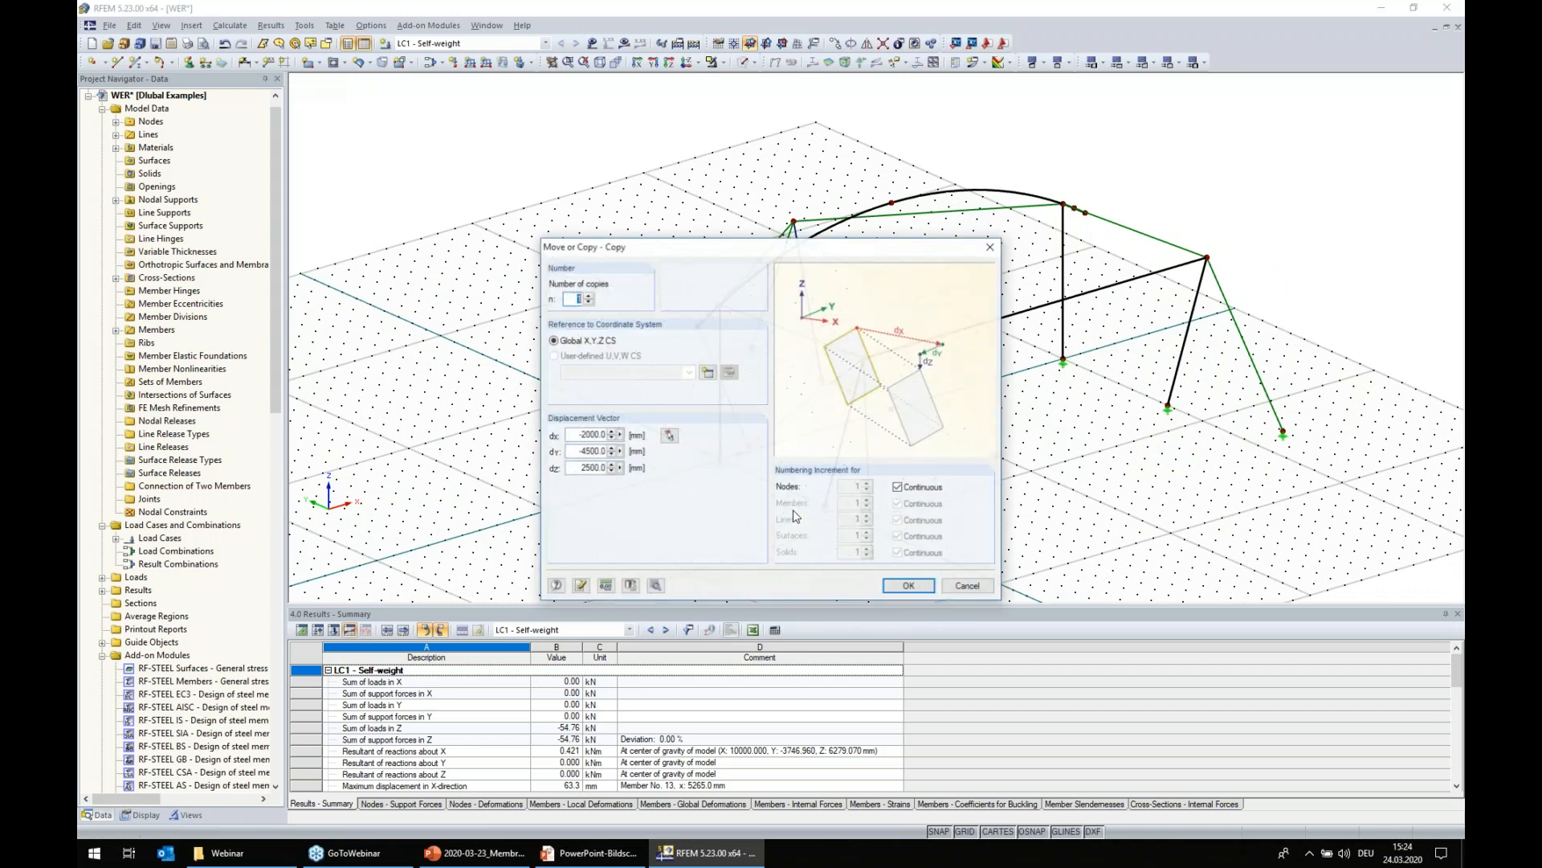
left_click(572, 434)
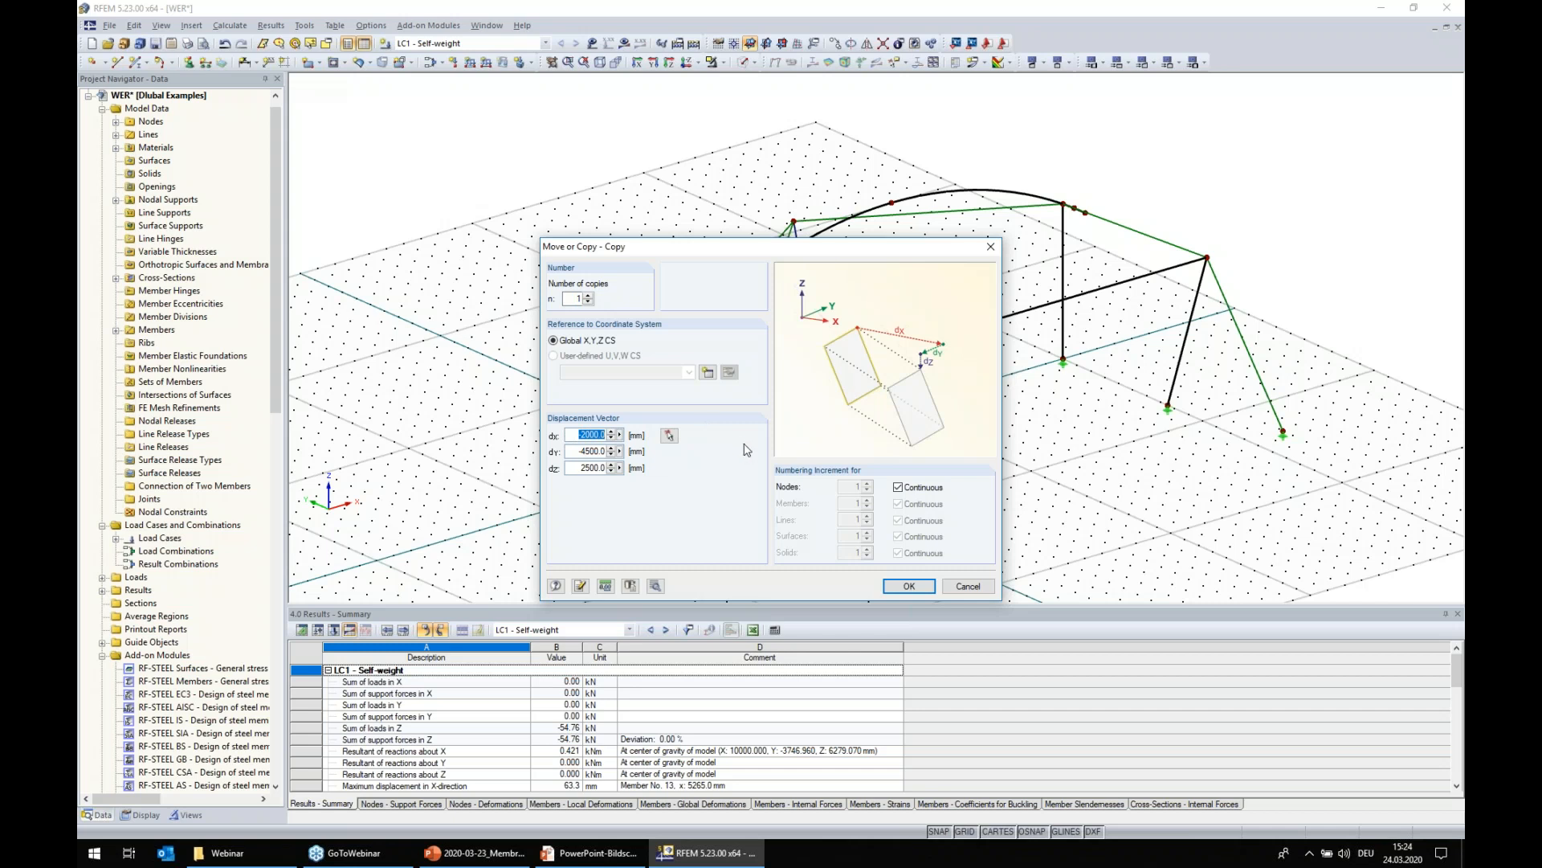
key("BackSpace")
key("Tab")
type("0")
key("Return")
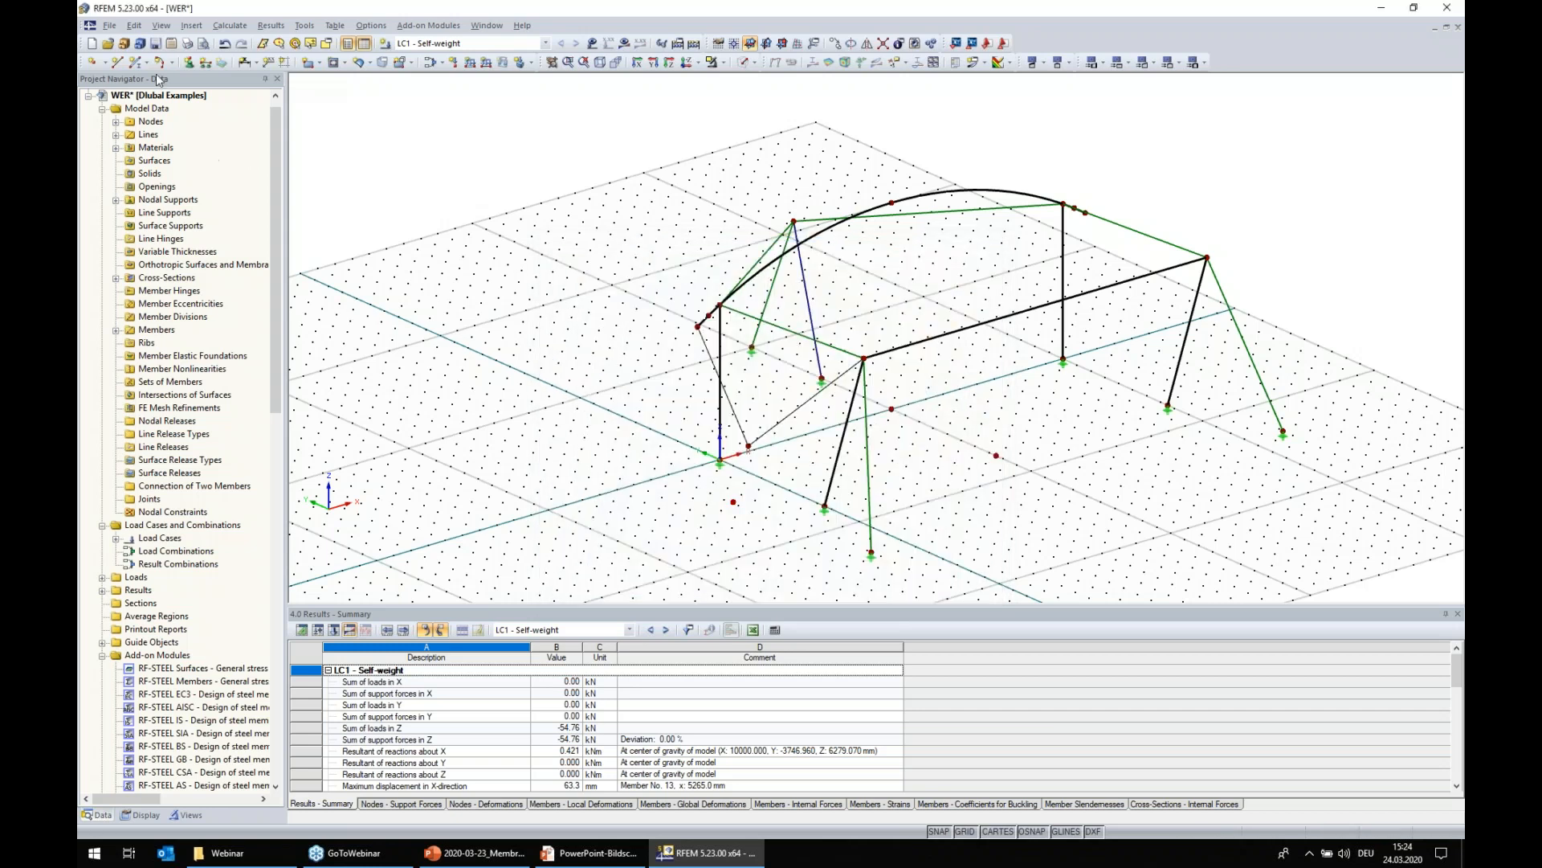
- Draw a line from the elevated node between the arch and inclined frame to its copy at ground level
left_click(121, 68)
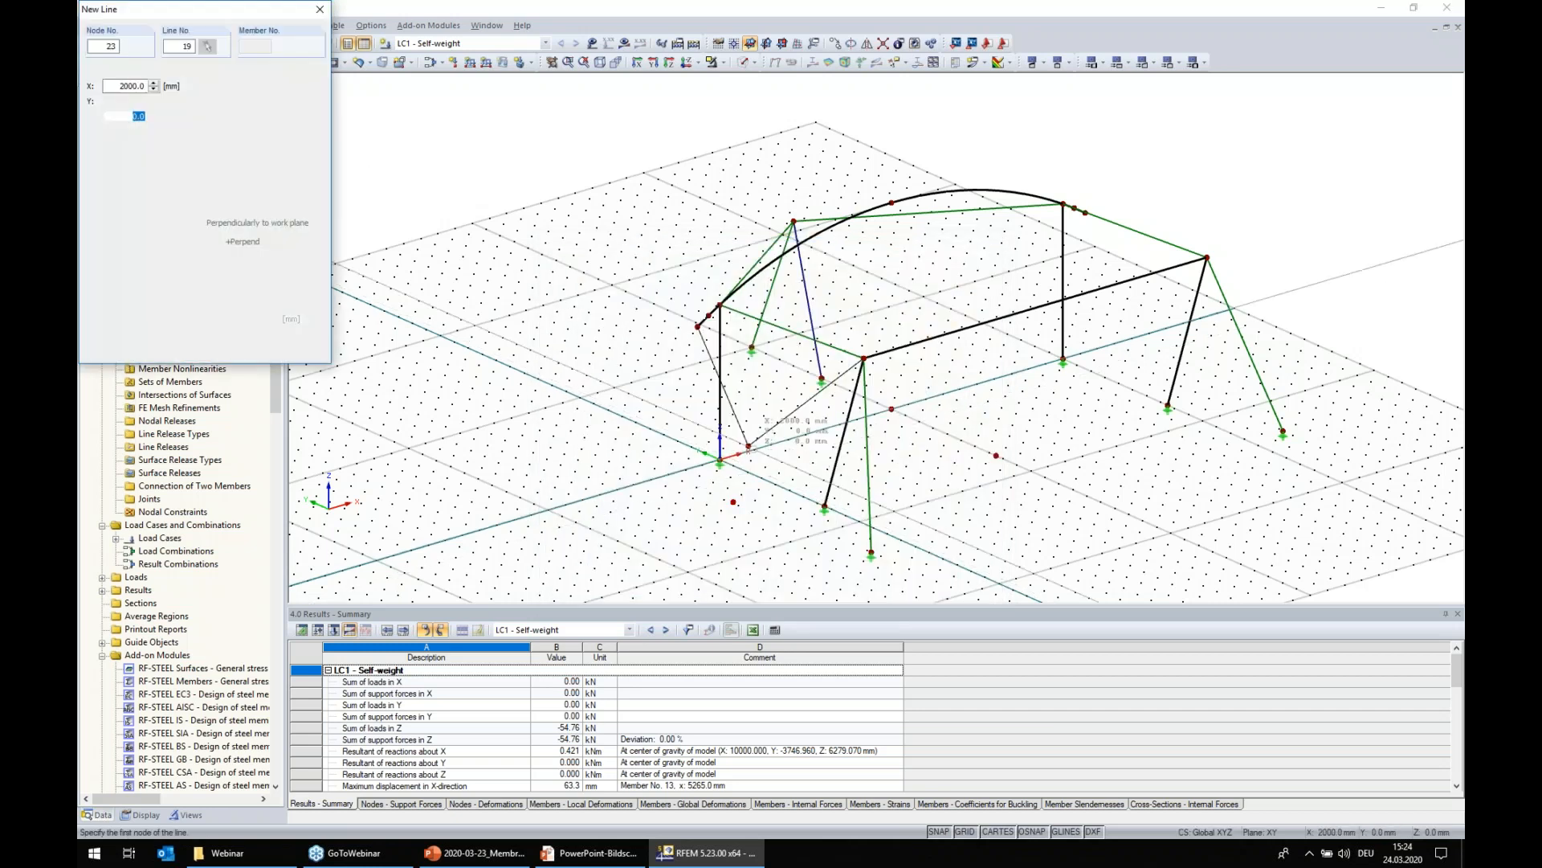
left_click(748, 445)
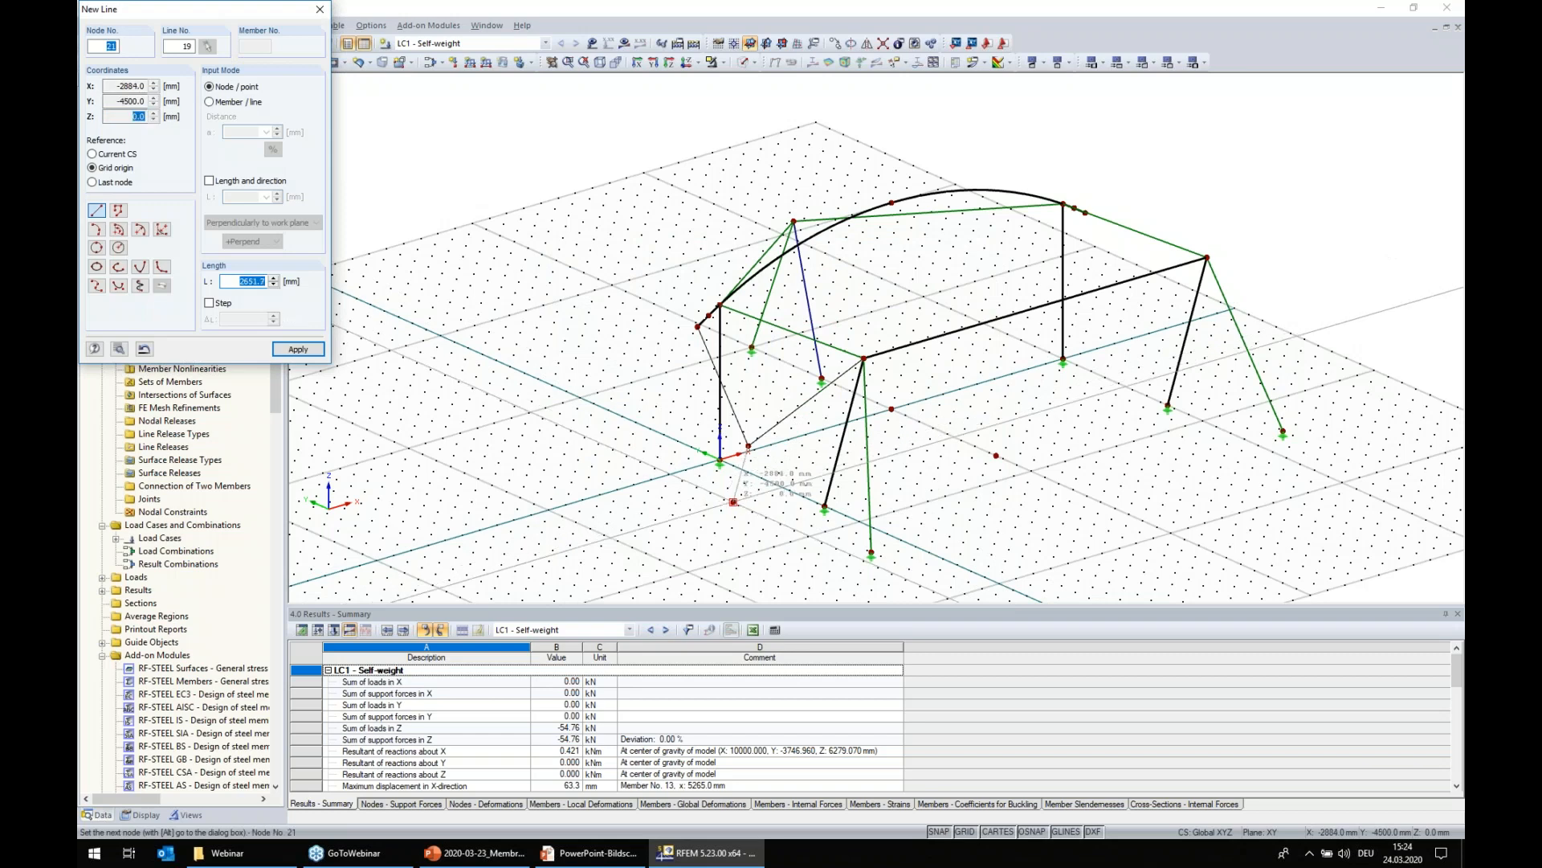
right_click(697, 536)
middle_click_drag(539, 379, 995, 344, "ctrl")
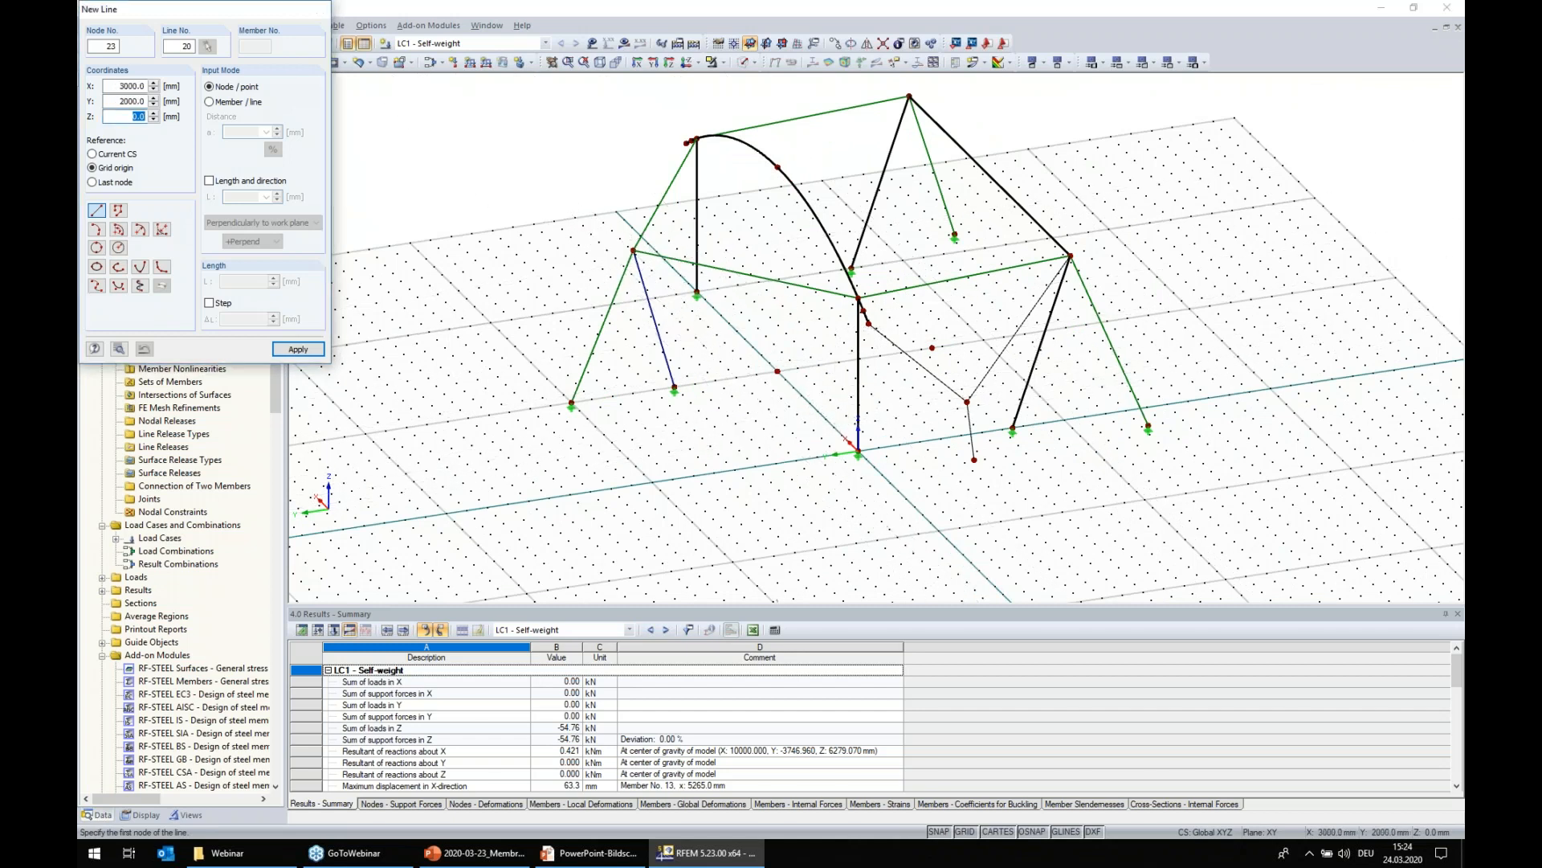
right_click(795, 431)
- Copy the base node of the single inclined column by dx -7433, dy 0 and dz 2500 mm
middle_click_drag(953, 489, 611, 434)
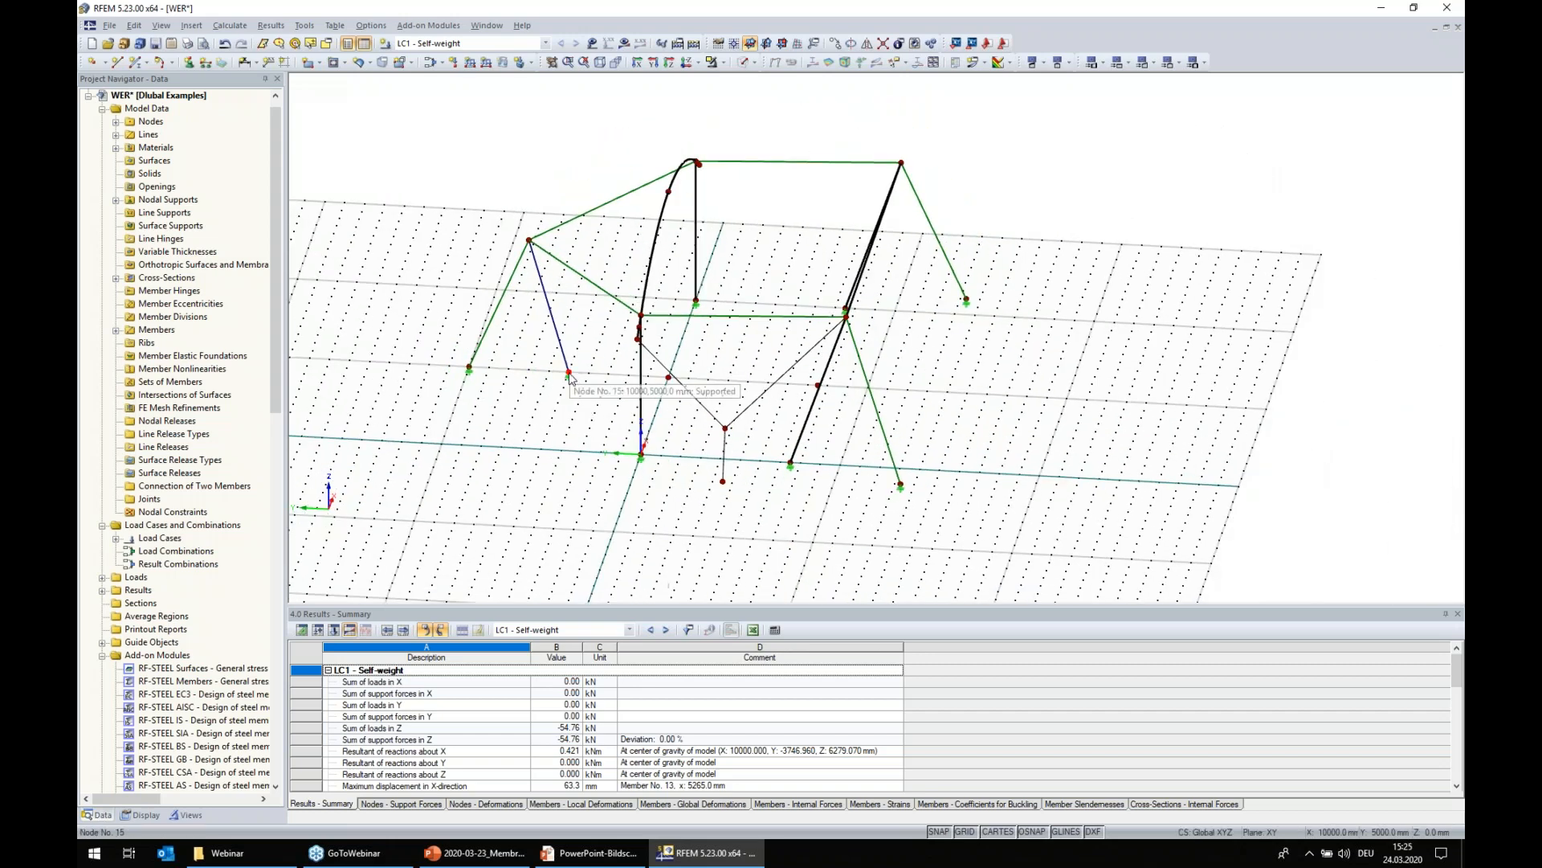
right_click(570, 376)
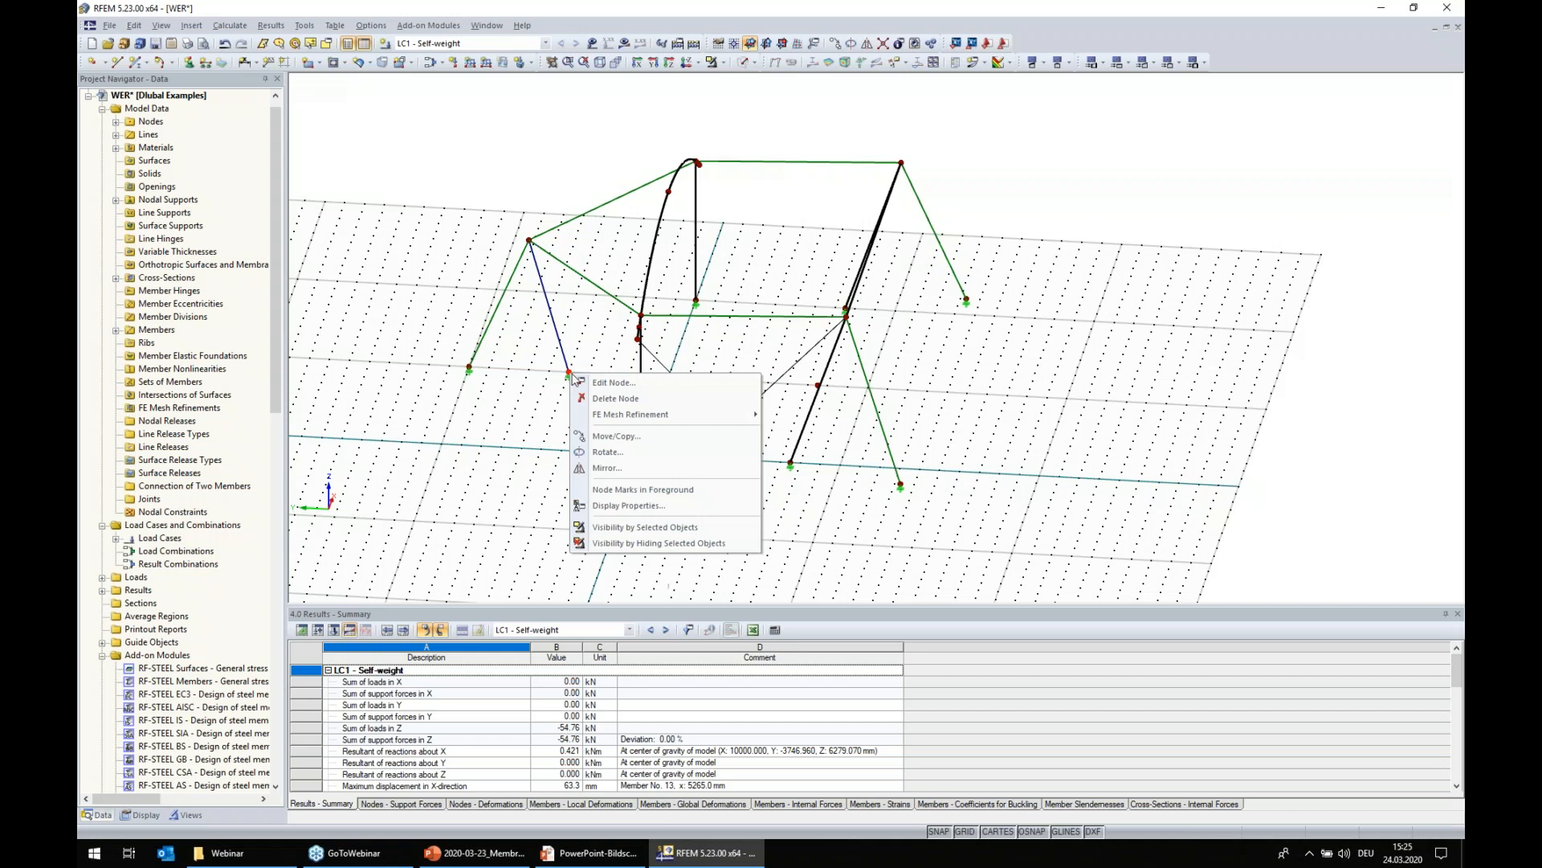
left_click(664, 415)
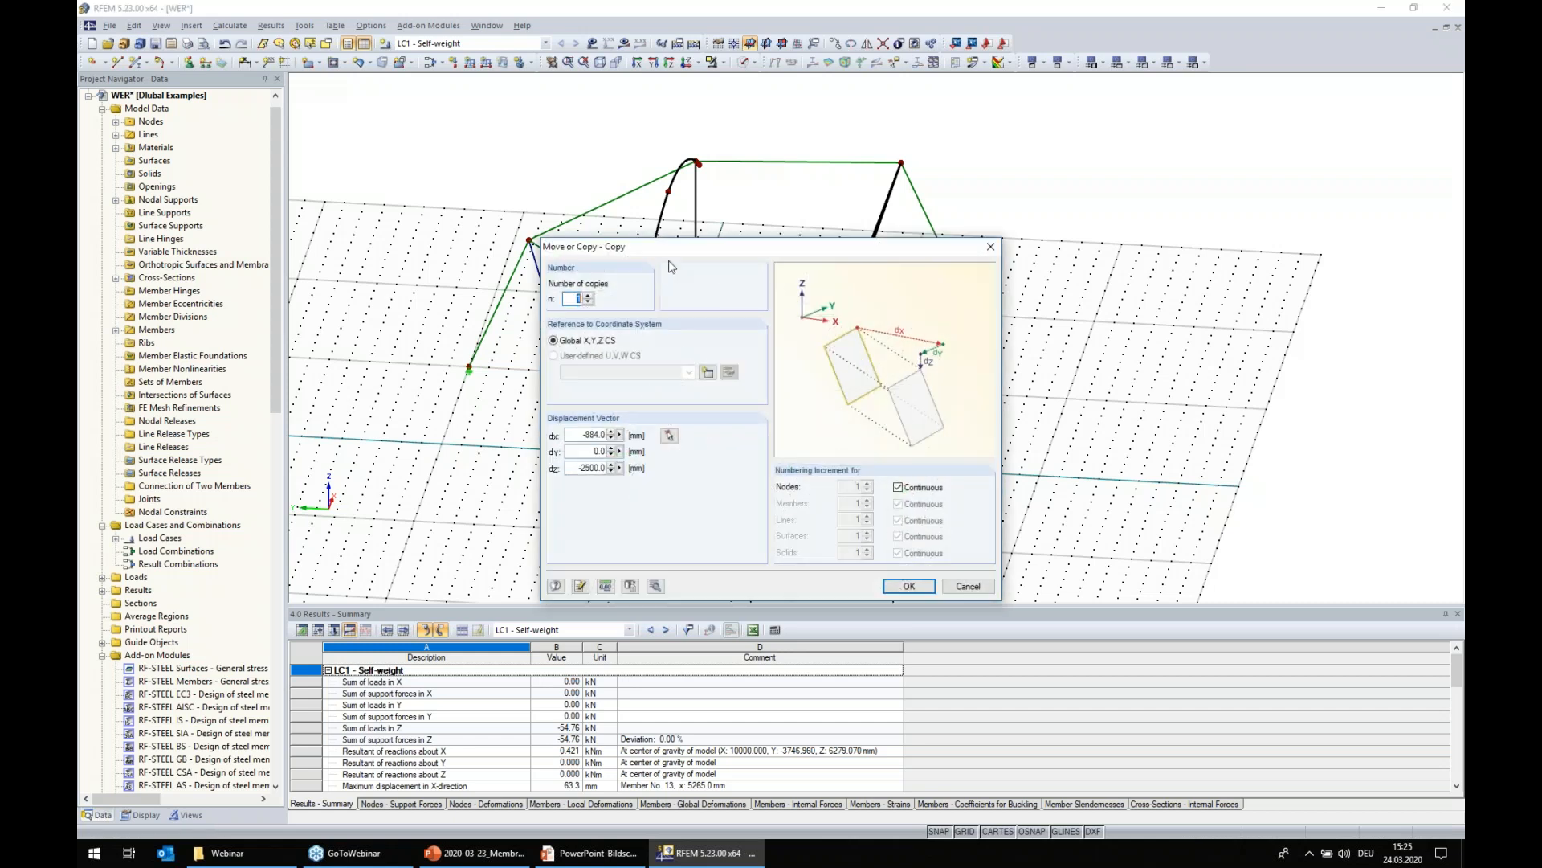
left_click_drag(687, 254, 878, 235)
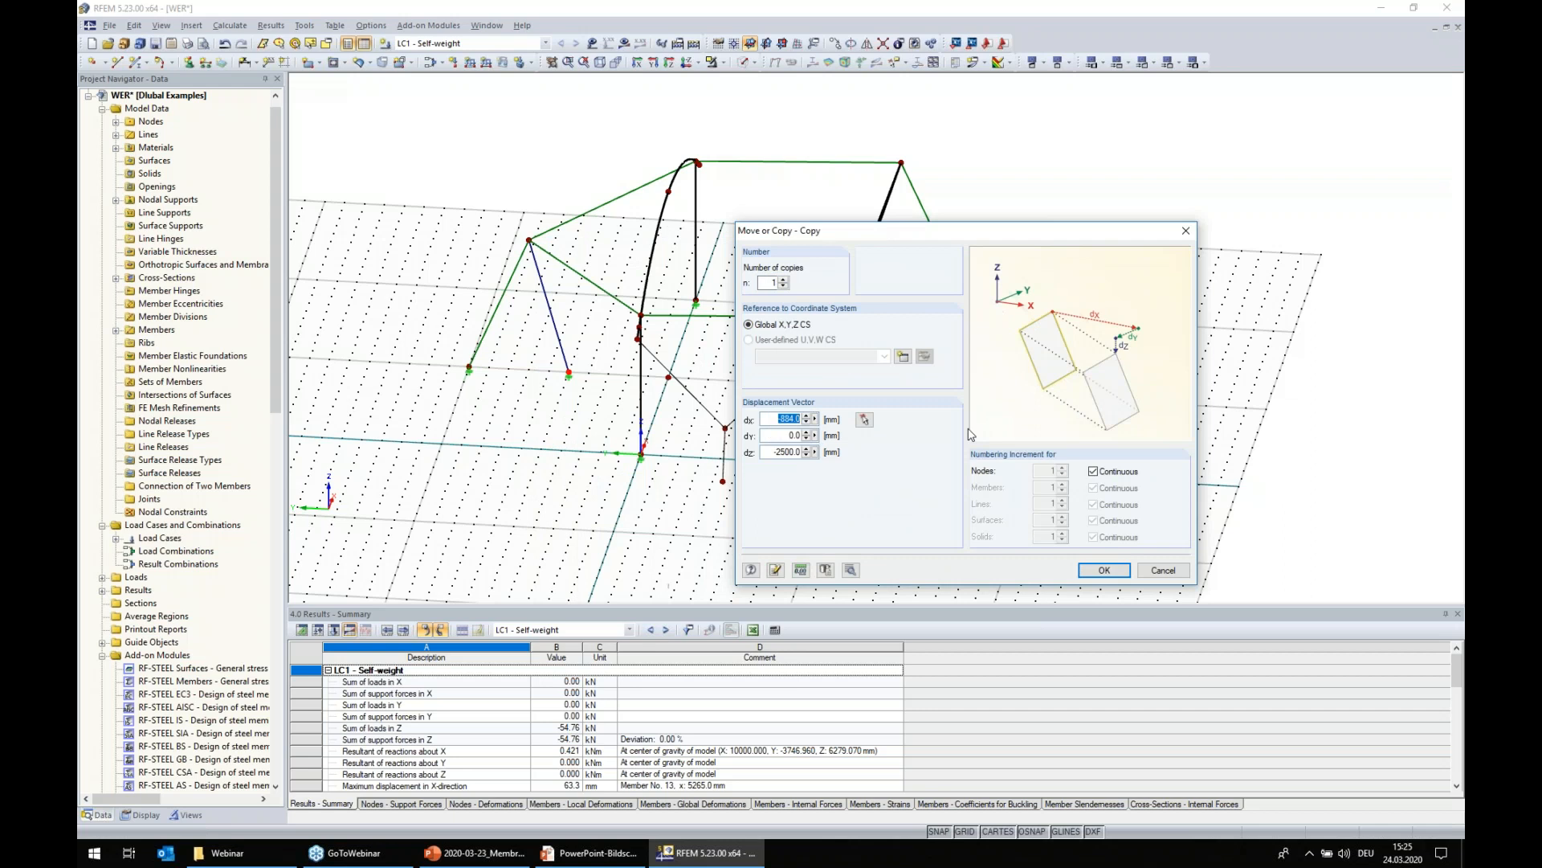
type("-")
left_click(1103, 570)
- Draw lines from the top of the single inclined column to the copied elevated node and on to the arch's overhanging end
mouse_move(752, 493)
middle_mouse_down()
mouse_move(696, 502)
mouse_move(788, 482)
mouse_move(744, 509)
middle_mouse_up()
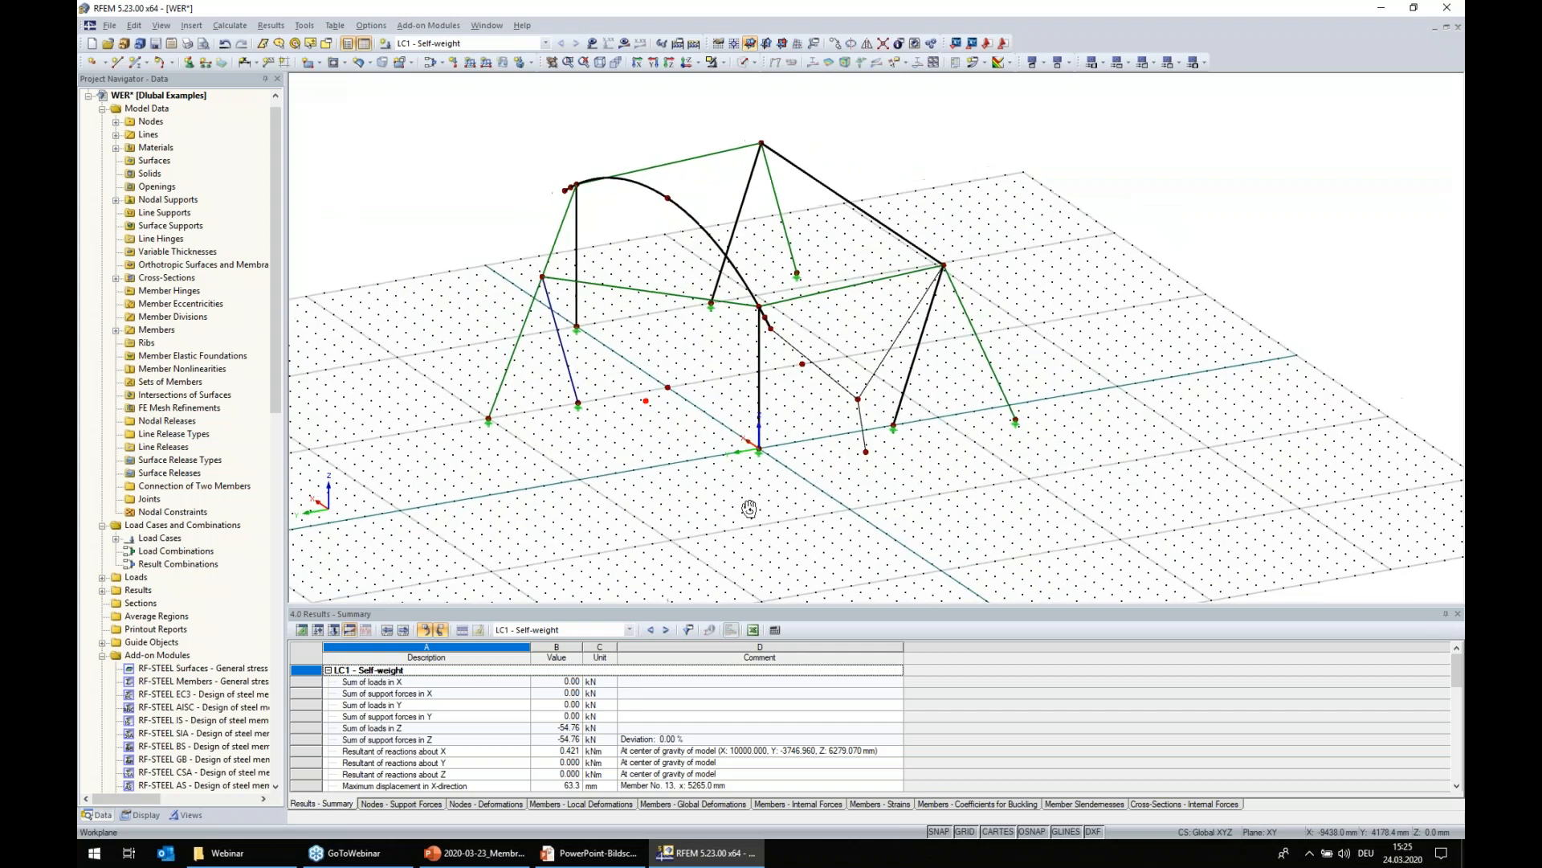
left_click(118, 62)
left_click(542, 276)
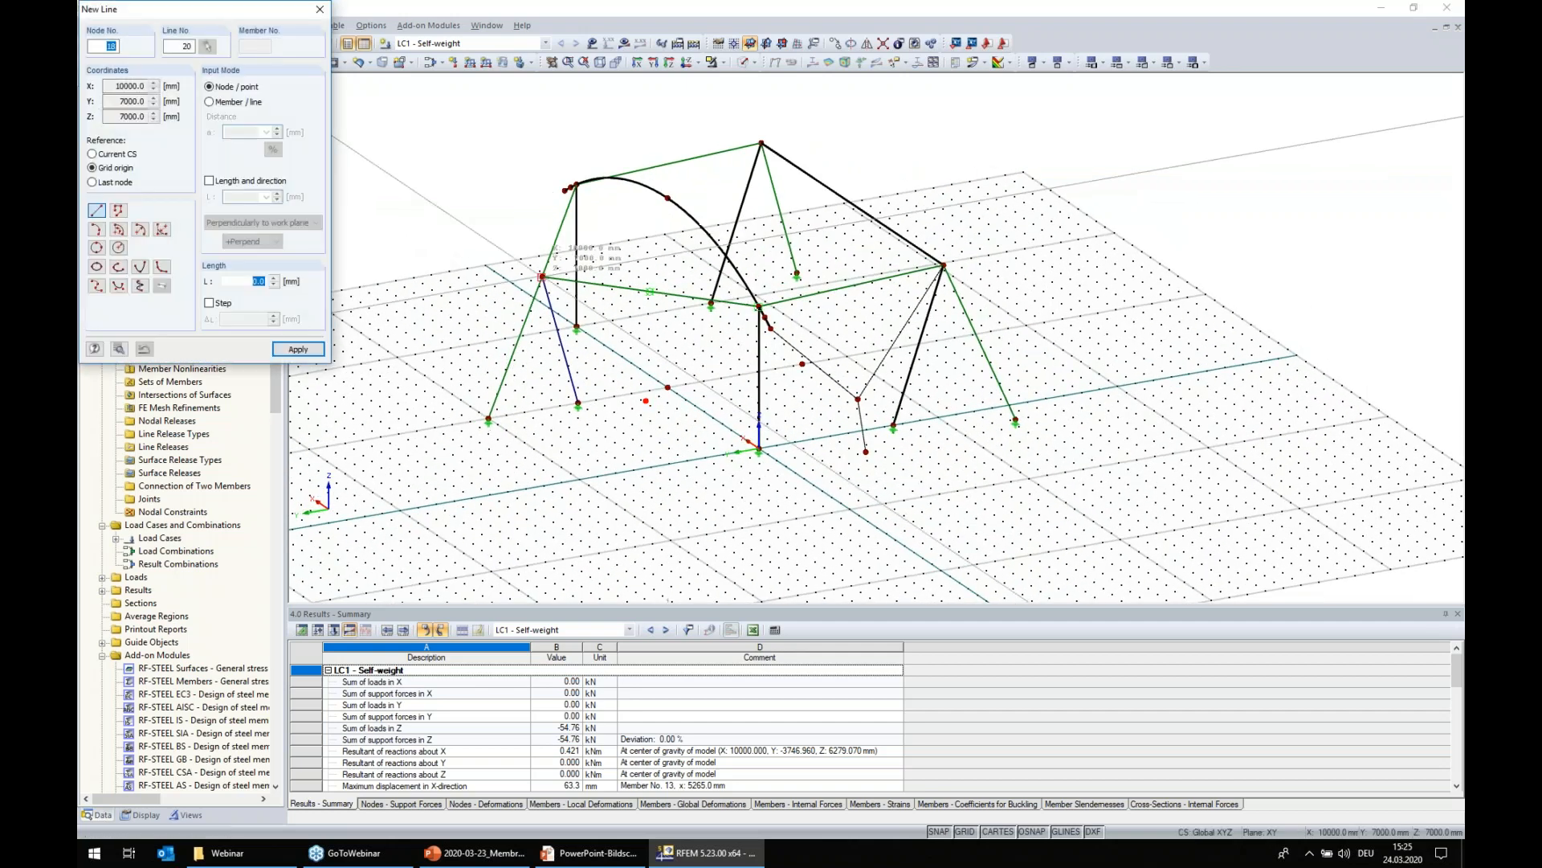
left_click(646, 400)
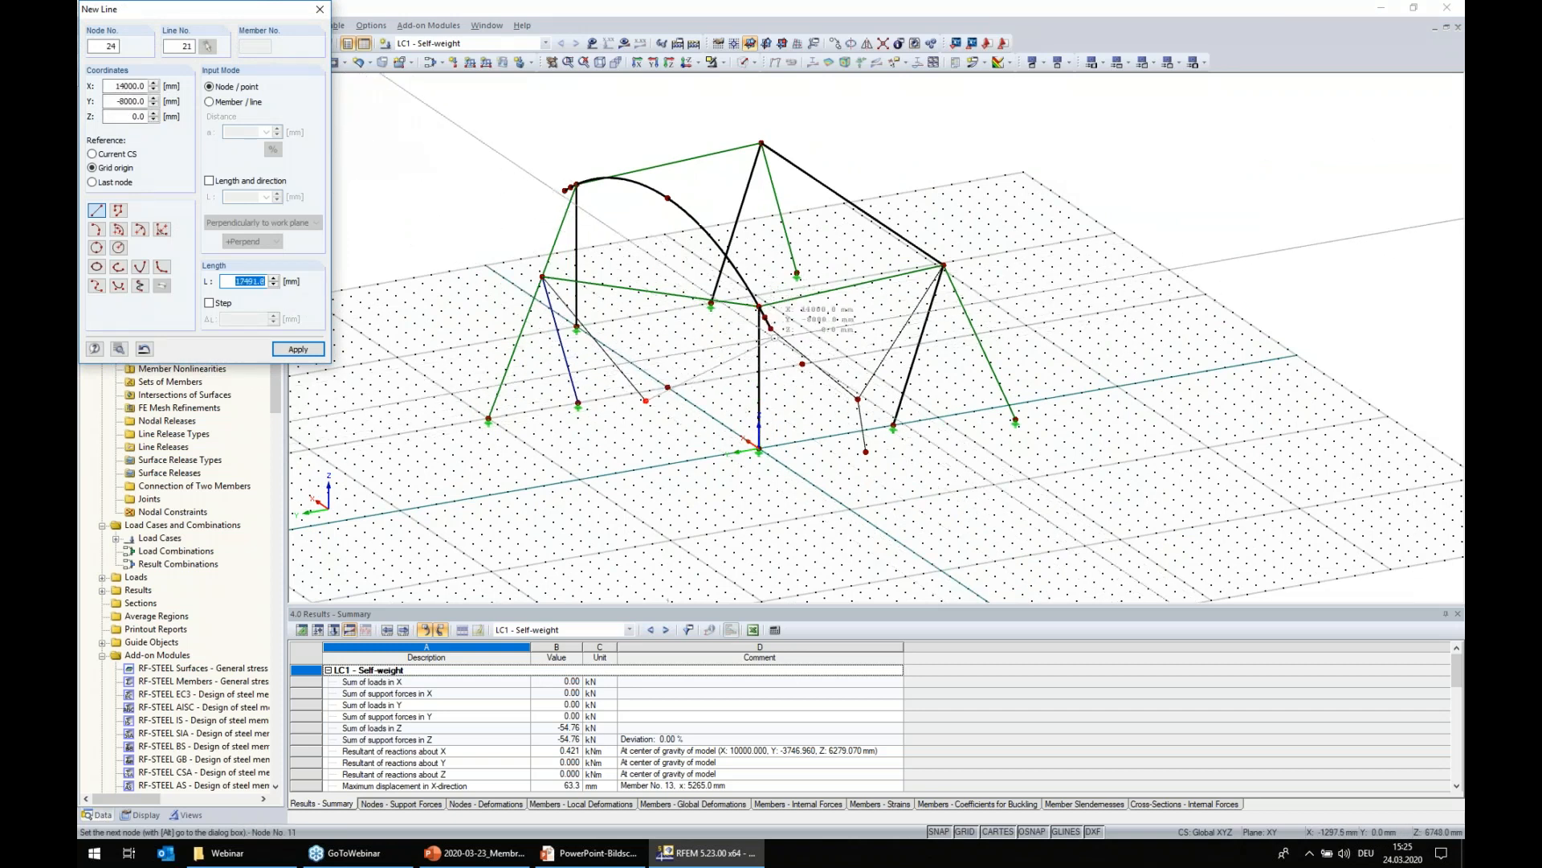
left_click(772, 330)
key("Escape")
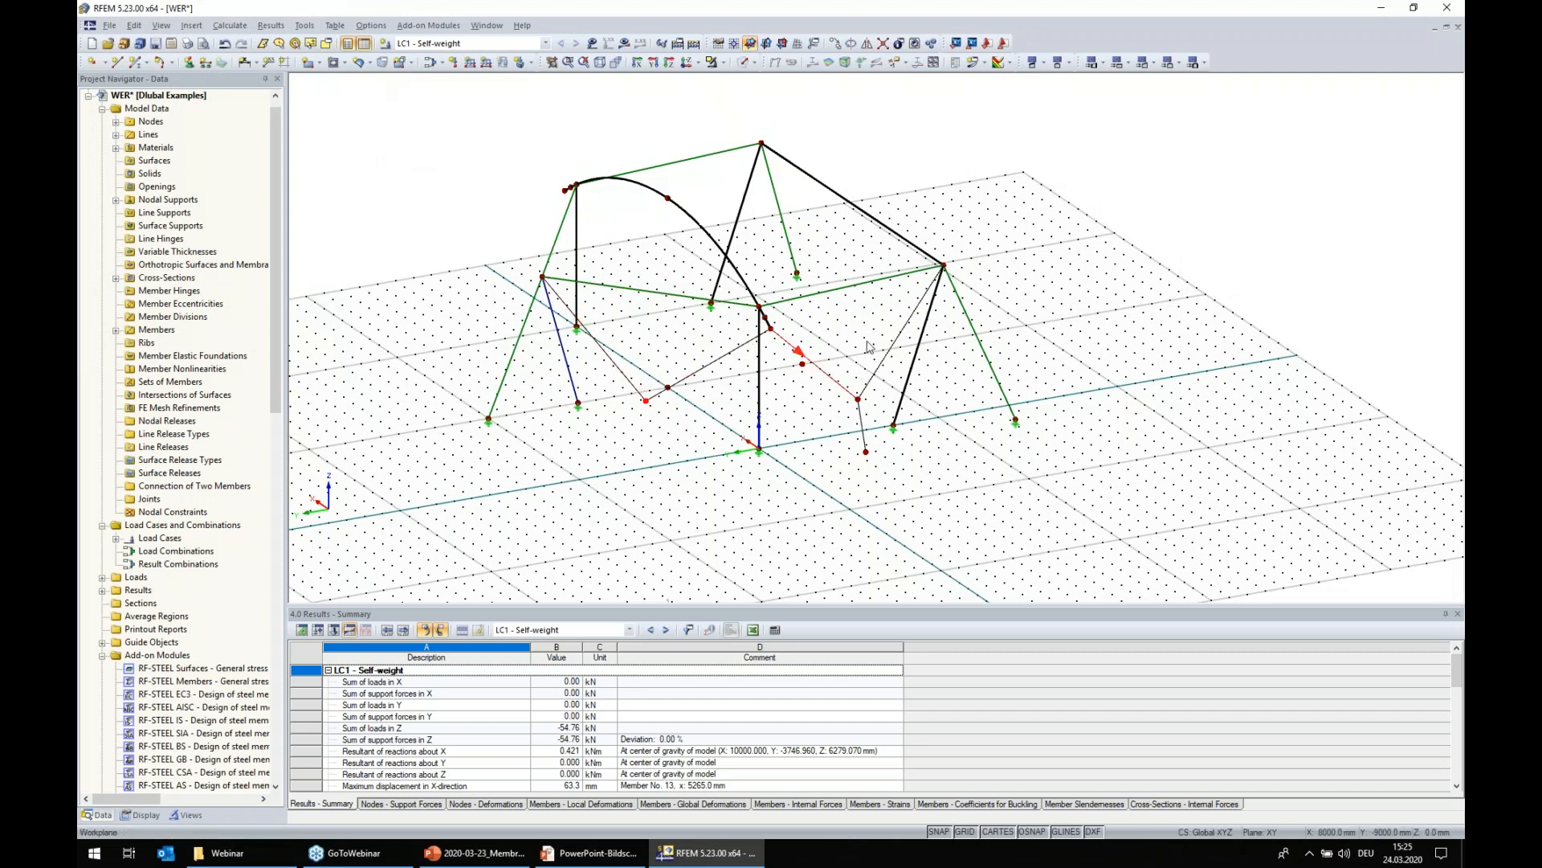
- Copy the elevated node between the single inclined column and the arch downwards, with dx set to -1000 mm
middle_click_drag(792, 521, 553, 431, "ctrl")
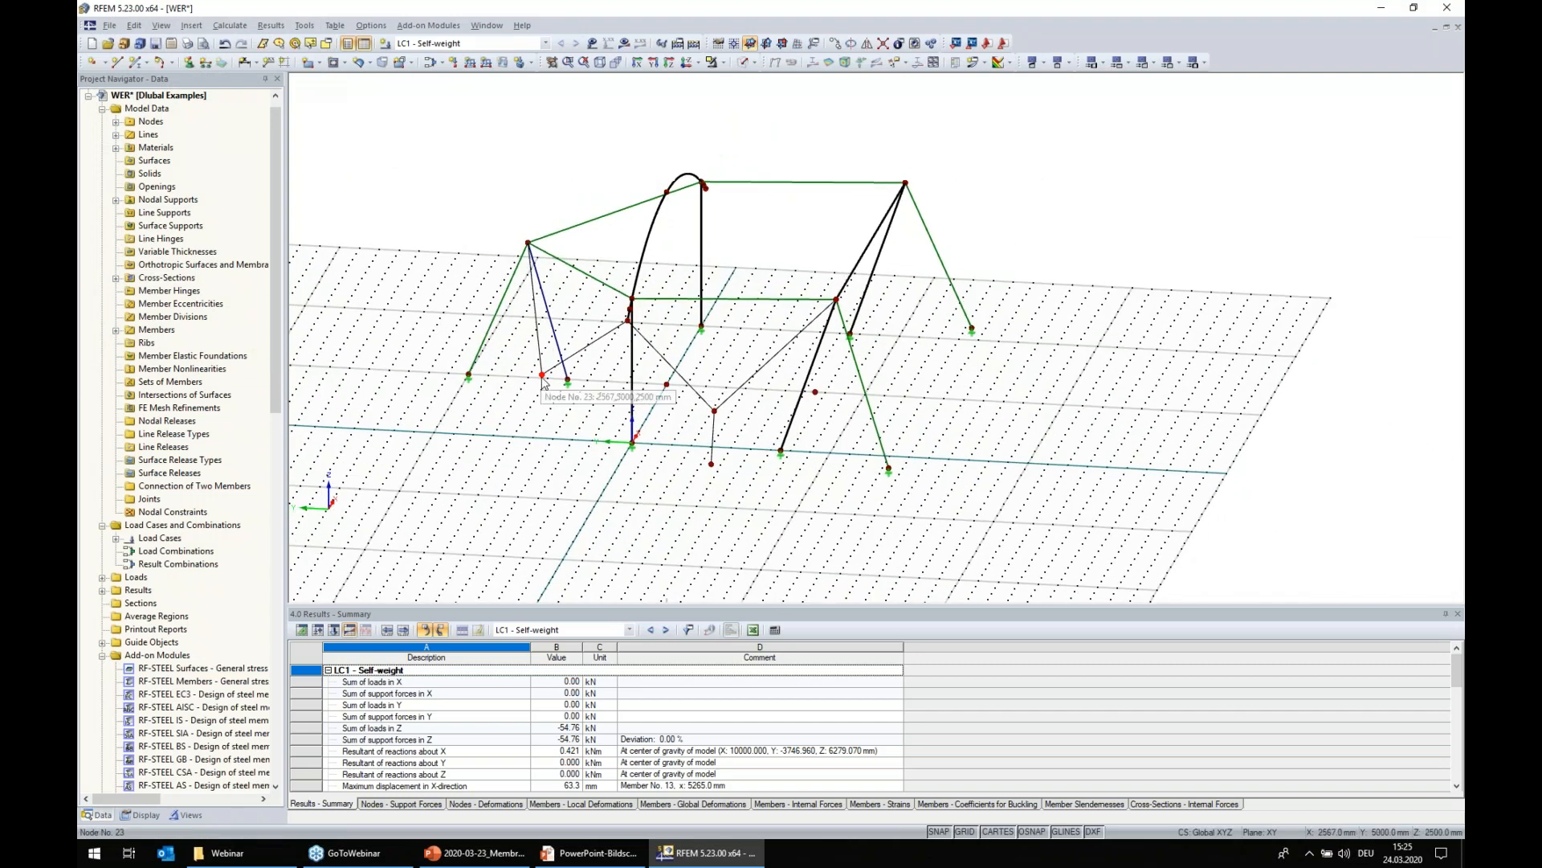
middle_click_drag(543, 381, 523, 427, "ctrl")
middle_click_drag(548, 488, 657, 502, "ctrl")
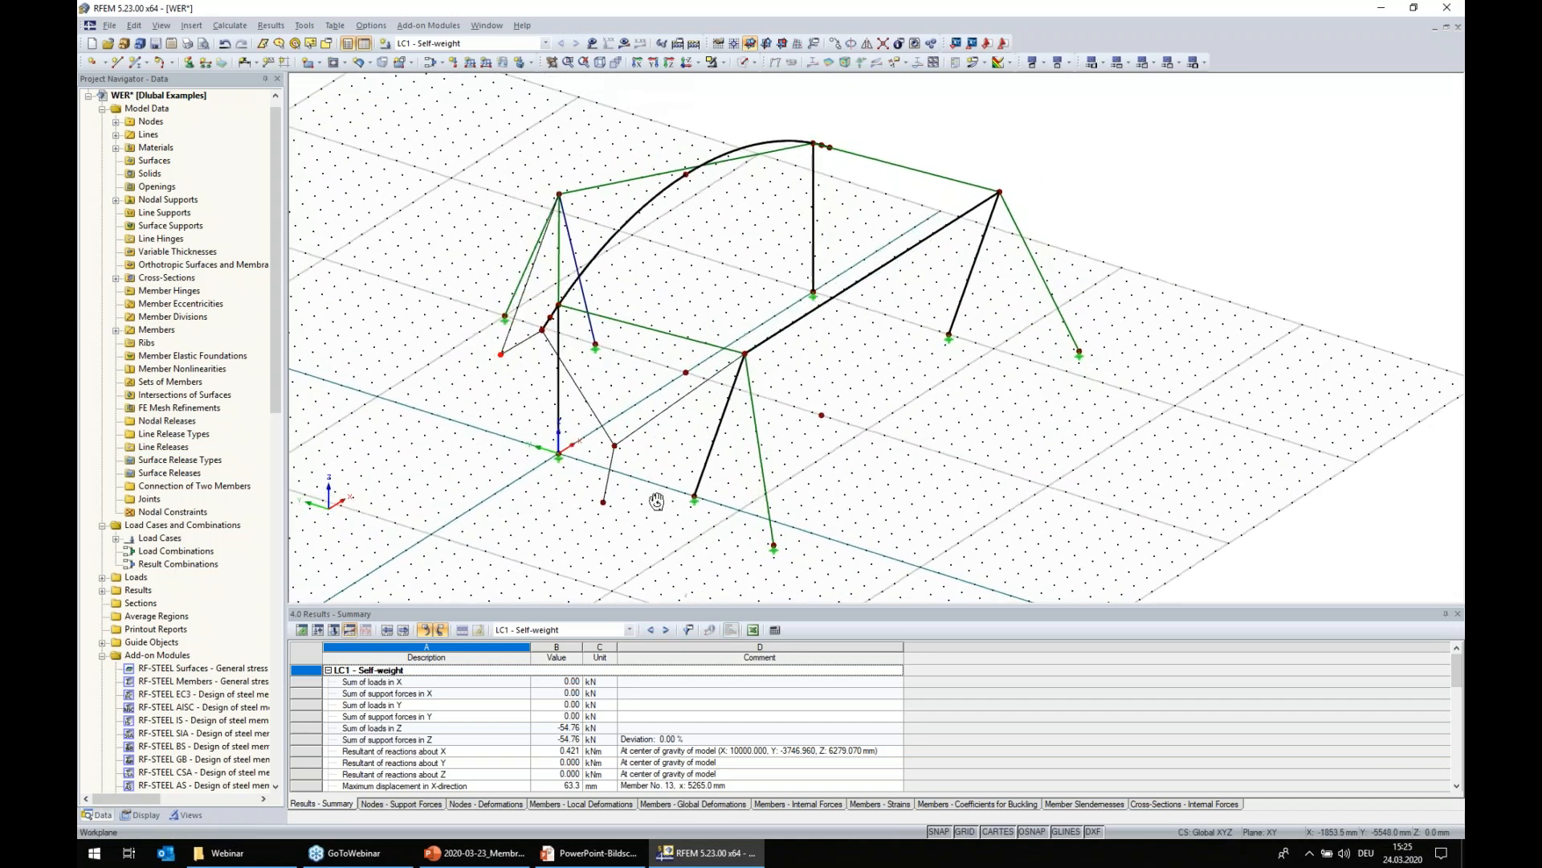
right_click(501, 359)
left_click(534, 419)
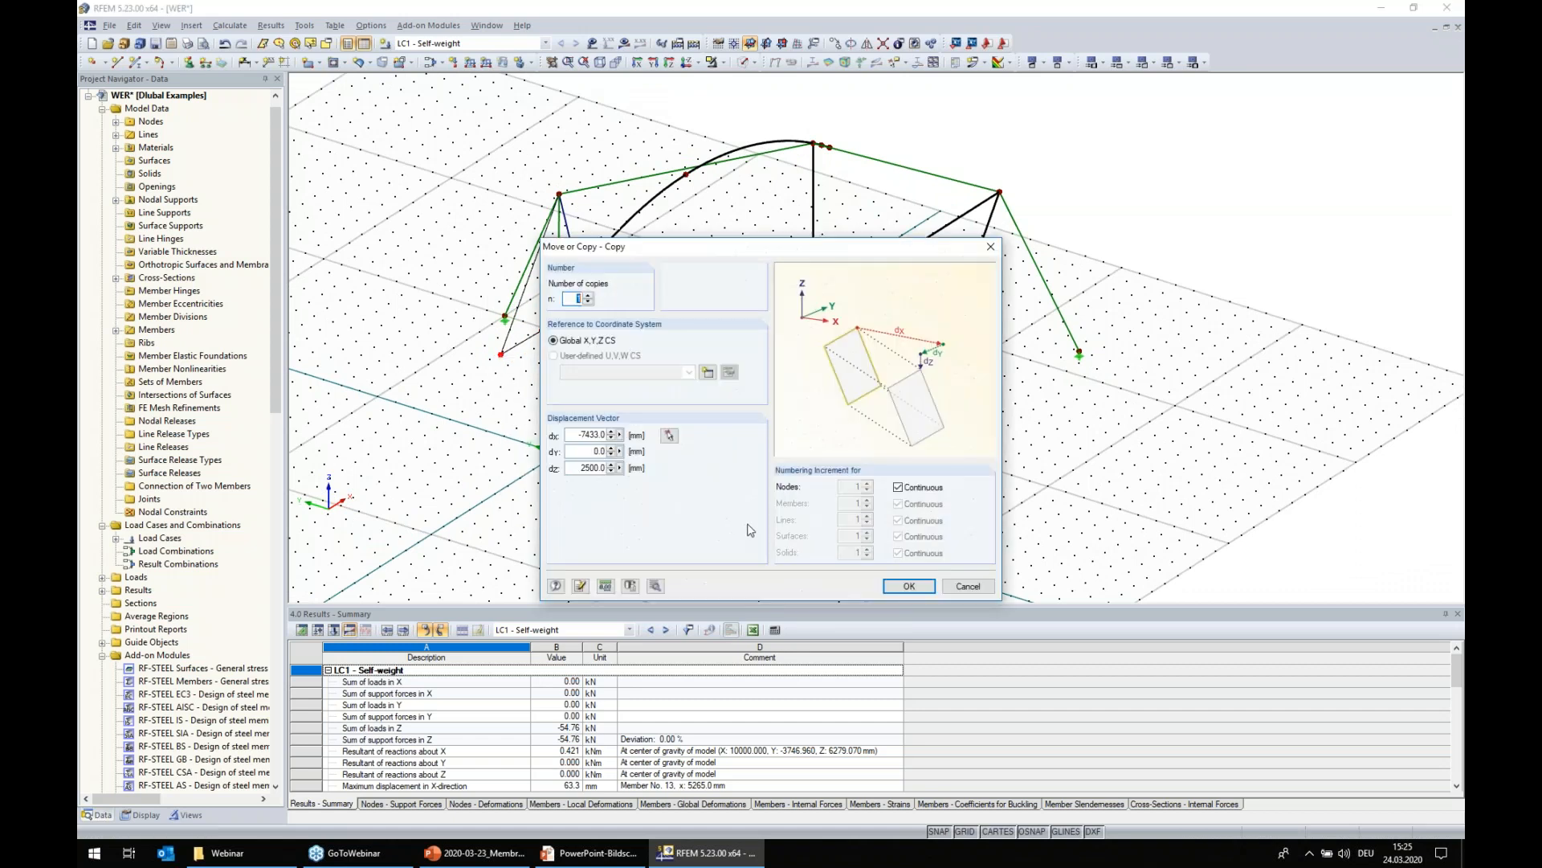
double_click(587, 434)
type("-1000")
double_click(601, 452)
left_click(577, 468)
key("Return")
- Draw a line from the elevated node between the single inclined column and the arch to its copy at ground level
middle_click_drag(643, 506, 755, 562, "ctrl")
left_click(117, 62)
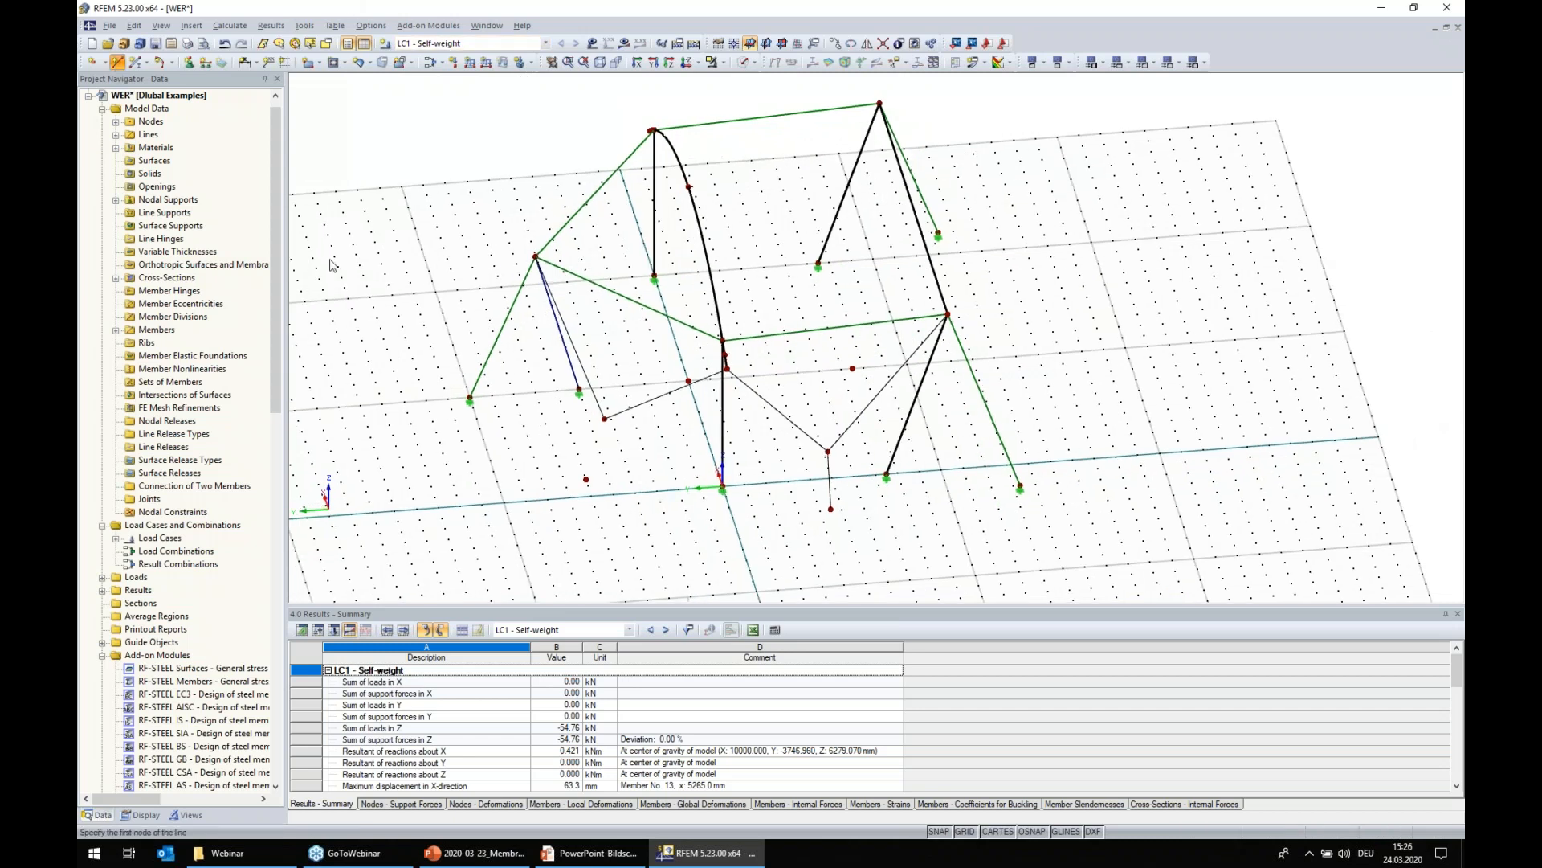
left_click(586, 480)
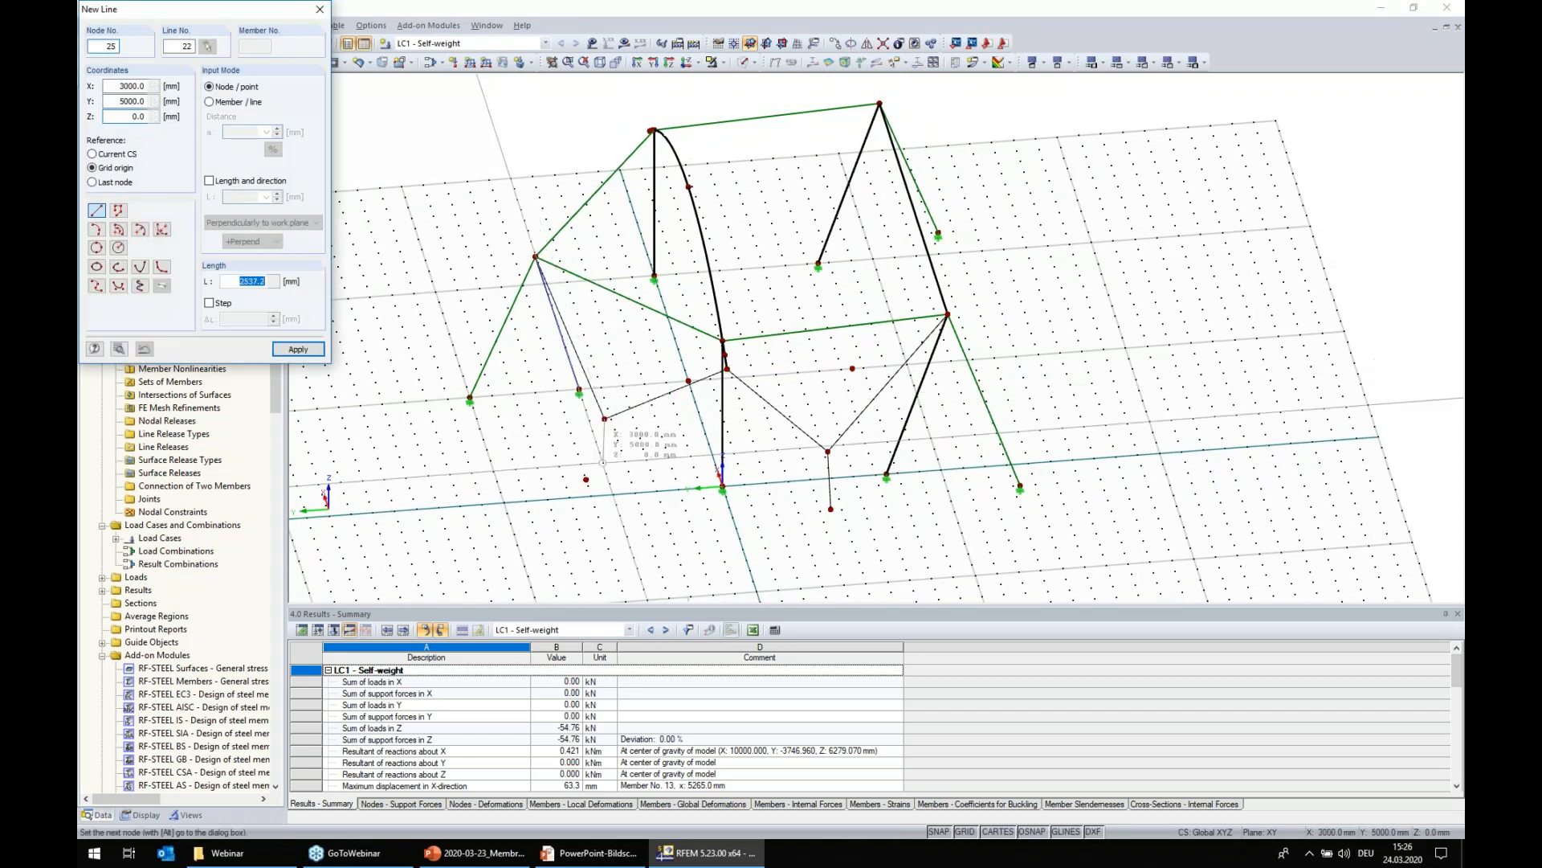
left_click(586, 480)
right_click(631, 482)
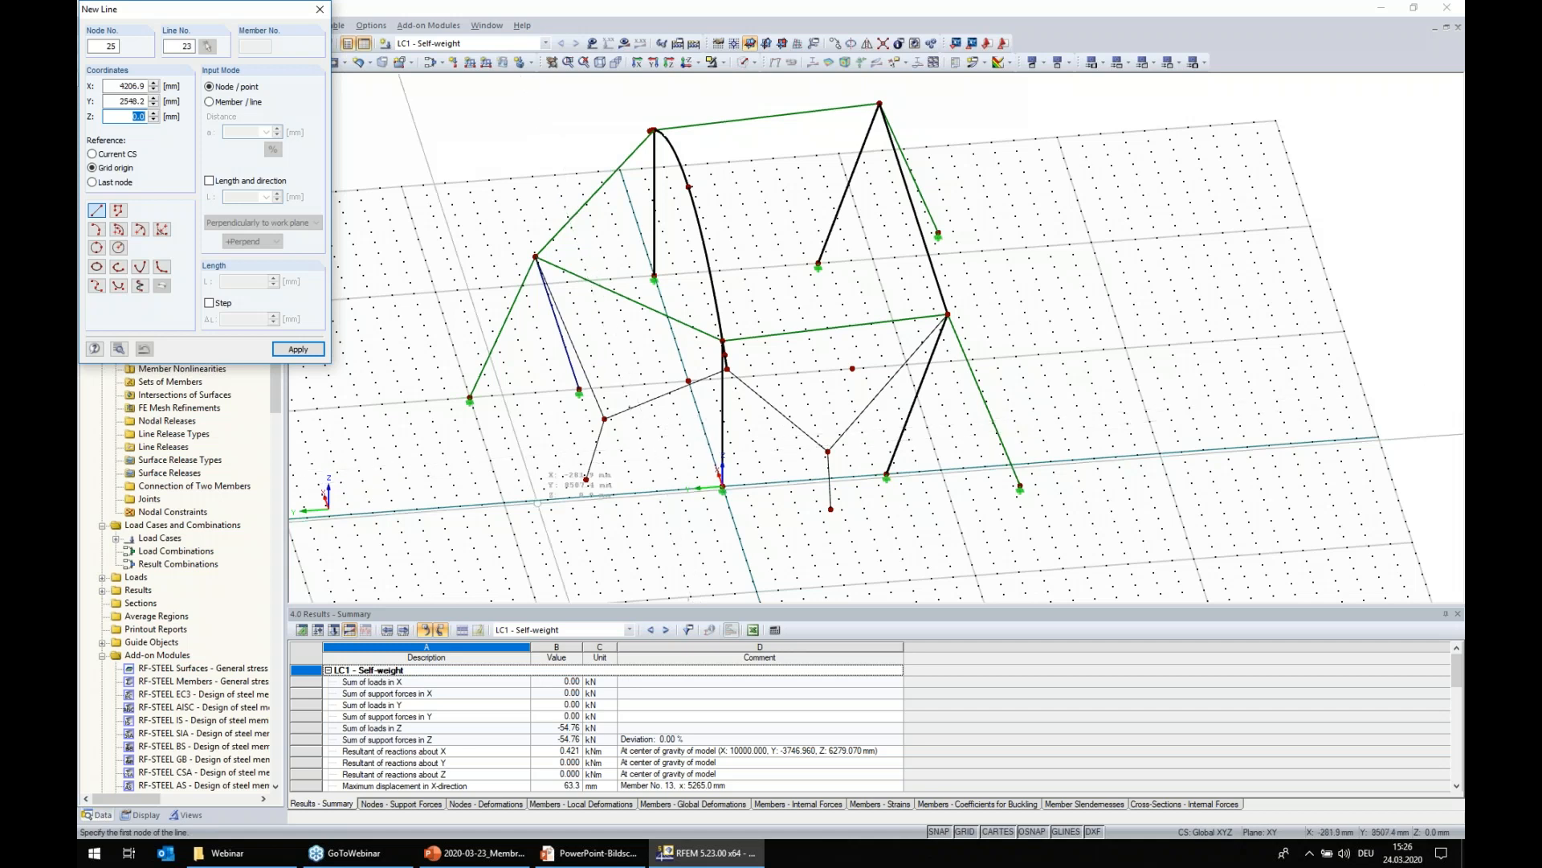
key("Escape")
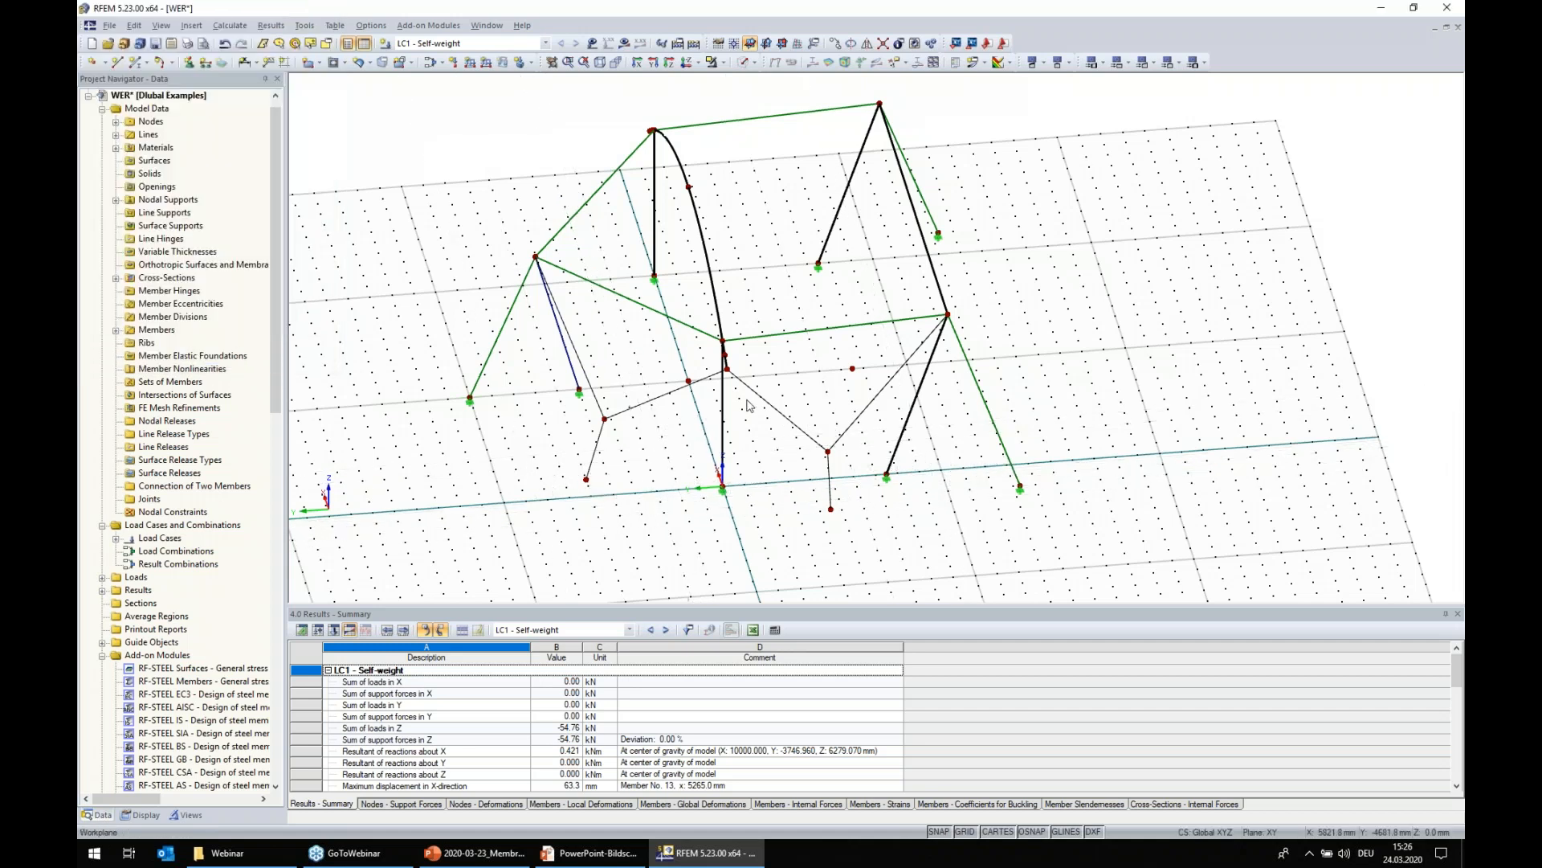
- Assign members of type Cable with the Cable PE 20 cross-section to the six lines meeting at the two low-point nodes
left_click_drag(643, 452, 595, 410)
left_click_drag(858, 459, 795, 435)
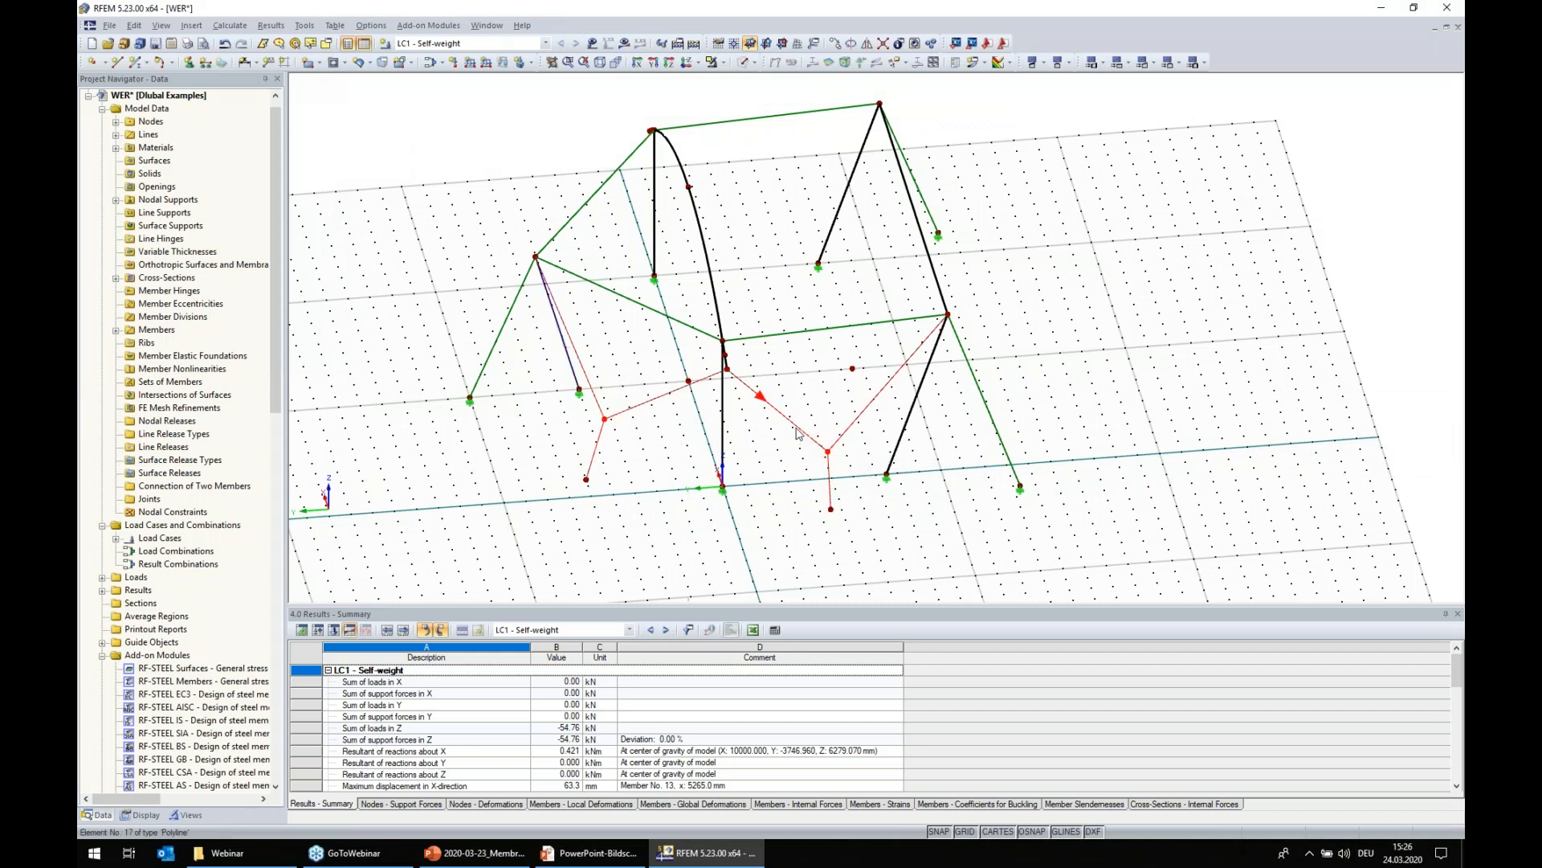
right_click(796, 431)
mouse_move(832, 456)
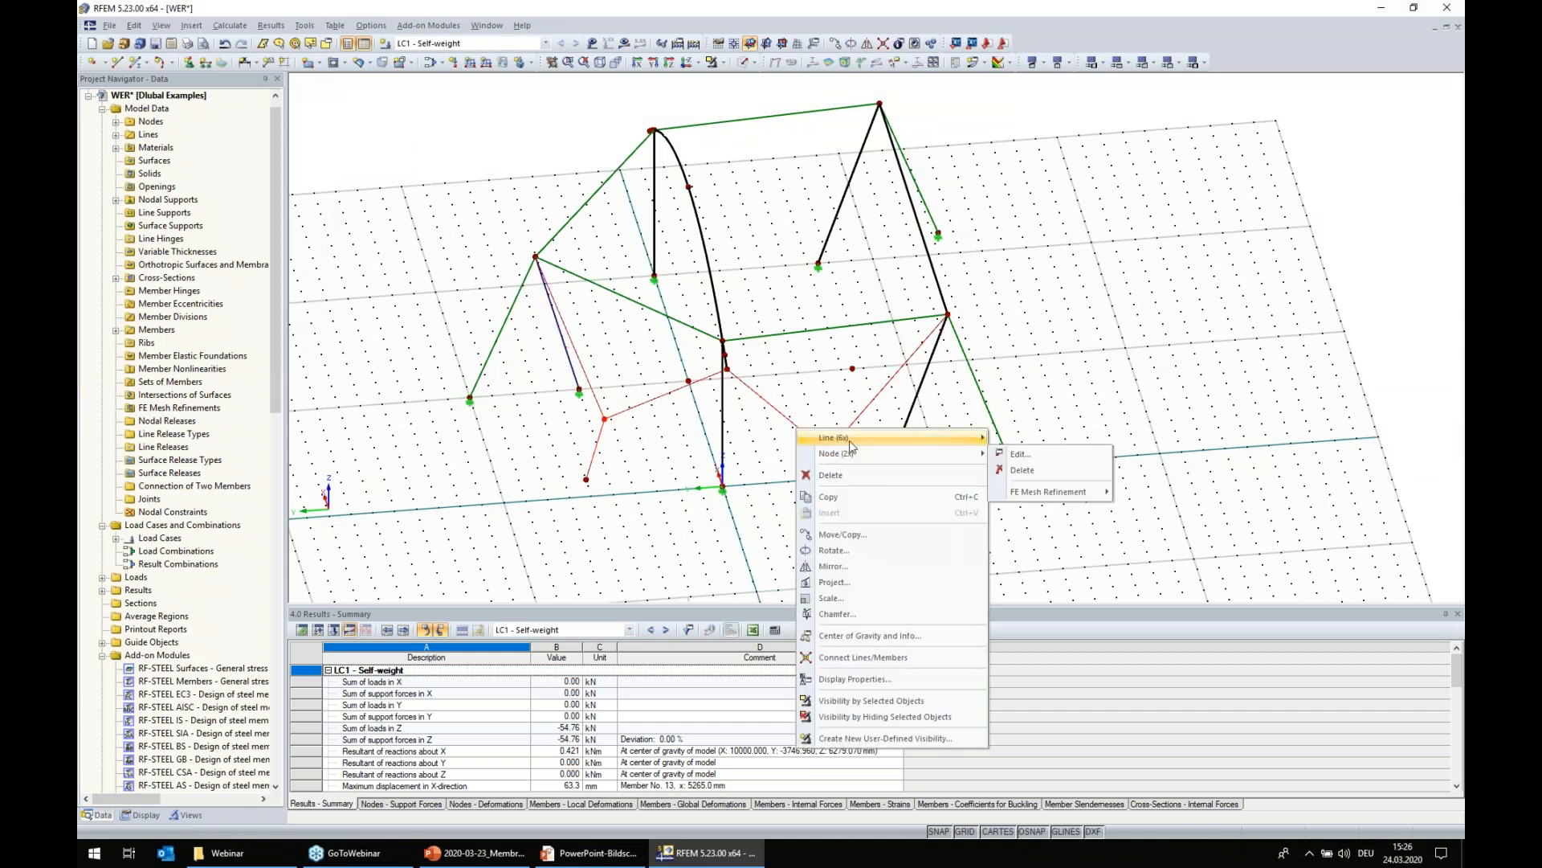
mouse_move(964, 438)
left_click(1016, 442)
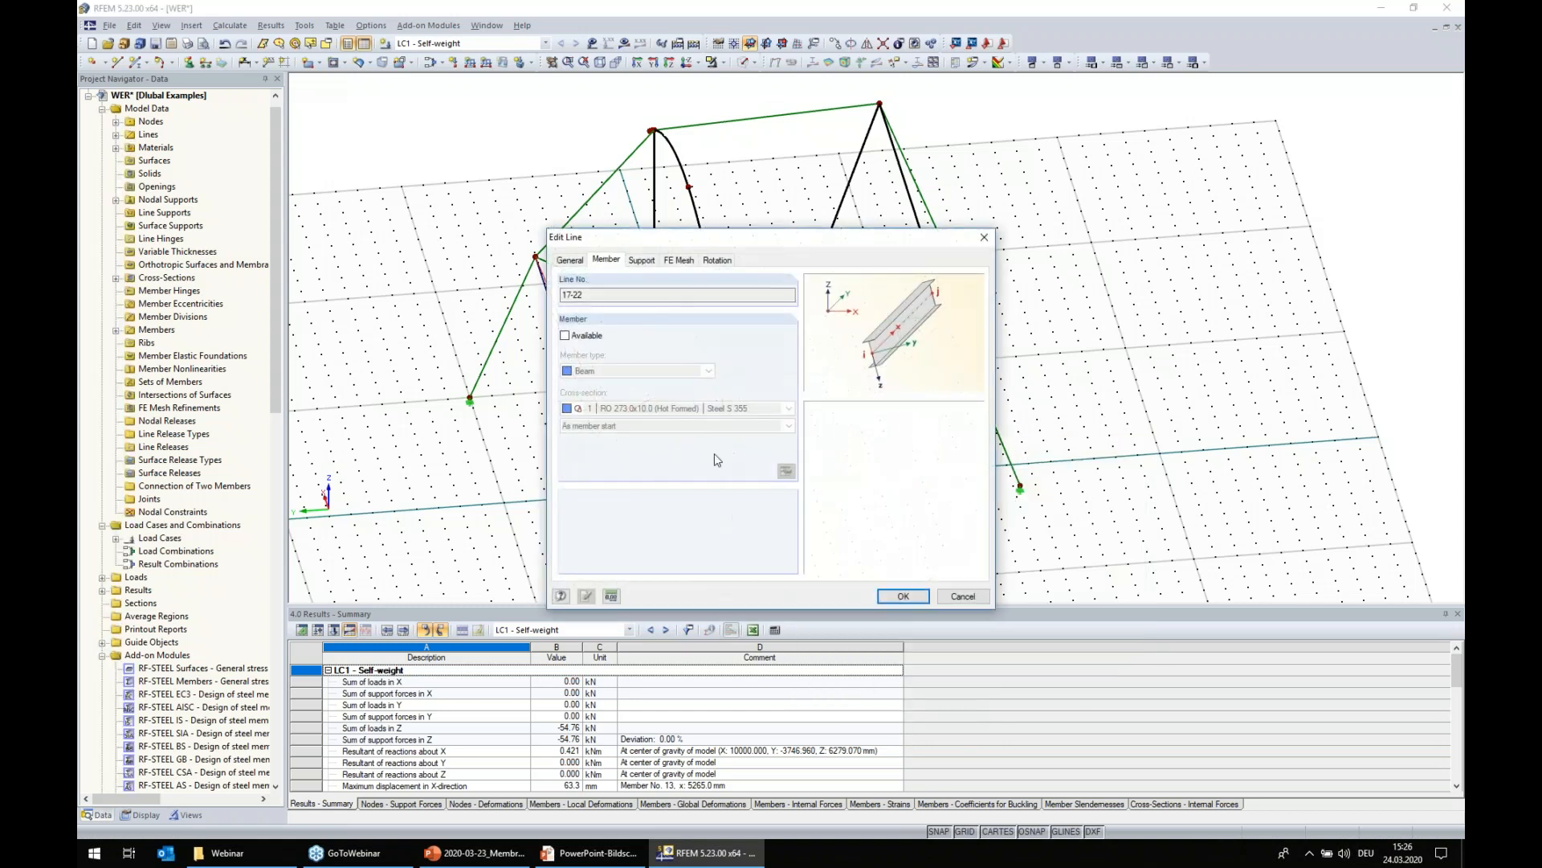
left_click(565, 336)
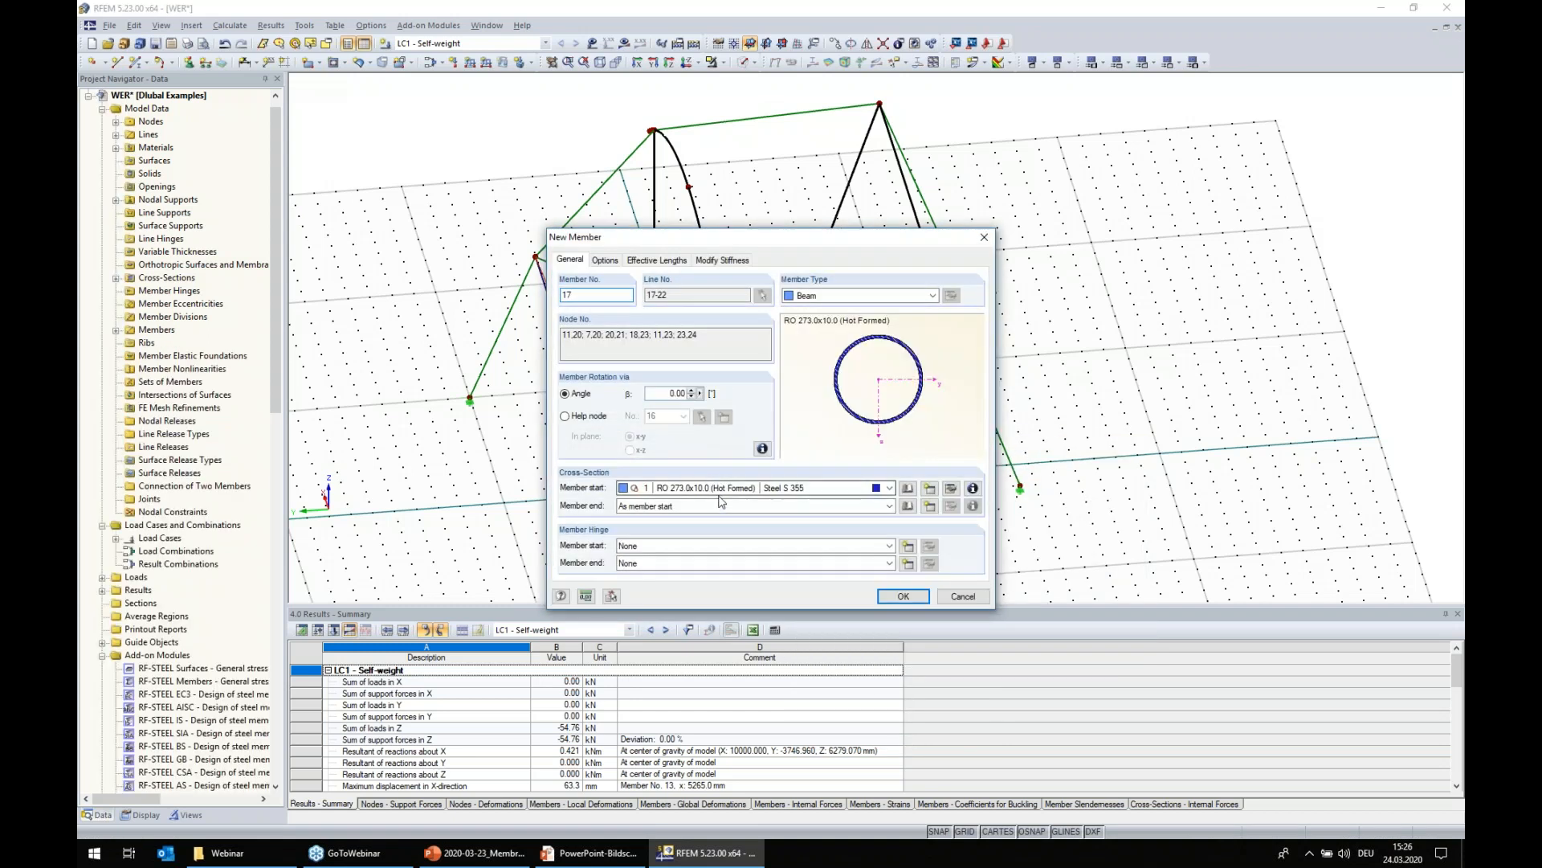
left_click(868, 295)
left_click(863, 404)
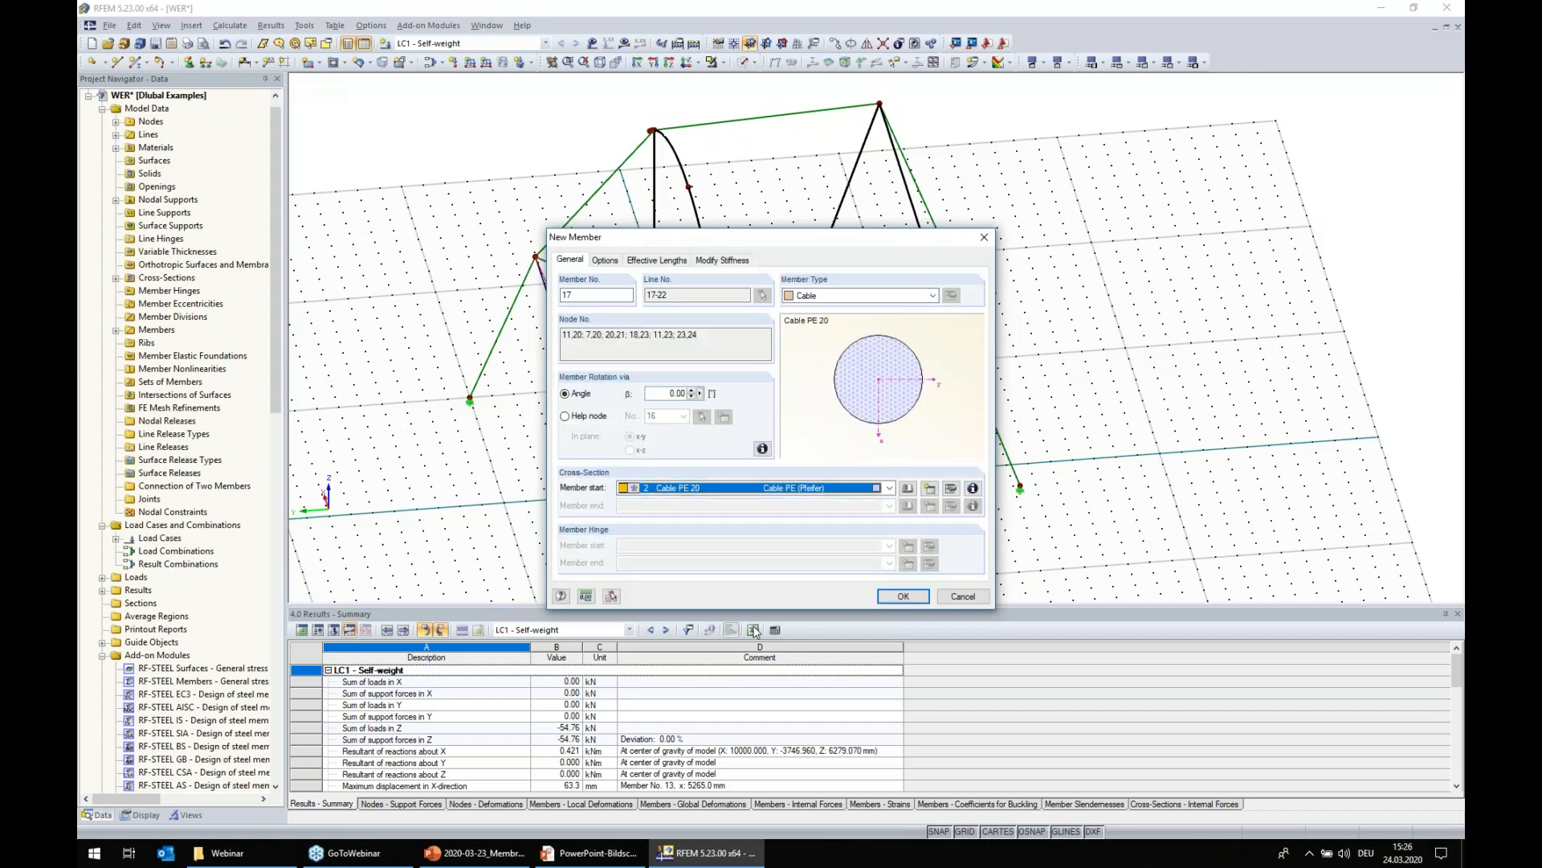
left_click(903, 596)
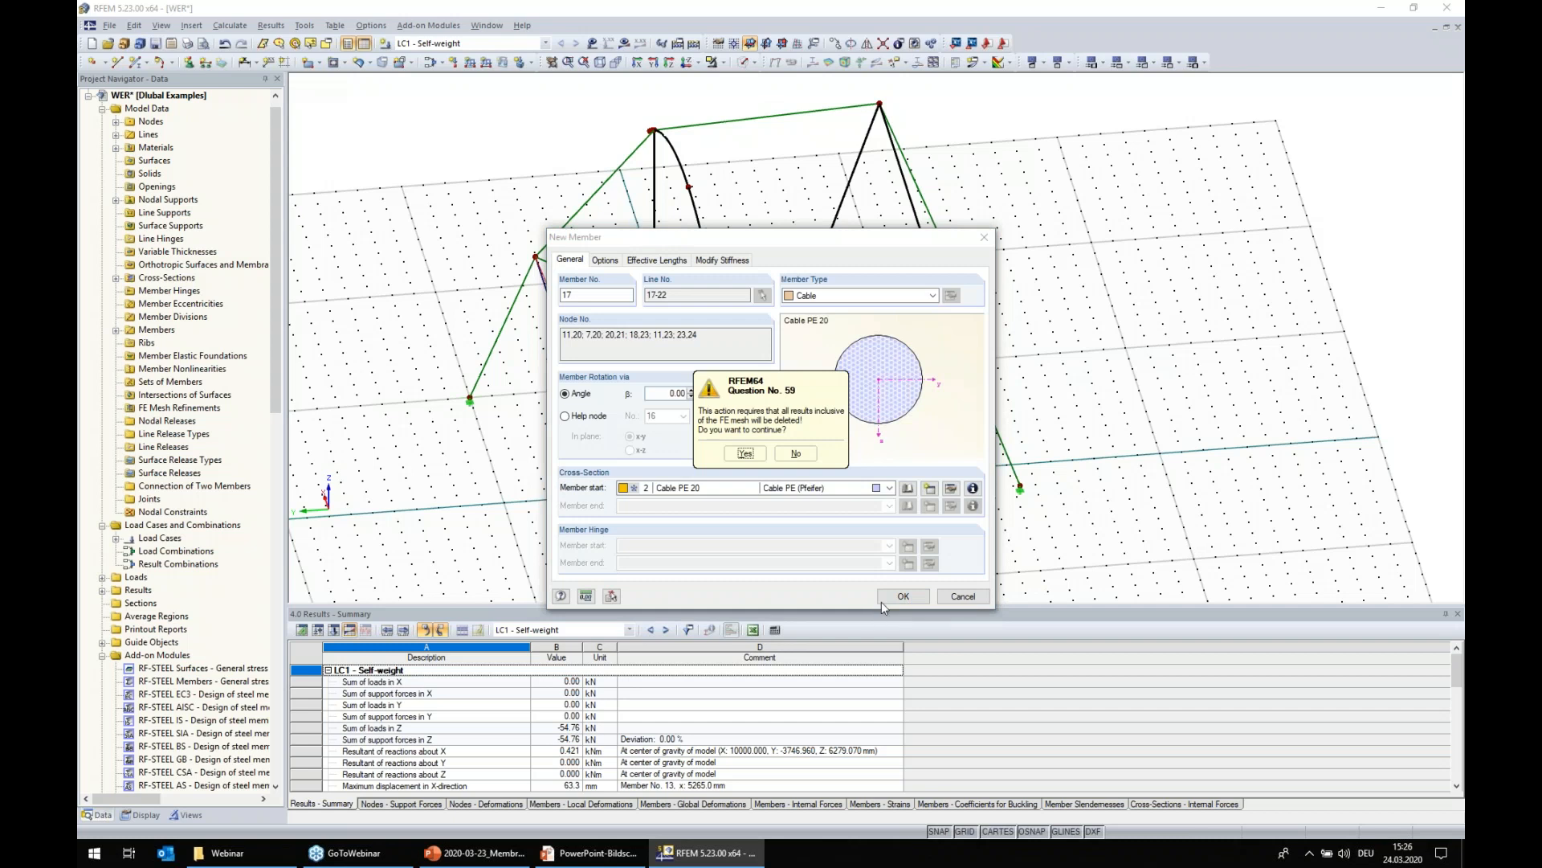
left_click(747, 458)
left_click(901, 596)
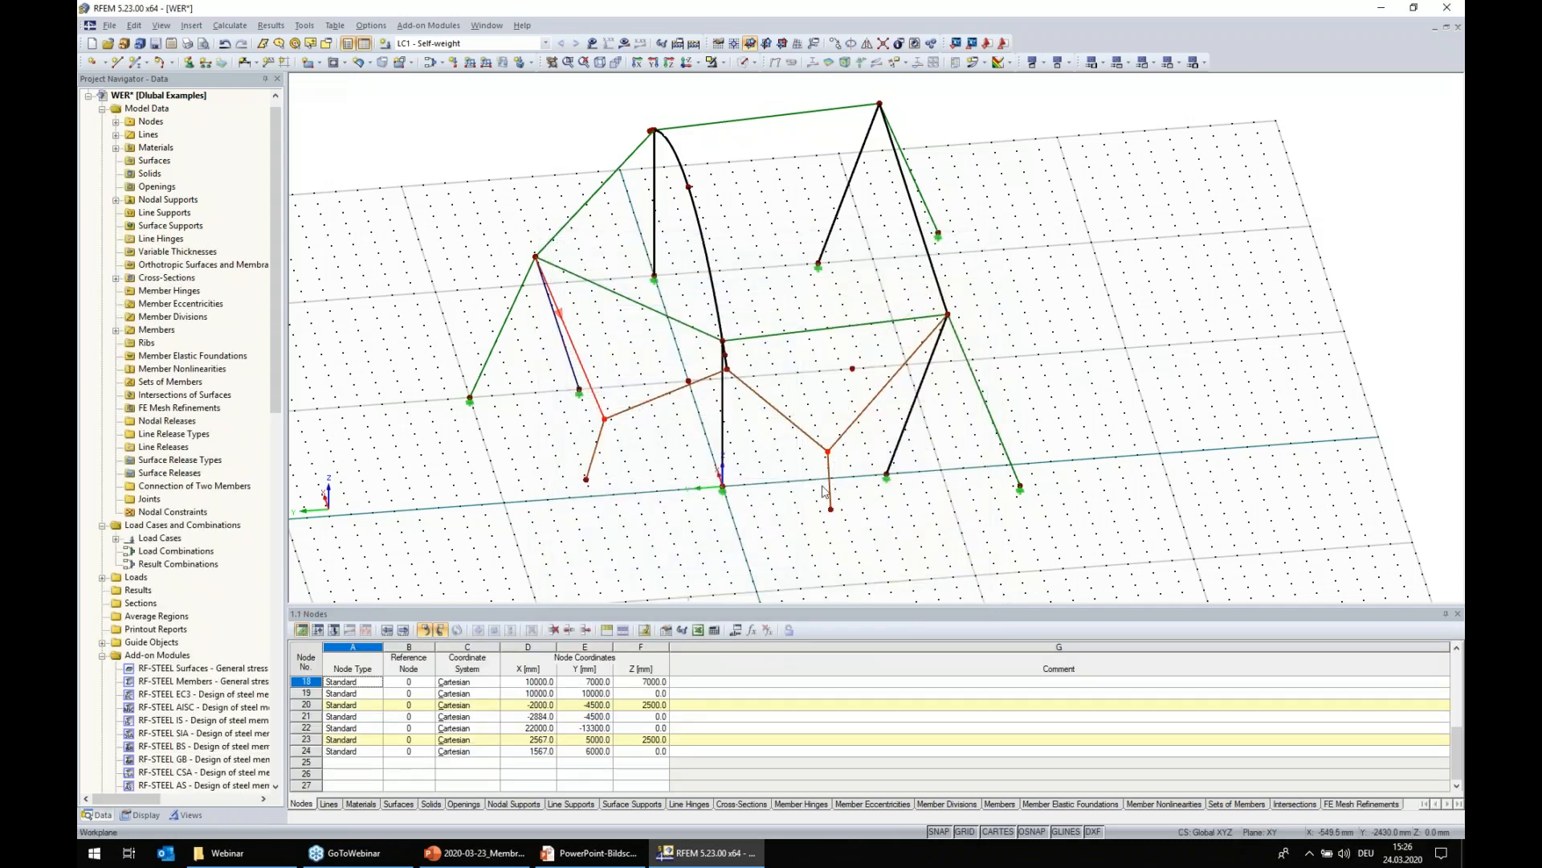
left_click(872, 526)
- Mirror a copy of the two low-point cable groups about the Y-Z plane through X 10000 mm
middle_click_drag(1169, 422, 785, 286, "ctrl")
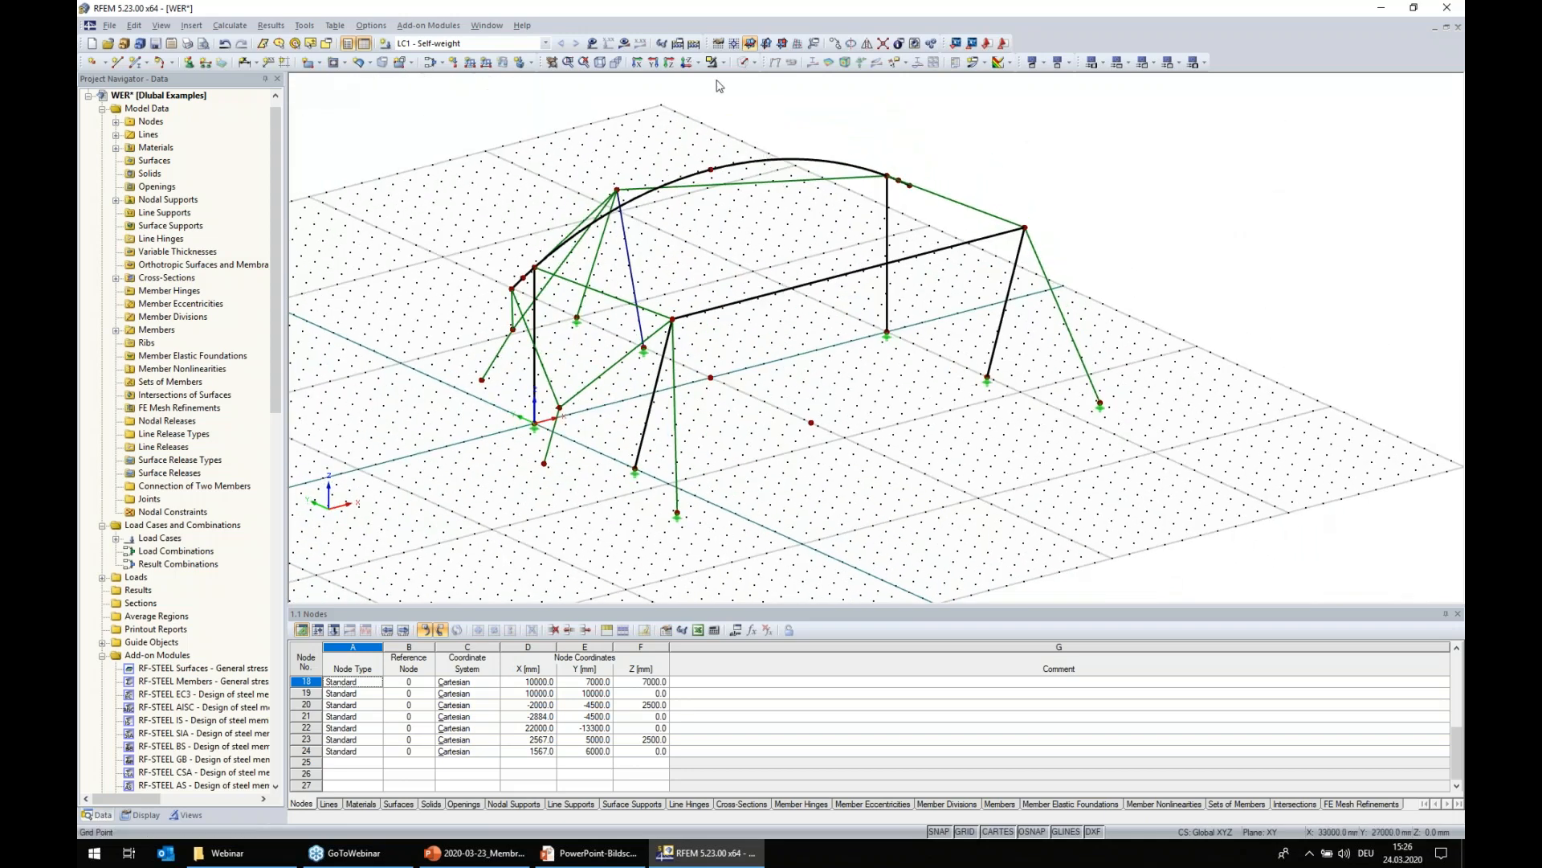
left_click(687, 62)
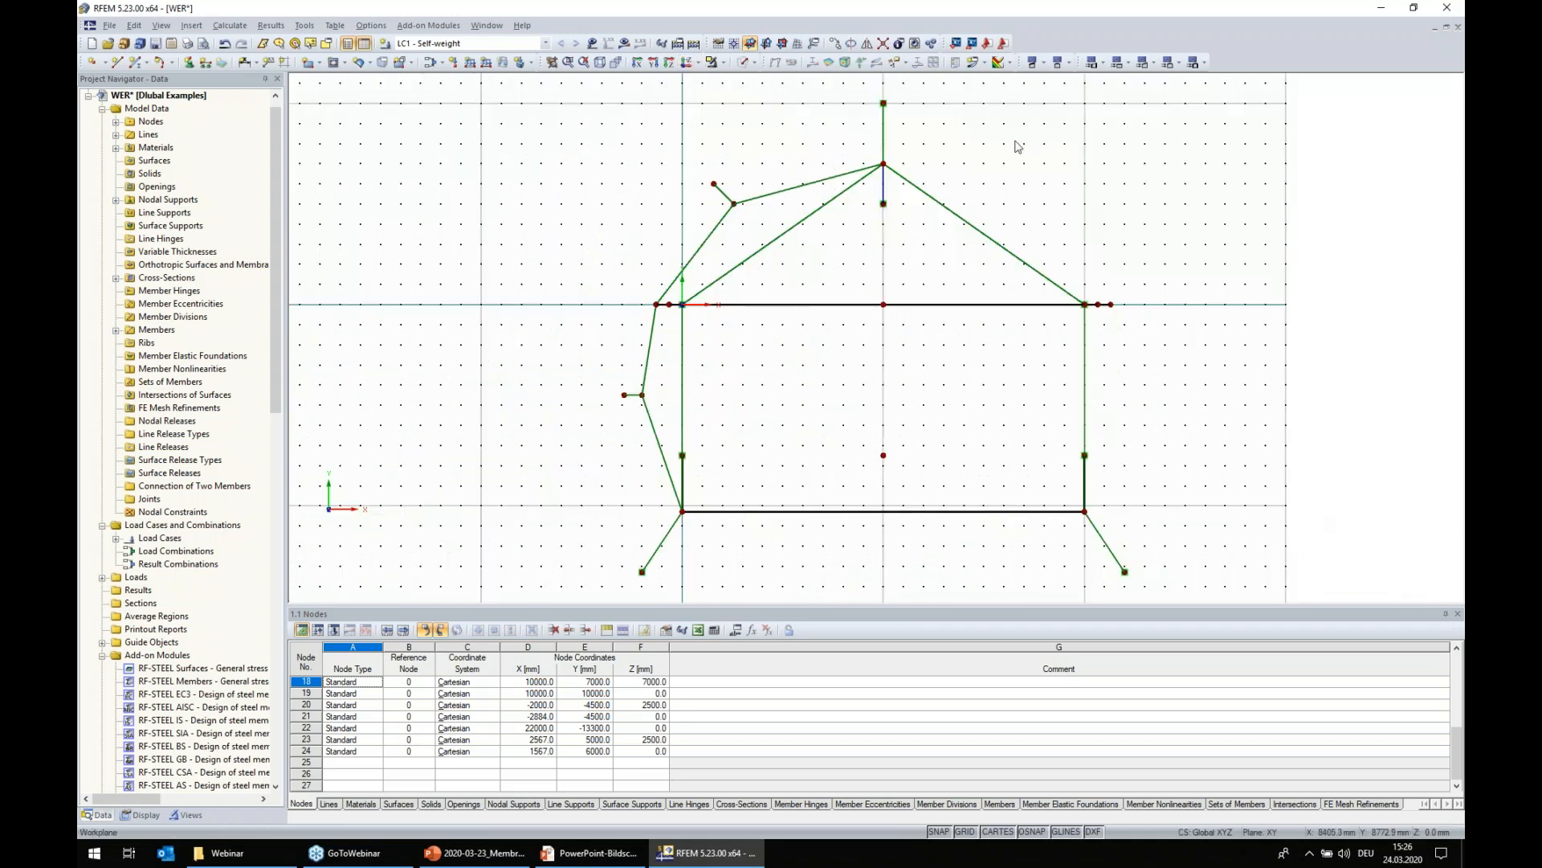
left_click_drag(667, 416, 613, 377)
left_click_drag(758, 229, 712, 187)
left_click(866, 42)
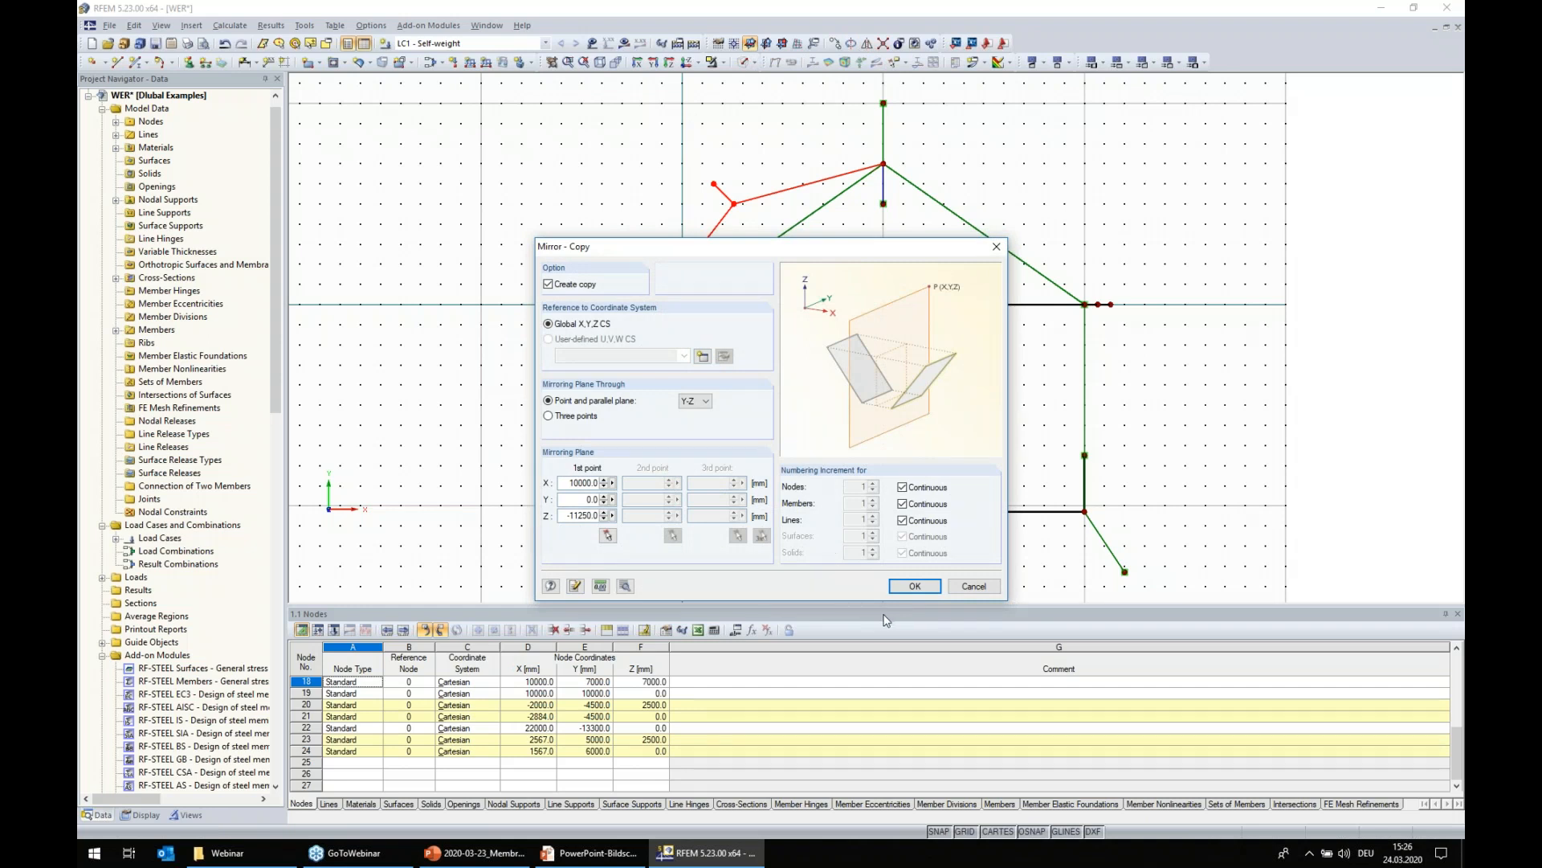
left_click(911, 586)
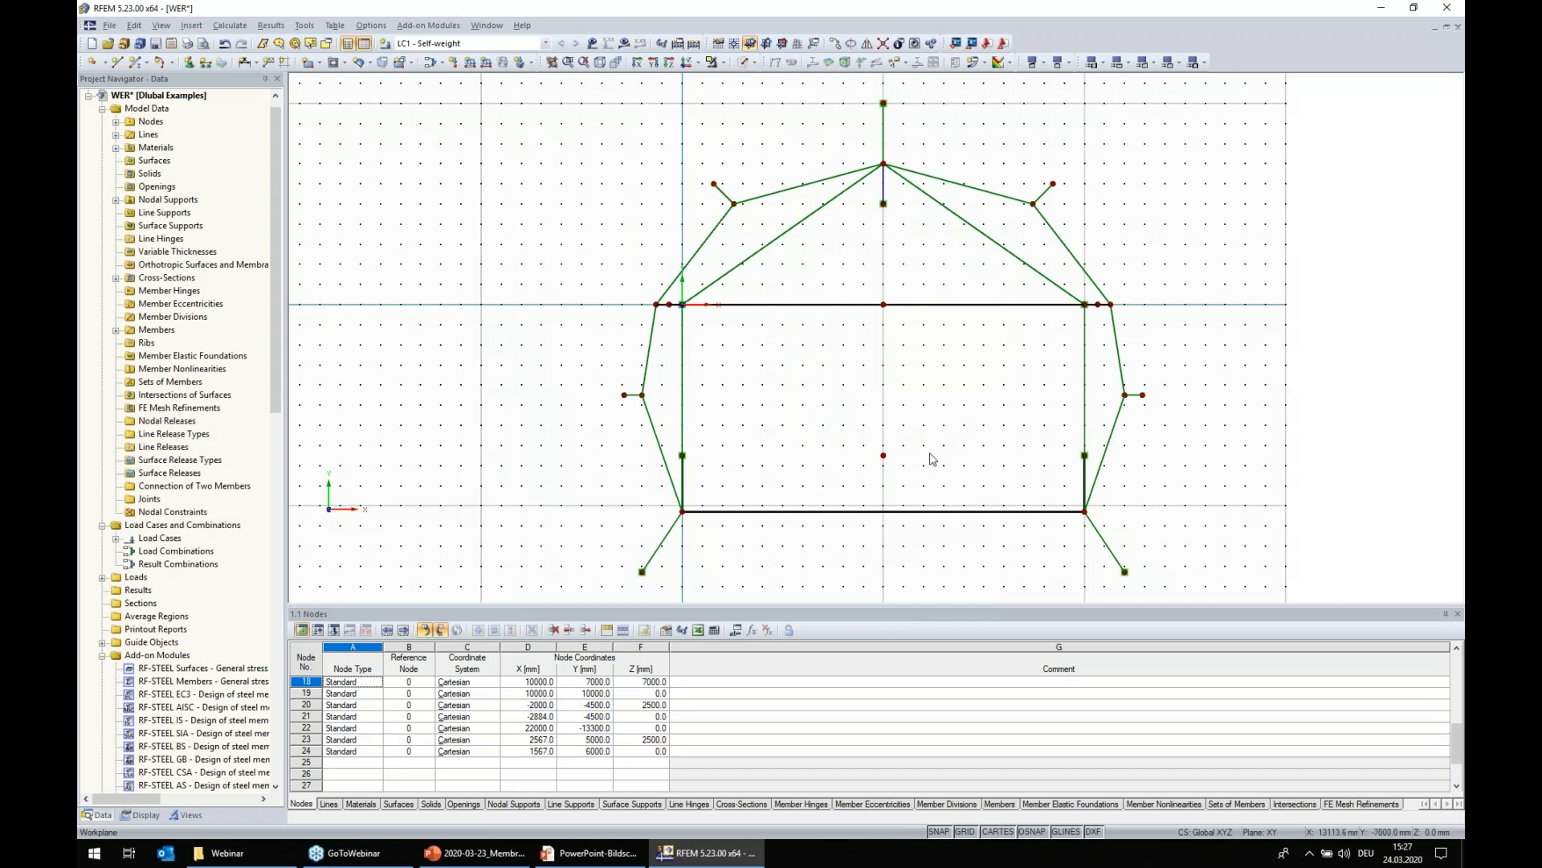
left_click(743, 513)
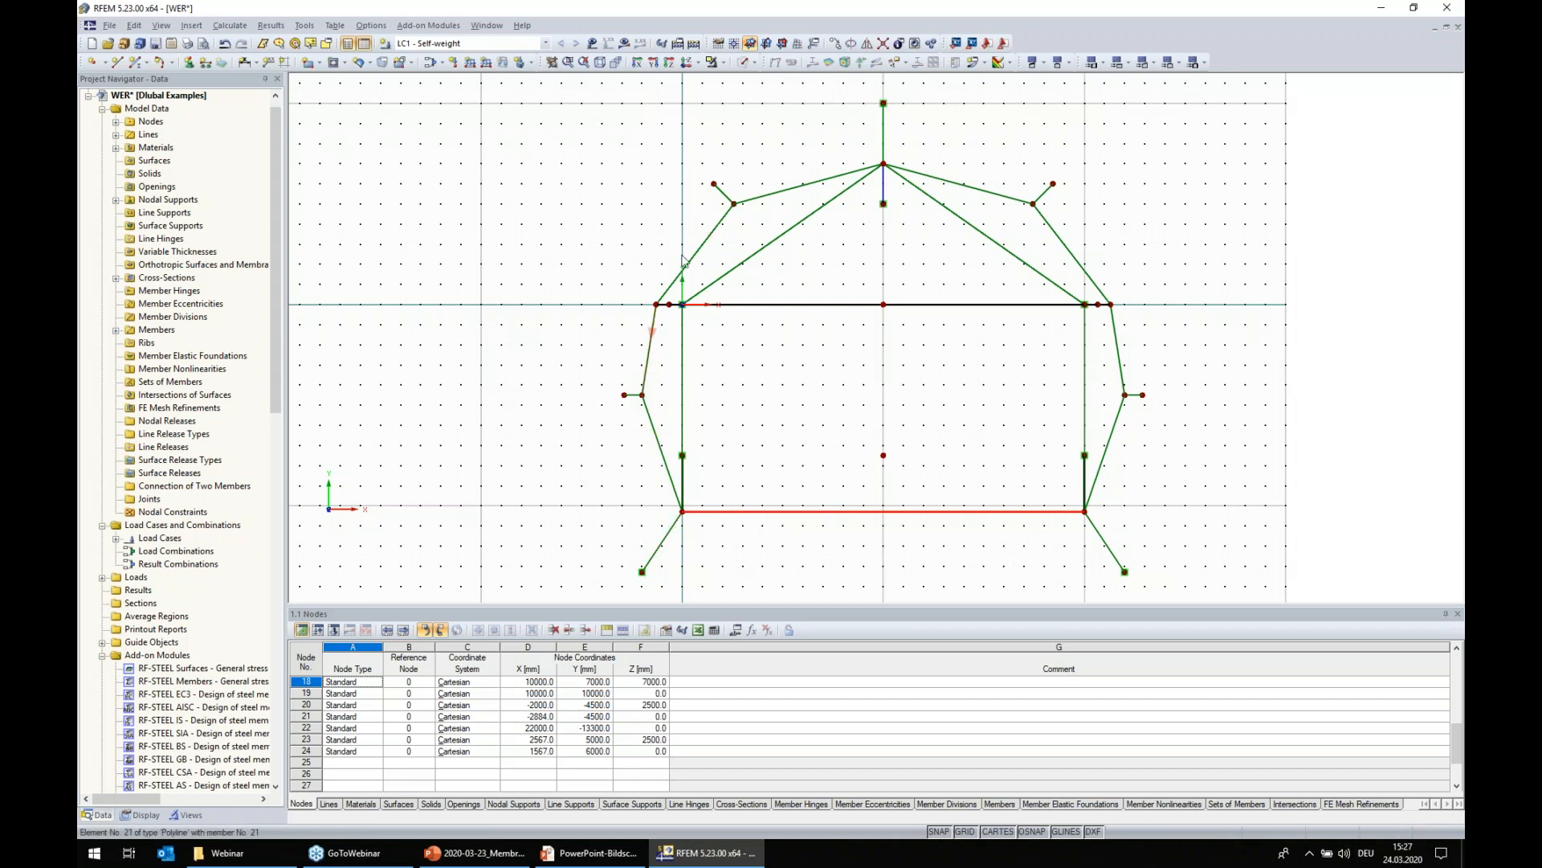
left_click(920, 570)
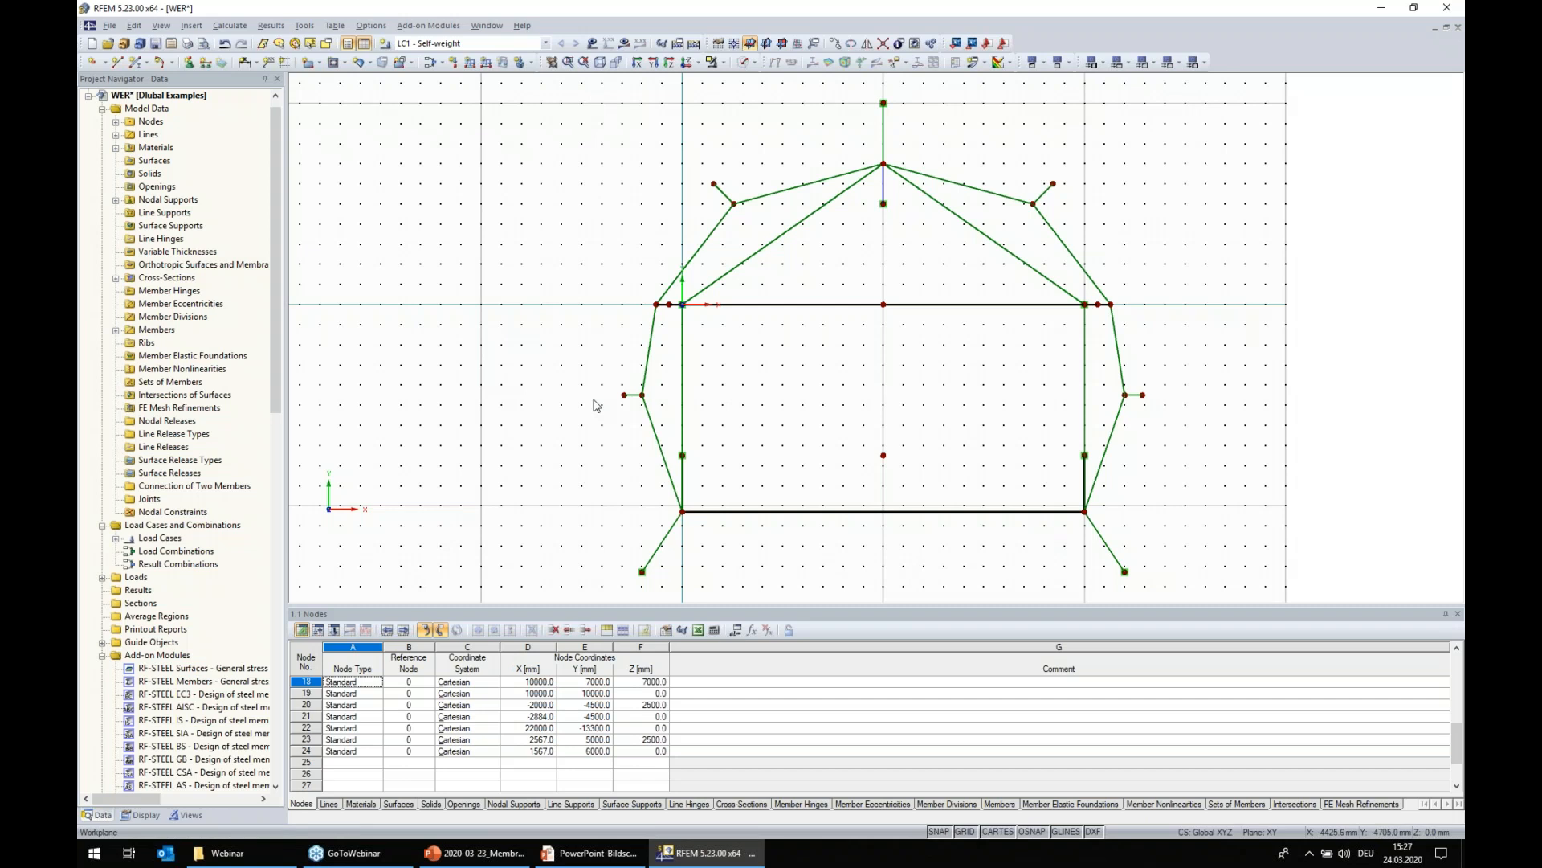
- Place nodal supports of type 1, fixed in all translations and free in all rotations, on the four low-point cables' ground nodes
scroll(655, 488, "up", 2)
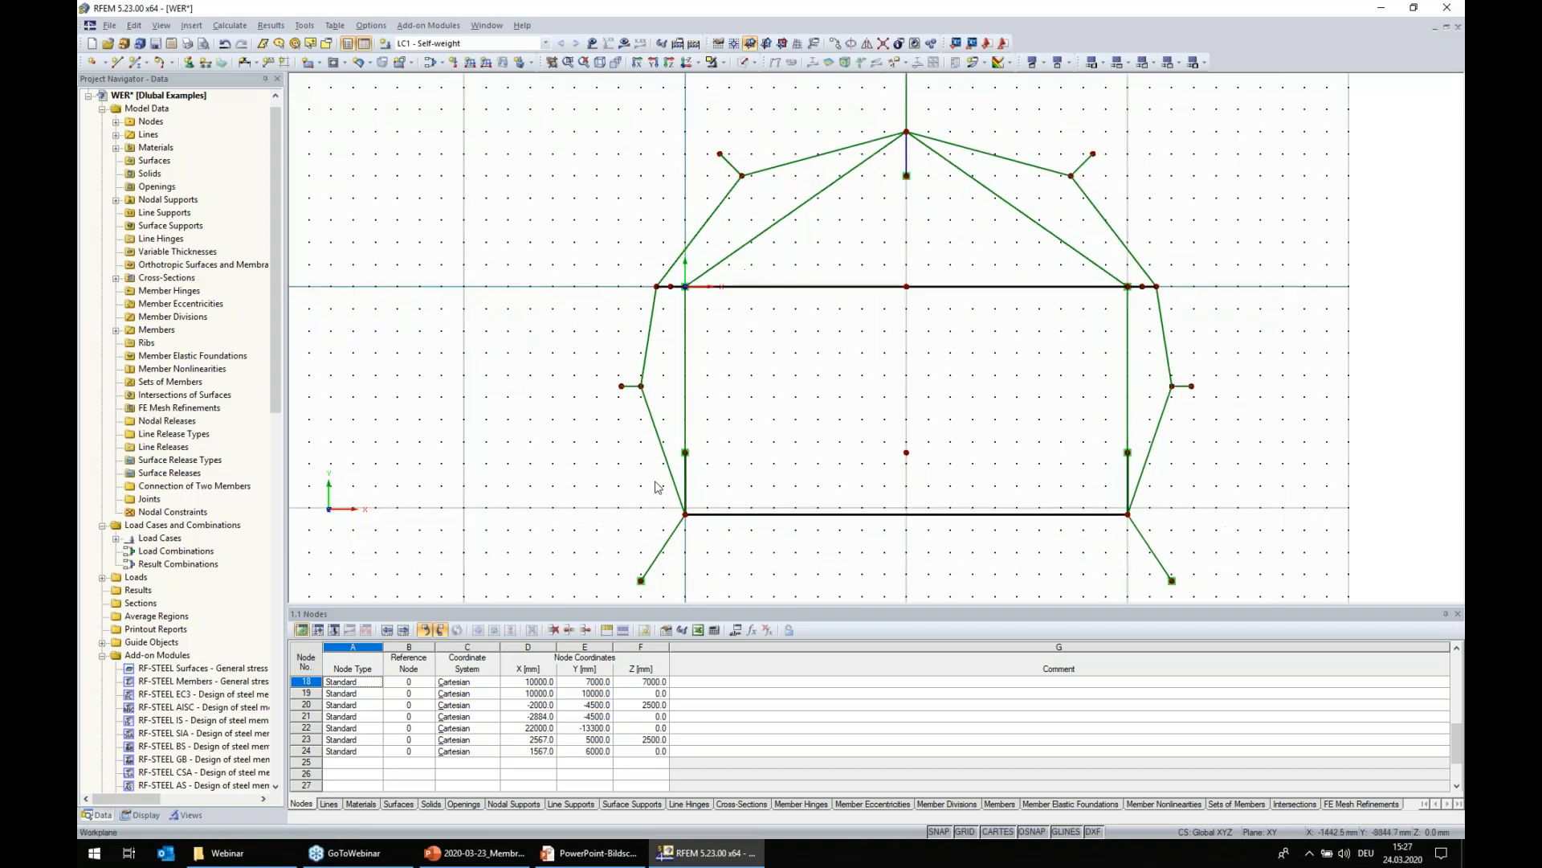
left_click(190, 62)
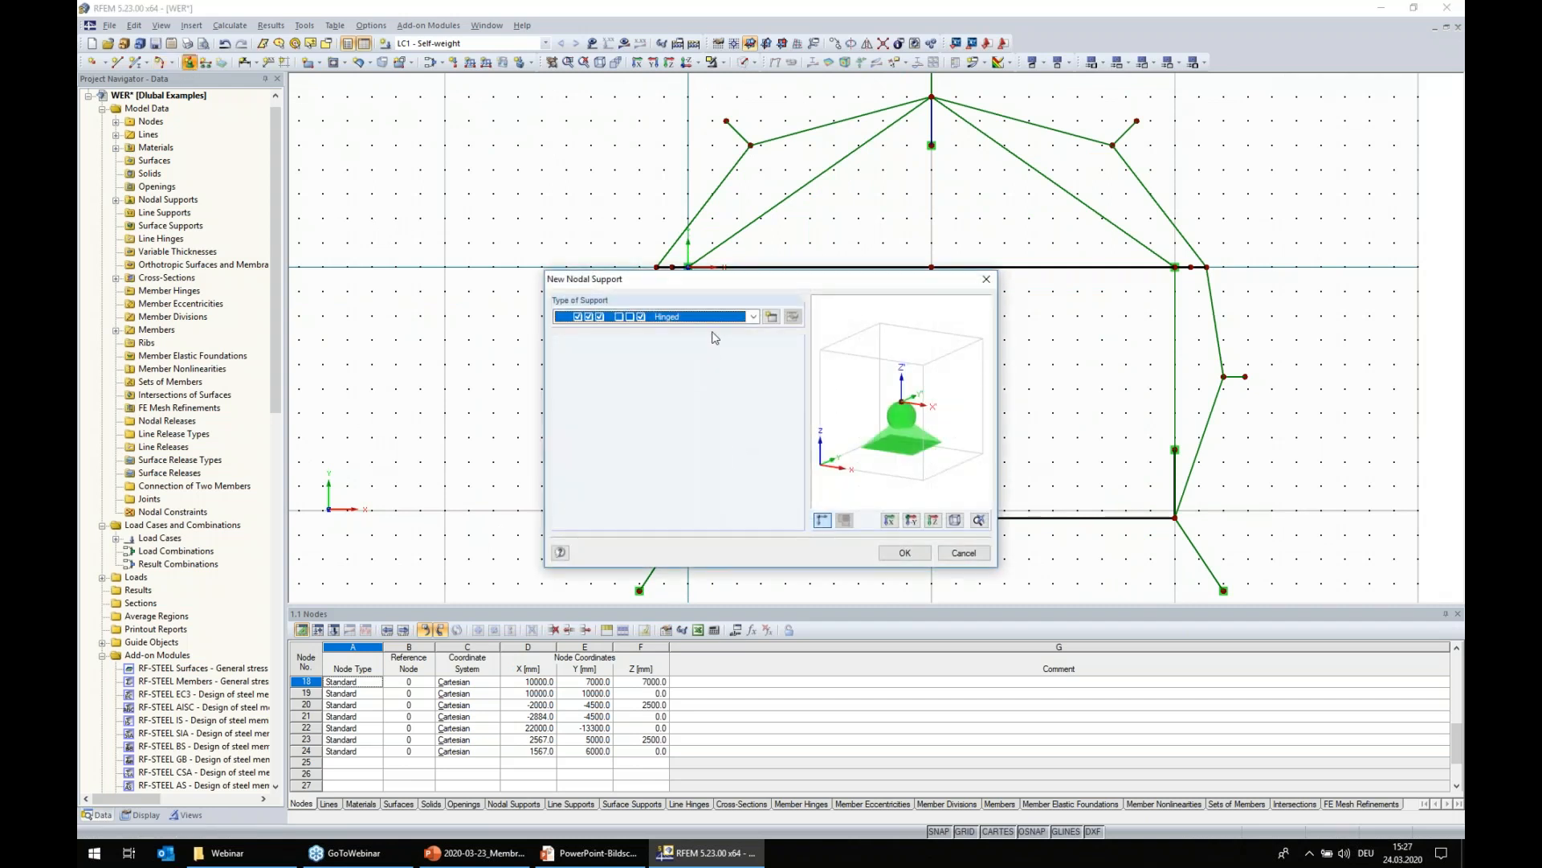
left_click(754, 316)
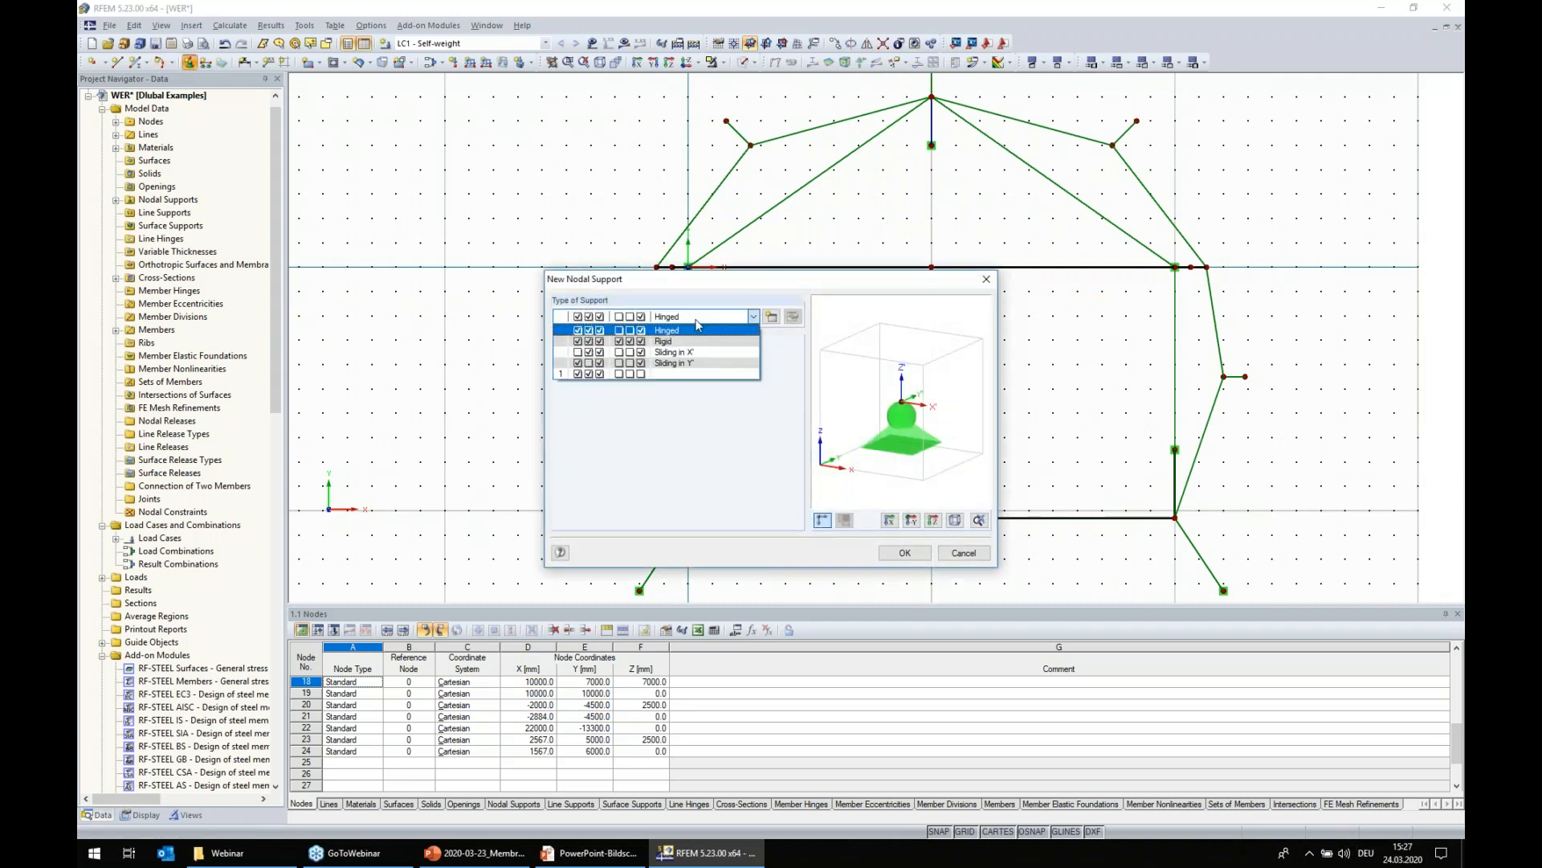
left_click(691, 384)
left_click(918, 560)
left_click(618, 376)
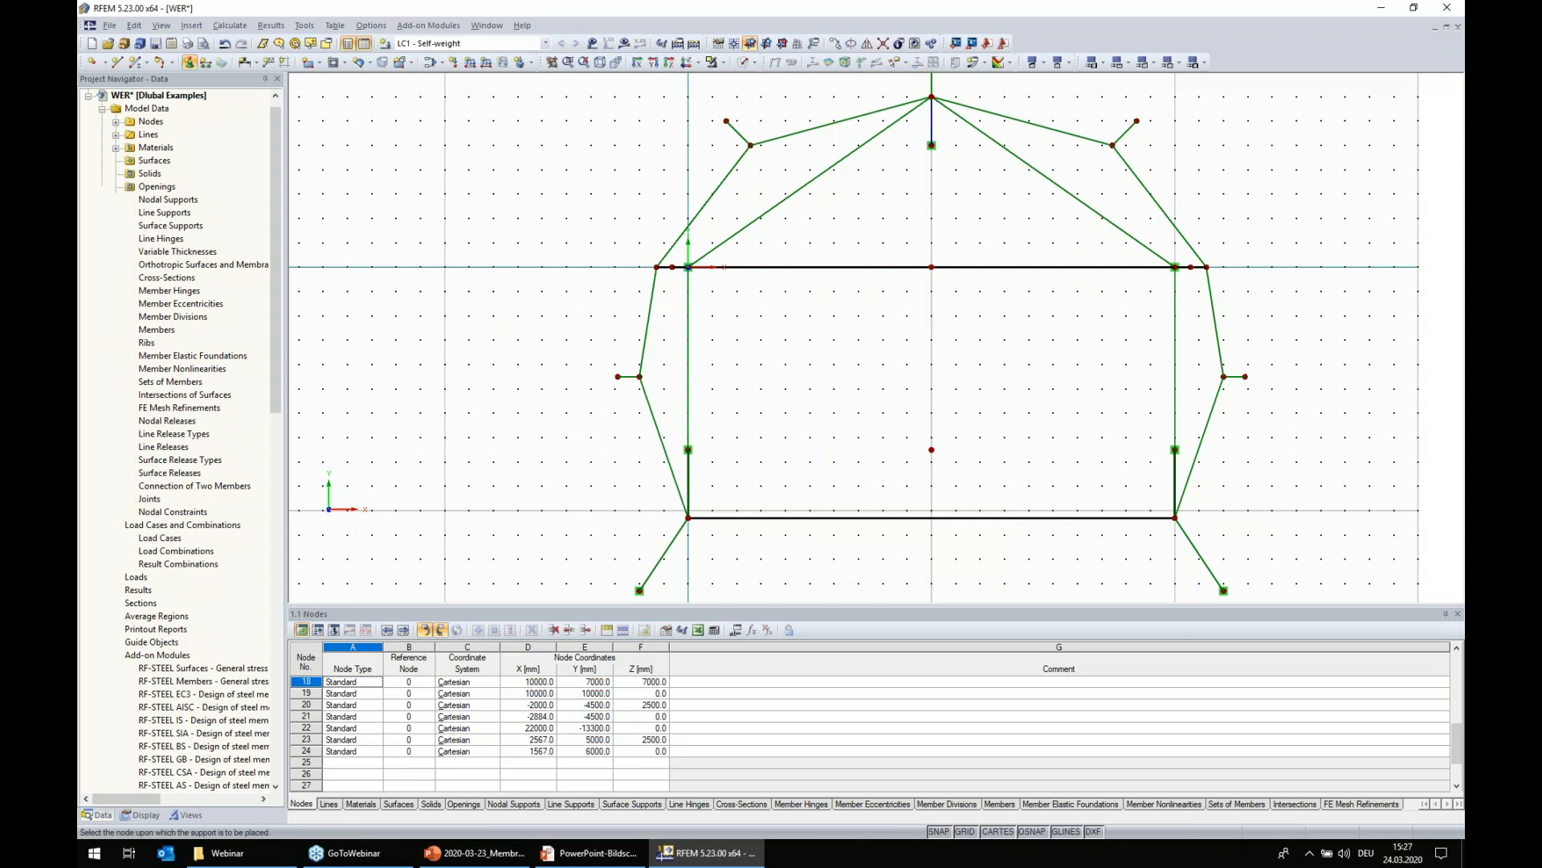
left_click(726, 120)
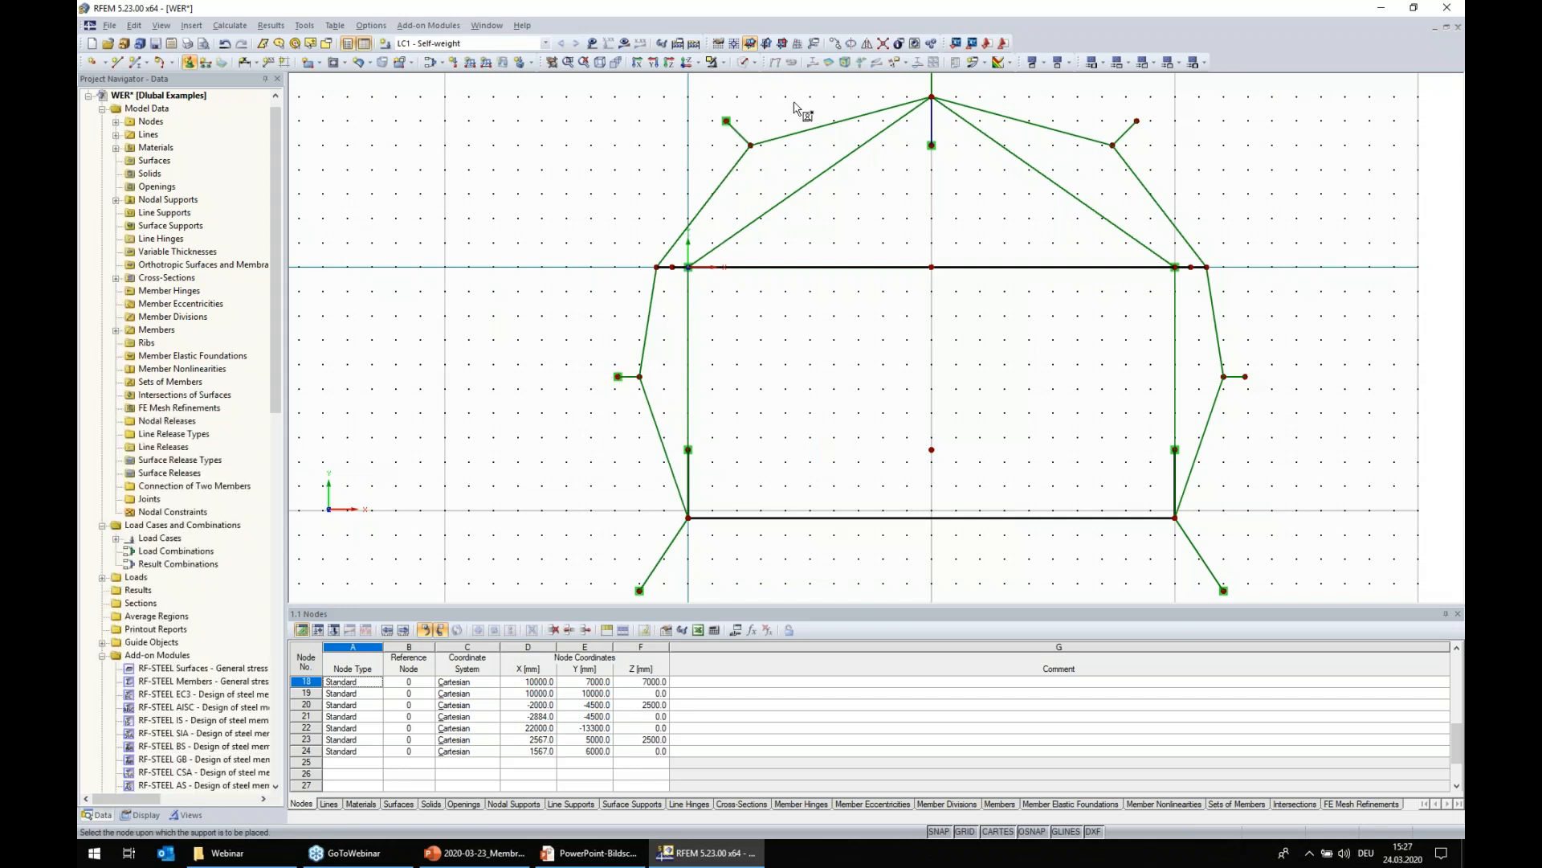
left_click(1137, 120)
left_click(1245, 376)
key("Escape")
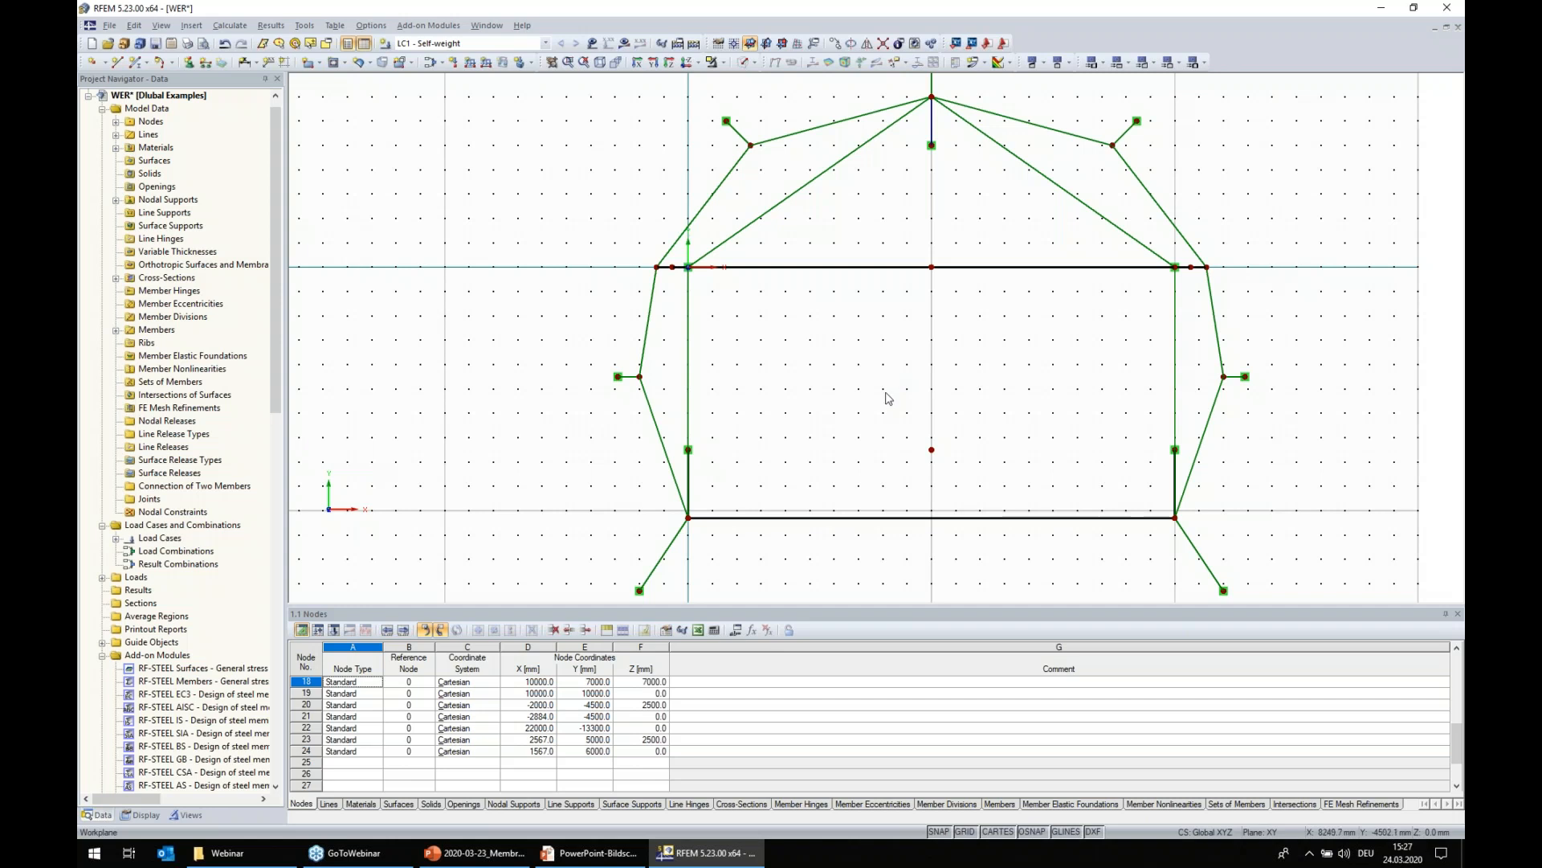
- Add a third material named Membrane to the materials table
left_click(359, 804)
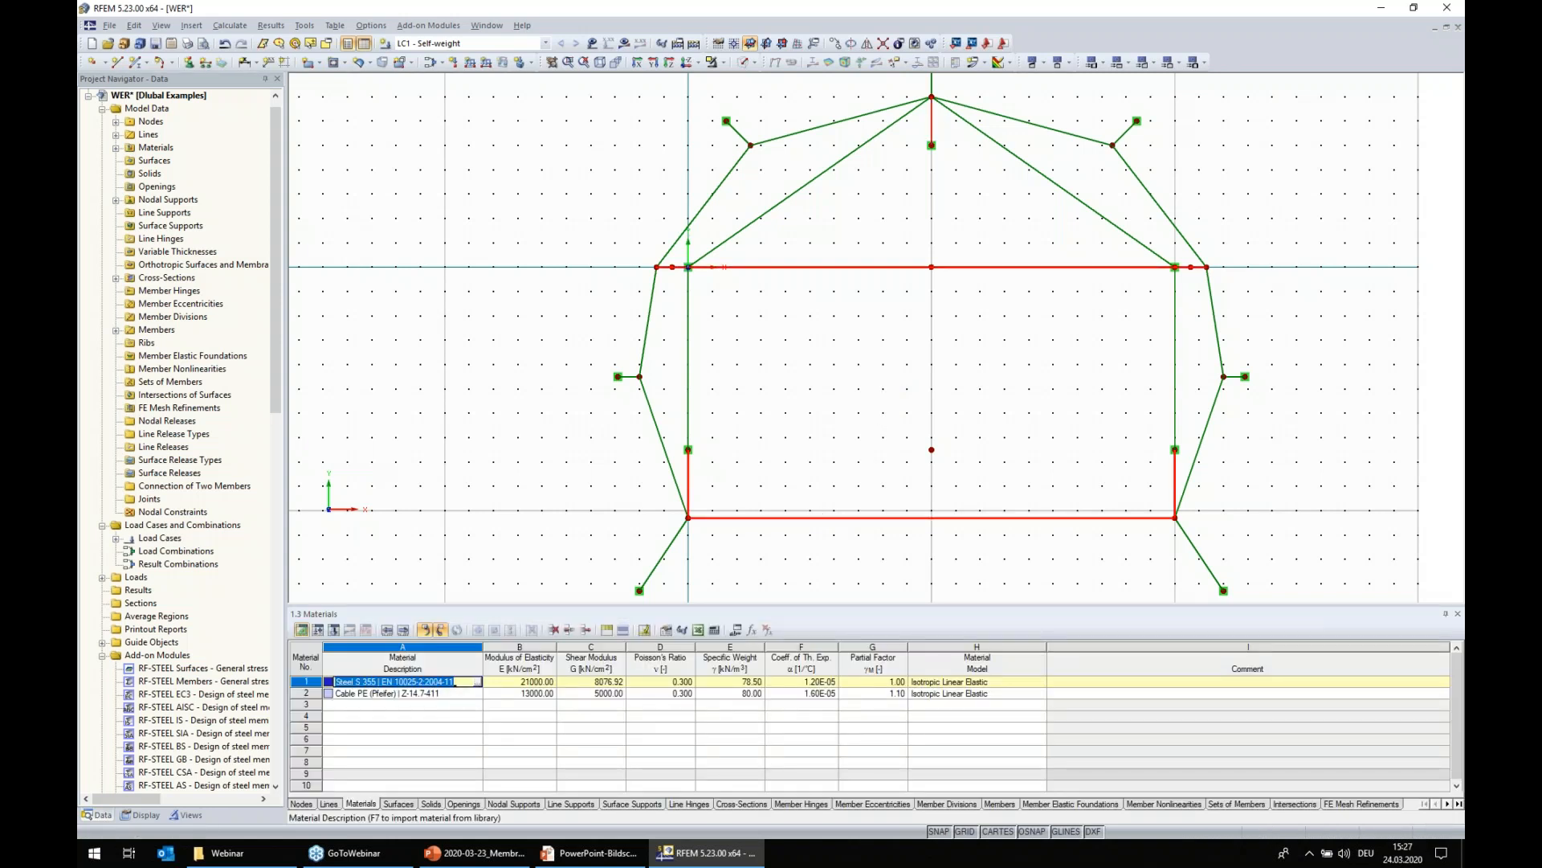
left_click(374, 705)
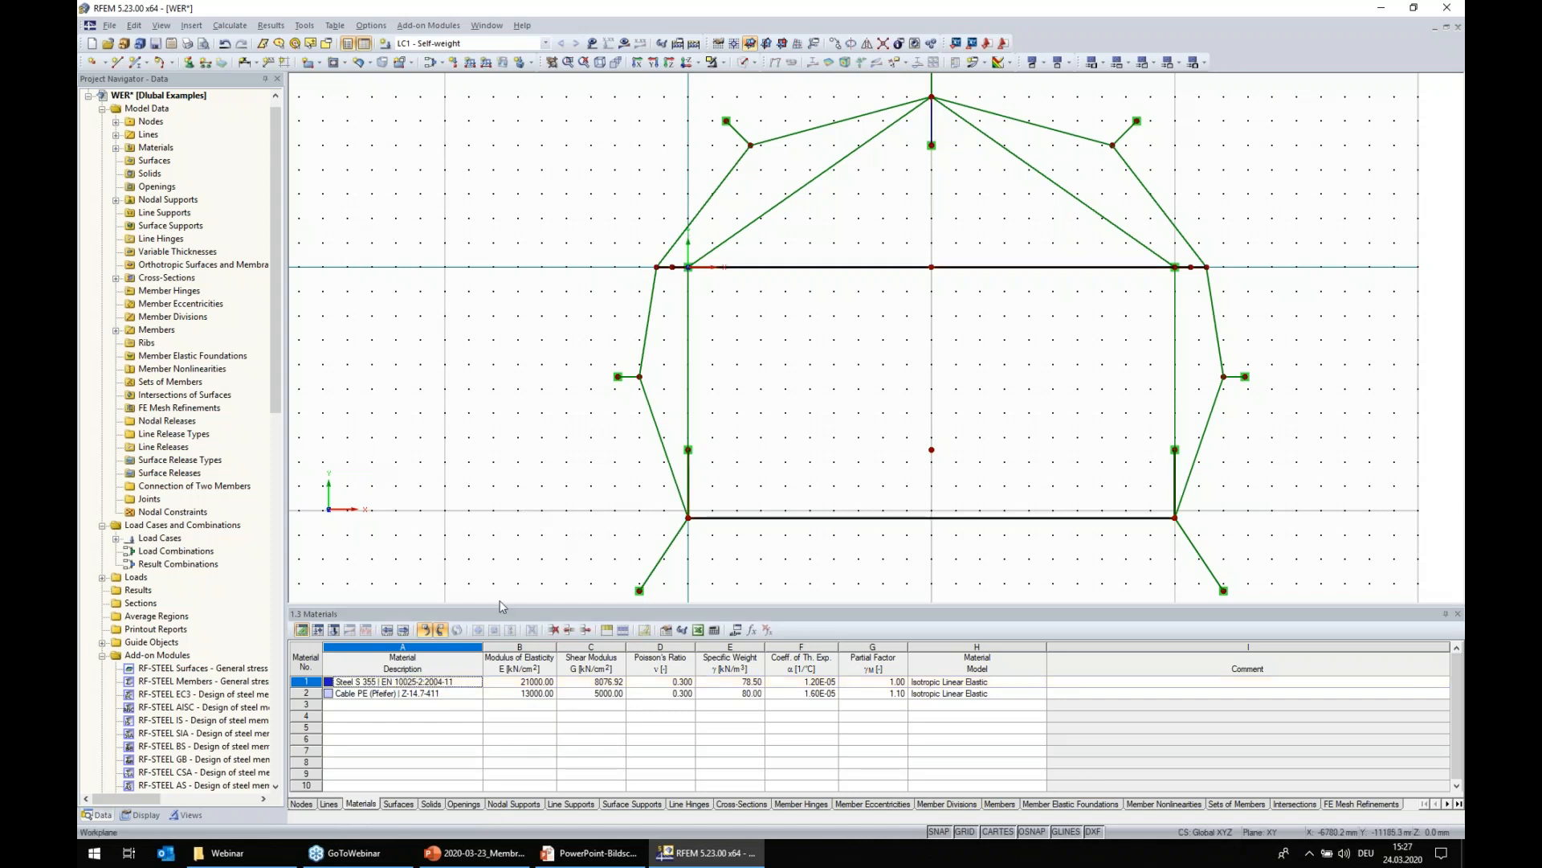
left_click(374, 705)
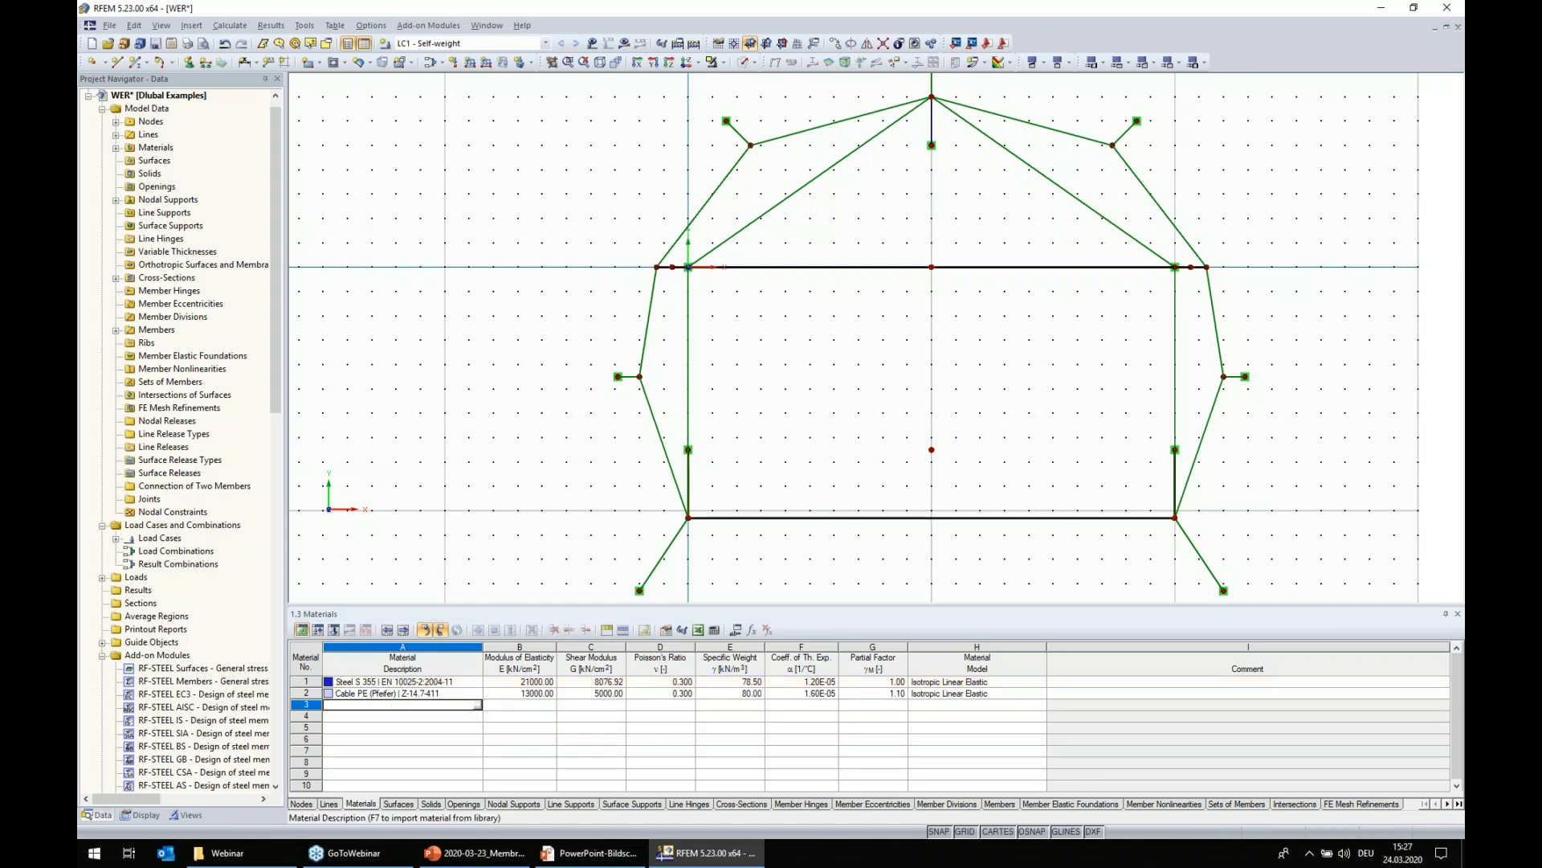
type("Membrane")
key("Tab")
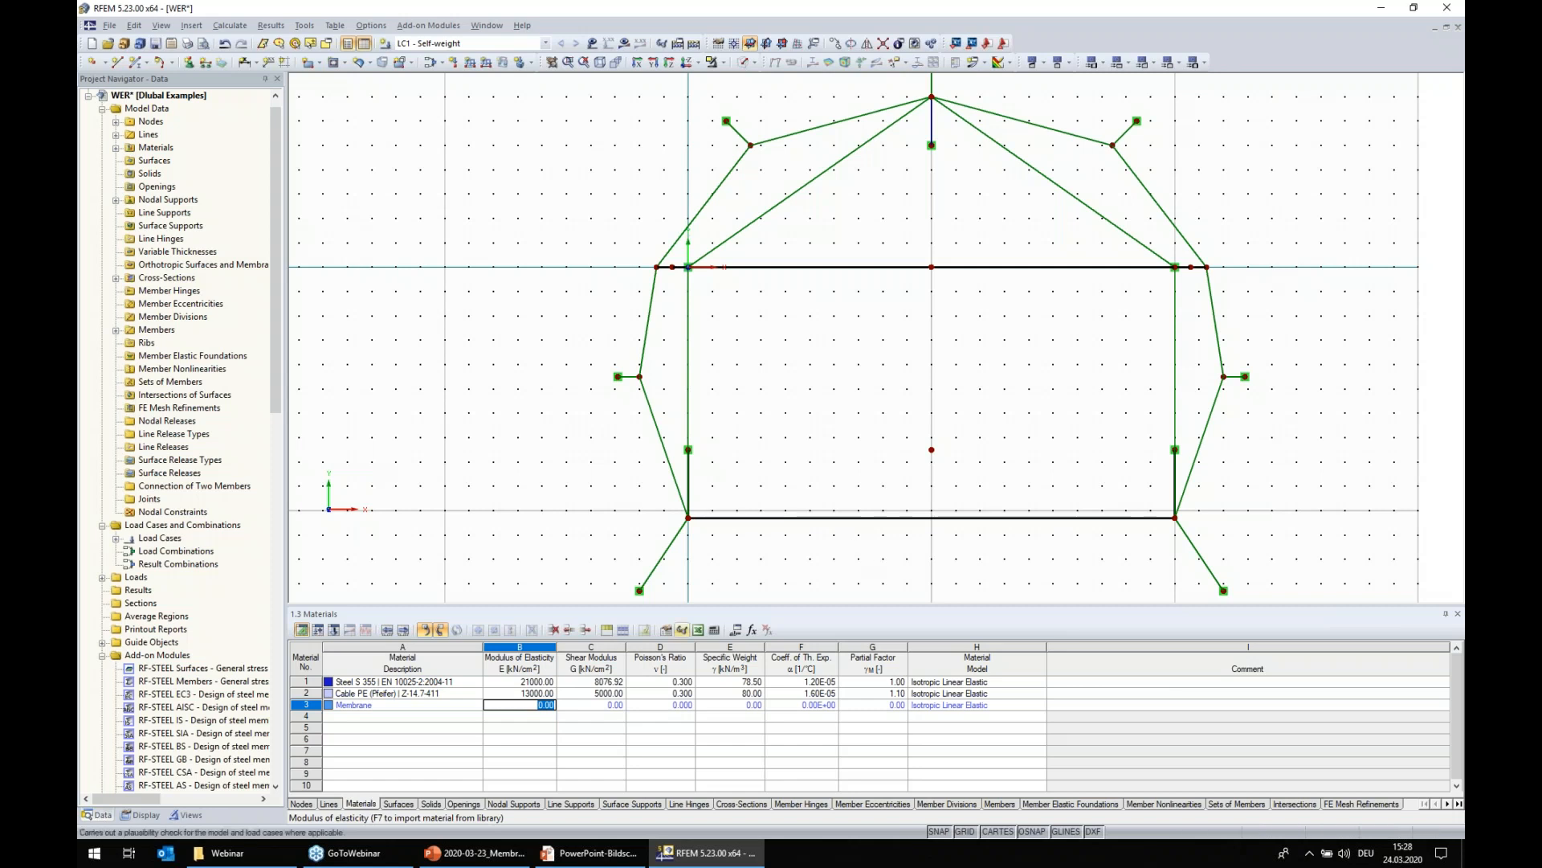
- Open the Membrane material for editing and set its material model to Orthotropic Elastic 2D
left_click(458, 705)
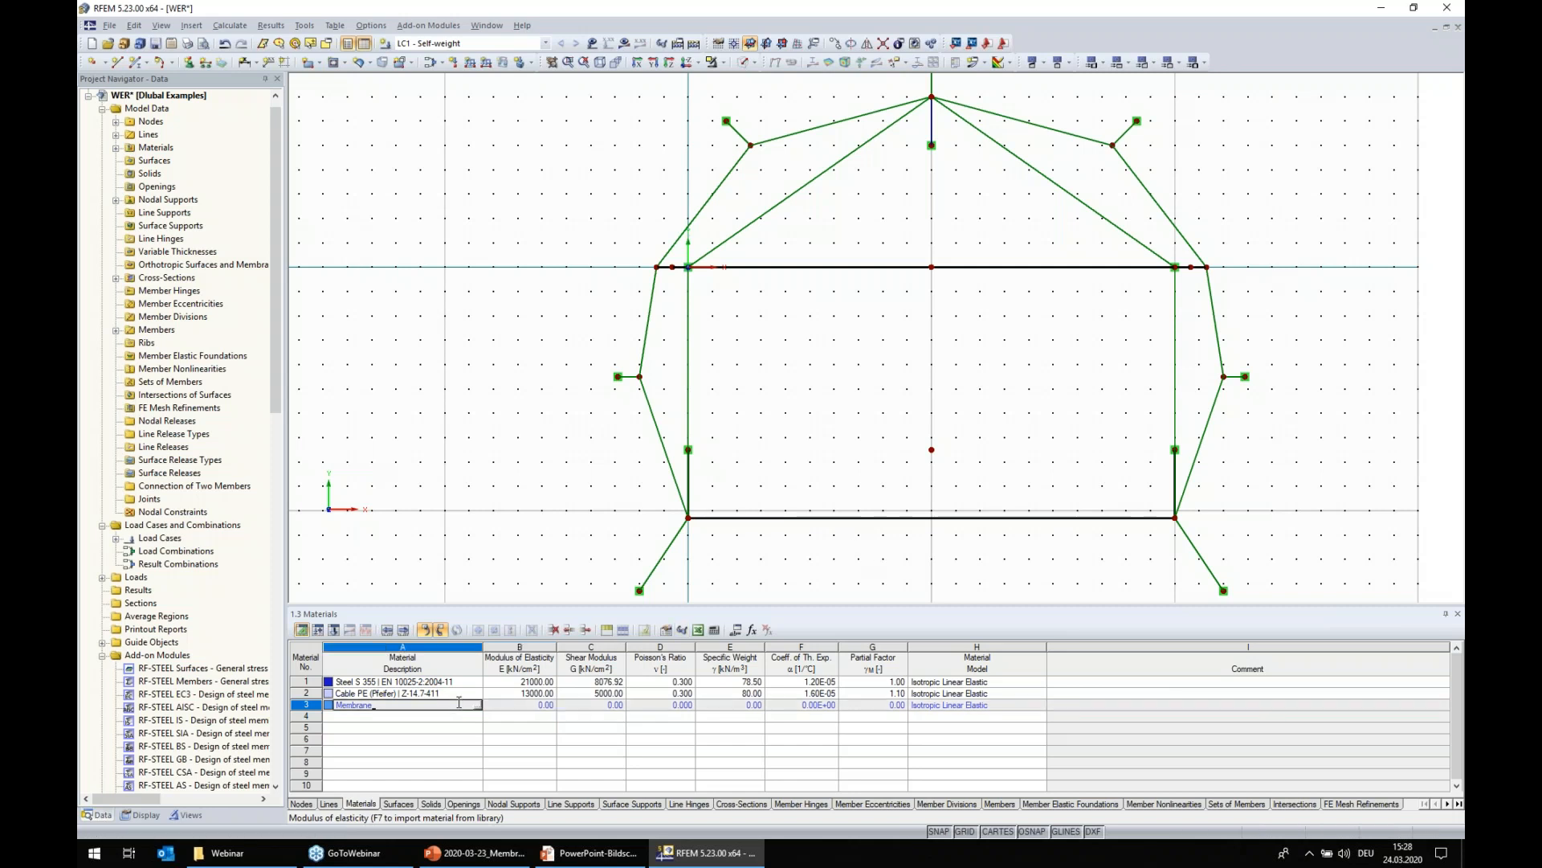
double_click(305, 705)
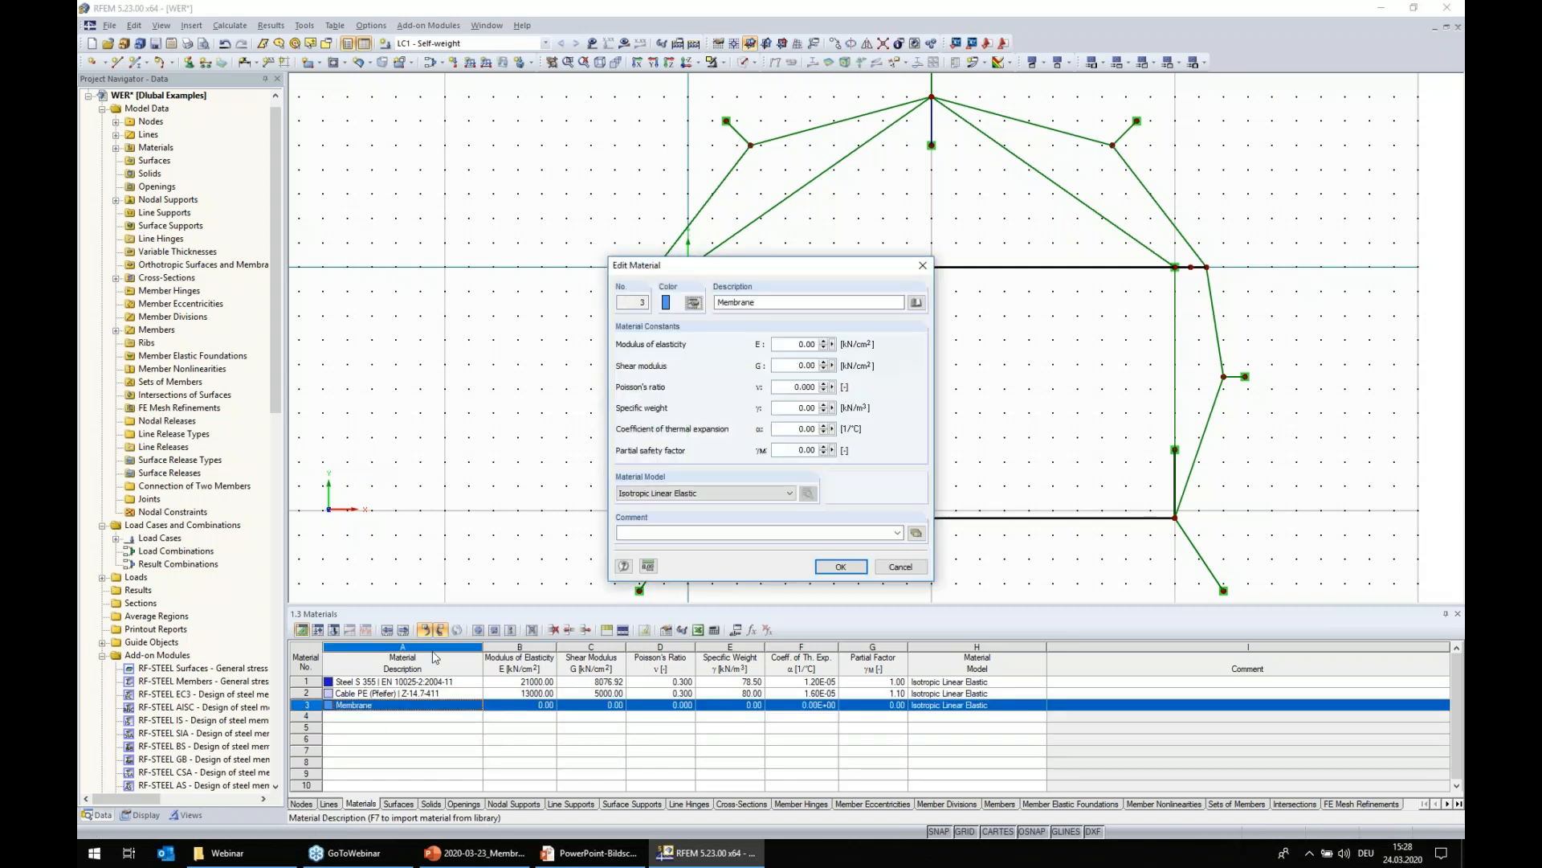
left_click(724, 496)
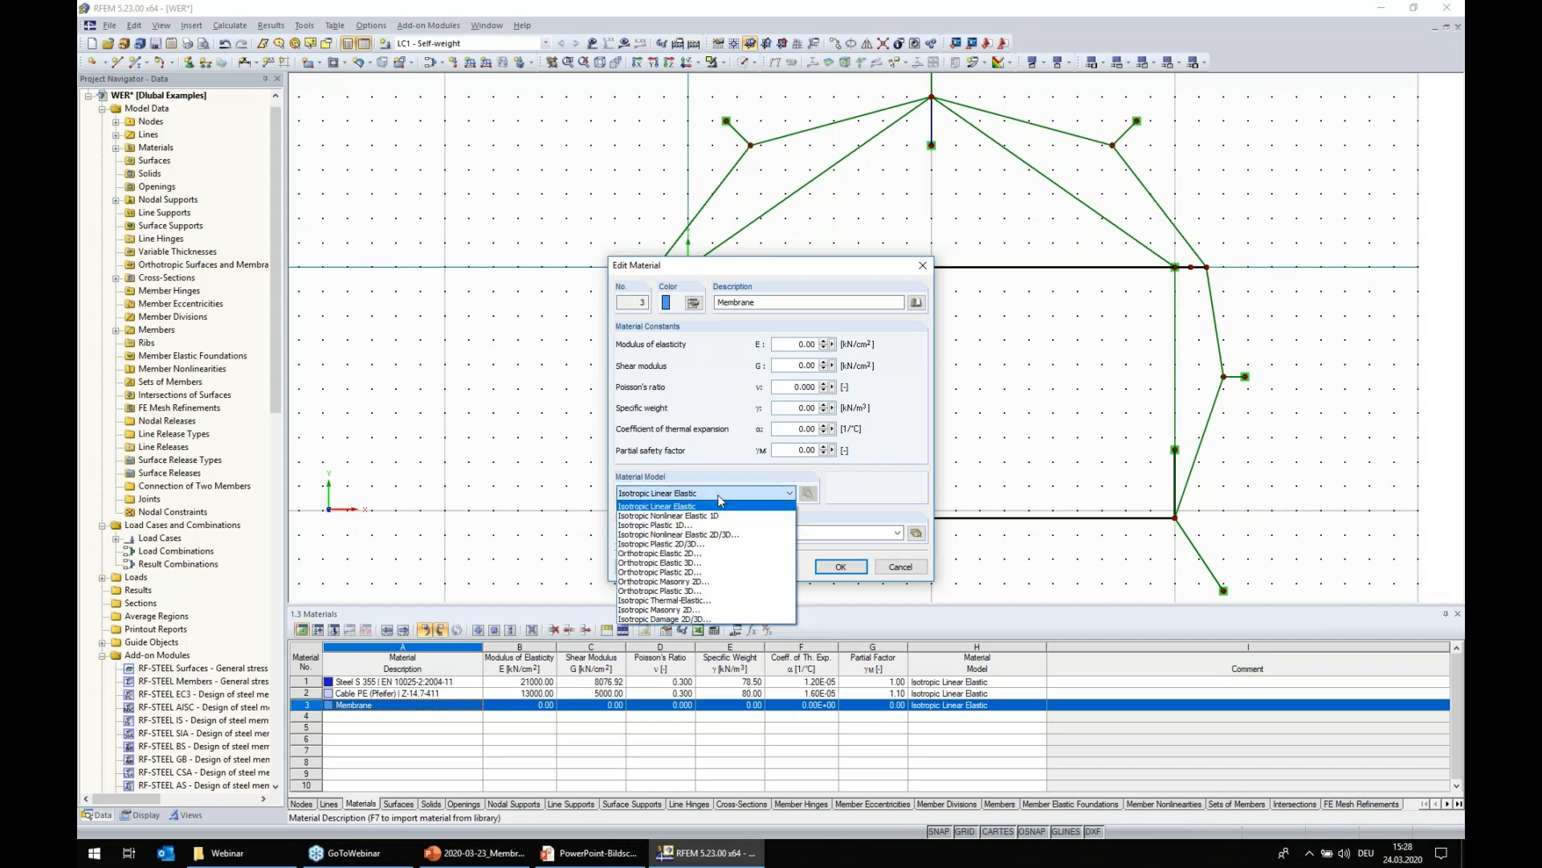
left_click(652, 555)
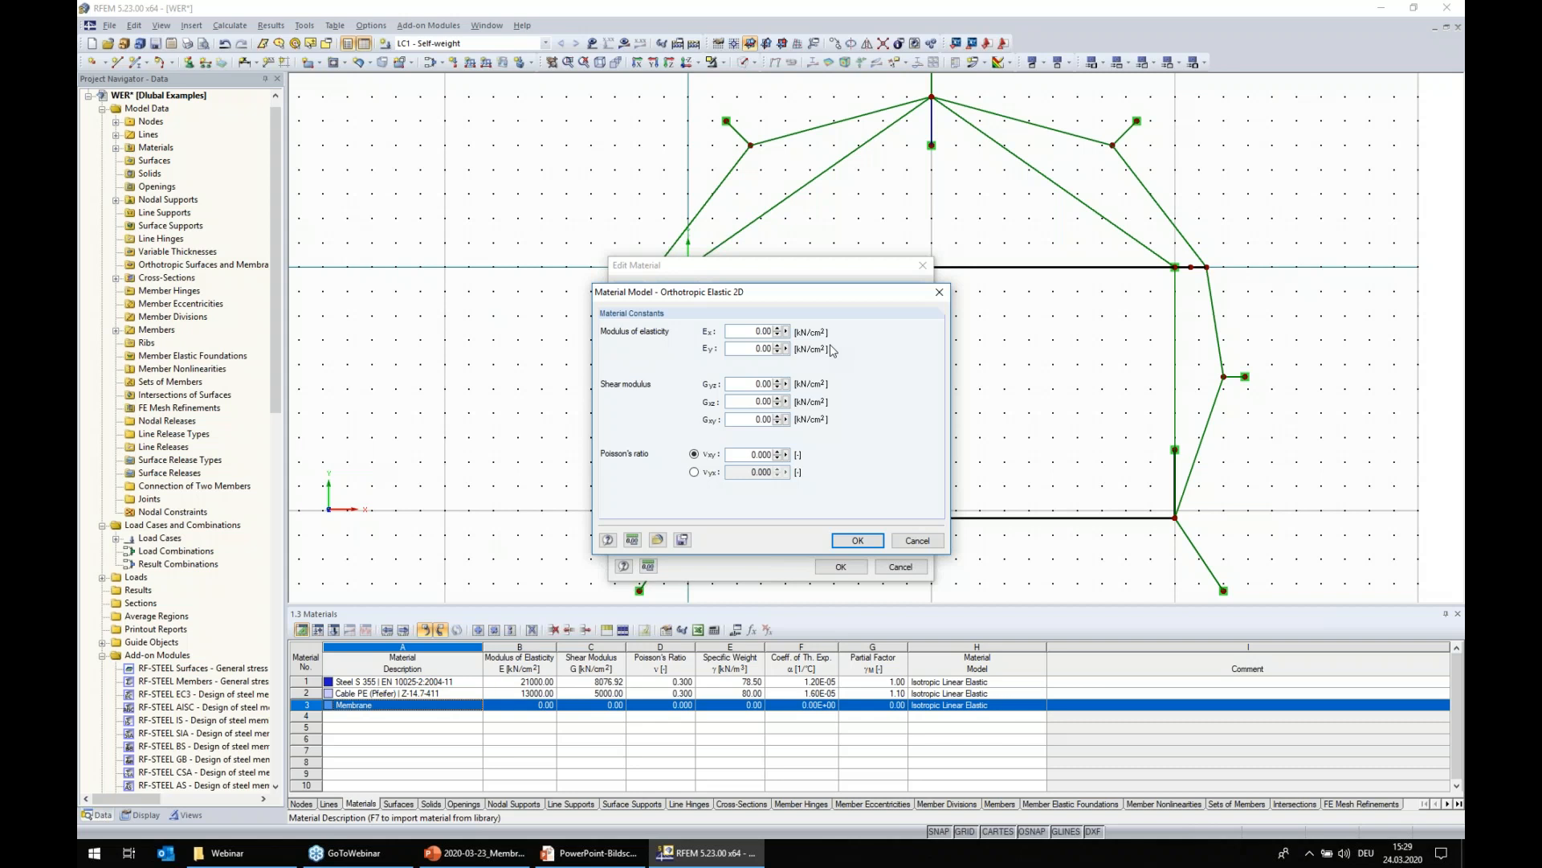
- Set the membrane's moduli of elasticity to Ex 10000 kN/m^2 and Ey 80 kN/cm^2
double_click(746, 331)
type("1")
type("000")
type("0kN/")
type("m")
type("^2")
left_click(760, 348)
double_click(763, 348)
type("80")
- Set shear moduli Gyz and Gxz to 0.1 and Gxy to 3 kN/cm^2, and Poisson's ratio to 0.2, and accept the material model
left_click(740, 383)
double_click(740, 383)
type("0.1")
key("Tab")
type("0.1")
left_click(756, 421)
type("3")
key("Tab")
type("0.2")
left_click(857, 540)
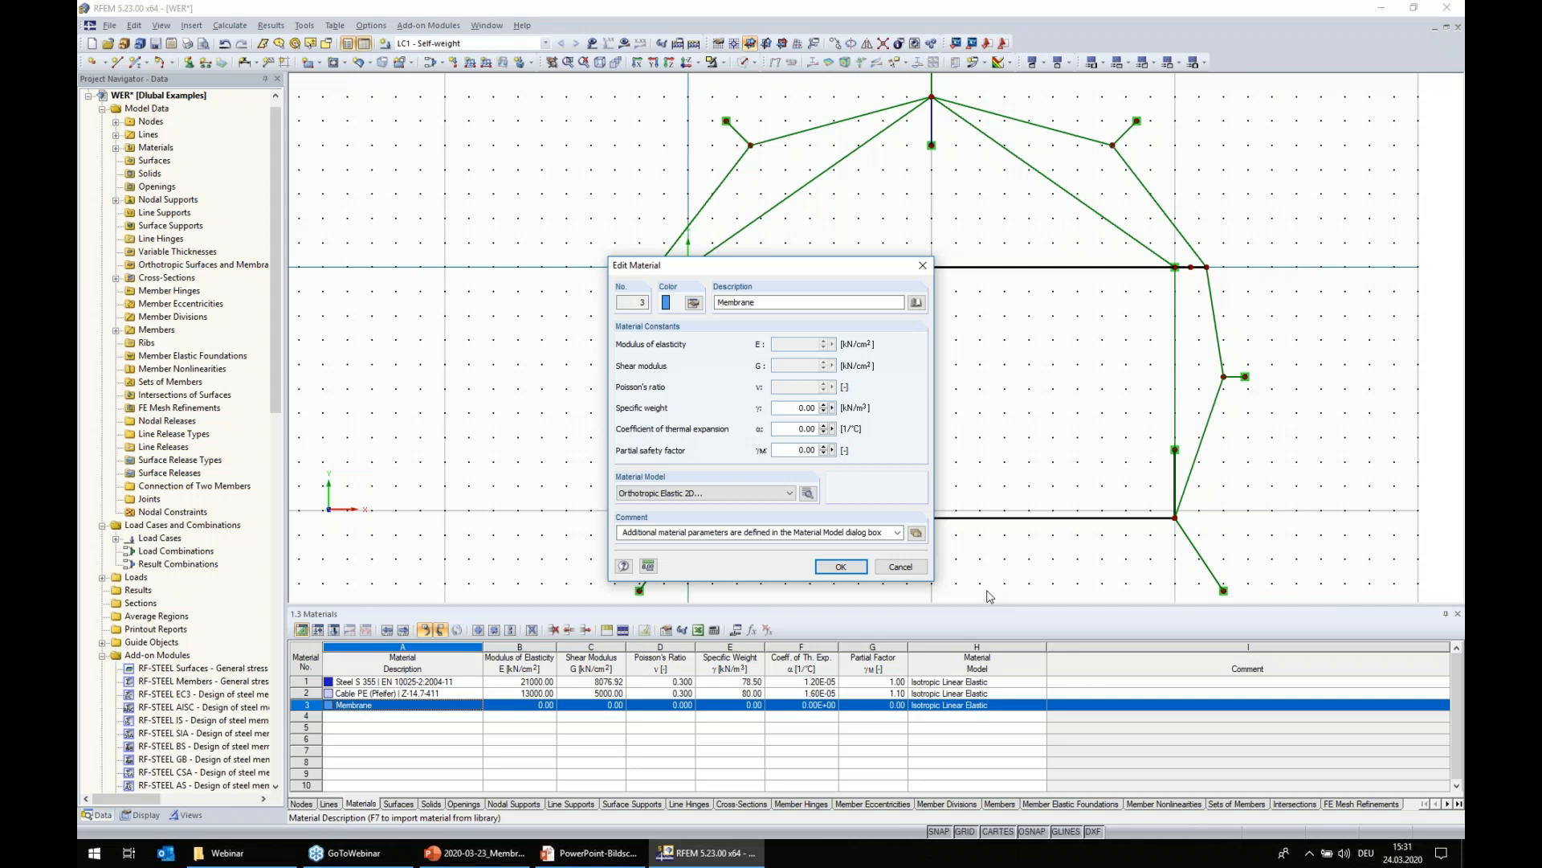
- Set the membrane's specific weight to 10 kN/m^3 and its partial safety factor to 1
double_click(789, 410)
type("10")
left_click(798, 429)
double_click(797, 429)
key("Tab")
type("1")
- Change the membrane material's colour to light green (RGB 160, 255, 192) and confirm the edited material
left_click(695, 306)
left_click(617, 294)
left_click(722, 435)
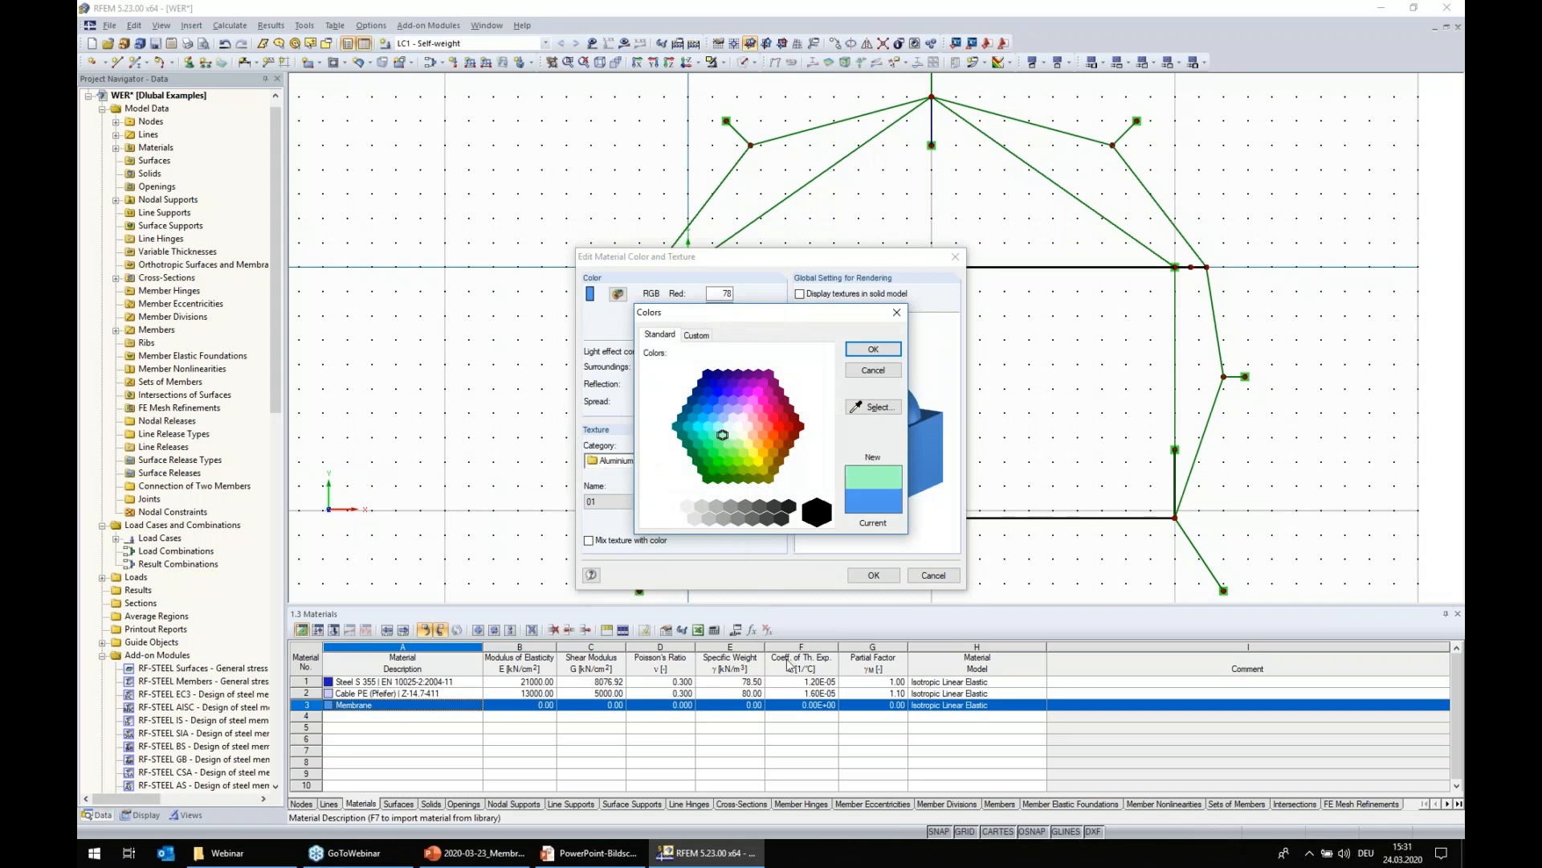
left_click(872, 350)
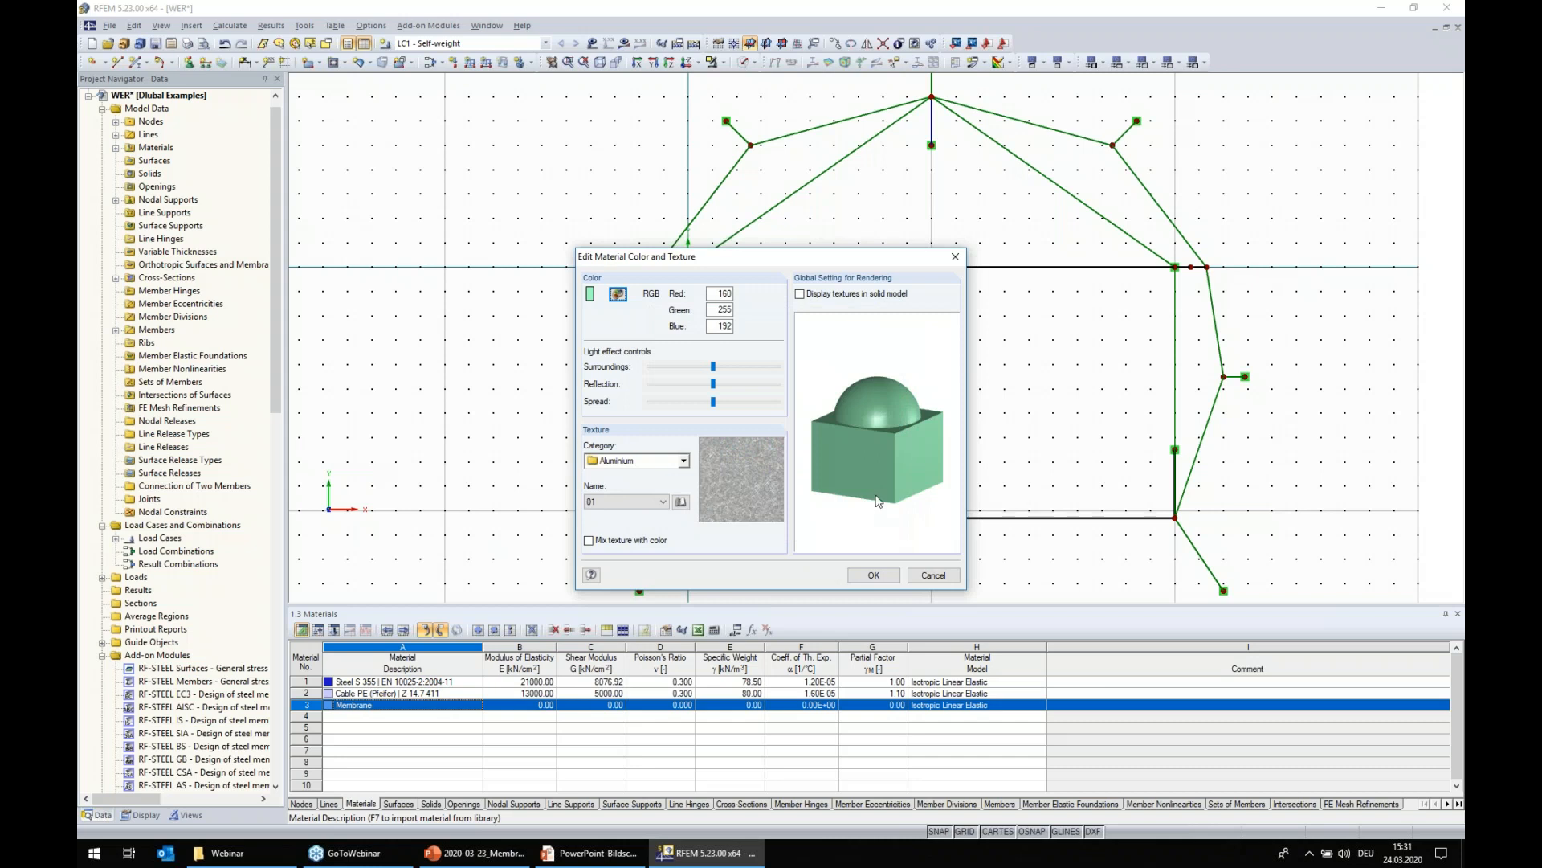
left_click(875, 576)
left_click(840, 567)
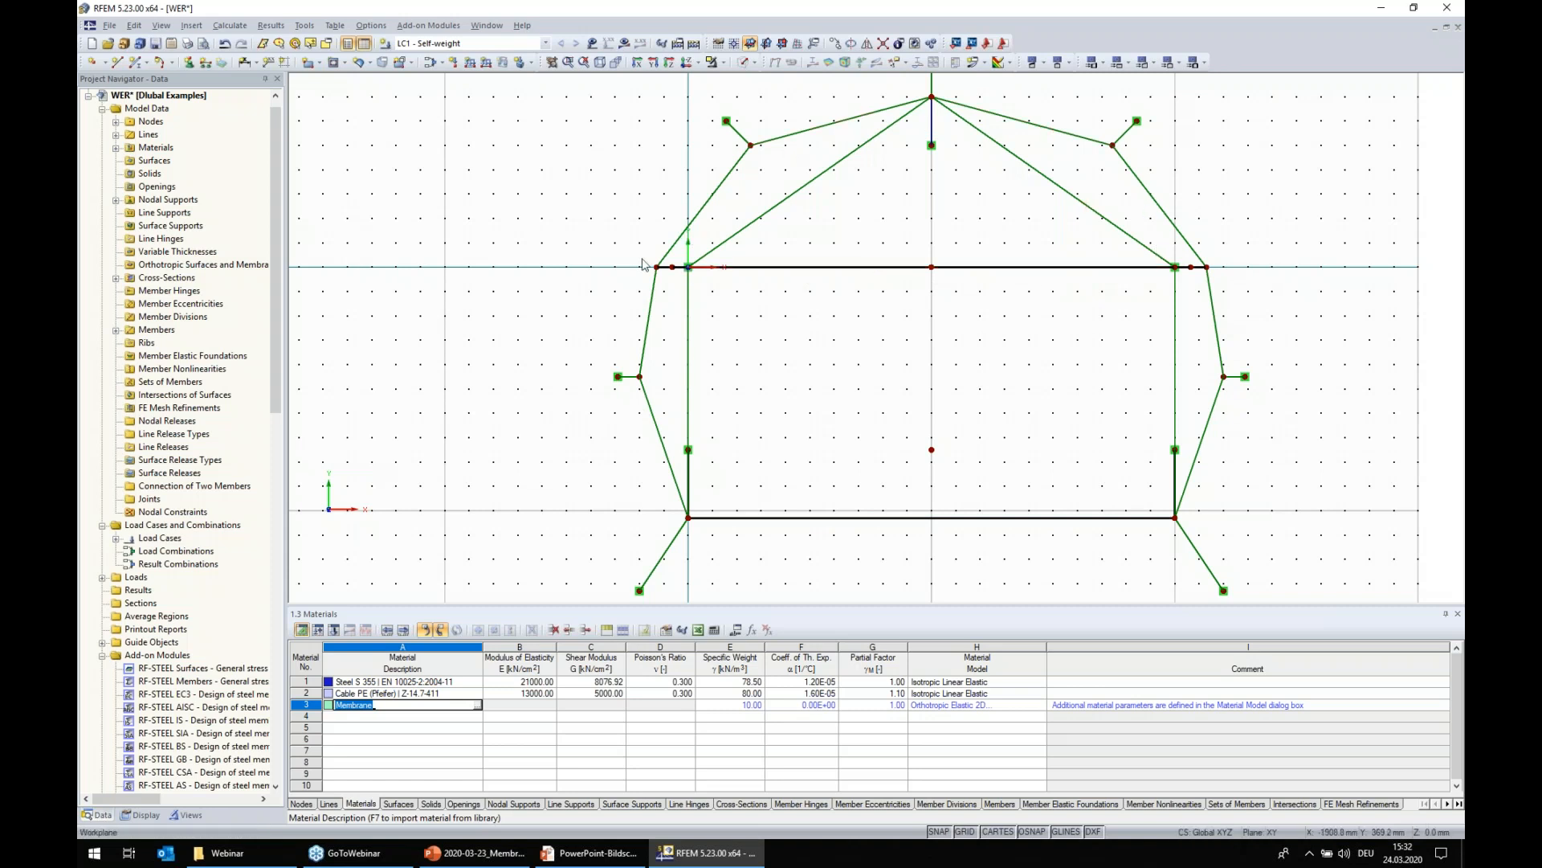
- Begin a new quadrangle surface with the Membrane material and Membrane - Orthotropic stiffness
left_click(370, 63)
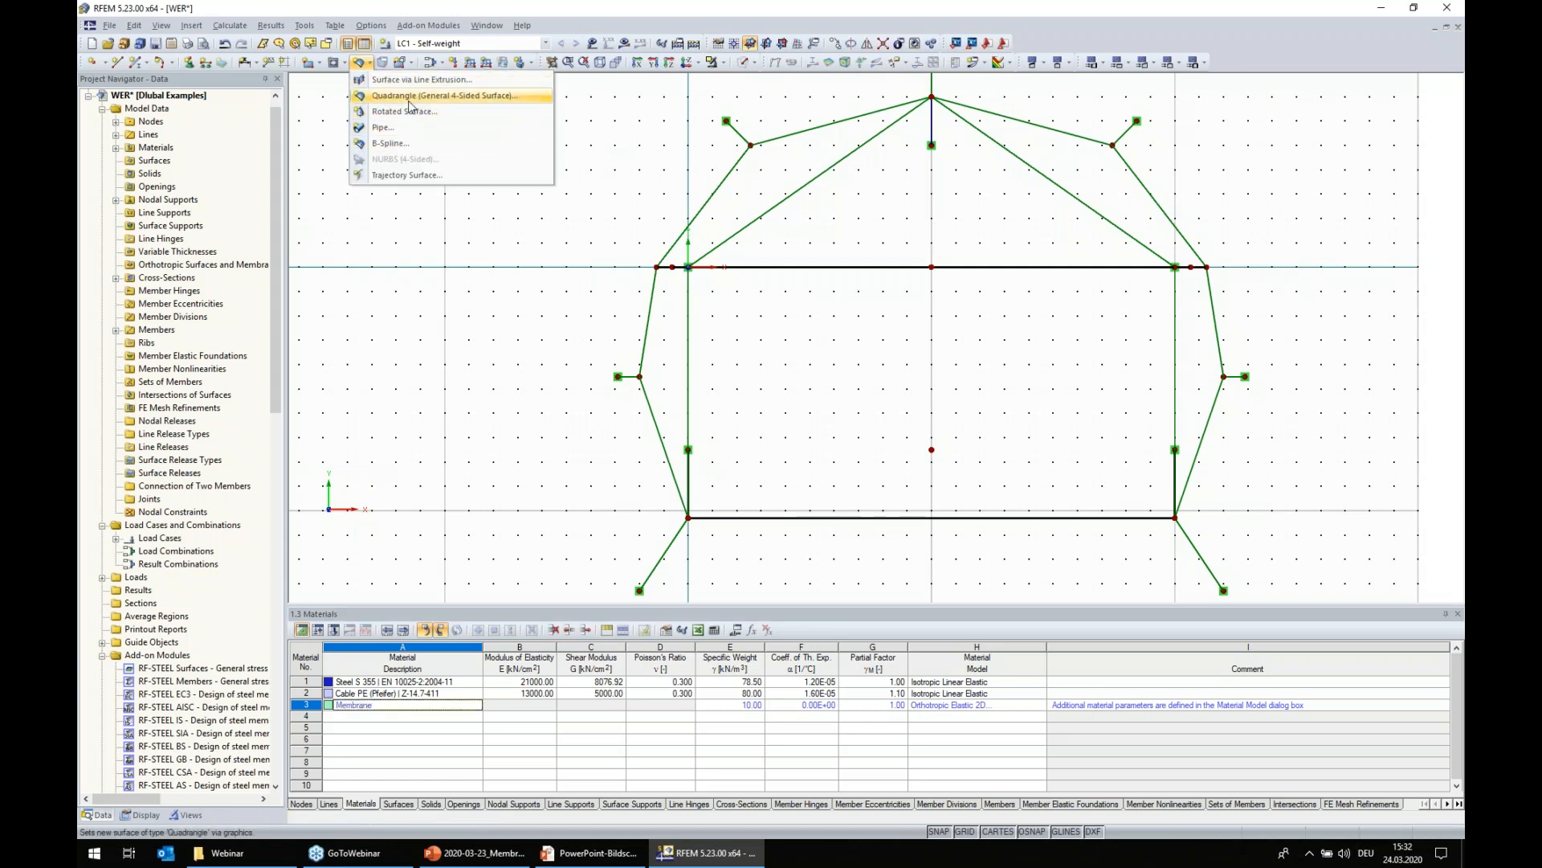
left_click(409, 98)
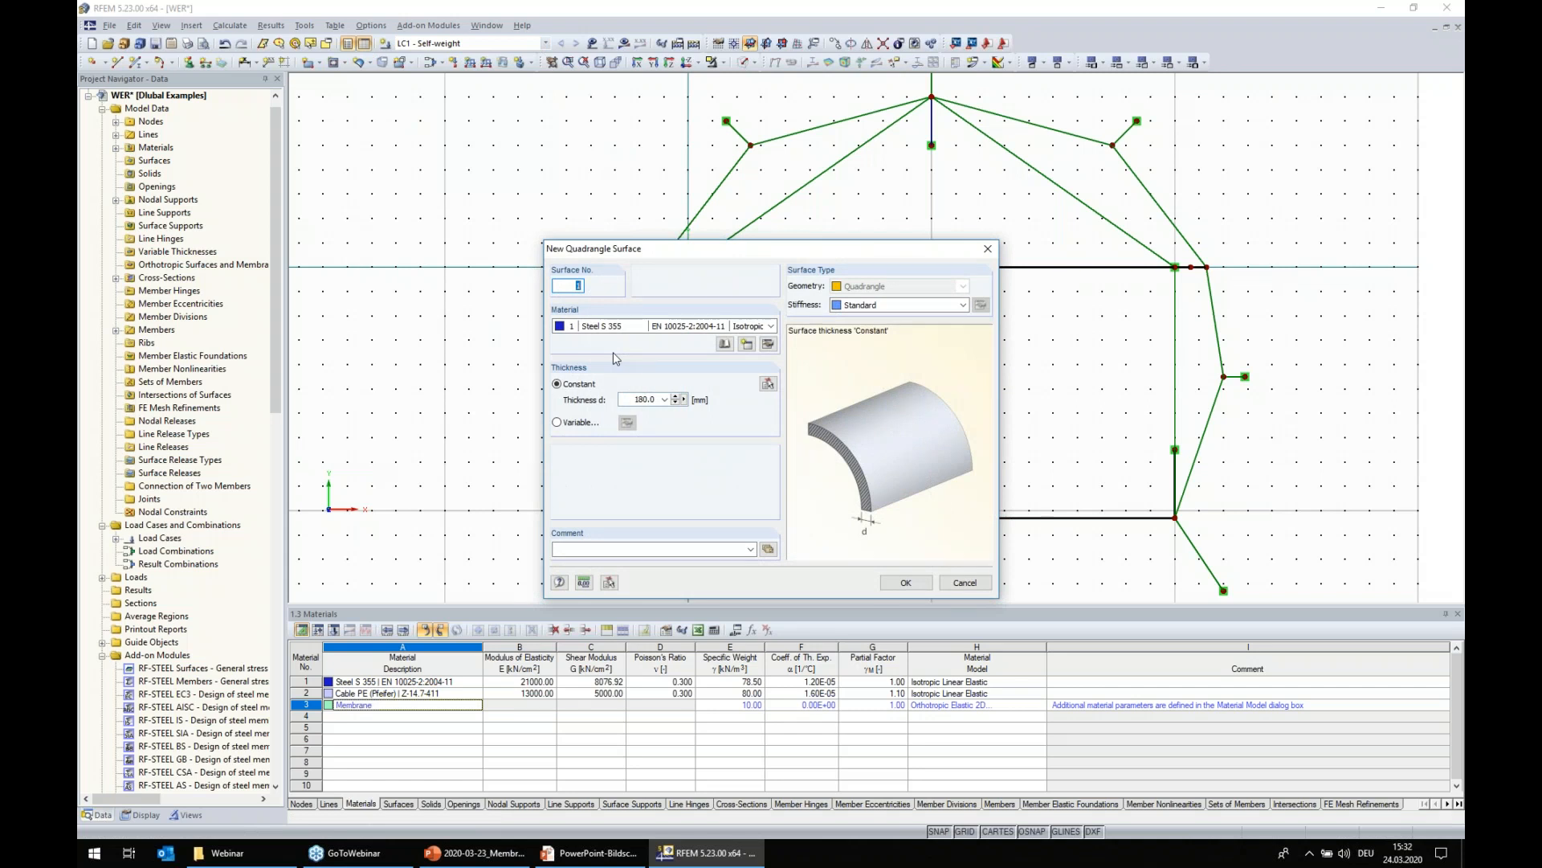
left_click(615, 327)
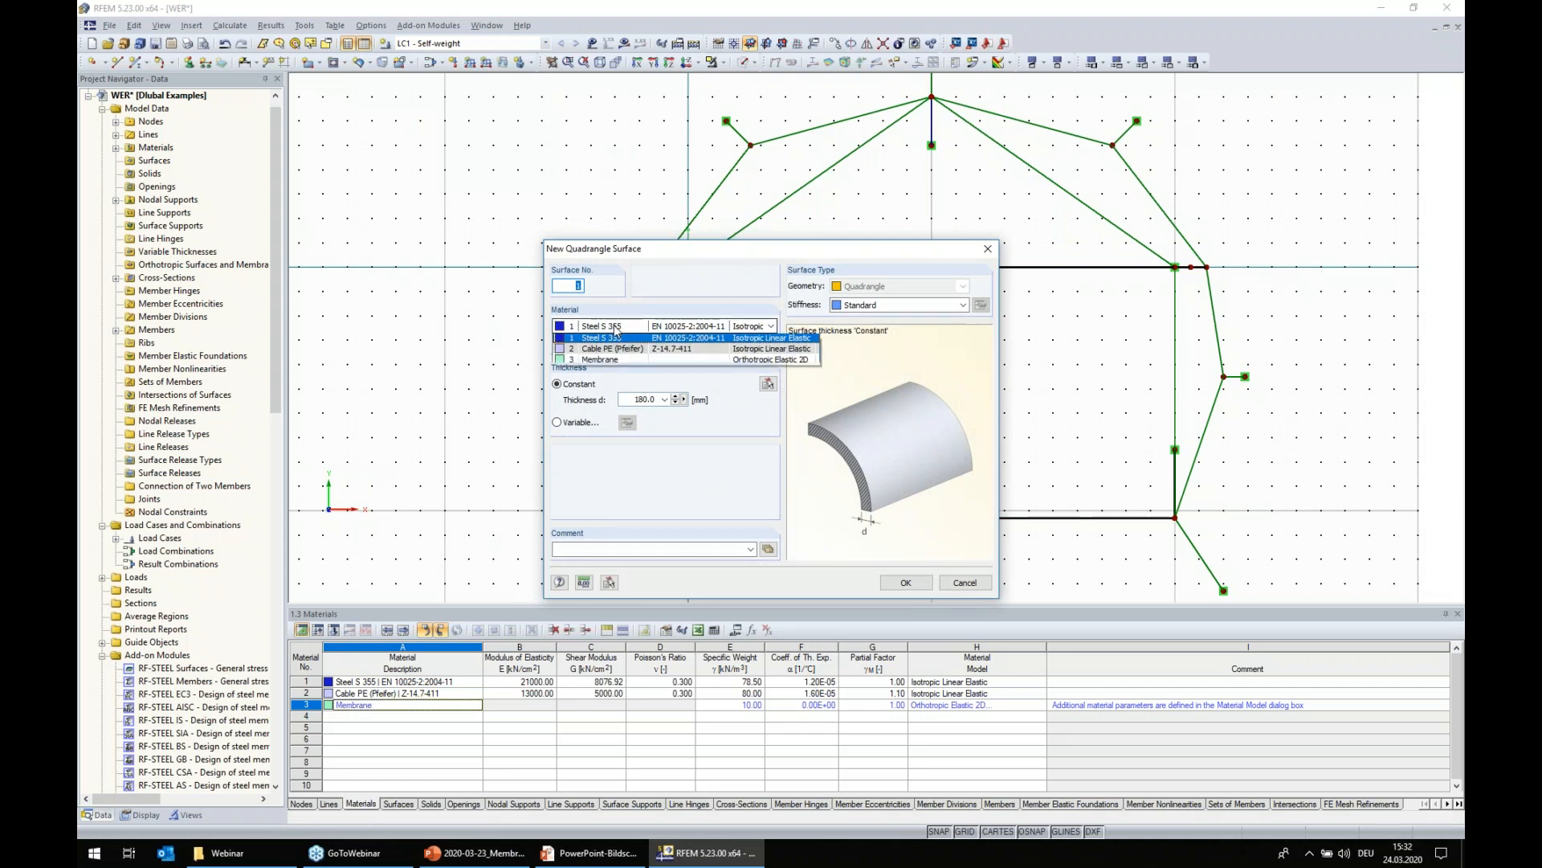
left_click(611, 362)
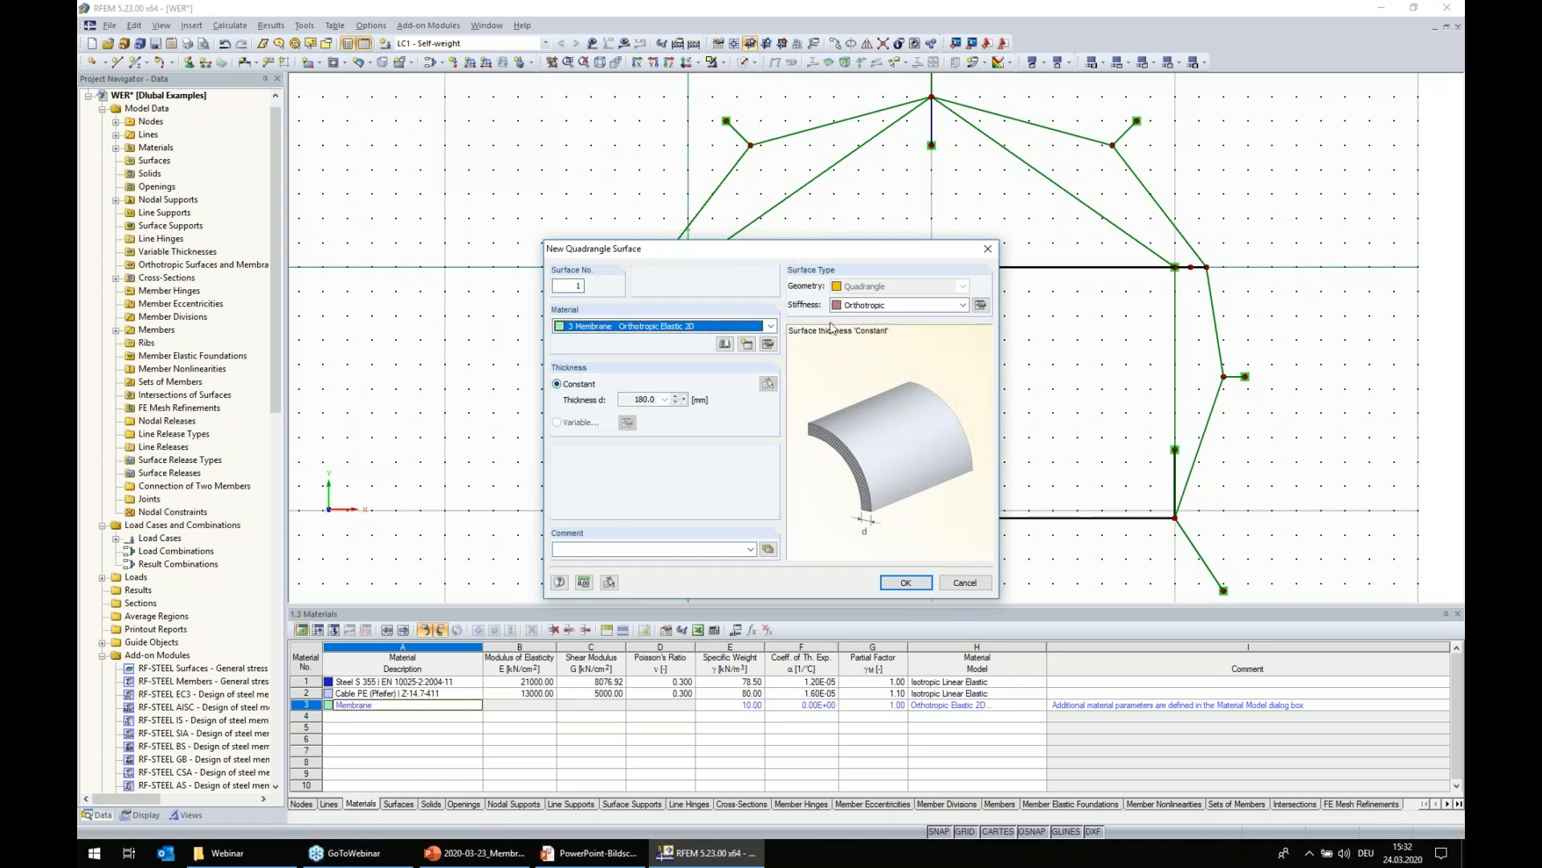
left_click(848, 306)
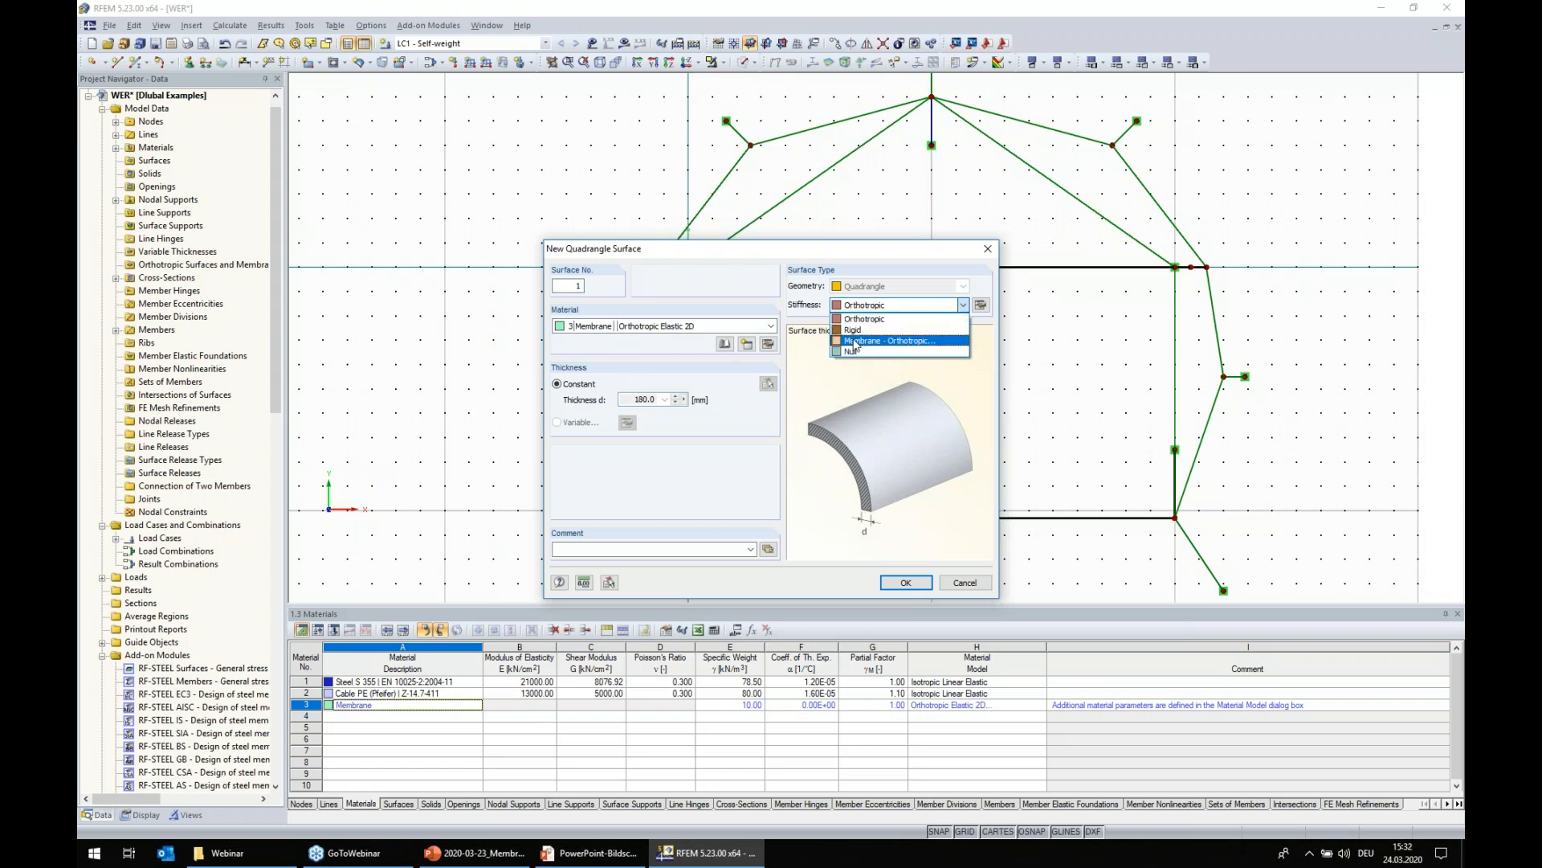
left_click(855, 346)
- Give the orthotropic membrane surface a constant thickness of 1 mm and accept the surface definition
left_click(977, 307)
left_click(531, 236)
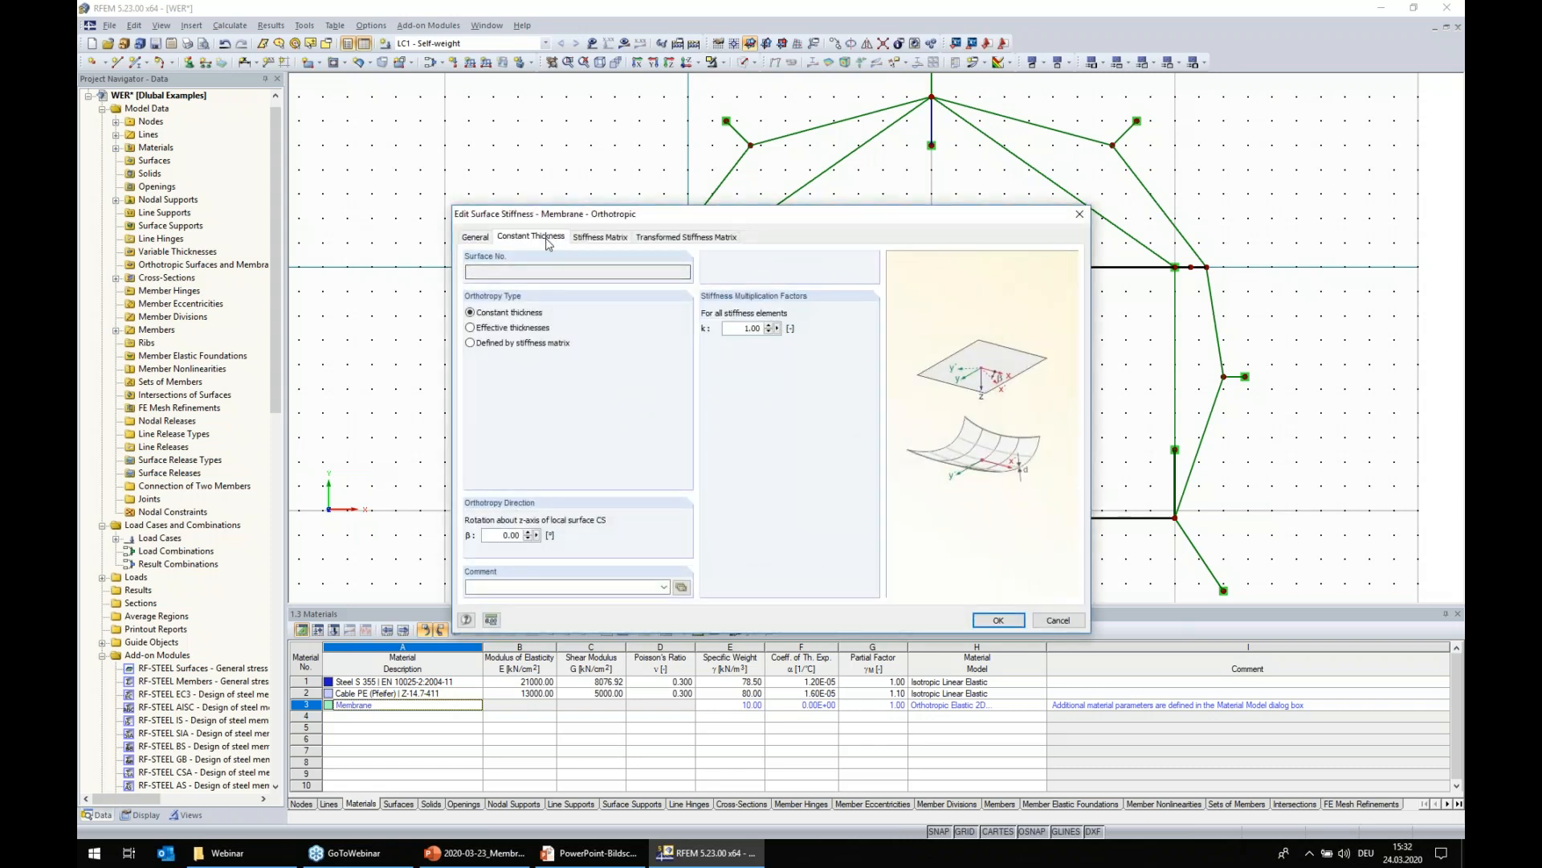
type("1")
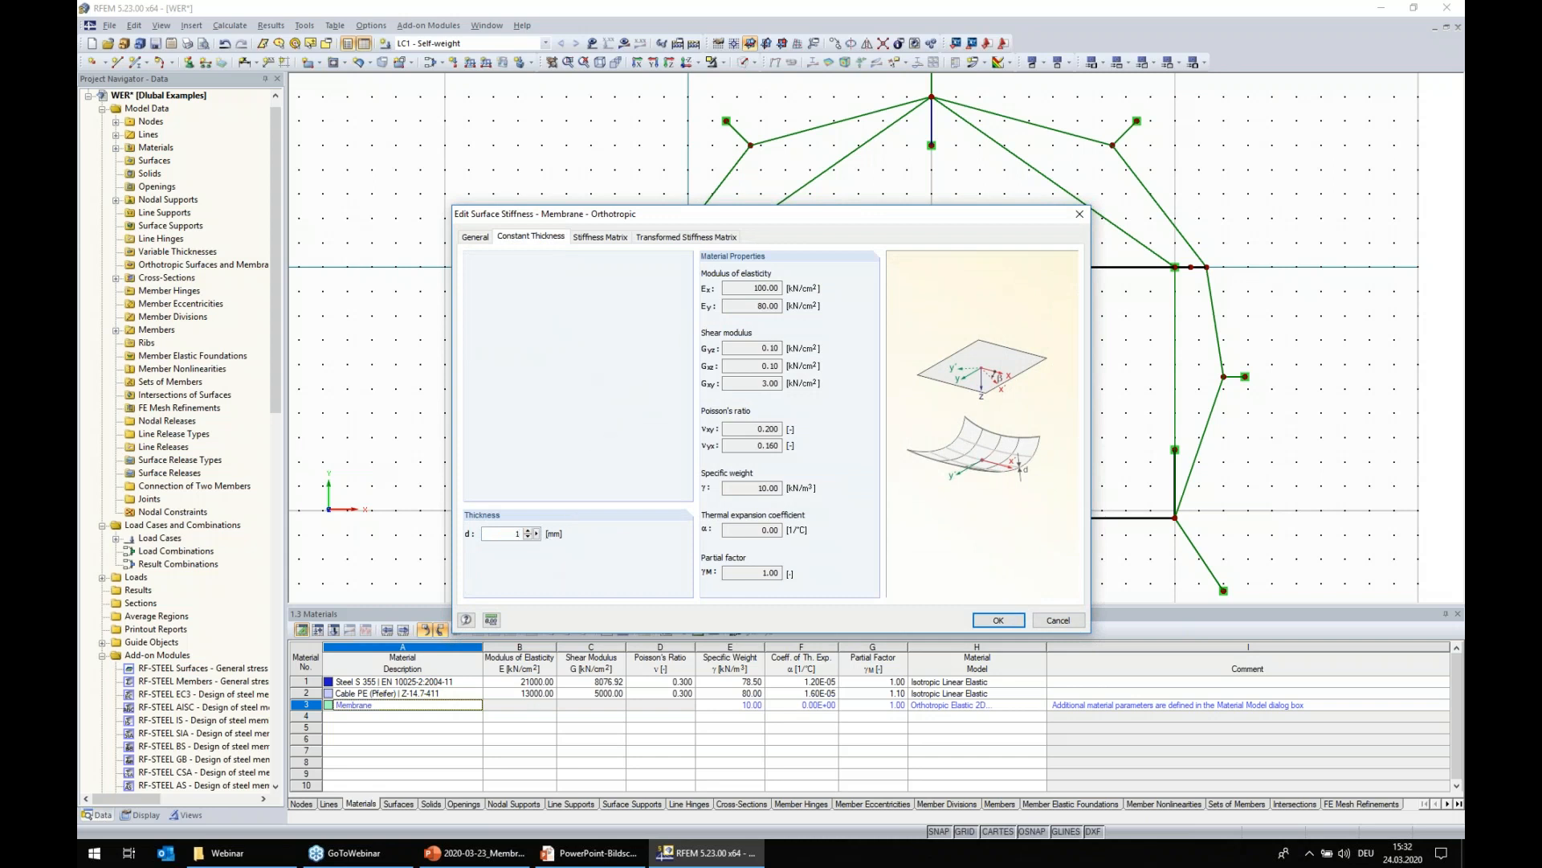
left_click(995, 622)
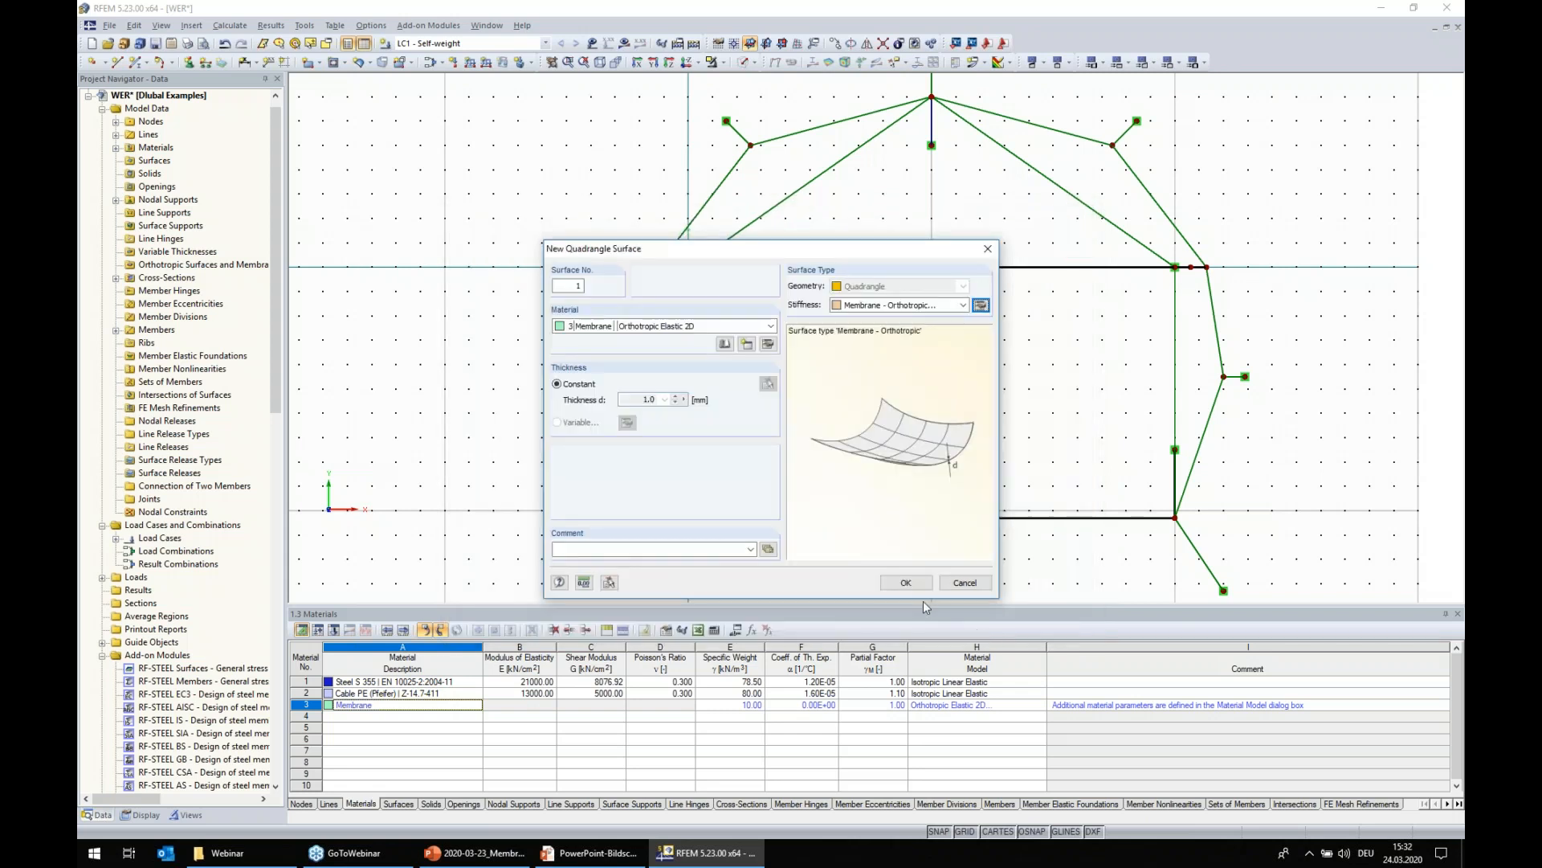
left_click(906, 583)
- Create the membrane surface between the inclined frame and the arch, bounded by their beams and the edge cables on both sides
left_click(809, 517)
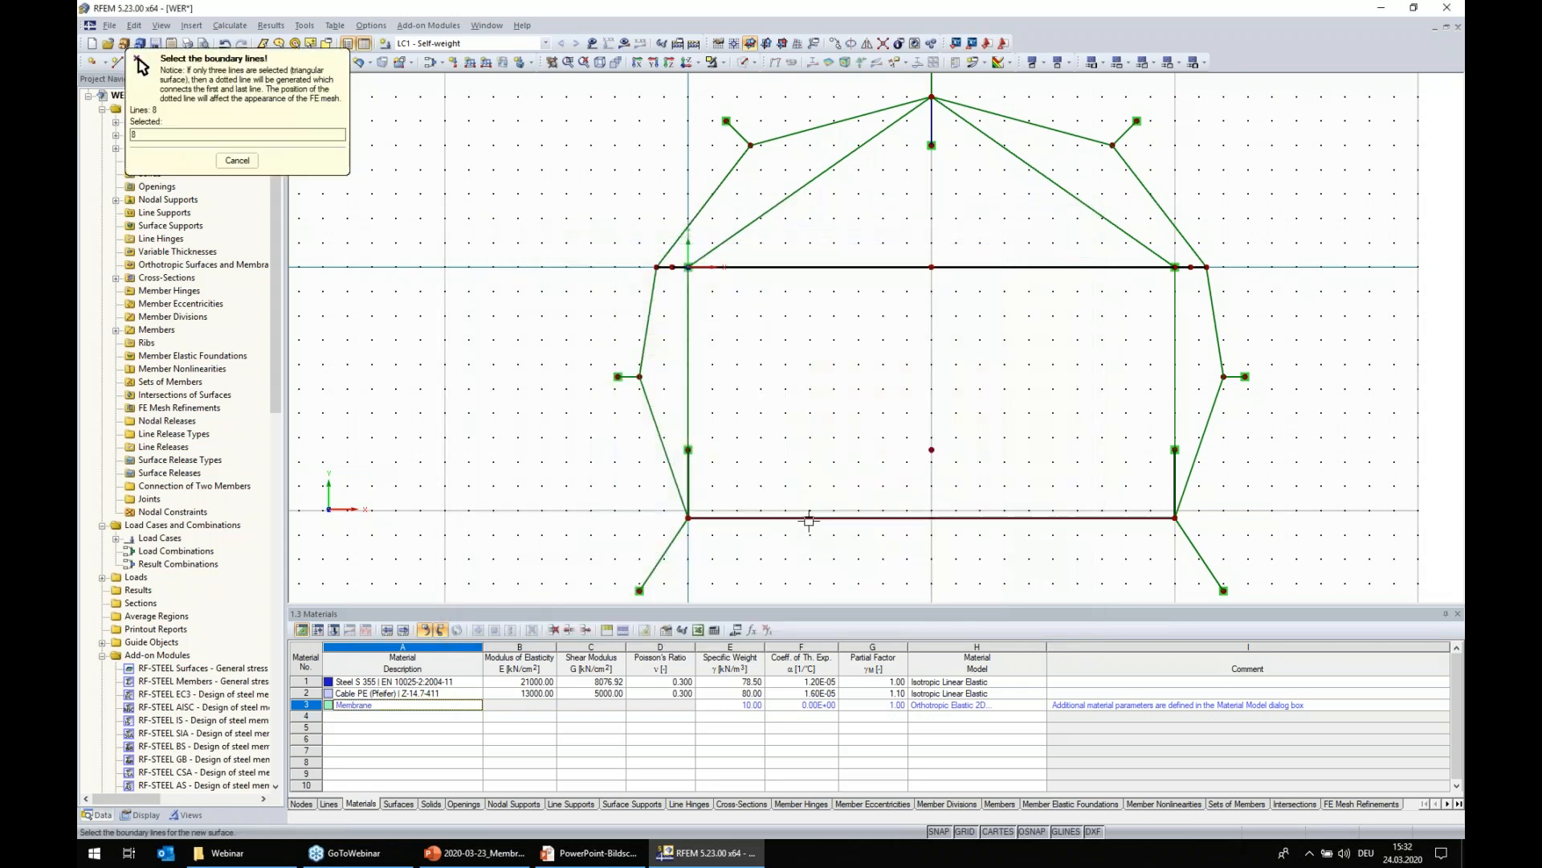
left_click(679, 480)
left_click(643, 333)
left_click(663, 267)
left_click(734, 267)
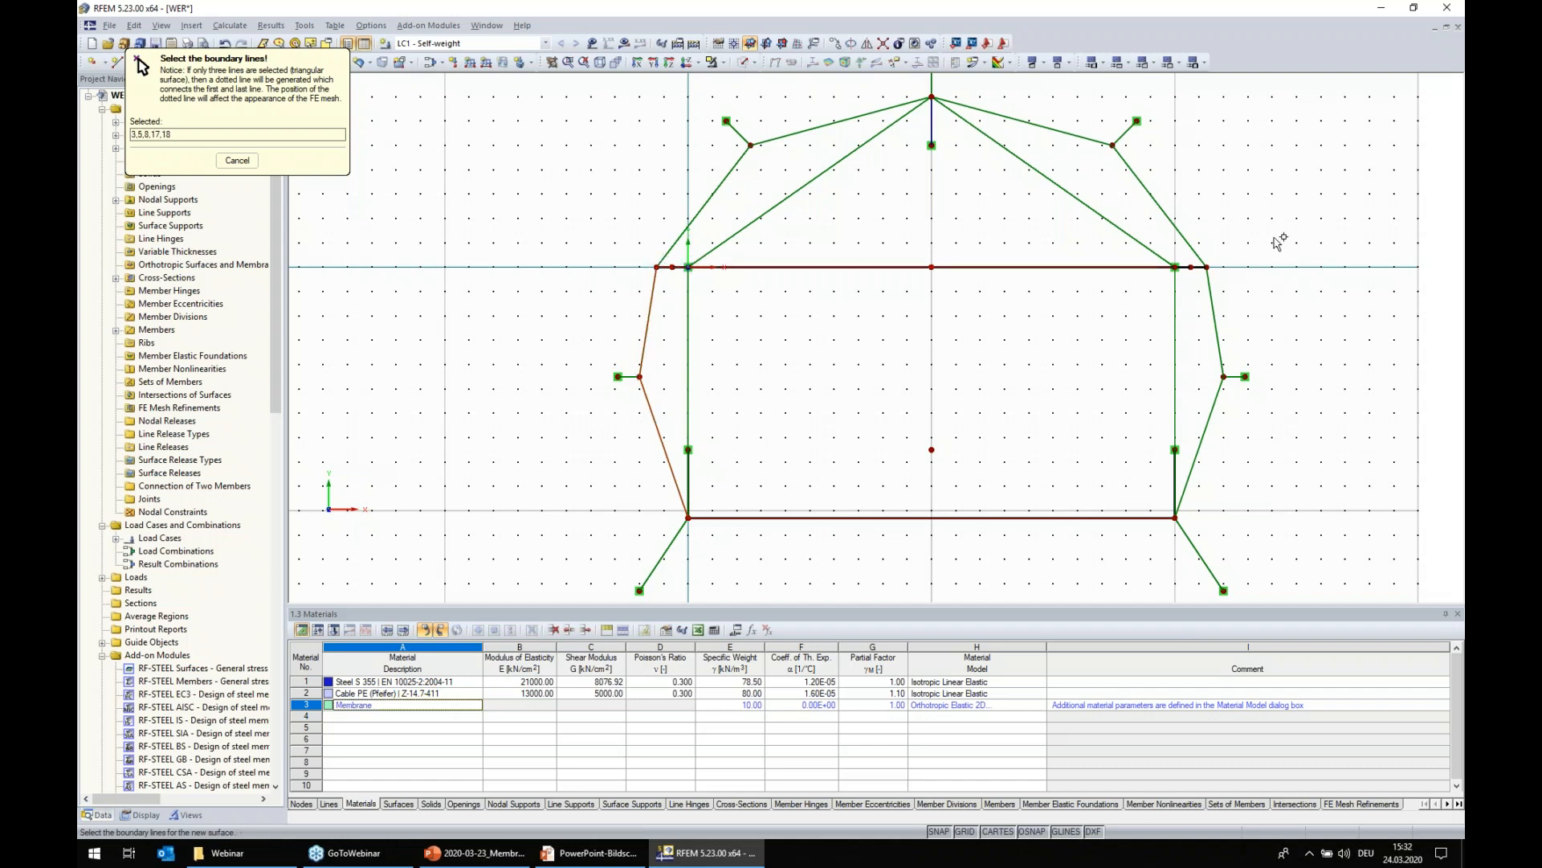
left_click(1219, 382)
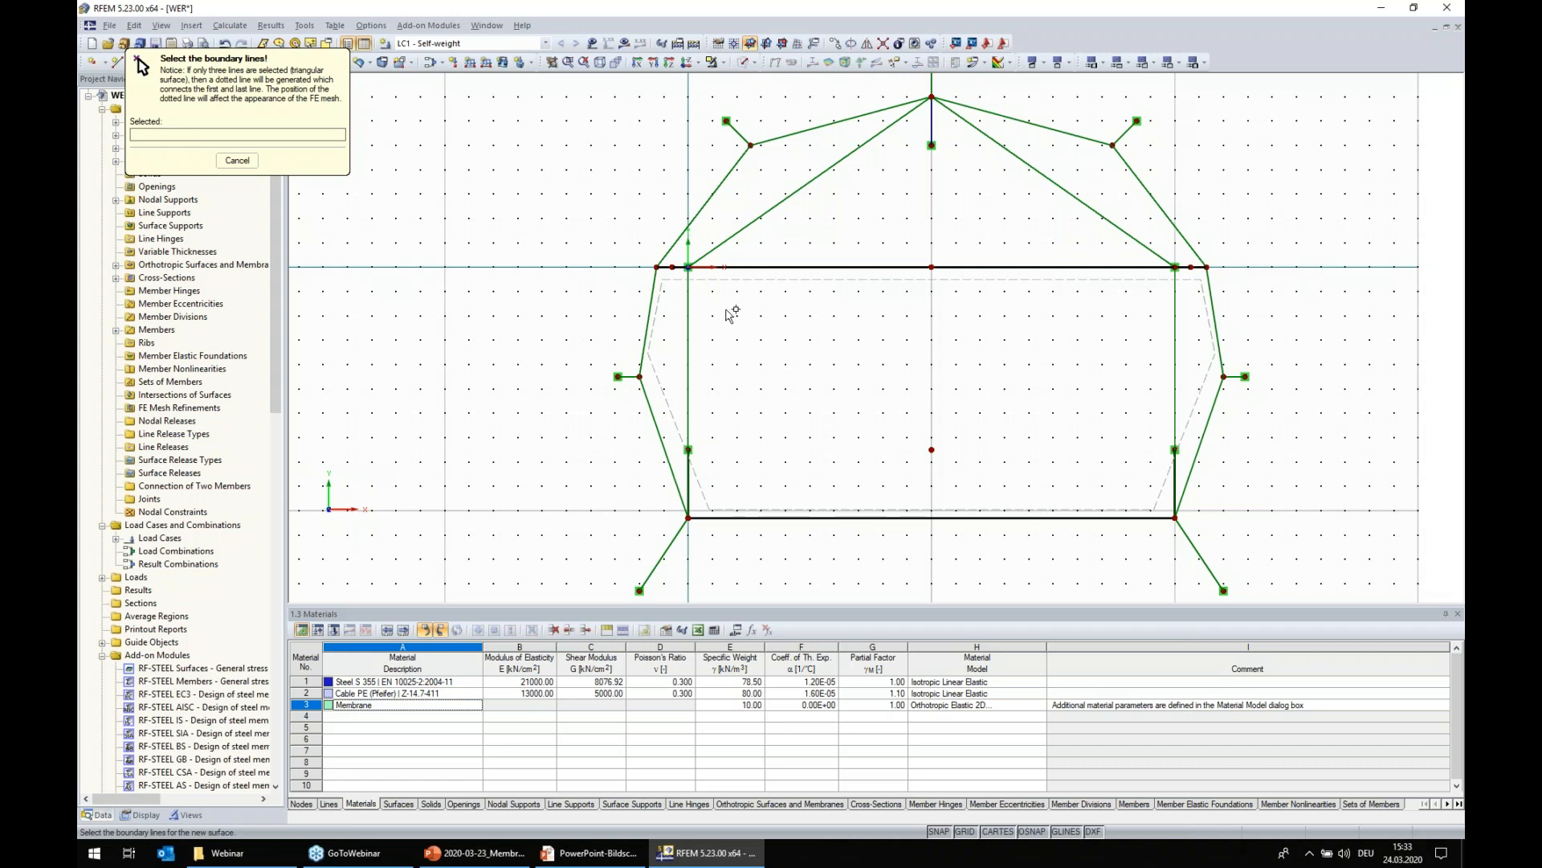
- Create the second membrane surface between the arch and the single mast top, bounded by the outer edge cables, and end surface input
left_click(681, 268)
left_click(744, 267)
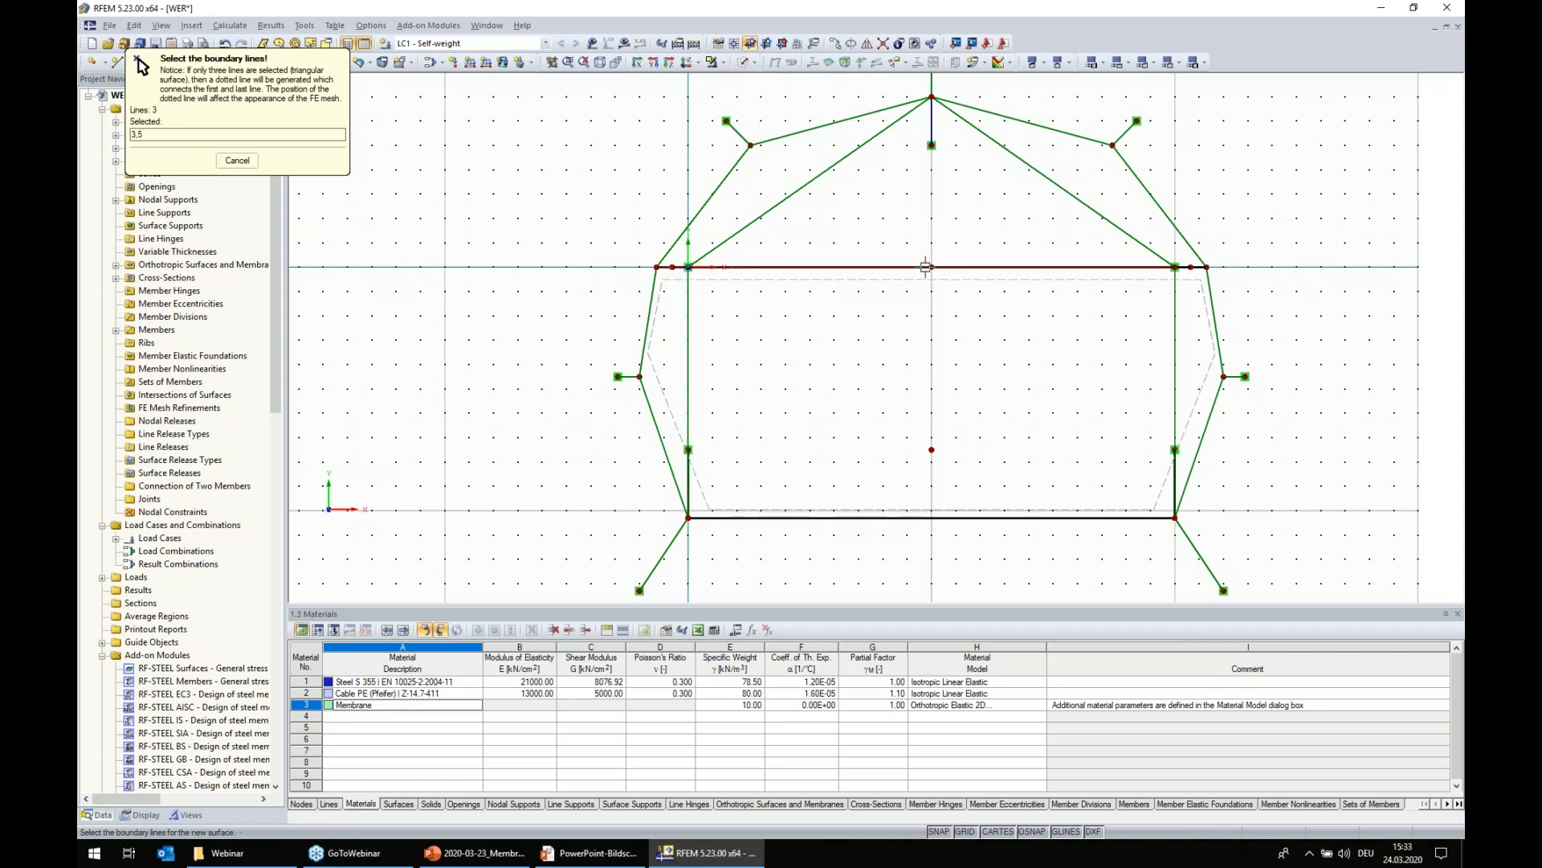
left_click(1184, 268)
left_click(1099, 142)
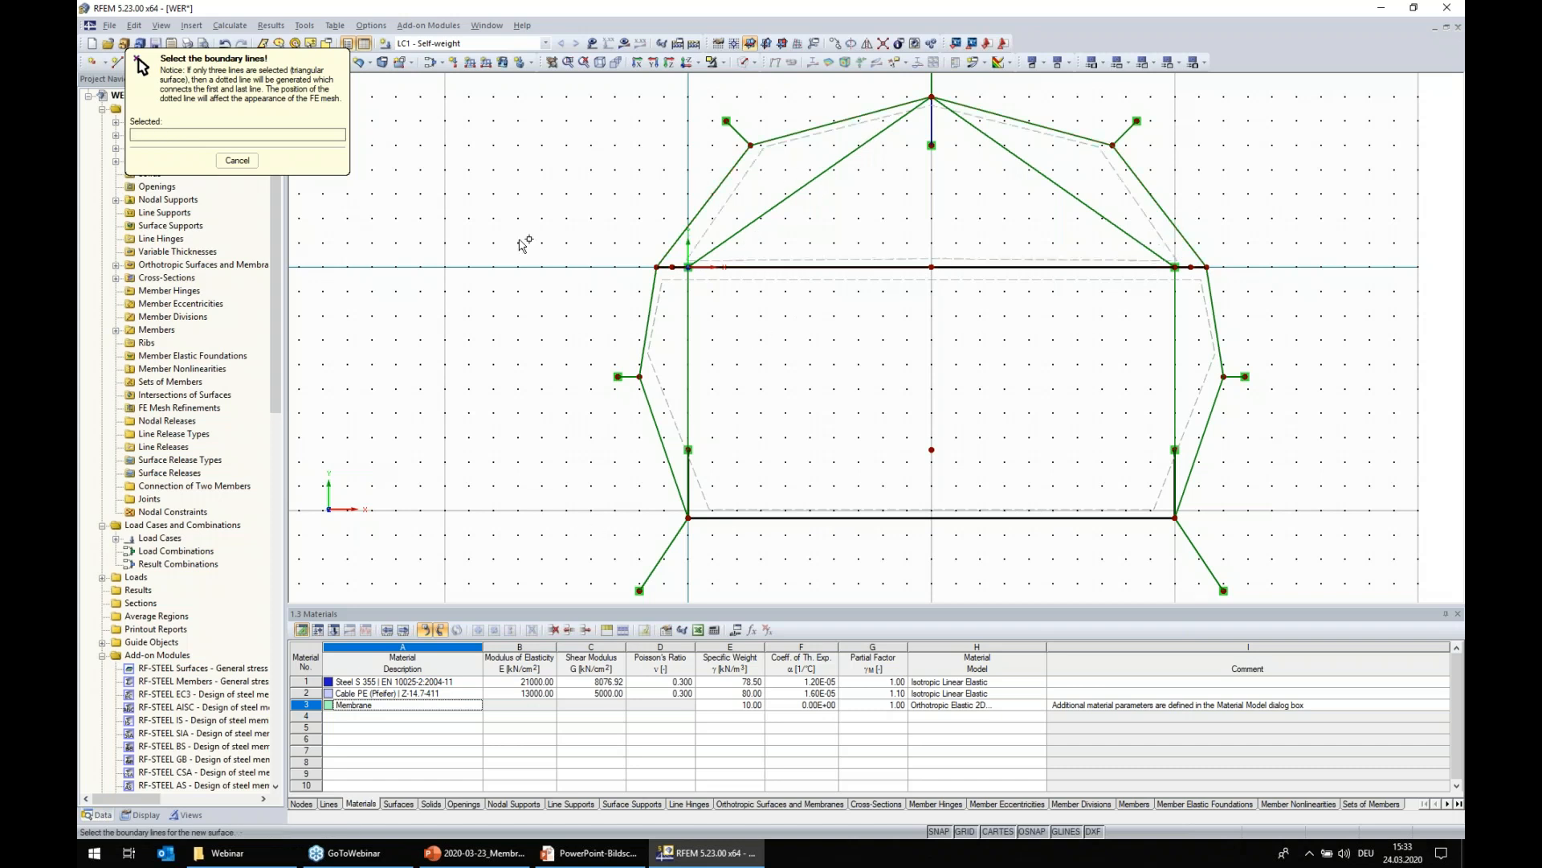
key("Escape")
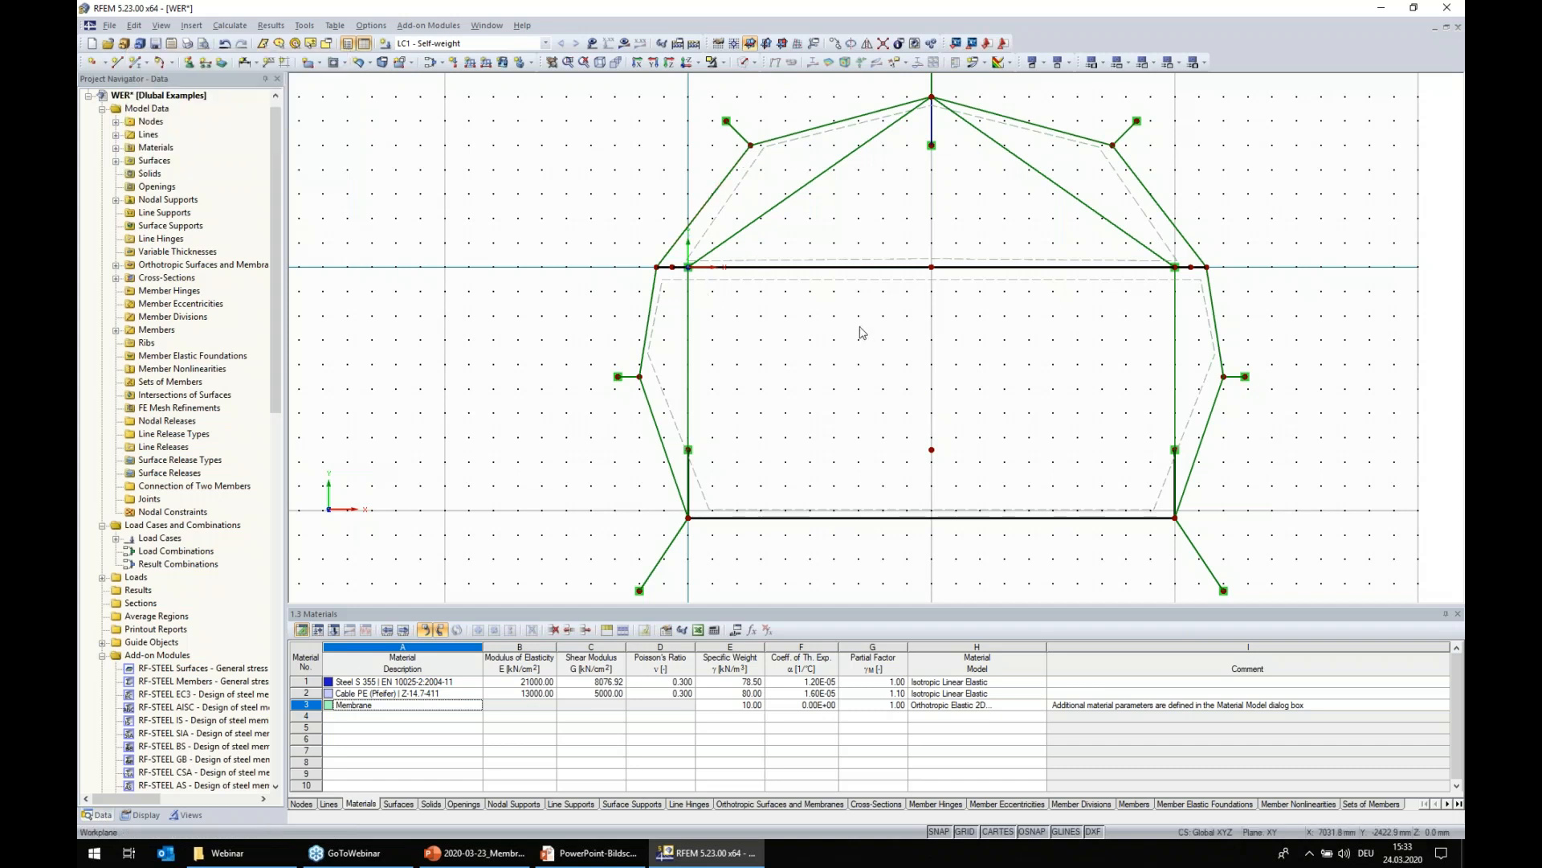
- Show the model in solid rendering and examine both membrane surfaces in 3D
left_click(726, 66)
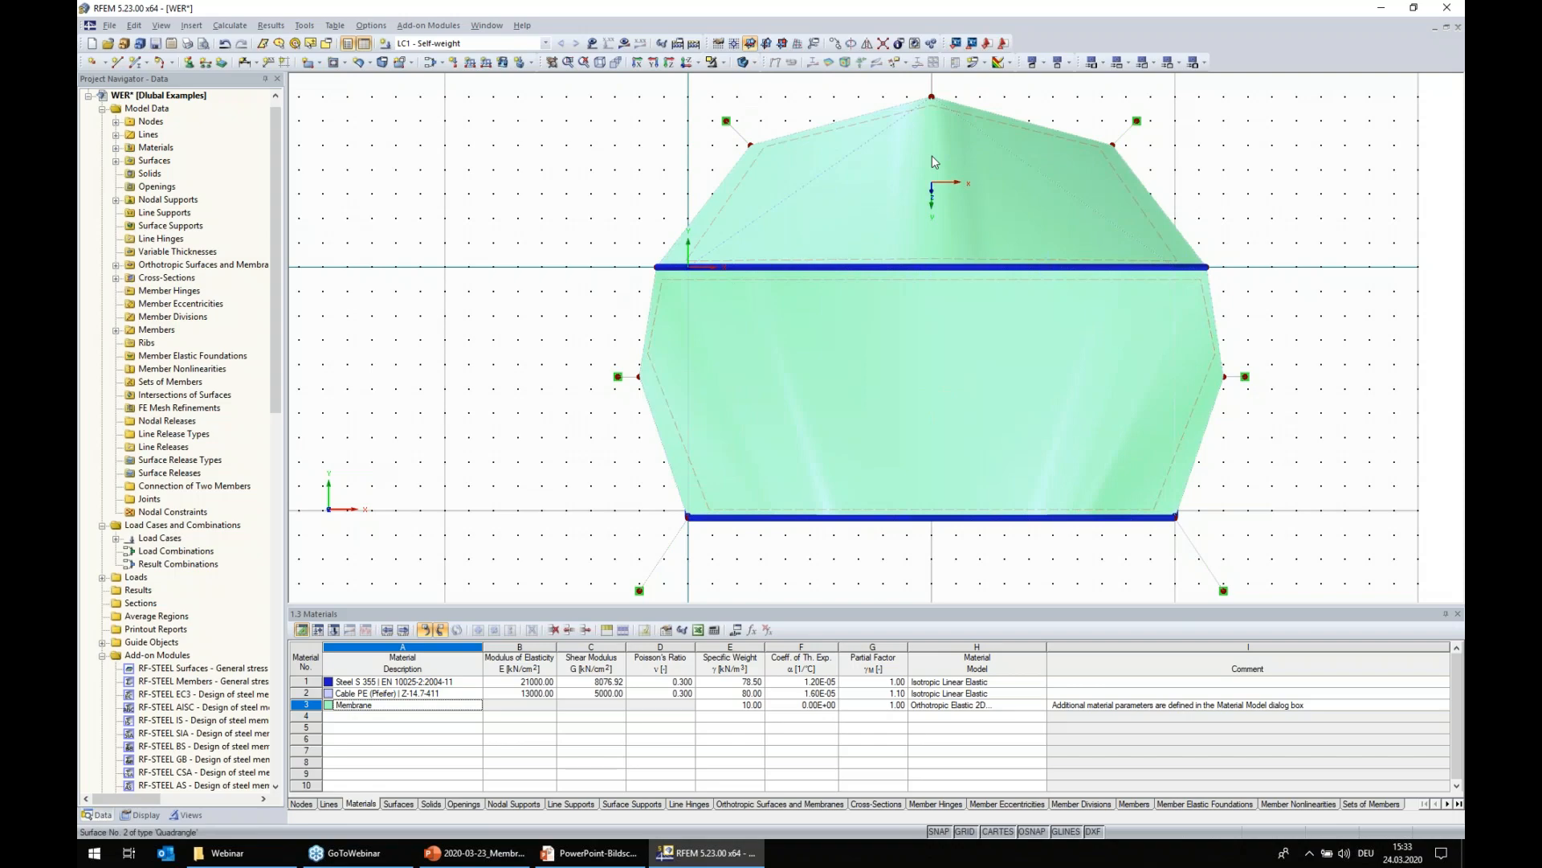
middle_click_drag(639, 271, 921, 624, "ctrl")
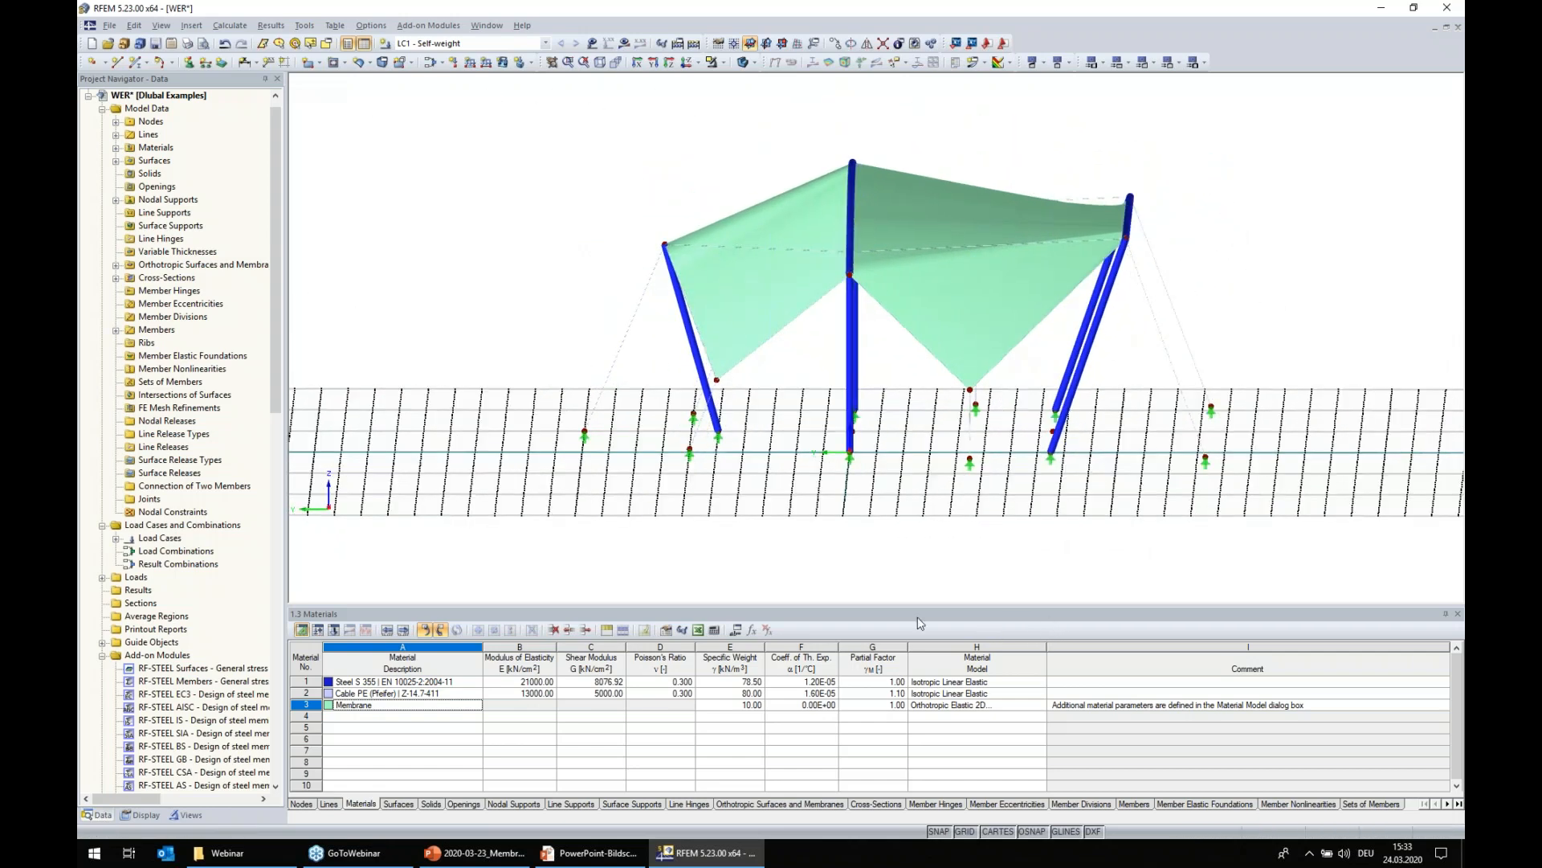
middle_click_drag(651, 561, 550, 560, "ctrl")
mouse_move(705, 534)
middle_mouse_down("ctrl")
mouse_move(678, 527)
mouse_move(702, 510)
mouse_move(713, 522)
middle_mouse_up("ctrl")
scroll(716, 526, "up", 1)
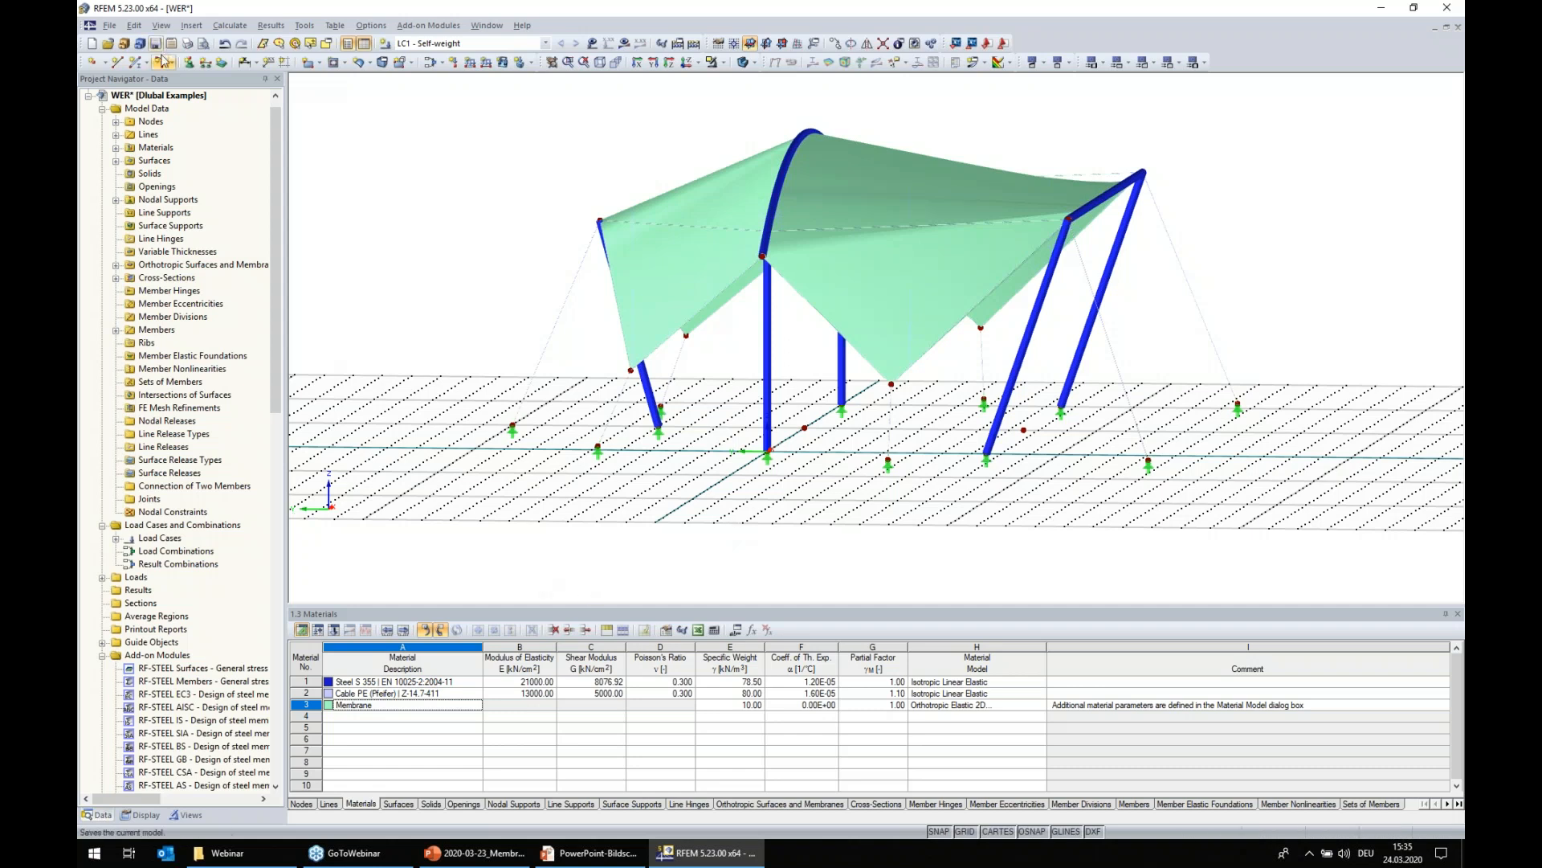
- Activate RF-FORM-FINDING in the model's general data and check the available load cases, keeping LC1 - Self-weight
right_click(144, 97)
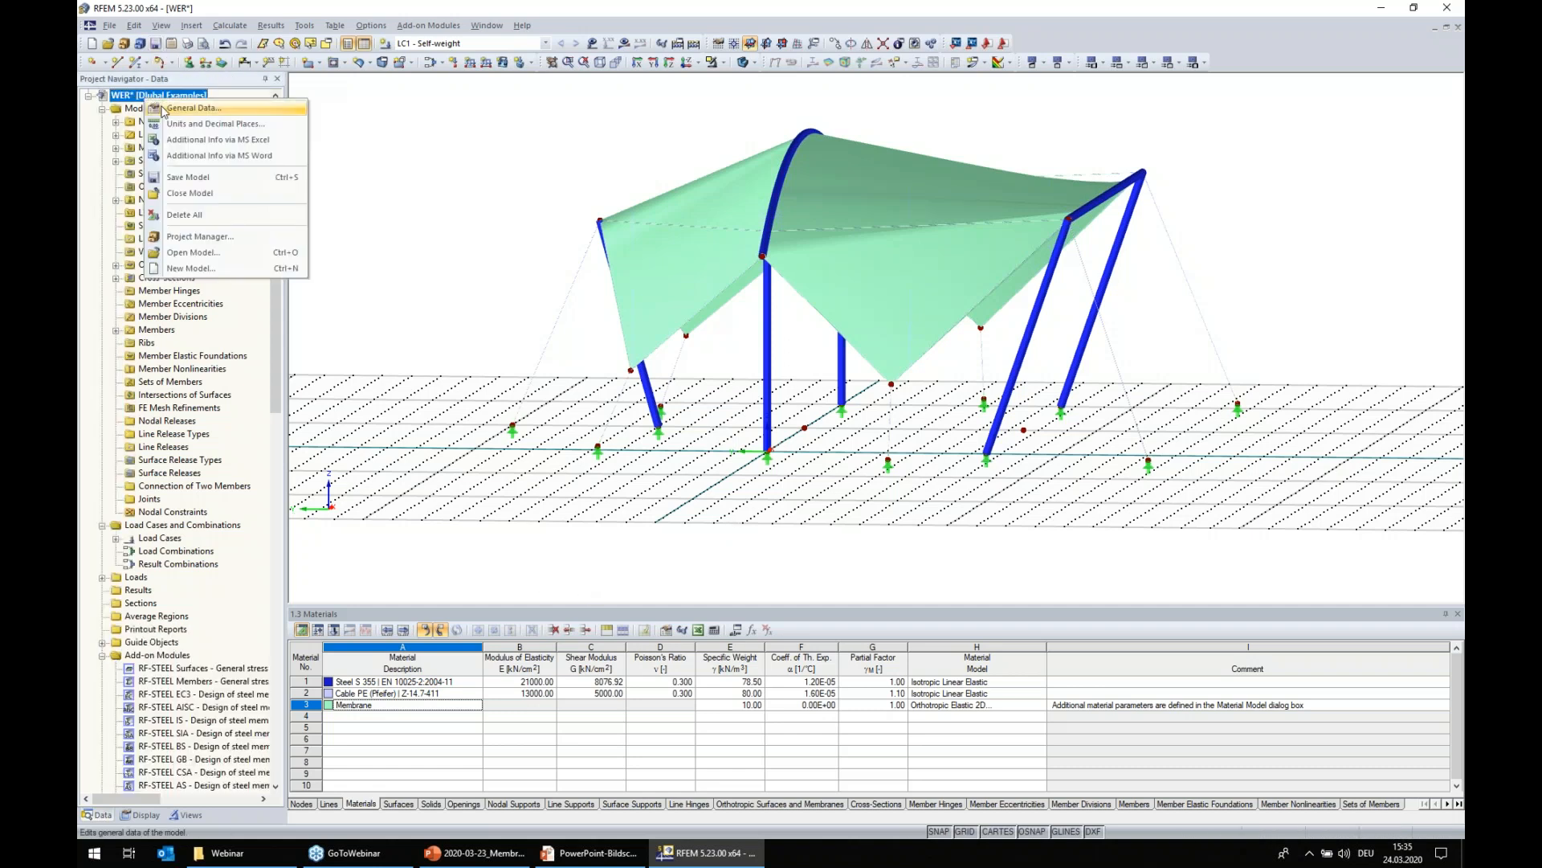
left_click(165, 110)
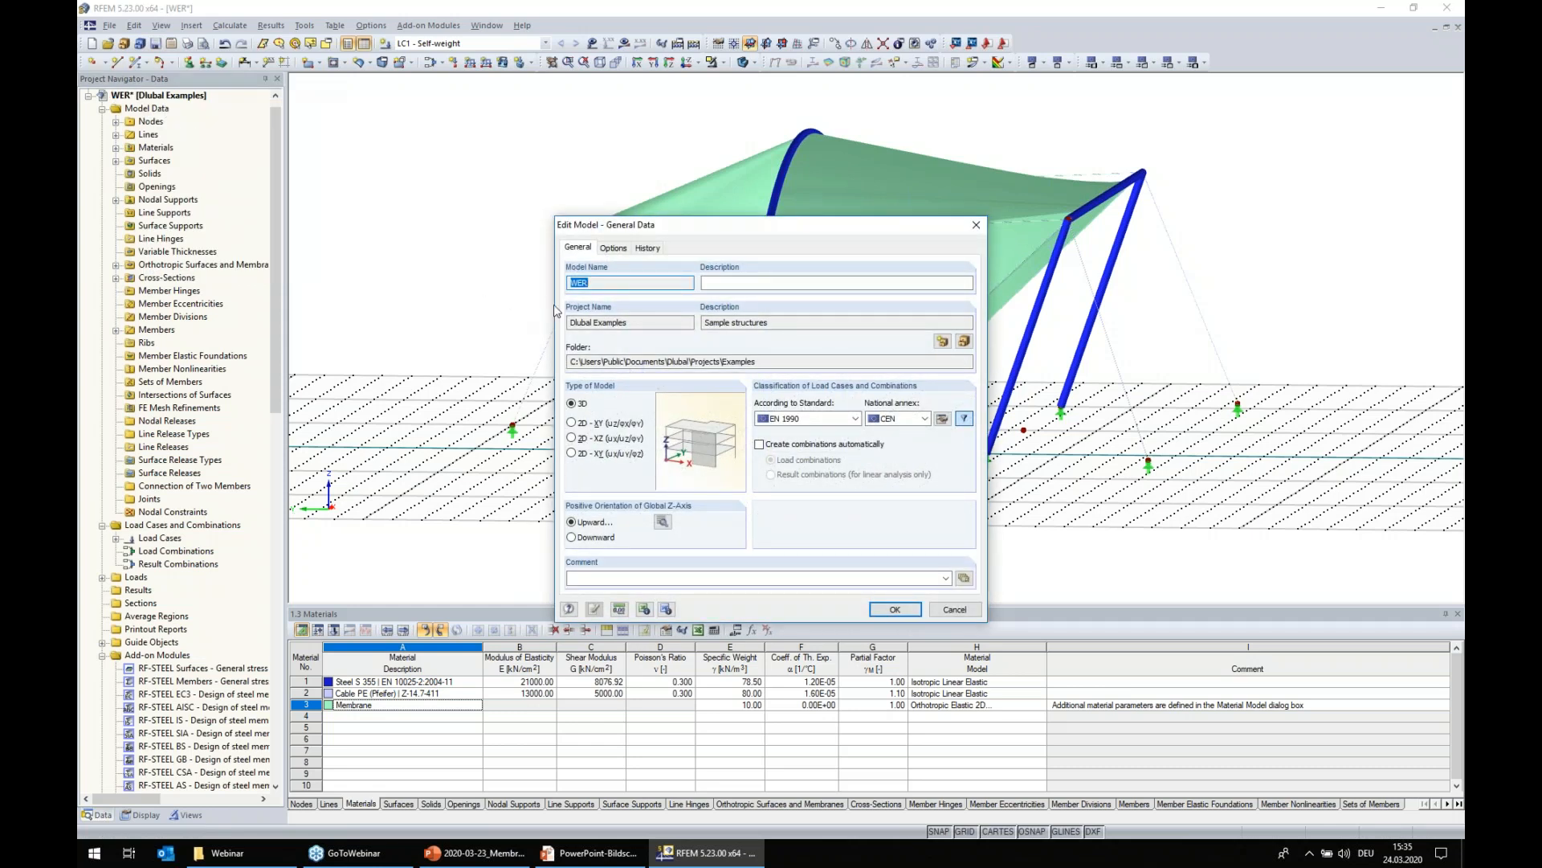
left_click(614, 248)
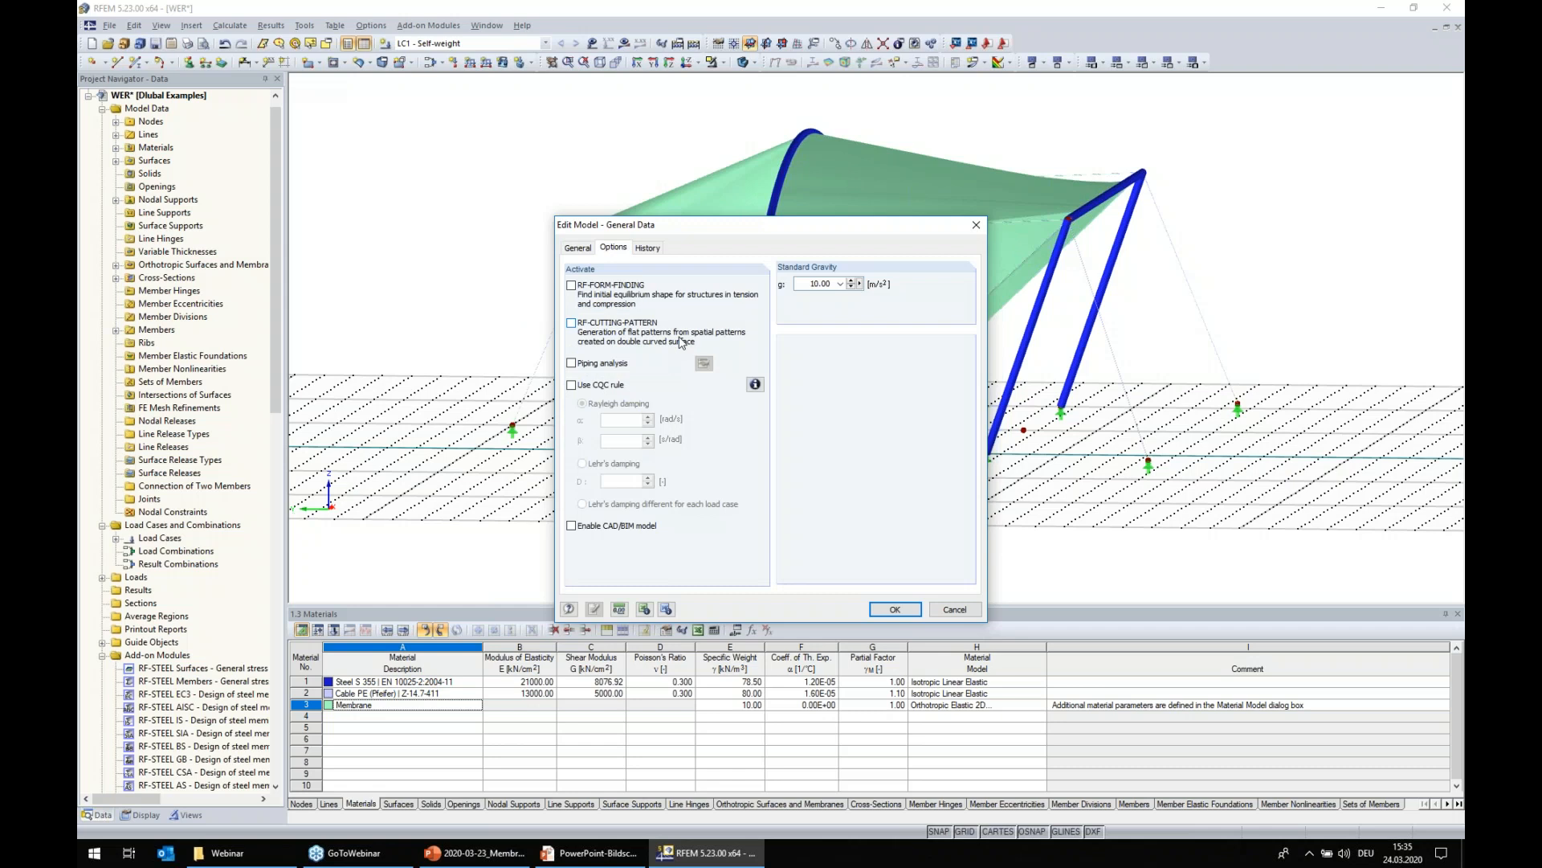
left_click(572, 286)
left_click(894, 609)
left_click(472, 45)
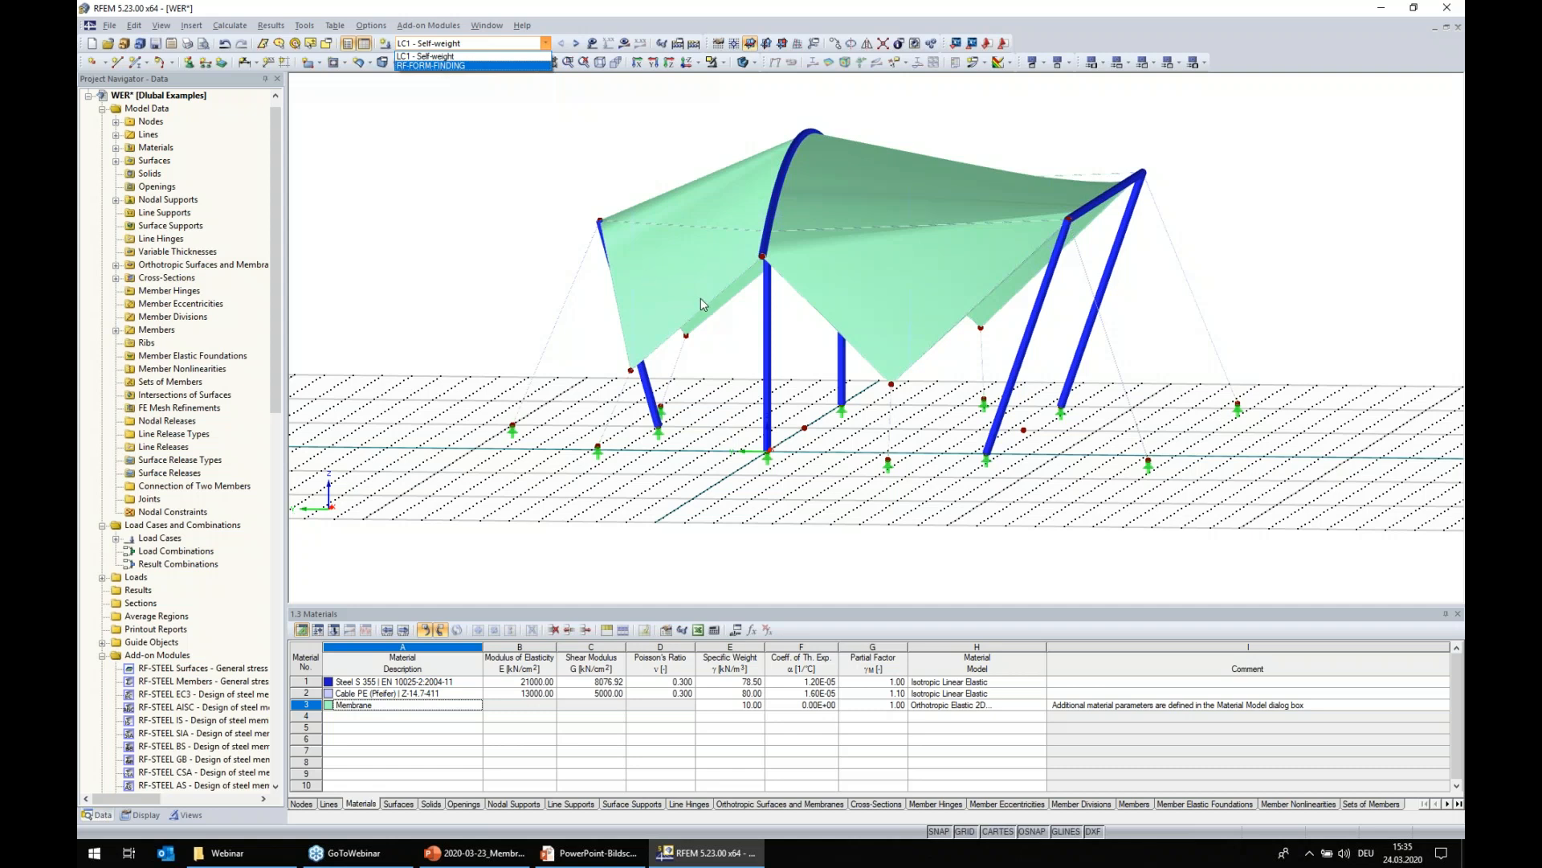
left_click(588, 168)
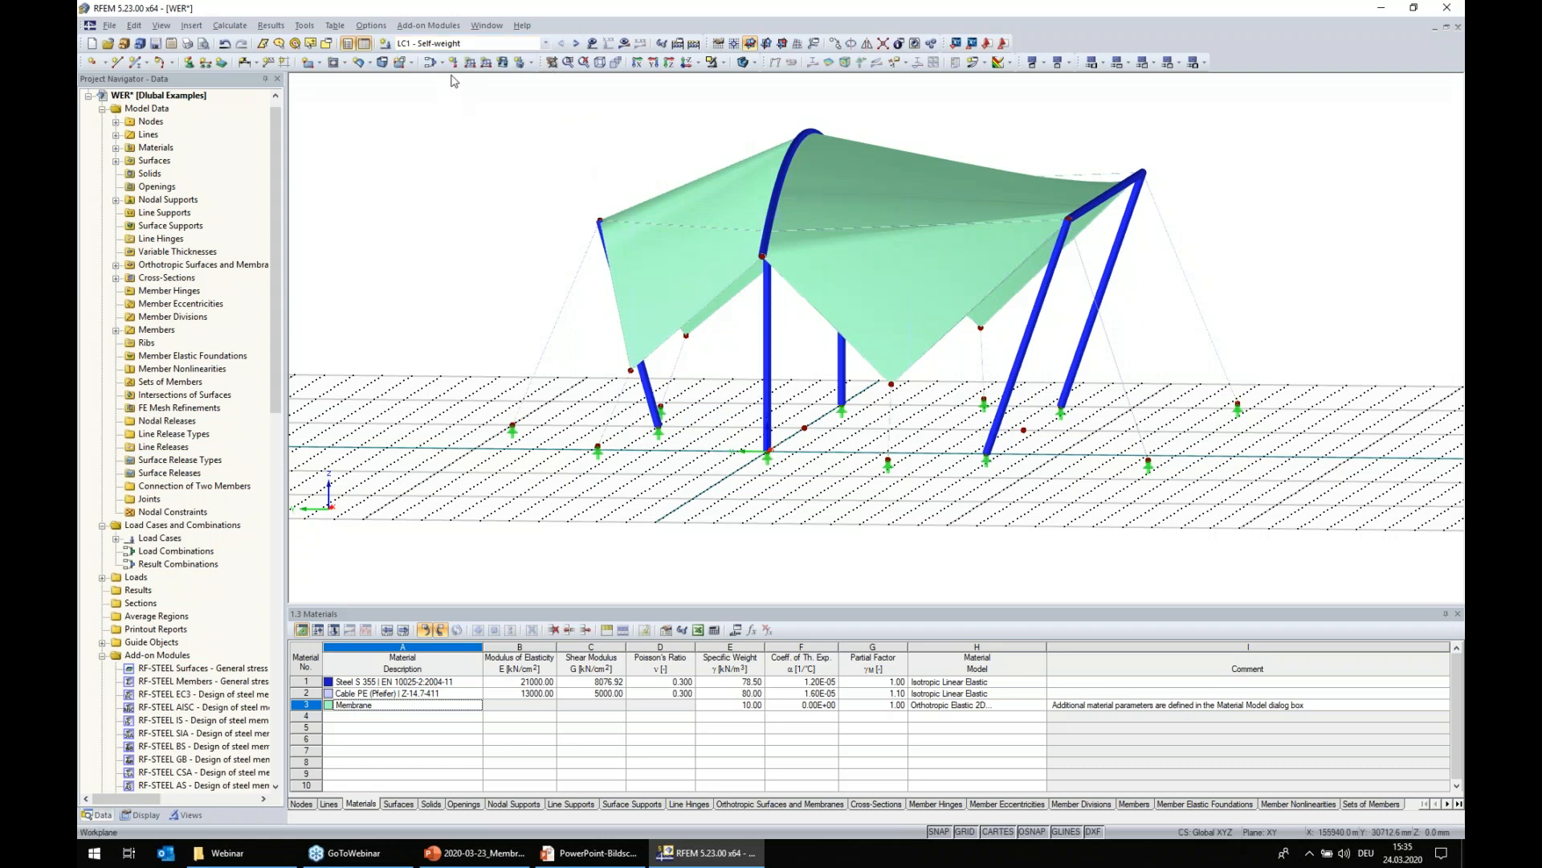
- In a wireframe plan view, set the form-finding average force of the two straight cables between arch and inclined frame to 1 kN
left_click(745, 64)
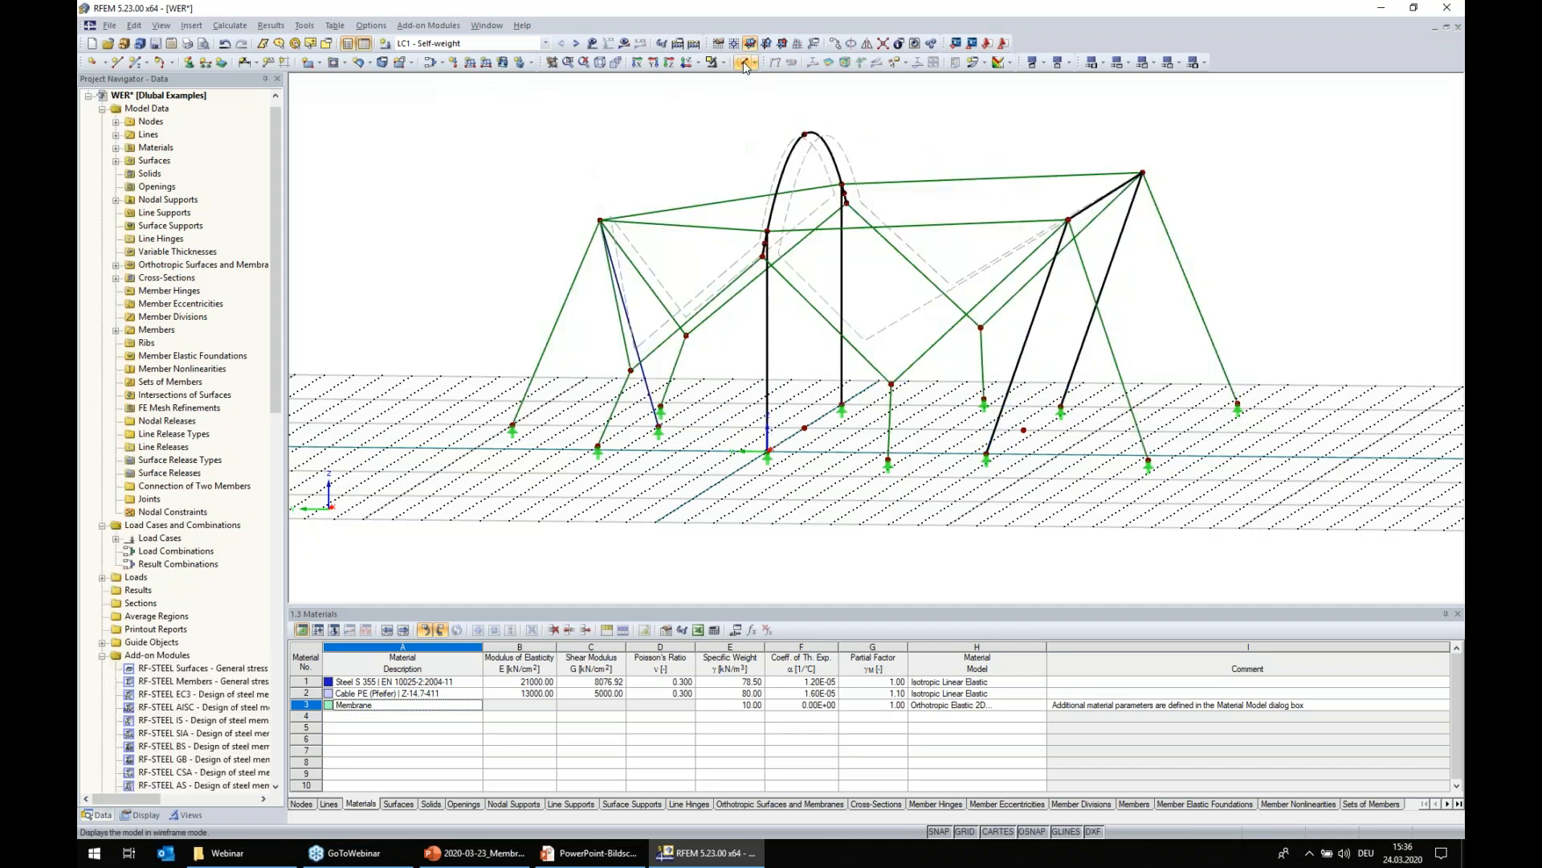
left_click(710, 64)
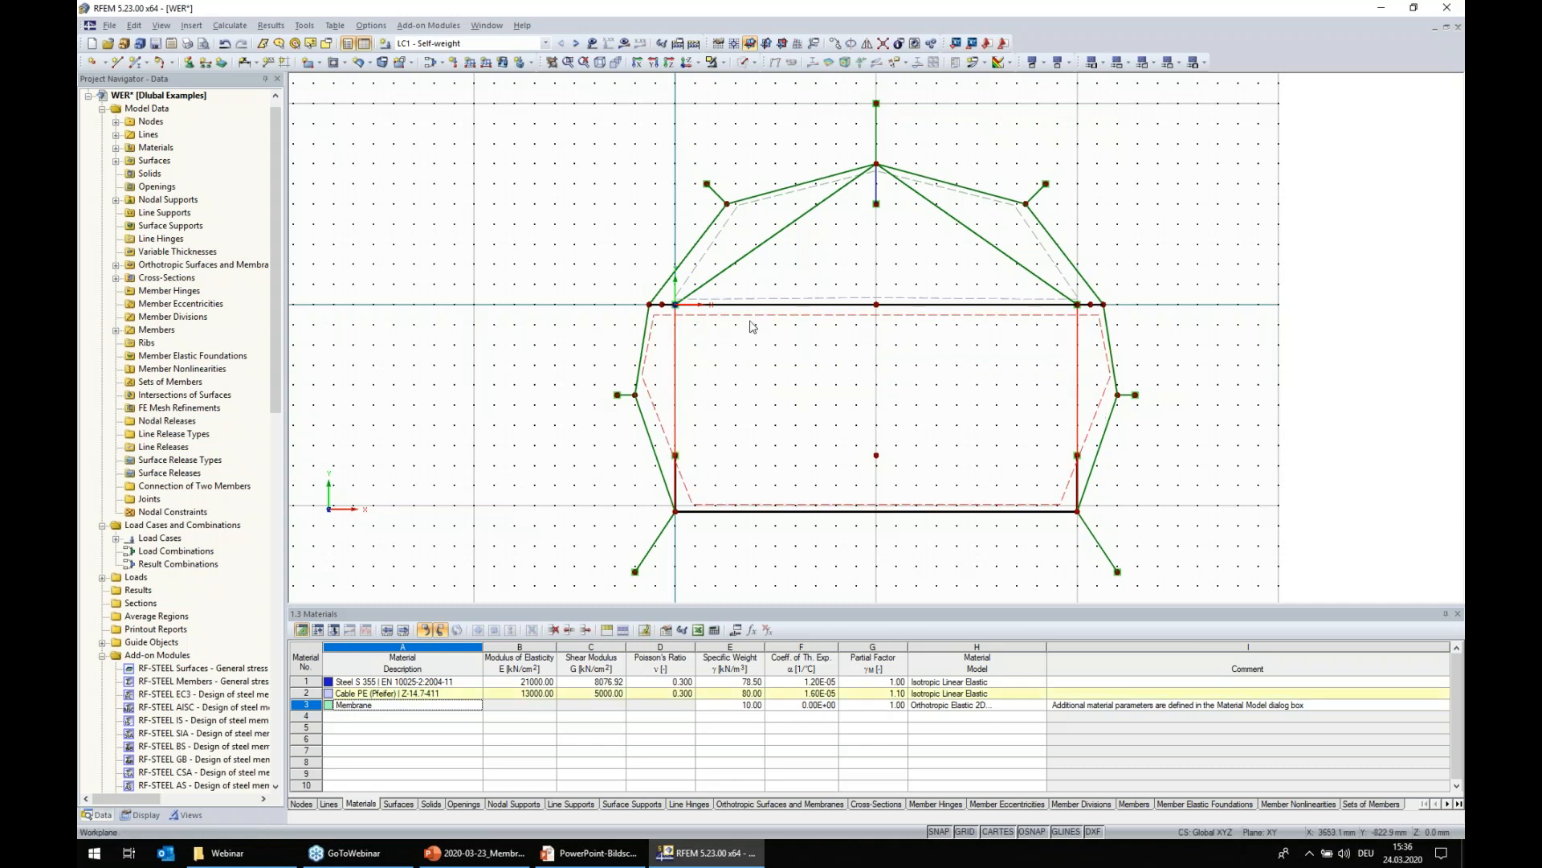
right_click(676, 397)
mouse_move(840, 421)
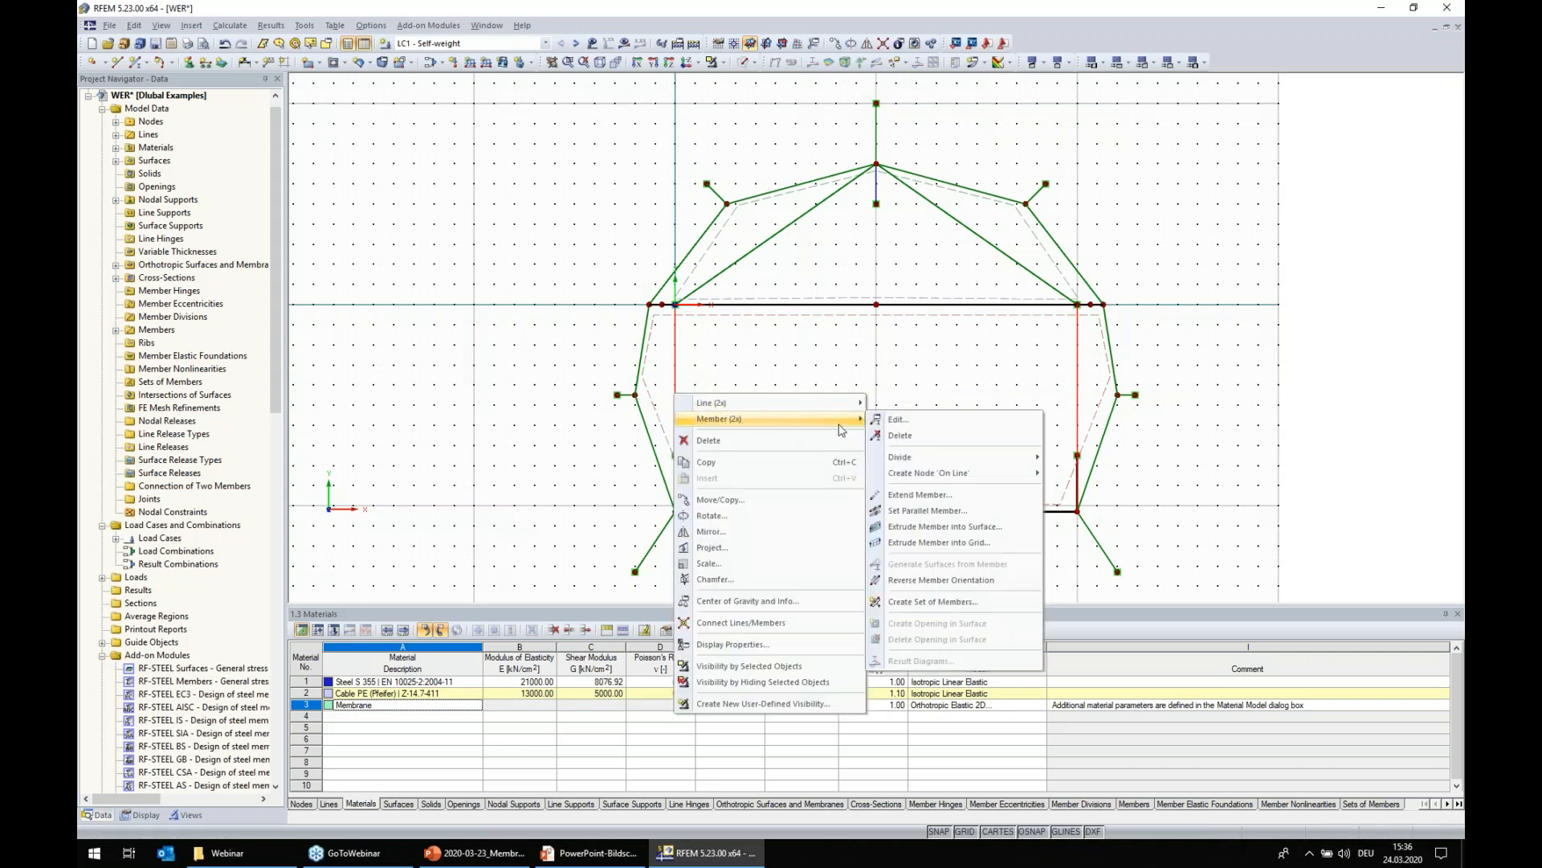
left_click(894, 419)
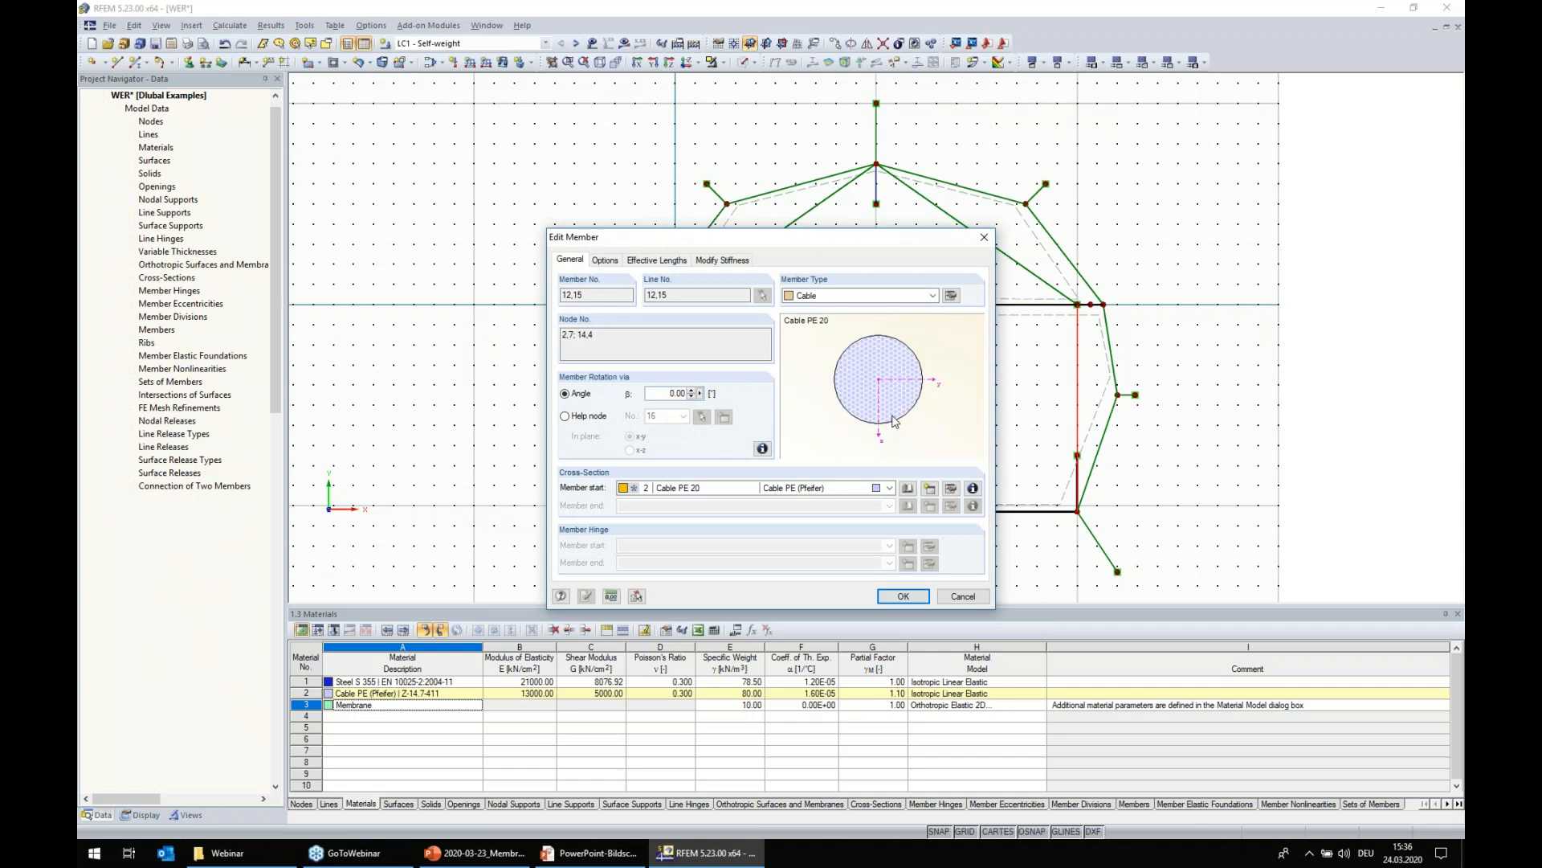
left_click(951, 295)
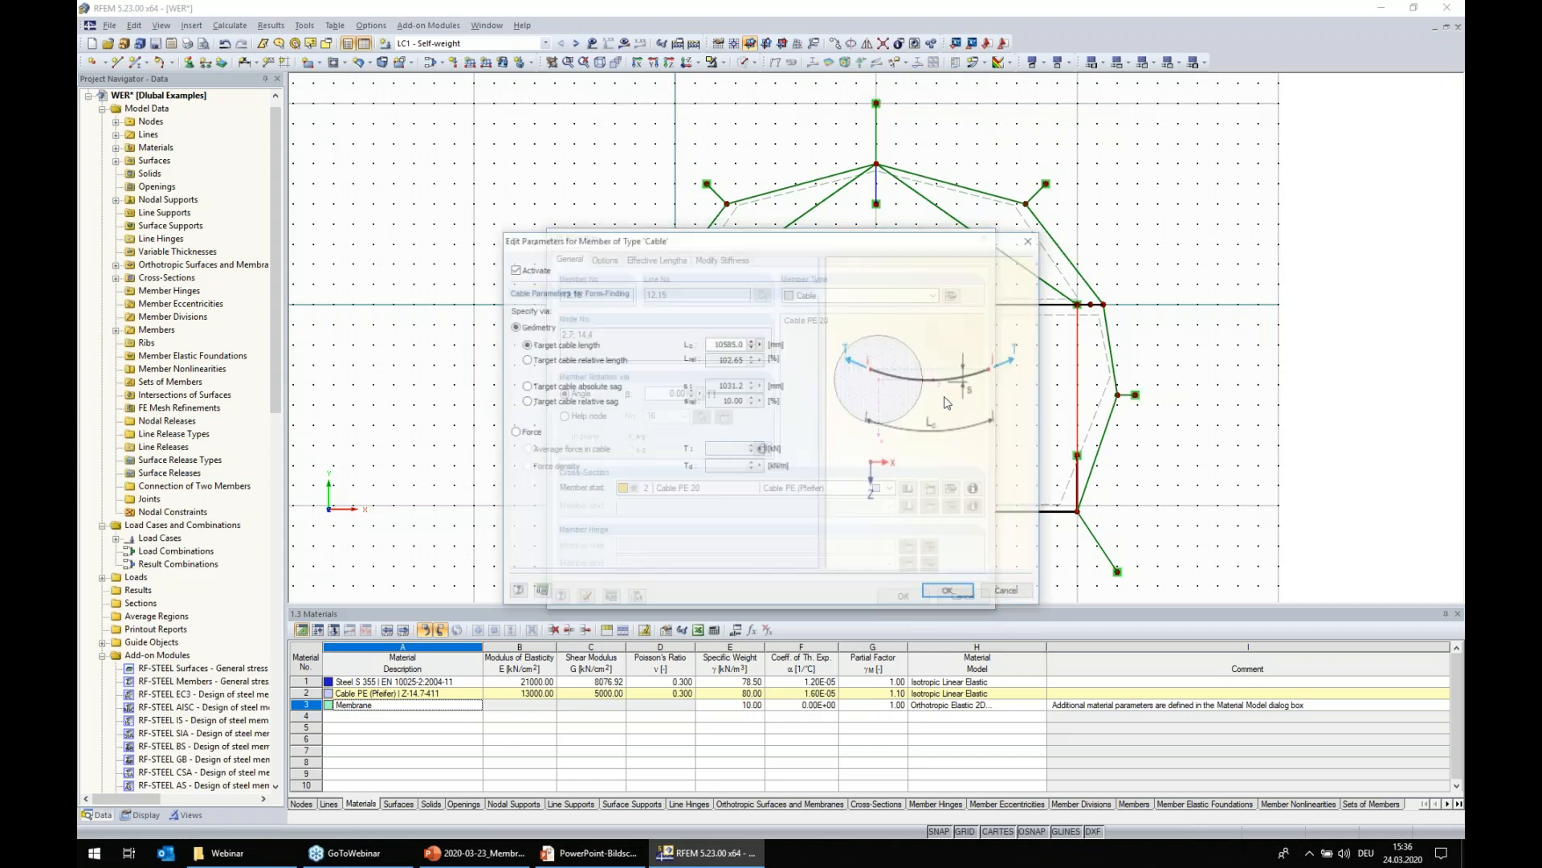
left_click(527, 434)
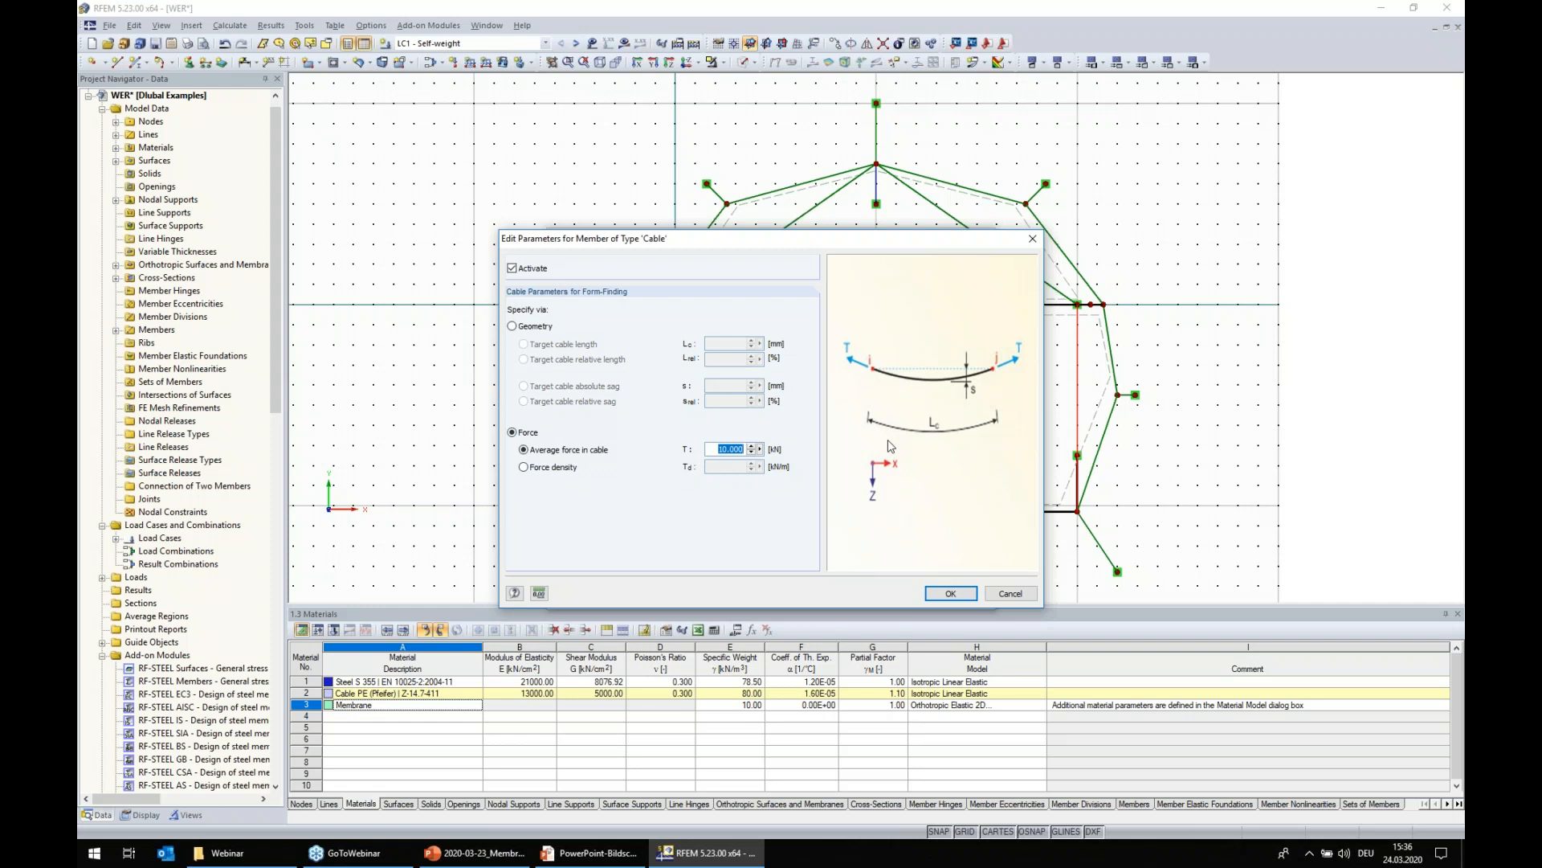
type("1")
left_click(954, 597)
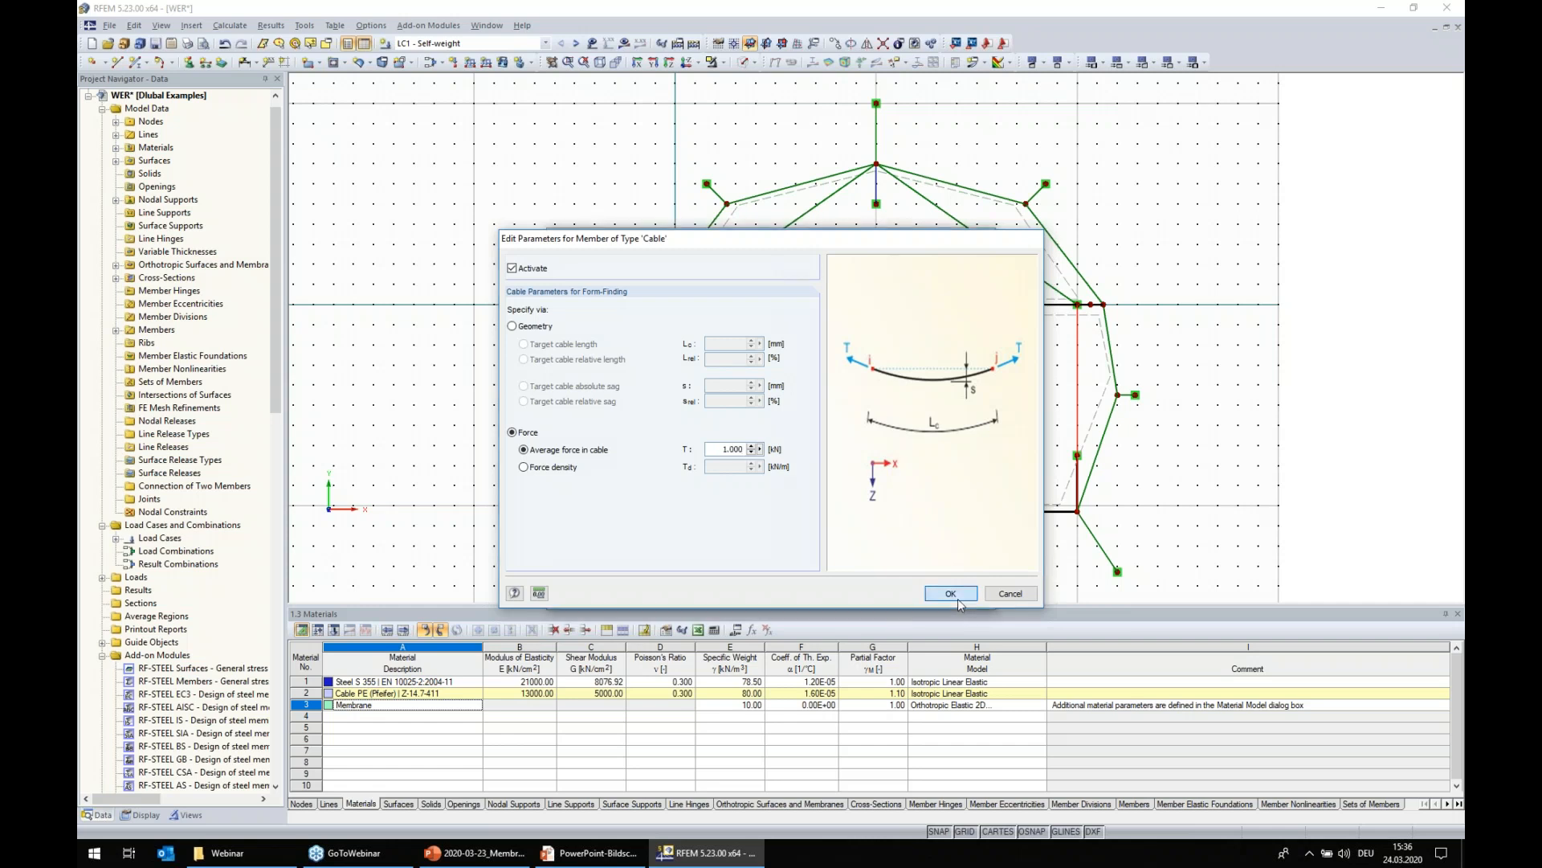
left_click(889, 598)
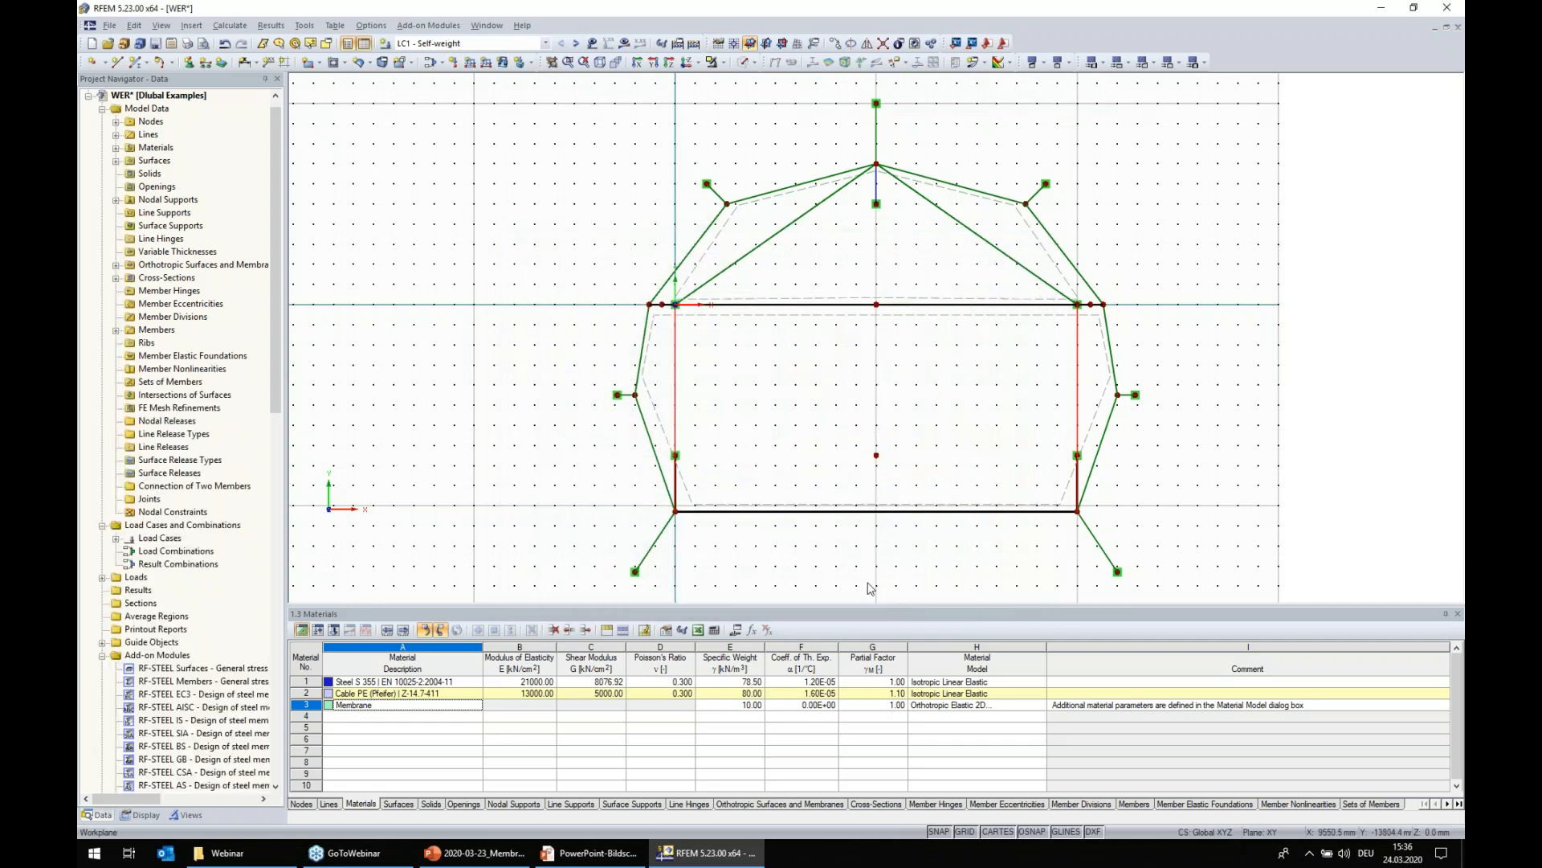
- Set the form-finding target relative length of the three mast cables and the two outer guy cables of the inclined frame to 100%
left_click_drag(1191, 564, 649, 528)
left_click_drag(1002, 229, 793, 222)
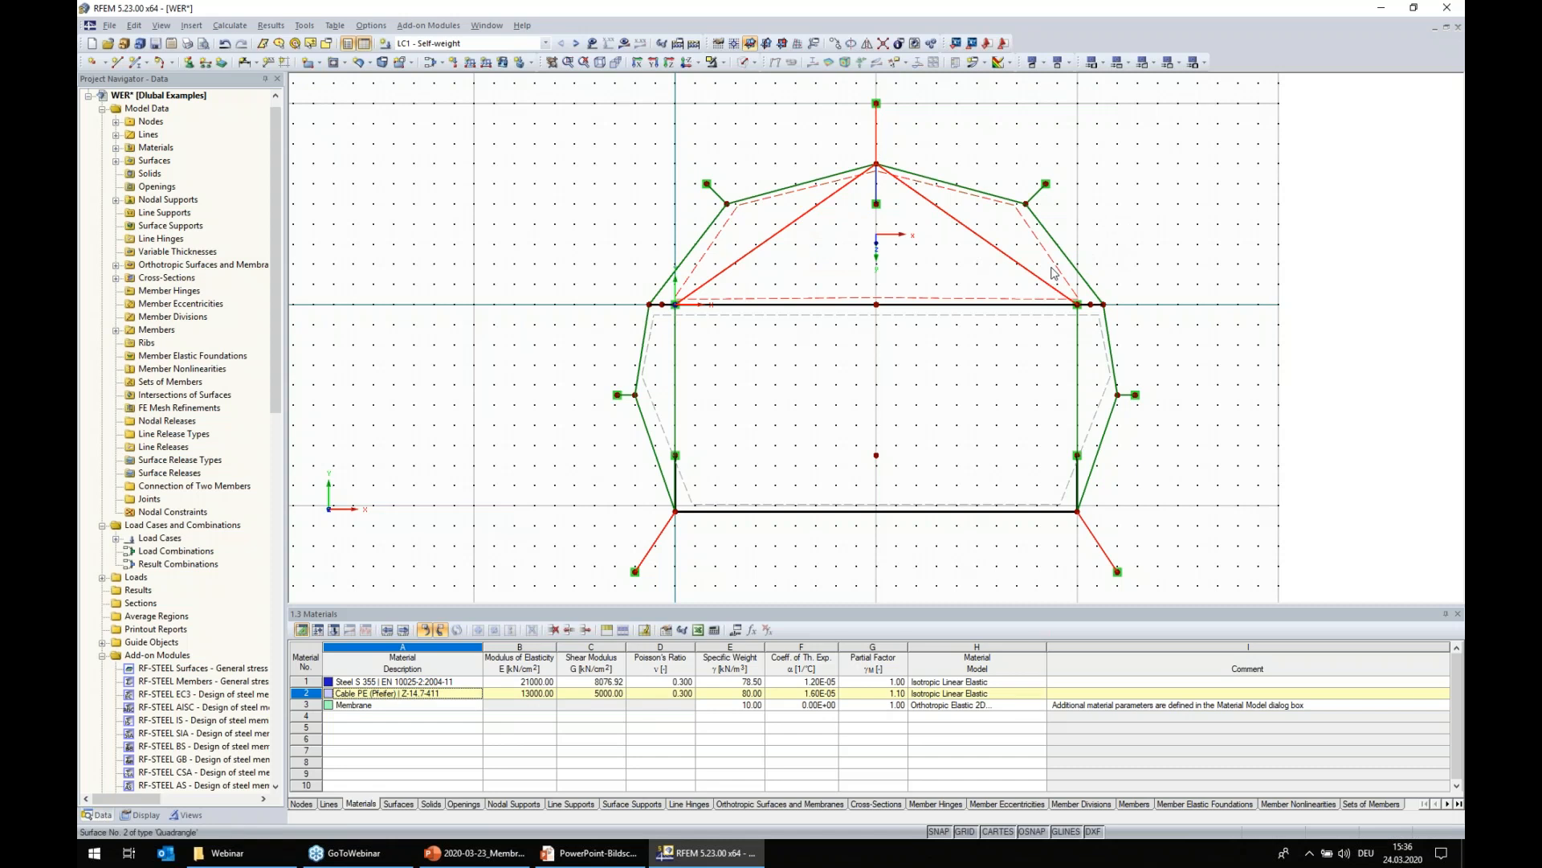
right_click(798, 225)
mouse_move(932, 245)
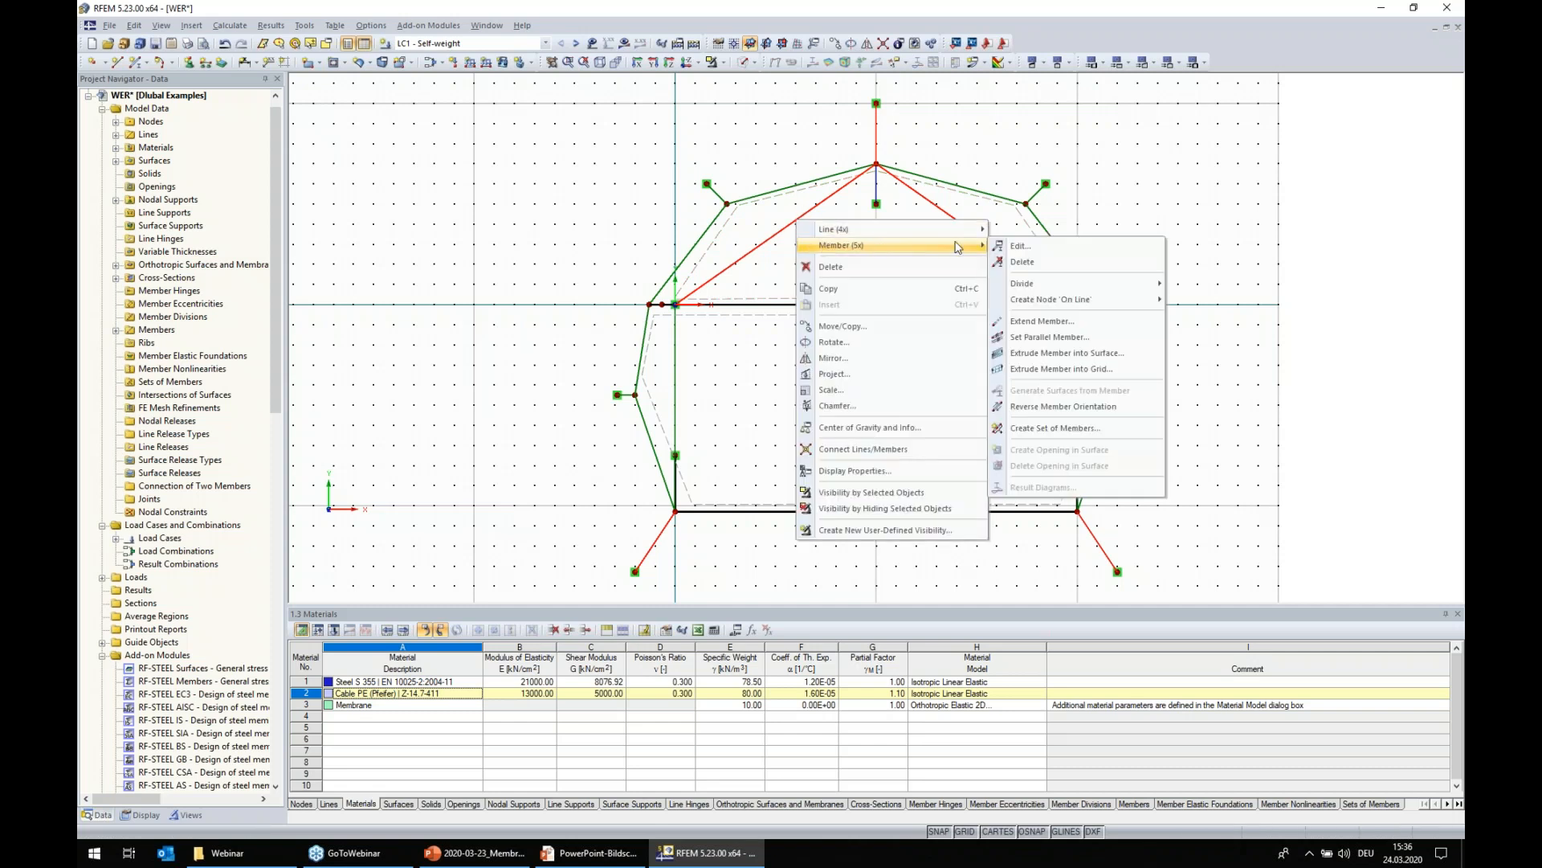
left_click(1020, 246)
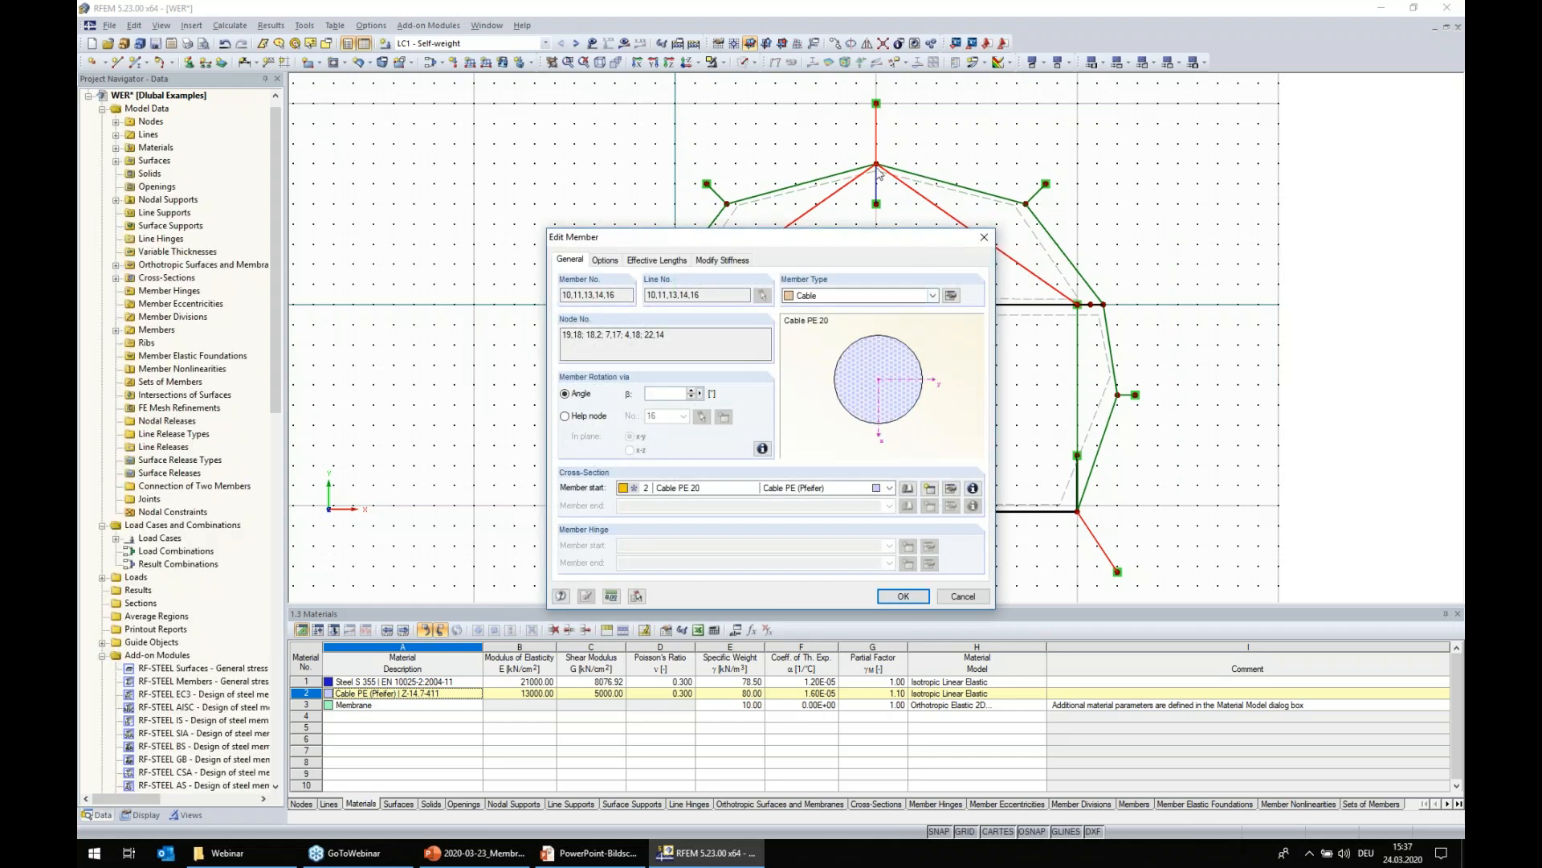
left_click(951, 295)
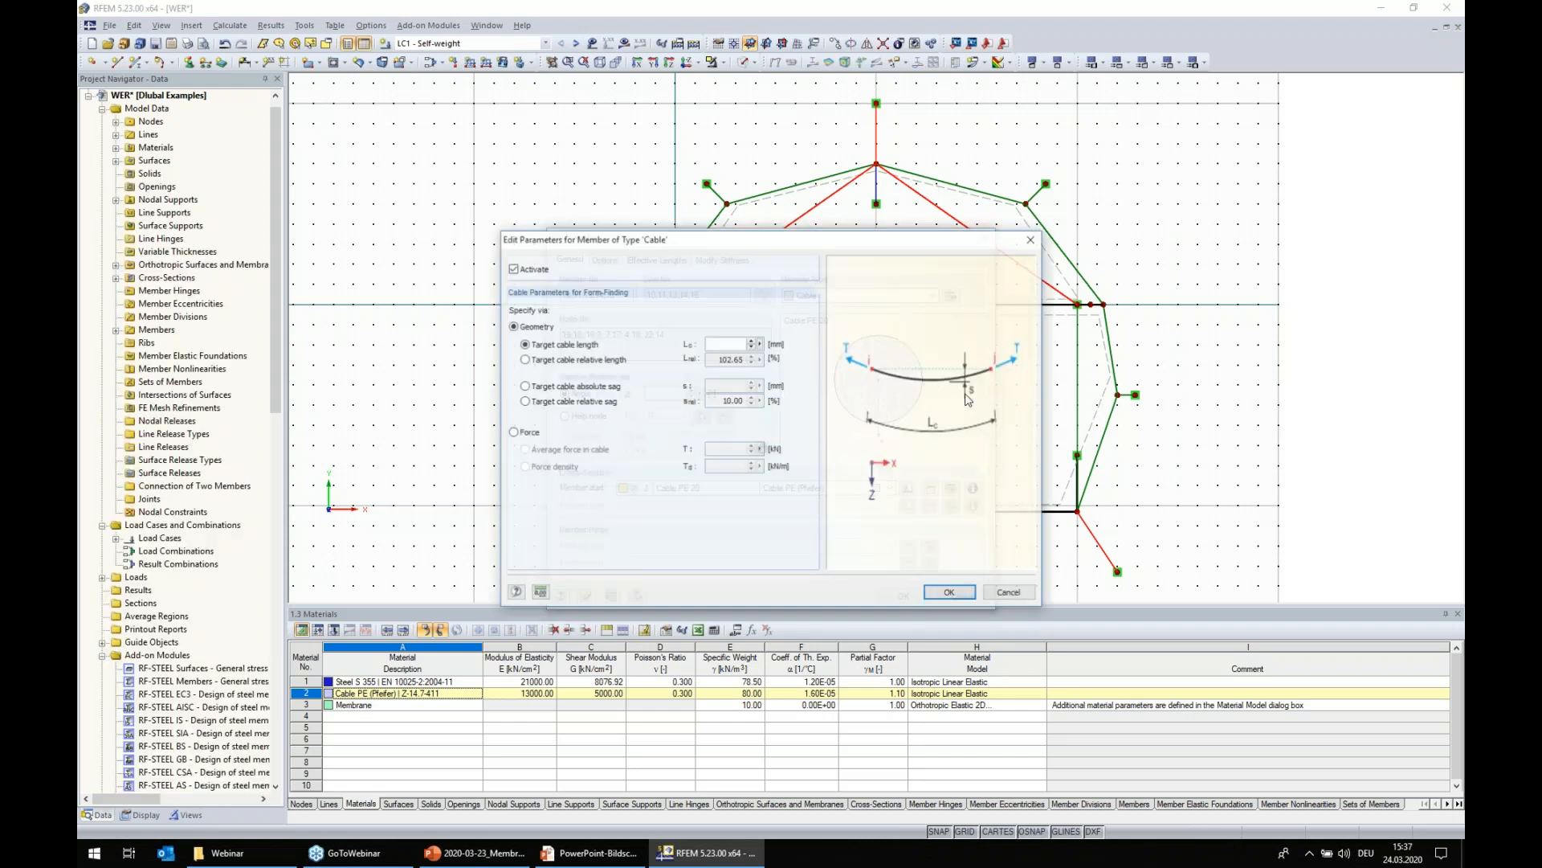
left_click(526, 360)
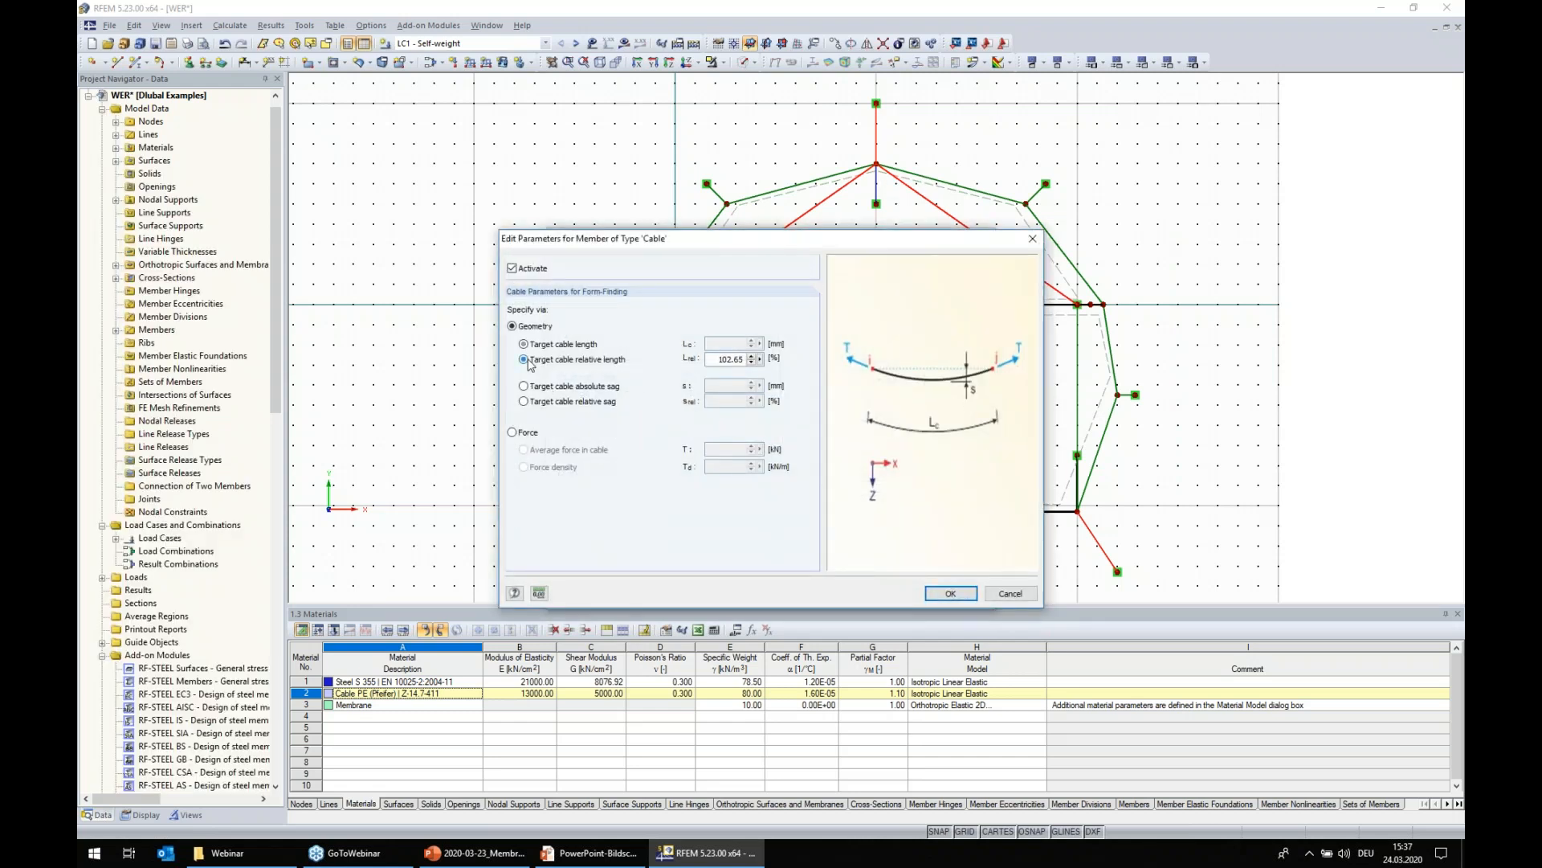
key("Tab")
type("10")
left_click(951, 593)
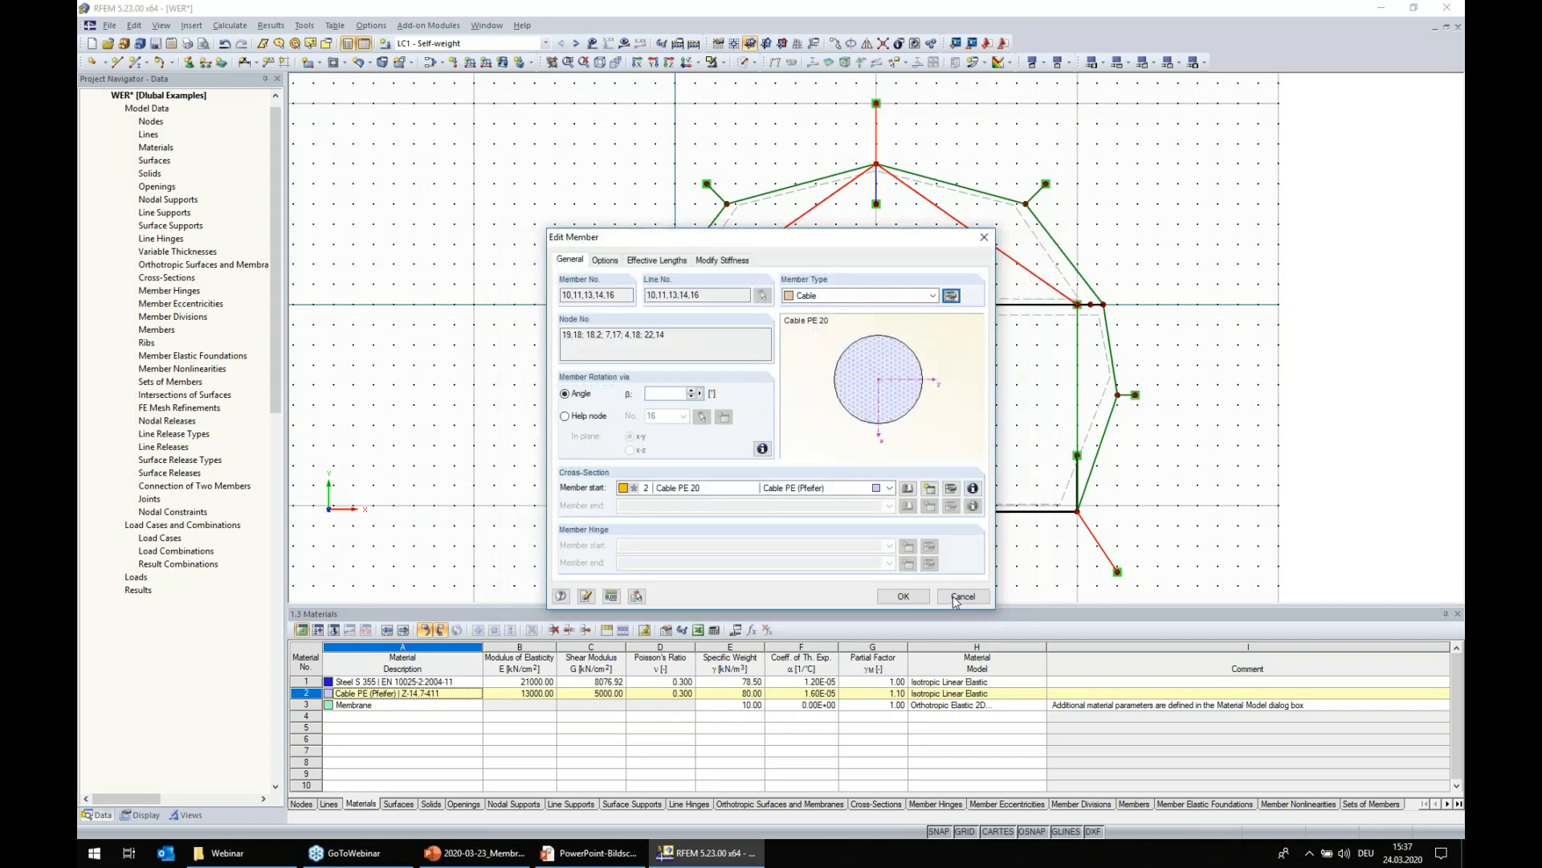
left_click(922, 595)
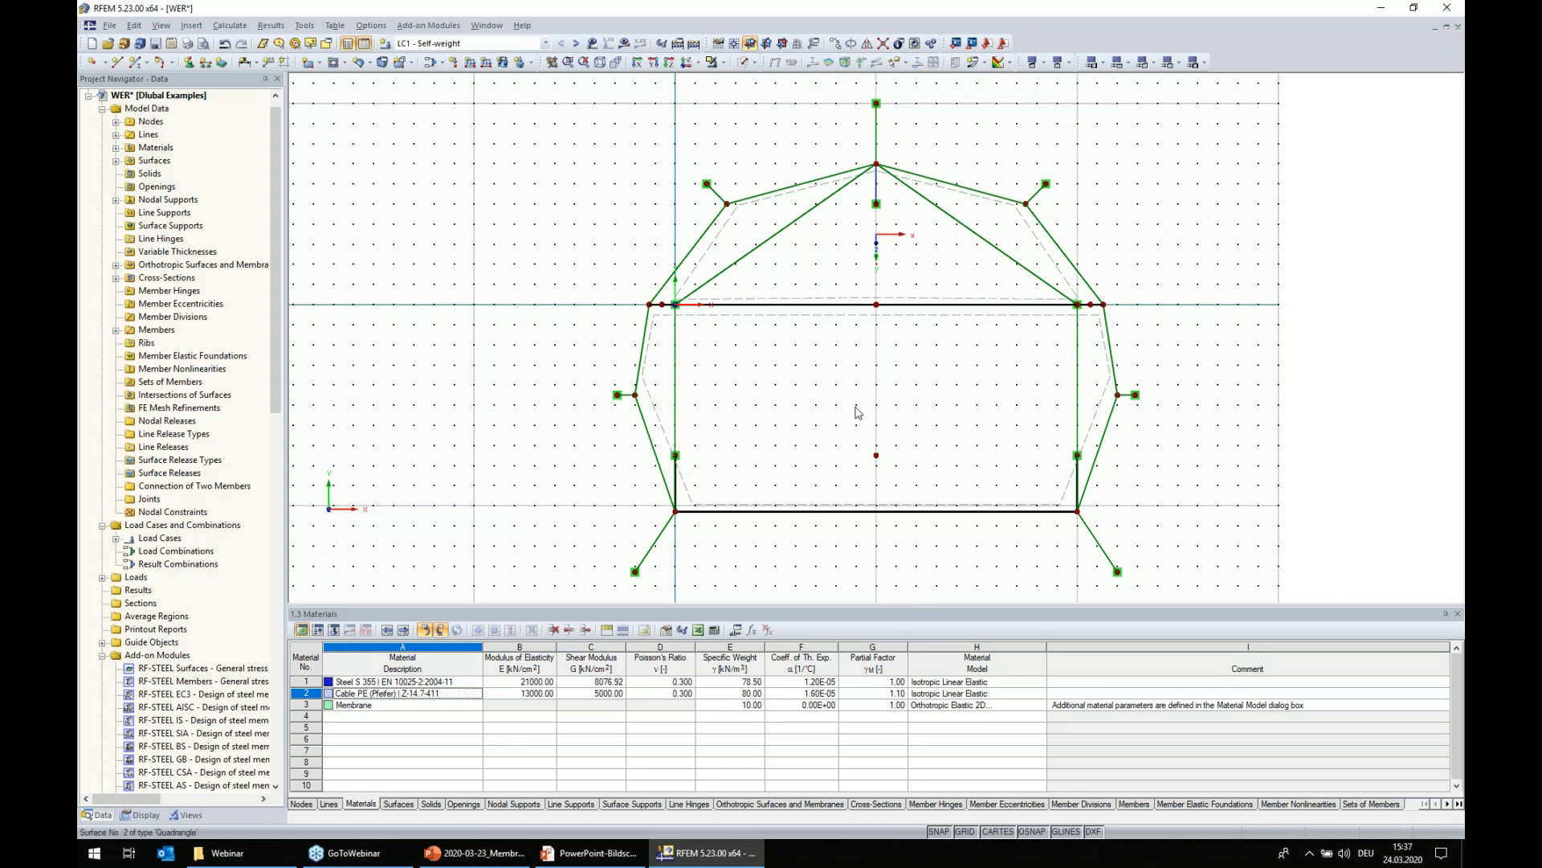
- Set the form-finding target relative sag of all eight membrane edge cables to 10%
left_click(655, 451)
left_click(646, 348, "ctrl")
left_click(662, 294, "ctrl")
left_click(767, 194, "ctrl")
left_click(1011, 199, "ctrl")
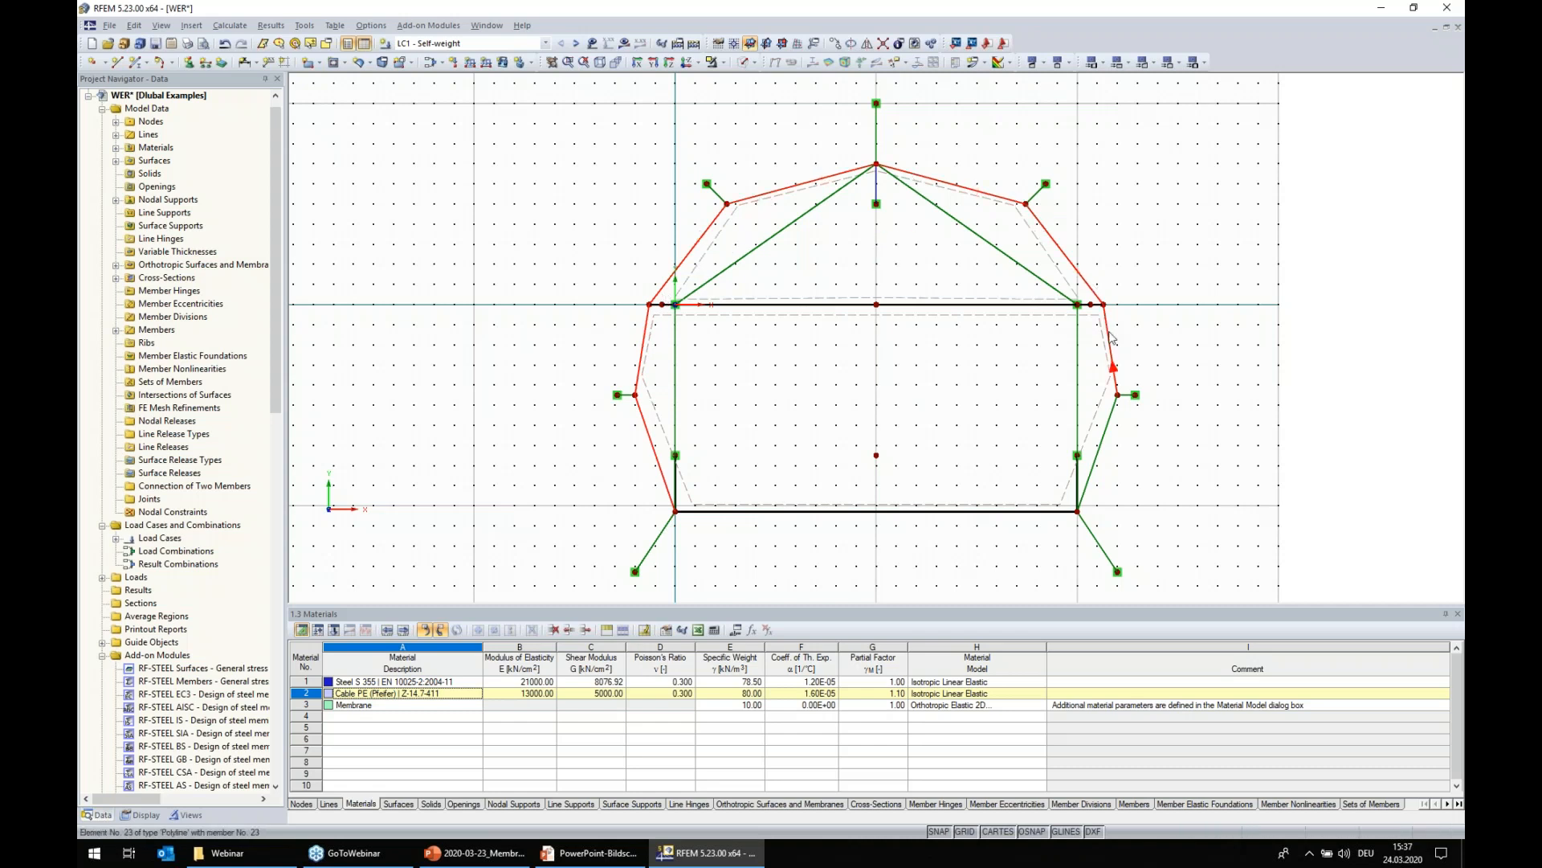
left_click(1113, 422, "ctrl")
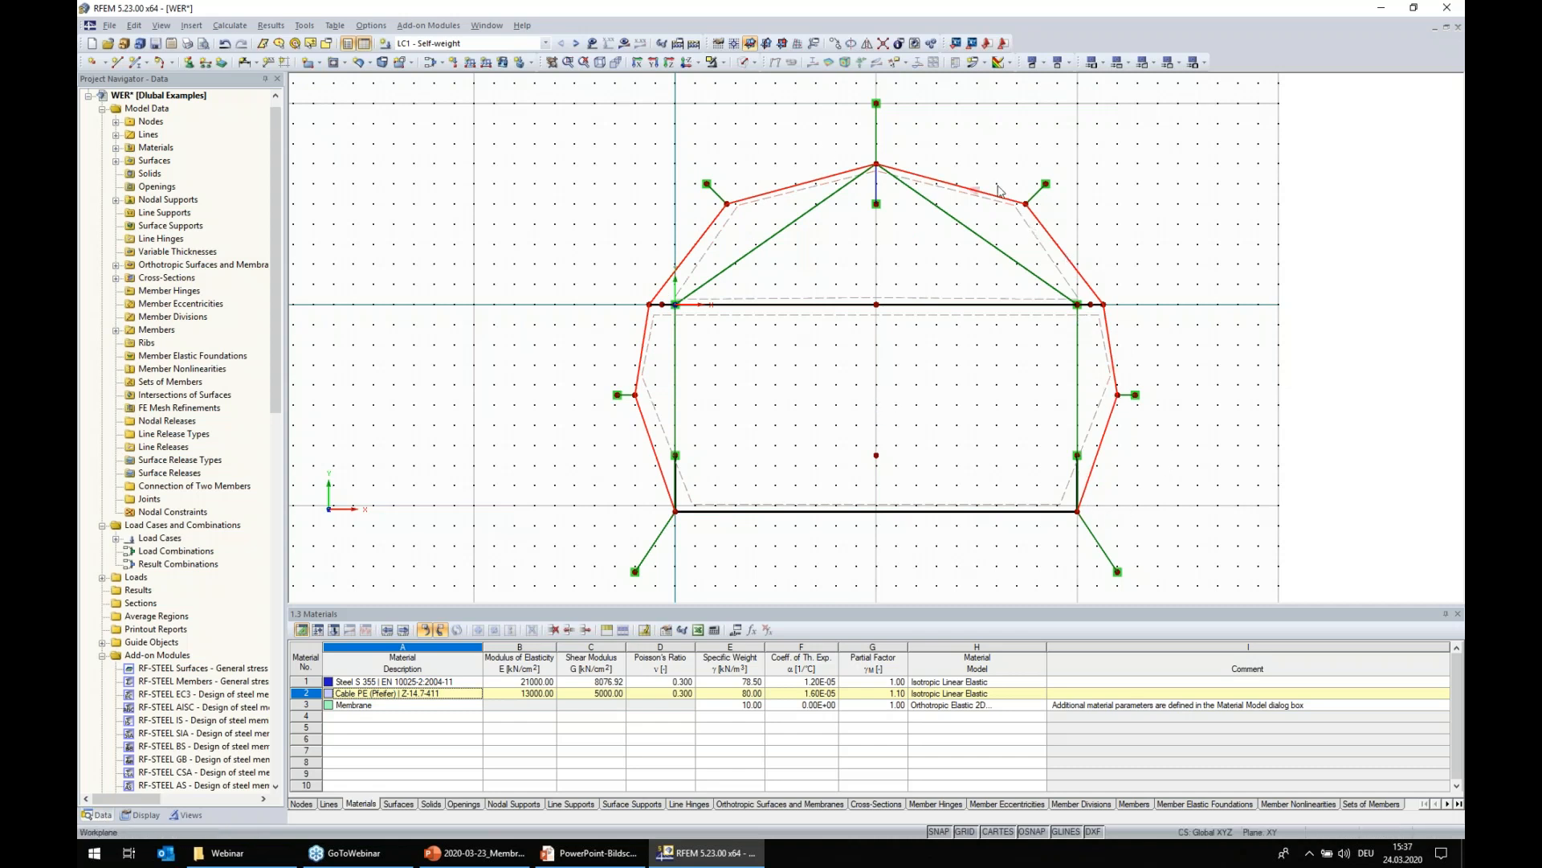
right_click(640, 434)
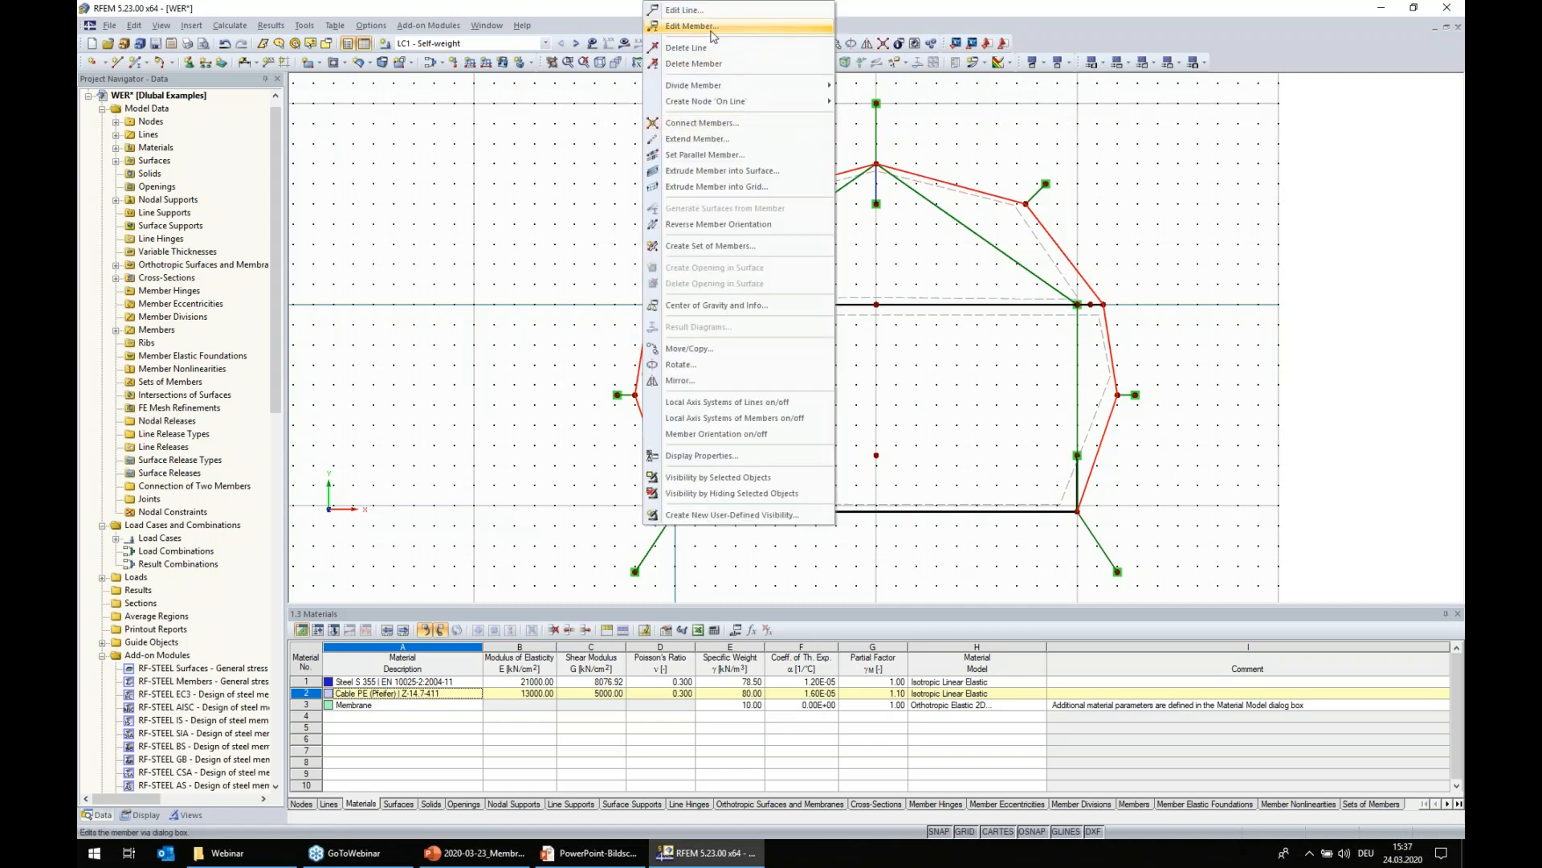
left_click(710, 29)
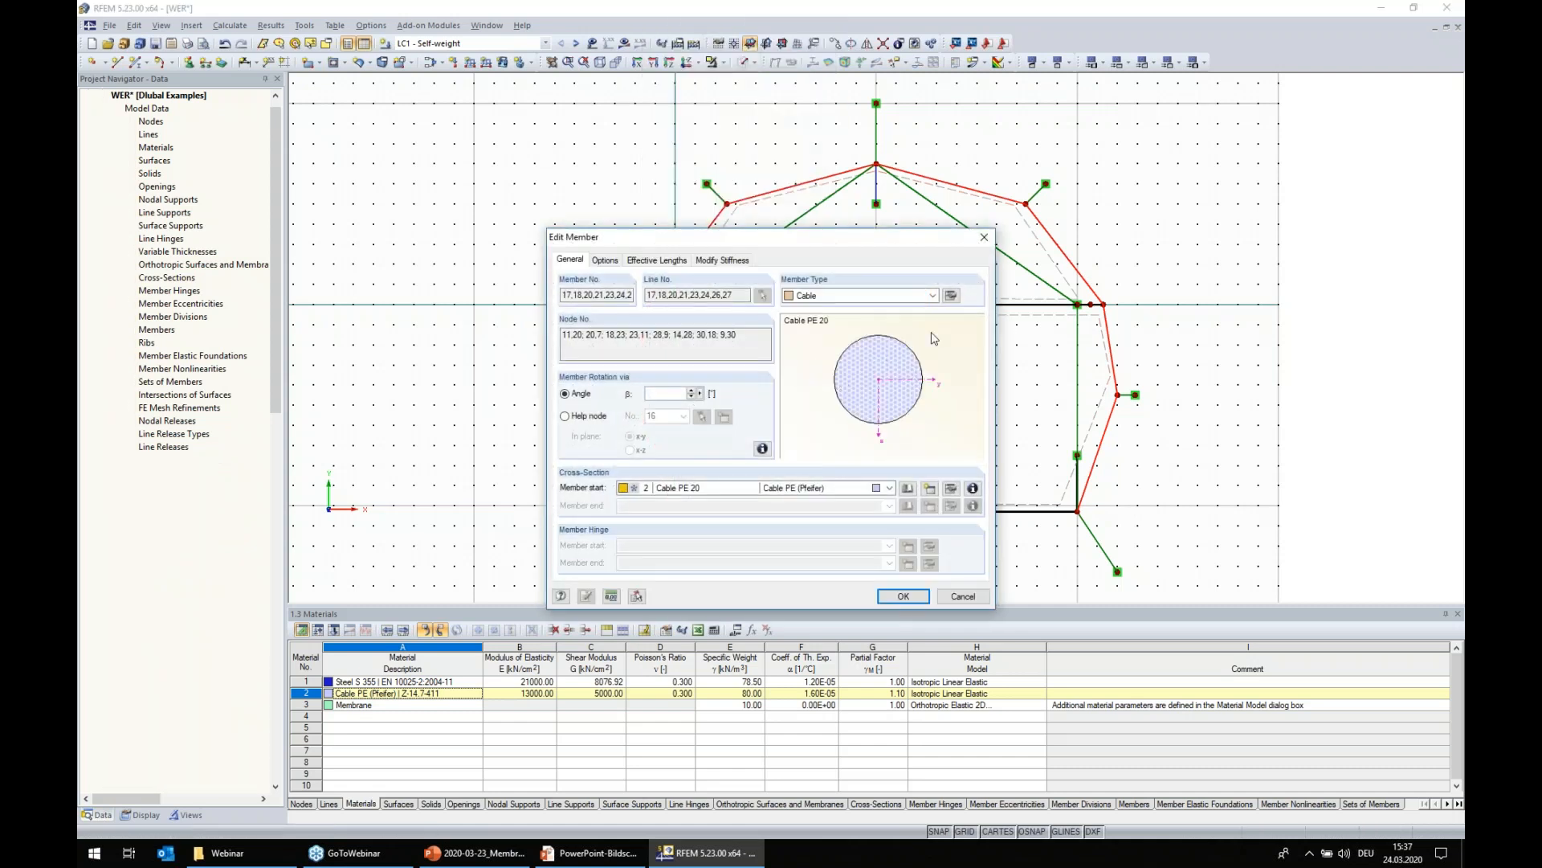
left_click(952, 295)
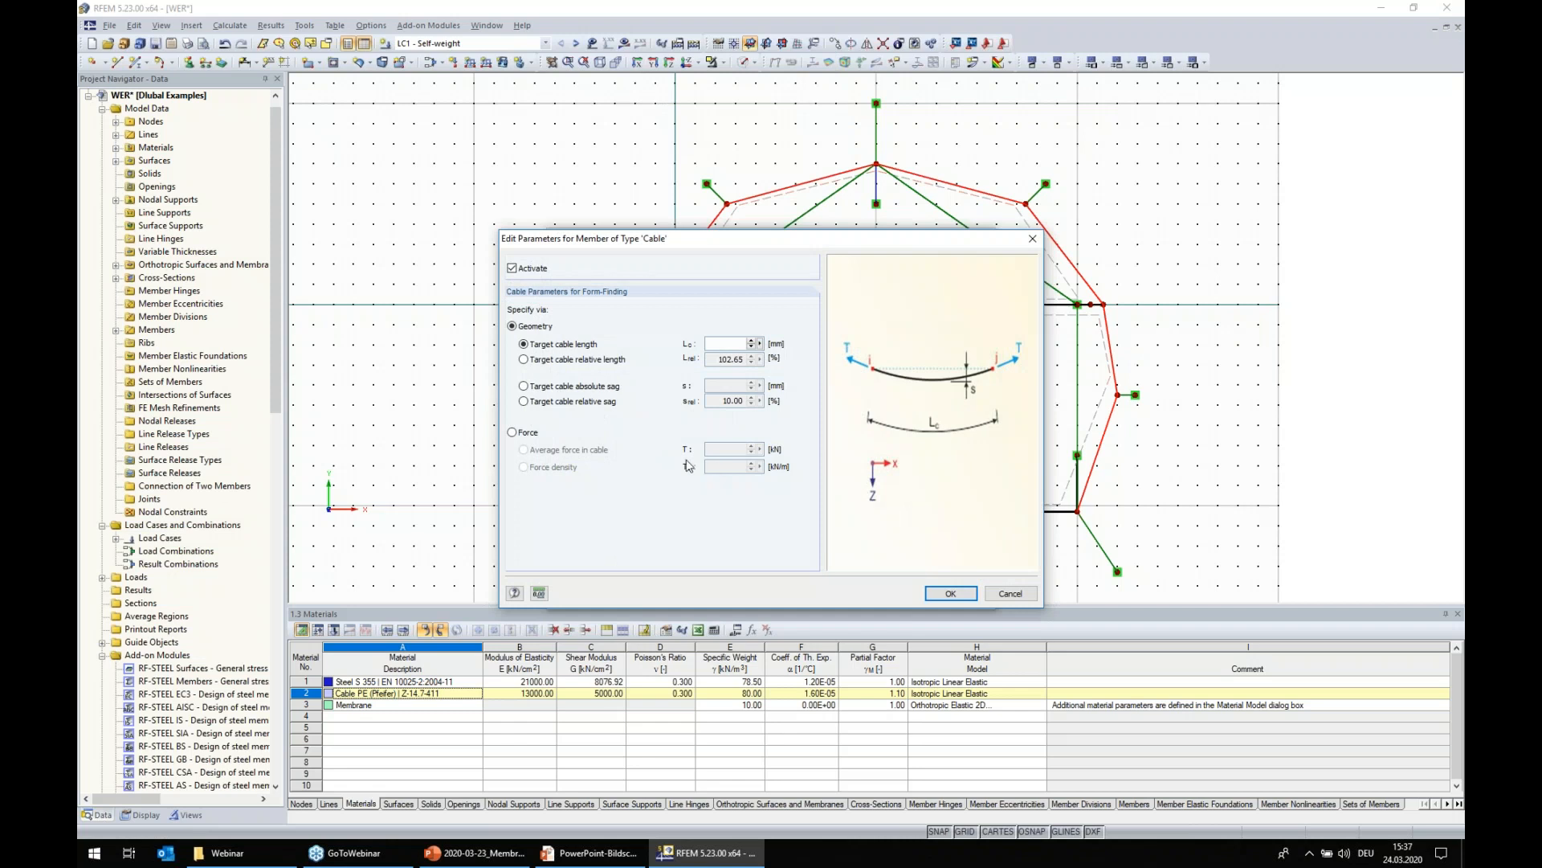
left_click(523, 407)
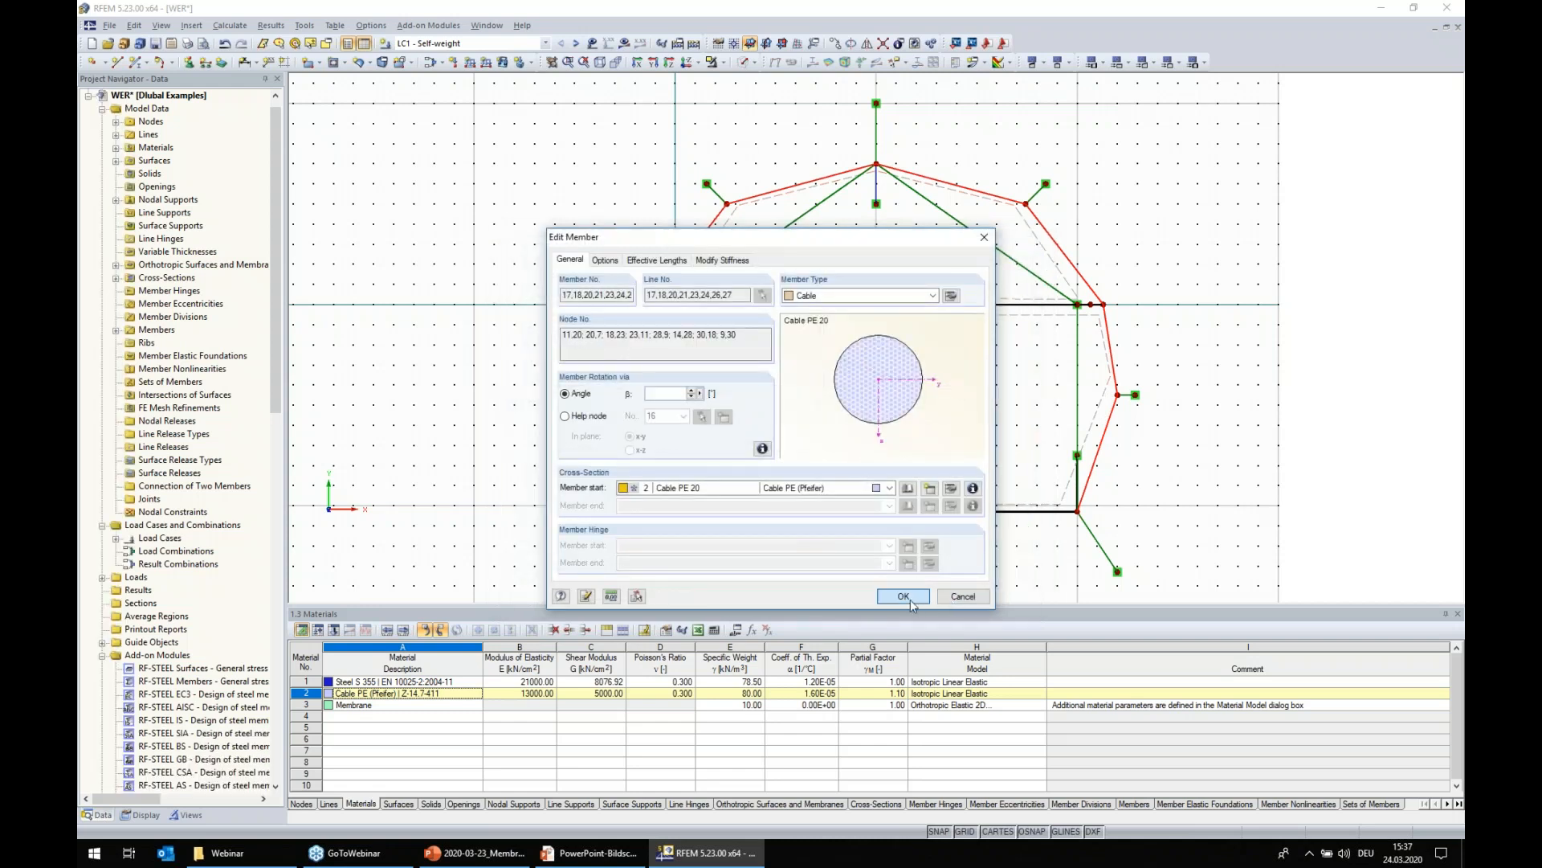
left_click(909, 598)
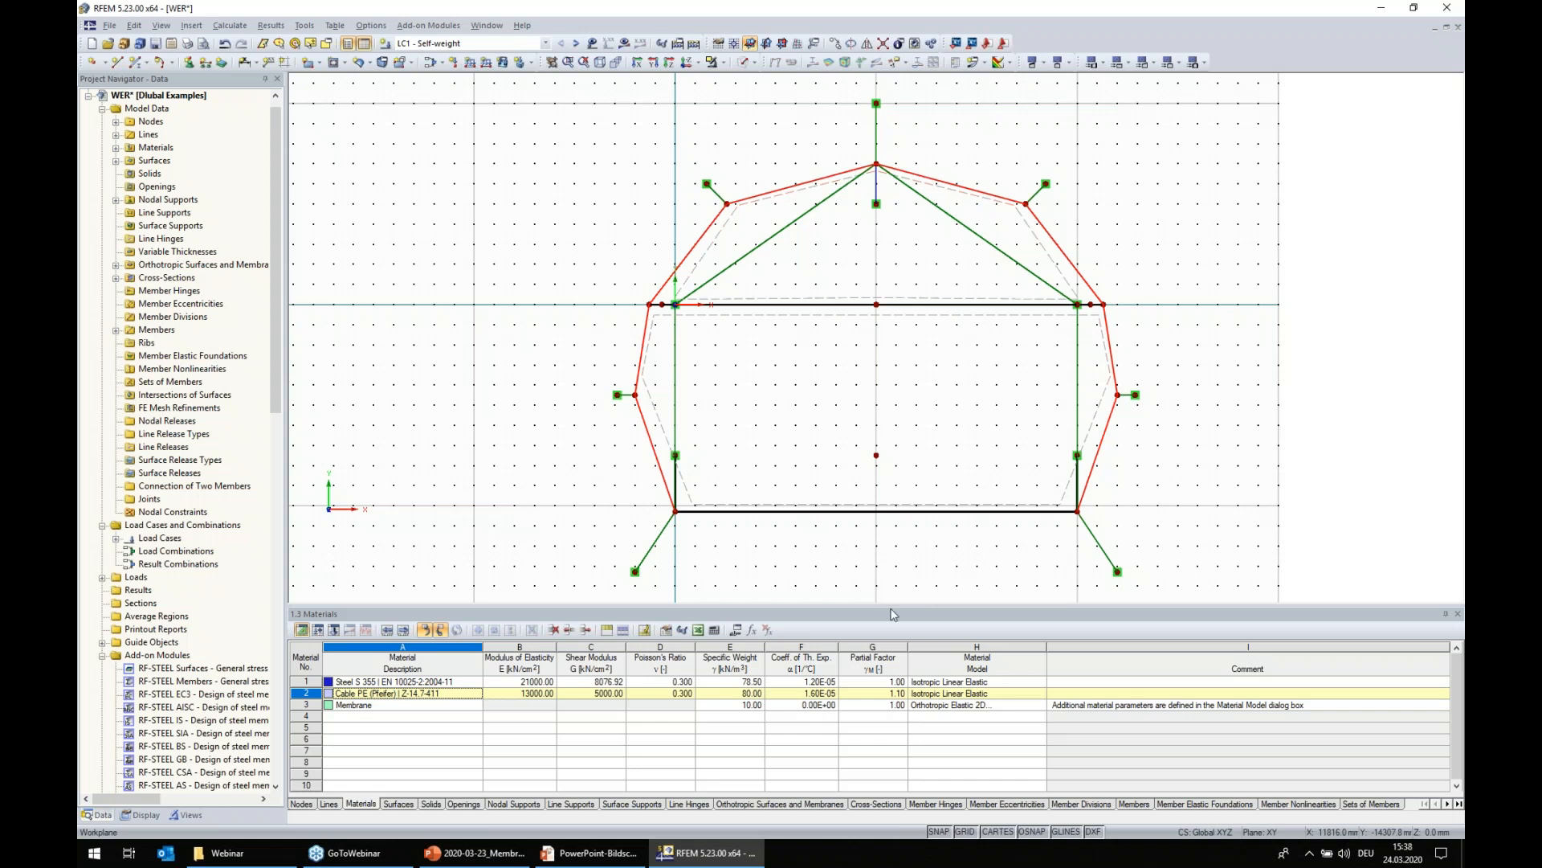
- Set the form-finding average force of the four short anchor cables at the low membrane corners to 30 kN
left_click_drag(624, 422, 594, 389)
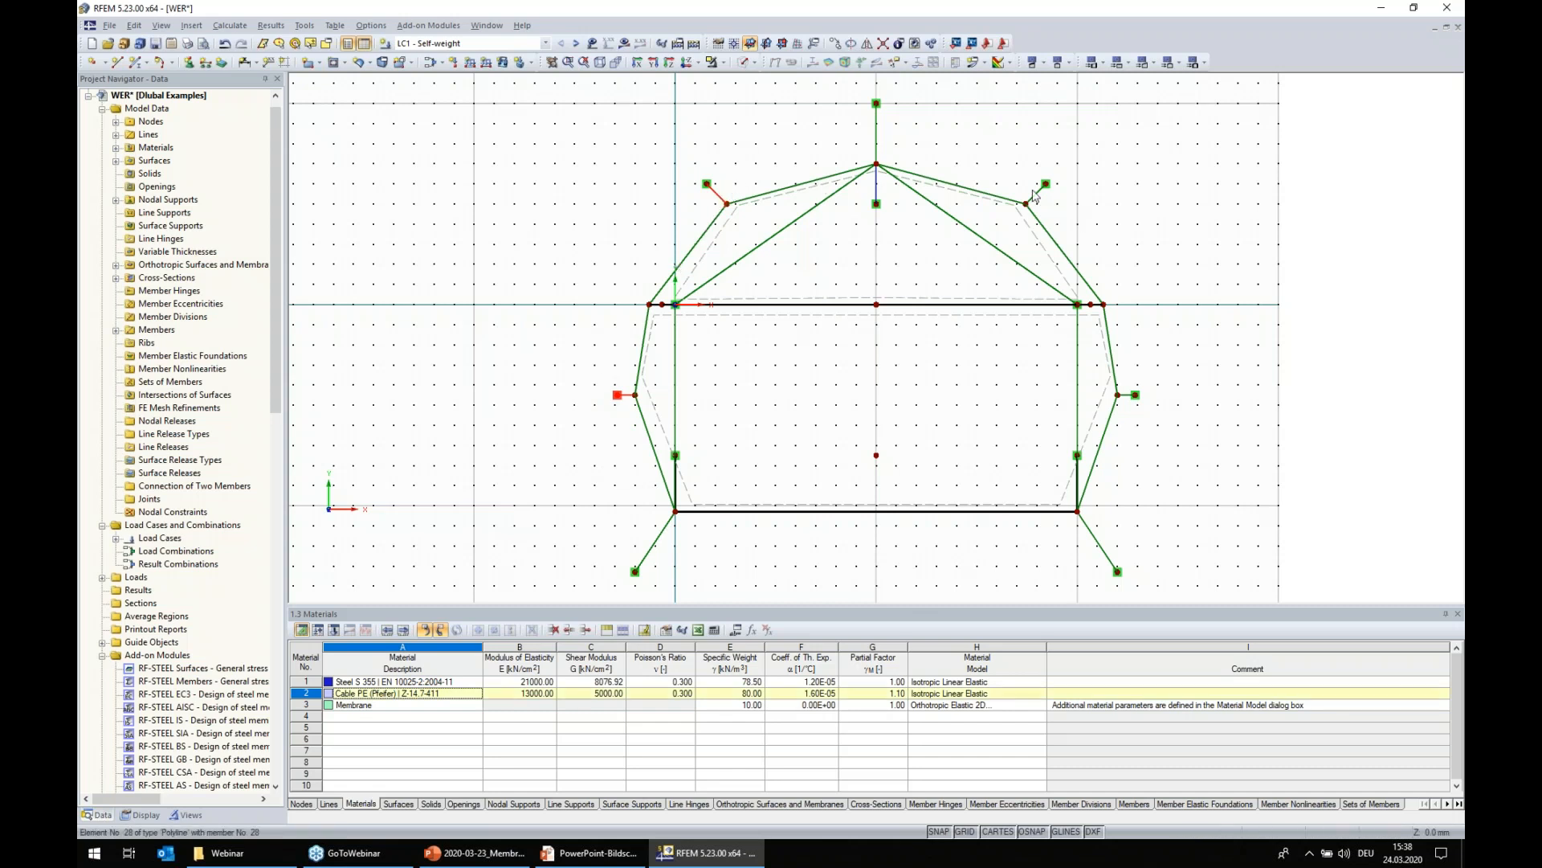
right_click(1128, 399)
mouse_move(1197, 421)
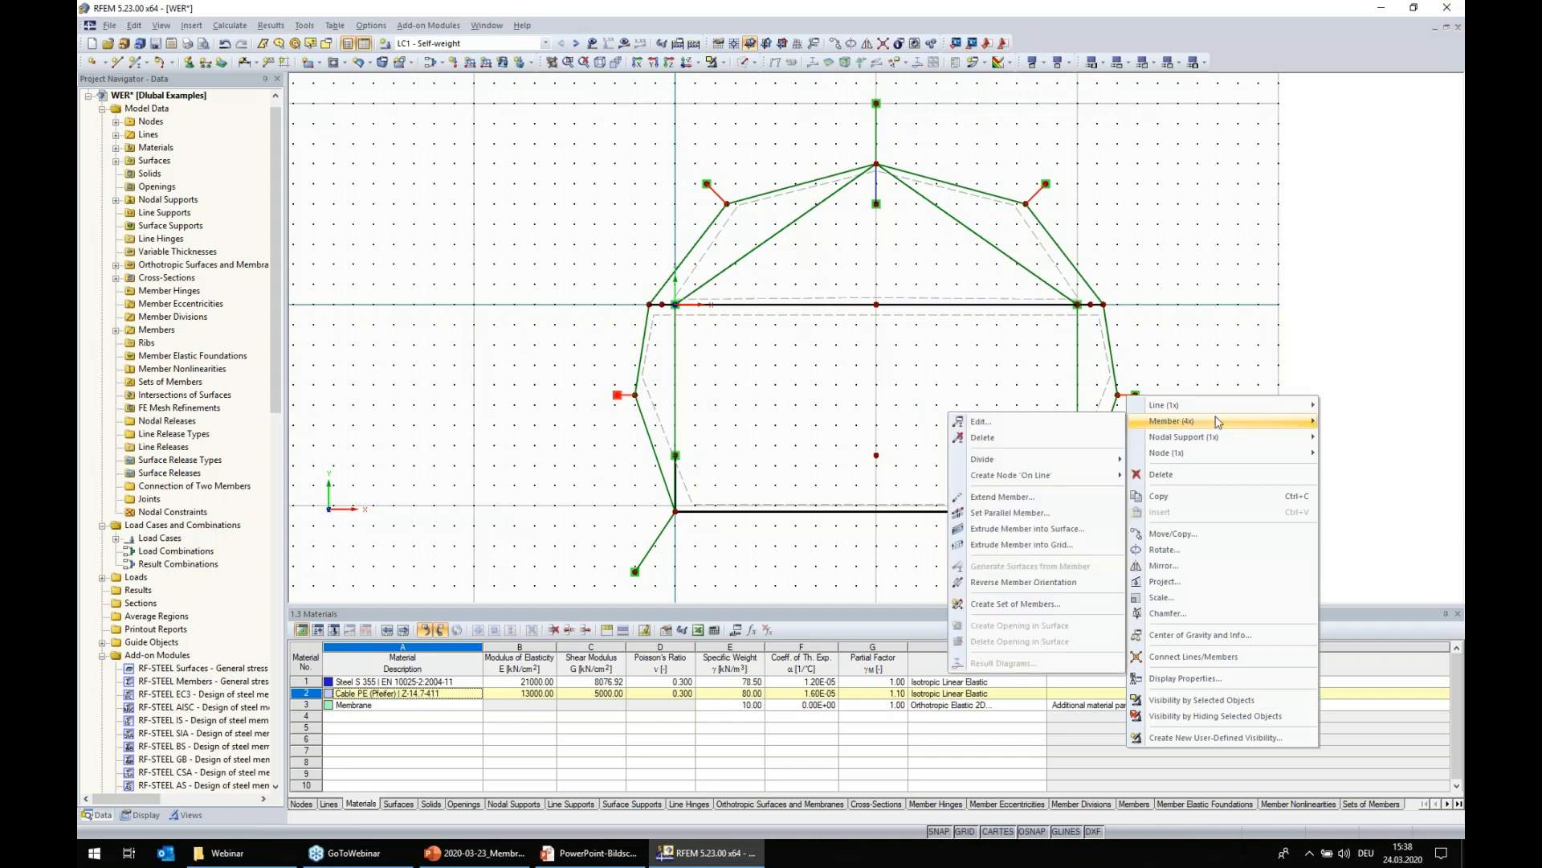
left_click(1069, 426)
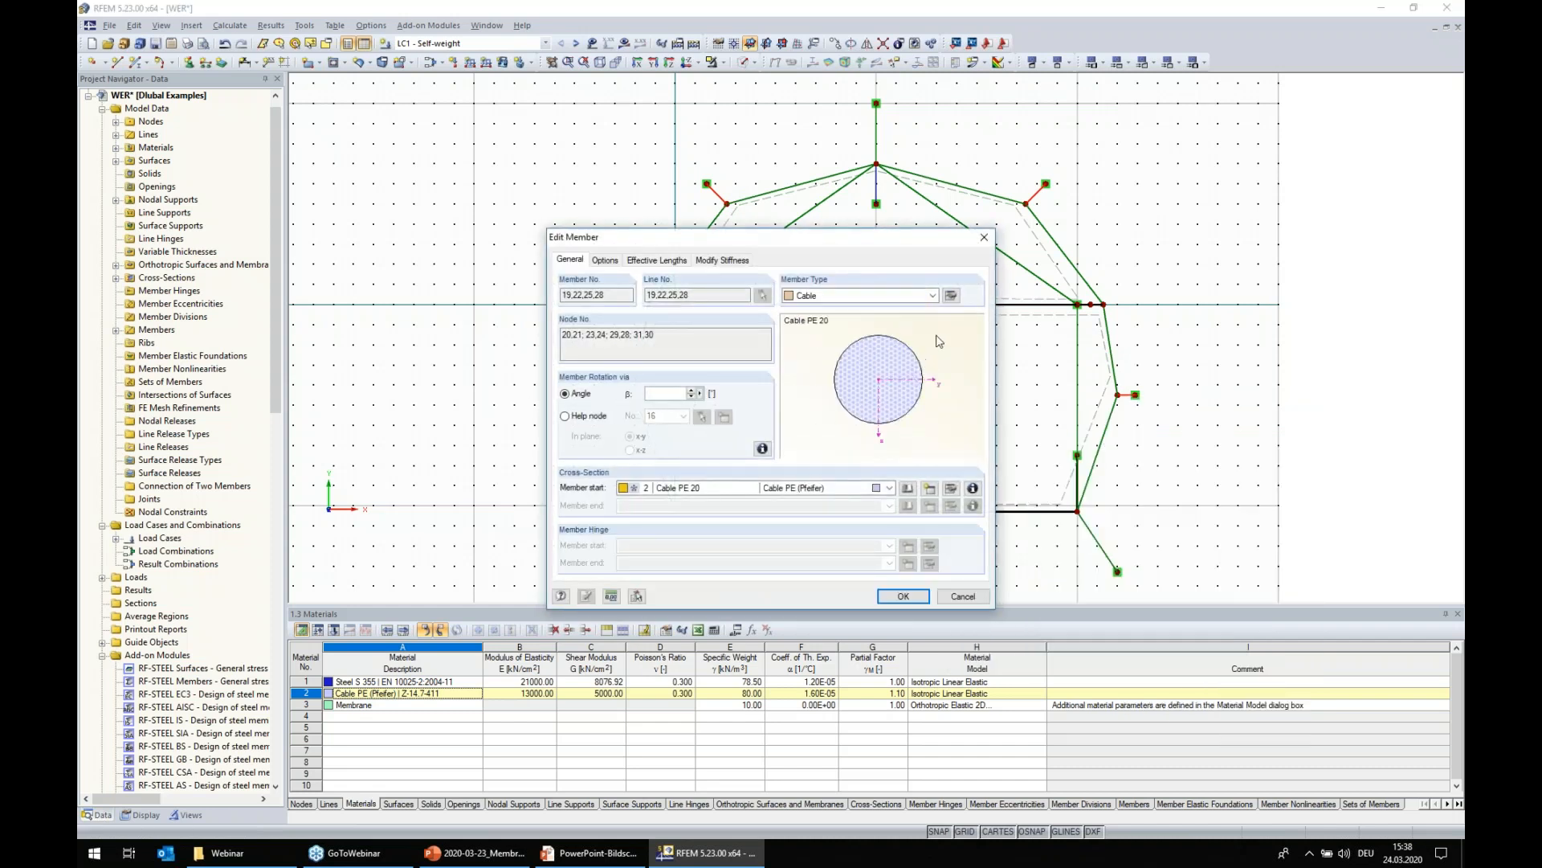
left_click(952, 297)
left_click(512, 432)
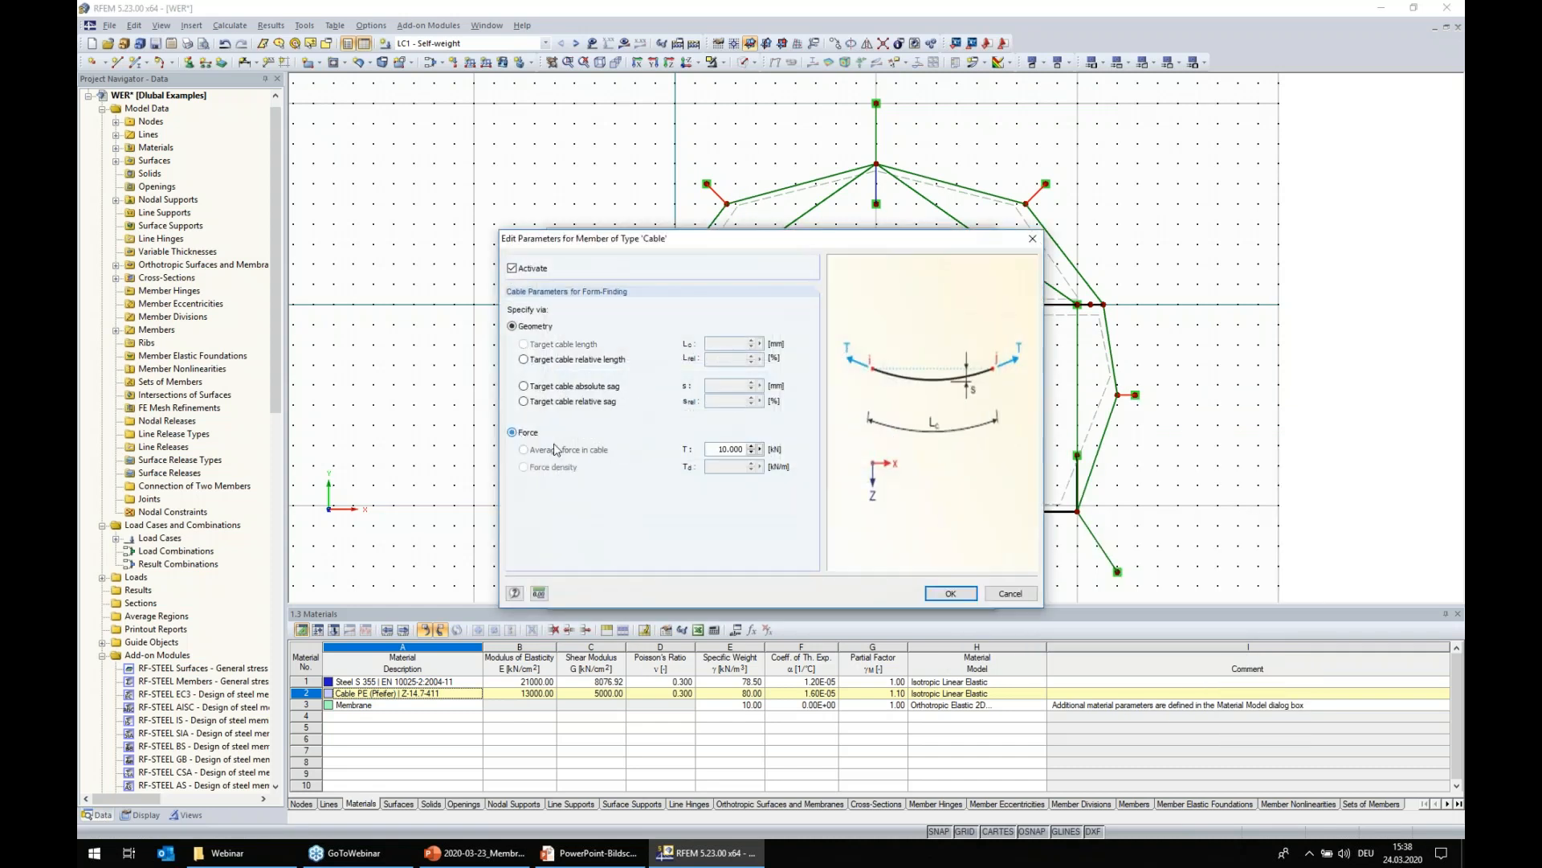
double_click(721, 451)
type("302")
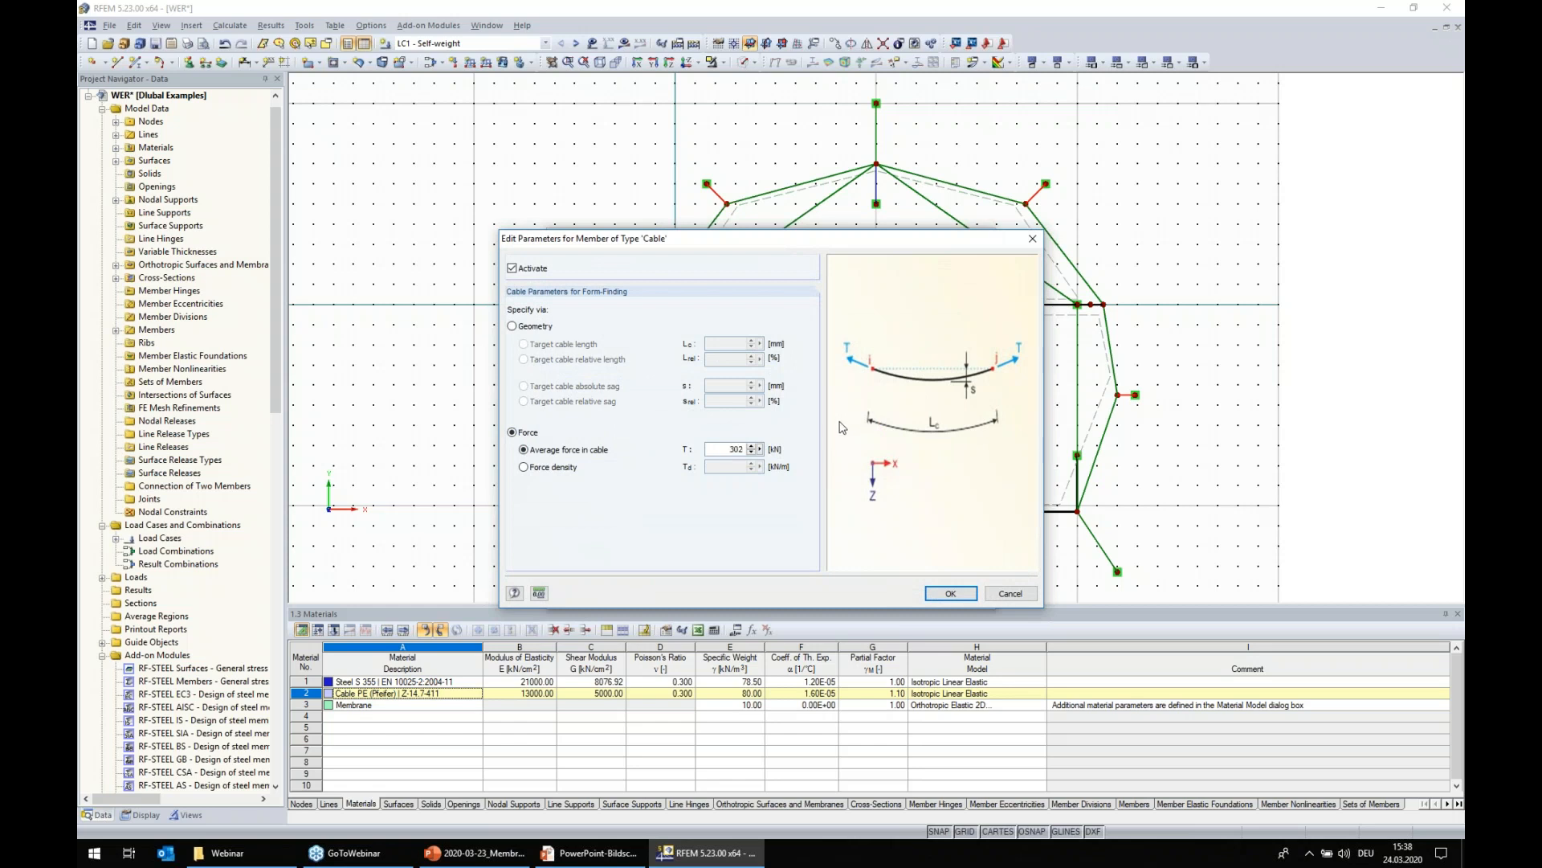
left_click(955, 593)
left_click(910, 598)
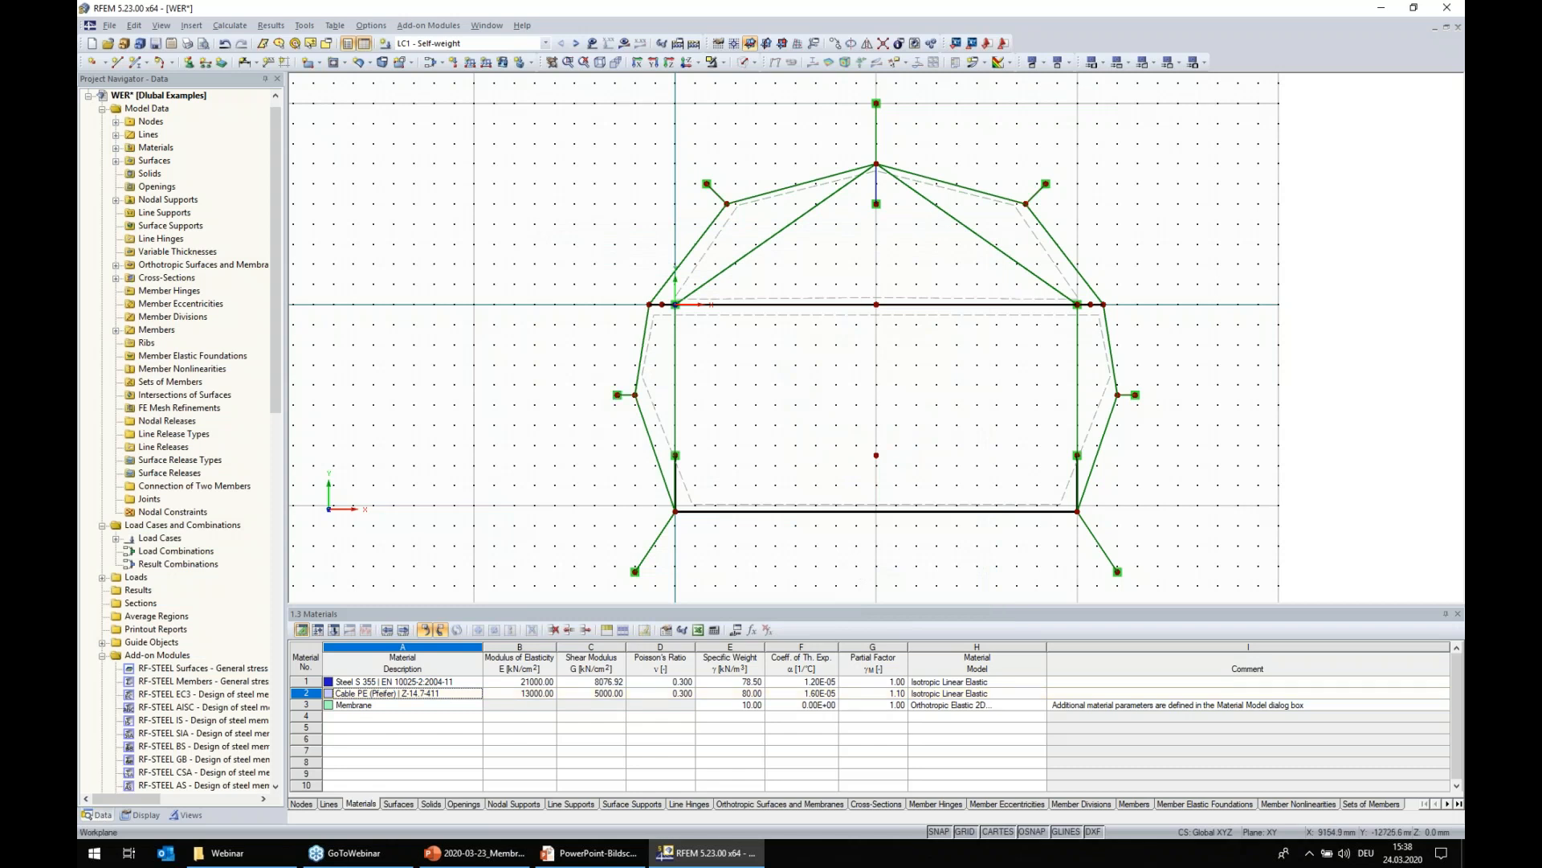
- Display the RF-FORM-FINDING case and accept standard form-finding for both membrane surfaces with an isotropic prestress force of 1.0 kN/m
left_click(545, 43)
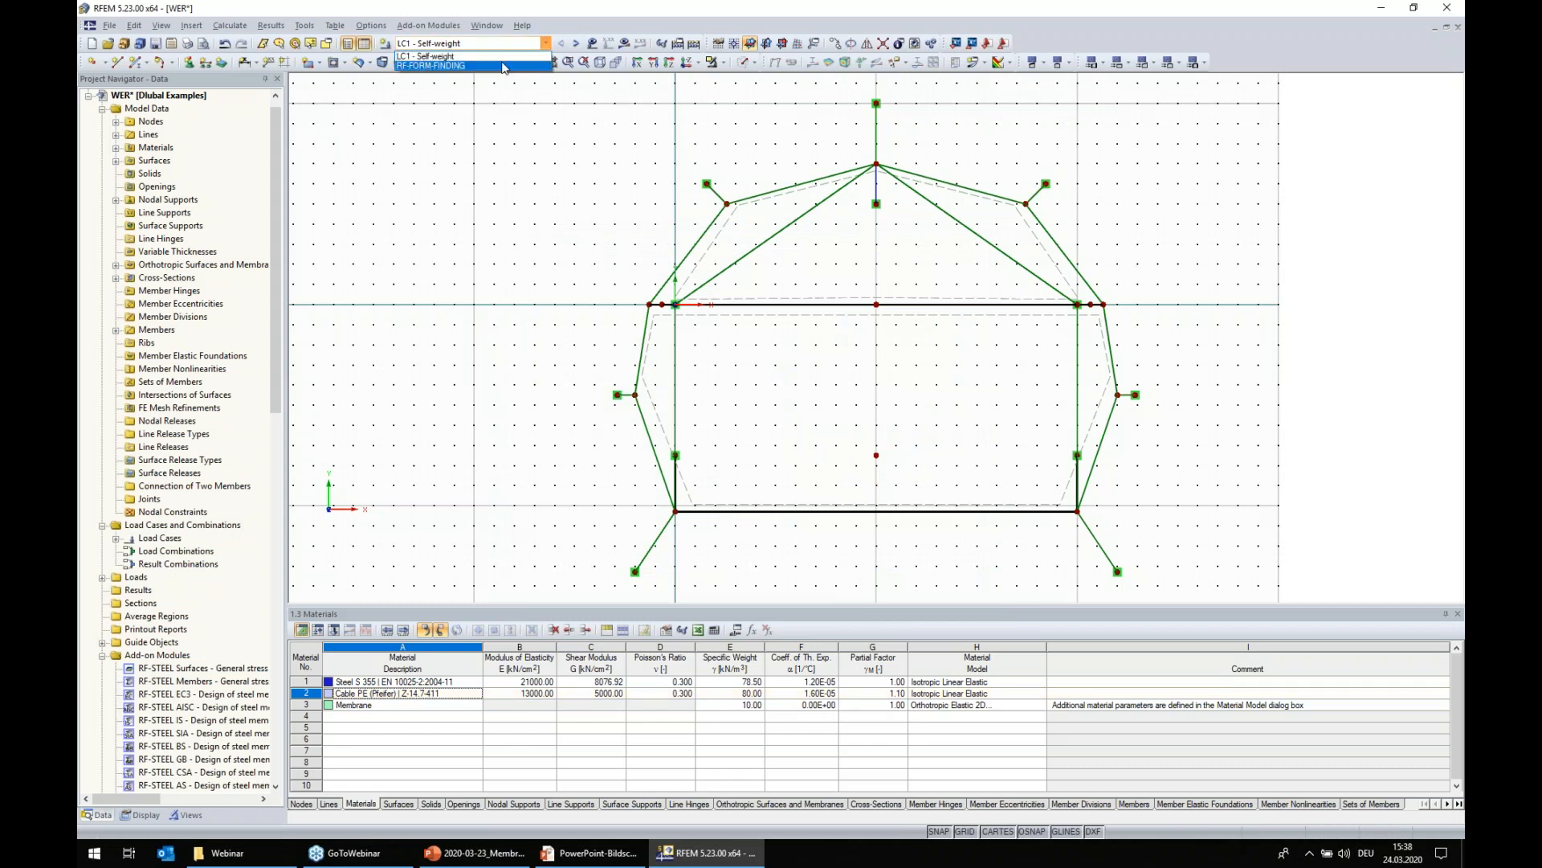
left_click(447, 67)
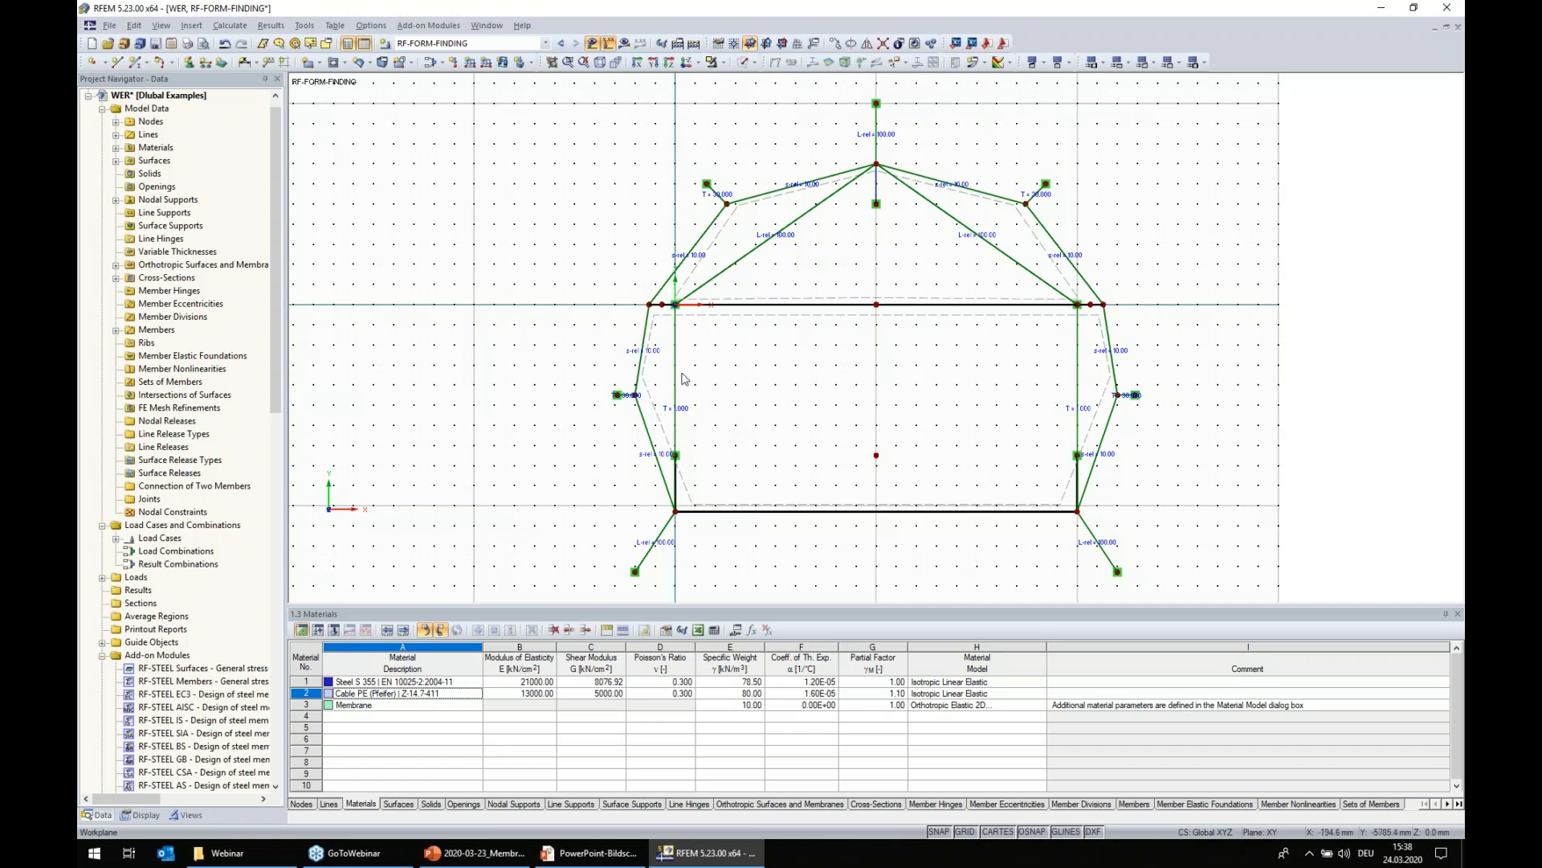
left_click(732, 322)
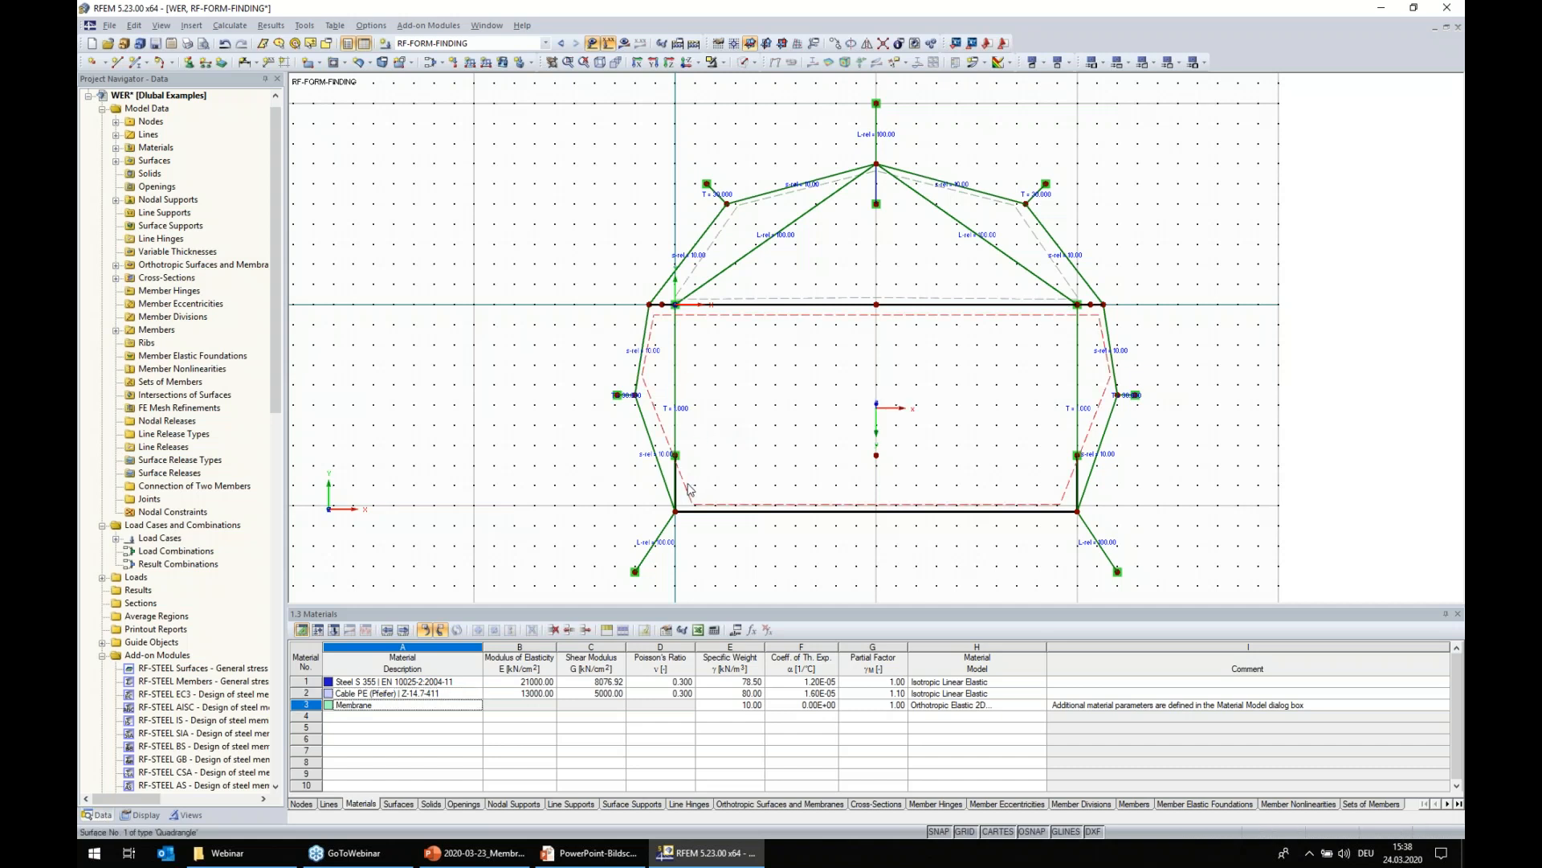
right_click(748, 300)
left_click(735, 316)
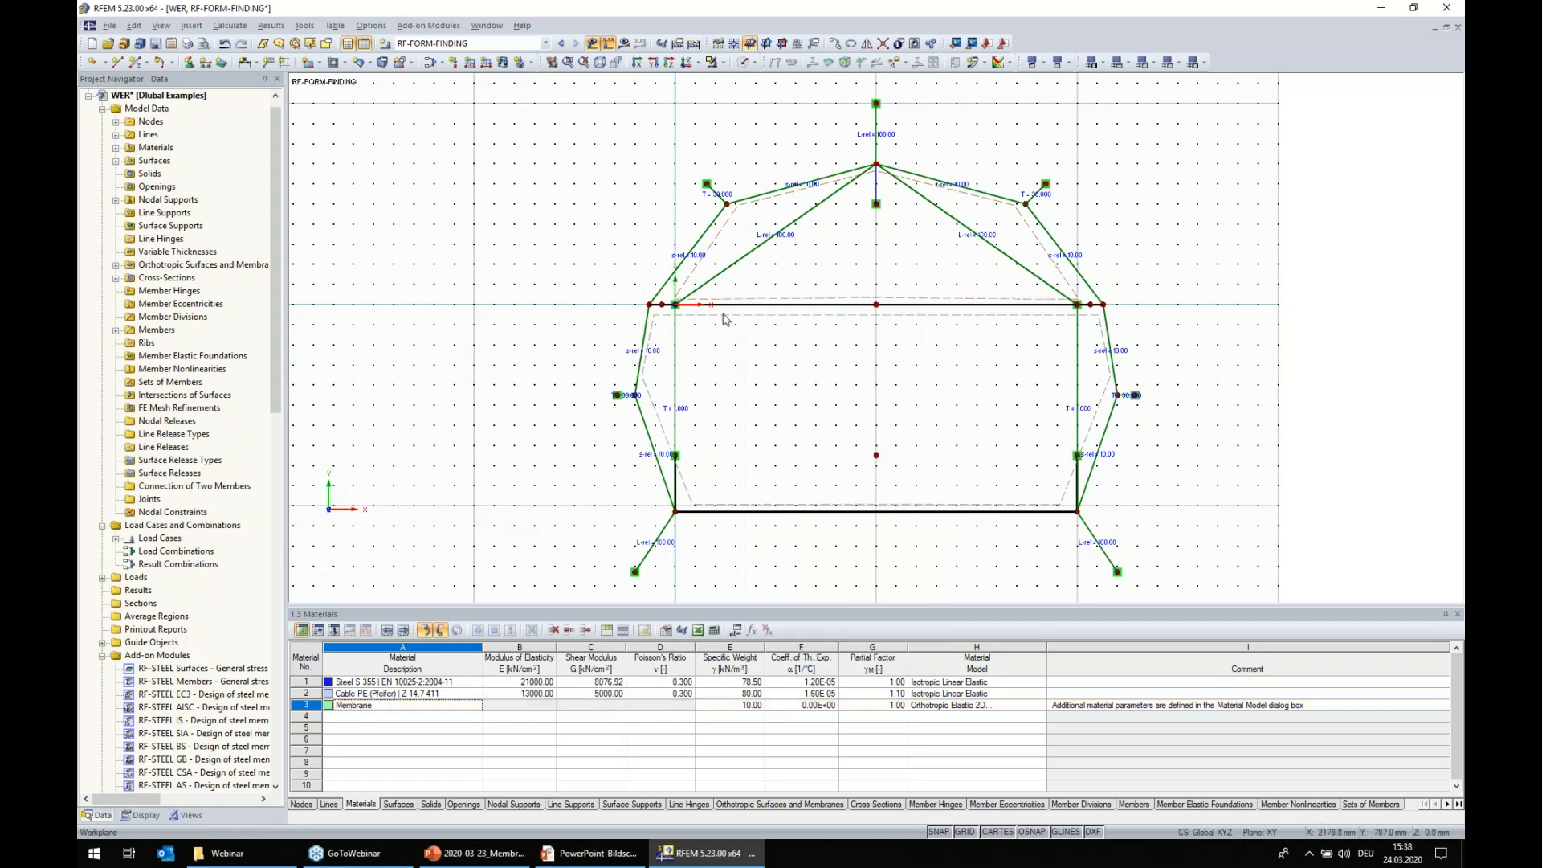
right_click(731, 305)
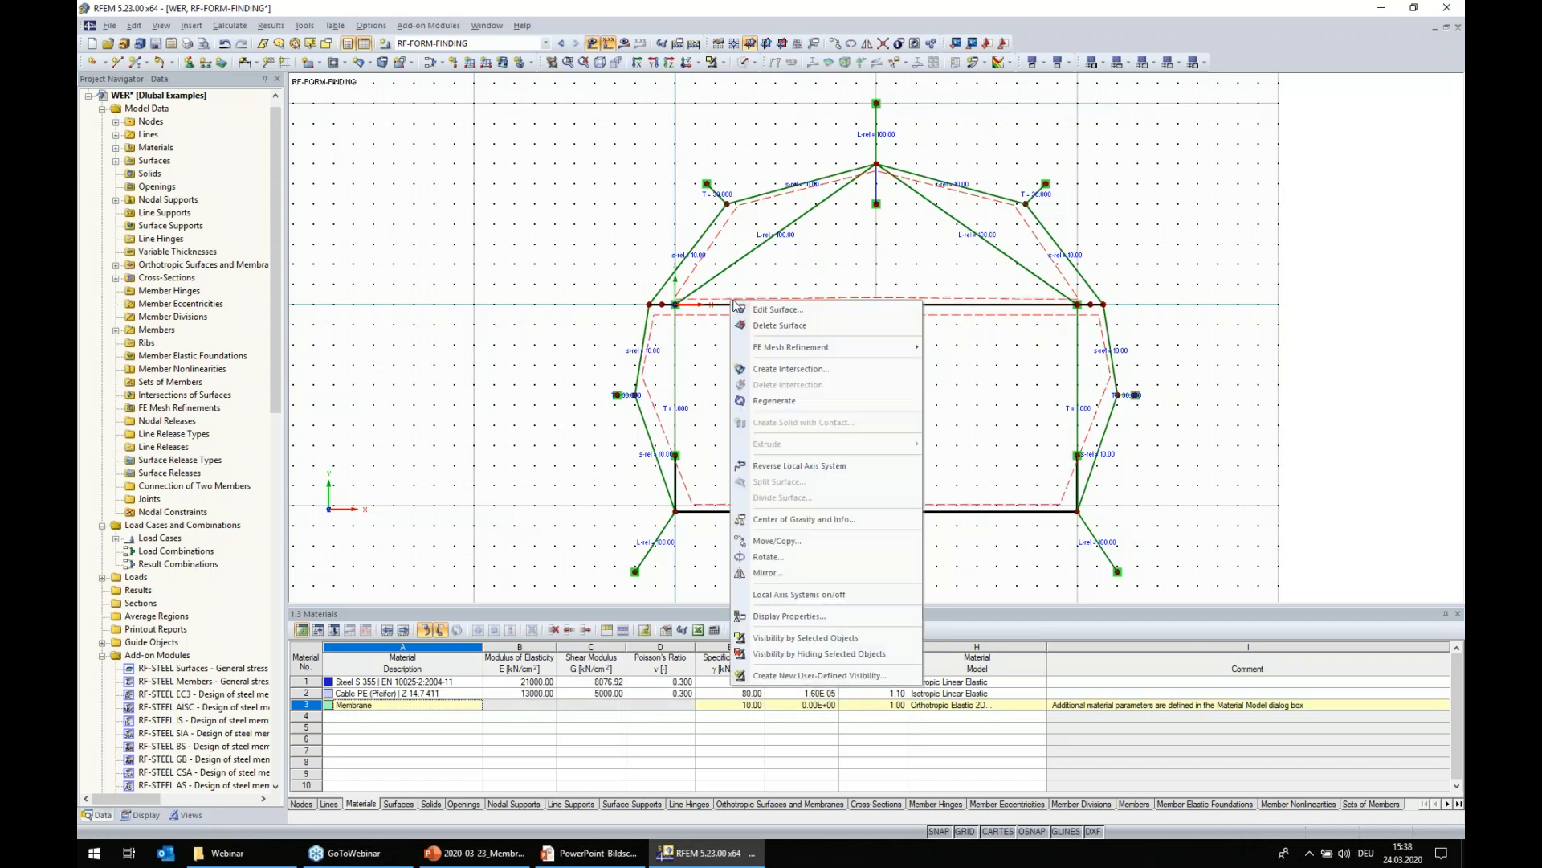
left_click(753, 319)
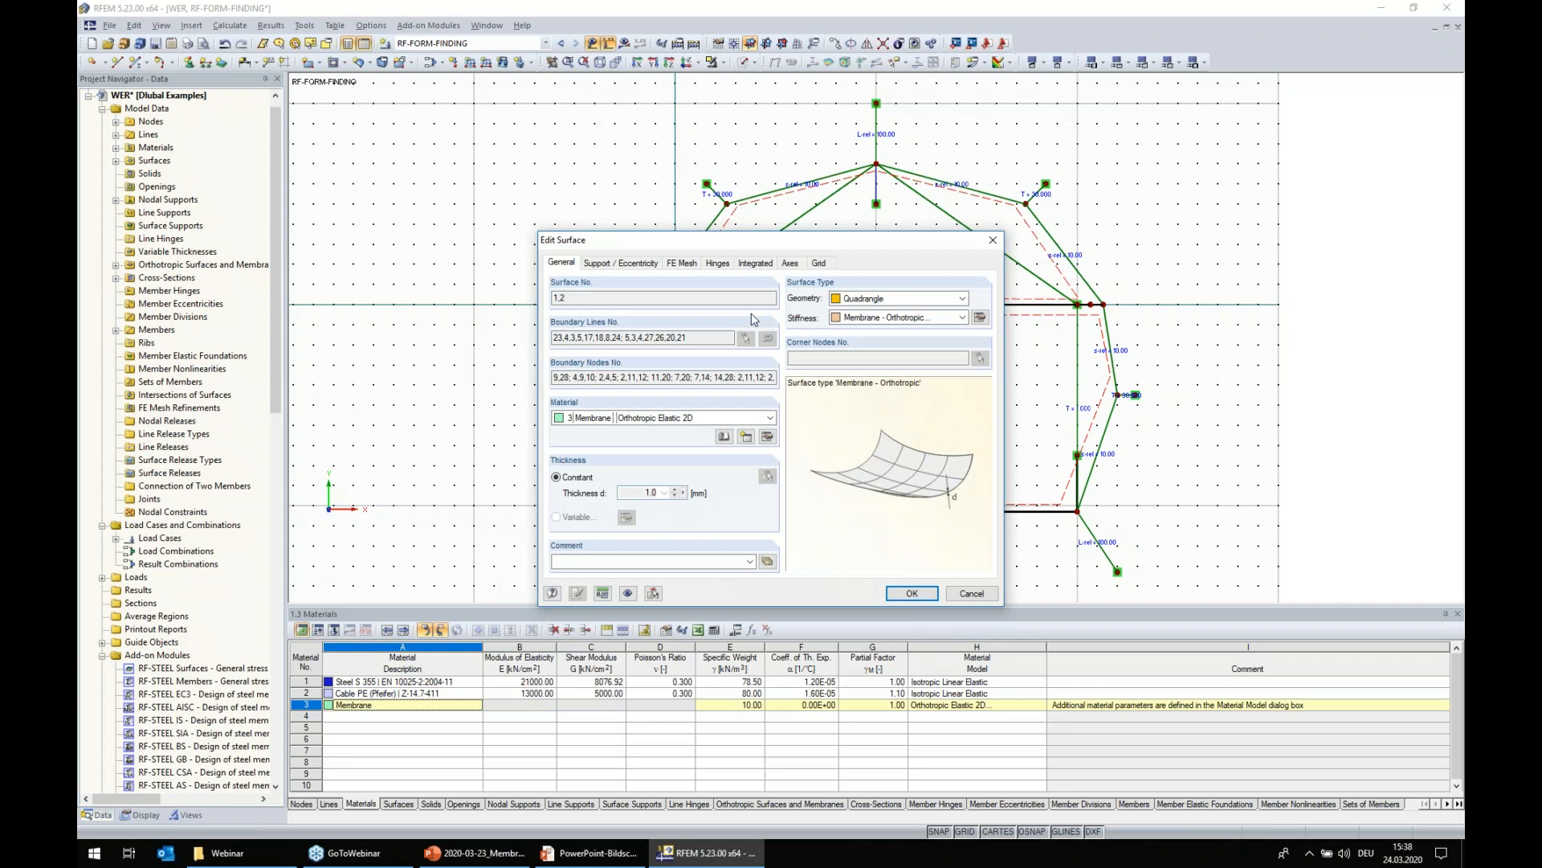
left_click(980, 317)
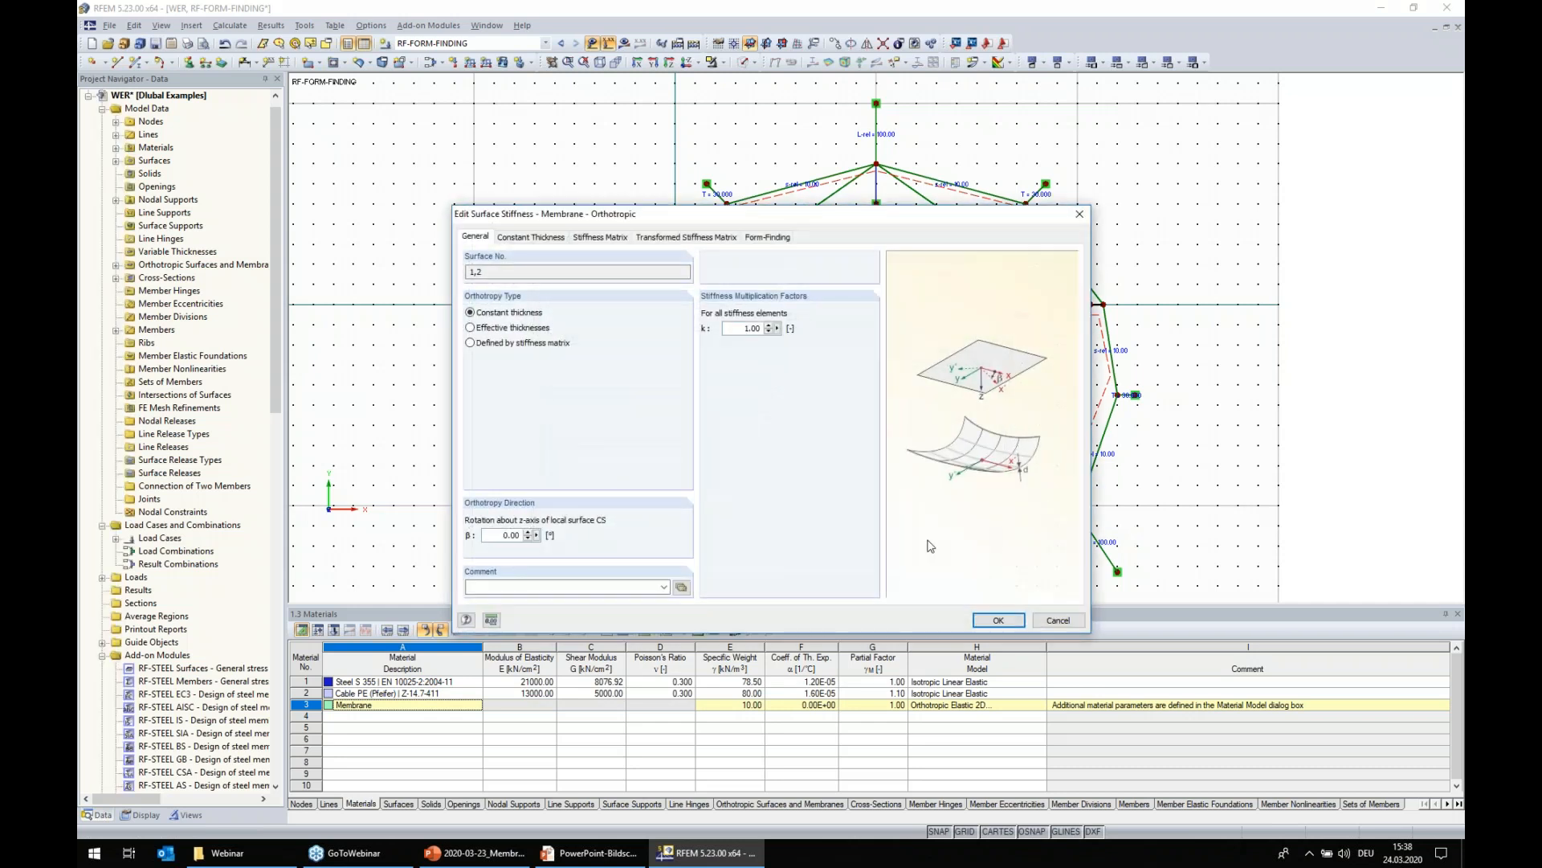
left_click(767, 237)
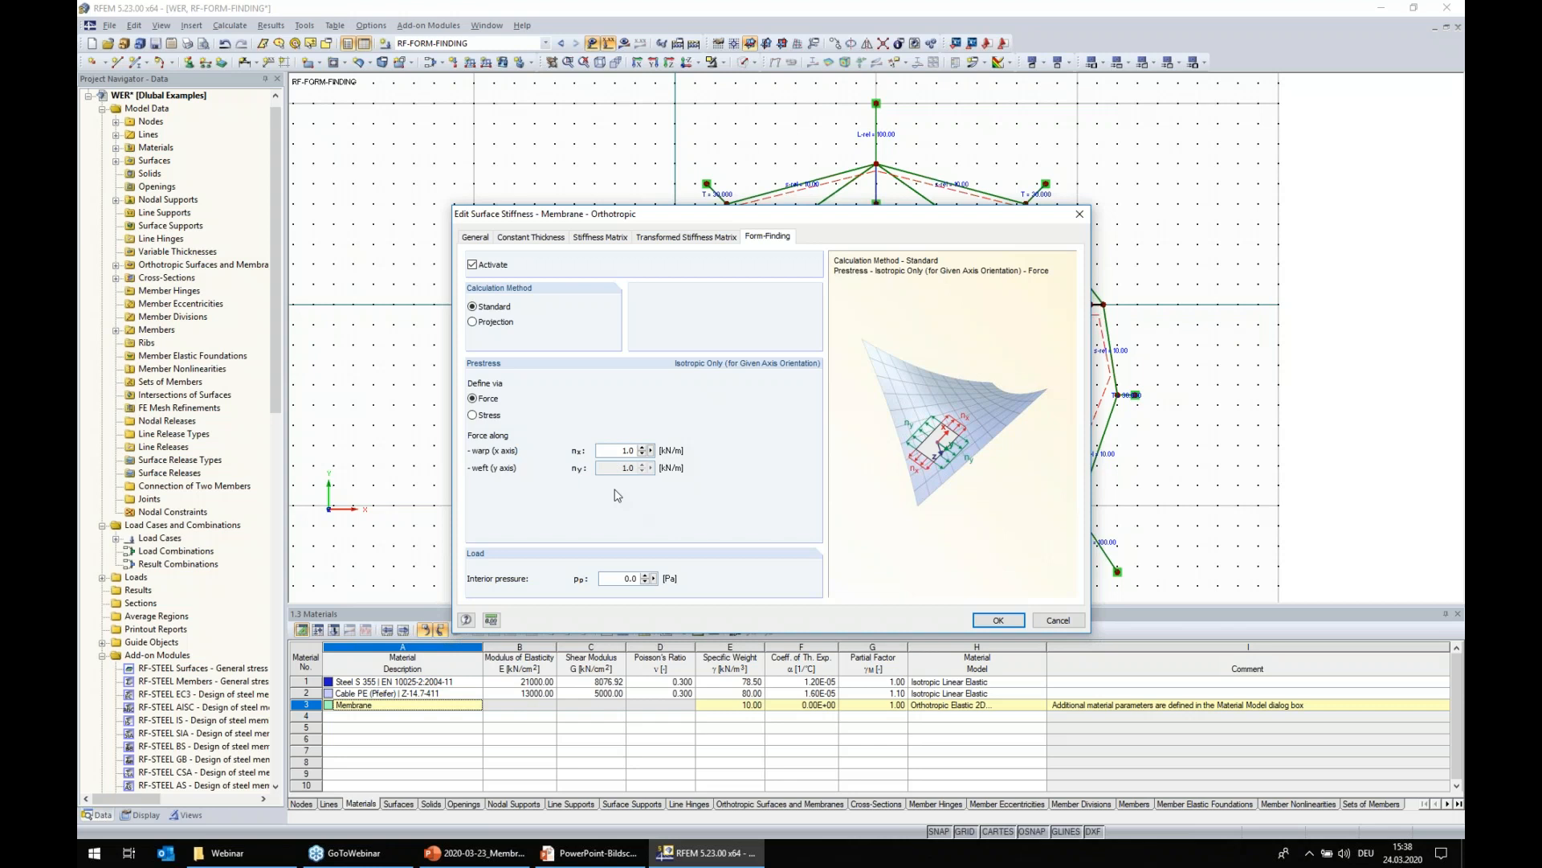
left_click(993, 625)
left_click(914, 594)
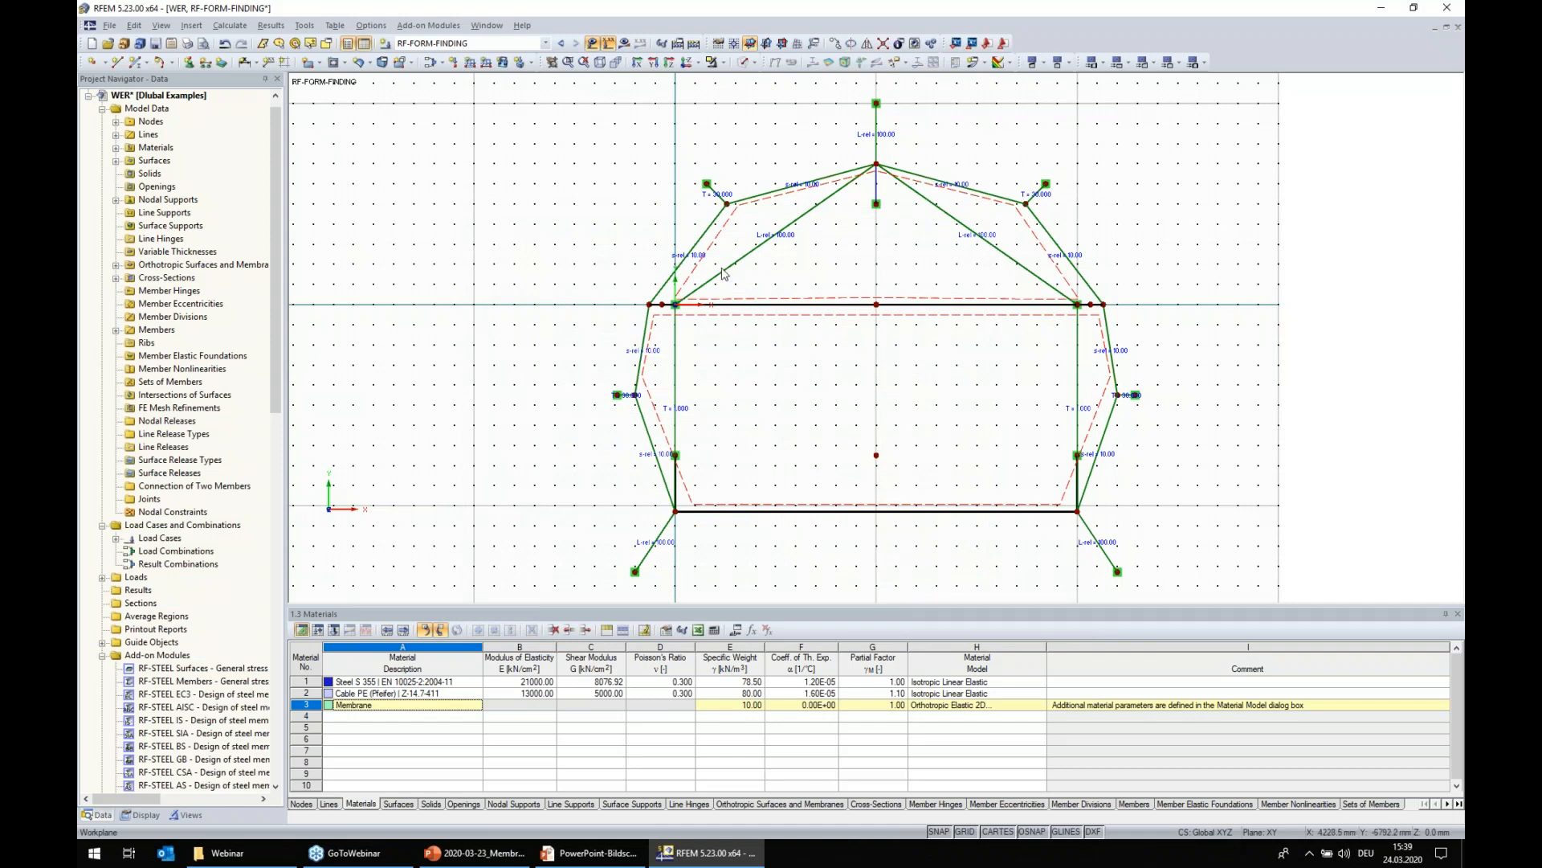
- Calculate the RF-FORM-FINDING case in a 3D view and examine the membrane's global deformations from several angles
left_click(600, 62)
middle_click_drag(538, 243, 1198, 286, "ctrl")
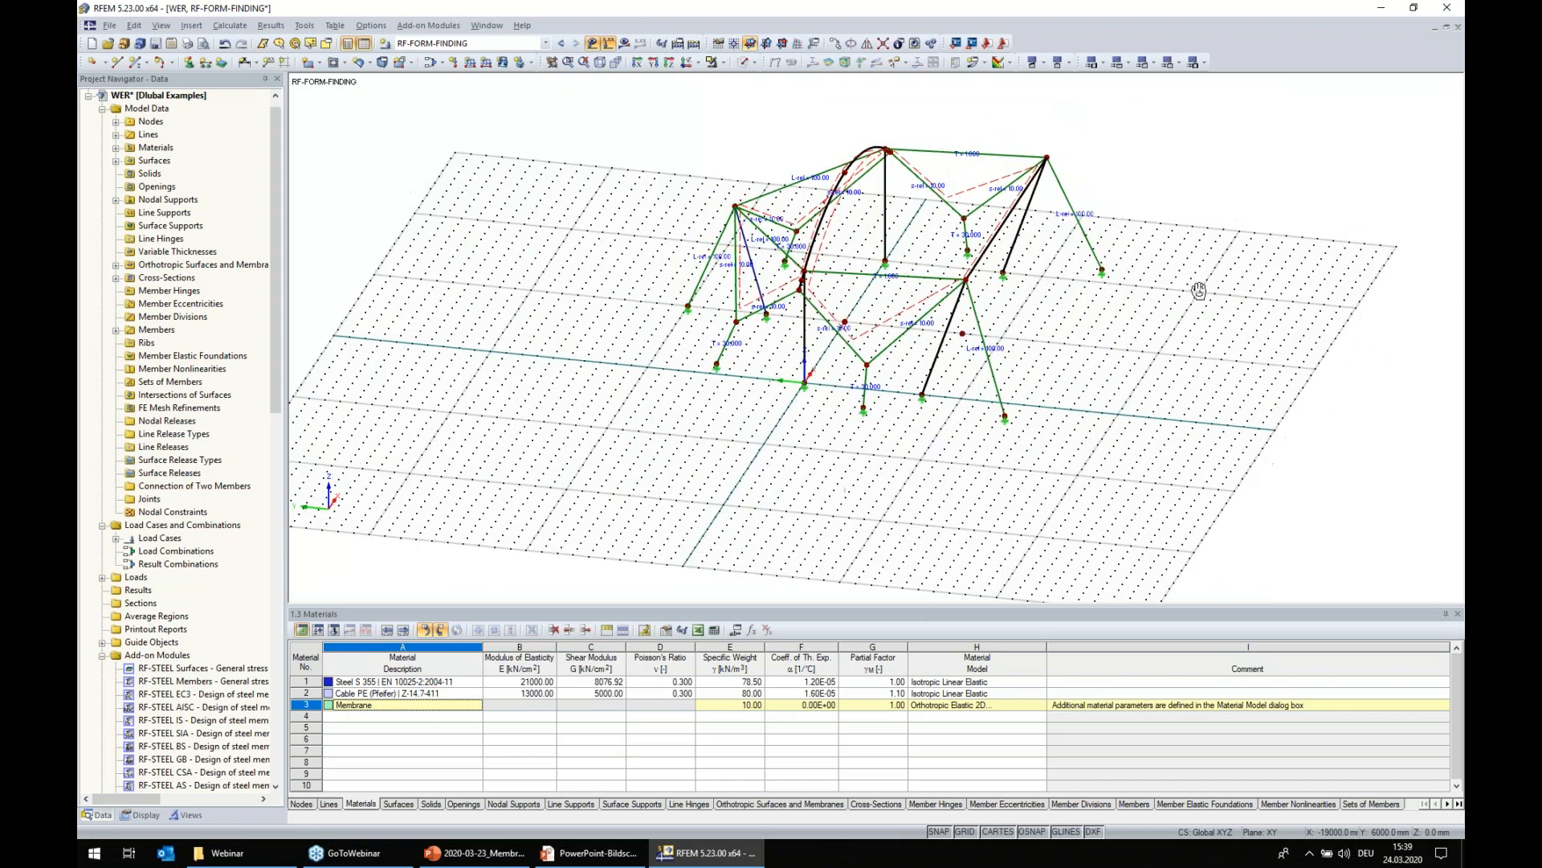
left_click(627, 46)
left_click(743, 454)
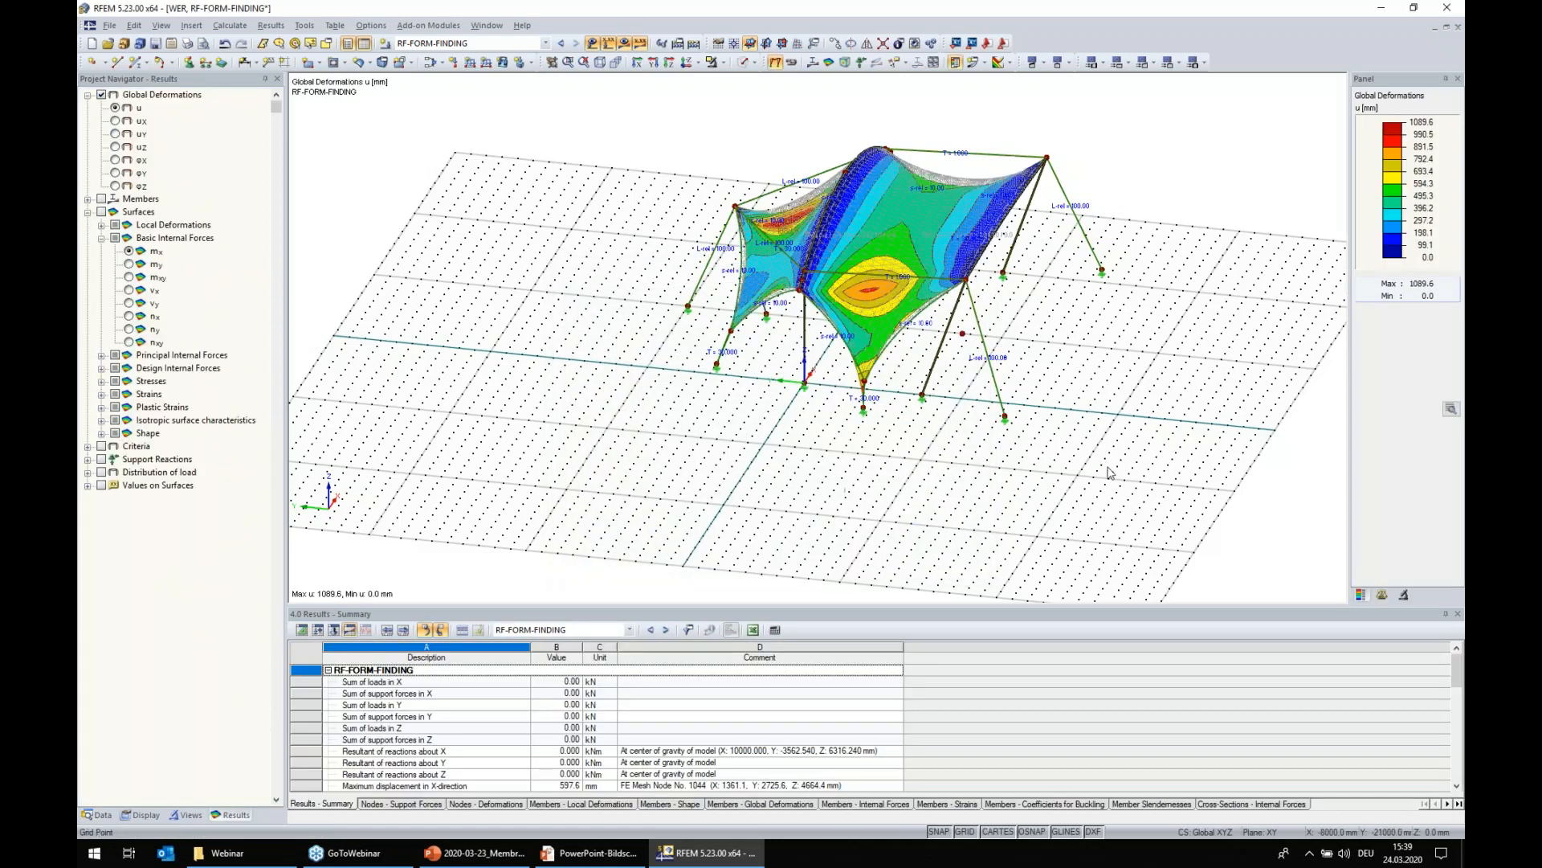
scroll(1169, 474, "up", 1)
middle_click_drag(1170, 474, 1229, 342, "ctrl")
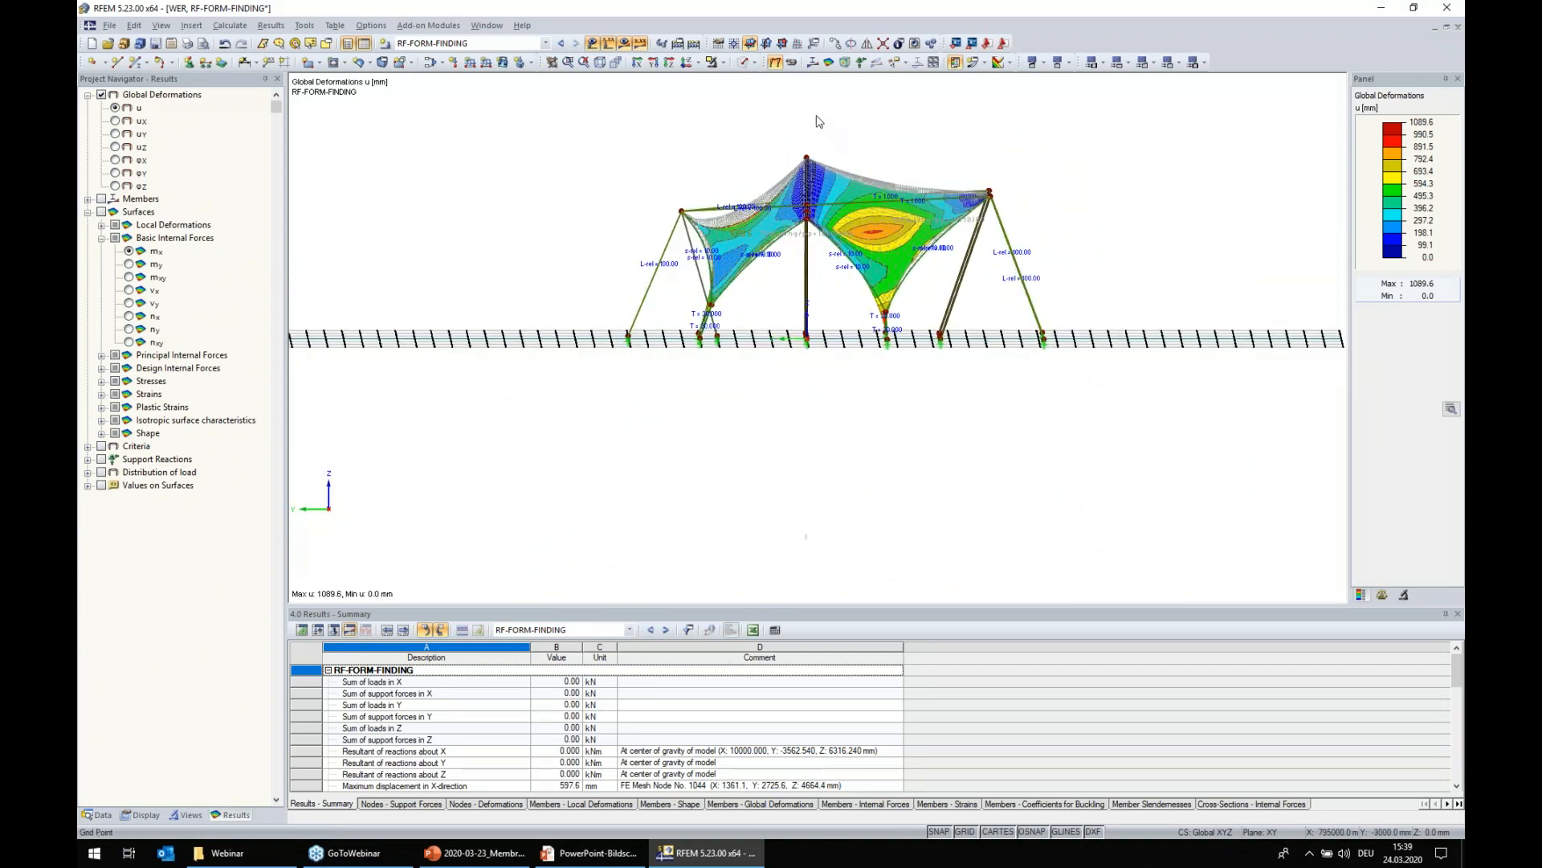
middle_click_drag(1173, 264, 906, 436, "ctrl")
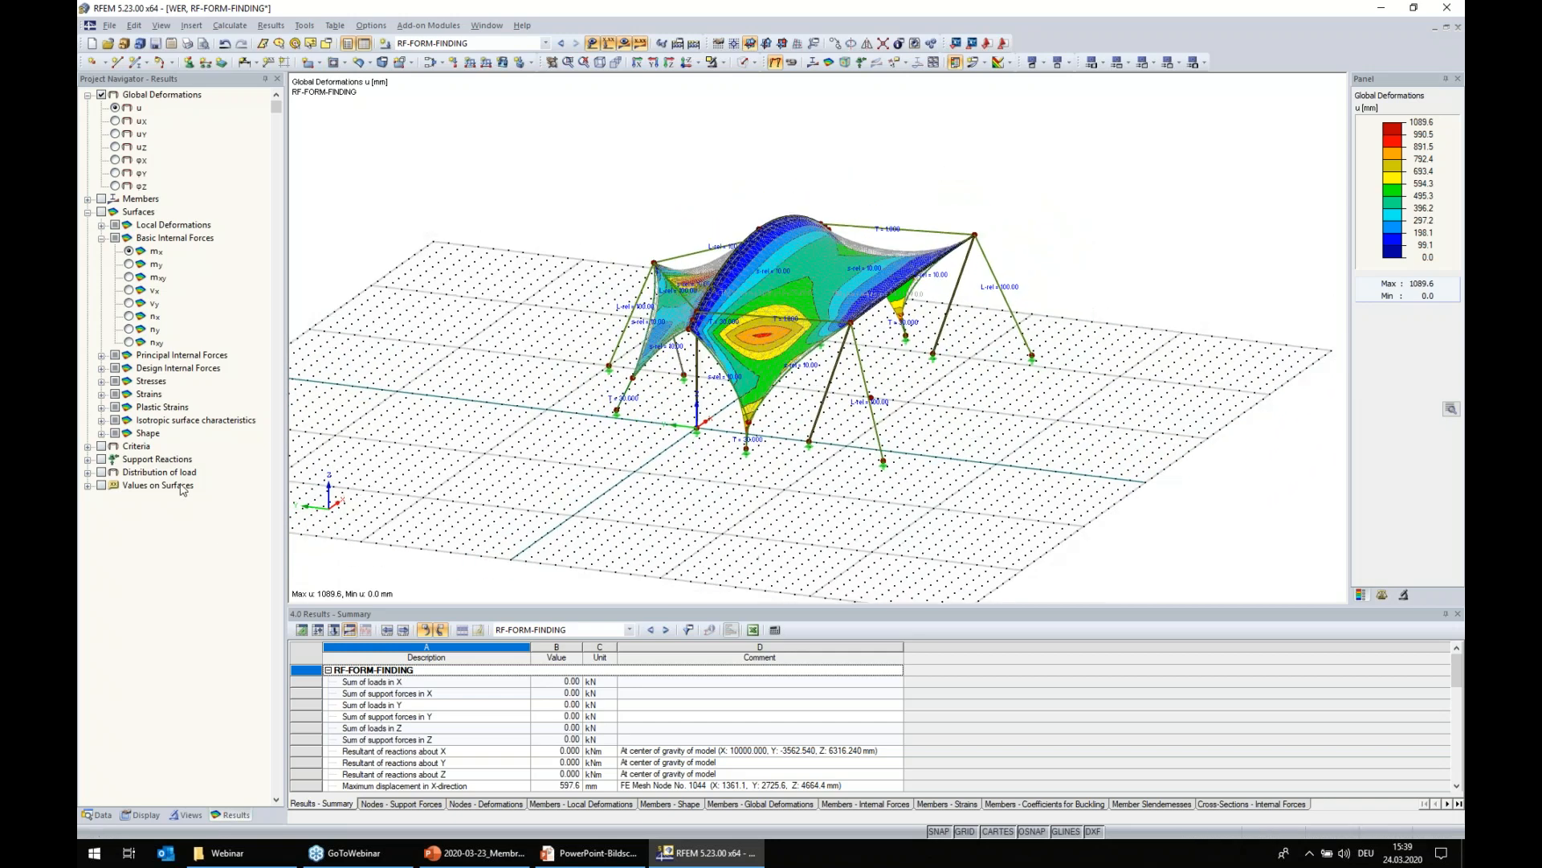
- Display the Shape contour lines on the membrane surfaces and hide the form-finding parameter labels
left_click(101, 434)
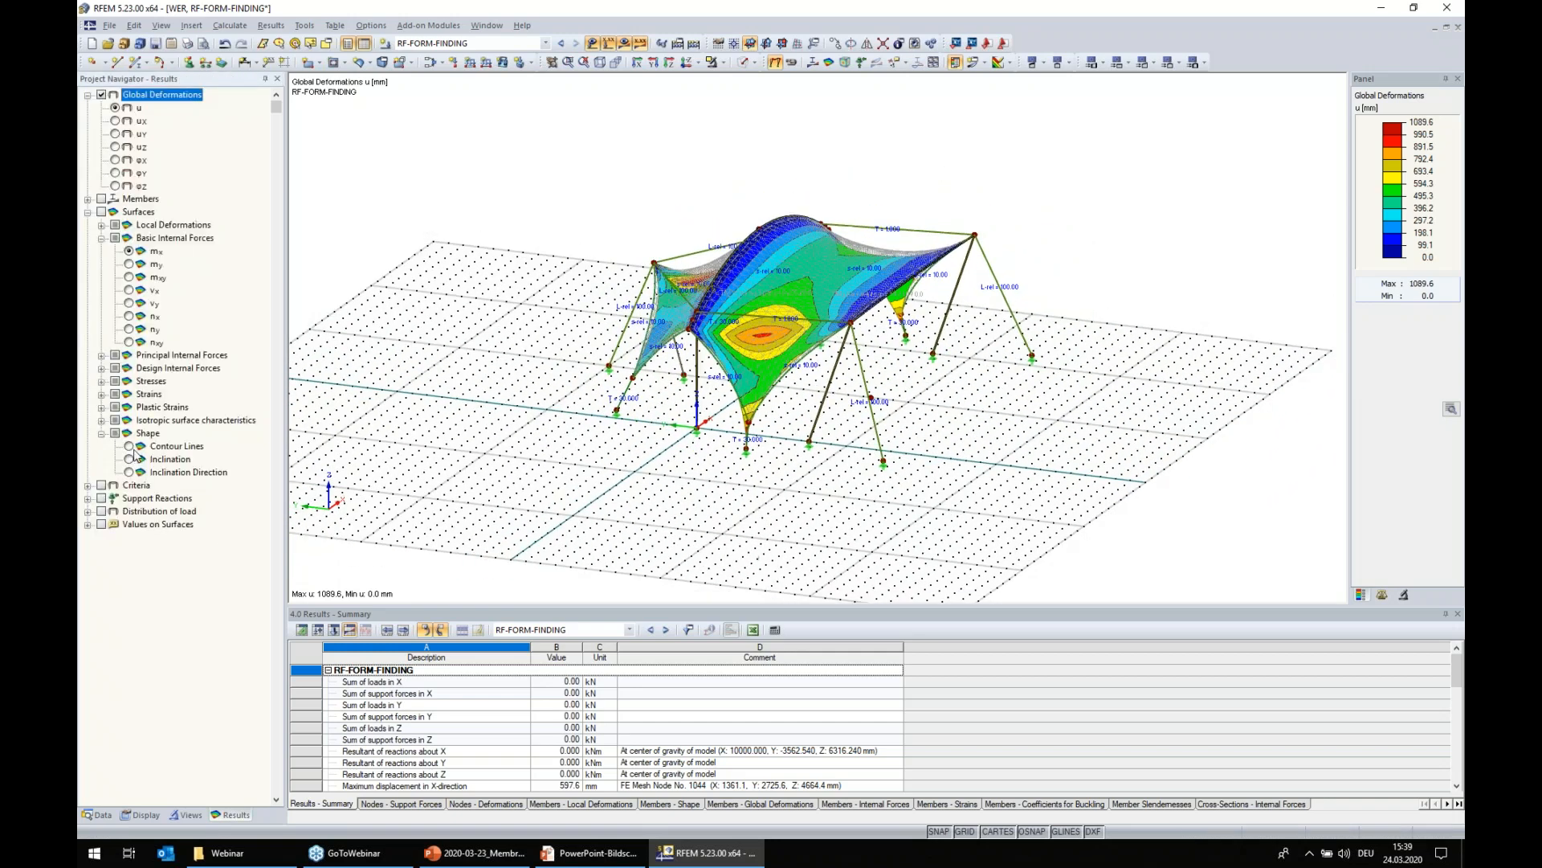
left_click(129, 447)
middle_click_drag(441, 330, 554, 377, "ctrl")
left_click(592, 44)
middle_click_drag(756, 569, 877, 482, "ctrl")
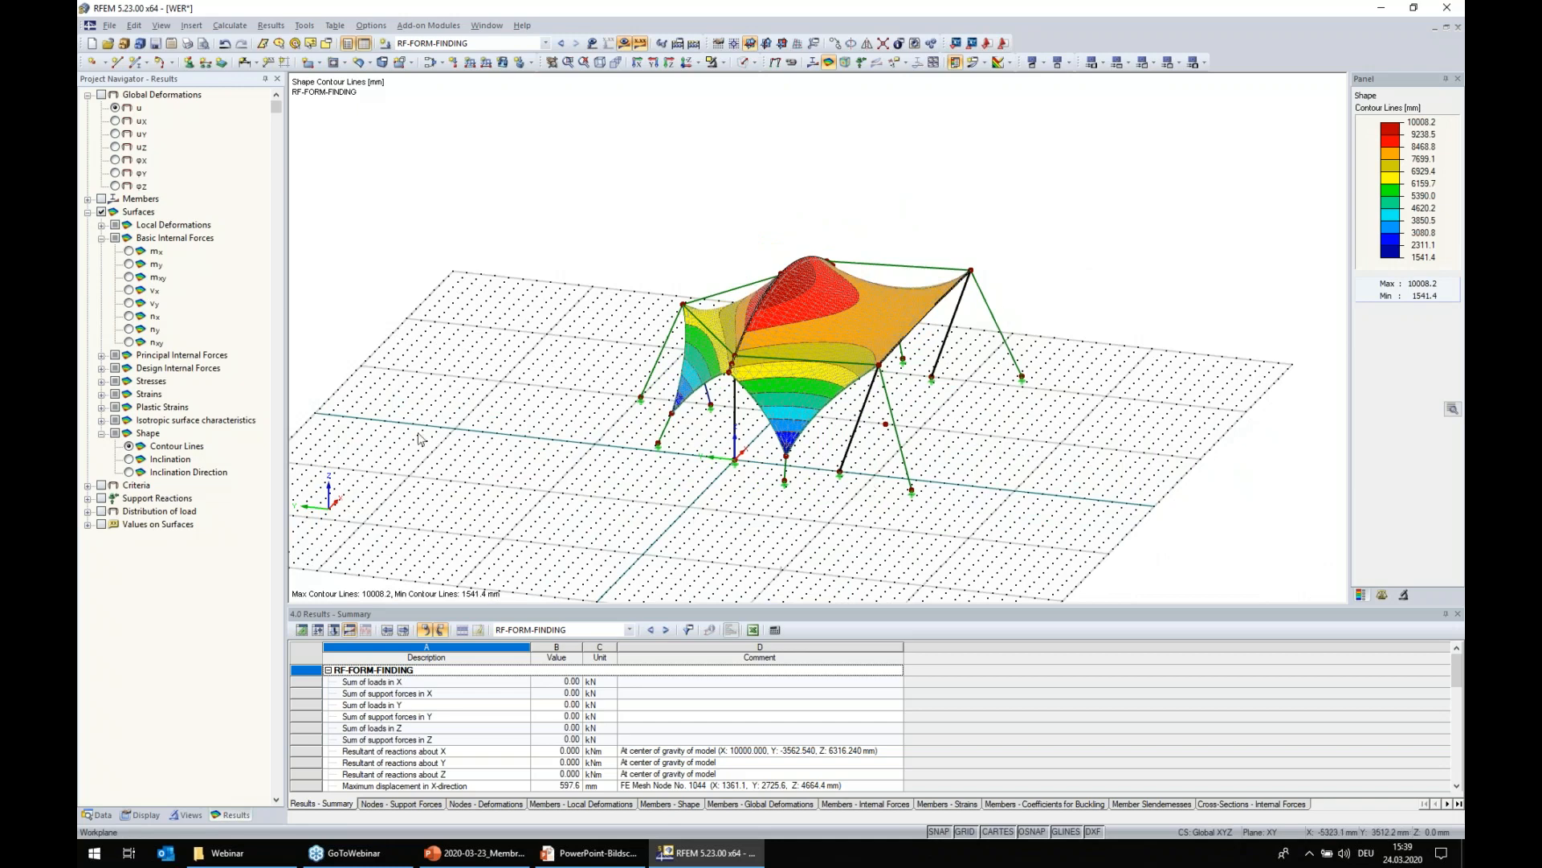
- Display the member moments M-y together with the Shape contour lines and examine the found shape from the side and in 3D
left_click(101, 199)
middle_click_drag(853, 467, 1022, 392, "ctrl")
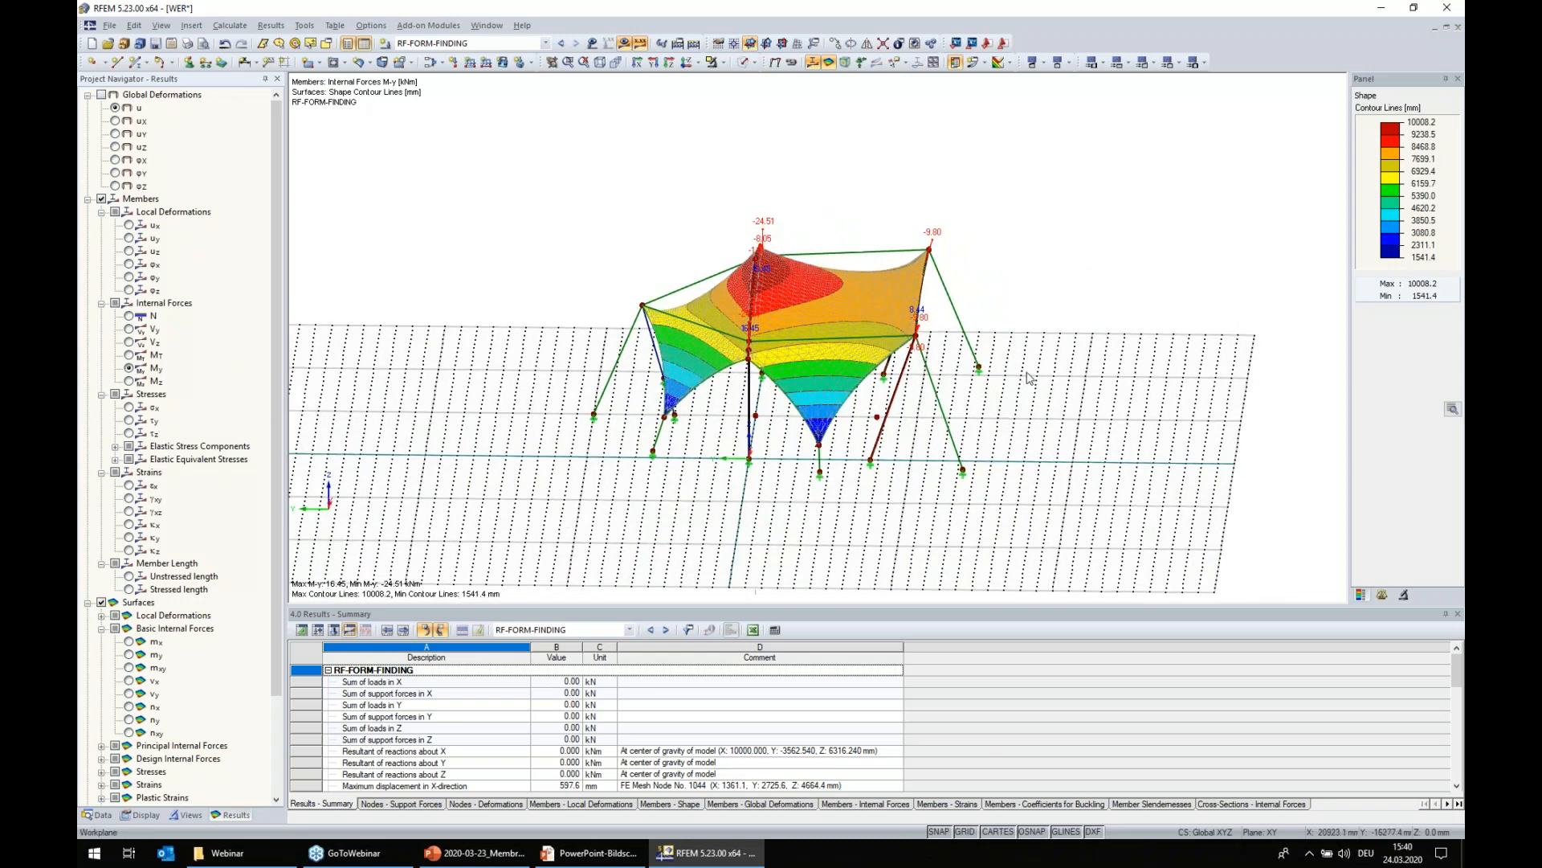
left_click(637, 63)
middle_click_drag(1145, 231, 1044, 396)
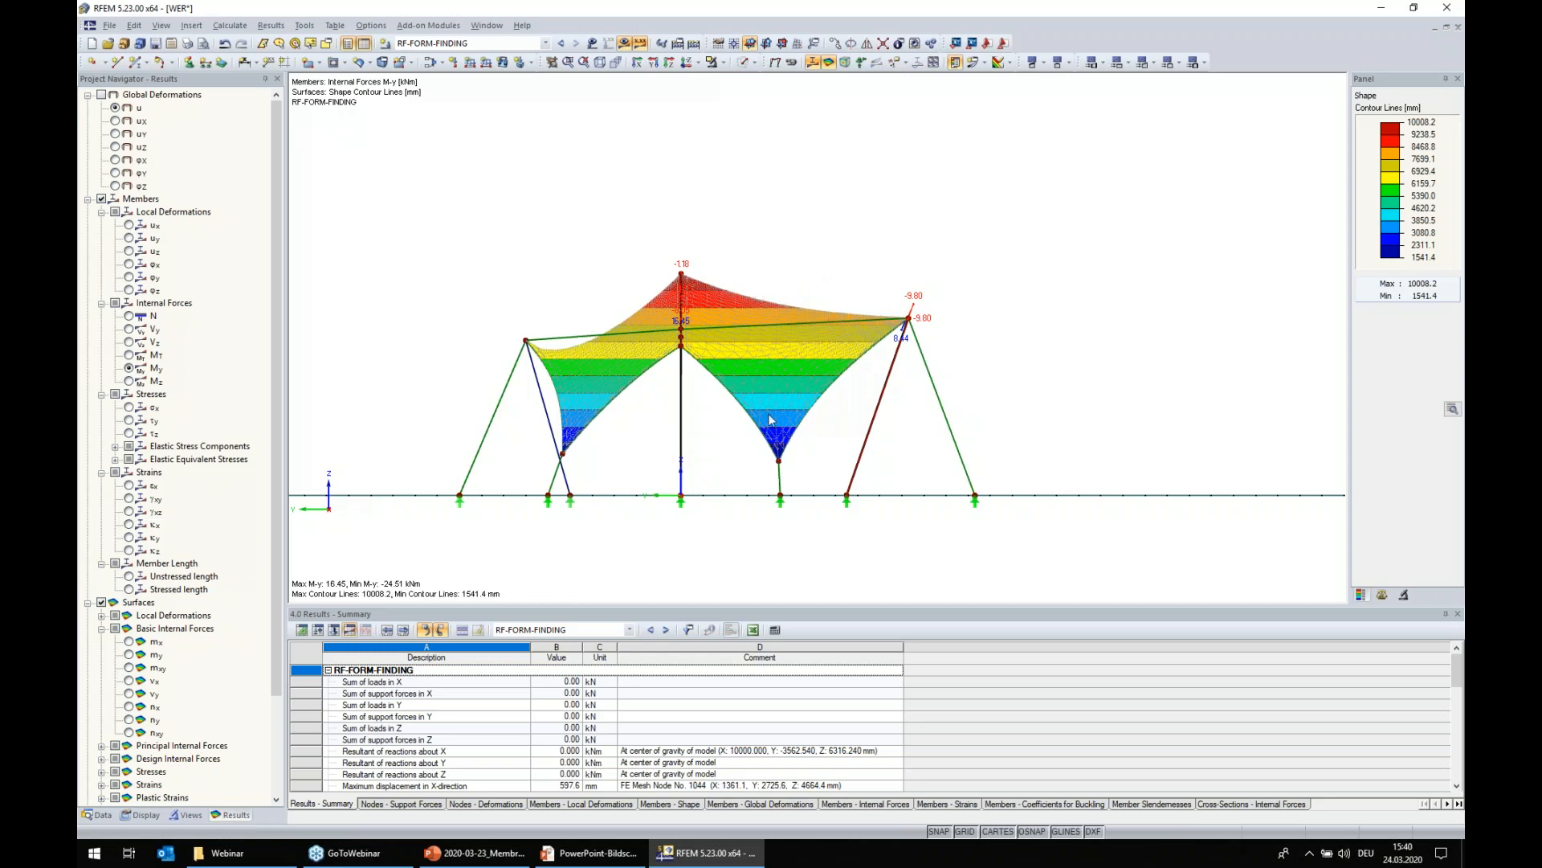
middle_click_drag(1015, 358, 683, 475, "ctrl")
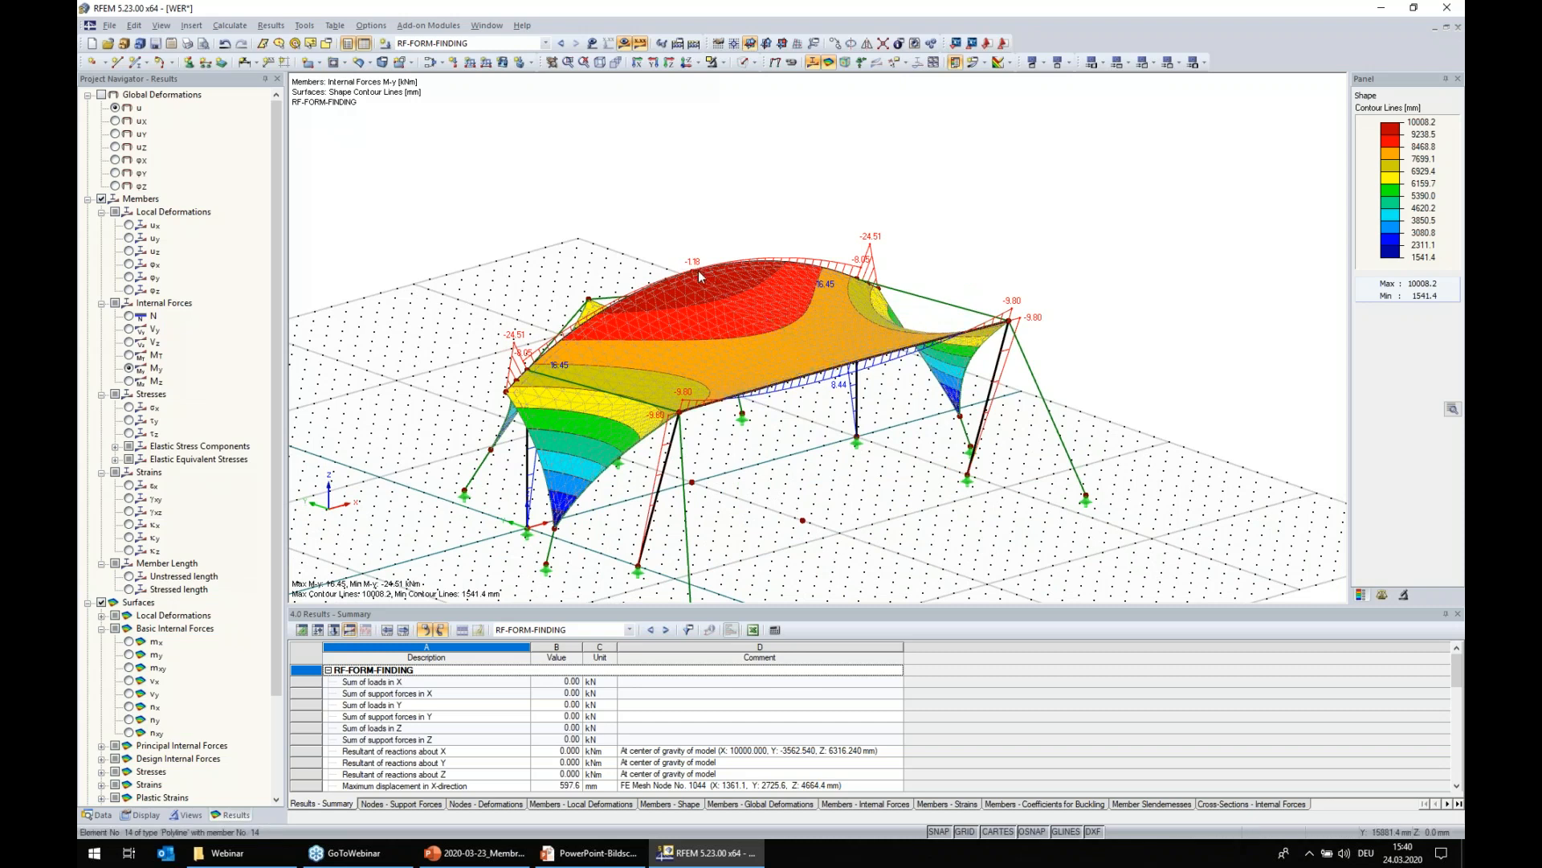
mouse_move(710, 273)
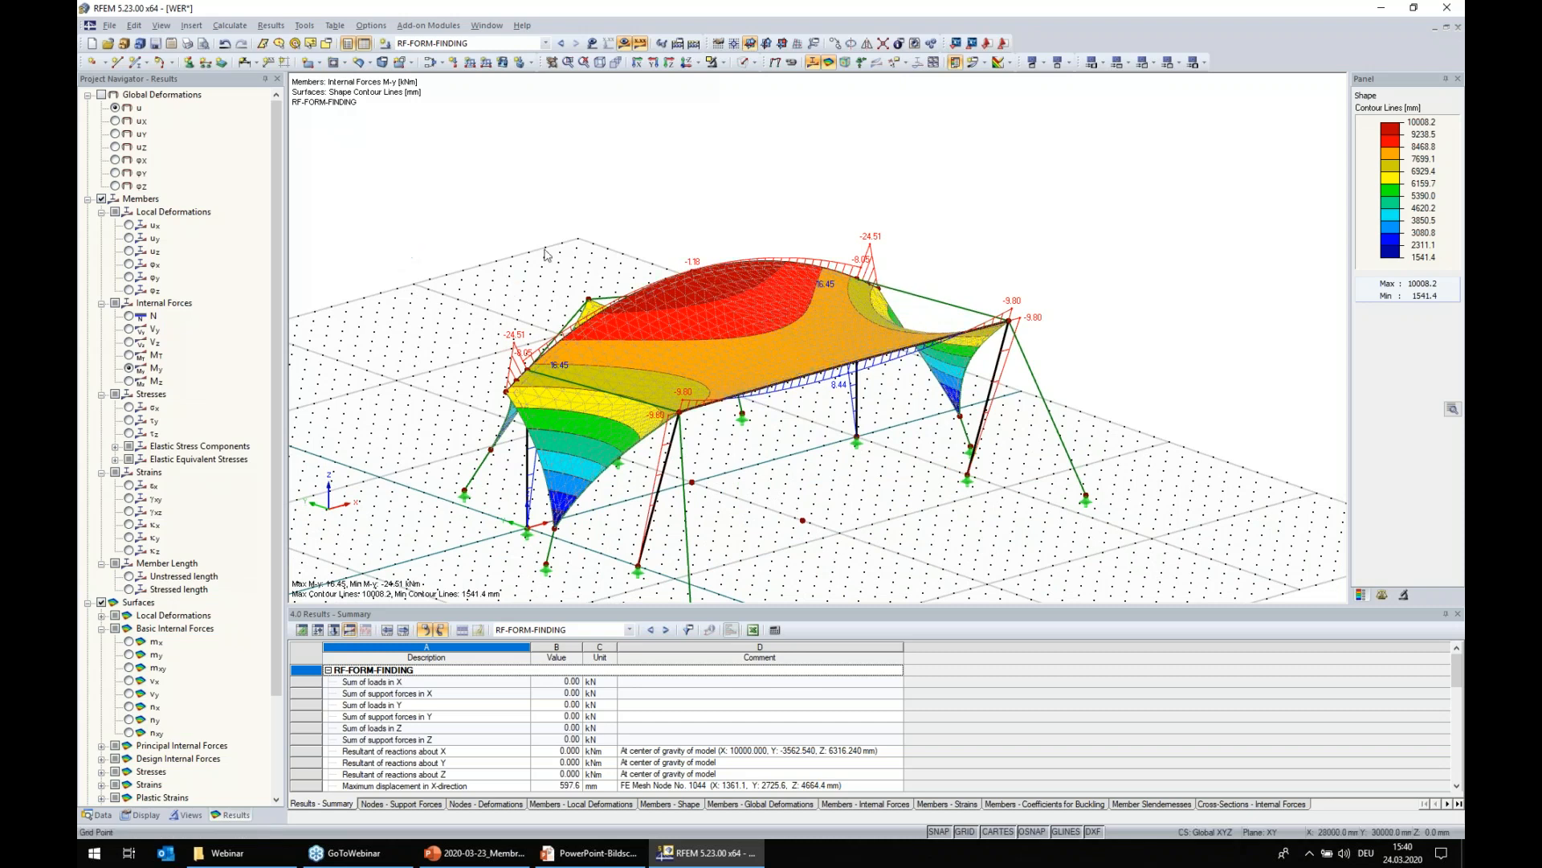
middle_click_drag(479, 241, 767, 144, "ctrl")
scroll(770, 142, "down", 1)
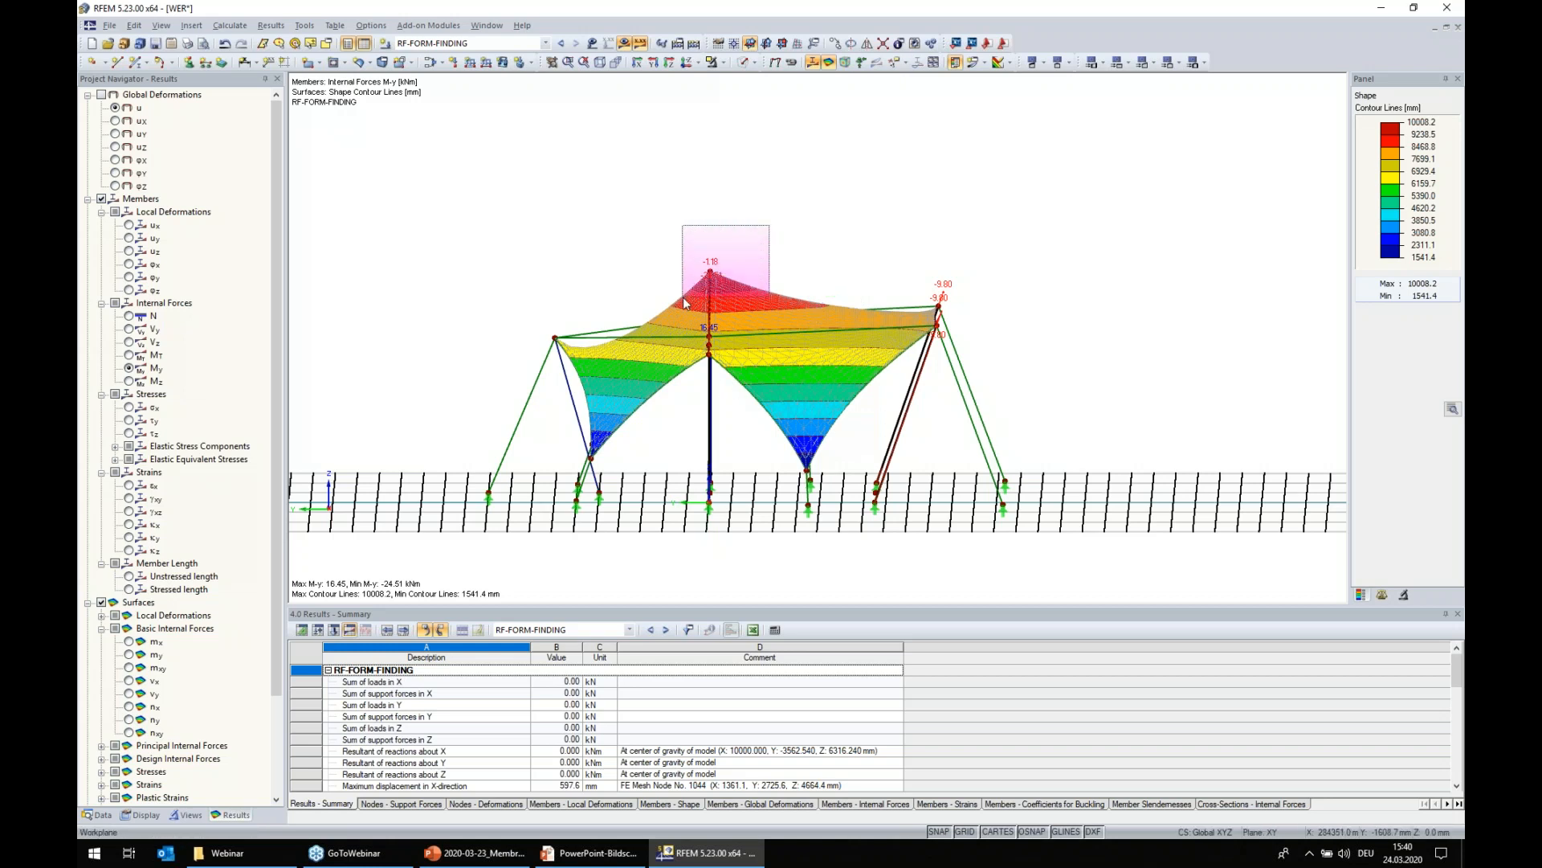
right_click(756, 378)
key("Escape")
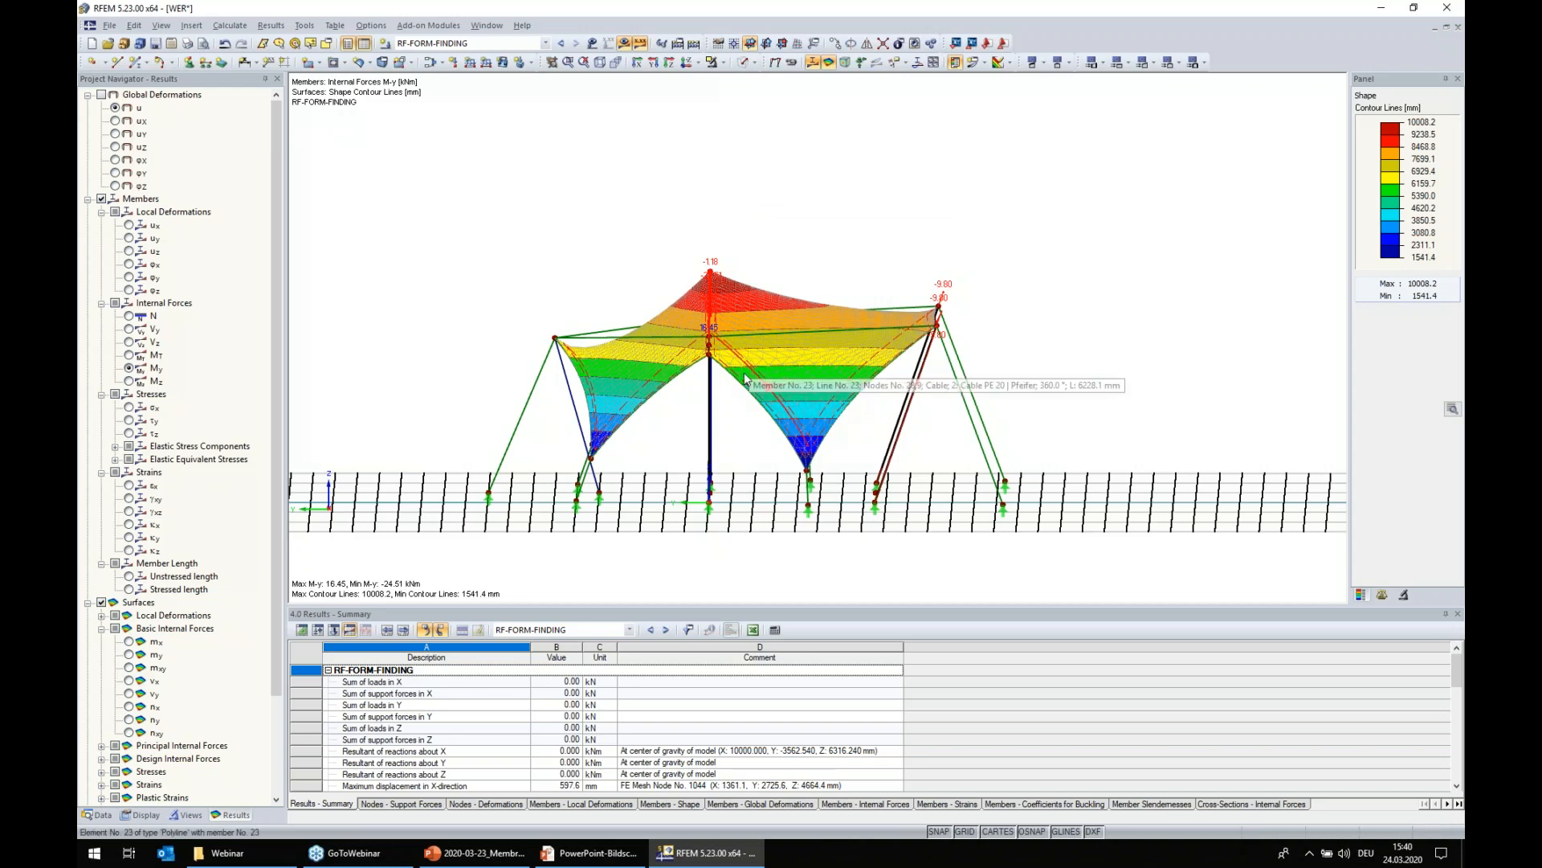
right_click(668, 373)
key("Escape")
- Align the input axes of both membrane surfaces with their y-axis parallel to line 8, accepting the deletion of the existing results
middle_click_drag(1059, 403, 1022, 447, "ctrl")
left_click_drag(1249, 447, 586, 199)
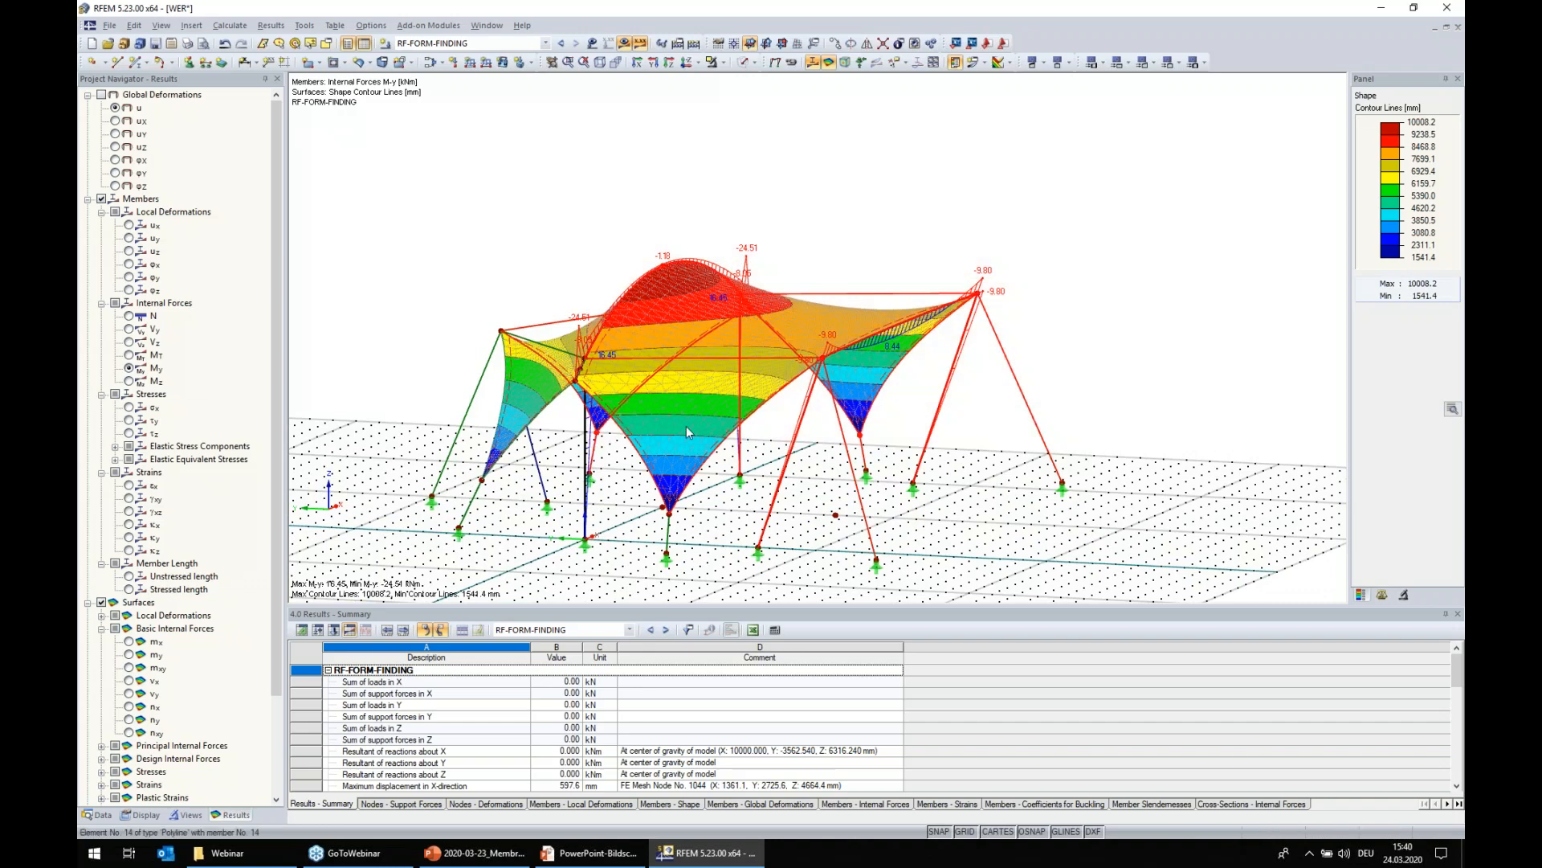
right_click(655, 467)
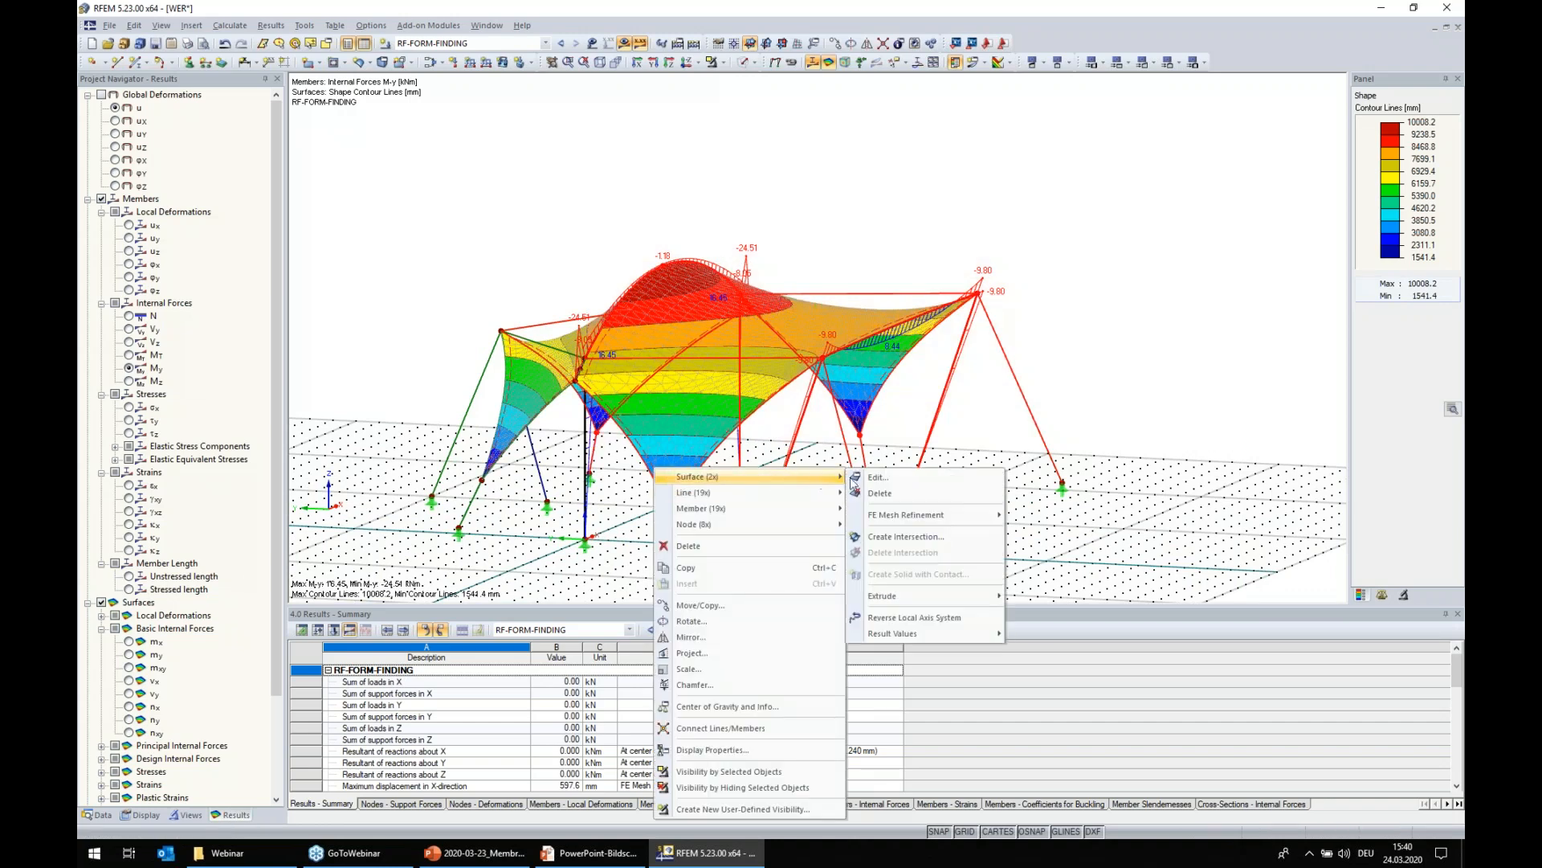
left_click(879, 482)
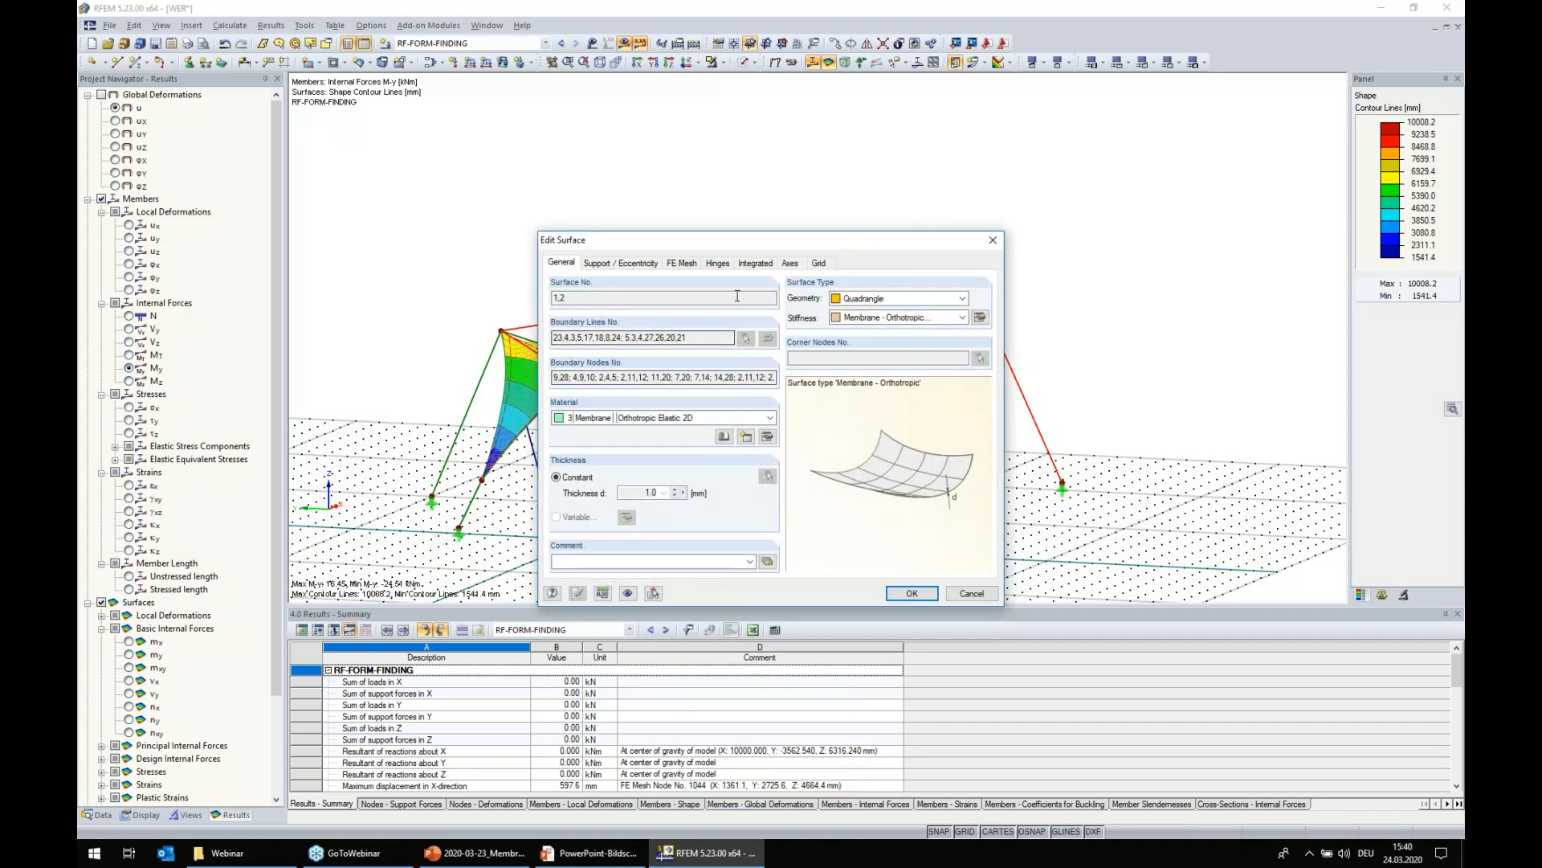
left_click(790, 263)
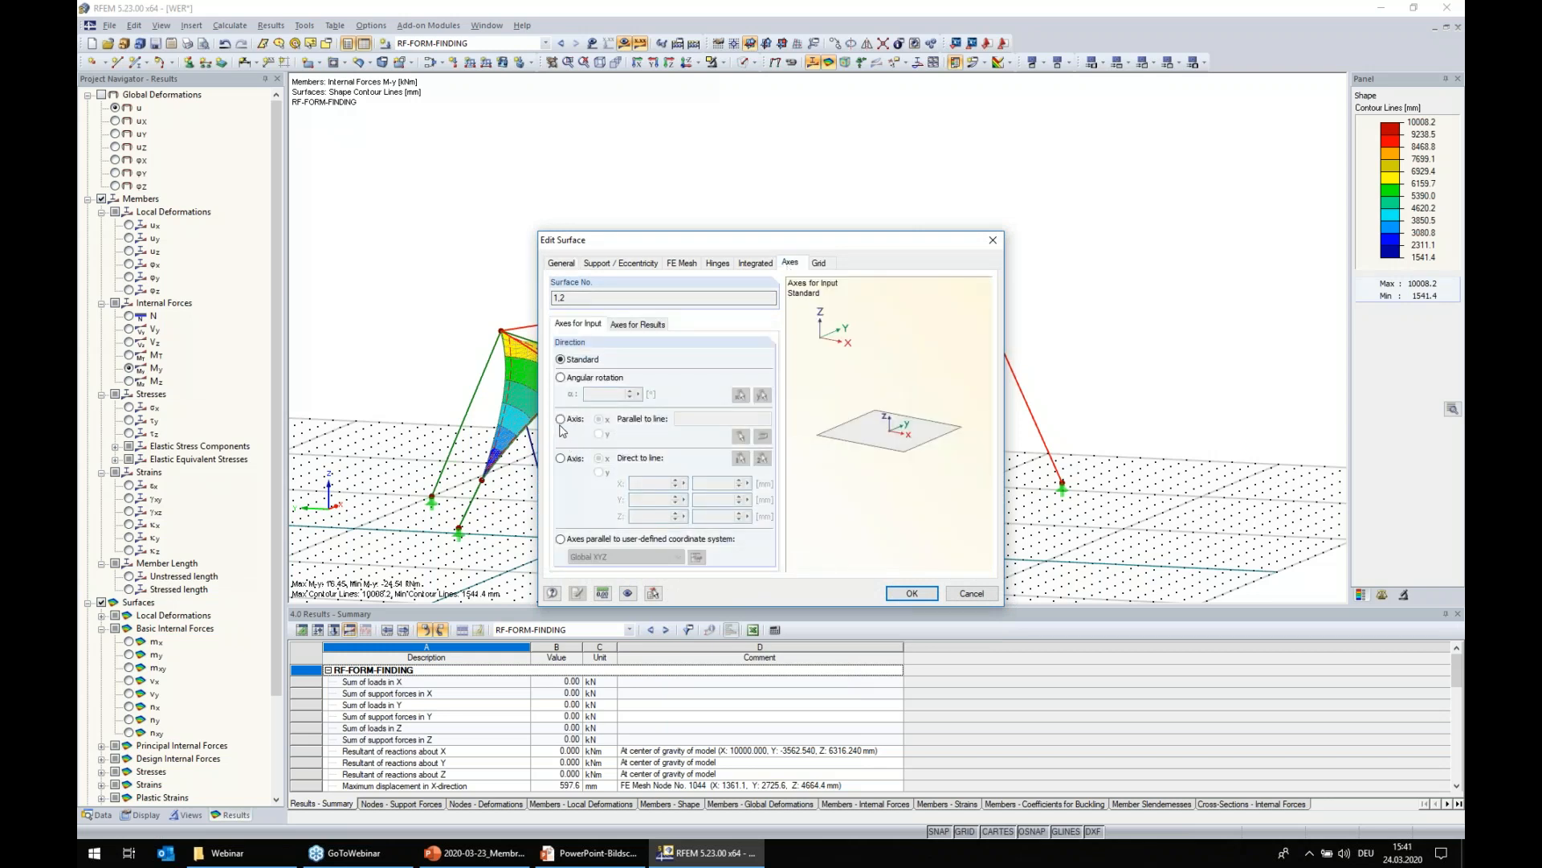
left_click(561, 420)
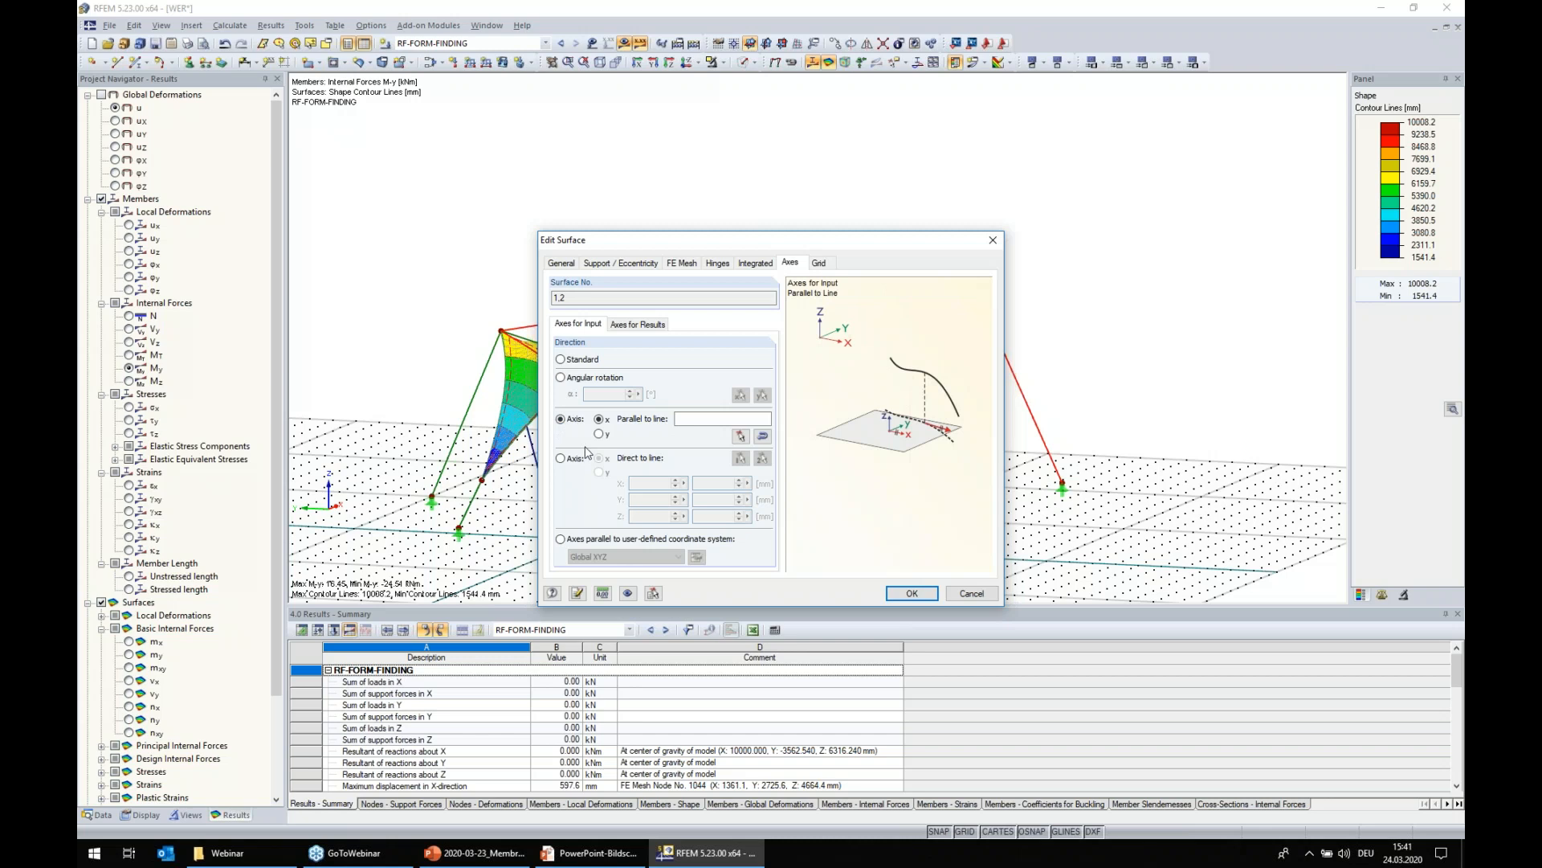
left_click(600, 434)
left_click(740, 436)
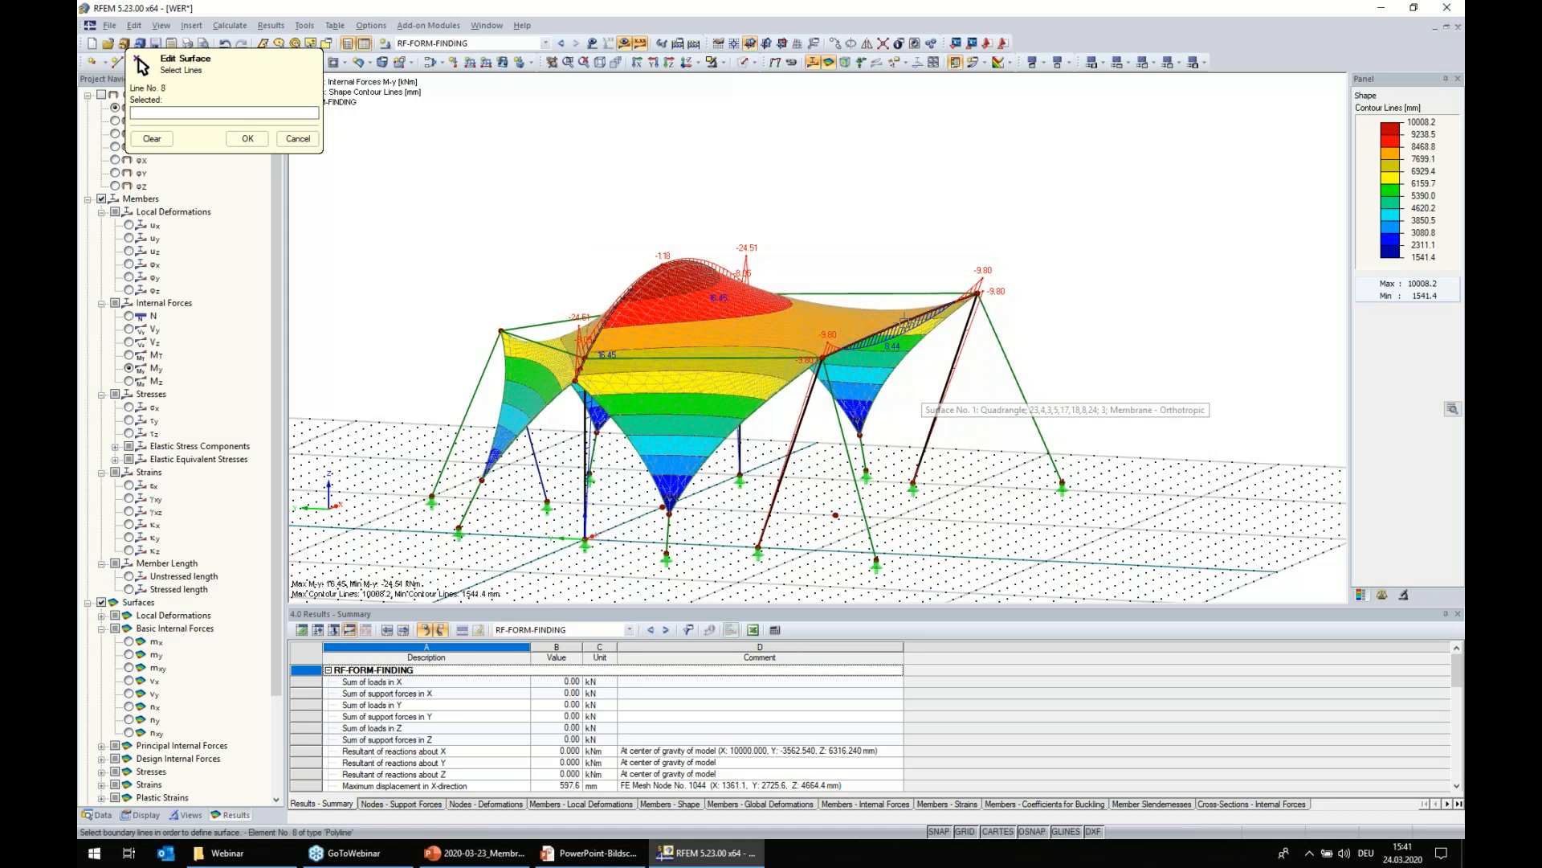
left_click(904, 322)
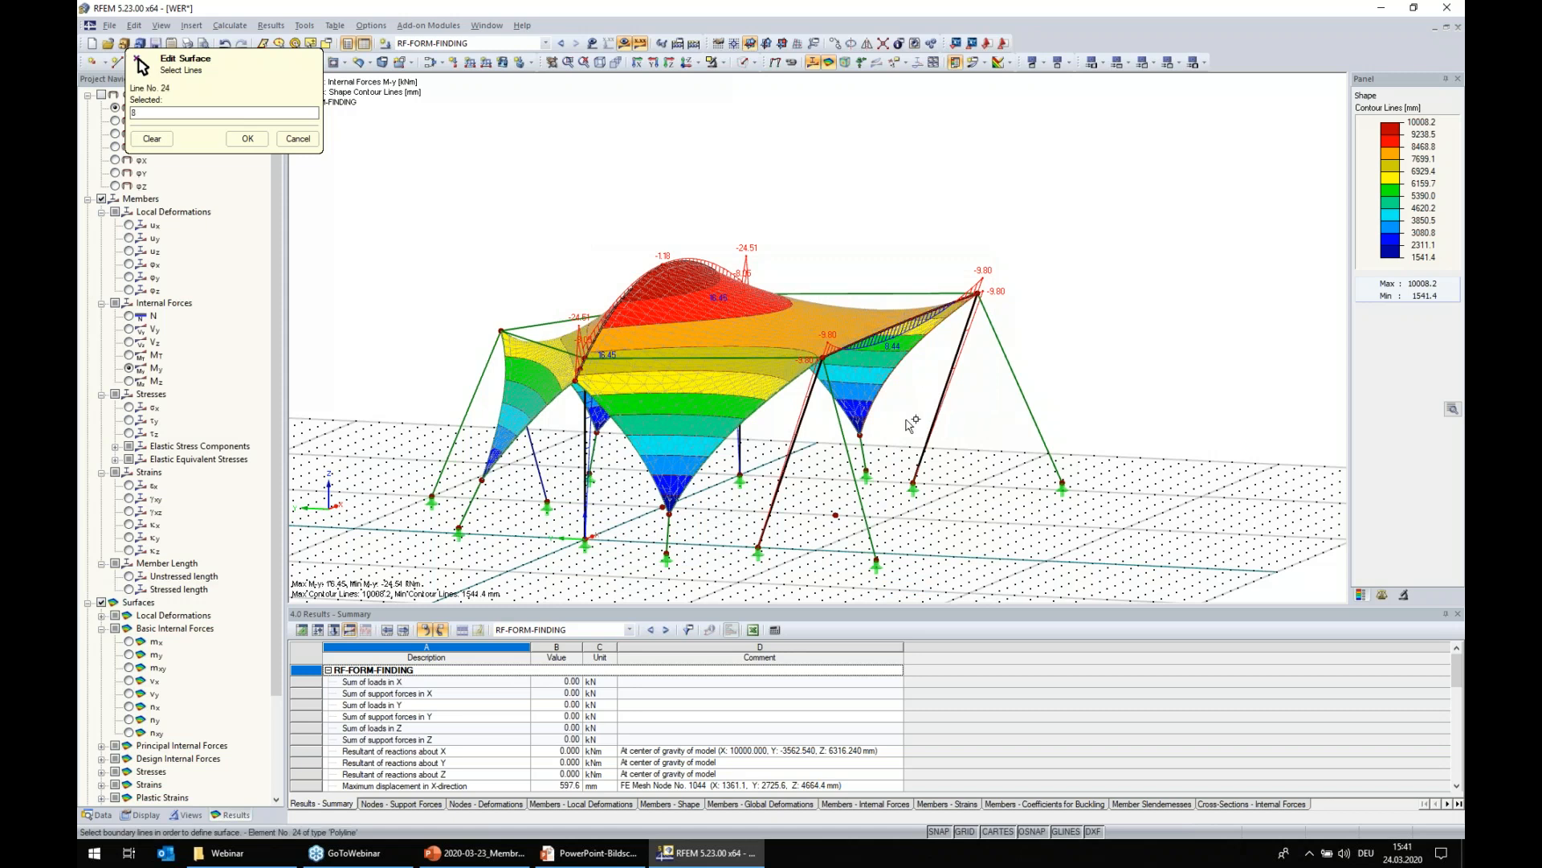
left_click(246, 140)
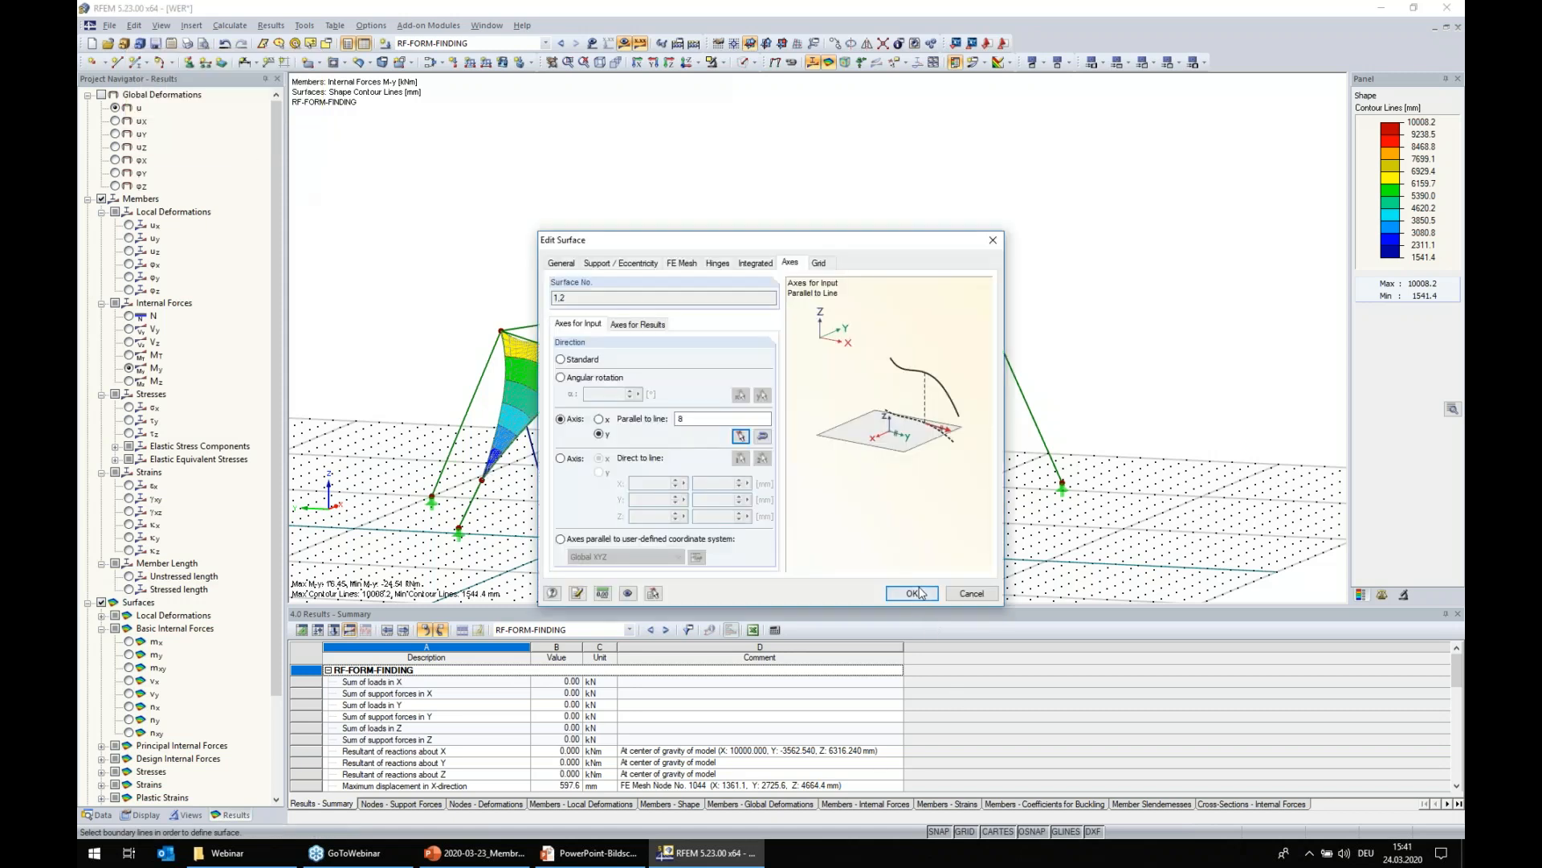
left_click(915, 592)
left_click(745, 453)
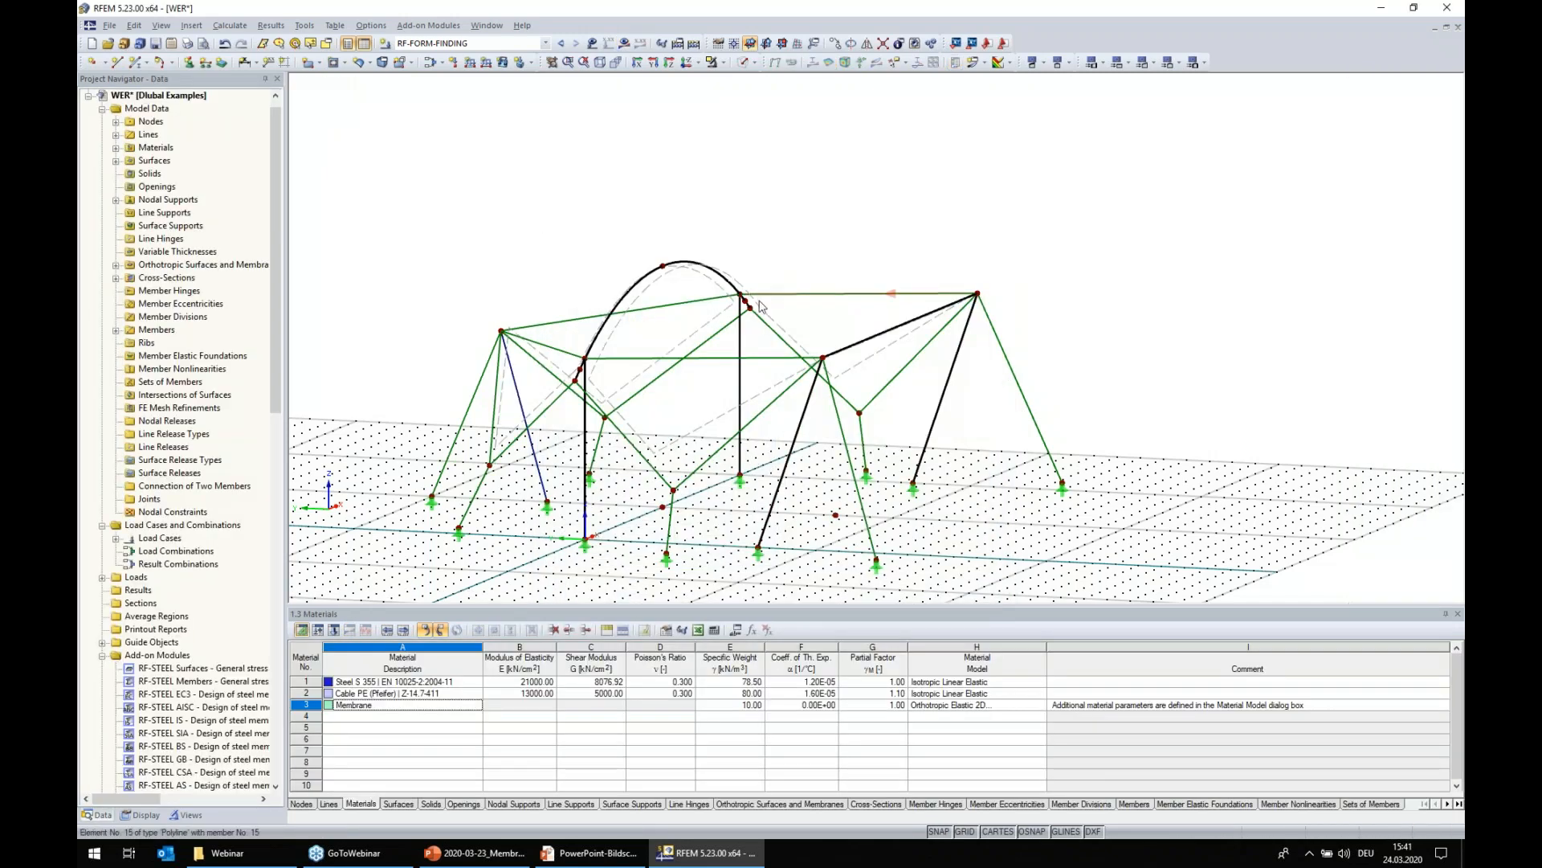
- Open membrane surfaces 1 and 2 together for editing and show their general geometry, stiffness and material settings
middle_click_drag(762, 198, 763, 241, "ctrl")
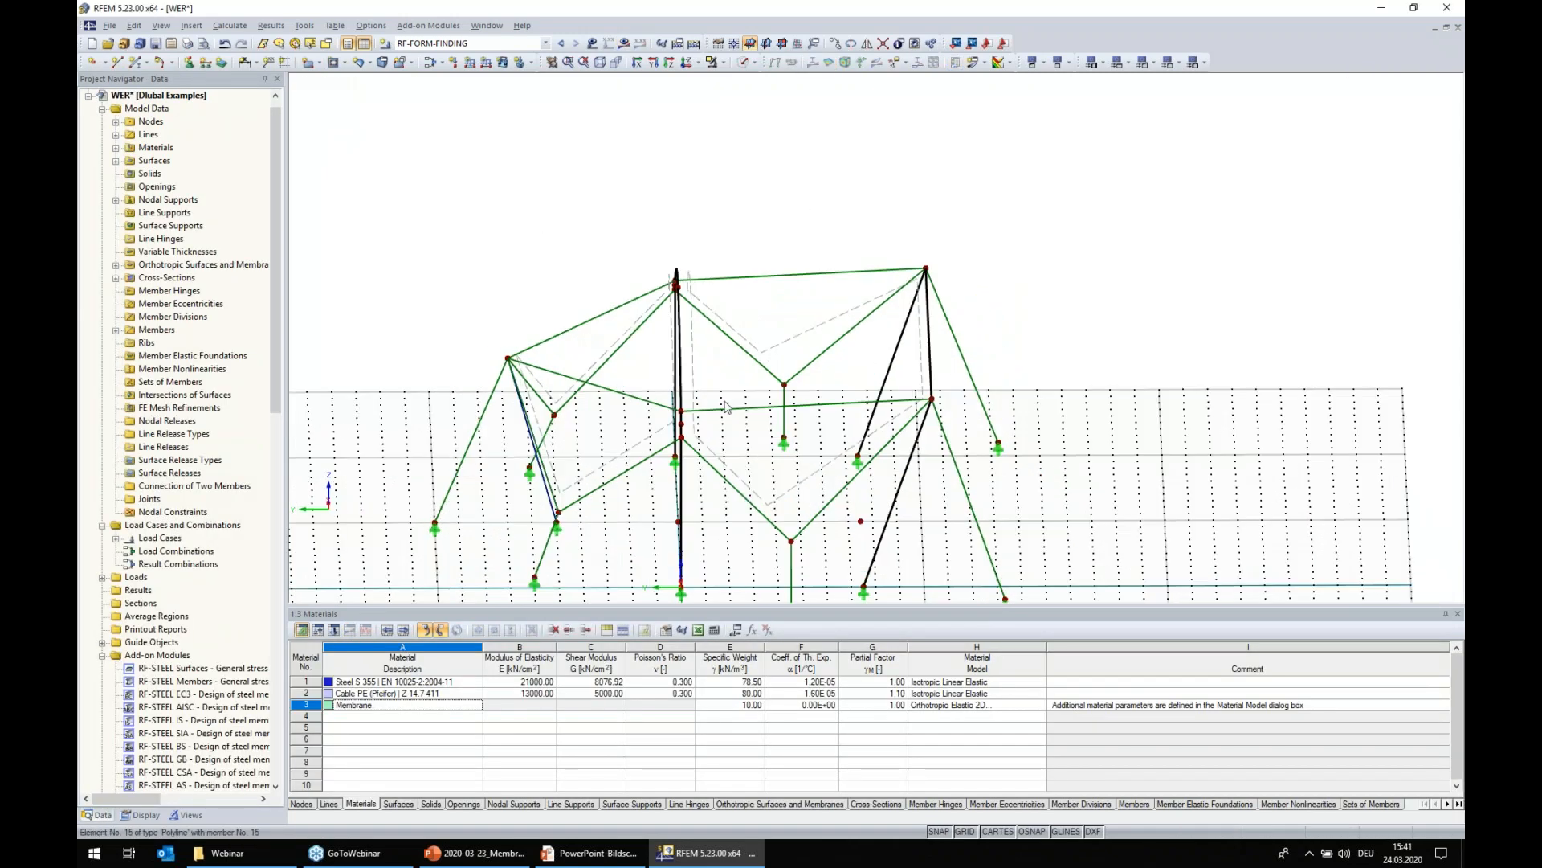
middle_click_drag(1117, 490, 651, 391, "ctrl")
left_click(689, 361)
right_click(689, 361)
mouse_move(740, 370)
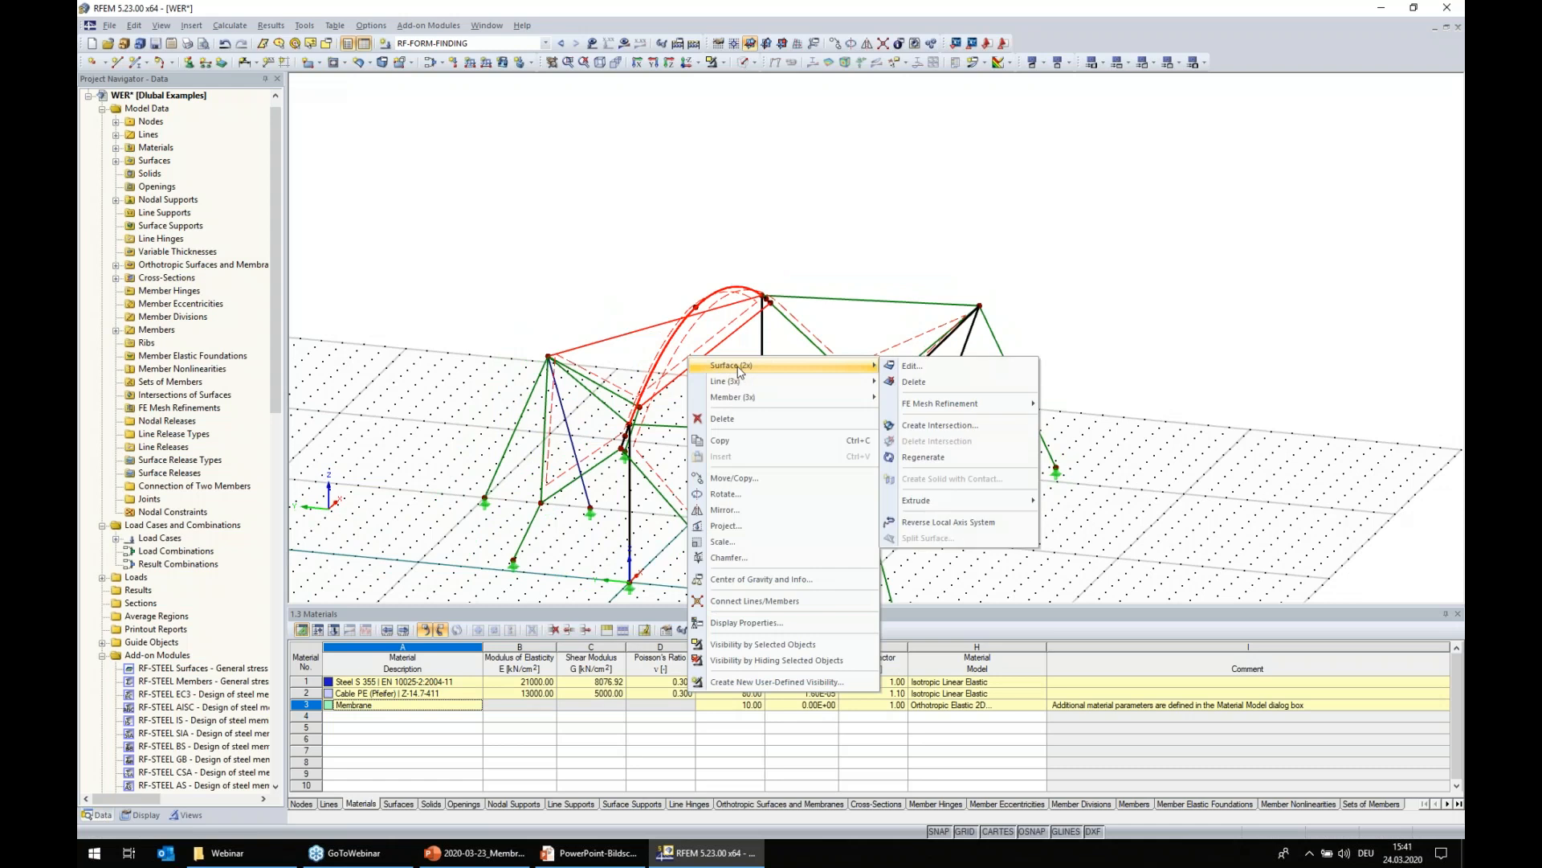
left_click(912, 366)
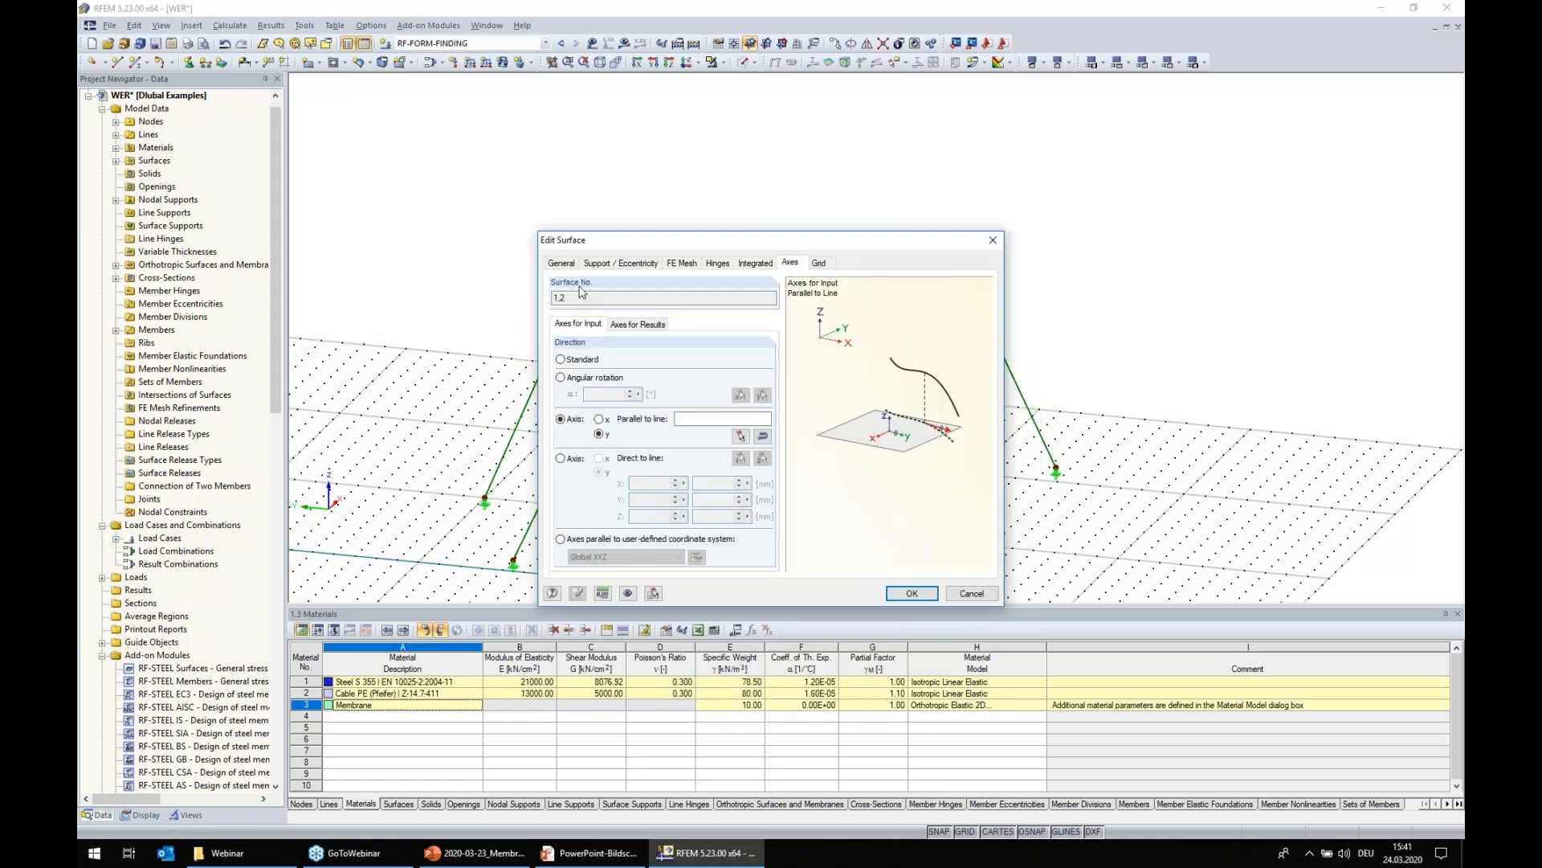
left_click(560, 262)
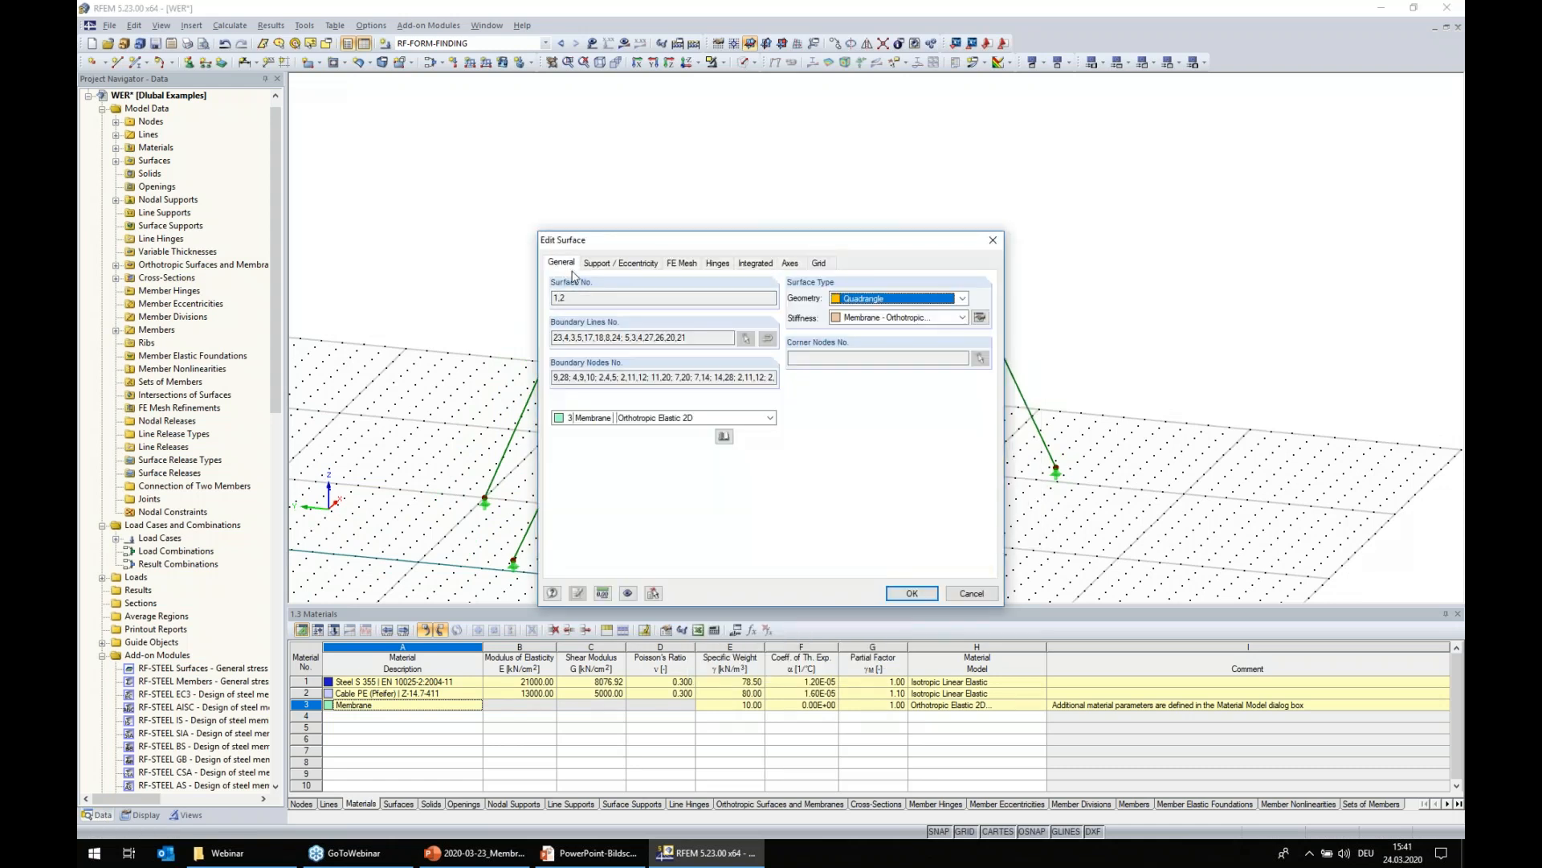
- Set the form-finding prestress force of the orthotropic membrane surfaces 1 and 2 to 2 kN/m
left_click(980, 319)
left_click(773, 237)
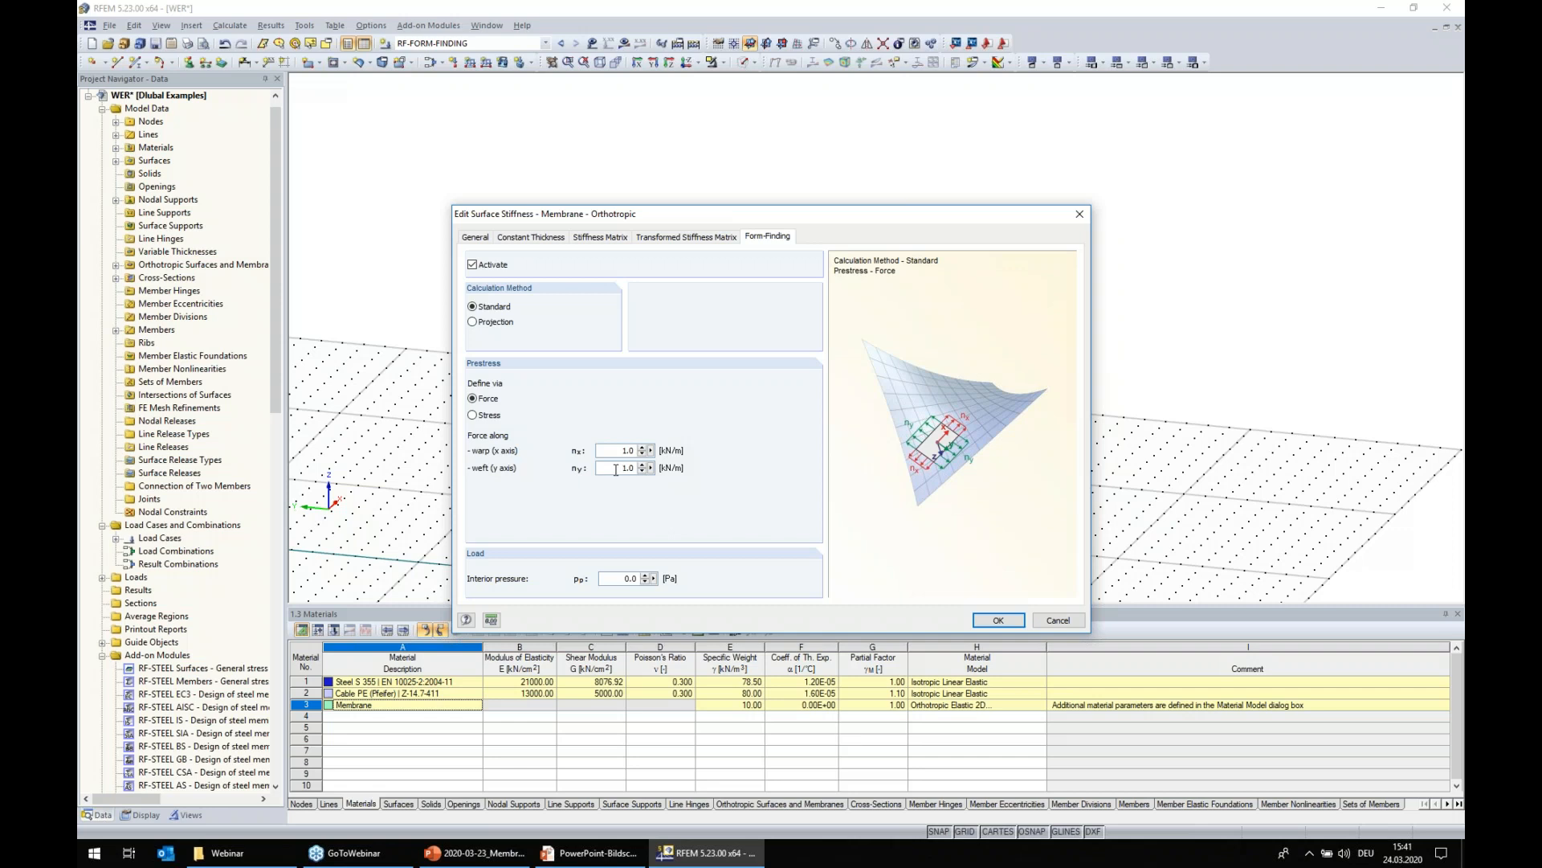
type("2")
left_click(996, 622)
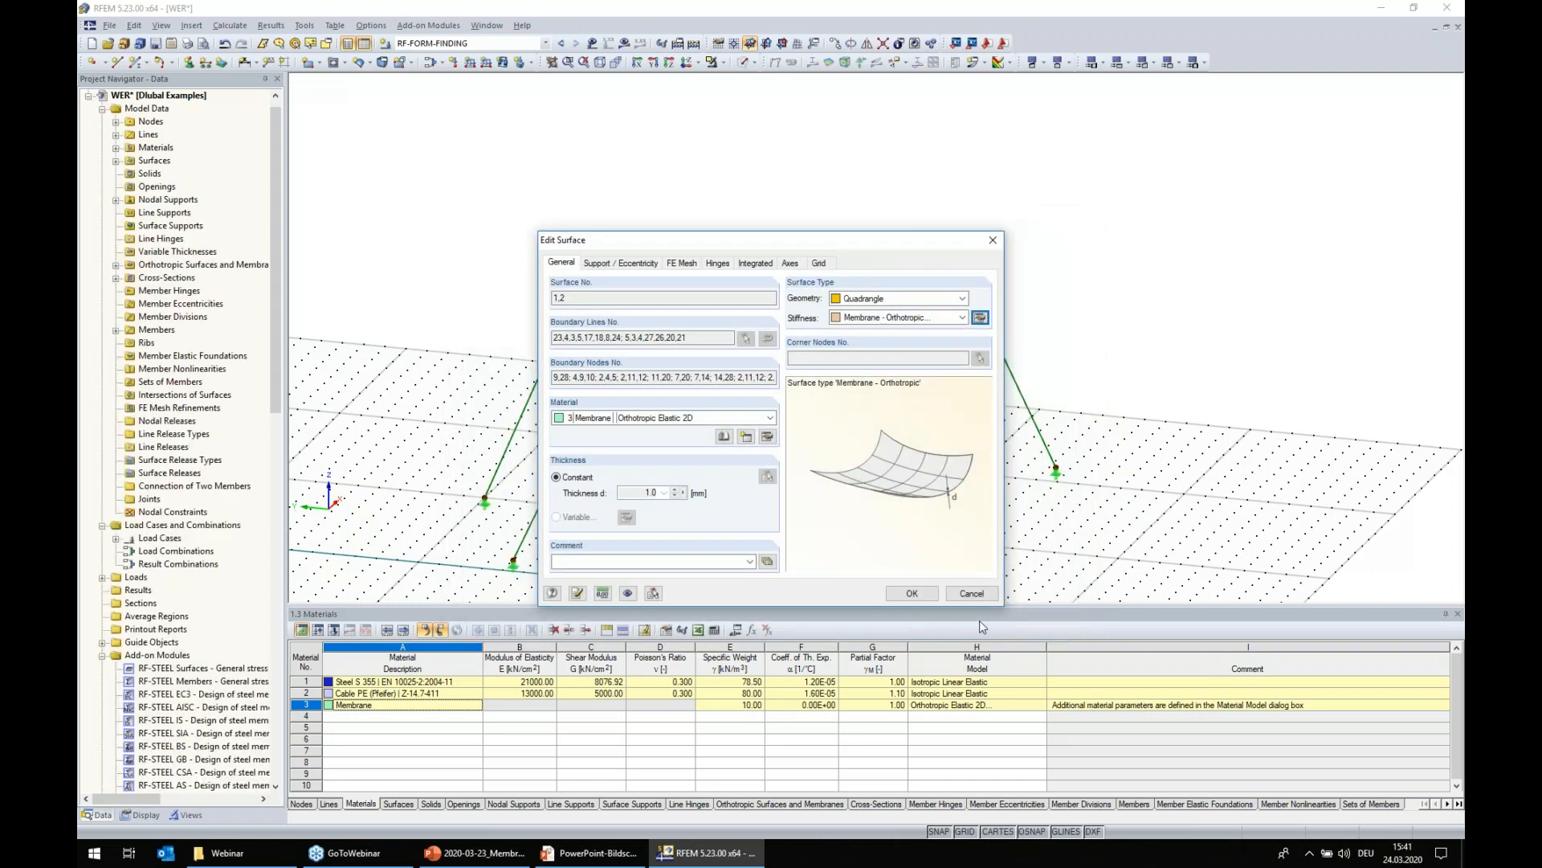
left_click(912, 593)
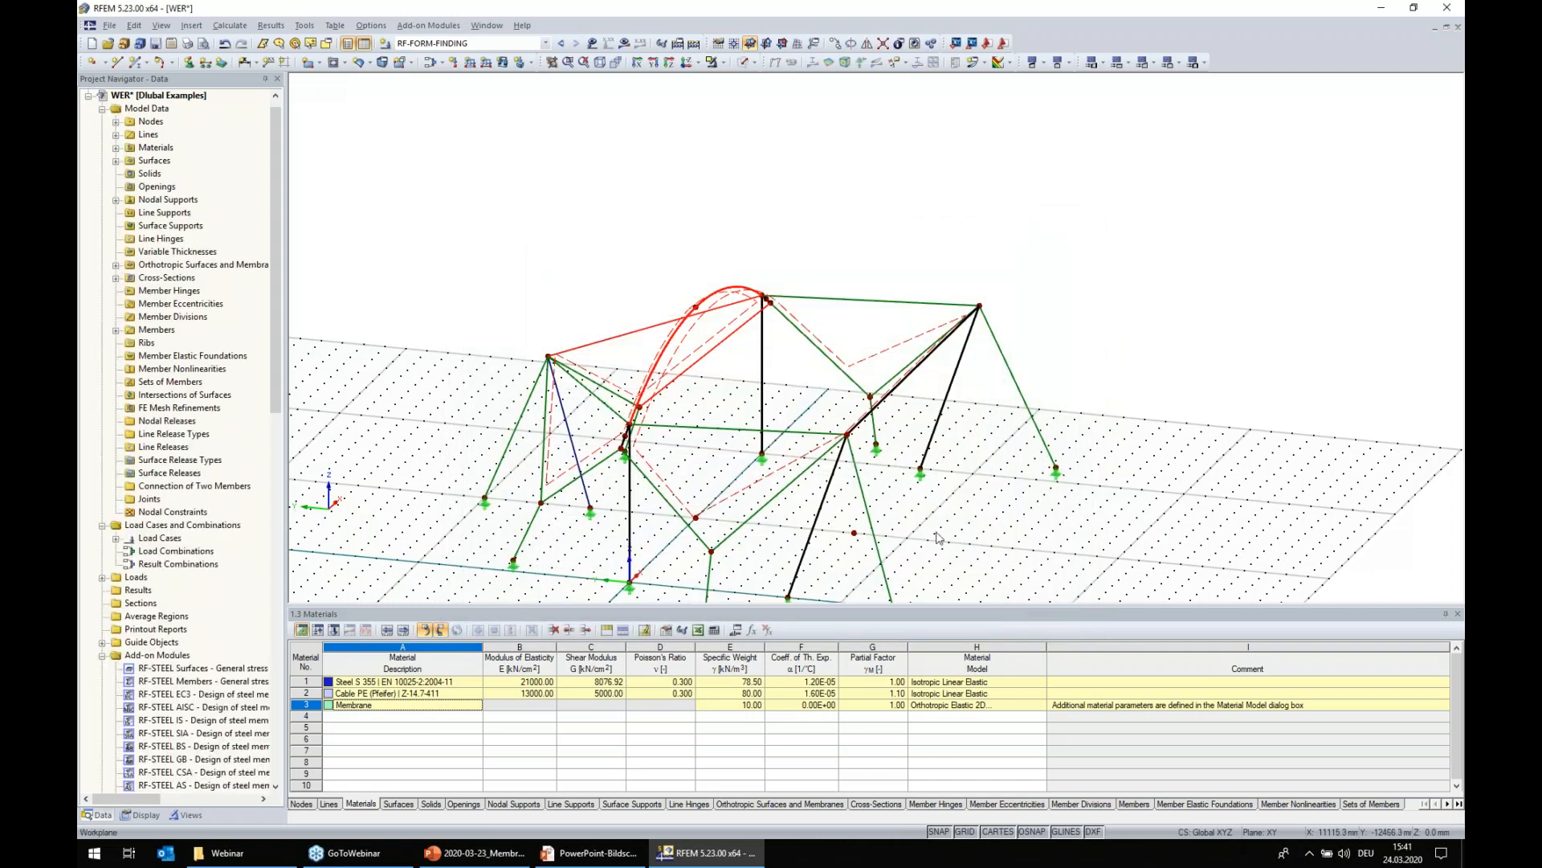
- Calculate the RF-FORM-FINDING case and inspect the resulting membrane shape from the side
left_click(624, 43)
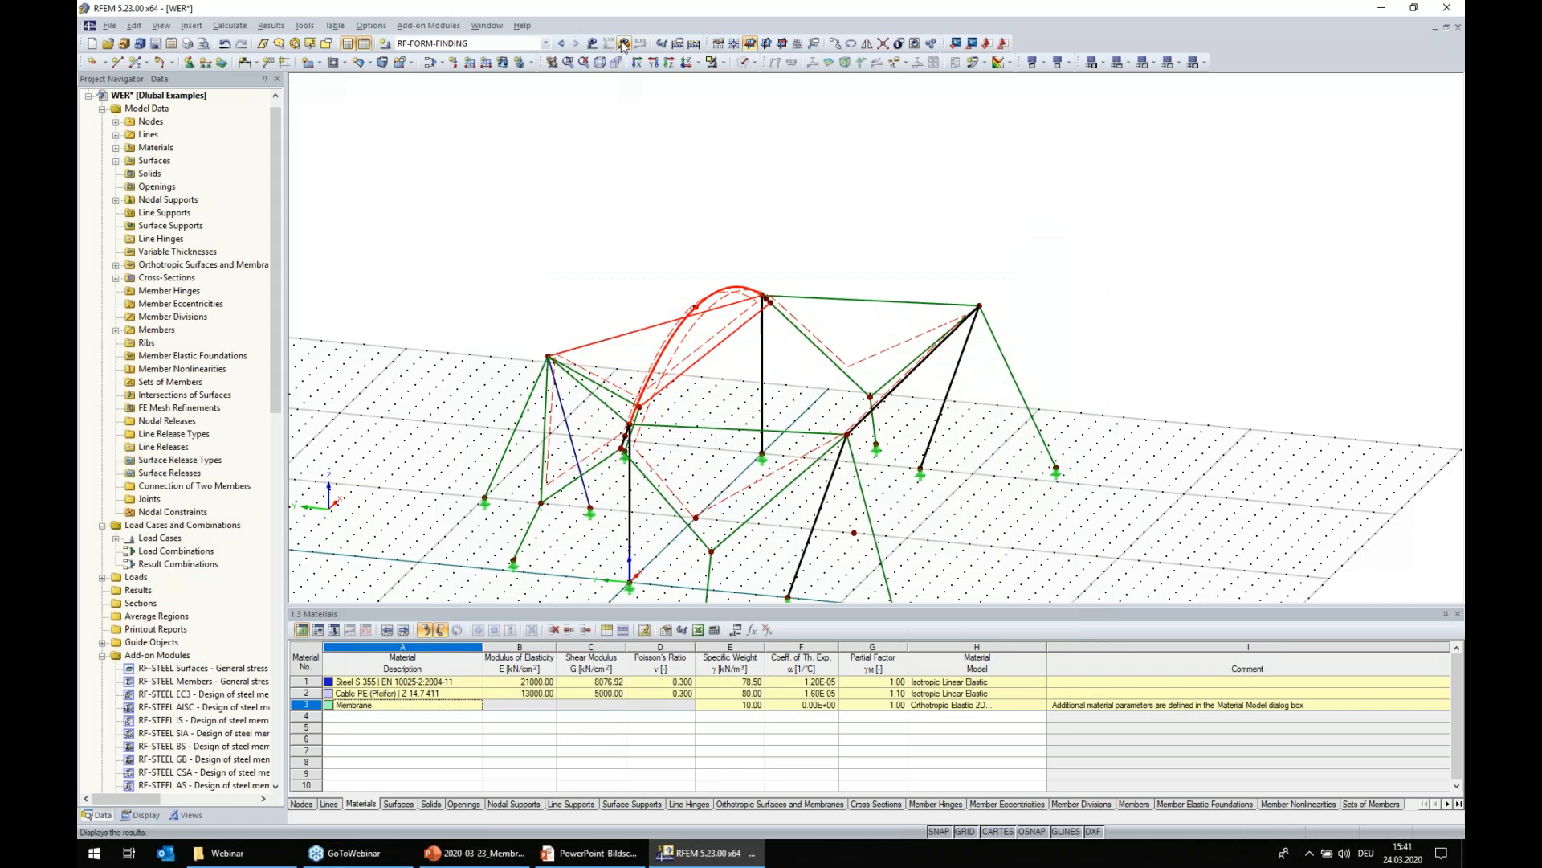
left_click(743, 449)
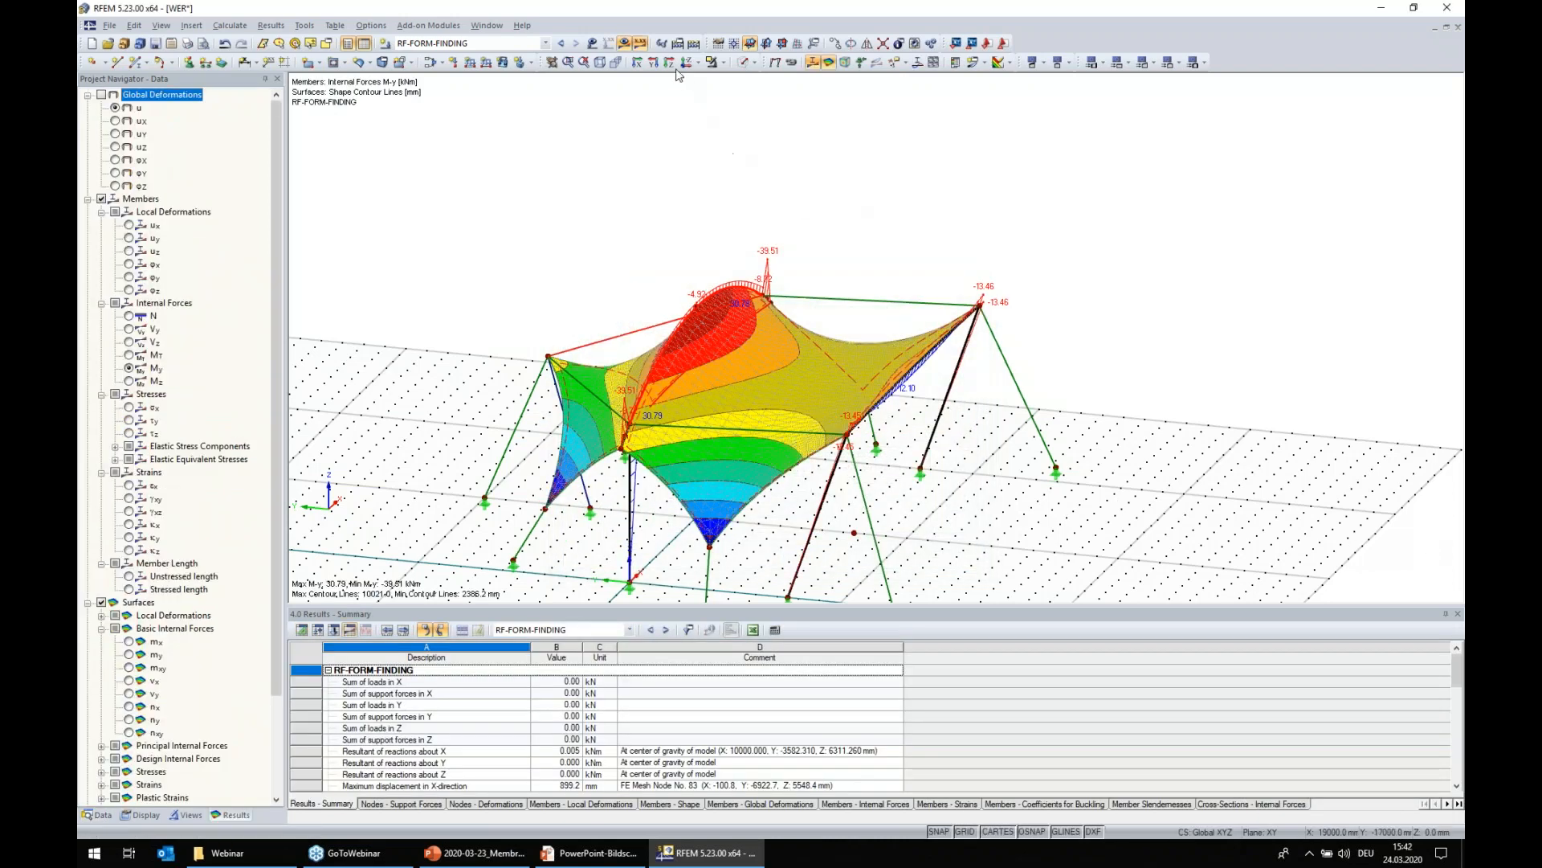
left_click(637, 63)
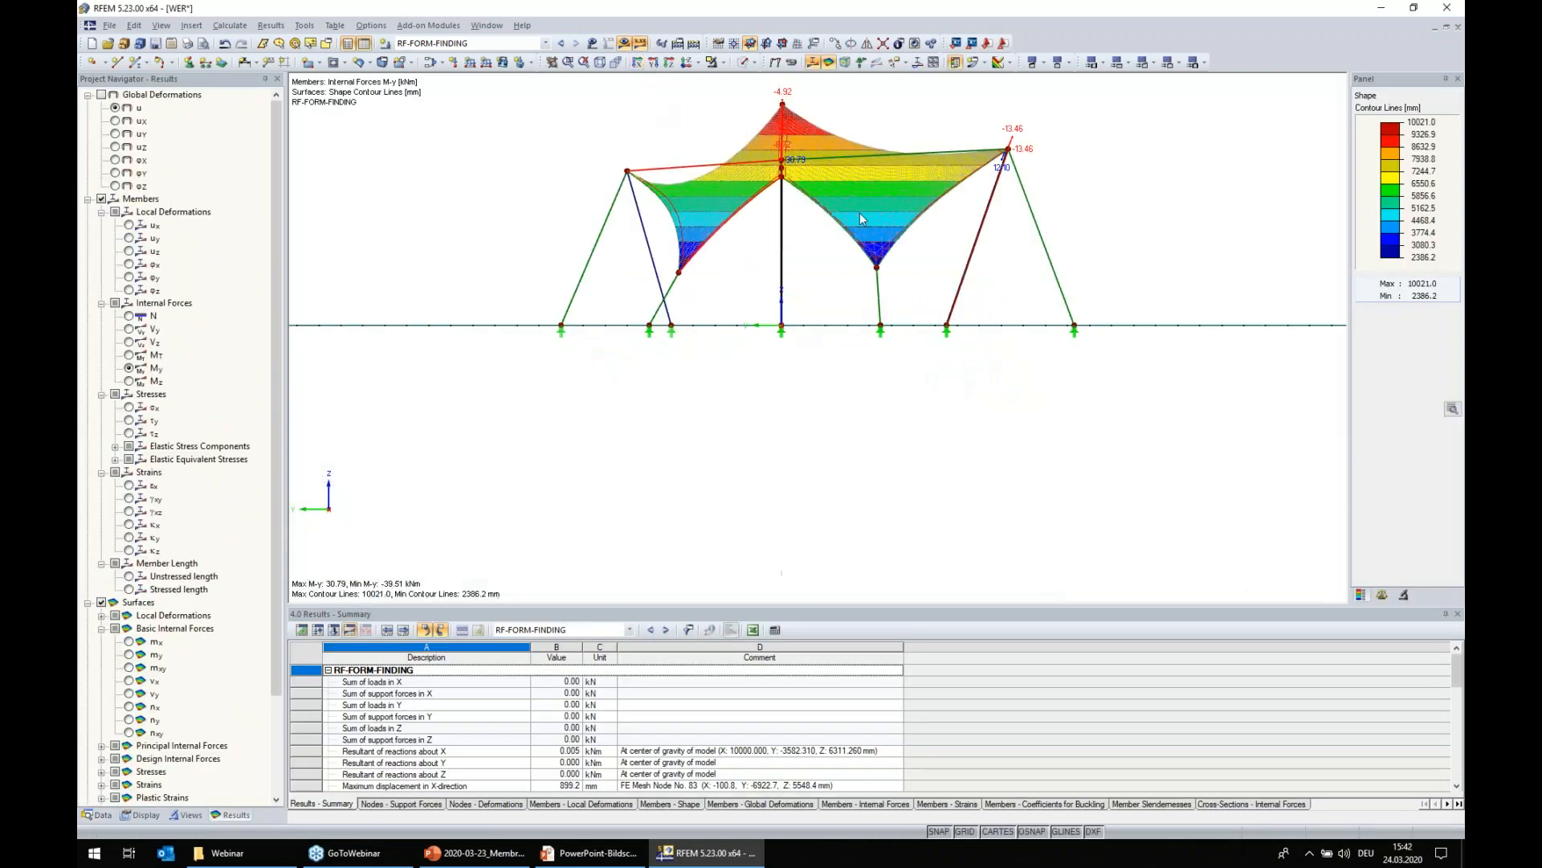
scroll(1094, 234, "down", 1)
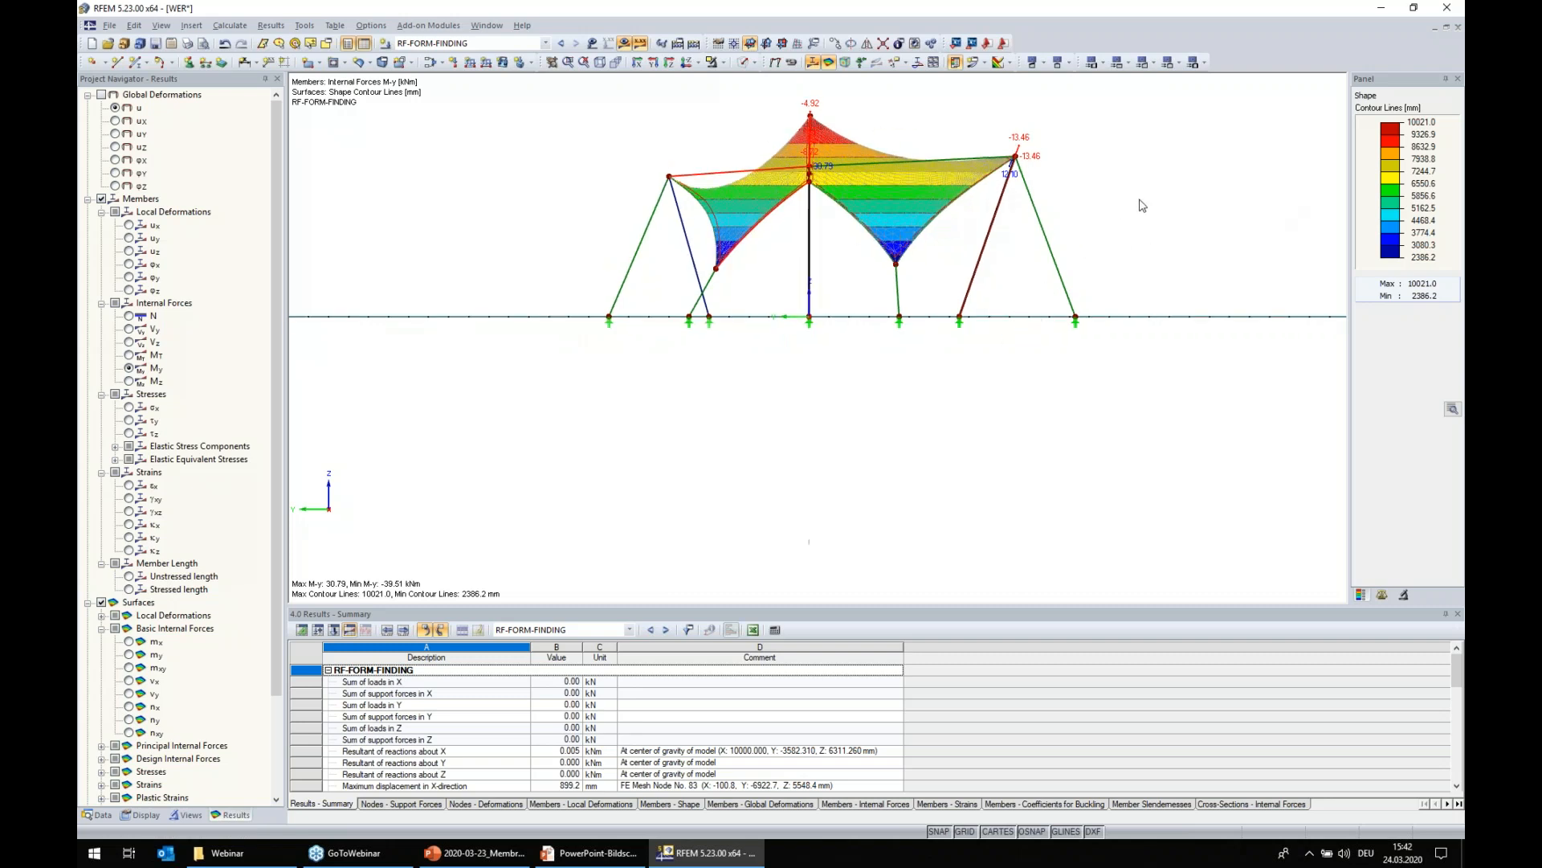
scroll(1142, 206, "down", 1)
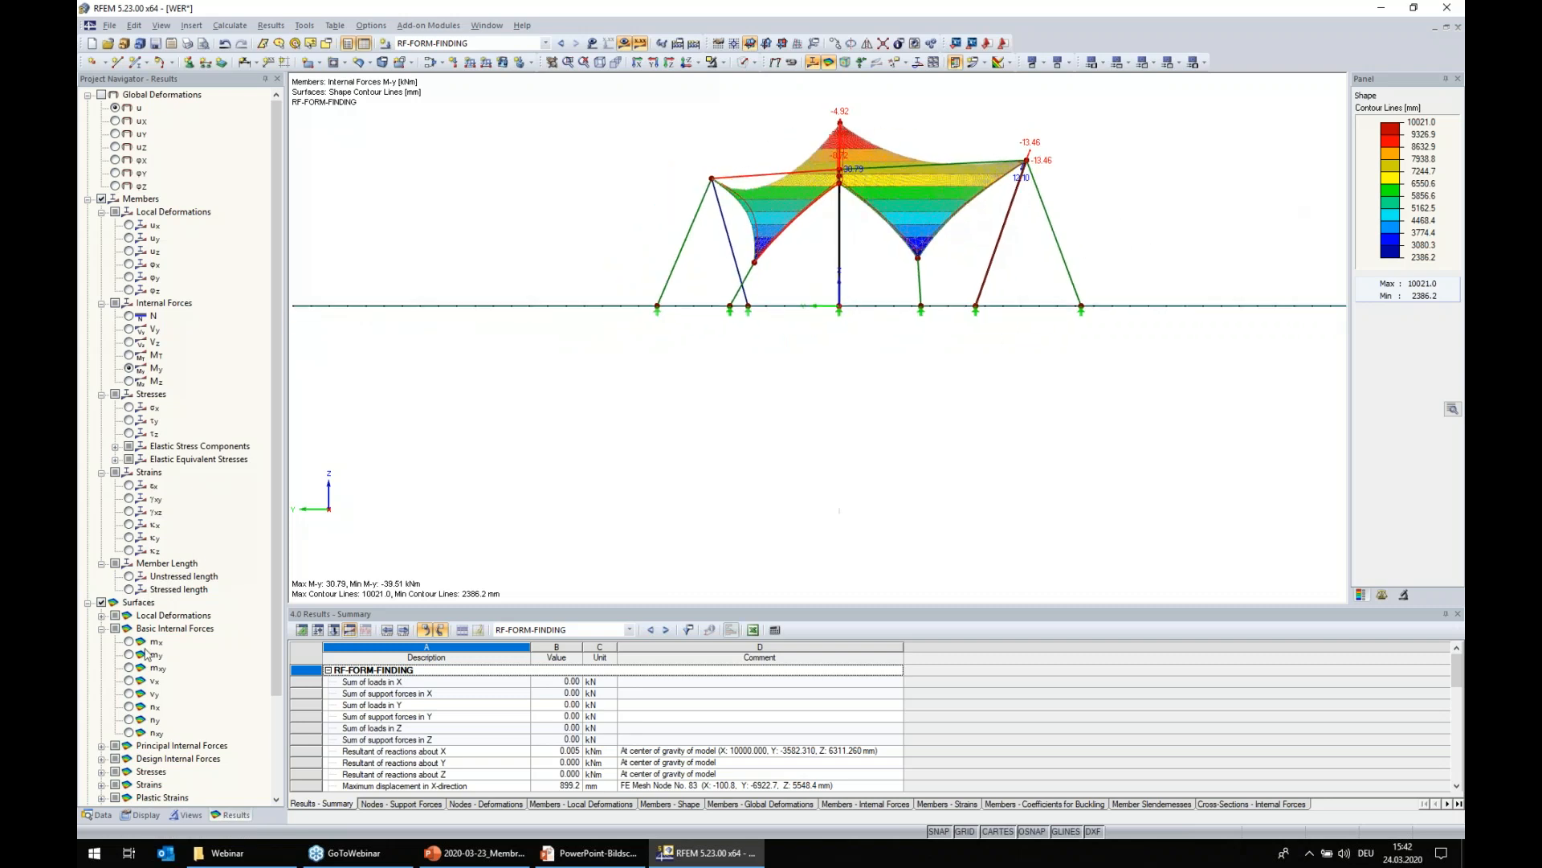
- Display the basic internal force n-y on the membrane surfaces and inspect its distribution in a perspective view
left_click(129, 707)
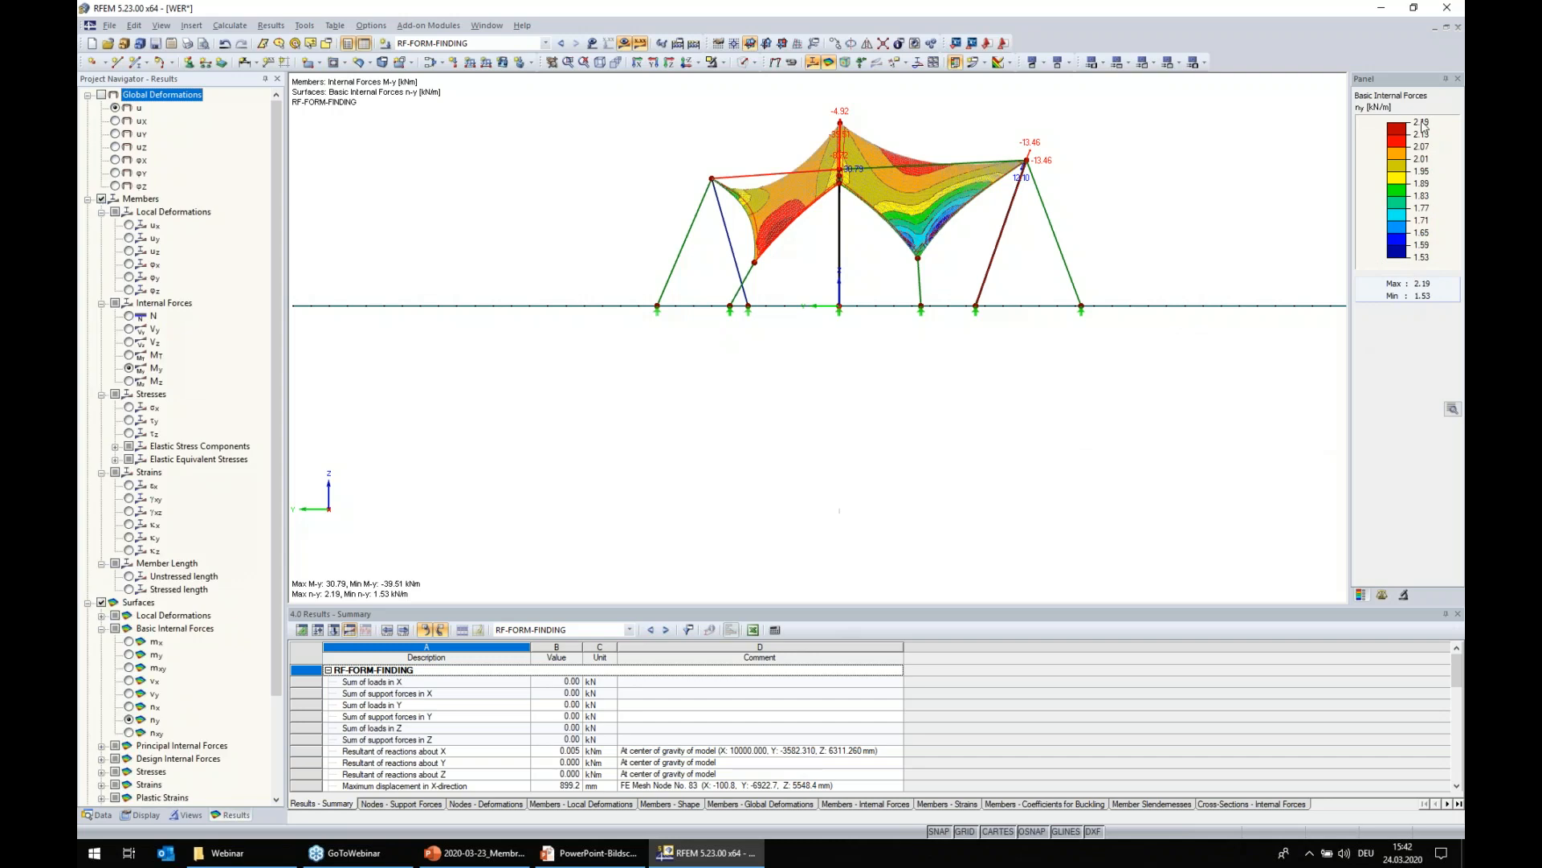
scroll(1155, 211, "up", 1)
middle_click_drag(1154, 210, 895, 491)
left_click(839, 524)
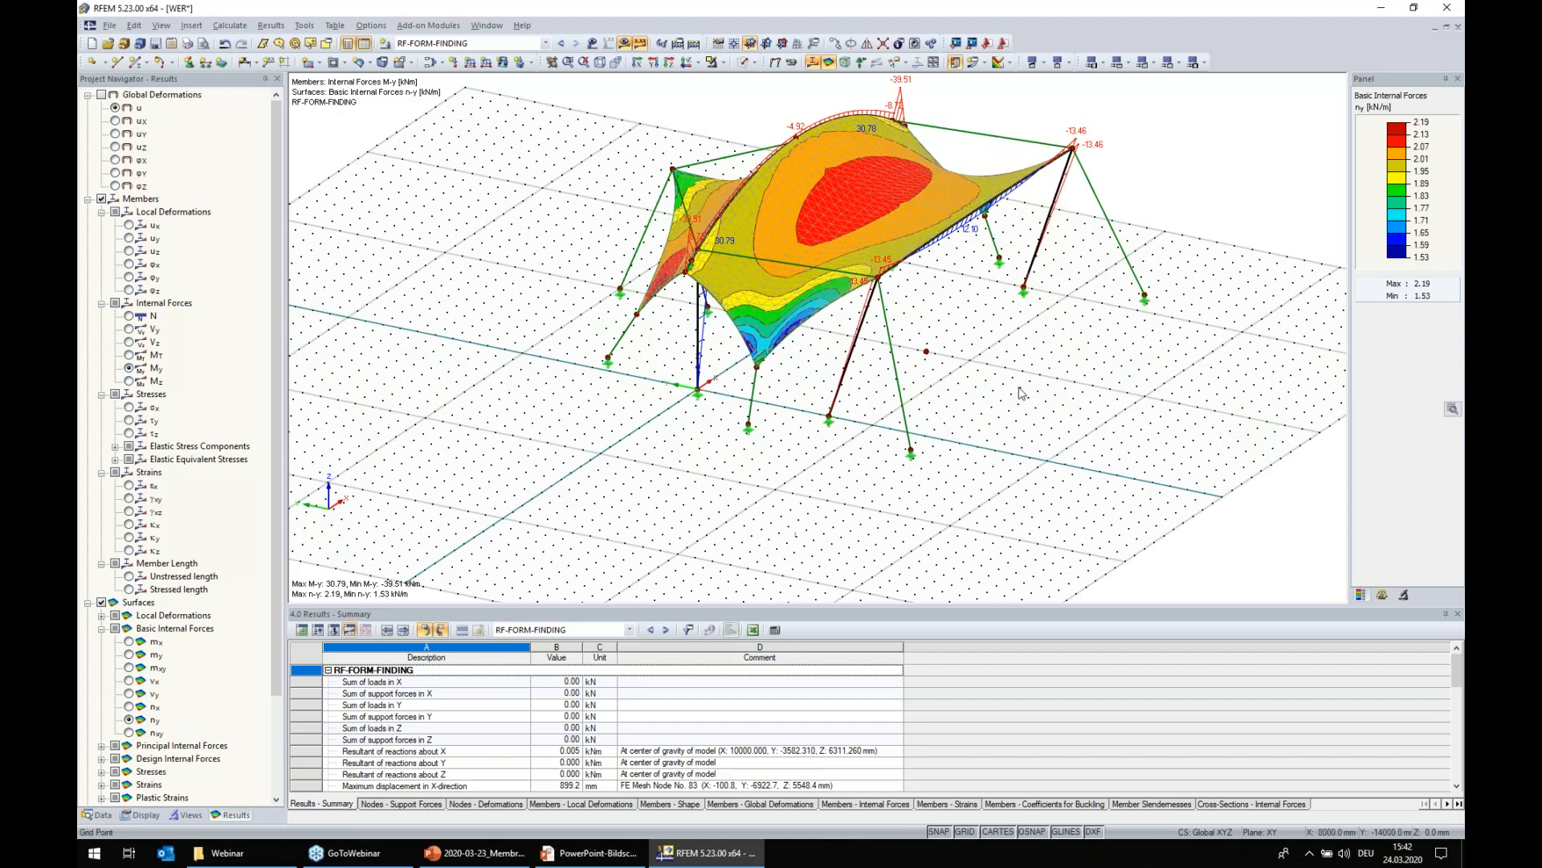
middle_click_drag(1020, 390, 902, 441)
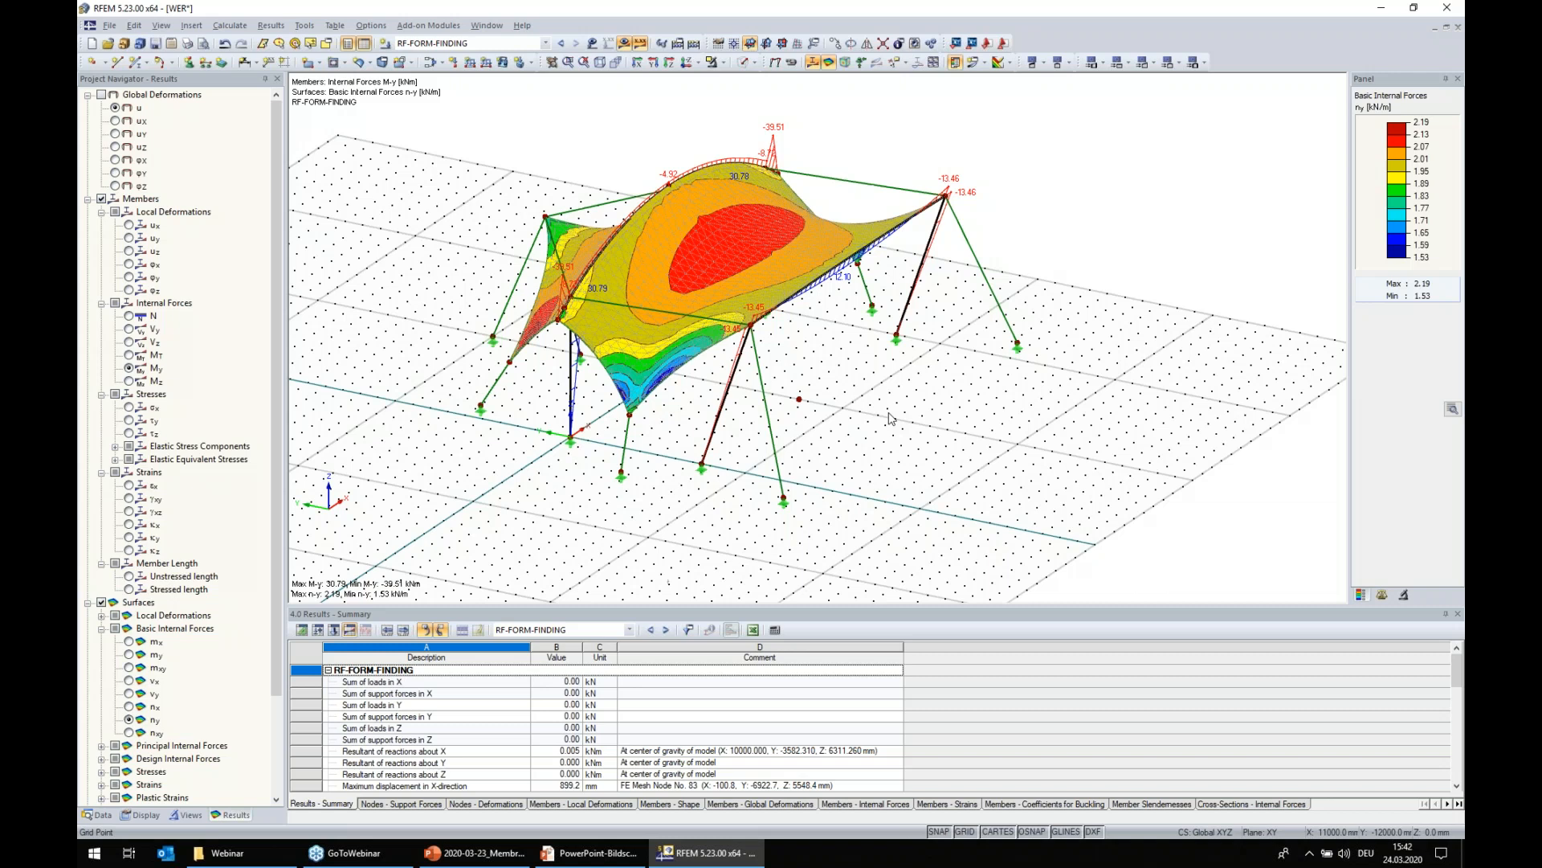
- Create load case LC2 named Snow with the action category Snow (H ≤ 1000 m a.s.l.)
left_click(301, 630)
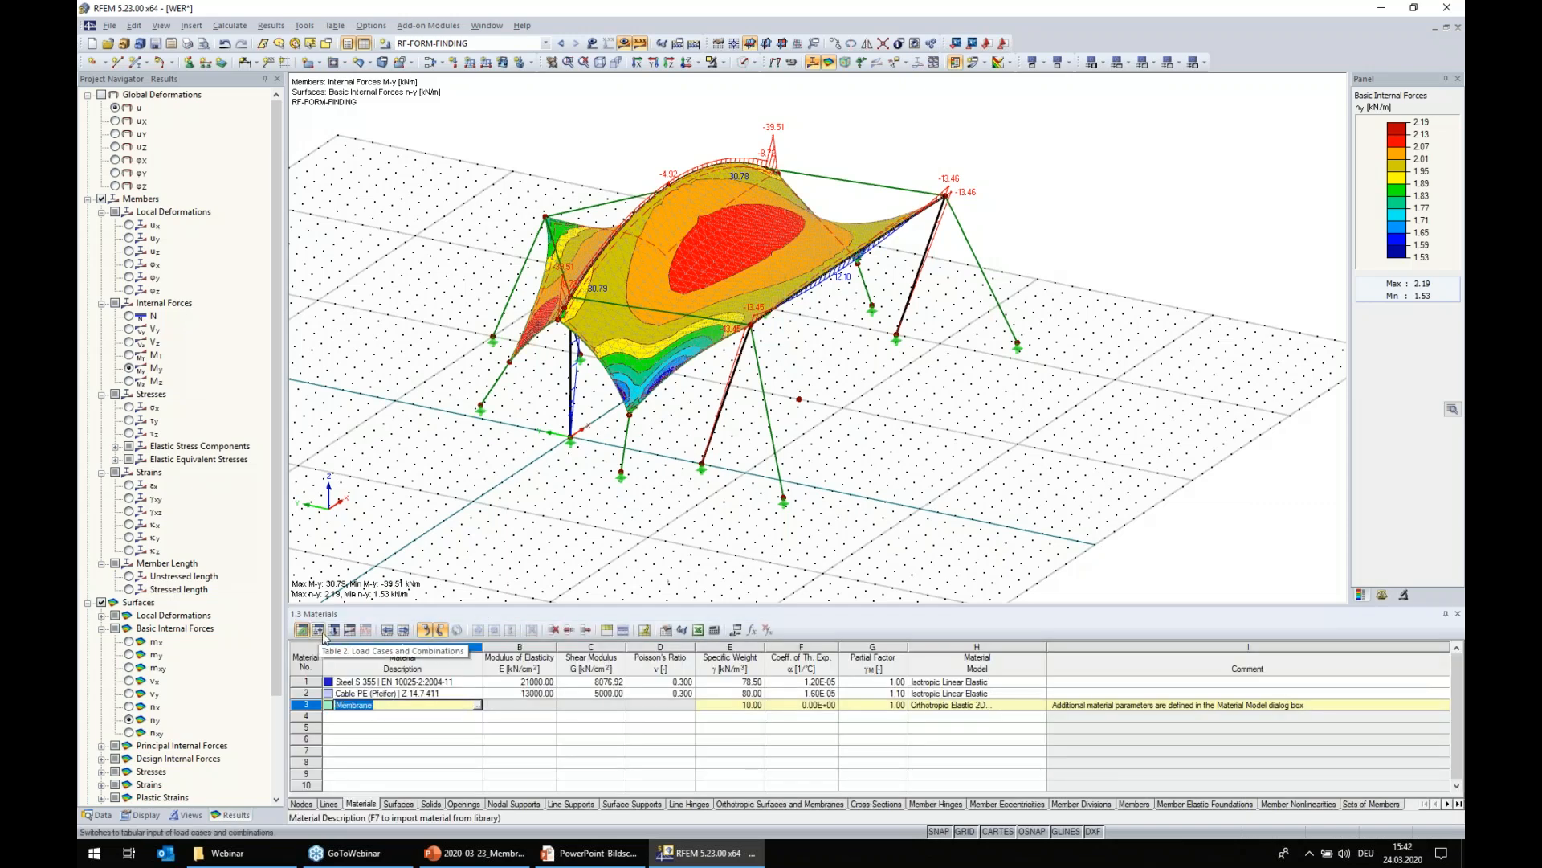
left_click(320, 630)
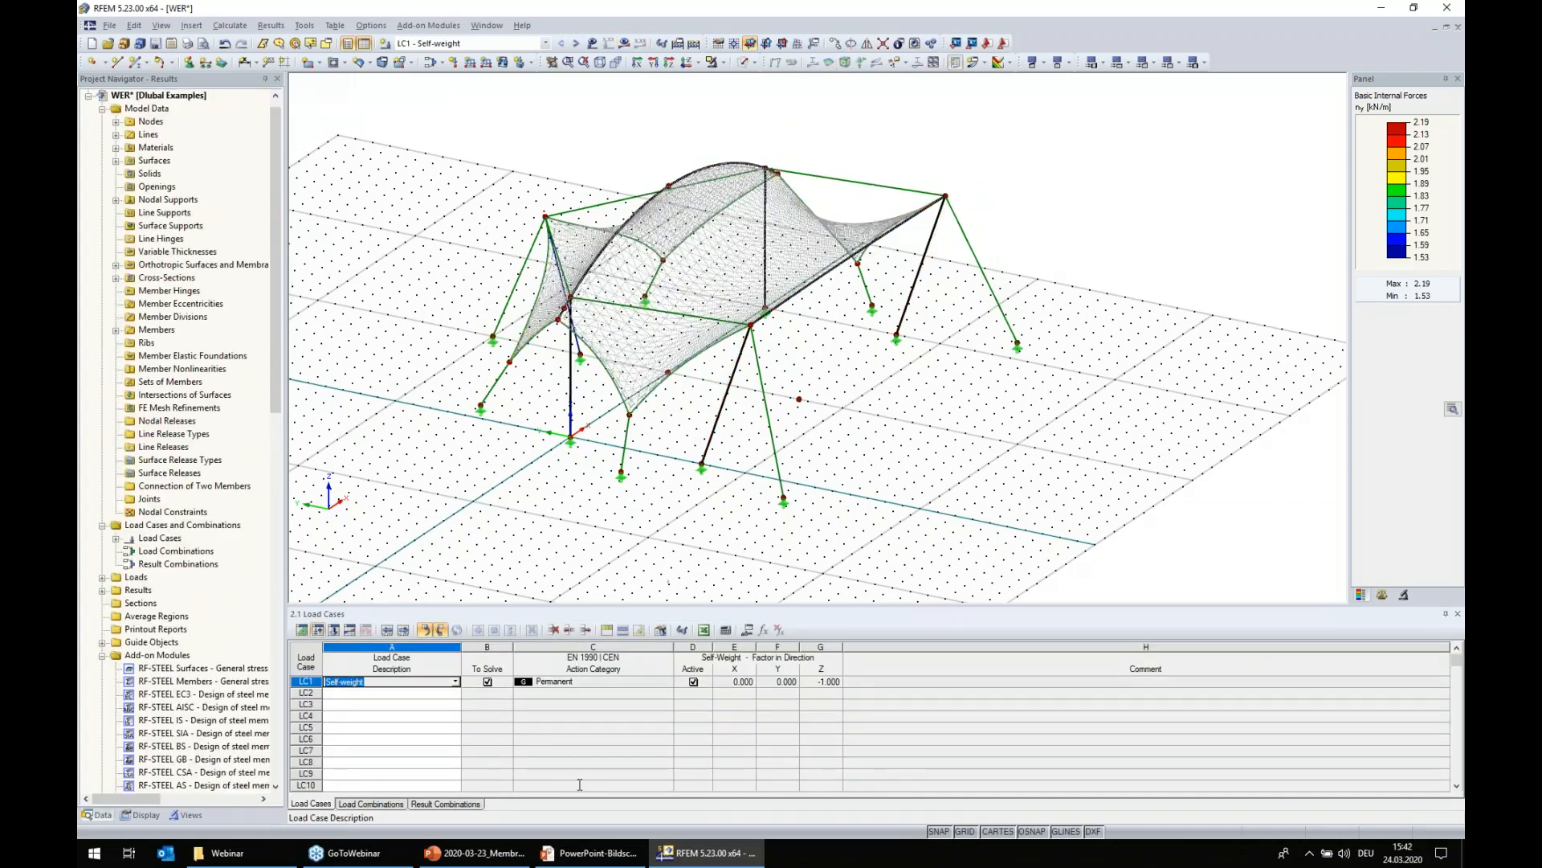
left_click(441, 693)
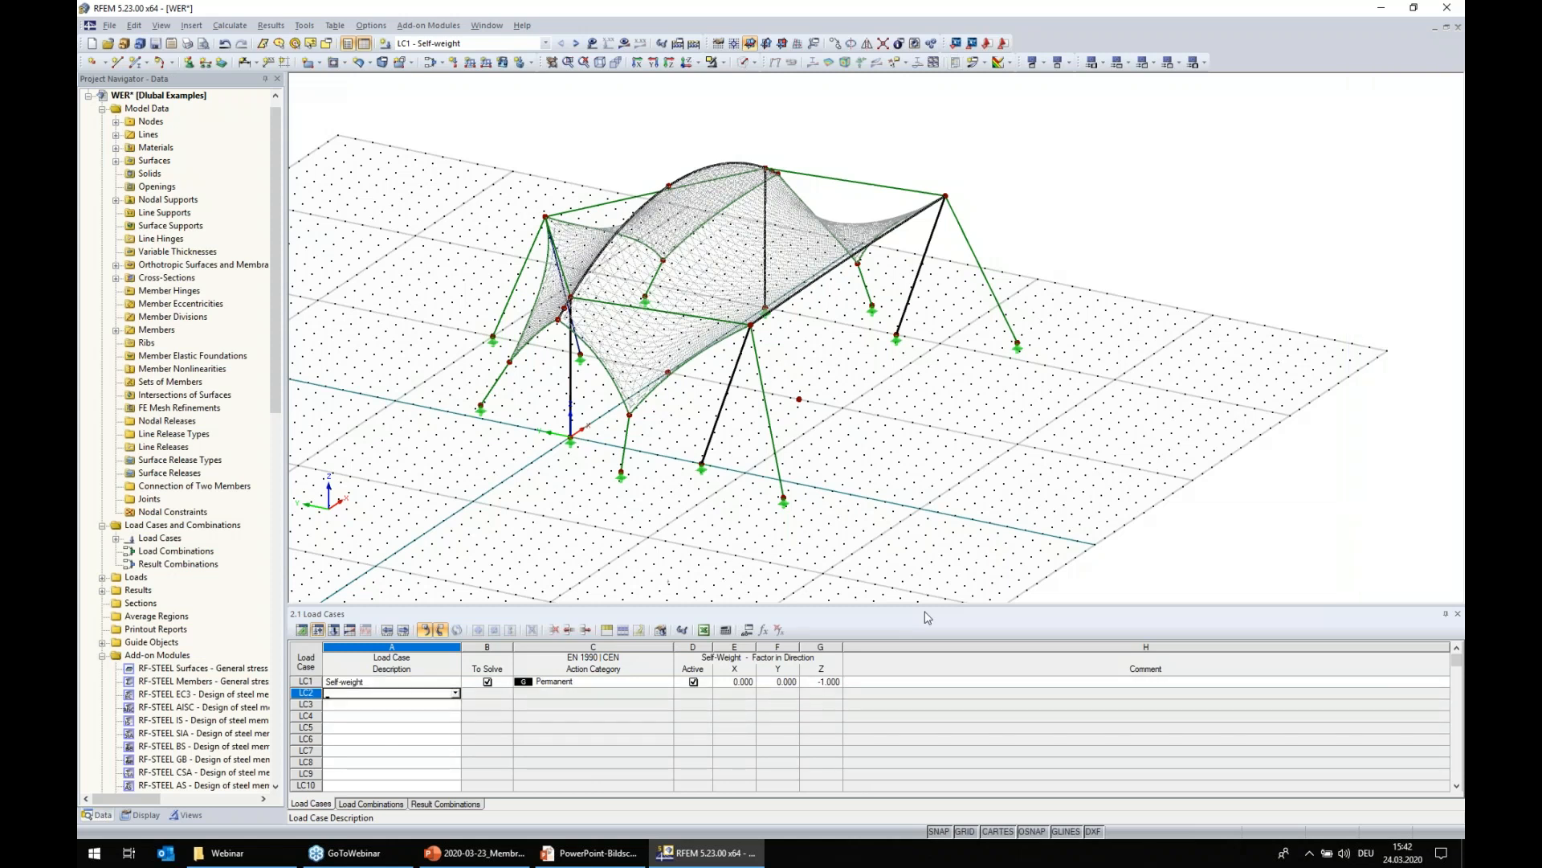
type("Snow")
key("Tab")
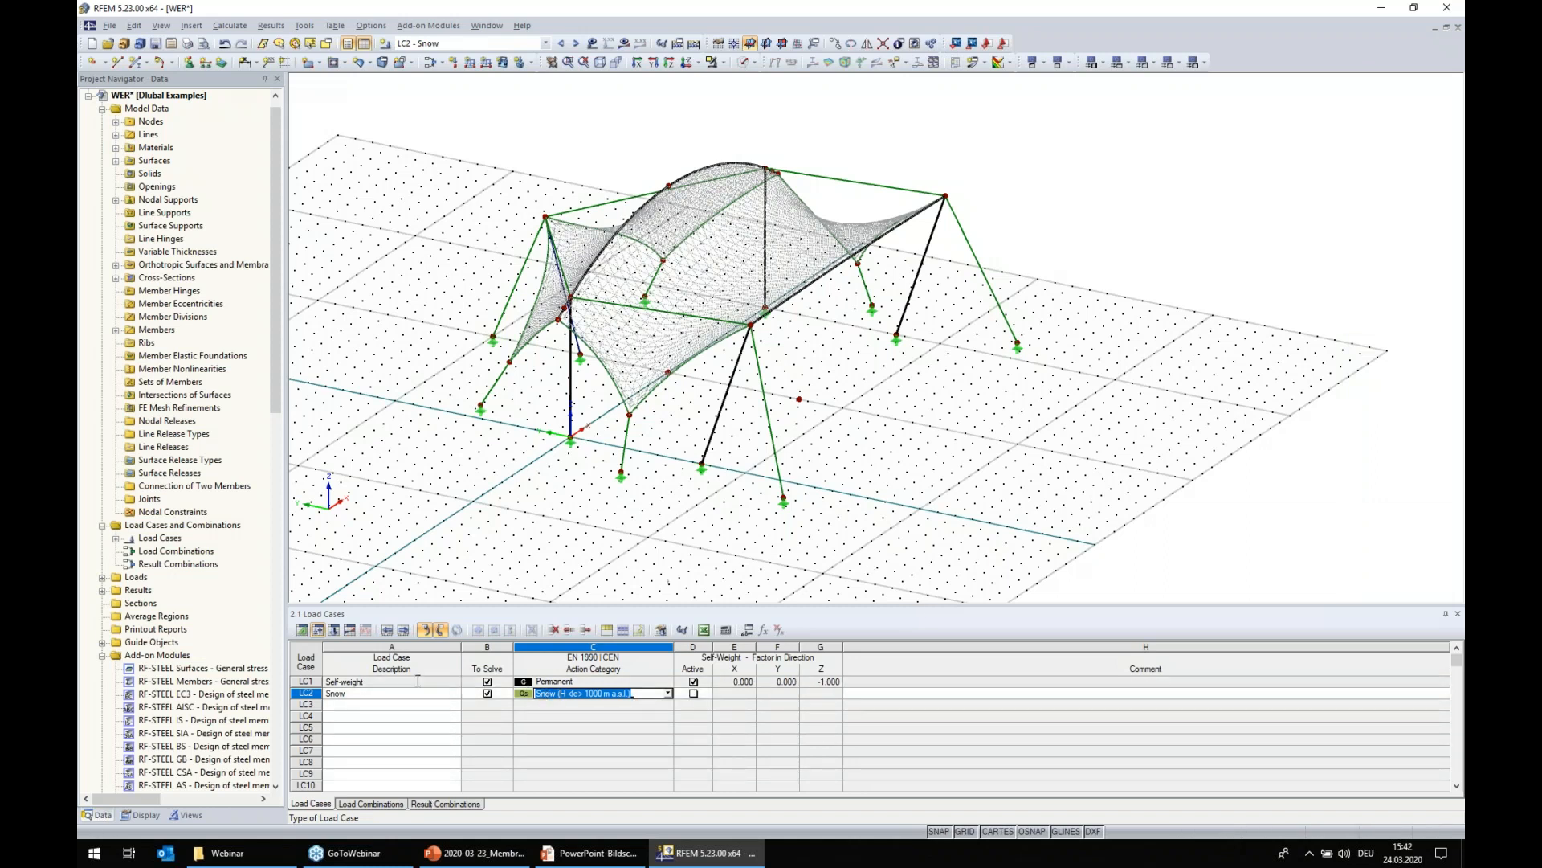
left_click(505, 555)
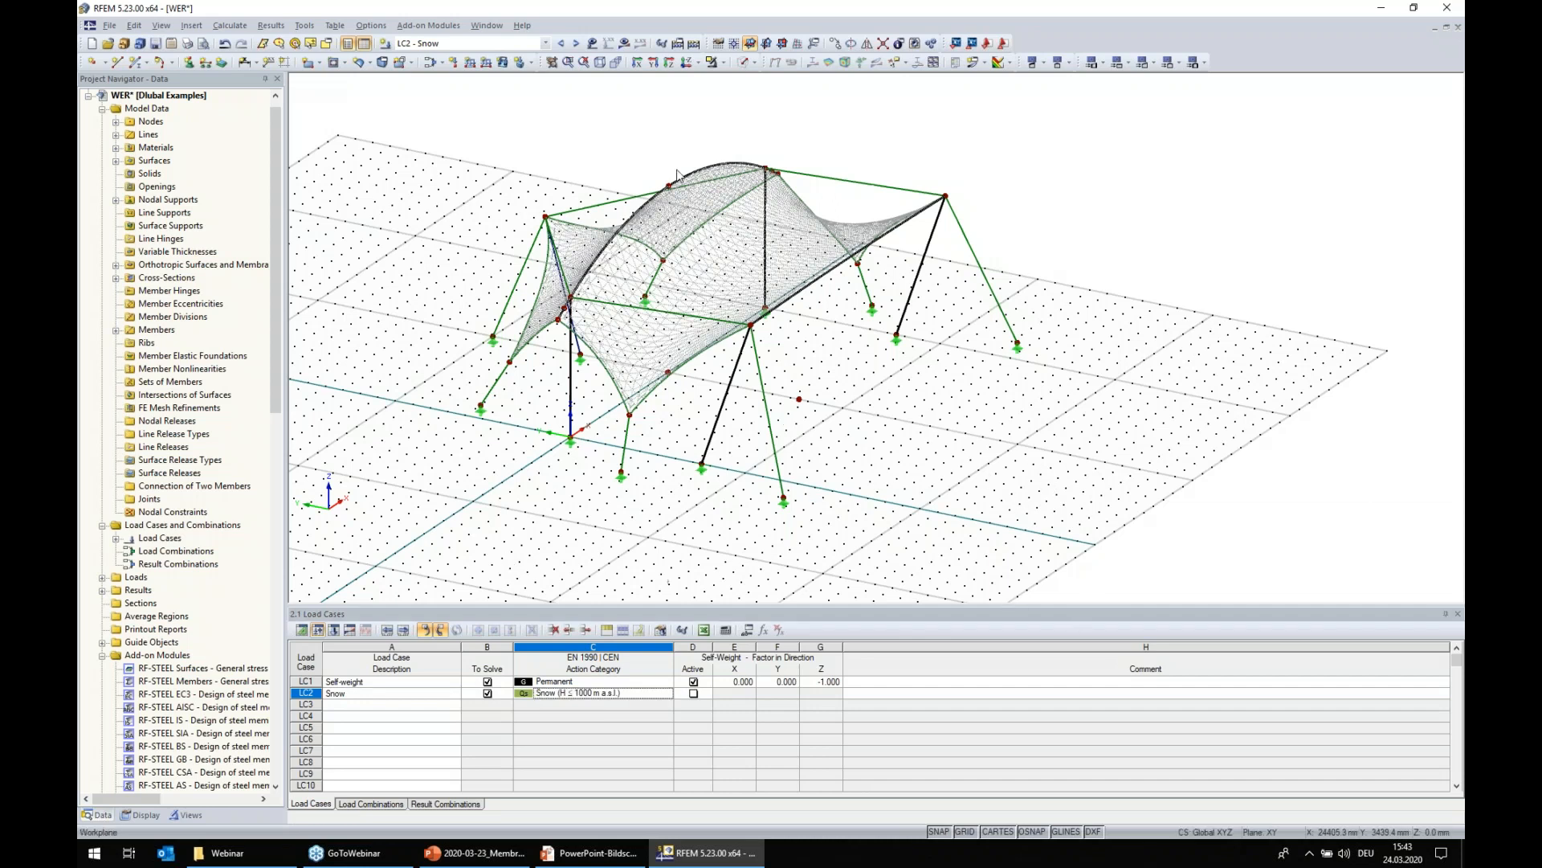
- Apply a uniform downward surface load of 0.30 kN/m² in projected global direction ZP to both membrane surfaces in LC2
left_click(502, 63)
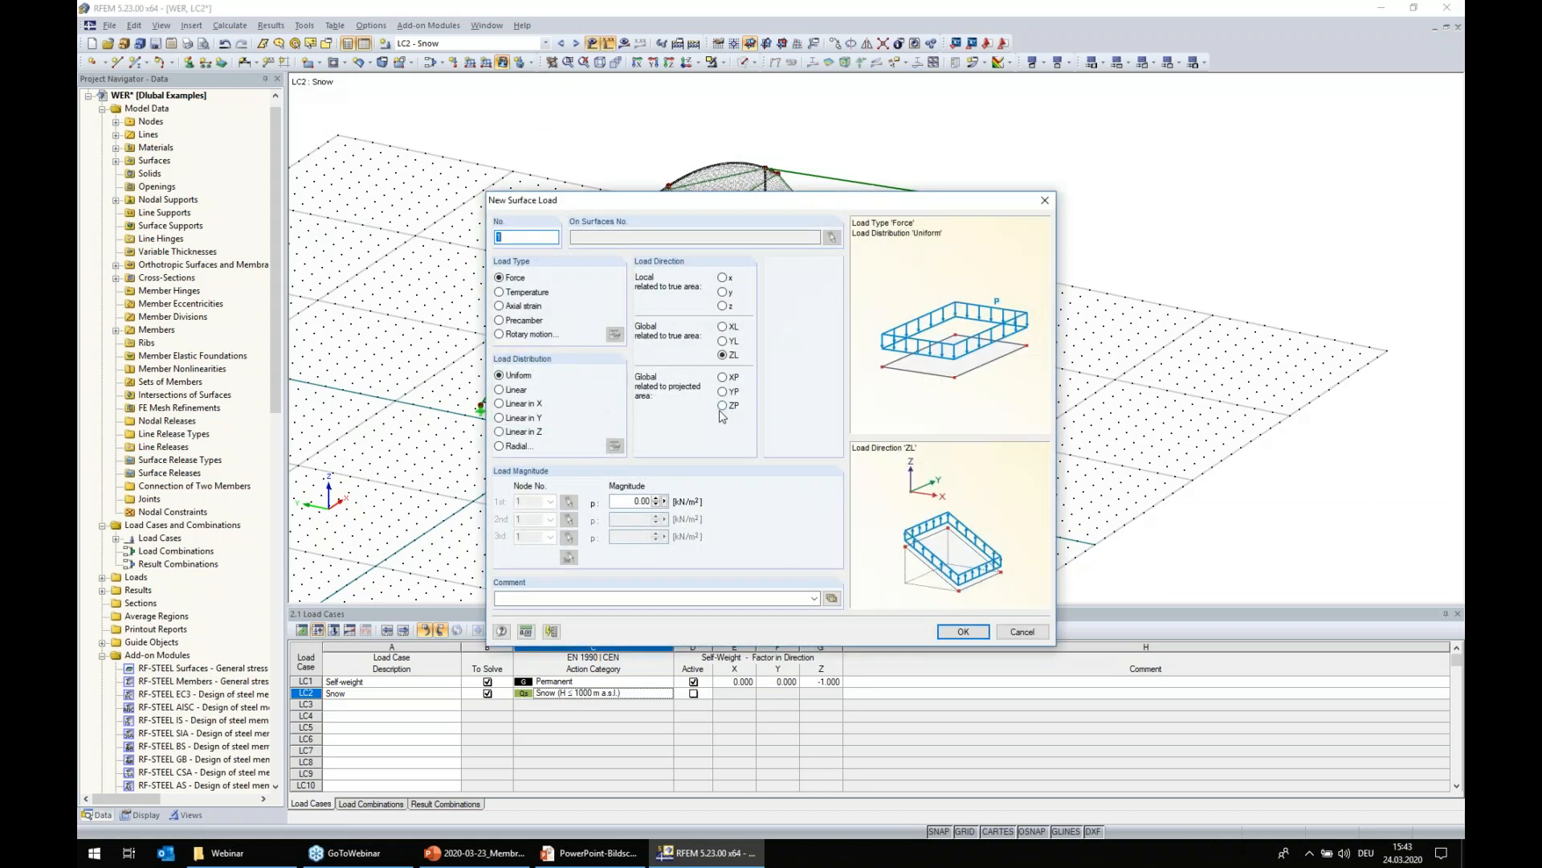
left_click(723, 407)
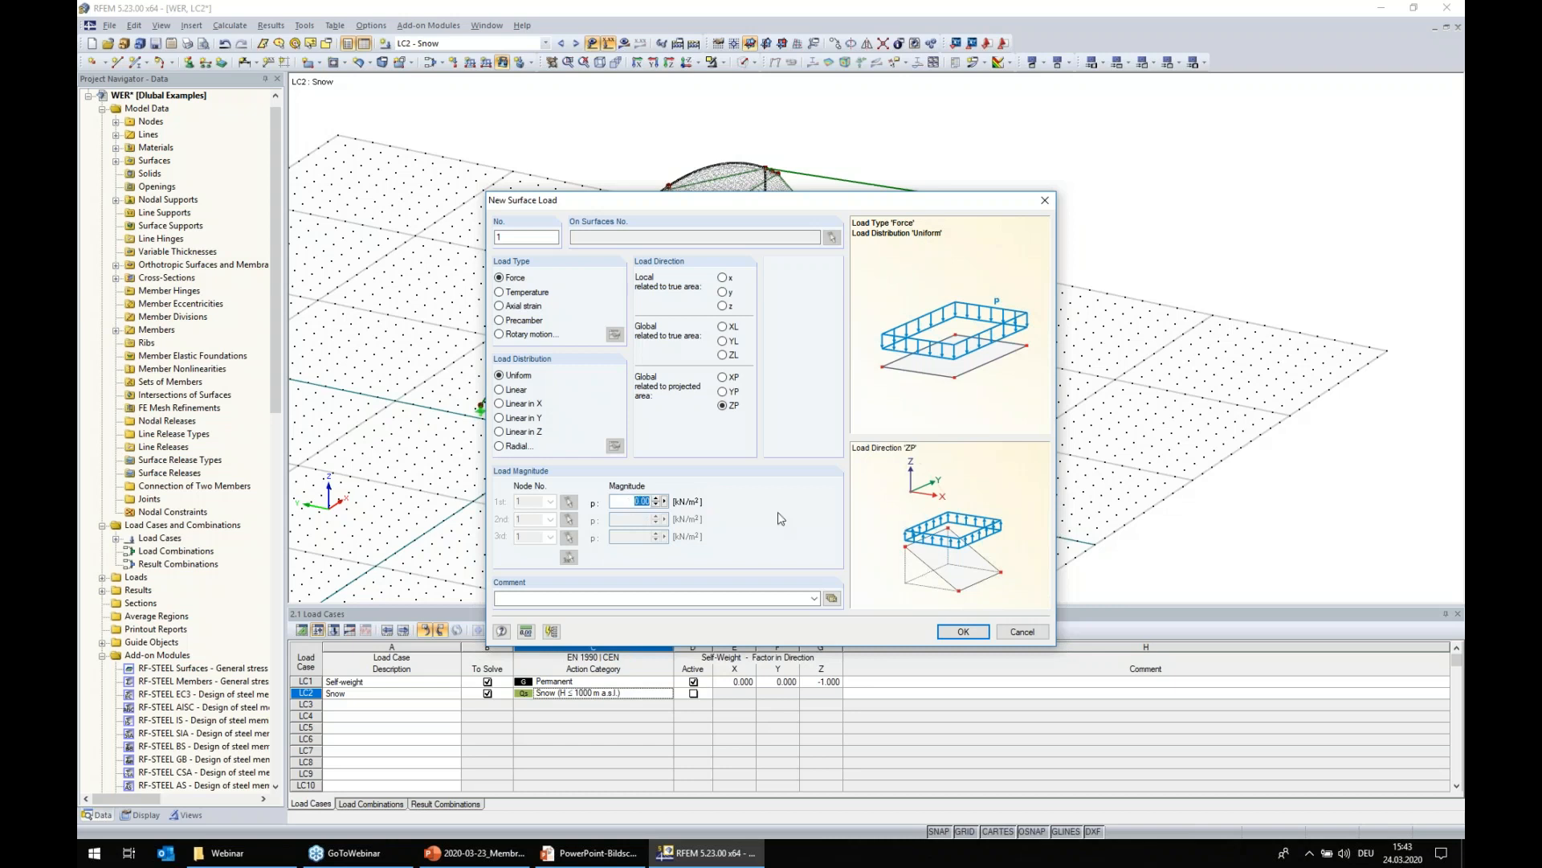
left_click_drag(816, 206, 1301, 200)
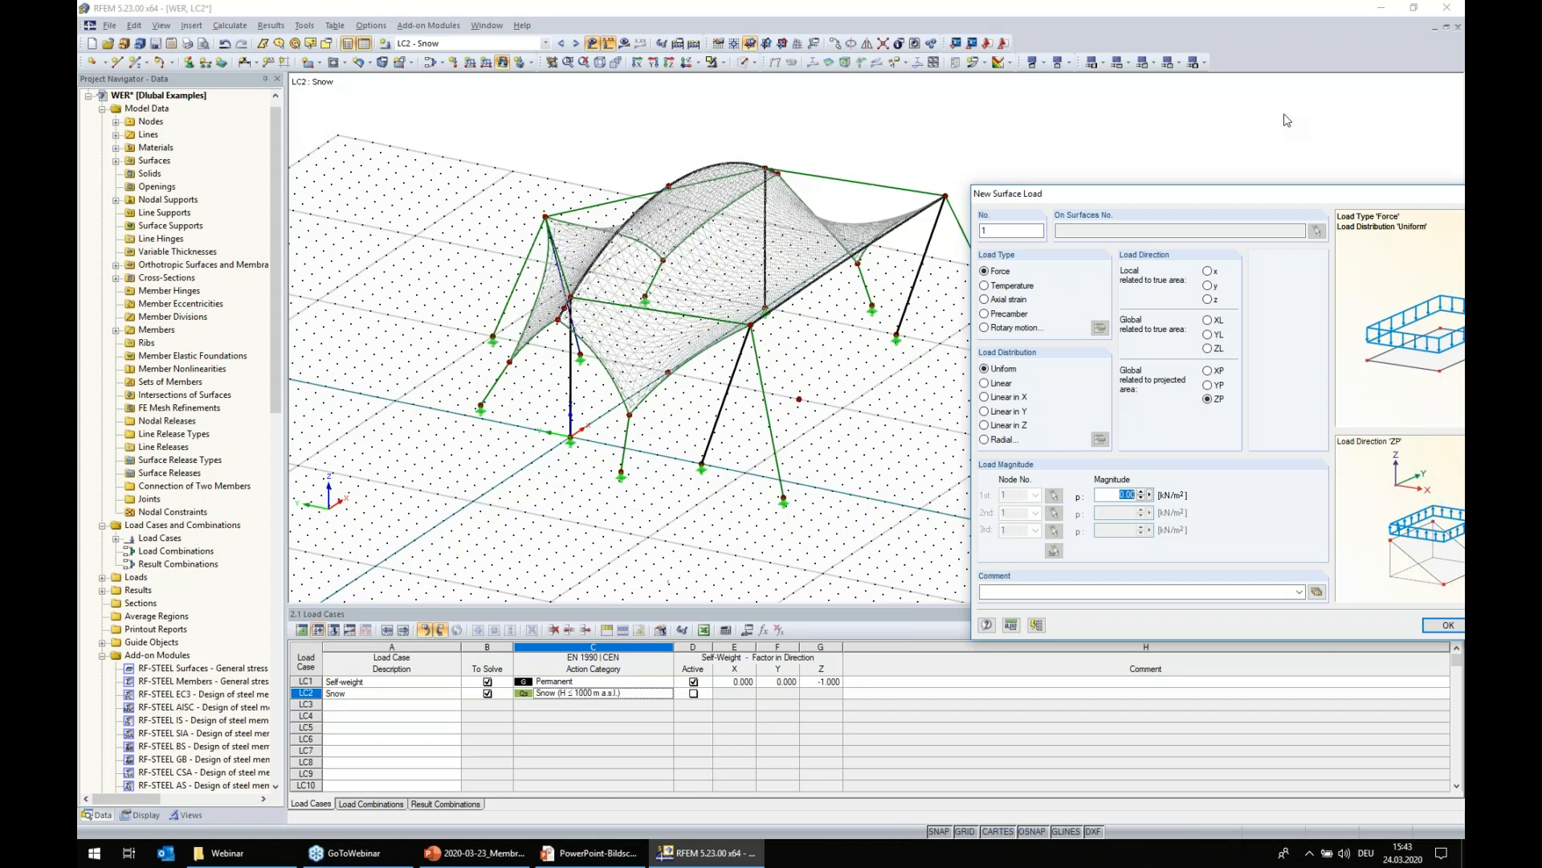
key("BackSpace")
left_click(1447, 625)
left_click_drag(888, 454, 524, 191)
key("Escape")
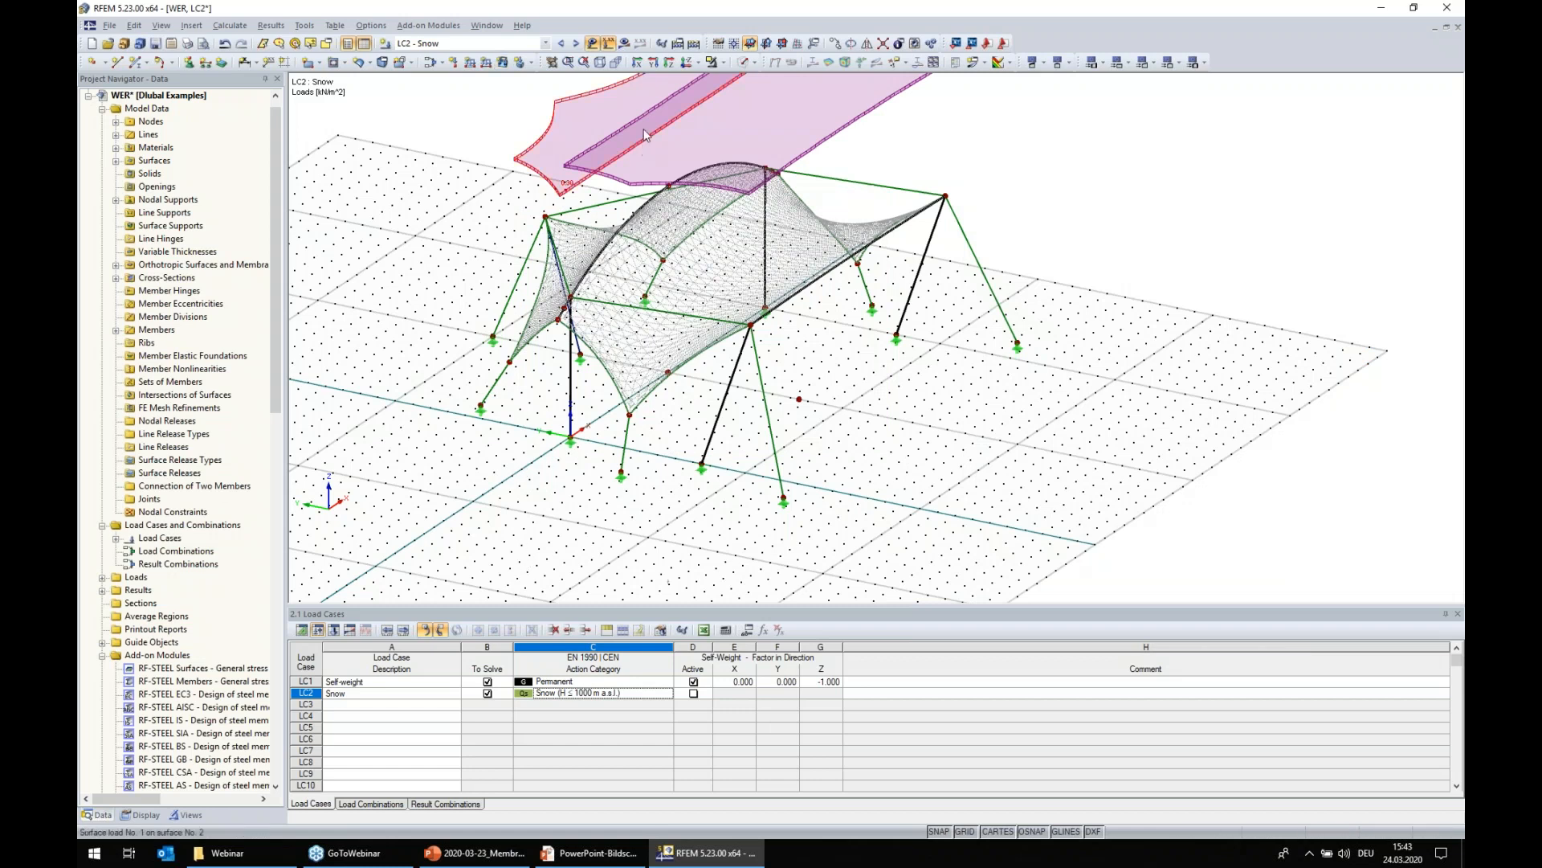
- Check the position and extent of the snow load over the membrane from the side and from above
left_click(653, 63)
scroll(854, 157, "up", 3)
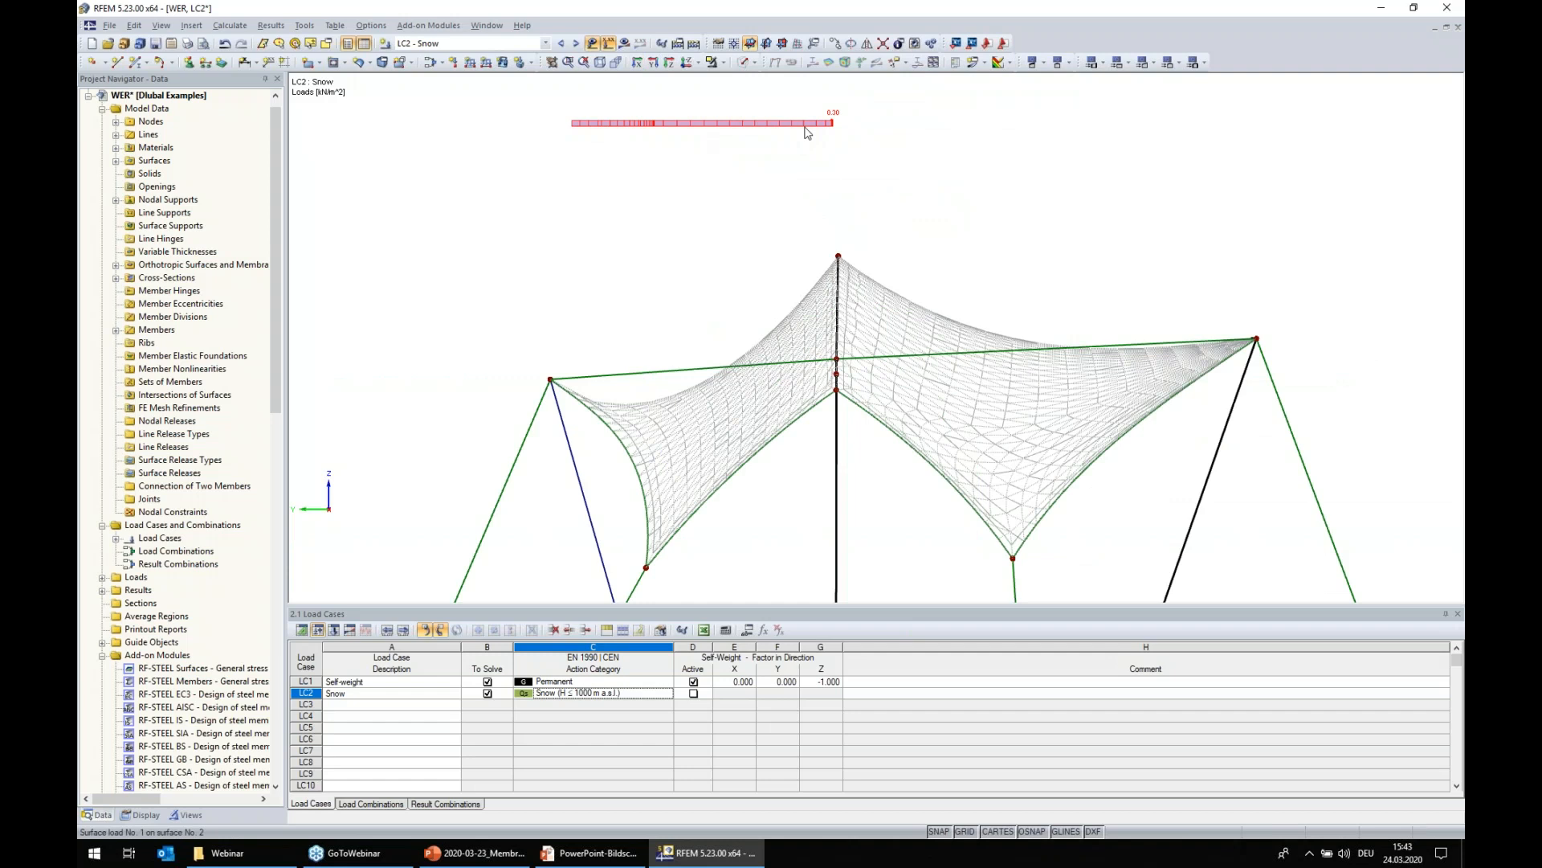
left_click(685, 63)
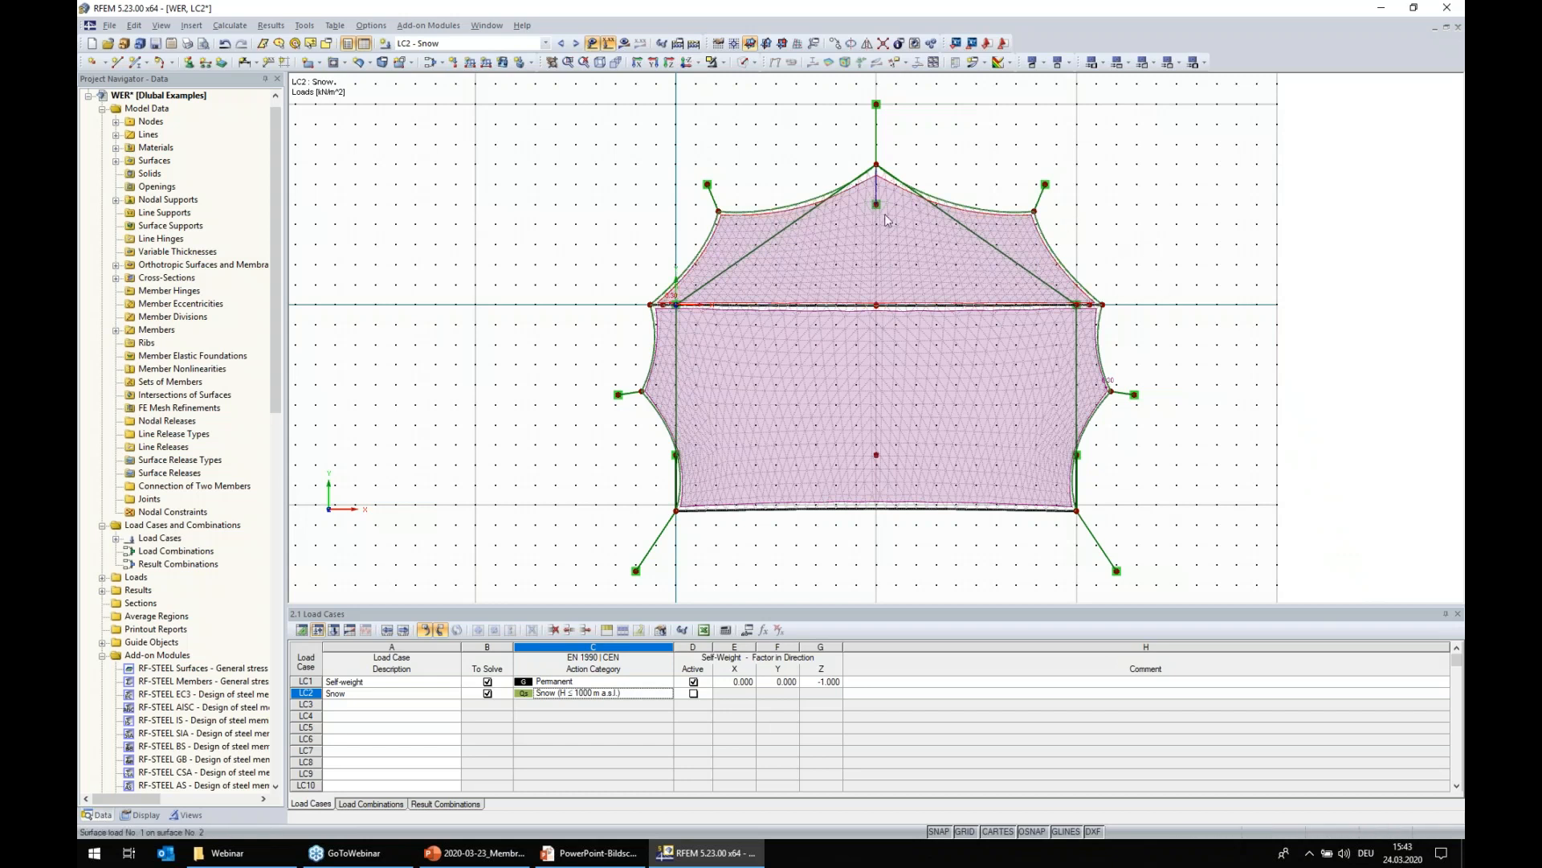
- Calculate load case LC2 - Snow, switch to an isometric view of the results and hide the load display
left_click(624, 42)
left_click(742, 450)
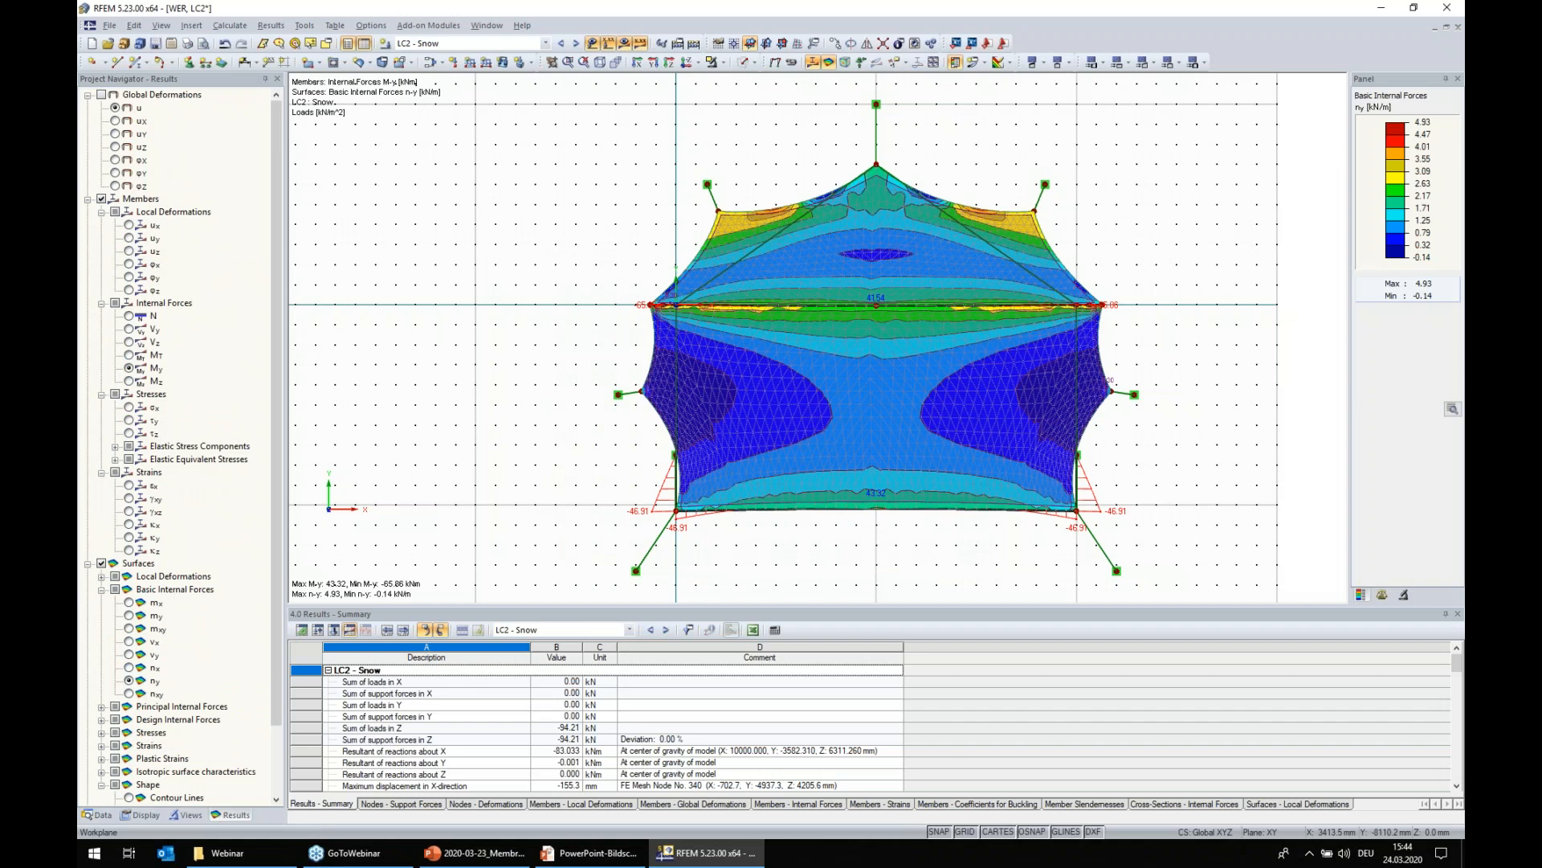
left_click(600, 64)
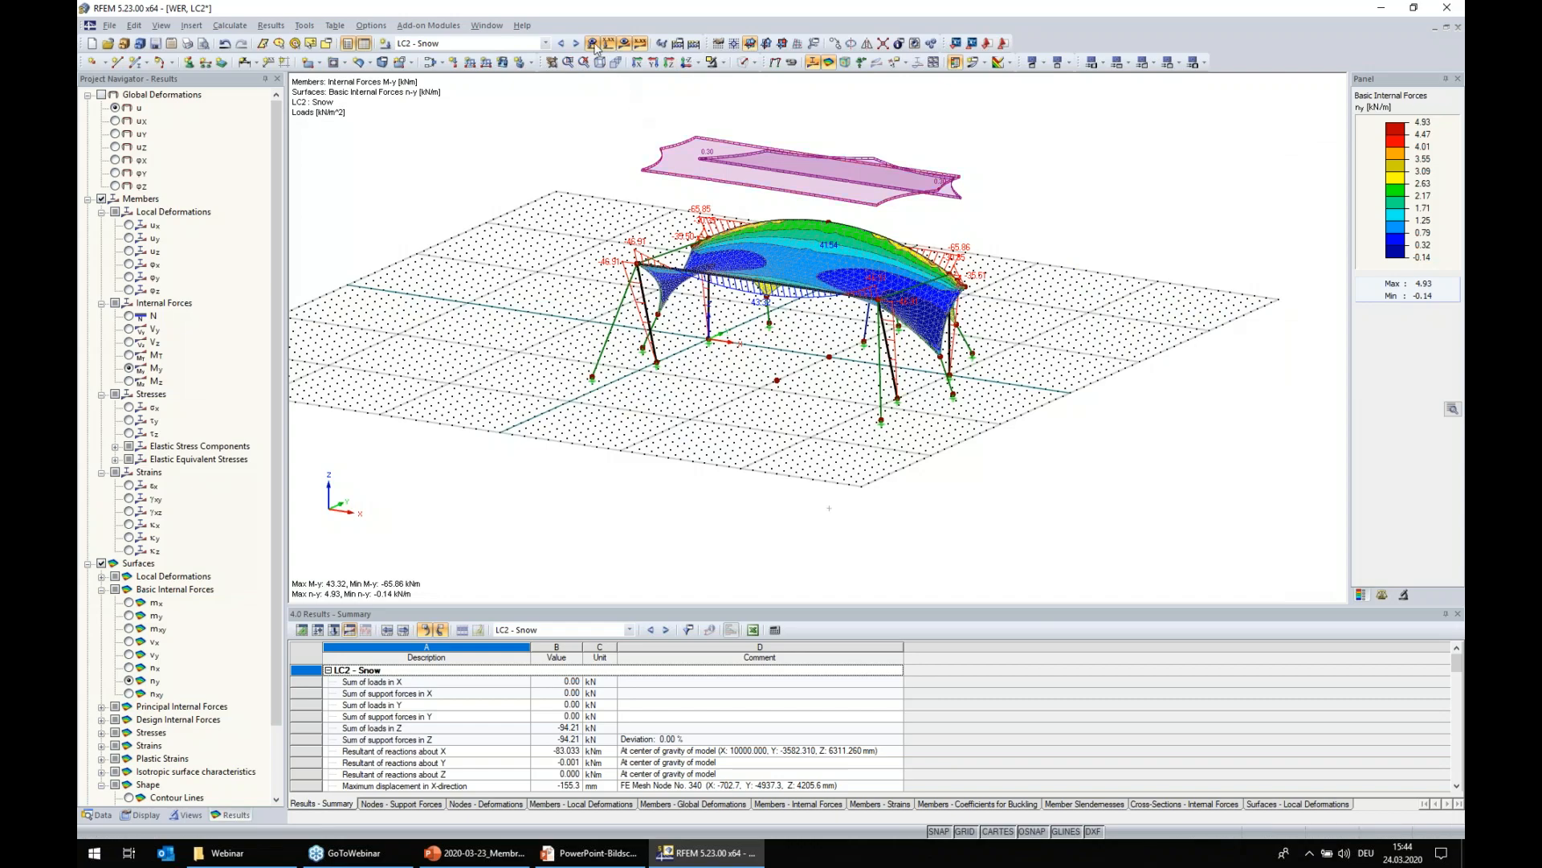
left_click(592, 43)
middle_click_drag(519, 237, 860, 229, "ctrl")
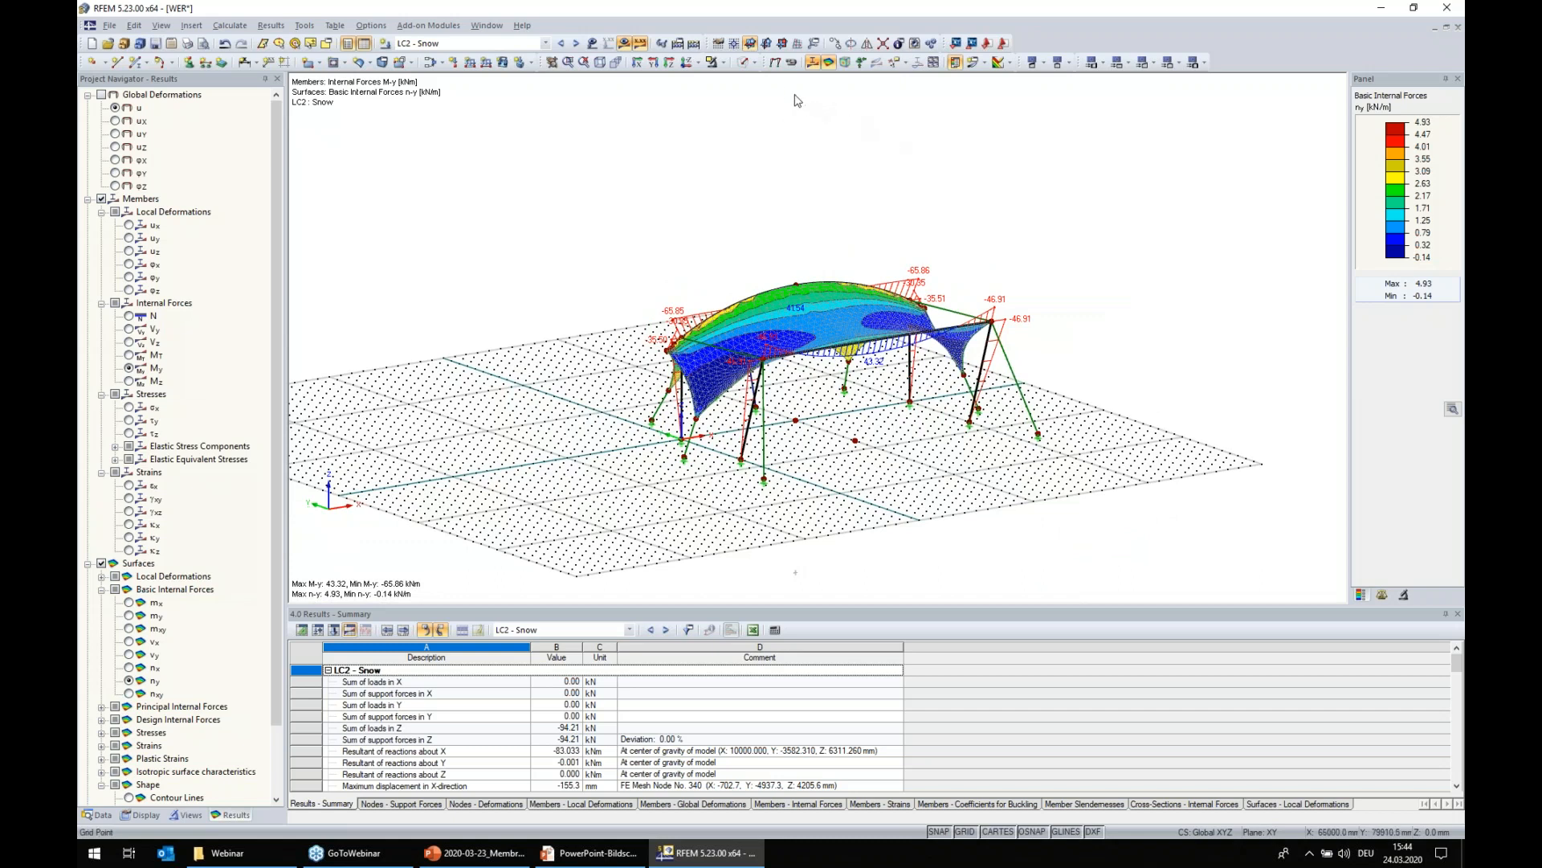
- Show the global deformations u of the Snow load case with a deformation display factor of 1
left_click(775, 63)
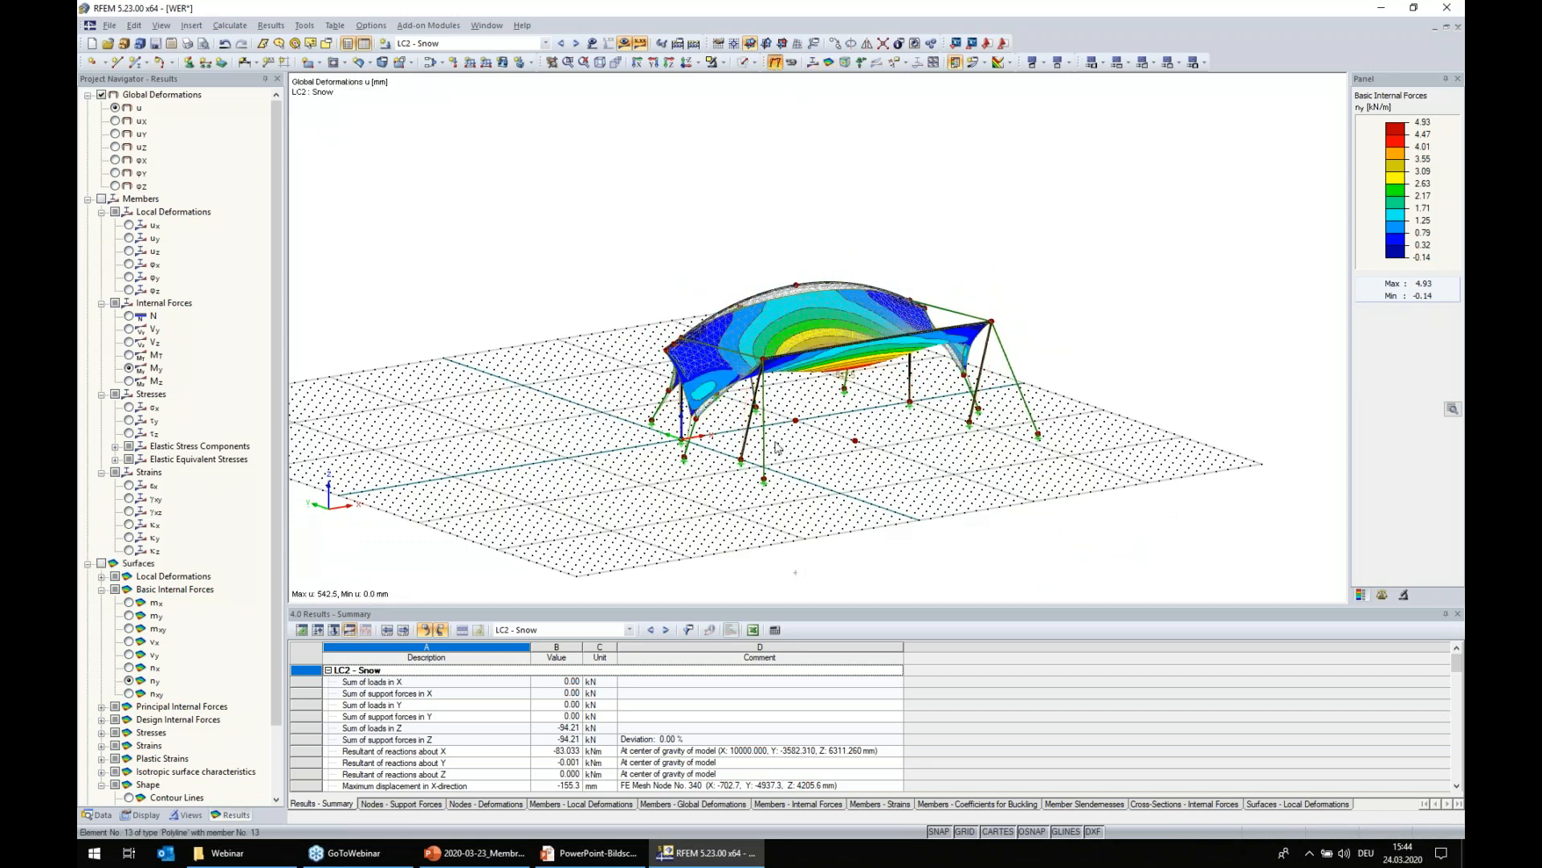
middle_click_drag(697, 441, 850, 248, "ctrl")
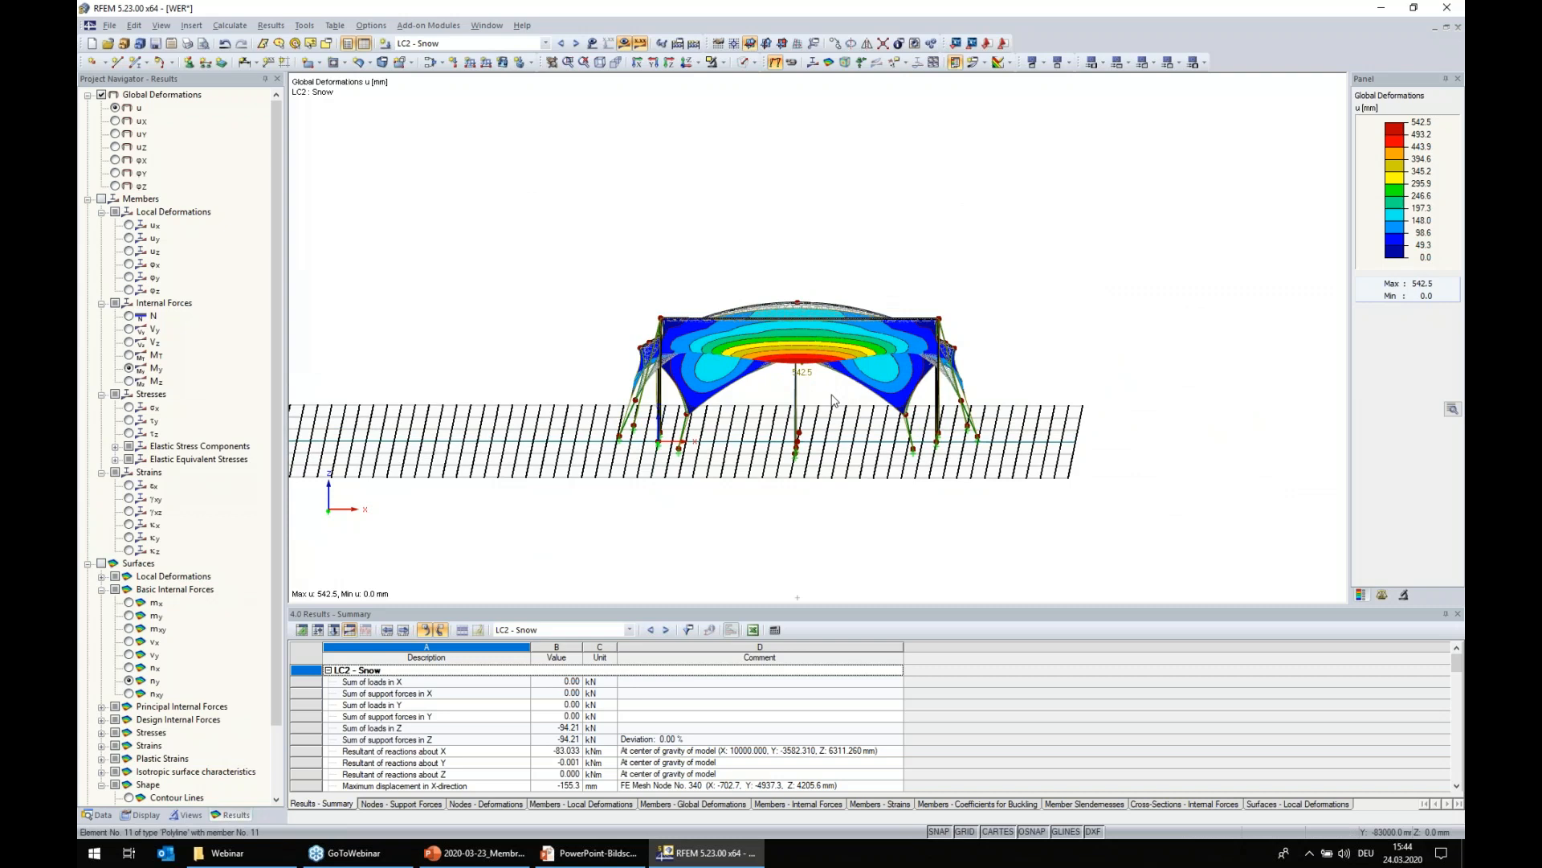
left_click(1382, 595)
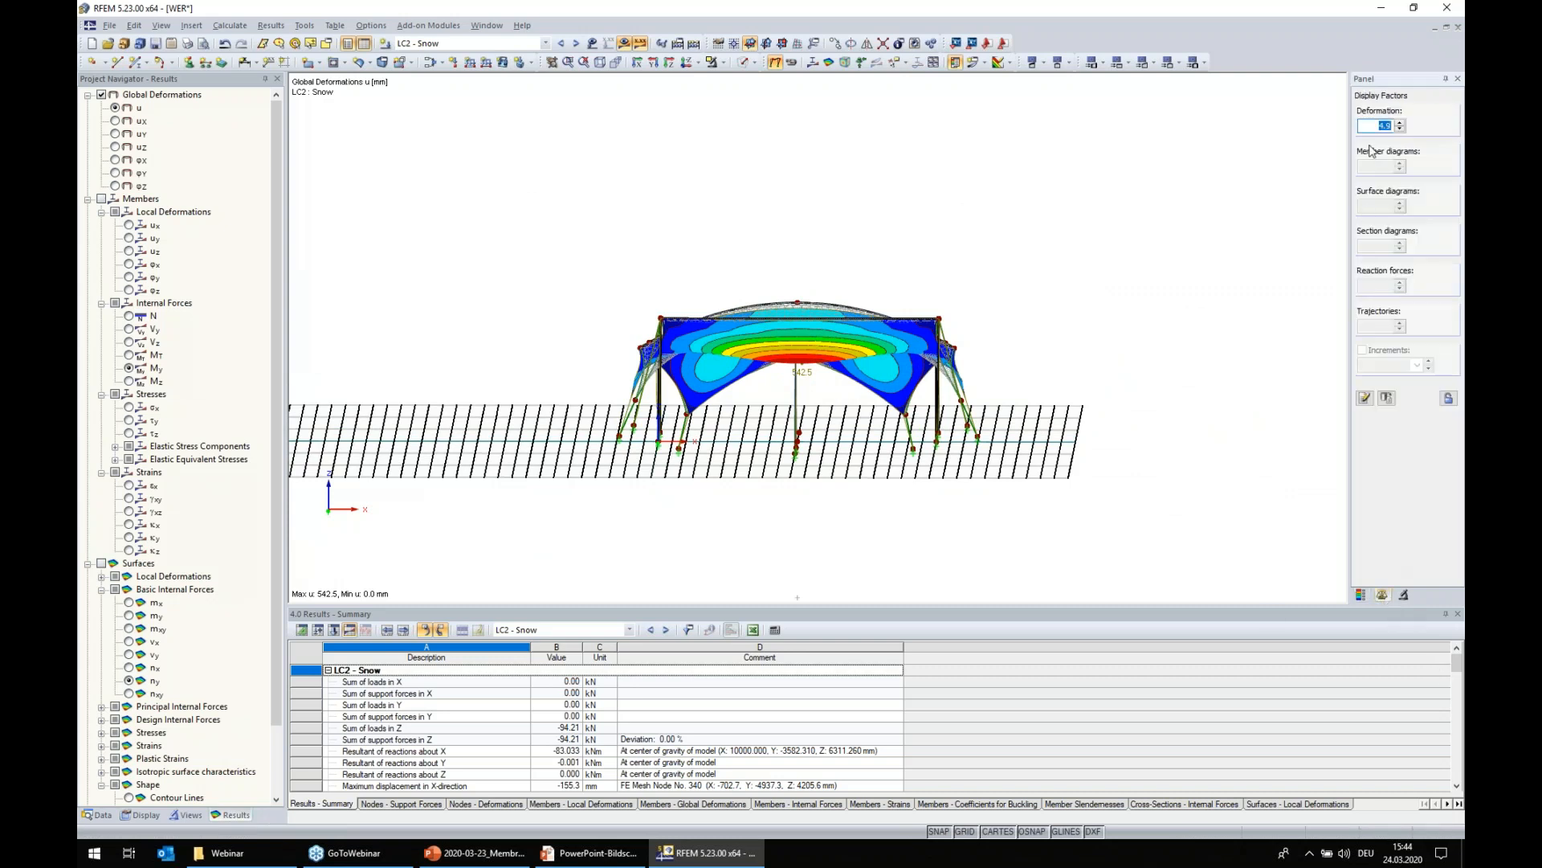
key("Return")
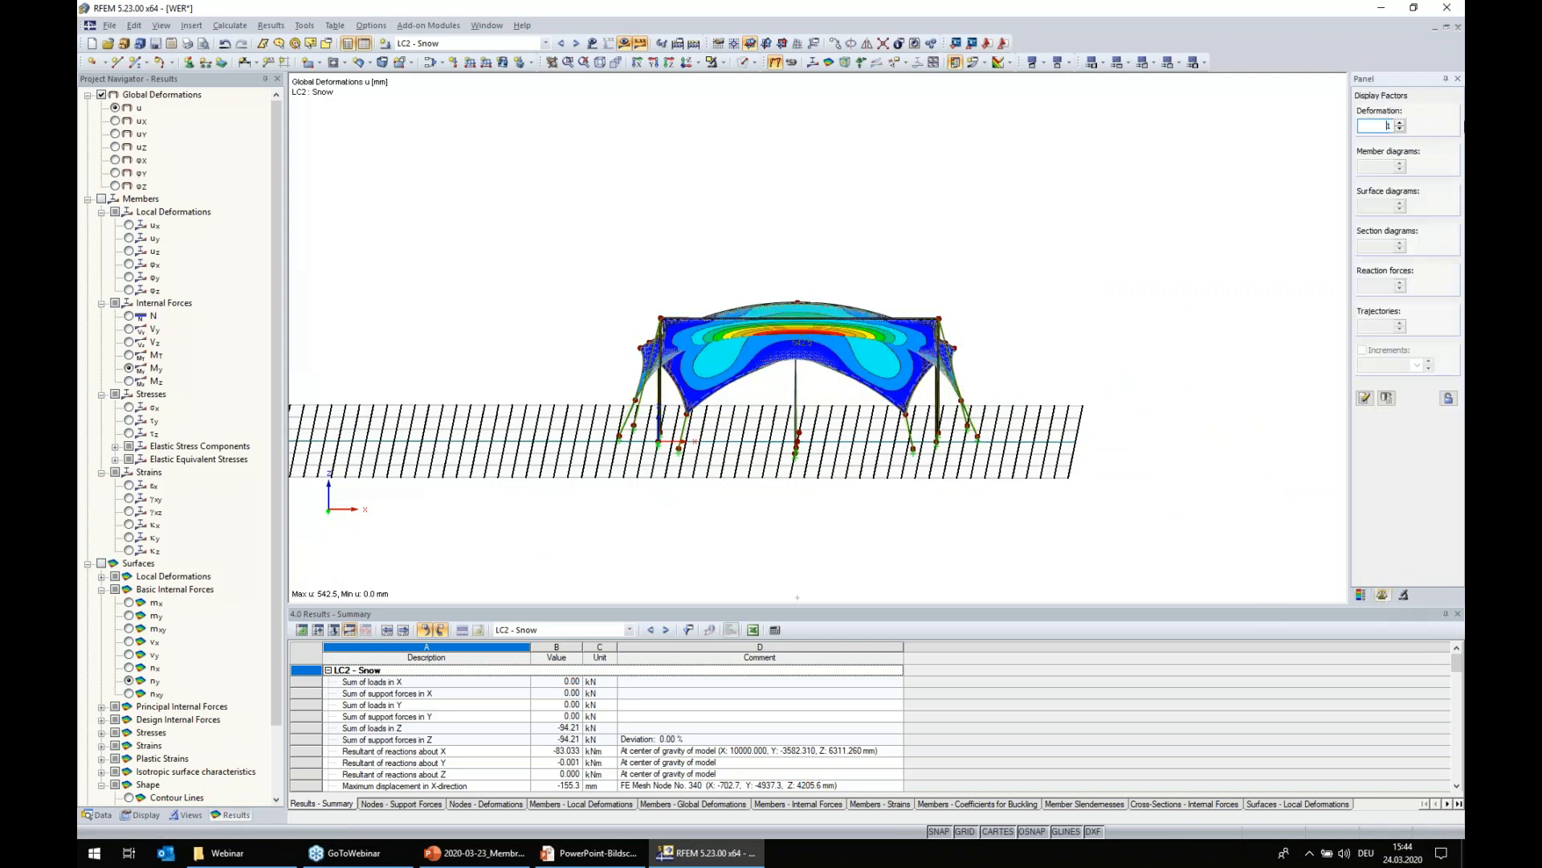
middle_click_drag(1116, 272, 1194, 460, "ctrl")
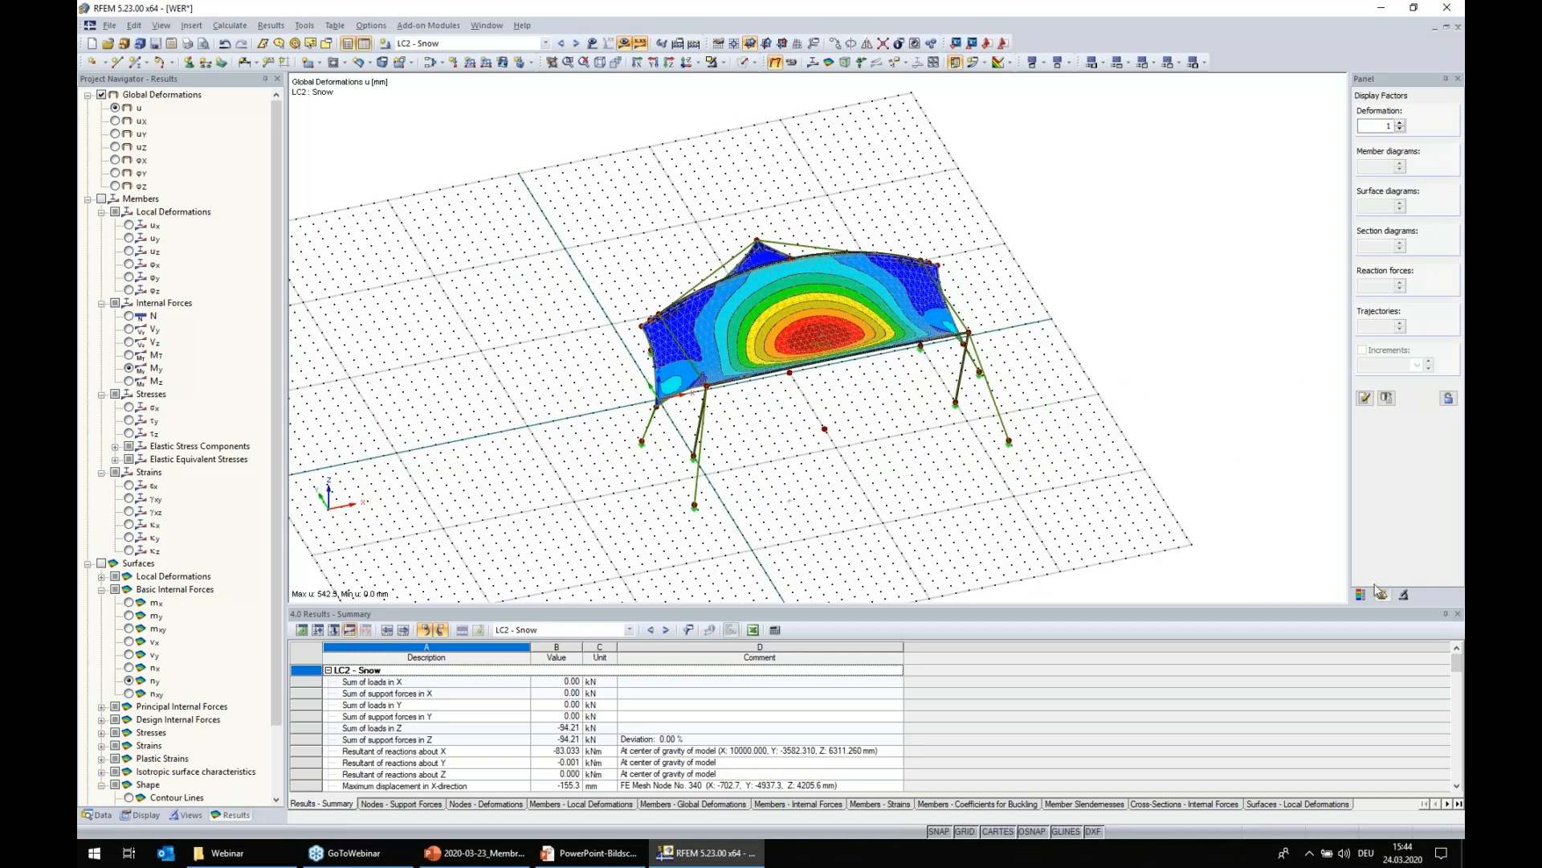
left_click(1362, 594)
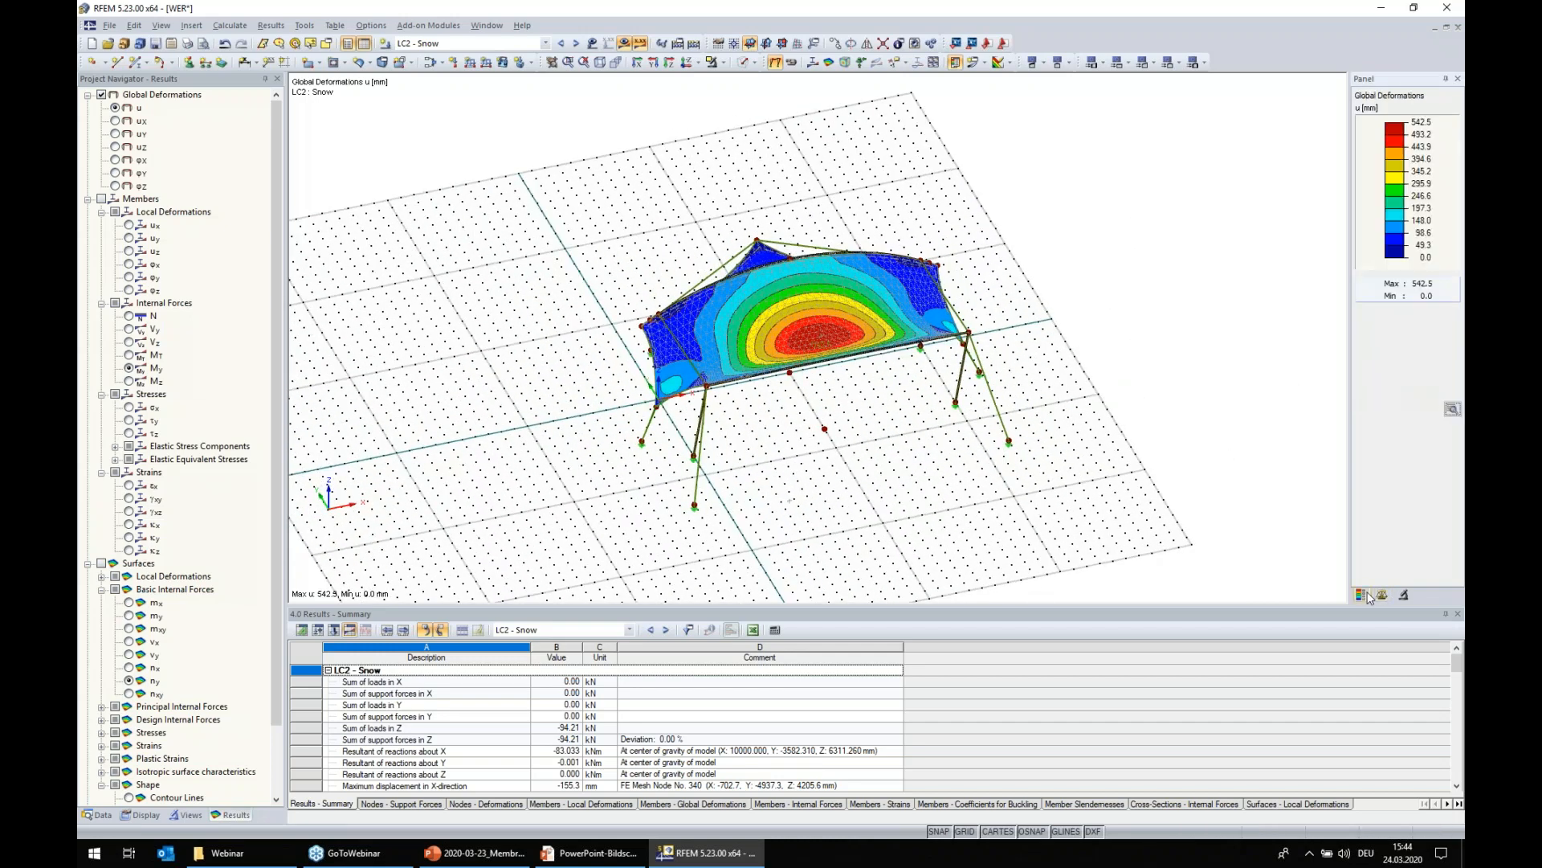
- Try overlaying level curves with an adjusted interval on the deformation plot, turn them off again and close the display options
left_click(1452, 409)
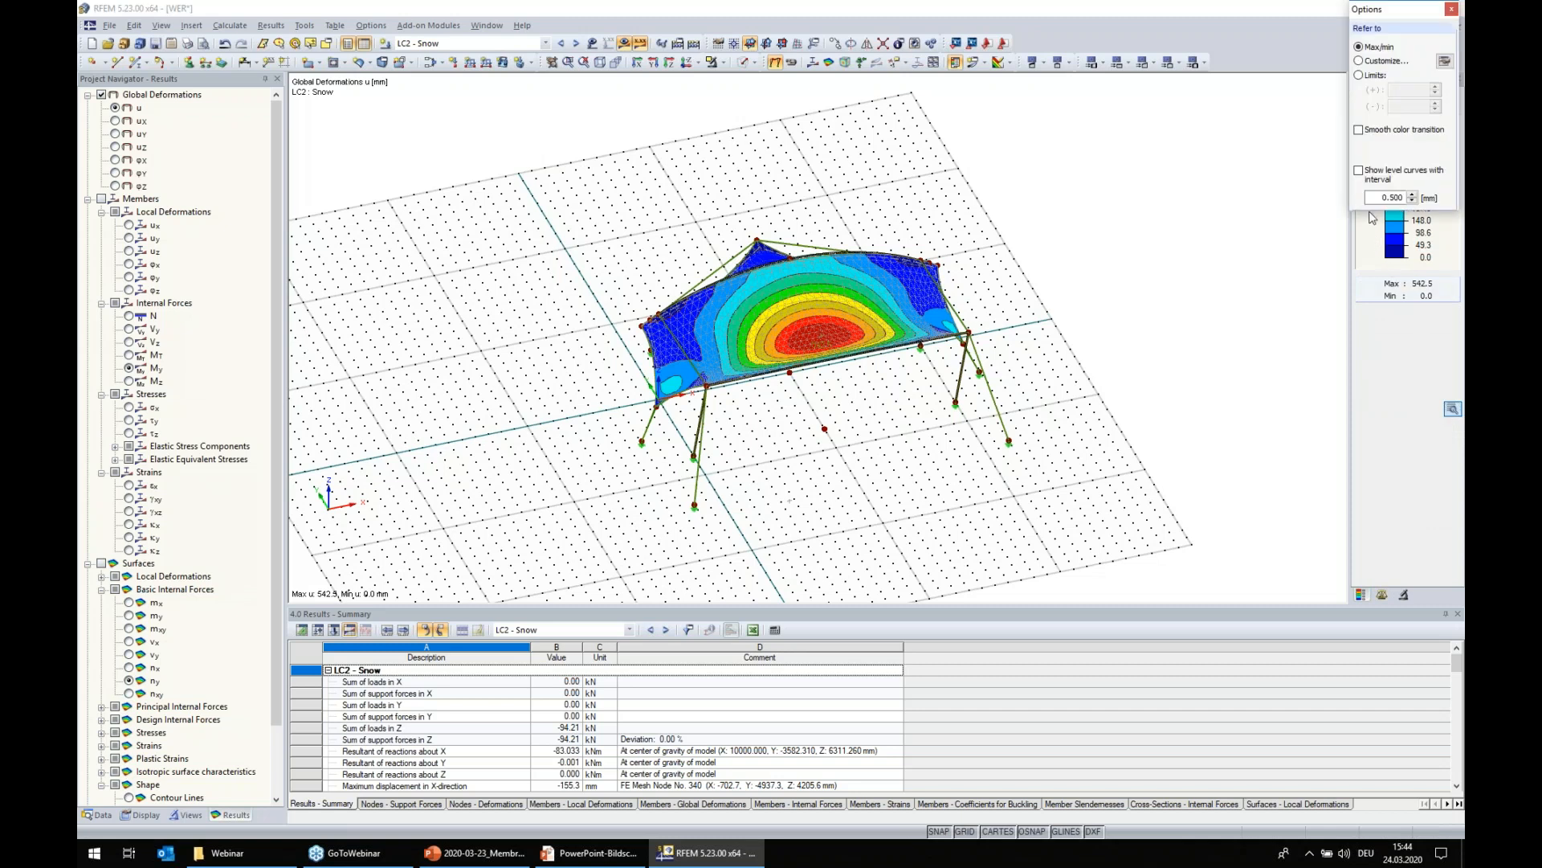
left_click_drag(1404, 13, 1297, 46)
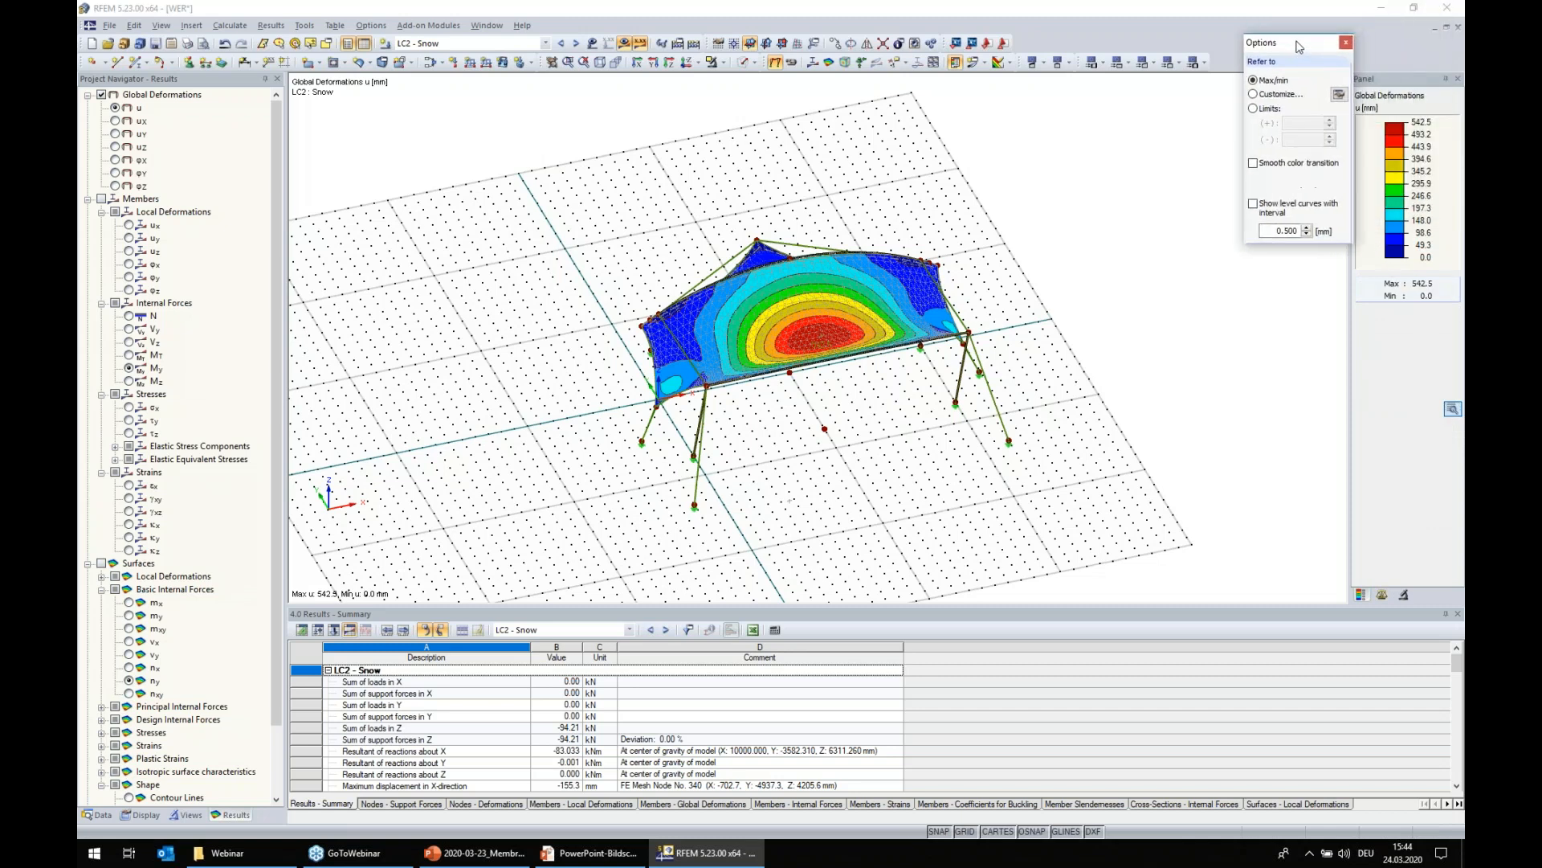
left_click(1253, 203)
left_click(1307, 233)
left_click(1307, 234)
left_click(1307, 233)
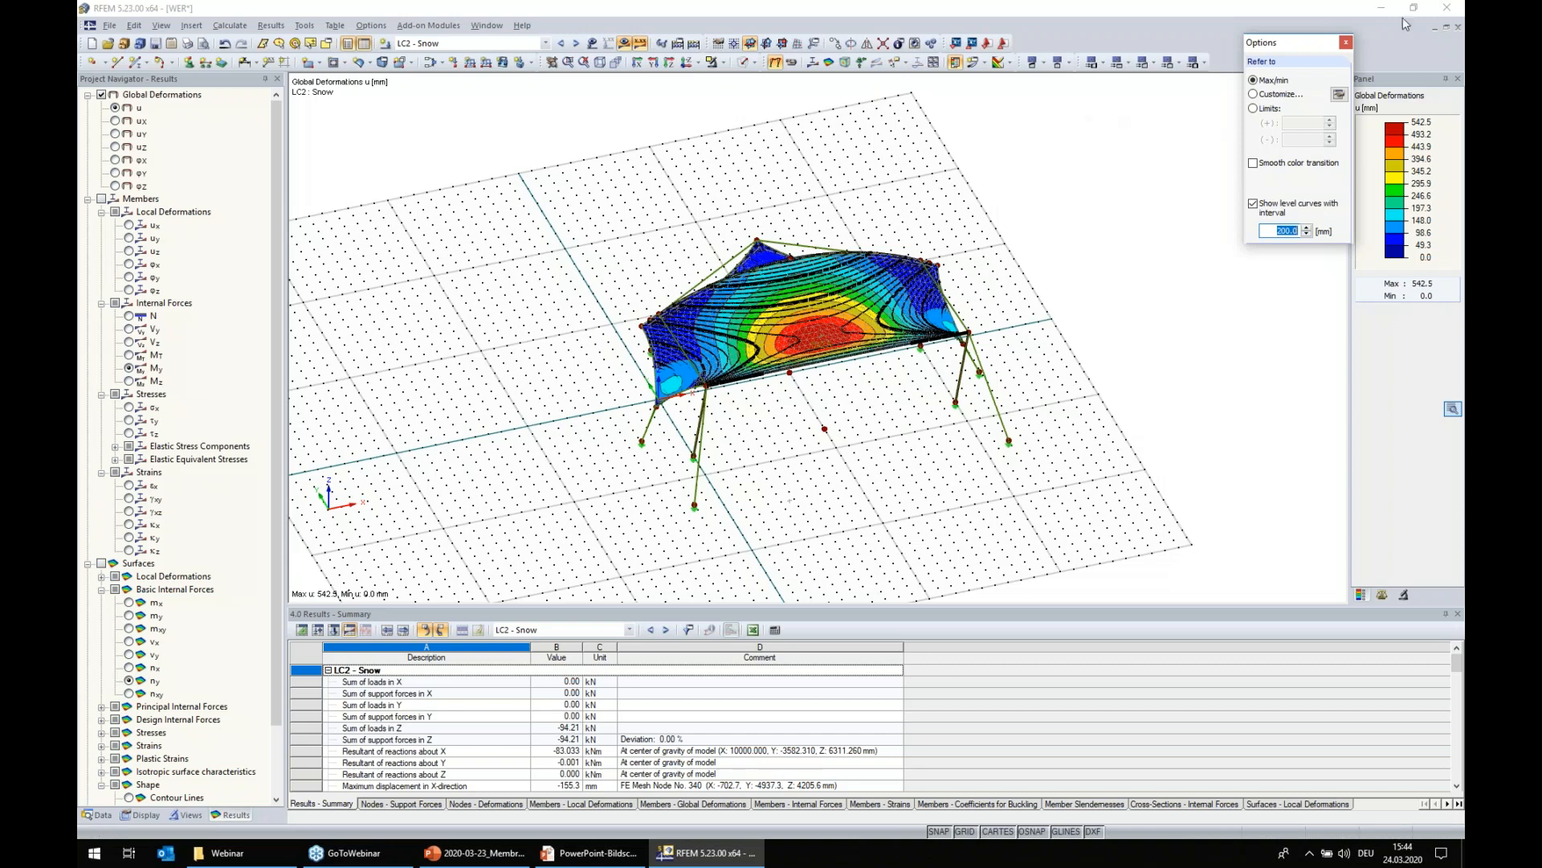
left_click(1252, 203)
left_click(1346, 43)
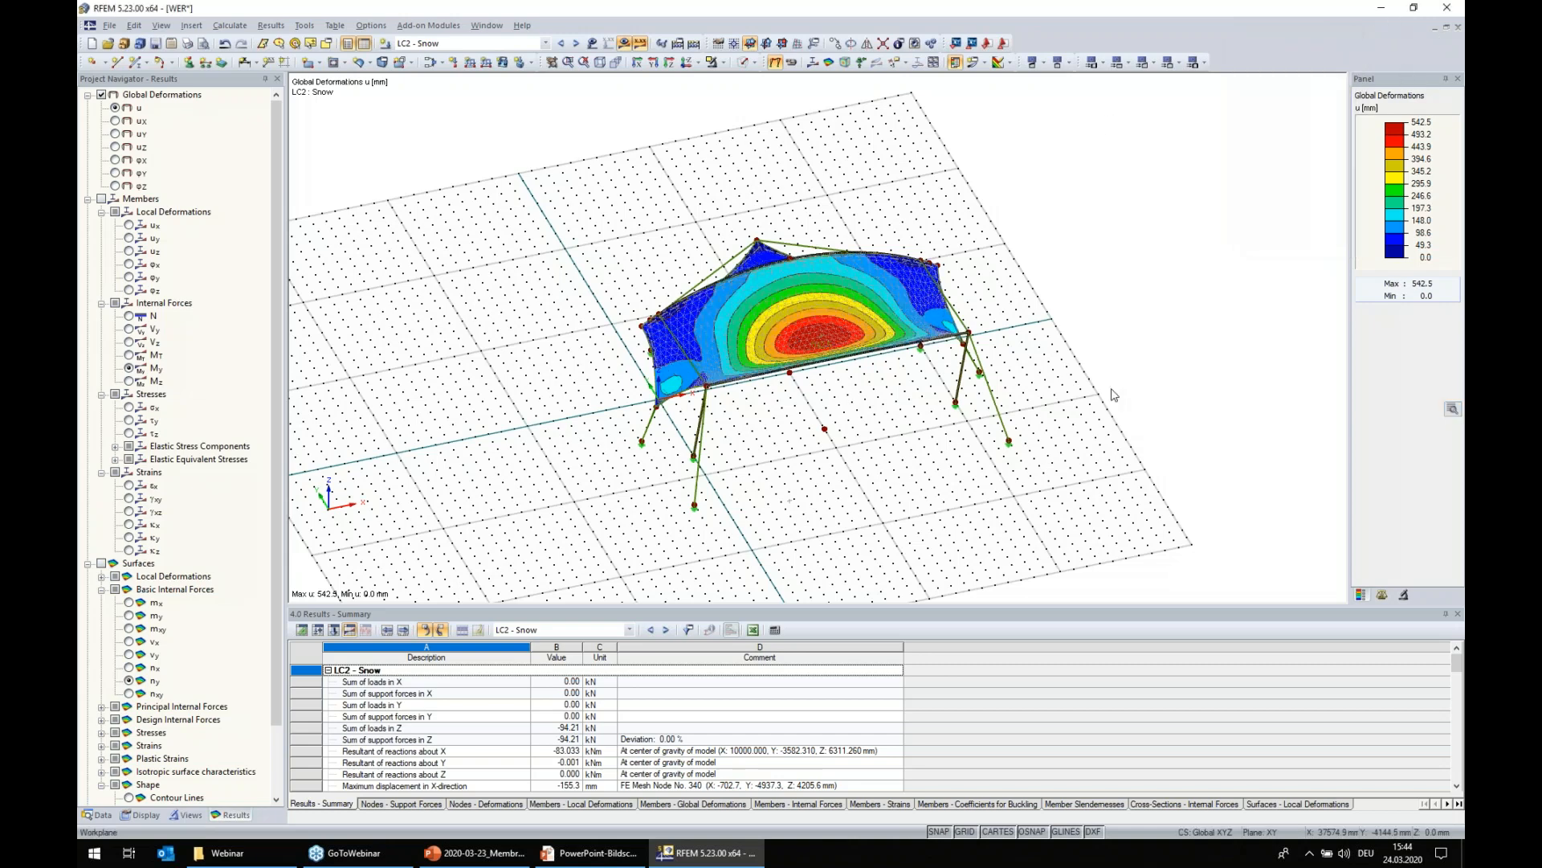
- Examine the deformed membrane under snow from several sides and list the model's load cases in the table
middle_click_drag(1110, 389, 783, 427, "ctrl")
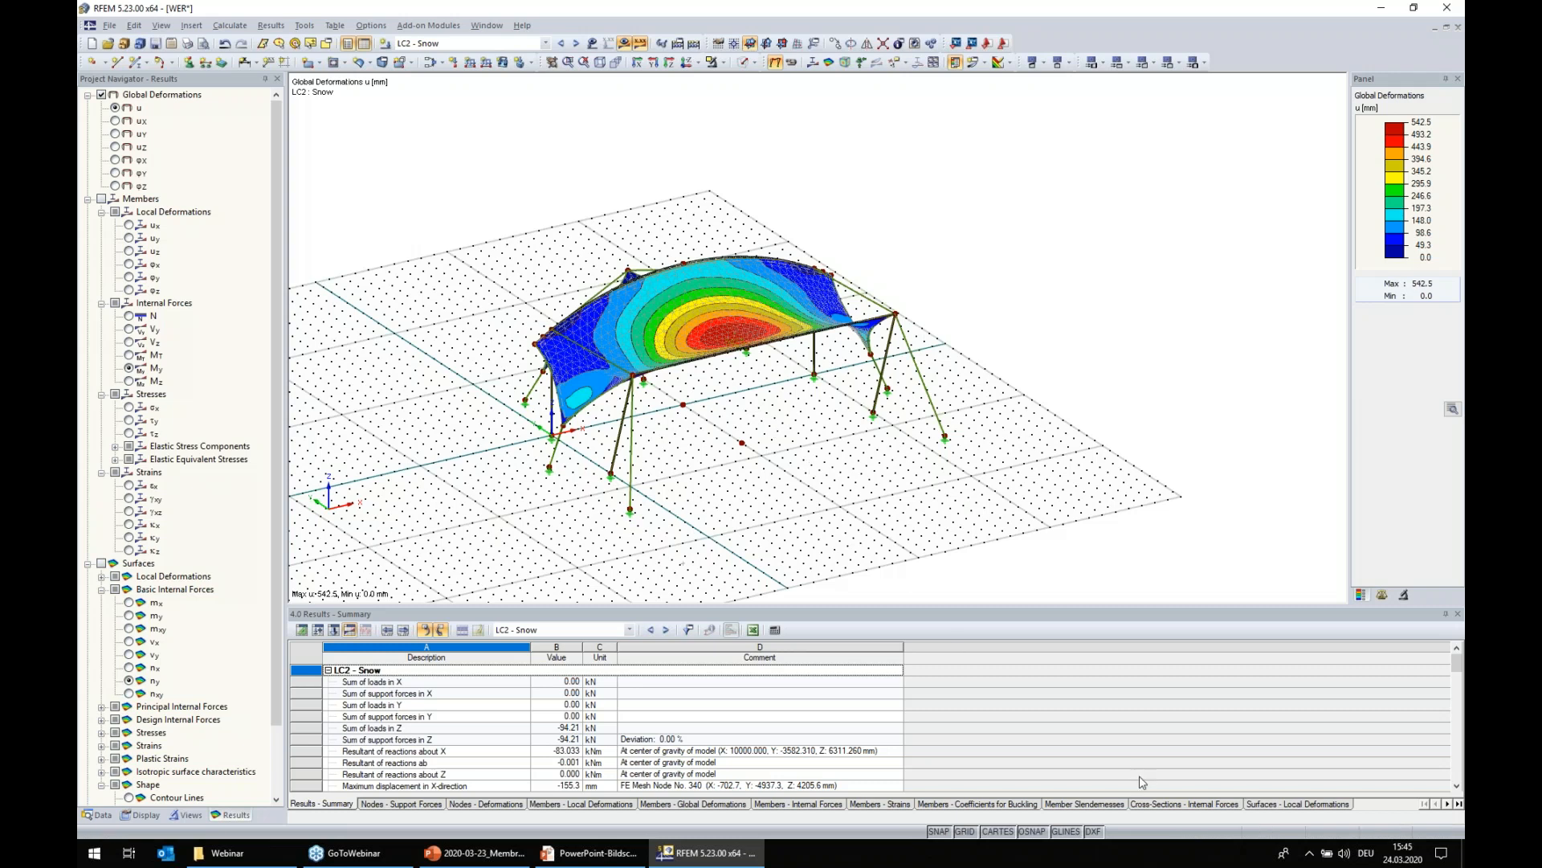
left_click(318, 631)
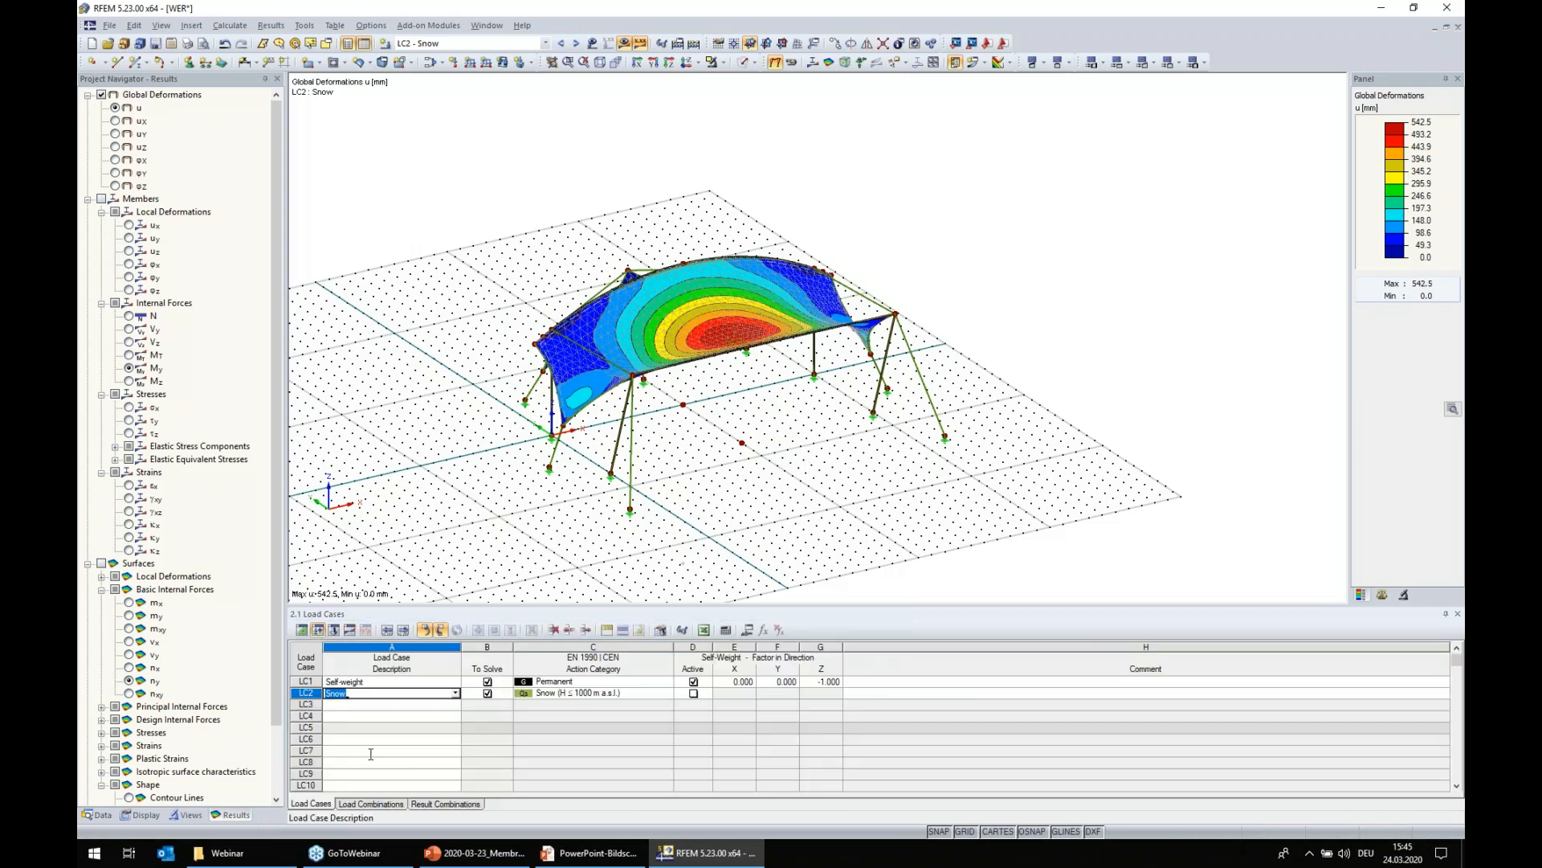
left_click(448, 531)
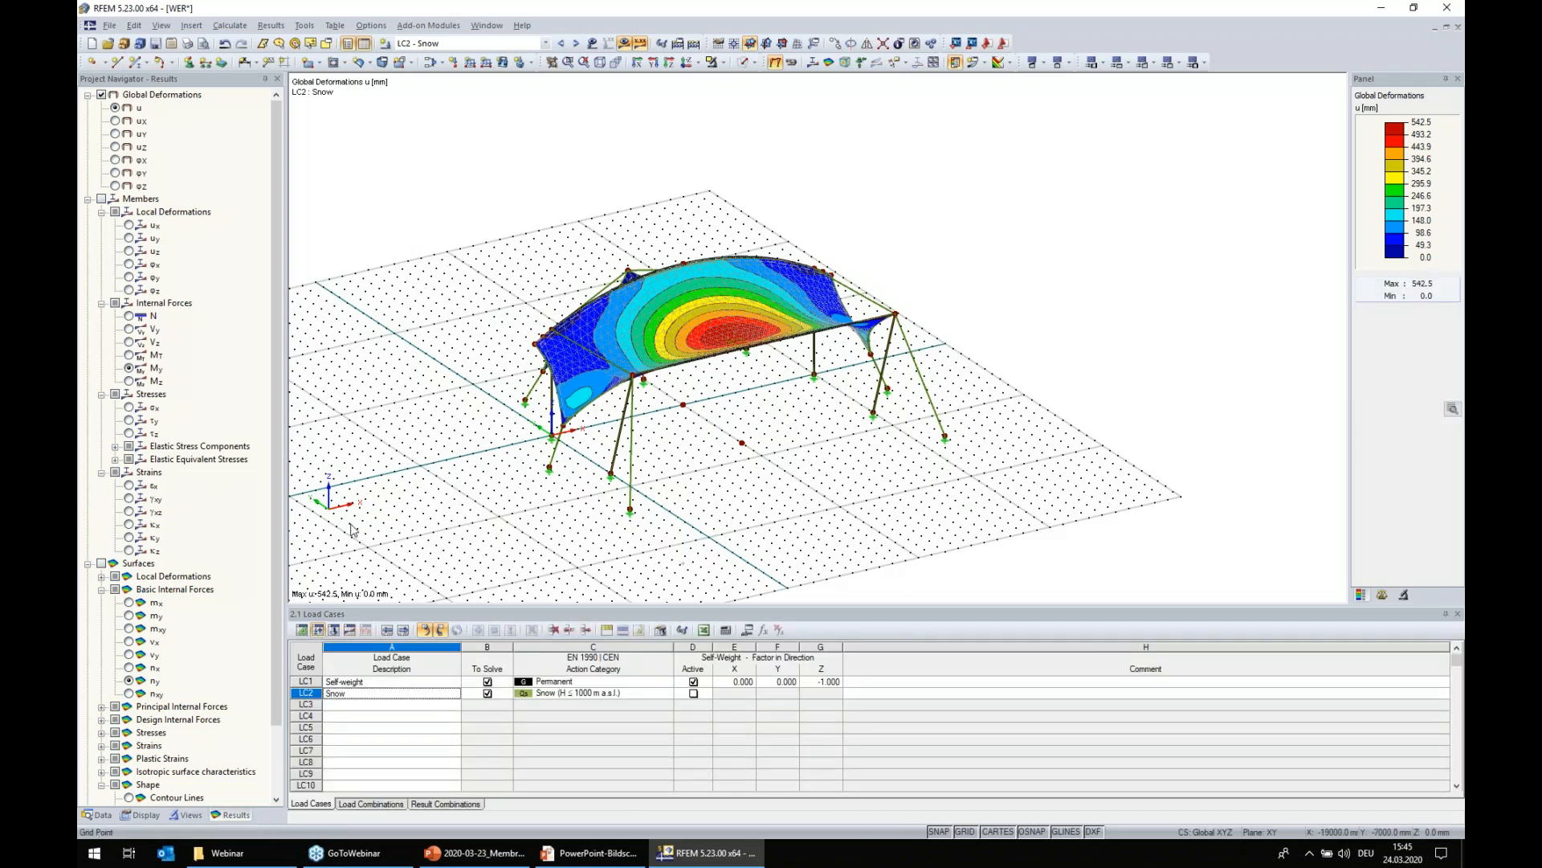
middle_click_drag(844, 485, 881, 386, "ctrl")
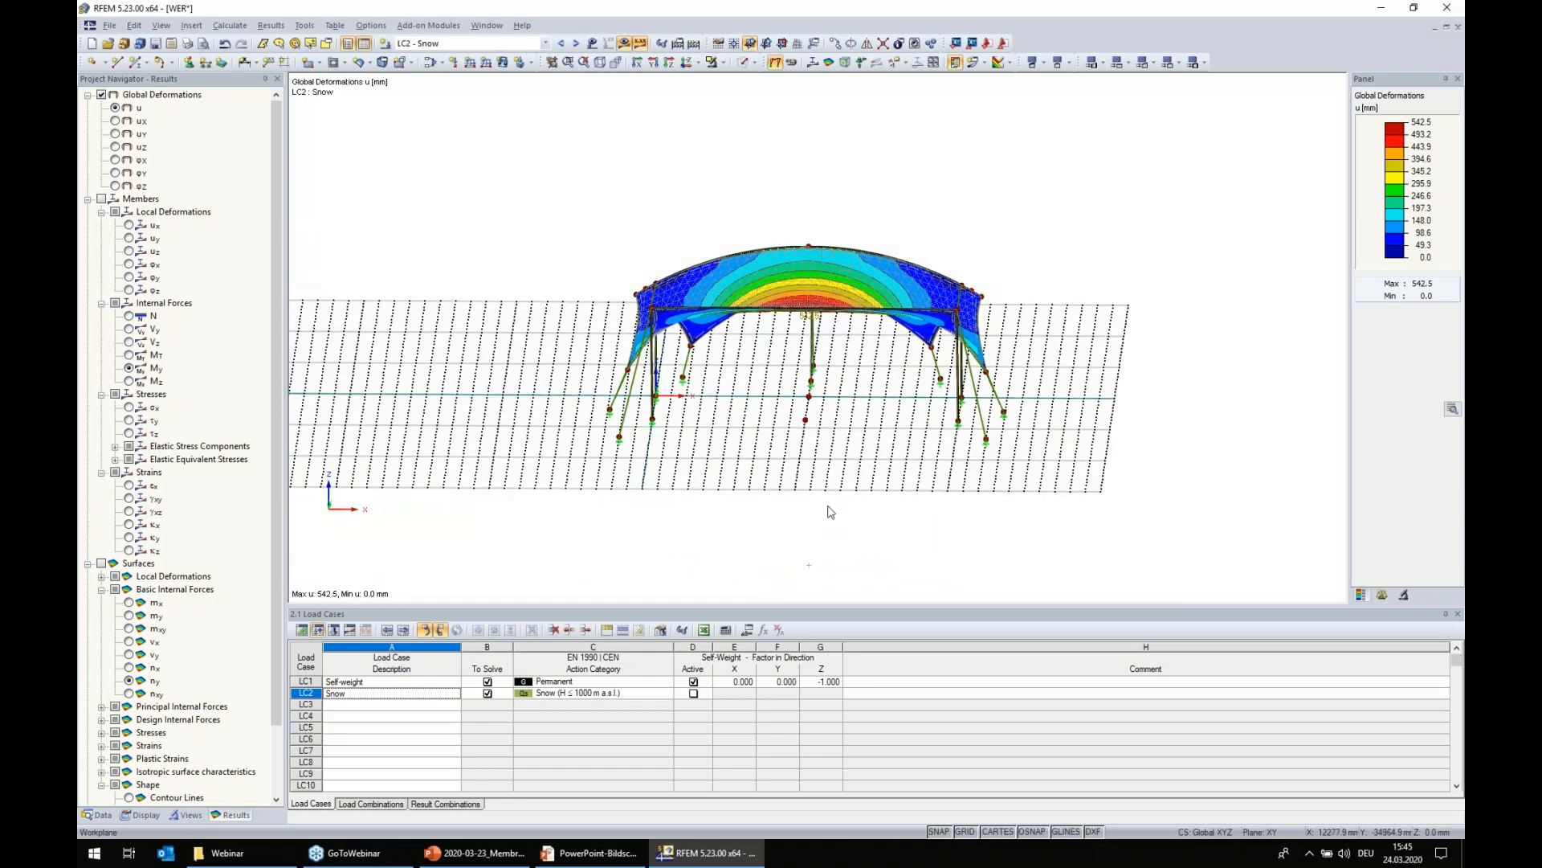
middle_click_drag(324, 571, 637, 527, "ctrl")
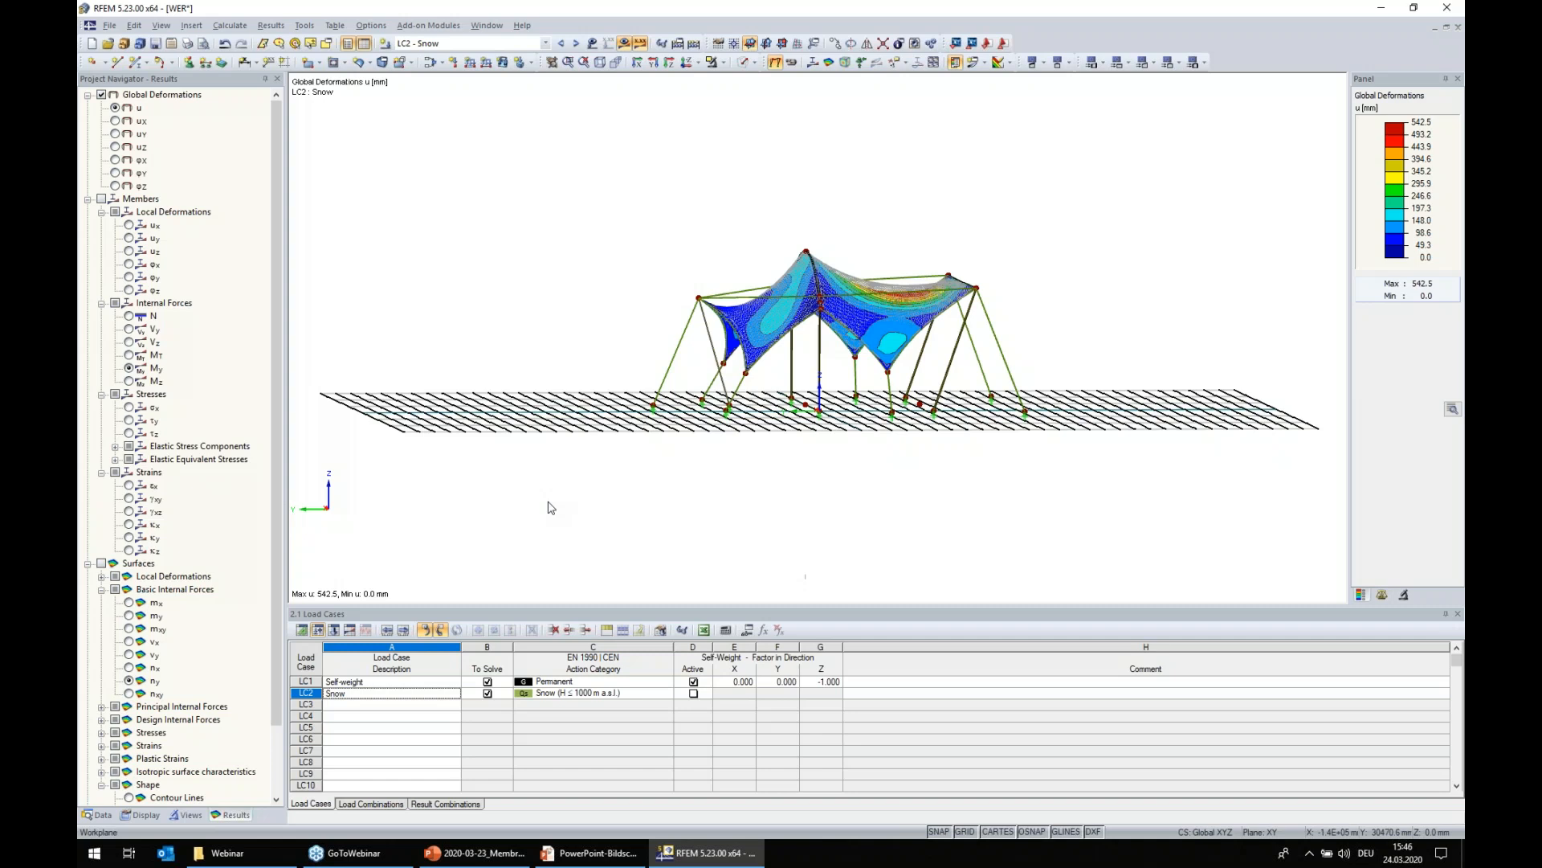
left_click(599, 63)
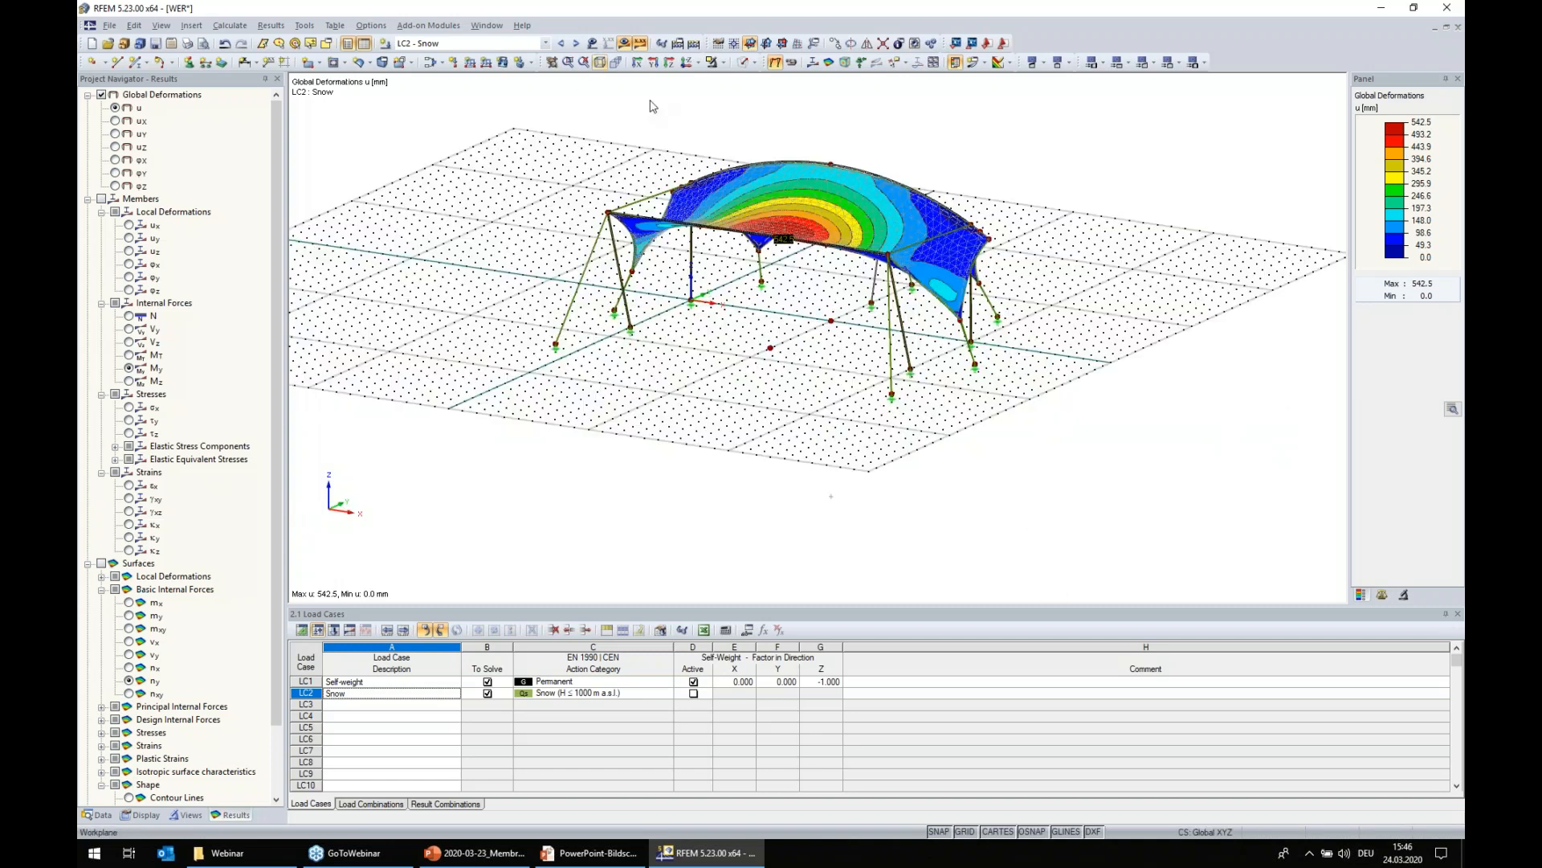
- Start generating wind loads with RWIND Simulation and set the uniform wind direction step to 90°
left_click(238, 27)
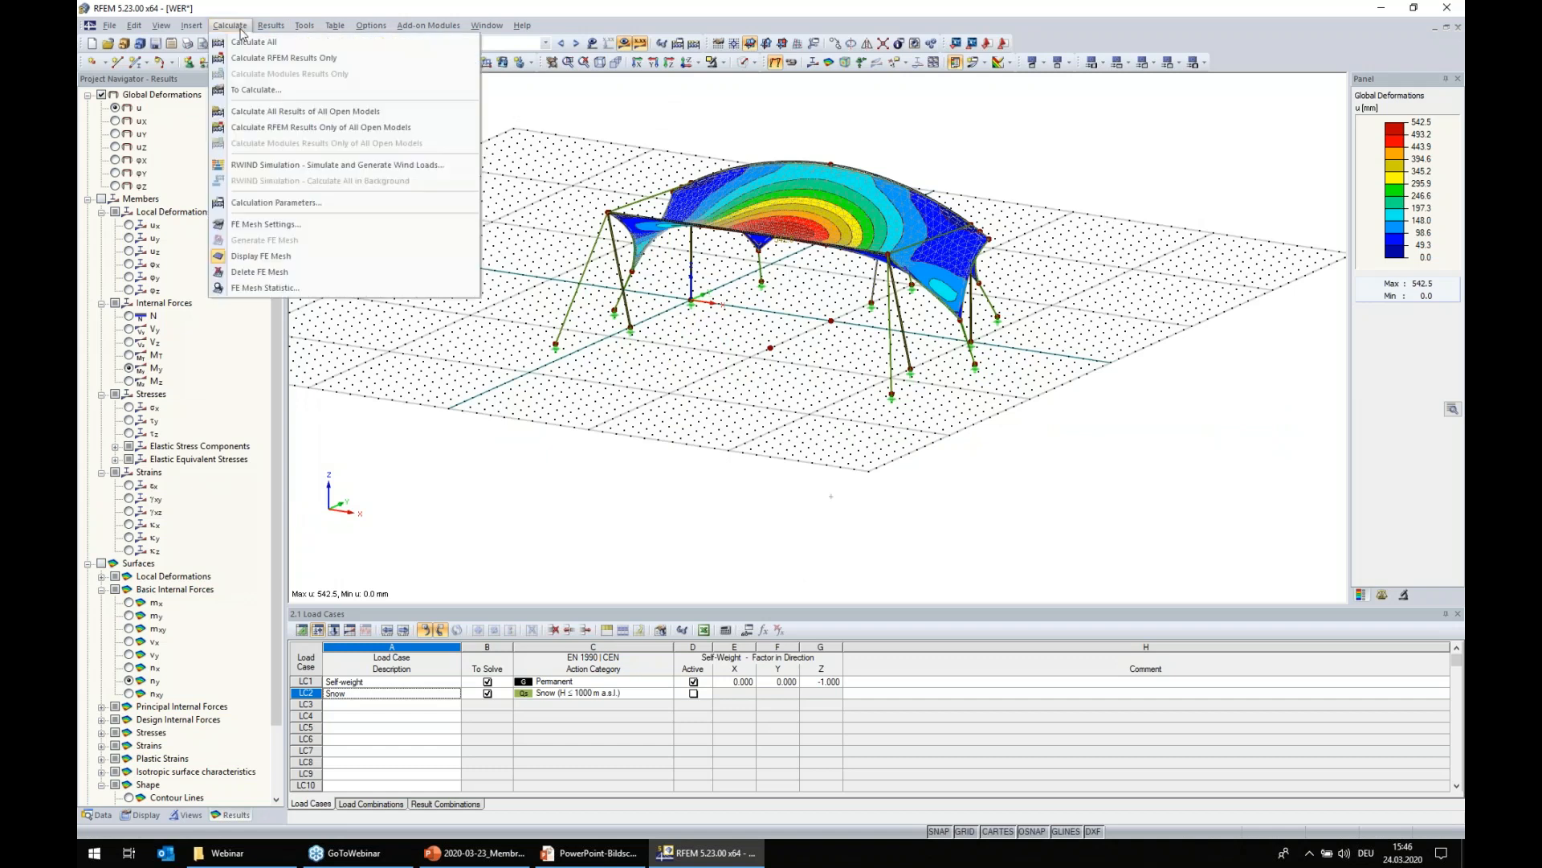
left_click(275, 173)
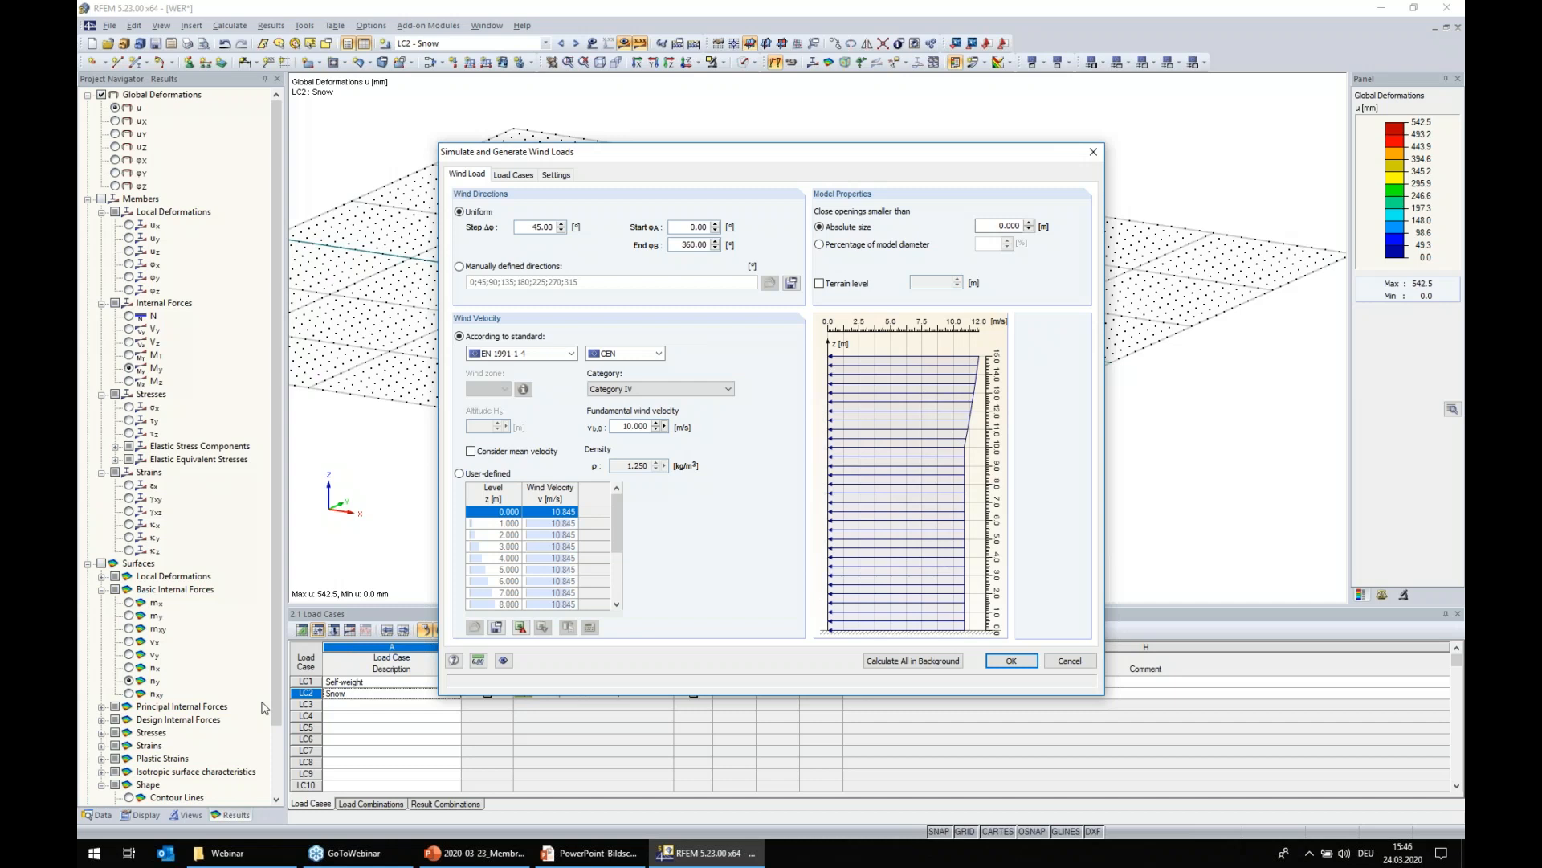
left_click_drag(661, 157, 723, 151)
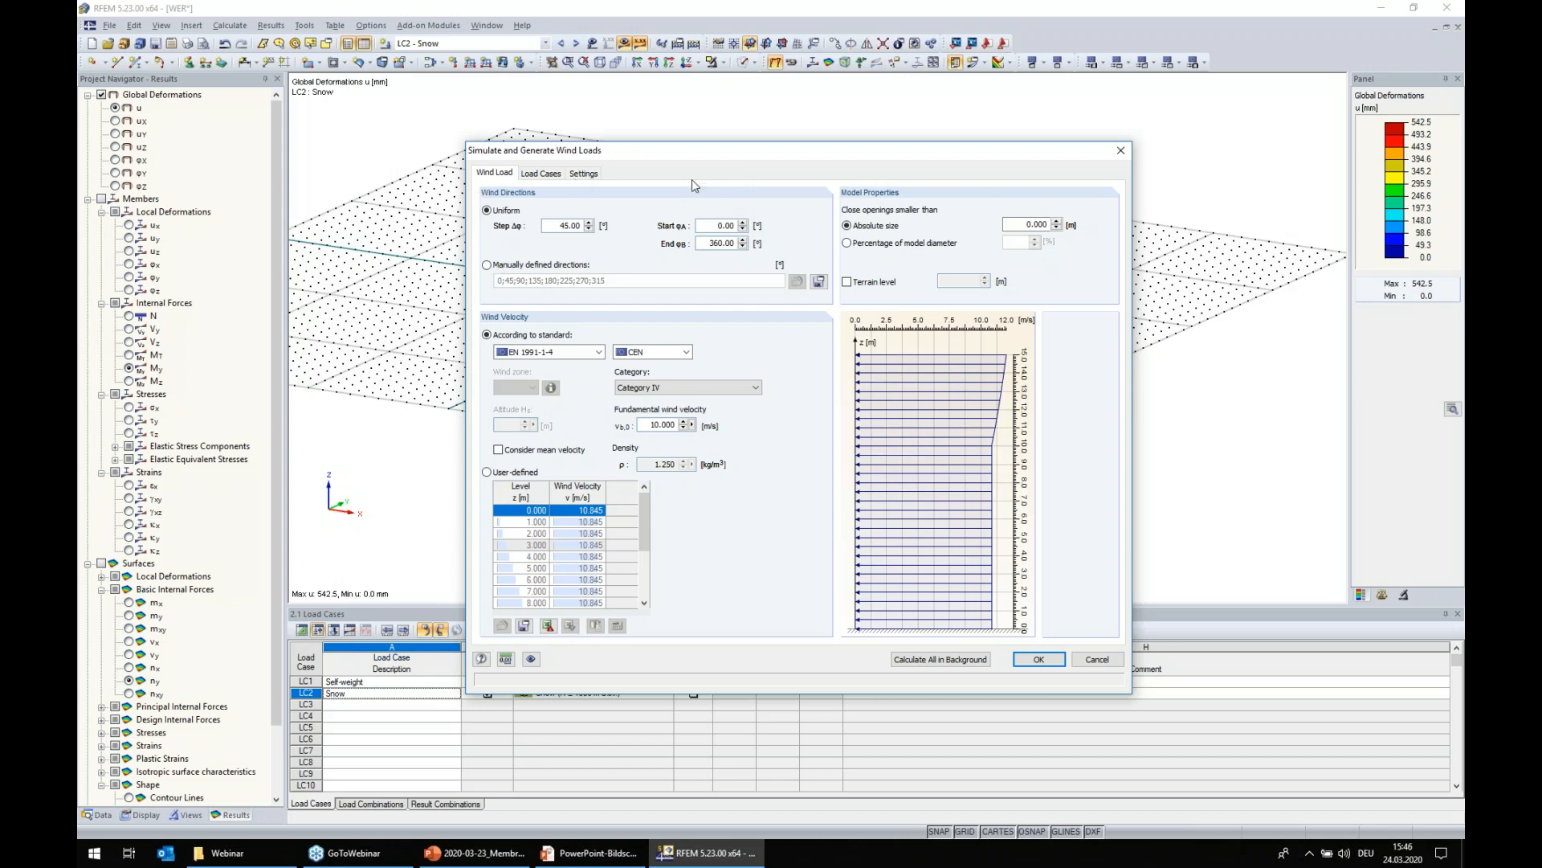
double_click(572, 227)
type("10")
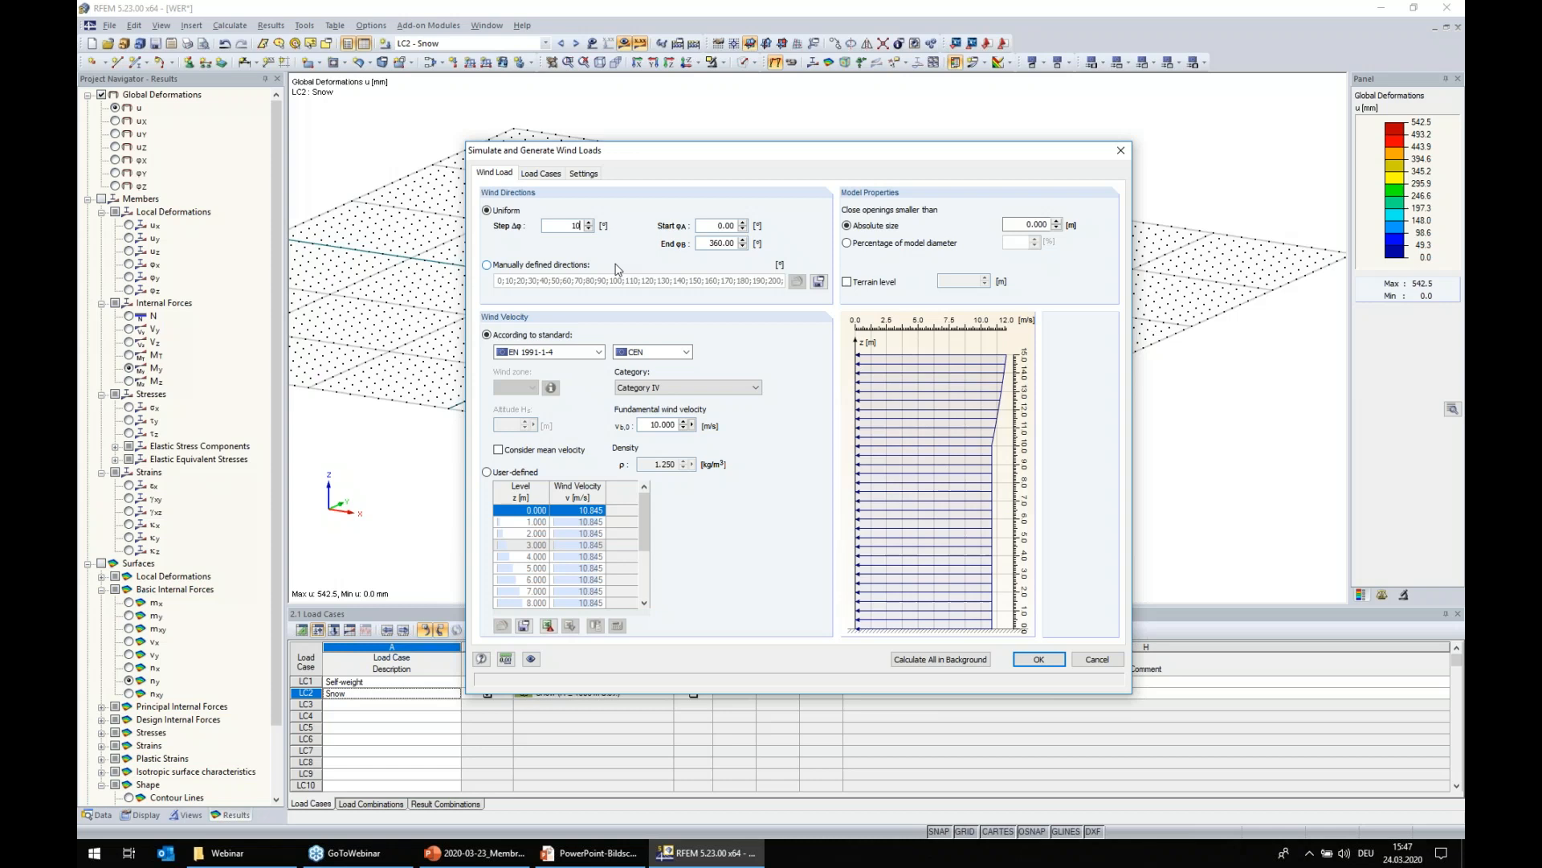
left_click_drag(567, 228, 596, 225)
type("90")
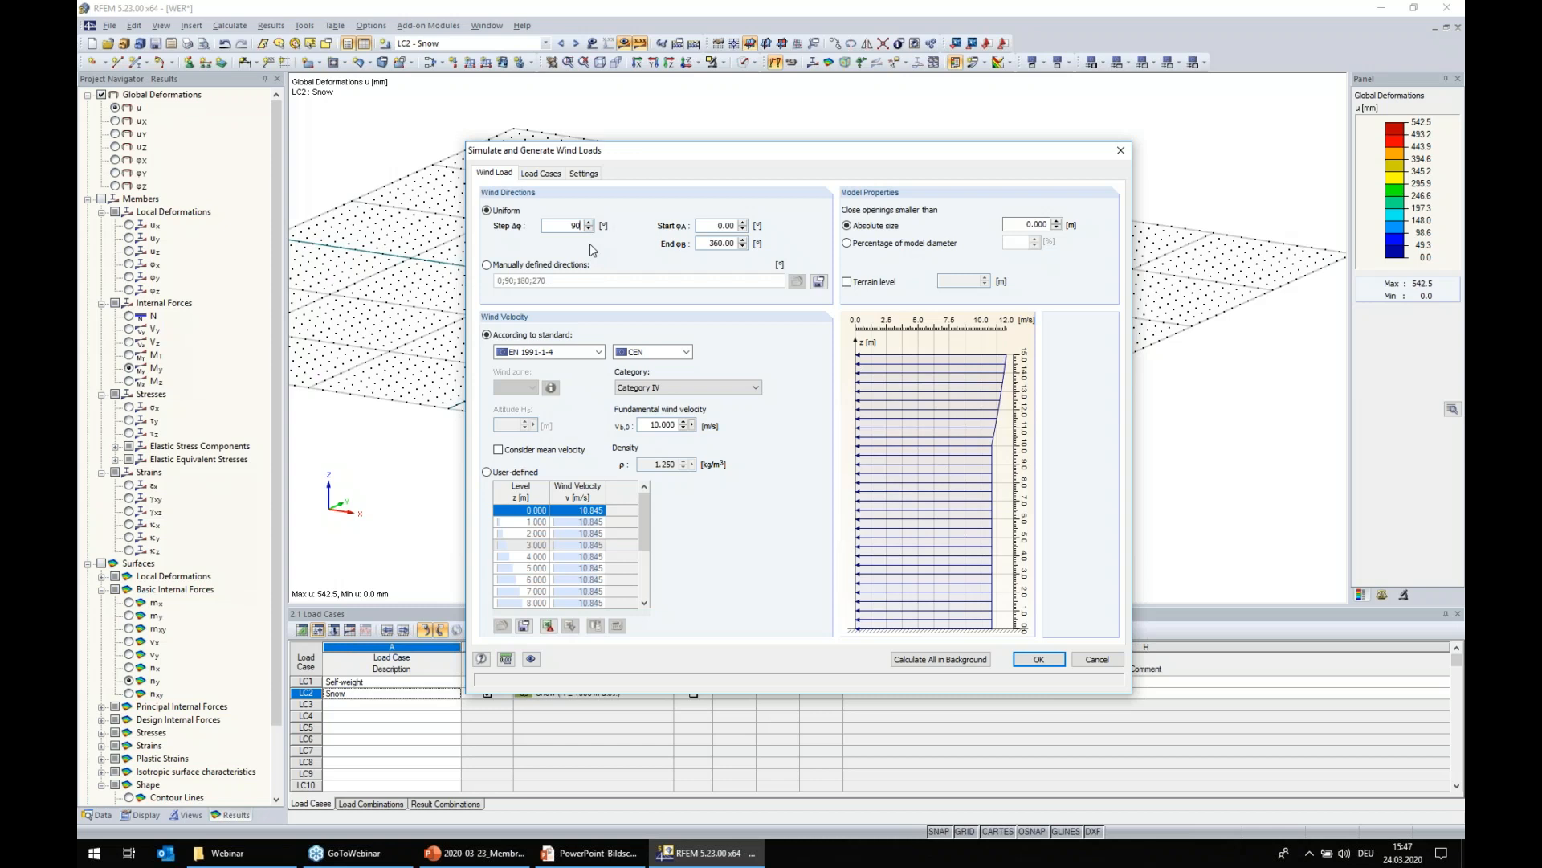
- Switch to manually defined wind directions and remove 180° so the list reads 0;90;270
left_click(487, 264)
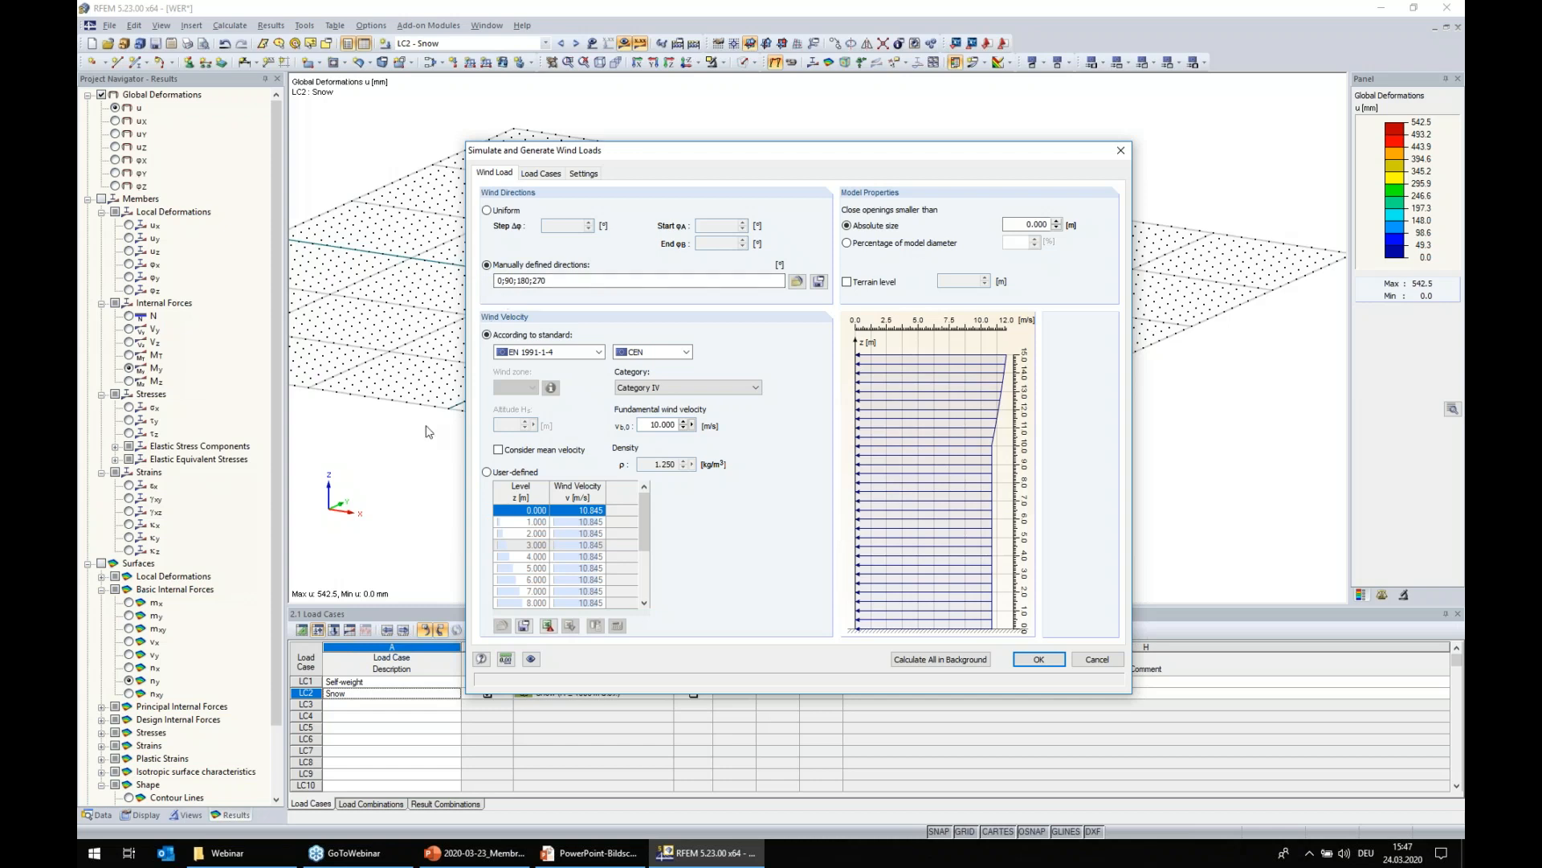
left_click_drag(629, 152, 850, 354)
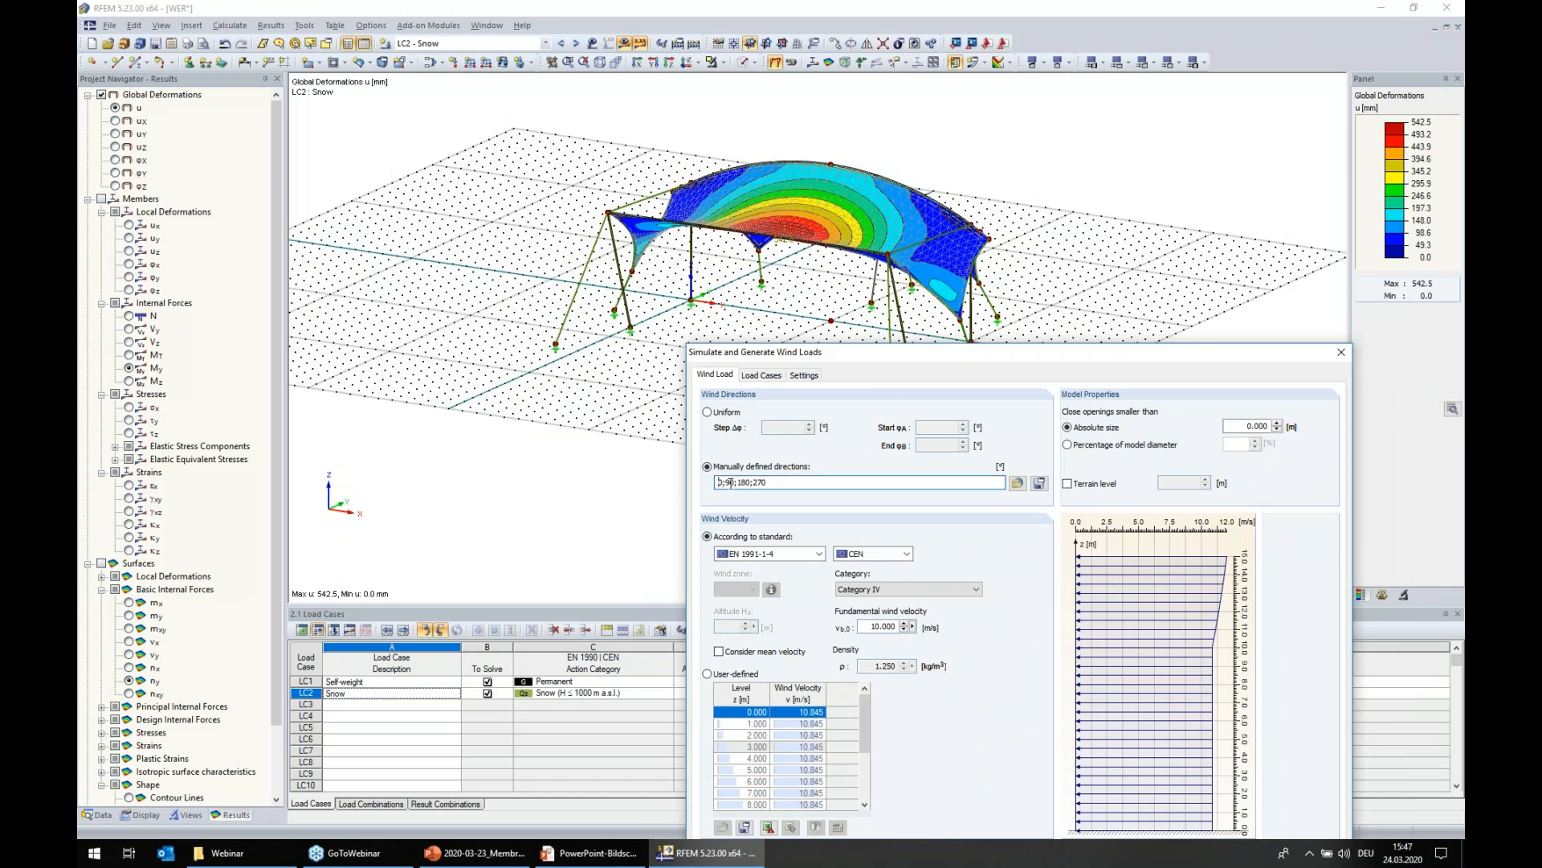
double_click(739, 482)
key("Delete")
key("Delete")
left_click_drag(961, 353, 931, 244)
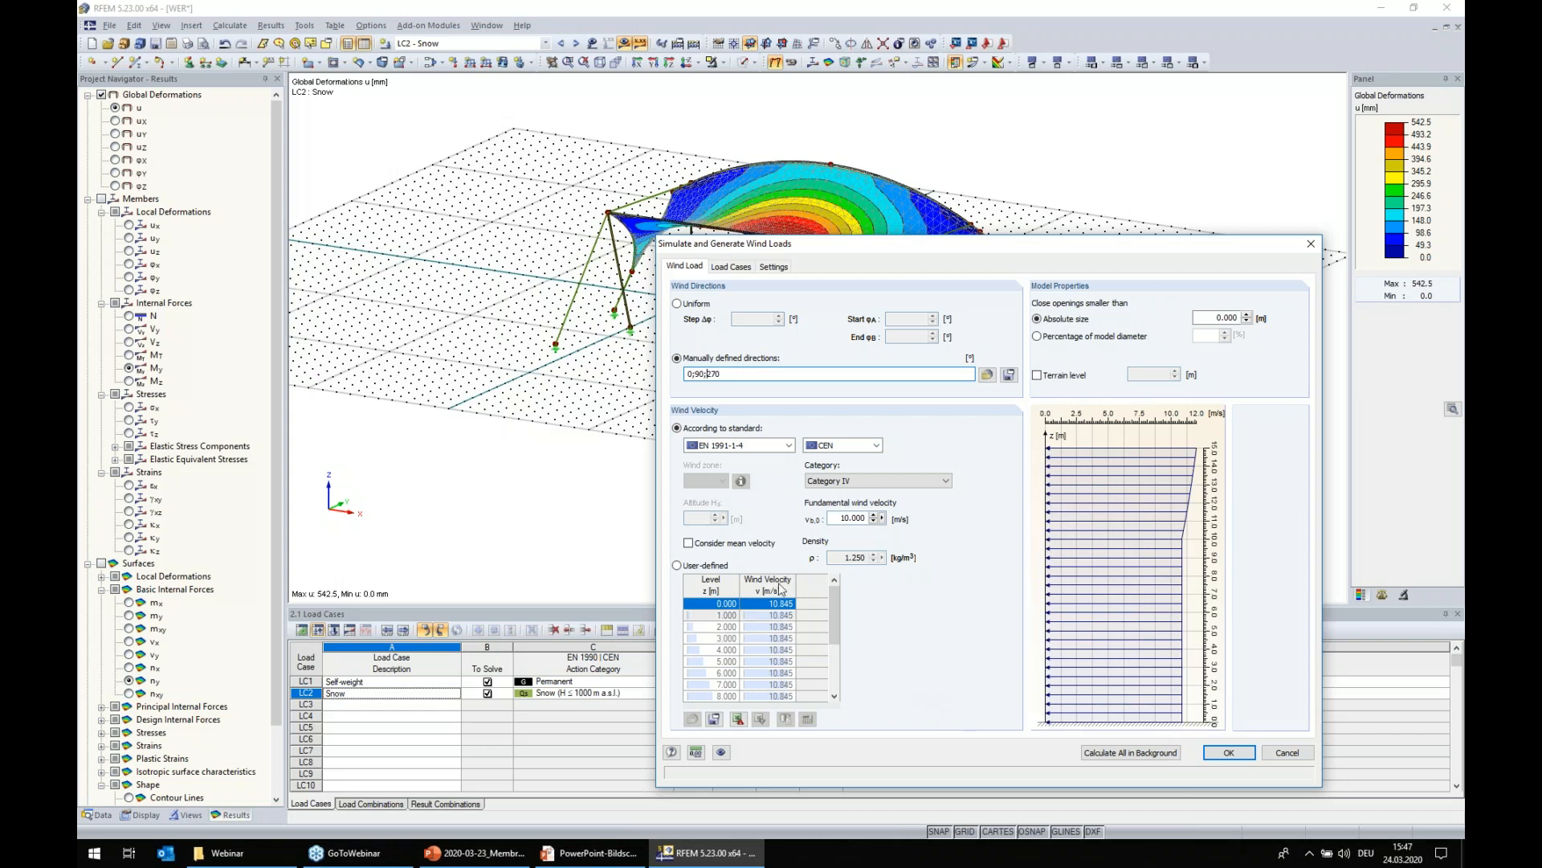
- Define the wind velocity by EN 1991-1-4 with the DIN annex and Category II, considering the mean velocity
left_click(731, 446)
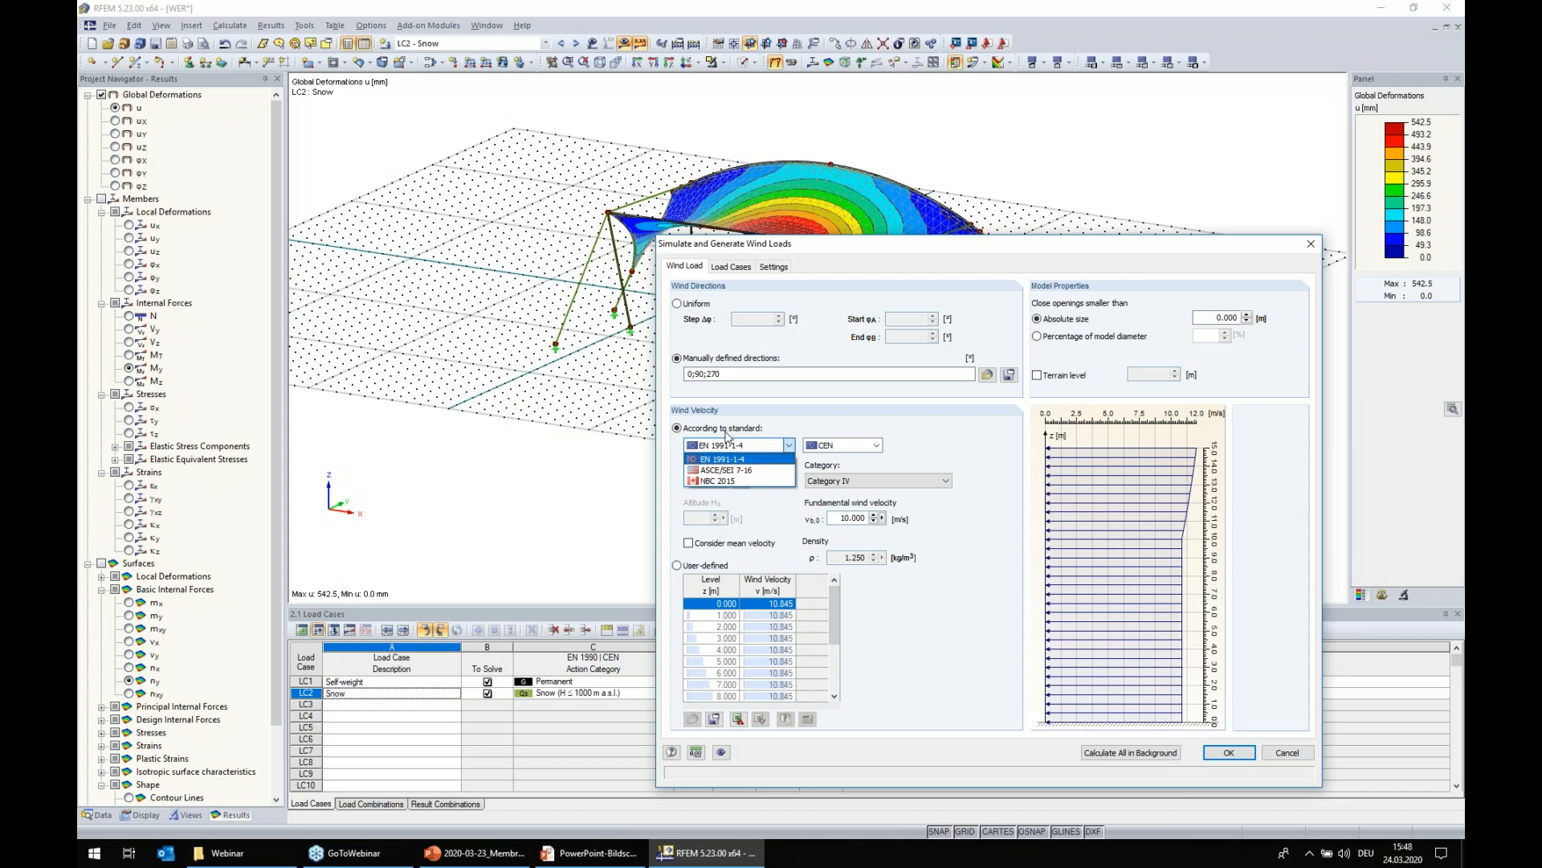
left_click(913, 439)
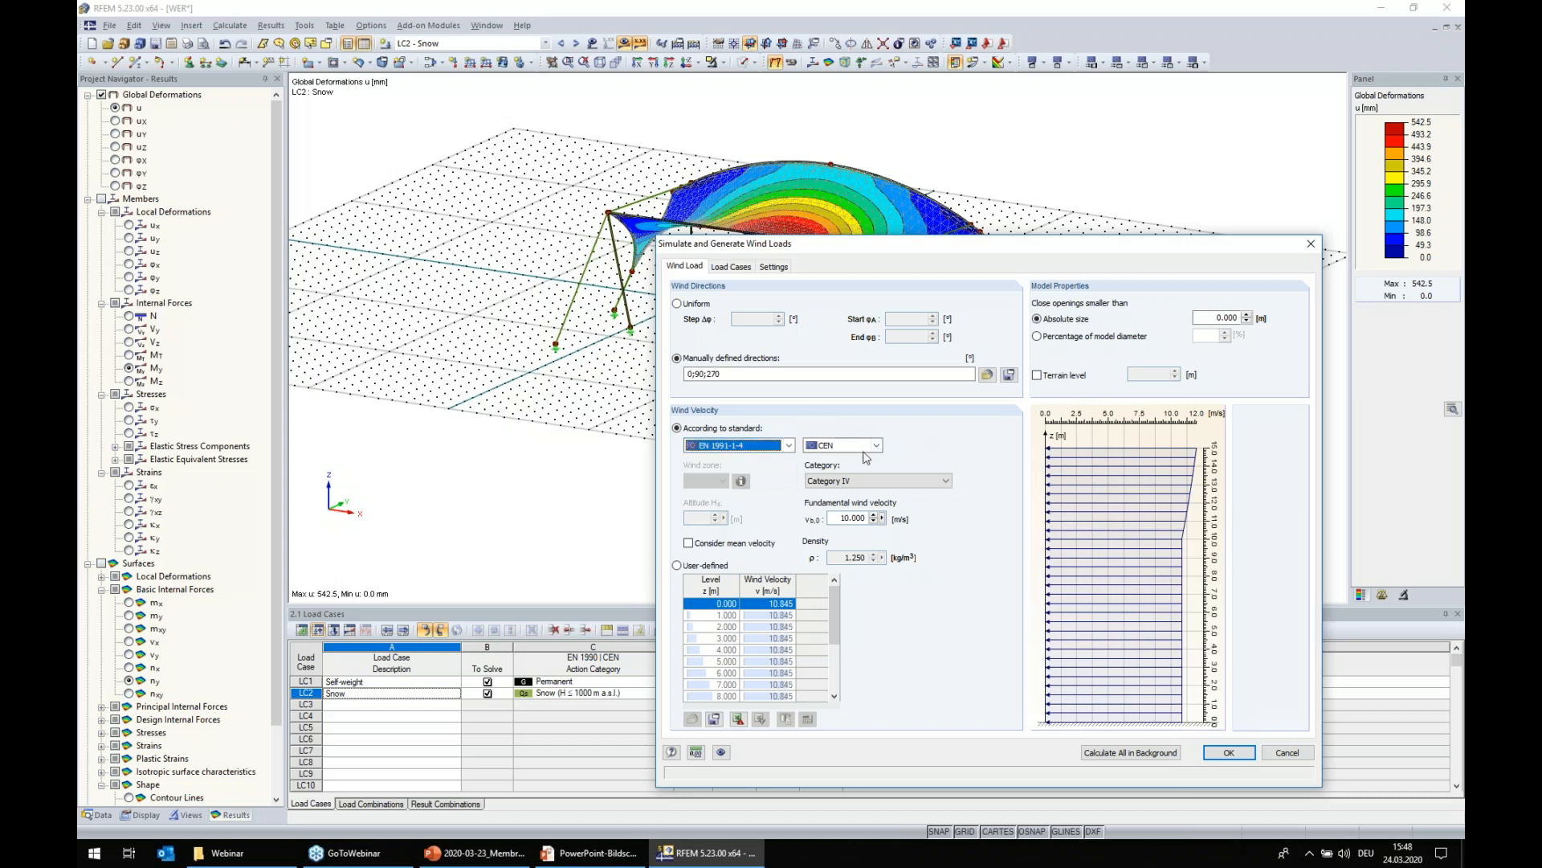
left_click(842, 445)
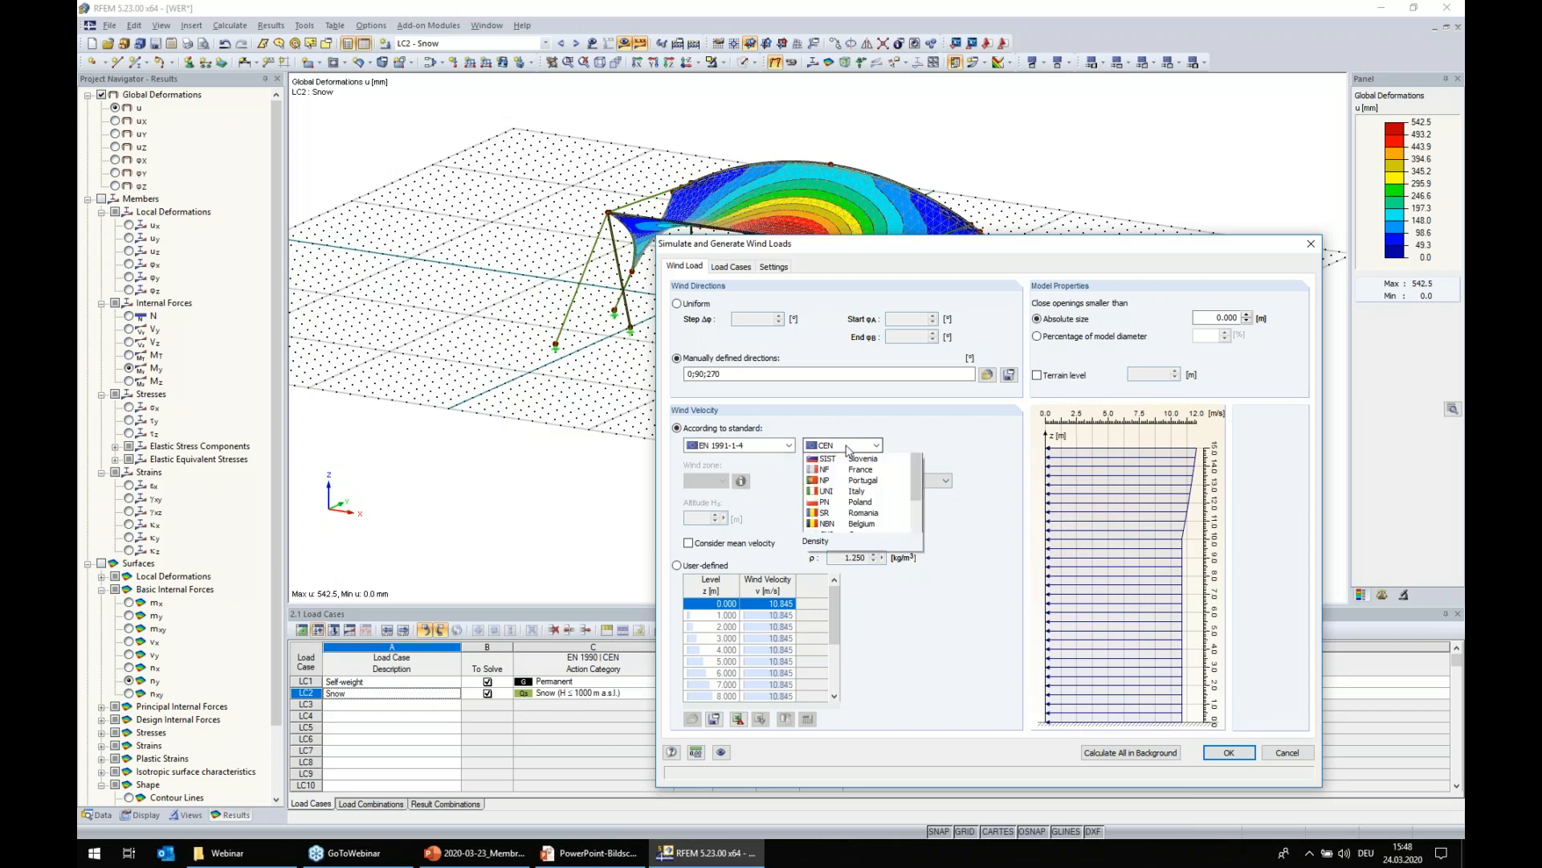
left_click(904, 480)
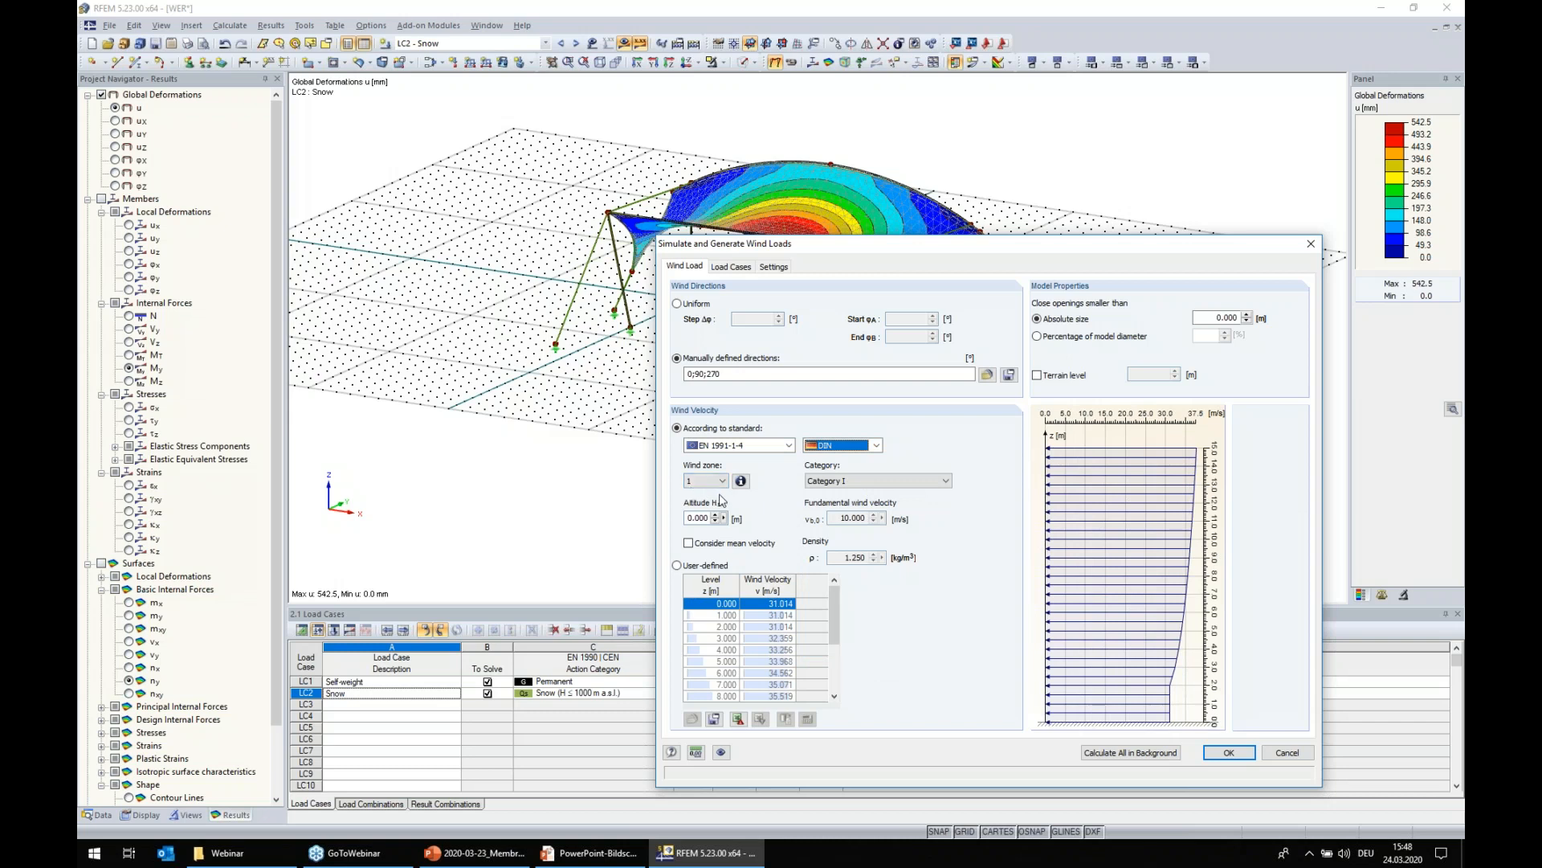
left_click(823, 481)
left_click(840, 503)
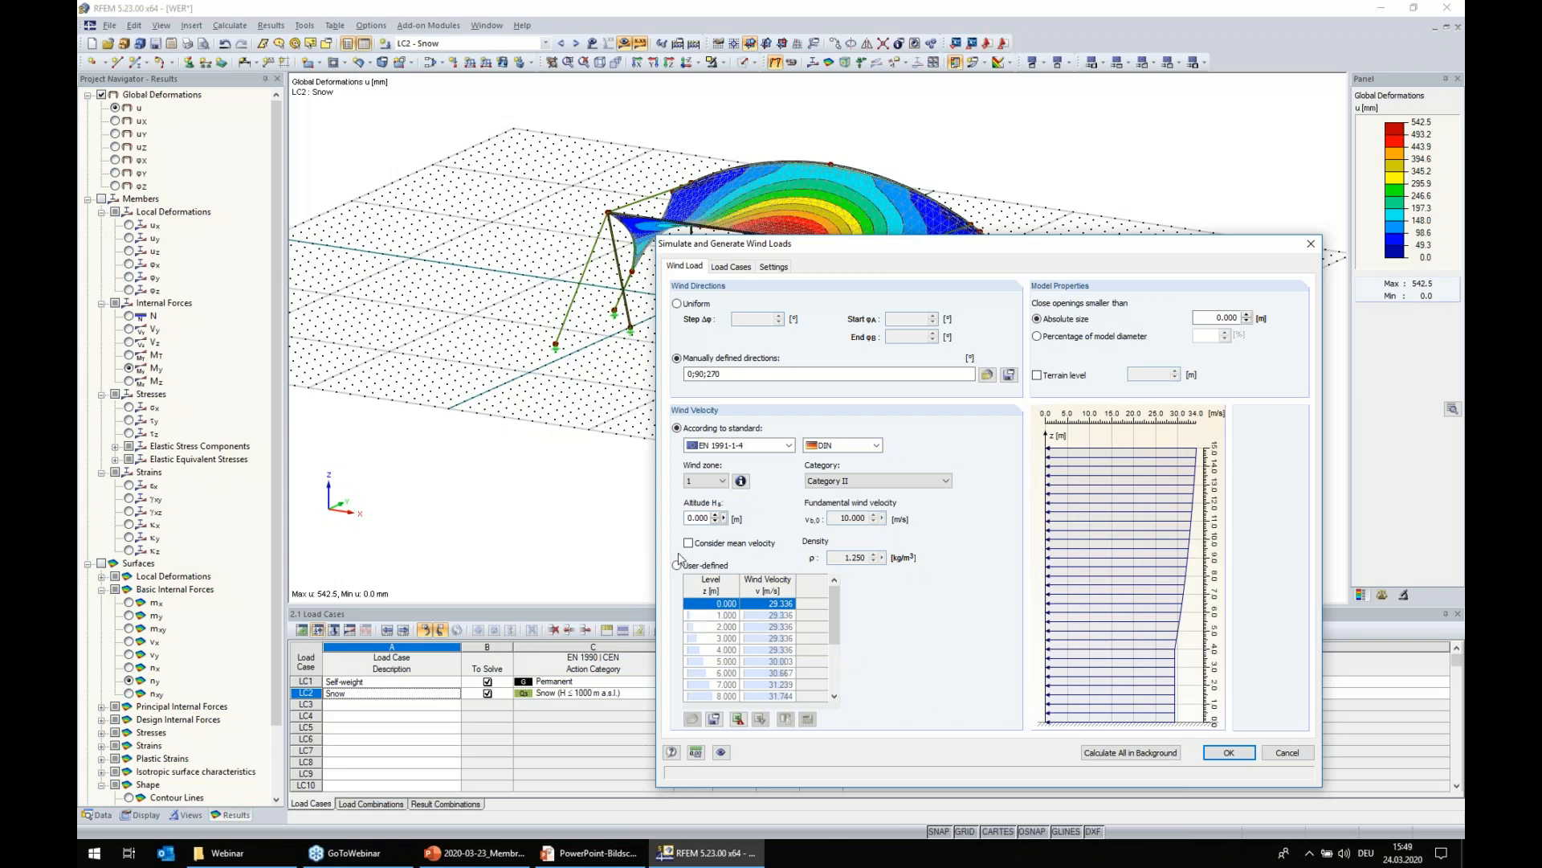
left_click(689, 543)
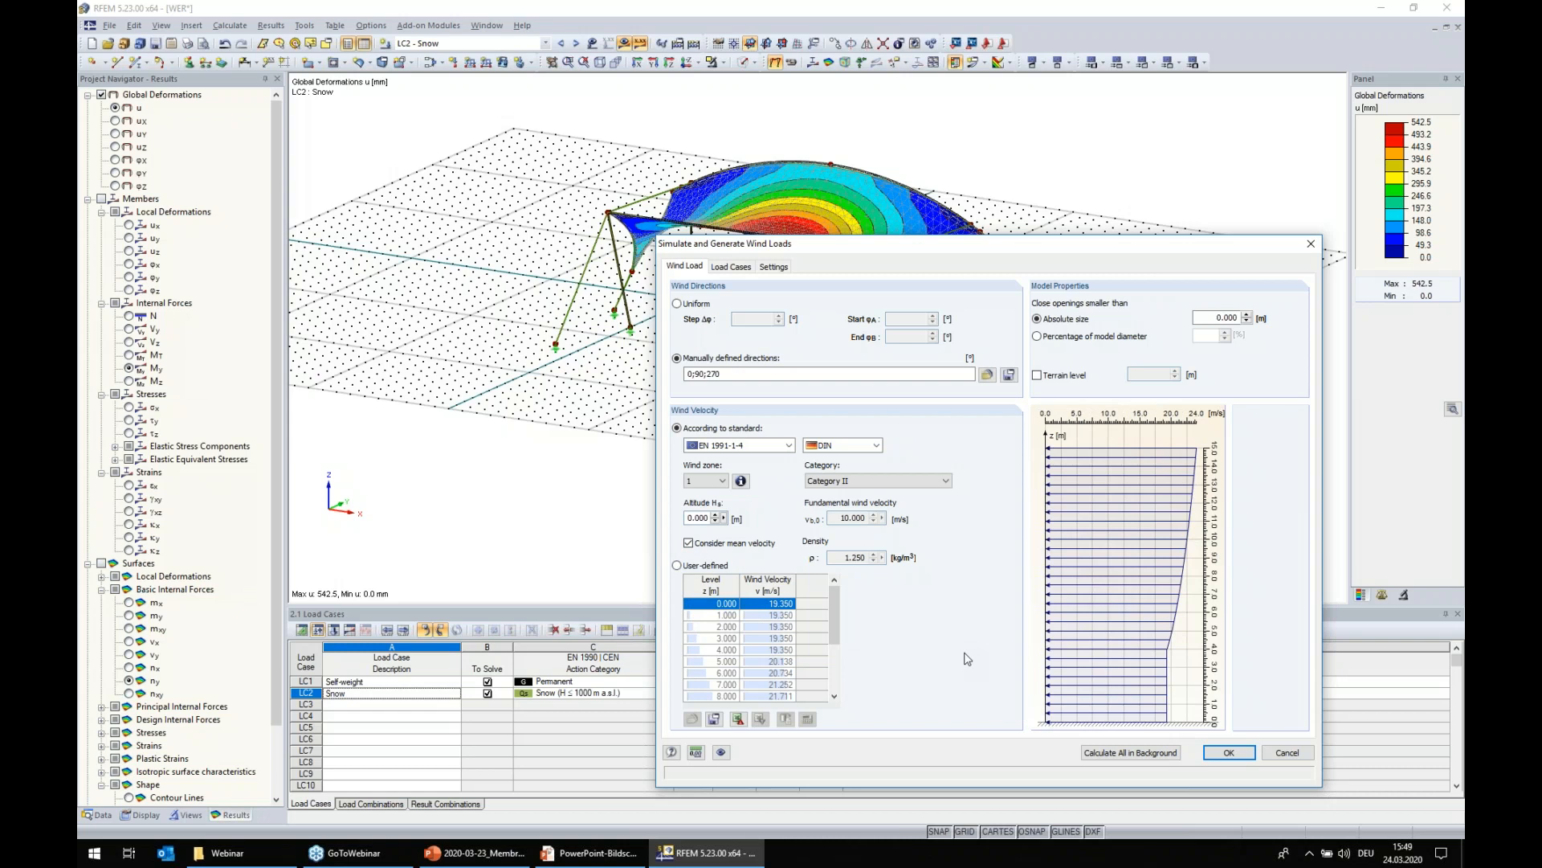
- Set the turbulence intensity to 10 %, check the planned wind load cases and close the wind load dialog
left_click(773, 267)
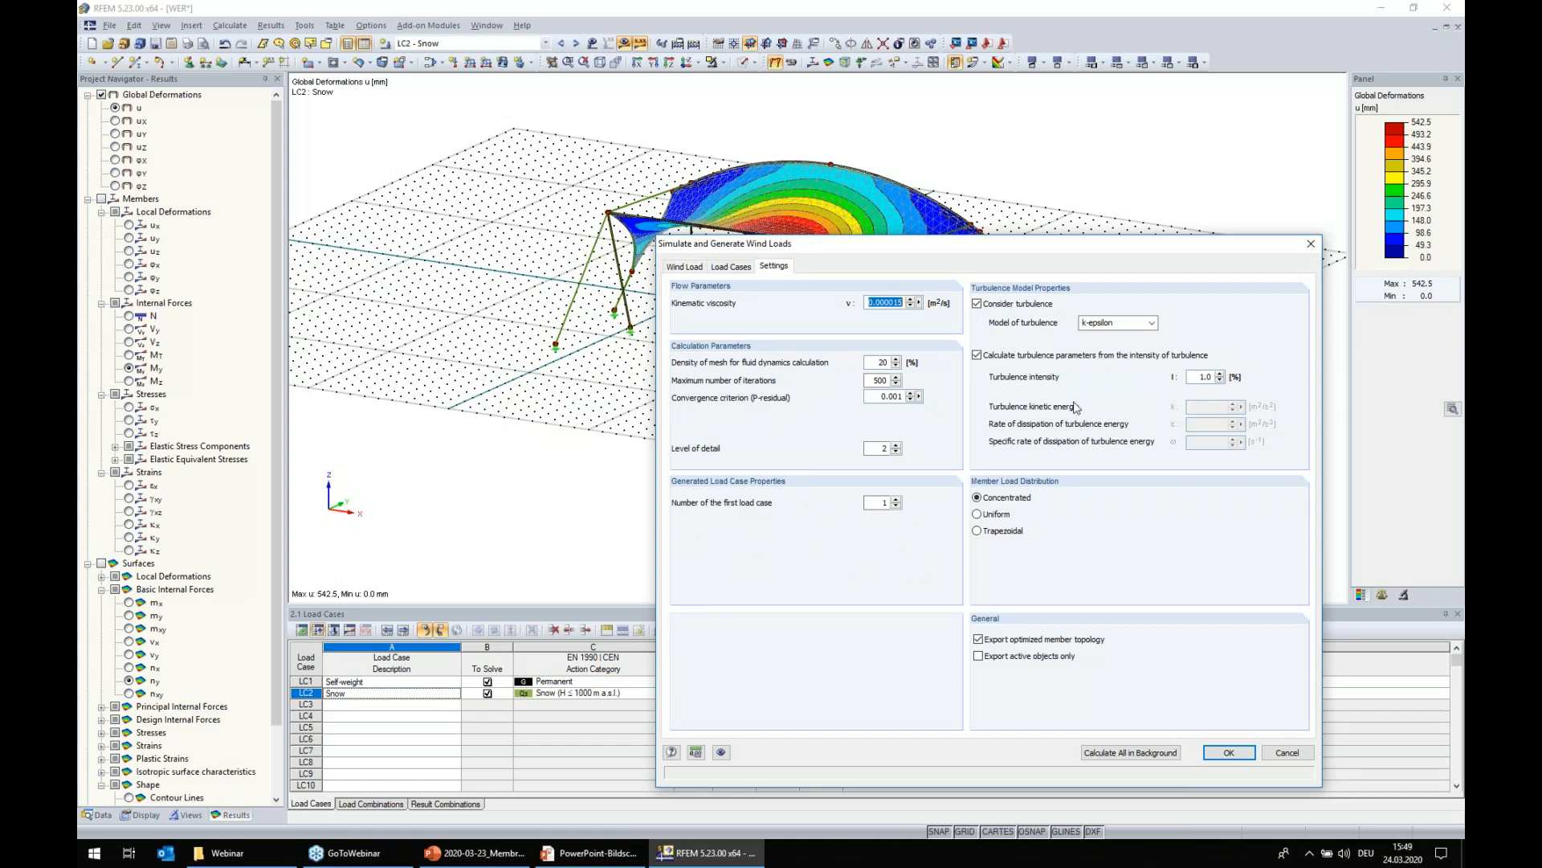
left_click(1205, 377)
type("10")
double_click(1205, 376)
left_click(723, 268)
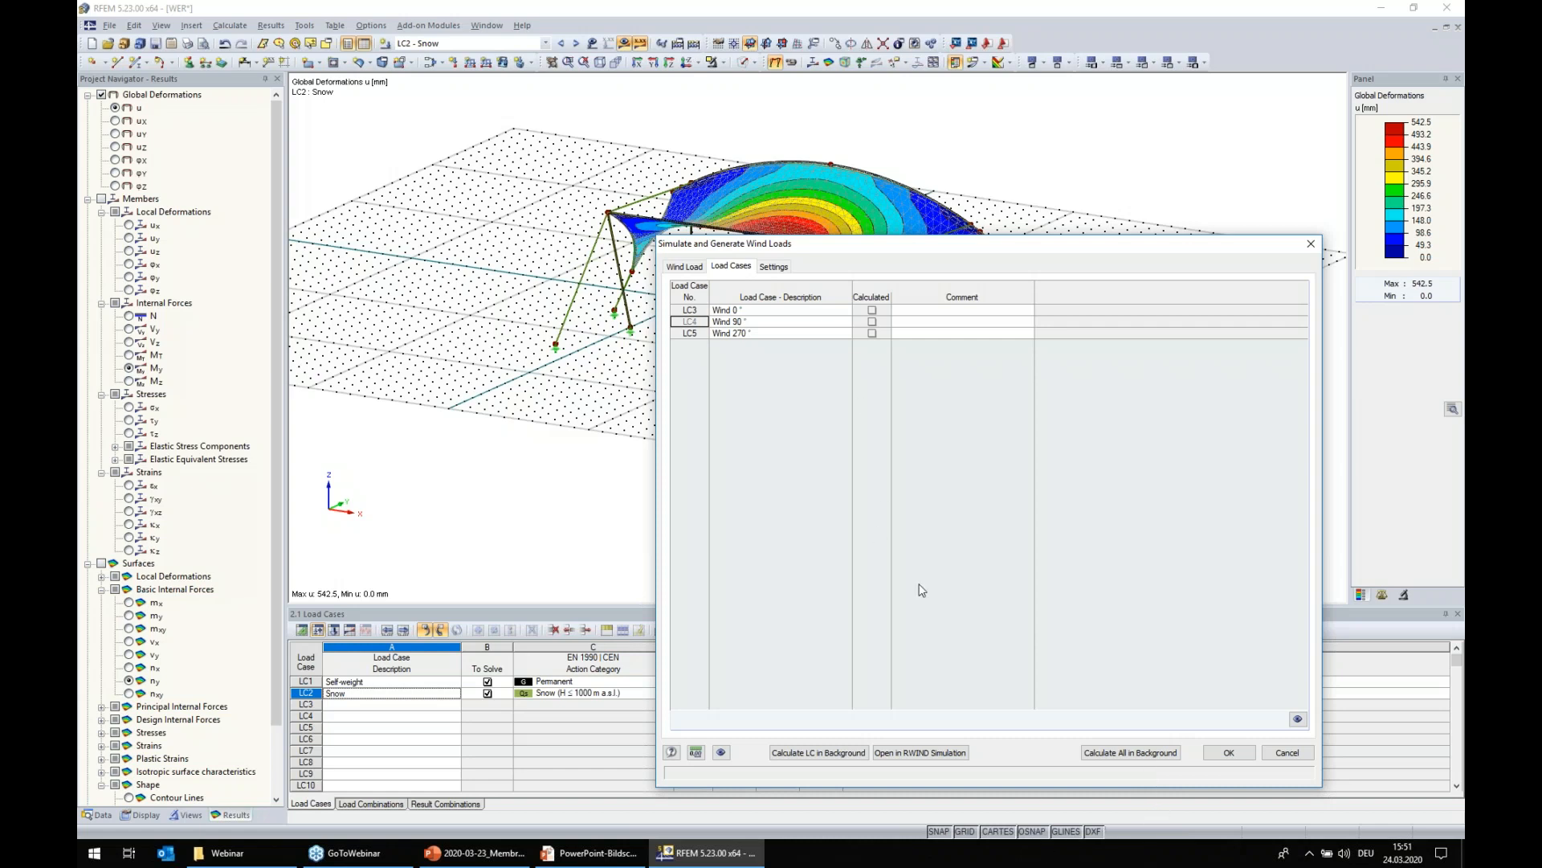
left_click(1228, 753)
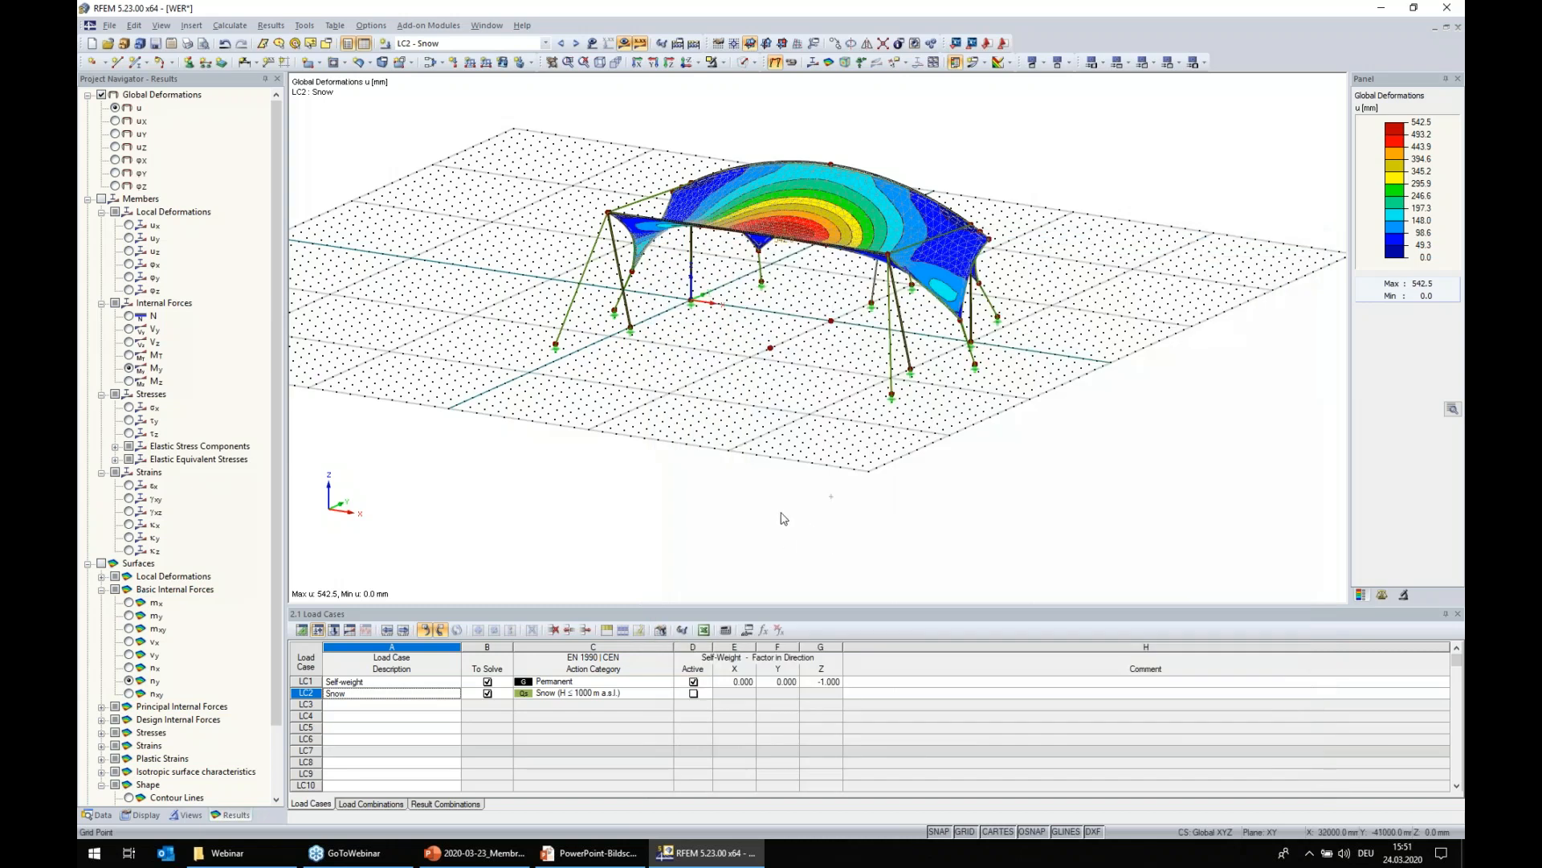
- Close the current model and open T1.rf5 from the Webinar folder
left_click(110, 25)
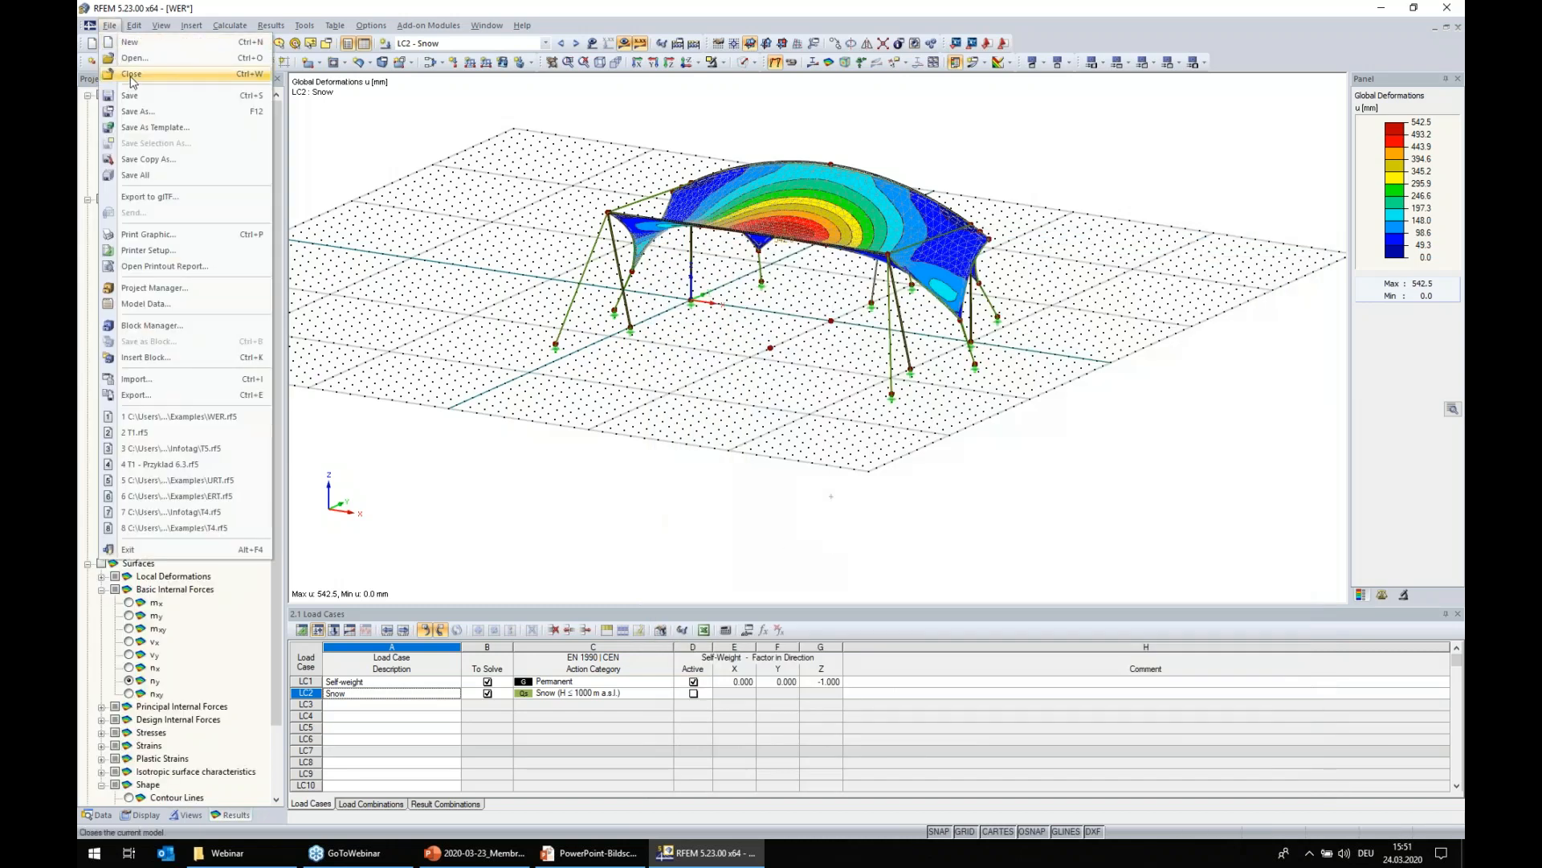
left_click(131, 78)
left_click(769, 452)
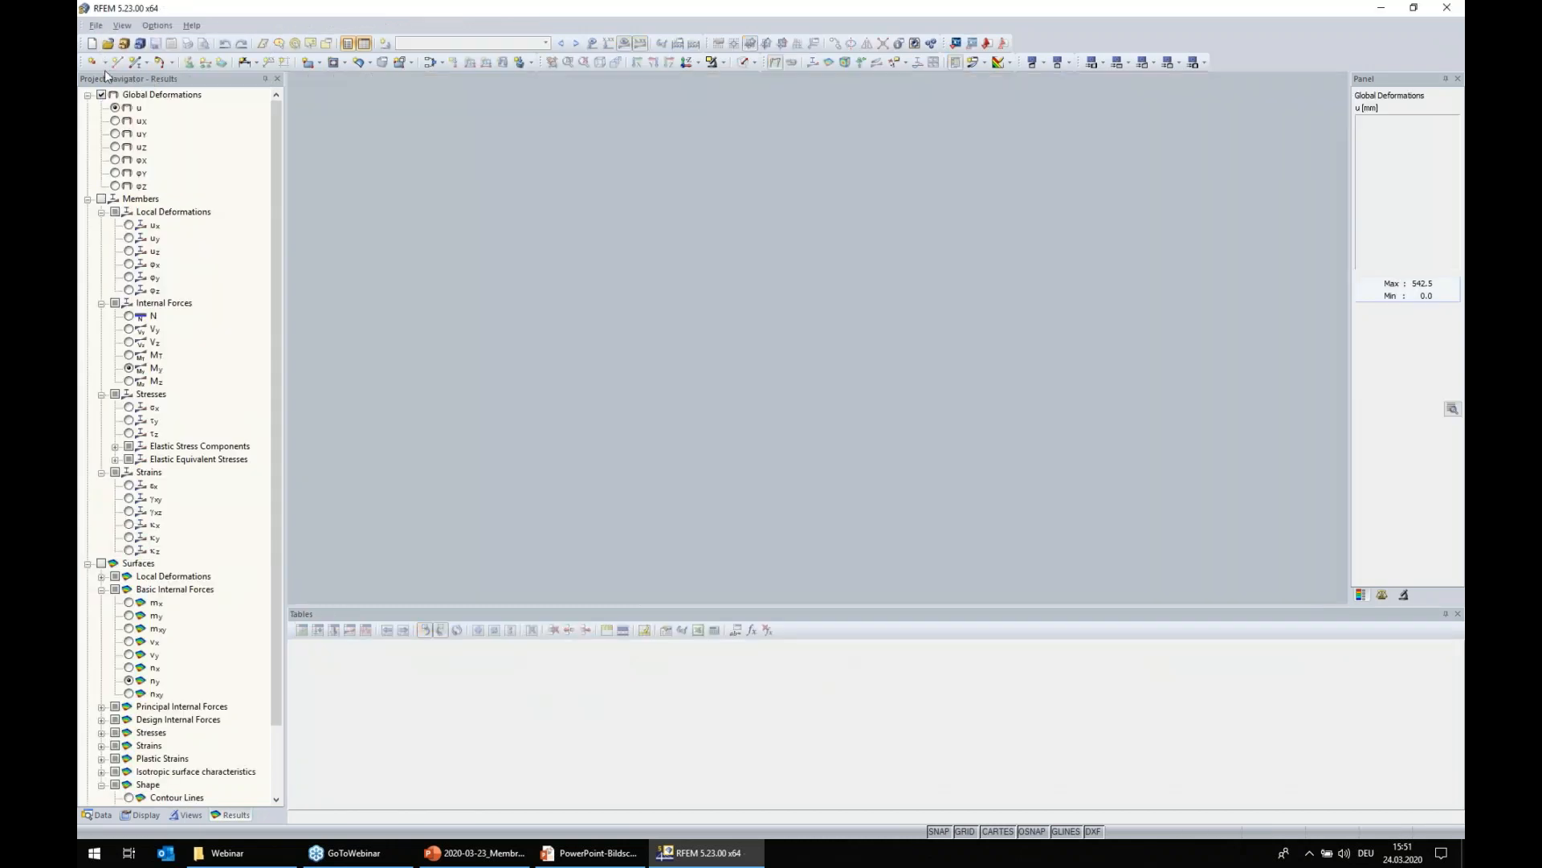
left_click(95, 26)
left_click(113, 59)
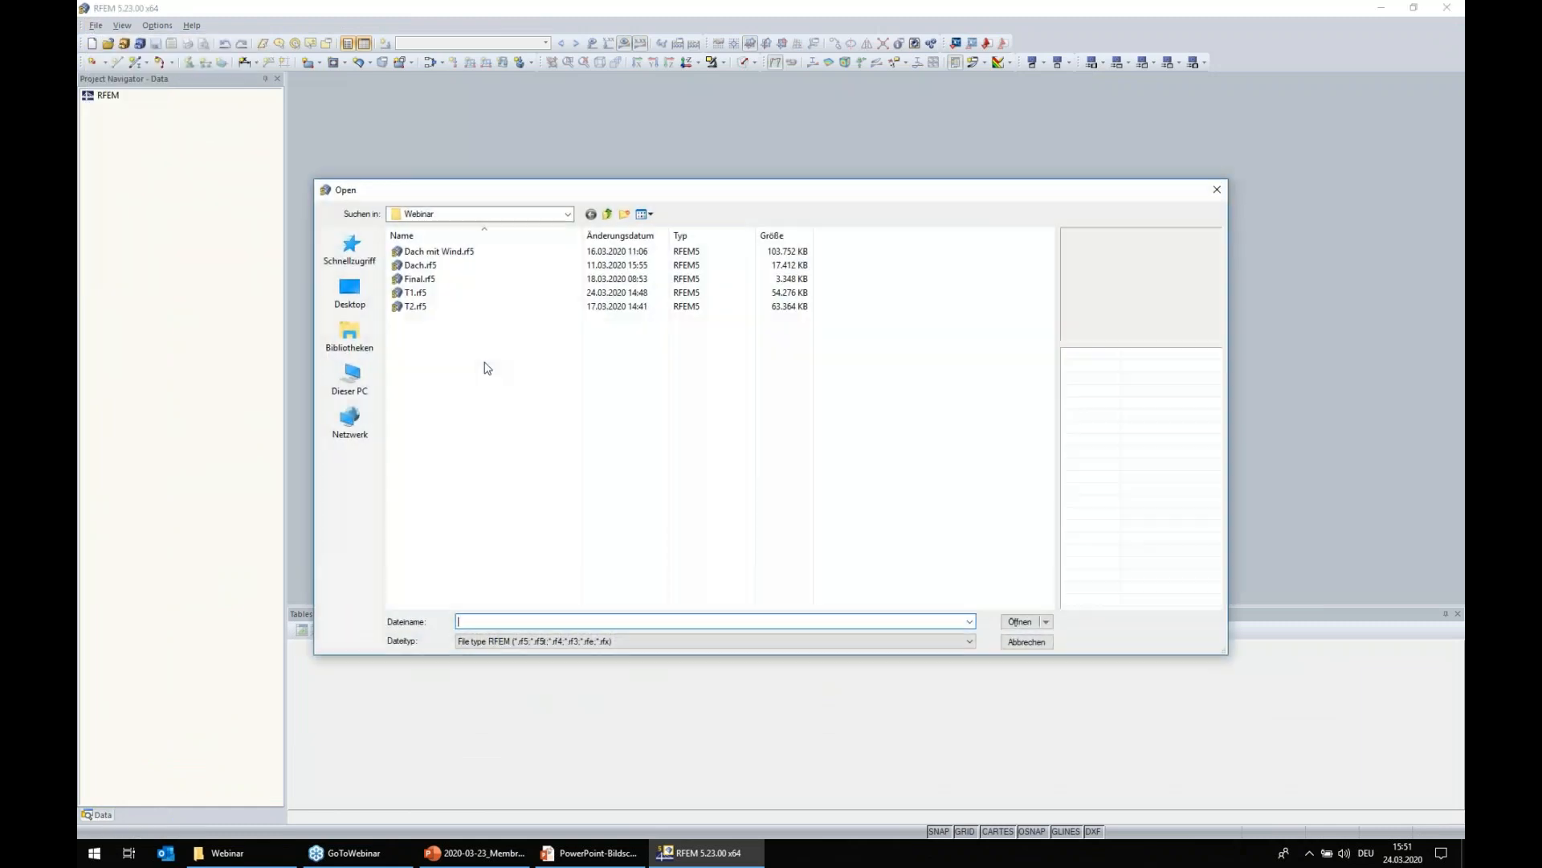
left_click(412, 293)
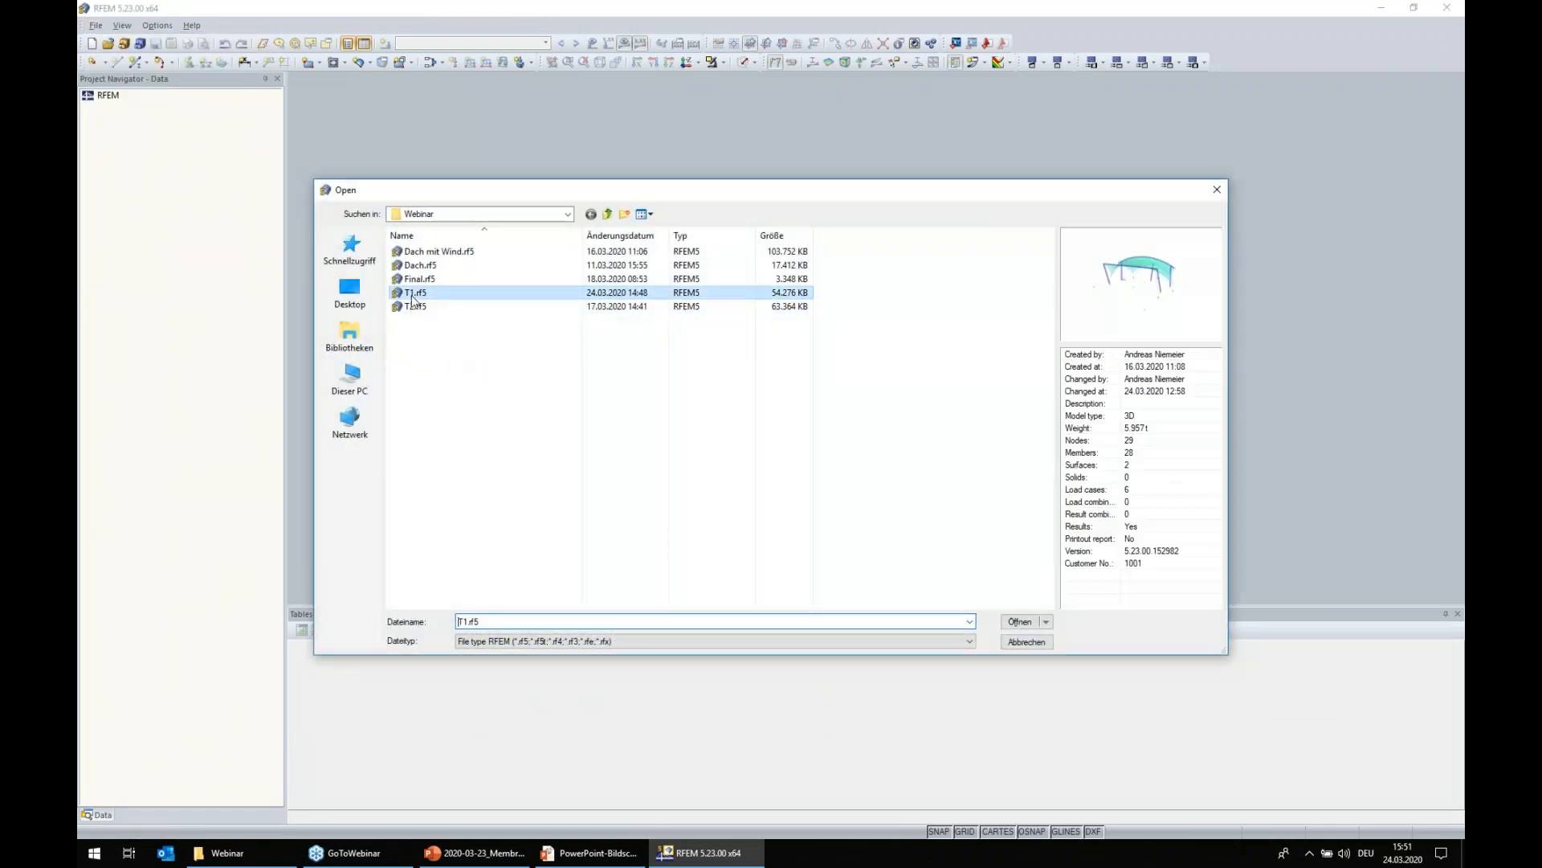
left_click(1019, 621)
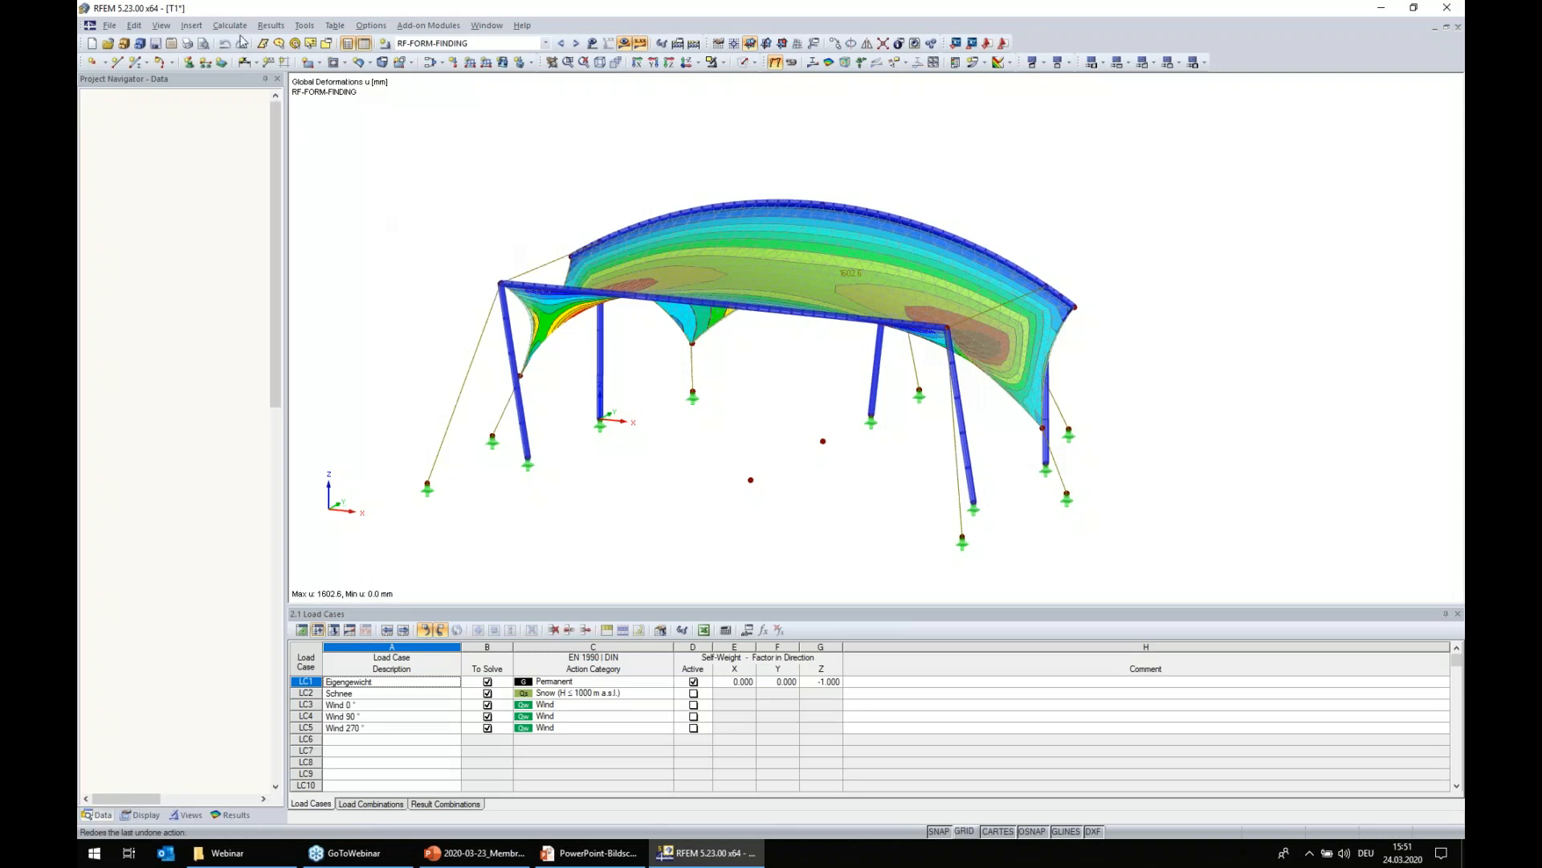
- Open the wind load generation for this model and open load case LC3 Wind 0° in RWIND Simulation
left_click(235, 26)
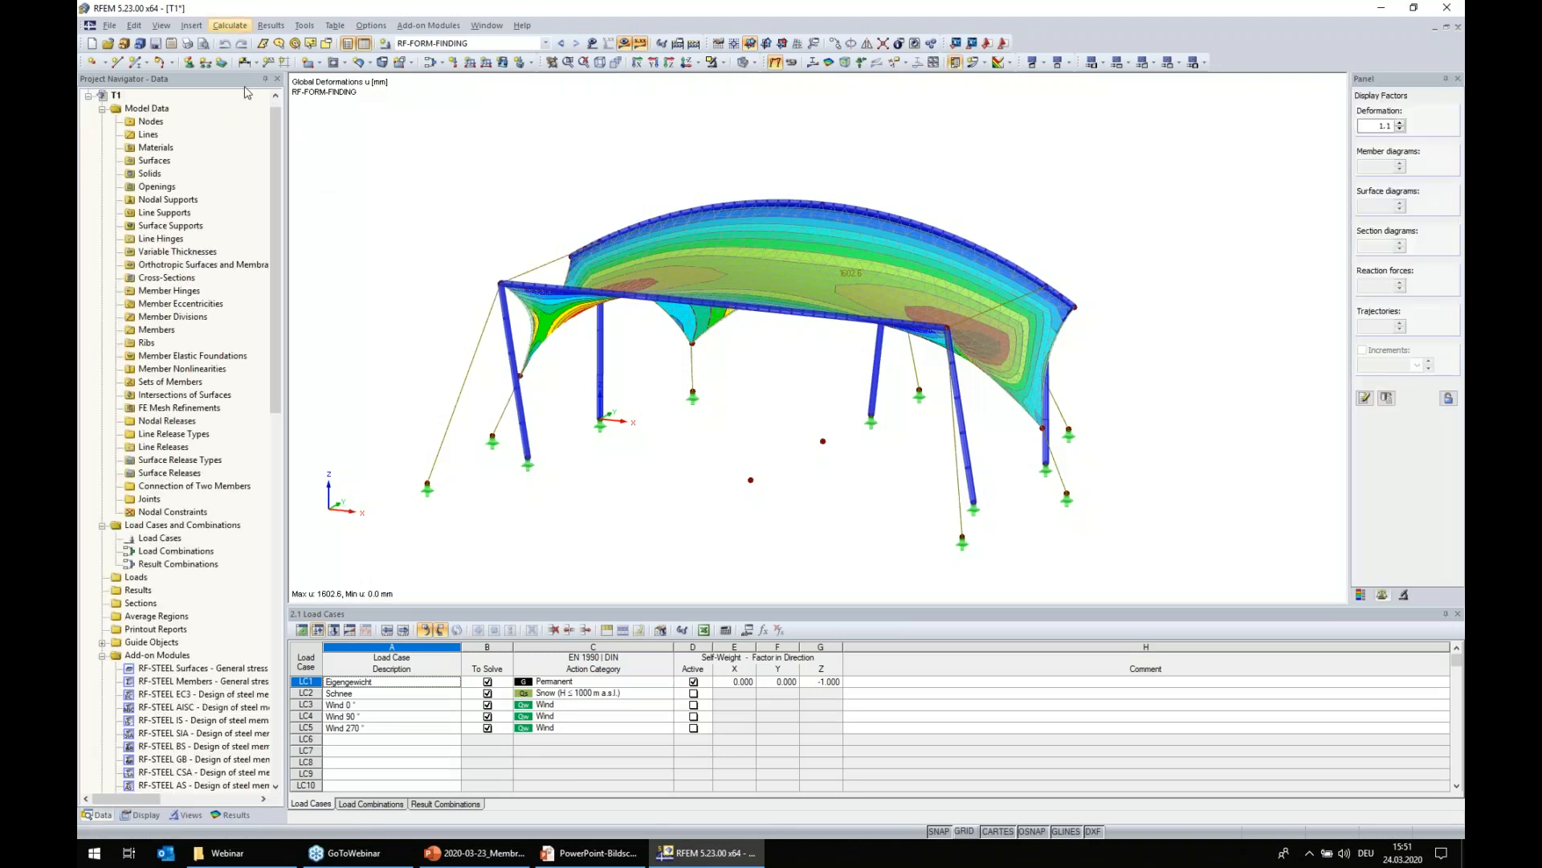
left_click(267, 180)
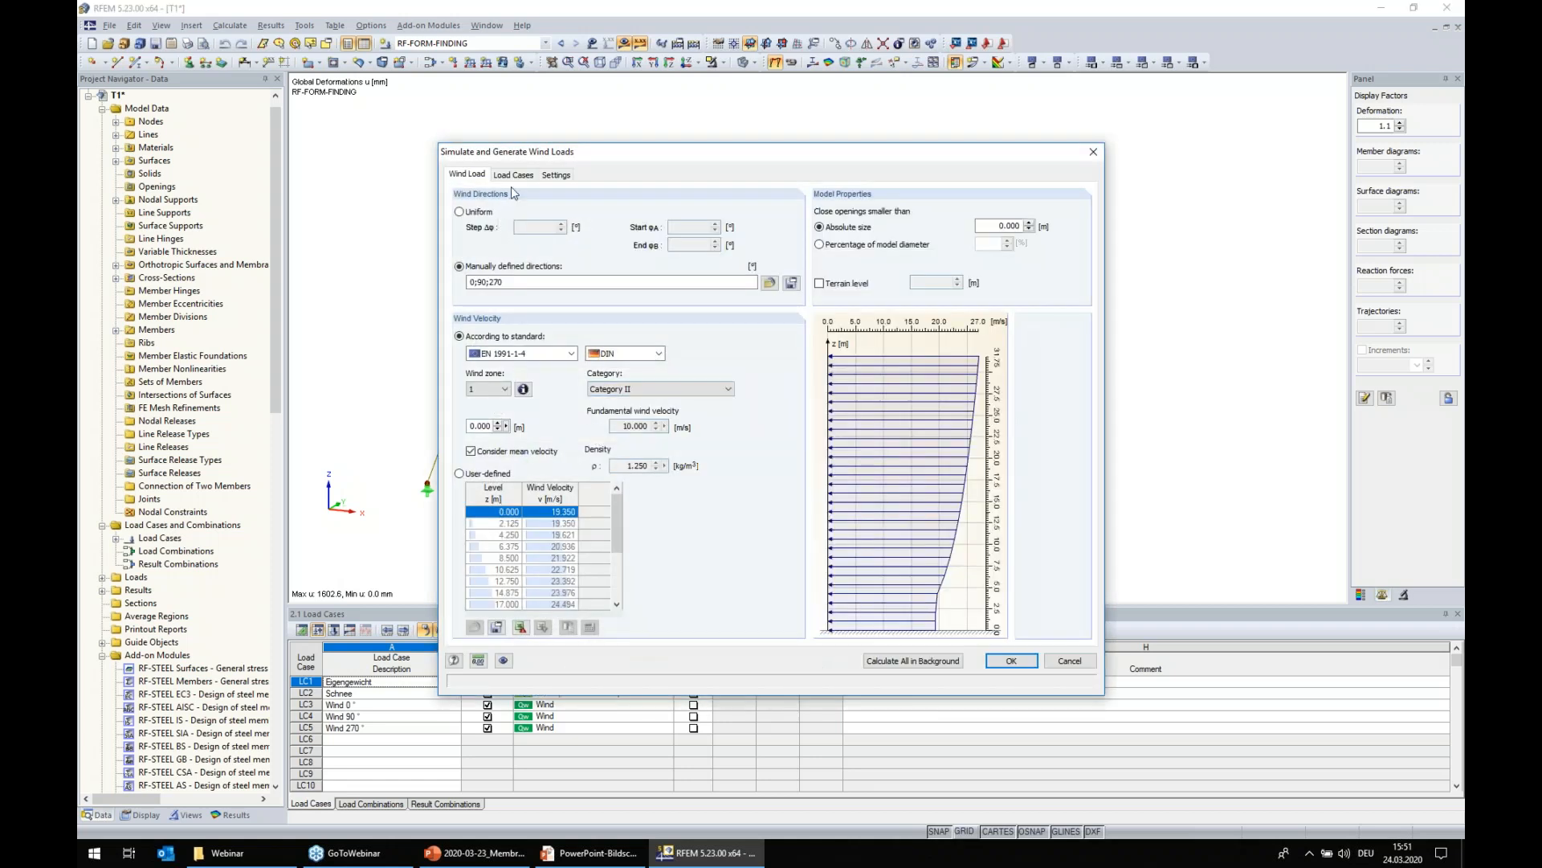
left_click(513, 174)
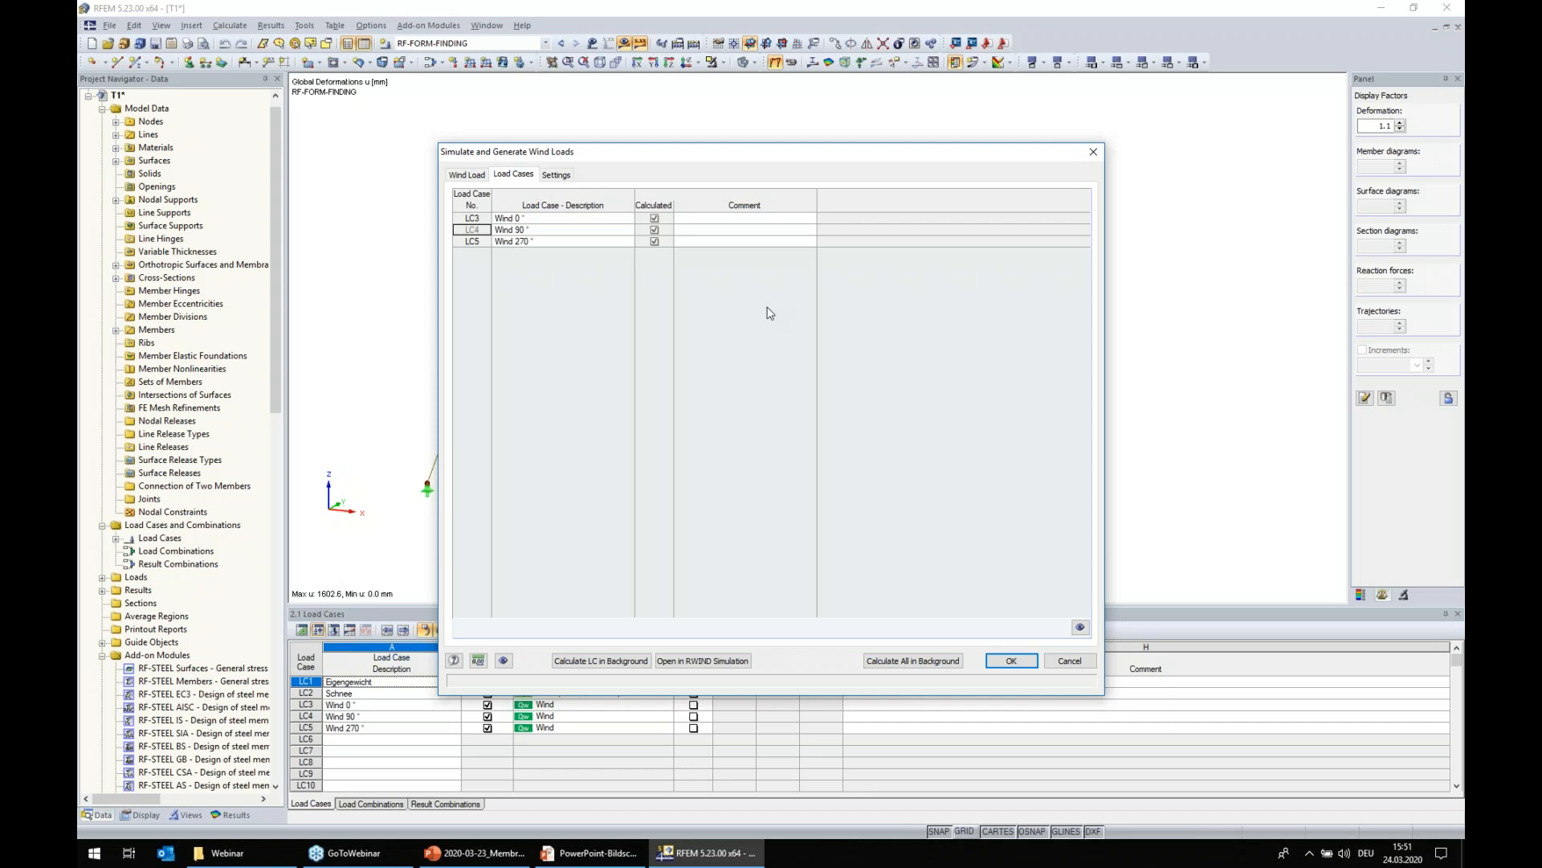
left_click(603, 218)
left_click_drag(678, 155, 968, 153)
left_click(1000, 662)
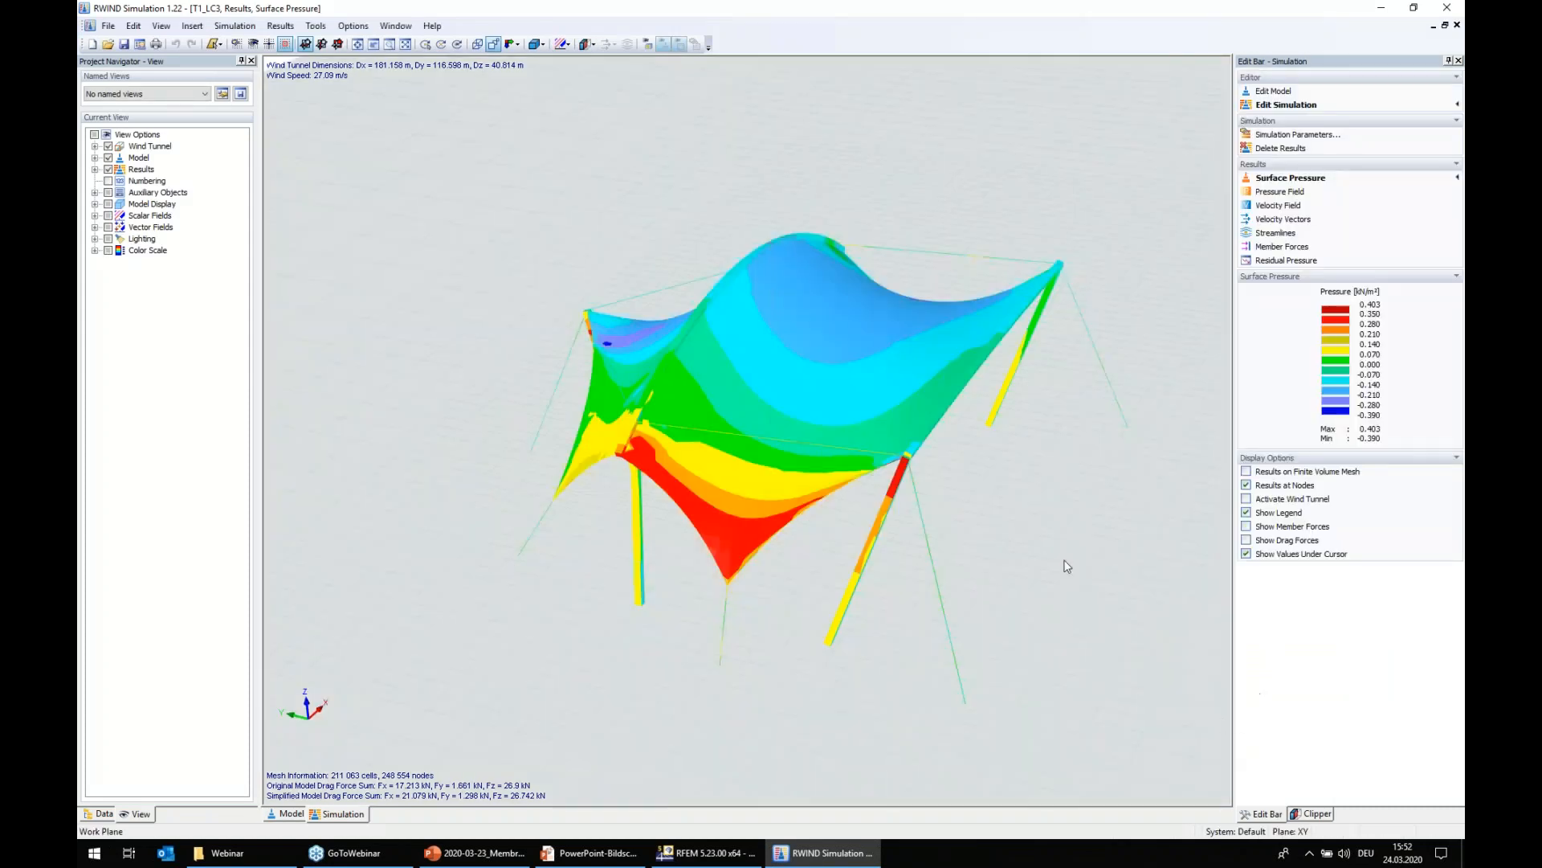
- View the surface pressure results within the whole wind tunnel and switch to the model display
scroll(861, 490, "down", 7)
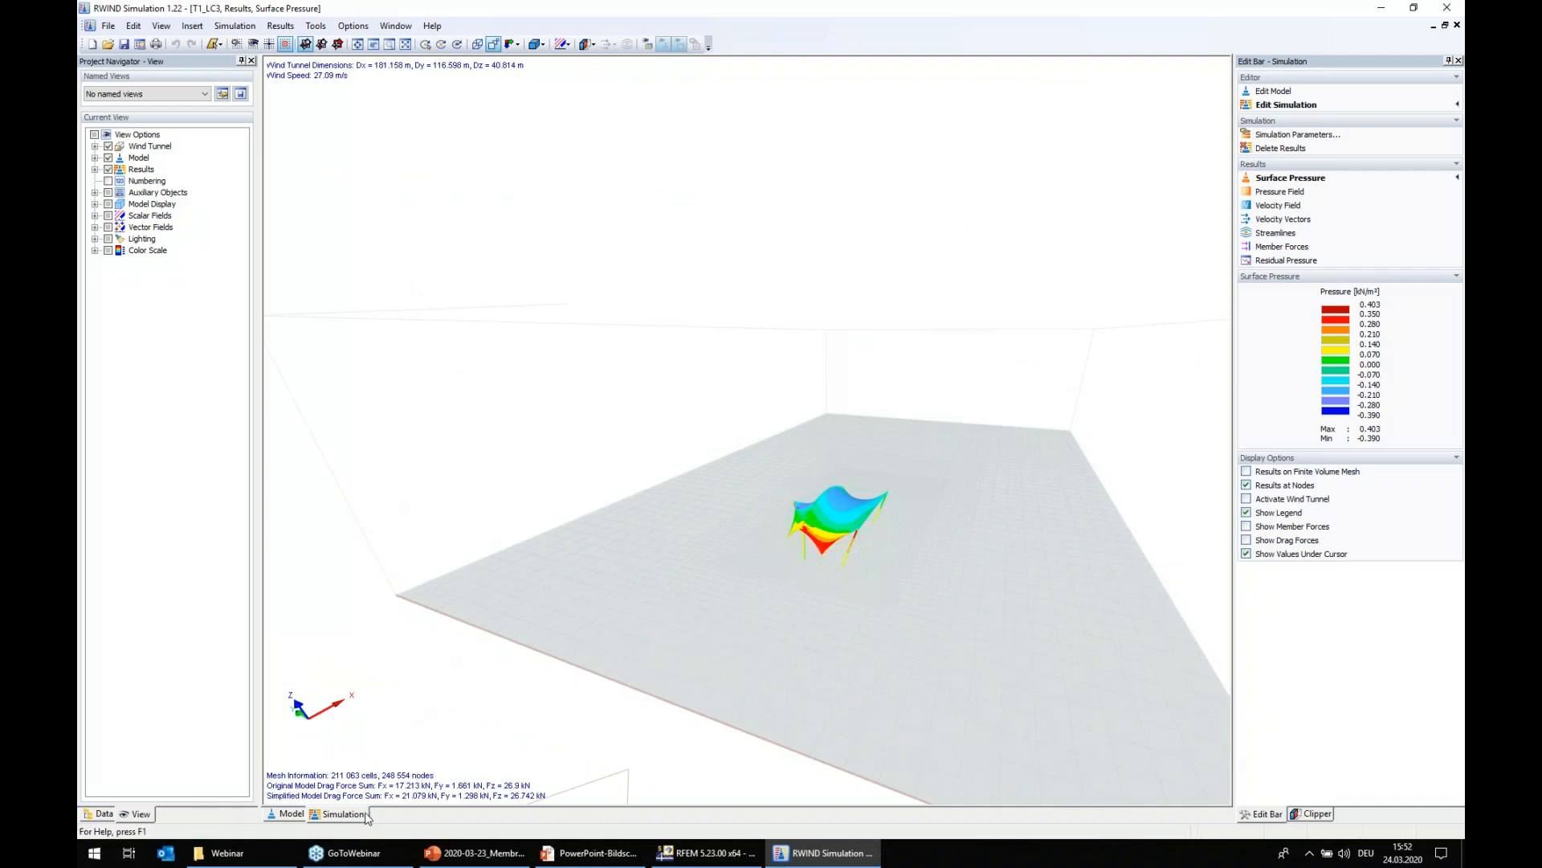
middle_click_drag(907, 692, 761, 598, "ctrl")
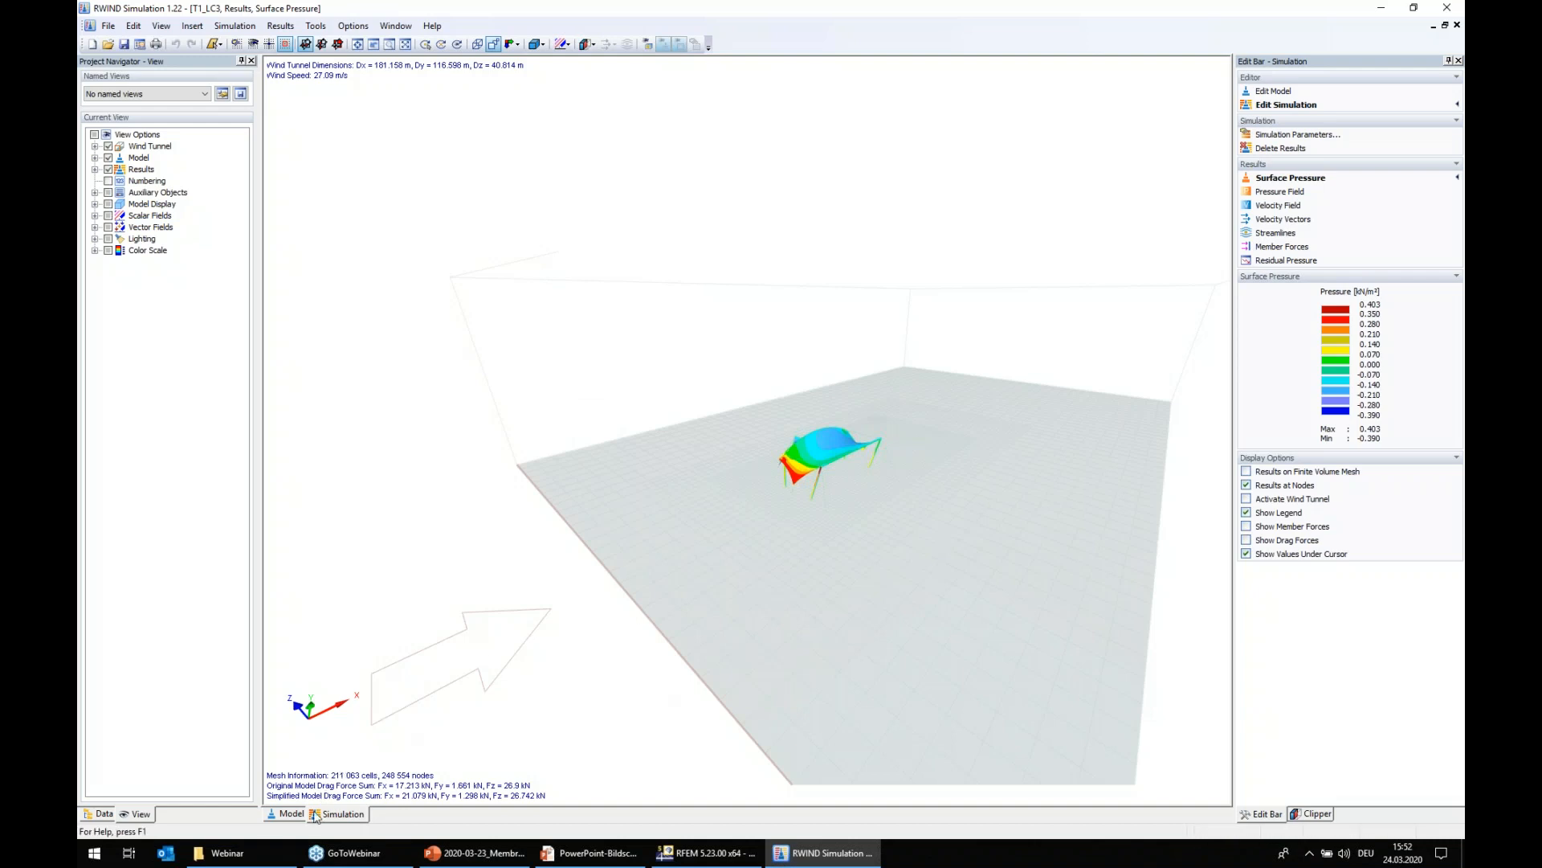
left_click(288, 815)
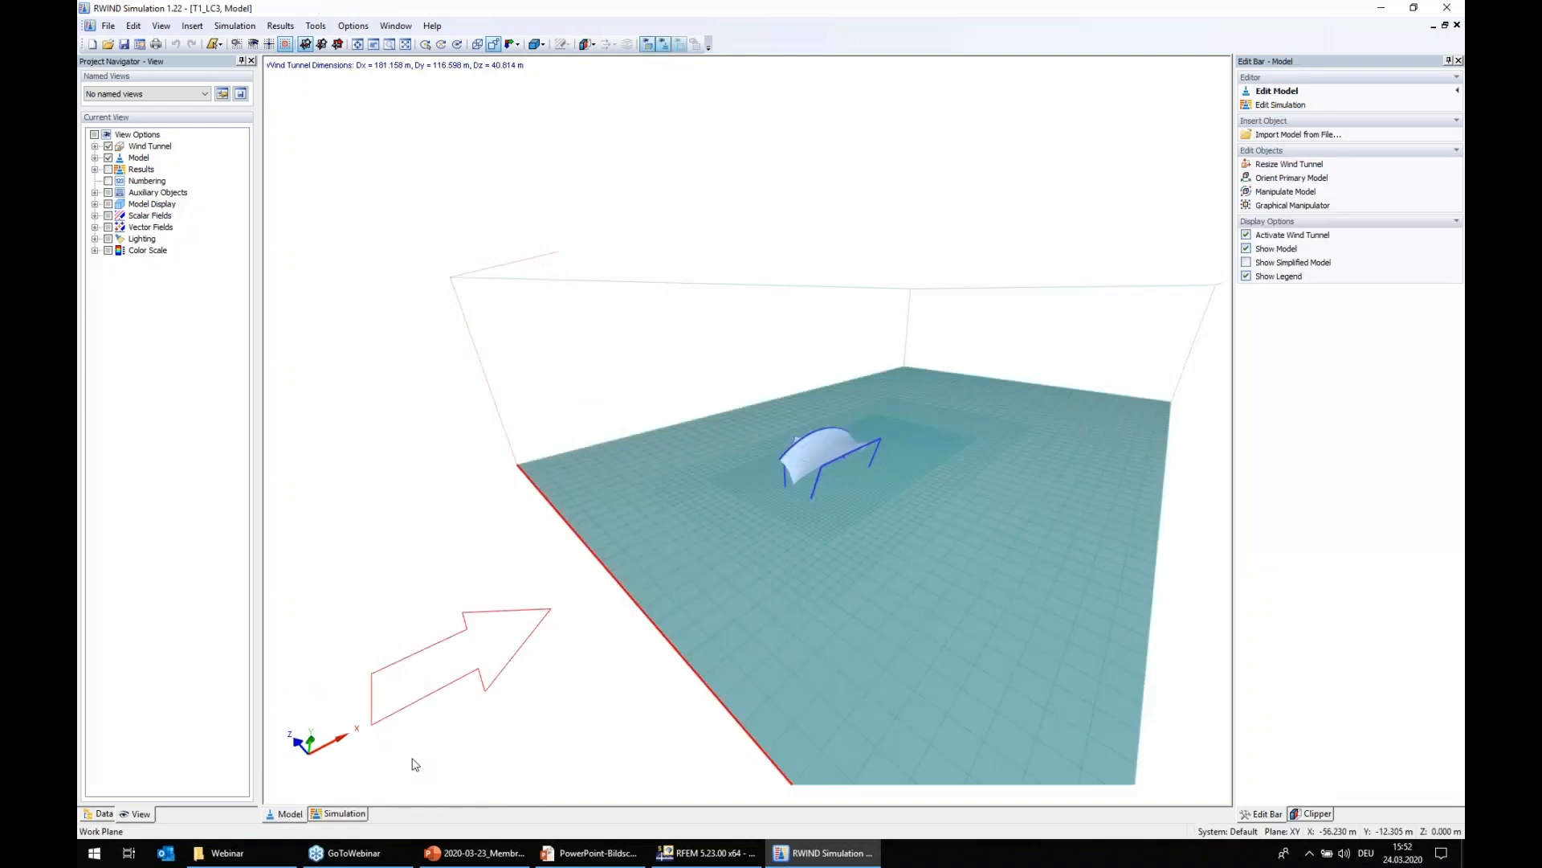
- Turn off the perspective view and inspect the membrane structure's position and orientation inside the wind tunnel
left_click(493, 44)
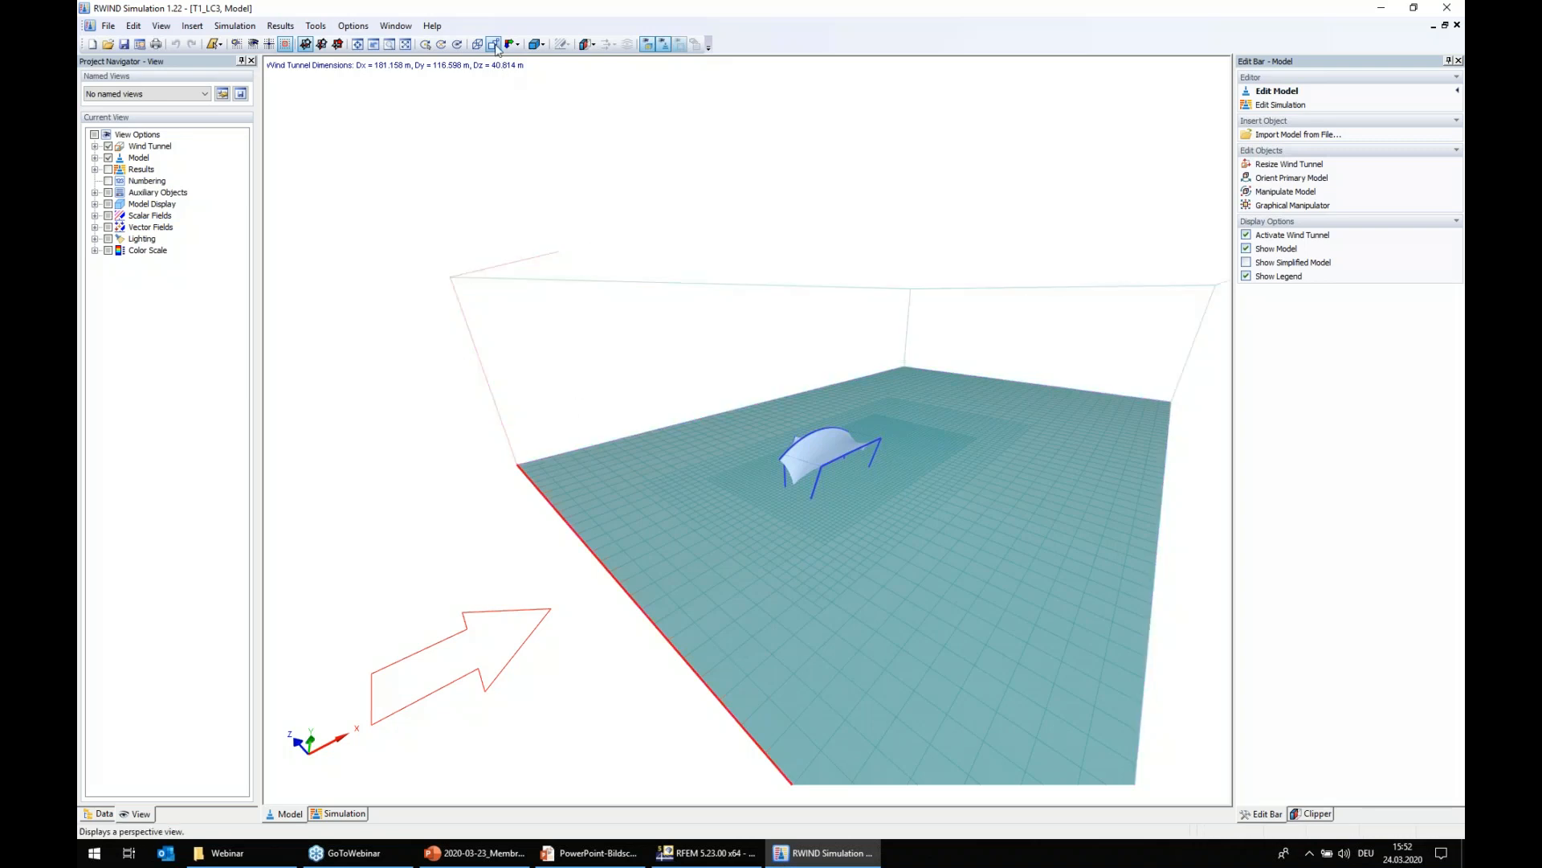
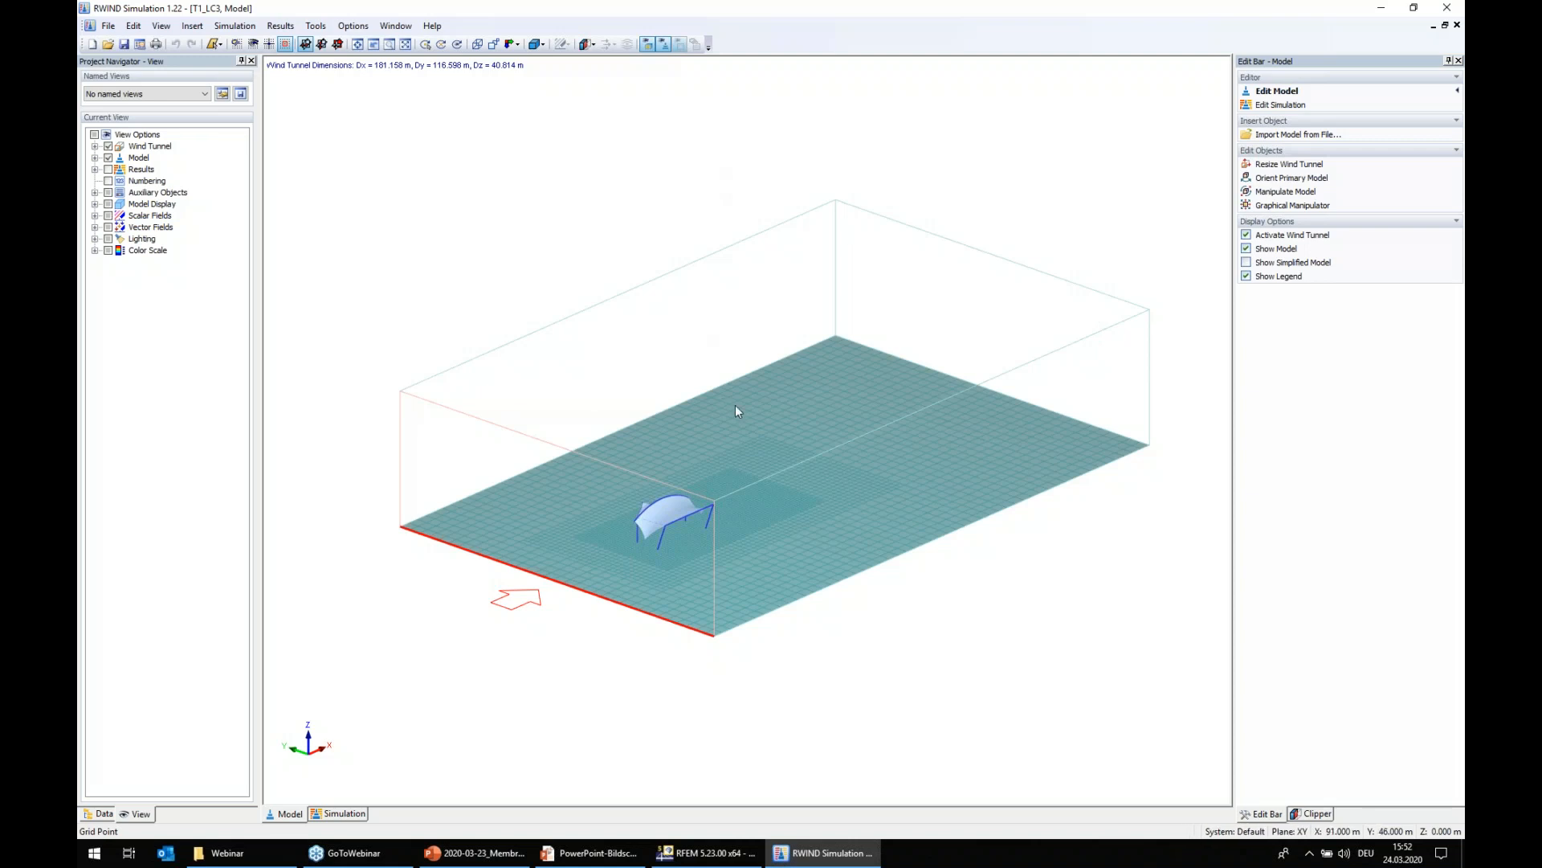
middle_click_drag(527, 262, 504, 391)
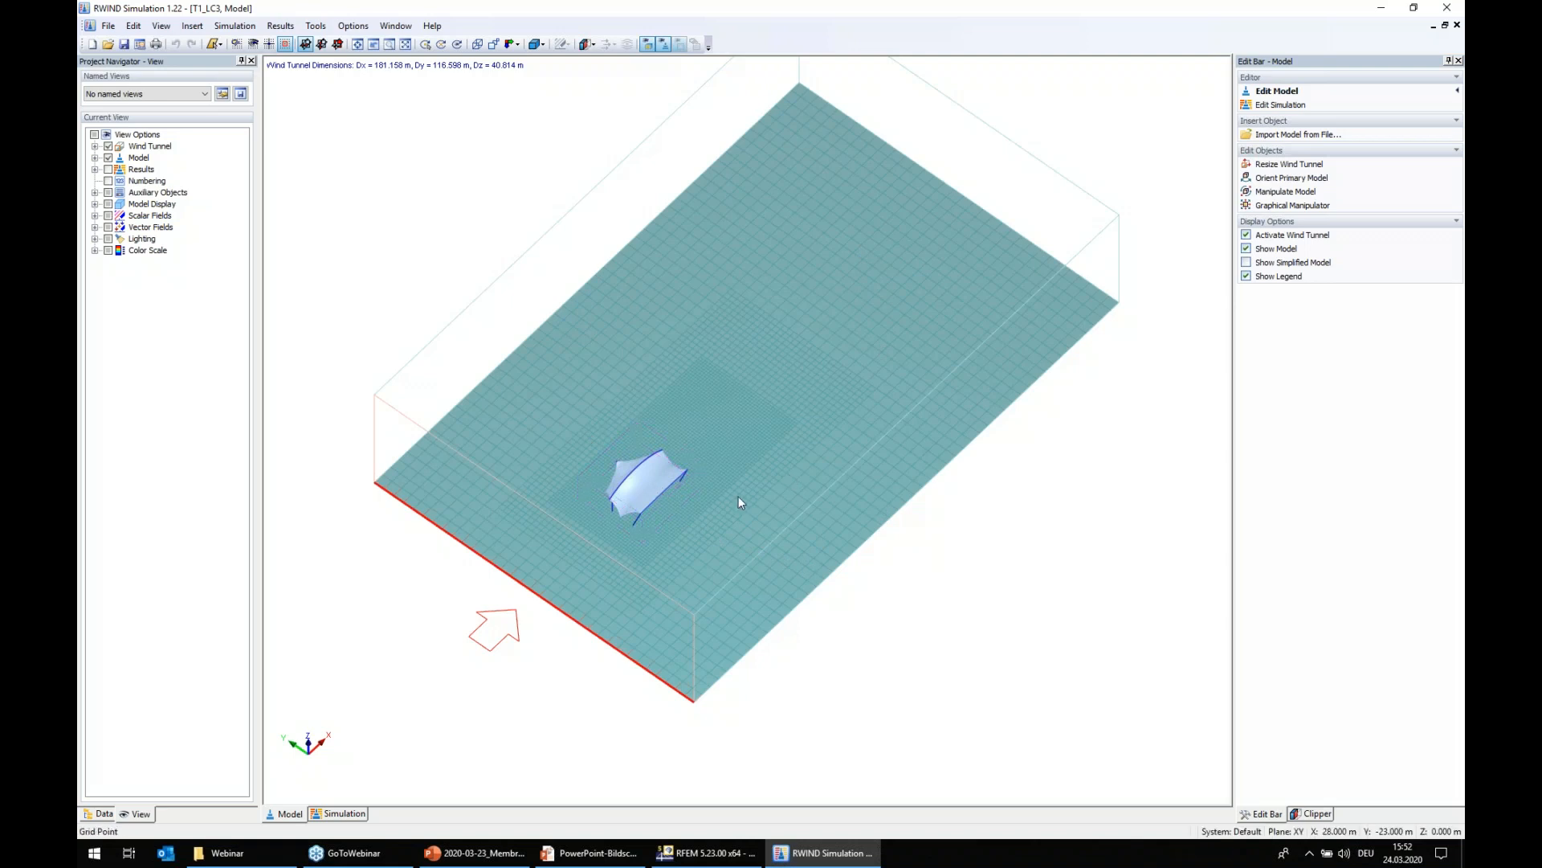
middle_click_drag(554, 771, 631, 517, "ctrl")
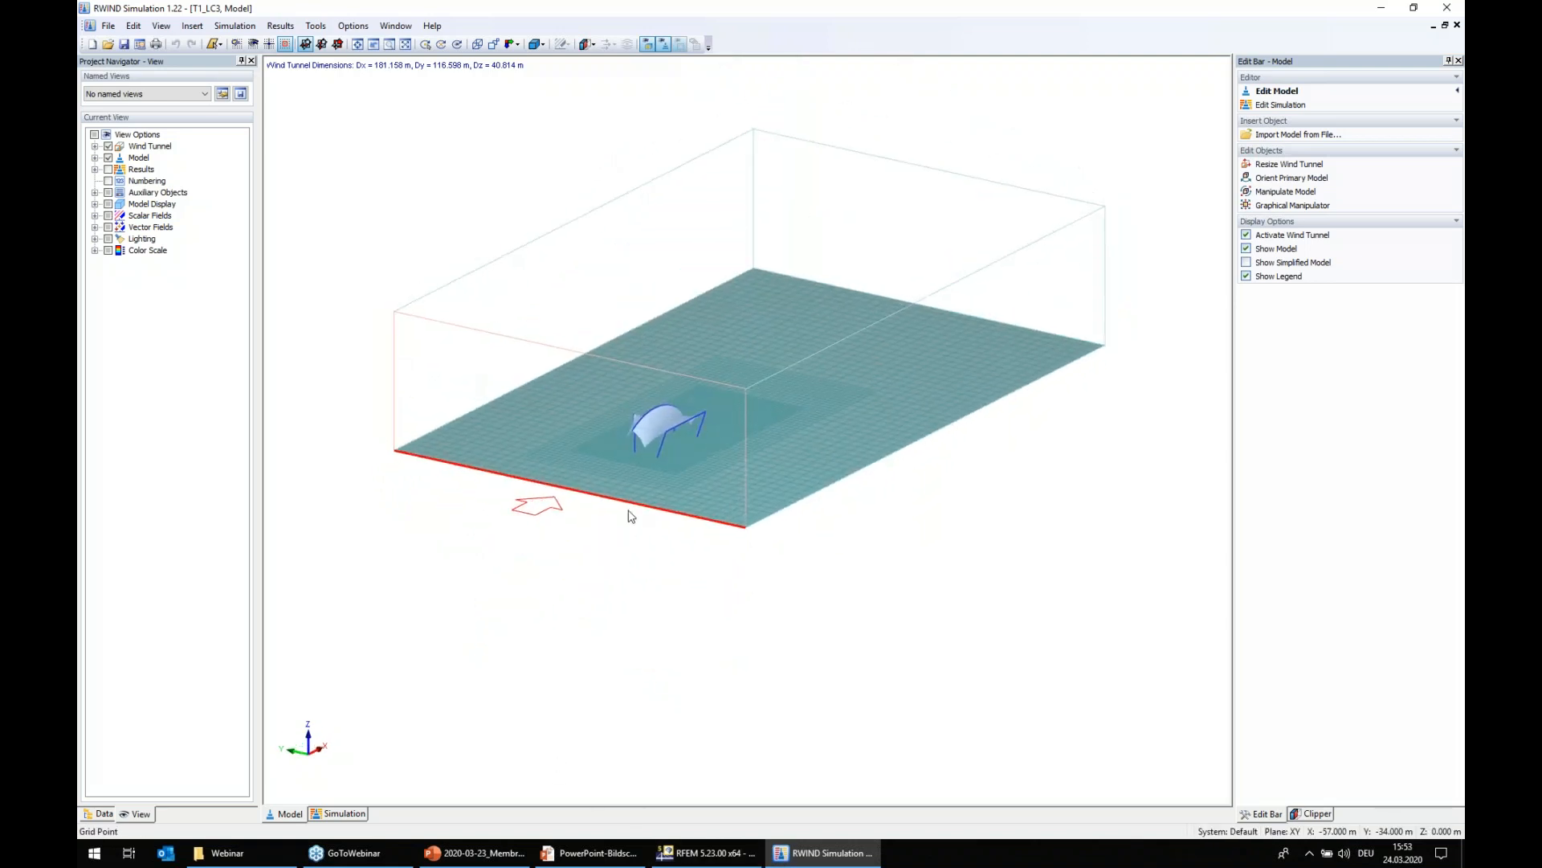
scroll(631, 517, "up", 5)
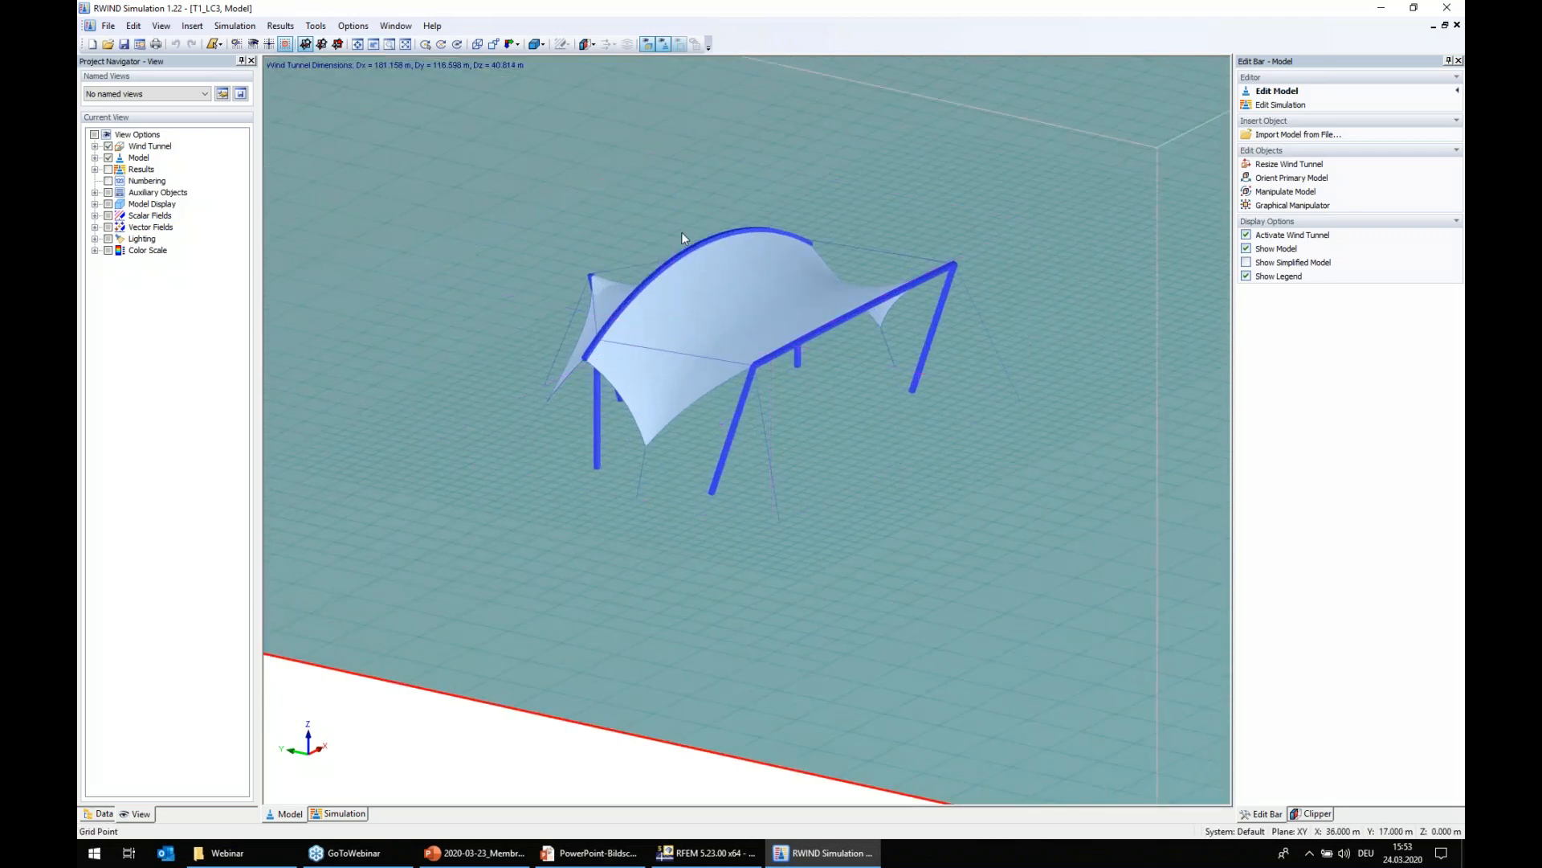
scroll(685, 430, "down", 2)
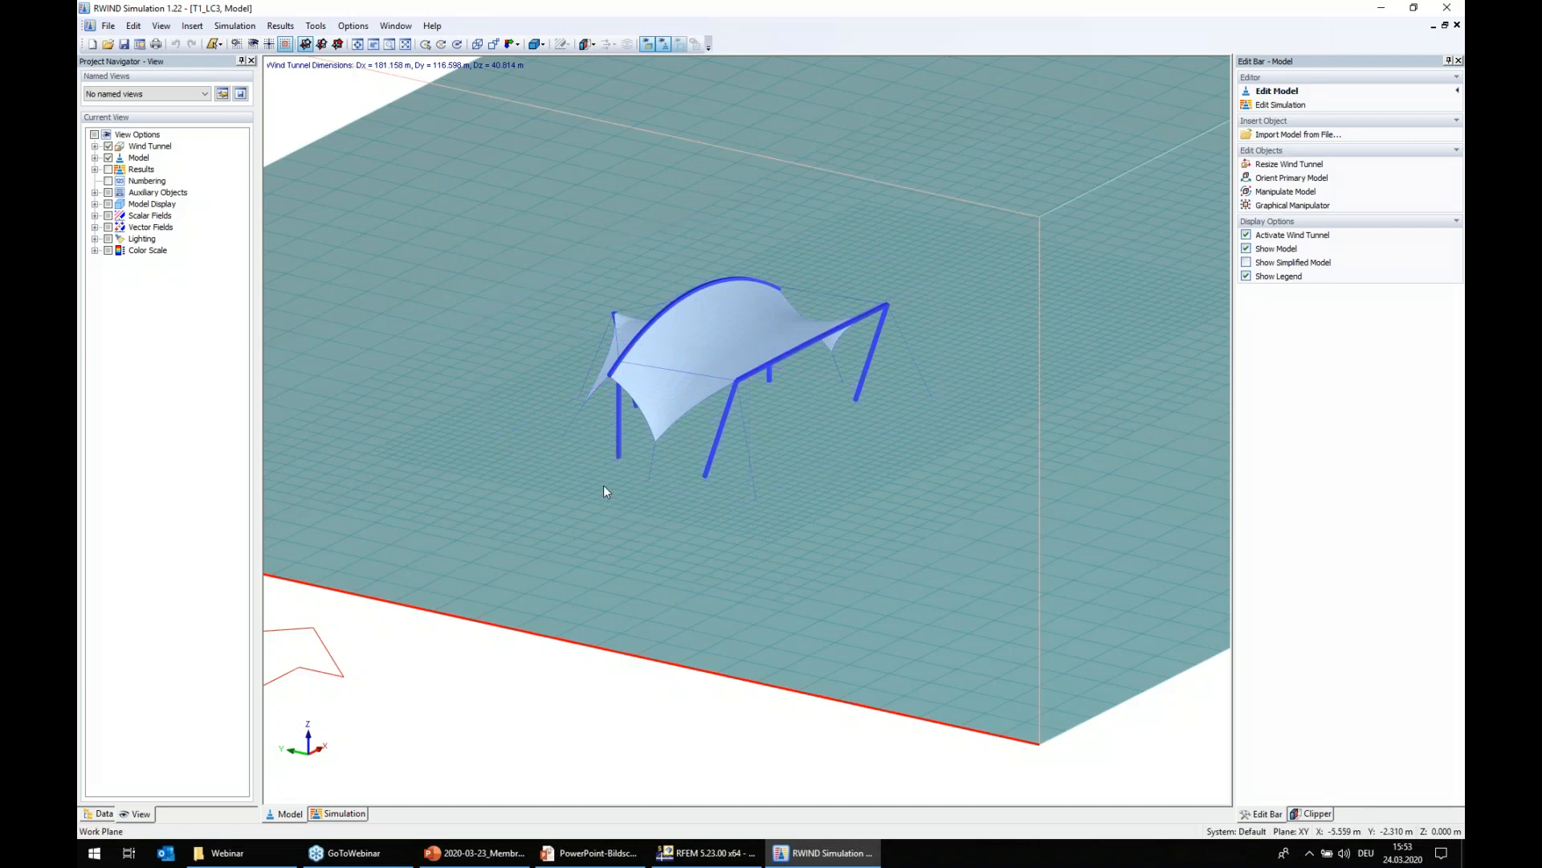
- Return to the simulation results and display the pressure field on the vertical slicer plane through the membrane
left_click(366, 813)
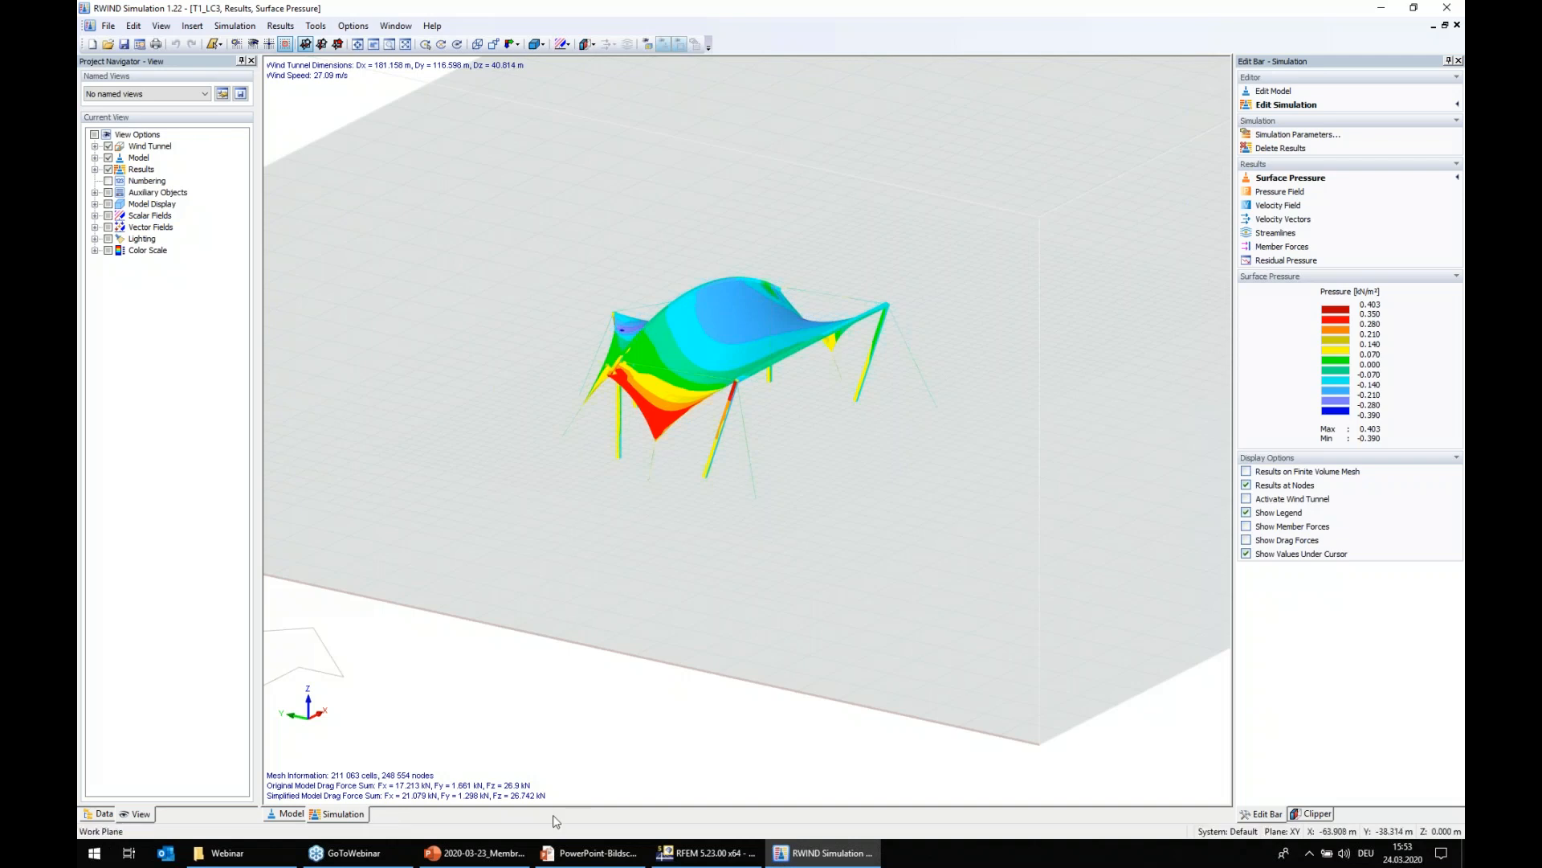
scroll(599, 623, "down", 3)
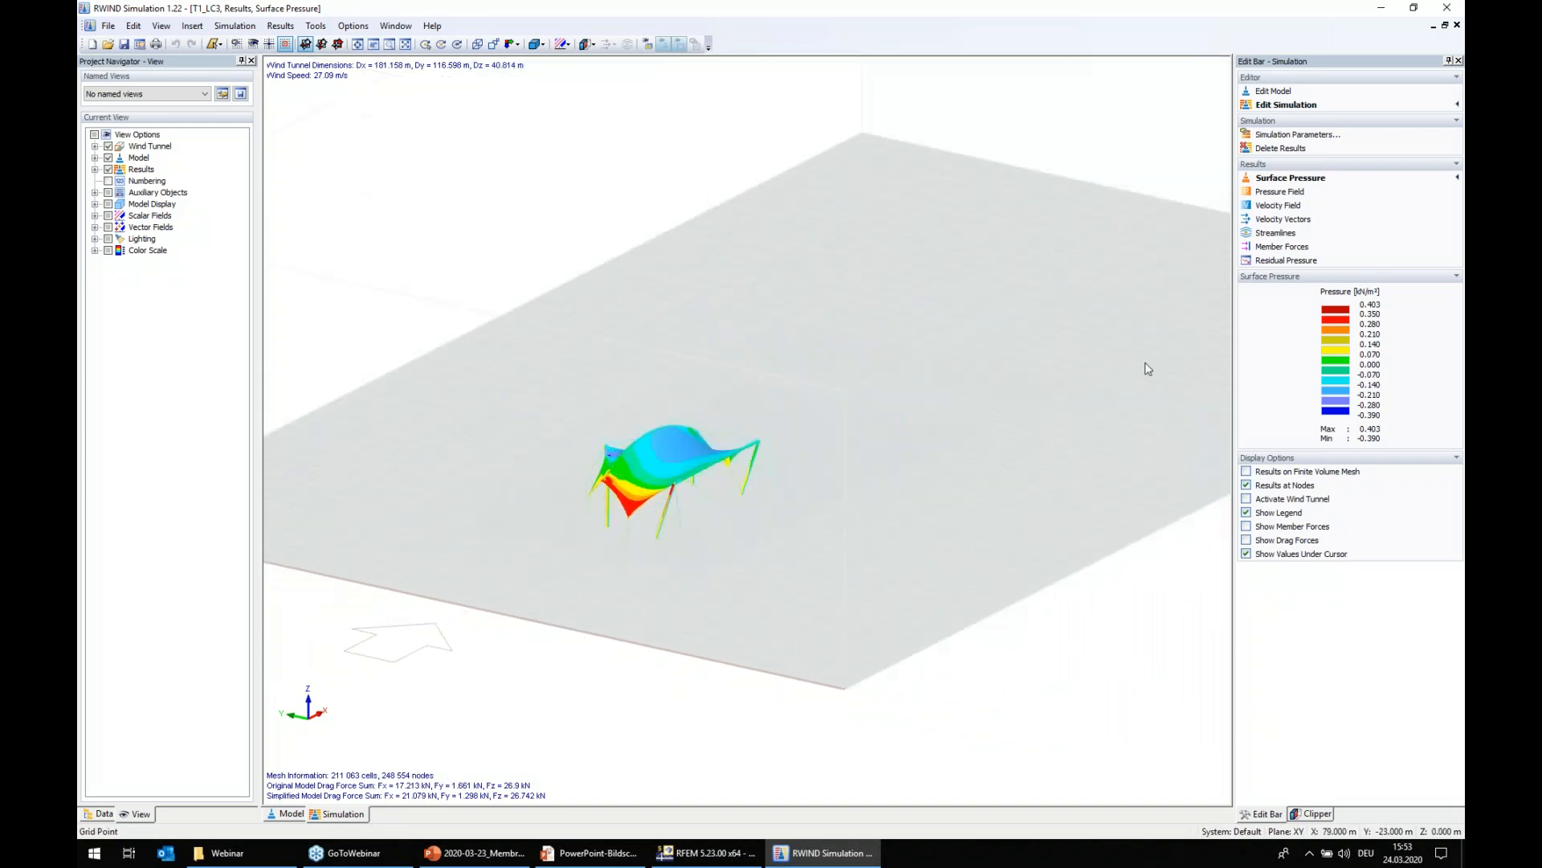
left_click(1284, 191)
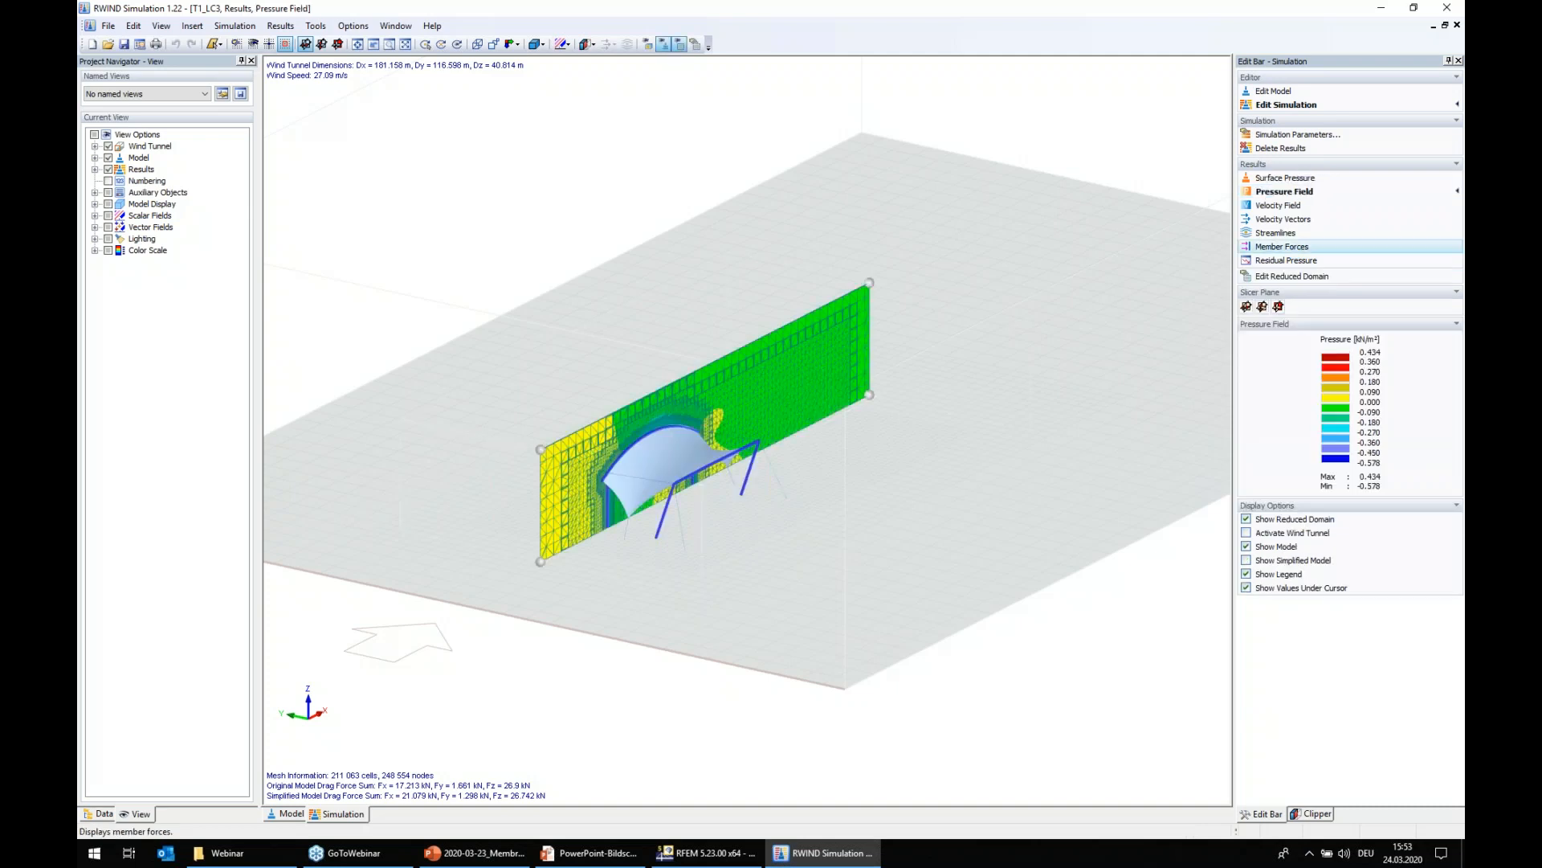
middle_click_drag(651, 562, 610, 571)
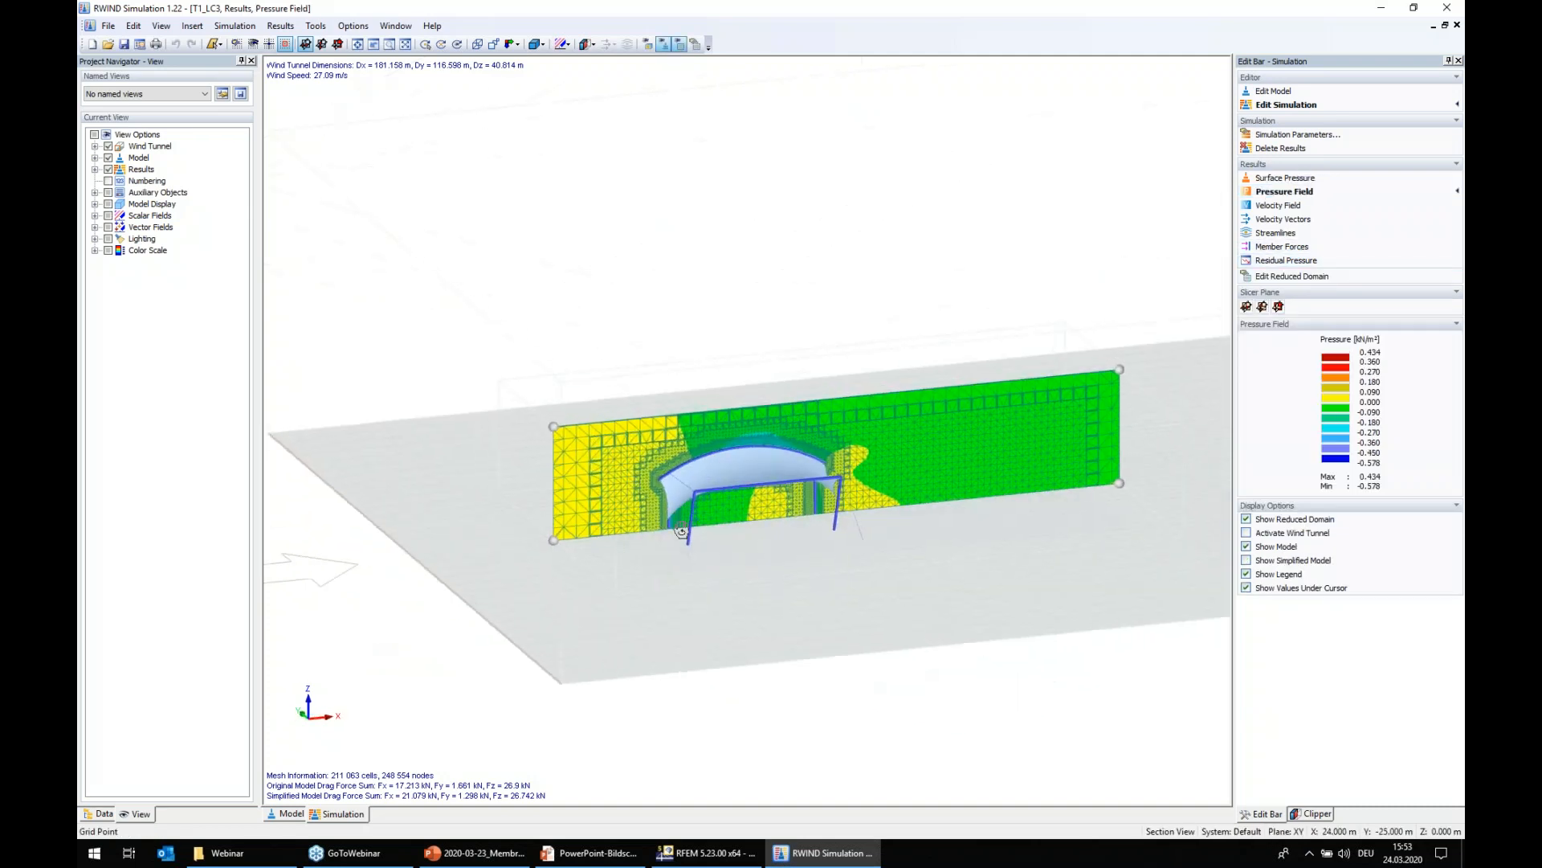
scroll(609, 571, "up", 3)
scroll(535, 586, "down", 1)
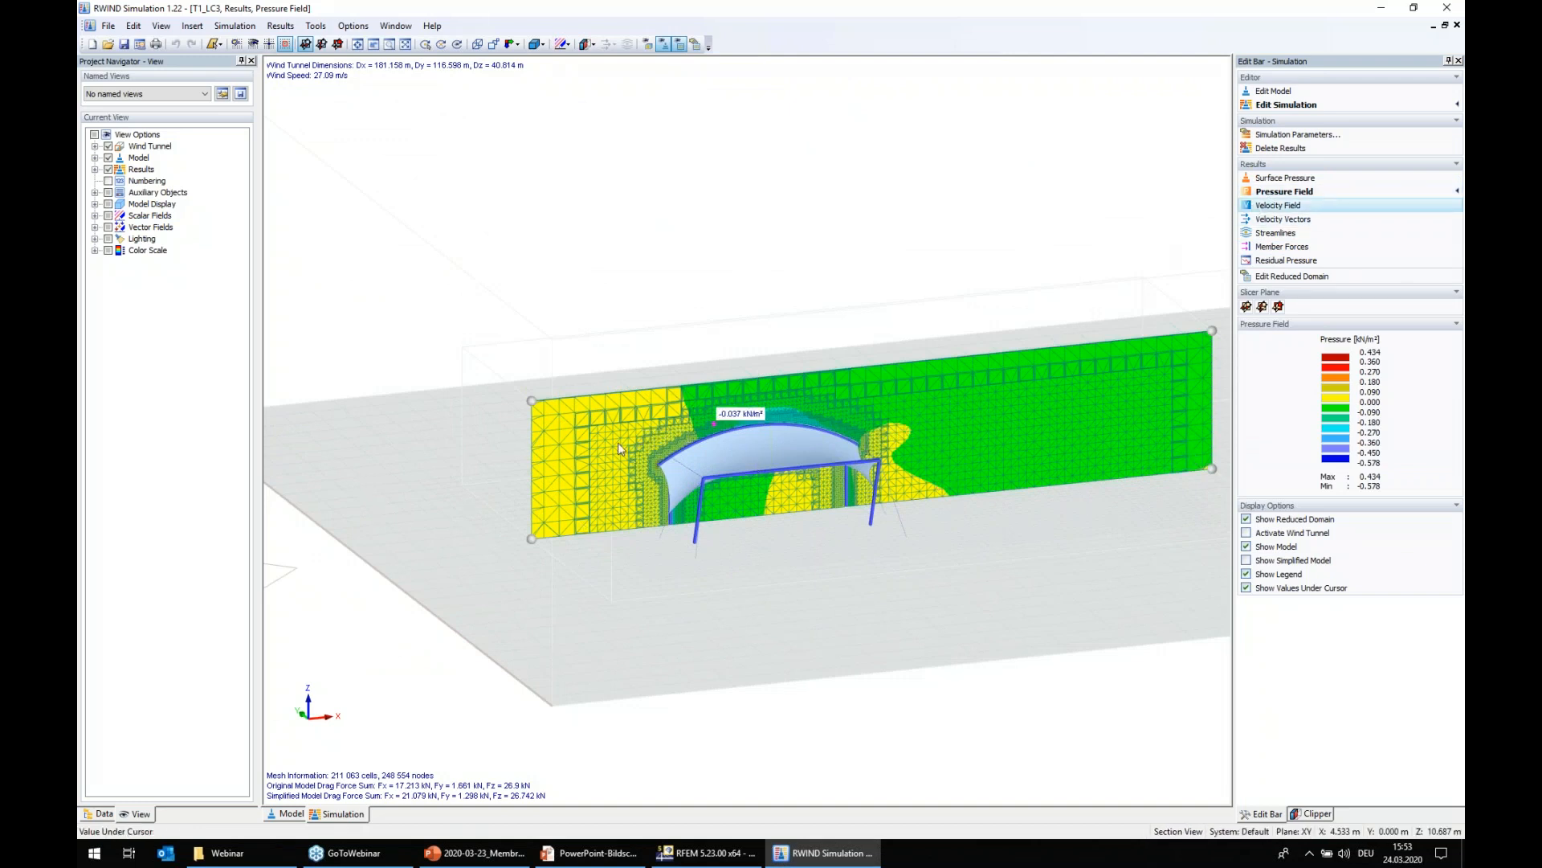
scroll(533, 592, "down", 1)
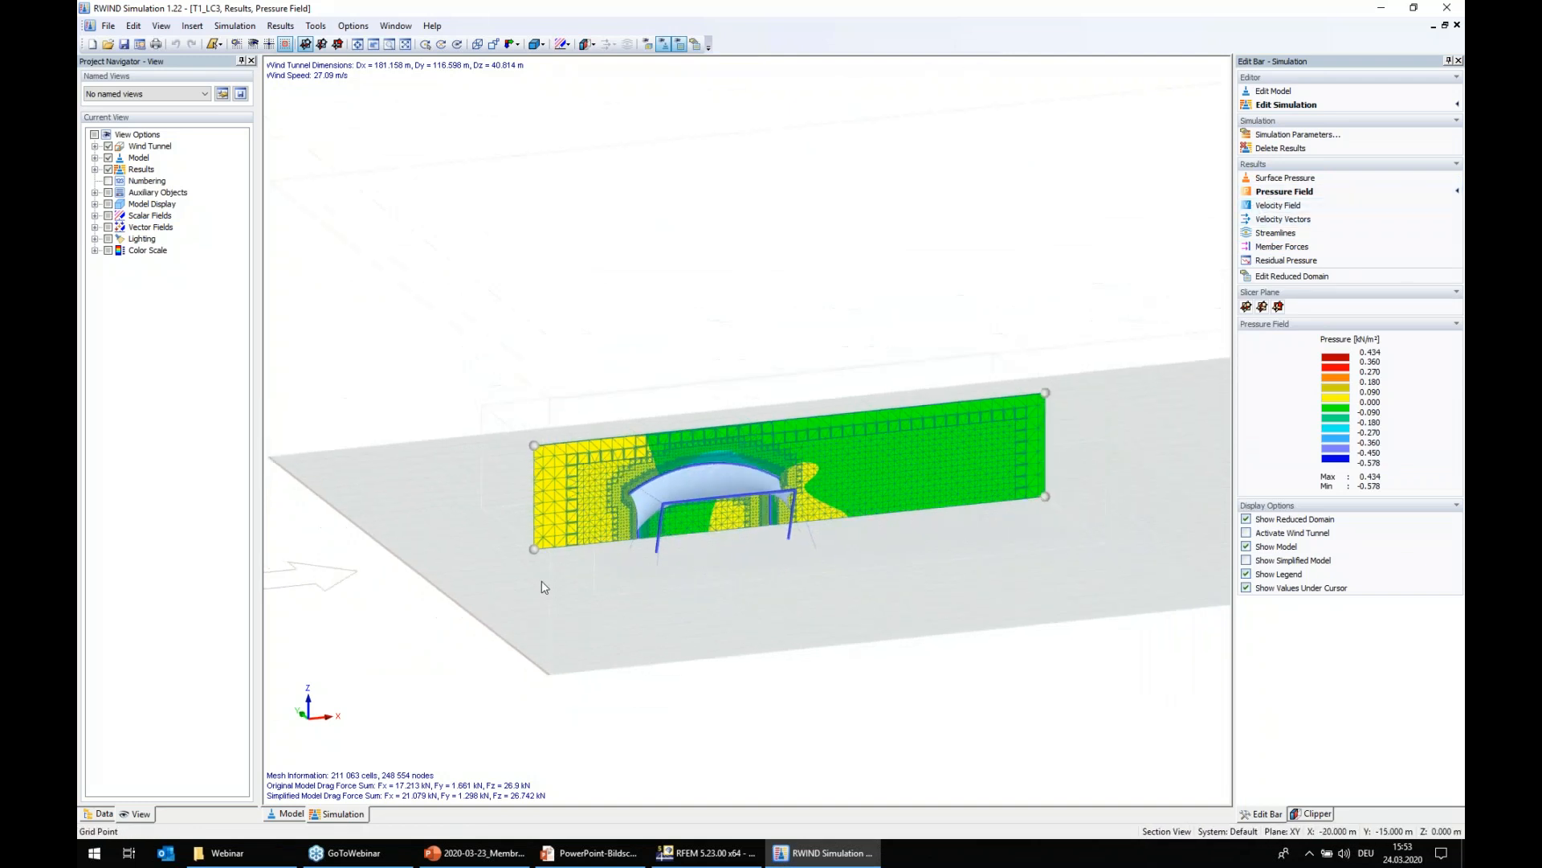
- Shift the vertical slicer plane to another section of the membrane and display the velocity field on it
left_click(1247, 520)
middle_click_drag(634, 629, 758, 661)
scroll(757, 661, "down", 1)
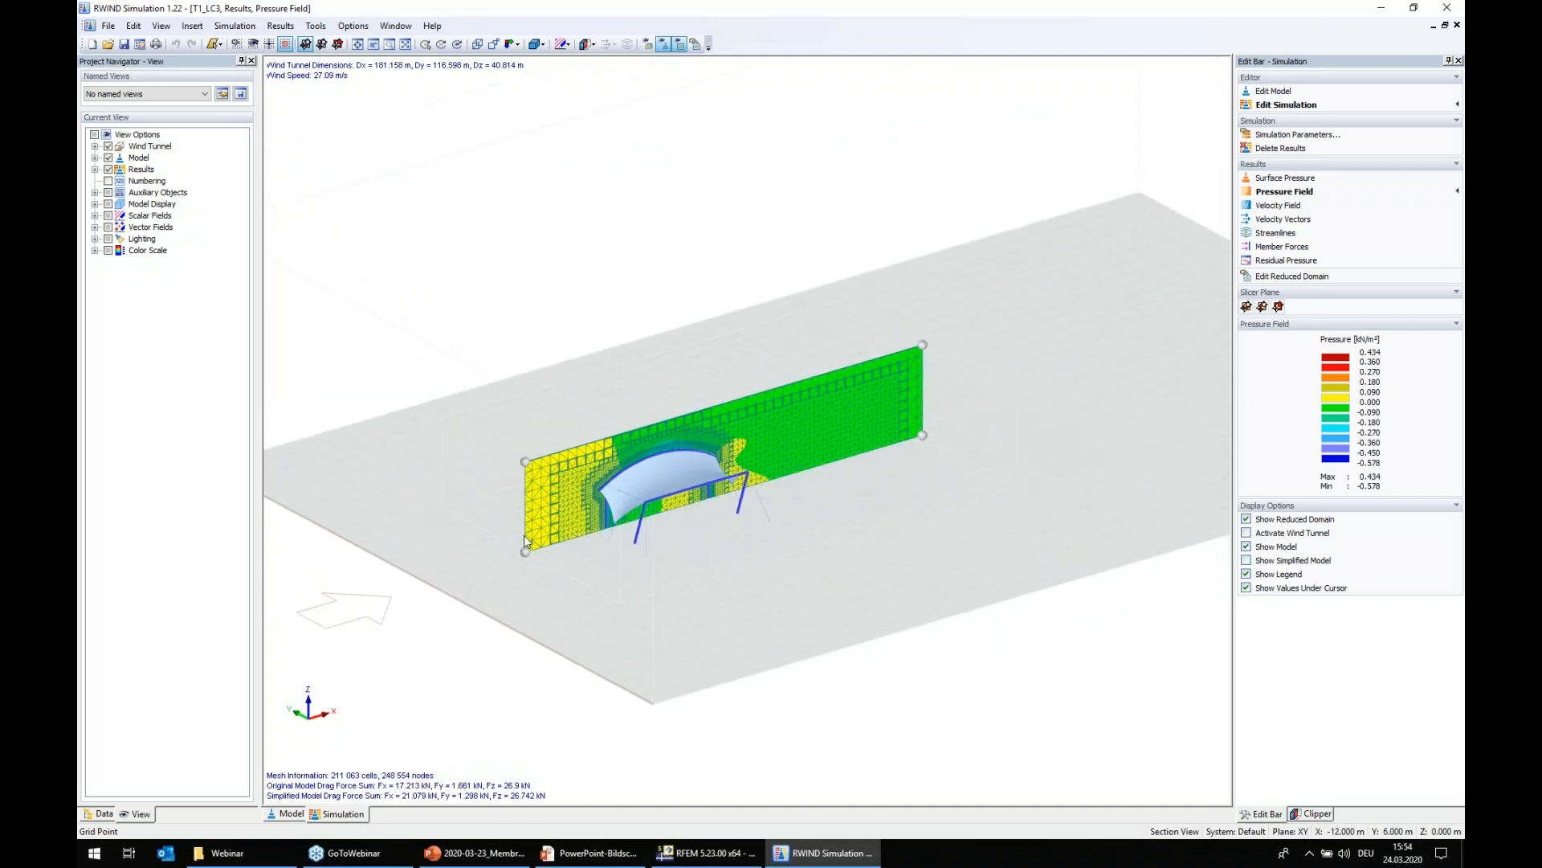
scroll(527, 551, "up", 4)
scroll(526, 551, "up", 2)
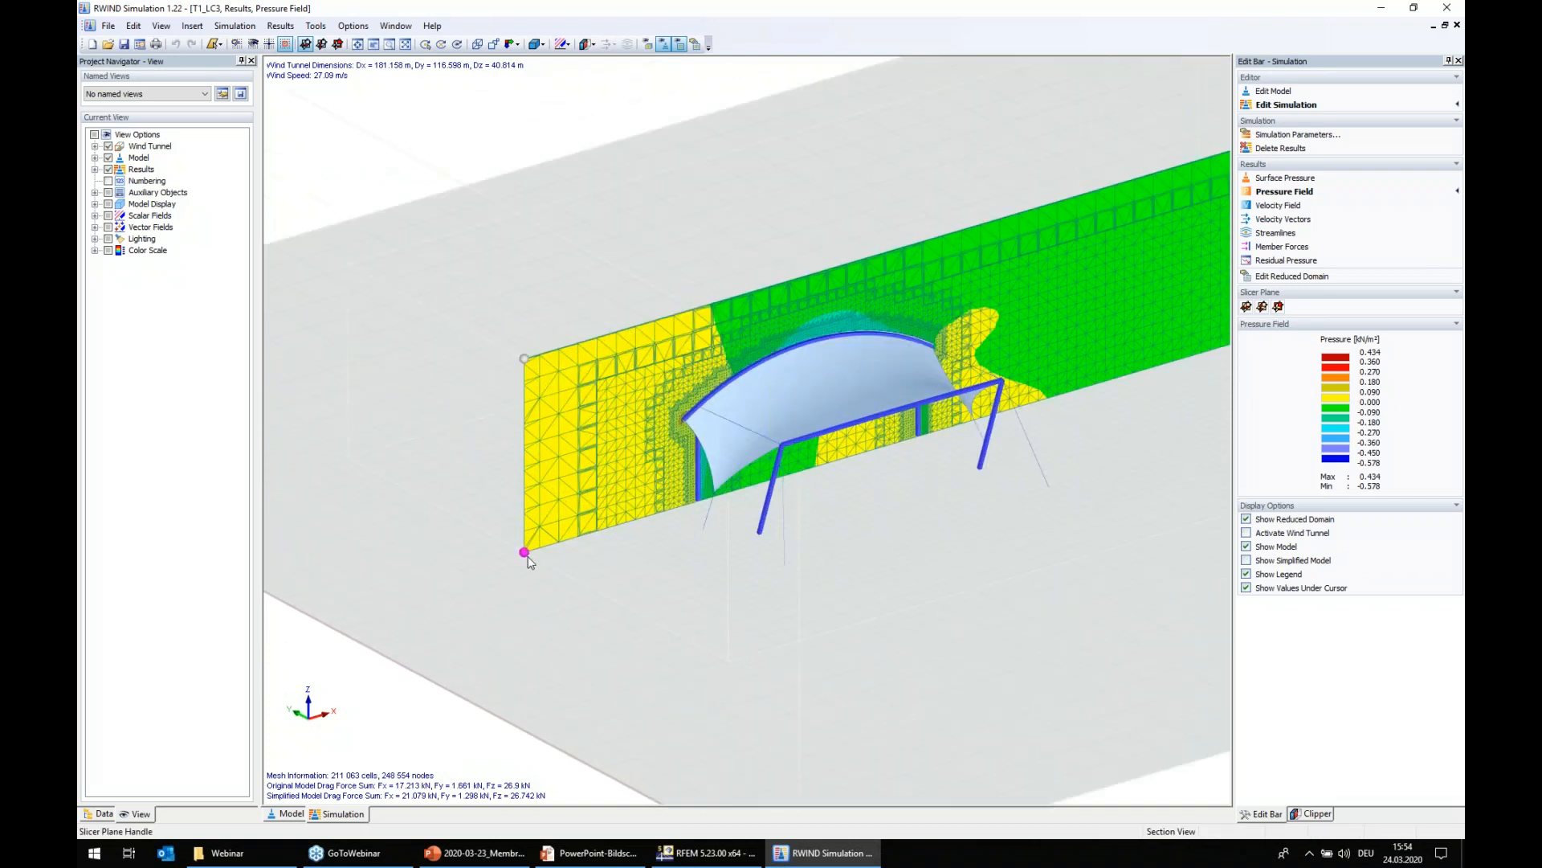
left_click_drag(540, 569, 542, 565)
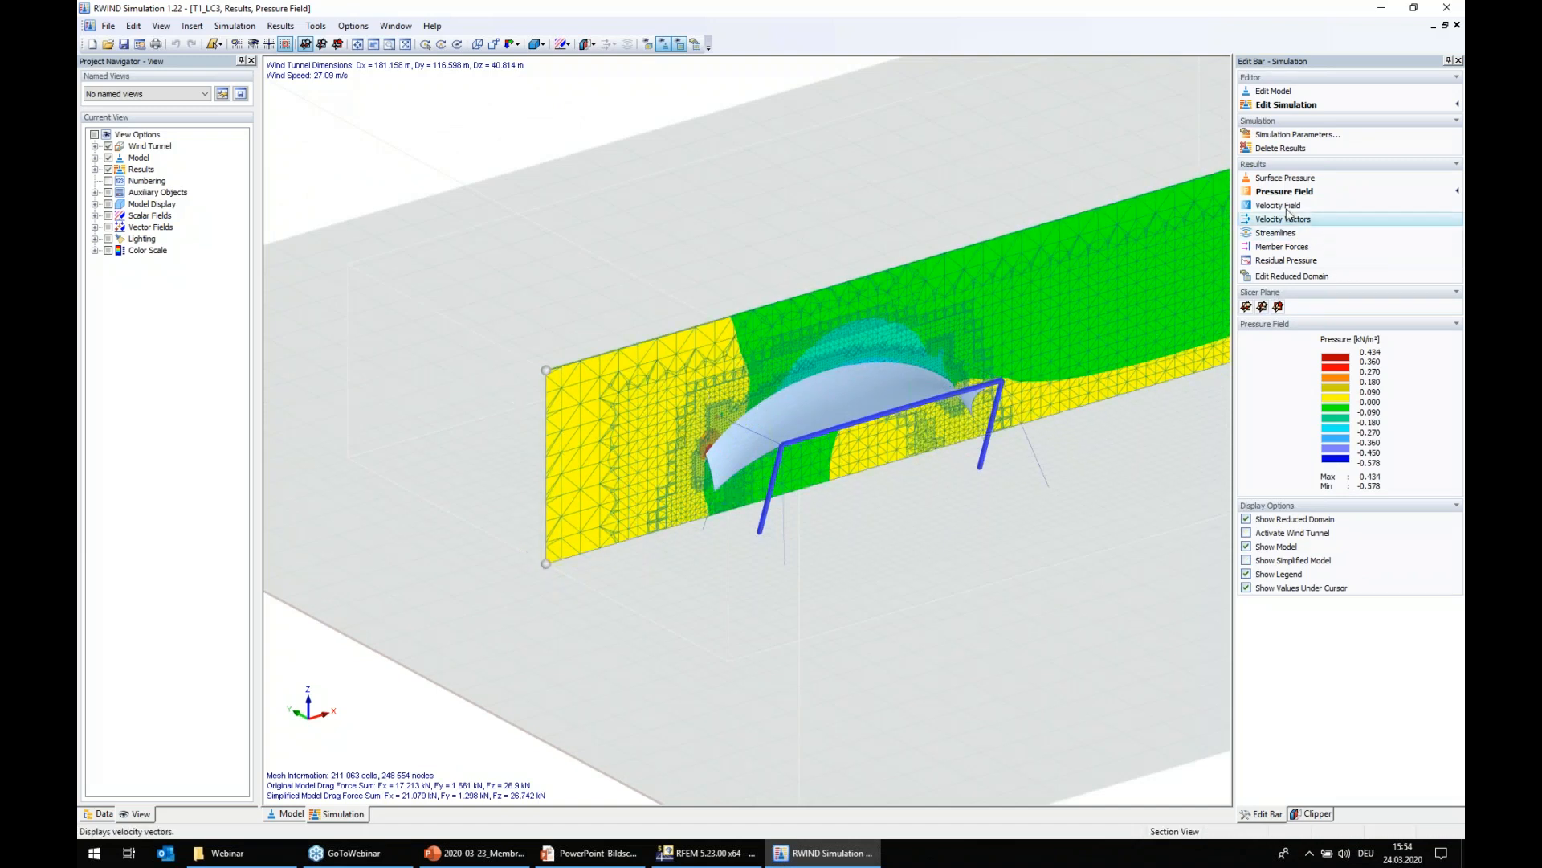
left_click(1286, 206)
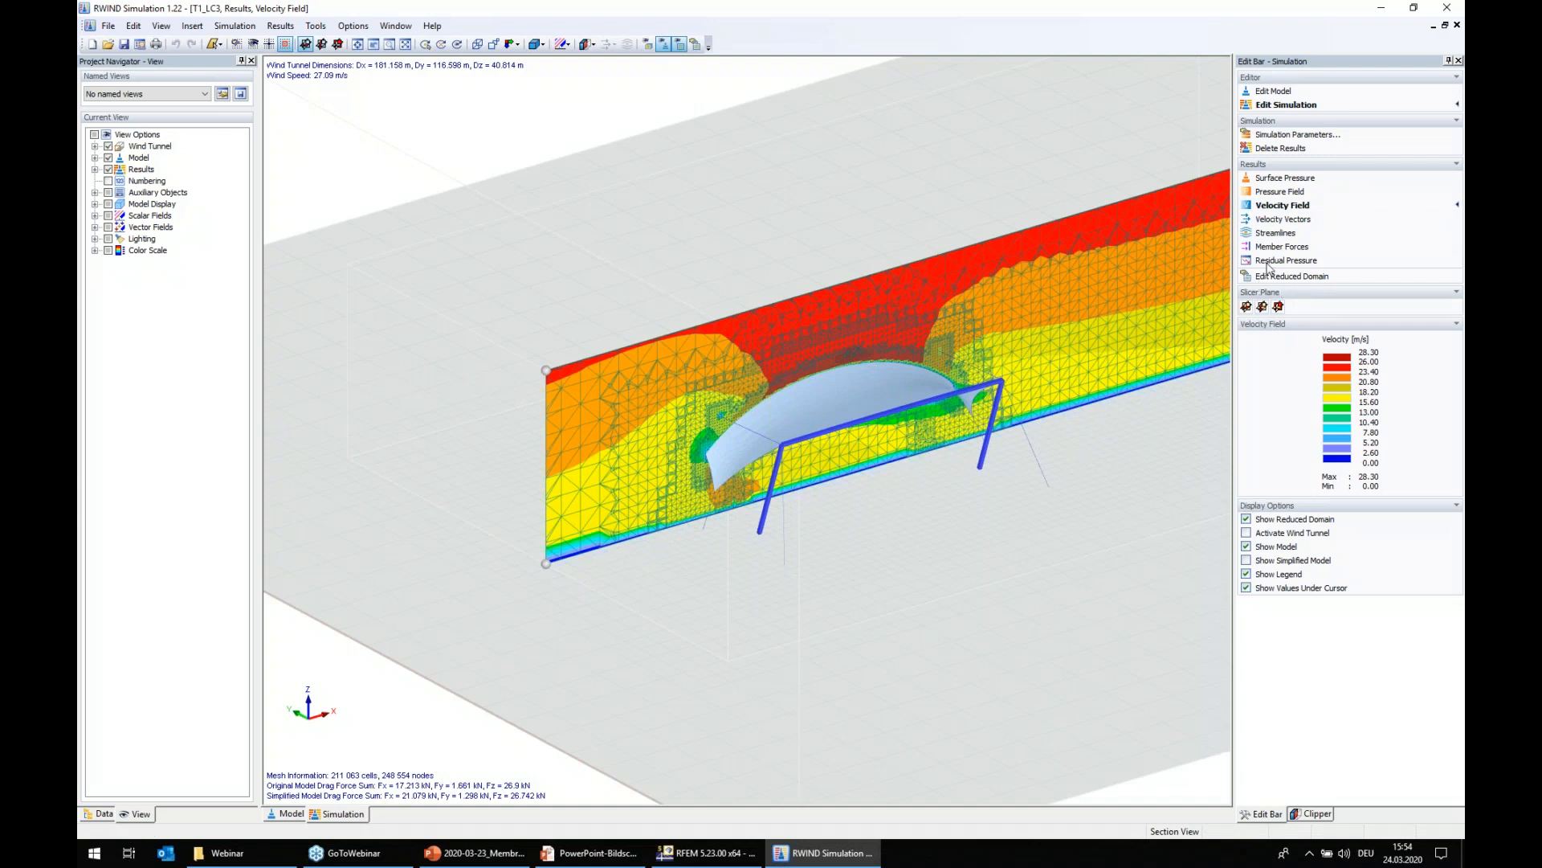
- Display the velocity vectors on a horizontal slicer plane raised to the height of the membrane and examine its front corner
left_click(1283, 221)
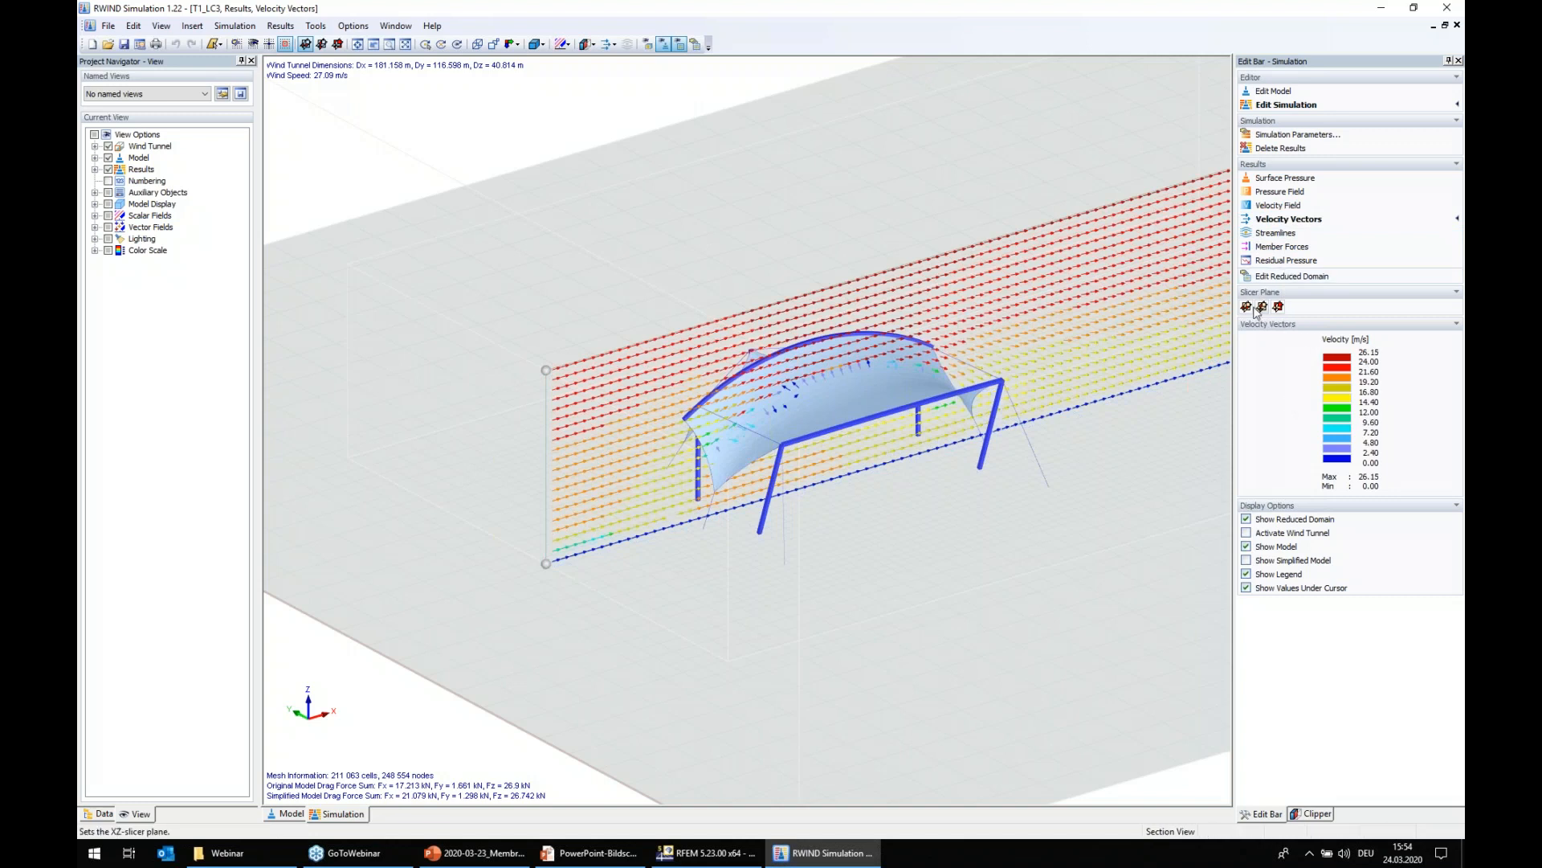
key("z")
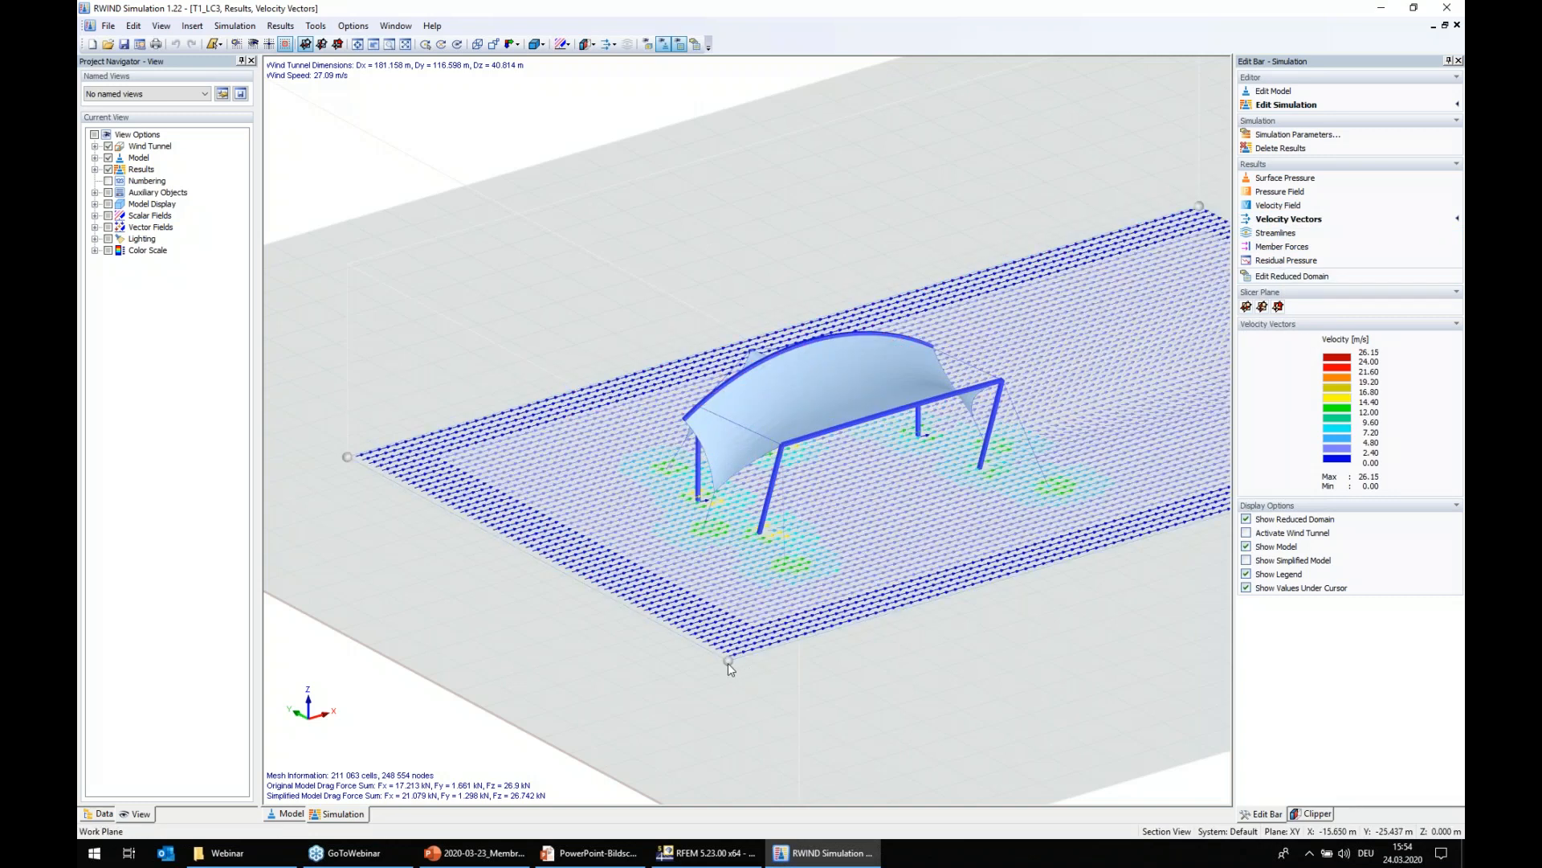
left_click_drag(731, 659, 751, 593)
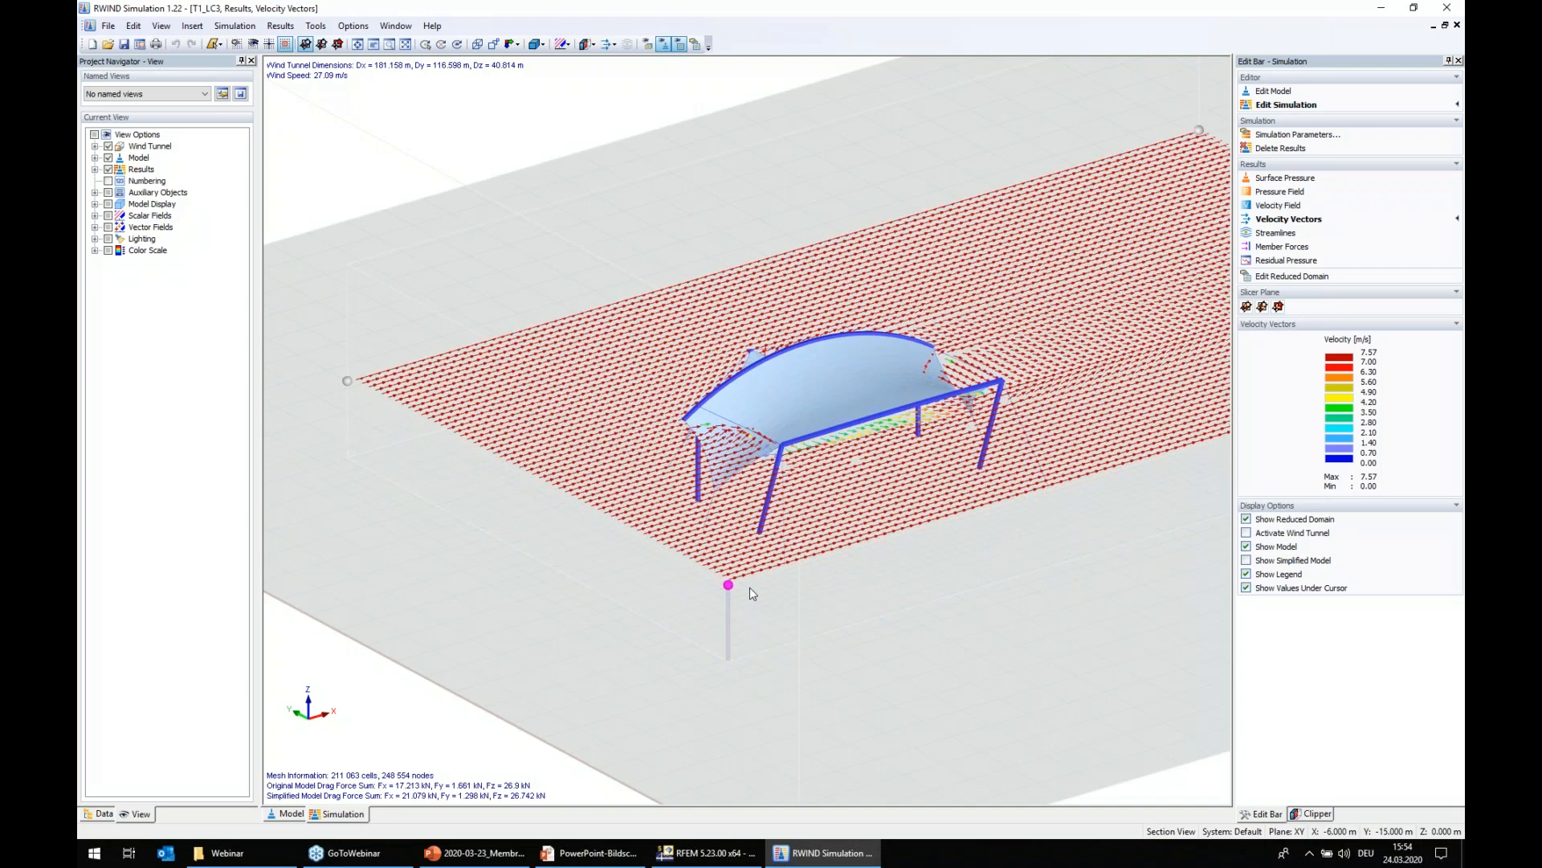
scroll(725, 440, "up", 5)
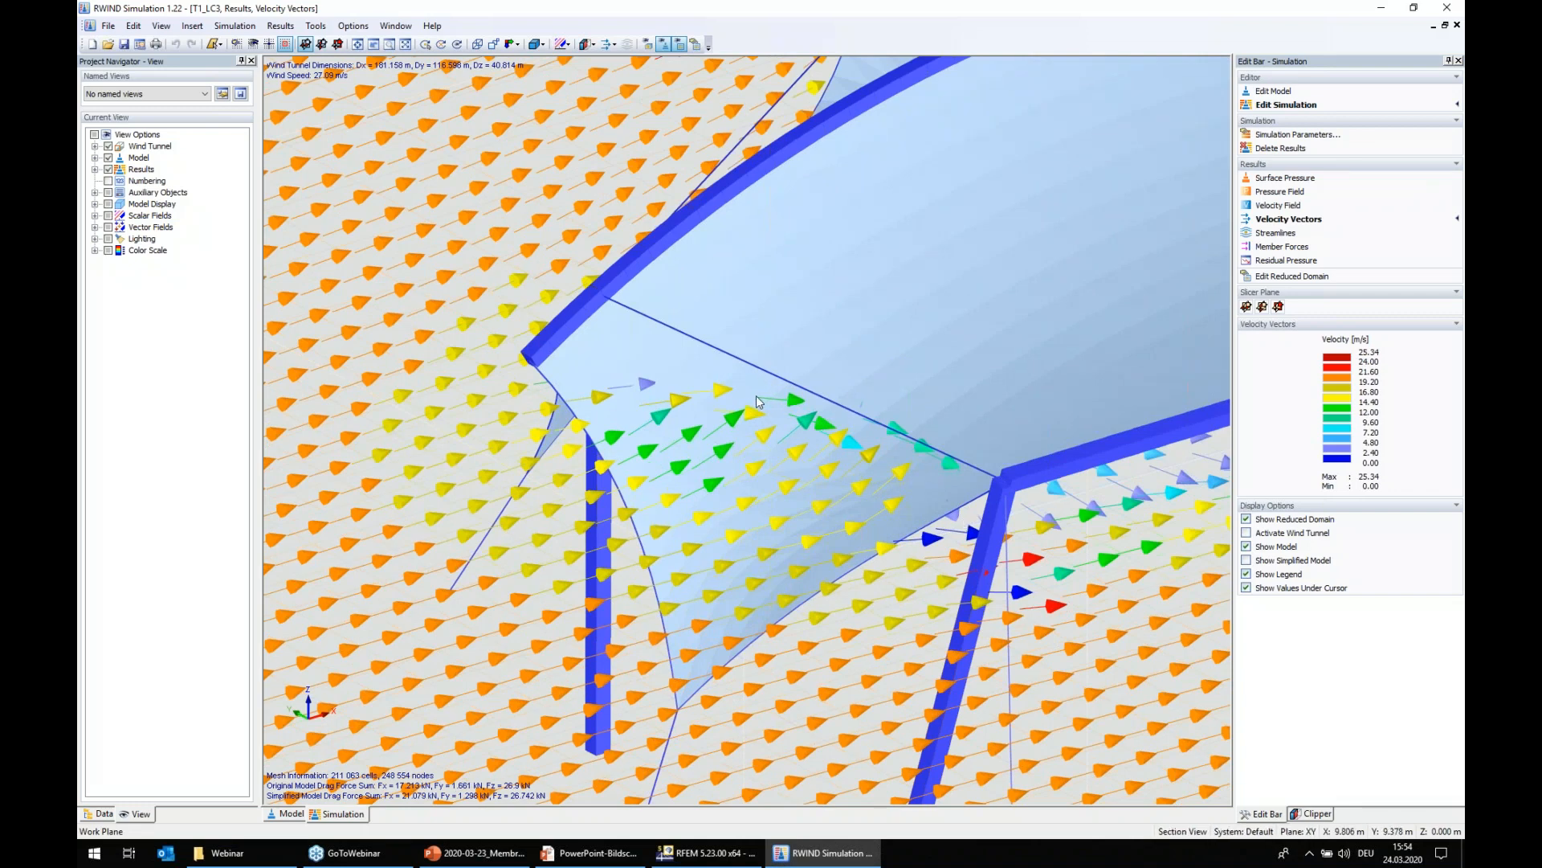
- Display the streamlines around the whole structure and turn on the streamlines animation to examine the air flow
scroll(723, 459, "down", 8)
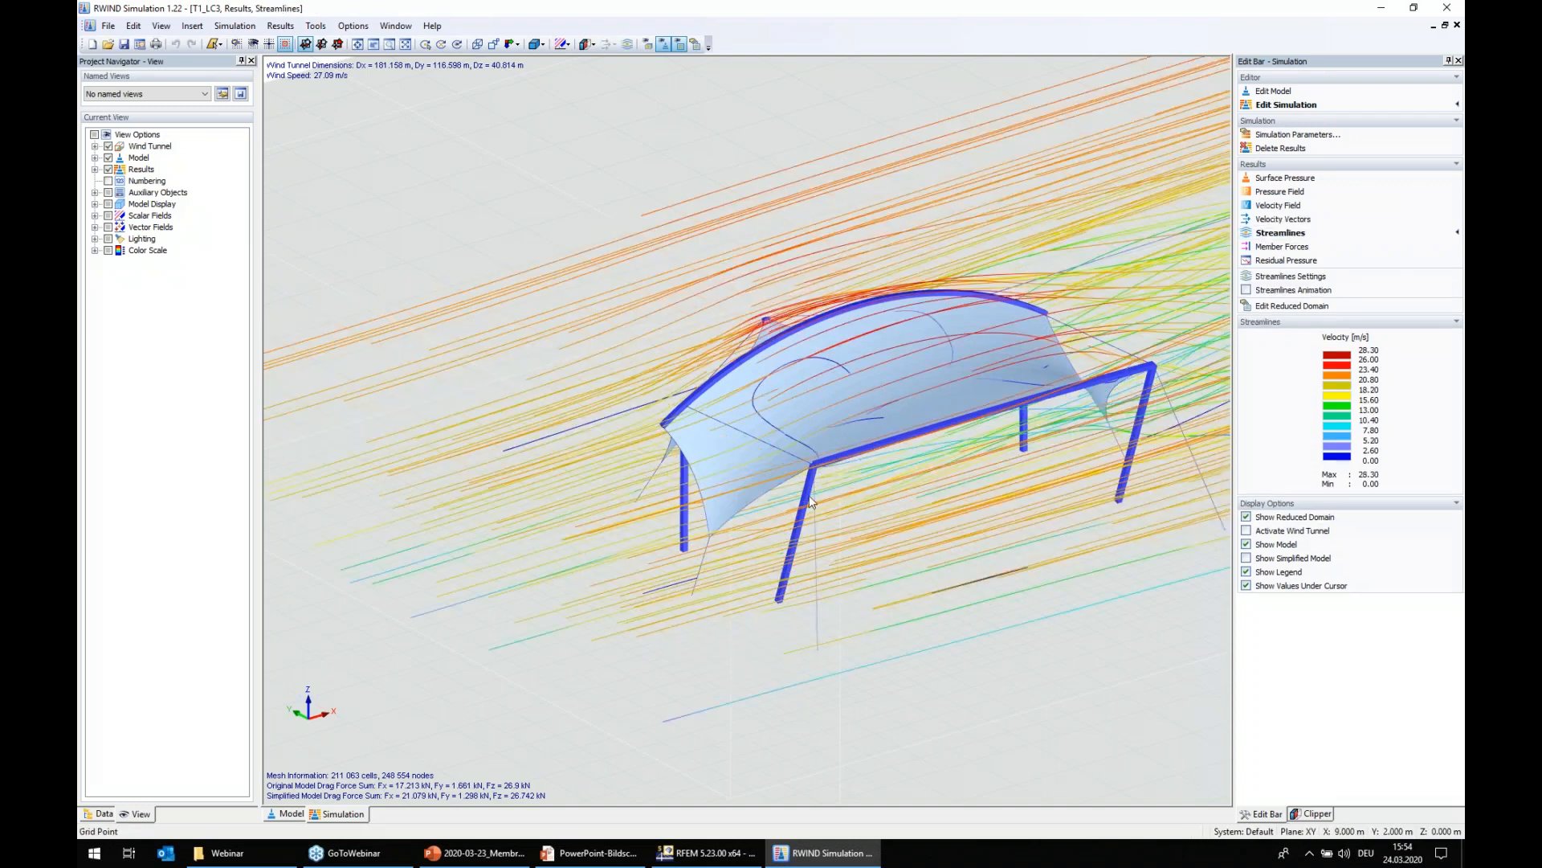
scroll(810, 496, "down", 2)
scroll(810, 502, "down", 3)
middle_click_drag(810, 502, 812, 562, "ctrl")
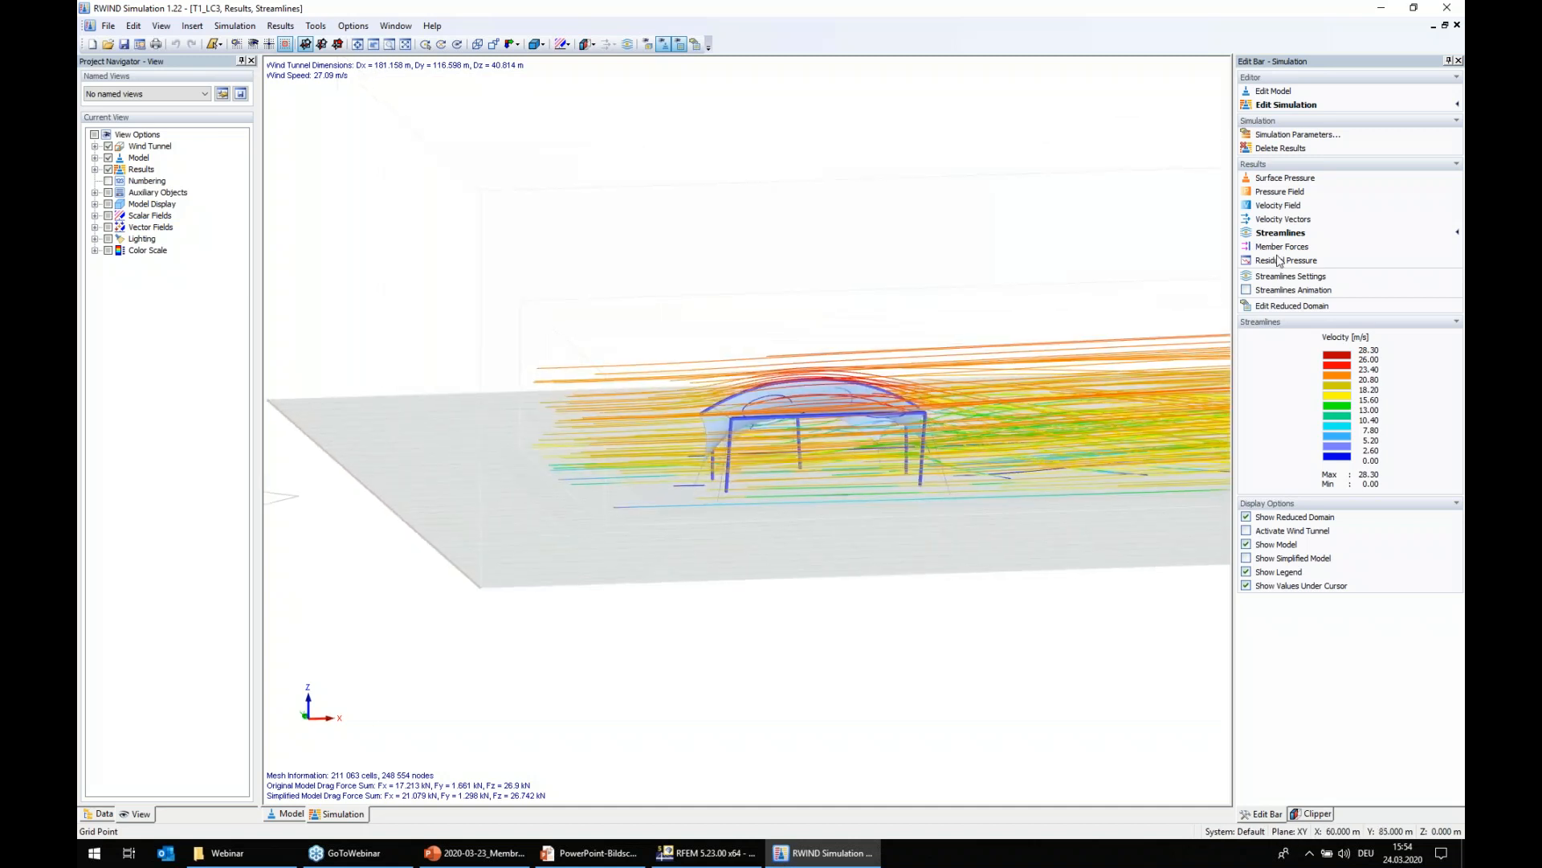
left_click(1246, 289)
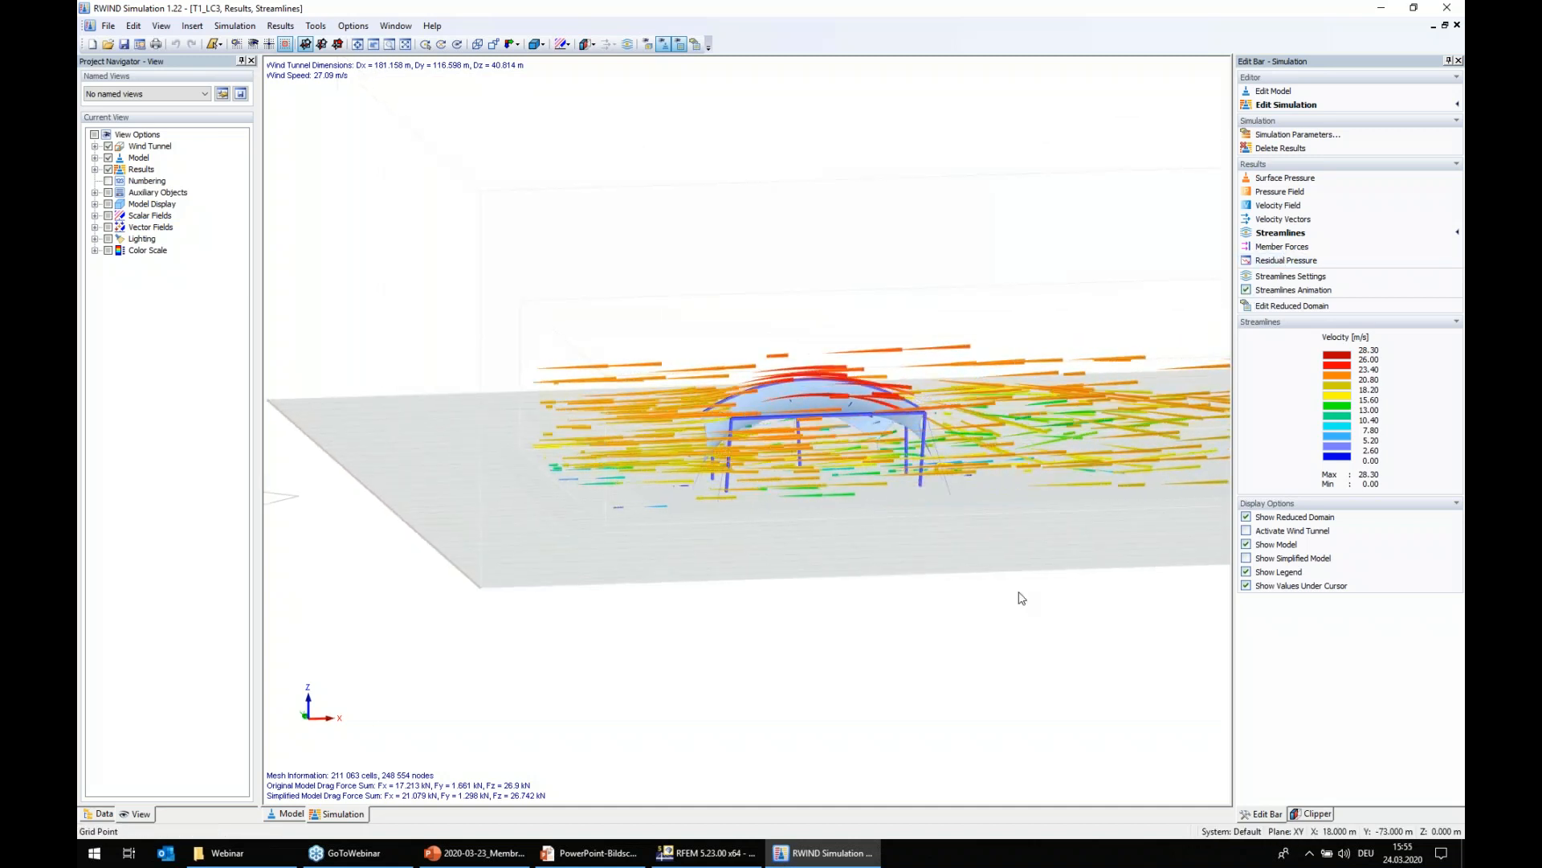
middle_click_drag(1019, 596, 895, 434, "ctrl")
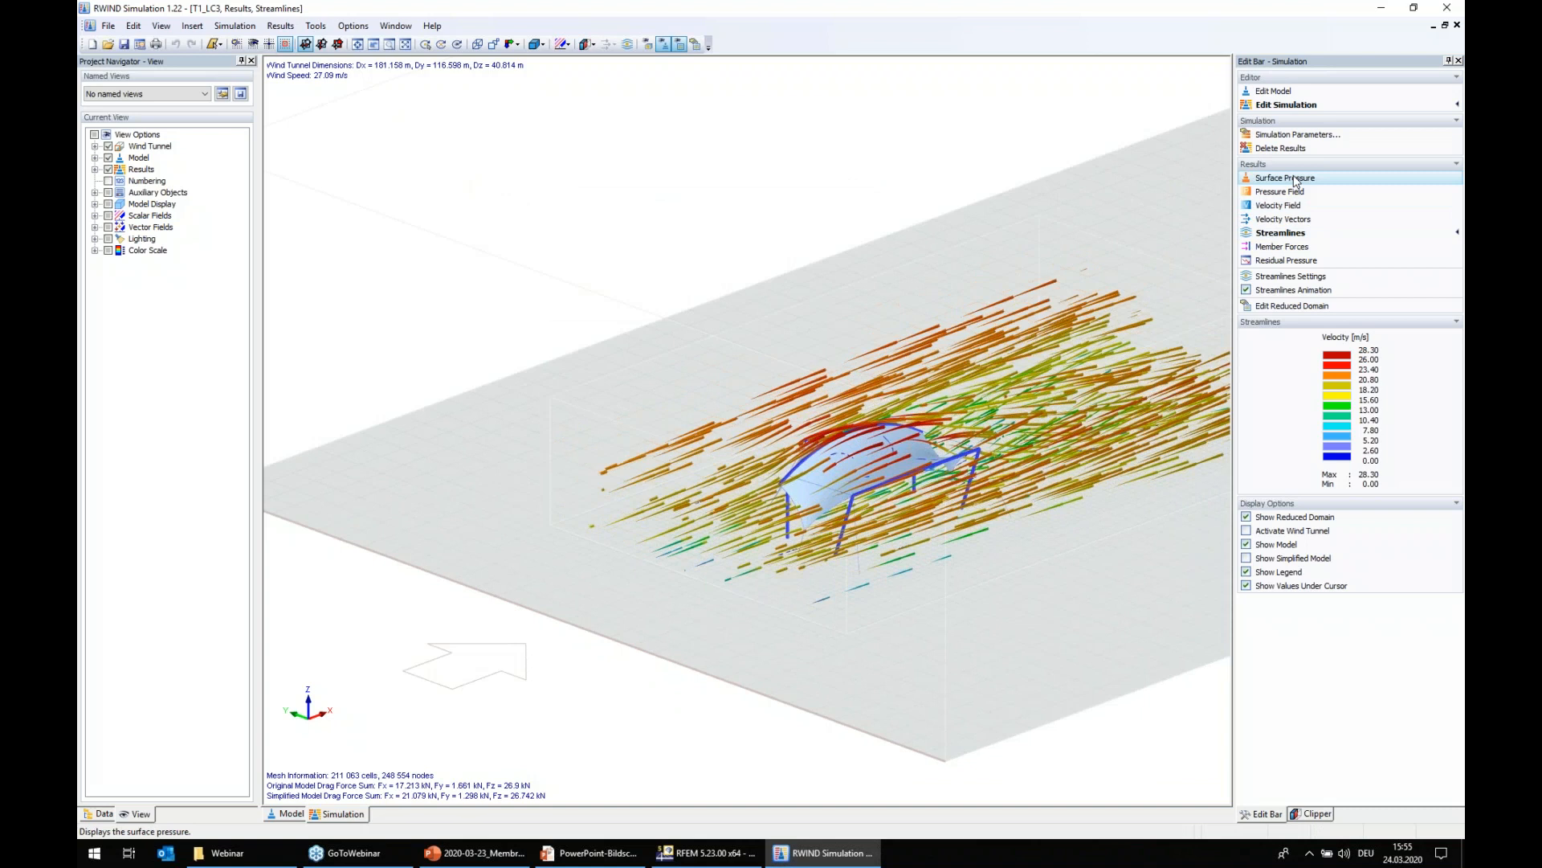
- Display the surface pressure and examine its distribution on the upper side and underside of the membrane
left_click(1285, 177)
middle_click_drag(1073, 556, 809, 603, "ctrl")
scroll(803, 591, "up", 2)
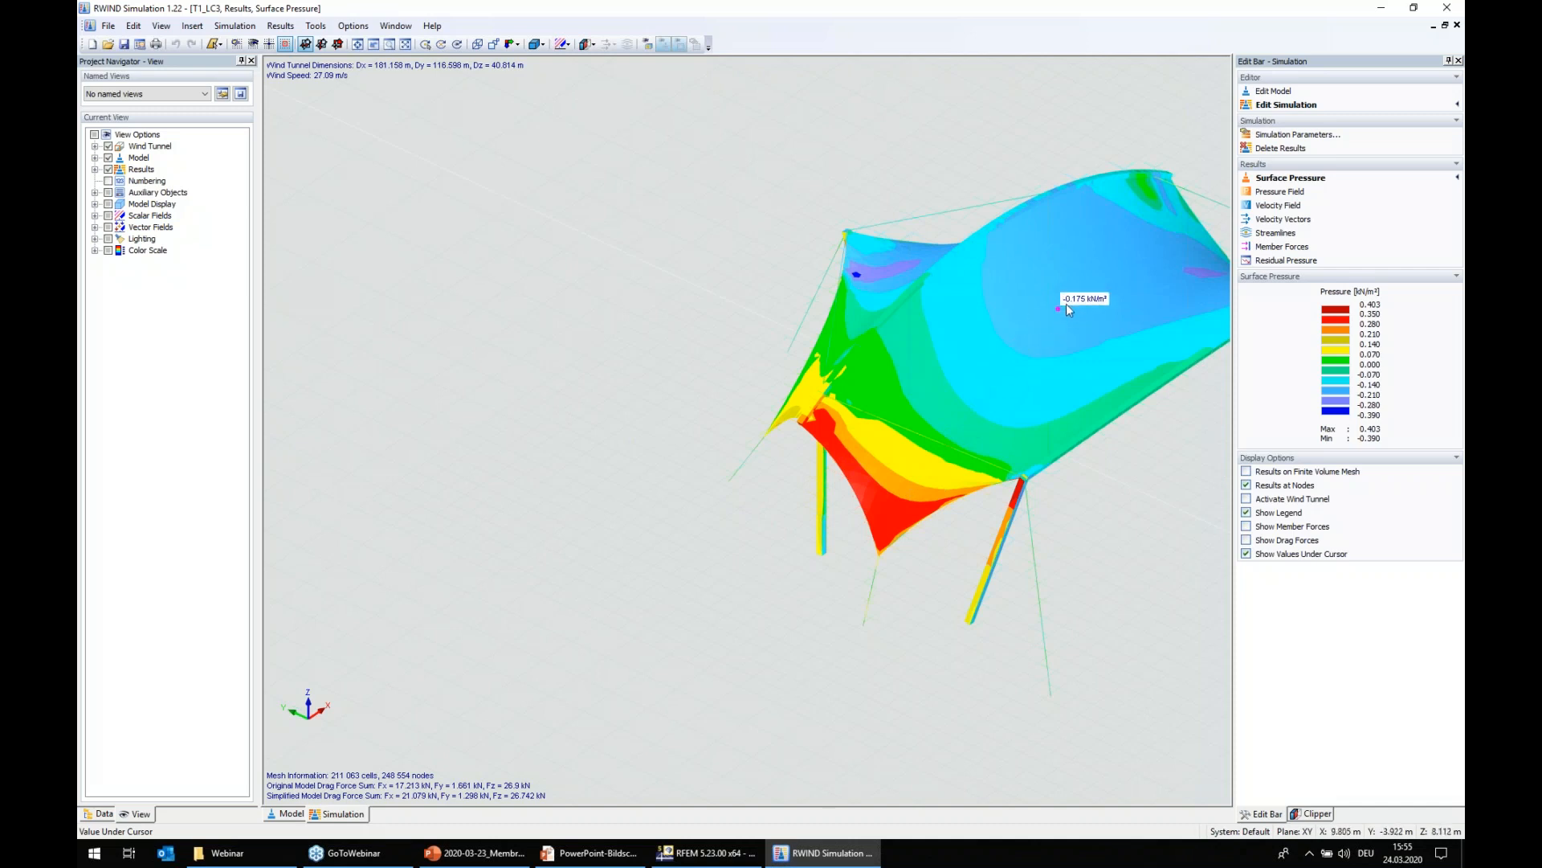
middle_click_drag(1146, 619, 595, 199)
scroll(785, 493, "down", 3)
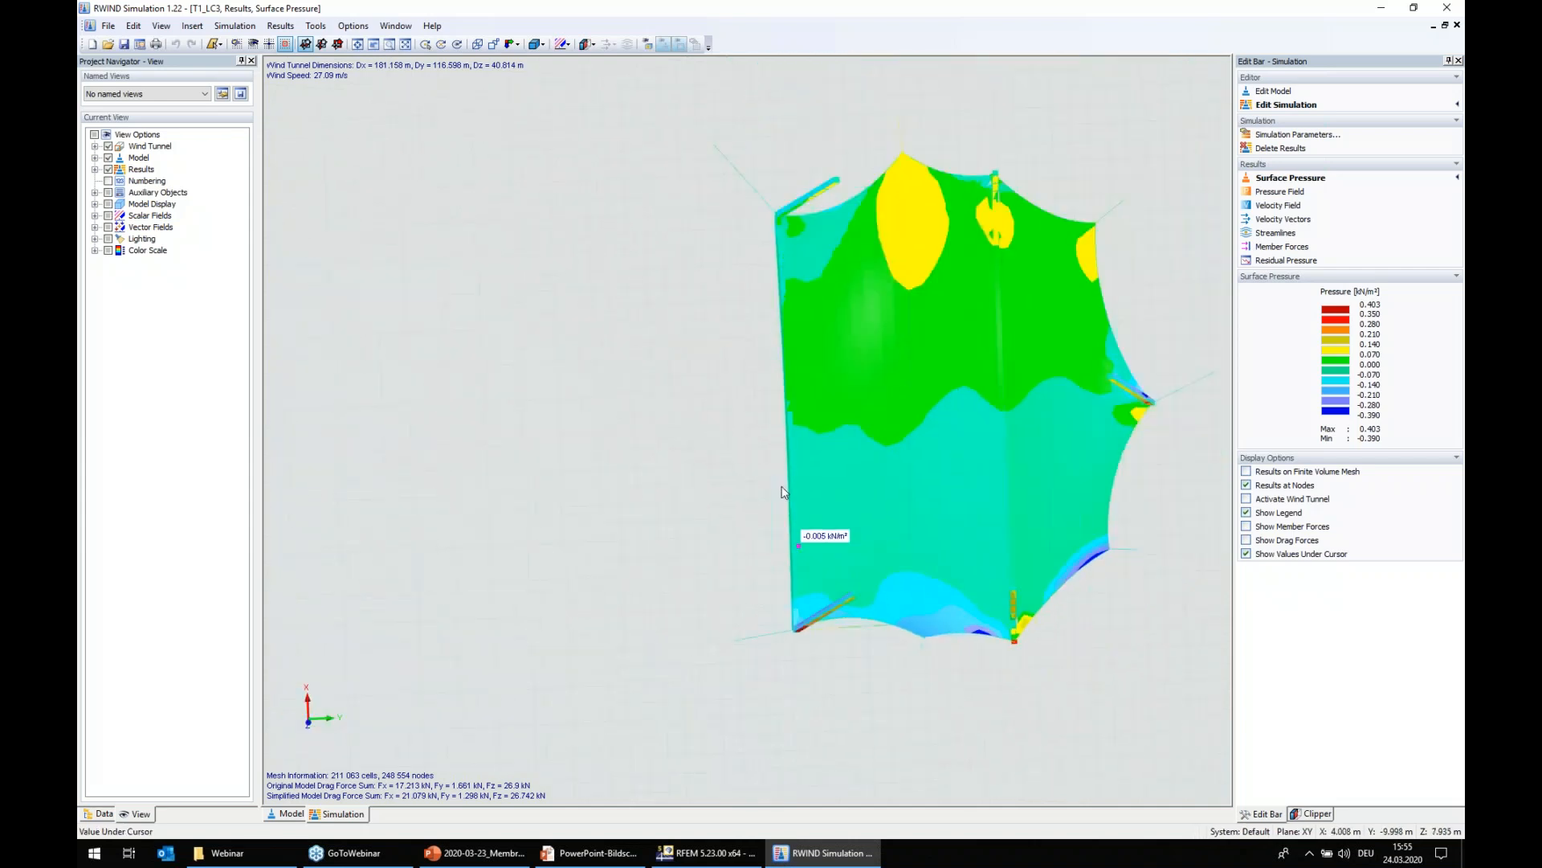
left_click(478, 46)
middle_click_drag(625, 415, 395, 310, "ctrl")
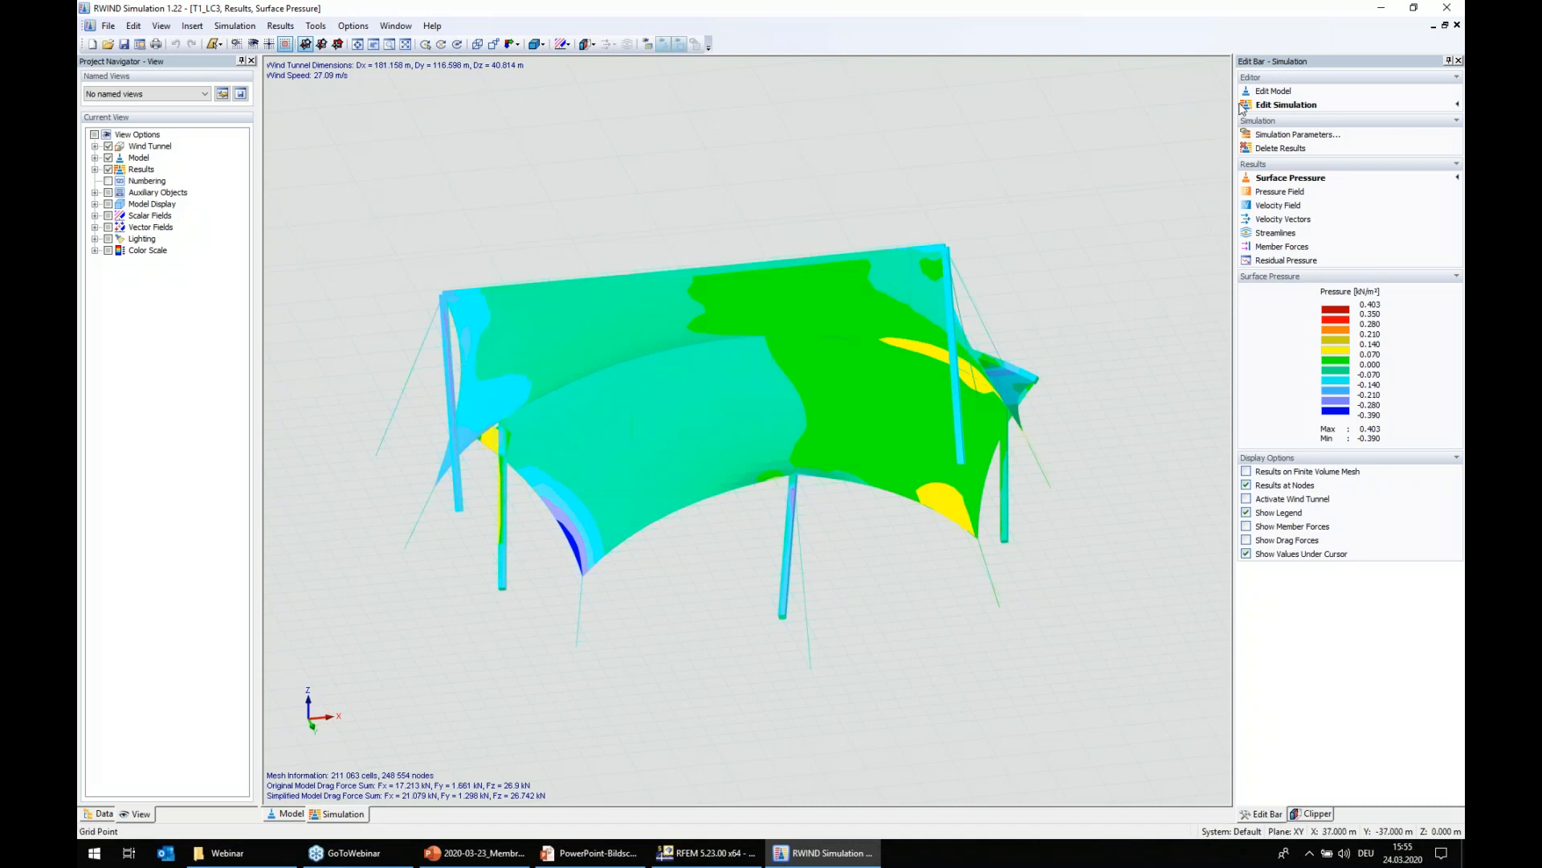
- Close RWIND Simulation to return to RFEM and accept the simulated wind loads
left_click(1439, 10)
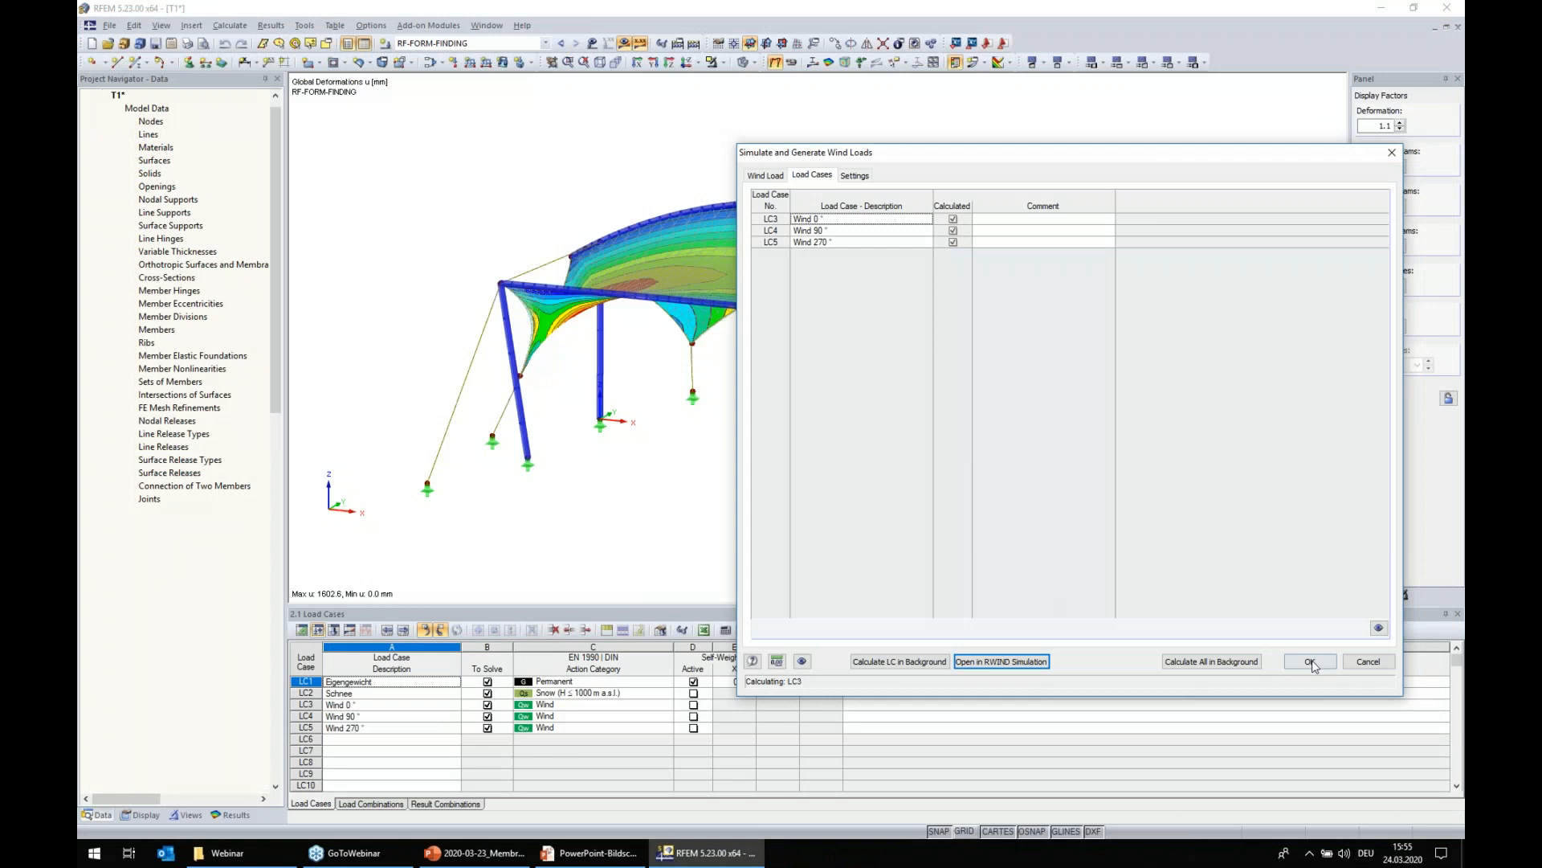
left_click(1309, 661)
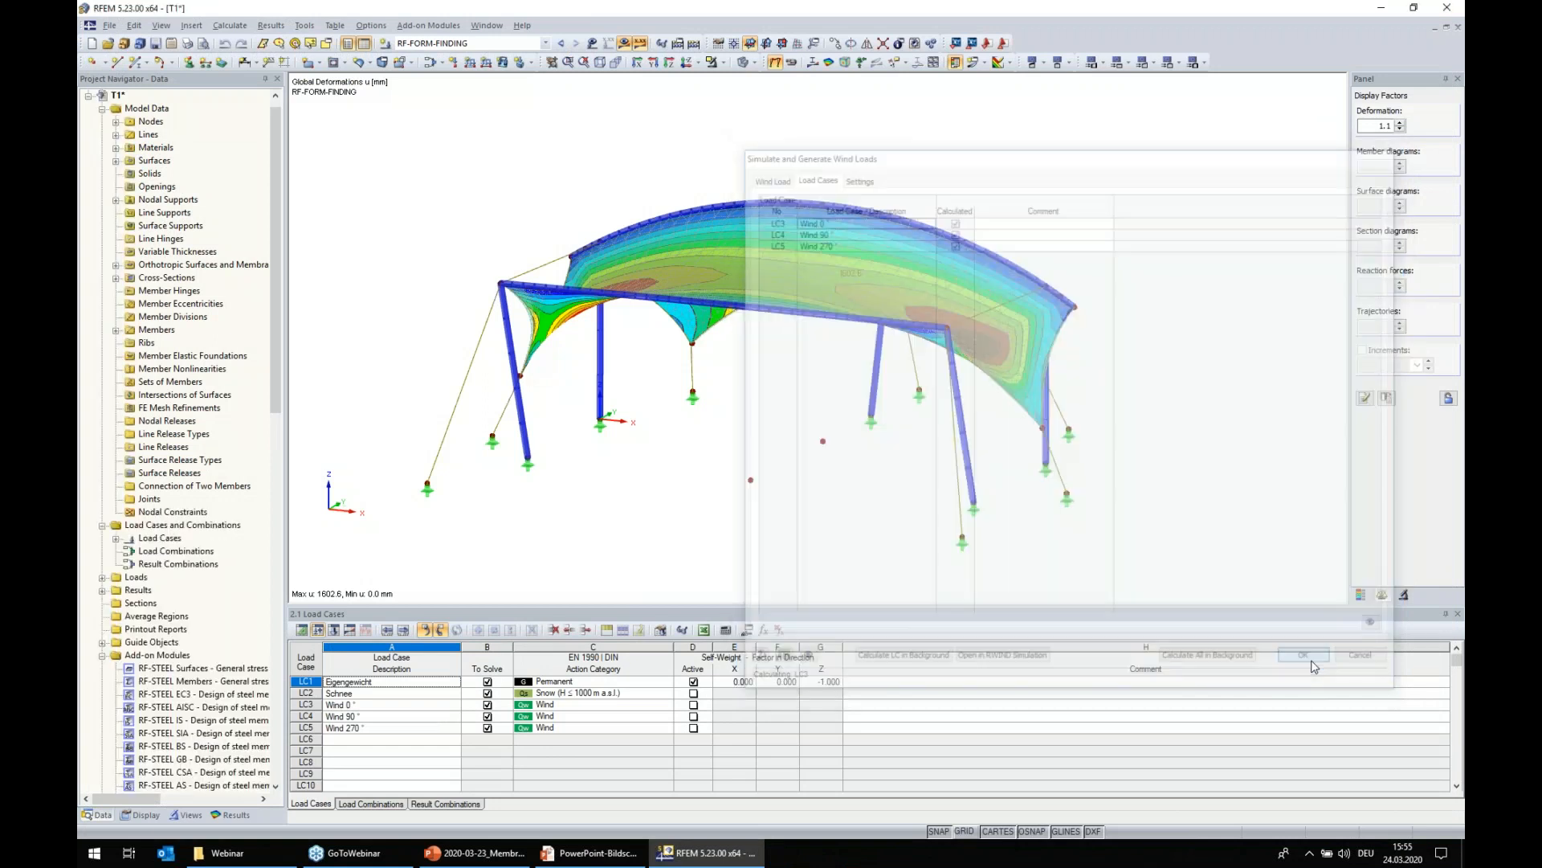
- Show the results of load case LC3 Wind 0° and examine the global deformations of the membrane structure
left_click(438, 42)
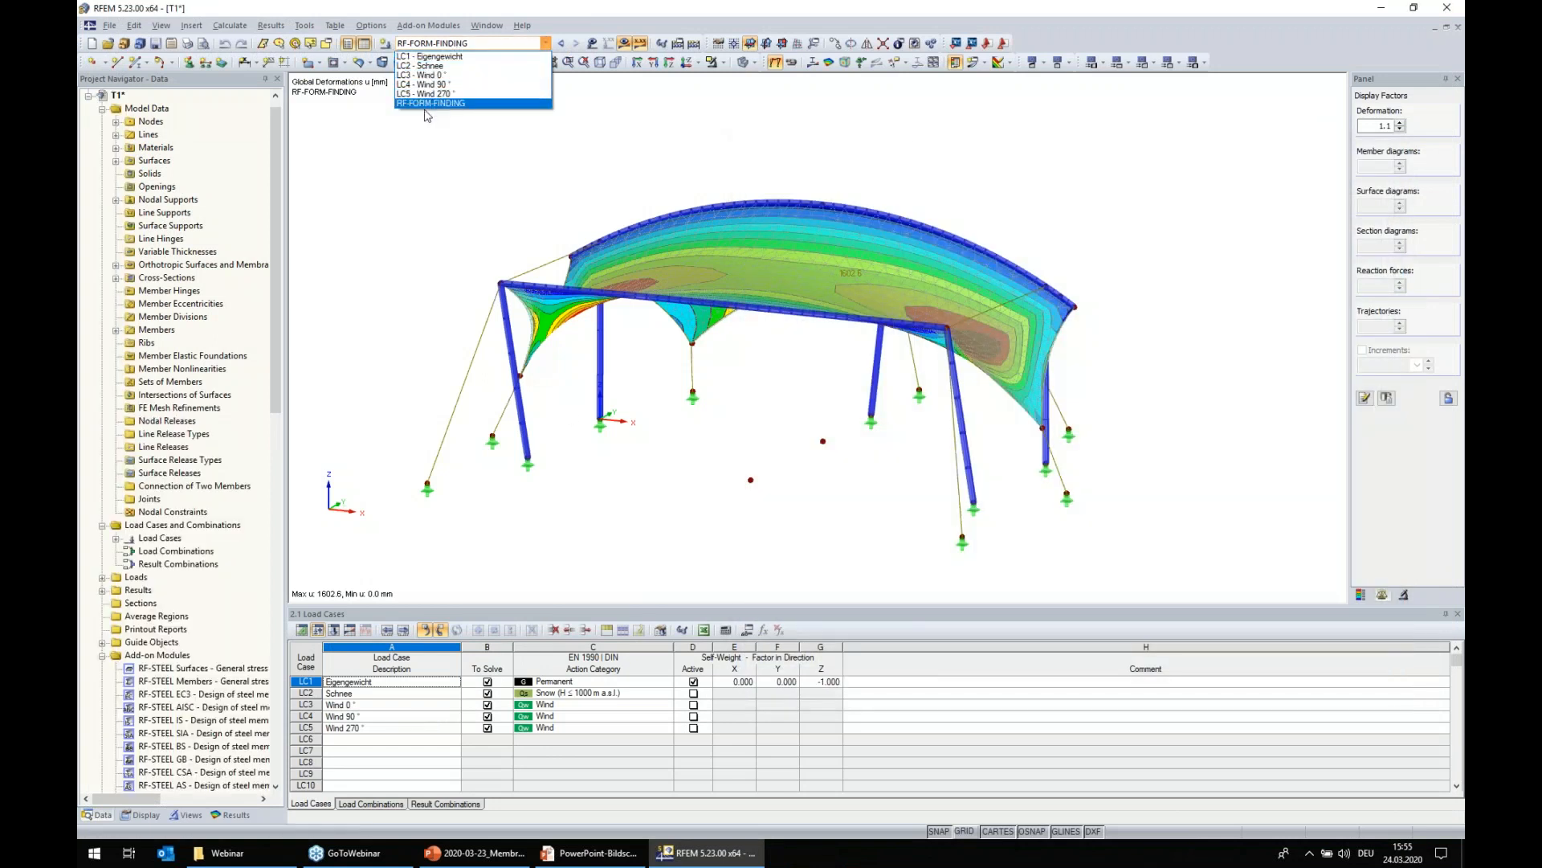
left_click(430, 75)
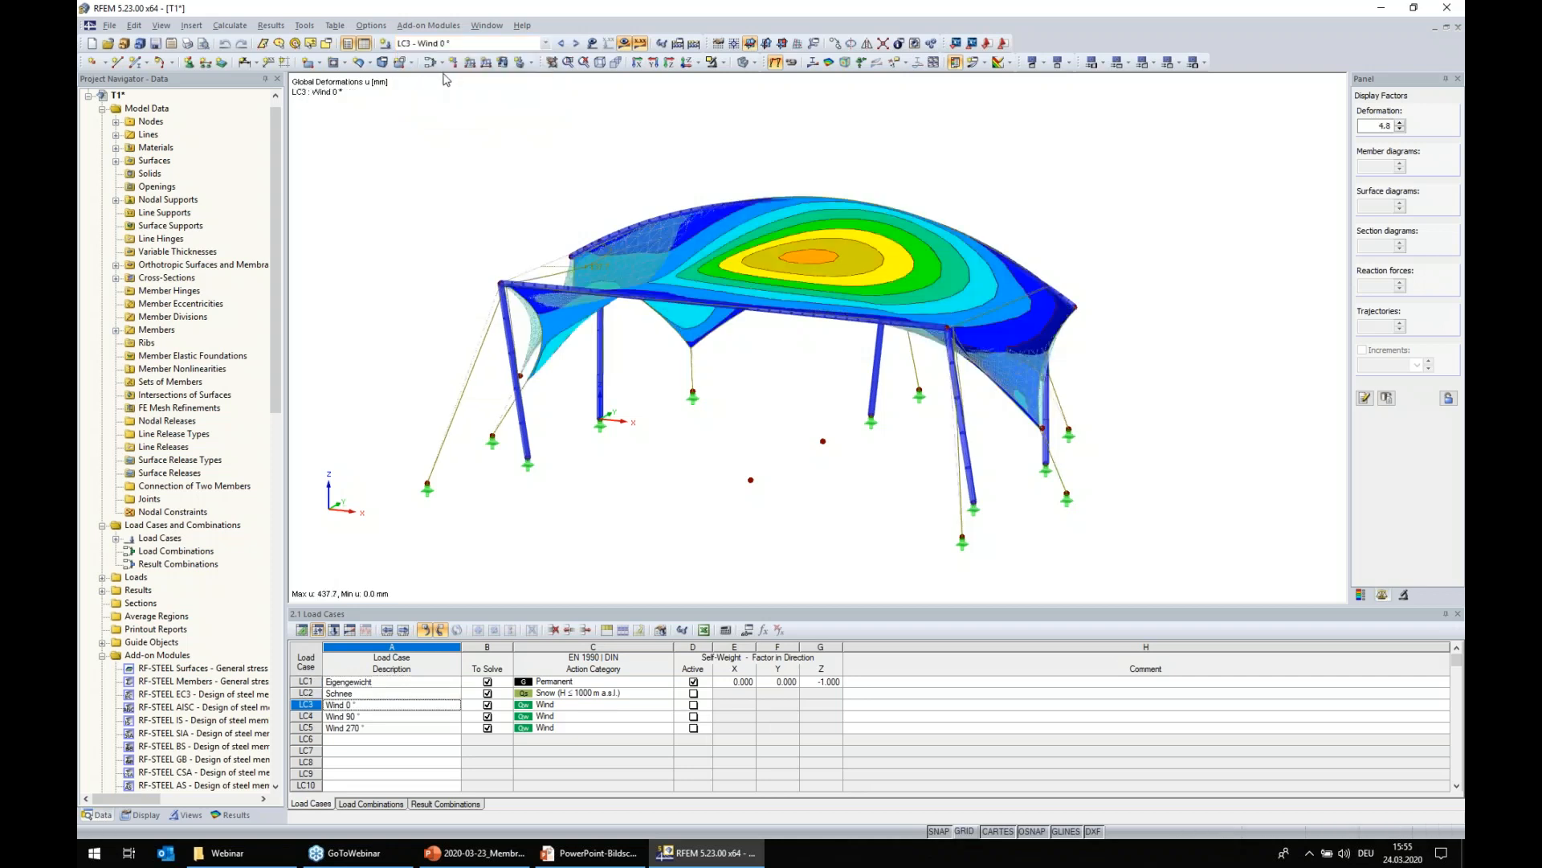
middle_click_drag(432, 233, 583, 332, "ctrl")
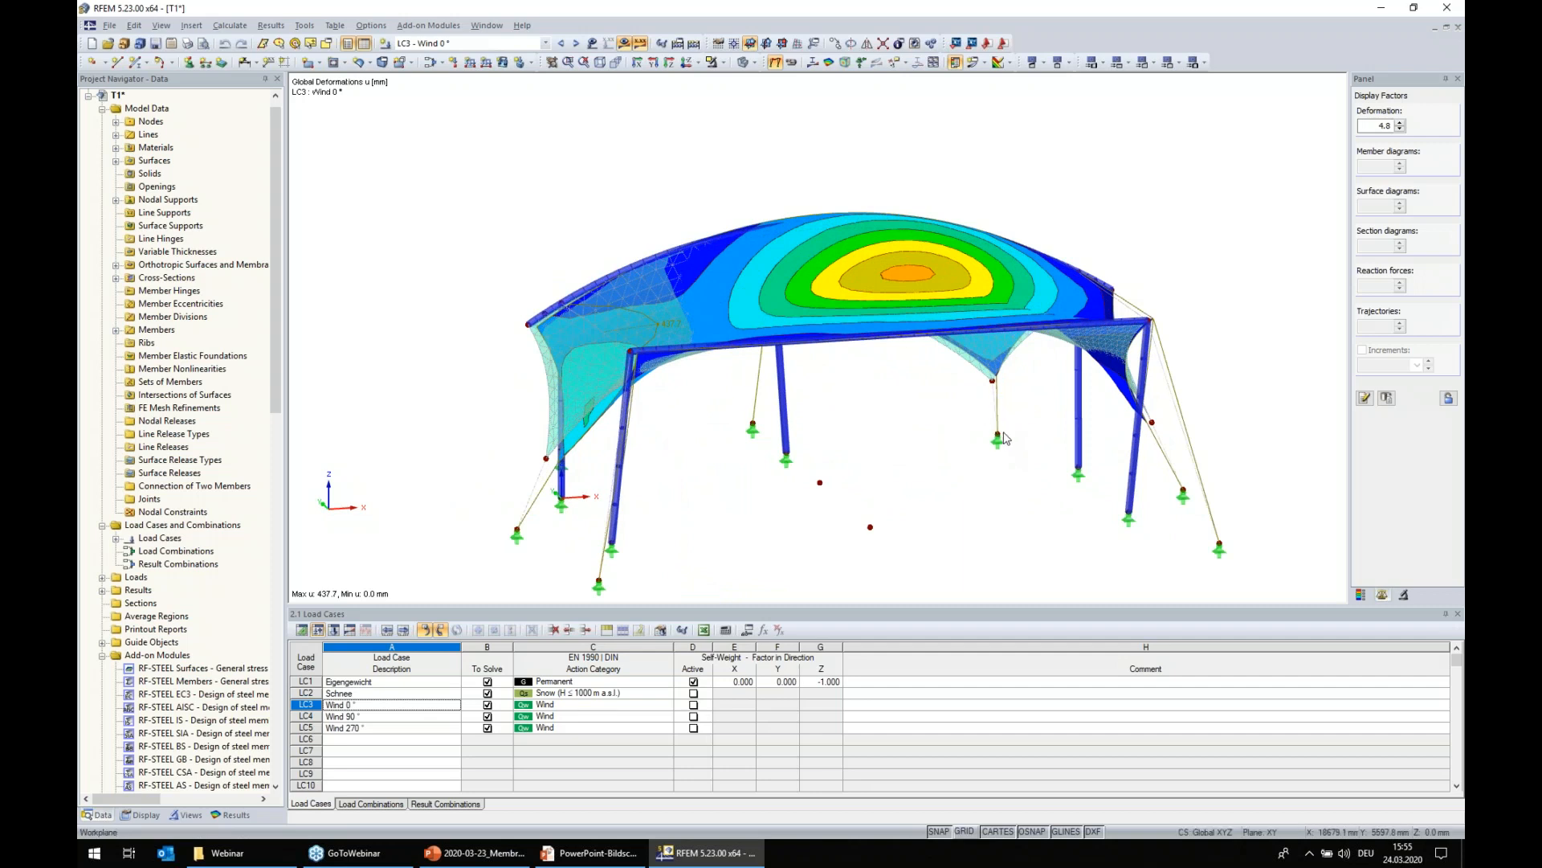
middle_click_drag(1029, 387, 784, 368, "ctrl")
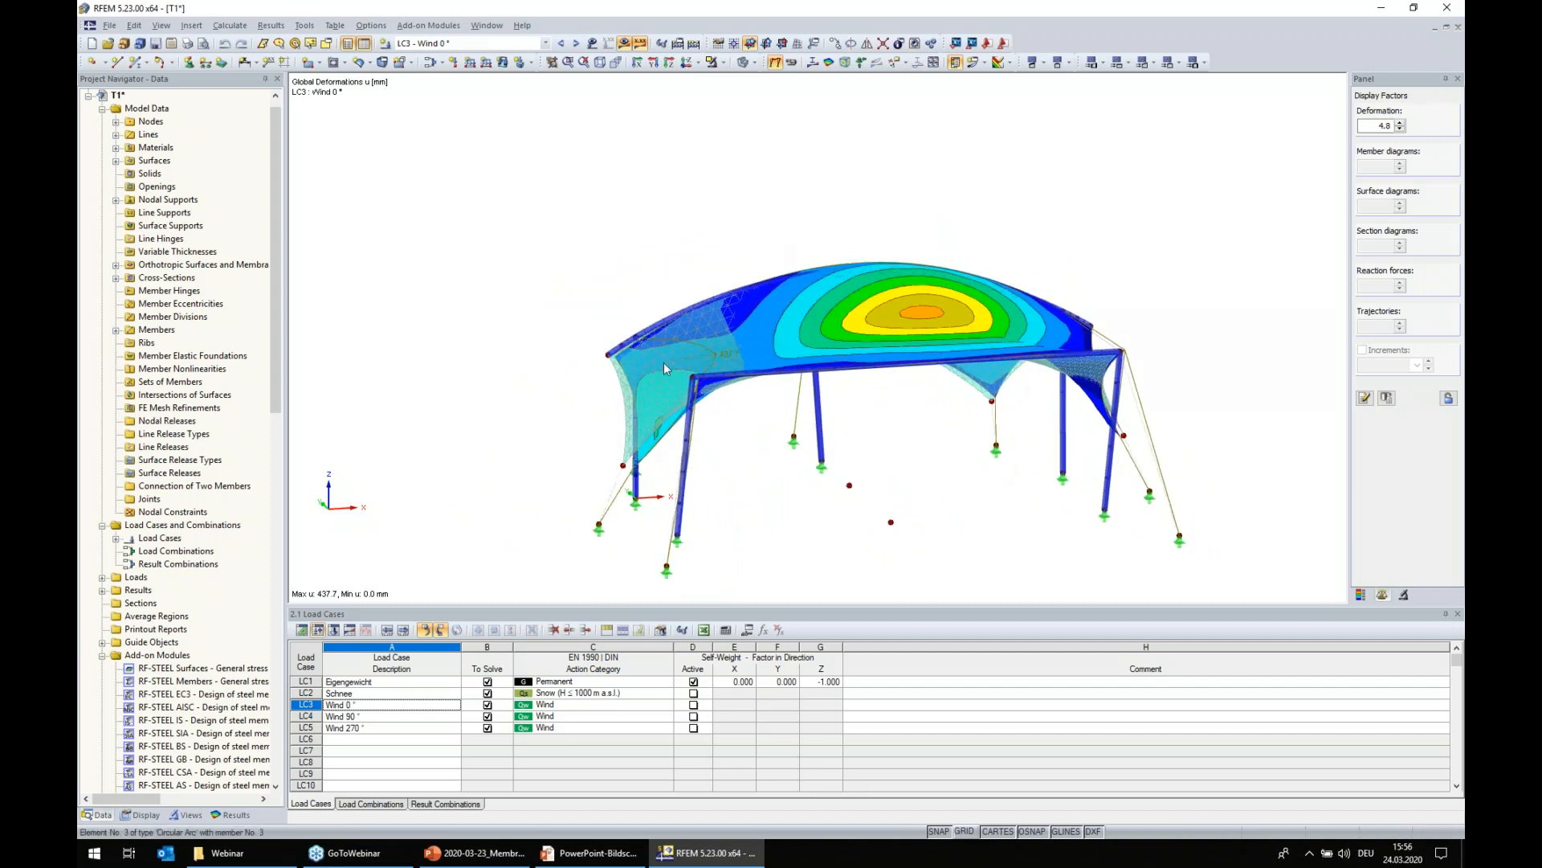
- Display the surface basic internal forces n-x together with the member bending moments M-y for LC3
left_click(831, 64)
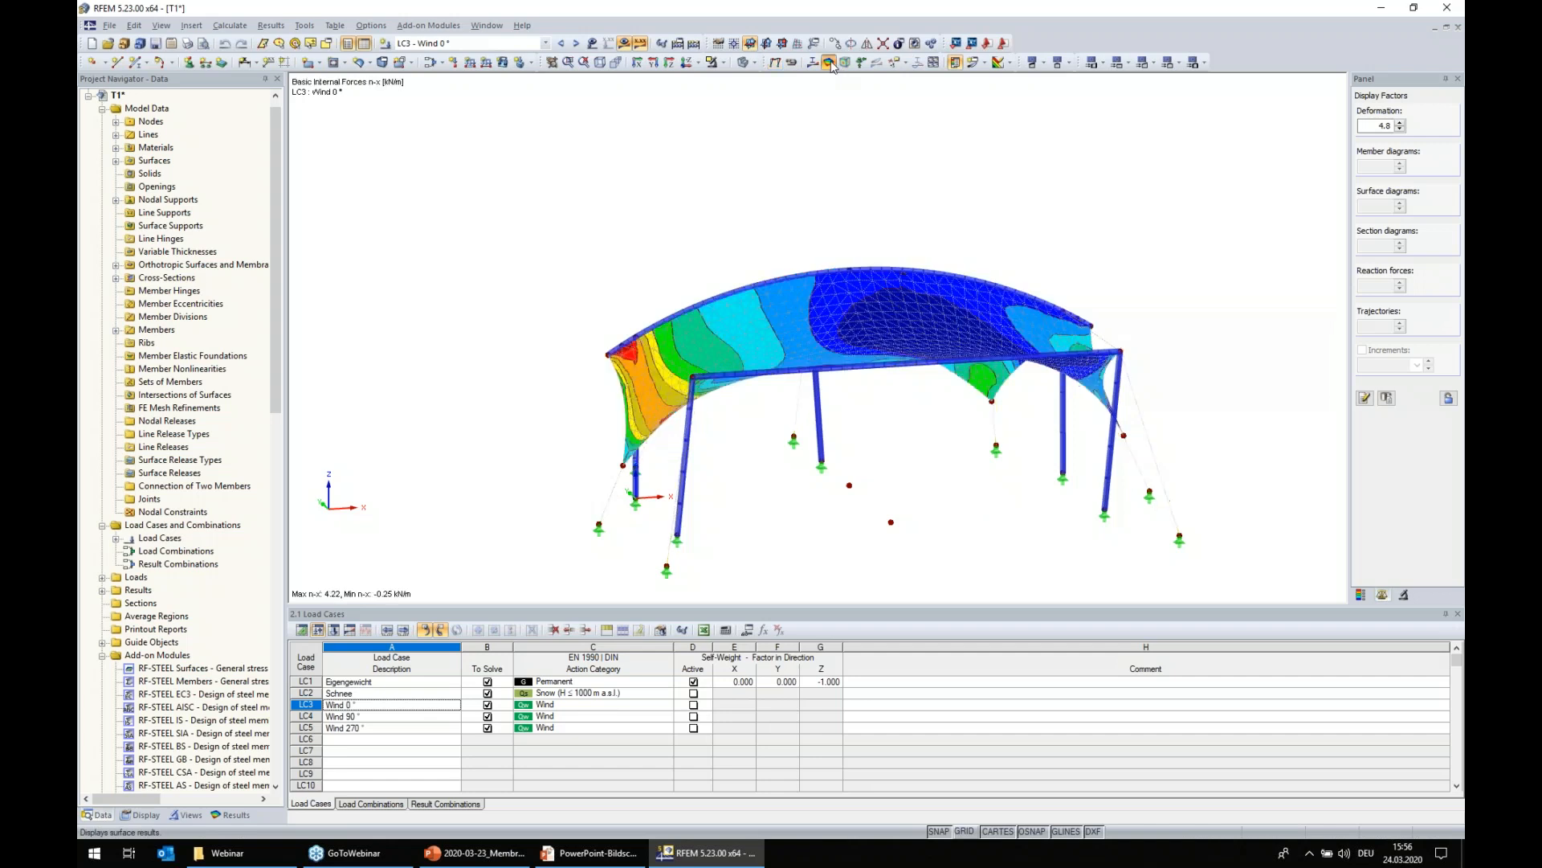
left_click(814, 64)
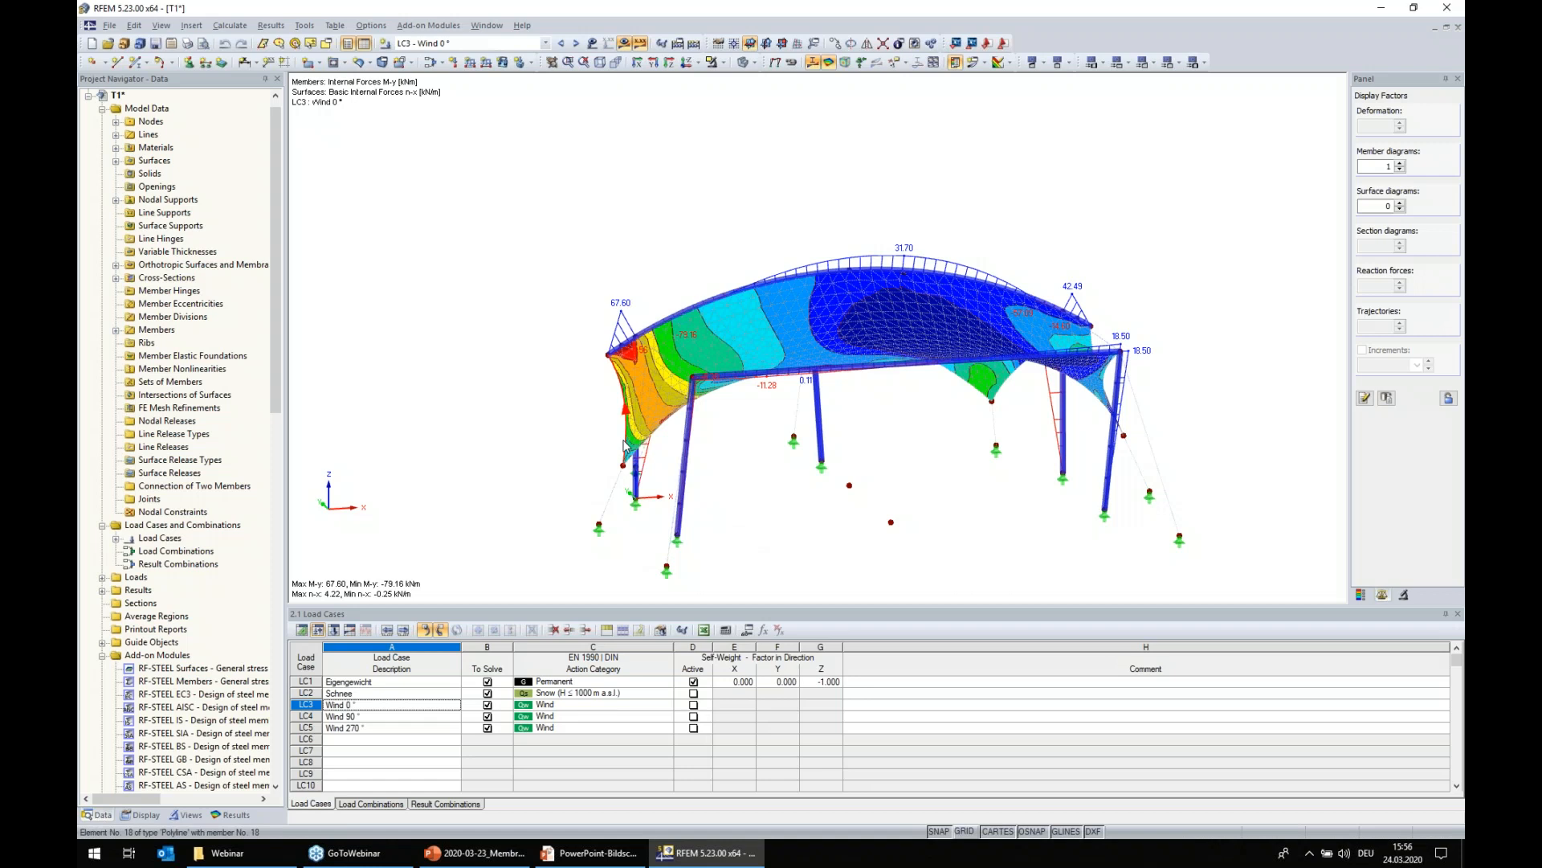
- Display the distribution of load from the RWIND Simulation wind load for LC3 with its colour scale and examine it on the membrane
left_click(232, 815)
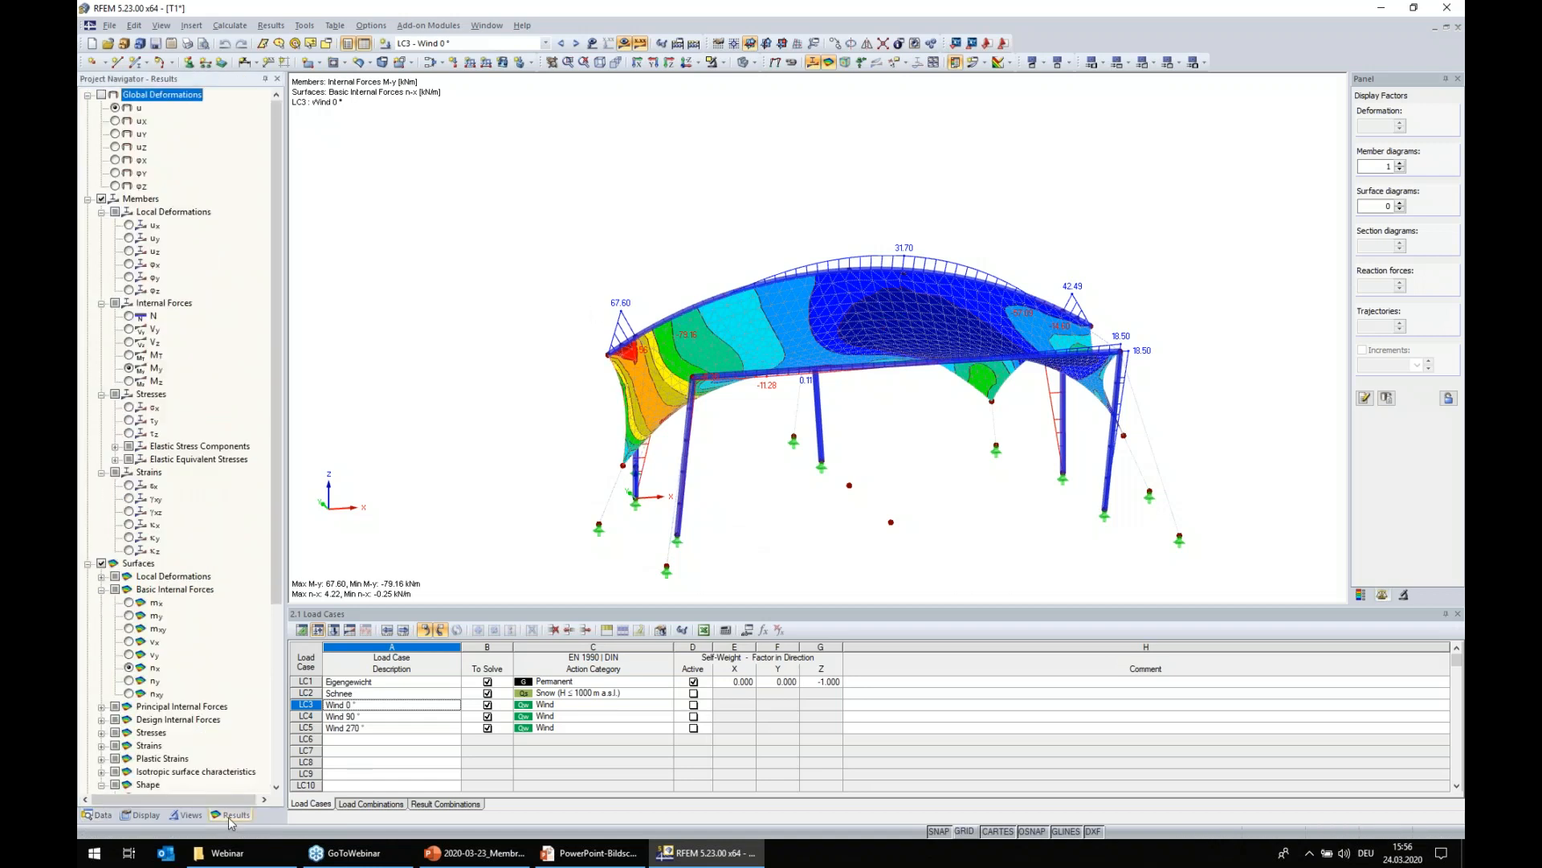
scroll(172, 661, "down", 6)
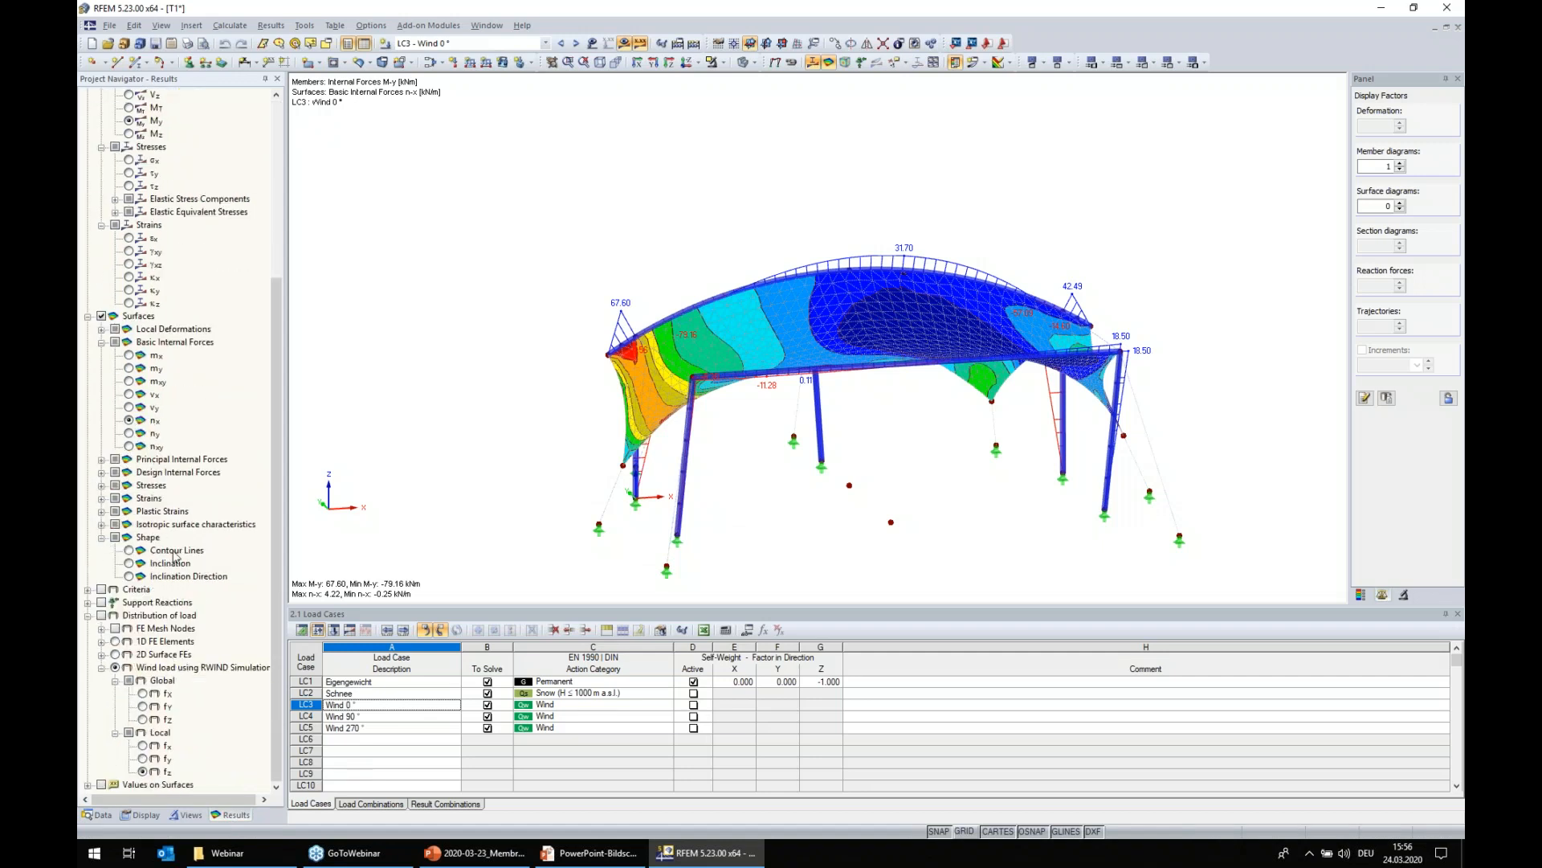
left_click(102, 616)
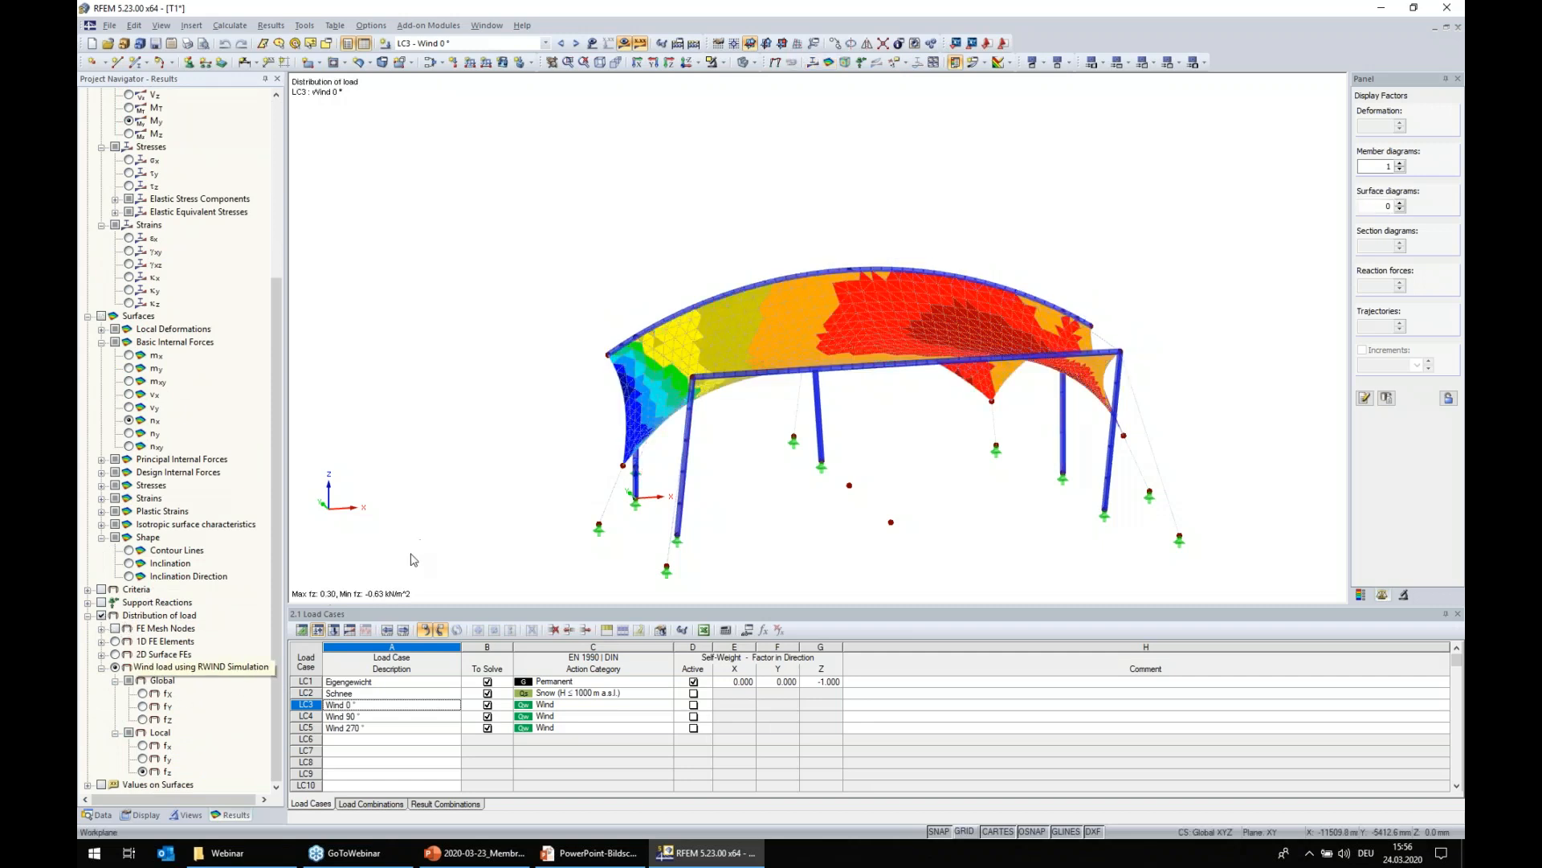
left_click(157, 668)
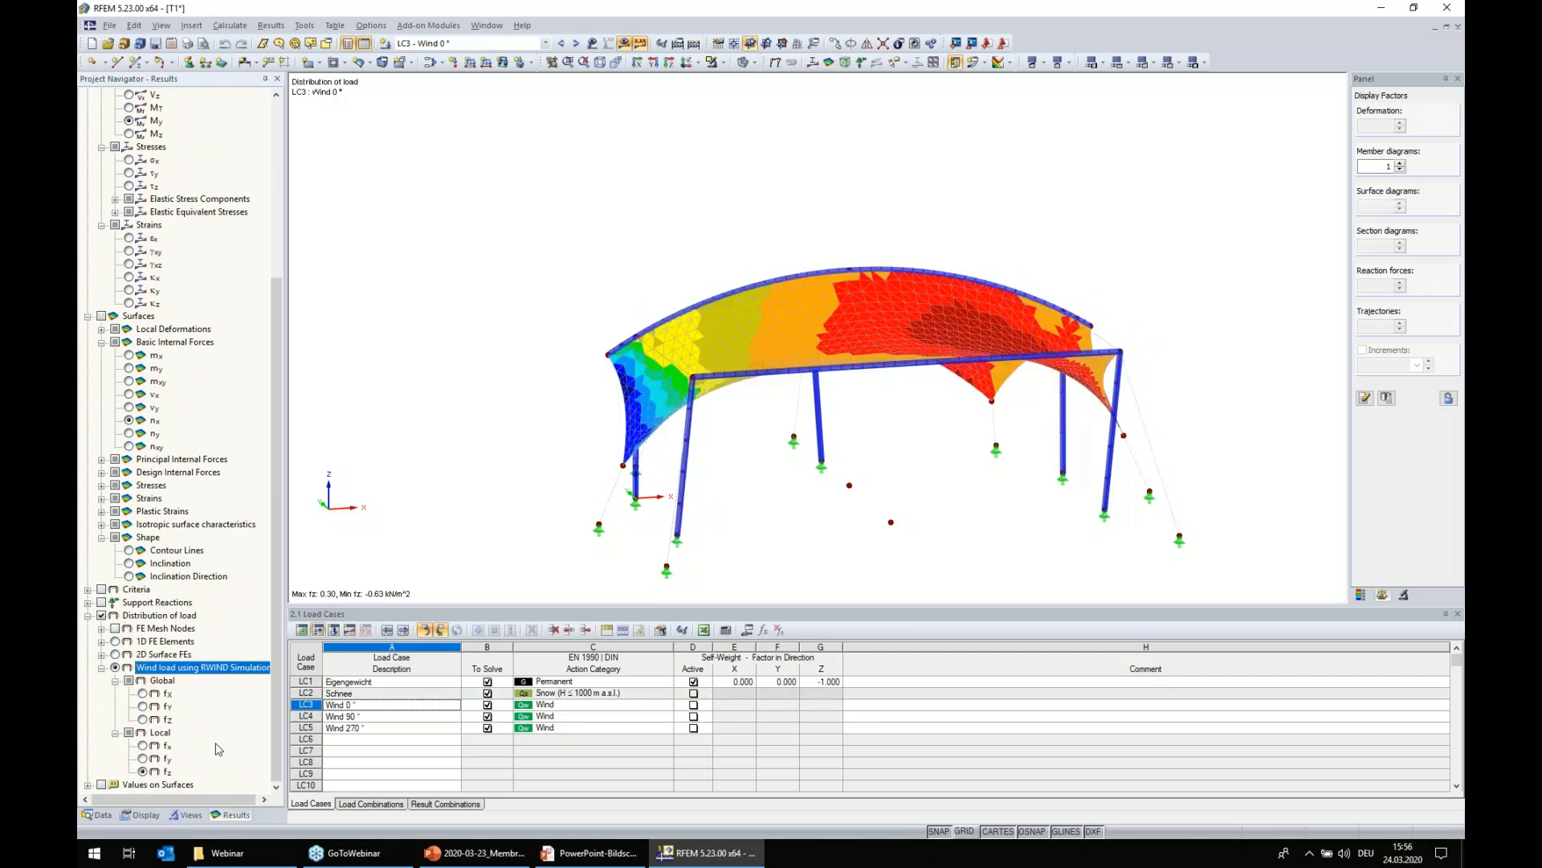
middle_click_drag(475, 511, 575, 485)
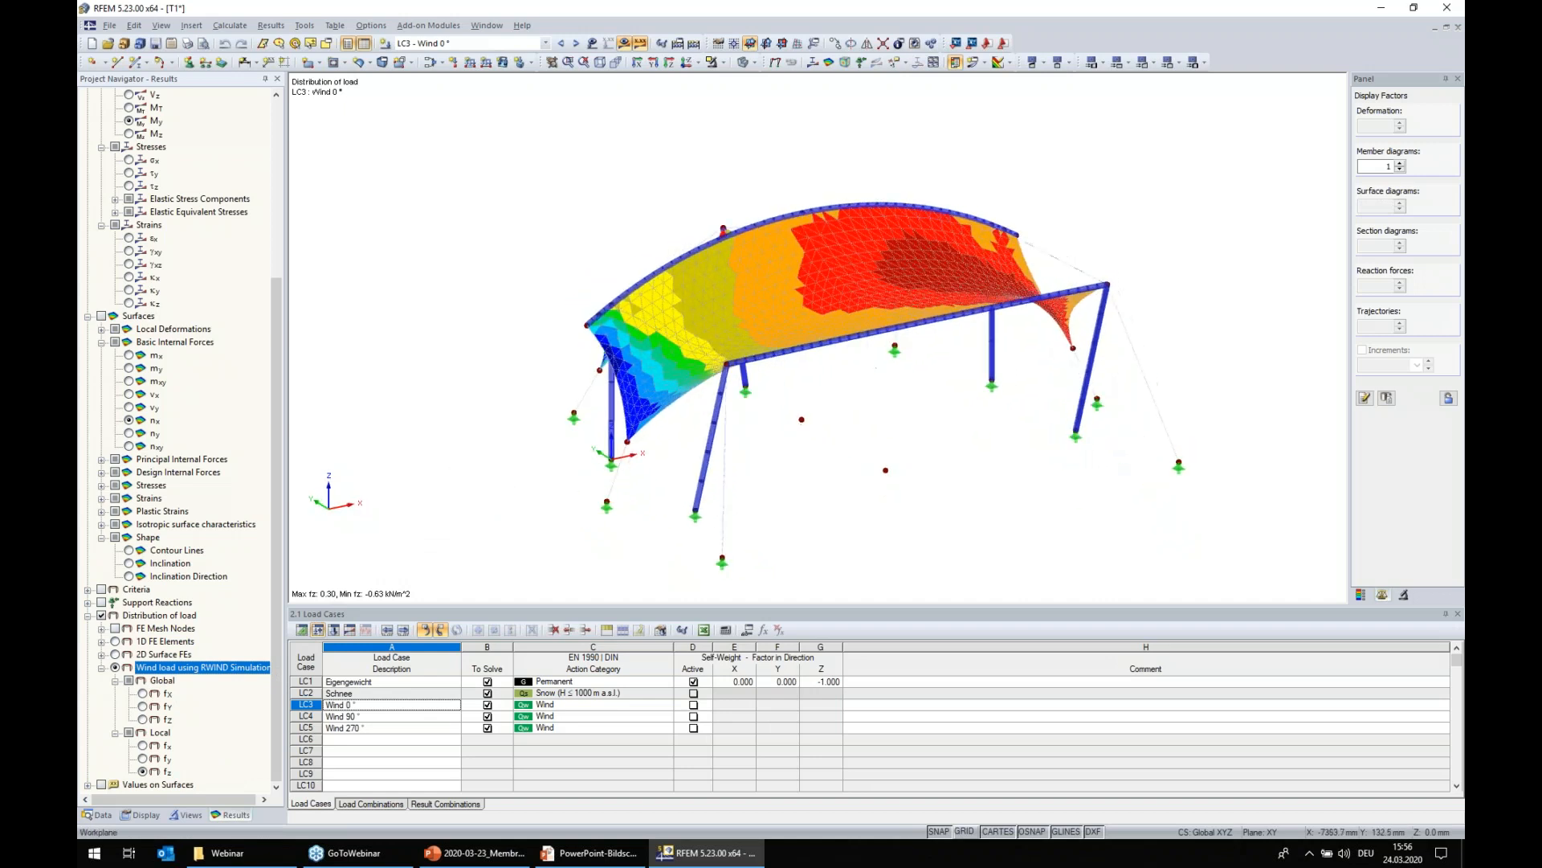
left_click(1360, 594)
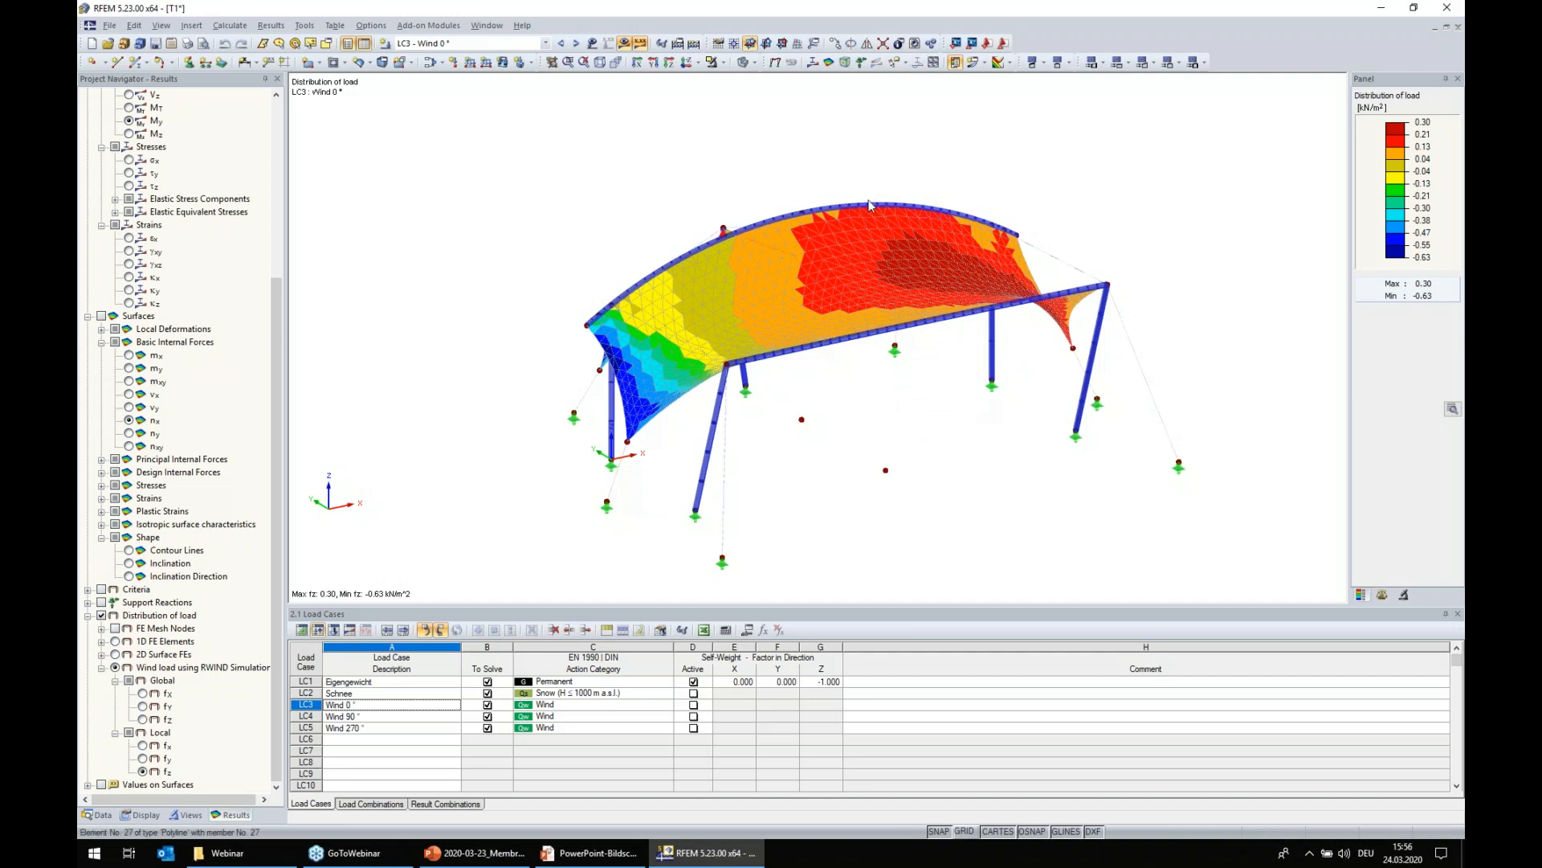
left_click(479, 45)
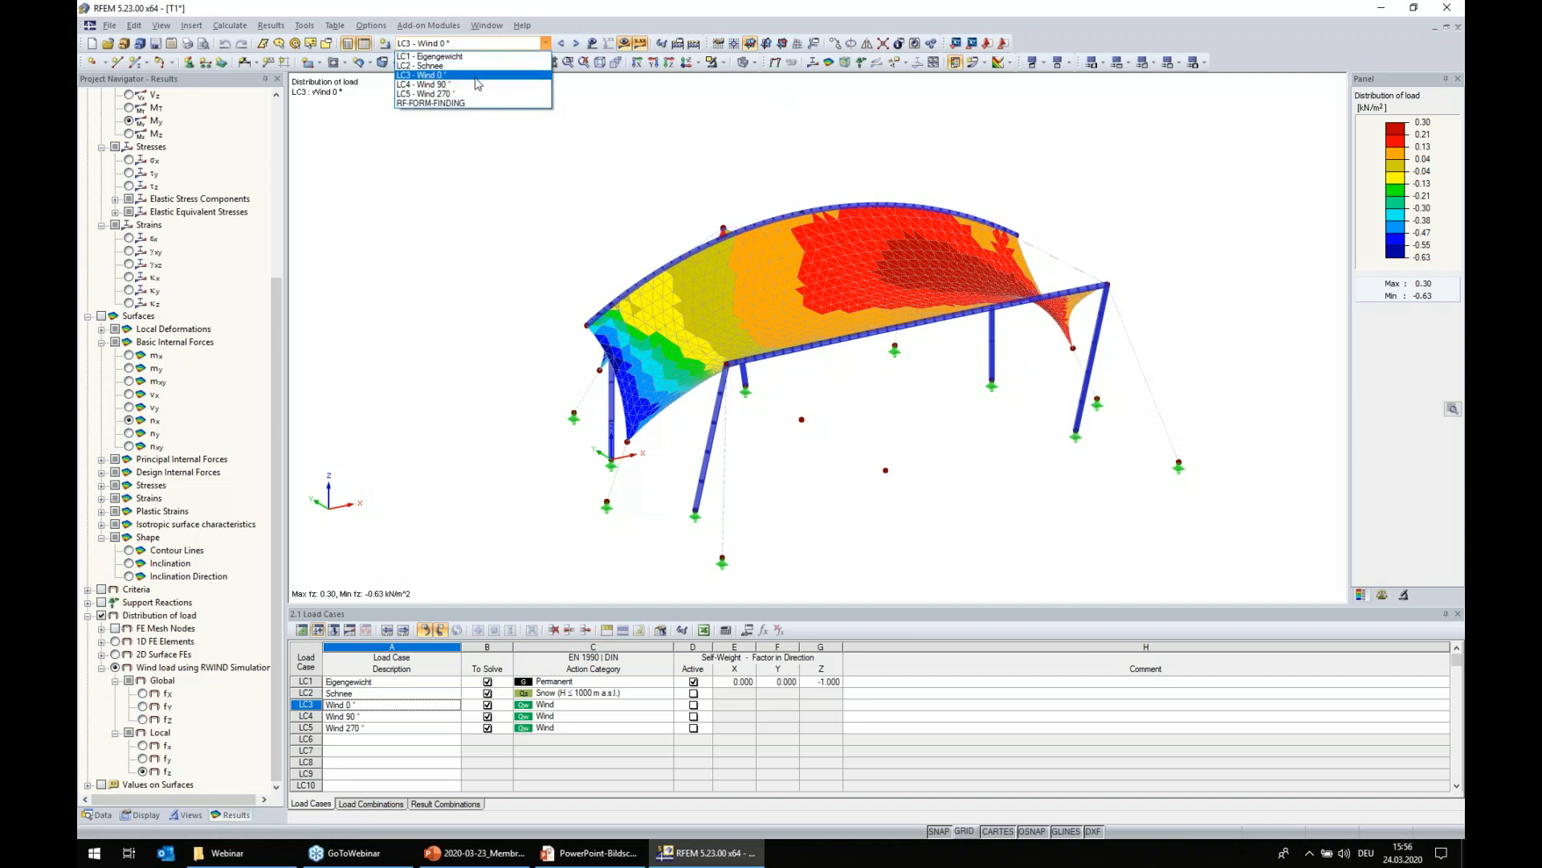
left_click(472, 165)
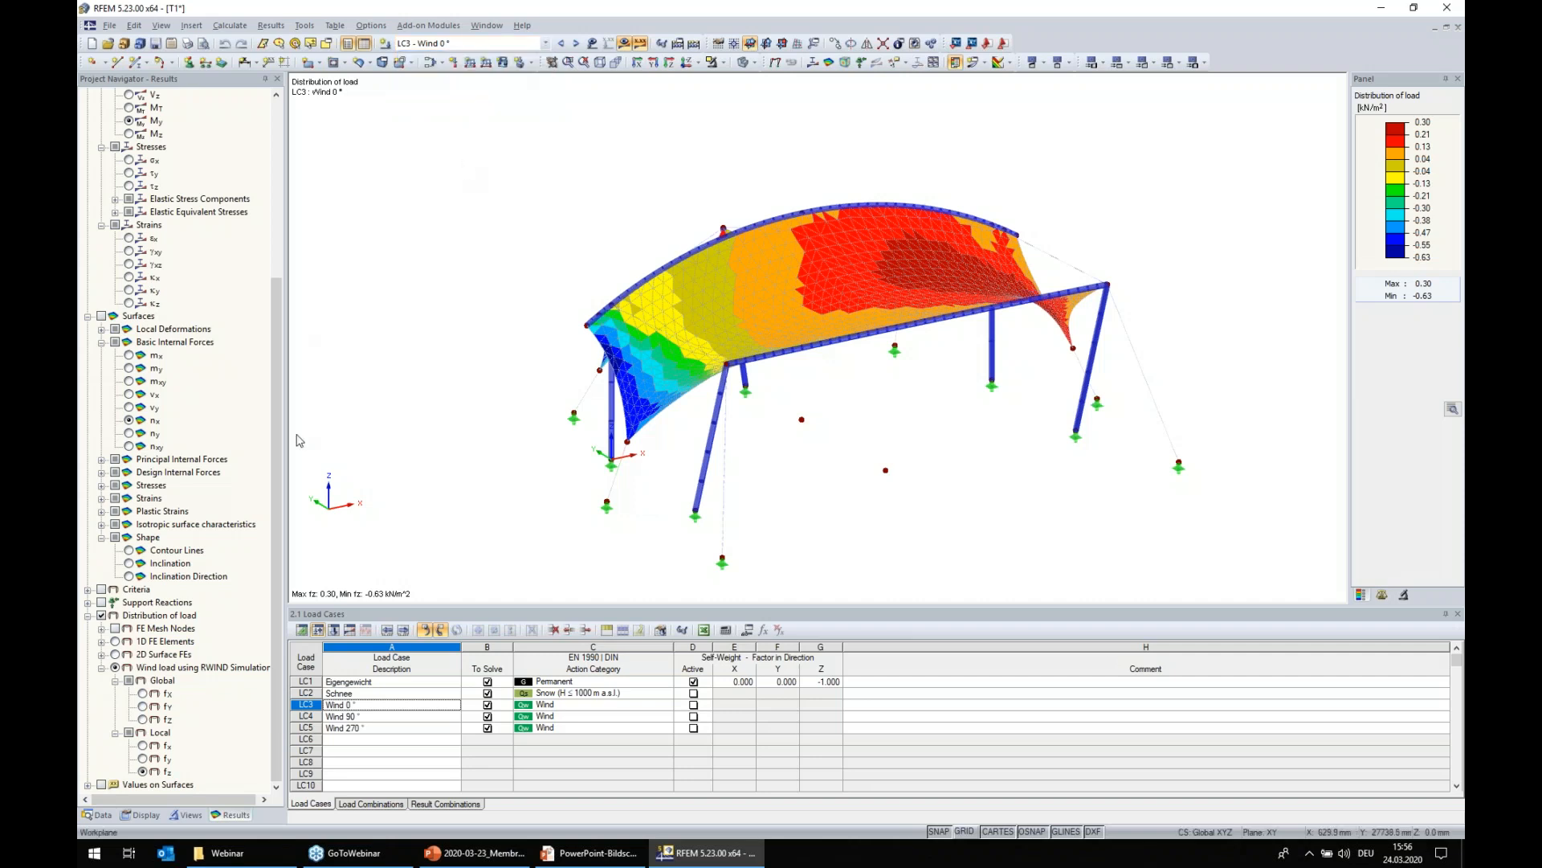
- Activate automatic creation of combinations as load combinations according to EN 1990 with the DIN annex in the model's general data
left_click(92, 815)
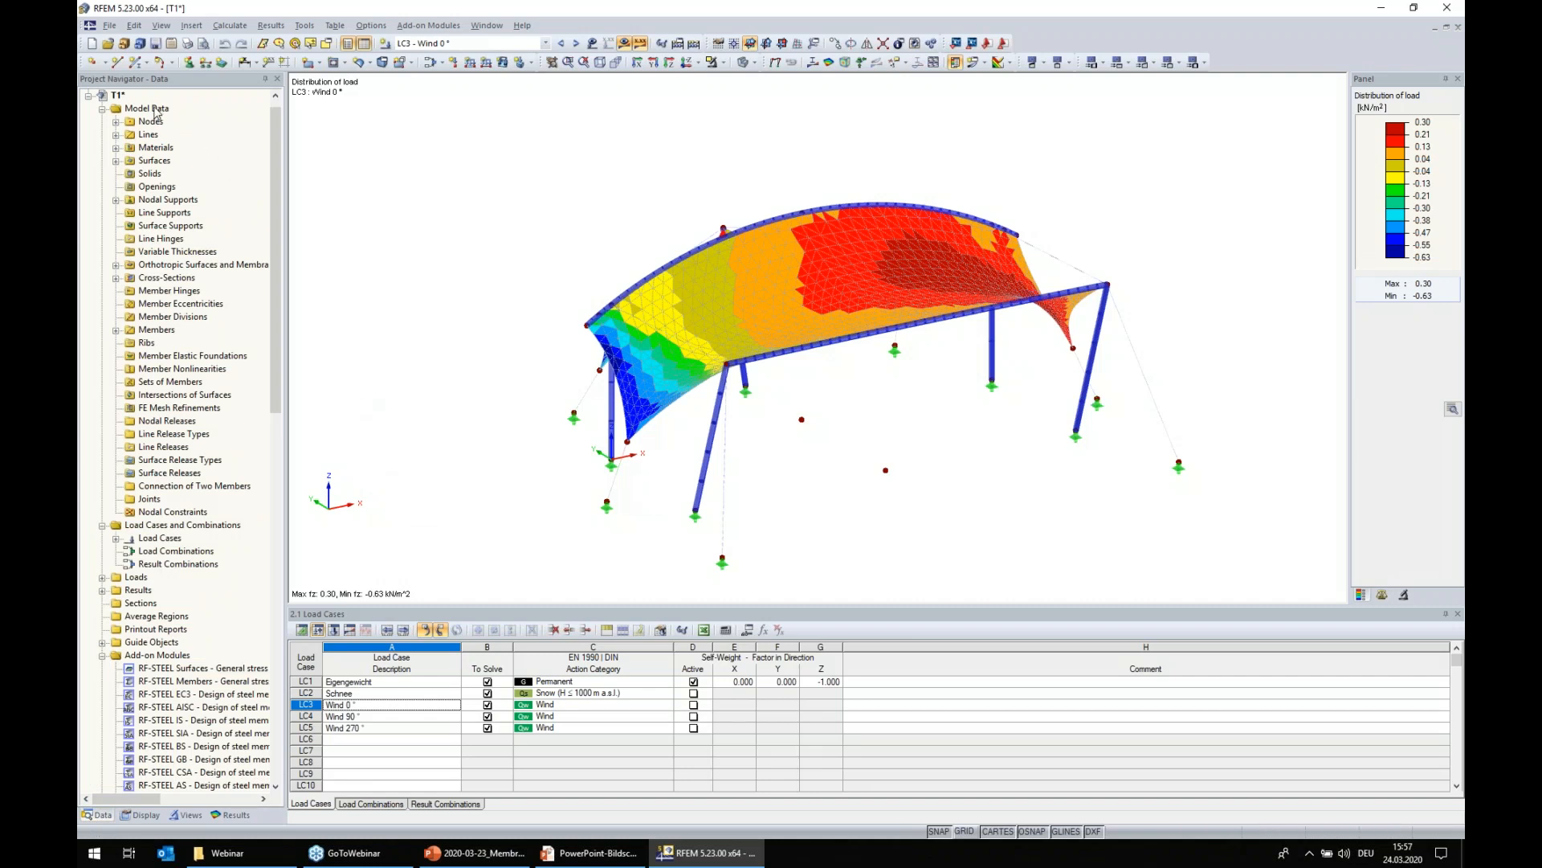
right_click(153, 109)
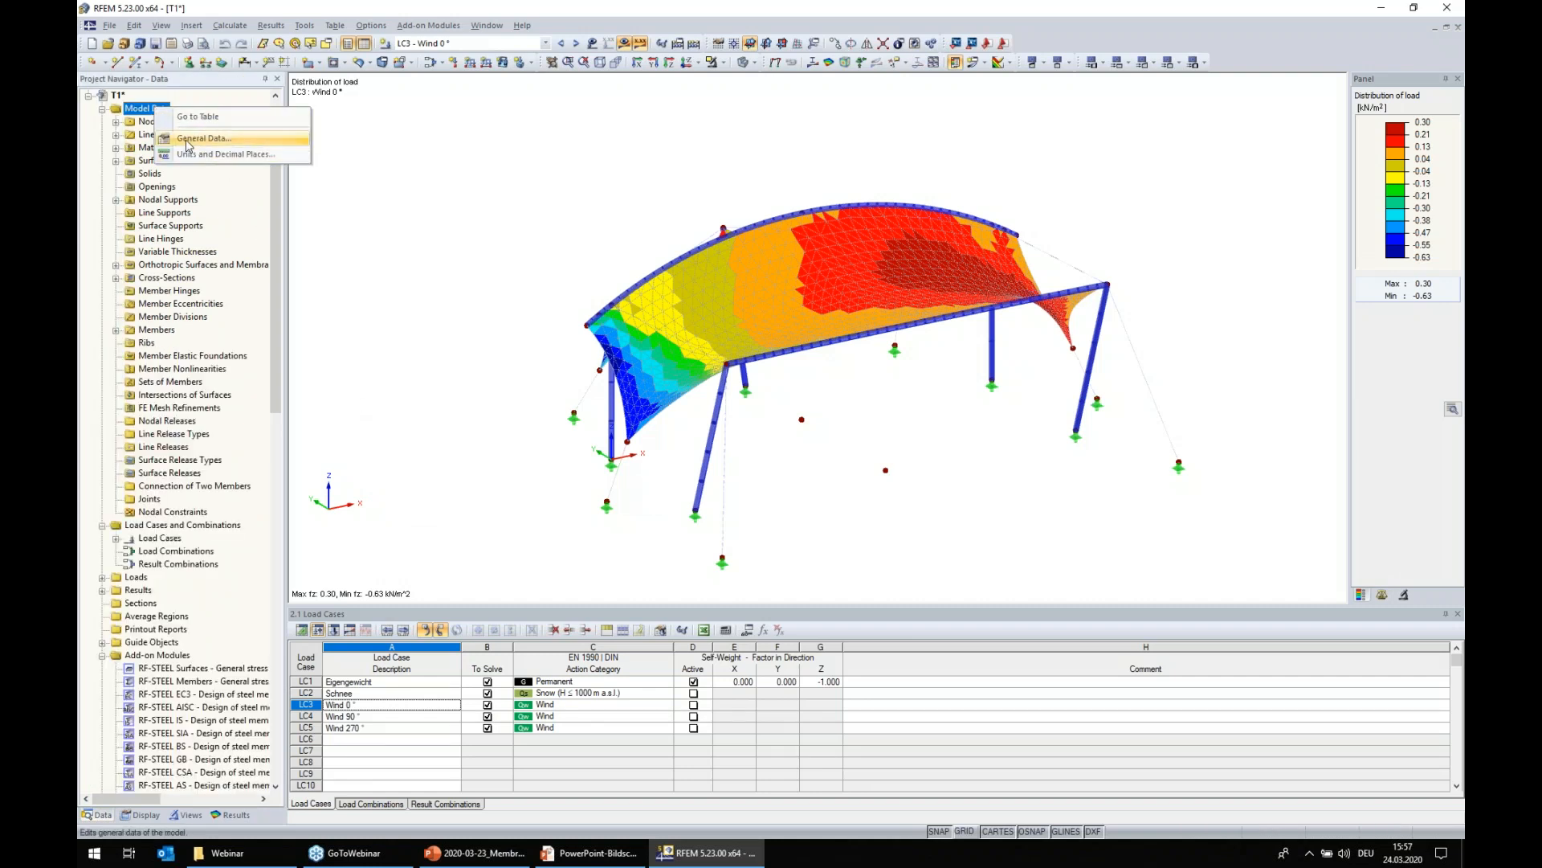
left_click(190, 141)
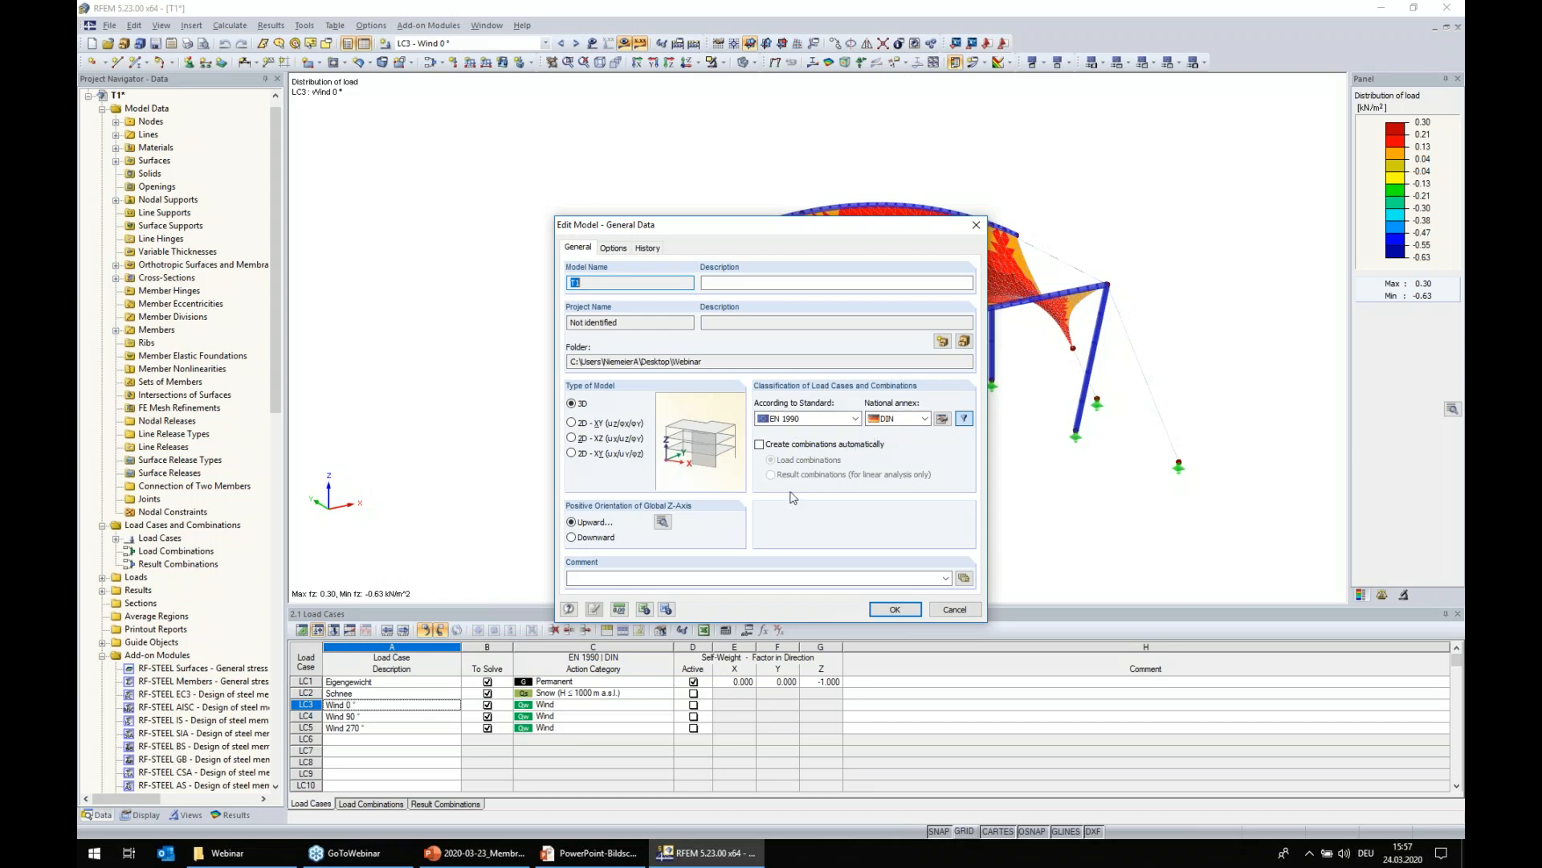
left_click(759, 444)
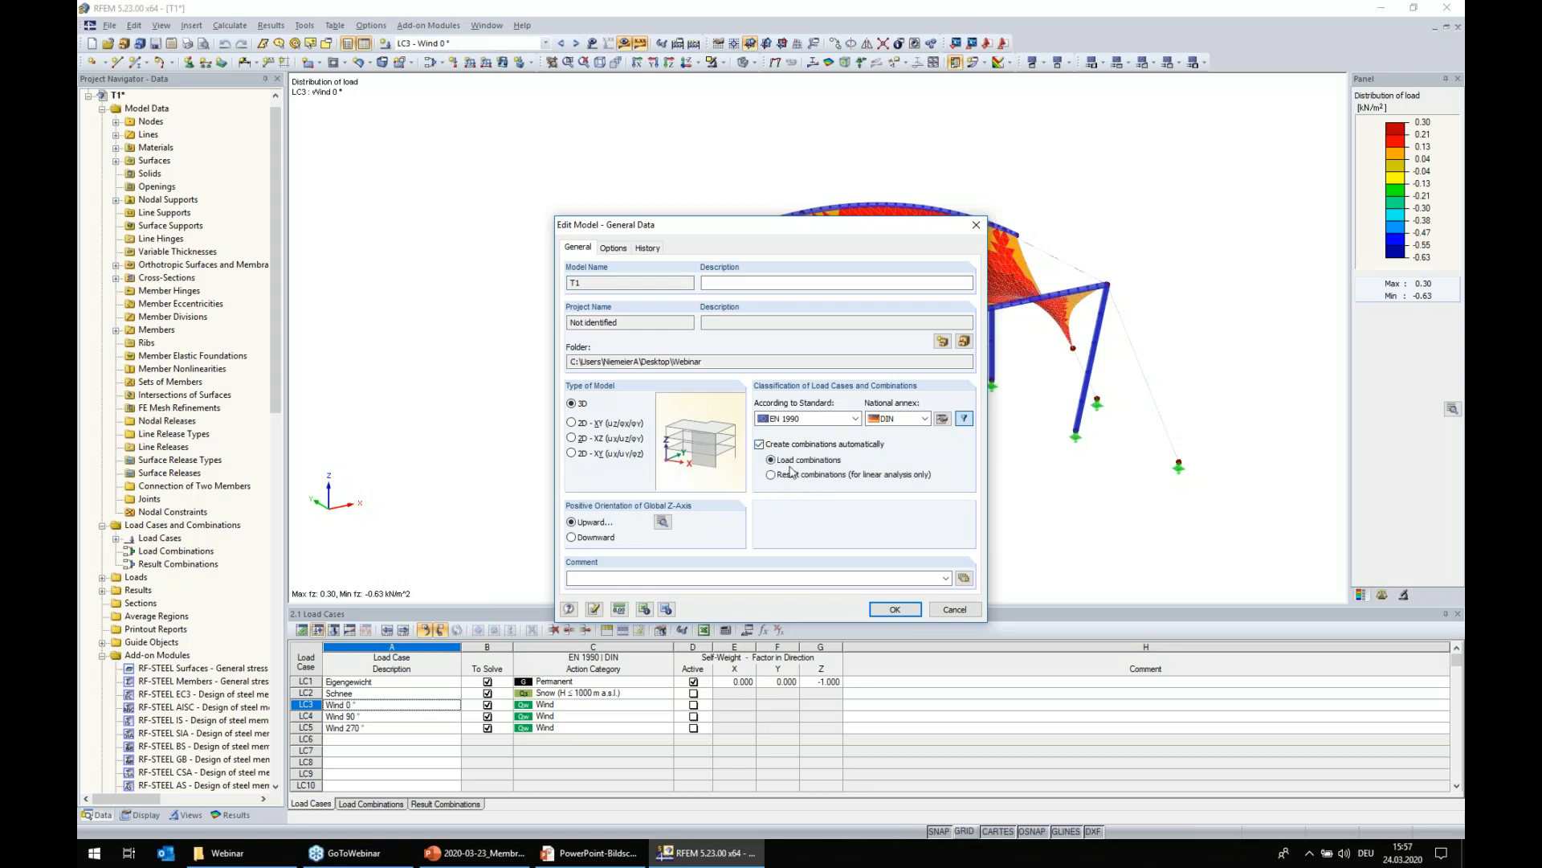
left_click(915, 614)
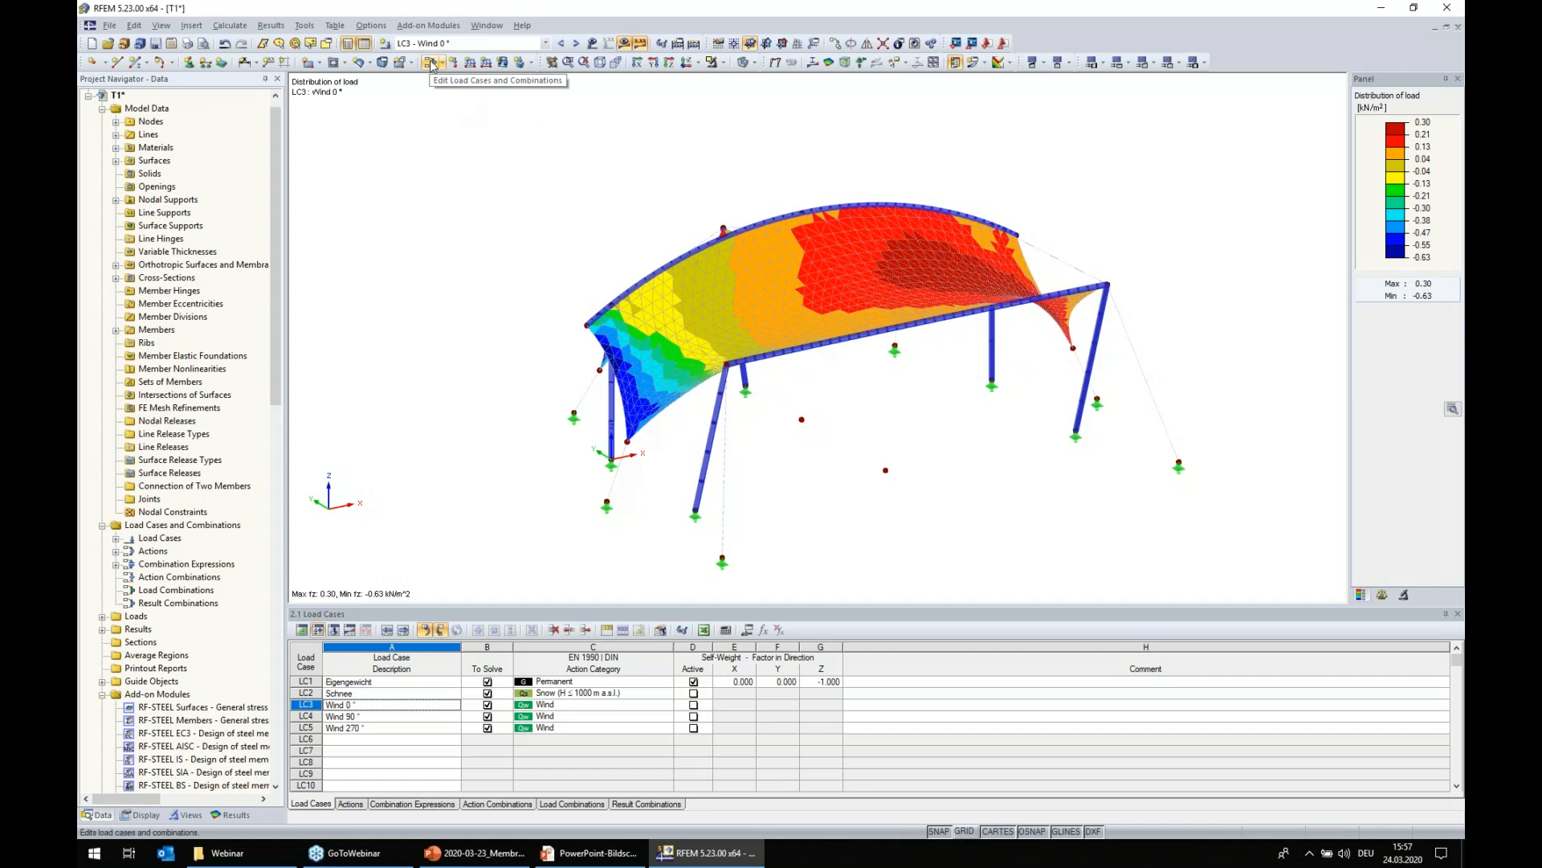
- Open the load cases and combinations for editing and check the load cases assigned to the Permanent, Snow and Wind actions
left_click(431, 65)
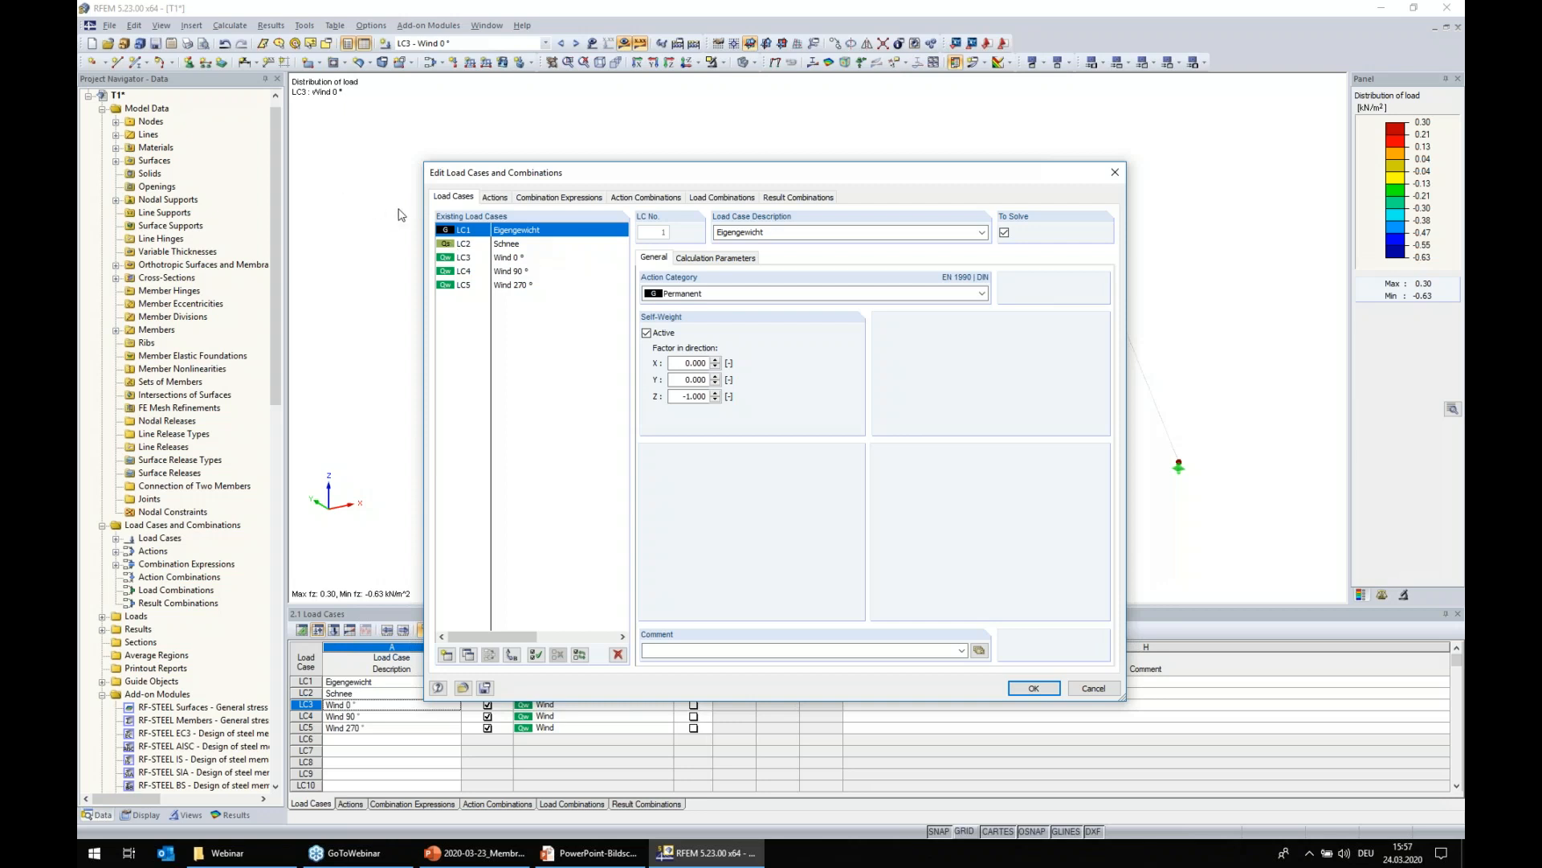
left_click_drag(582, 177, 537, 159)
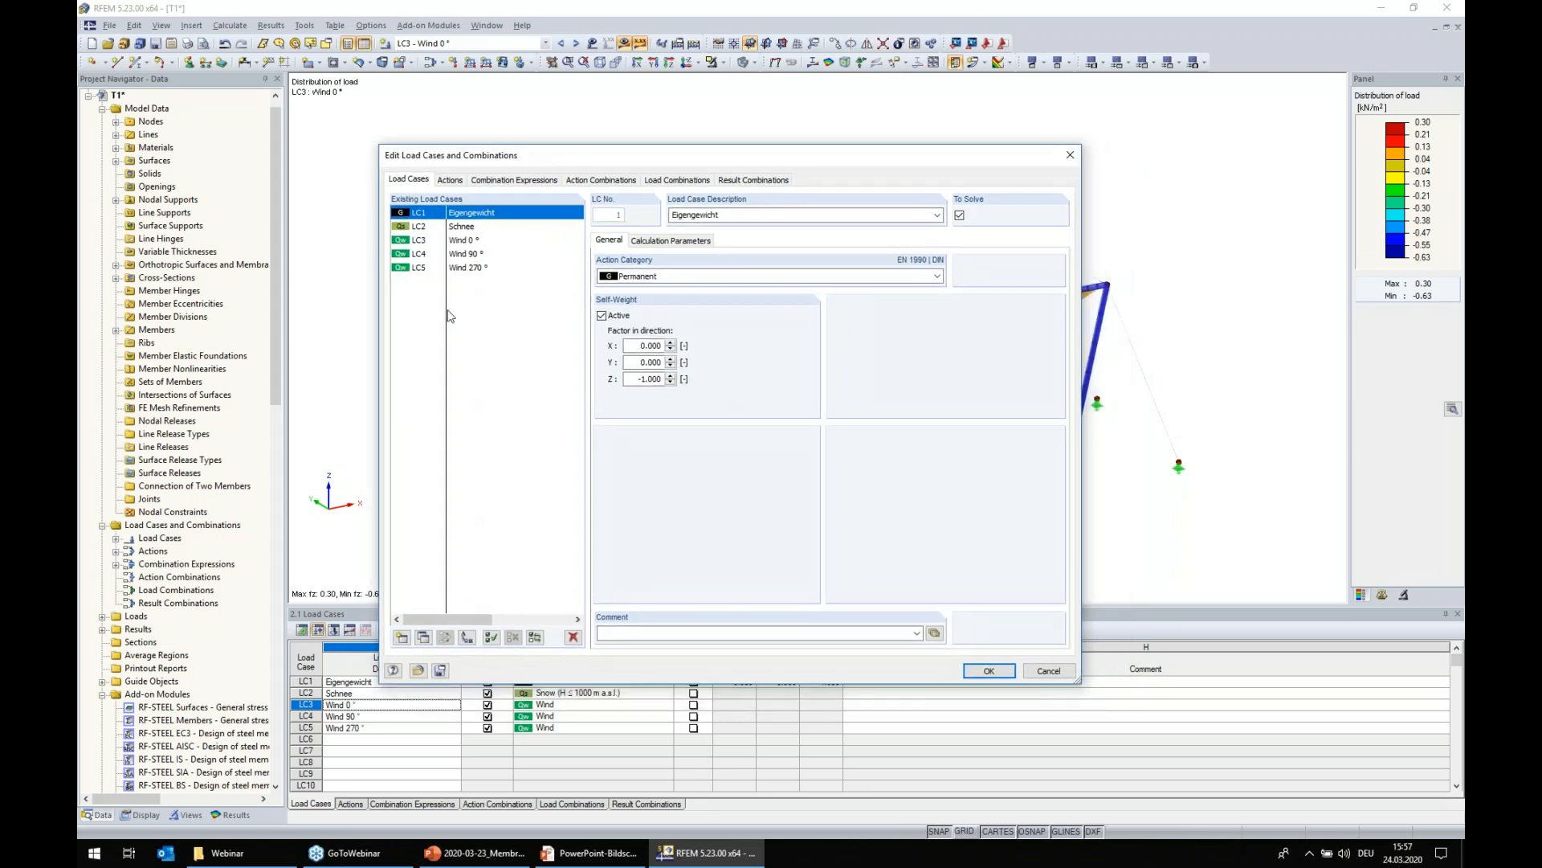
left_click(450, 180)
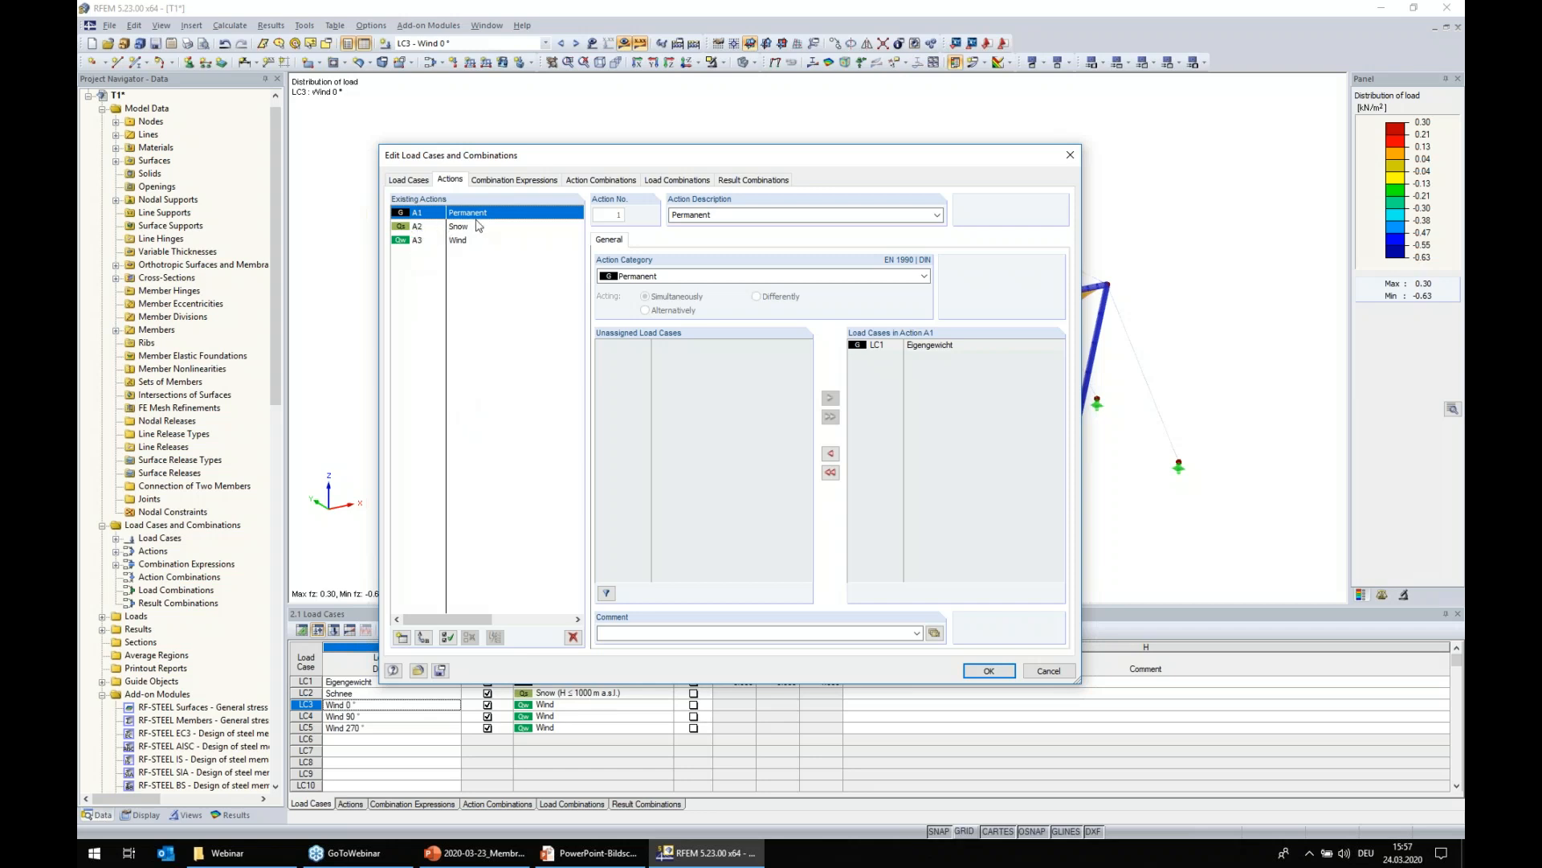
left_click(463, 228)
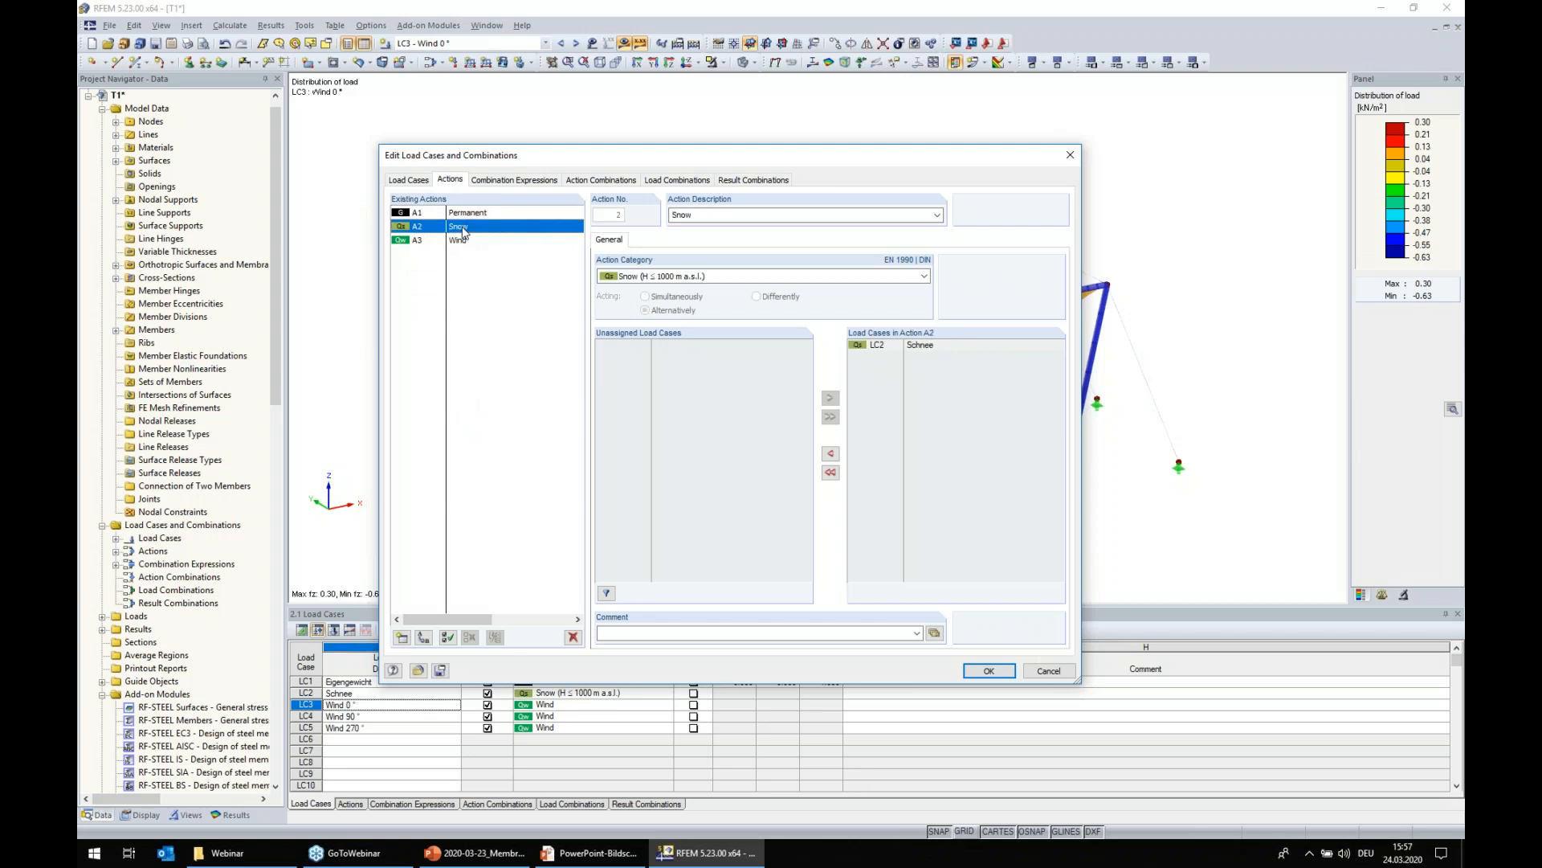
left_click(463, 241)
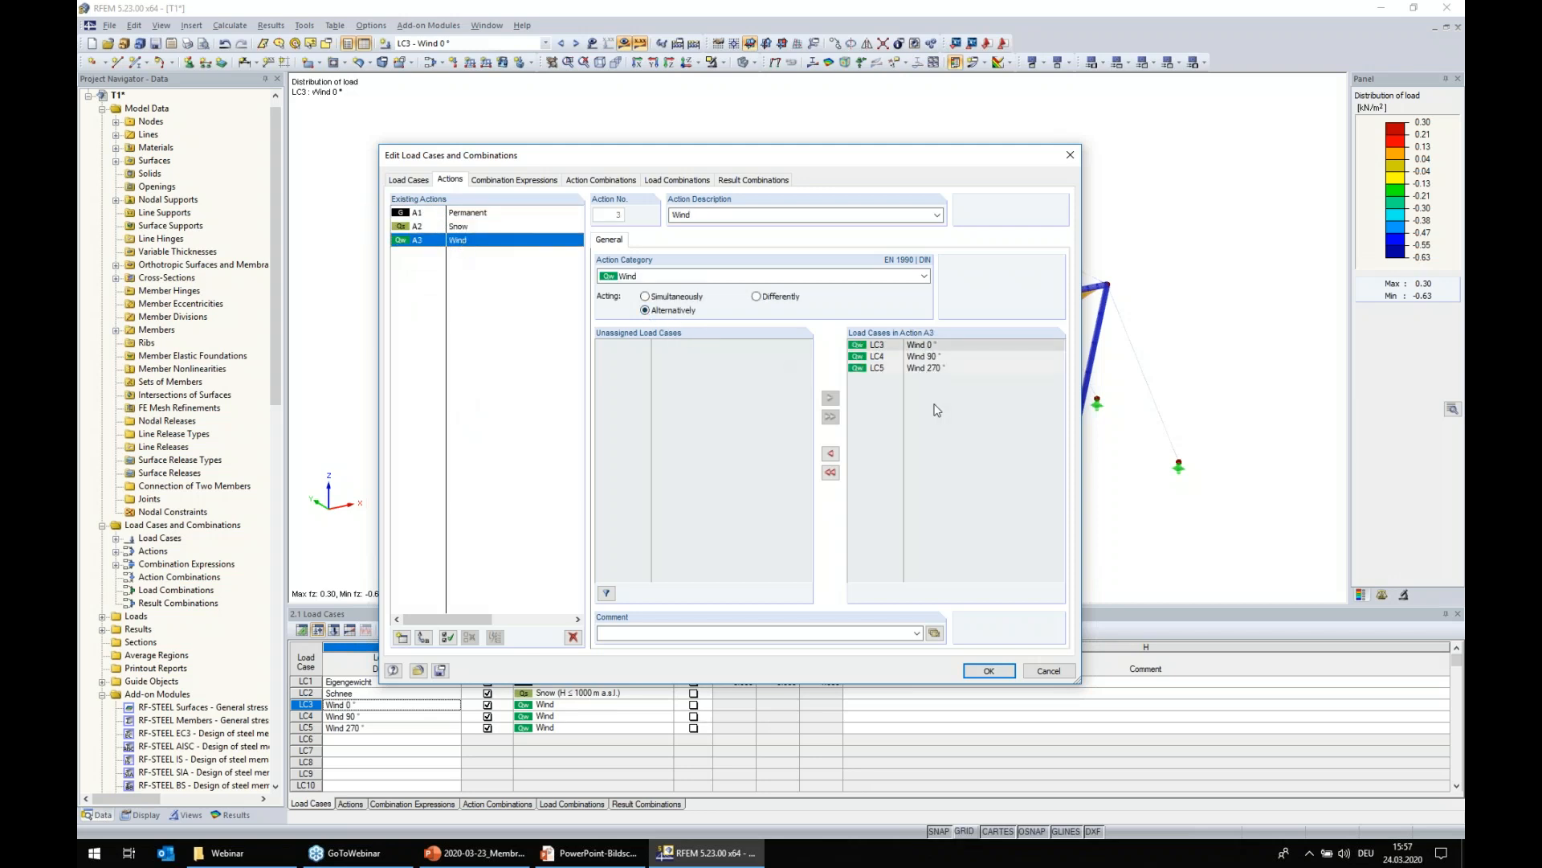
- Delete the SLS combination expressions CE2 to CE4 and check the design situation formula of the ULS expression CE1
left_click(538, 184)
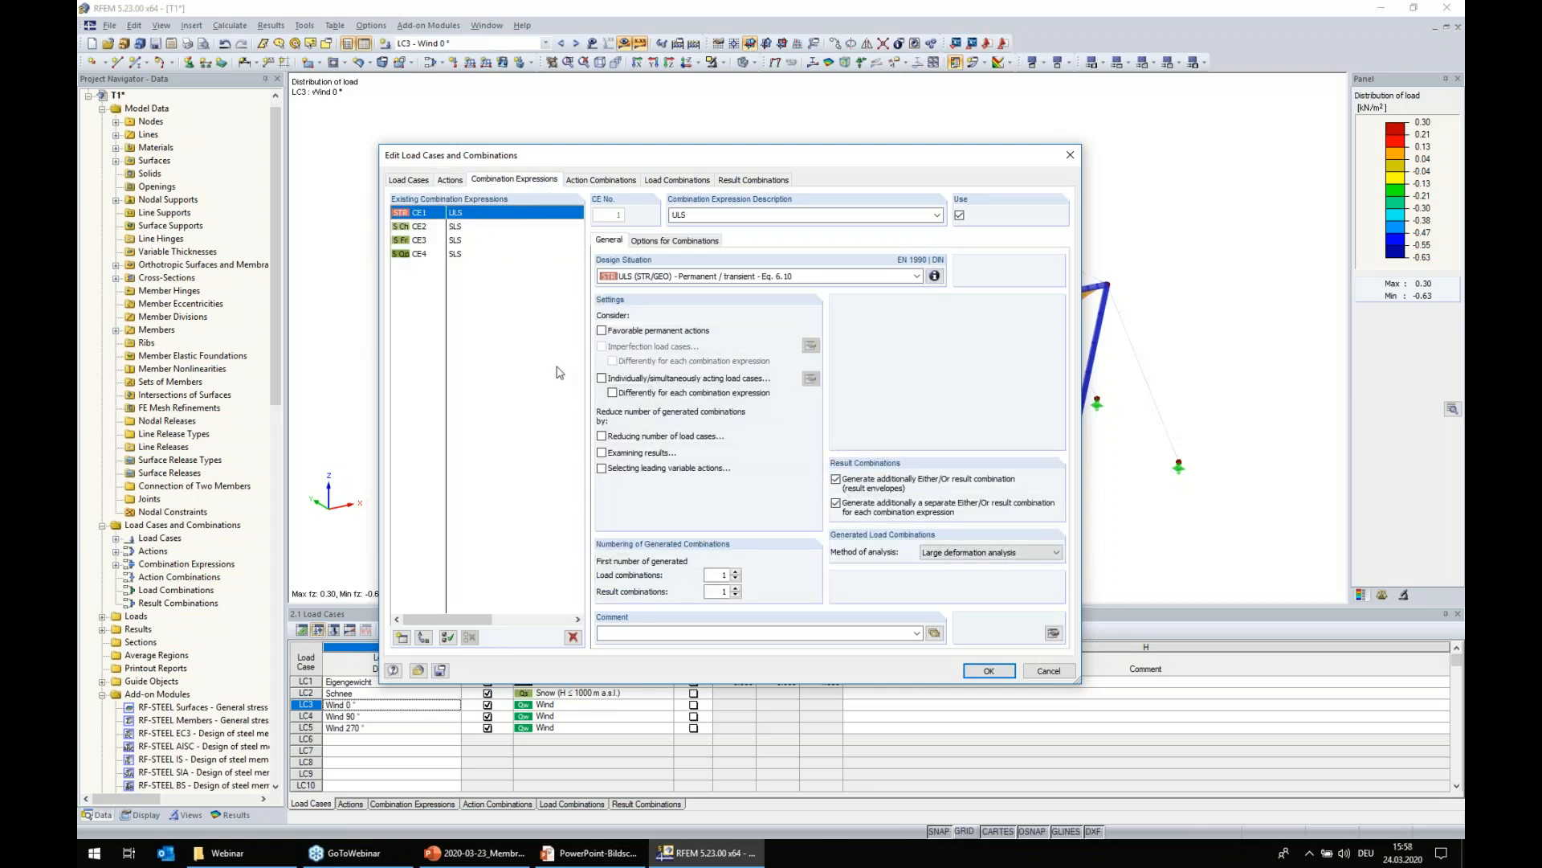
left_click(418, 228)
left_click(414, 255, "shift")
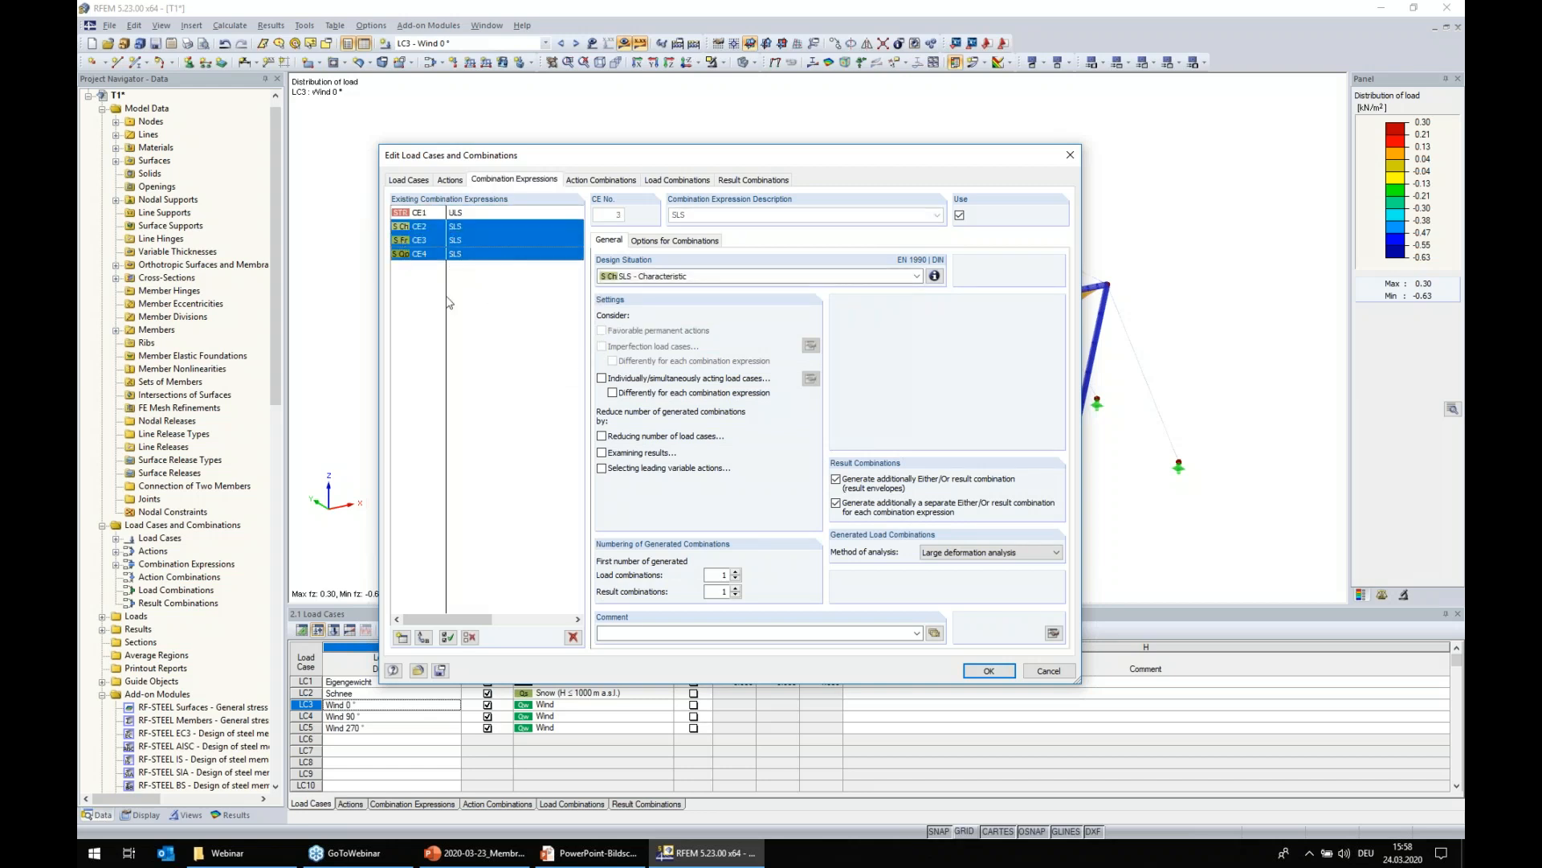
left_click(573, 637)
left_click(704, 441)
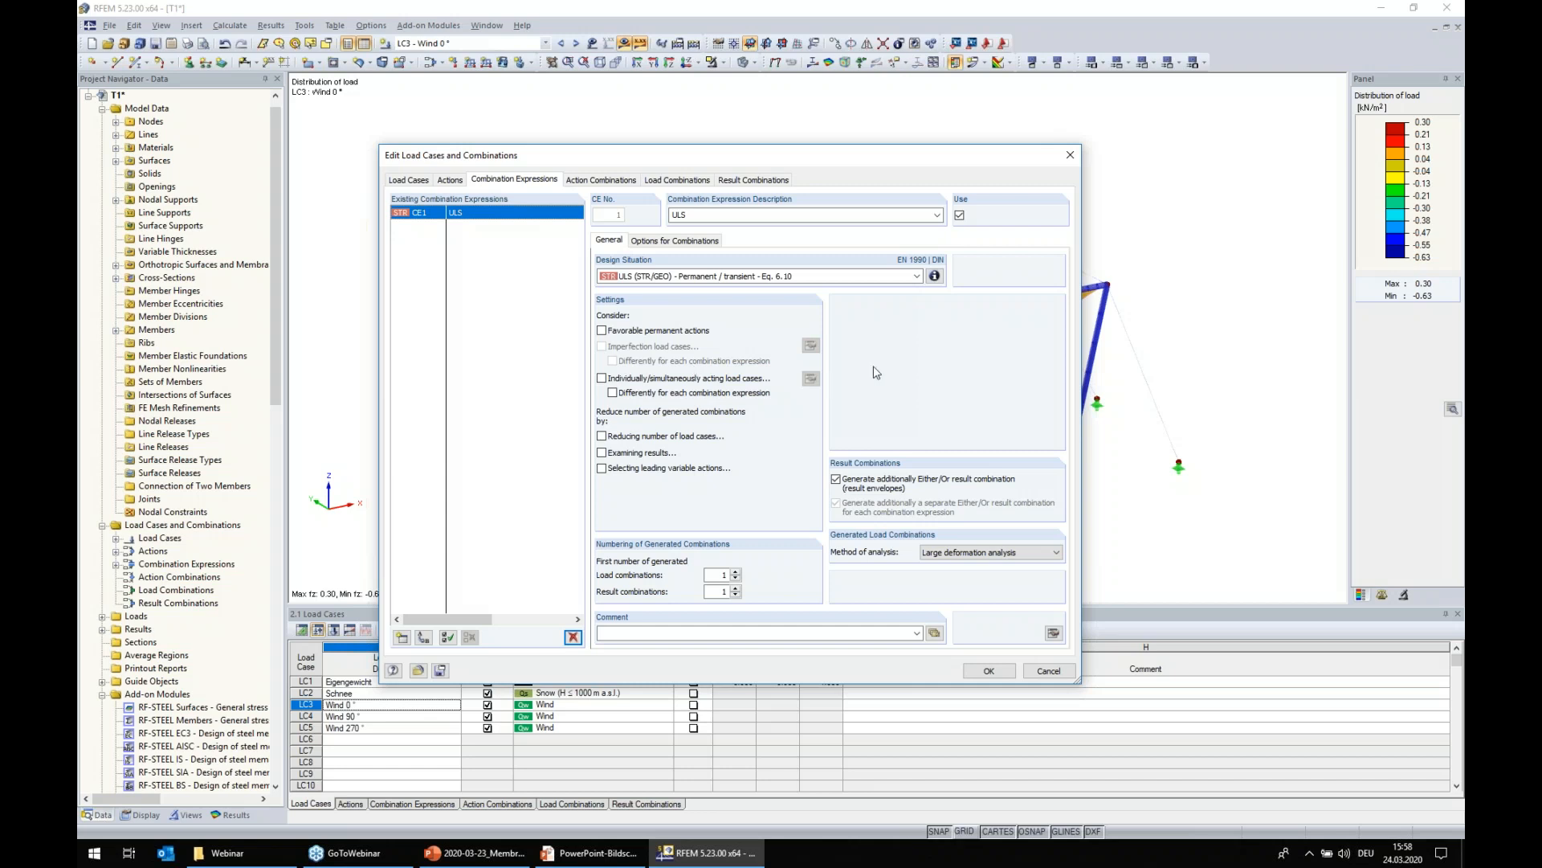
left_click(934, 275)
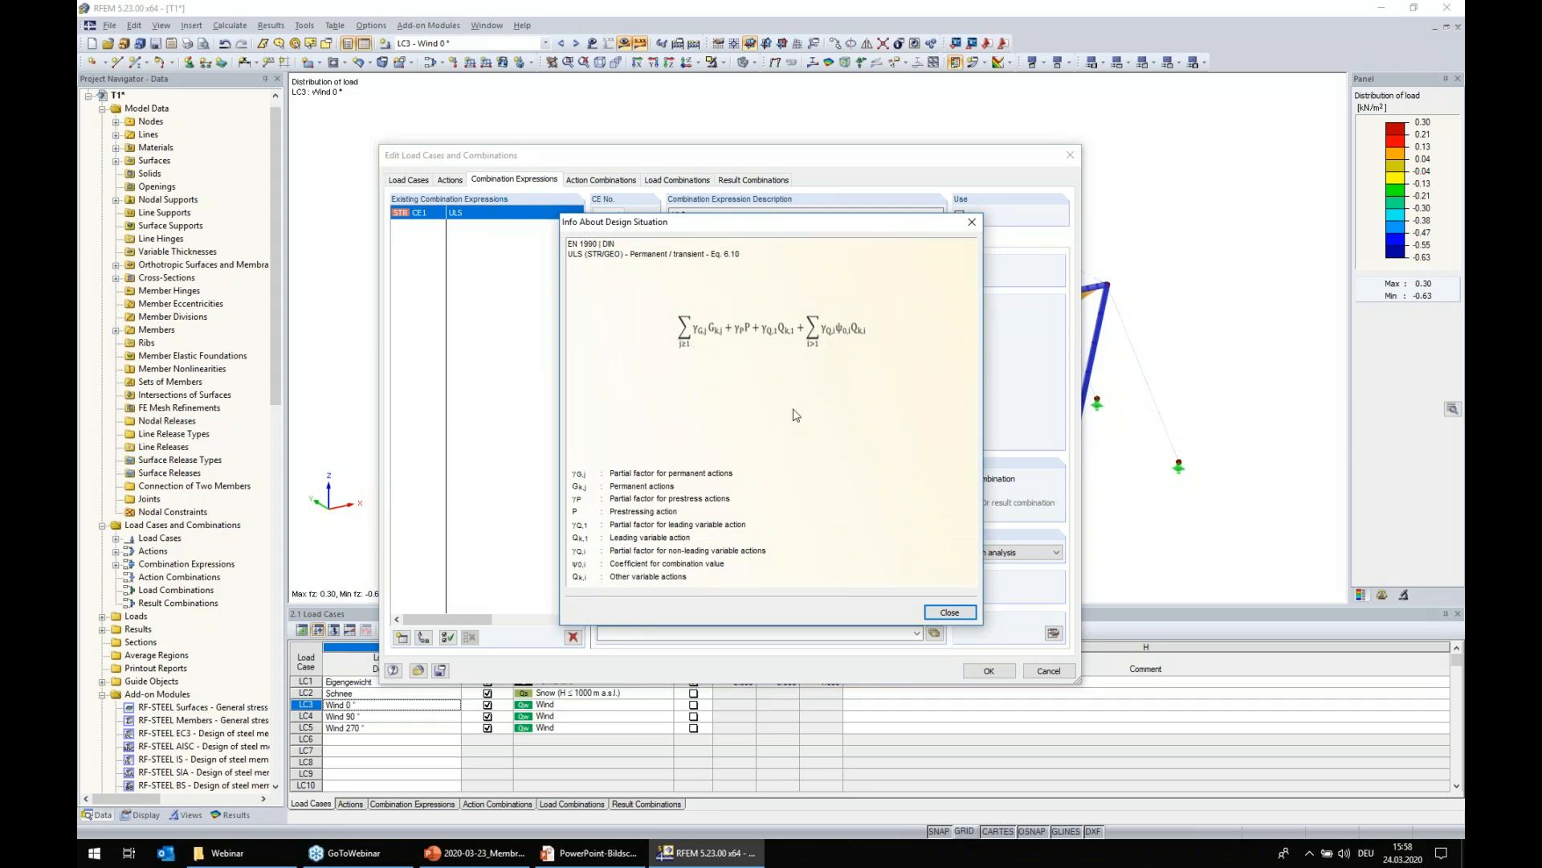
left_click(930, 612)
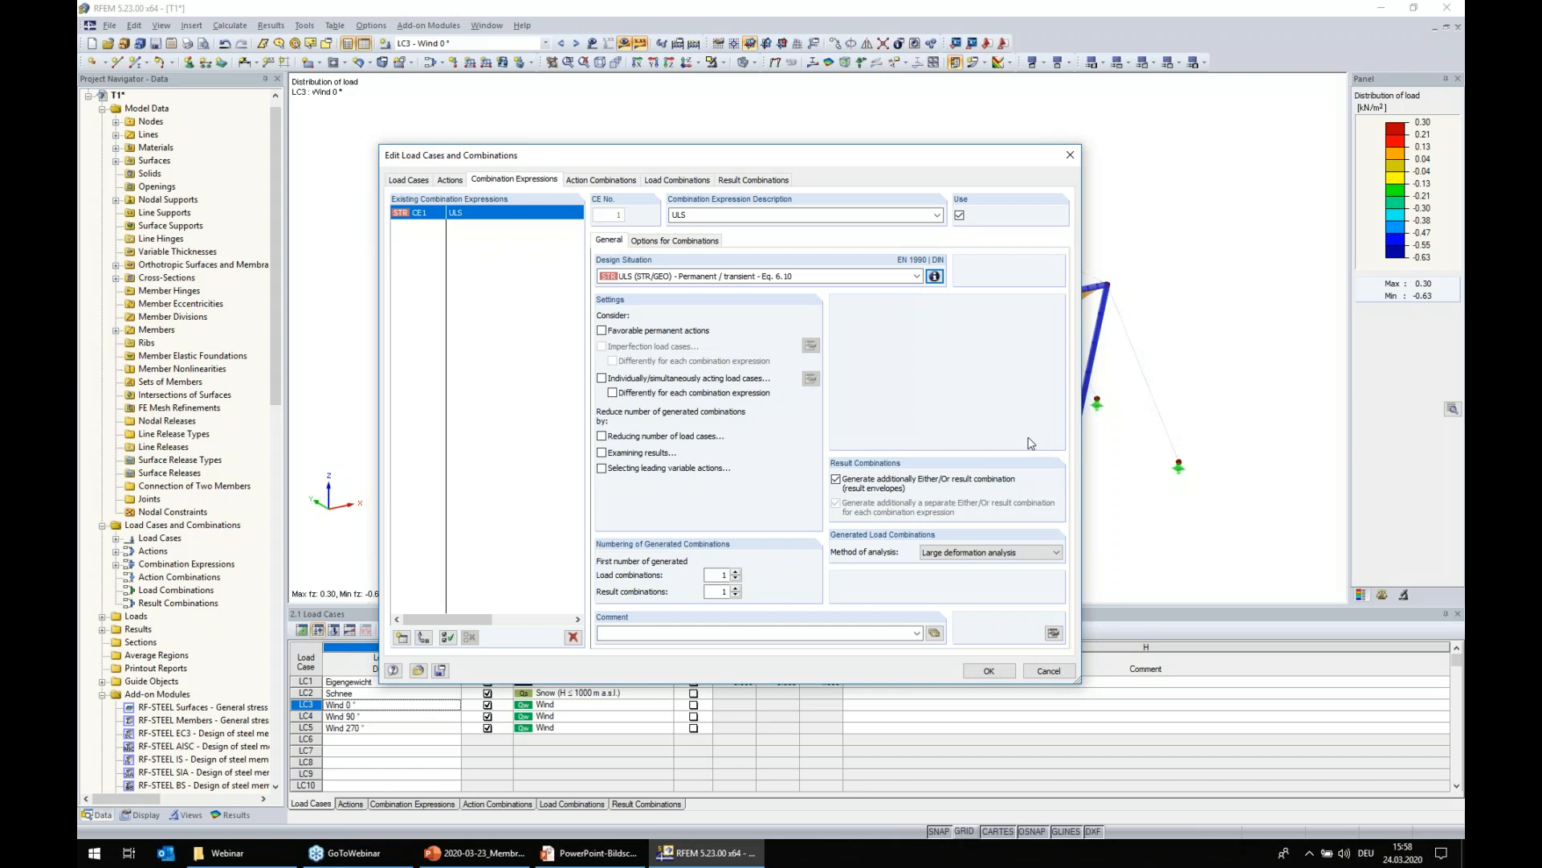
- Review the action combinations AC1 to AC5 and exclude AC3 (1.35G + 1.50Qs + 0.90Qw) from use
left_click(601, 180)
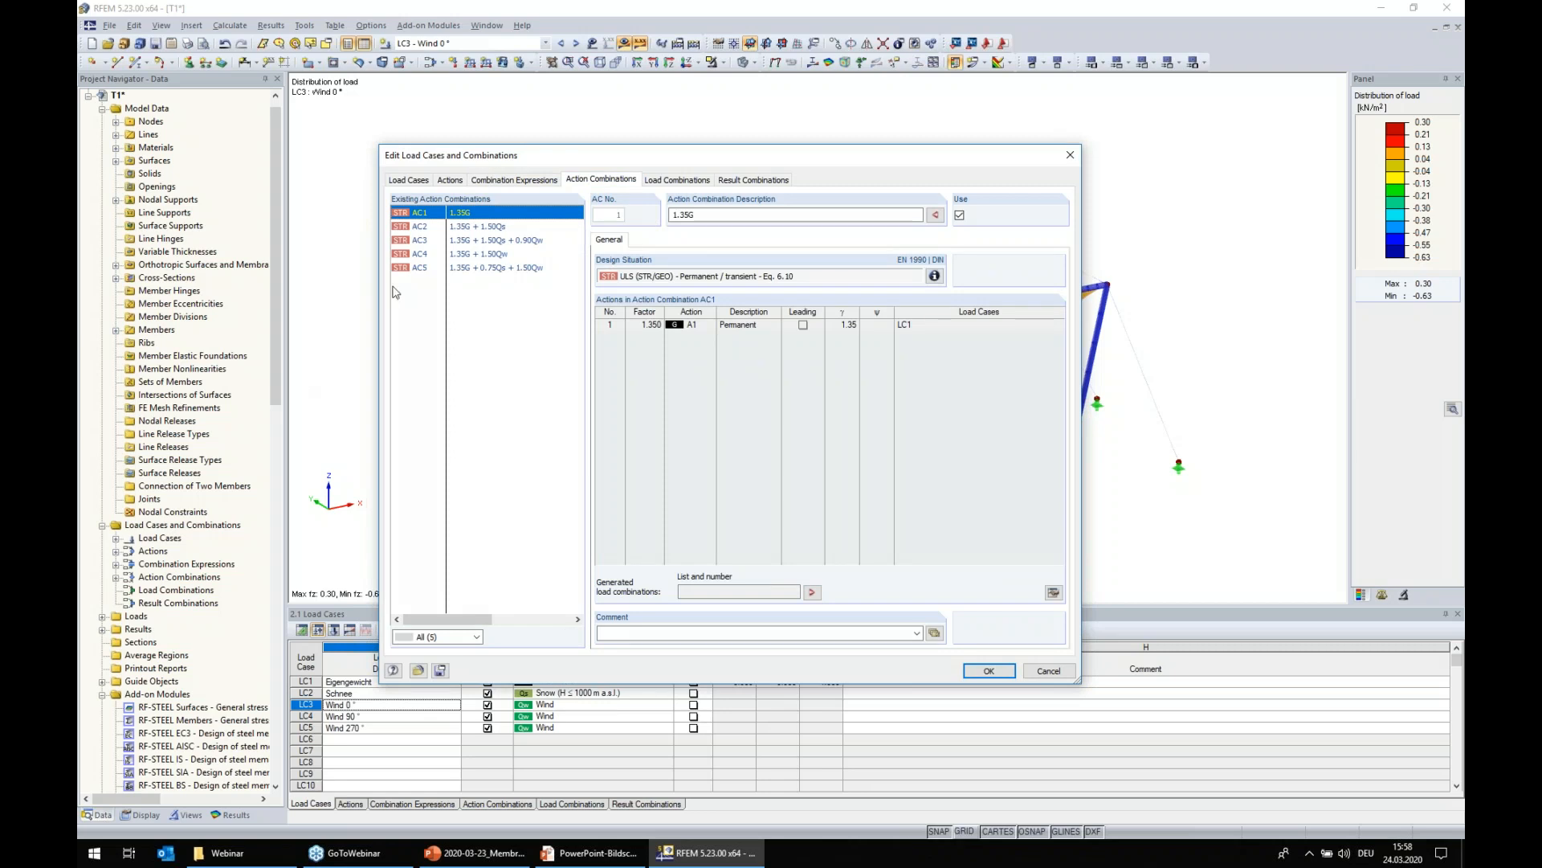
left_click(464, 228)
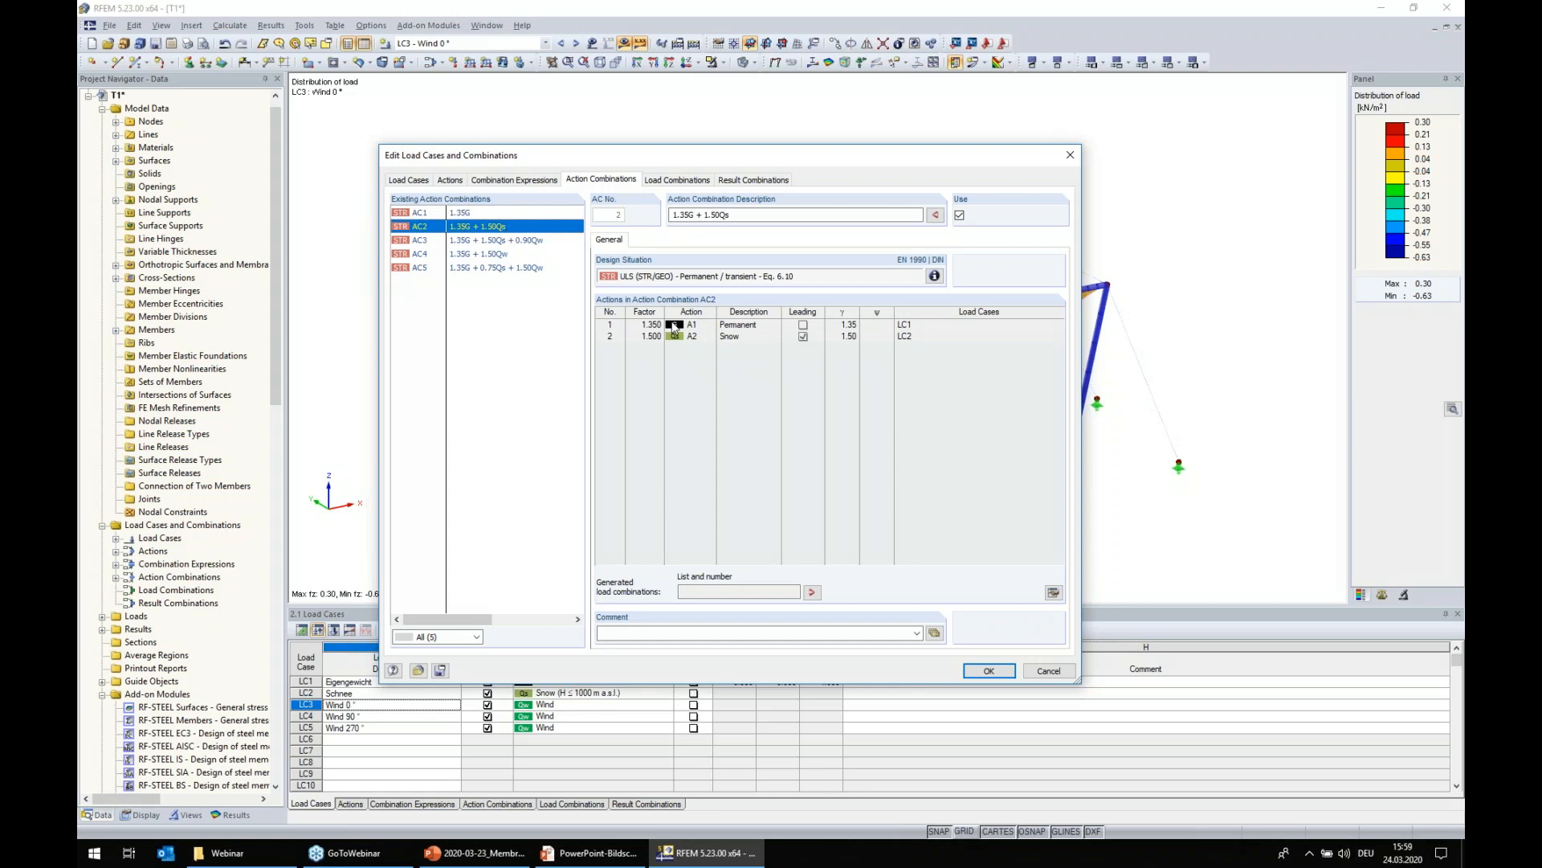
left_click(496, 241)
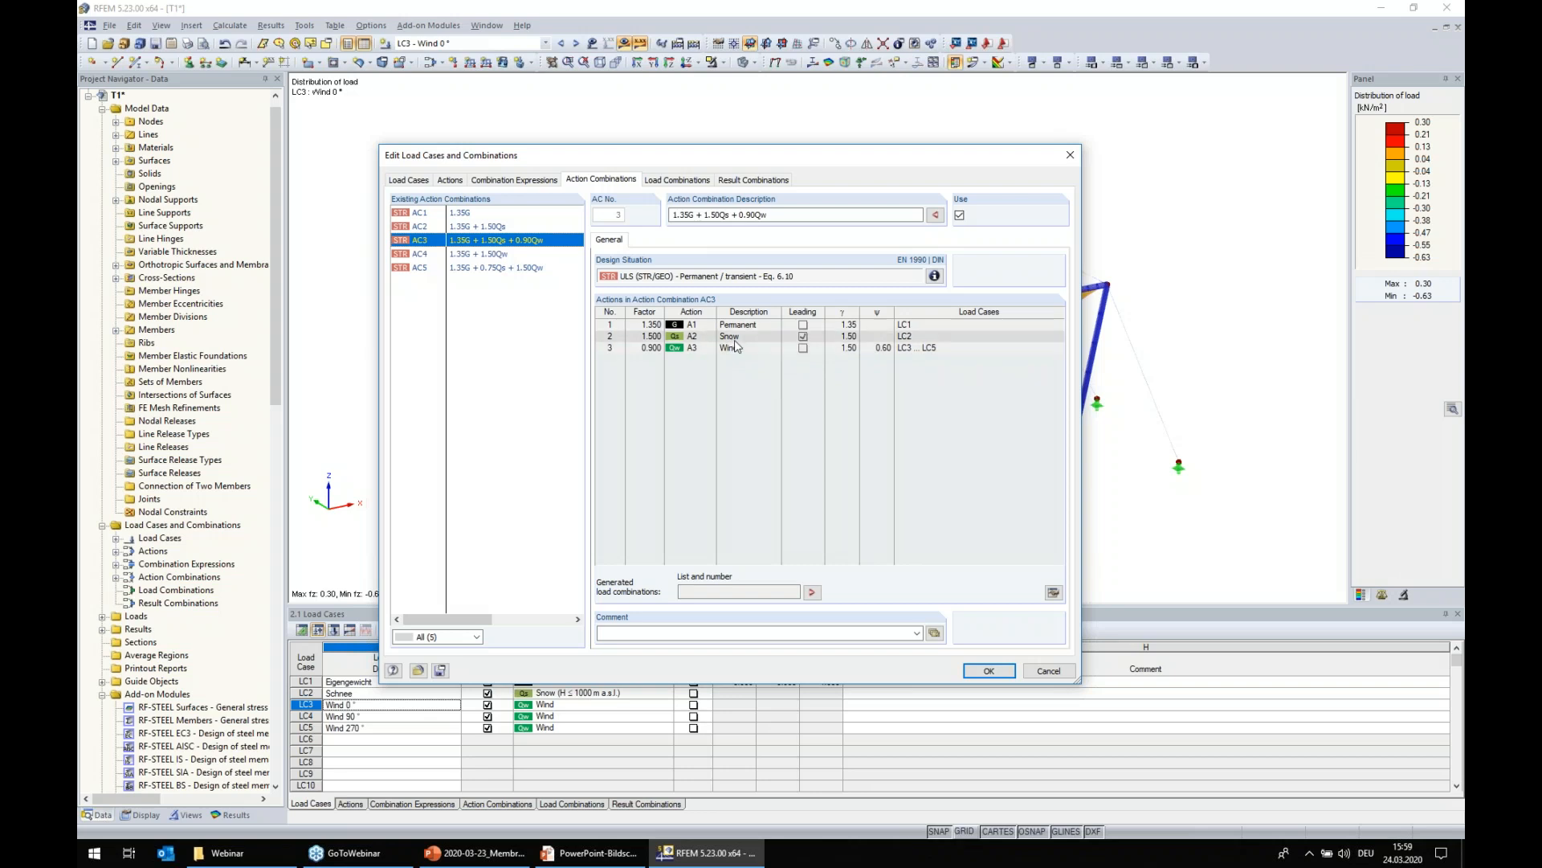
left_click(959, 216)
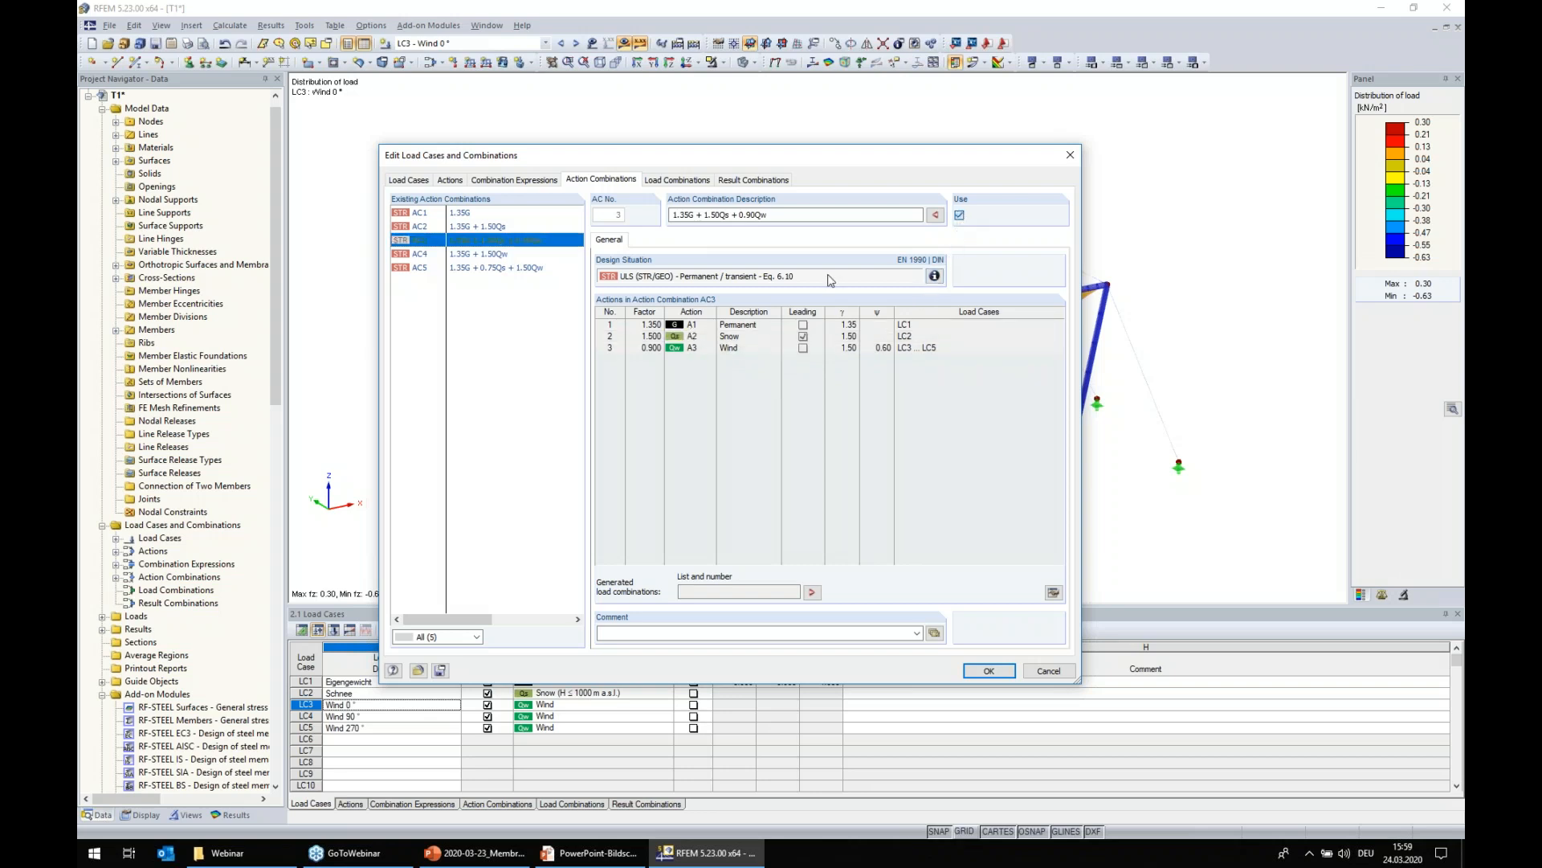
left_click(474, 254)
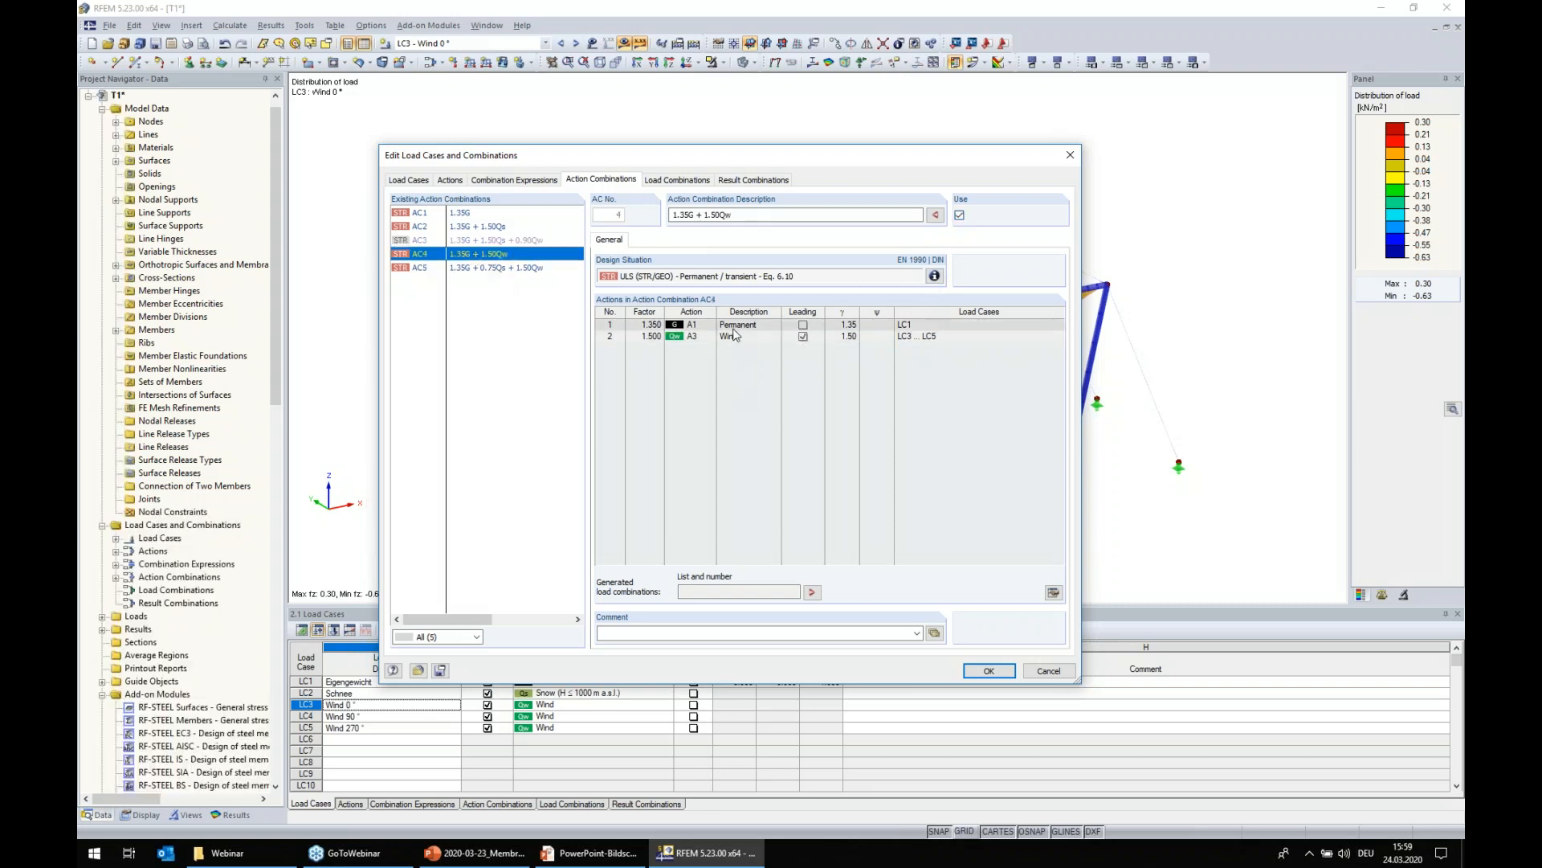
left_click(476, 267)
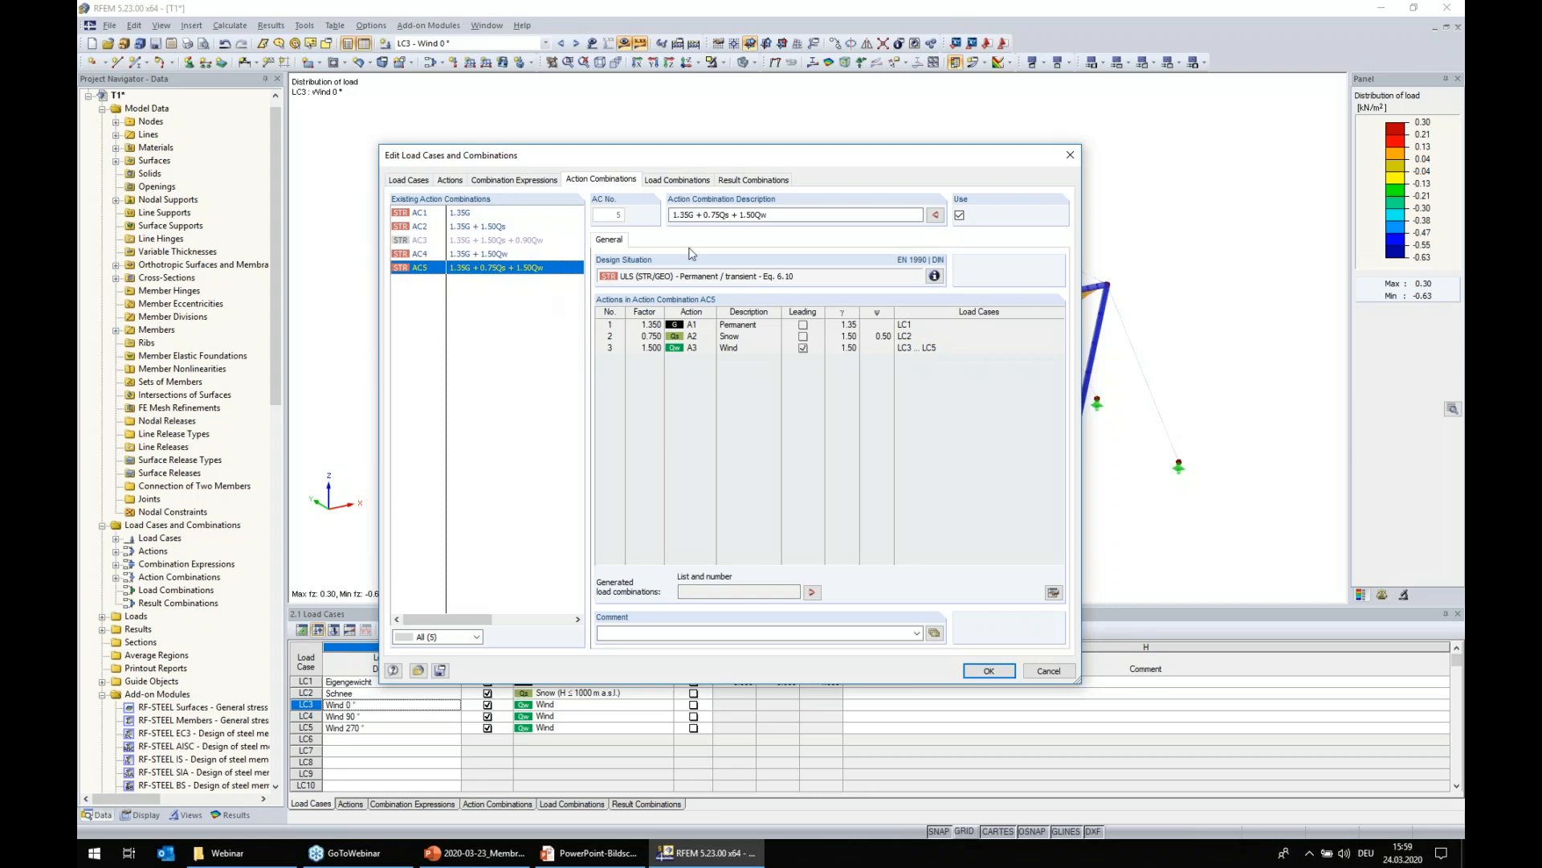
- Review the generated load combinations CO1 to CO8 and result combination RC1, and accept the load cases and combinations
left_click(689, 180)
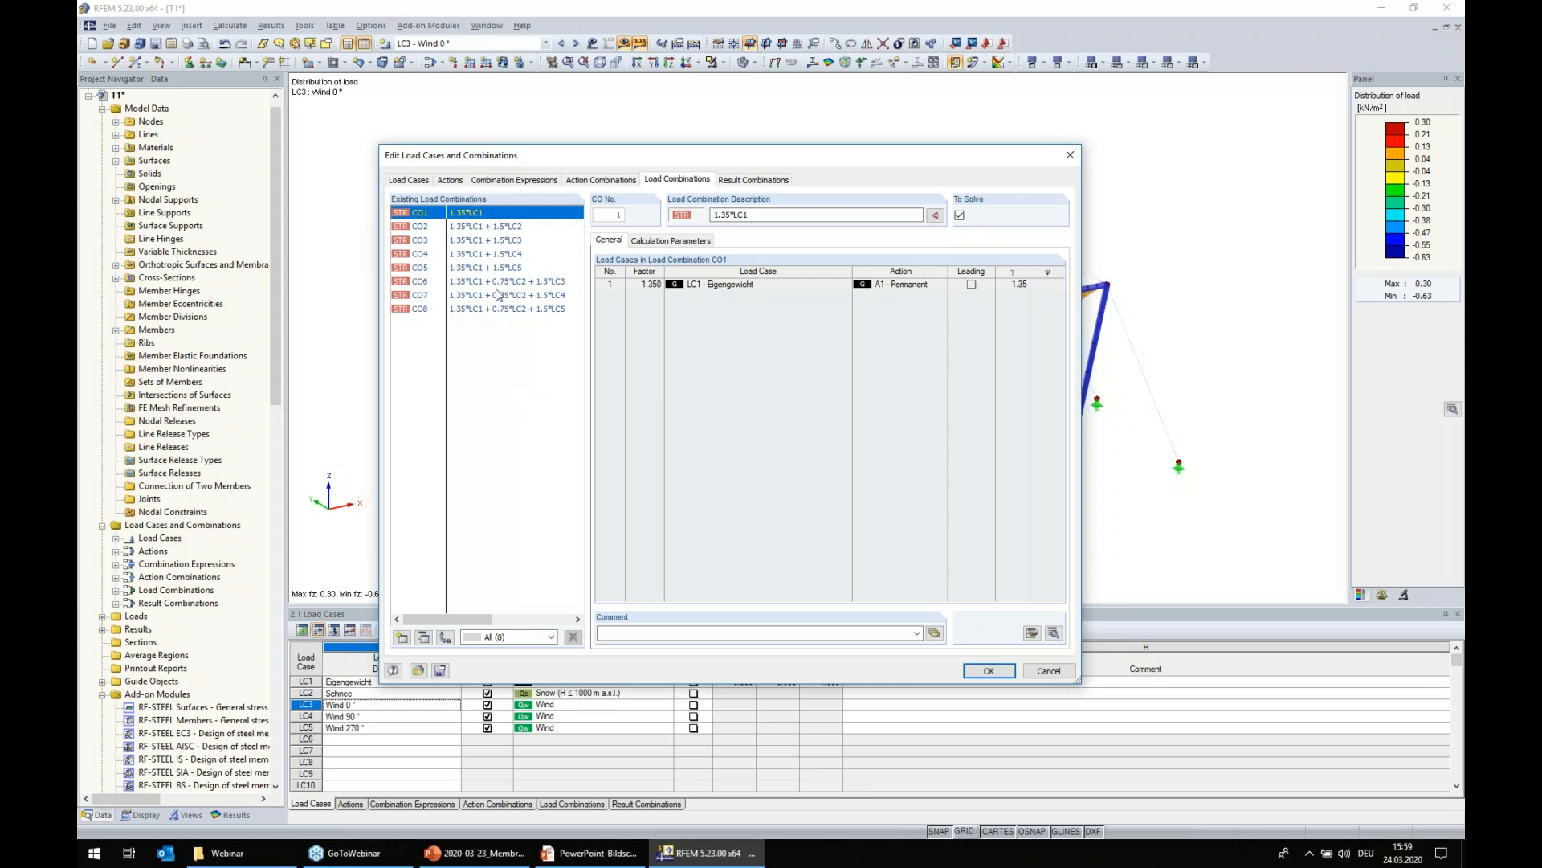
left_click(482, 227)
left_click(494, 214)
left_click(502, 228)
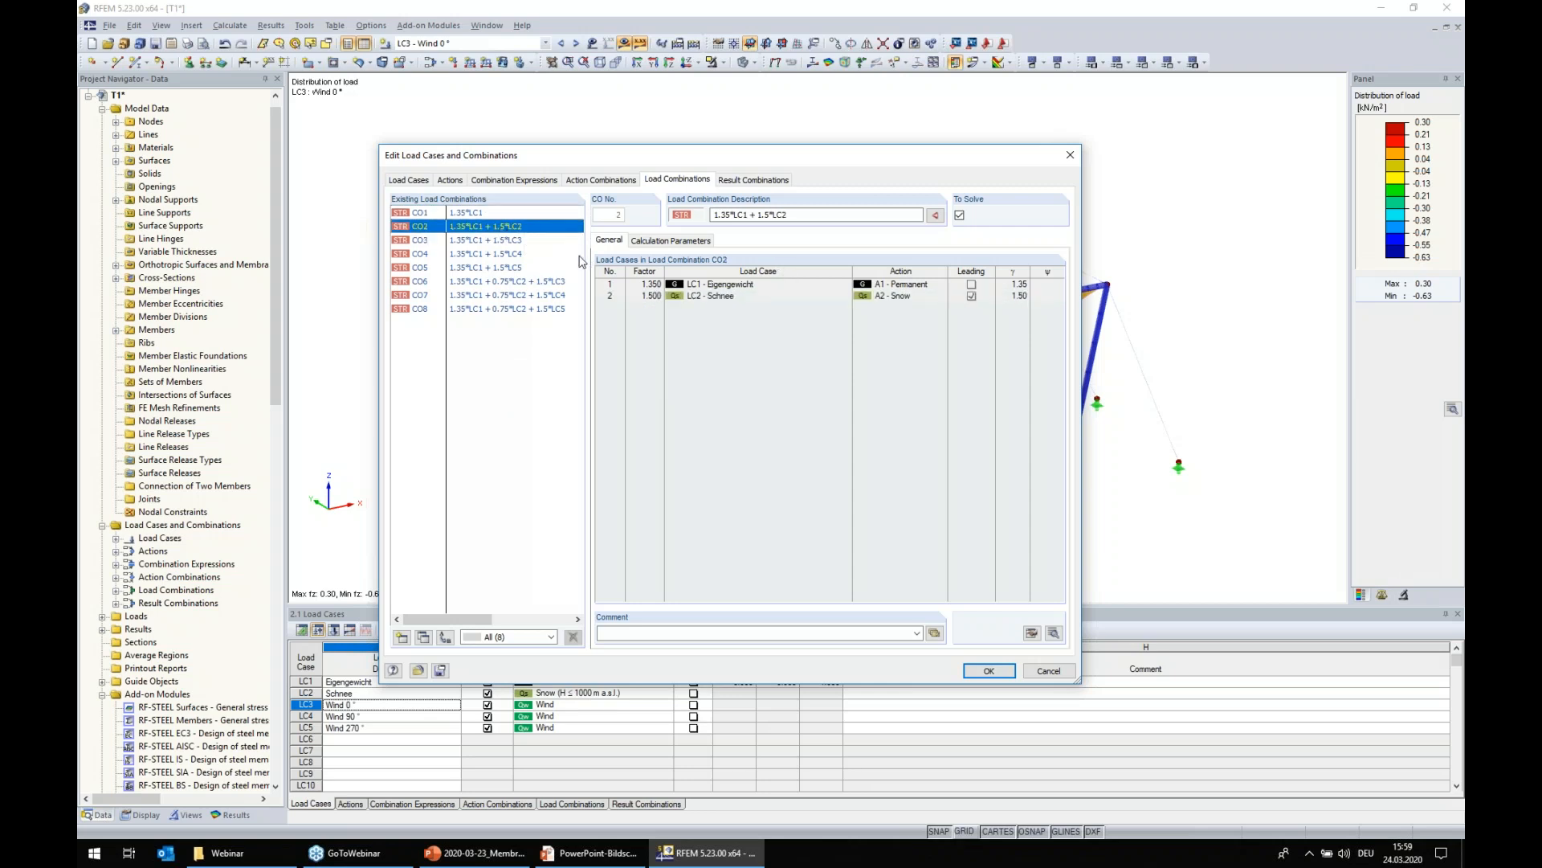
key("Down")
key("Down")
key("Down")
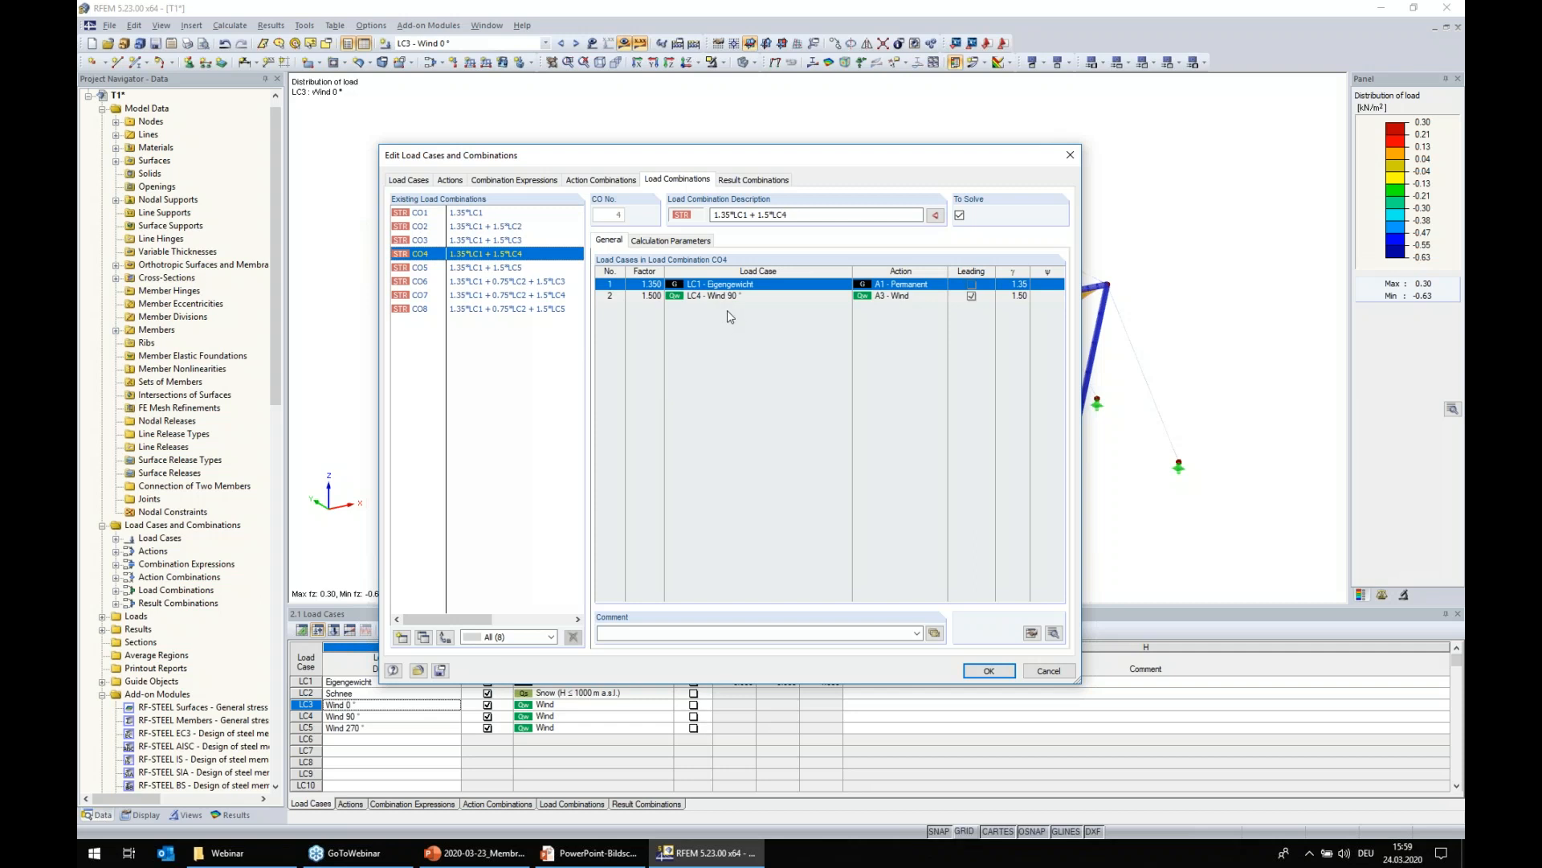
key("Down")
key("Down")
key("Down")
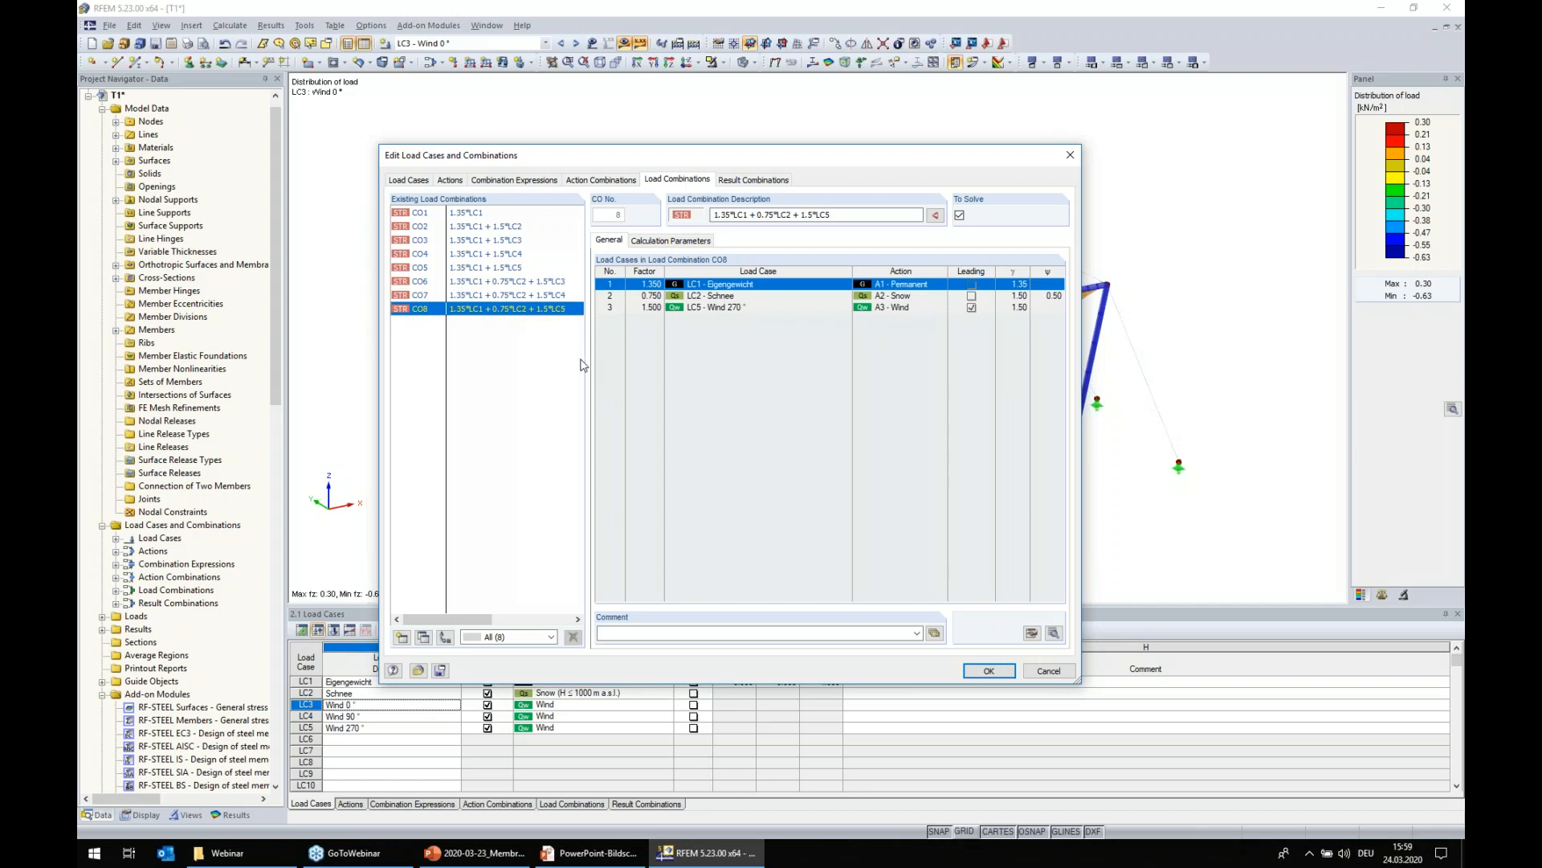
left_click(767, 180)
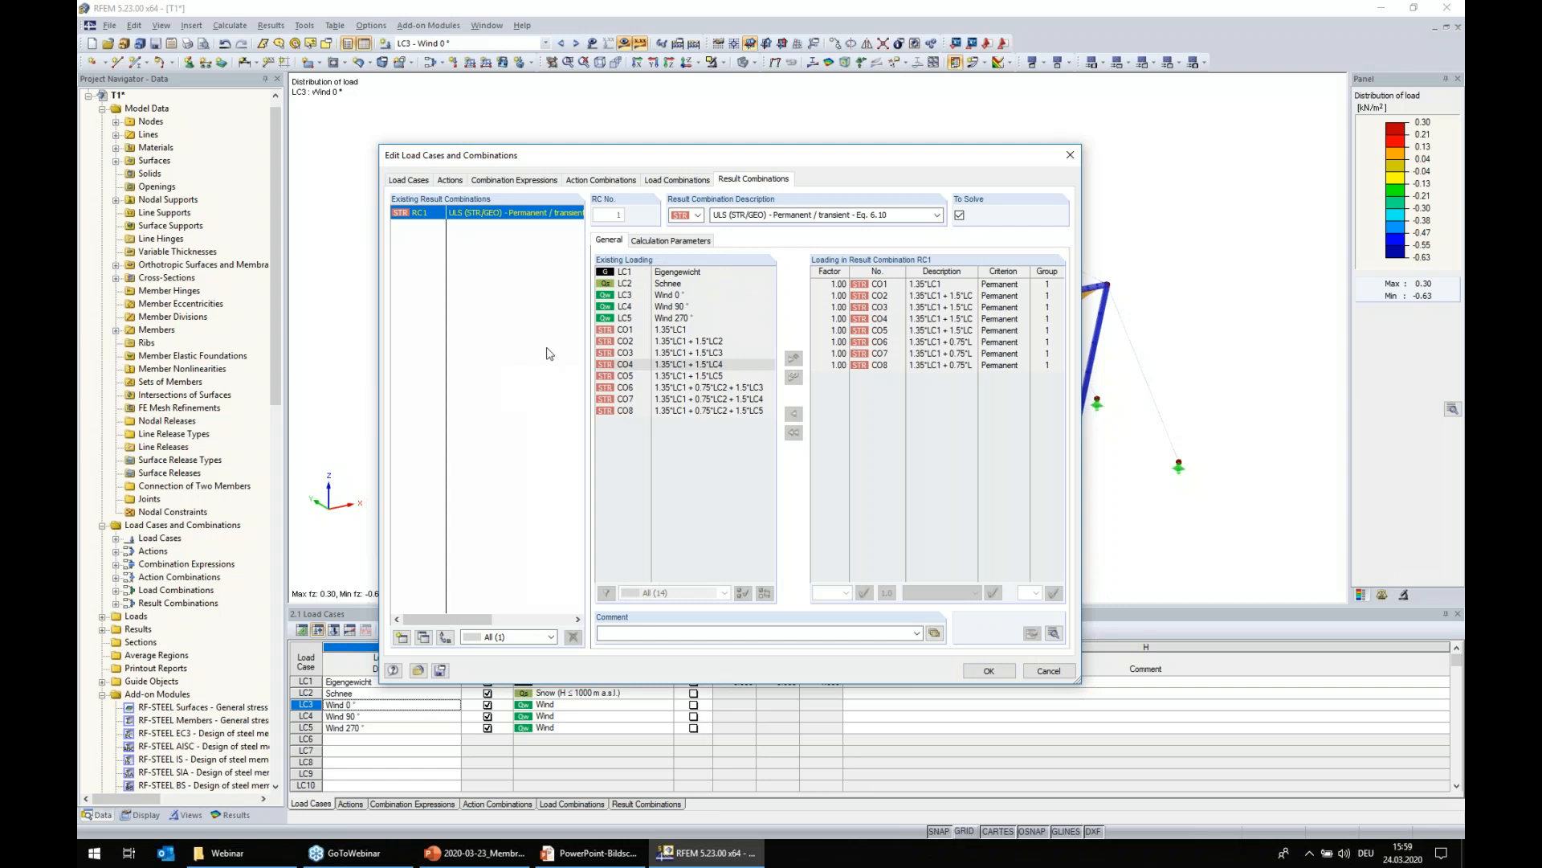
left_click(989, 671)
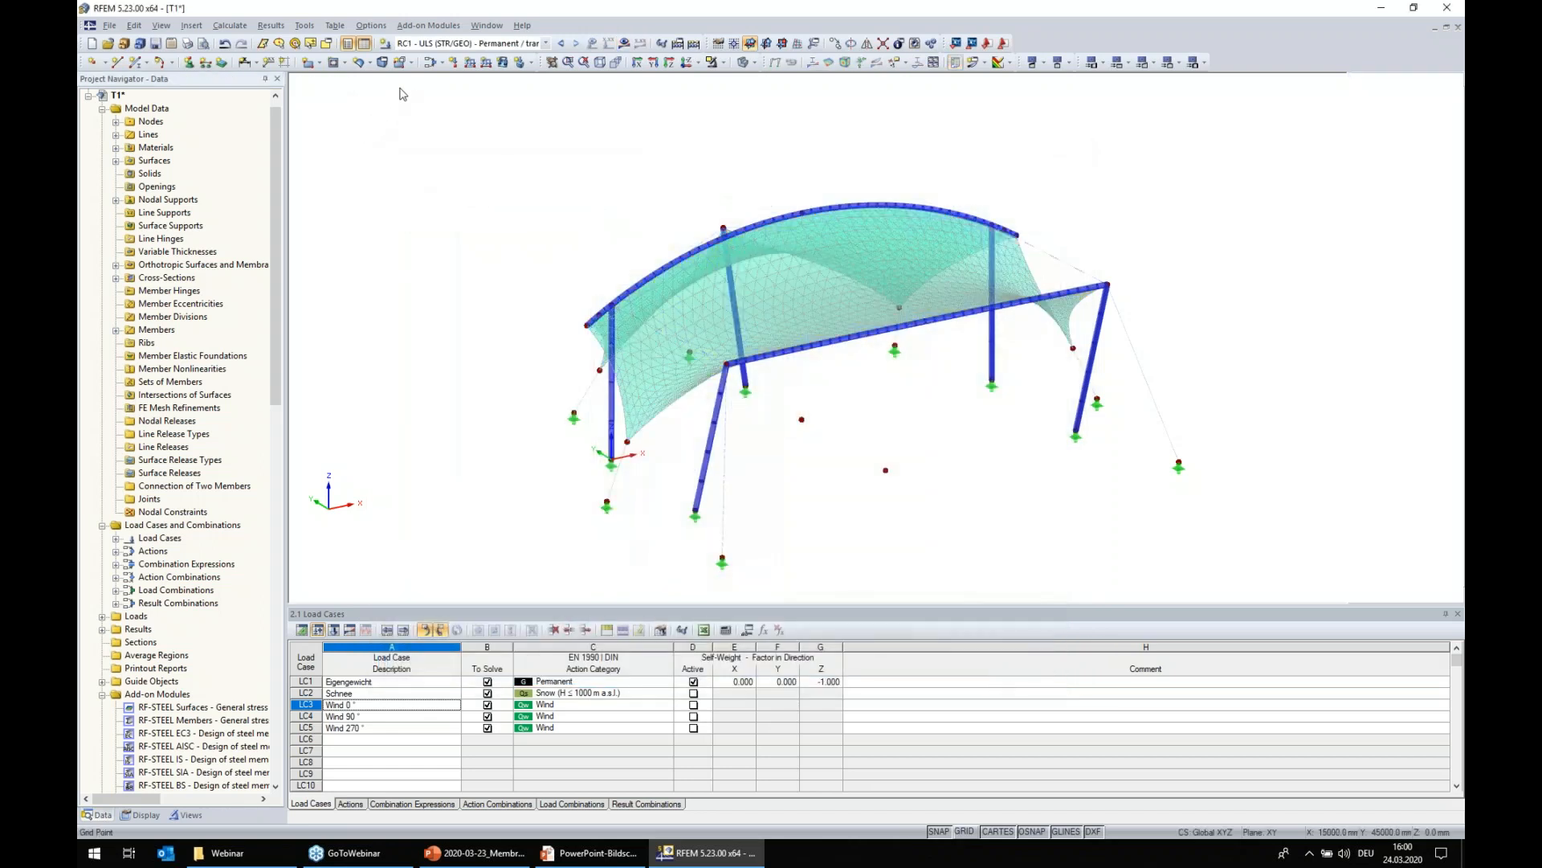
- Calculate result combination RC1 and show its results on the model
left_click(422, 44)
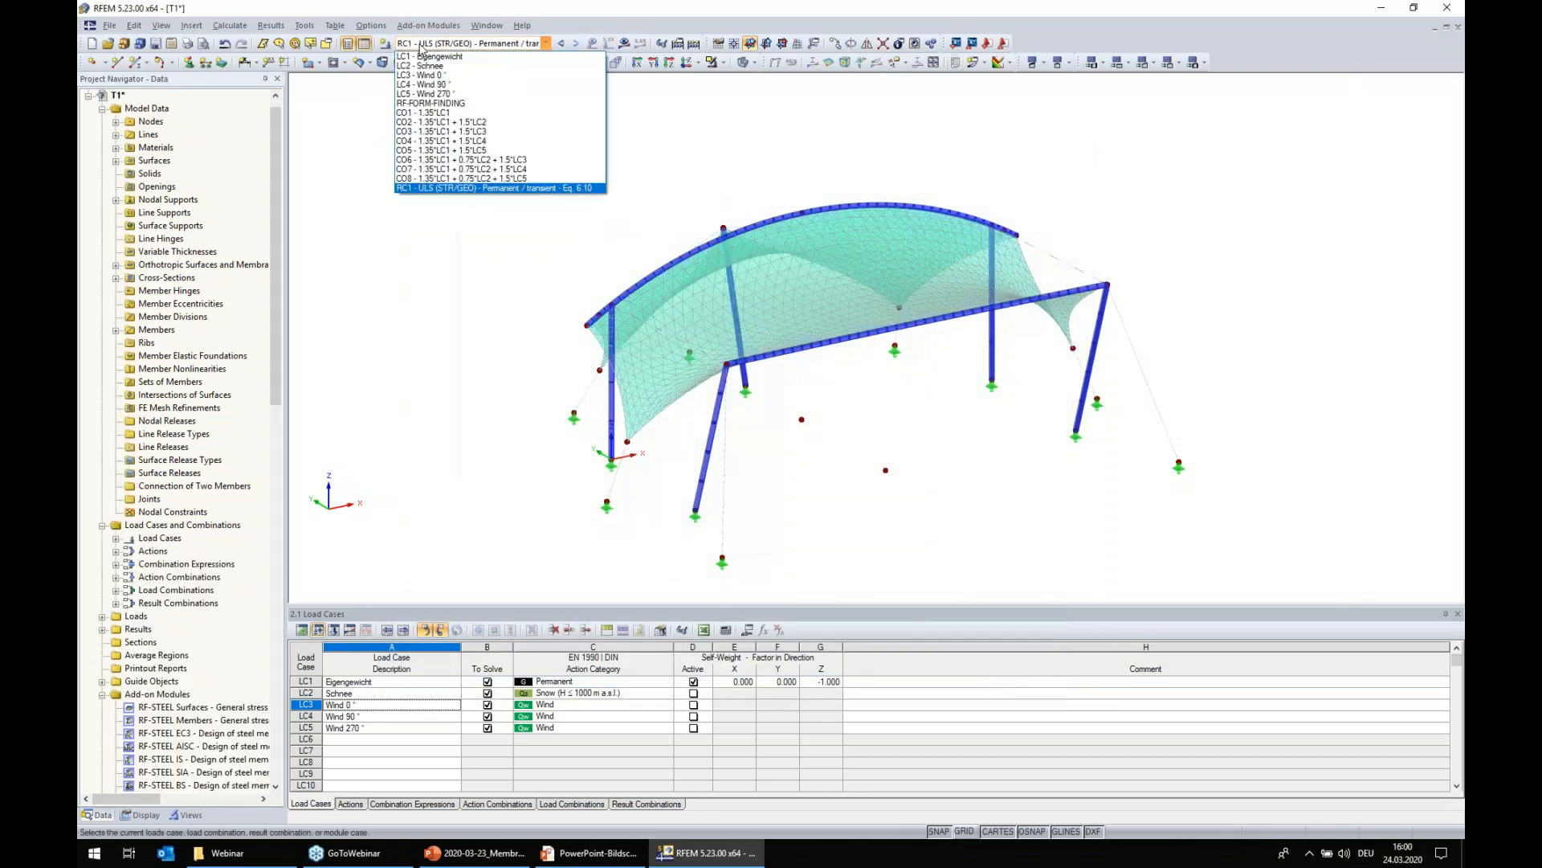
left_click(458, 189)
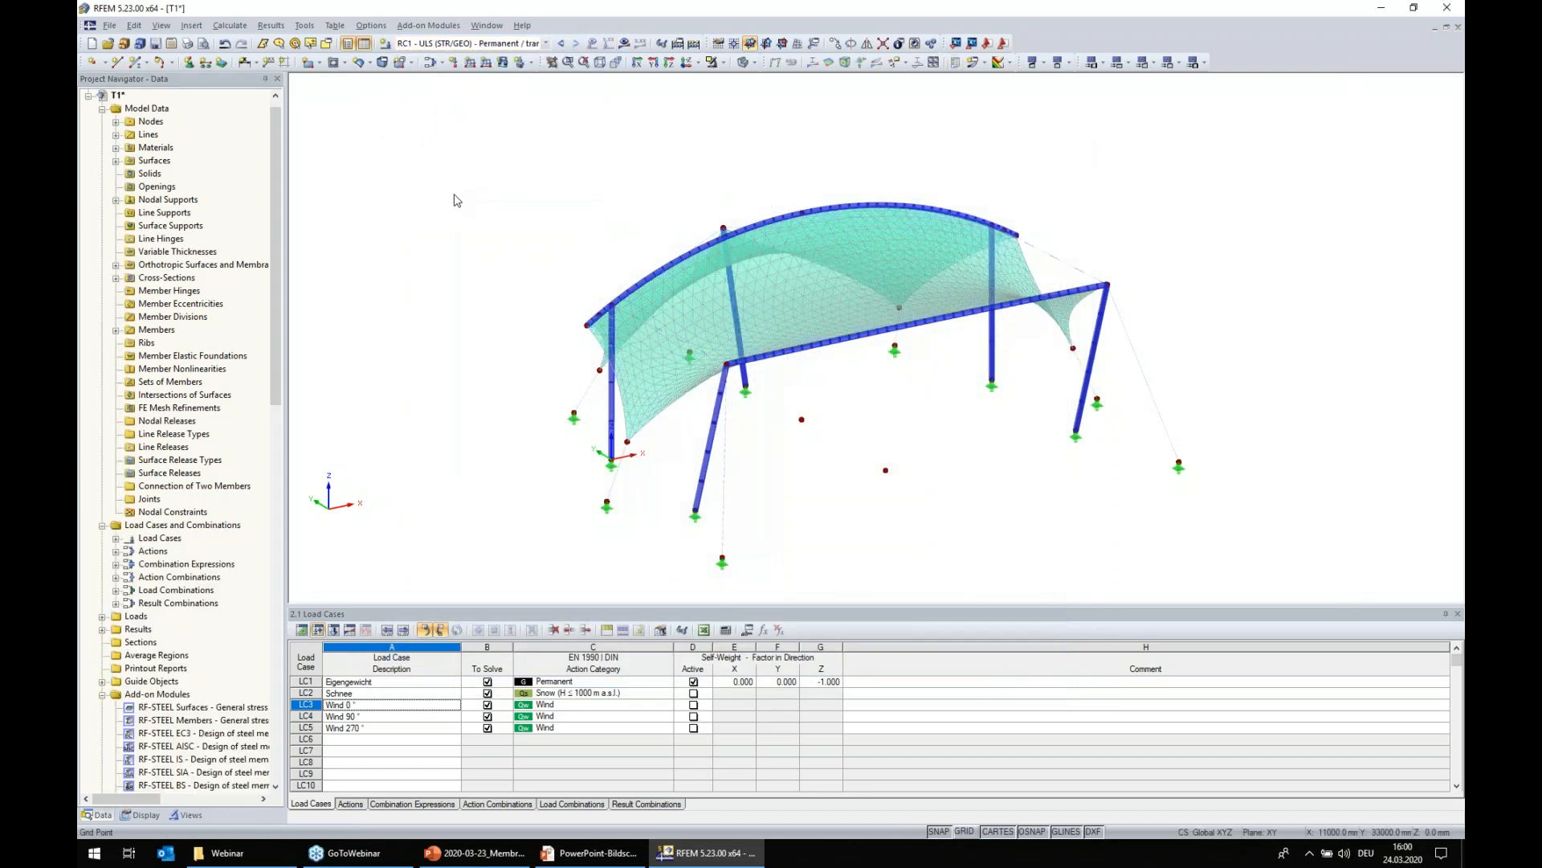
left_click(624, 44)
left_click(764, 448)
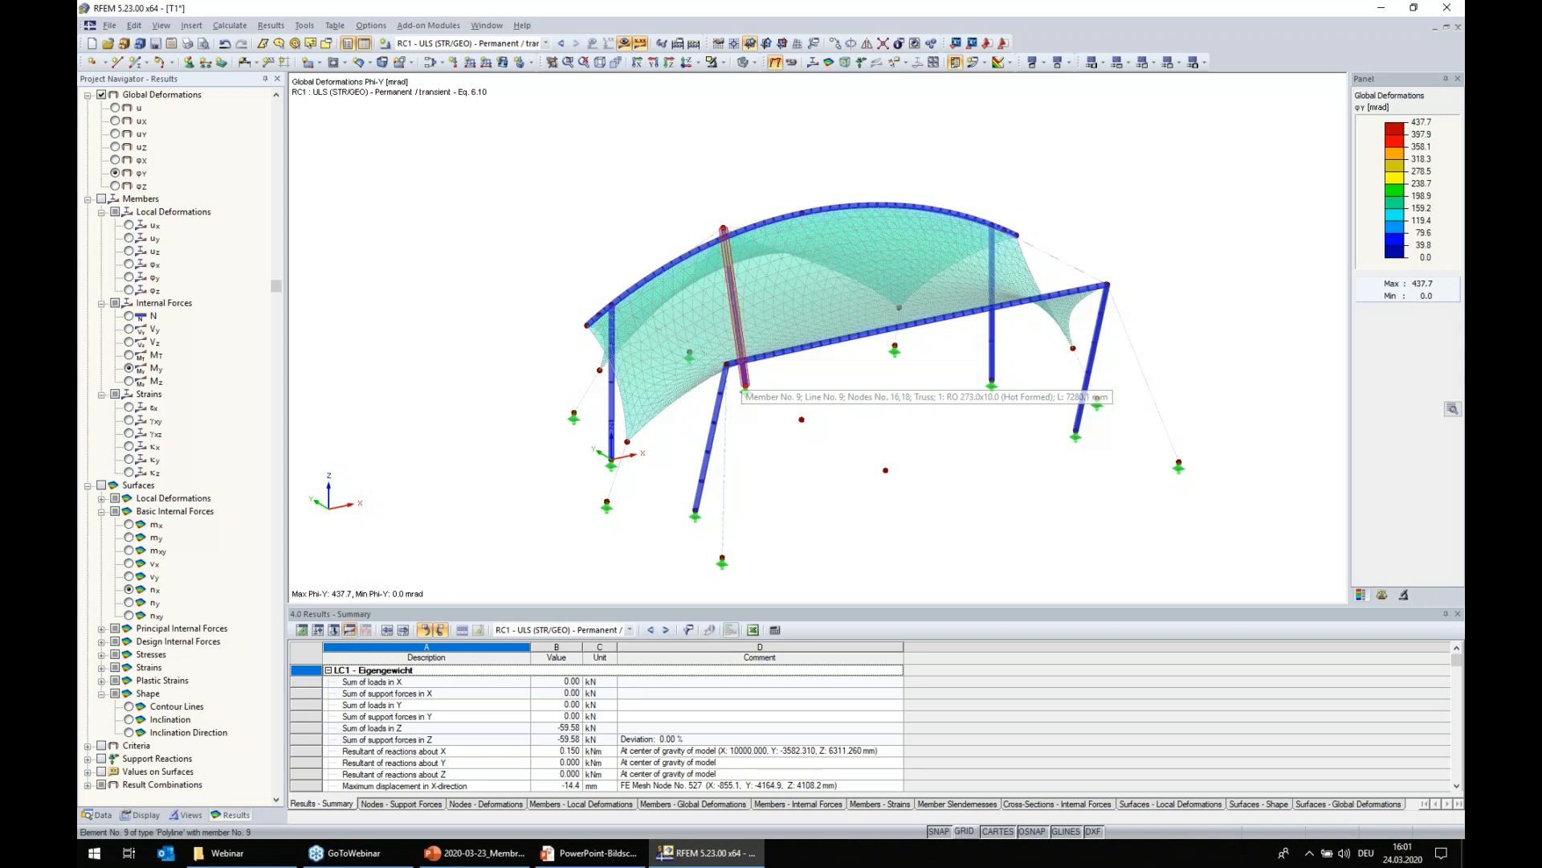
- Display the member bending moments My for RC1 and examine the envelope values at the frame corner
left_click(129, 368)
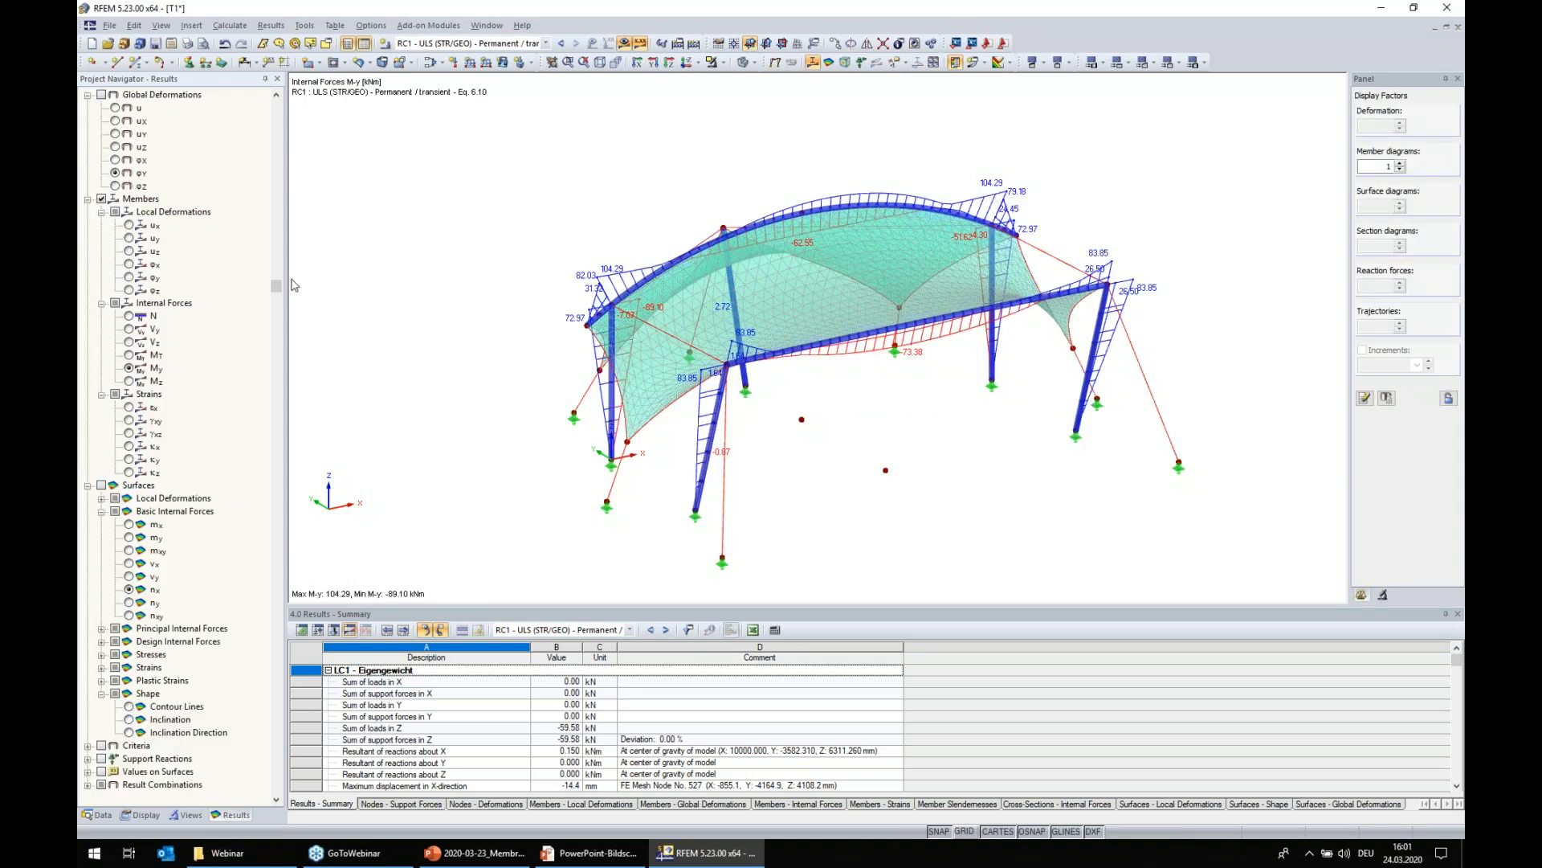
middle_click_drag(1038, 444, 886, 432)
scroll(975, 293, "up", 5)
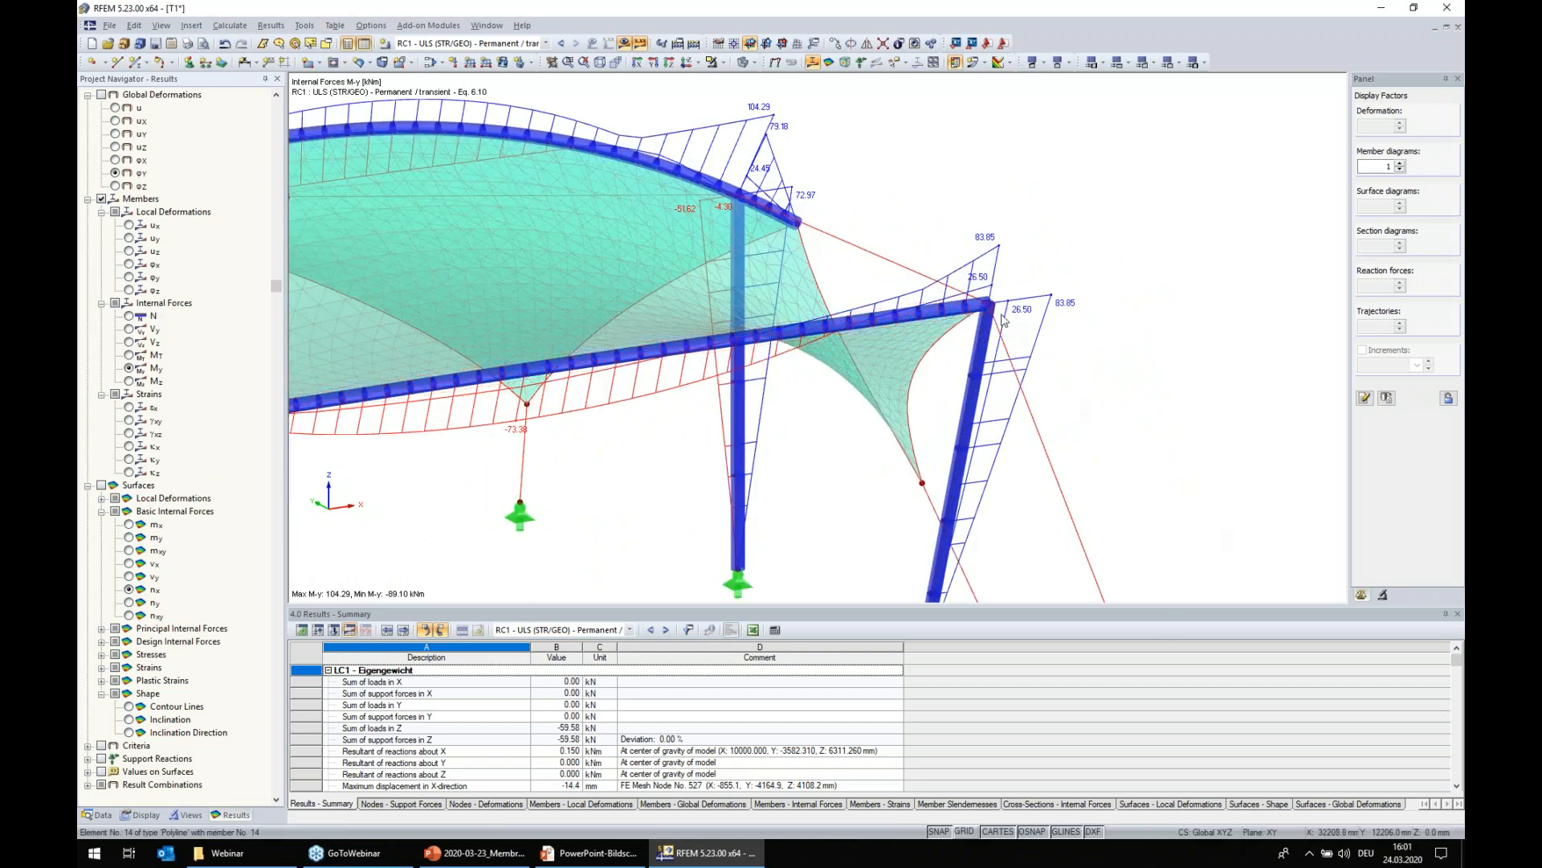
scroll(964, 243, "up", 5)
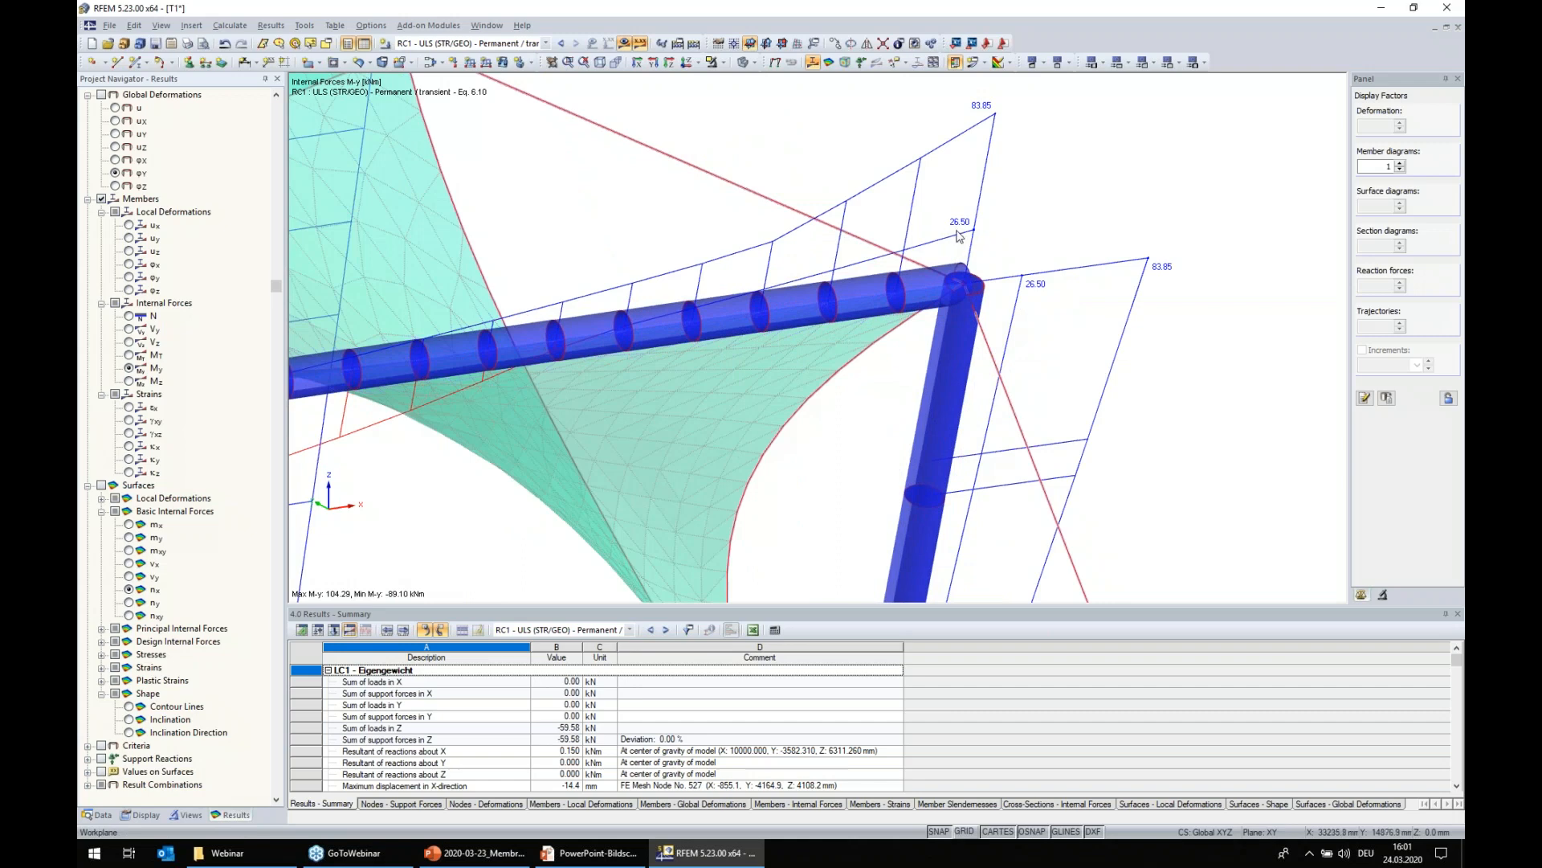
scroll(945, 273, "down", 10)
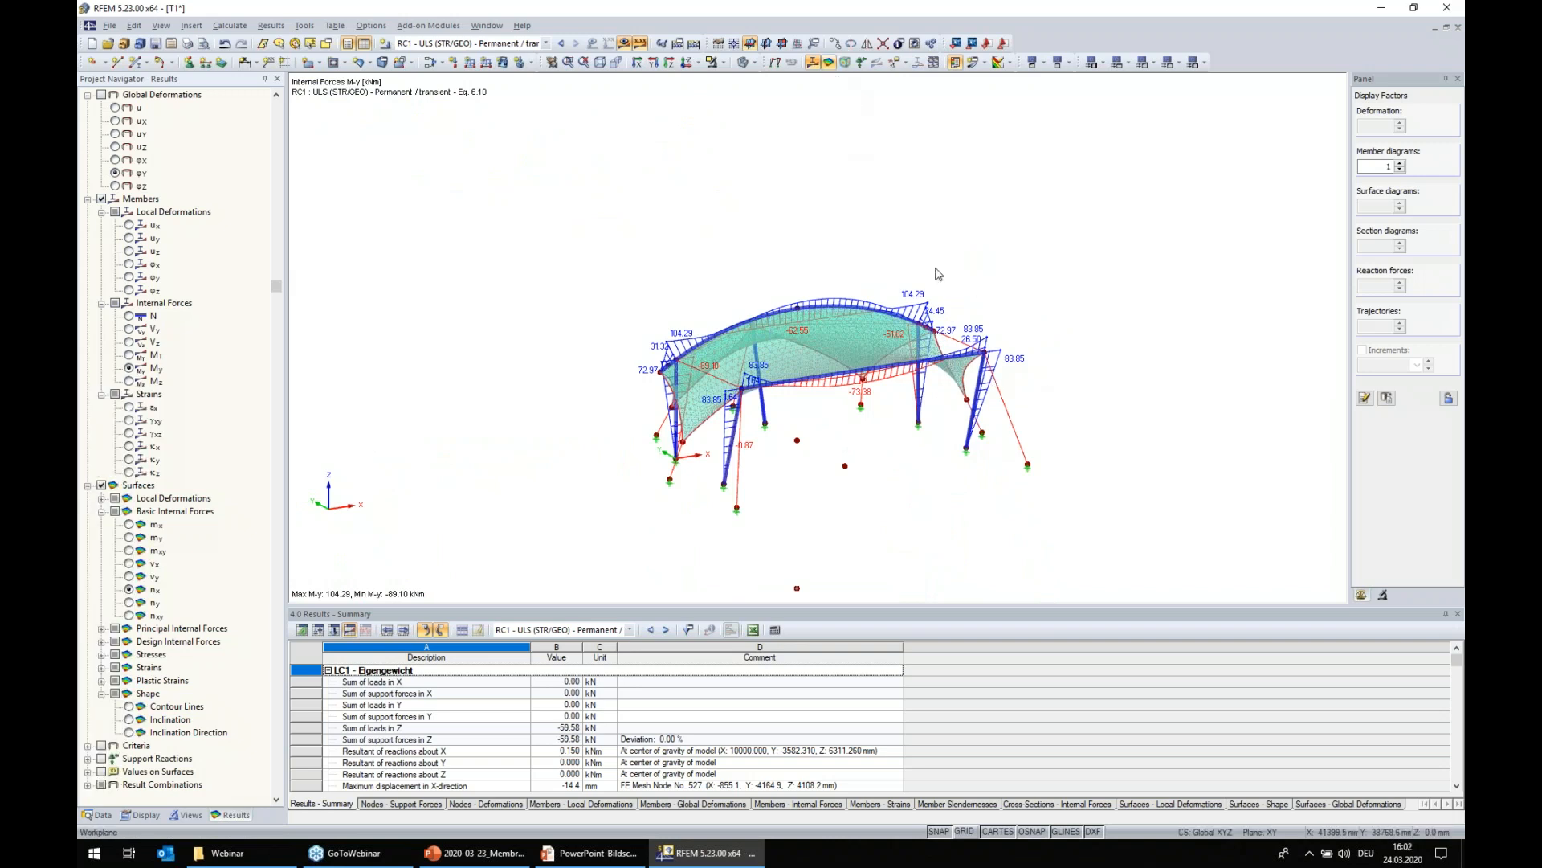
- Hide the member results and try to display surface internal forces for RC1
left_click(101, 484)
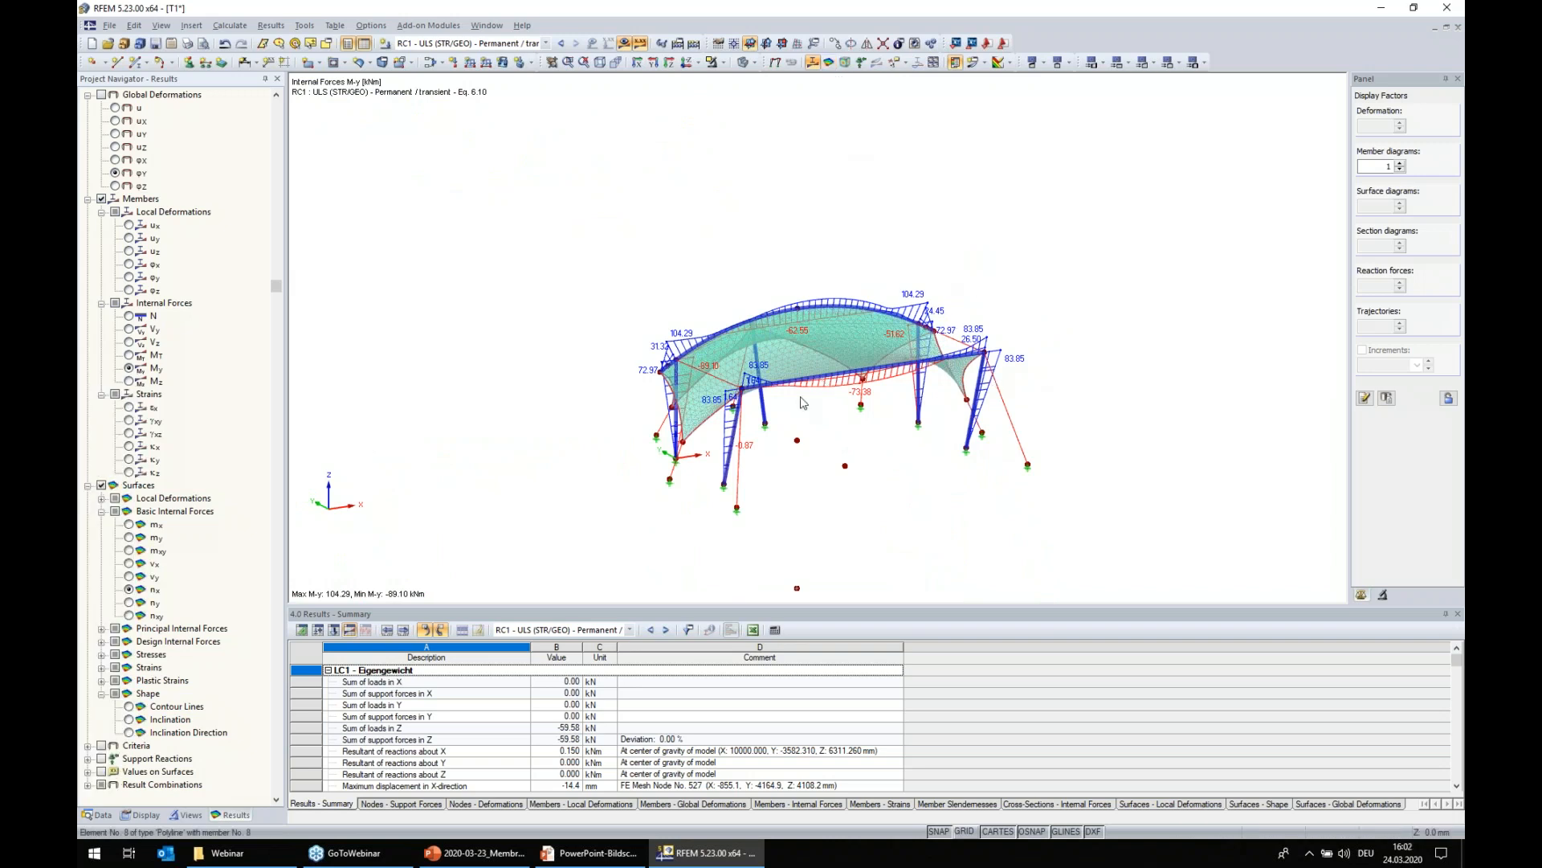
left_click(101, 199)
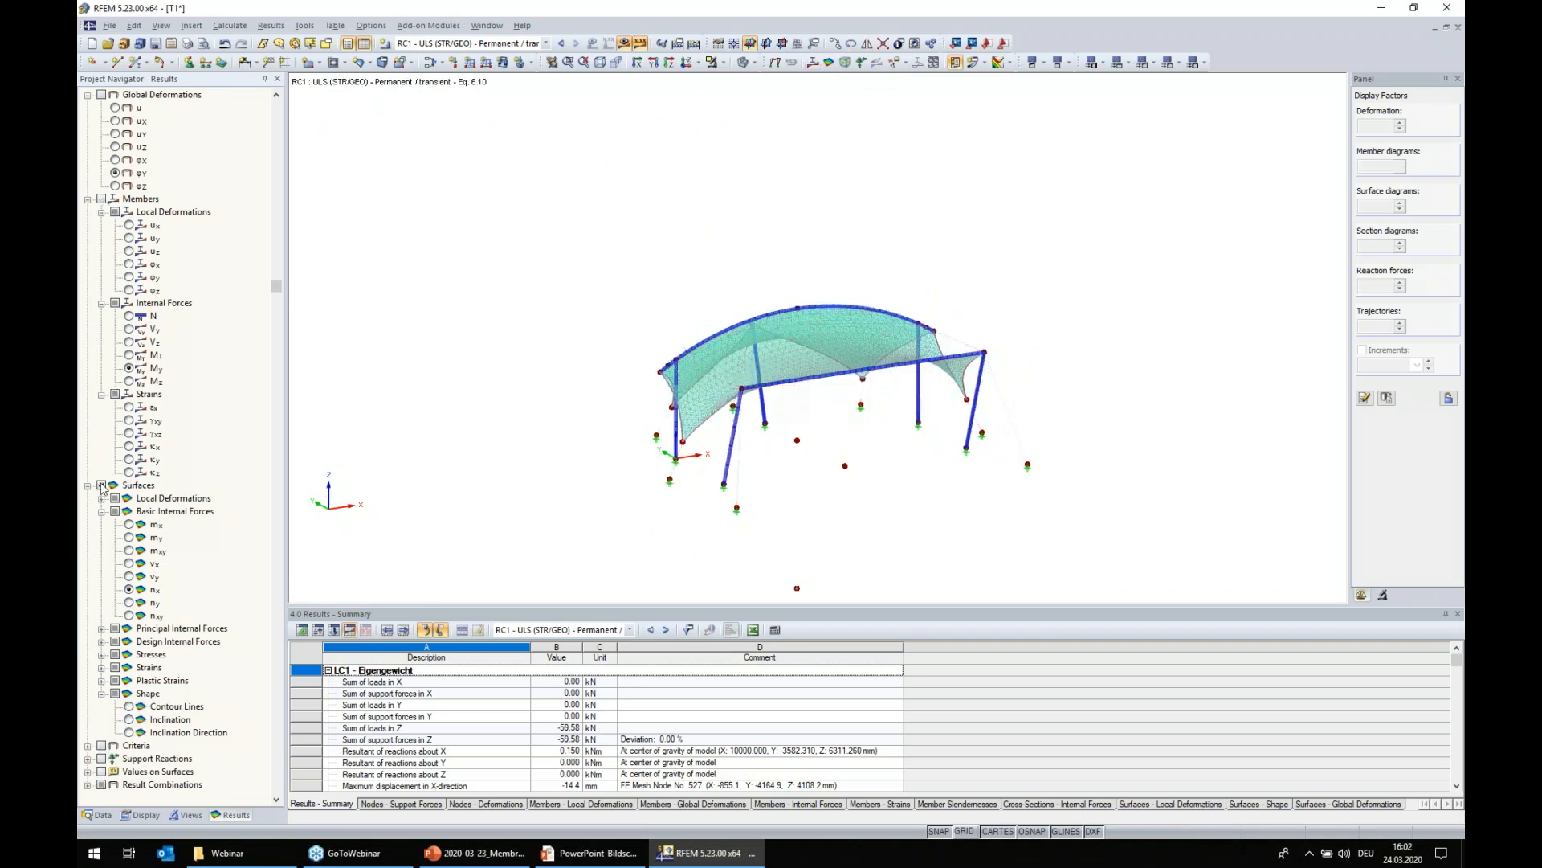
middle_click_drag(562, 438, 393, 479, "ctrl")
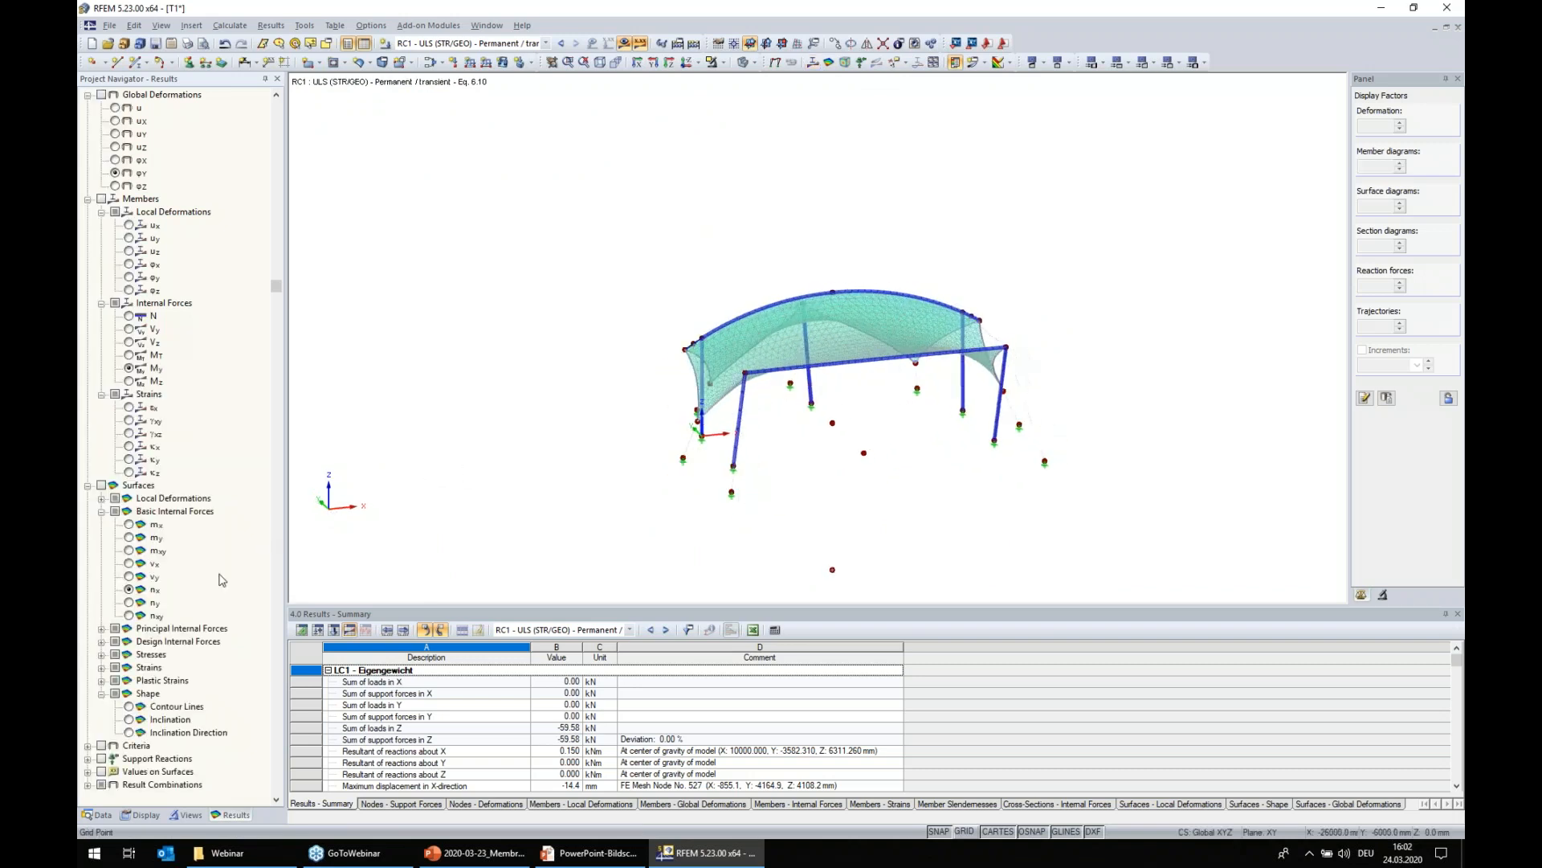
left_click(130, 551)
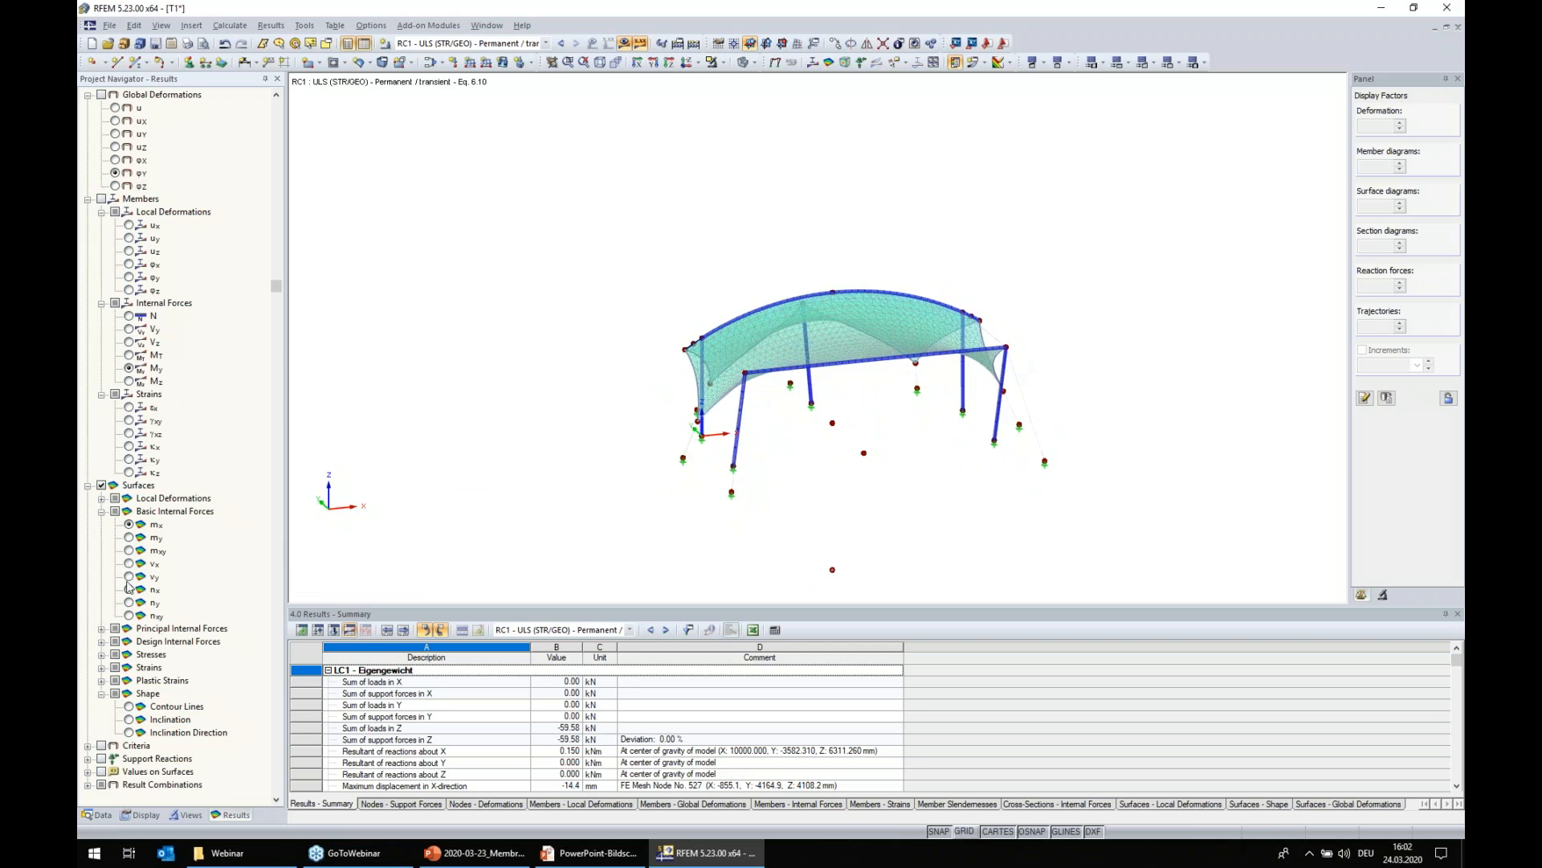
left_click(101, 95)
- Display the total global deformations u for load combination CO2 (1.35*LC1 + 1.5*LC2)
left_click(450, 44)
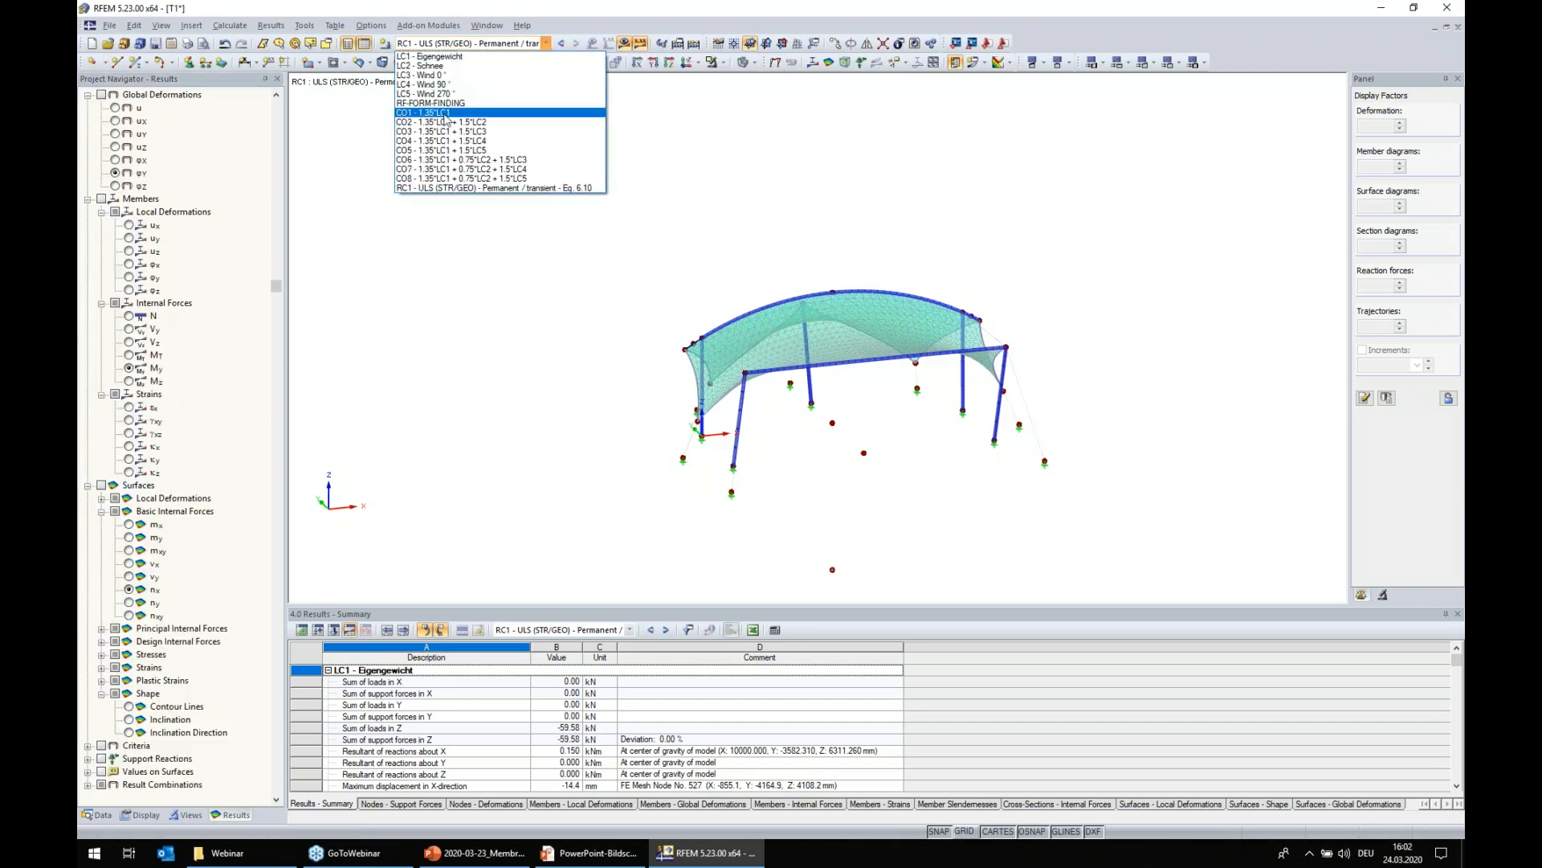
left_click(447, 122)
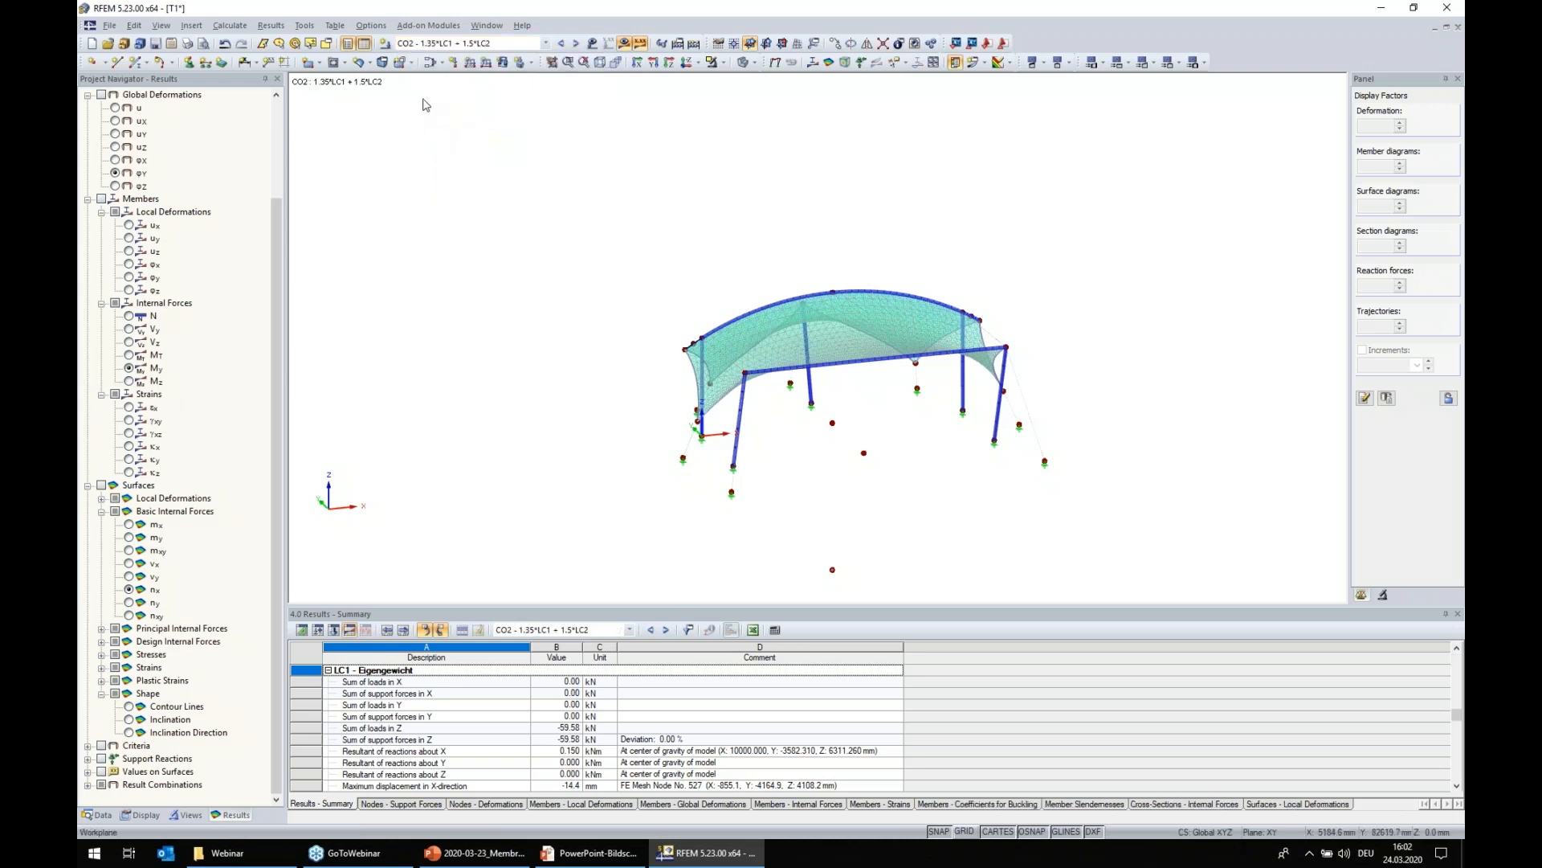
scroll(113, 128, "up", 3)
left_click(102, 96)
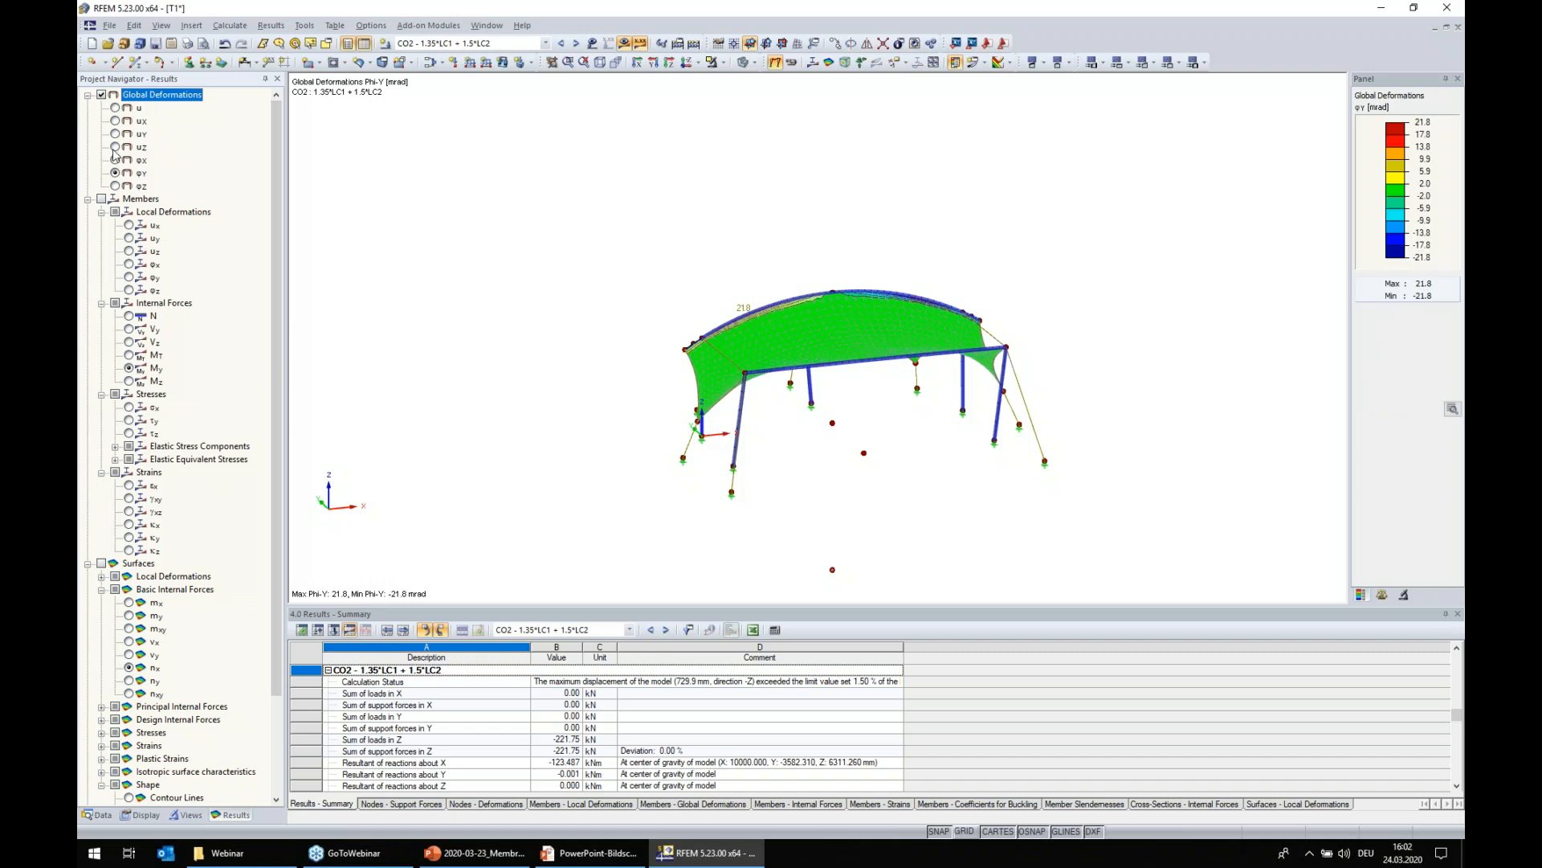
left_click(116, 108)
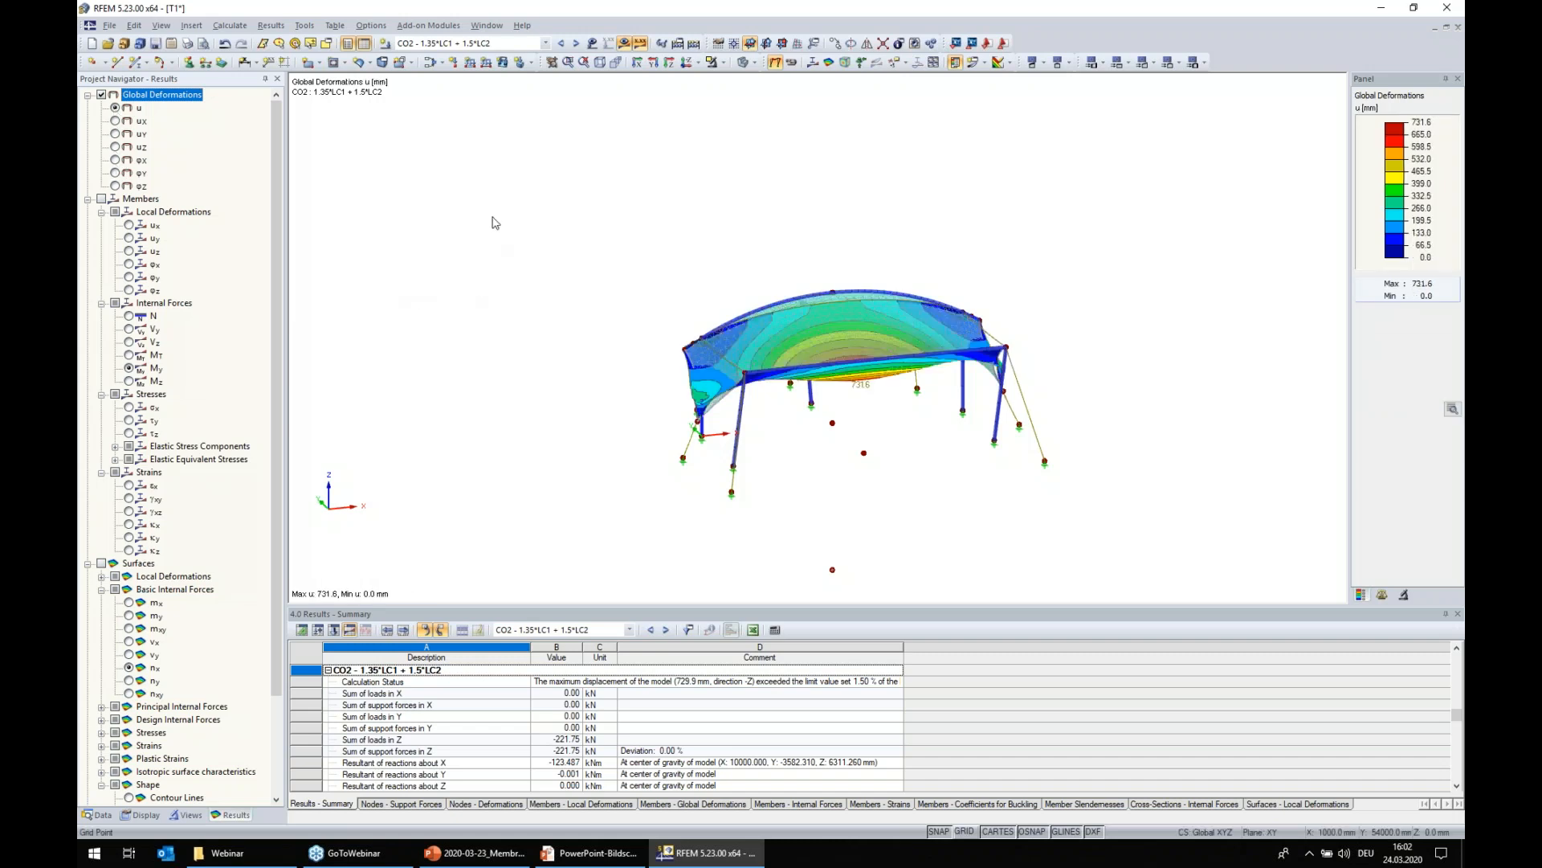
- Display the global deformations u for load combination CO3 (1.35*LC1 + 1.5*LC3) and inspect them from several angles
left_click(424, 44)
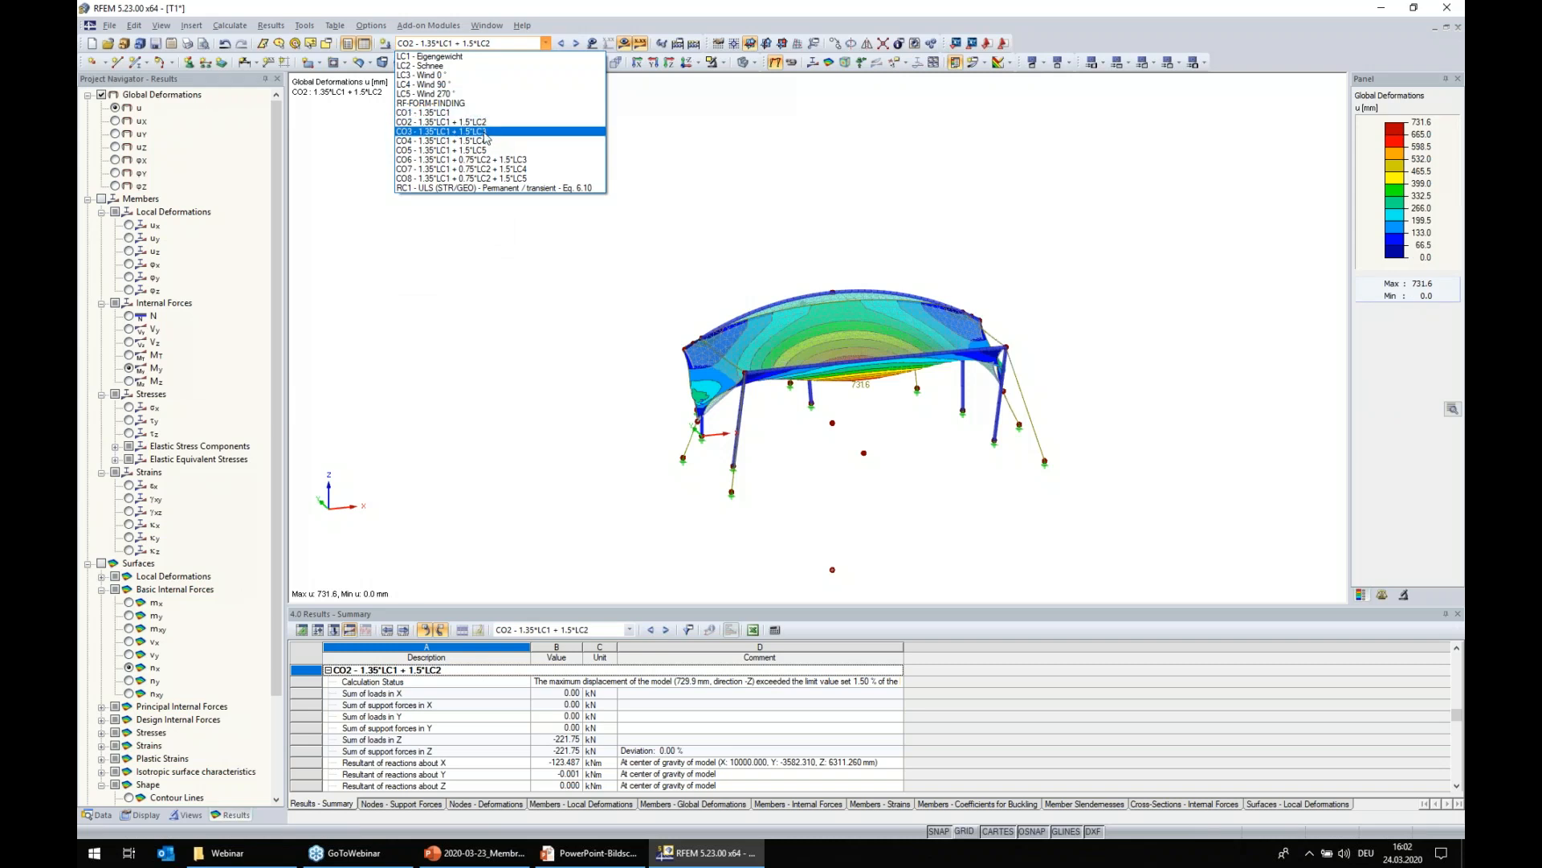
left_click(441, 132)
mouse_move(981, 483)
middle_mouse_down("ctrl")
mouse_move(854, 404)
mouse_move(861, 432)
middle_mouse_up("ctrl")
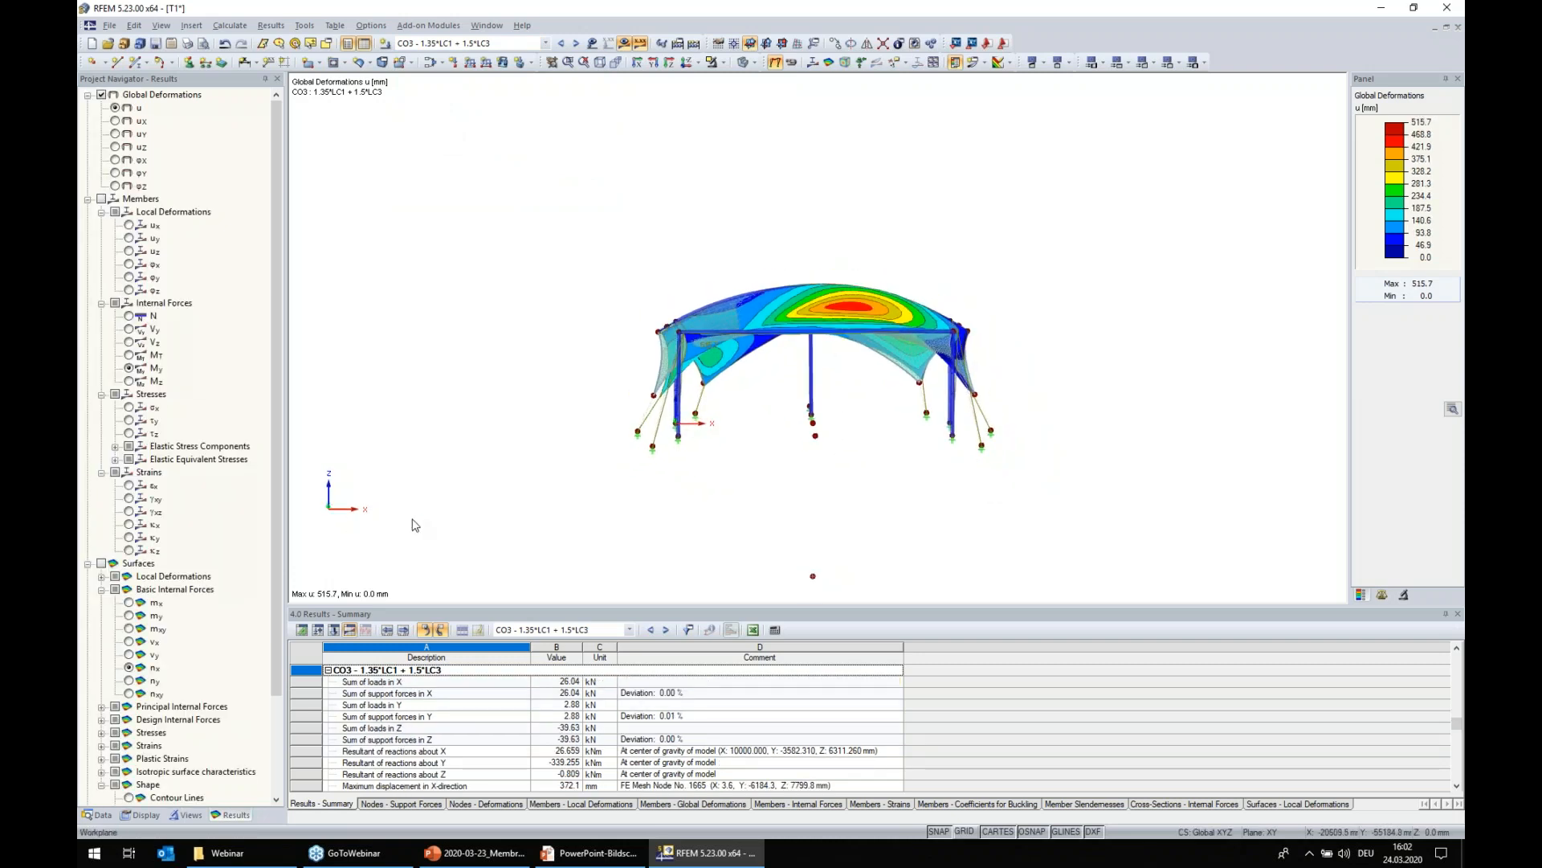
middle_click_drag(489, 278, 632, 361)
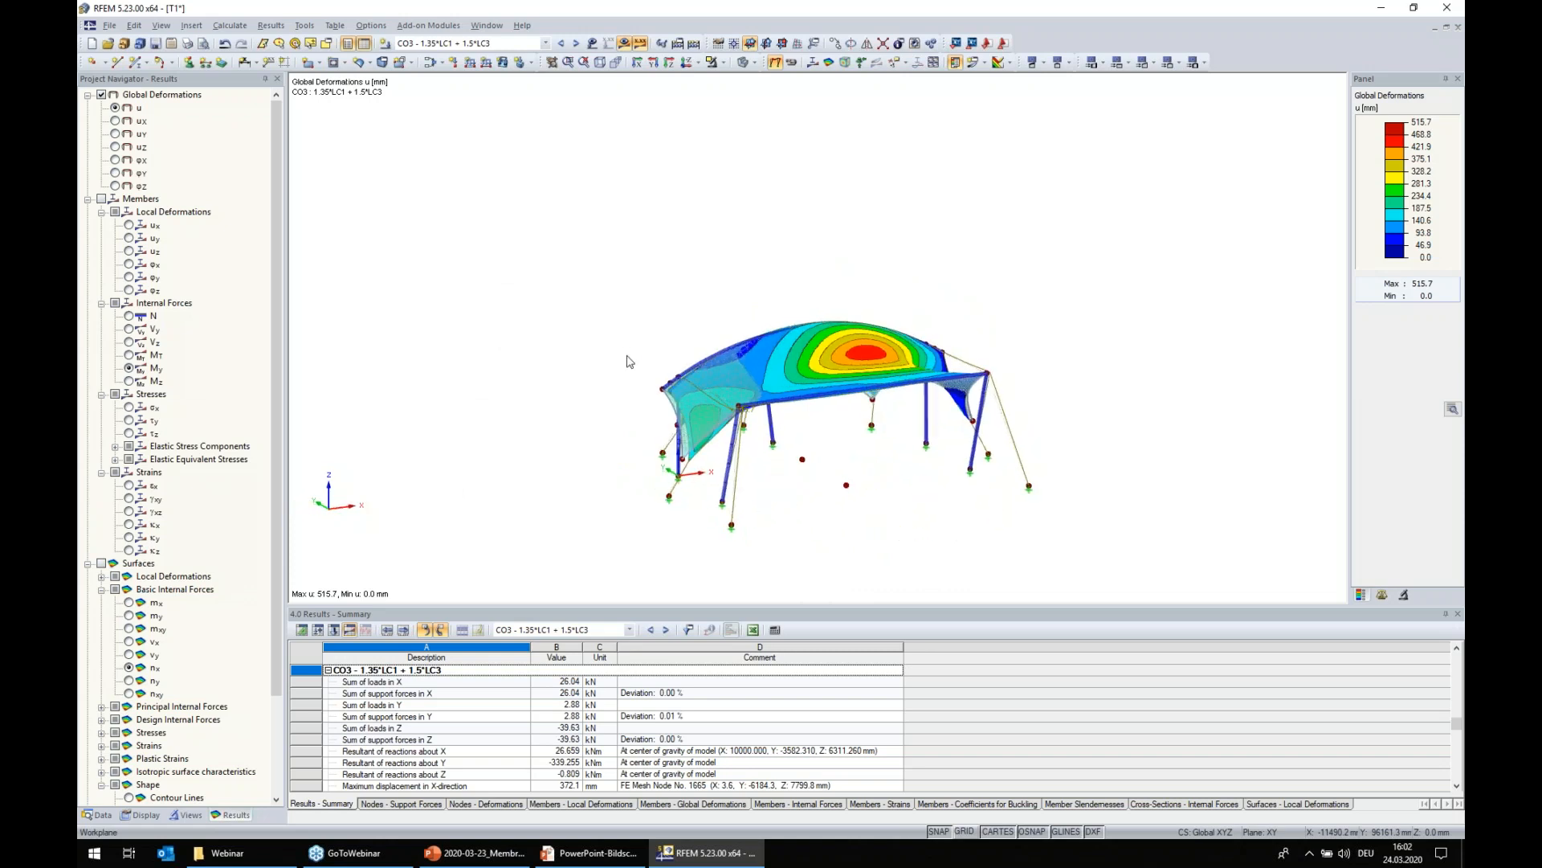
- Show the member bending moments My together with the membrane forces nx for CO3
left_click(812, 61)
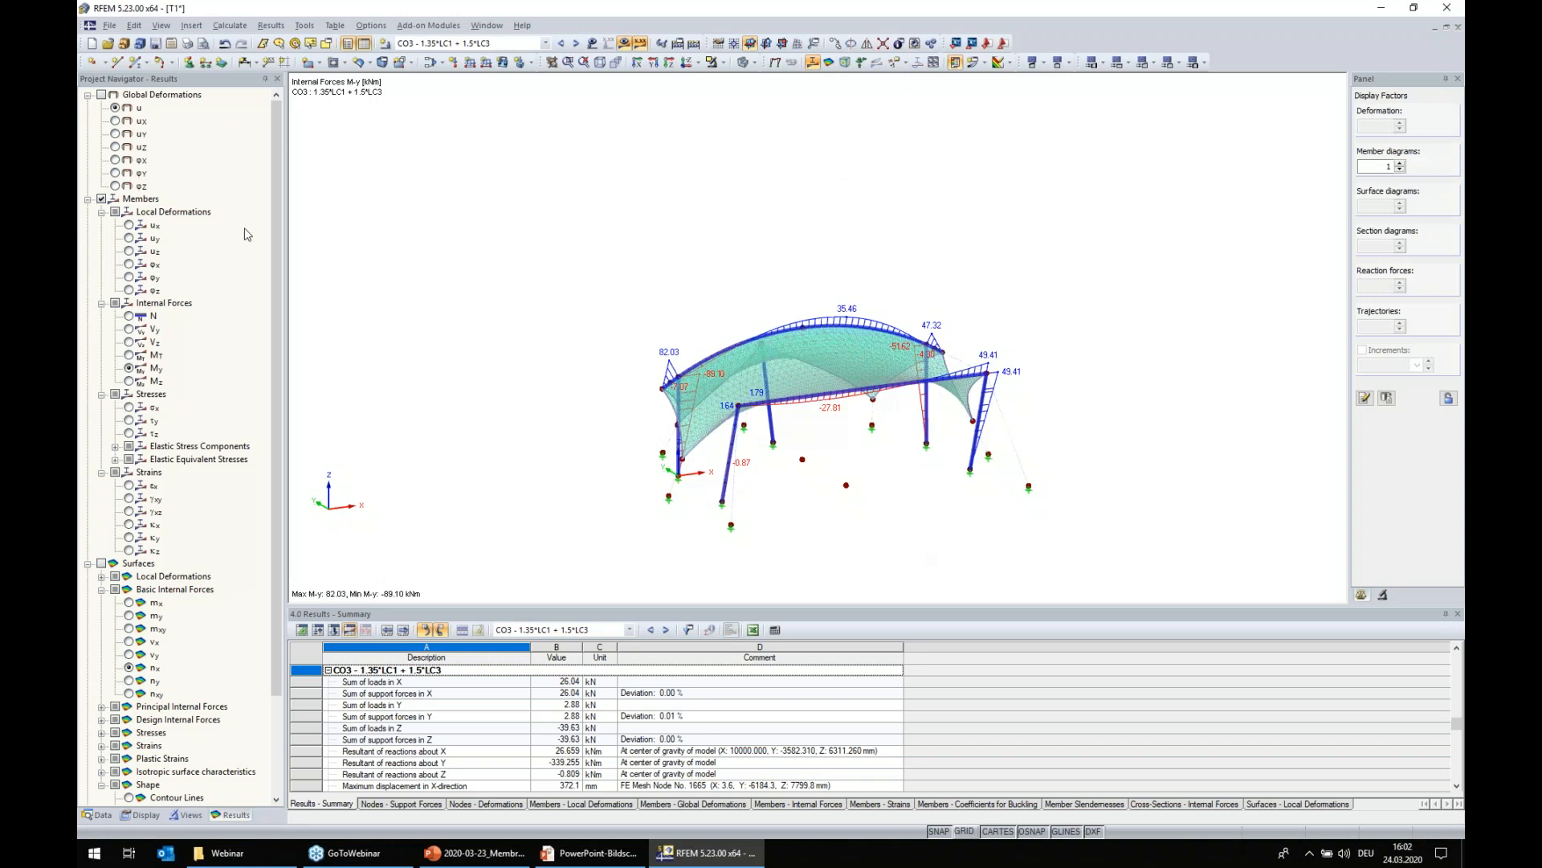
left_click(129, 667)
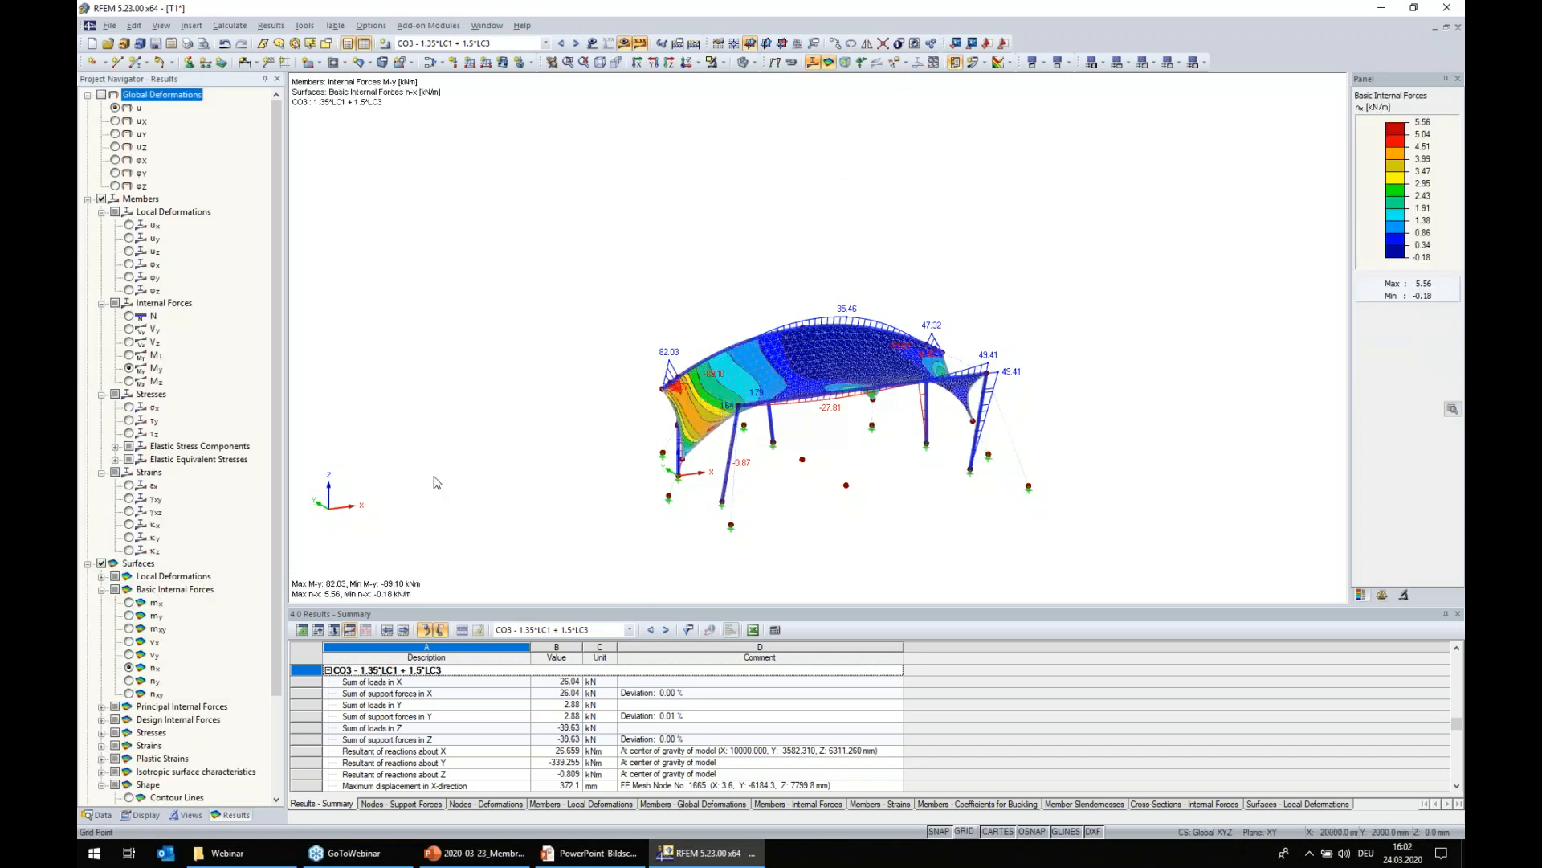
left_click(482, 45)
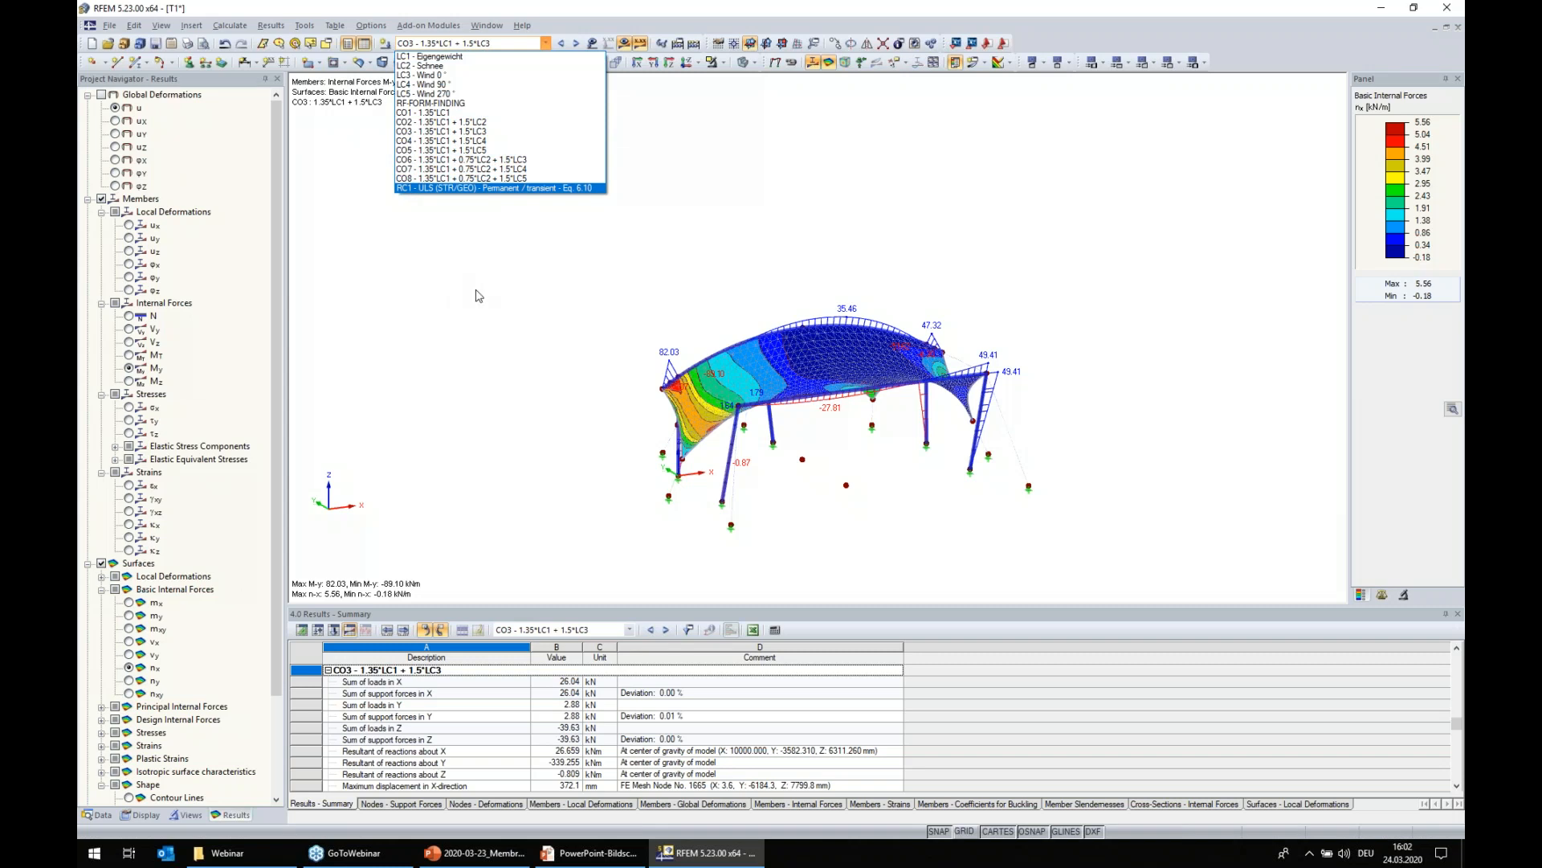
left_click(486, 290)
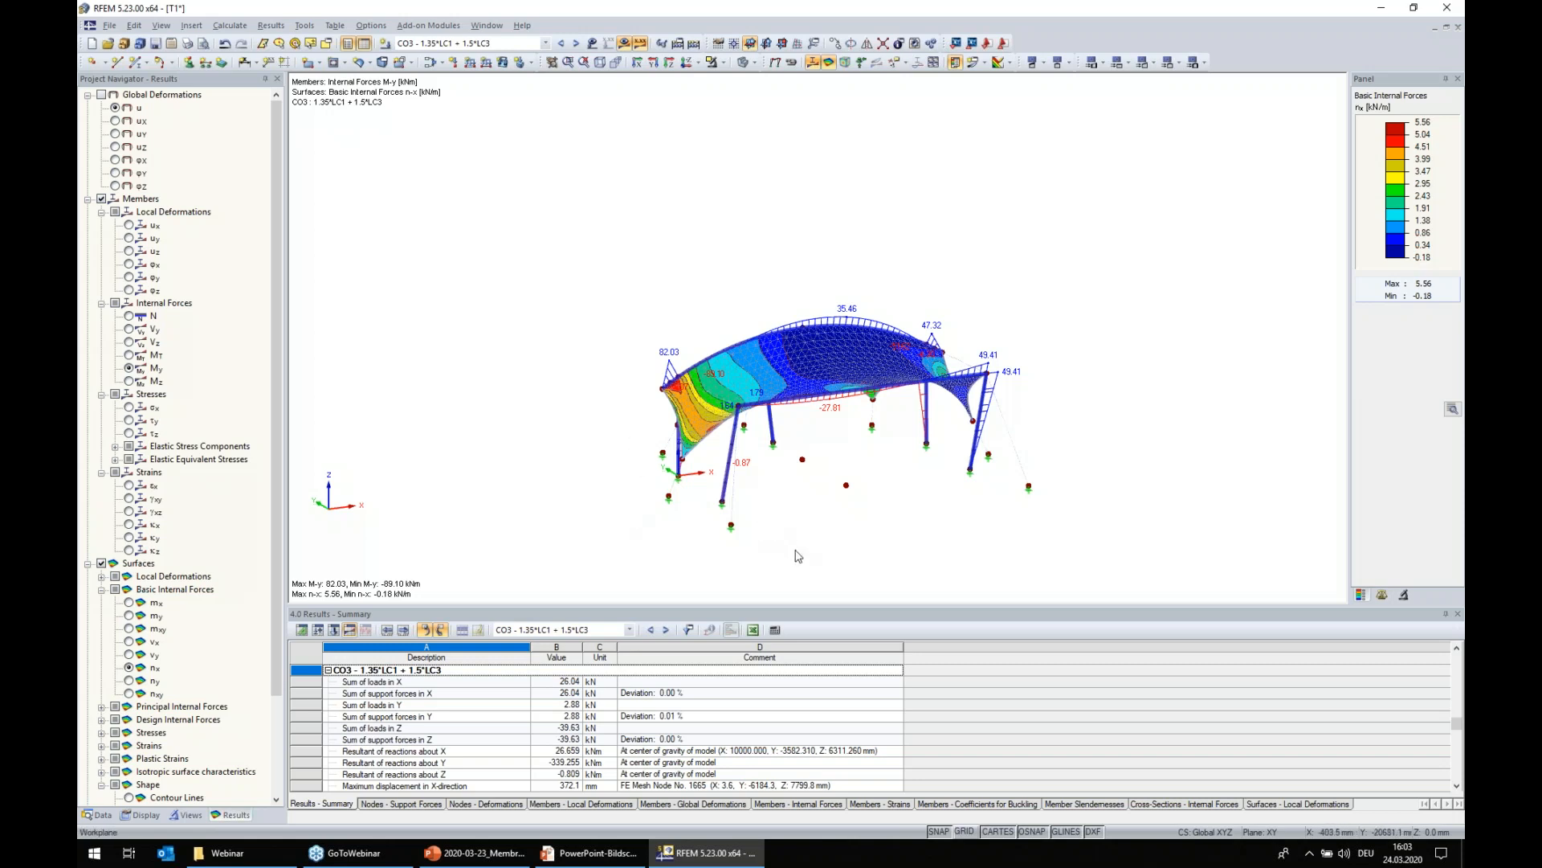
- Open the RF-STABILITY add-on module without activating the FE mesh division for straight members
left_click(100, 814)
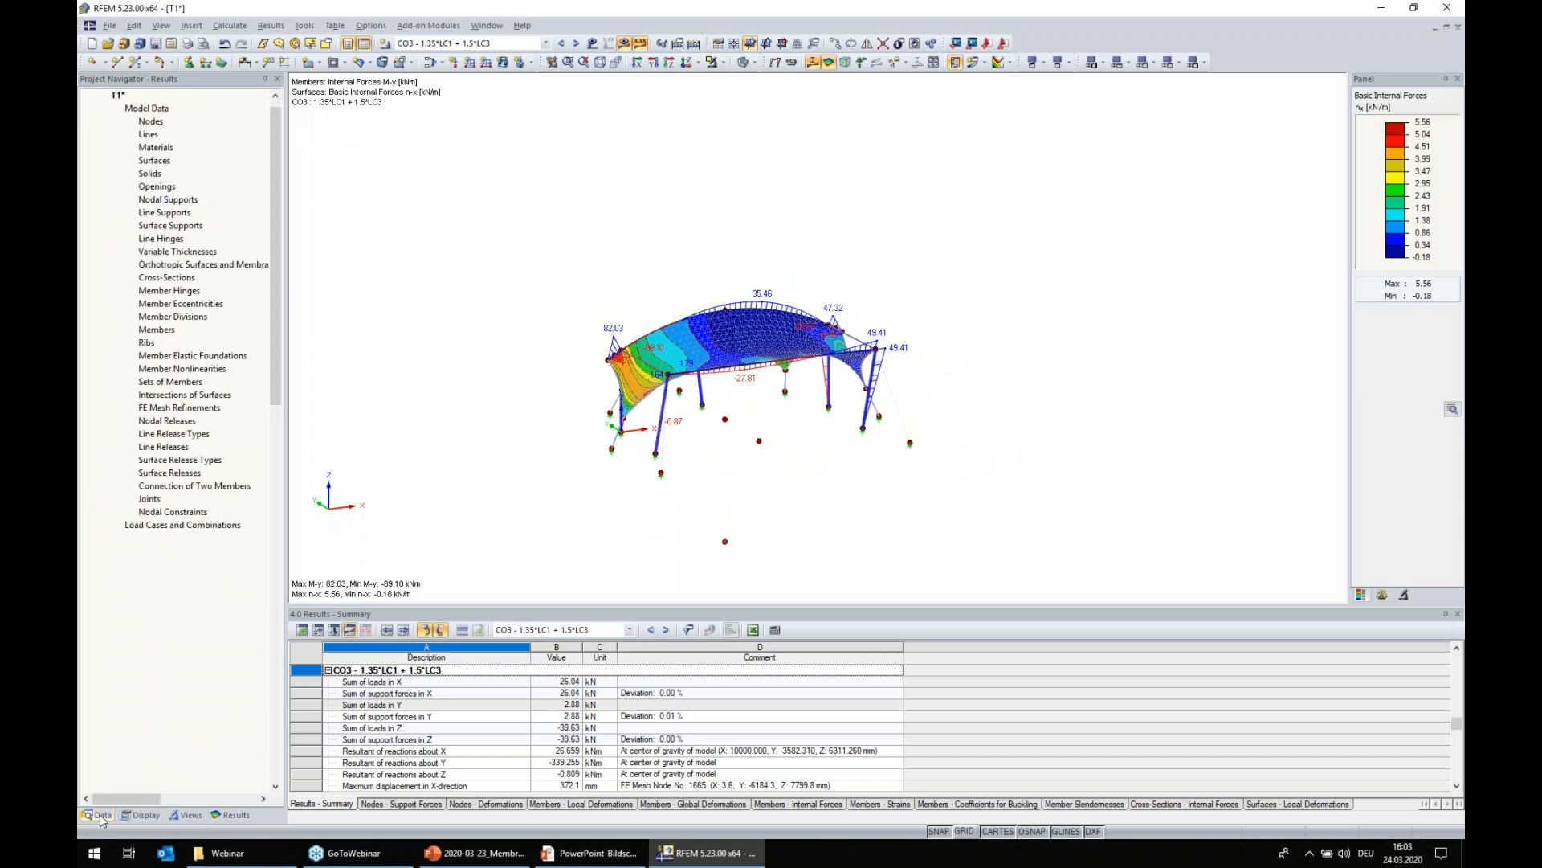
scroll(183, 680, "down", 20)
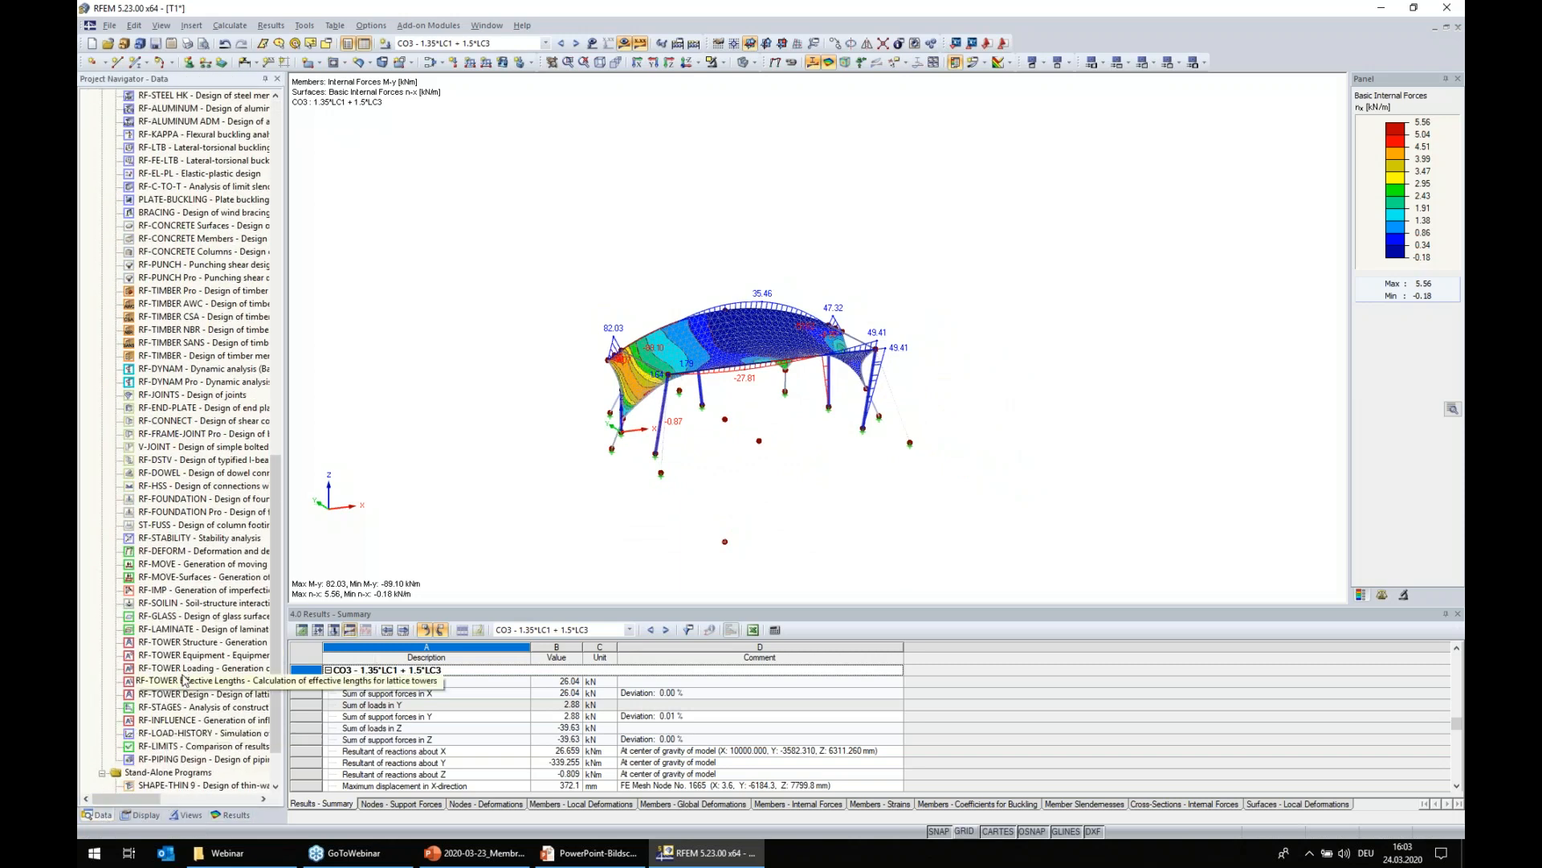
left_click(161, 538)
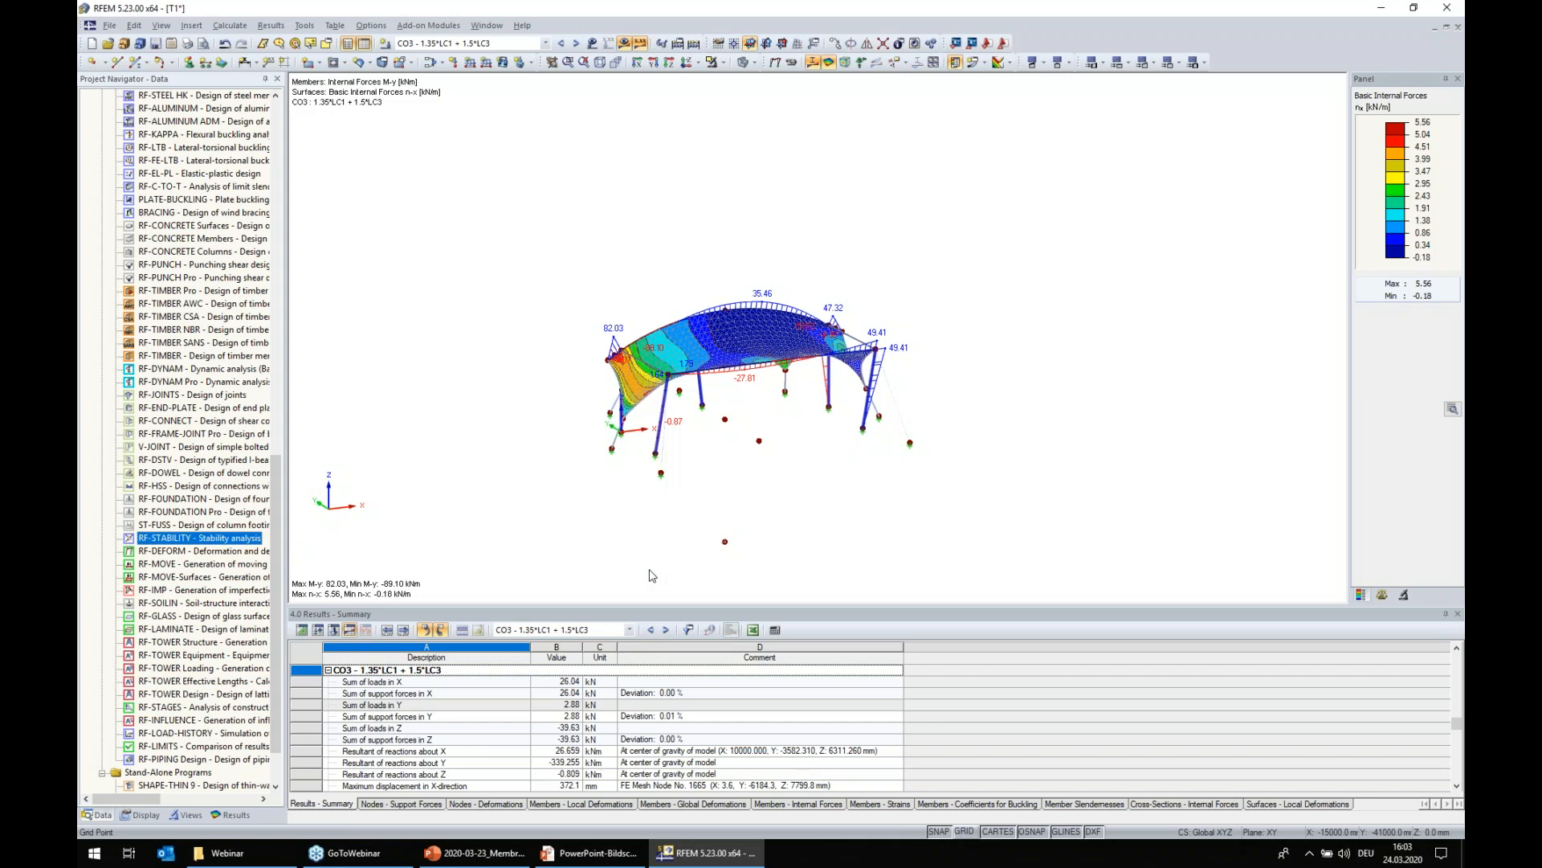
double_click(154, 541)
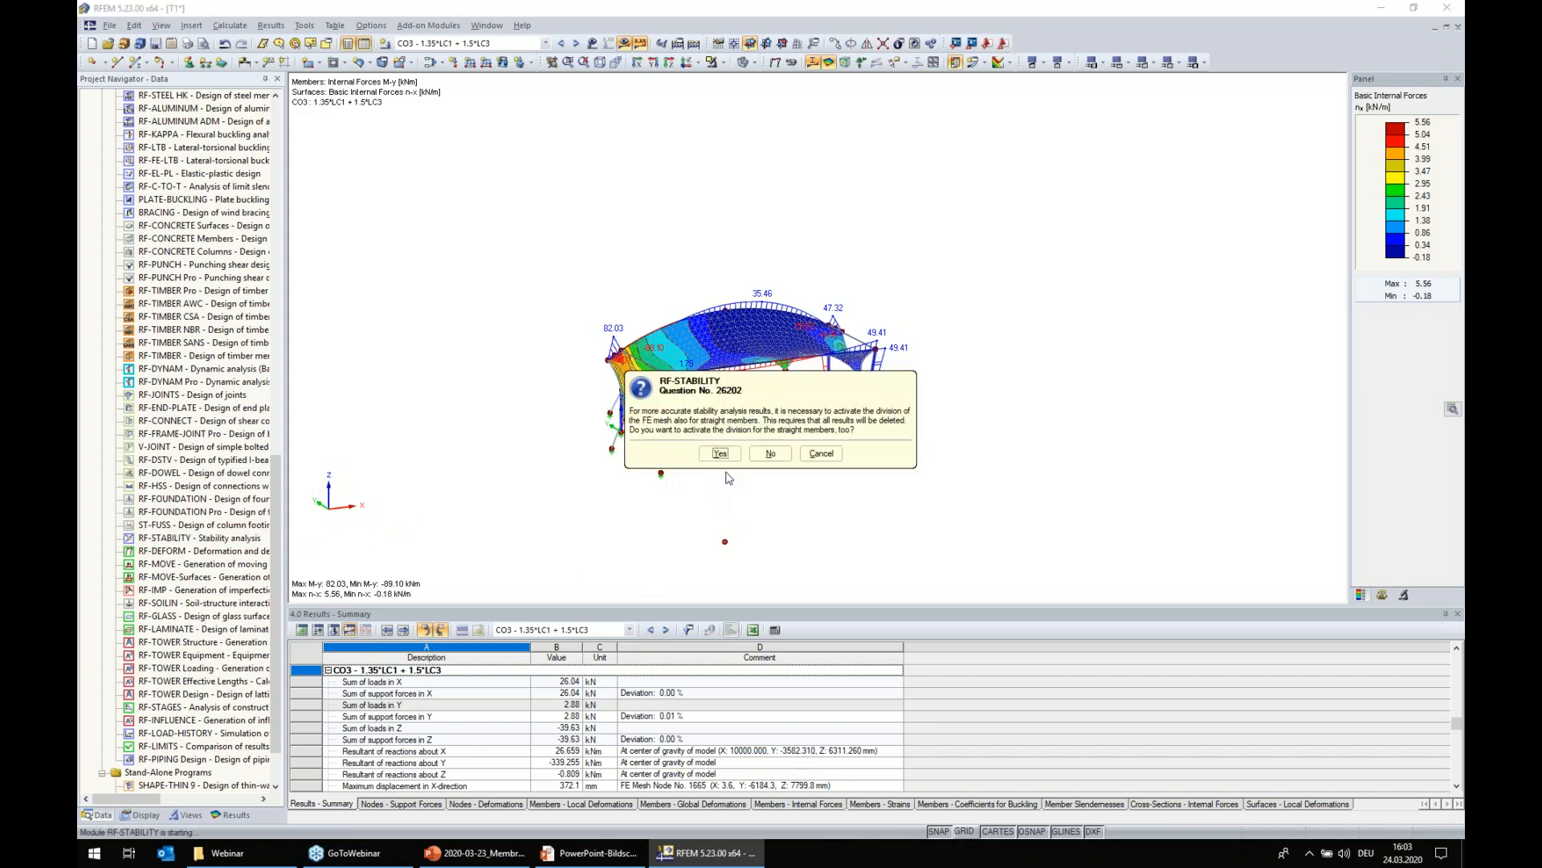
left_click(769, 454)
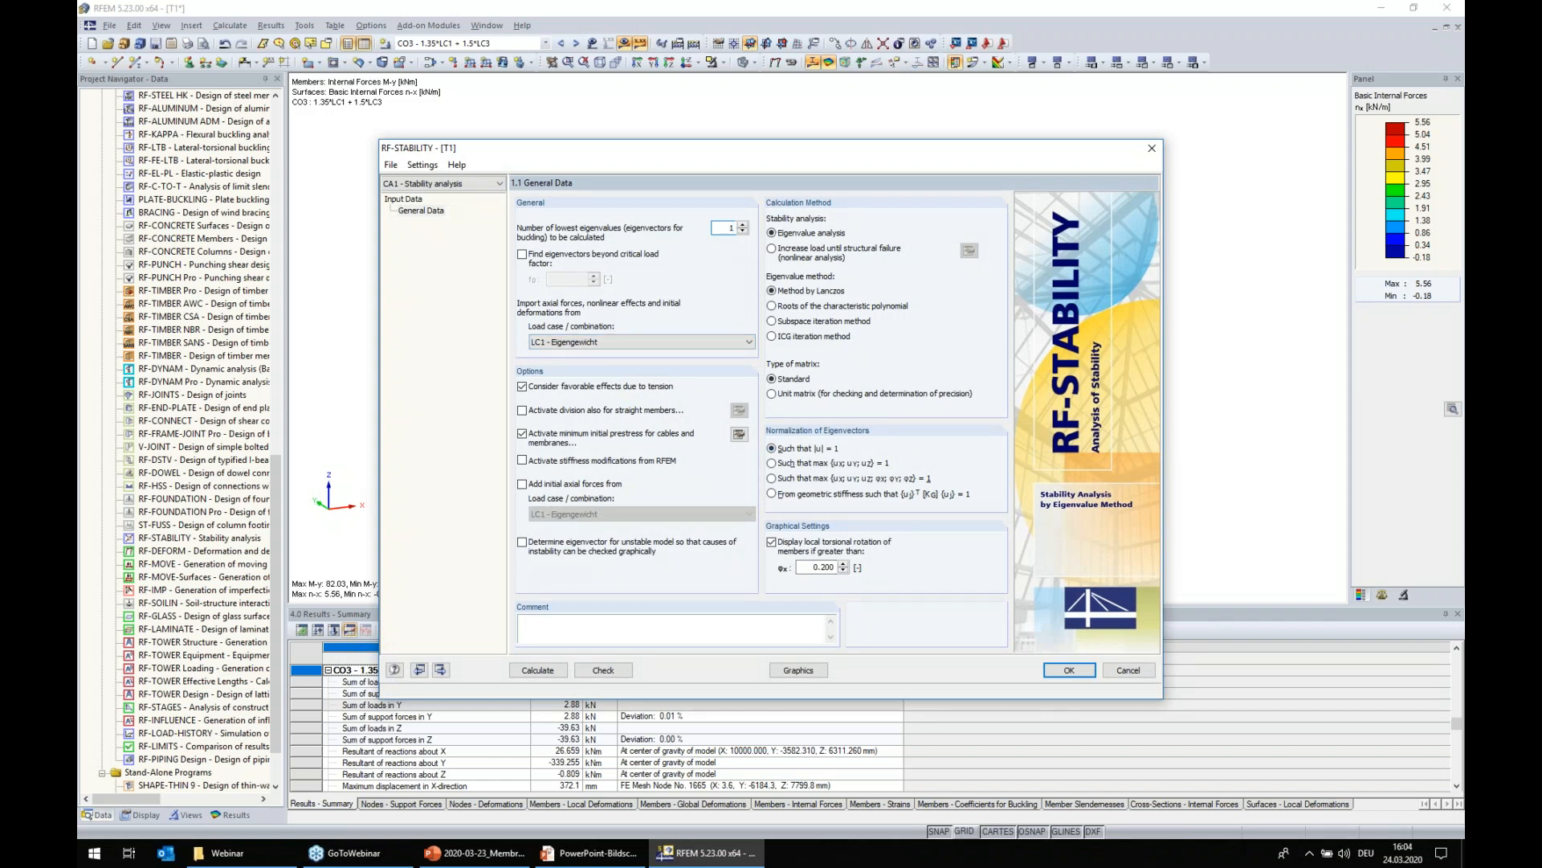
- Set the number of lowest eigenvalues to 10, import the axial forces from CO2, and calculate the stability analysis
left_click(657, 342)
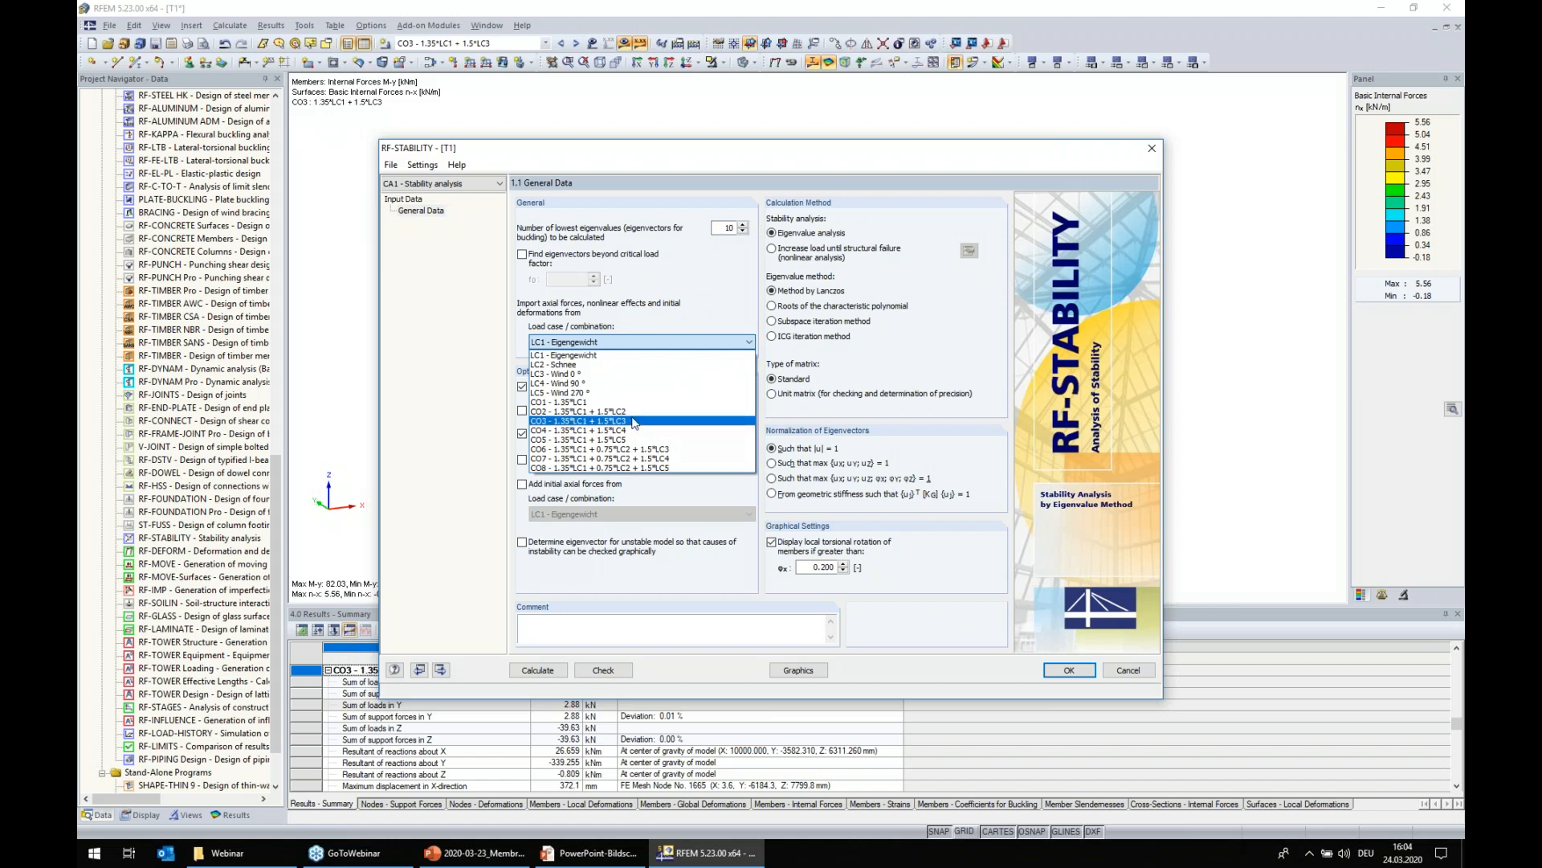
left_click(620, 412)
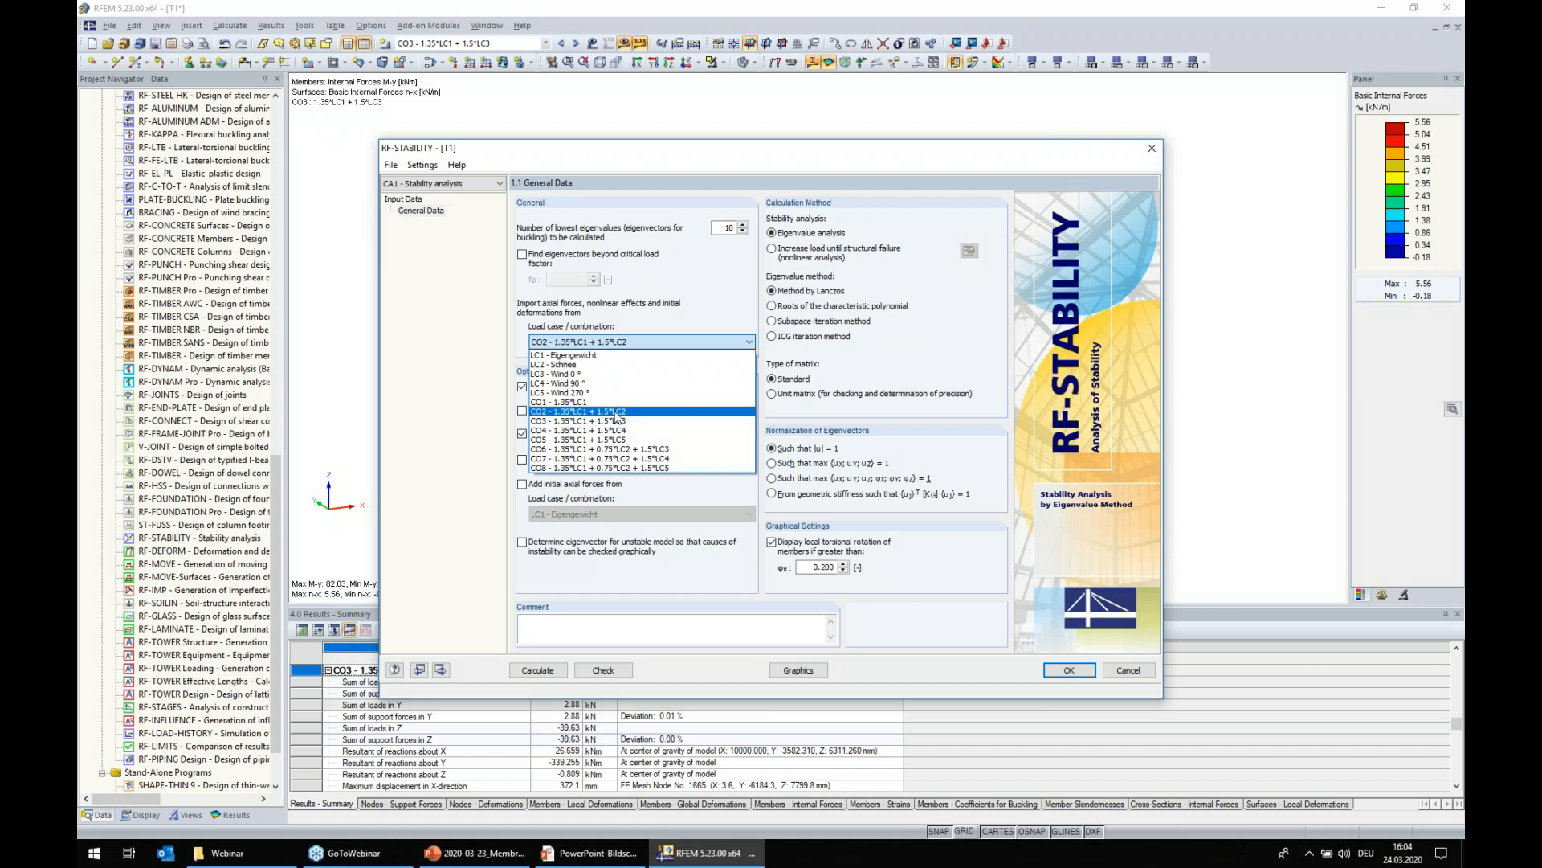
left_click(536, 672)
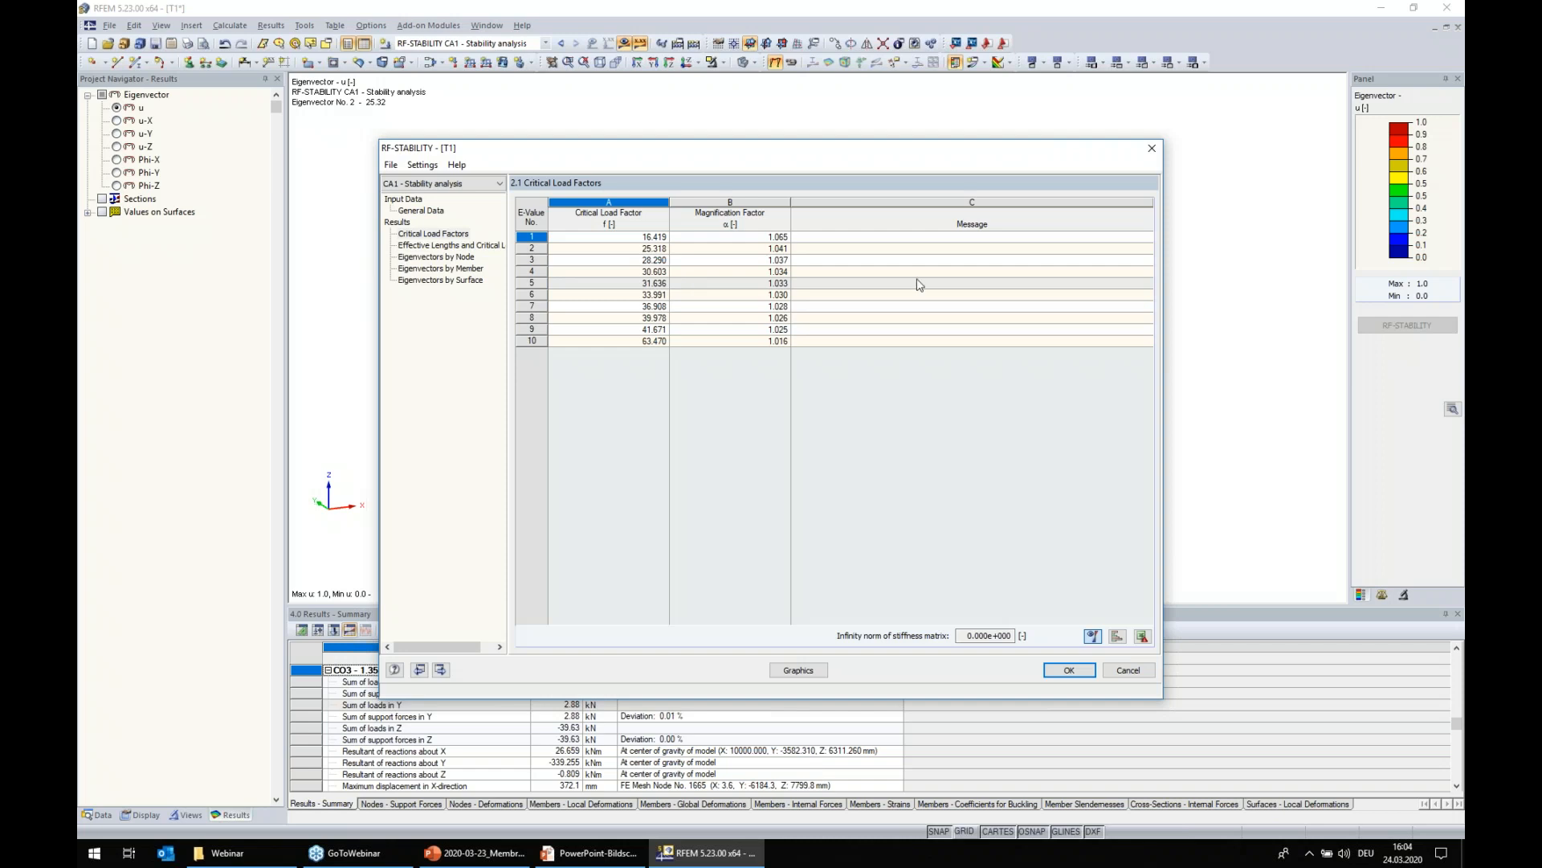
- Check the critical load factors and display the buckling shapes of eigenvectors 1 and 2 on the model
left_click(766, 238)
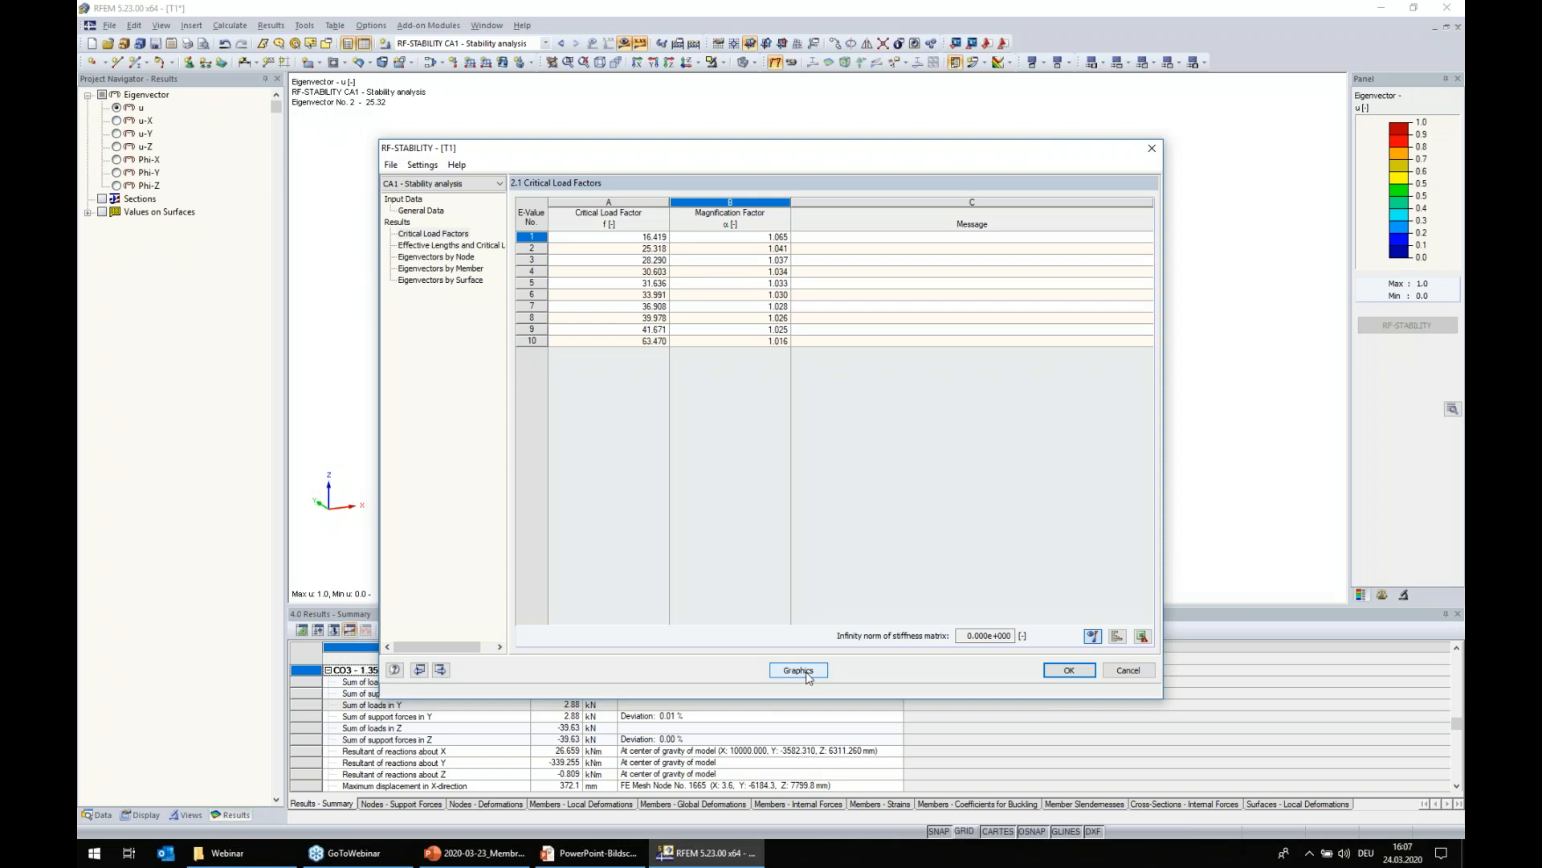
left_click(786, 675)
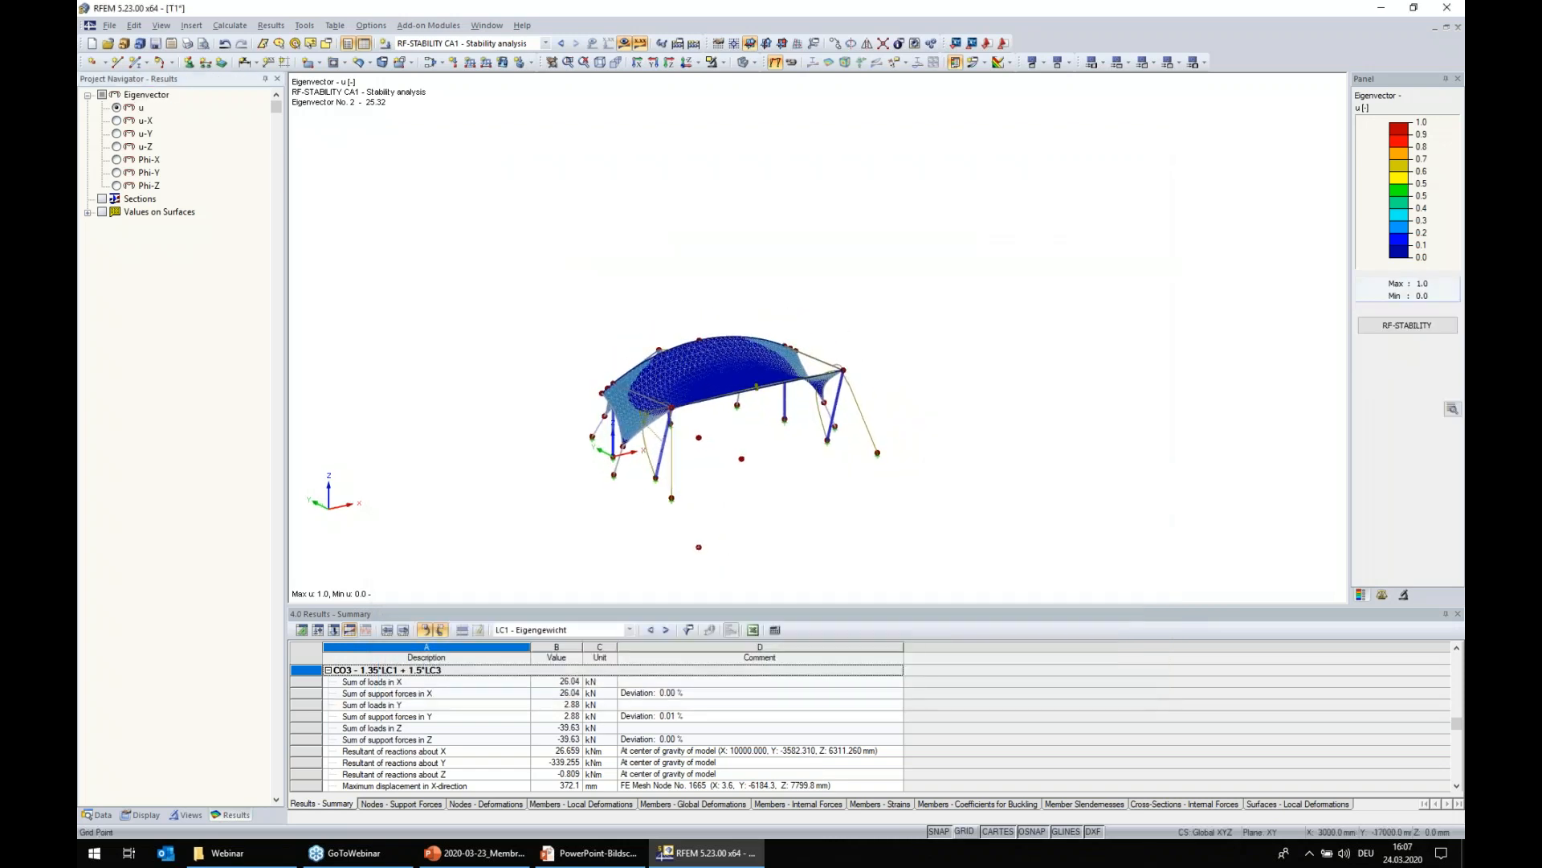
left_click(1383, 594)
left_click(1406, 126)
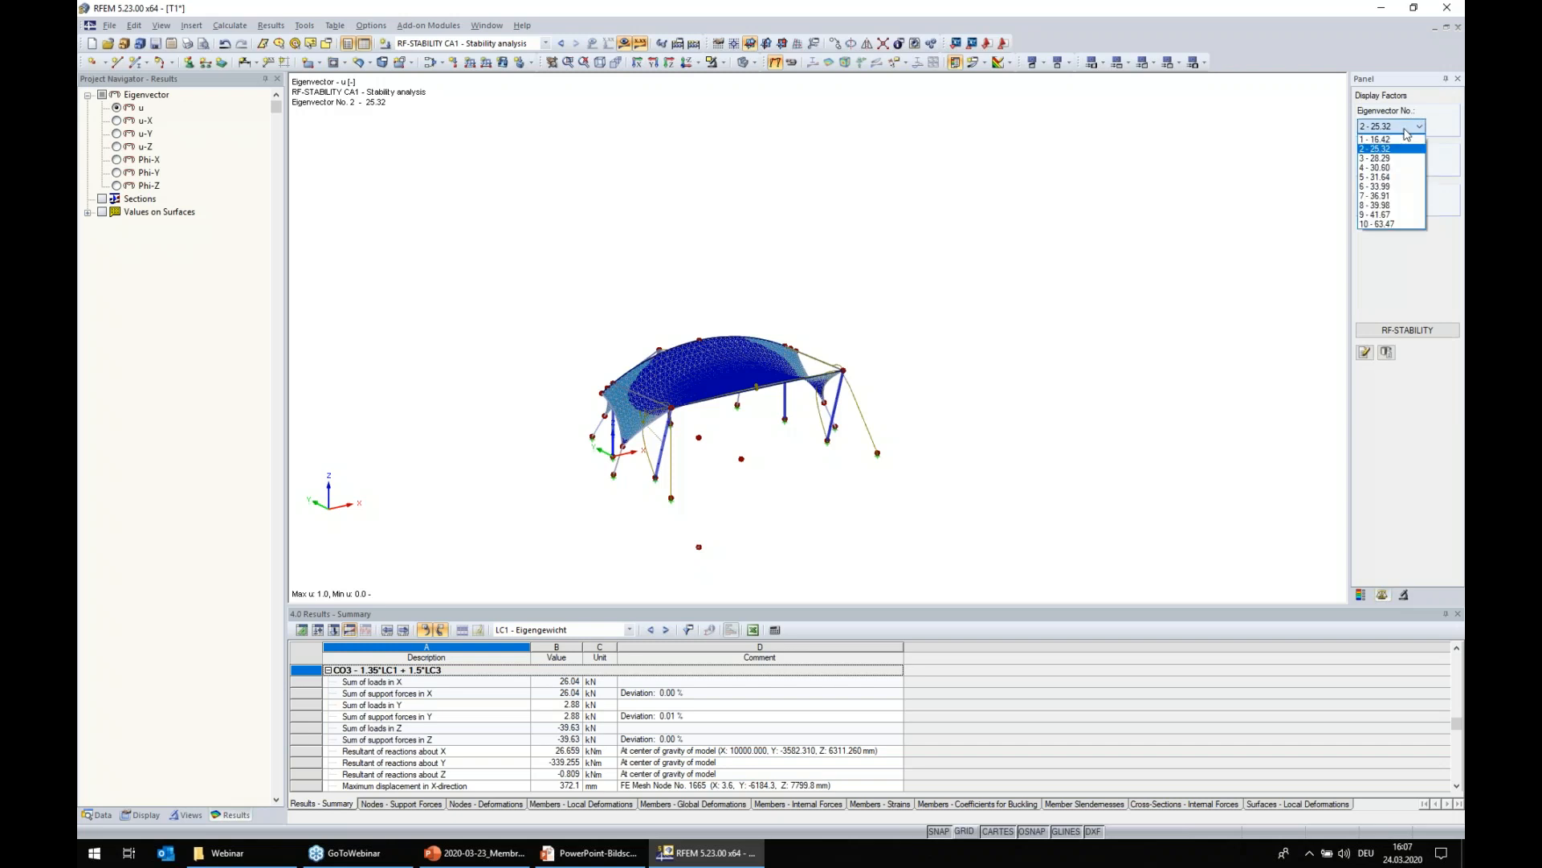
left_click(1402, 140)
middle_click_drag(785, 545, 758, 509, "ctrl")
scroll(758, 508, "up", 4)
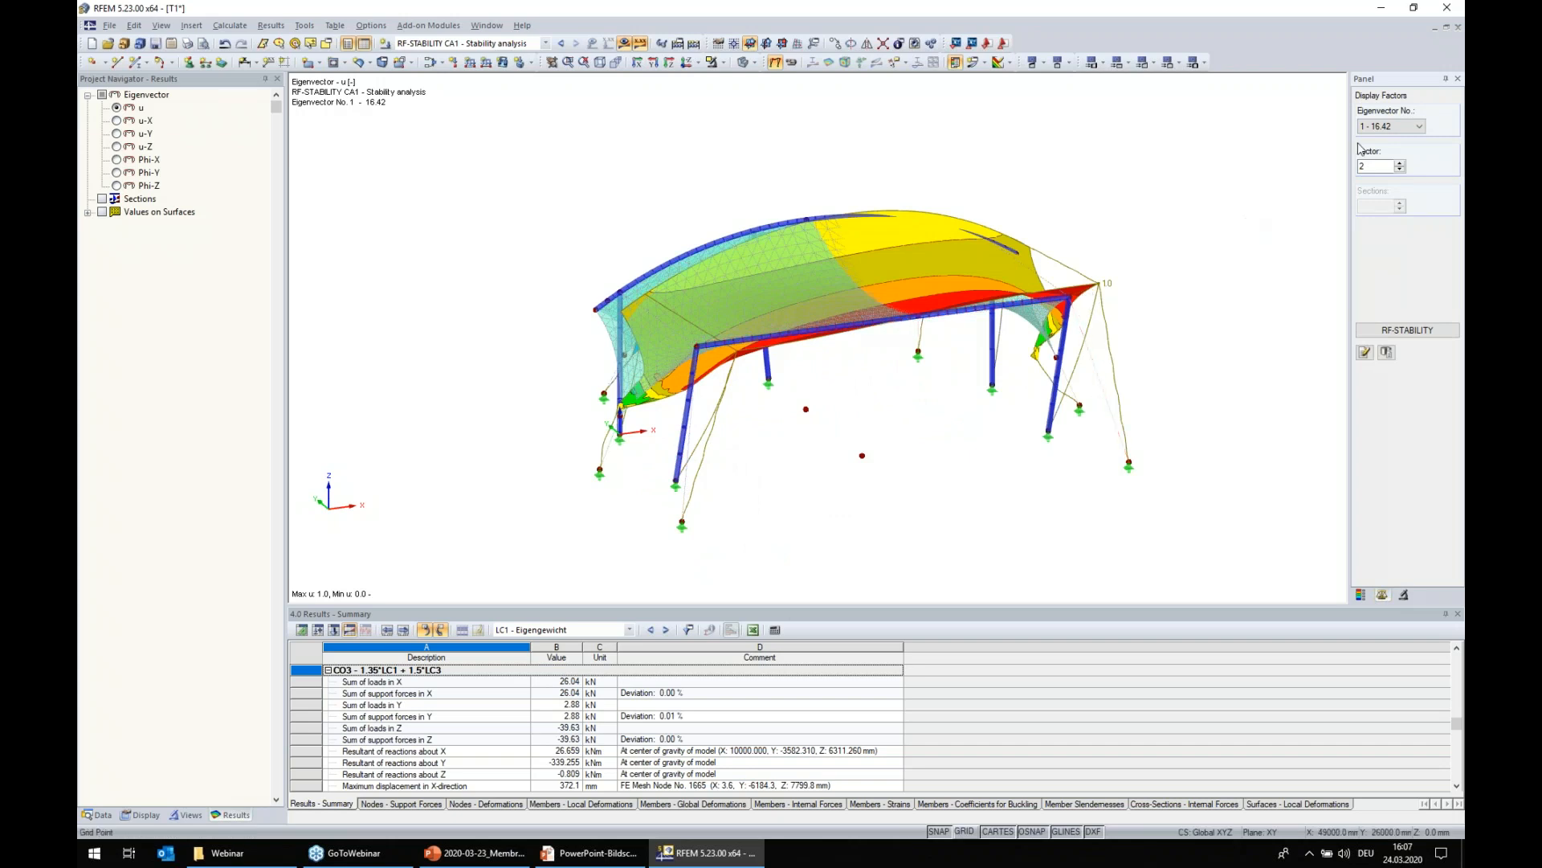
left_click(1390, 127)
left_click(1381, 149)
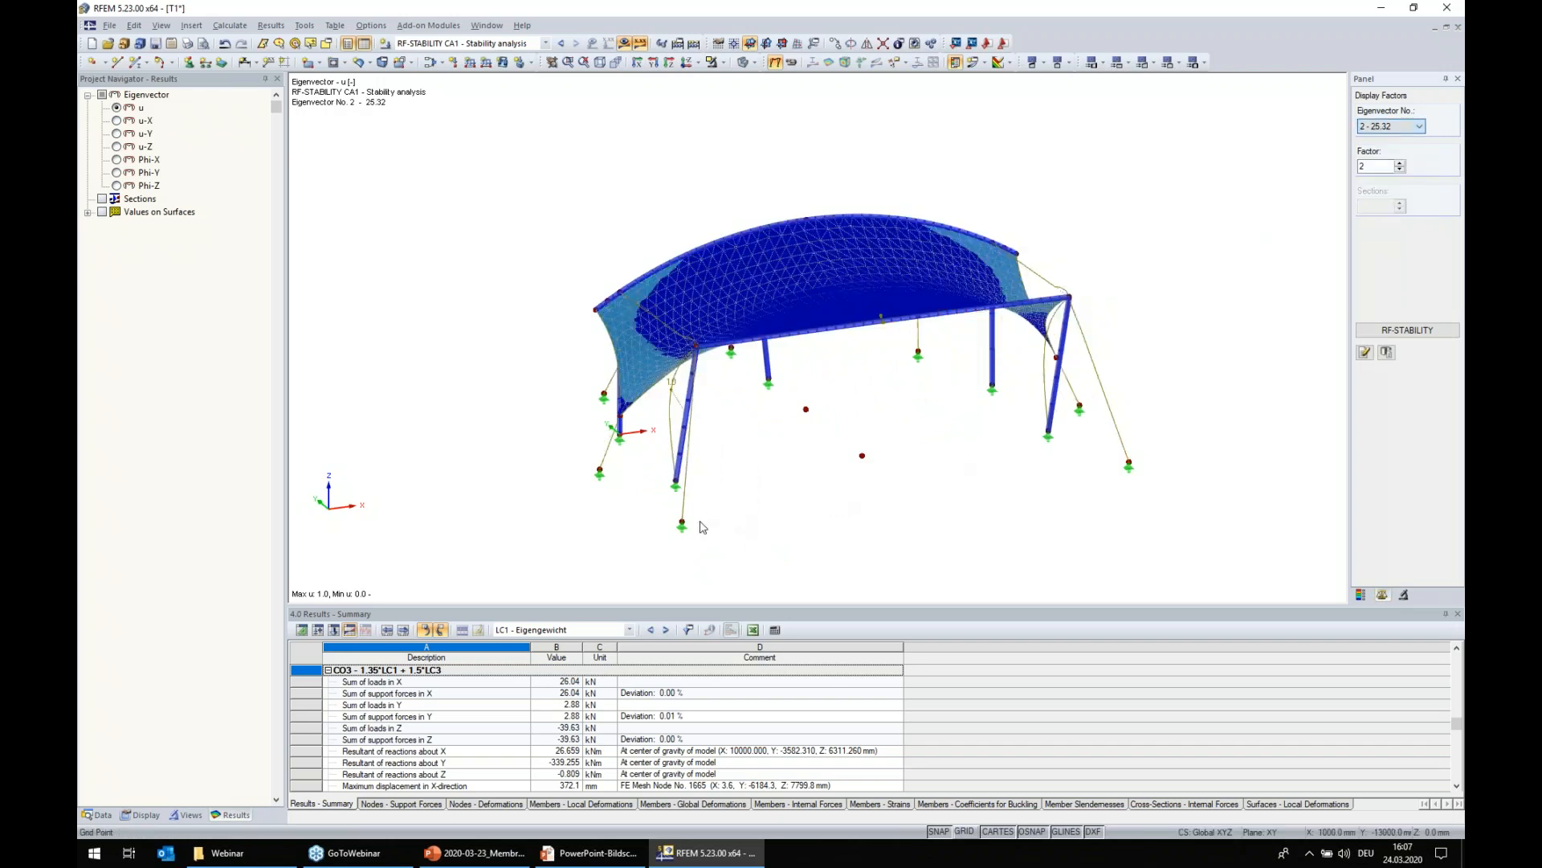
- Open the RF-STEEL EC3 add-on module for the design of steel members
middle_click_drag(701, 527, 895, 486, "ctrl")
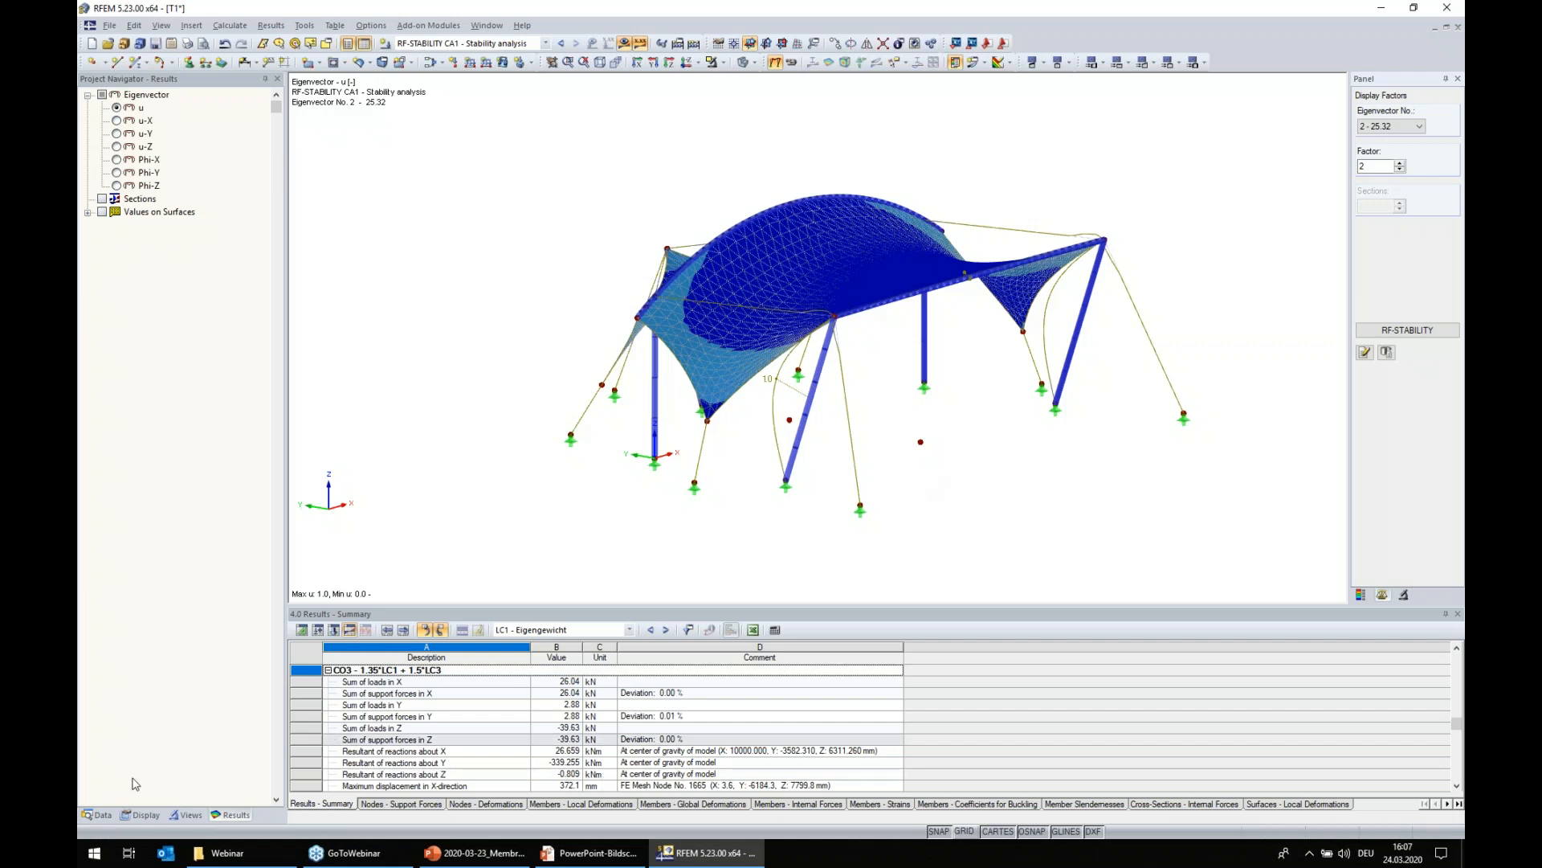
left_click(97, 814)
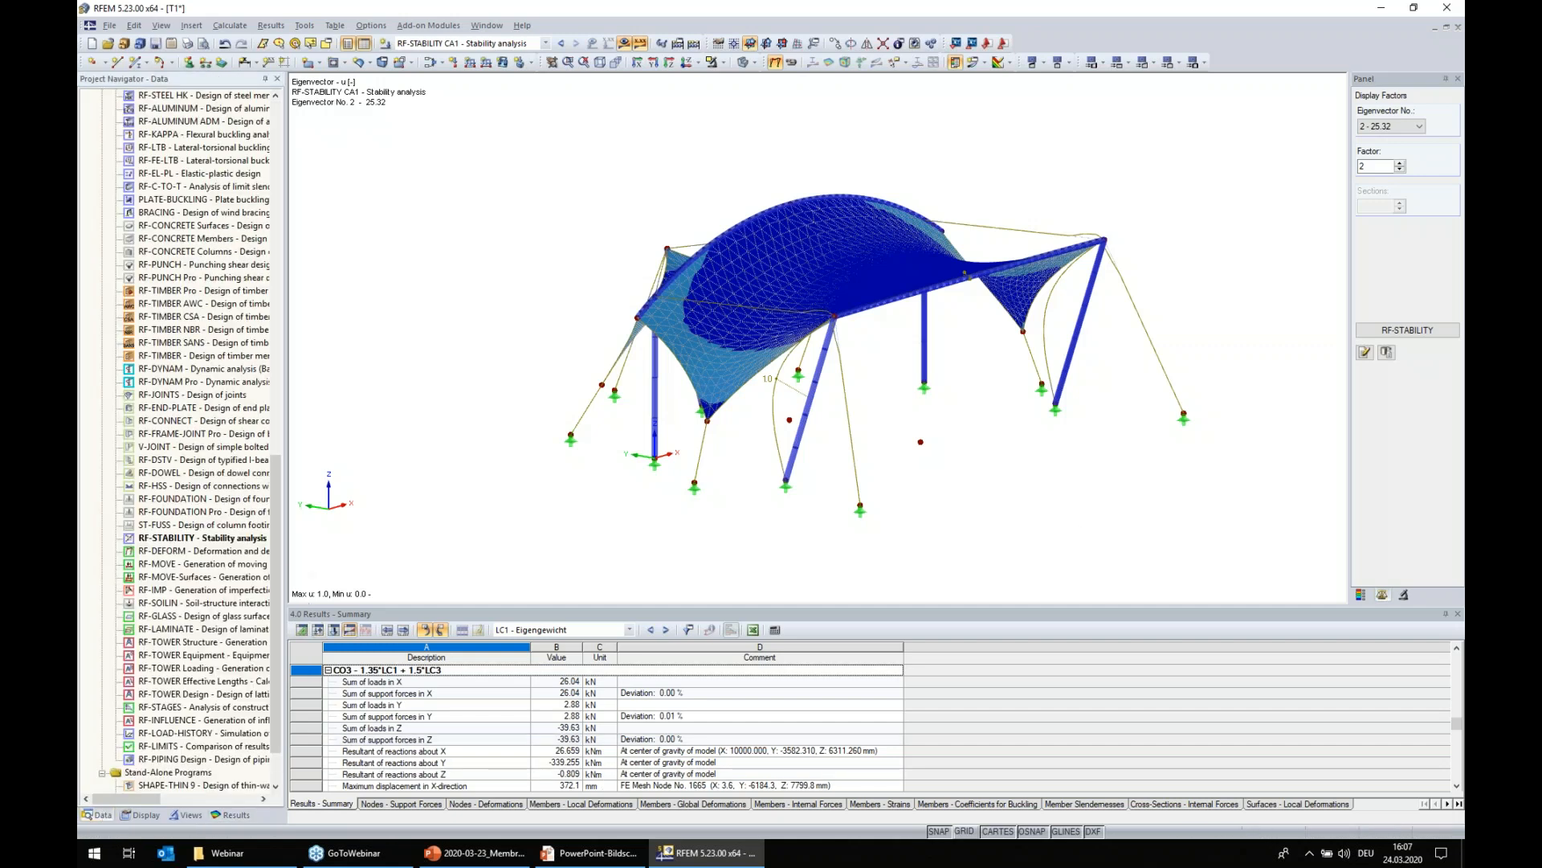
scroll(232, 312, "up", 15)
scroll(232, 313, "up", 1)
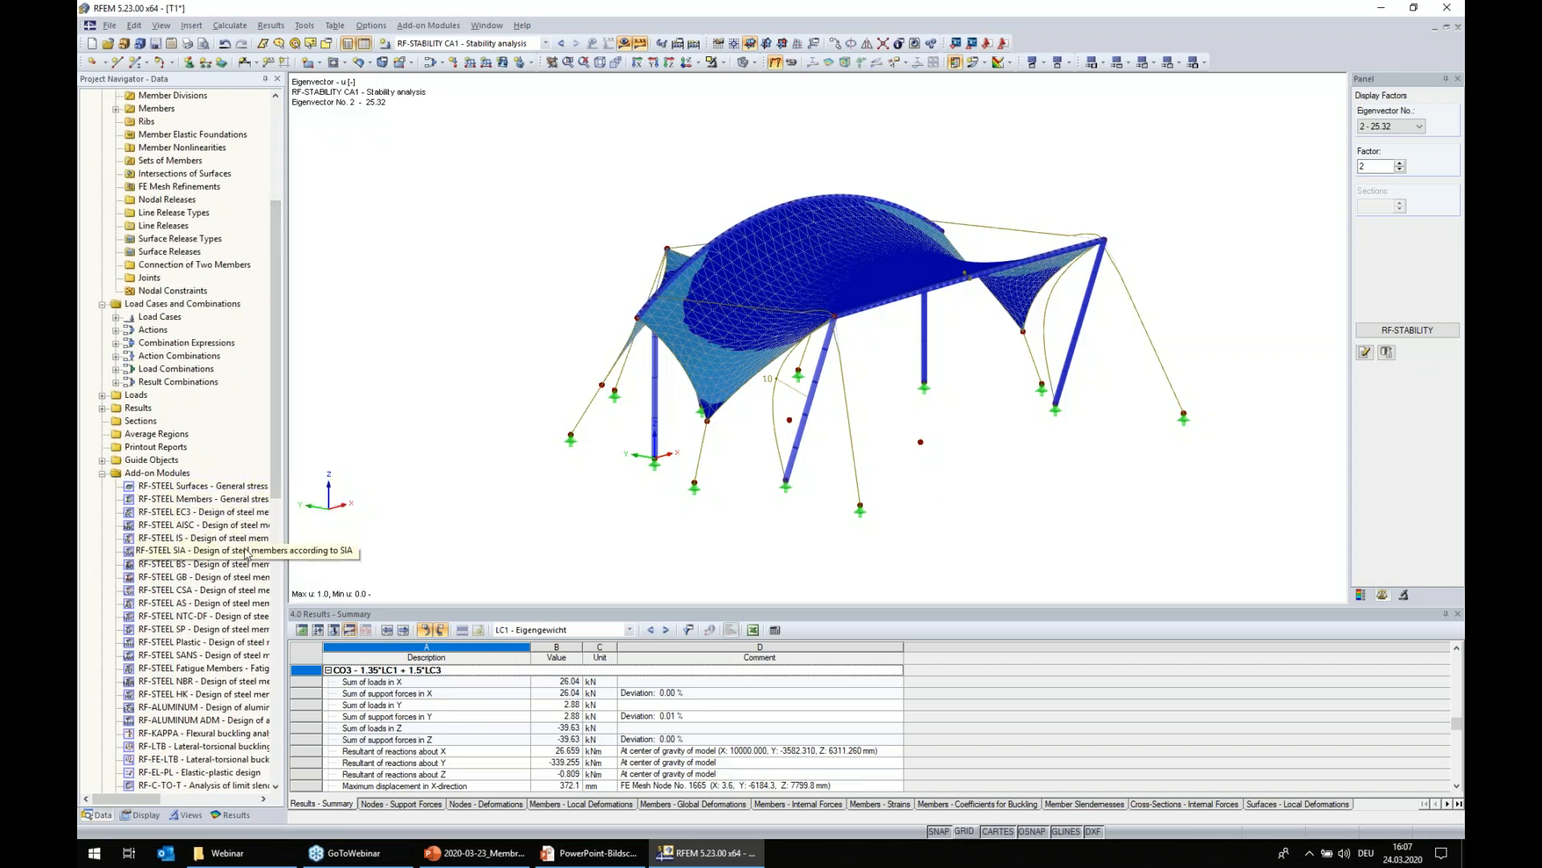
double_click(157, 514)
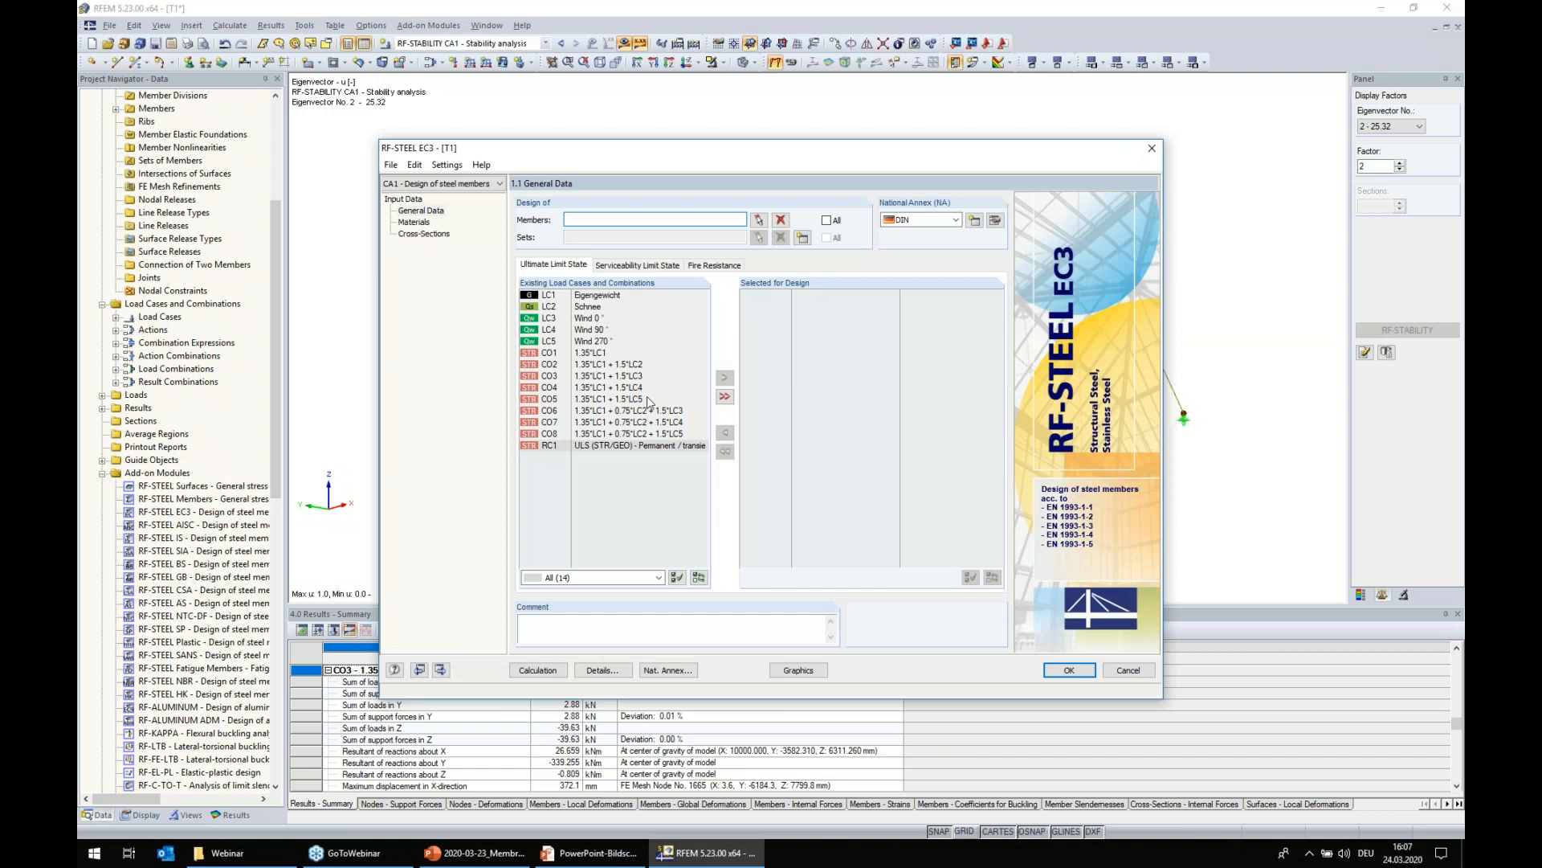
- Restrict the visibility to beam and truss members and graphically select members 1-9 for the steel design
left_click(759, 219)
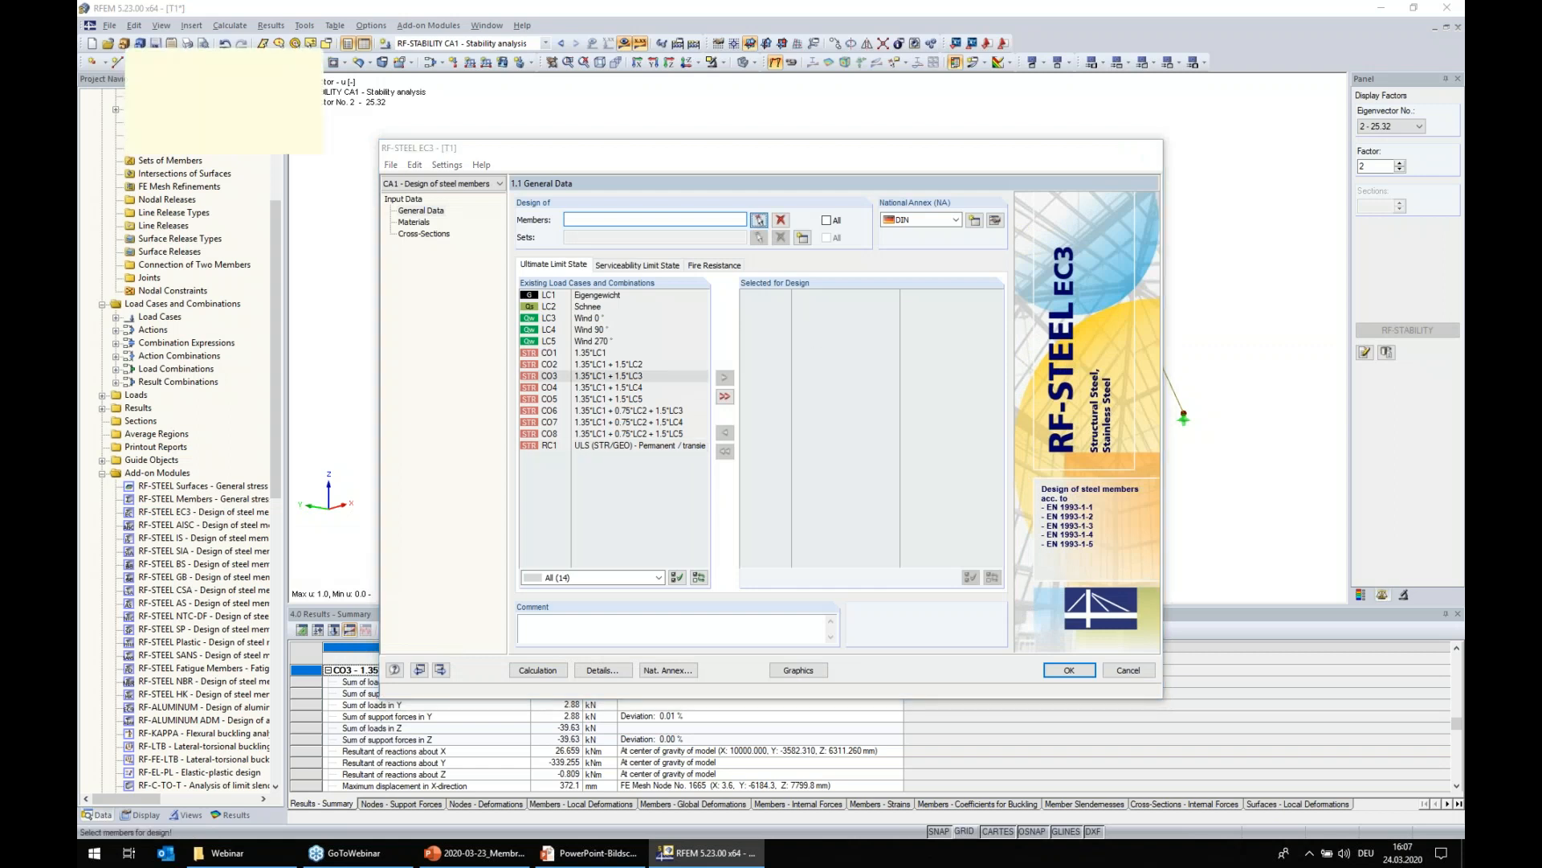
left_click(191, 814)
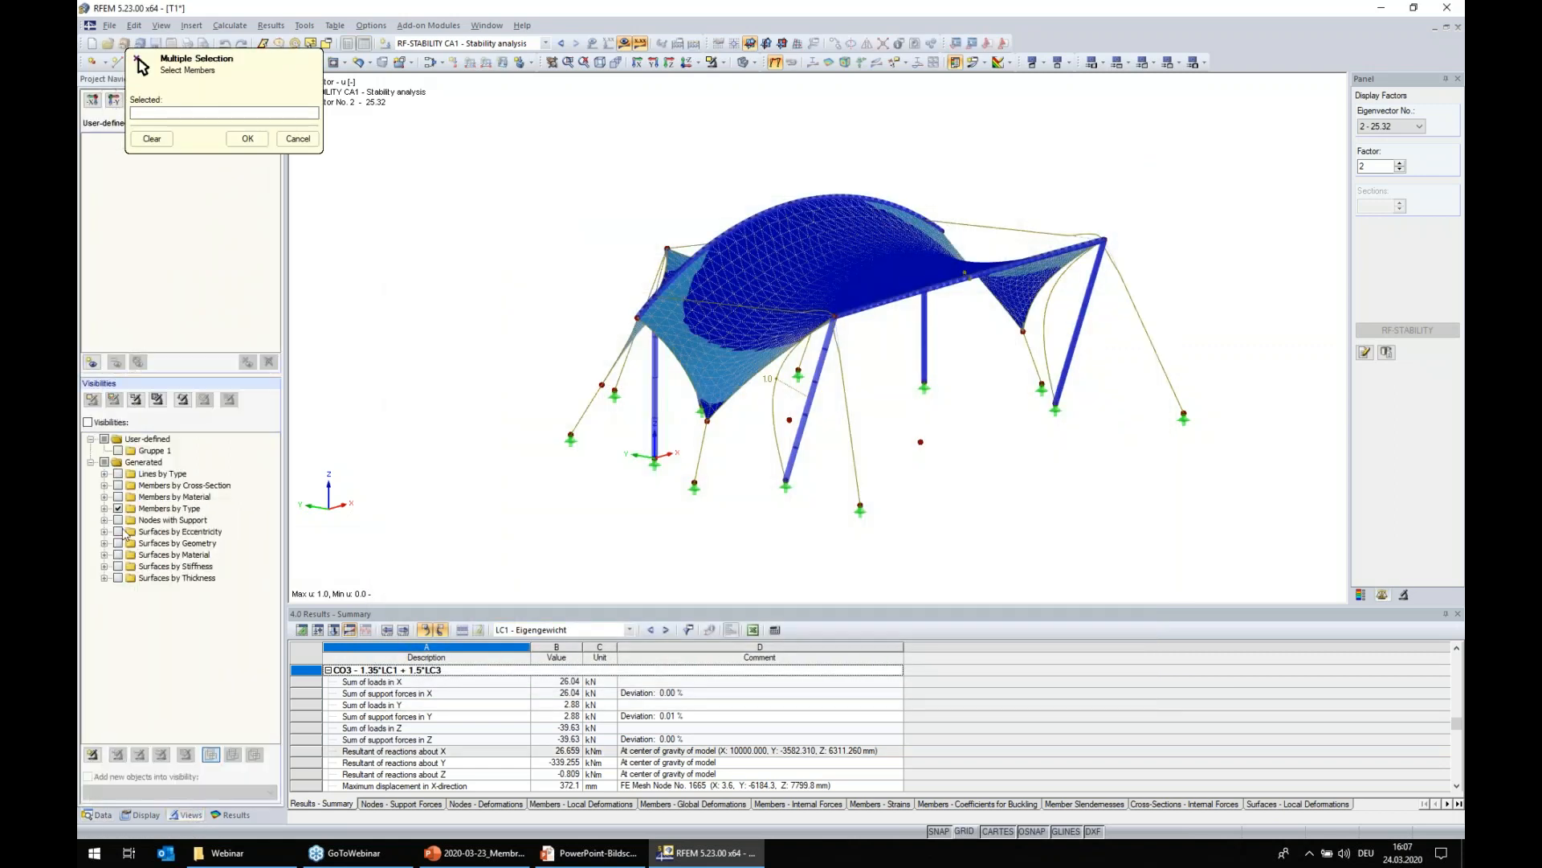
left_click(104, 509)
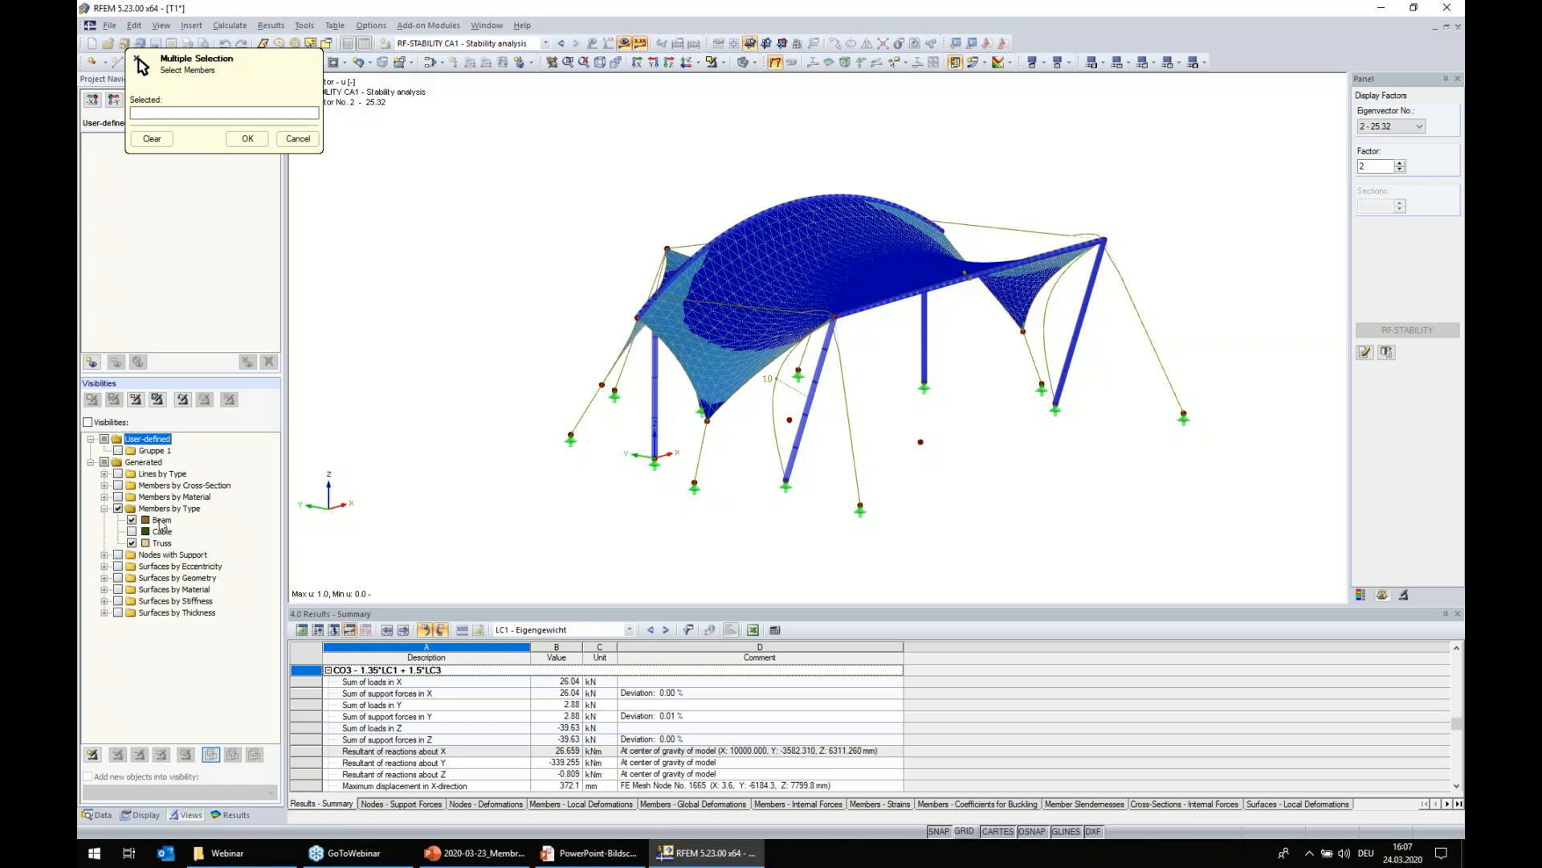
left_click(87, 422)
left_click_drag(1277, 552, 479, 141)
left_click(249, 143)
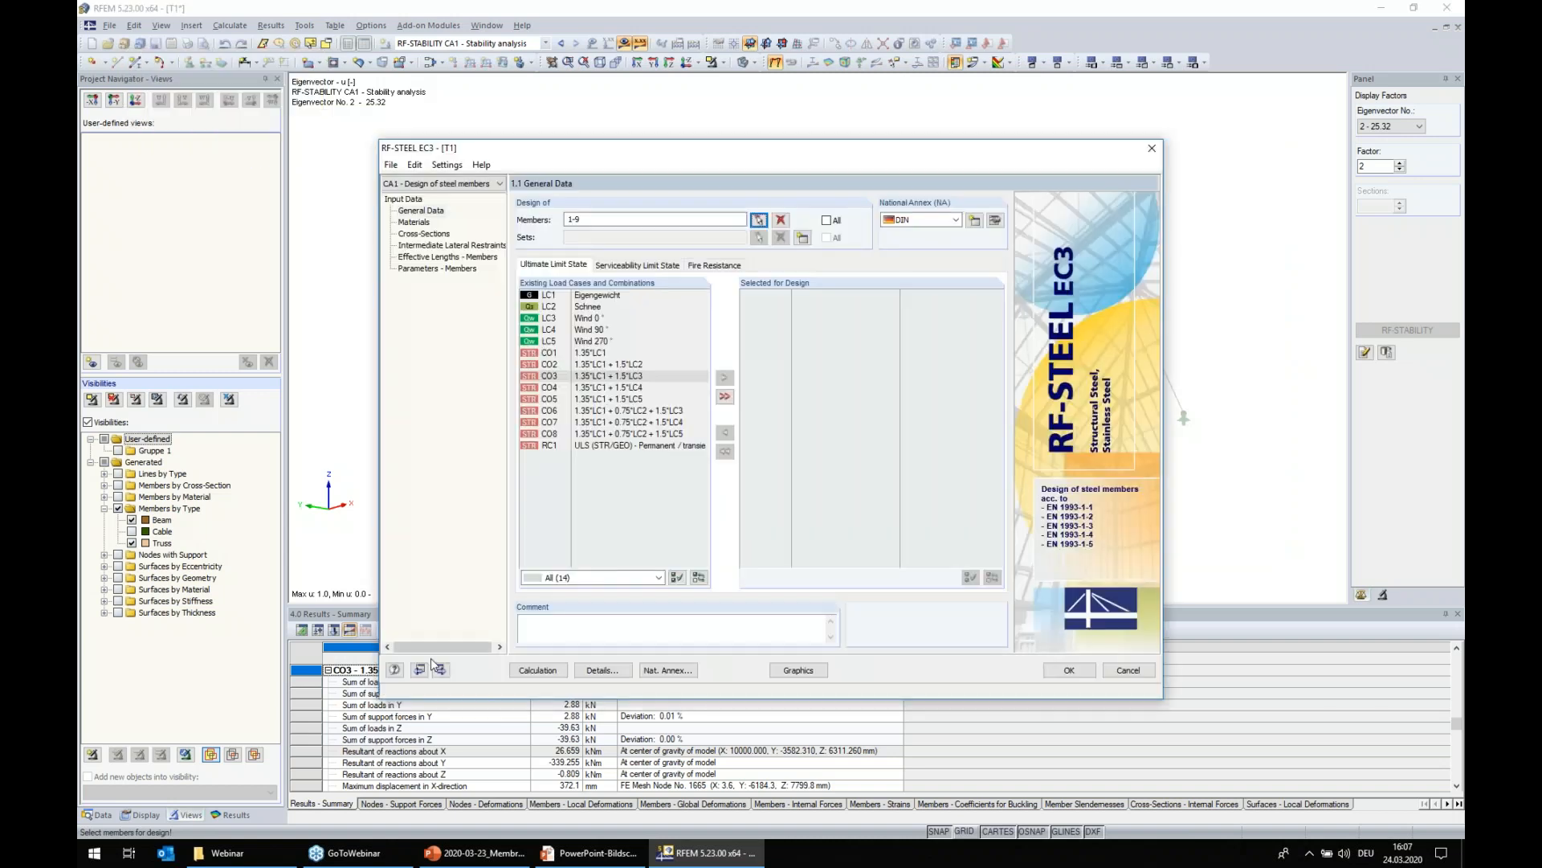
- Filter the combinations by CO ULS (STR/GEO) and select all of them, CO1 to CO8, for the ultimate limit state design
left_click(590, 576)
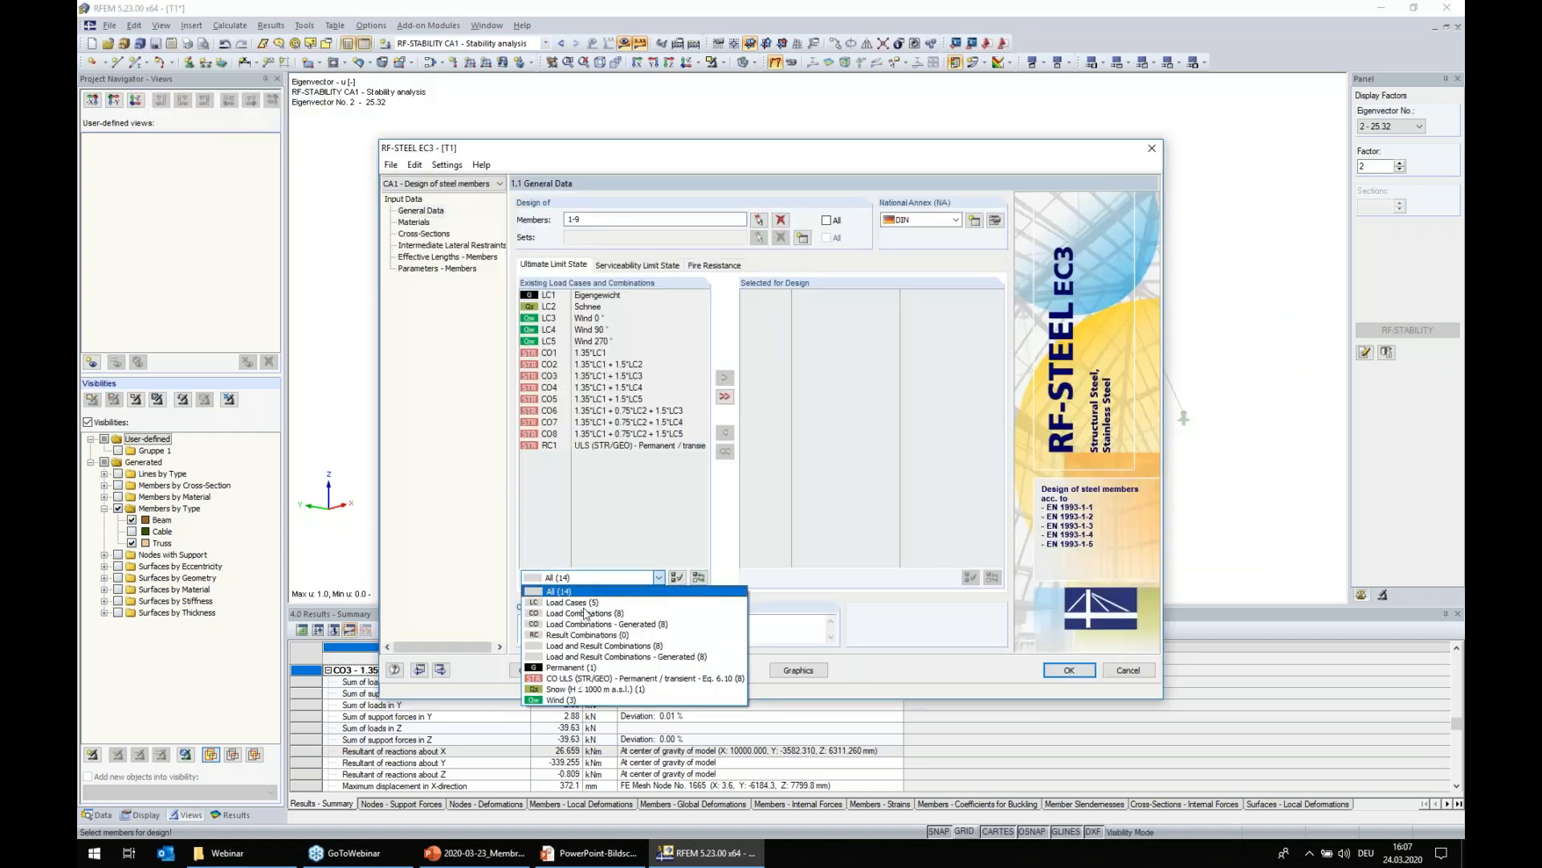
left_click(572, 679)
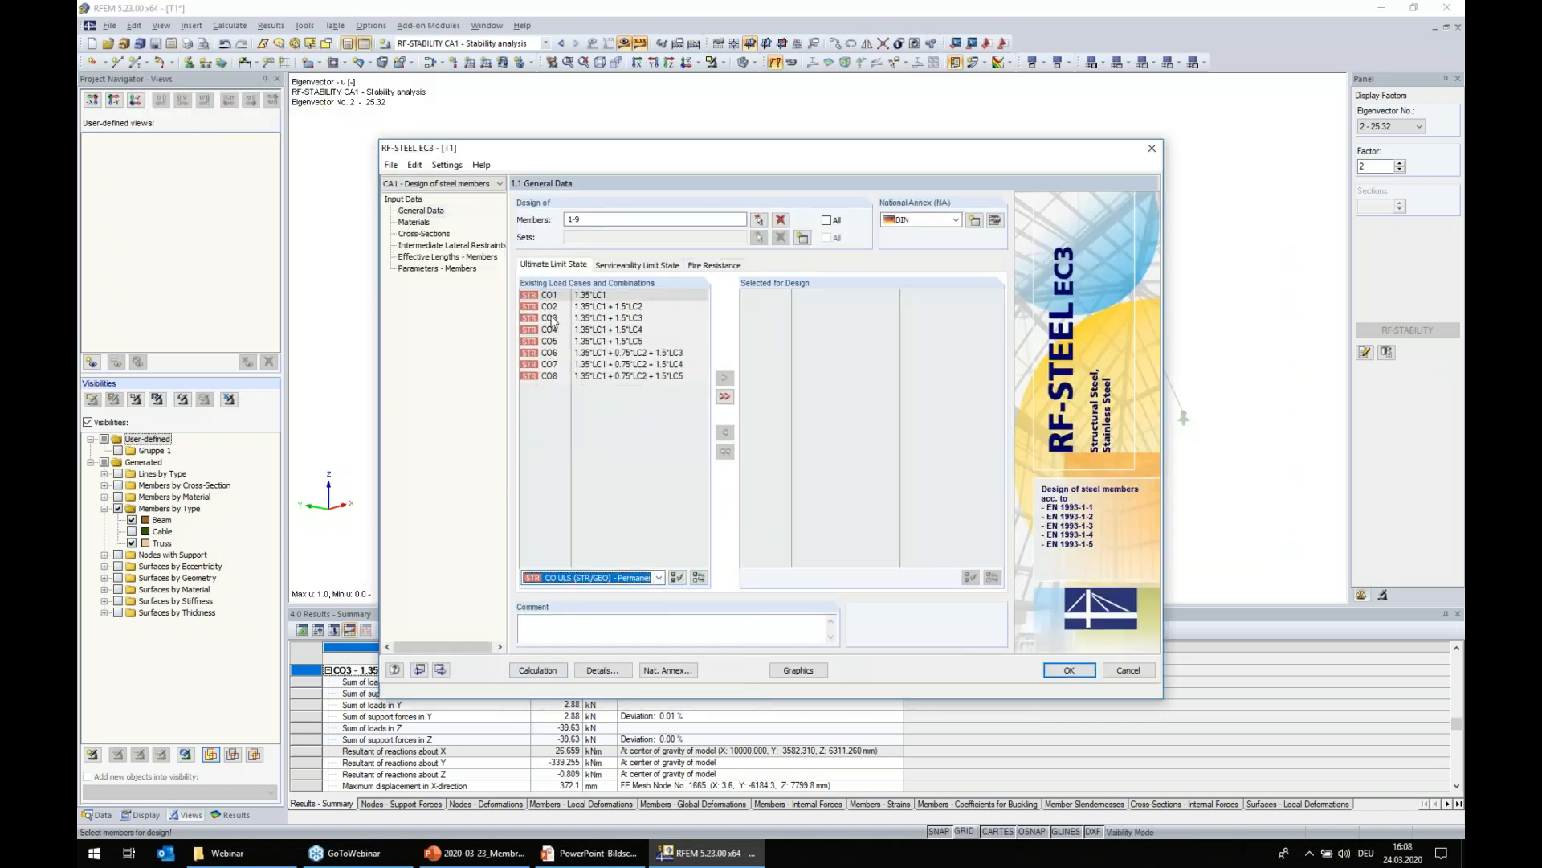
left_click(724, 396)
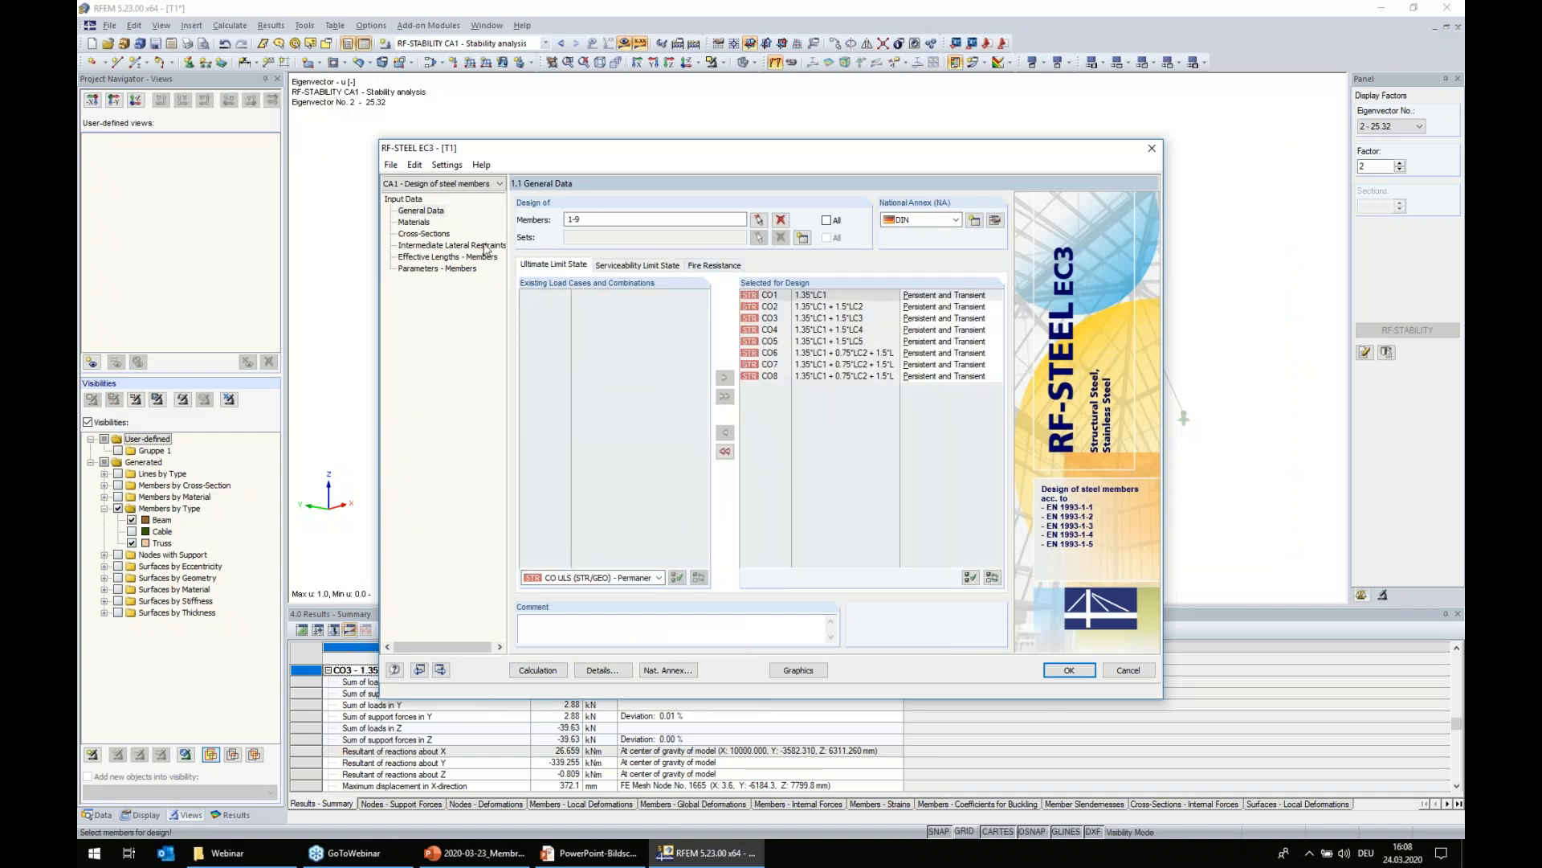
- Review the materials, cross-sections, intermediate lateral restraints and the effective length factors of member 1
left_click(413, 224)
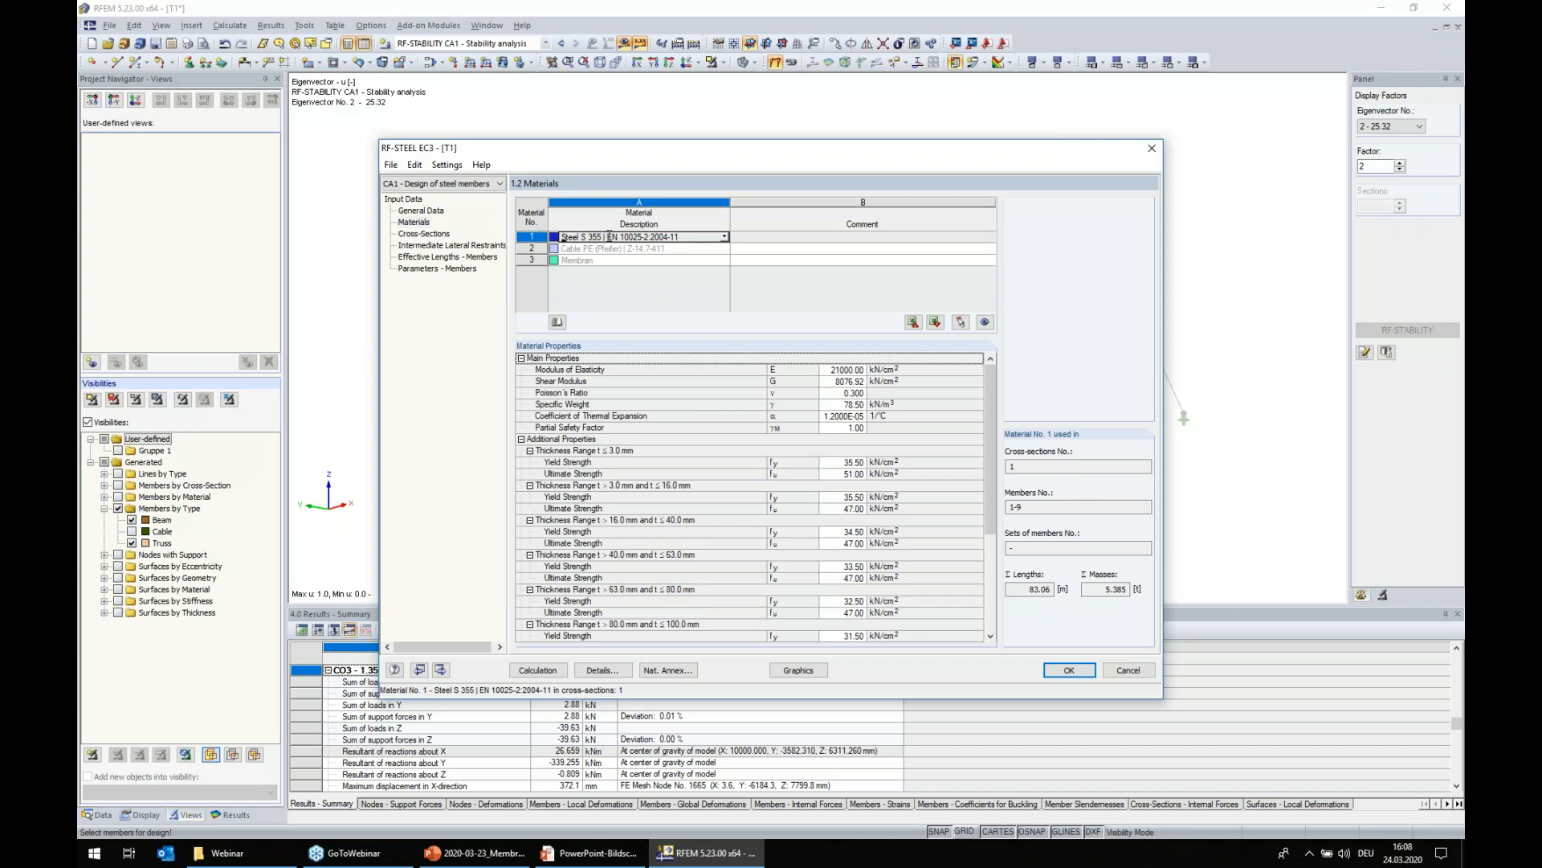
left_click(426, 234)
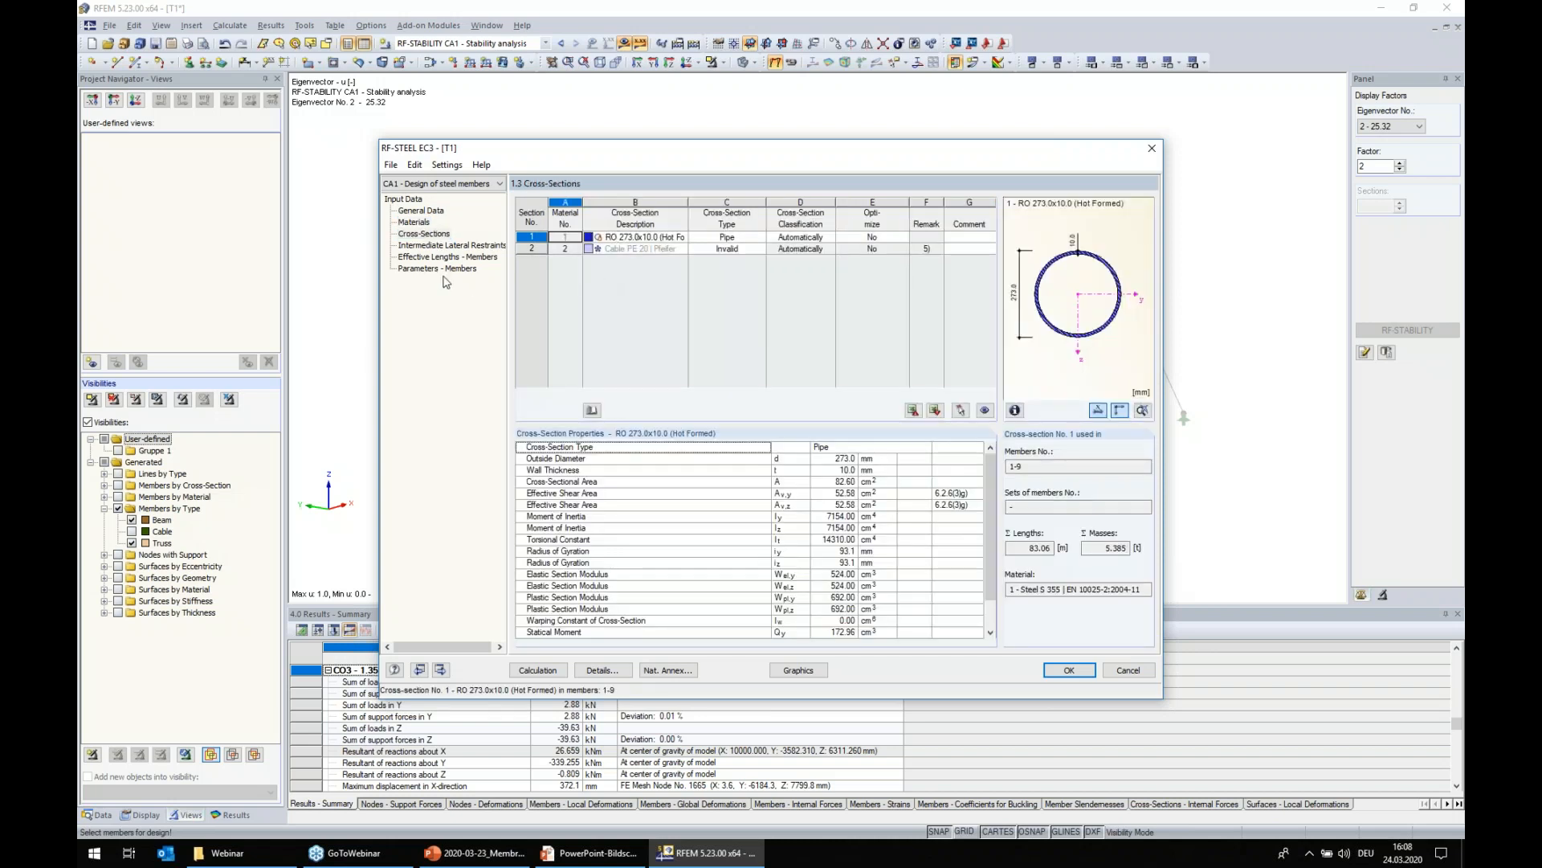
left_click(438, 246)
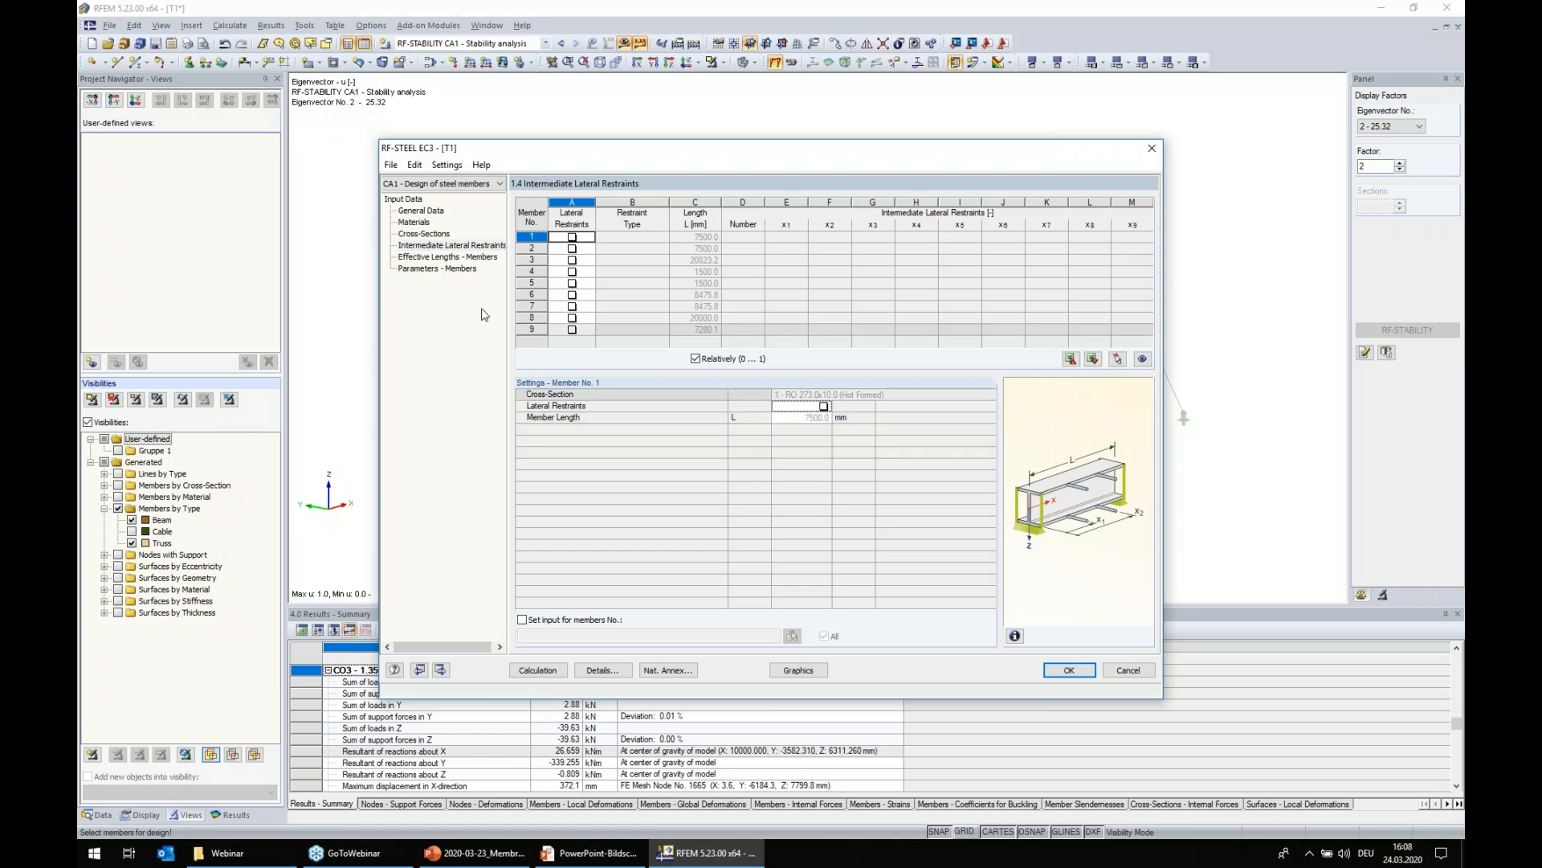
left_click(464, 257)
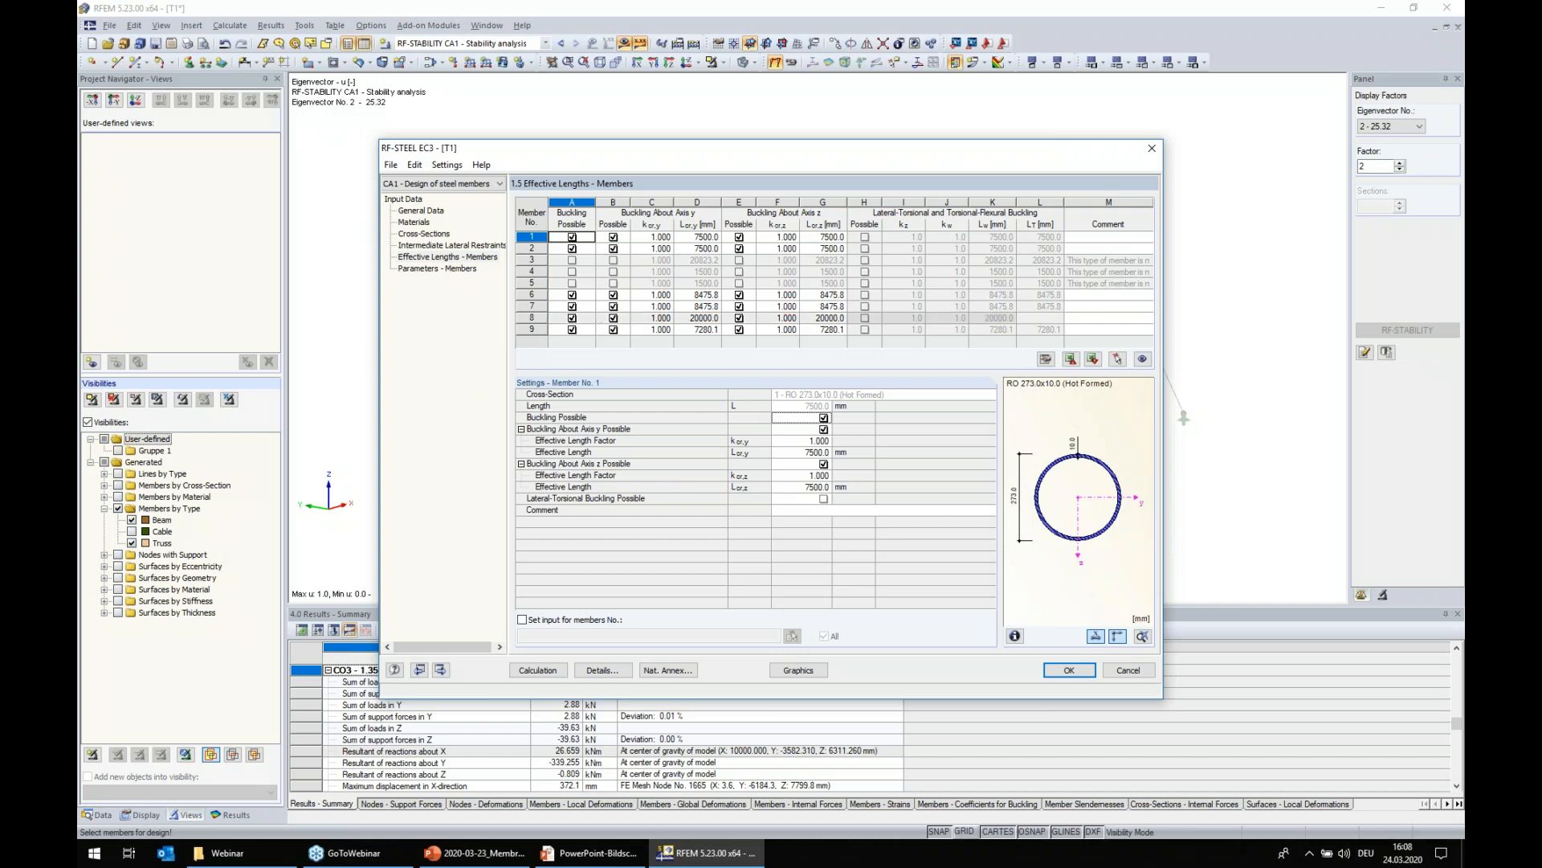
left_click(655, 237)
left_click(771, 238)
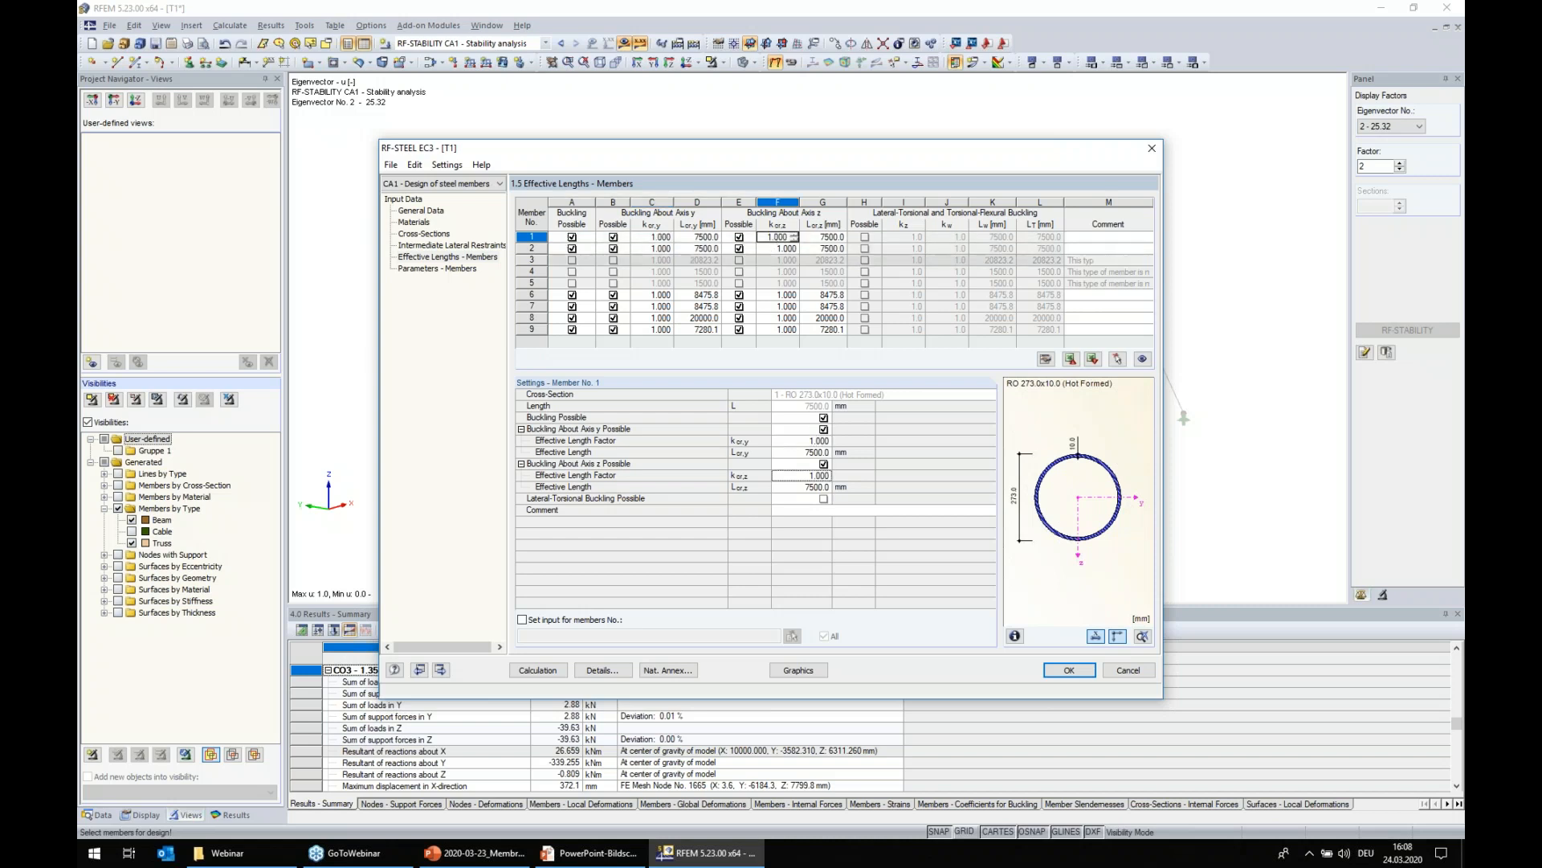
- Calculate the steel design and inspect member 1's cross-section checks in the results by member
left_click(535, 670)
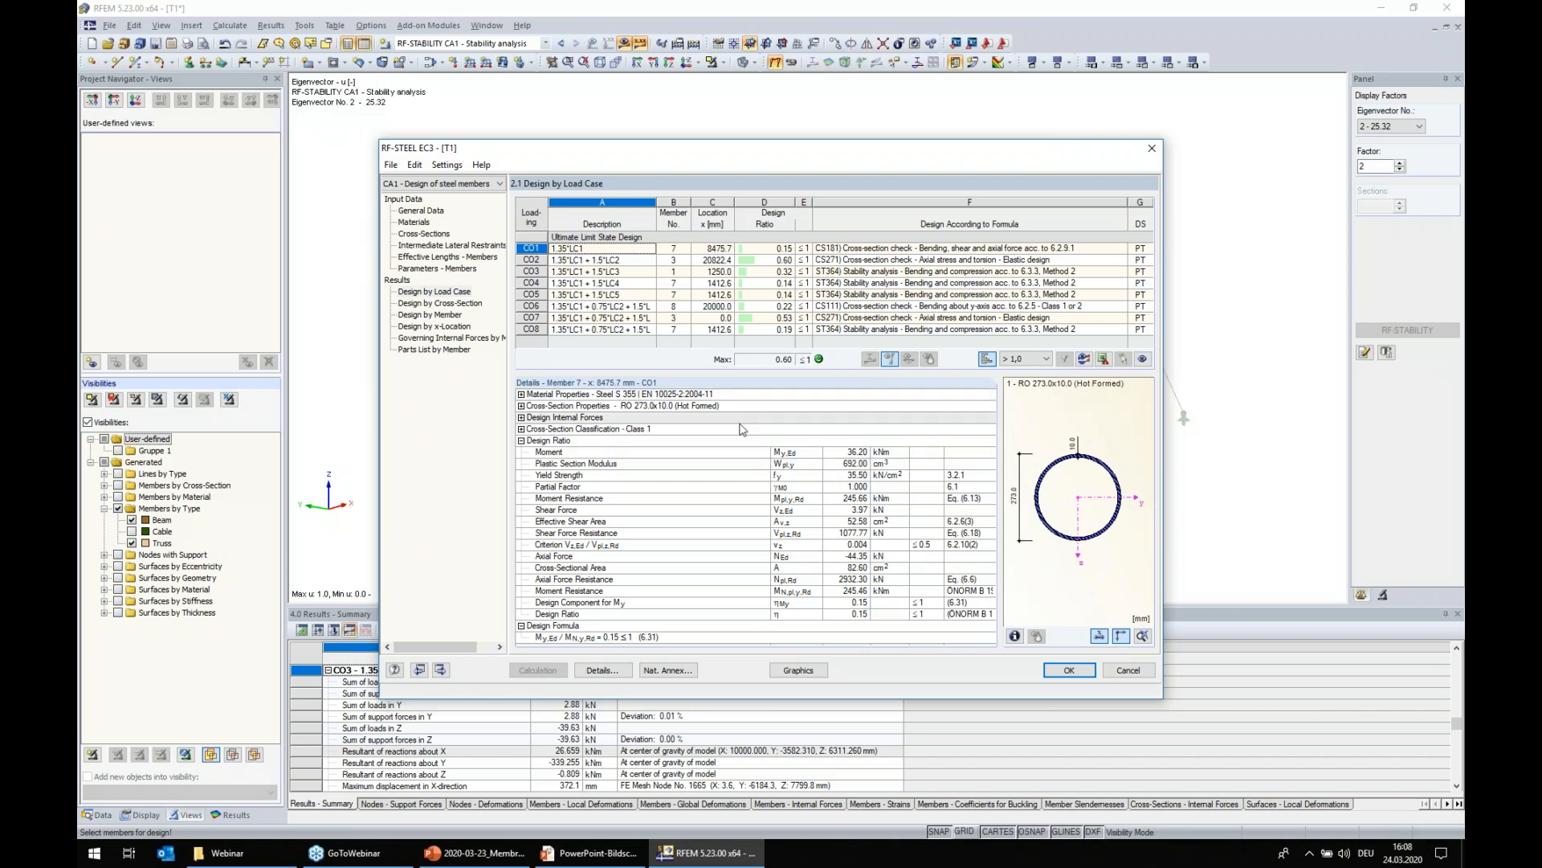
left_click(432, 315)
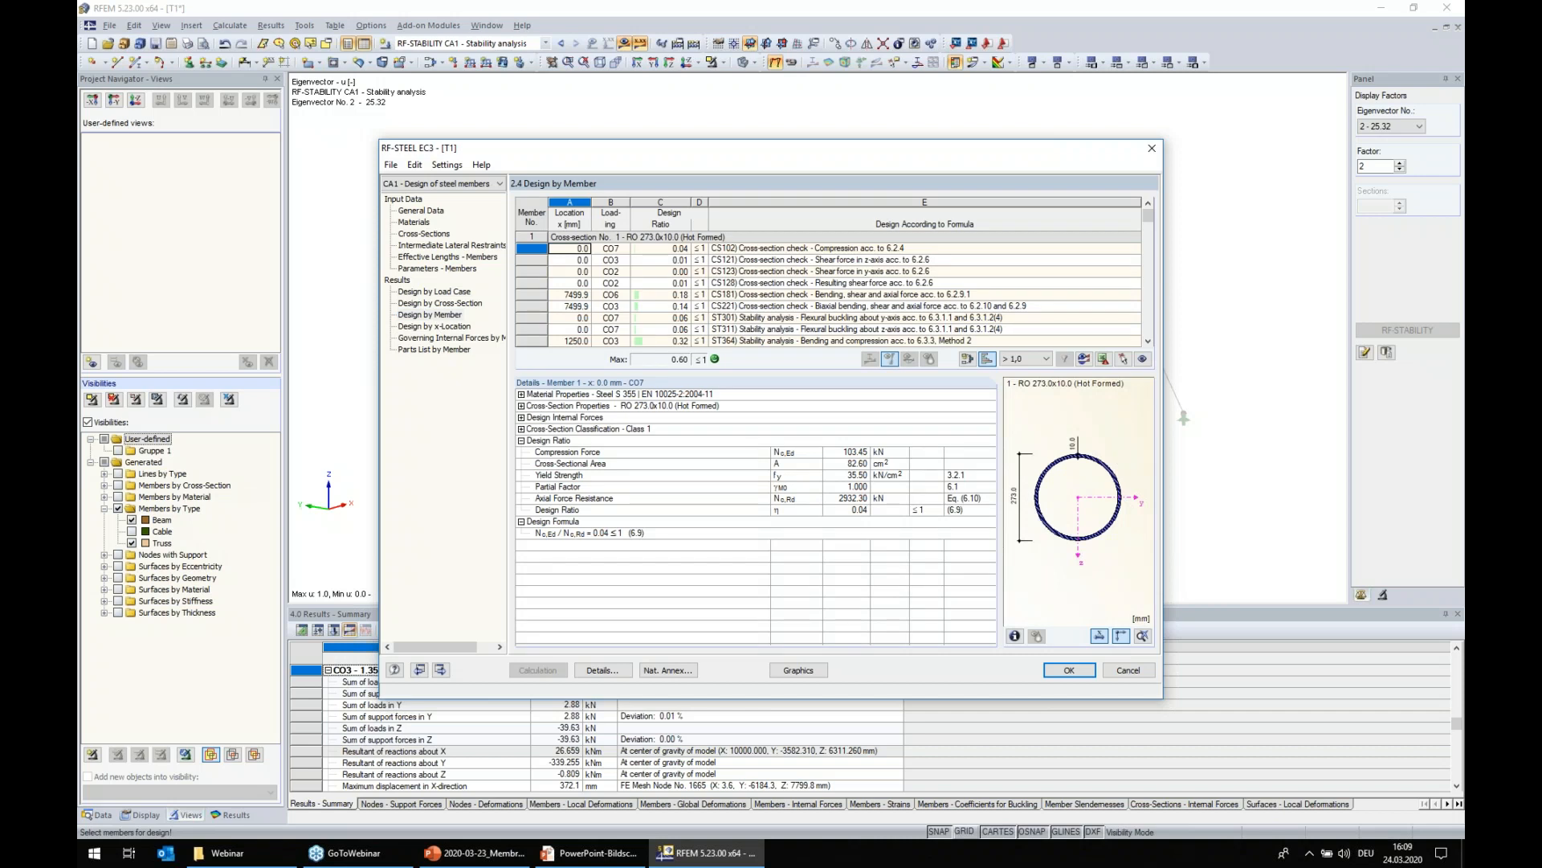
left_click(804, 248)
left_click_drag(803, 248, 807, 306)
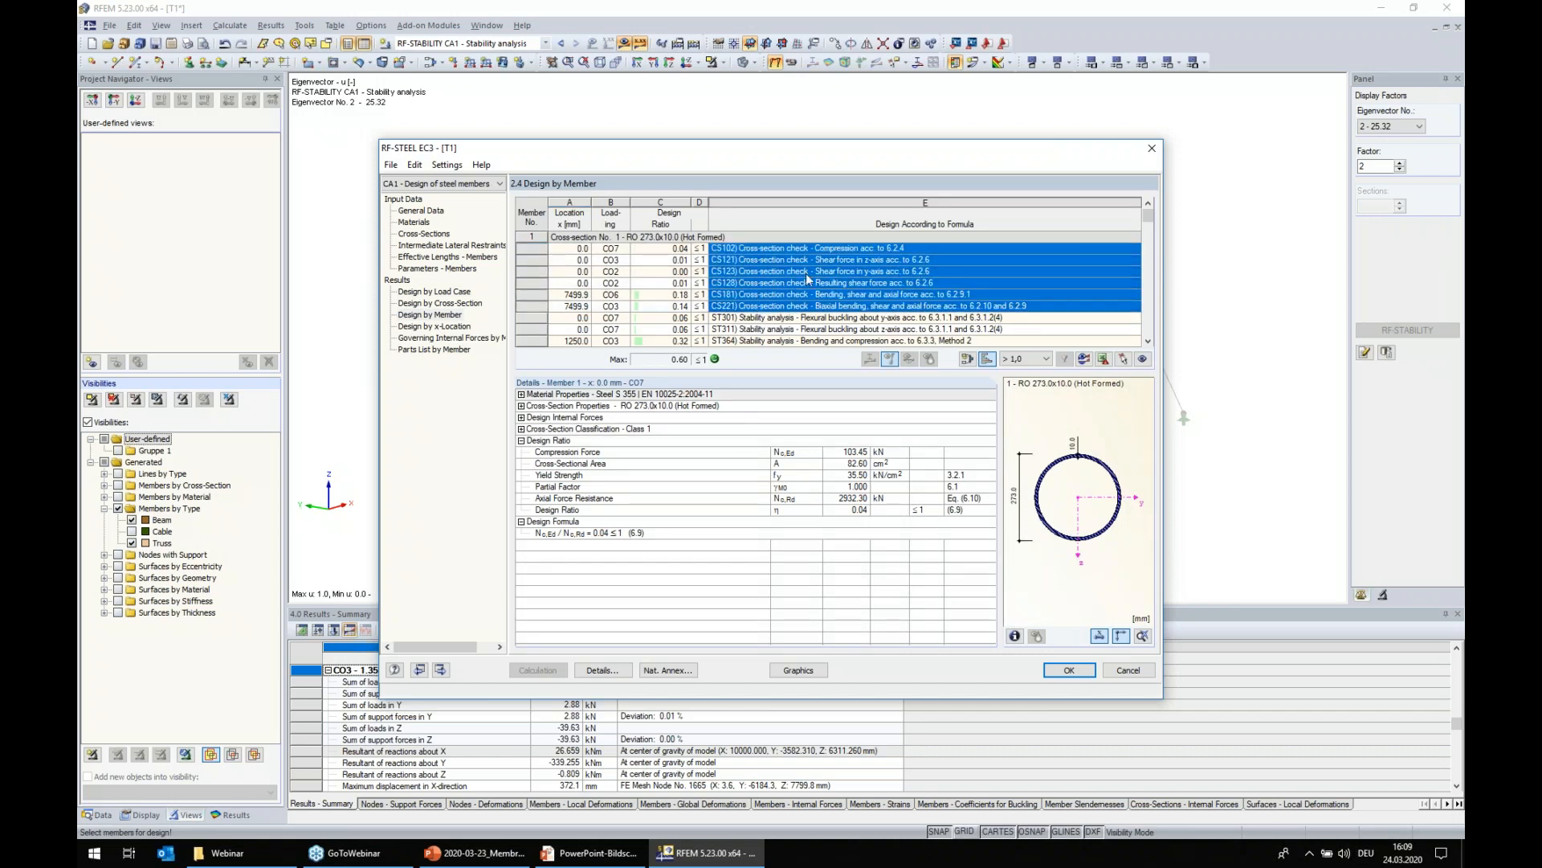
left_click(813, 248)
left_click(835, 260)
left_click(871, 285)
left_click(874, 294)
left_click(878, 304)
left_click(878, 297)
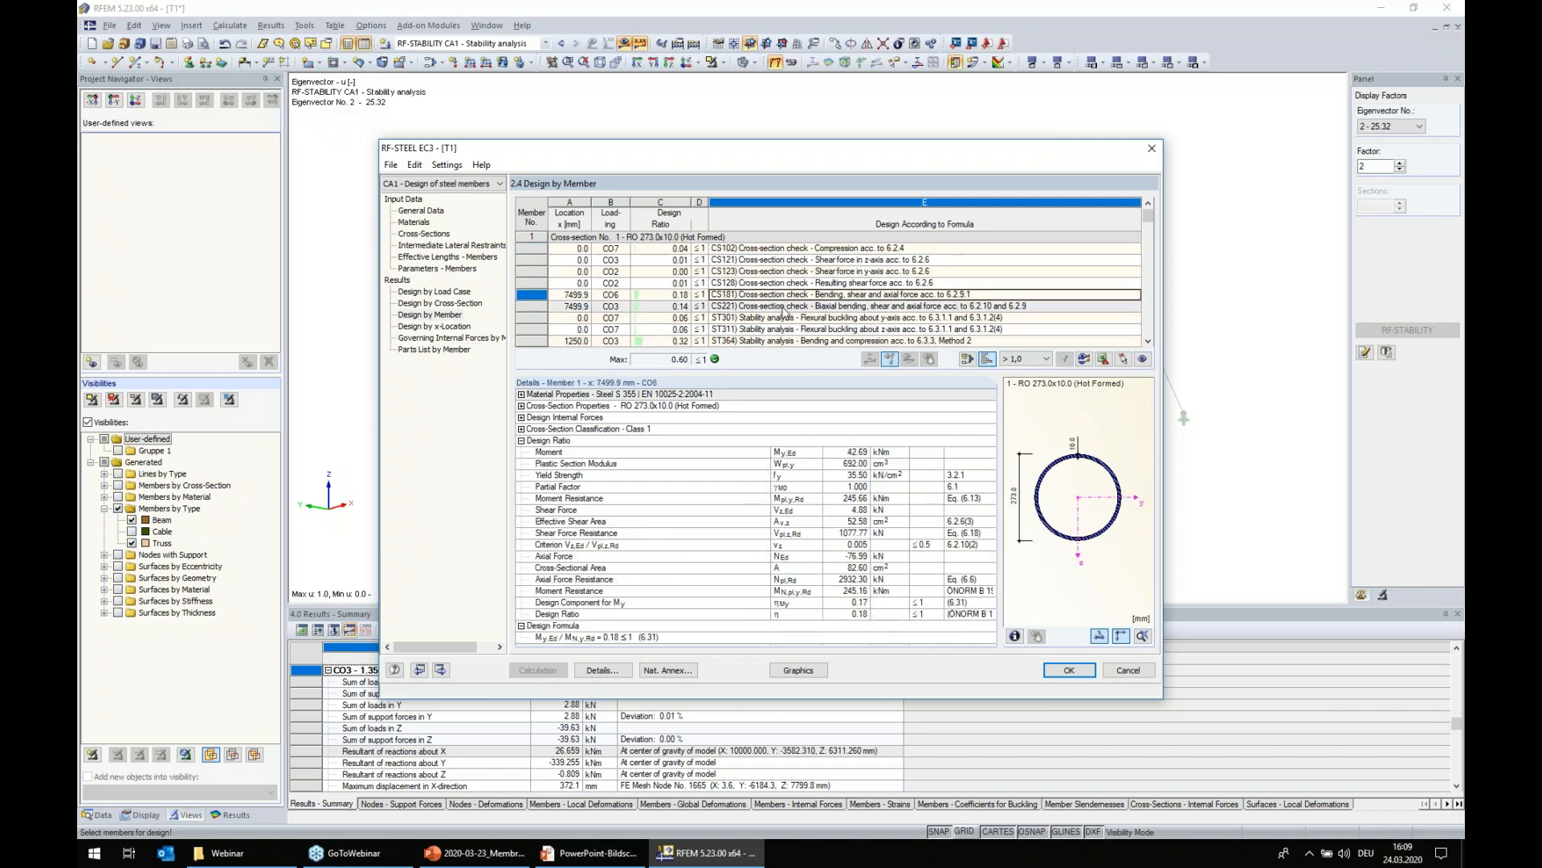
- Inspect member 1's flexural buckling and ST364 stability checks, and display the design ratios graphically on the model
scroll(781, 316, "down", 1)
left_click(820, 283)
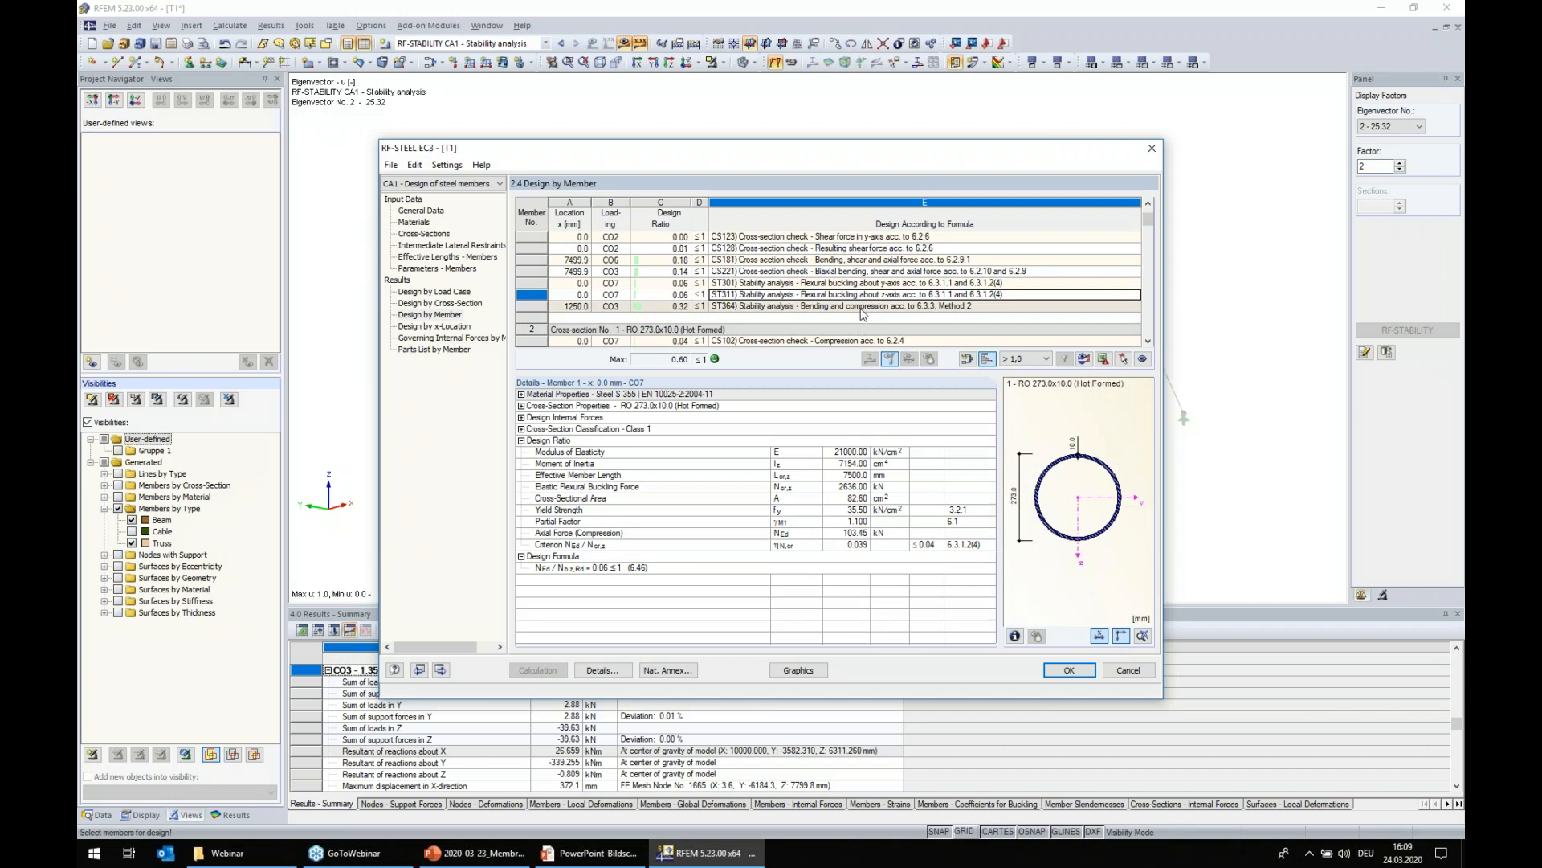
left_click(890, 306)
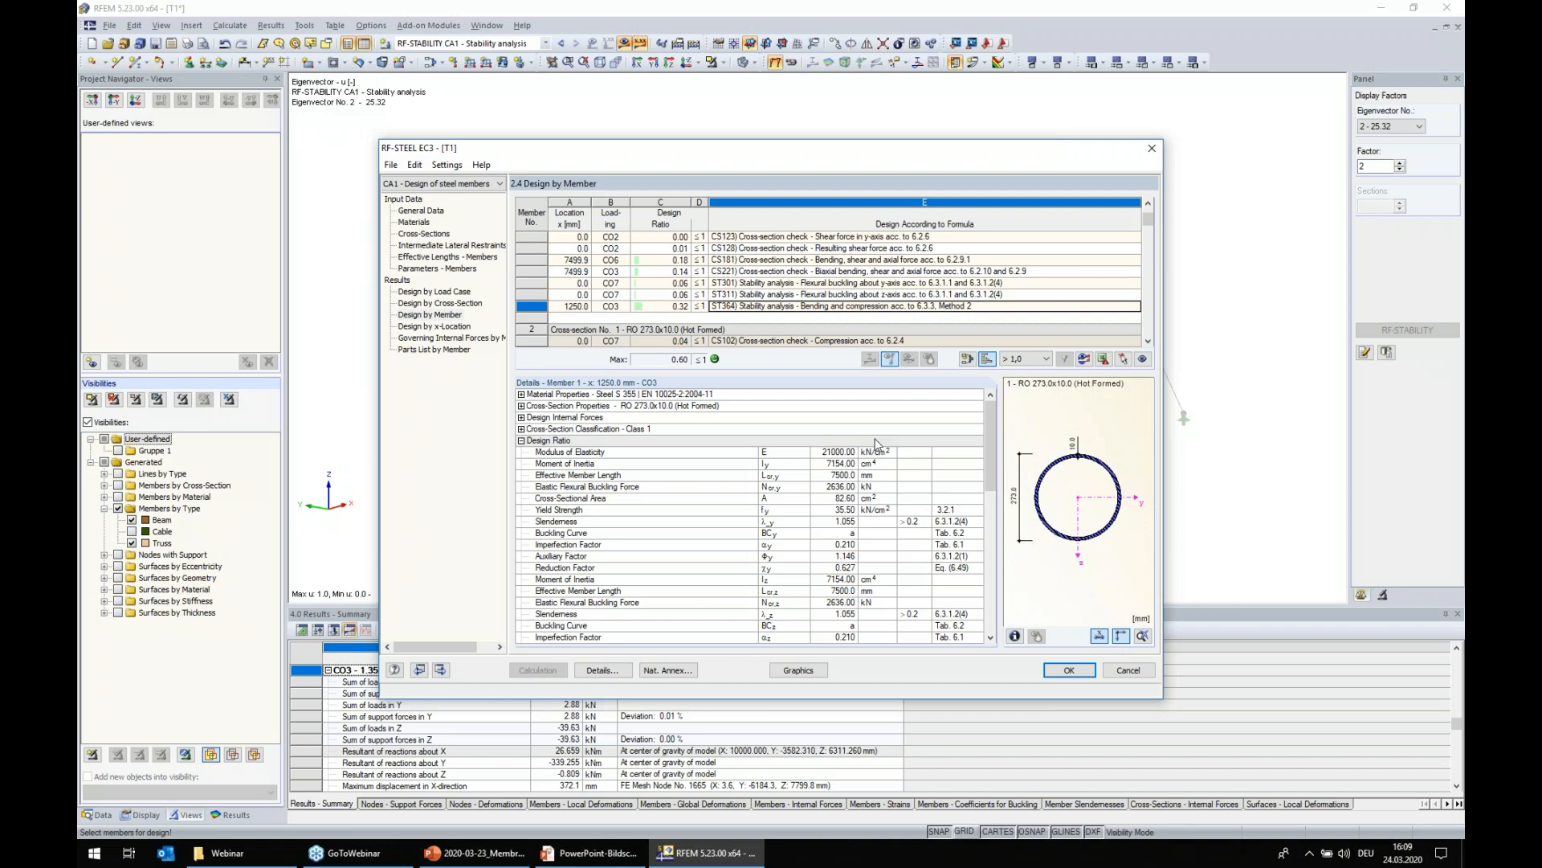
left_click(801, 671)
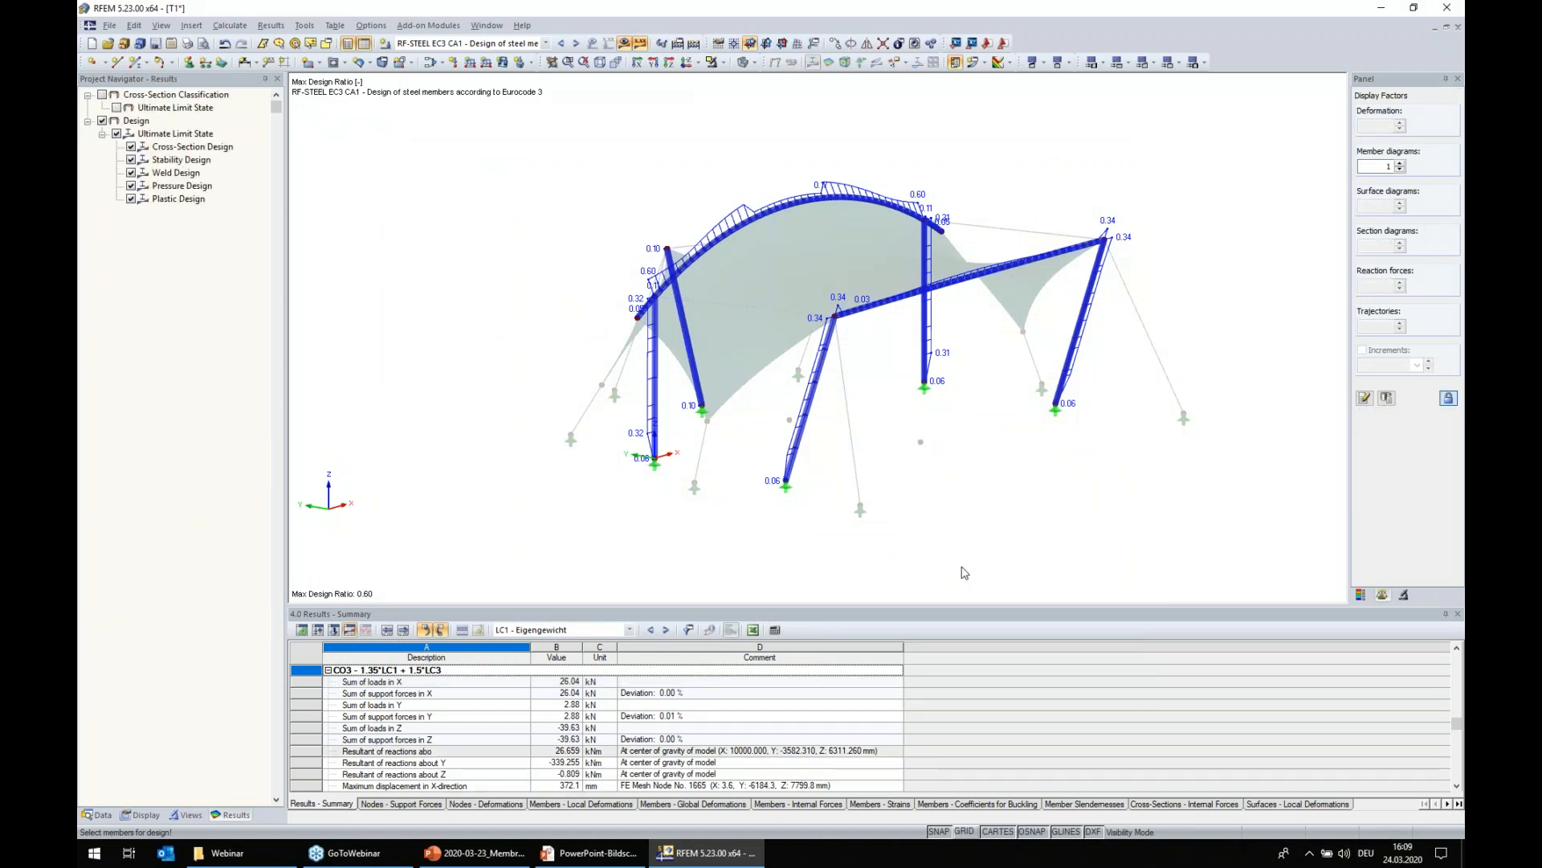
middle_click_drag(1102, 523, 710, 584, "ctrl")
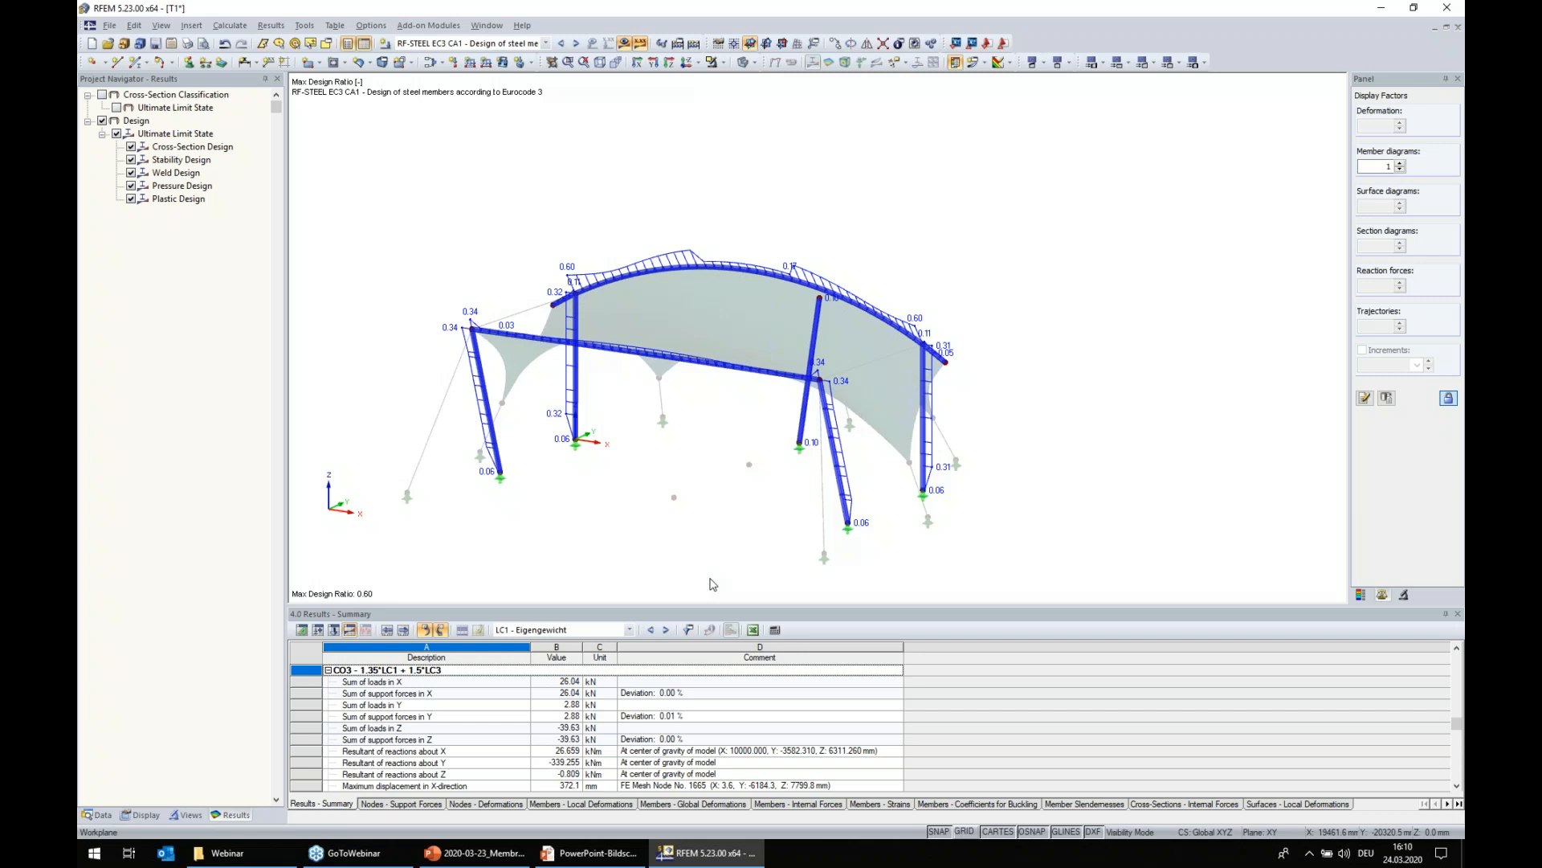
- Hide the design result diagrams and cancel the visibility mode to show the complete structure
left_click(623, 44)
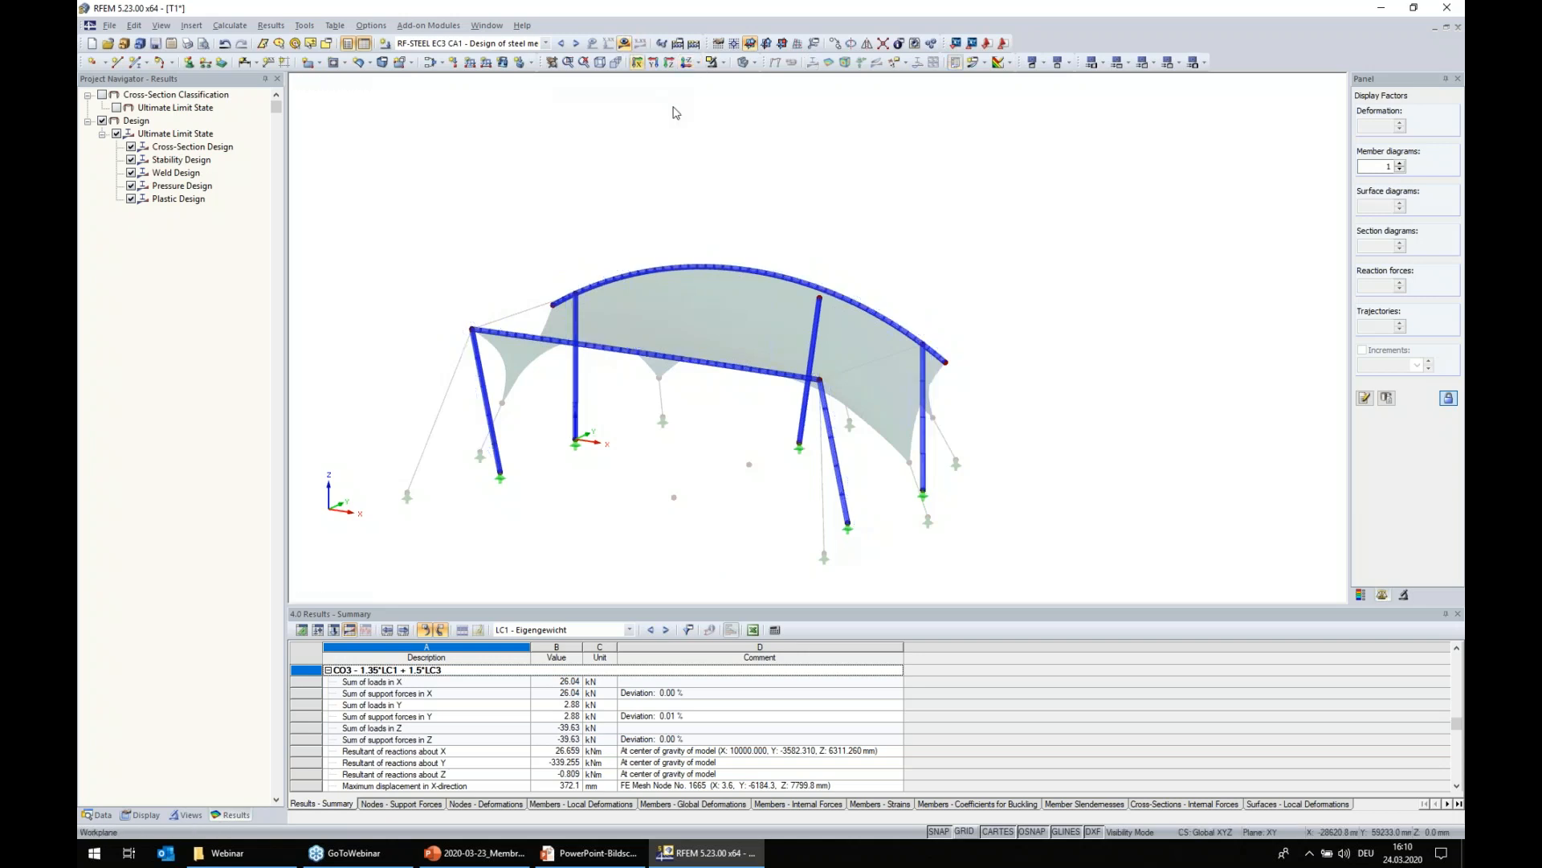
left_click(723, 62)
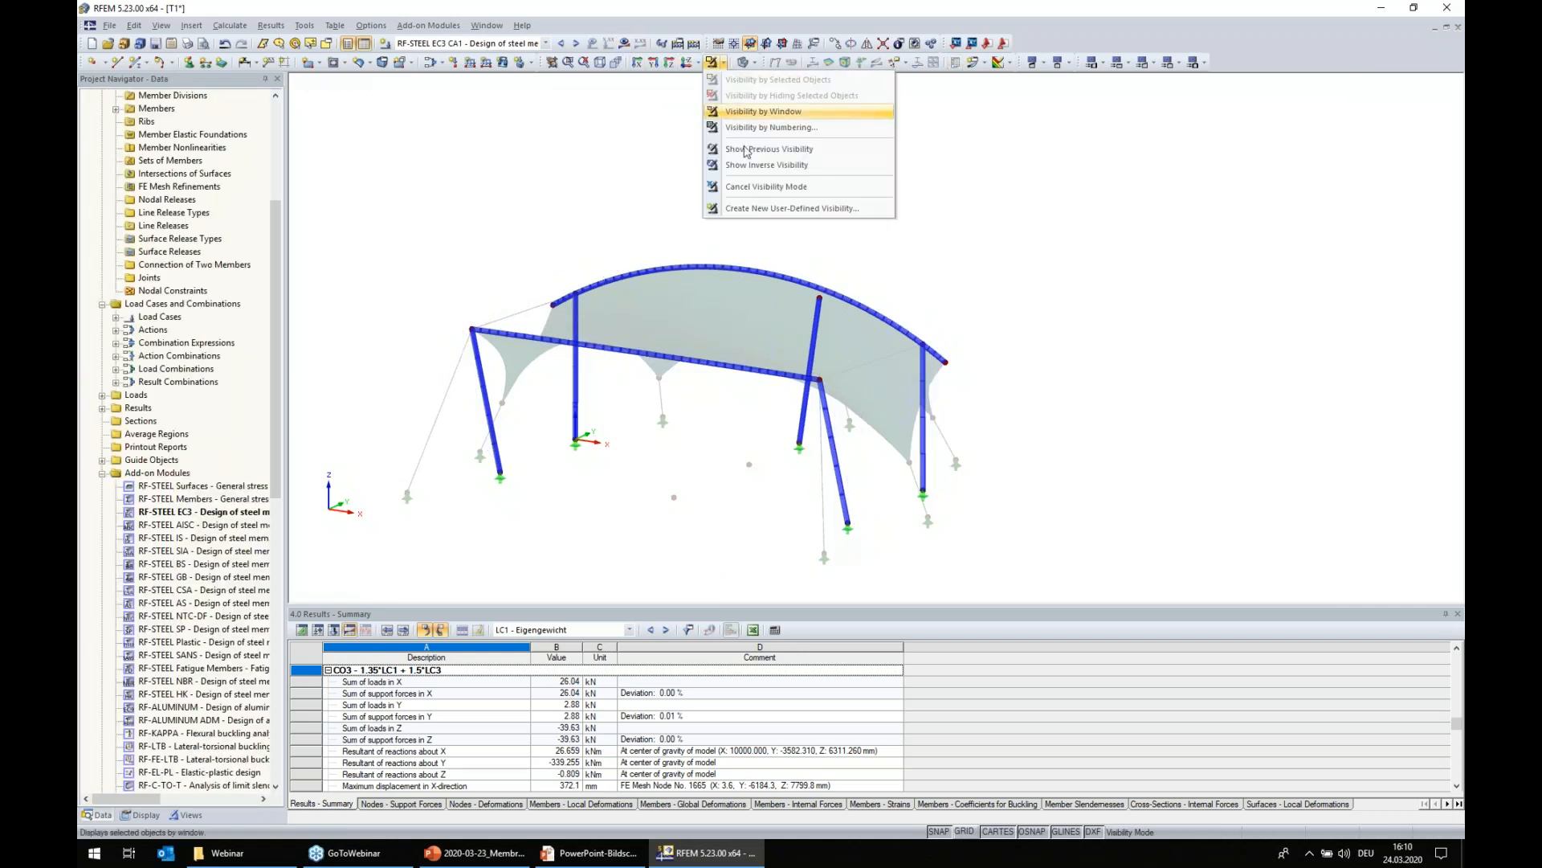
left_click(766, 187)
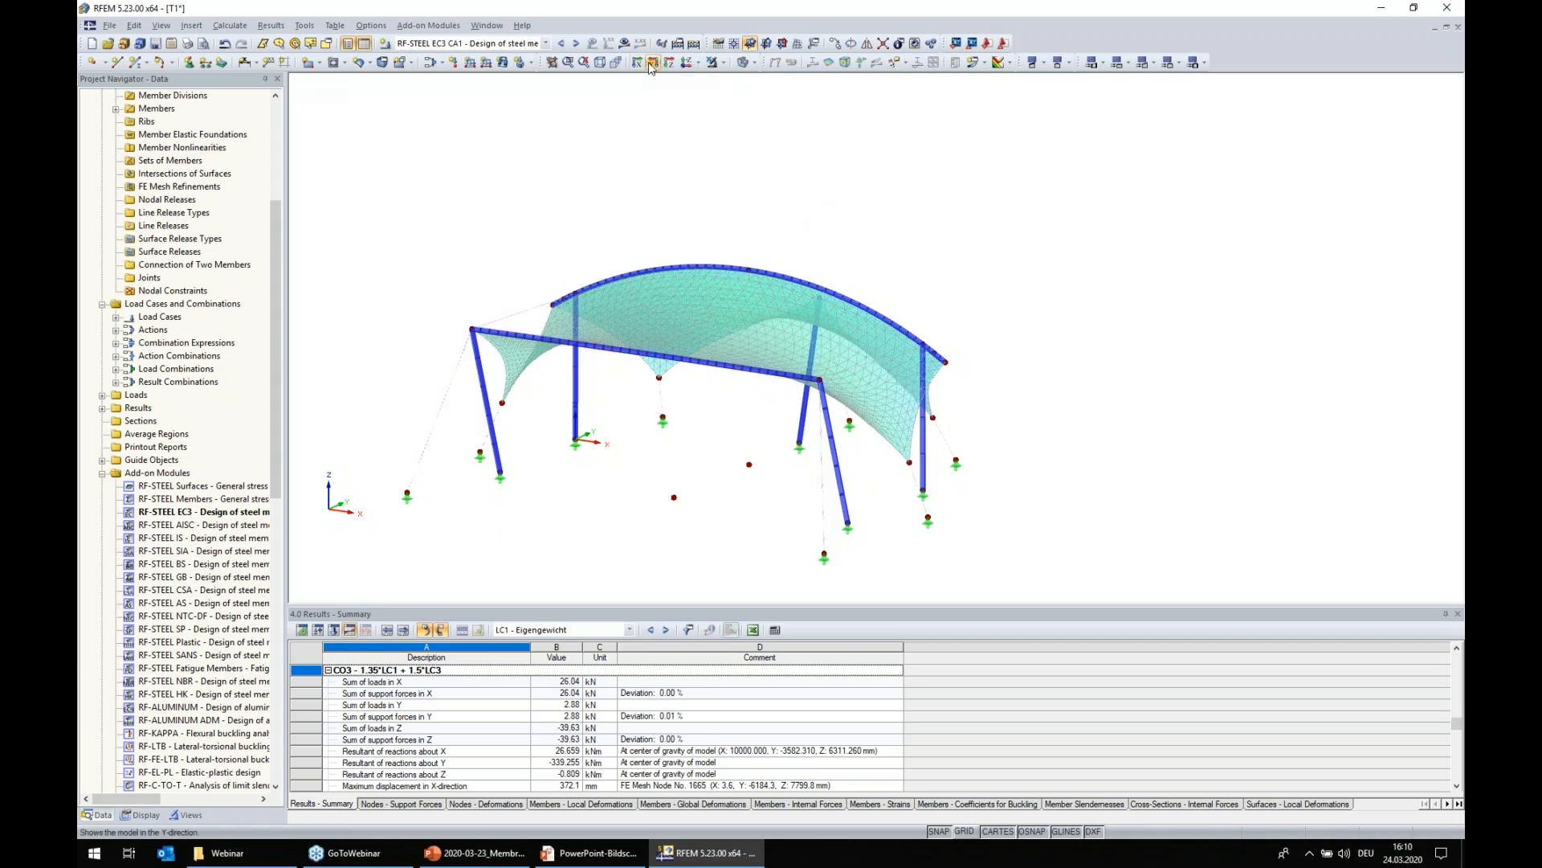
- Examine the complete membrane structure in the Y-direction view and from oblique angles
left_click(653, 63)
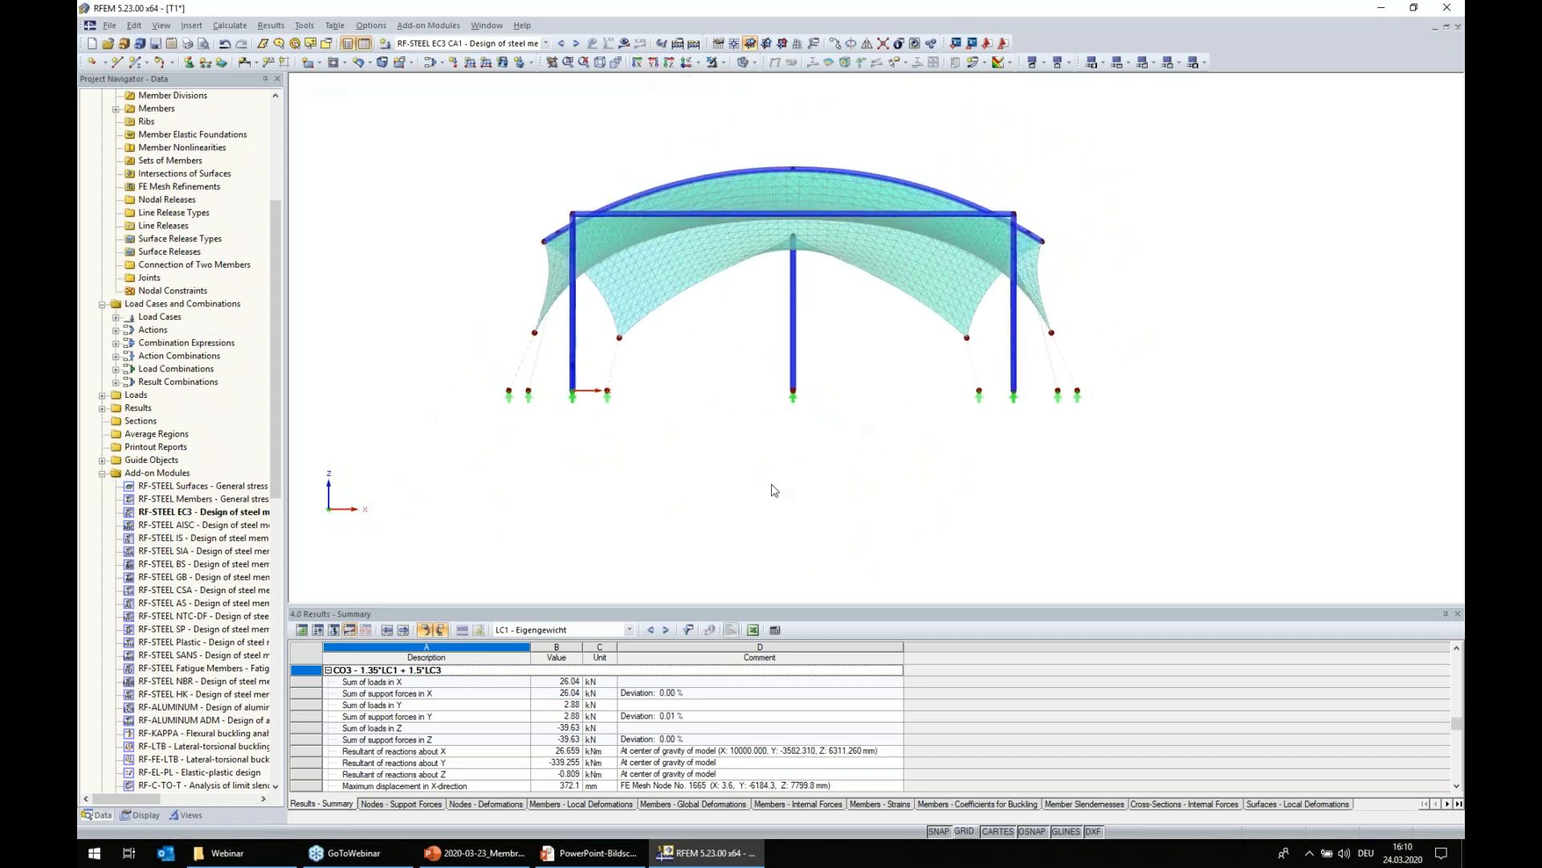
scroll(846, 378, "down", 1)
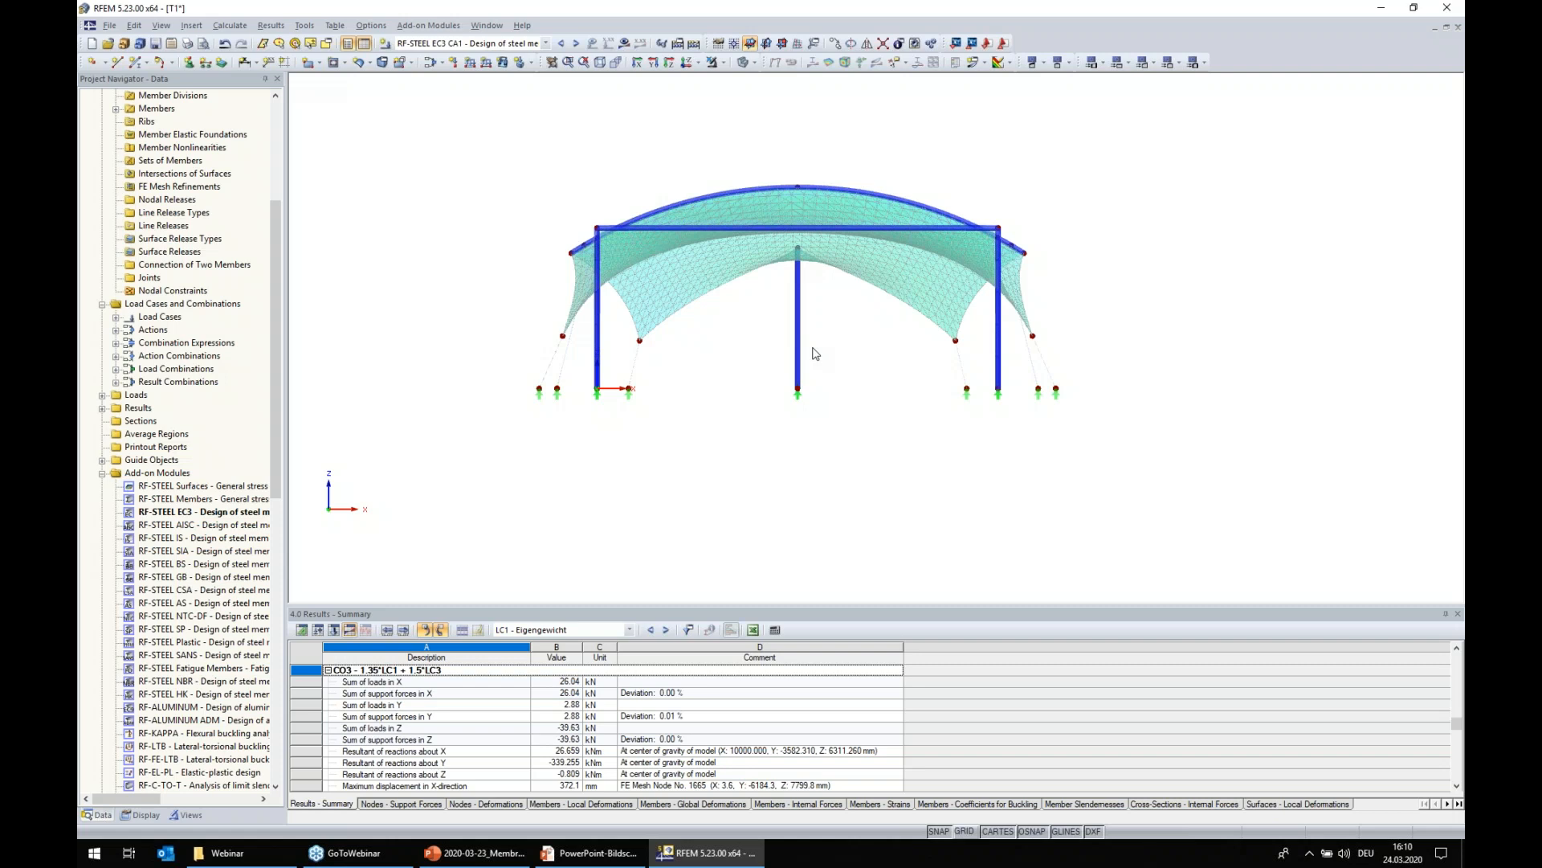
middle_click_drag(751, 491, 916, 482, "ctrl")
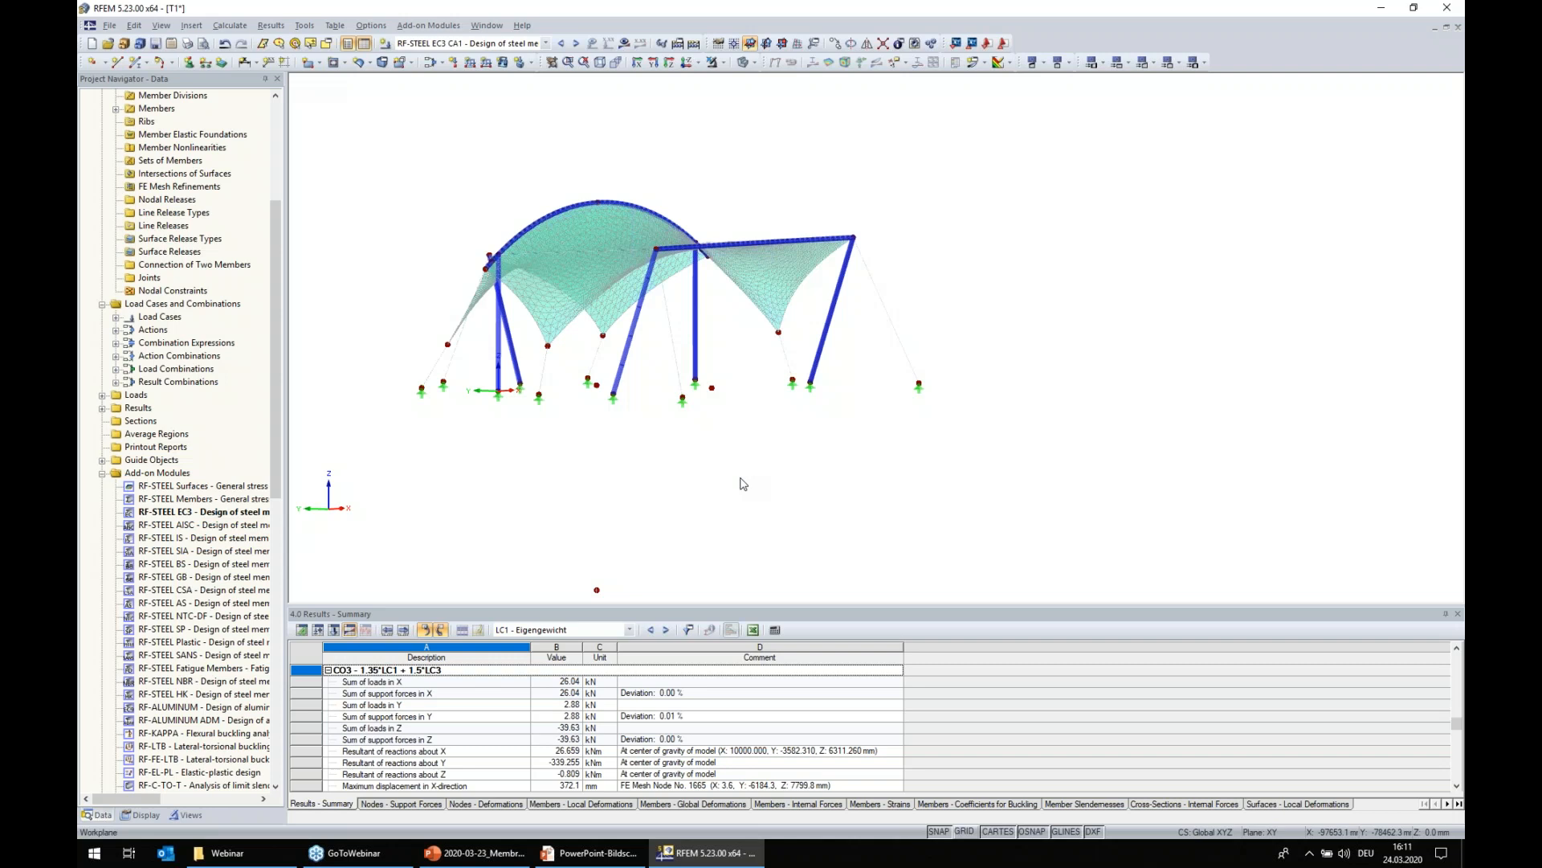
middle_click_drag(1008, 384, 555, 358, "ctrl")
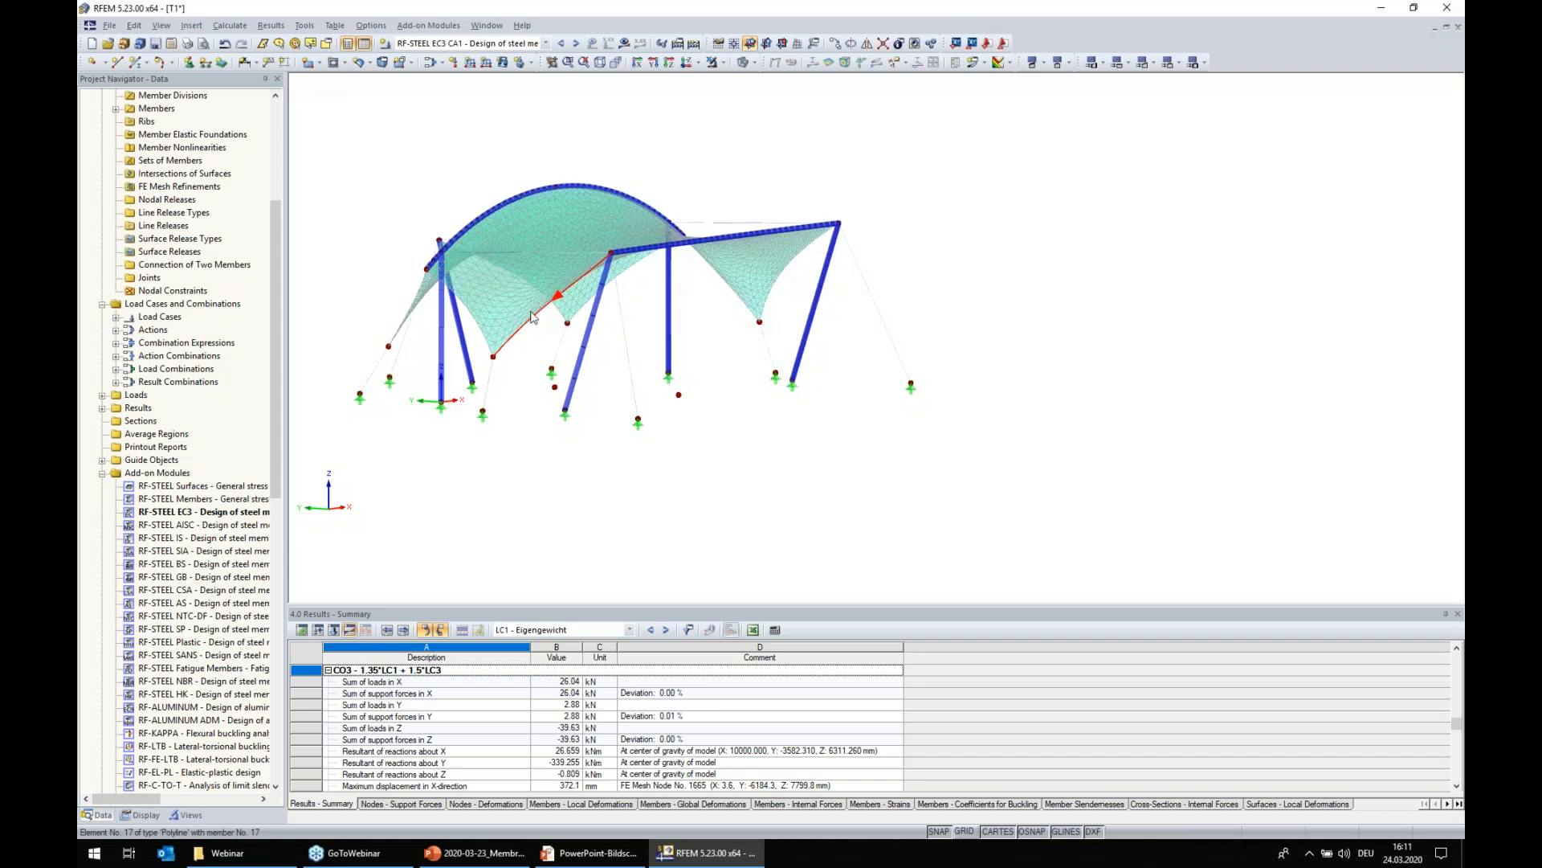
- Create a new 3D model named URR in the Dlubal Examples project using EN 1990 with the CEN national annex
left_click(108, 25)
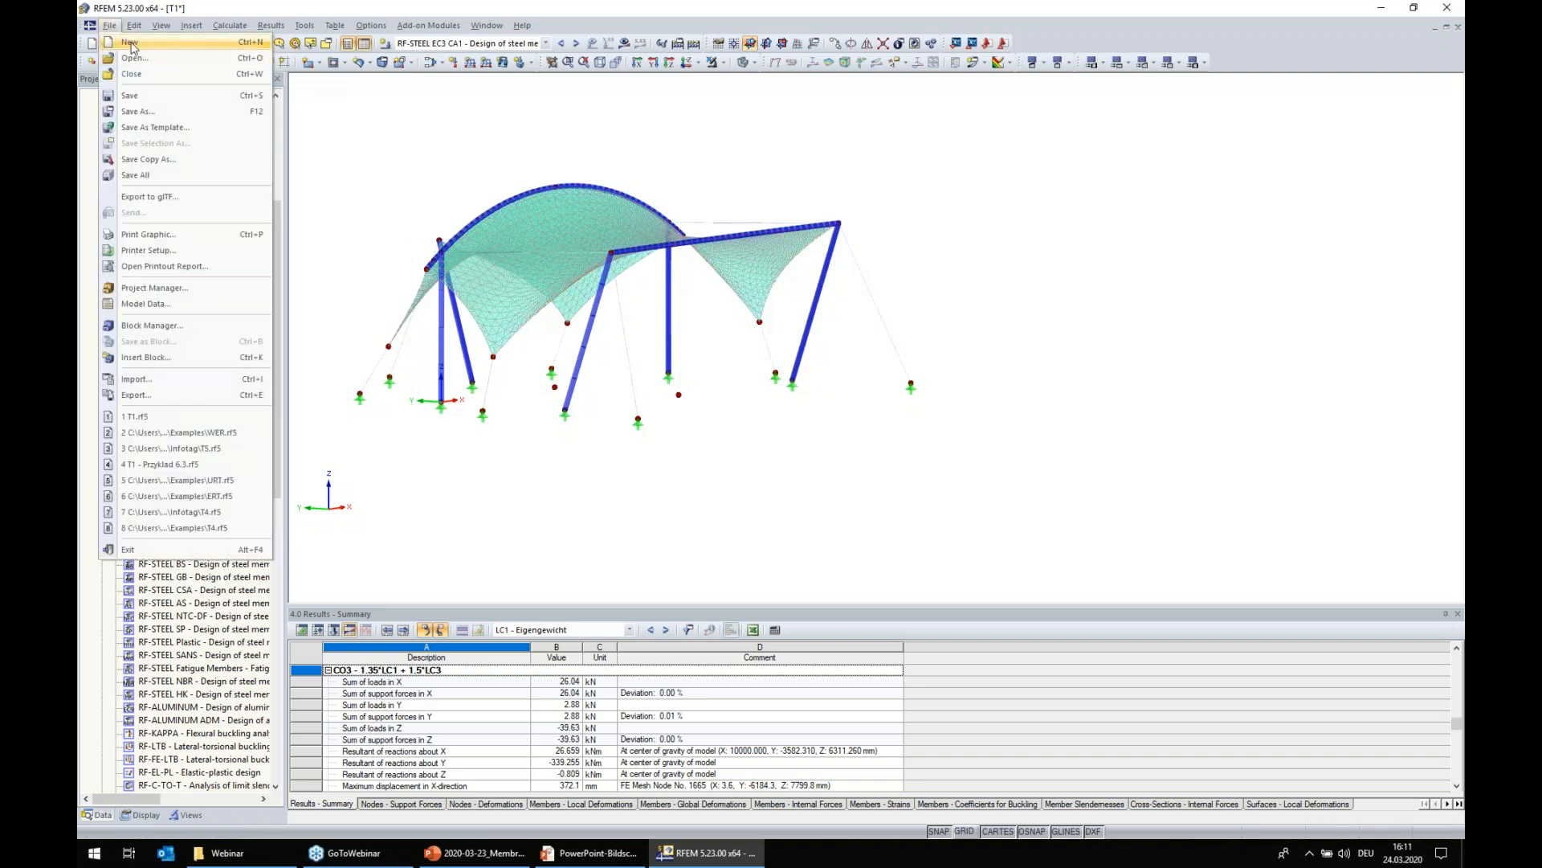
left_click(131, 44)
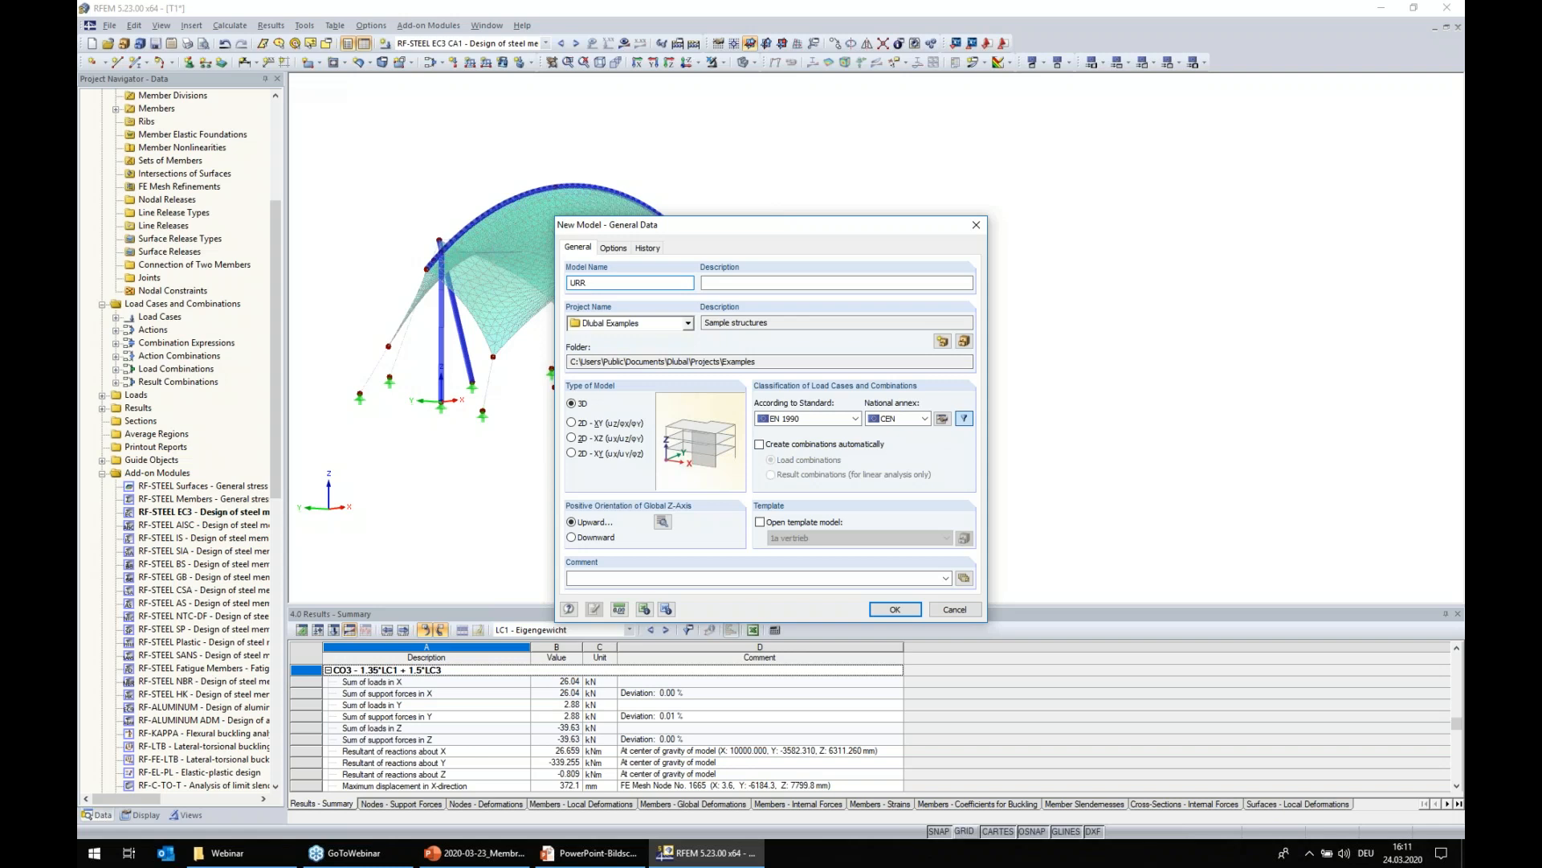
left_click(892, 609)
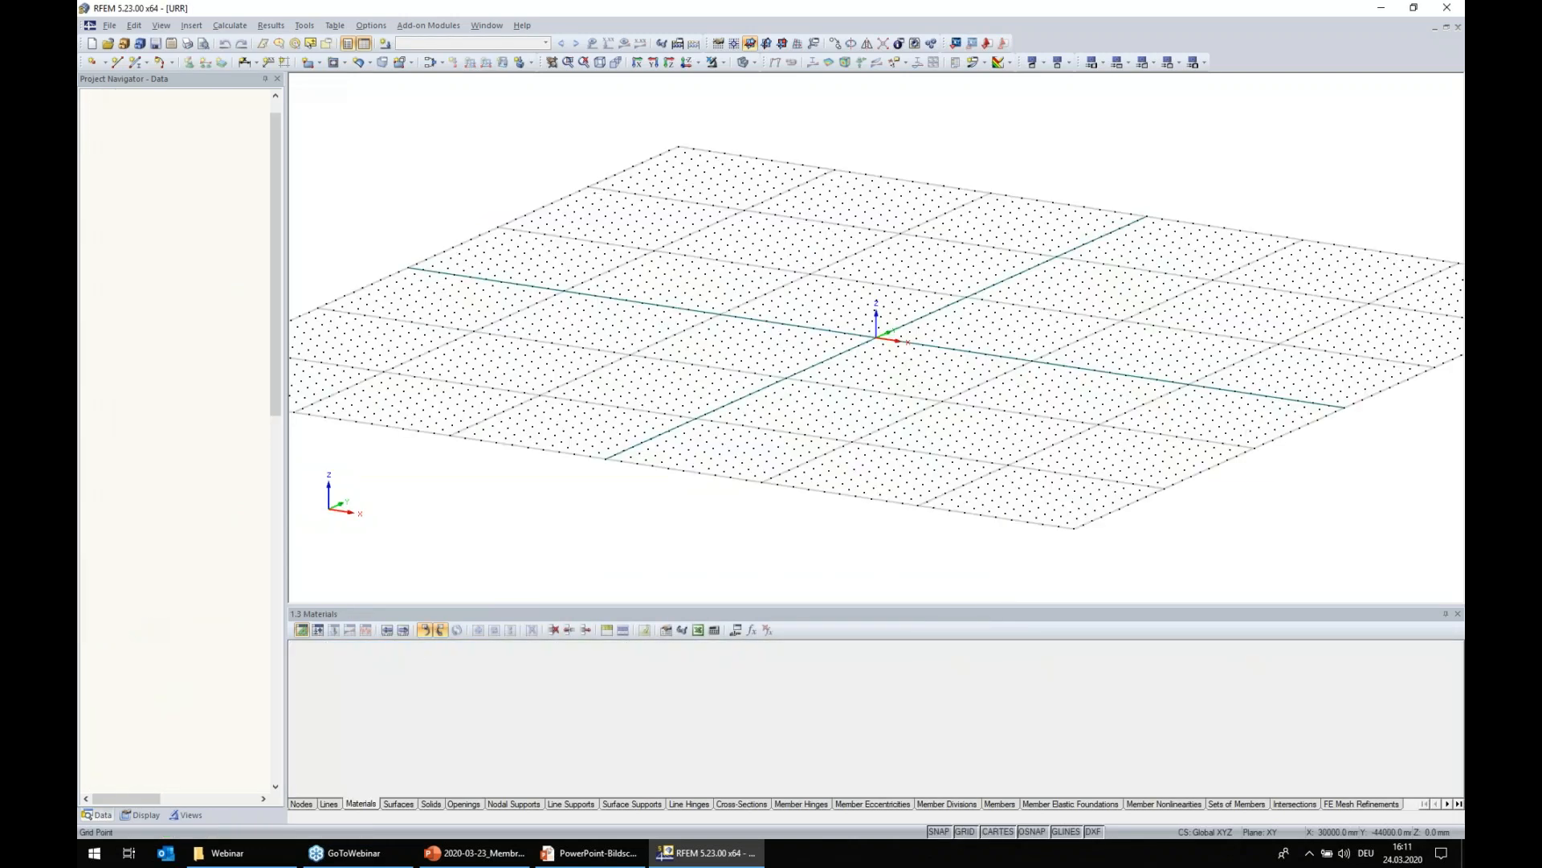
middle_click_drag(976, 411, 837, 447)
scroll(872, 447, "down", 1)
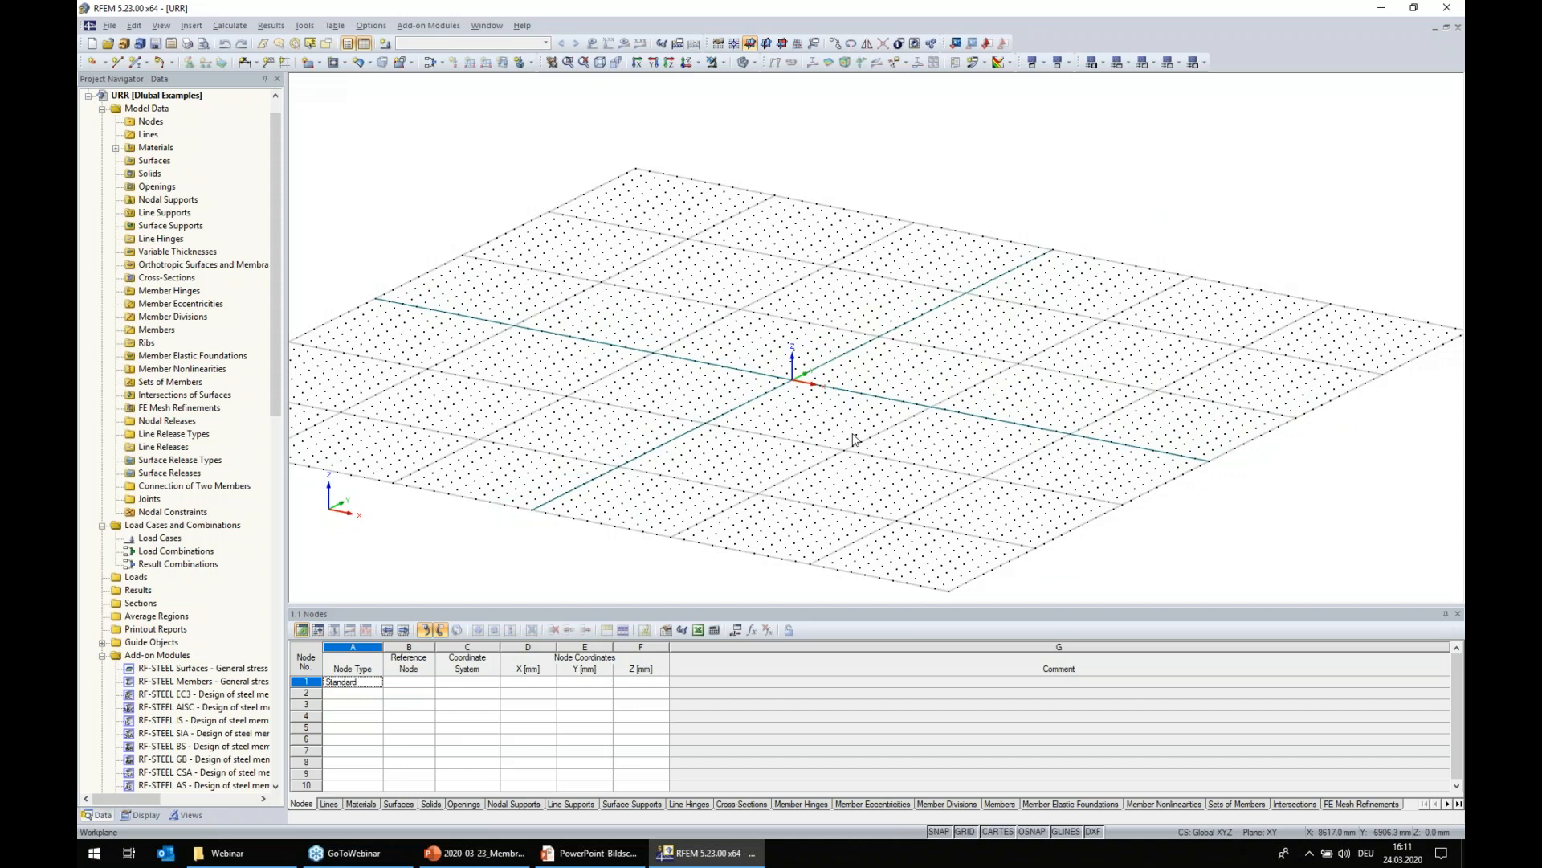
- Draw a 10000 mm line from the origin along the Y-axis on the work plane
middle_click_drag(852, 386, 877, 333, "ctrl")
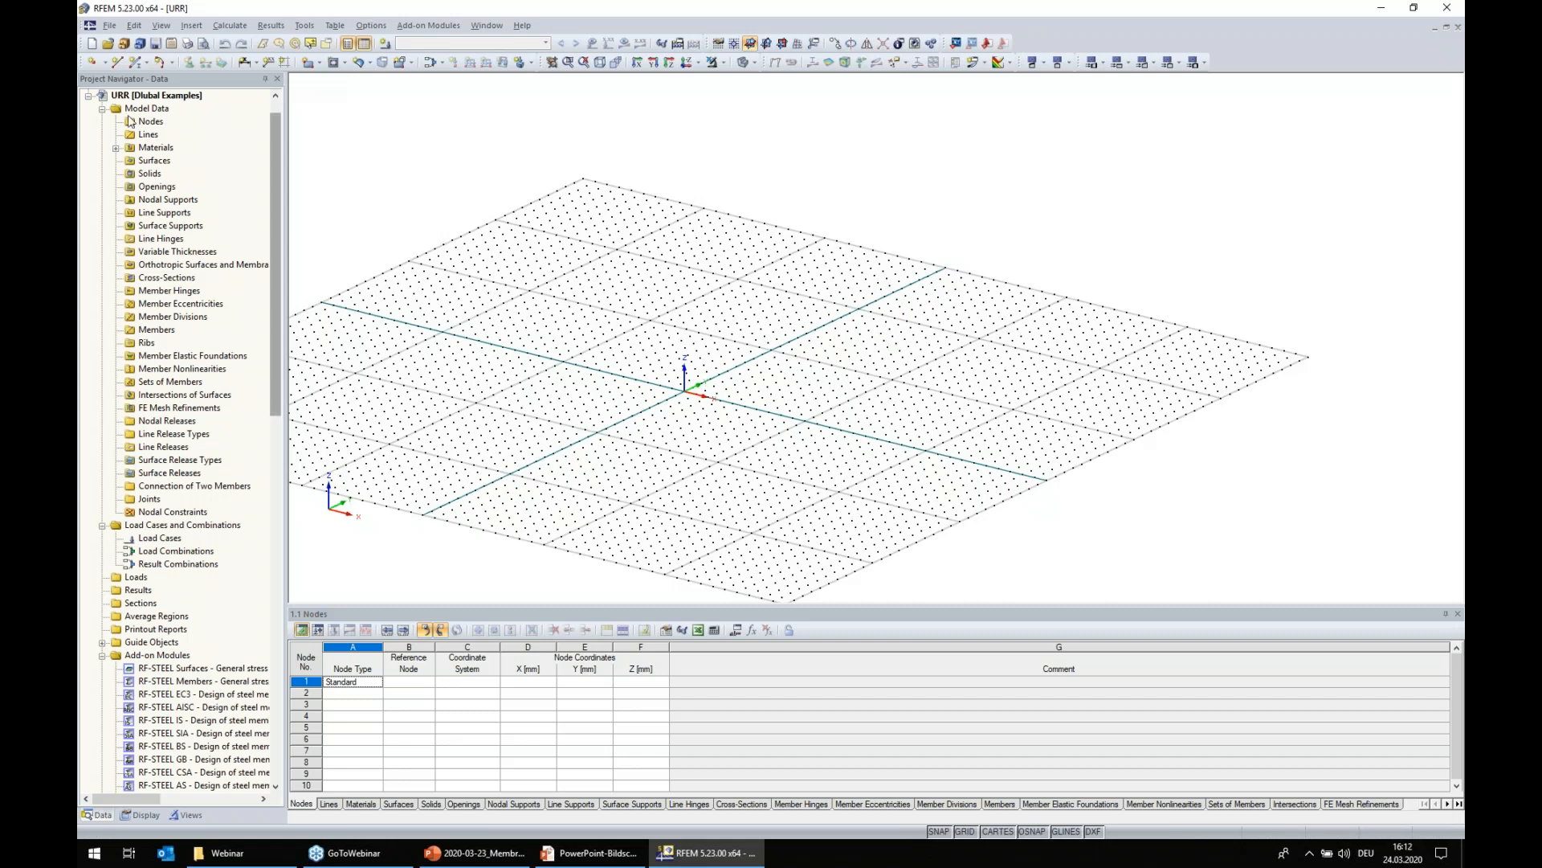
left_click(117, 62)
left_click(684, 392)
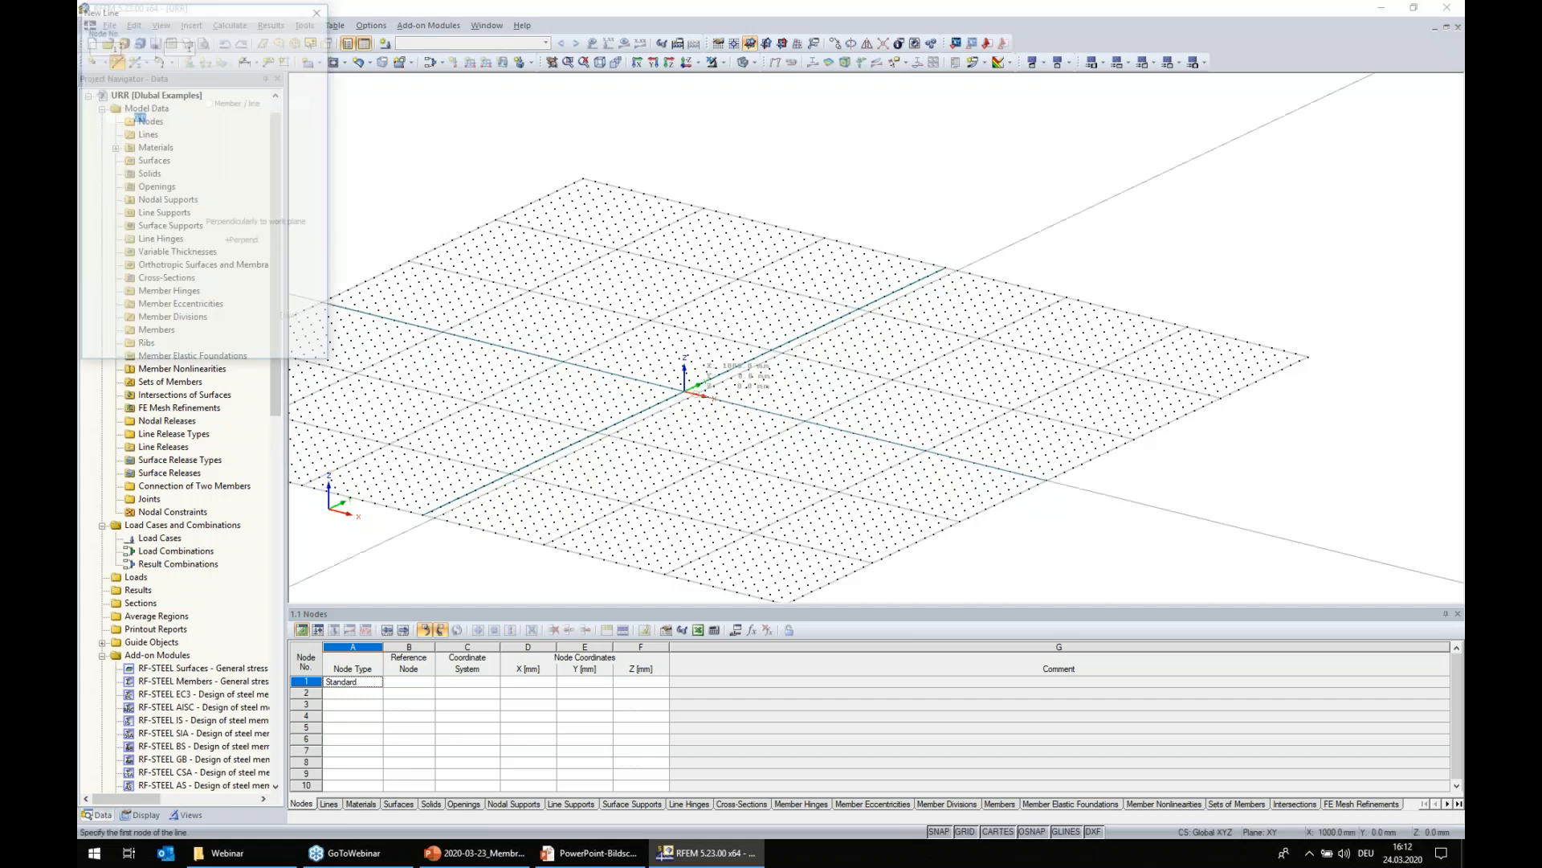
left_click(771, 350)
right_click(800, 431)
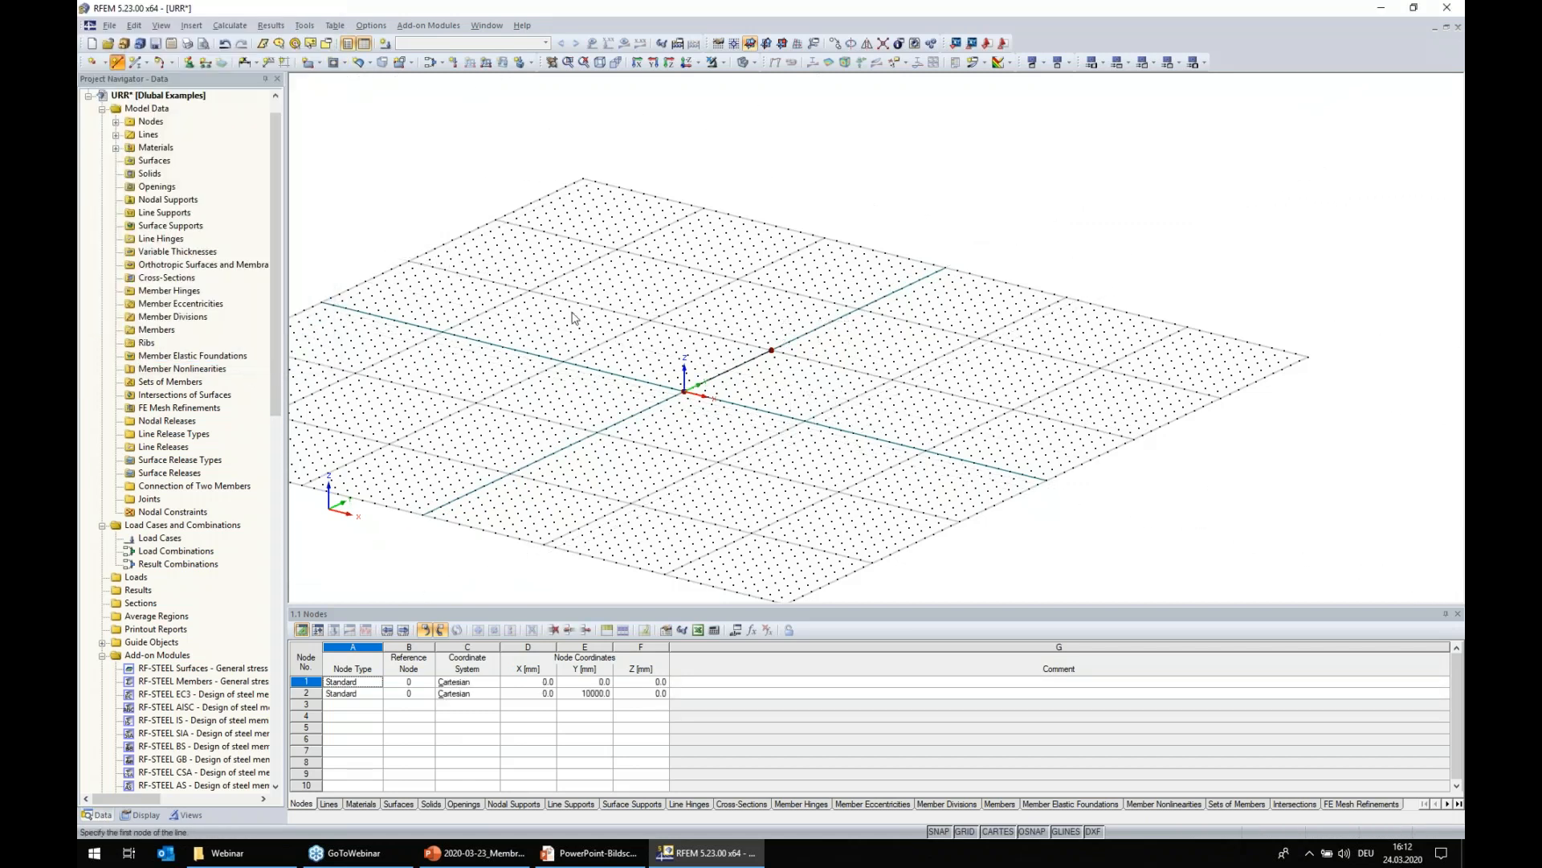
- Draw a 5000 mm line perpendicular to the work plane from the far end of the base line
left_click(215, 182)
left_click_drag(231, 196, 259, 194)
type("50")
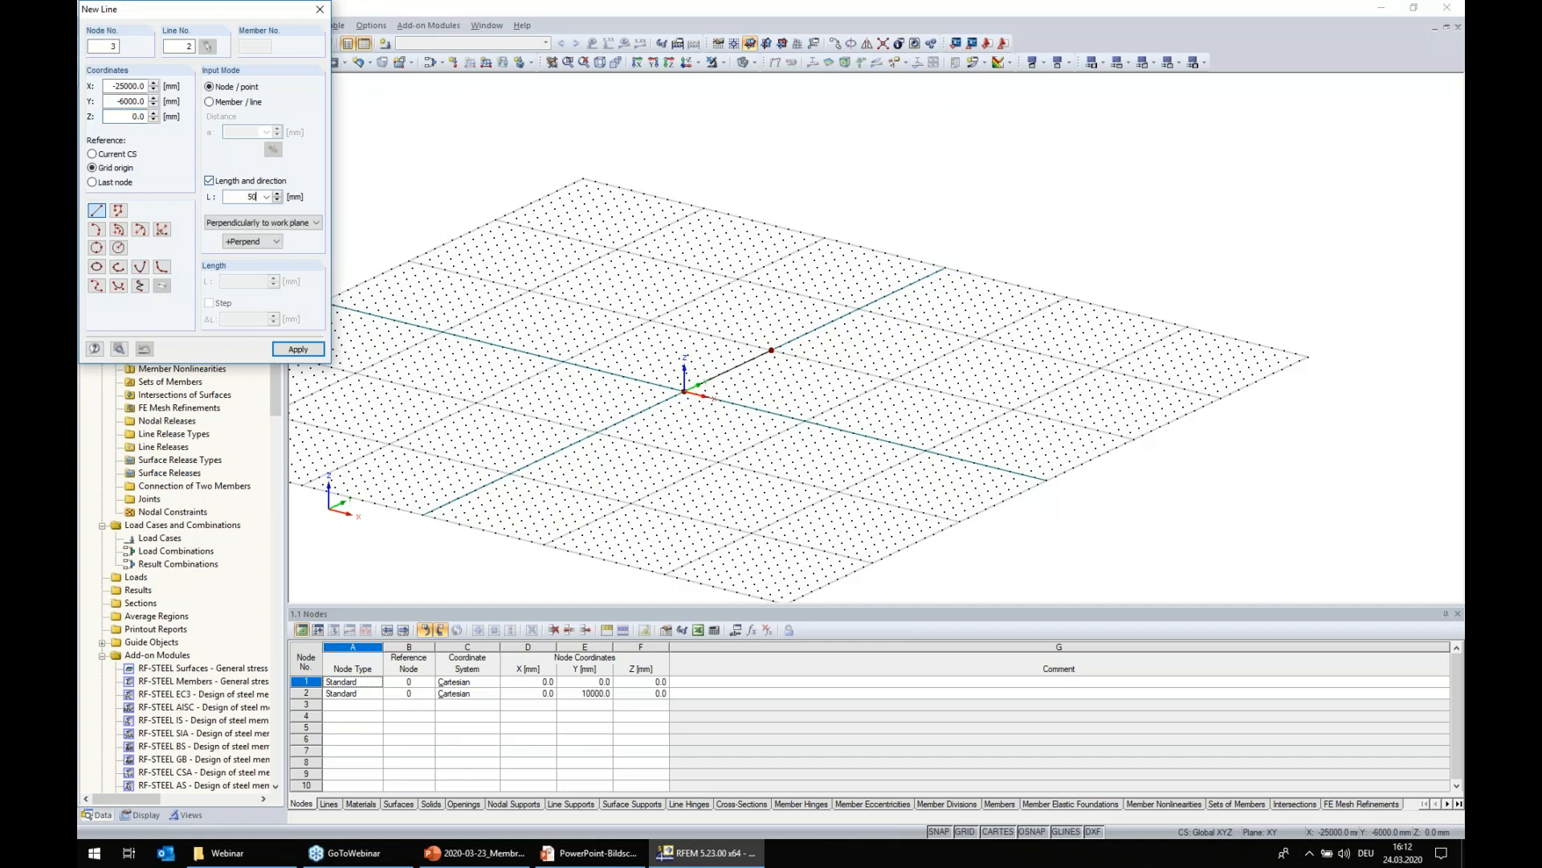
type("00")
left_click(772, 350)
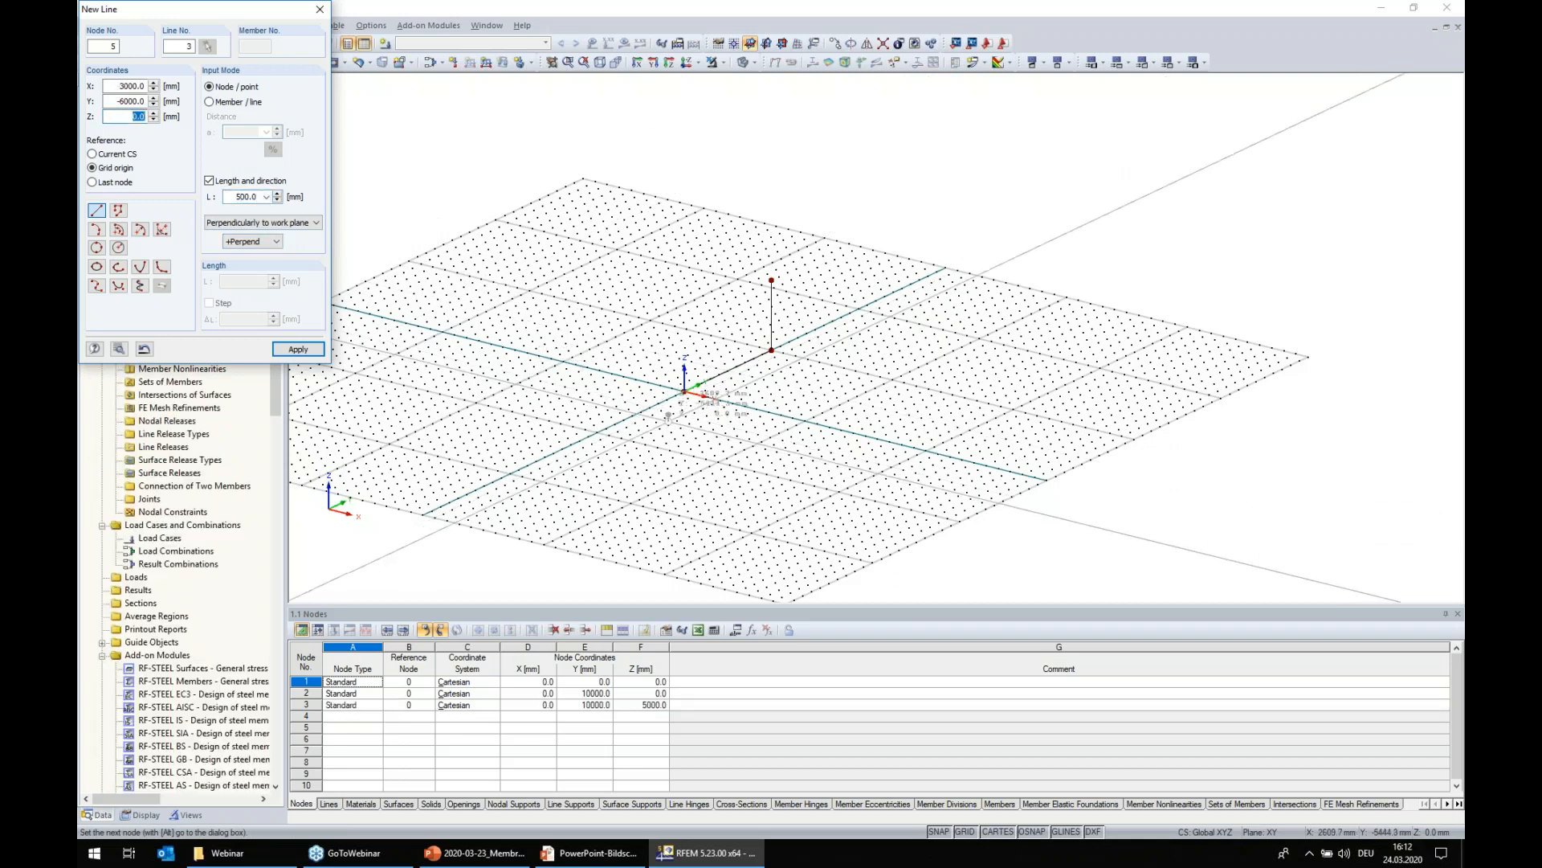
- Draw a 500 mm vertical line at the origin and continue it from its top with a 1000 mm line at 90° in the work plane
scroll(727, 312, "up", 5)
left_click(727, 313)
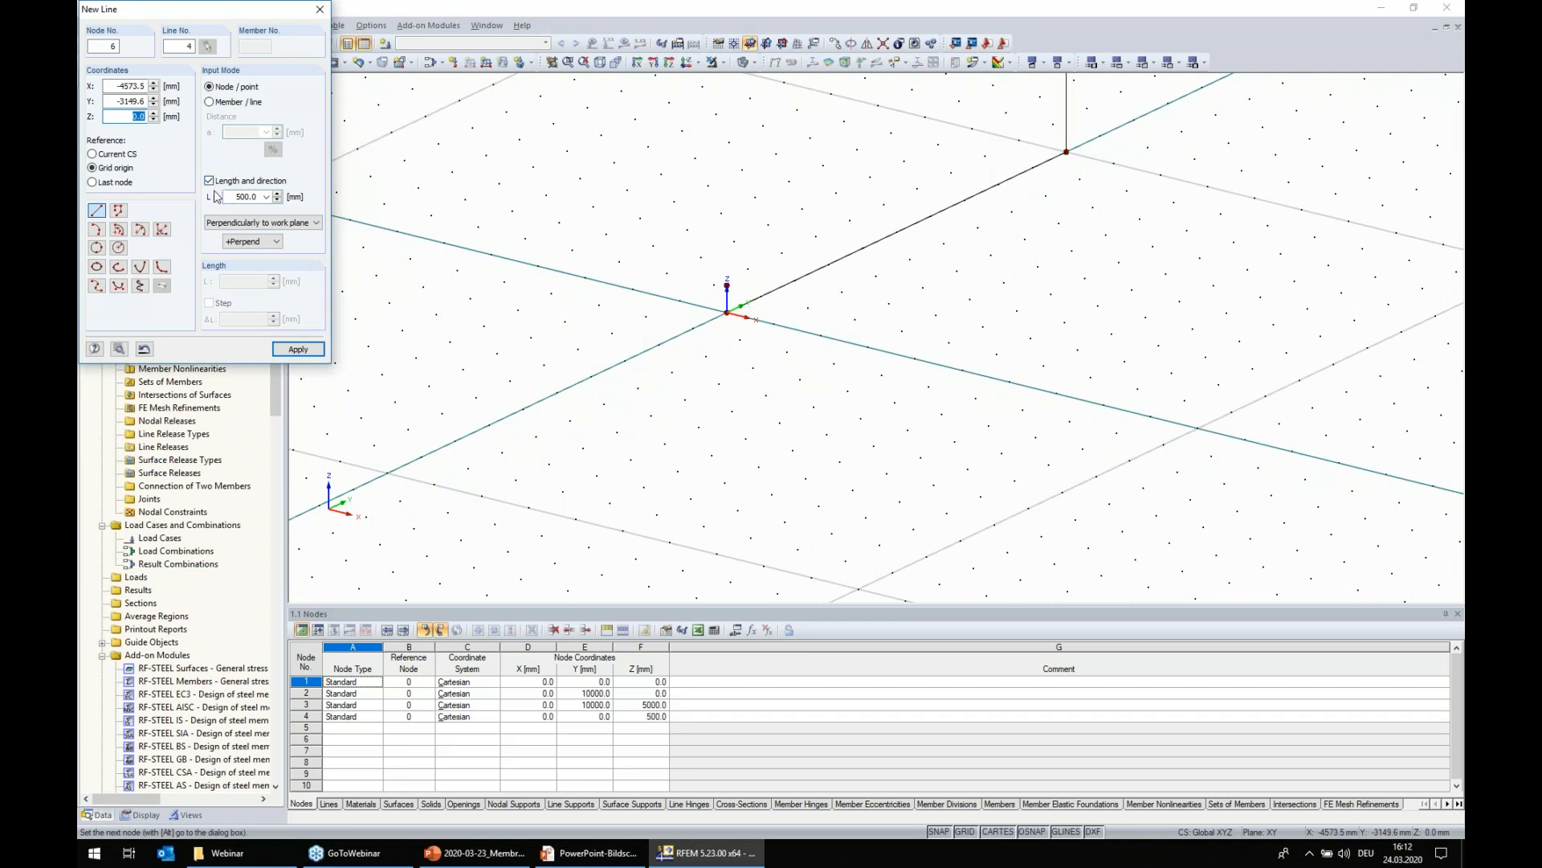
left_click_drag(235, 195, 259, 195)
type("1000")
left_click(263, 223)
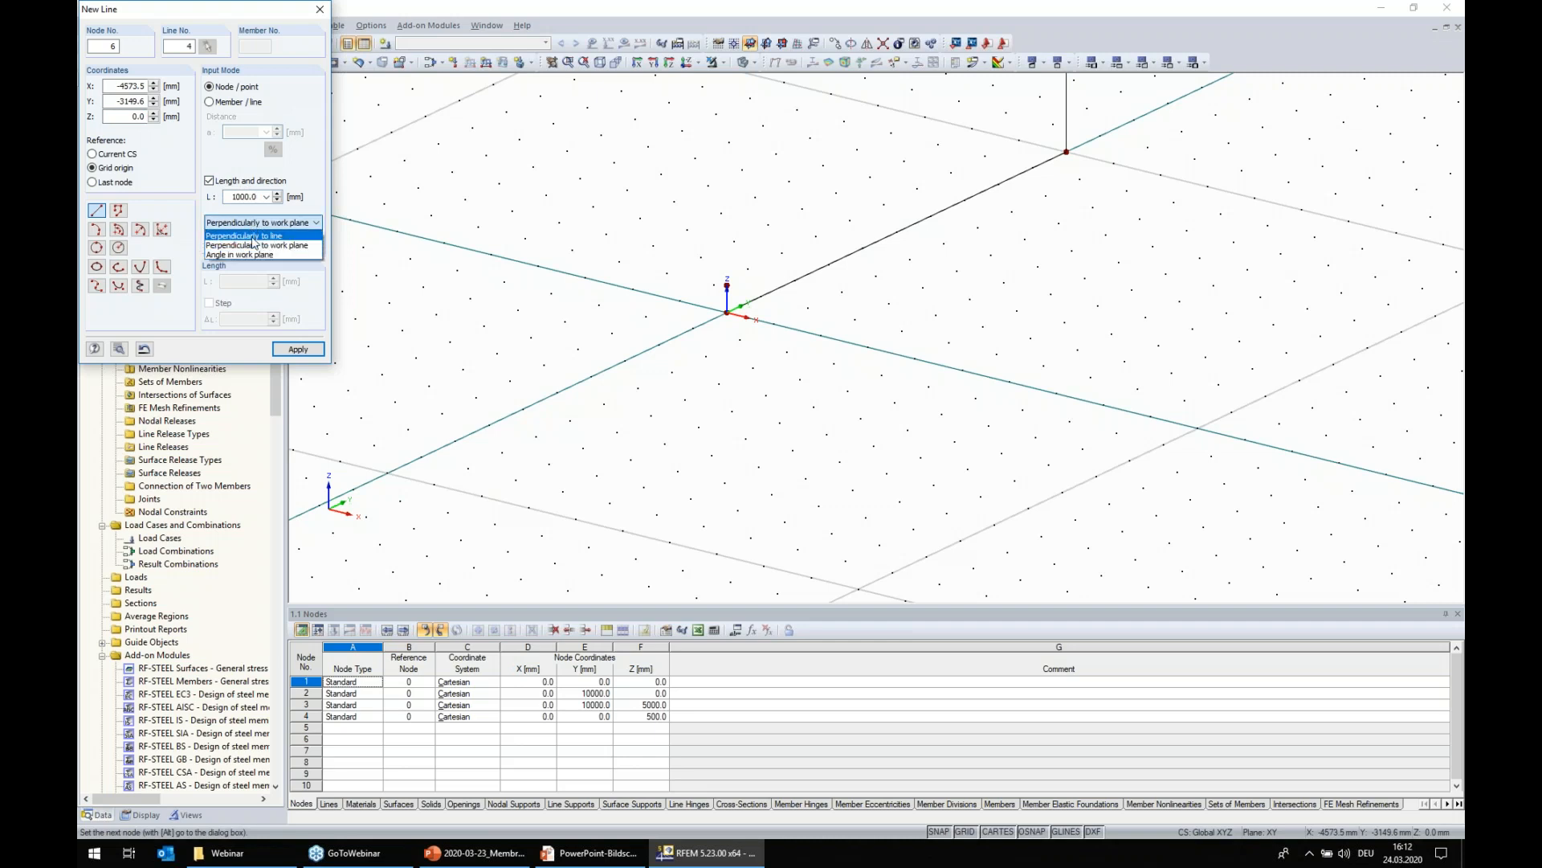
left_click(257, 243)
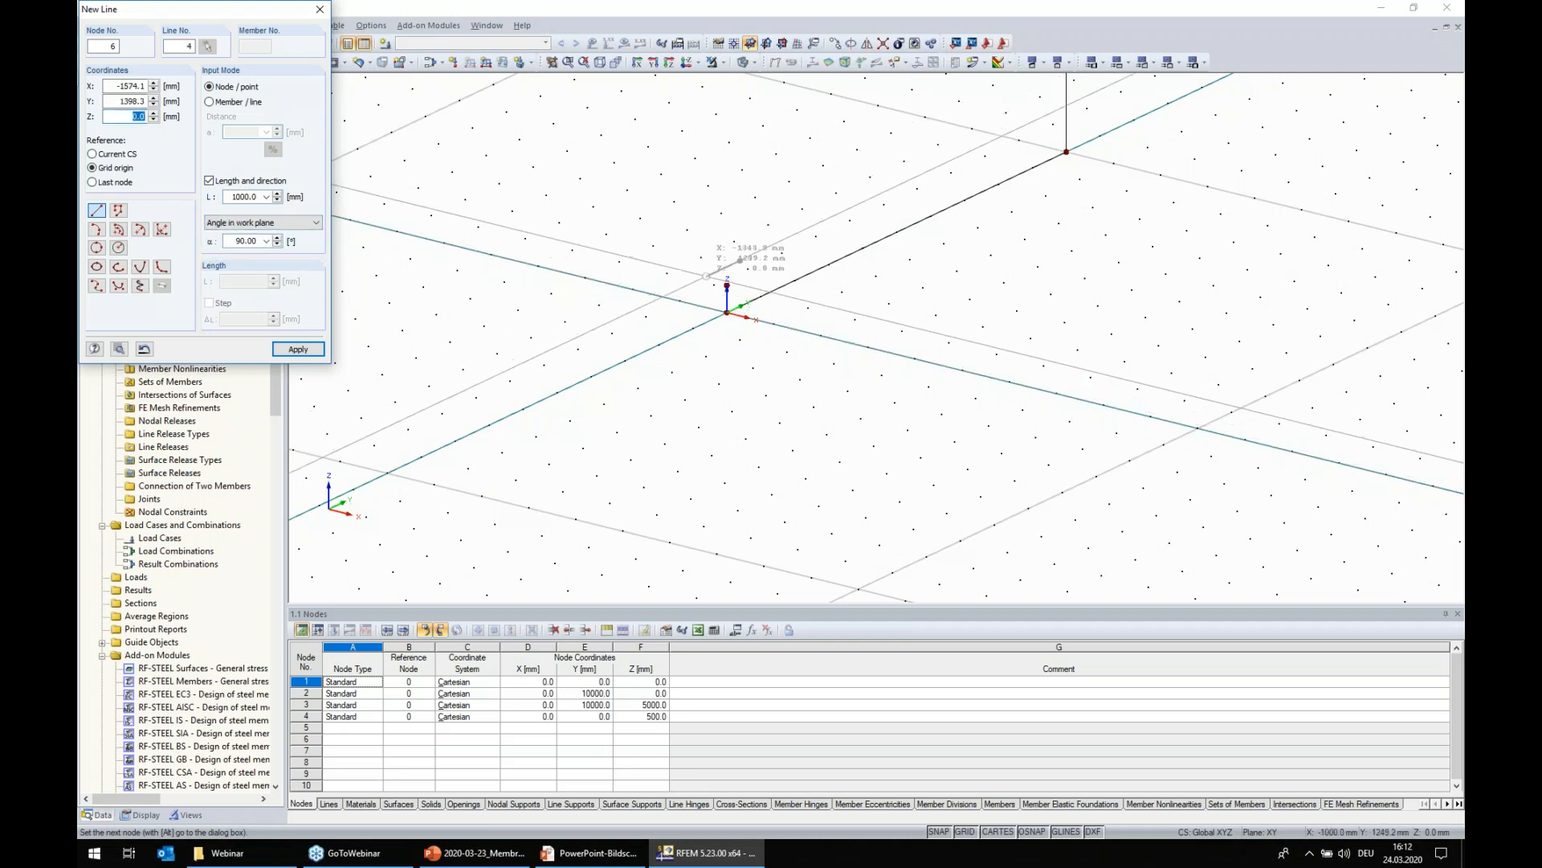
left_click(727, 285)
right_click(727, 285)
- Copy the 500 mm riser and 1000 mm tread lines 9 times, picking the displacement from the origin to the tread's end (dy 1000 mm, dz 500 mm)
middle_click_drag(758, 331, 774, 478)
scroll(769, 490, "down", 3)
scroll(731, 488, "up", 2)
left_click_drag(715, 476, 685, 452)
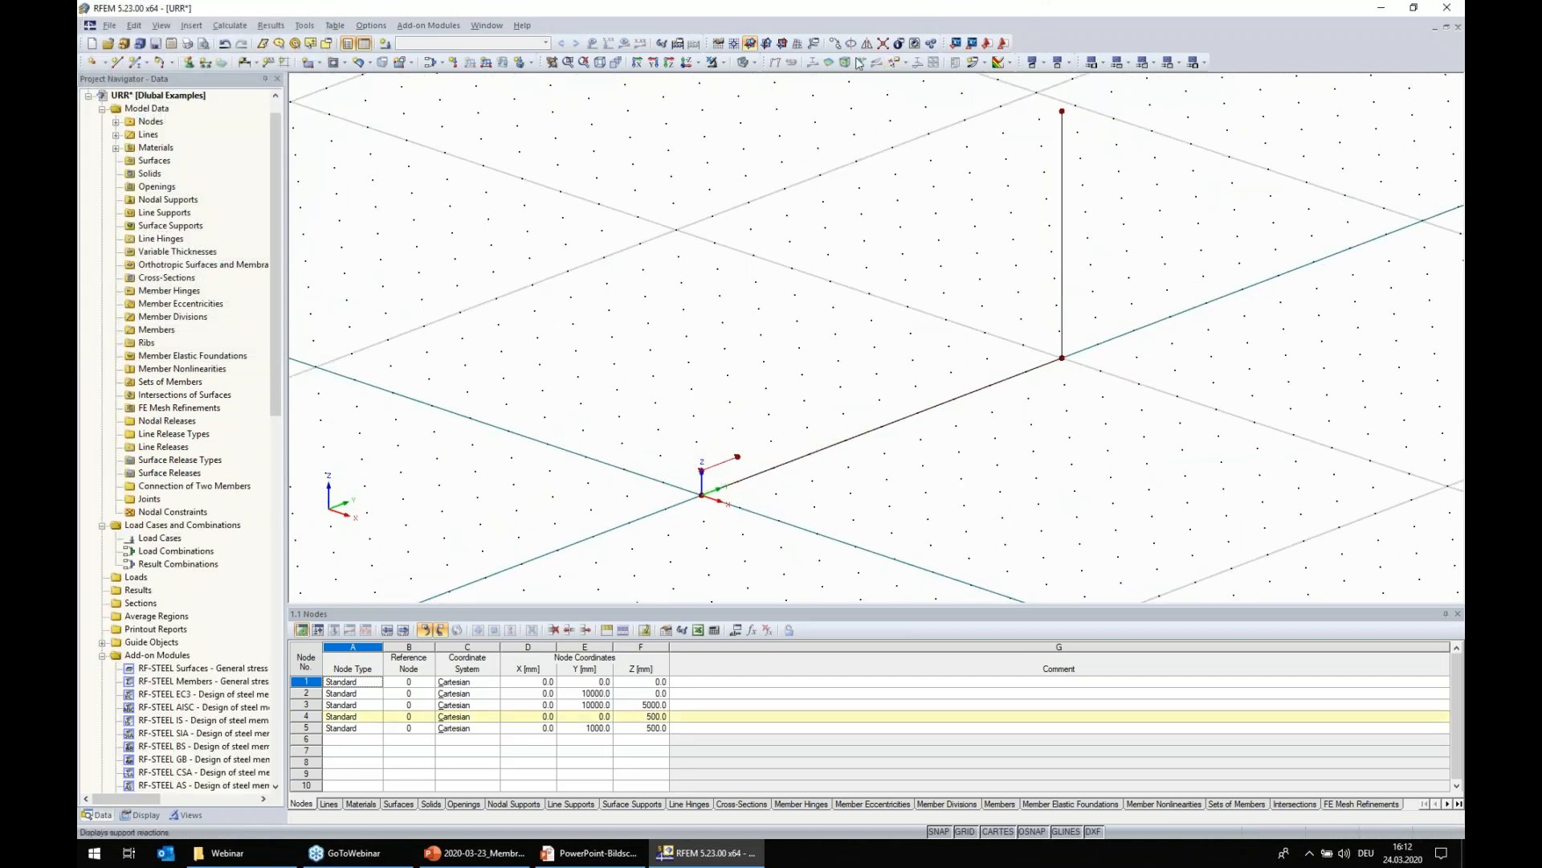
left_click(836, 45)
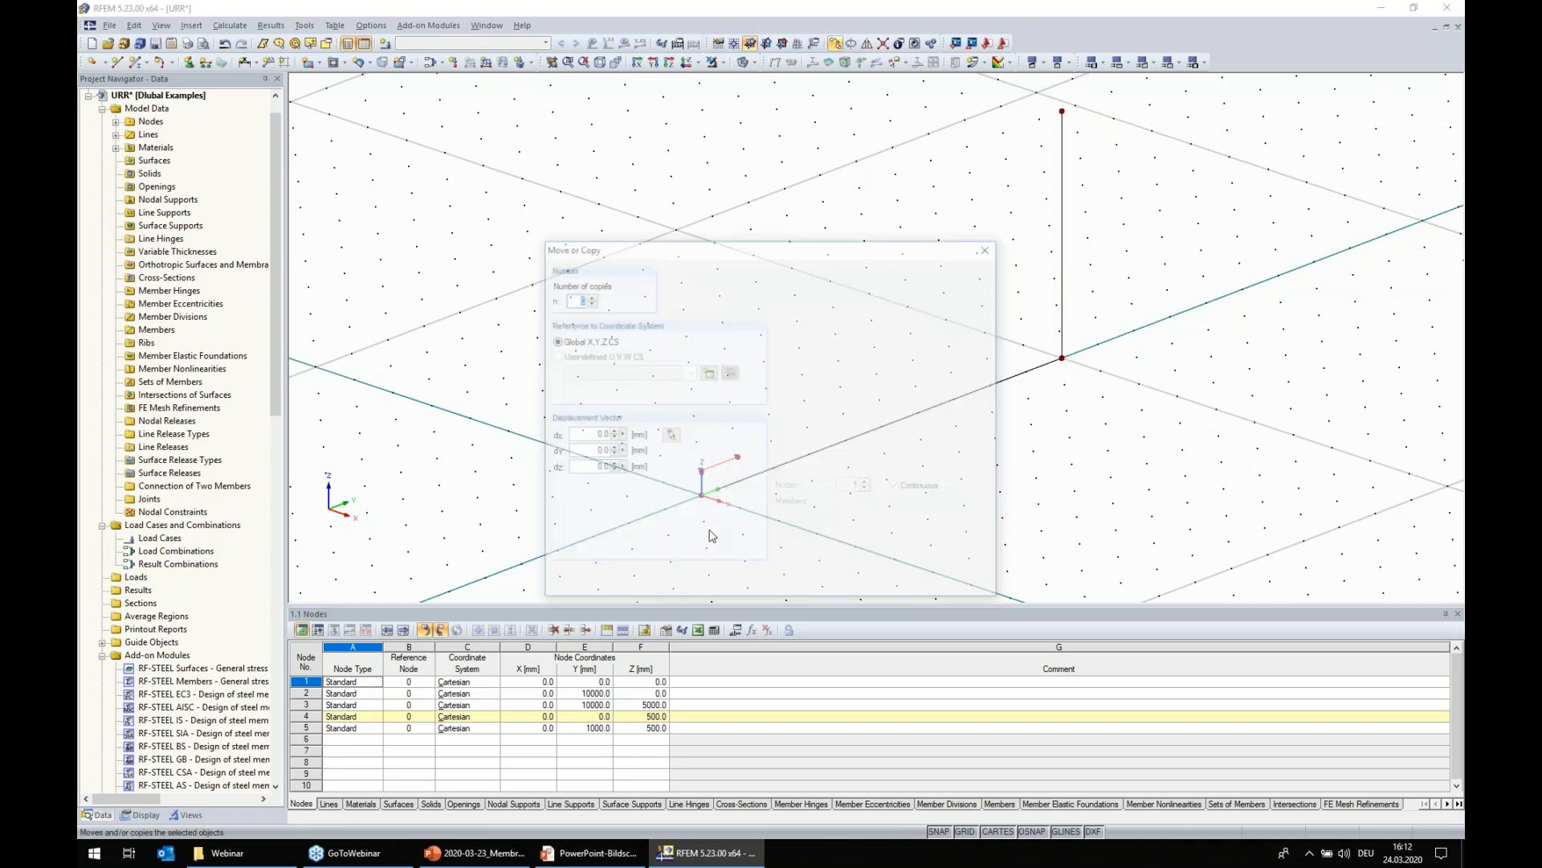
type("9")
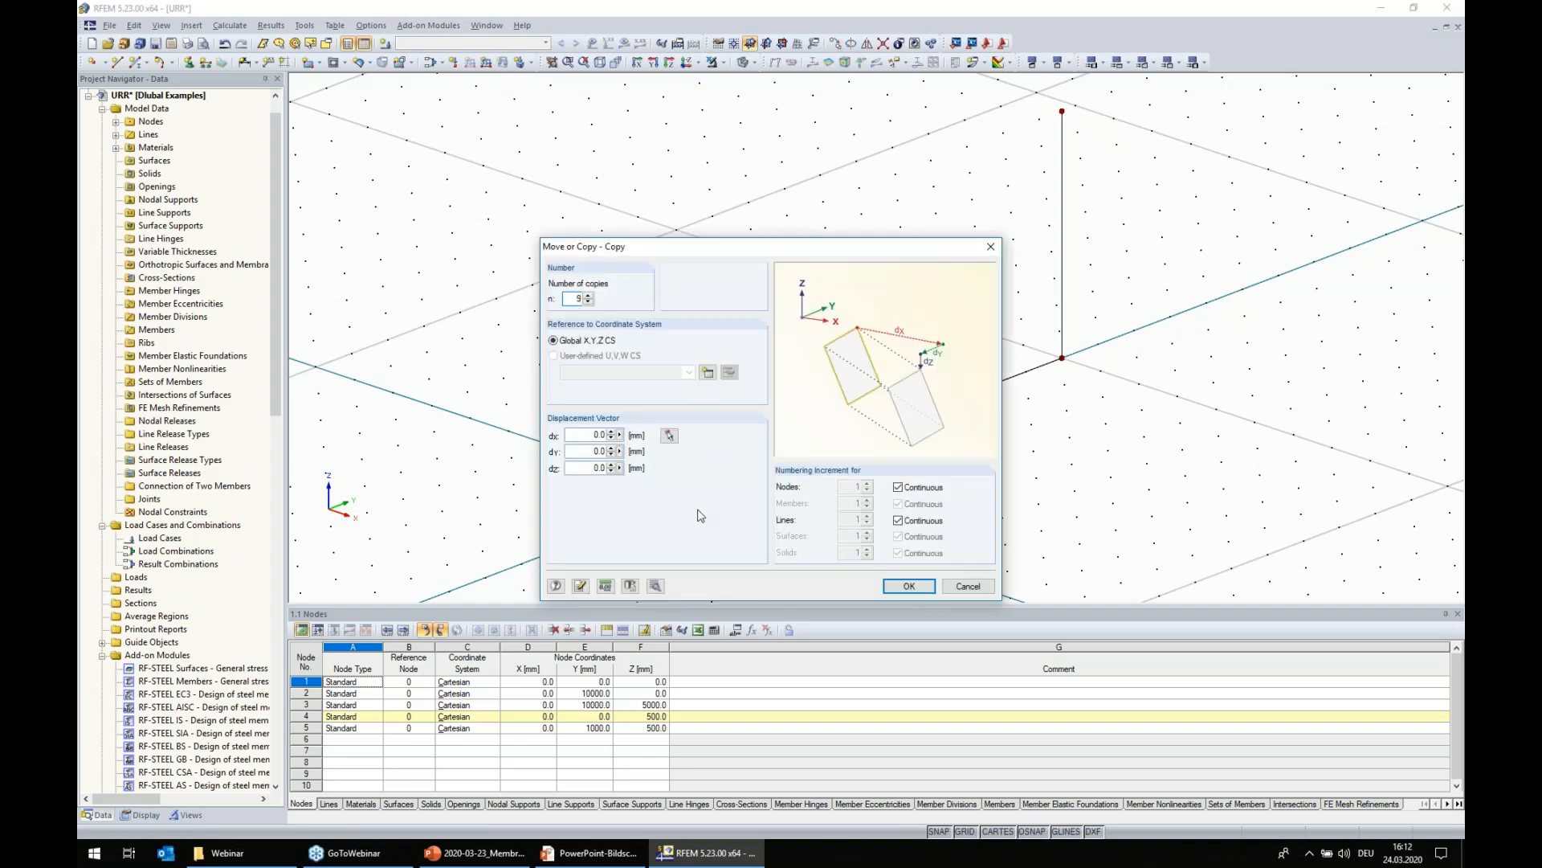
left_click(669, 437)
left_click(700, 495)
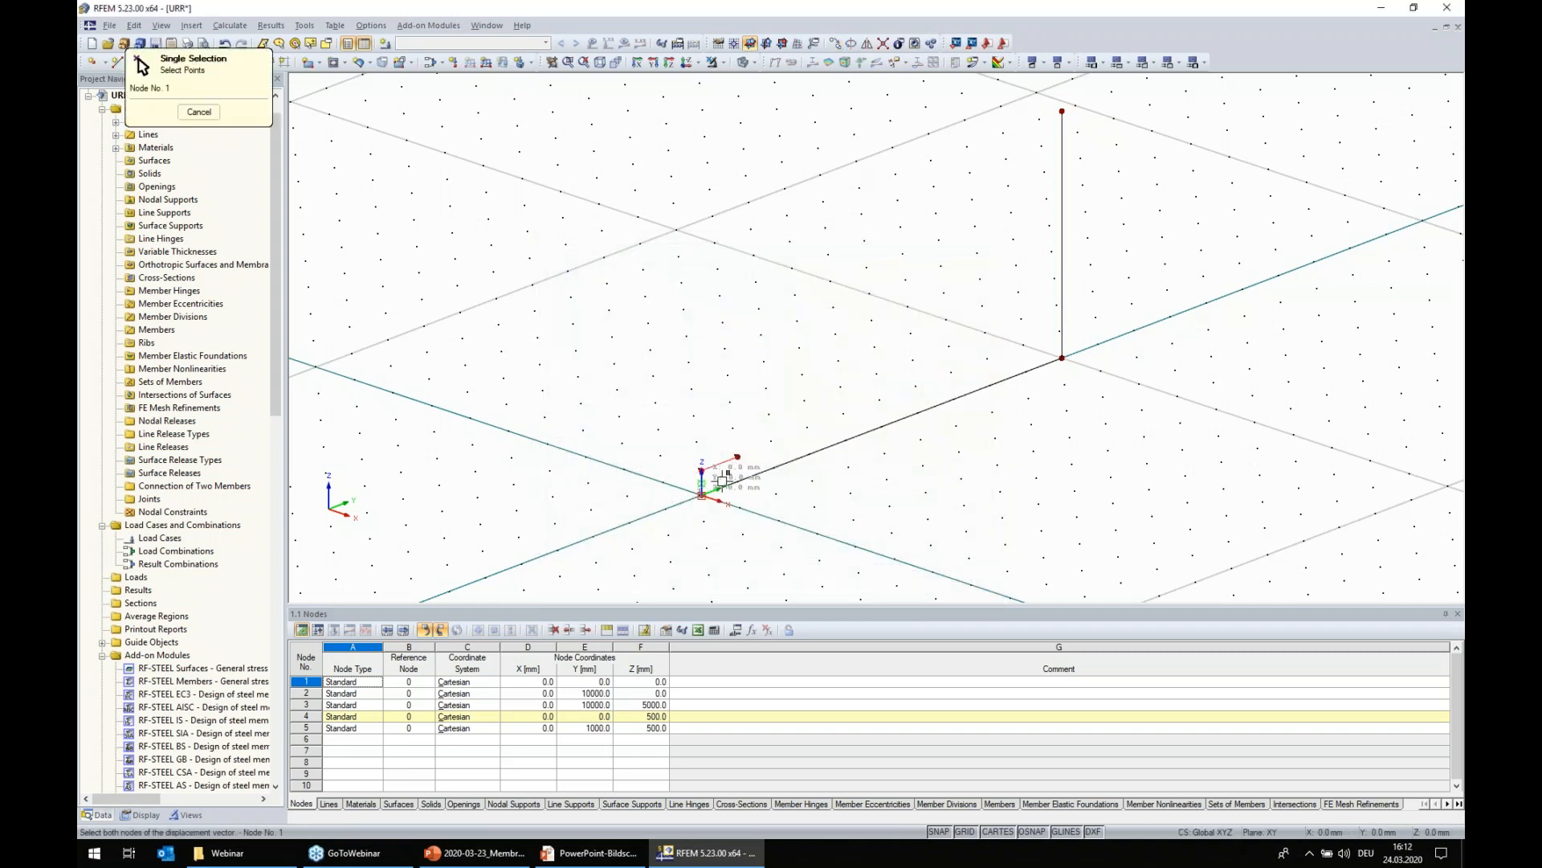
left_click(736, 457)
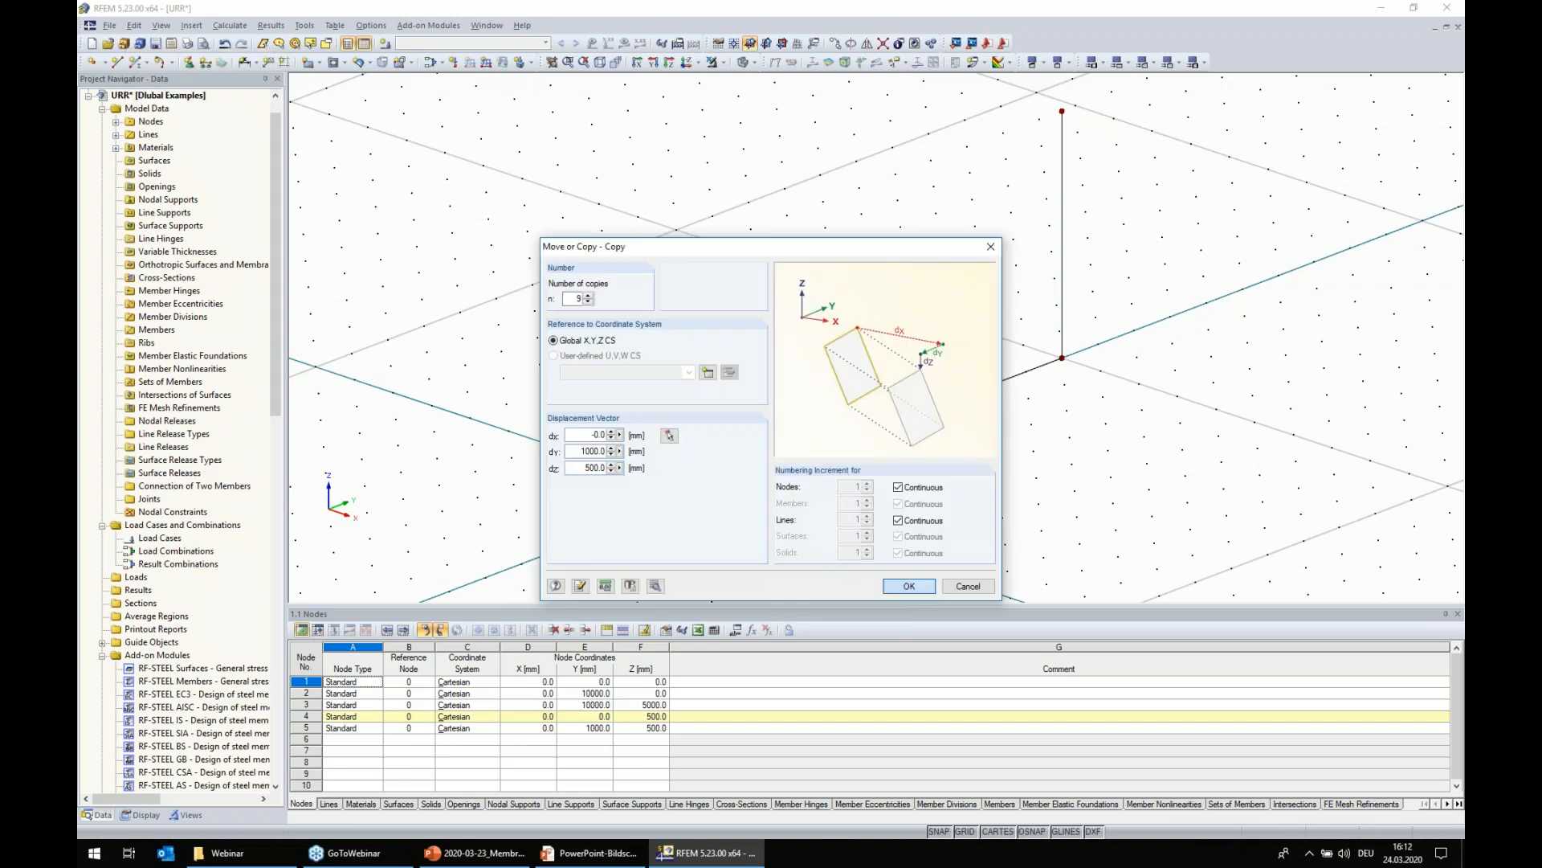
left_click(897, 580)
- Create a standard plane surface inside the stepped outline from its boundary lines, using Steel S 355 with a constant 180 mm thickness
middle_click_drag(943, 520, 905, 522)
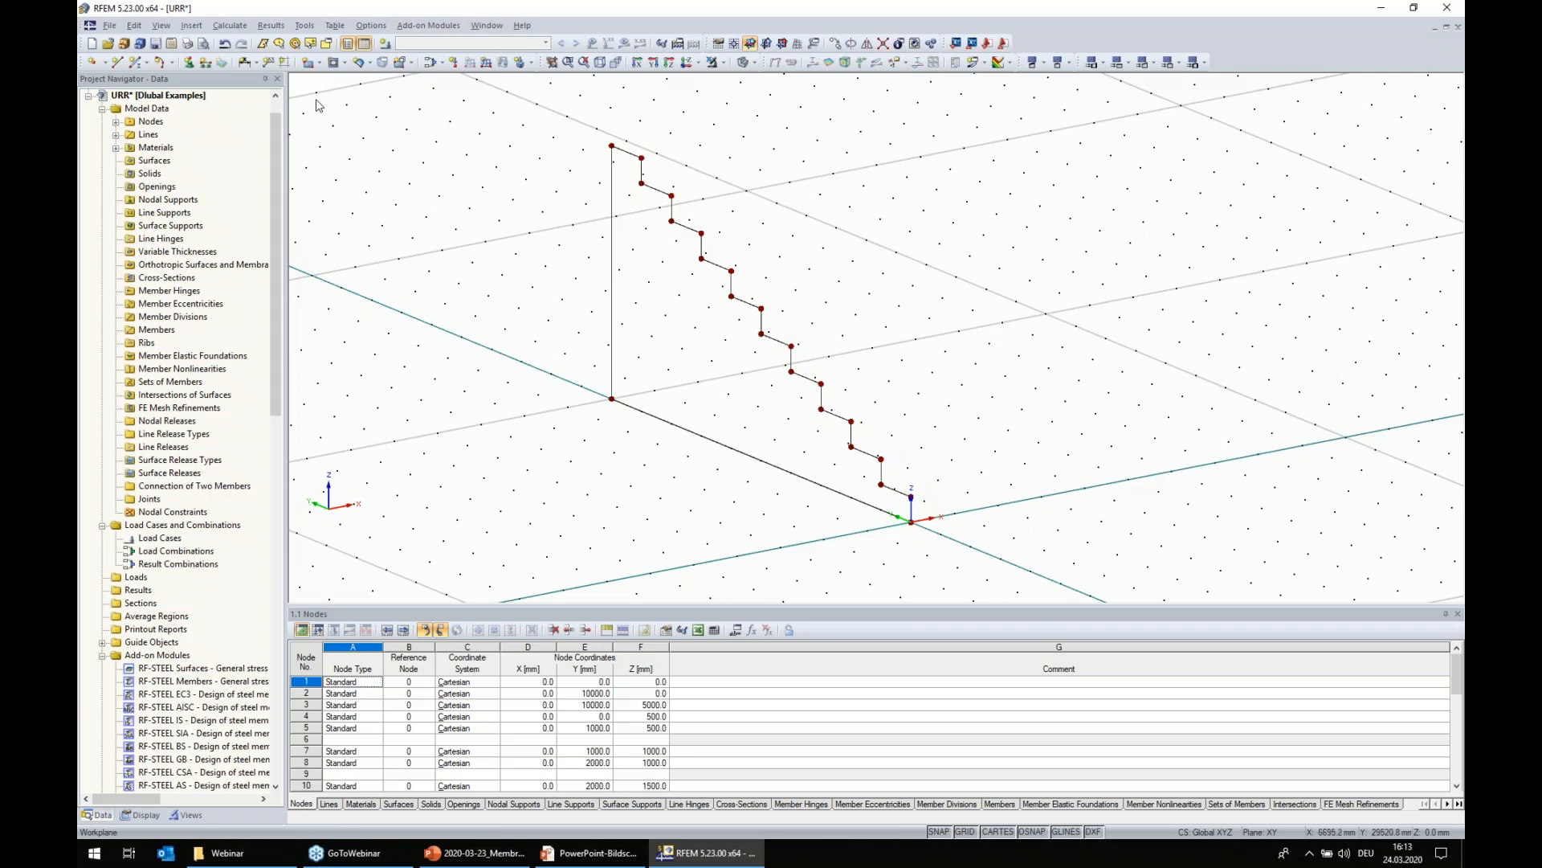
left_click(319, 62)
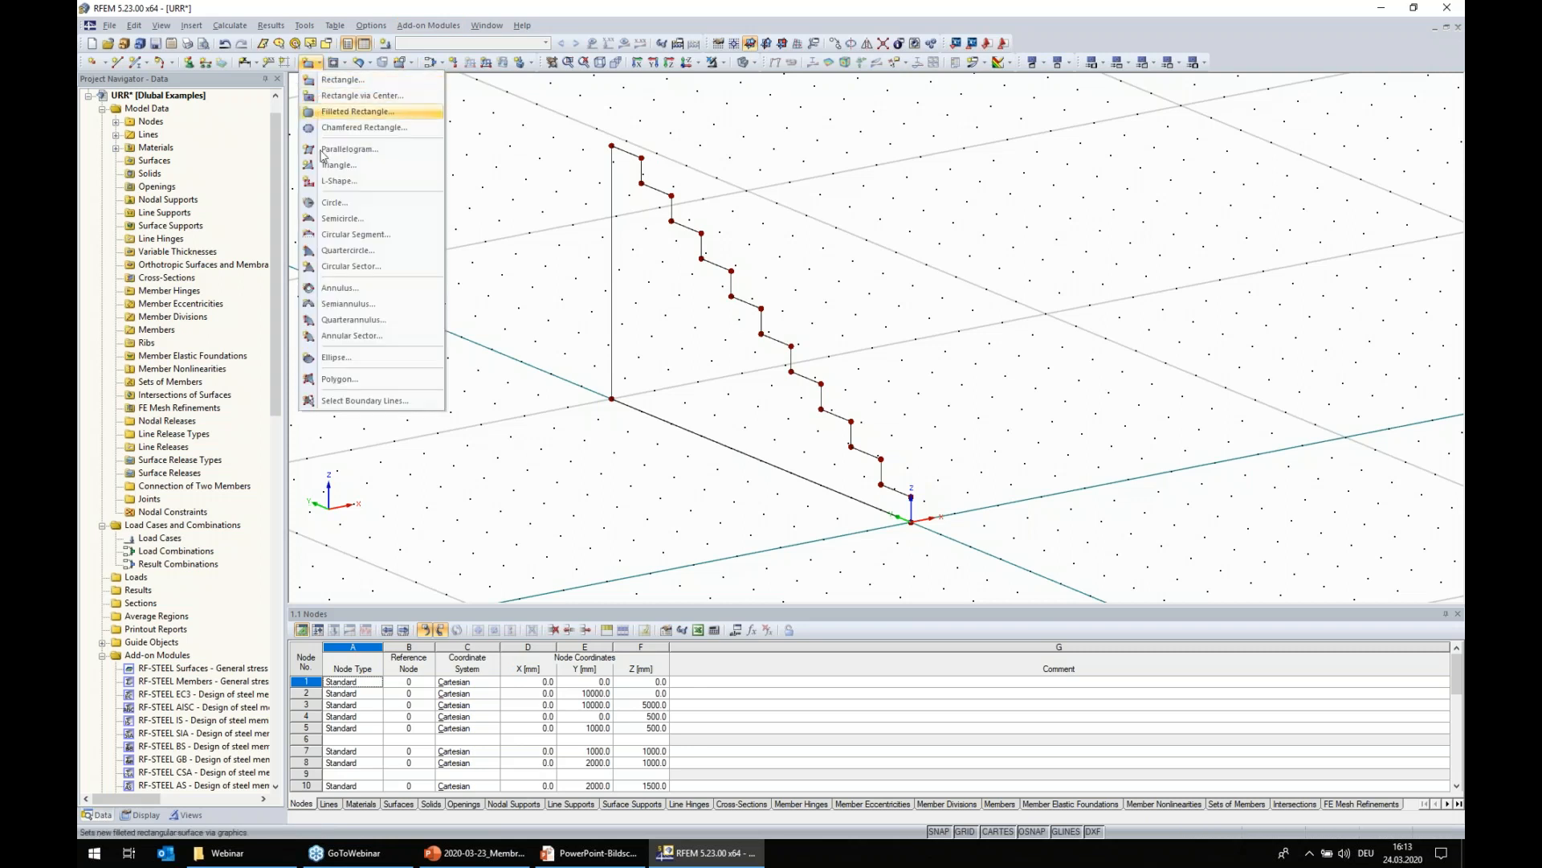
left_click(369, 405)
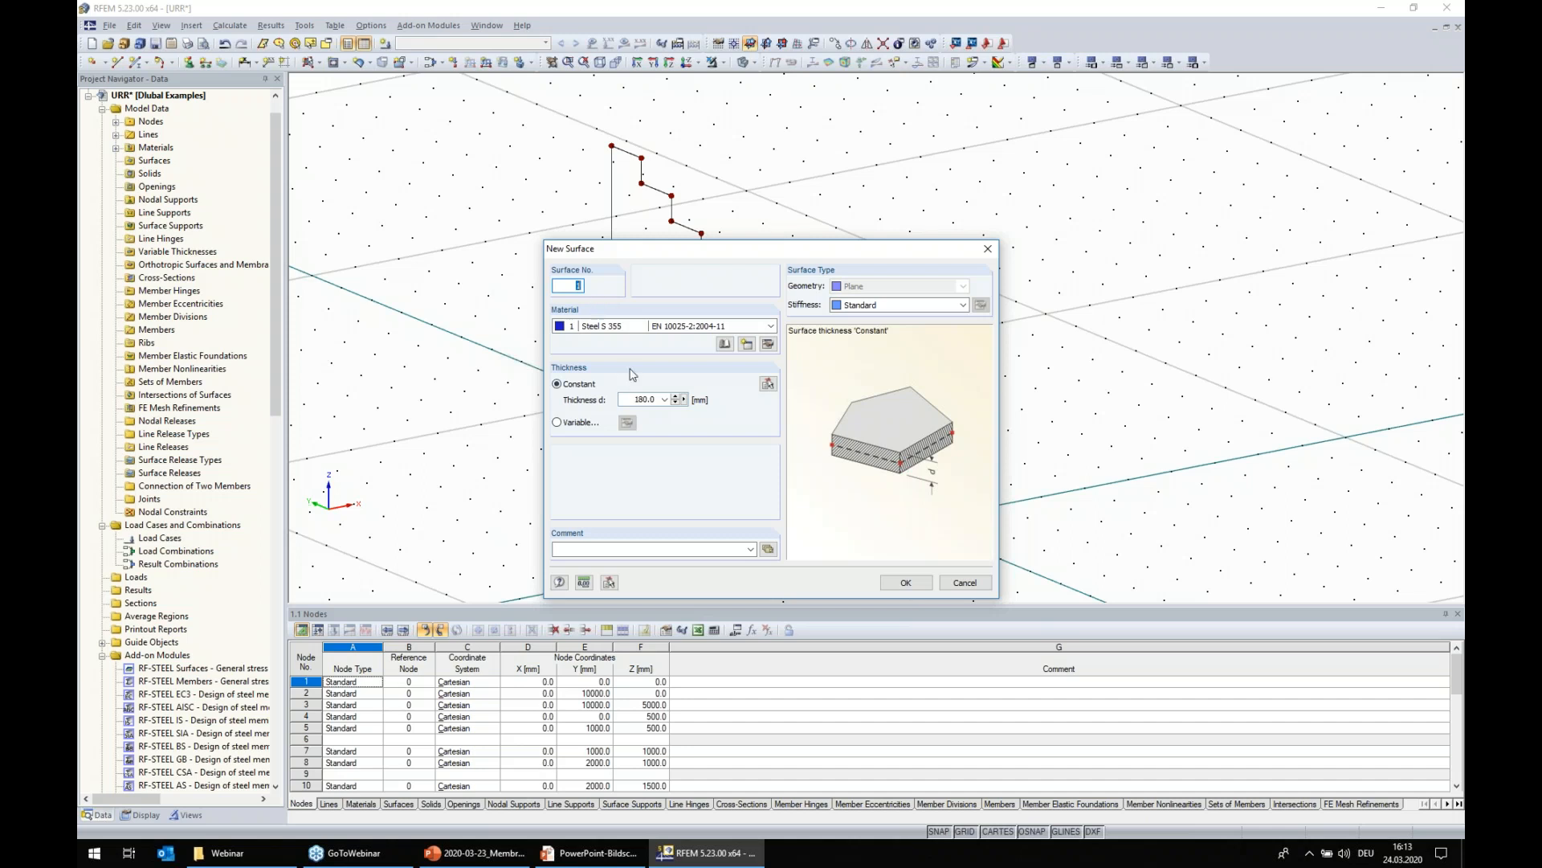
left_click(904, 581)
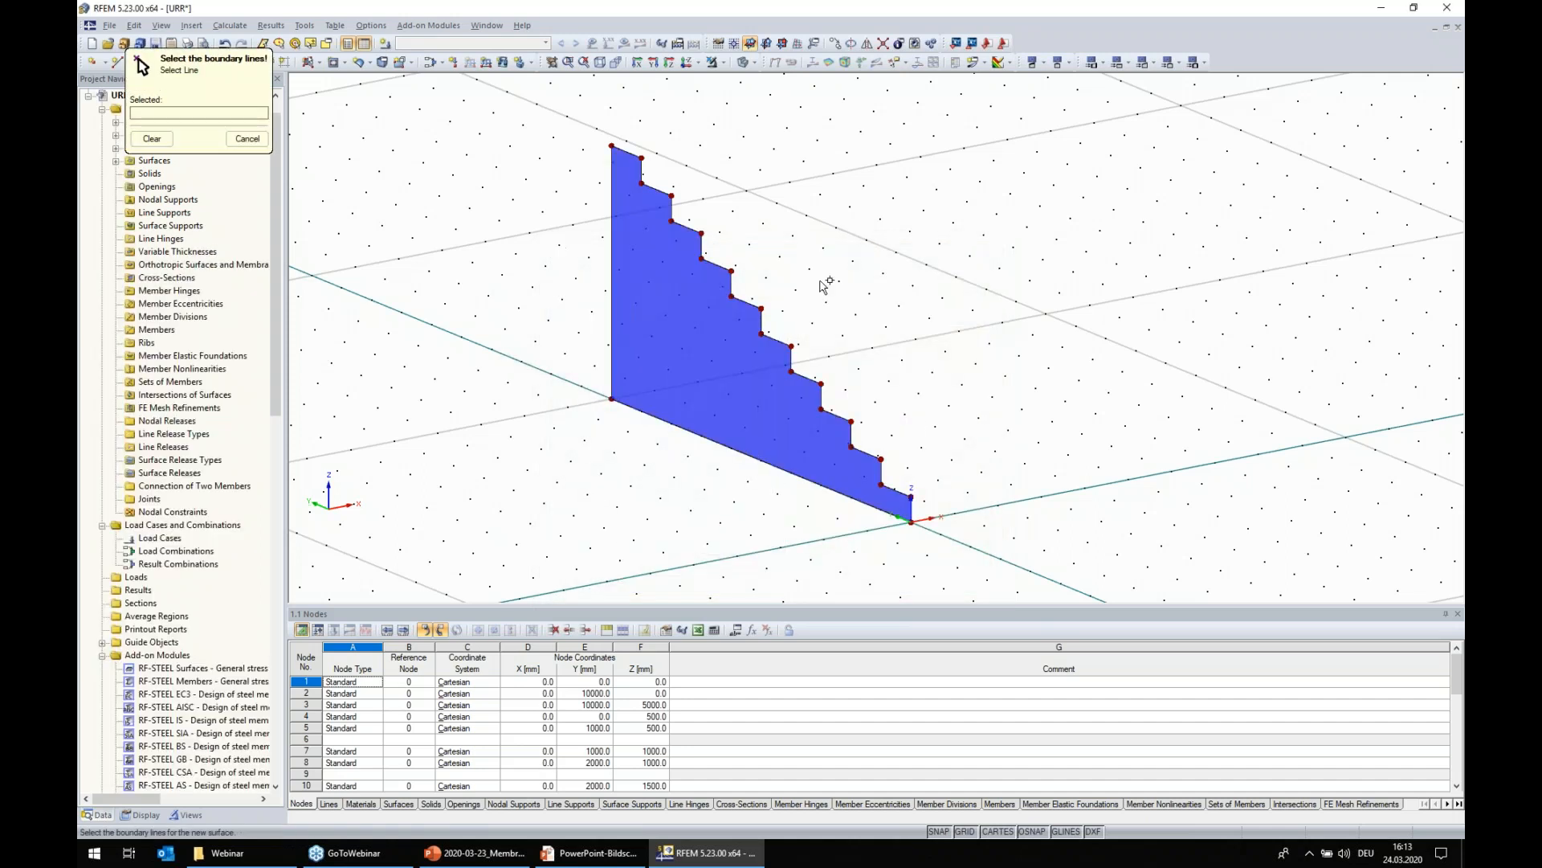
key("Escape")
left_click(747, 359)
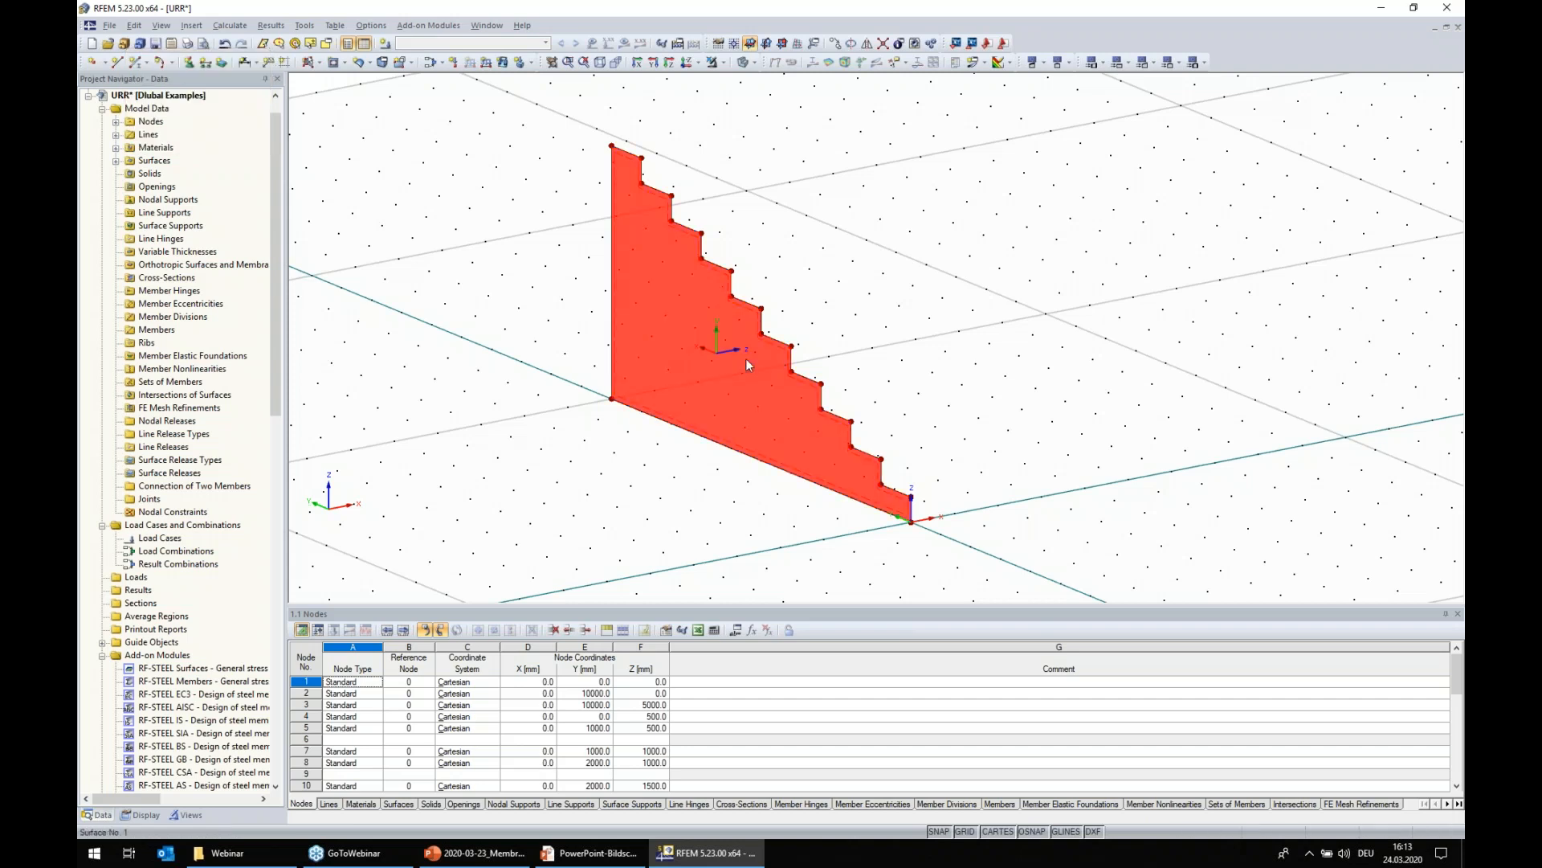
left_click(554, 241)
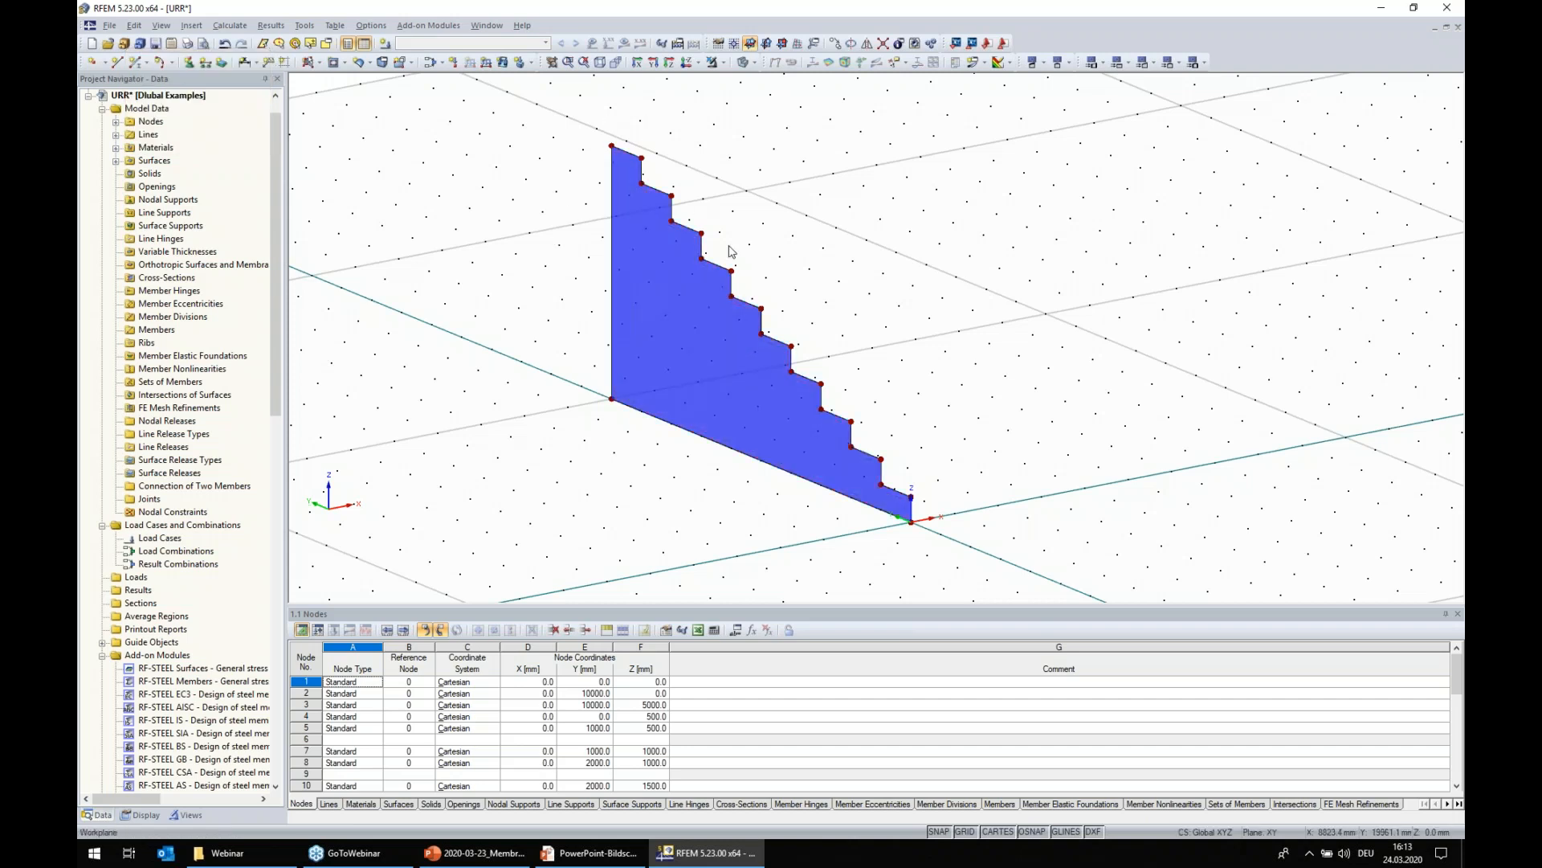
- Add a 1000 mm vertical line above the stepped surface's upper corner and copy it to the top of the lowest riser
middle_click_drag(976, 407, 809, 228)
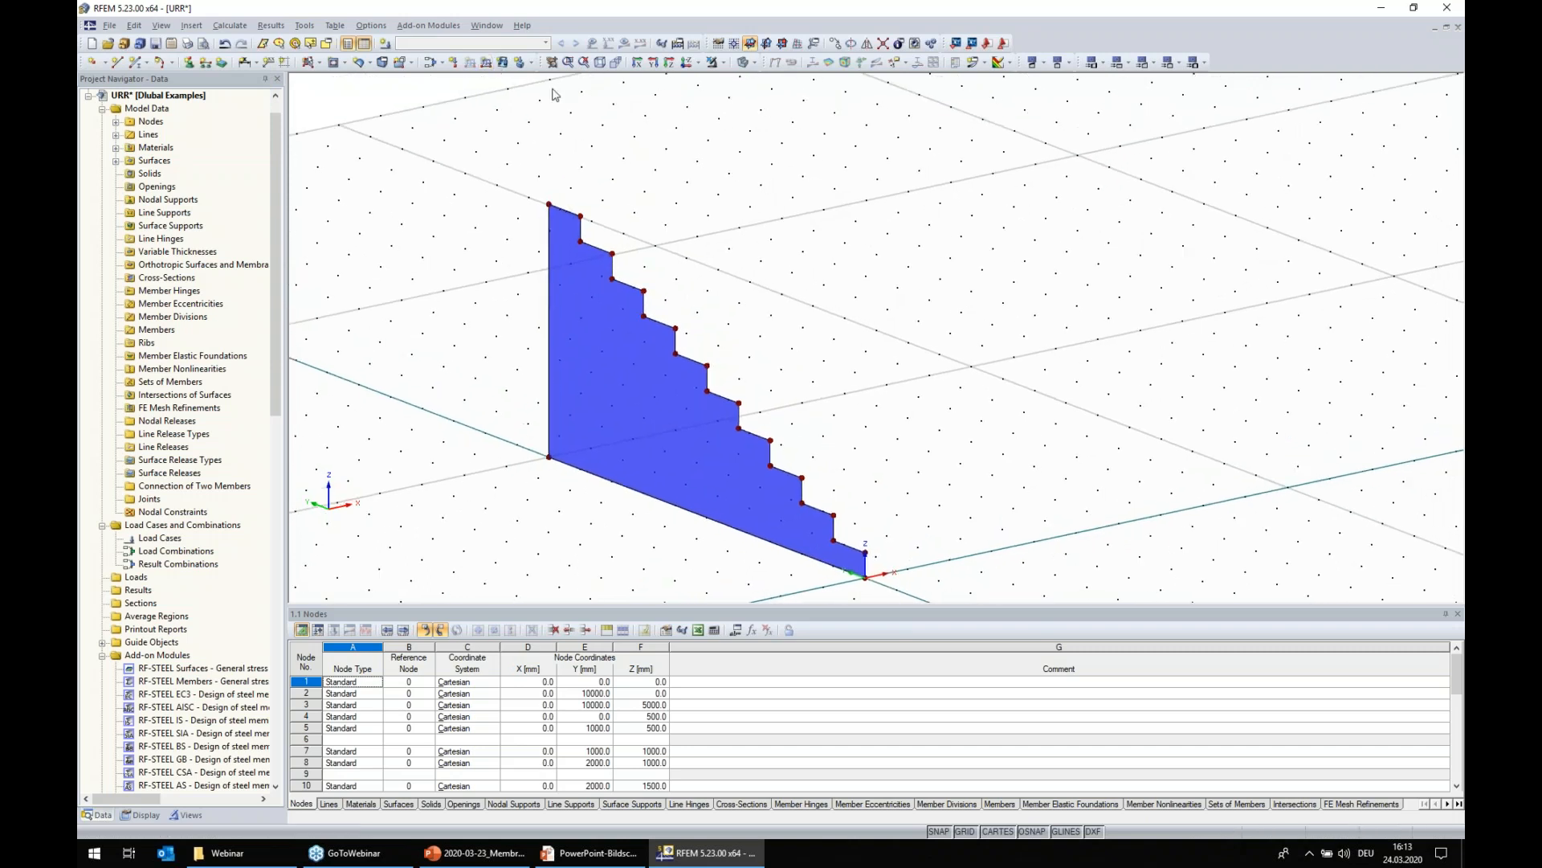
left_click(581, 217)
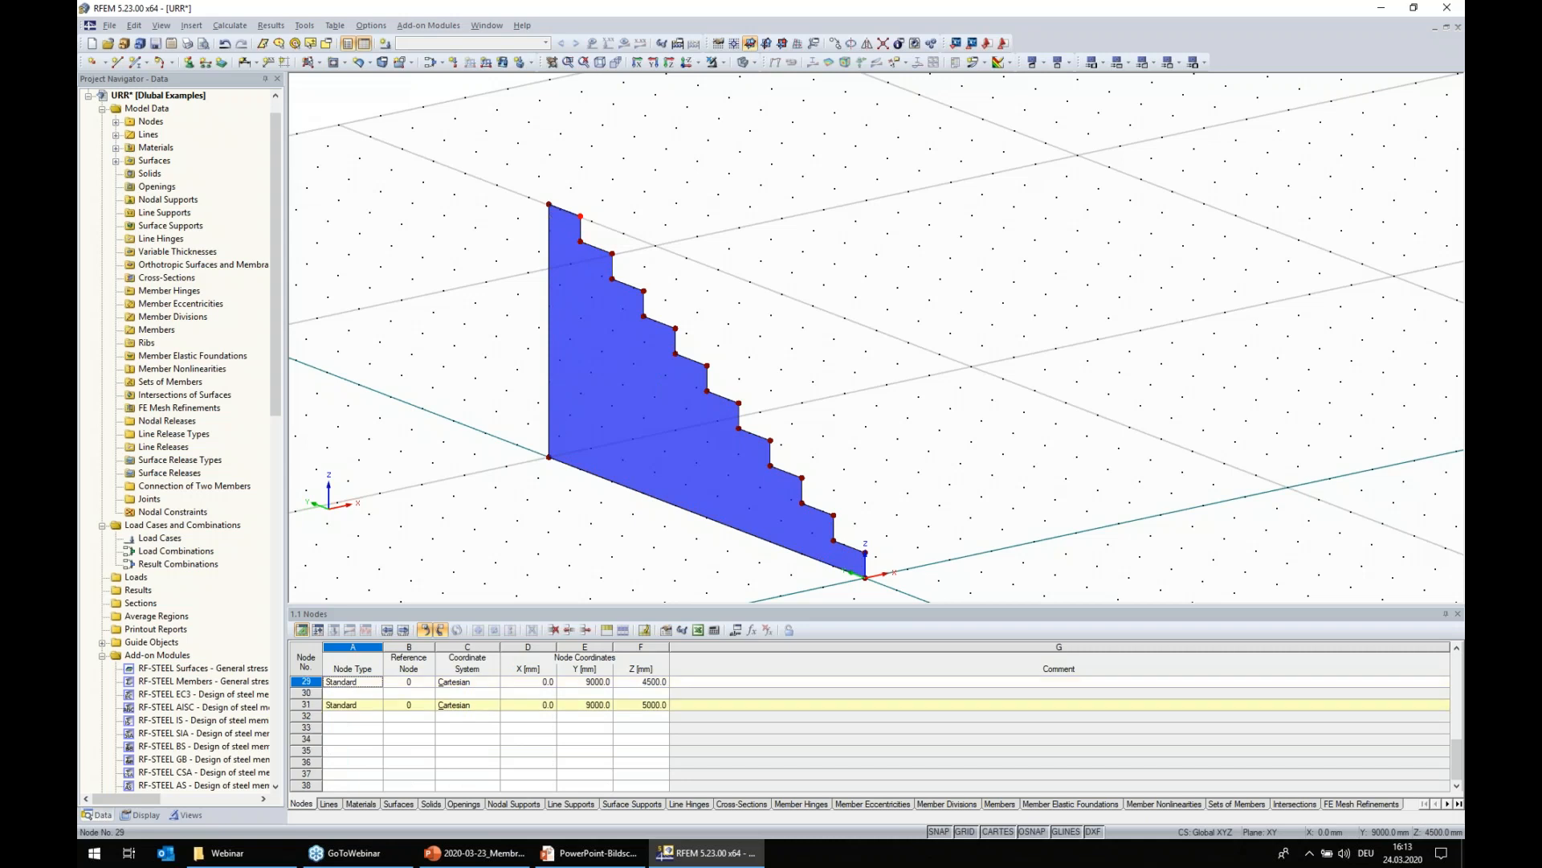
left_click(548, 204)
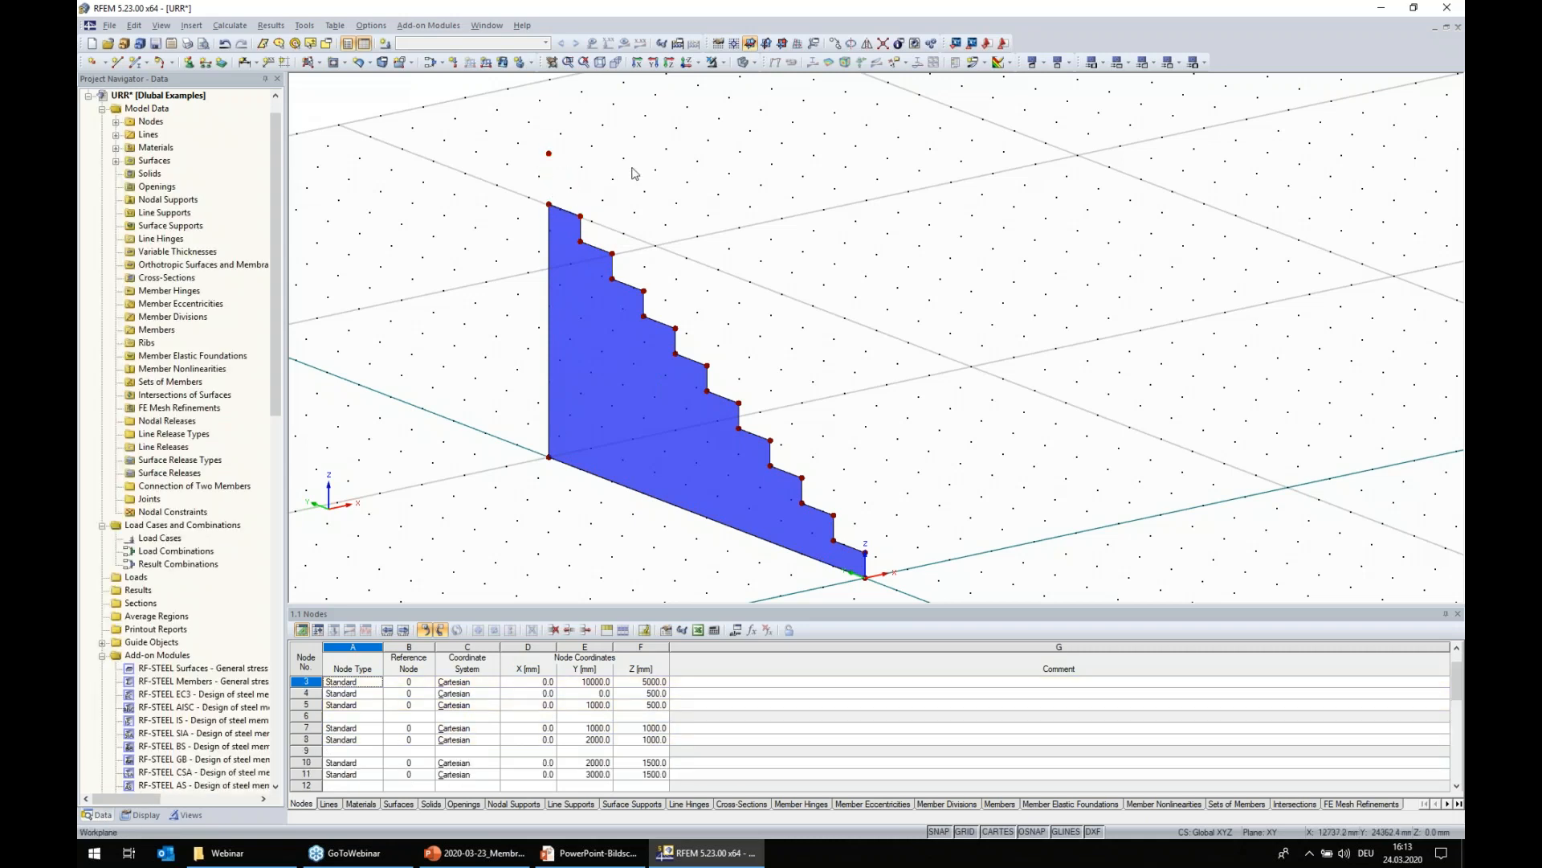
key("Return")
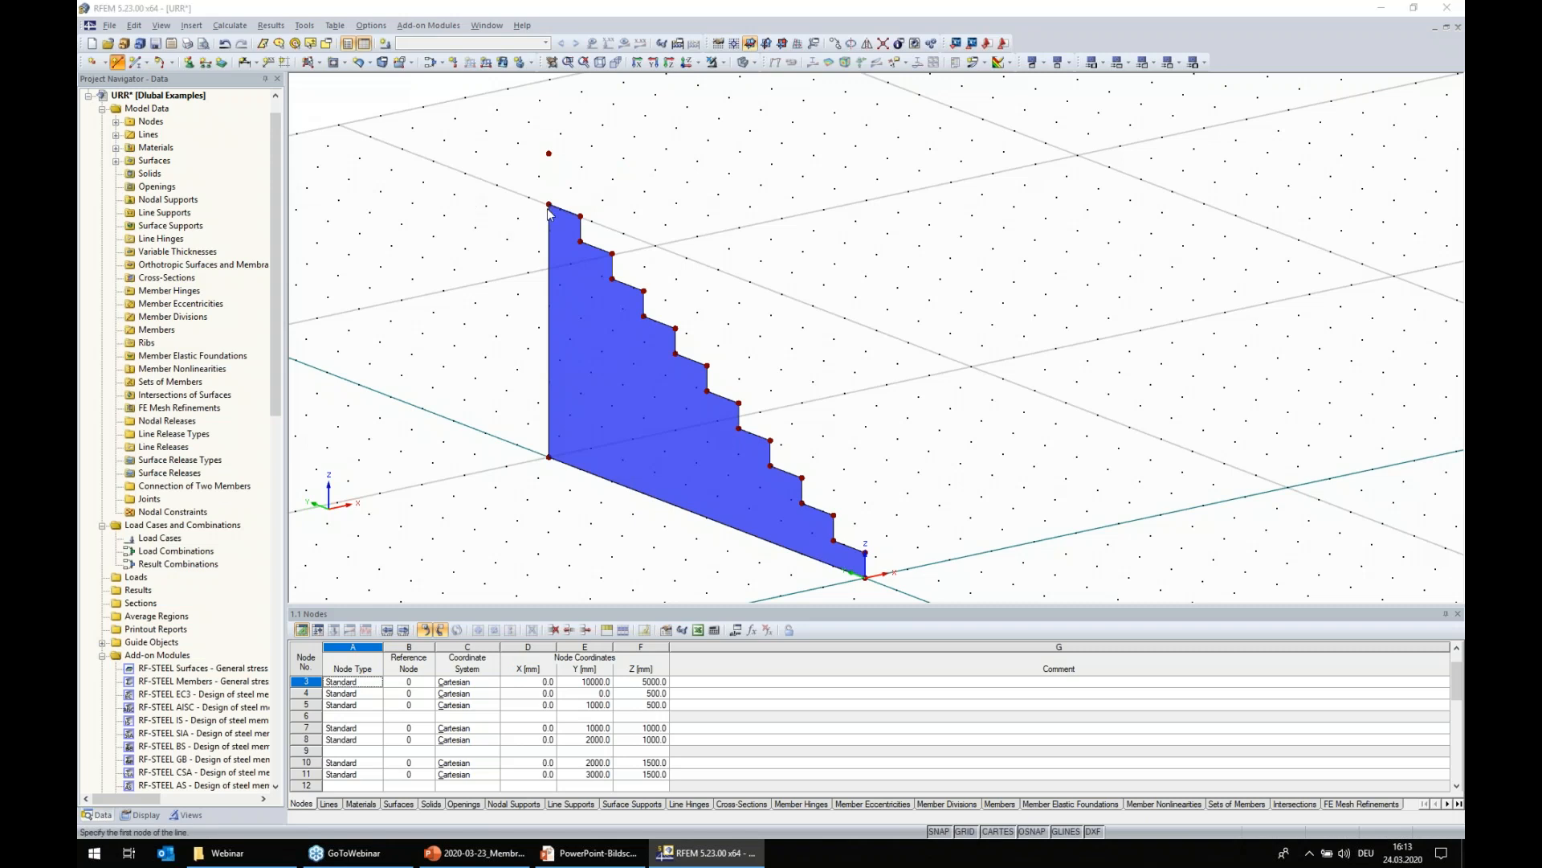
left_click(548, 204)
left_click(548, 153)
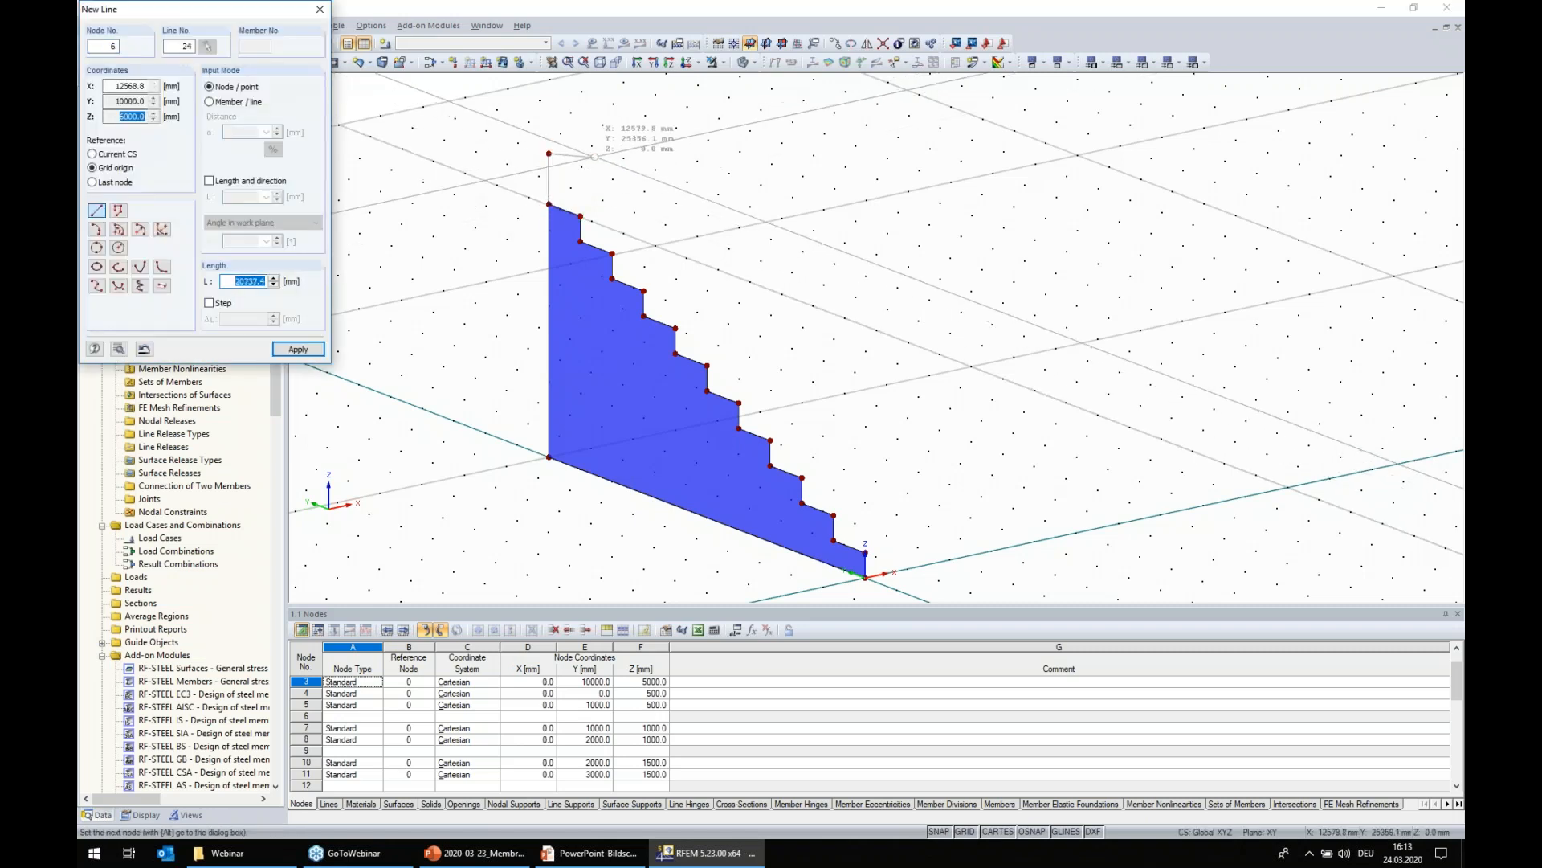
key("Escape")
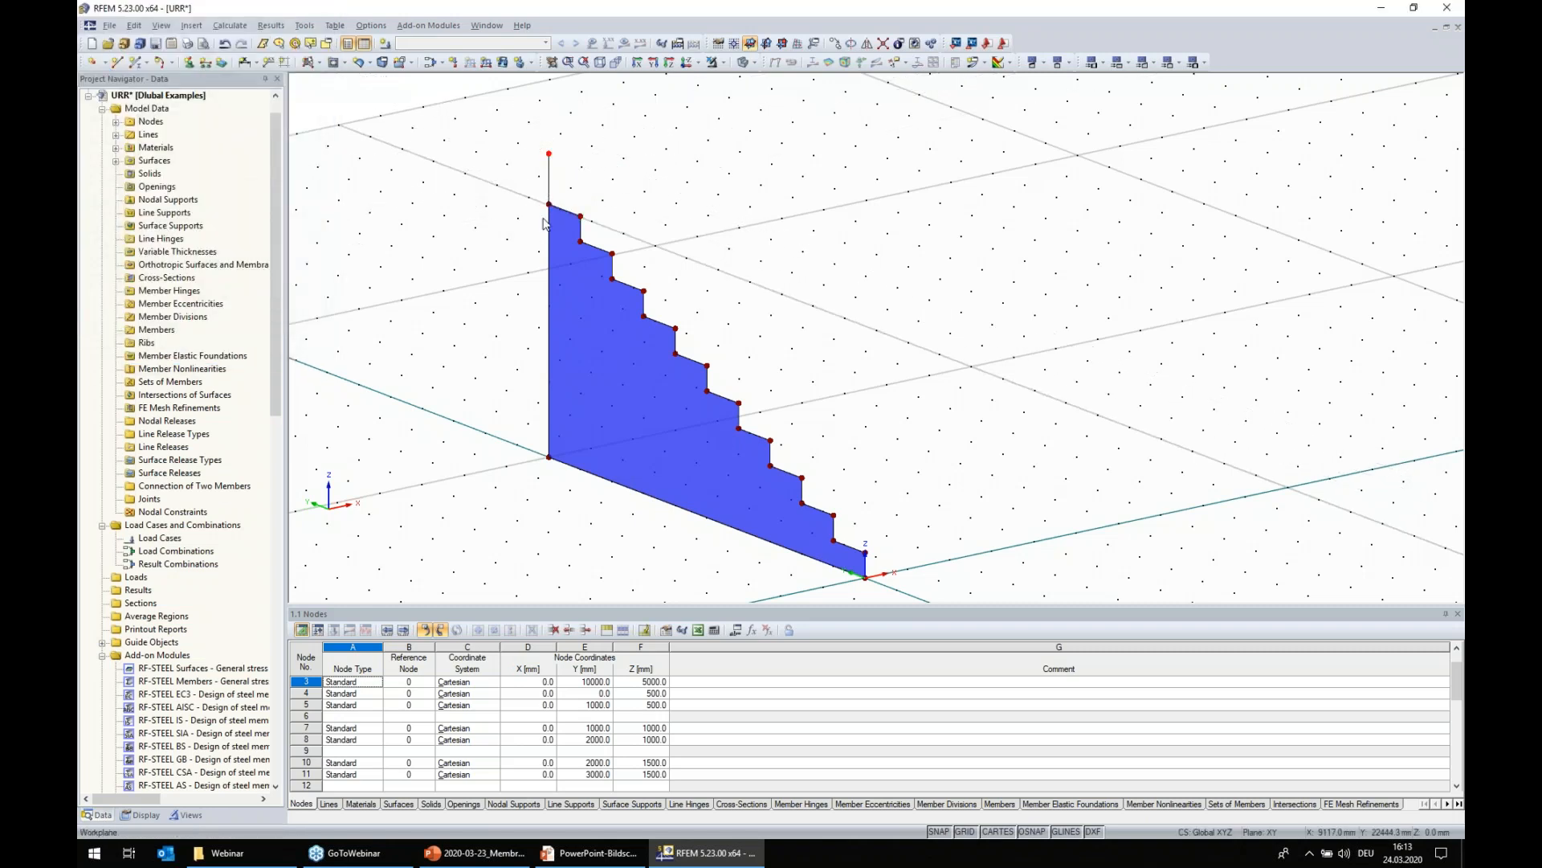
left_click_drag(572, 208, 866, 553, "ctrl")
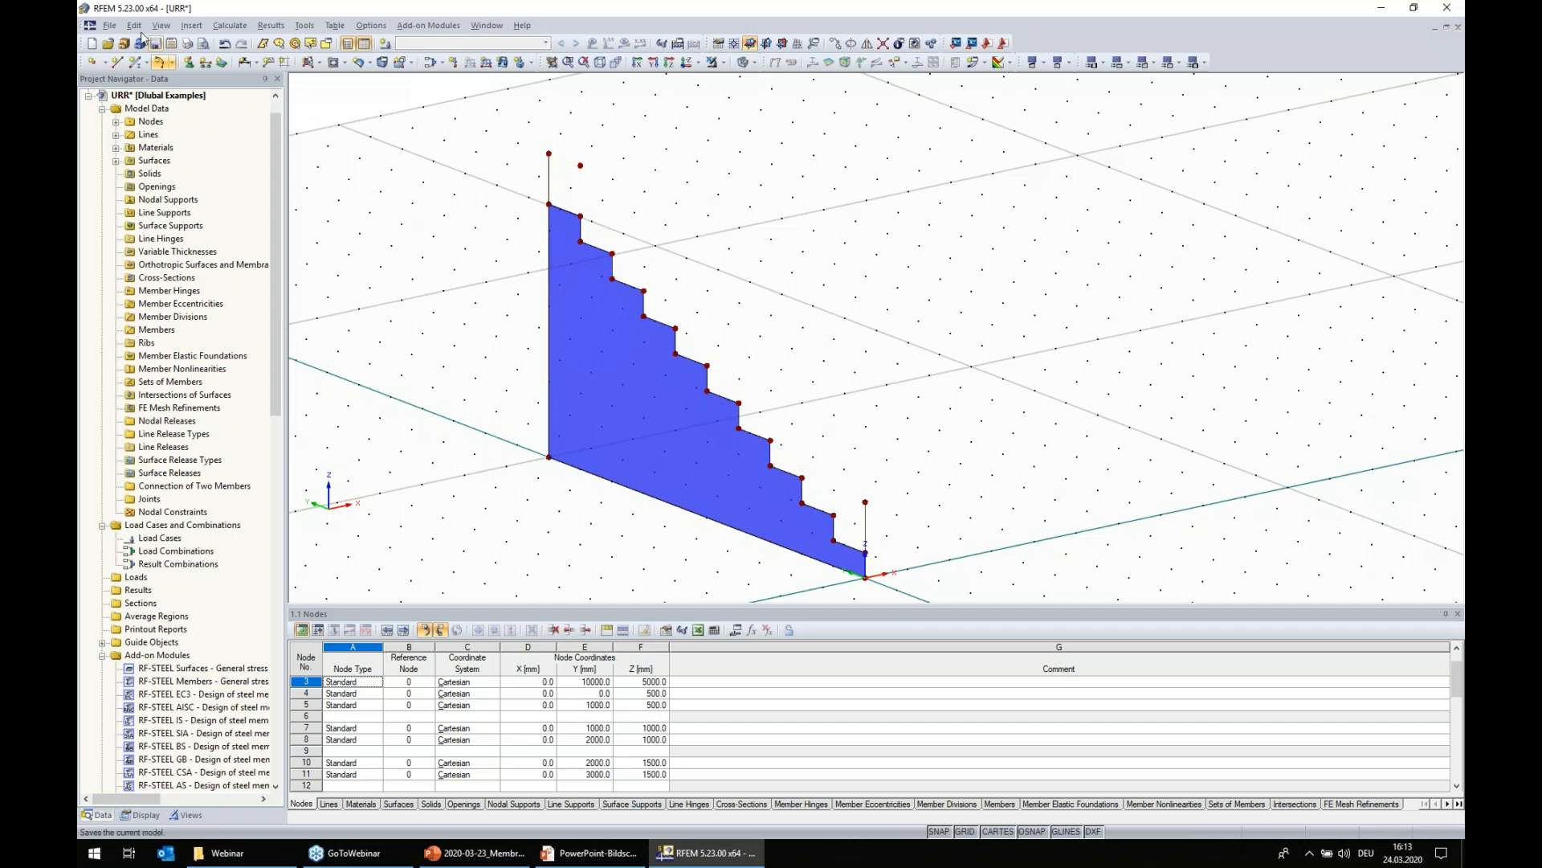
- Draw the upper outline from the high vertical line's top through the node above the uppermost tread's outer edge to the low vertical line's top
left_click(118, 62)
left_click(549, 153)
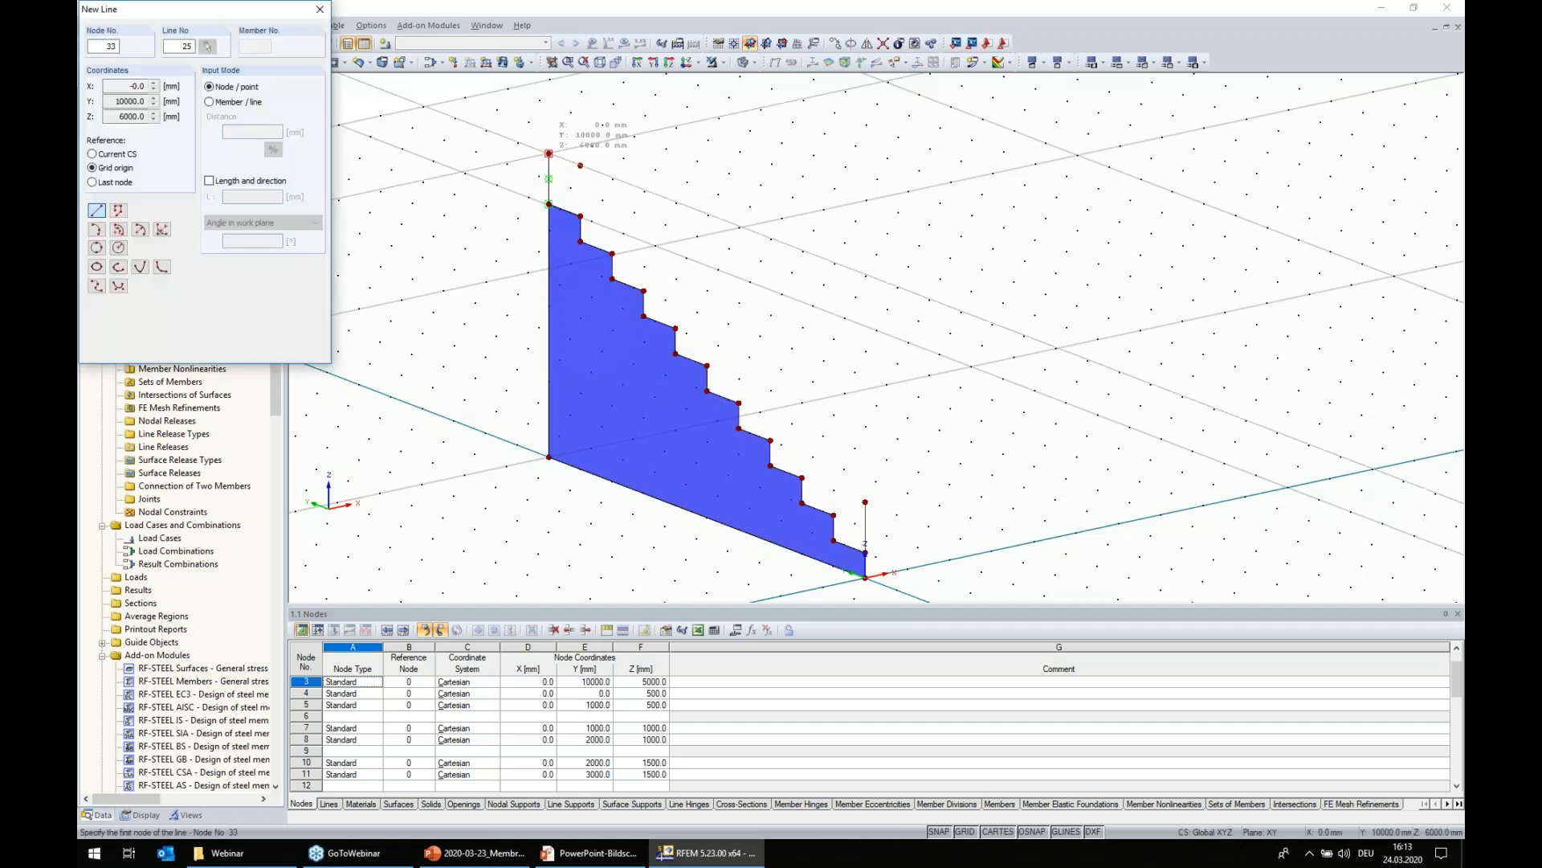
left_click(592, 172)
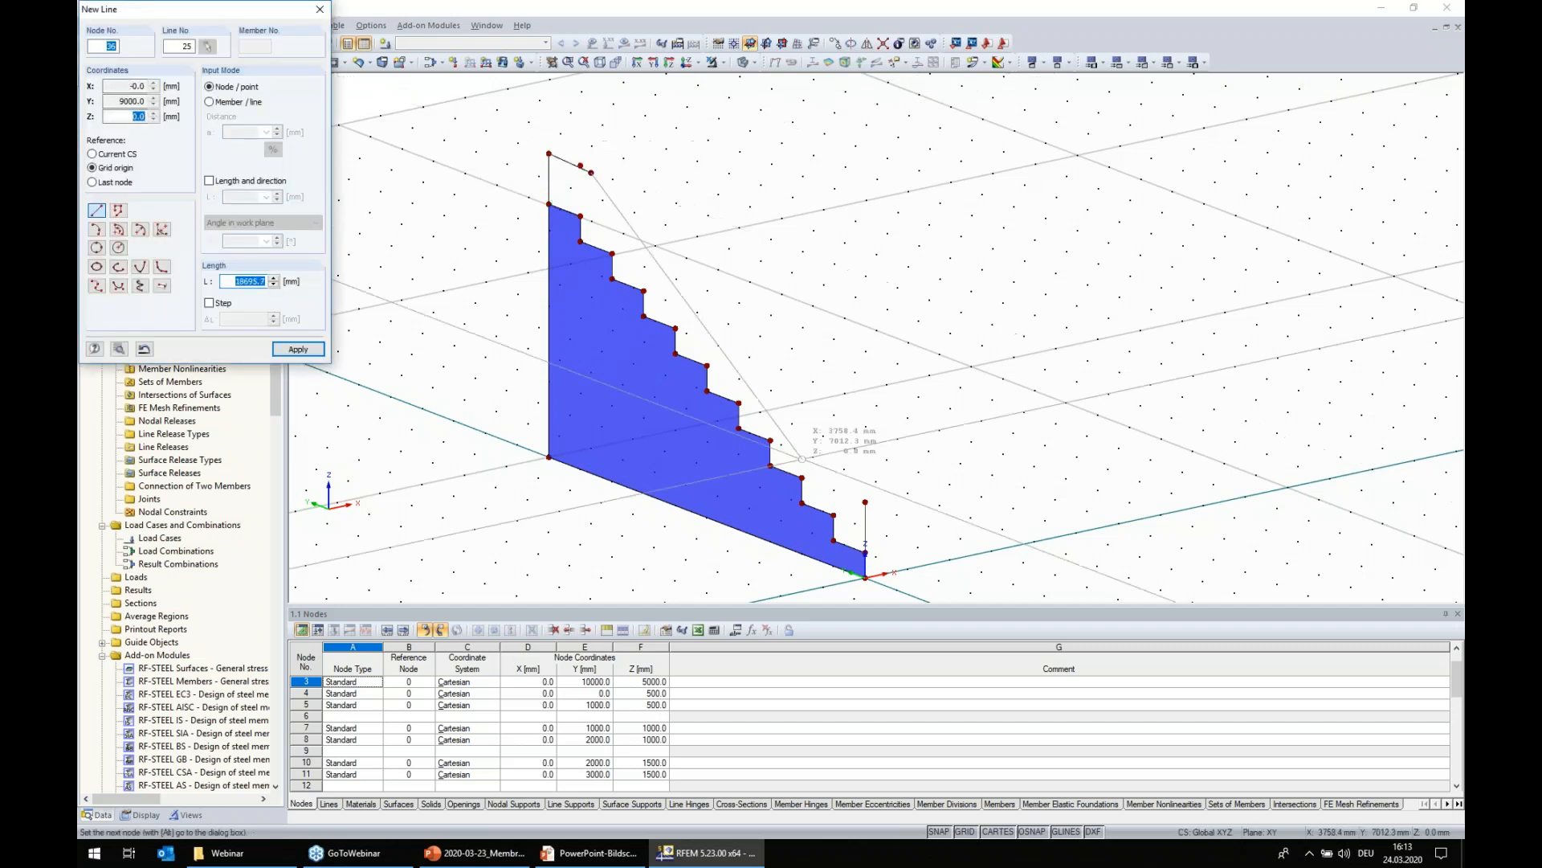
right_click(866, 502)
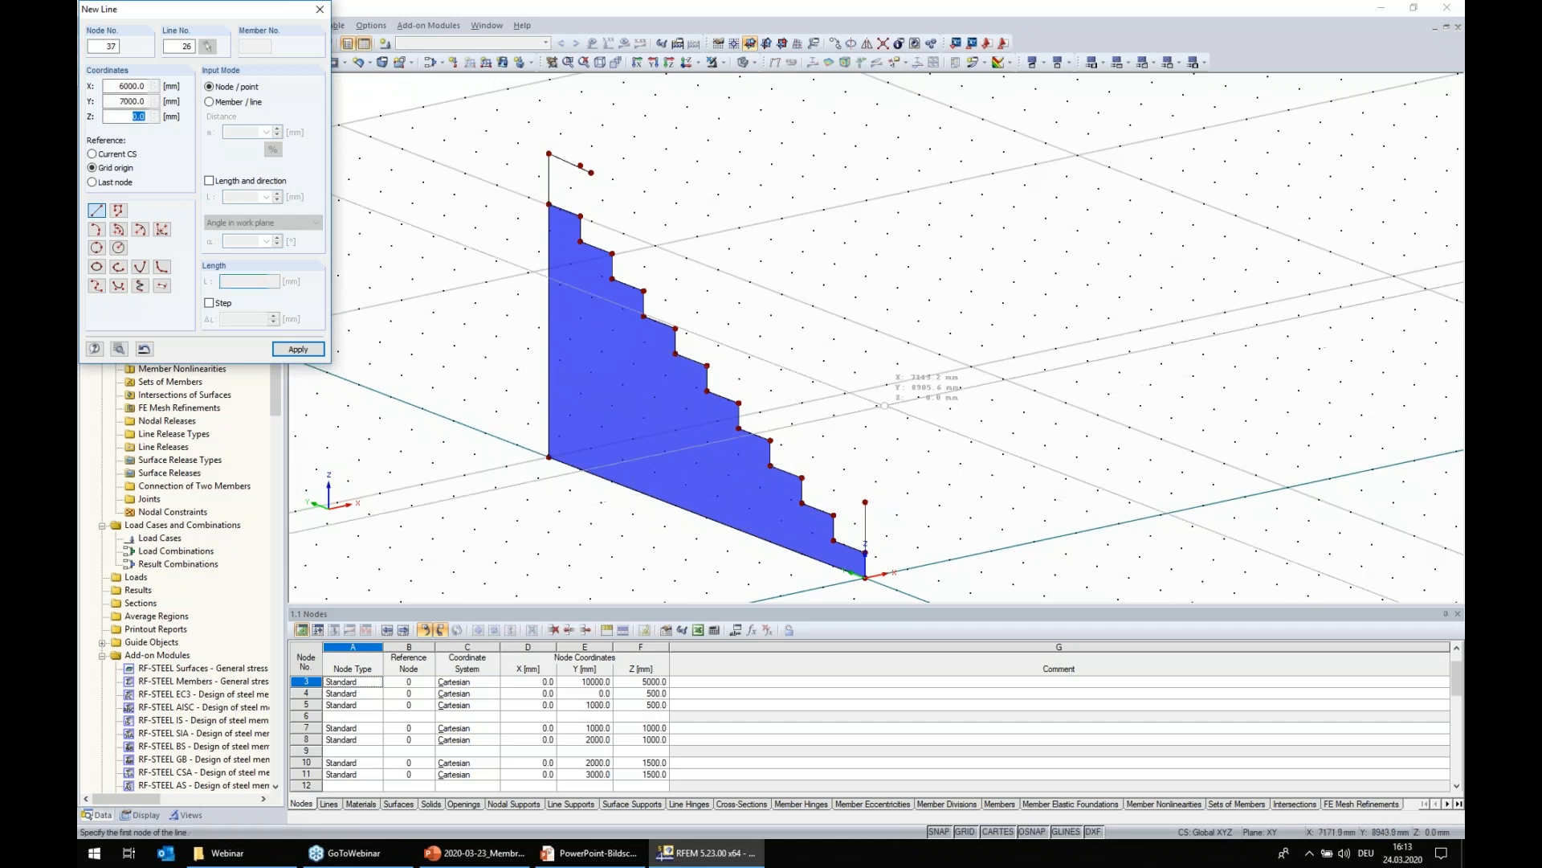
left_click(591, 173)
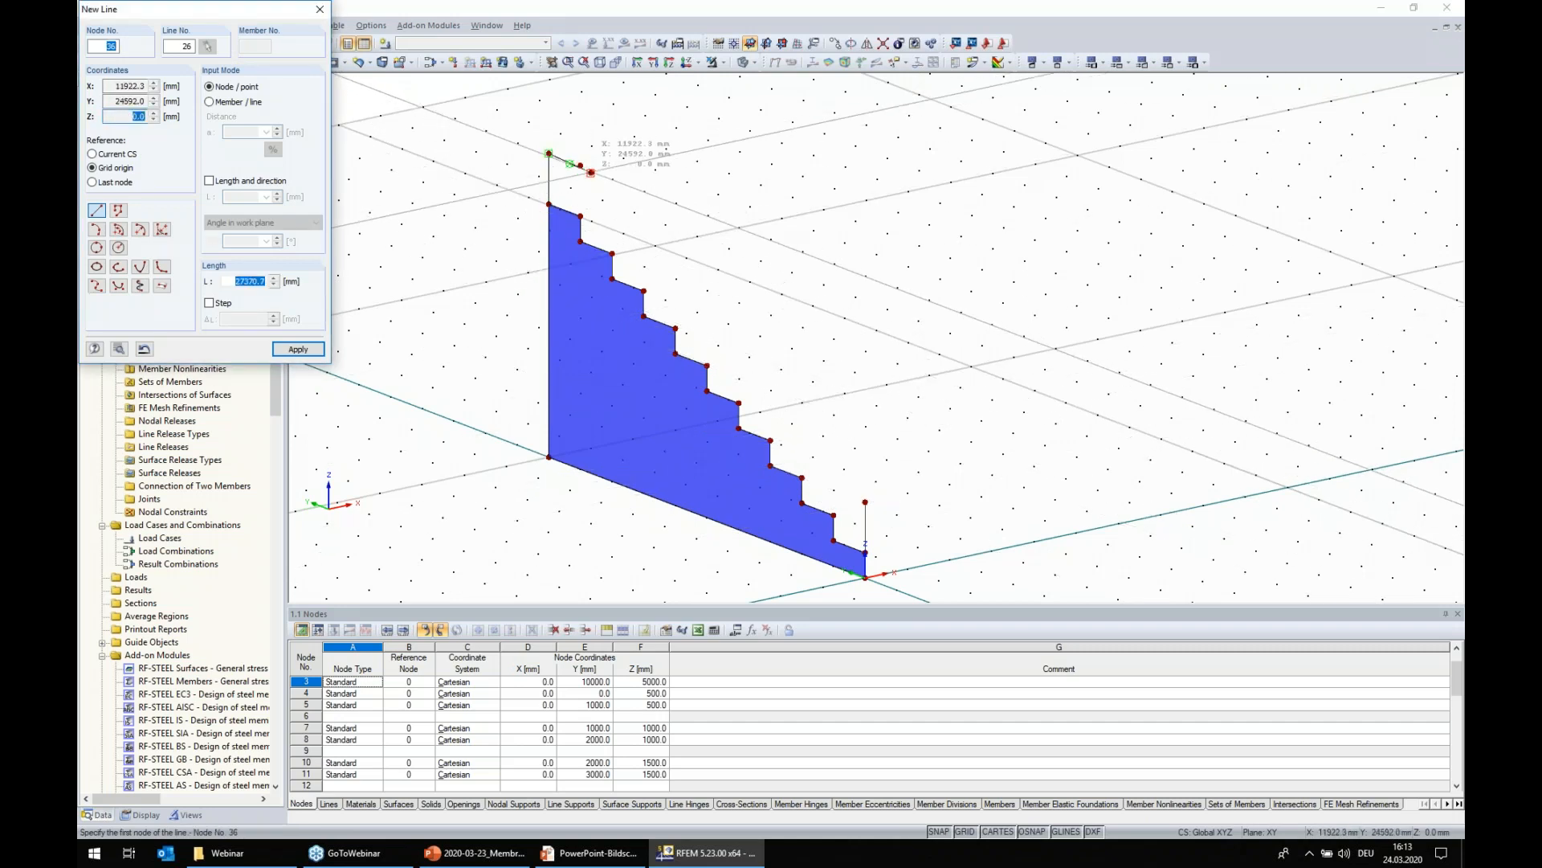
left_click(865, 502)
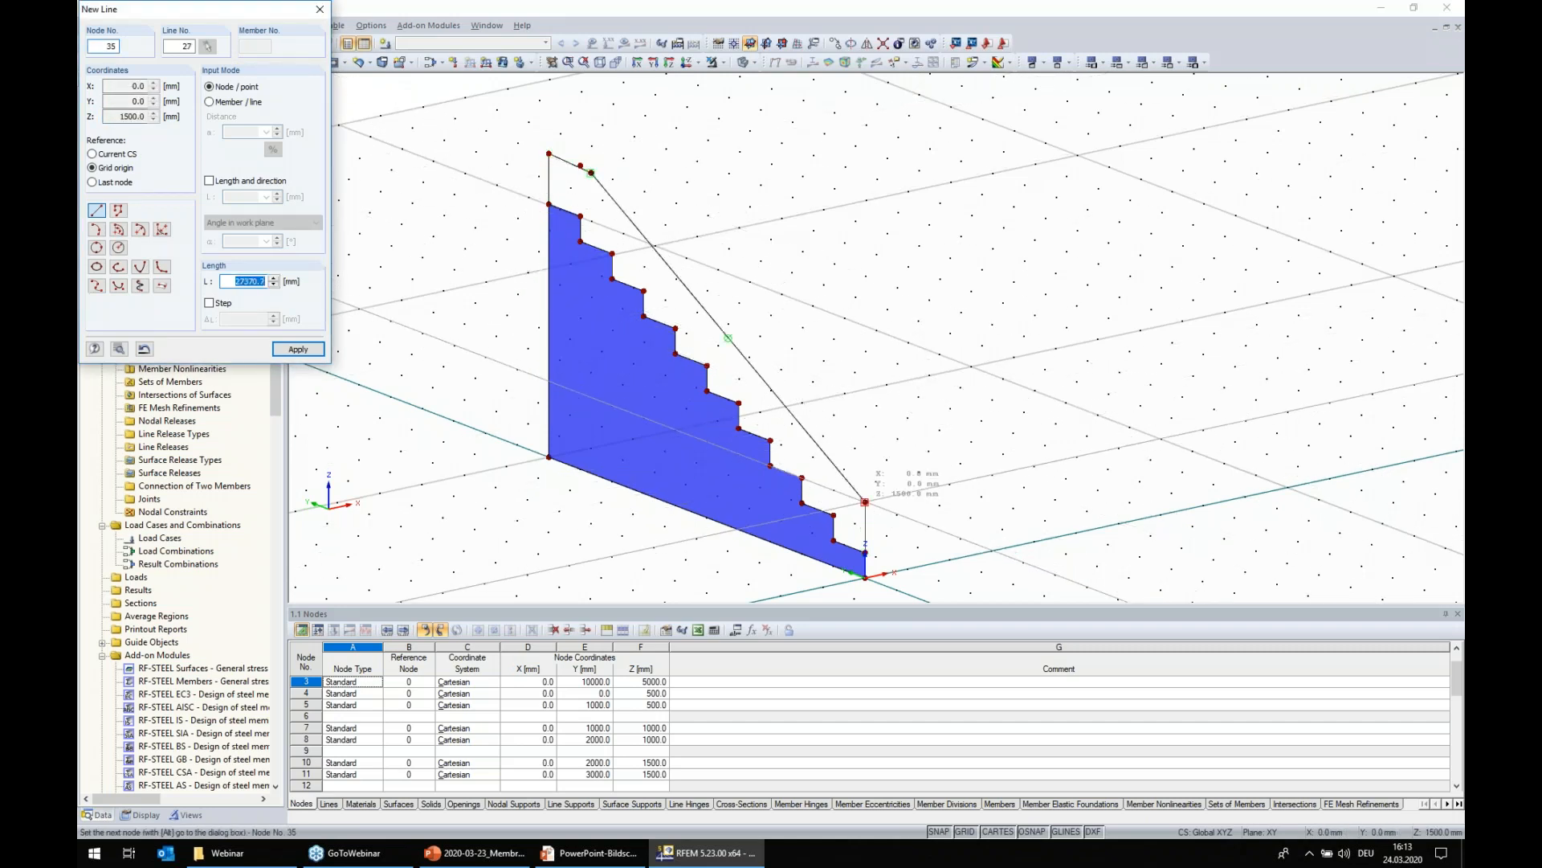
key("Escape")
left_click_drag(591, 172, 580, 165)
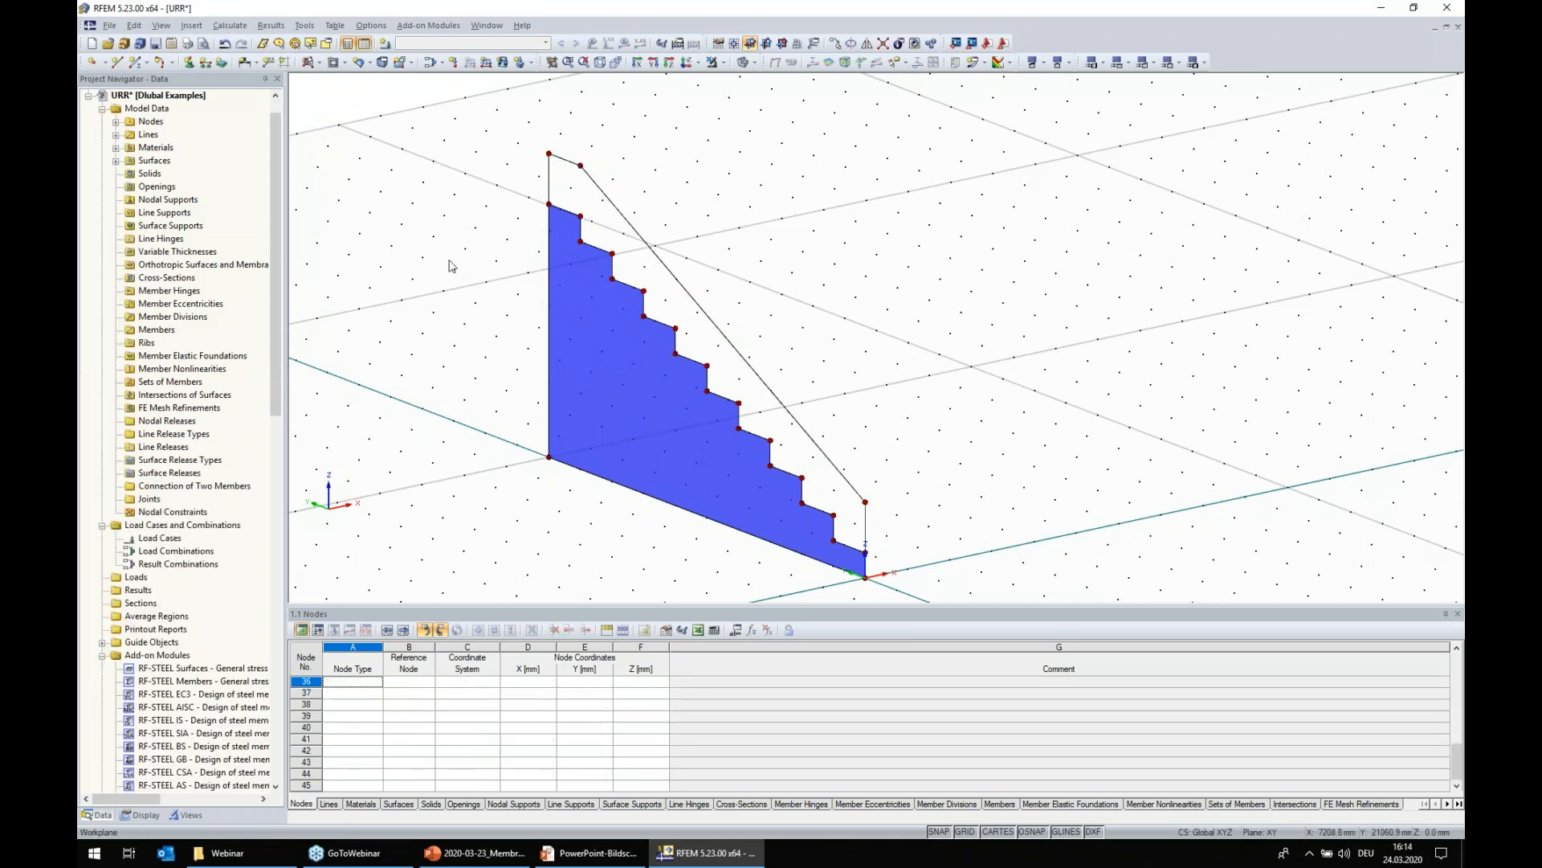
- Create a second standard surface between the stepped edge and the sloping upper outline, using Steel S 355 with a 180 mm thickness
left_click(307, 62)
left_click(916, 585)
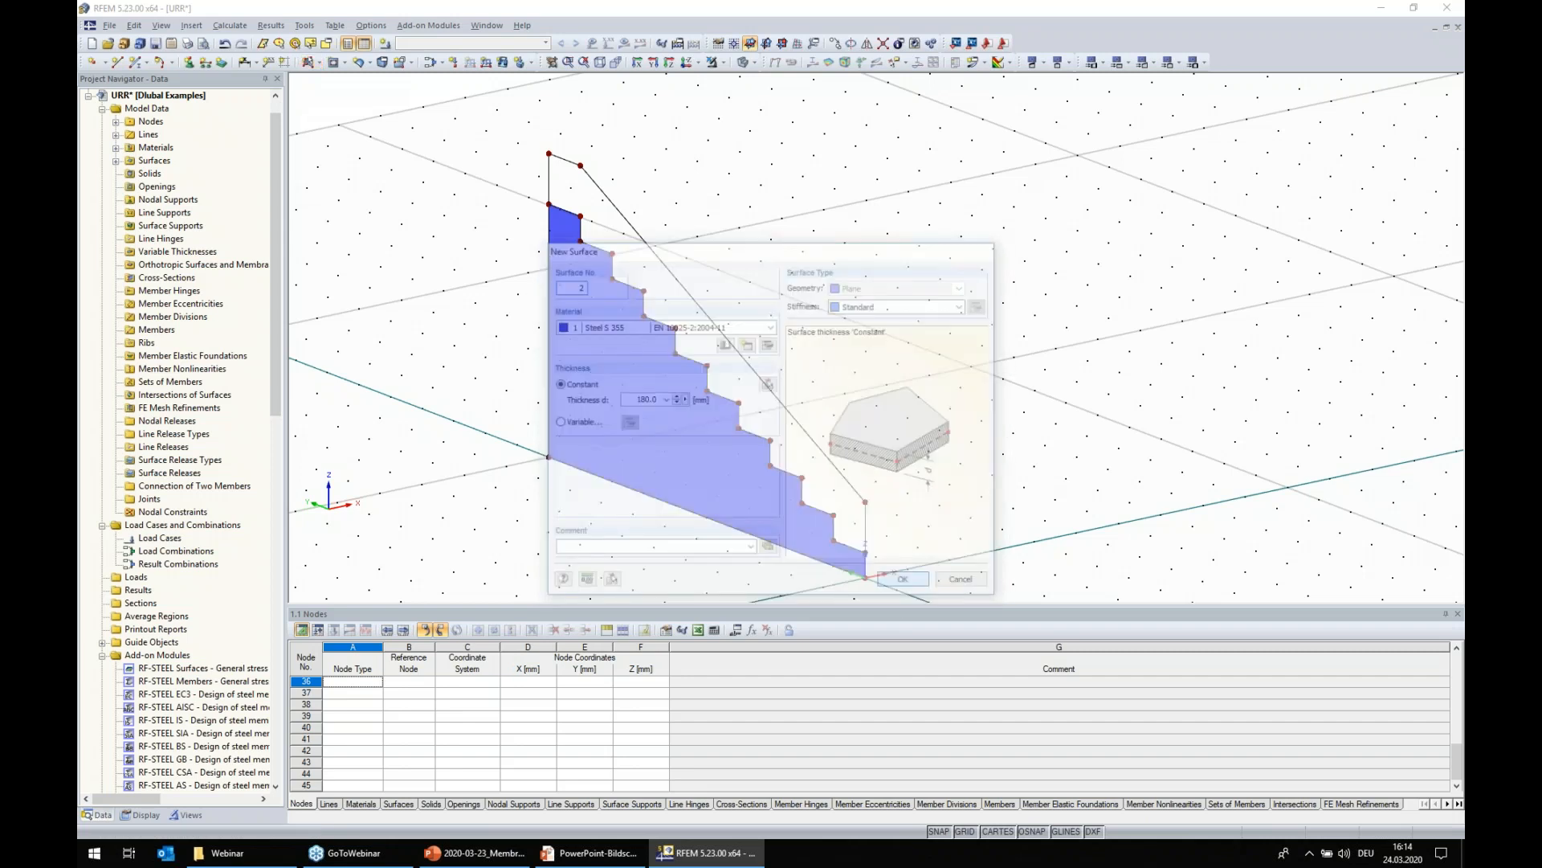
left_click(861, 546)
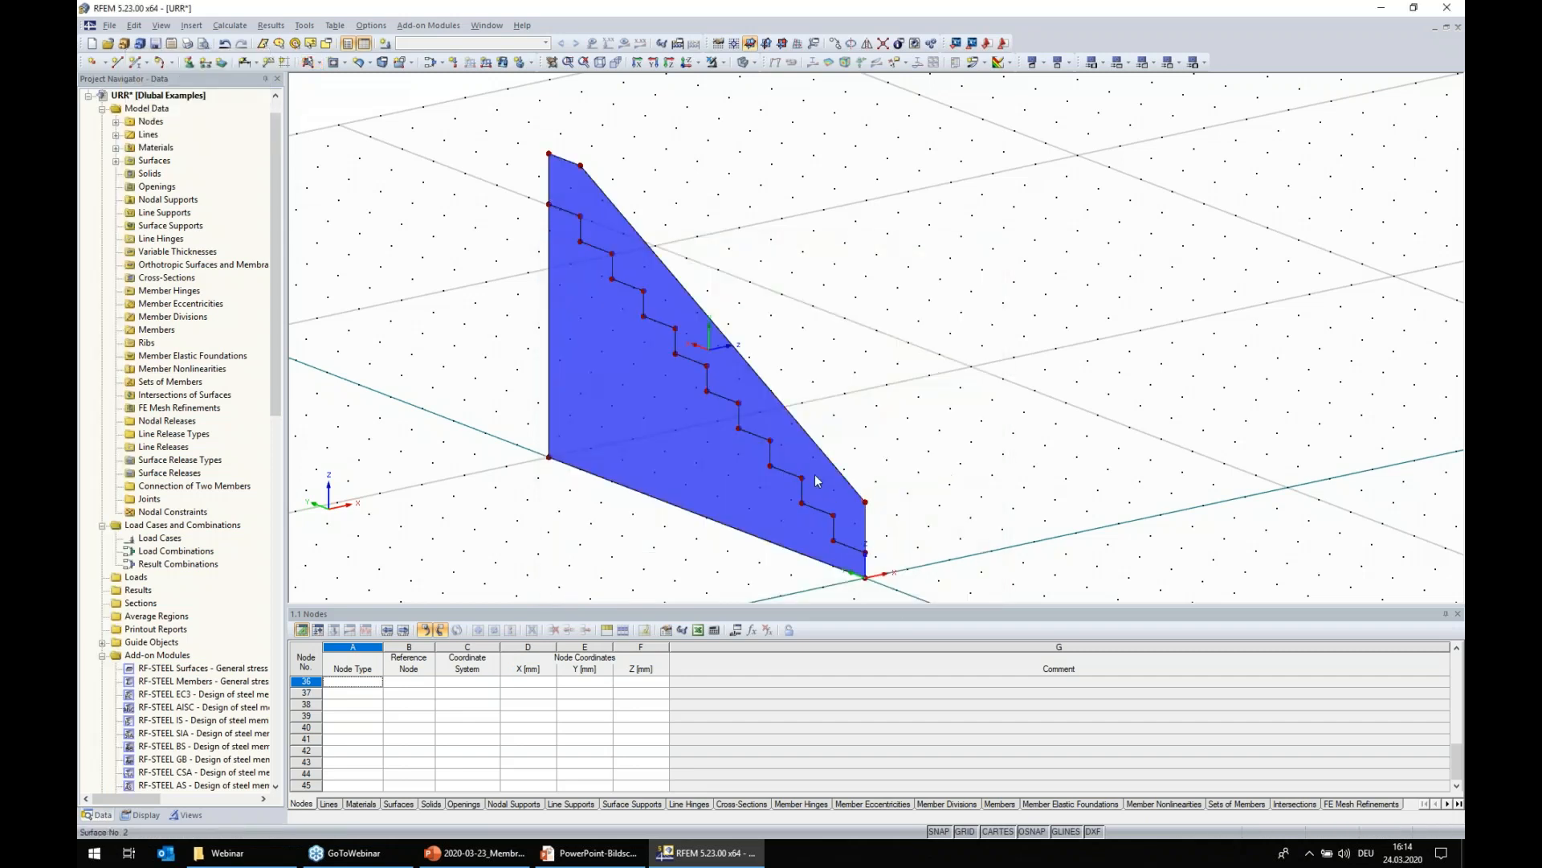
left_click(596, 403)
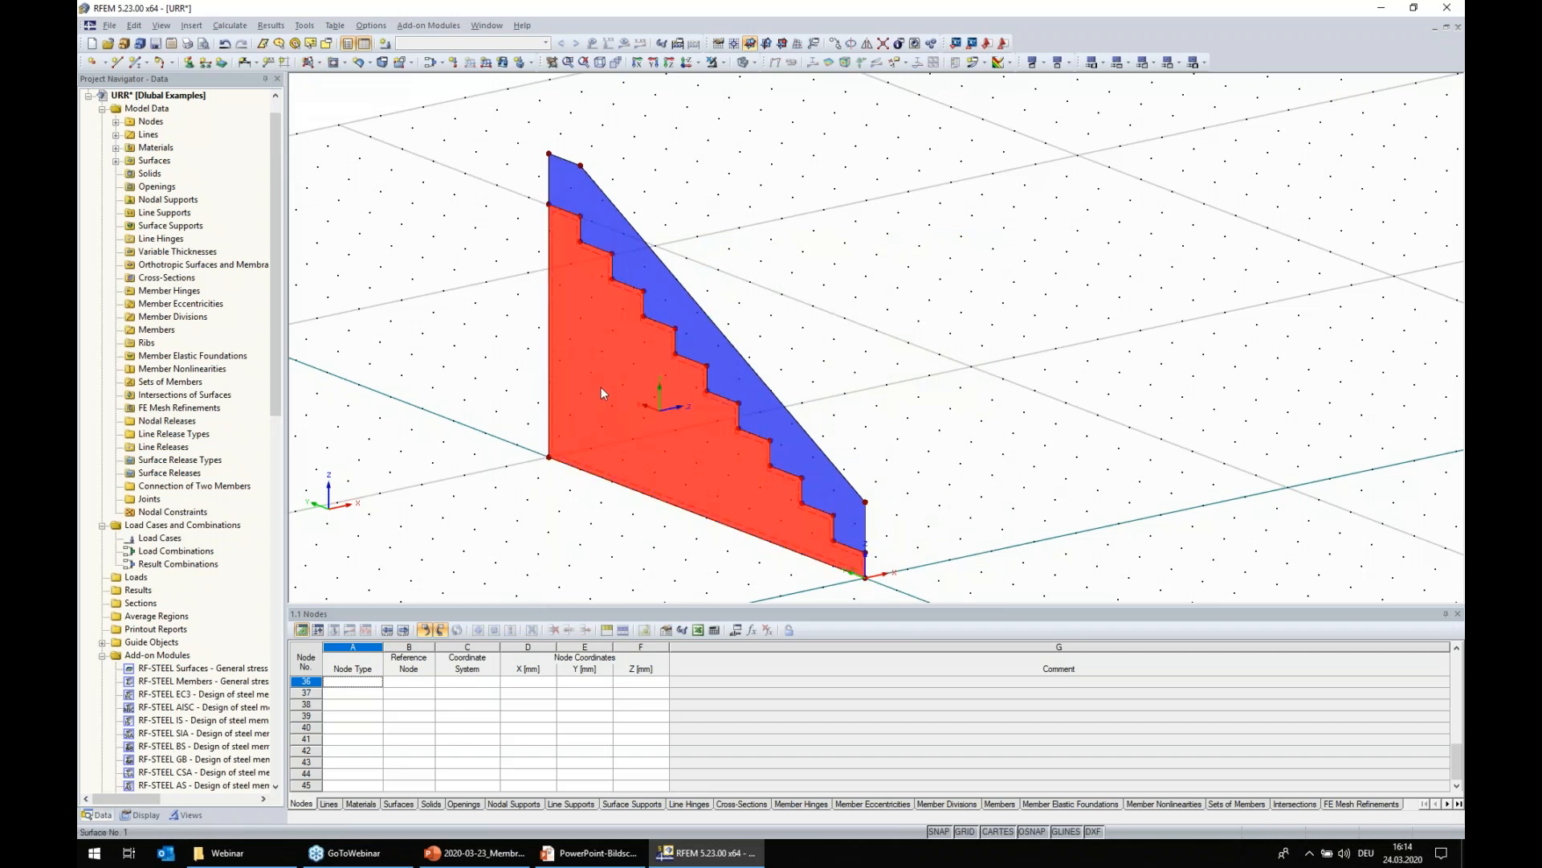
- Extrude the stepped surface as a casing to a height of 19000 mm
right_click(601, 387)
mouse_move(712, 531)
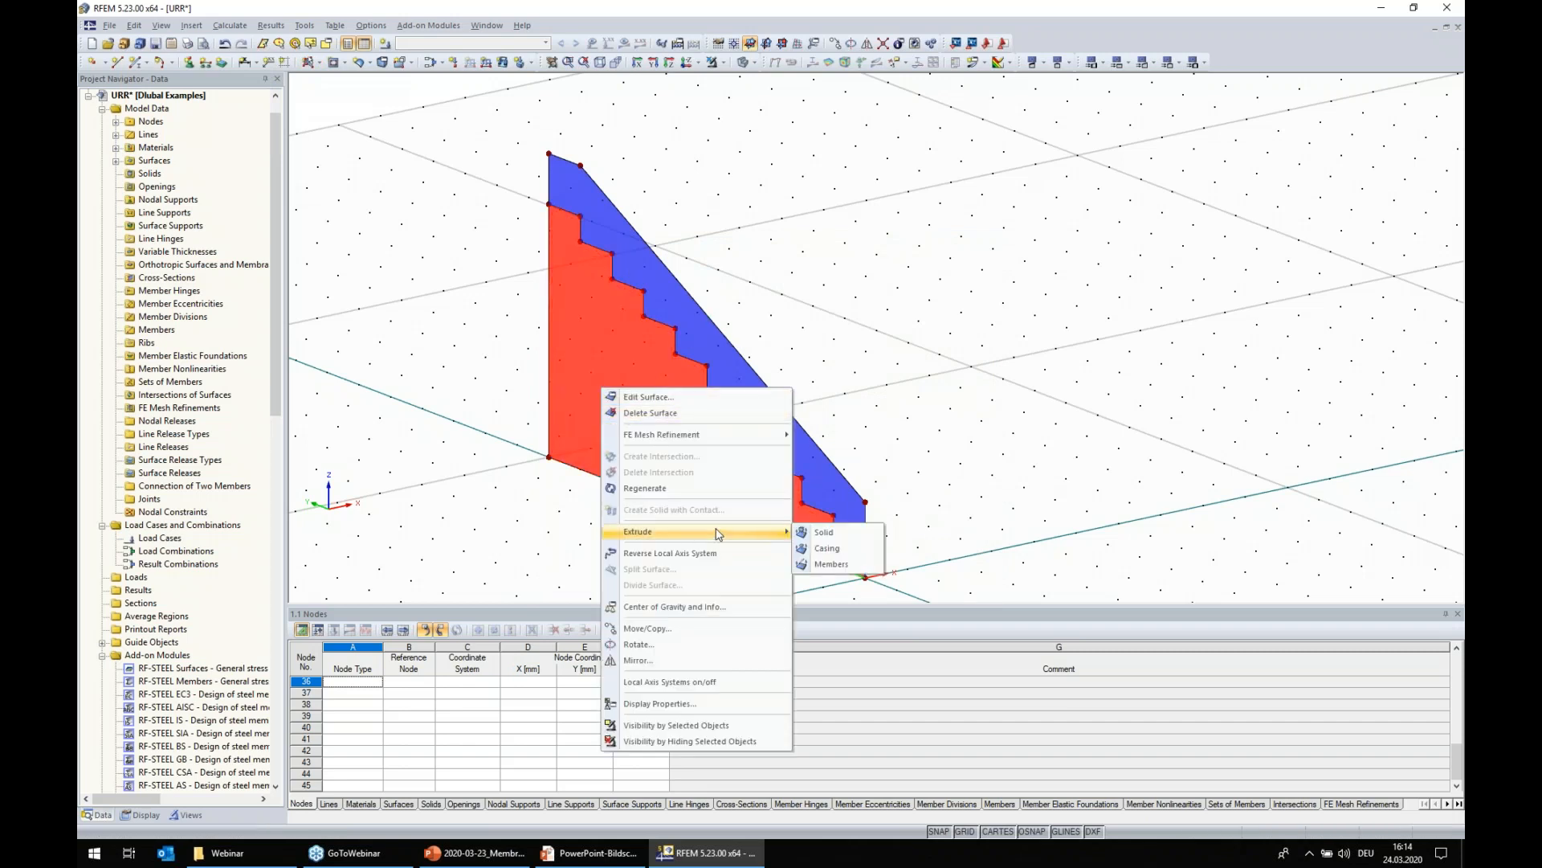
left_click(828, 549)
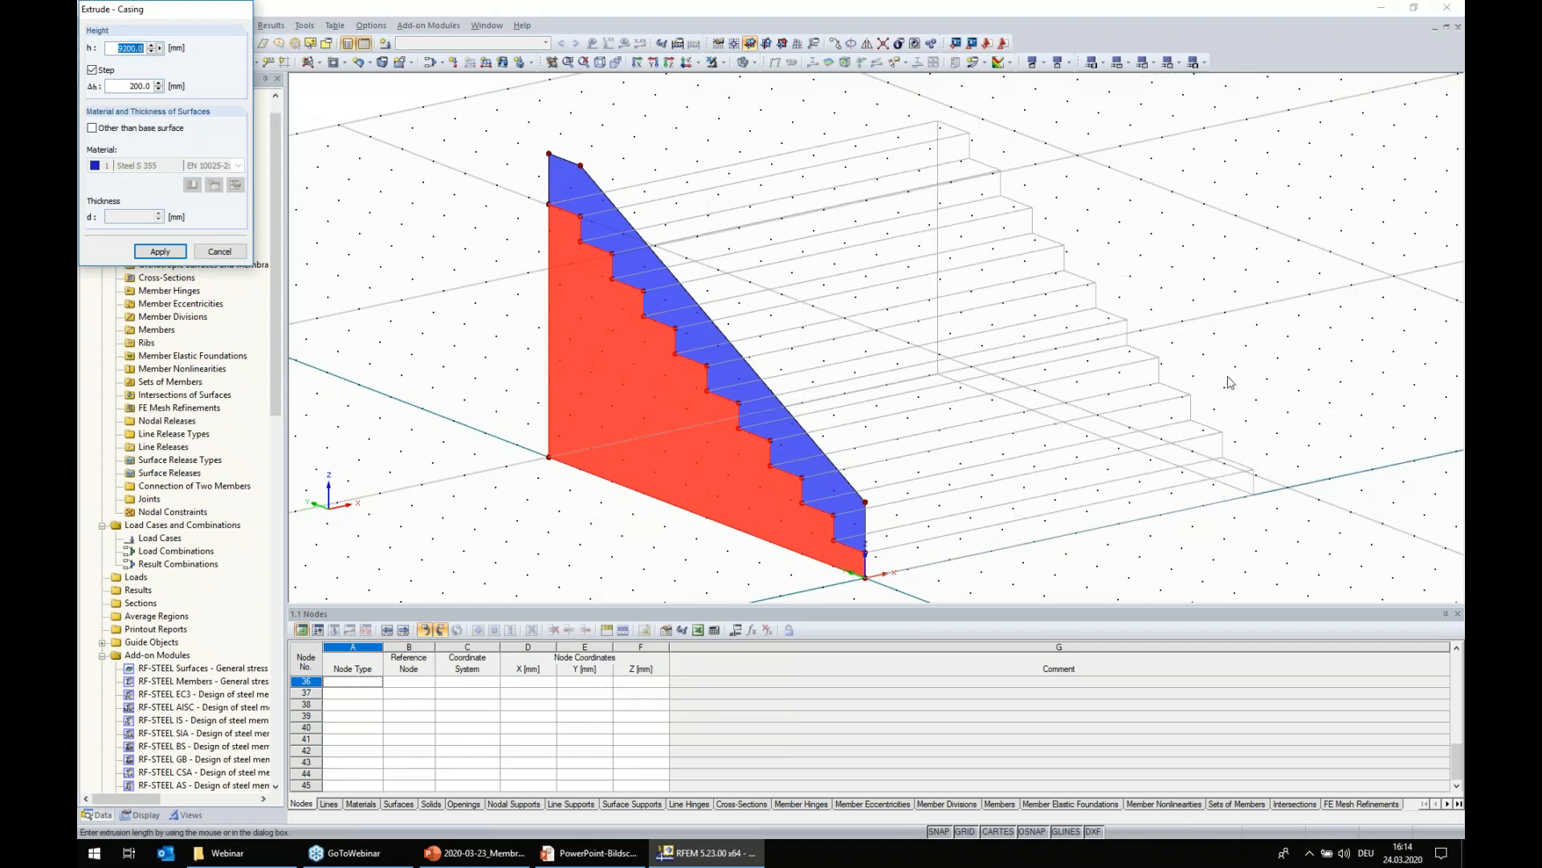
type("1")
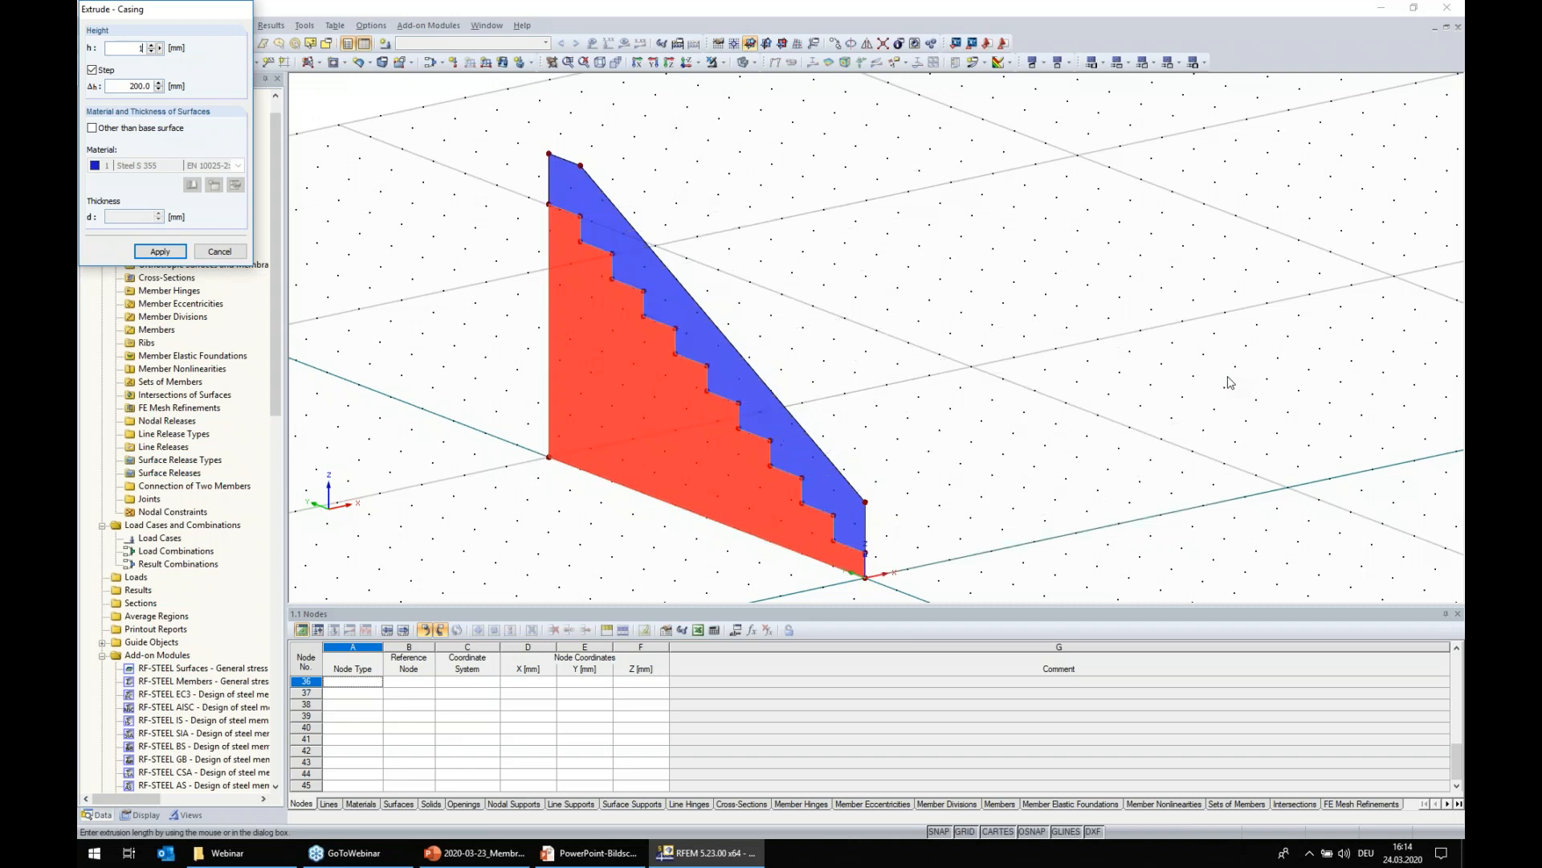
type("9000")
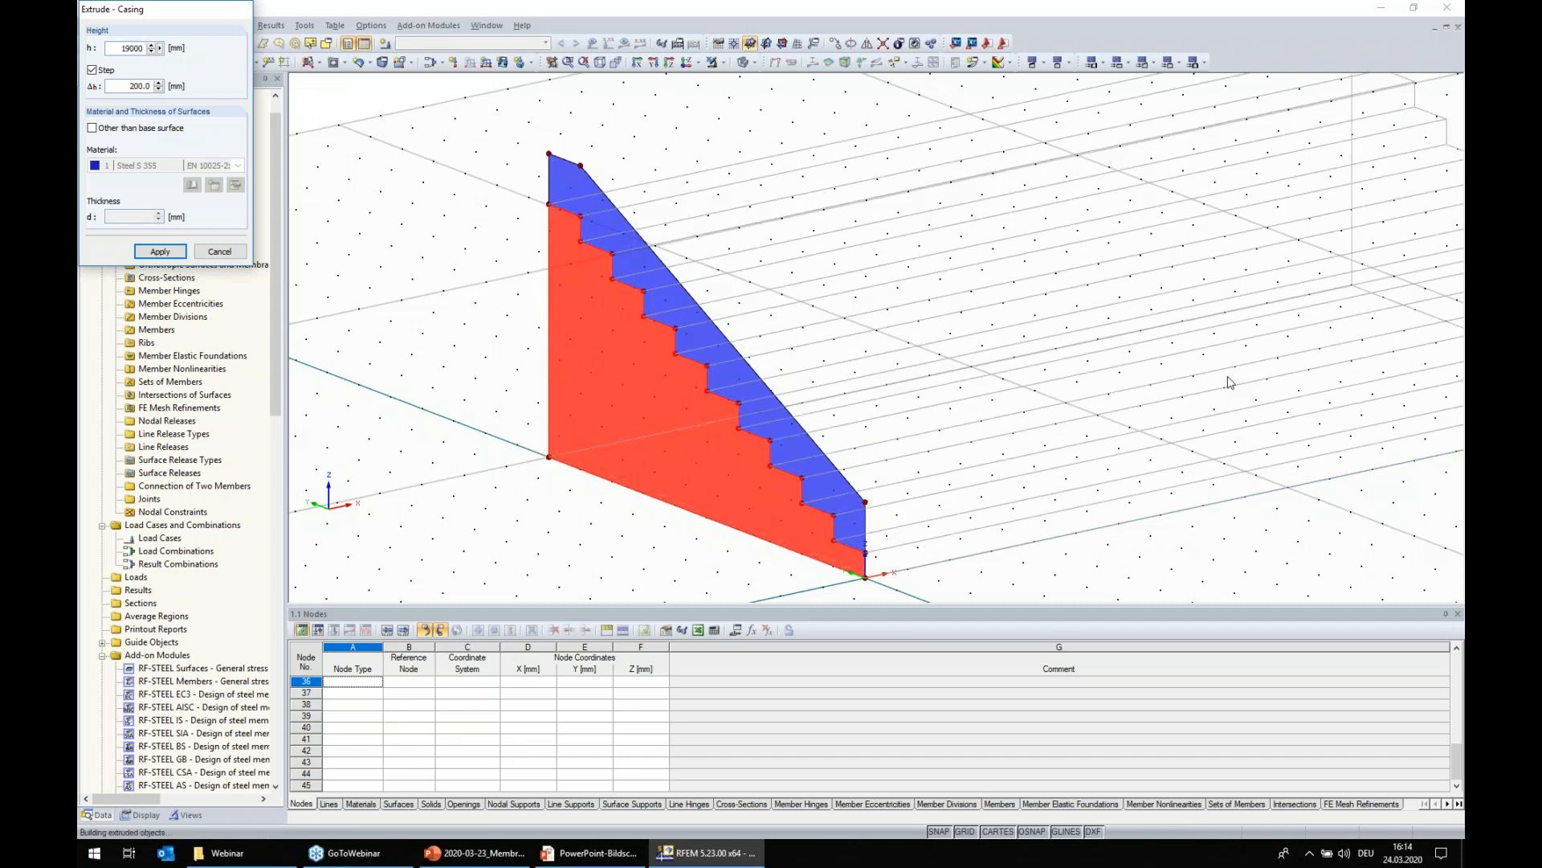
key("Return")
scroll(521, 504, "down", 3)
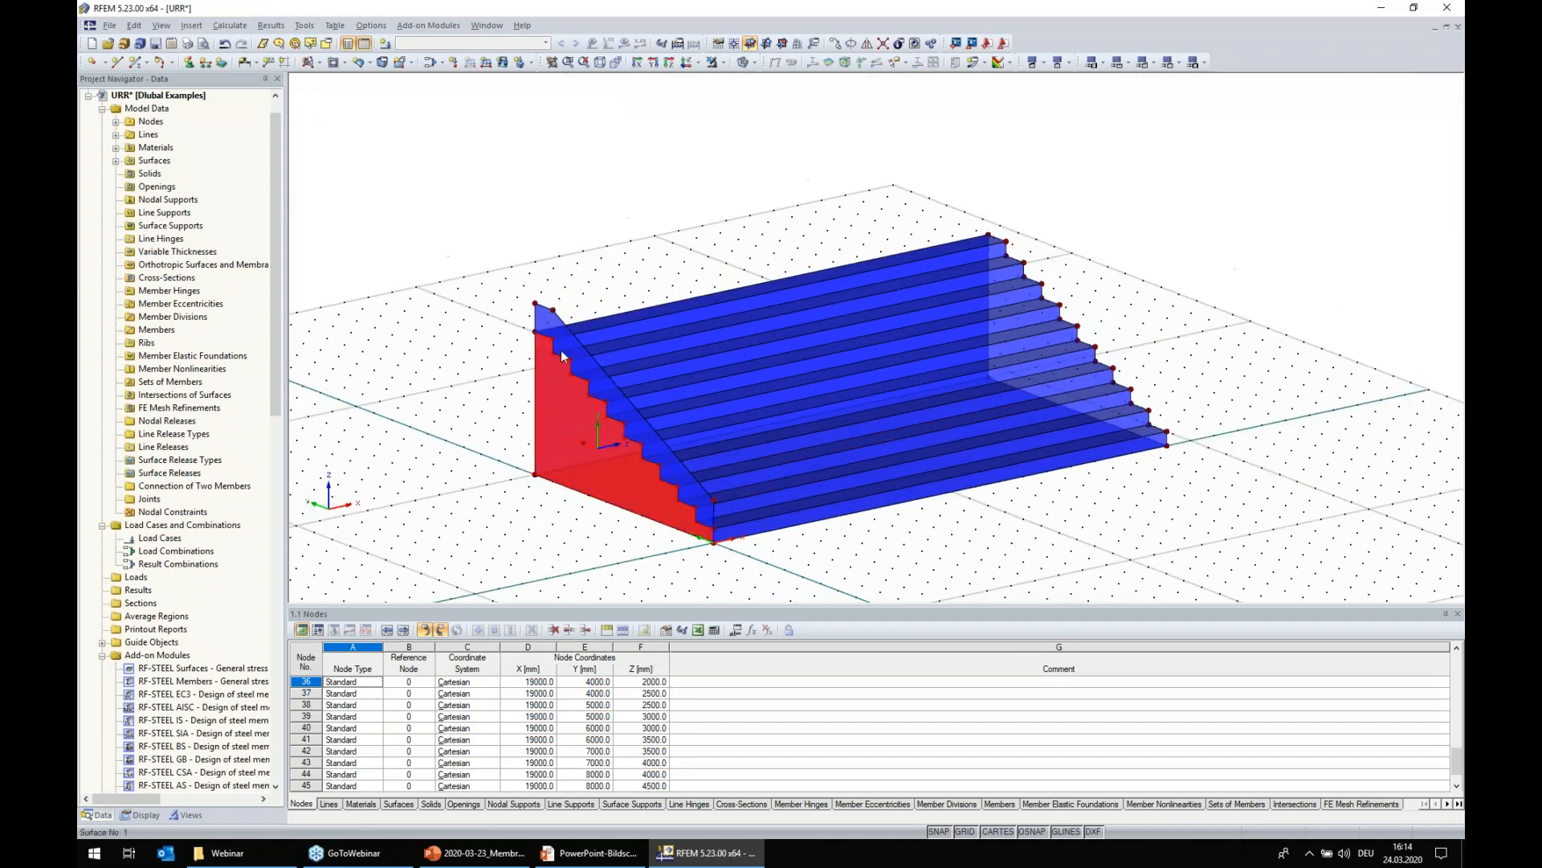
- Copy the sloping side surface to the opposite end of the stairs and connect the two upper rear corners with a line
left_click_drag(714, 542, 1166, 445, "ctrl")
middle_click_drag(607, 434, 964, 433, "ctrl")
scroll(518, 296, "up", 3)
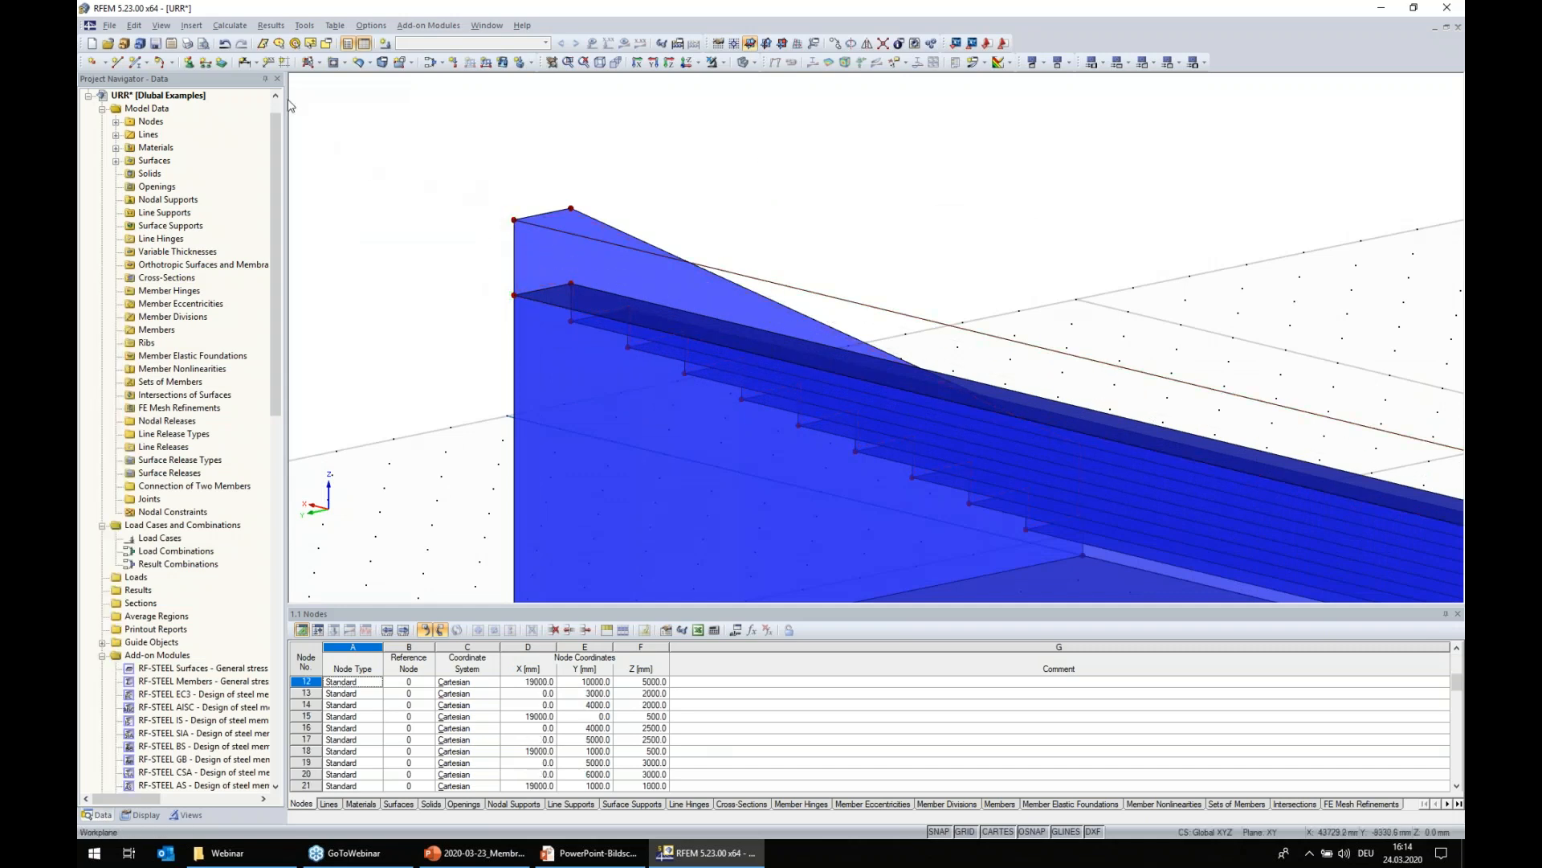
- Create a standard surface between the top tread's rear edge and the line above it, using Steel S 355 with 180 mm thickness
left_click(307, 62)
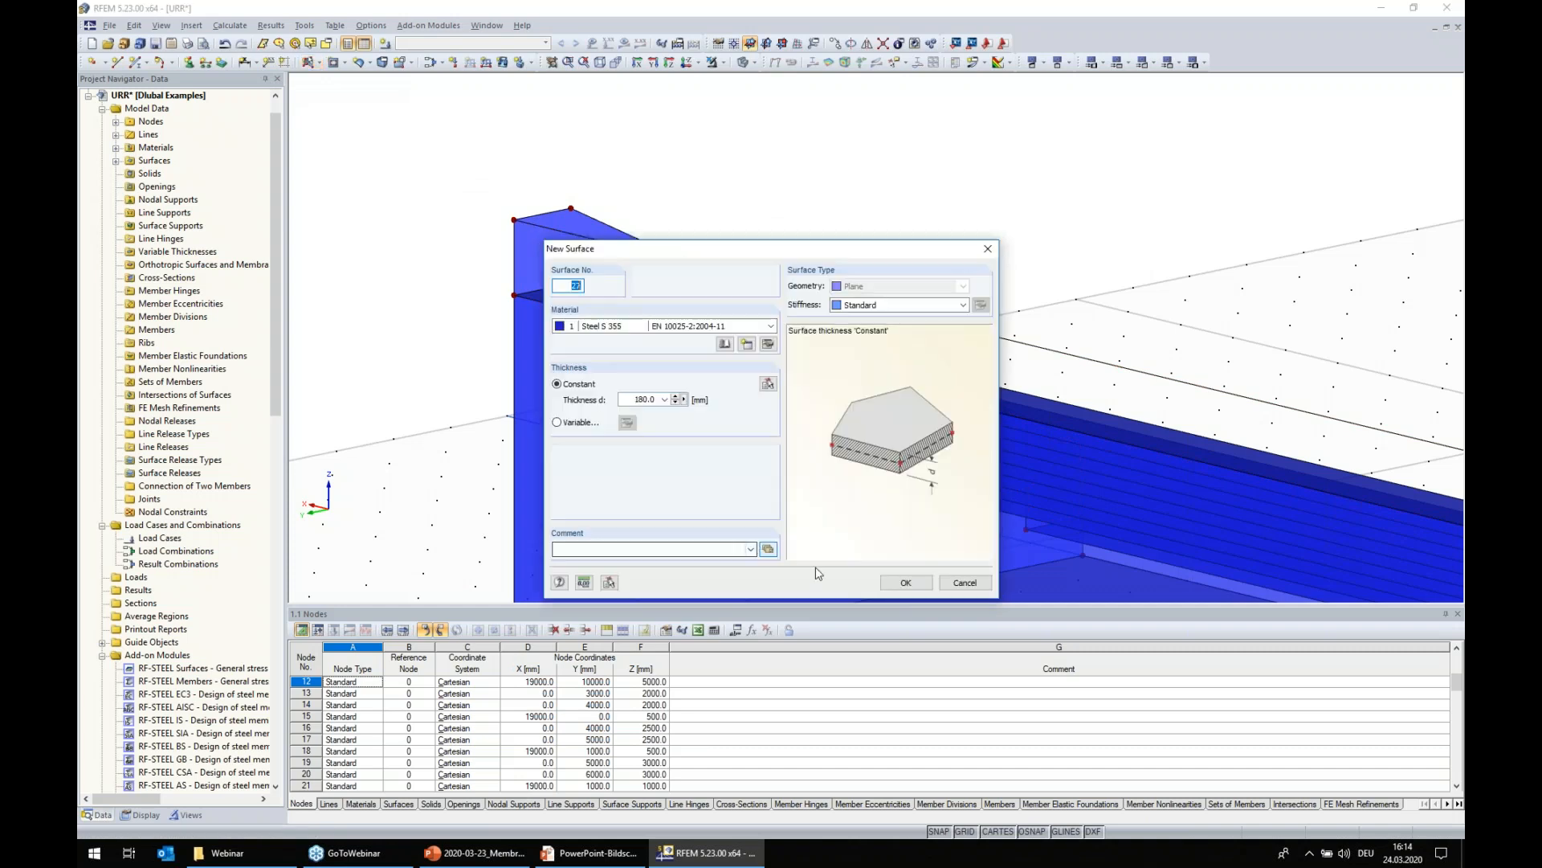
left_click(900, 579)
left_click(517, 270)
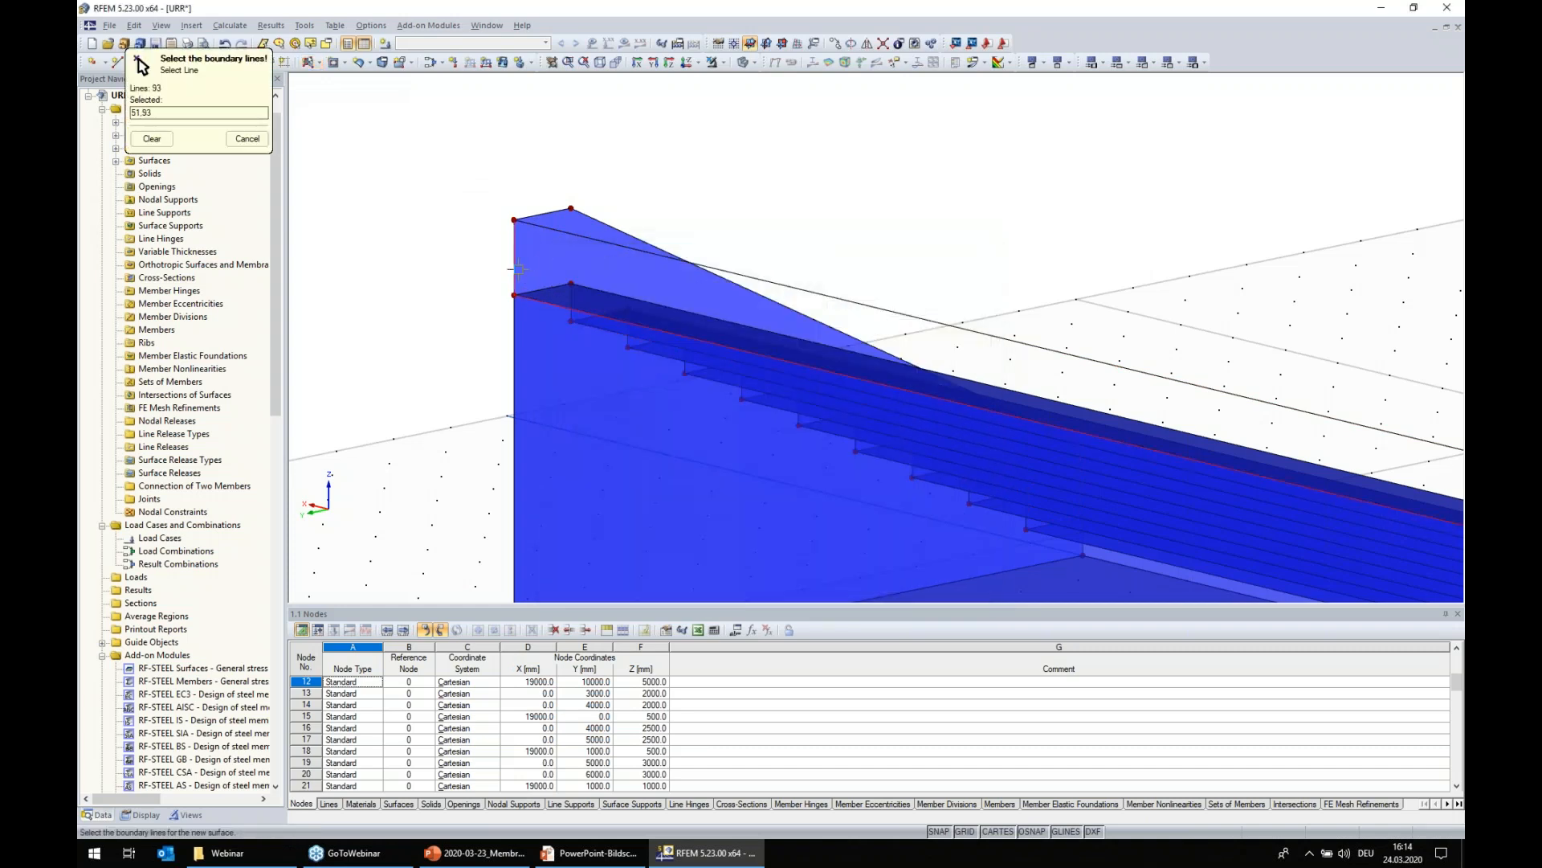
left_click(557, 234)
scroll(540, 248, "down", 5)
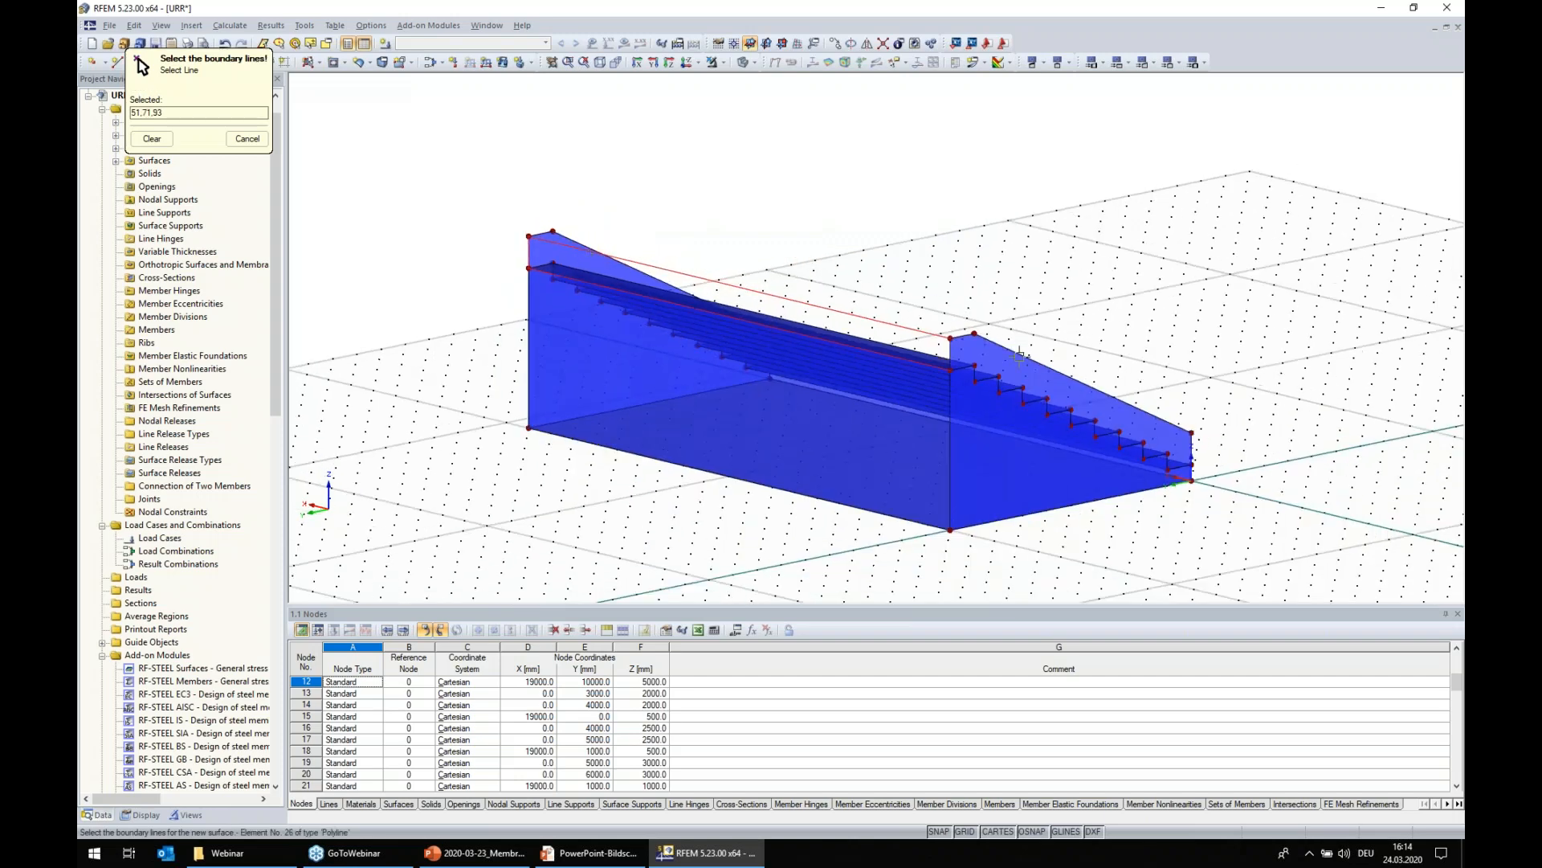
scroll(912, 347, "up", 5)
left_click(898, 345)
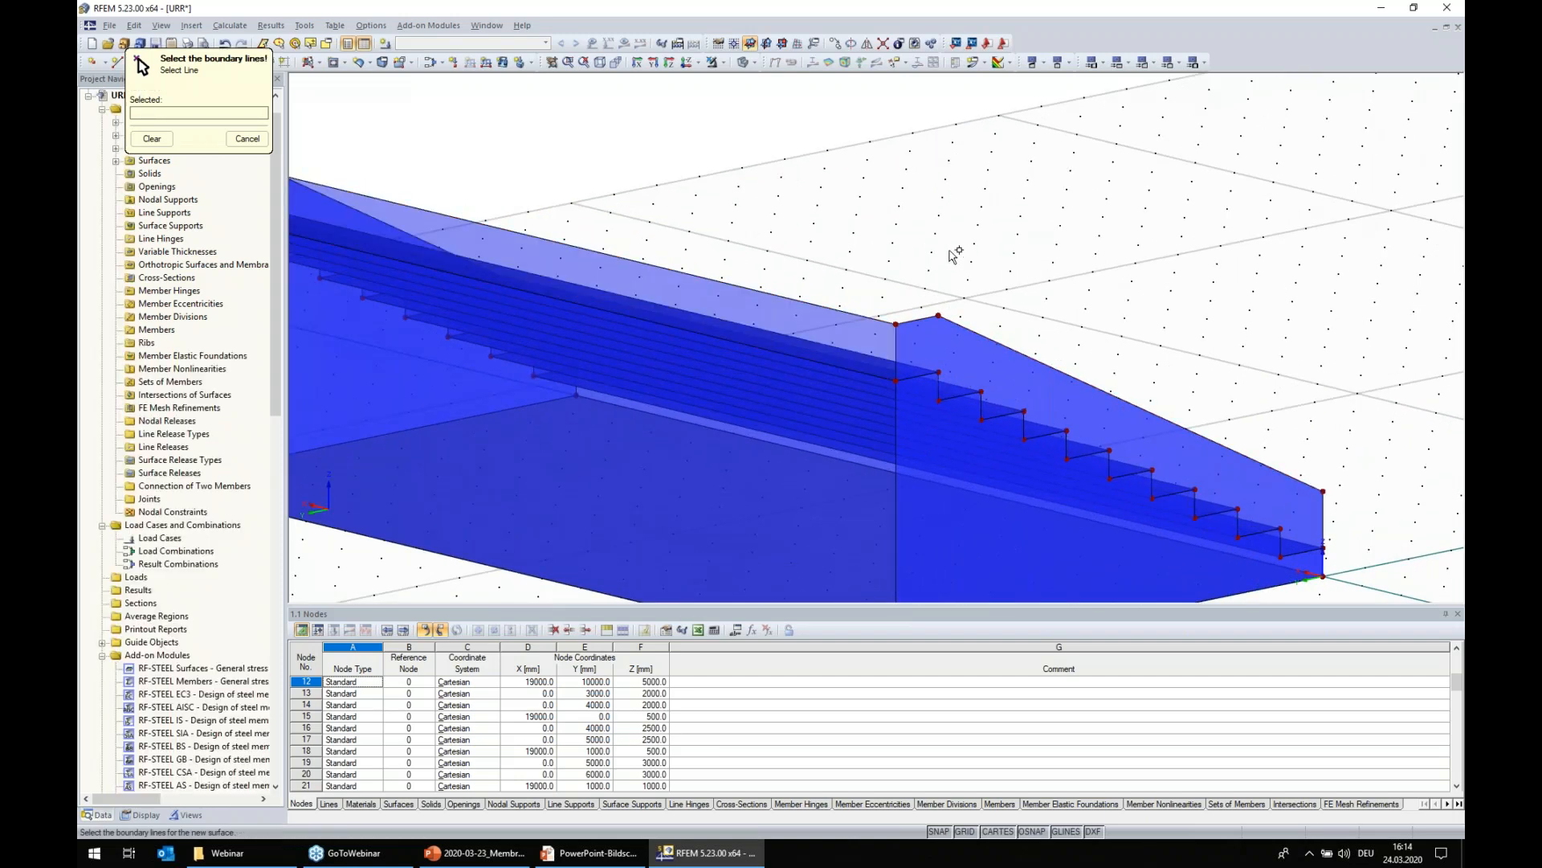
key("Escape")
- Export the stair model as RFEM/RSTAB data for RWIND Simulation to URR.vtp in the Webinar folder
left_click(599, 62)
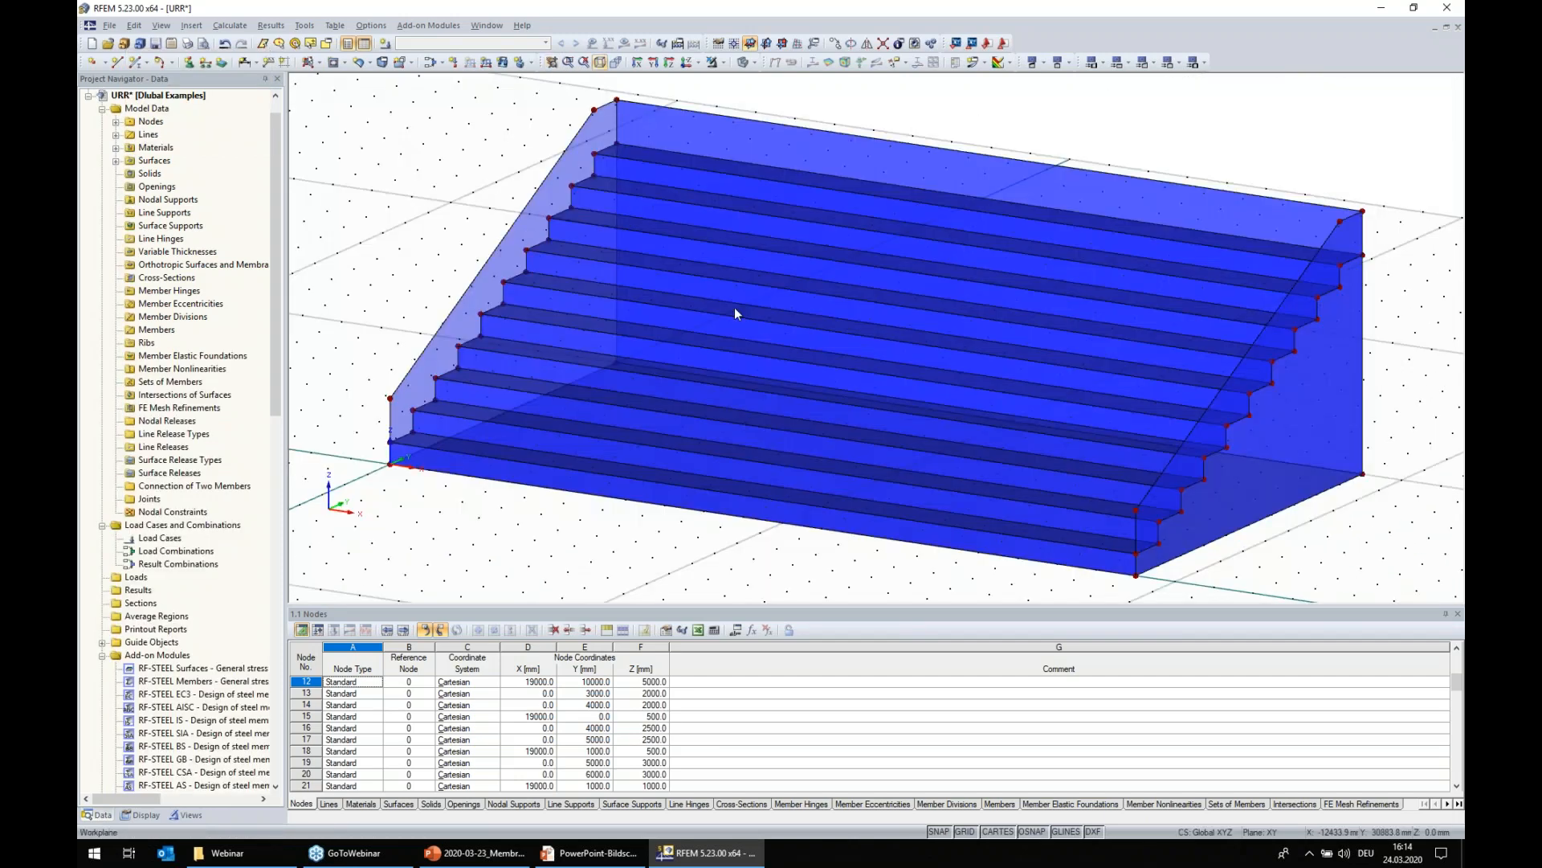
scroll(735, 307, "down", 1)
middle_click_drag(488, 482, 535, 486, "ctrl")
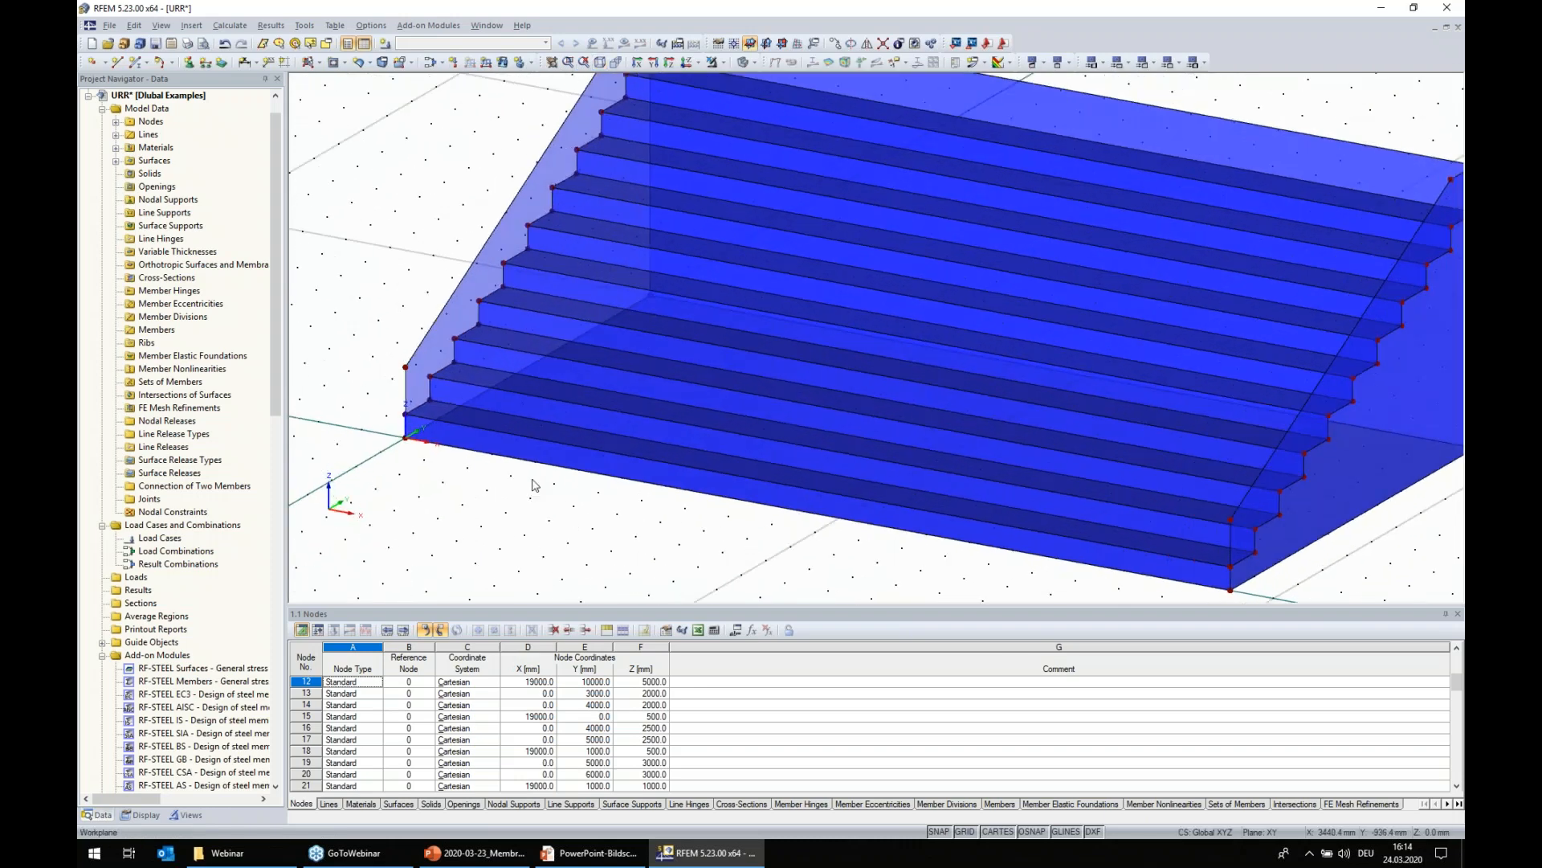
scroll(524, 464, "down", 3)
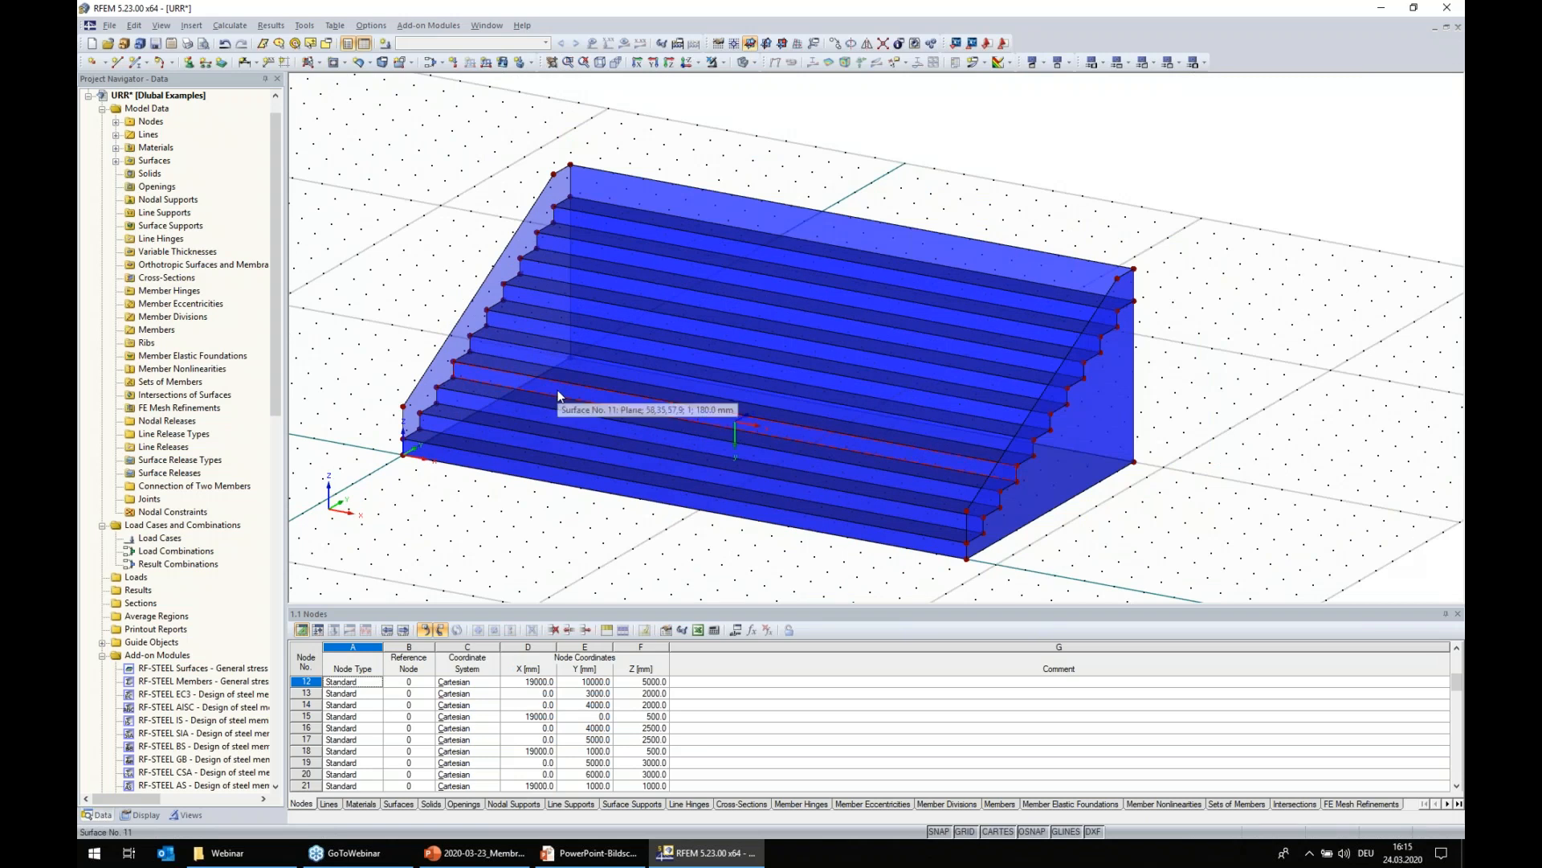
left_click(109, 25)
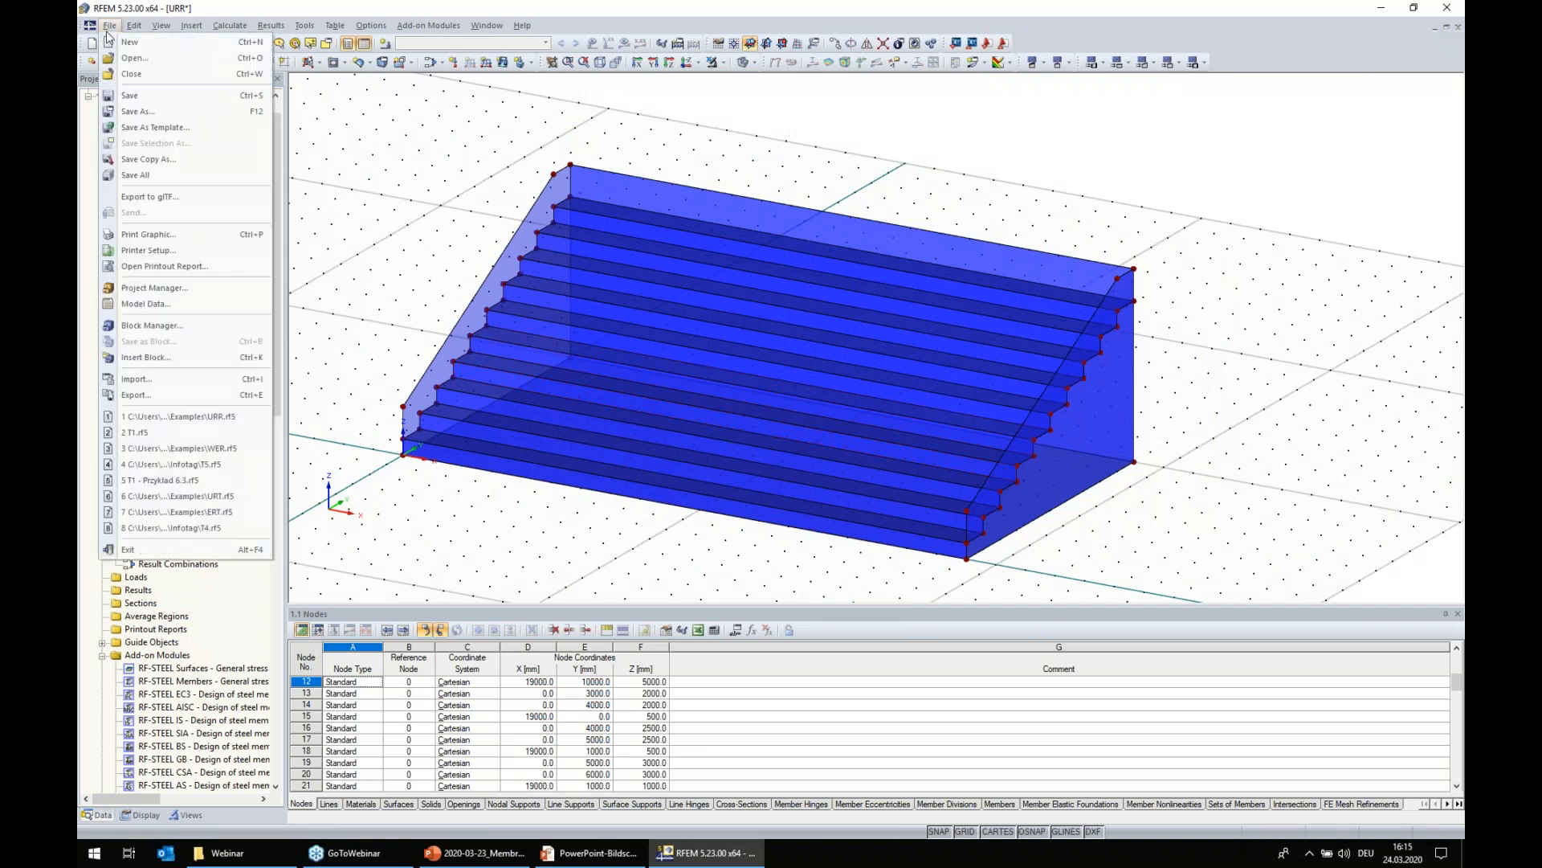
left_click(137, 394)
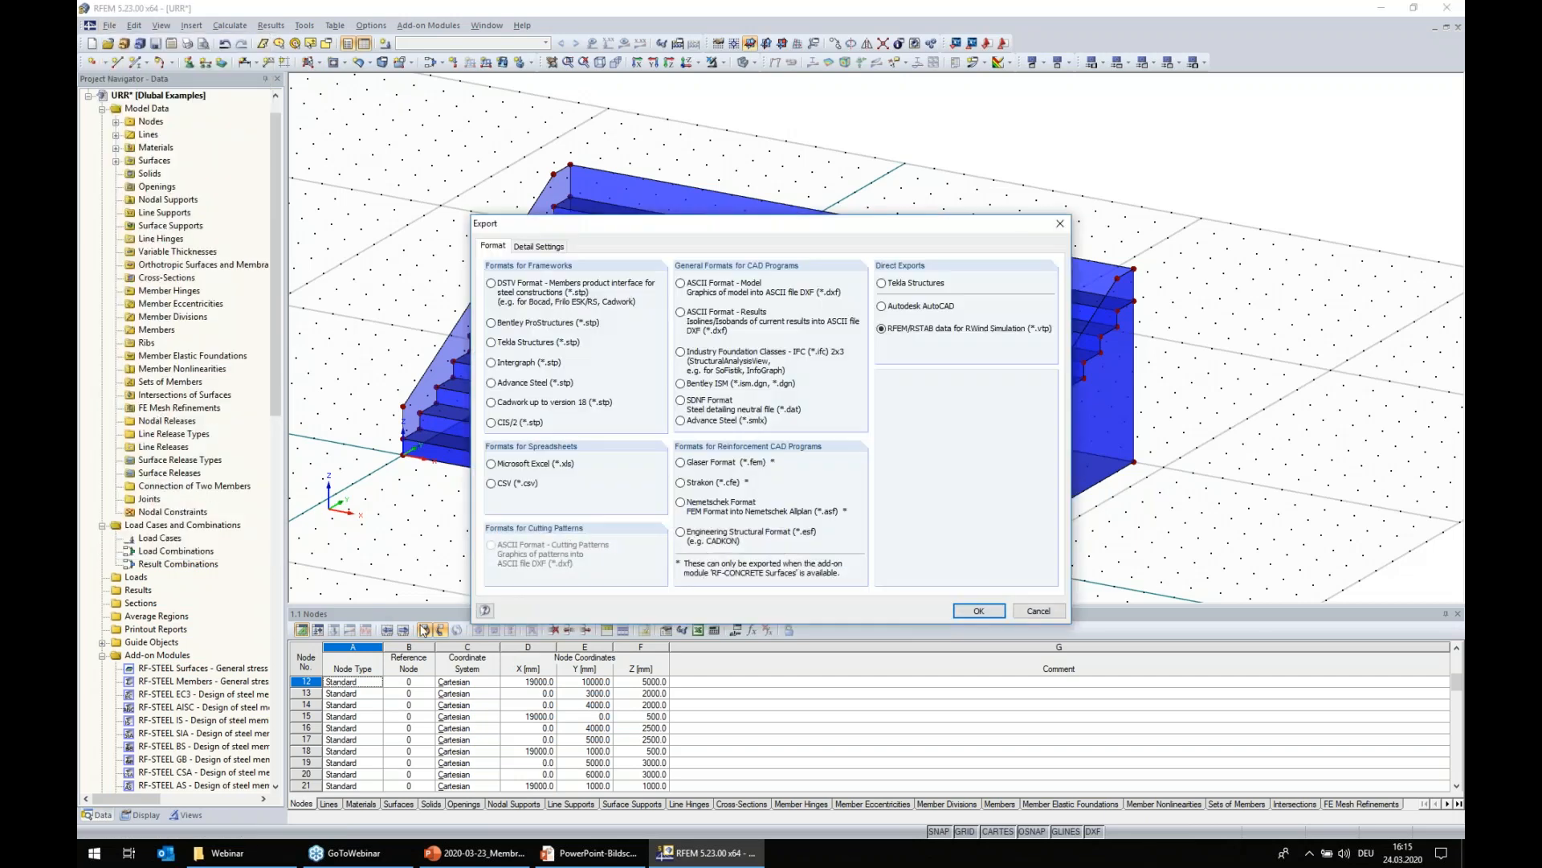
left_click(980, 613)
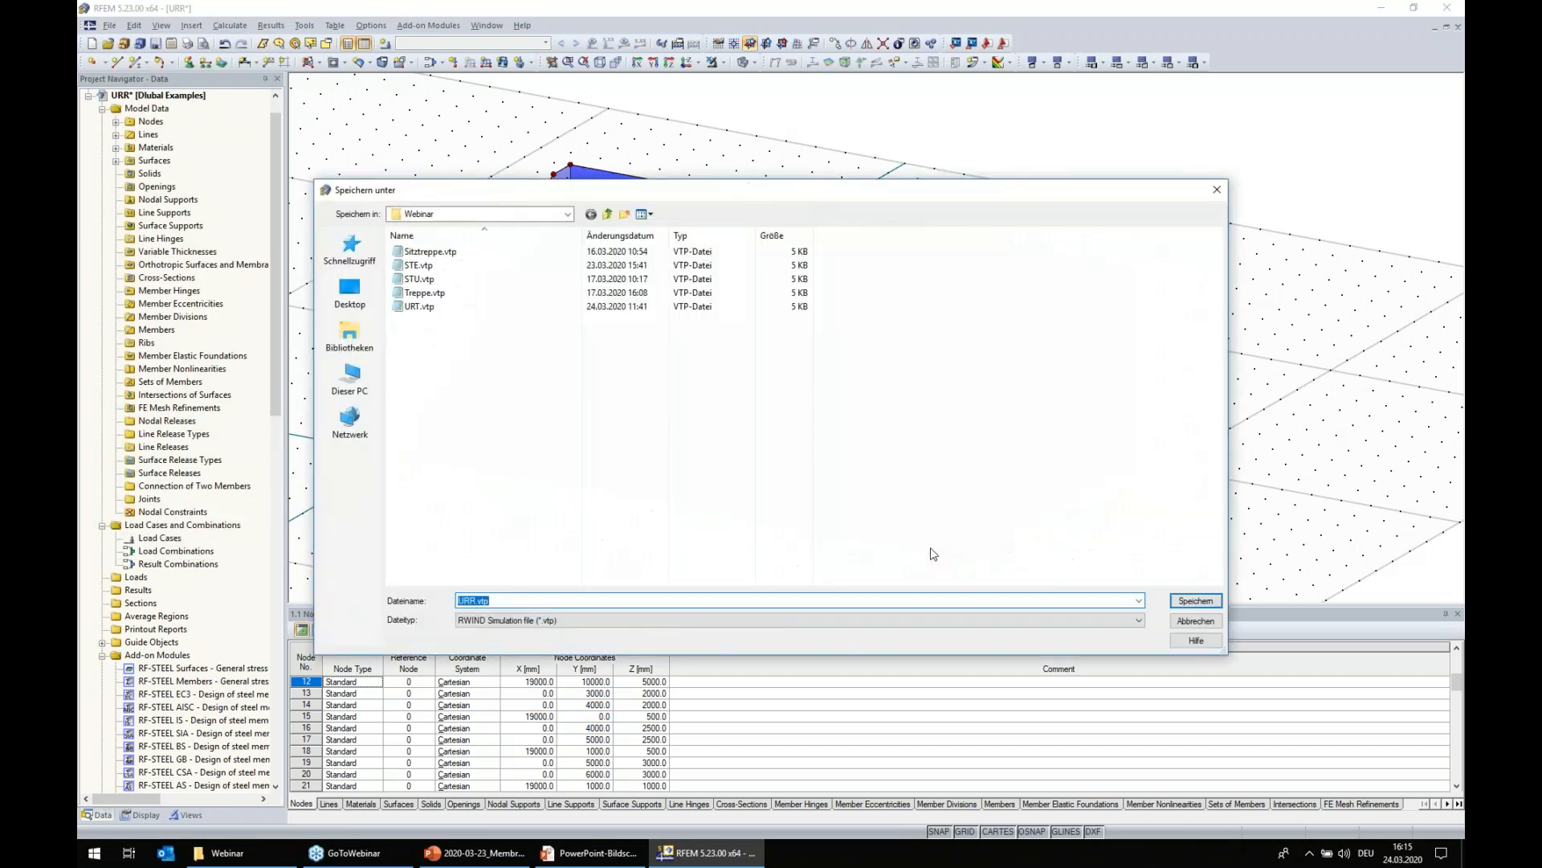
left_click(1194, 602)
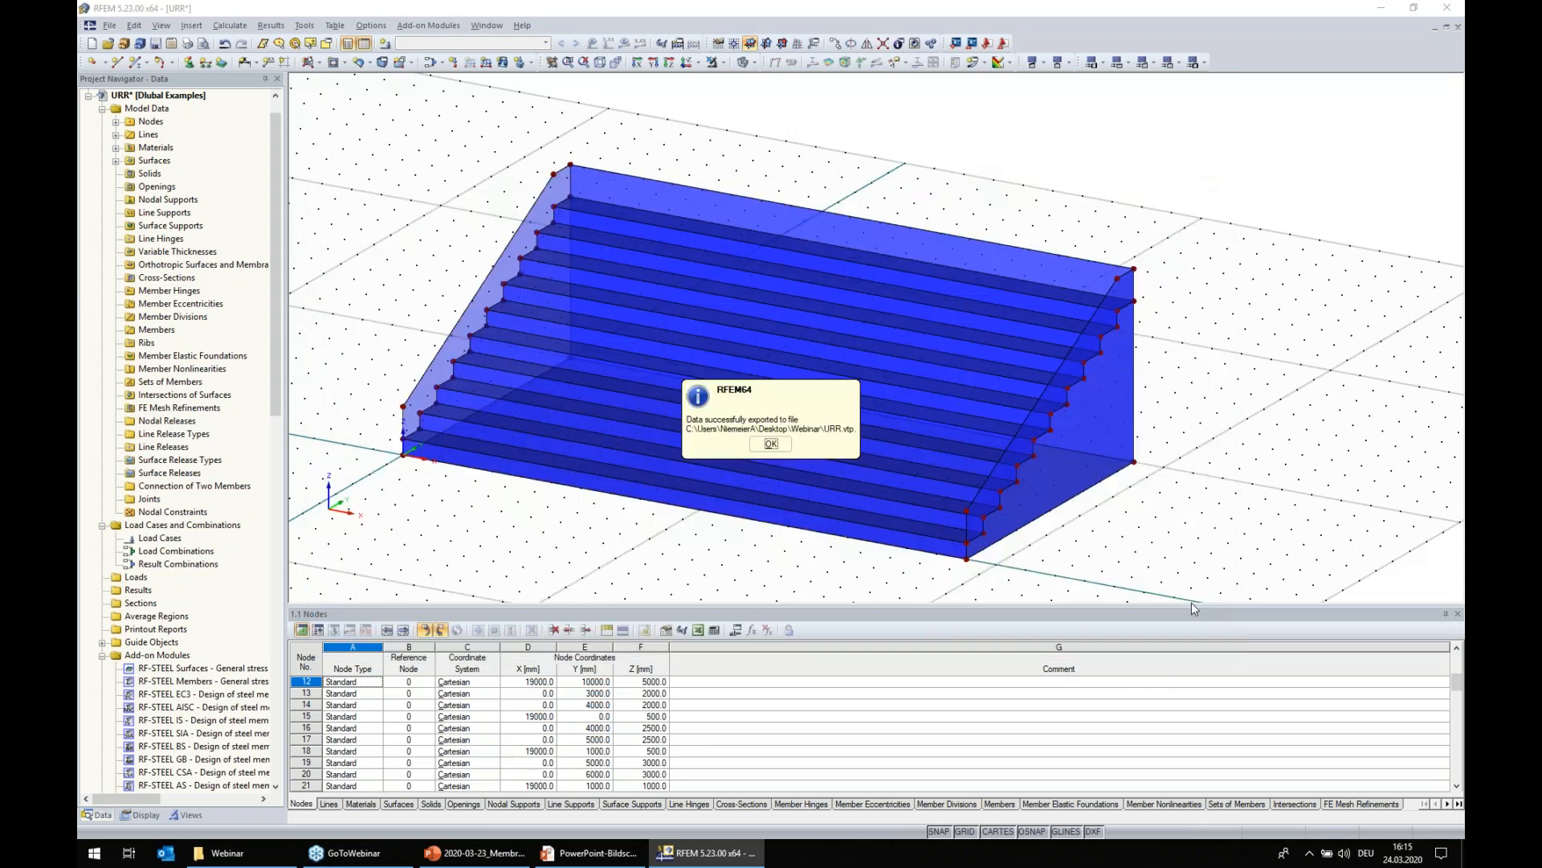
left_click(767, 450)
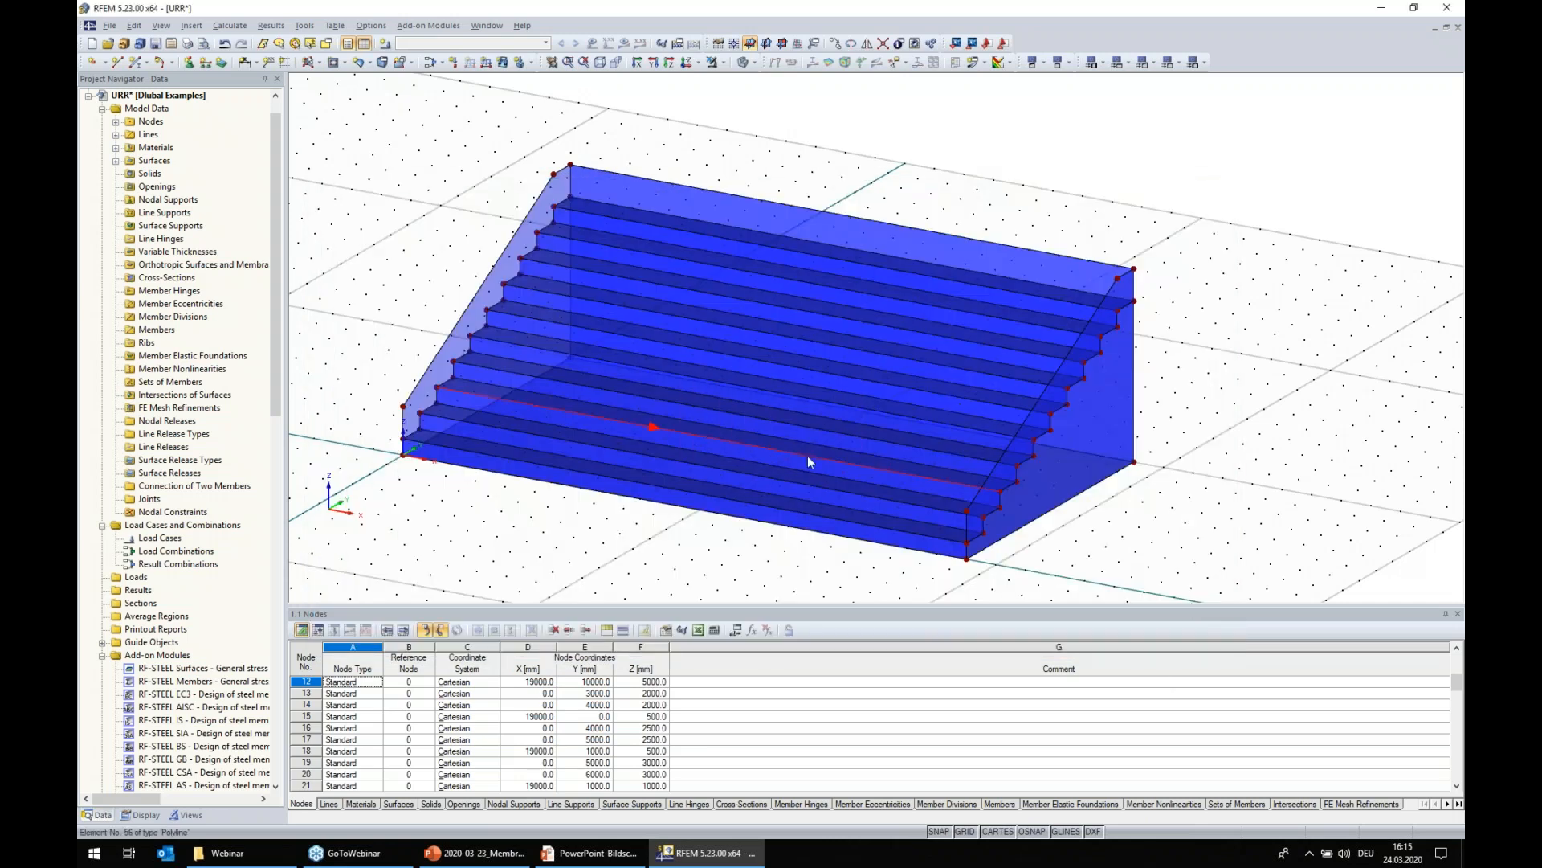
- Close the URR model and return to the T1 membrane model
left_click(1458, 27)
left_click(727, 446)
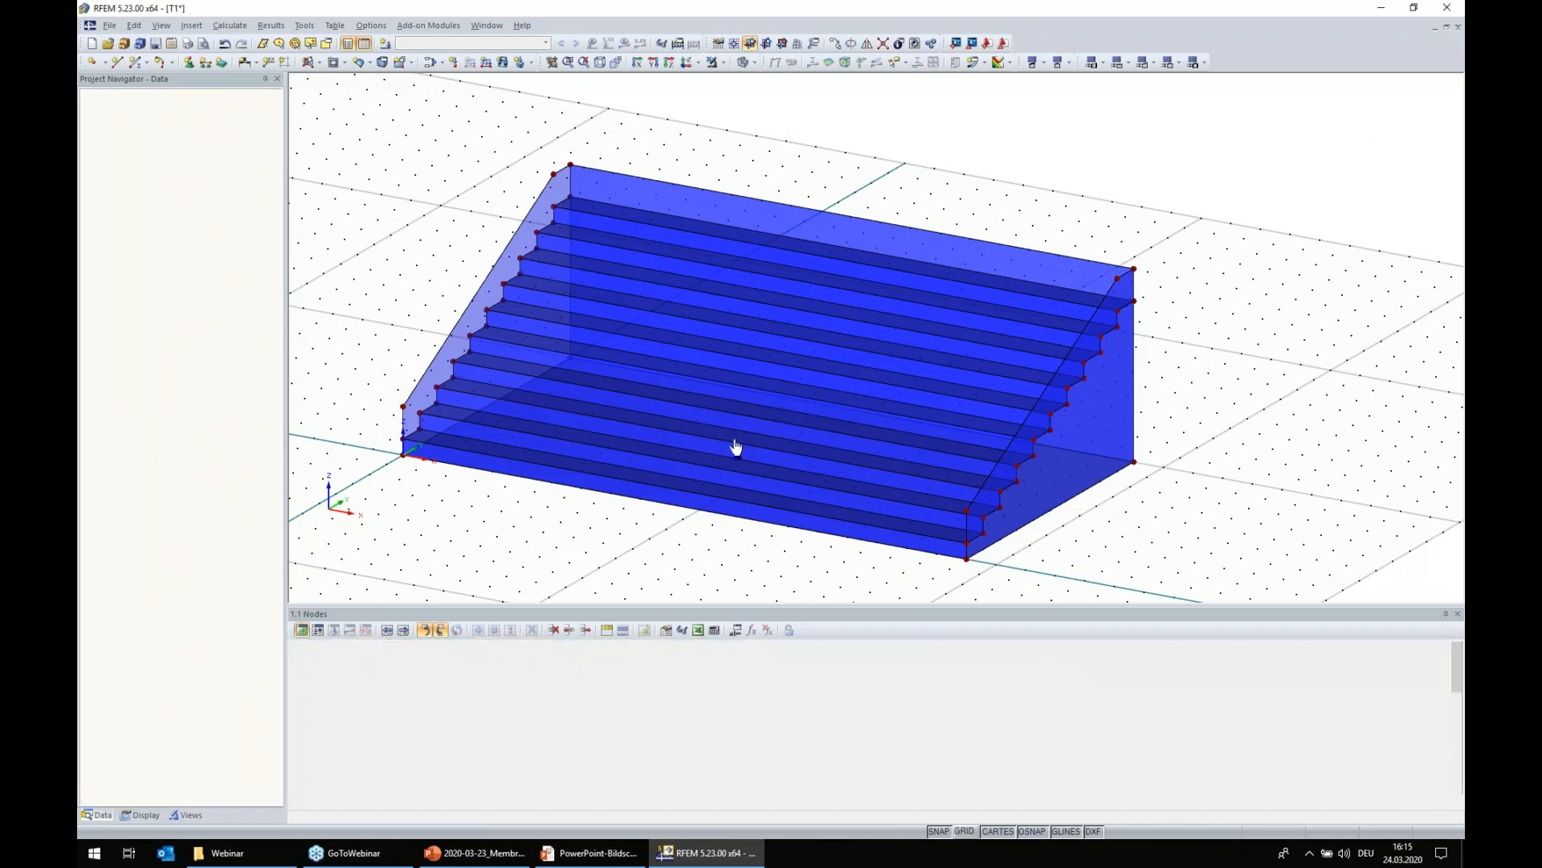
middle_click_drag(908, 249, 651, 353, "ctrl")
- From the wind load simulation settings, open load case LC5 (Wind 270°) in RWIND Simulation
left_click(229, 25)
left_click(266, 165)
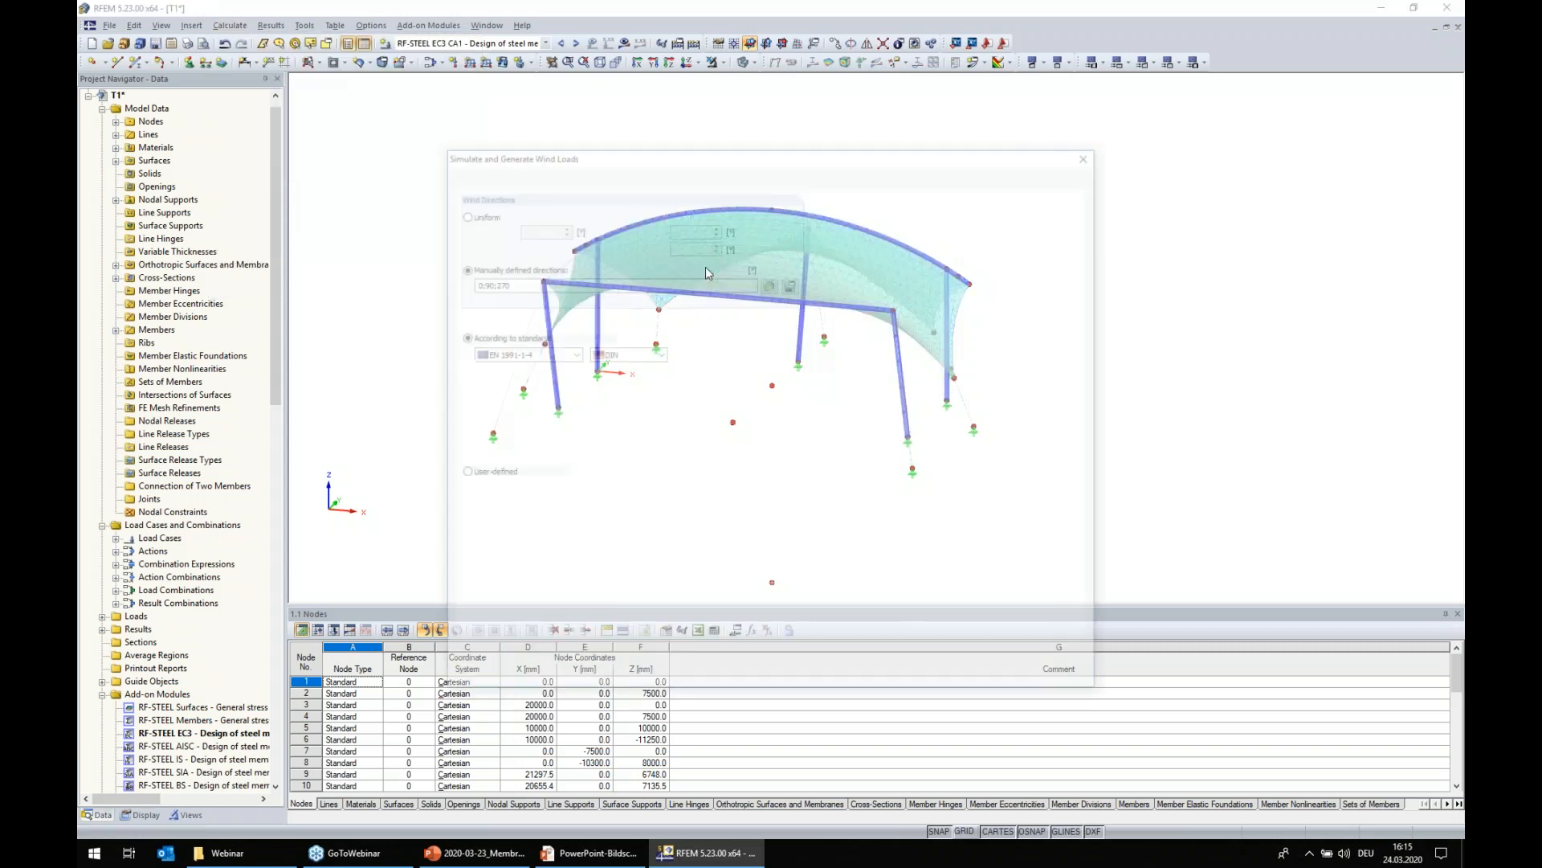
left_click_drag(695, 155, 997, 171)
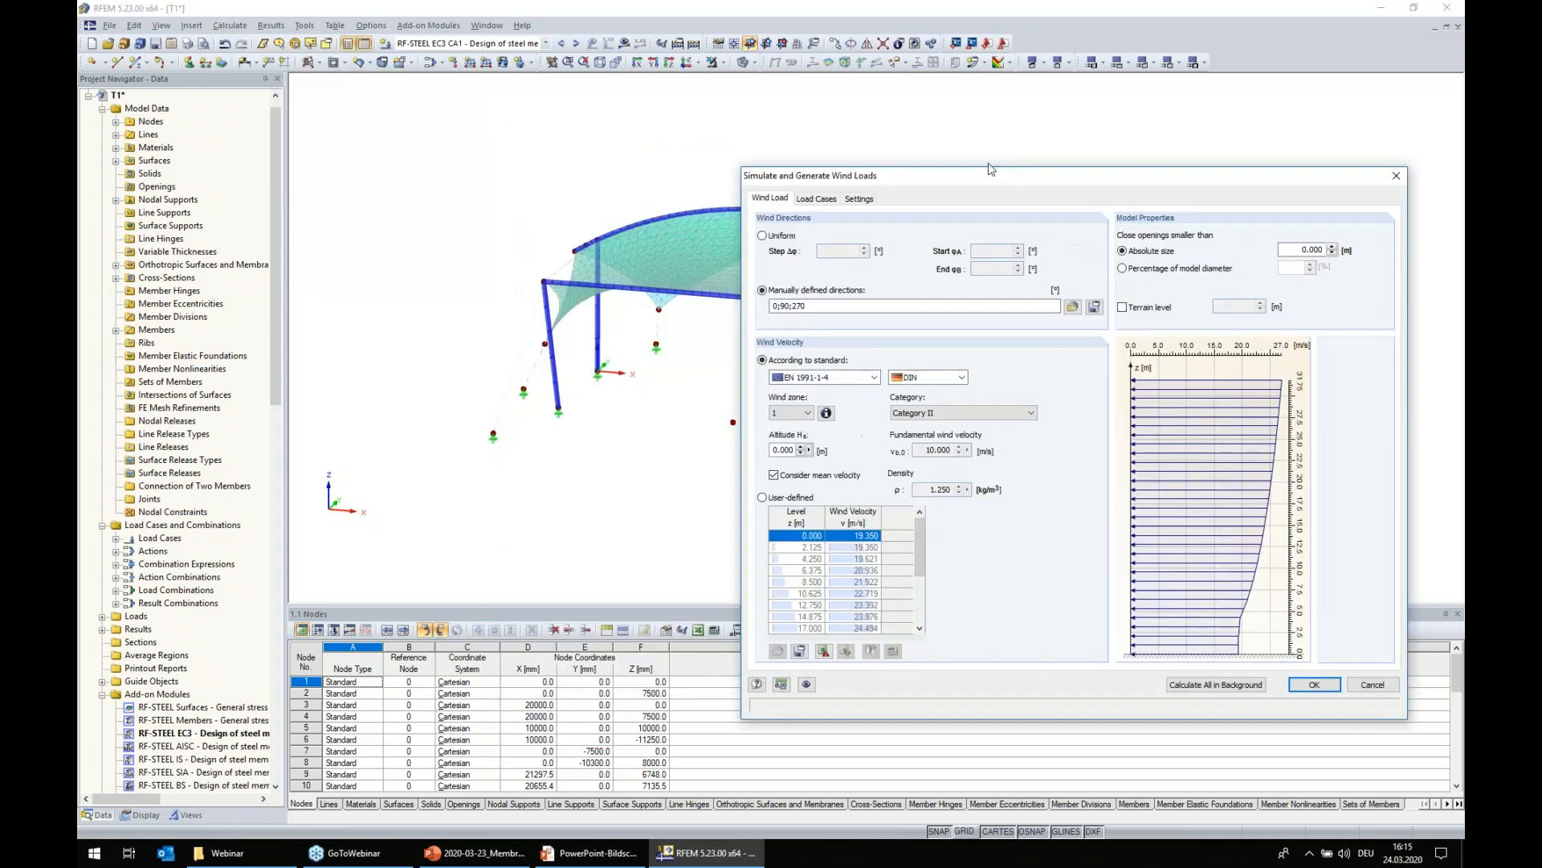
left_click(813, 191)
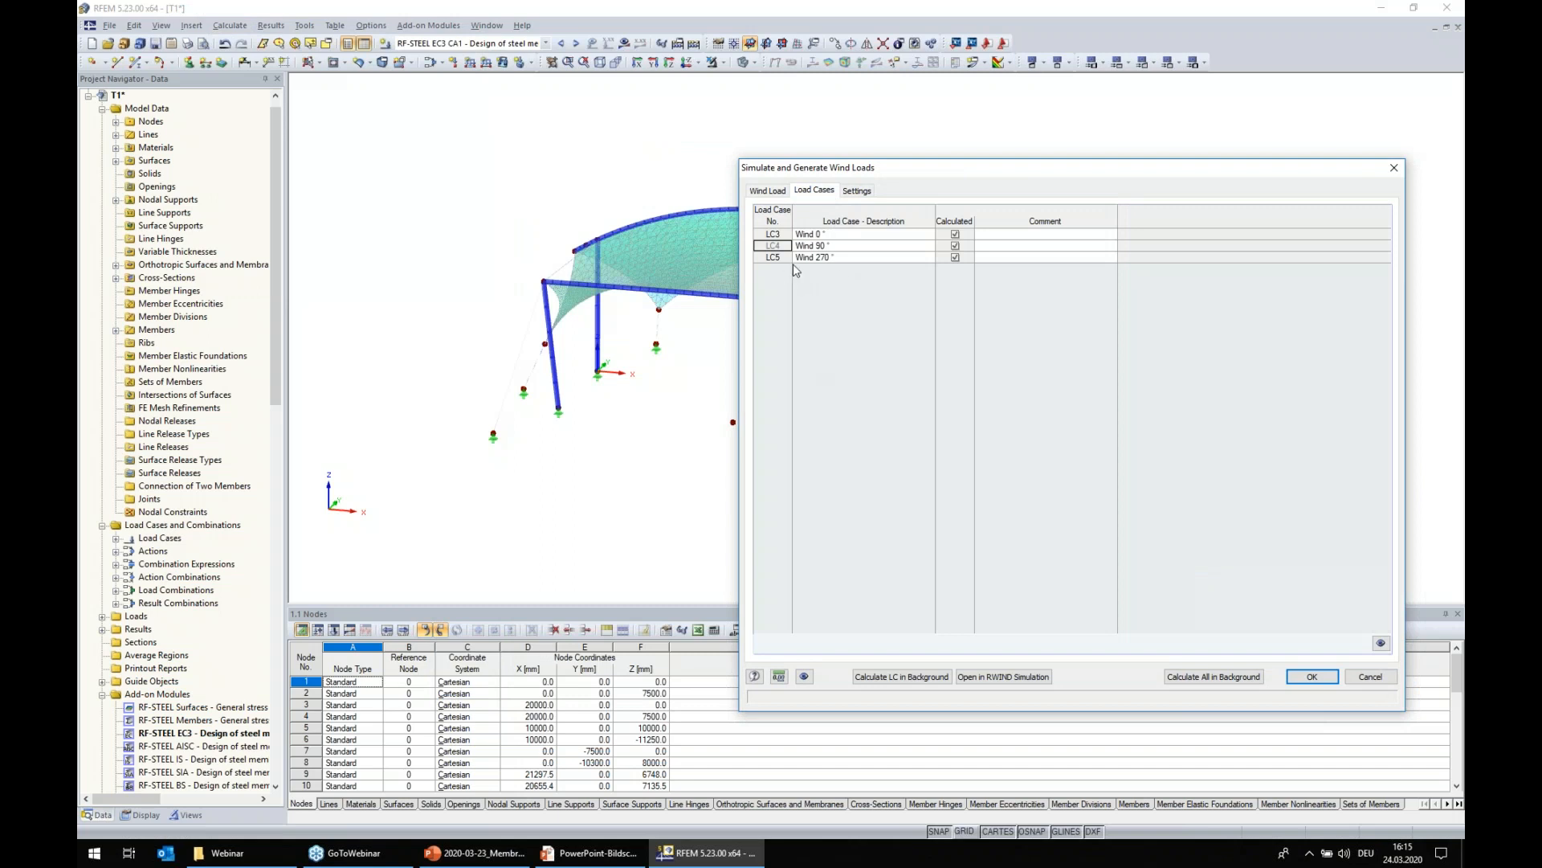
left_click(815, 257)
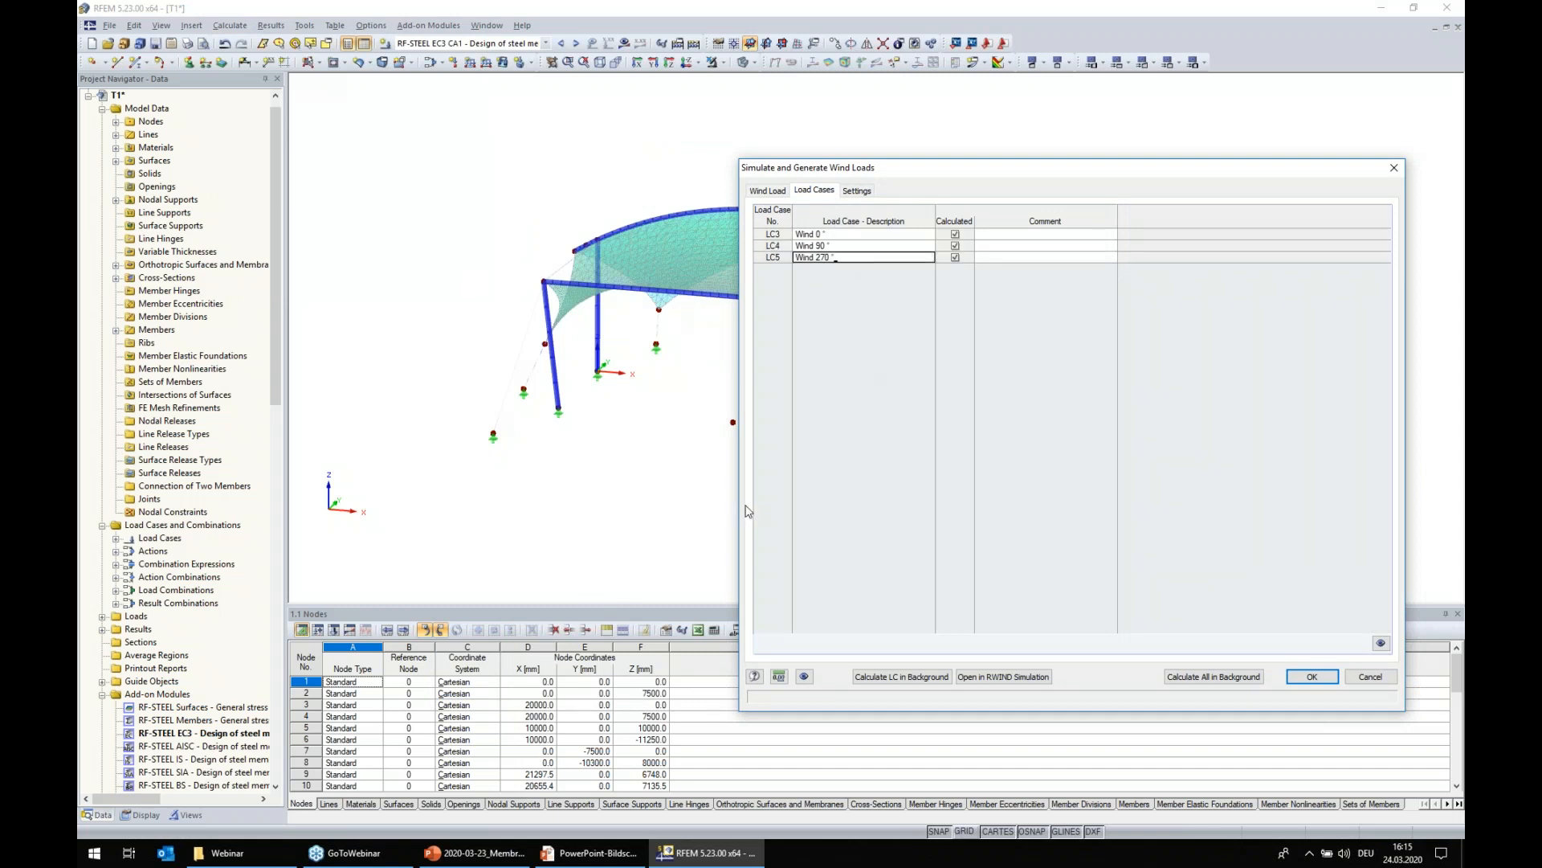
left_click(1014, 677)
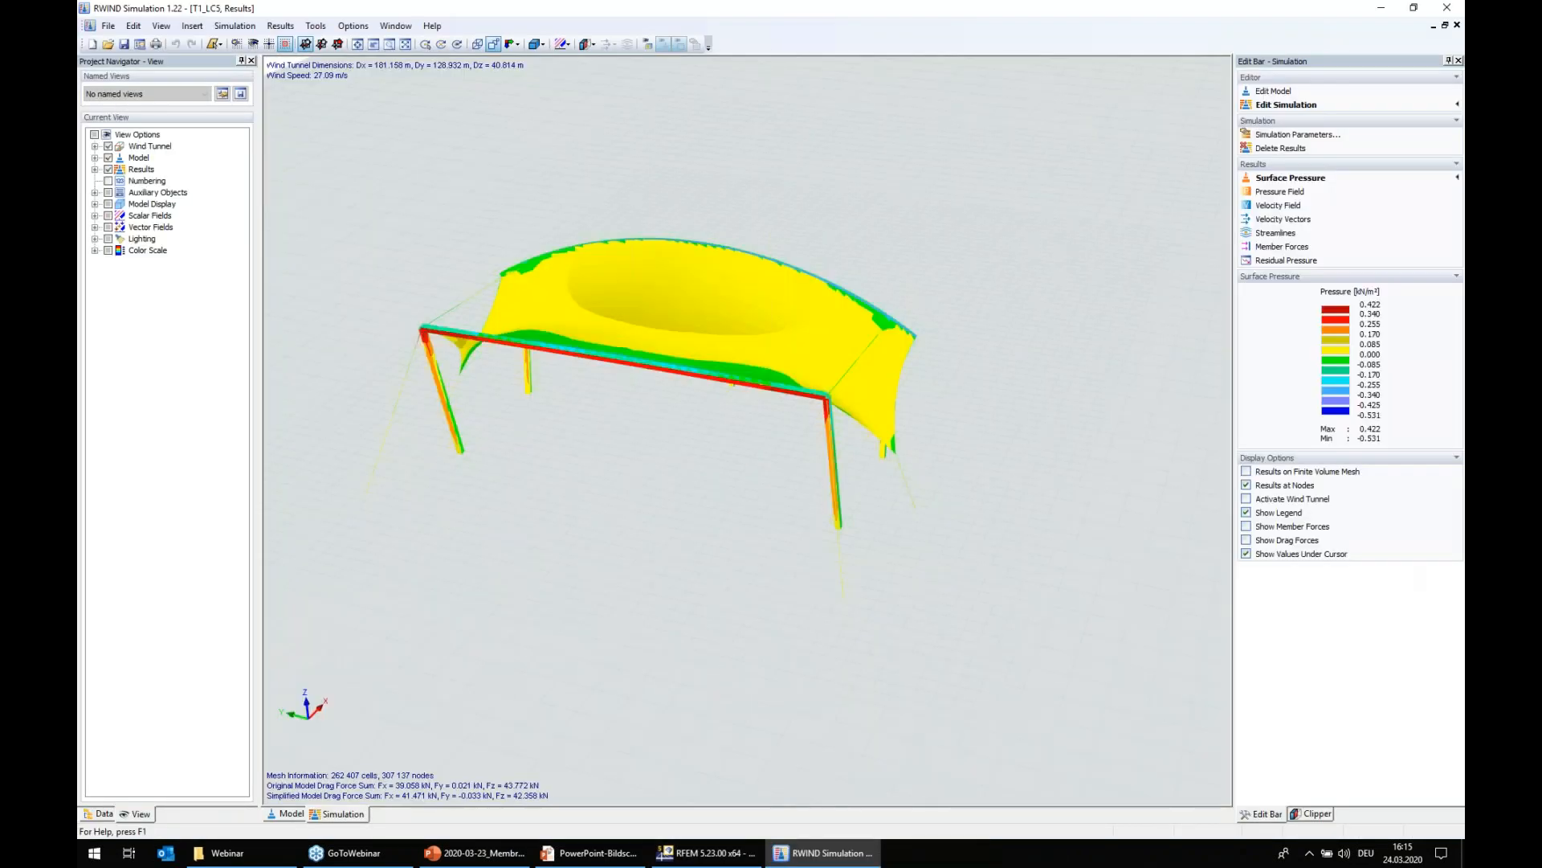
- Import URR.vtp as model 2, moved to the origin with adjusted wind tunnel dimensions, and accept deleting the mesh and results
middle_click_drag(739, 673, 902, 612, "ctrl")
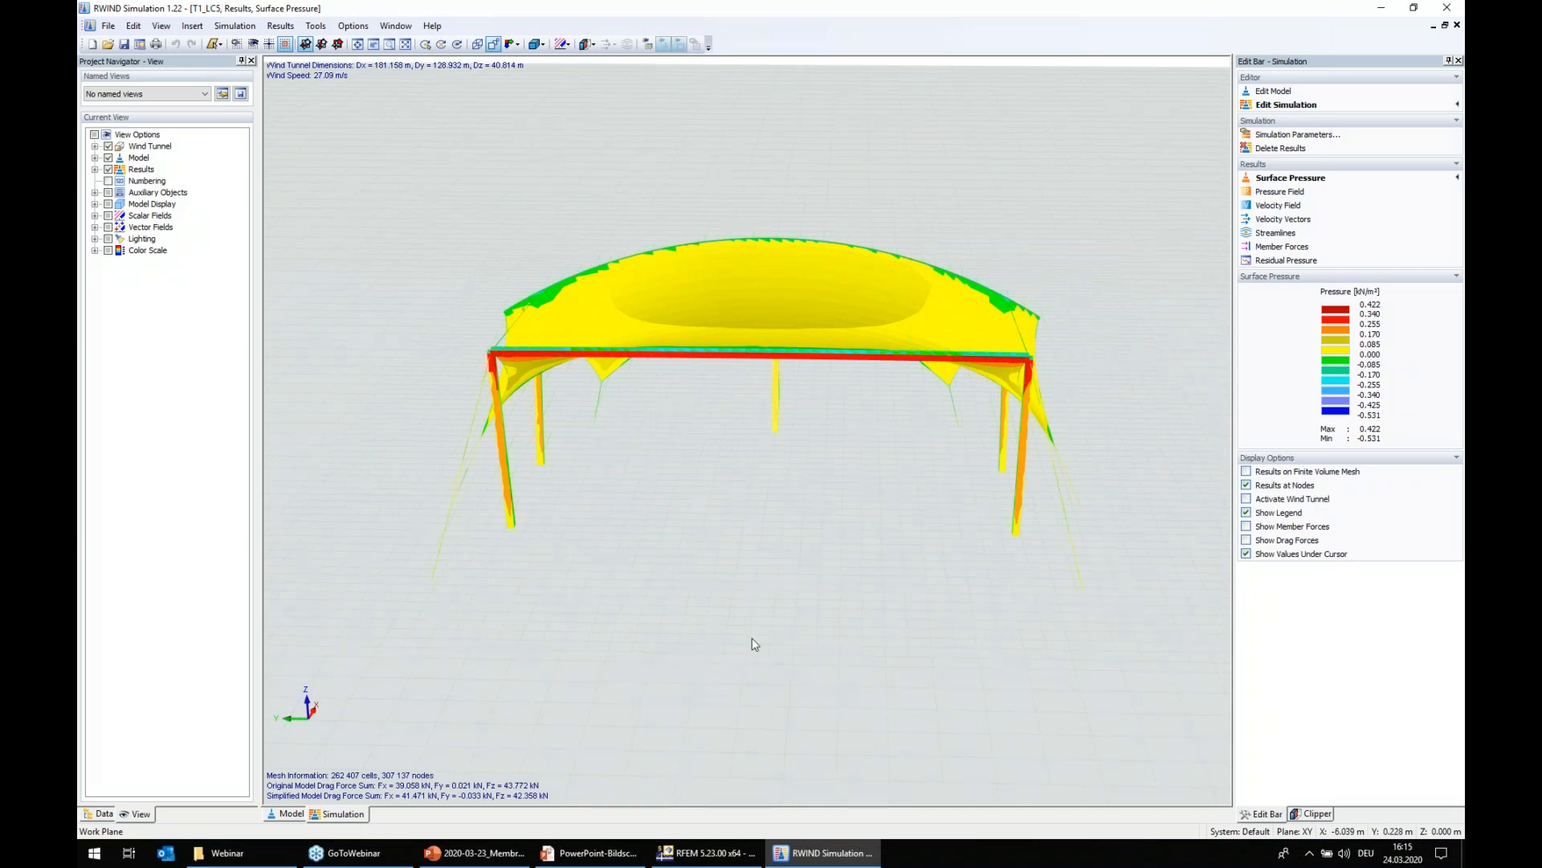
middle_click_drag(757, 646, 760, 578)
left_click(100, 813)
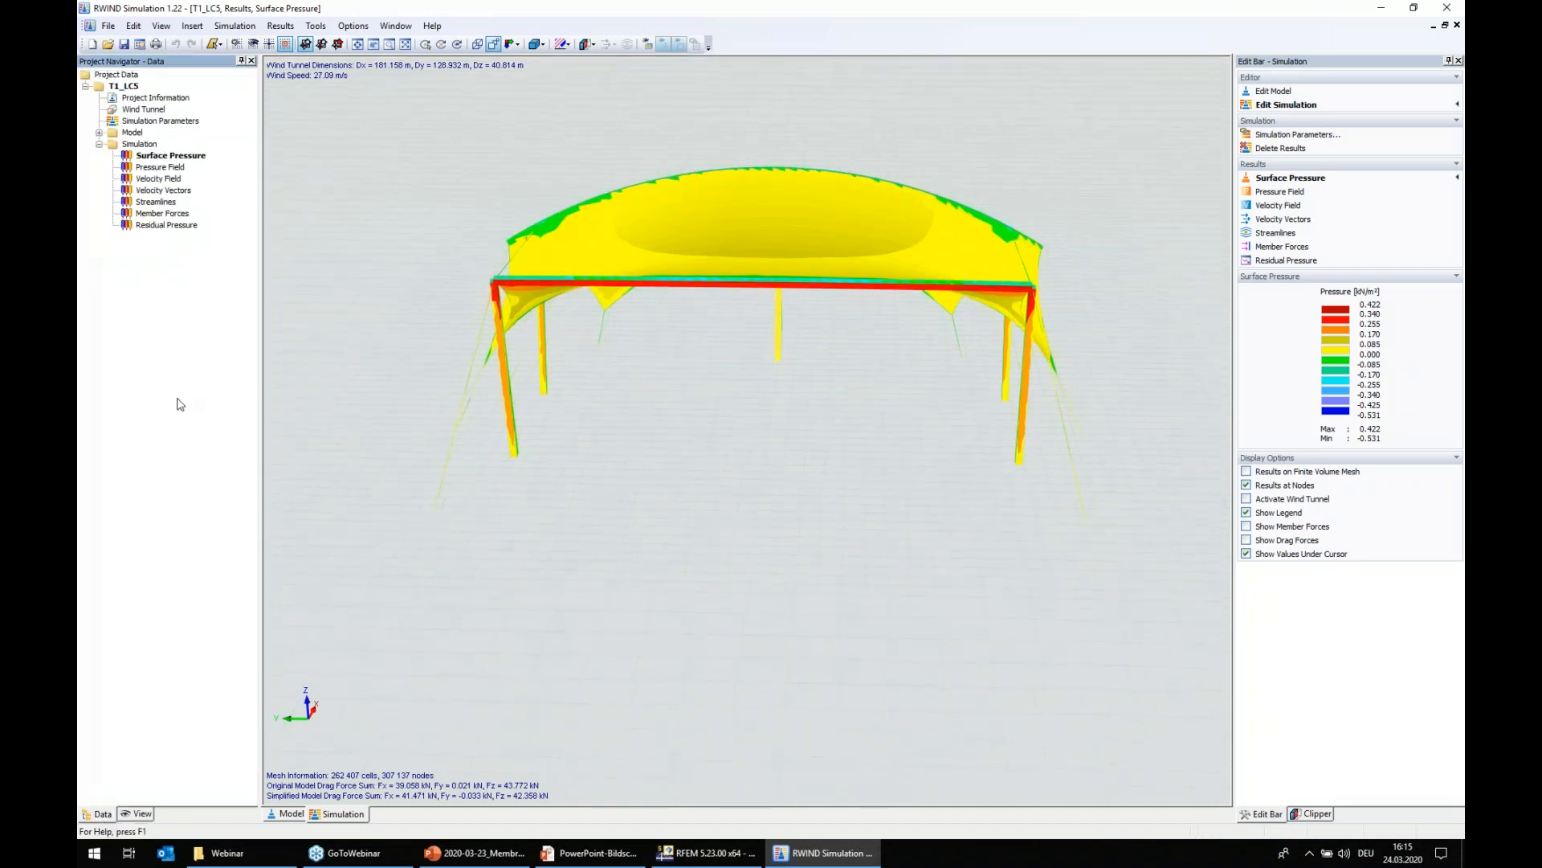
left_click(98, 133)
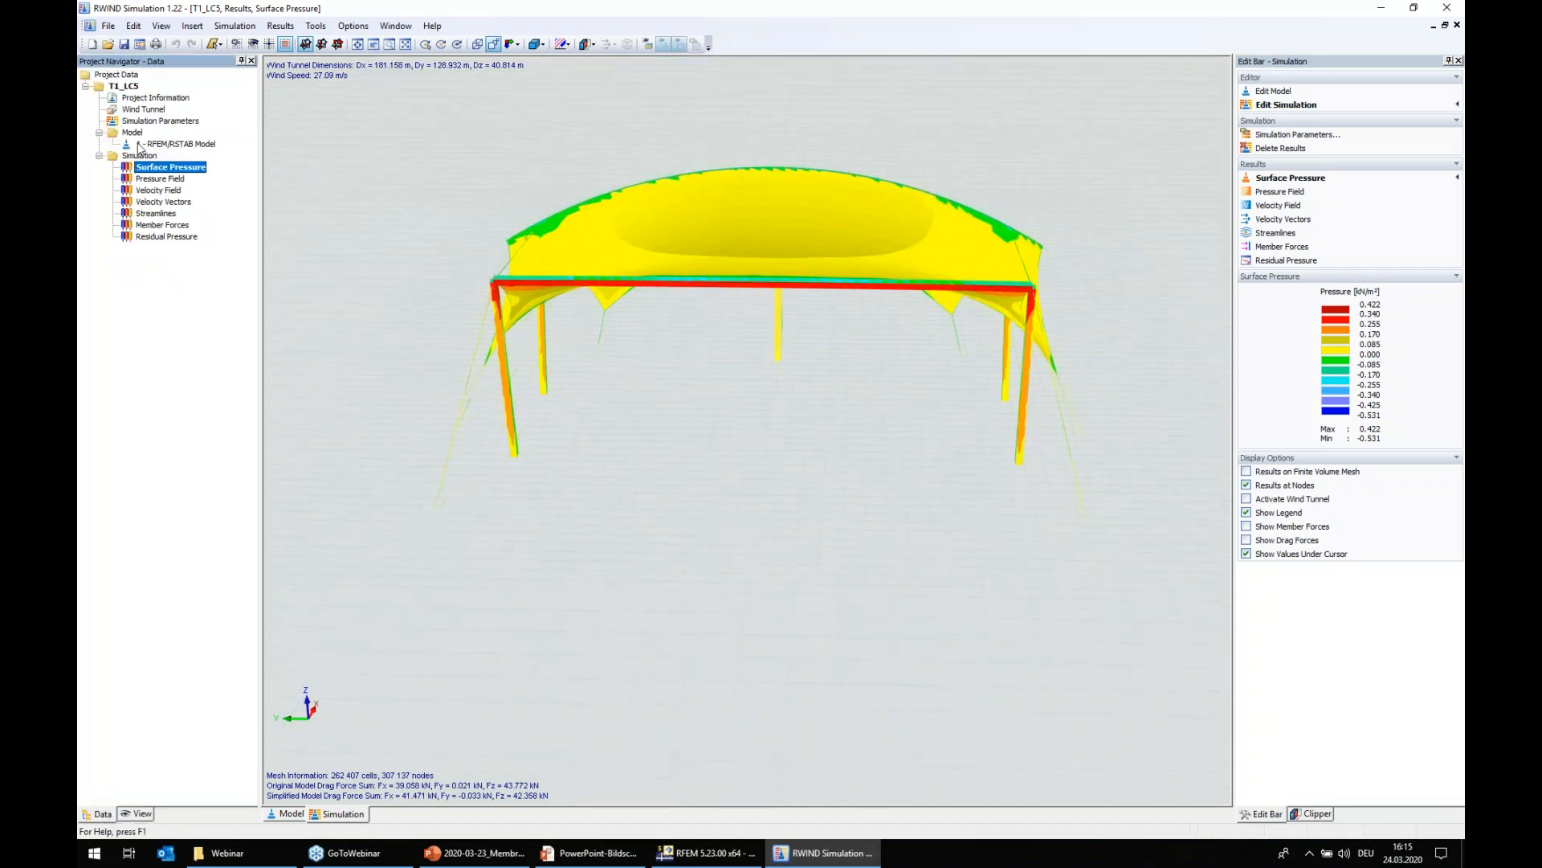
left_click(132, 132)
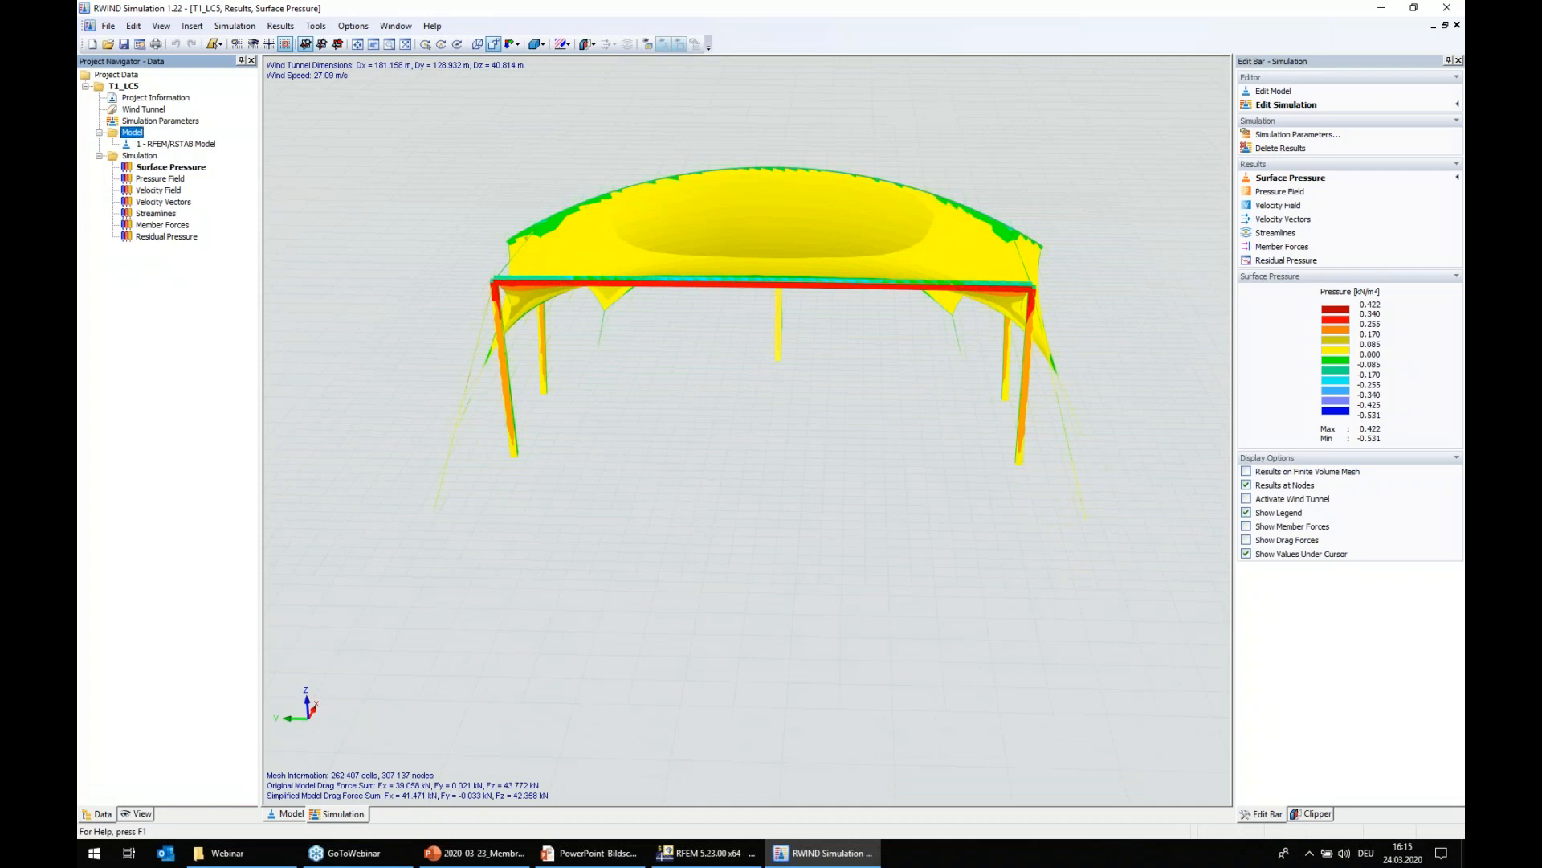
right_click(151, 155)
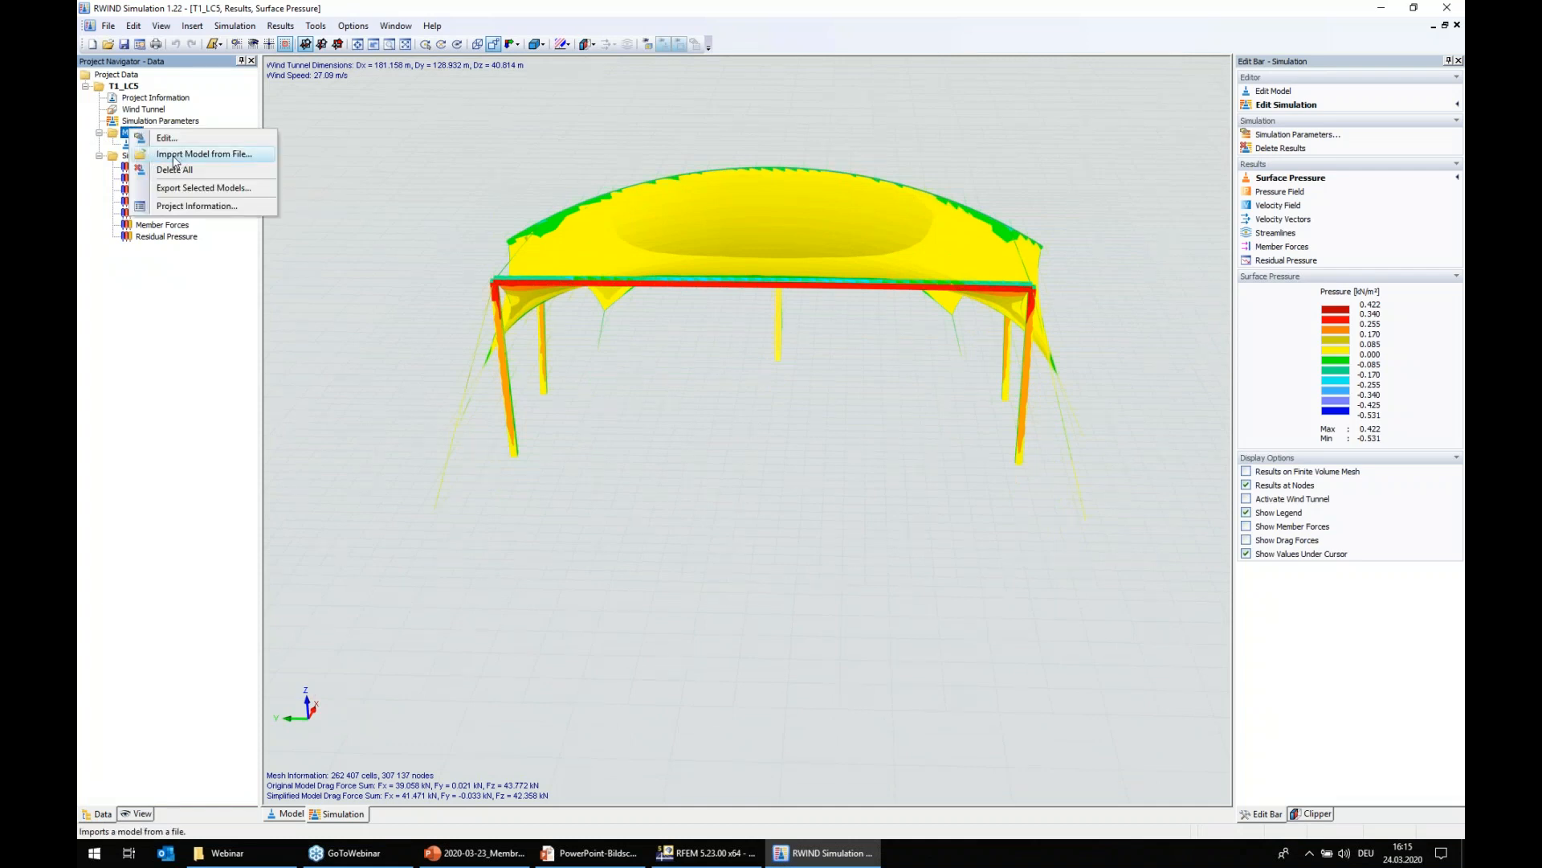
left_click(179, 157)
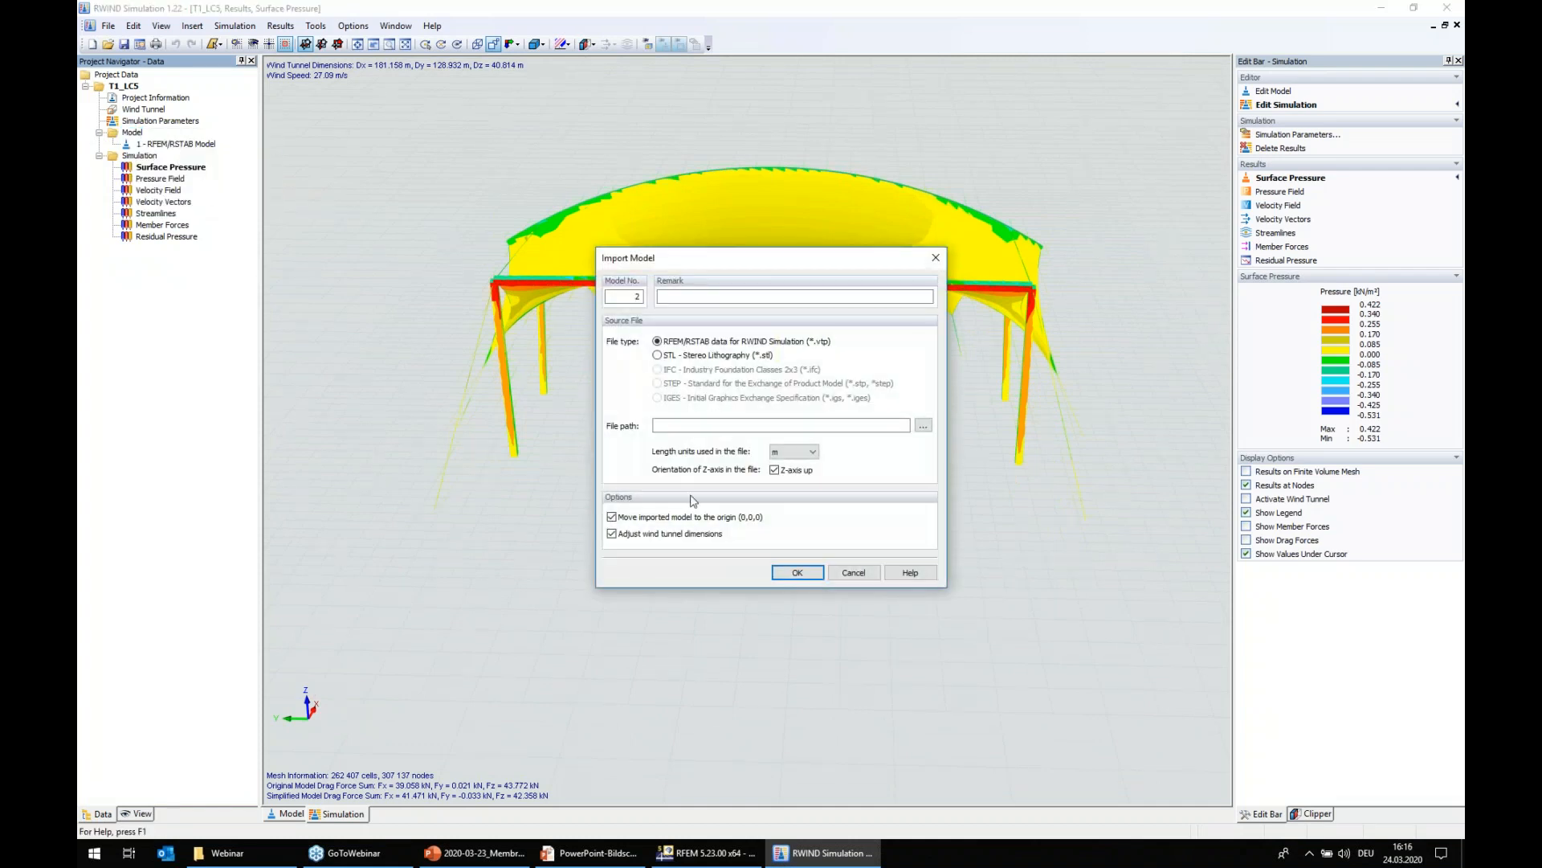
left_click(923, 425)
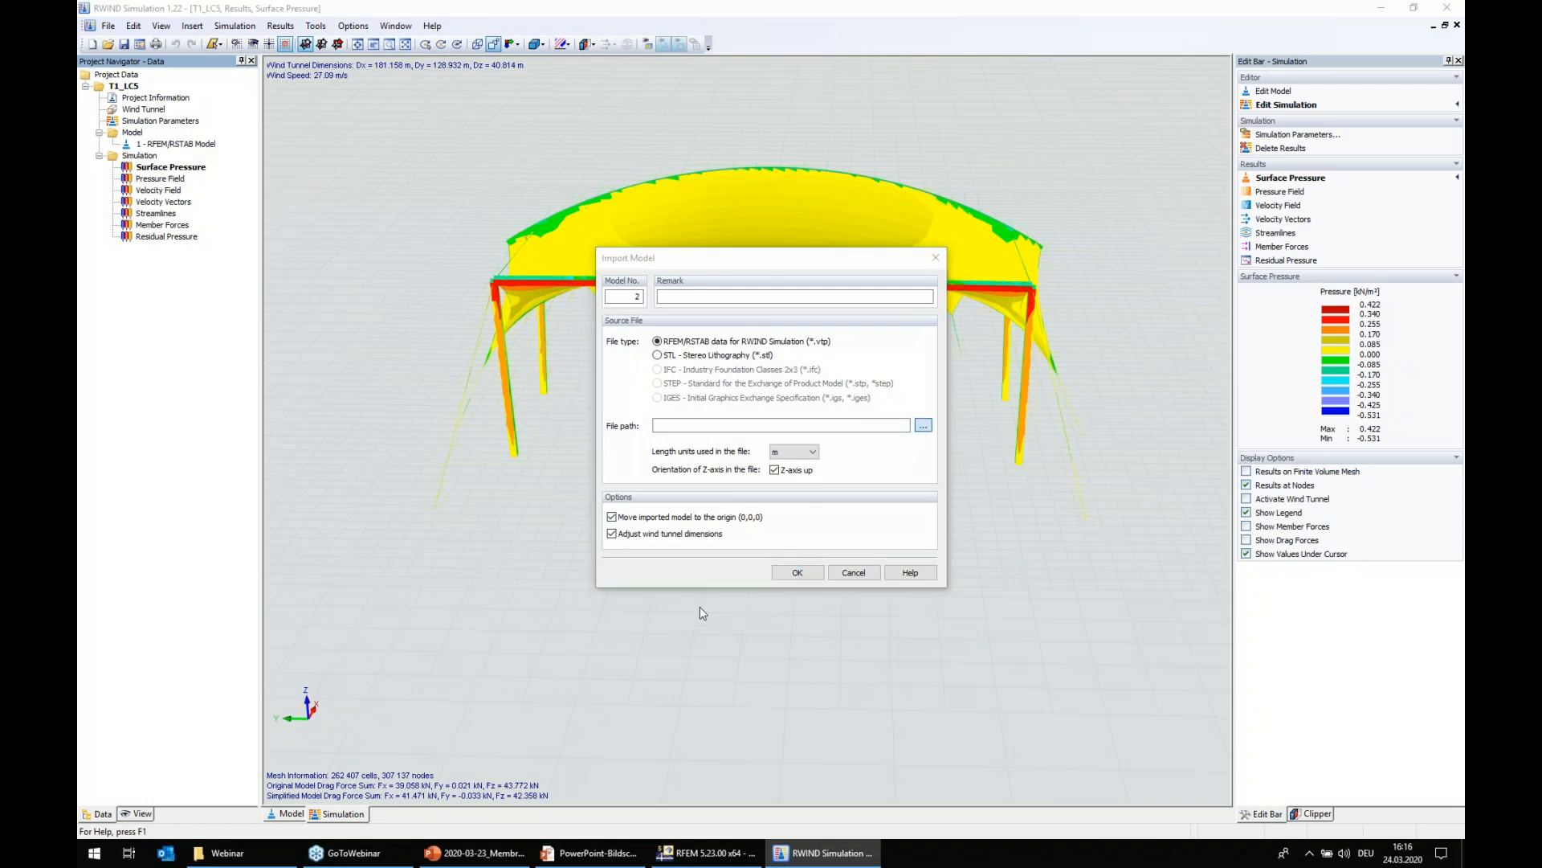
left_click(696, 396)
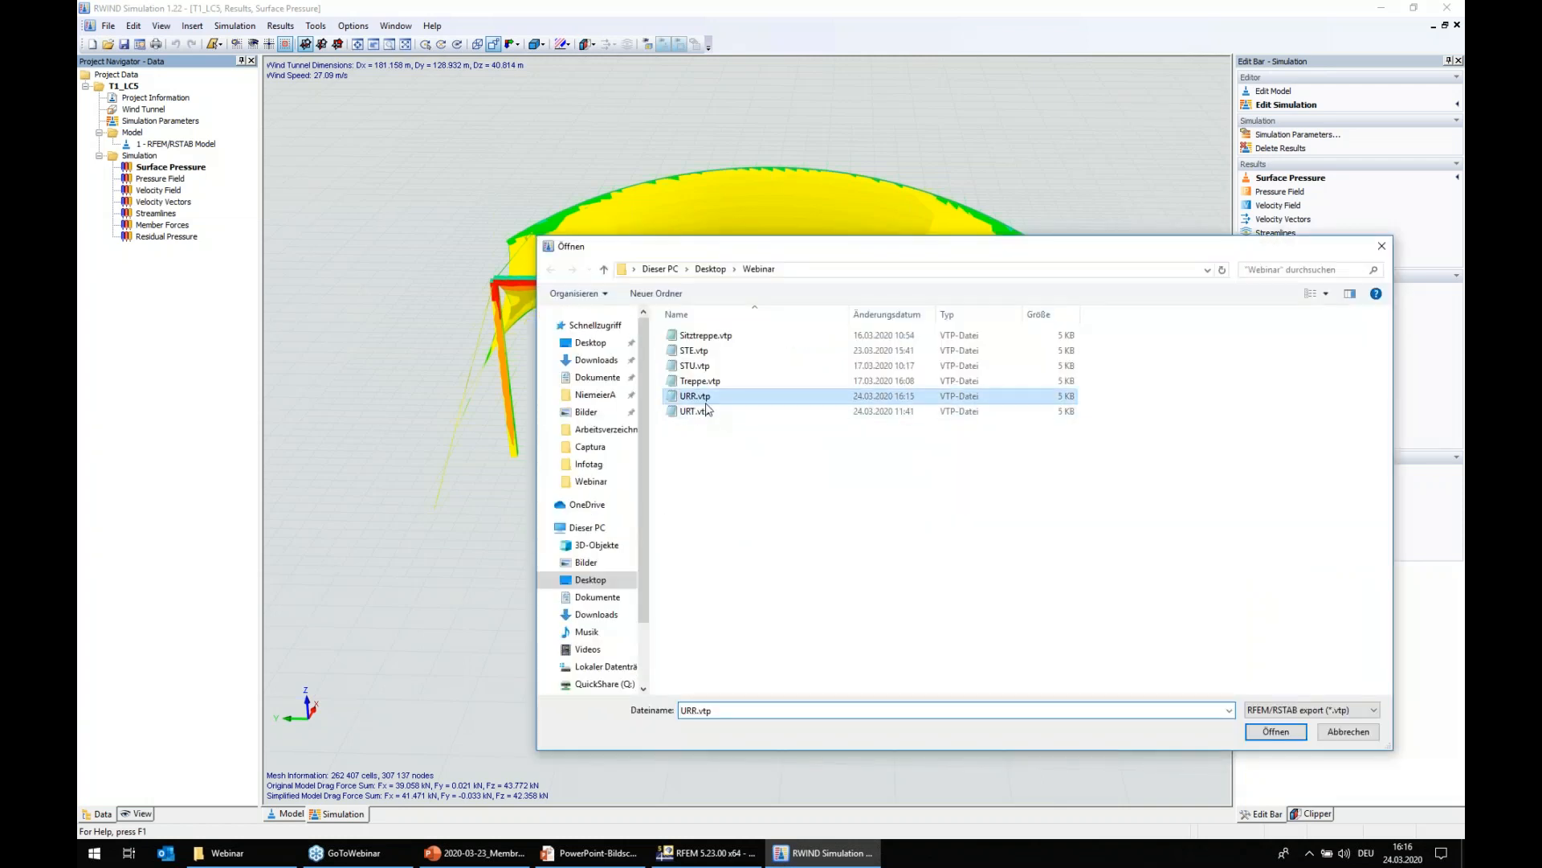
left_click(1276, 731)
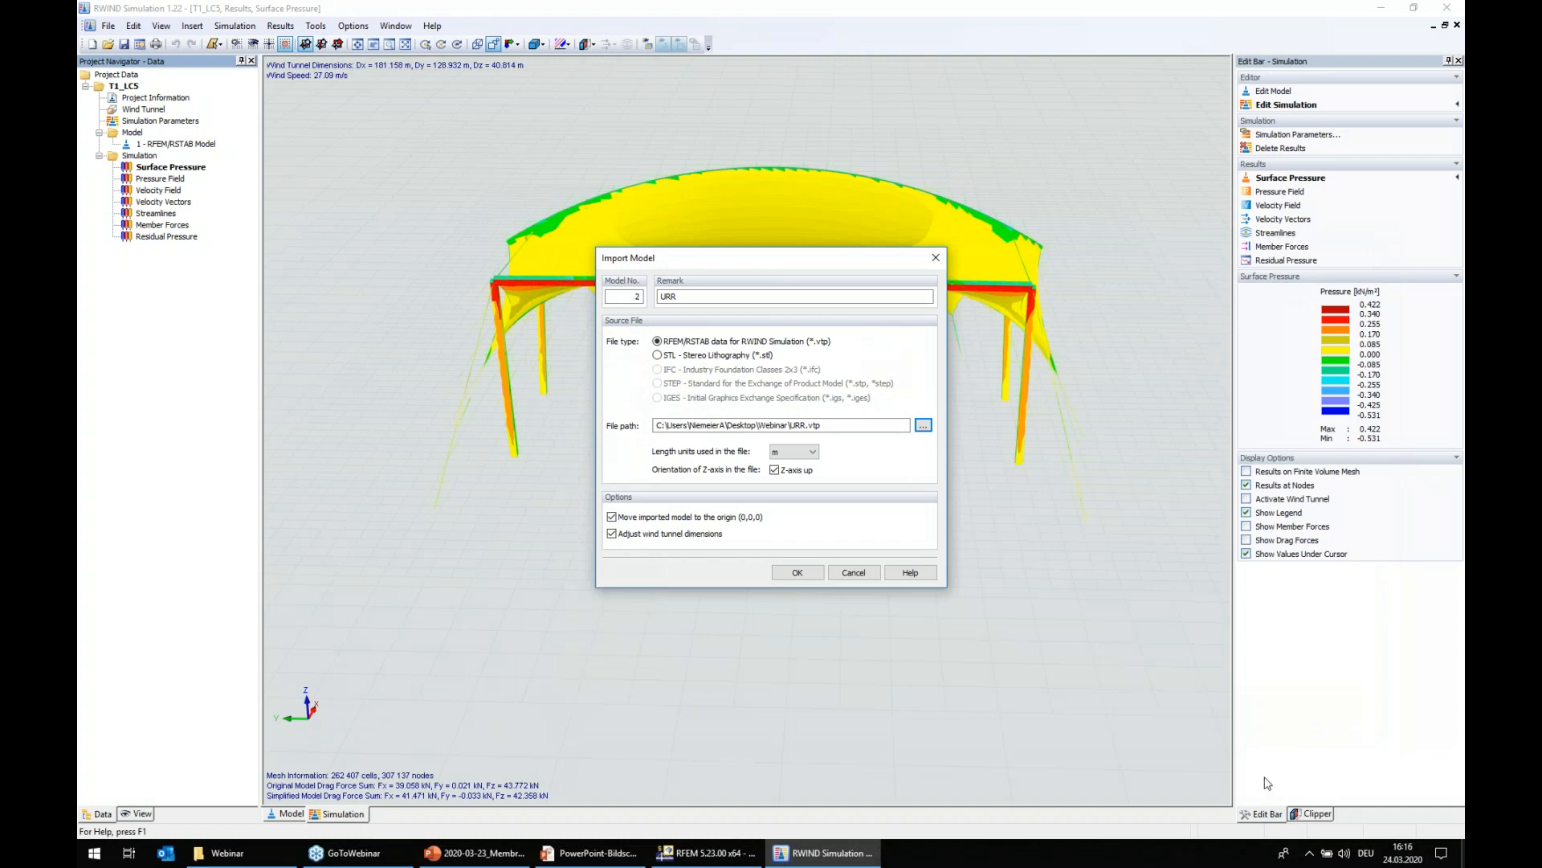
left_click(819, 572)
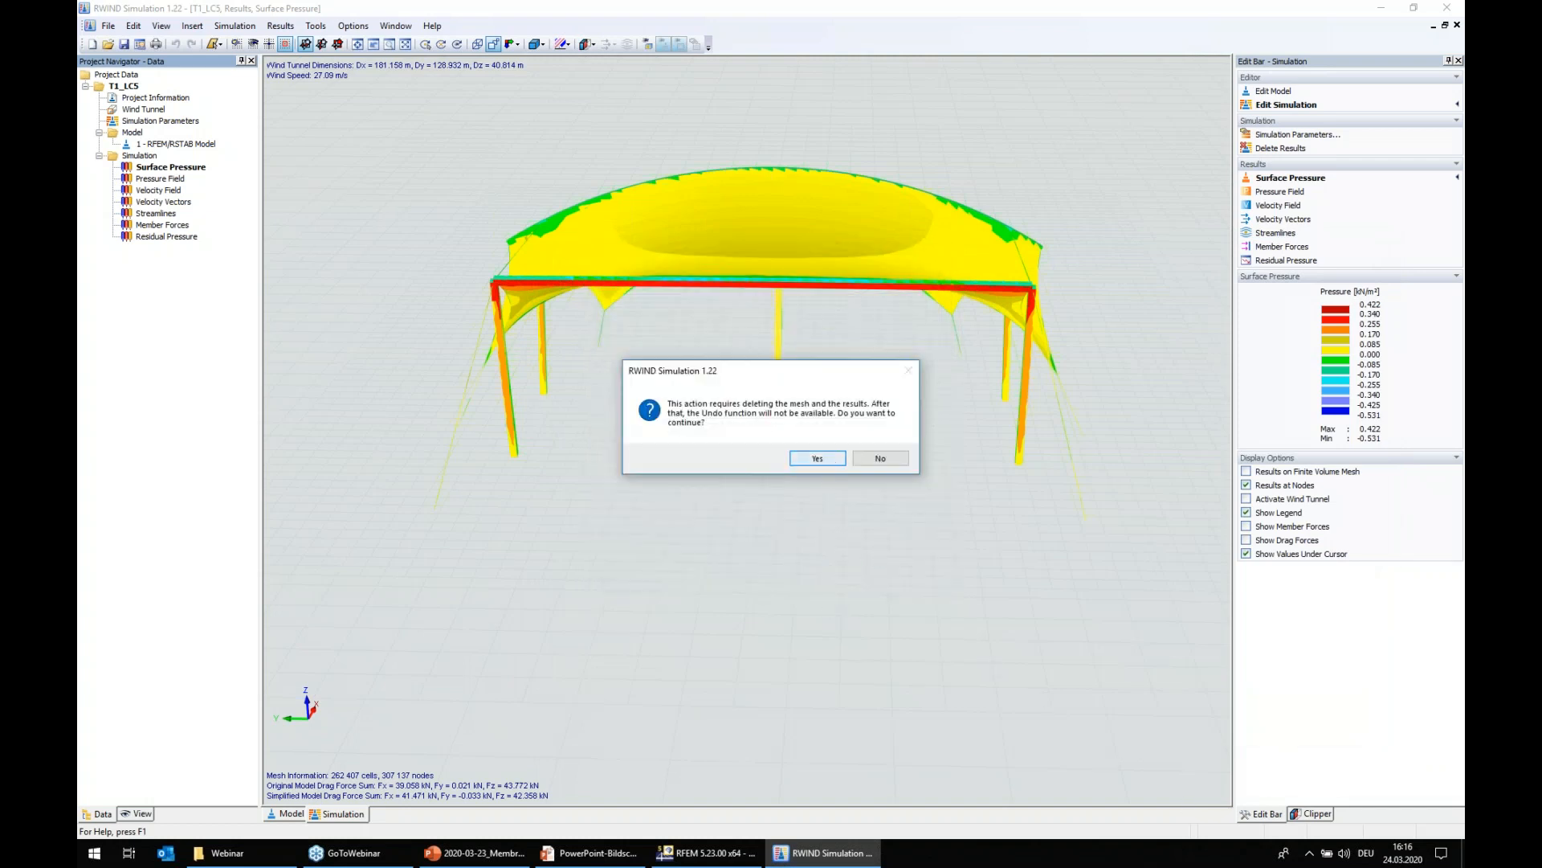
left_click(823, 459)
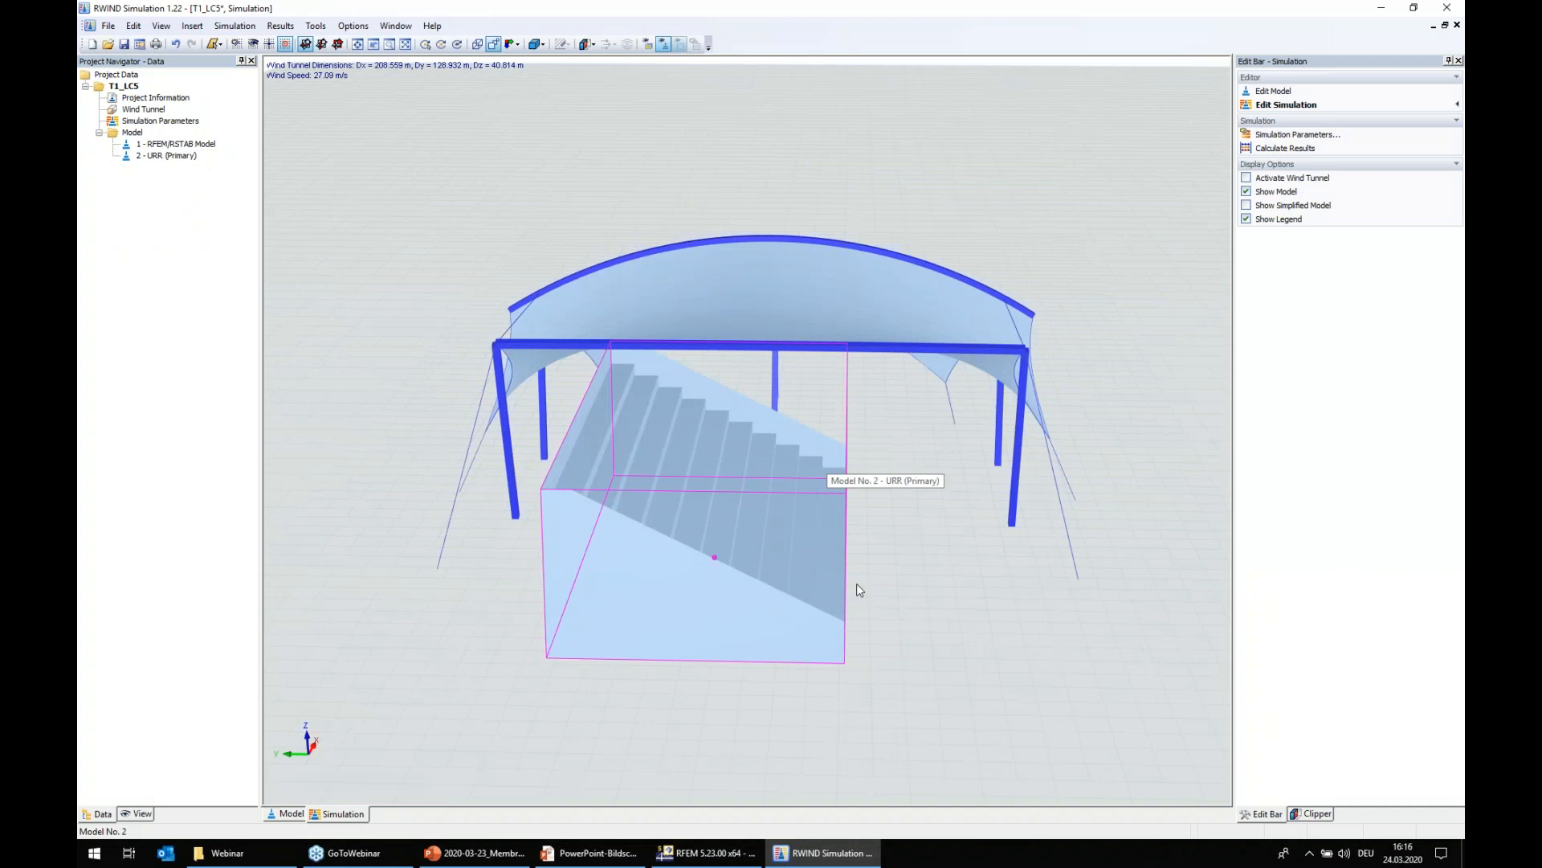
- Move the imported RFEM/RSTAB membrane model to the origin by setting its dX and dY translation to 0
scroll(926, 649, "down", 3)
middle_click_drag(926, 649, 734, 685, "ctrl")
scroll(734, 685, "down", 1)
scroll(829, 589, "up", 4)
double_click(963, 470)
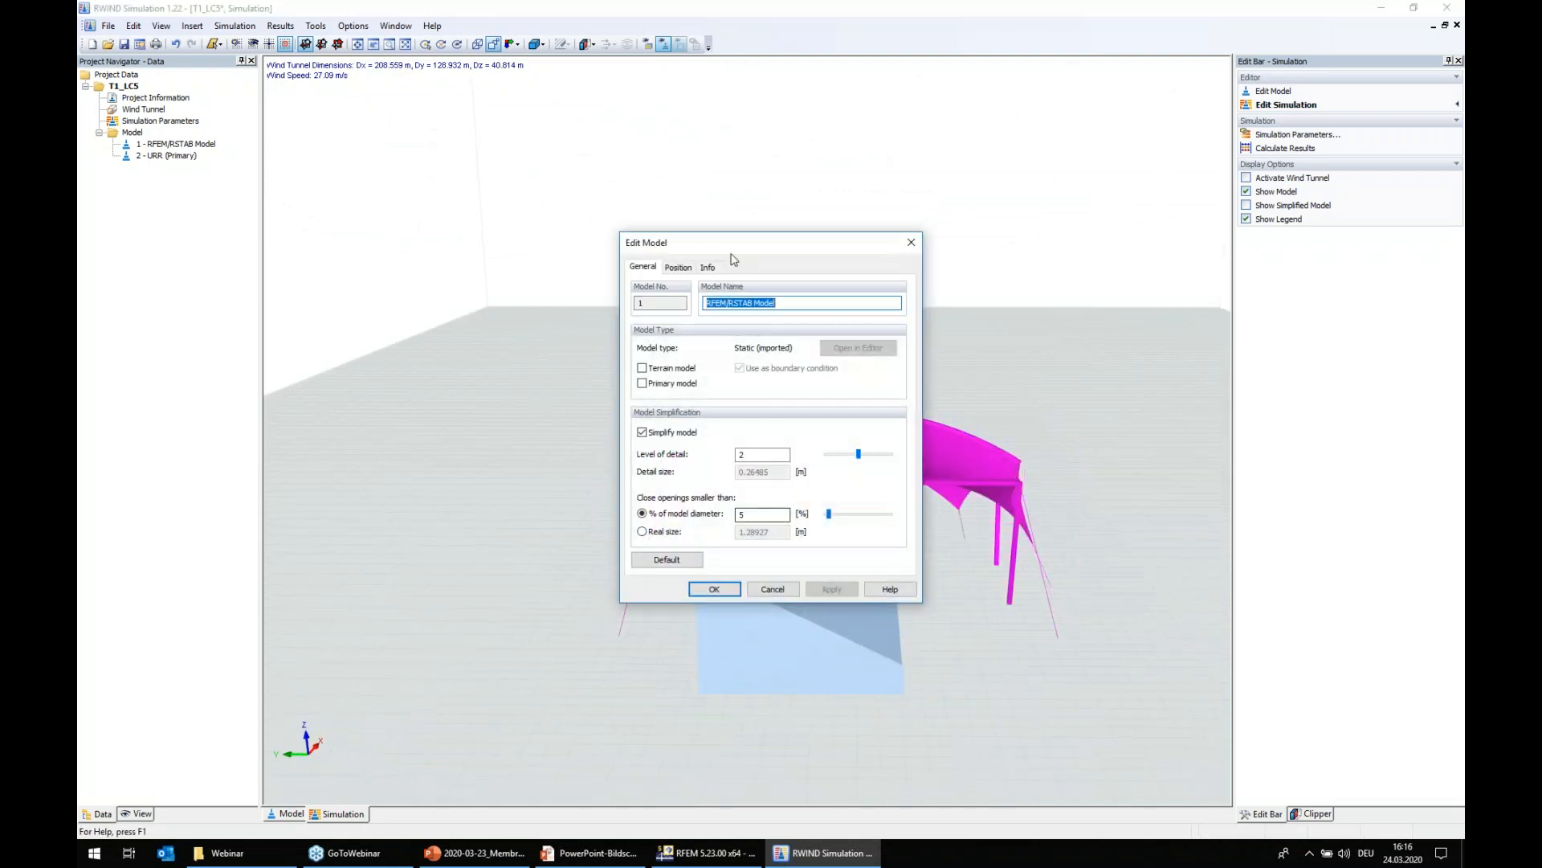
left_click(679, 268)
type("0")
key("Tab")
type("0")
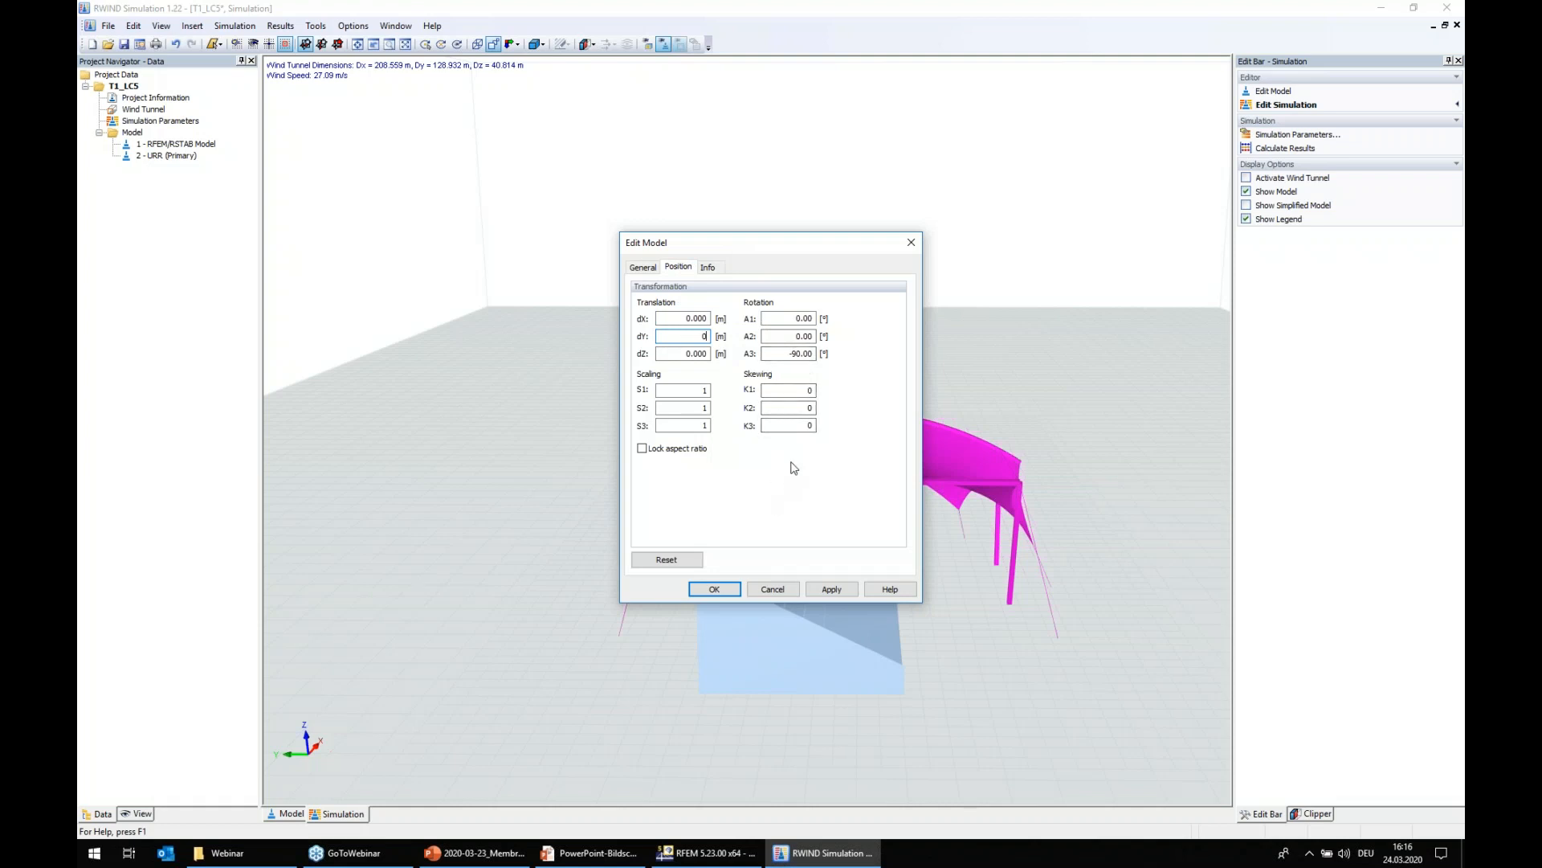
left_click(714, 595)
- Set the URR stair model's dX and dY translation to 0 and its A3 rotation to -90°
double_click(860, 671)
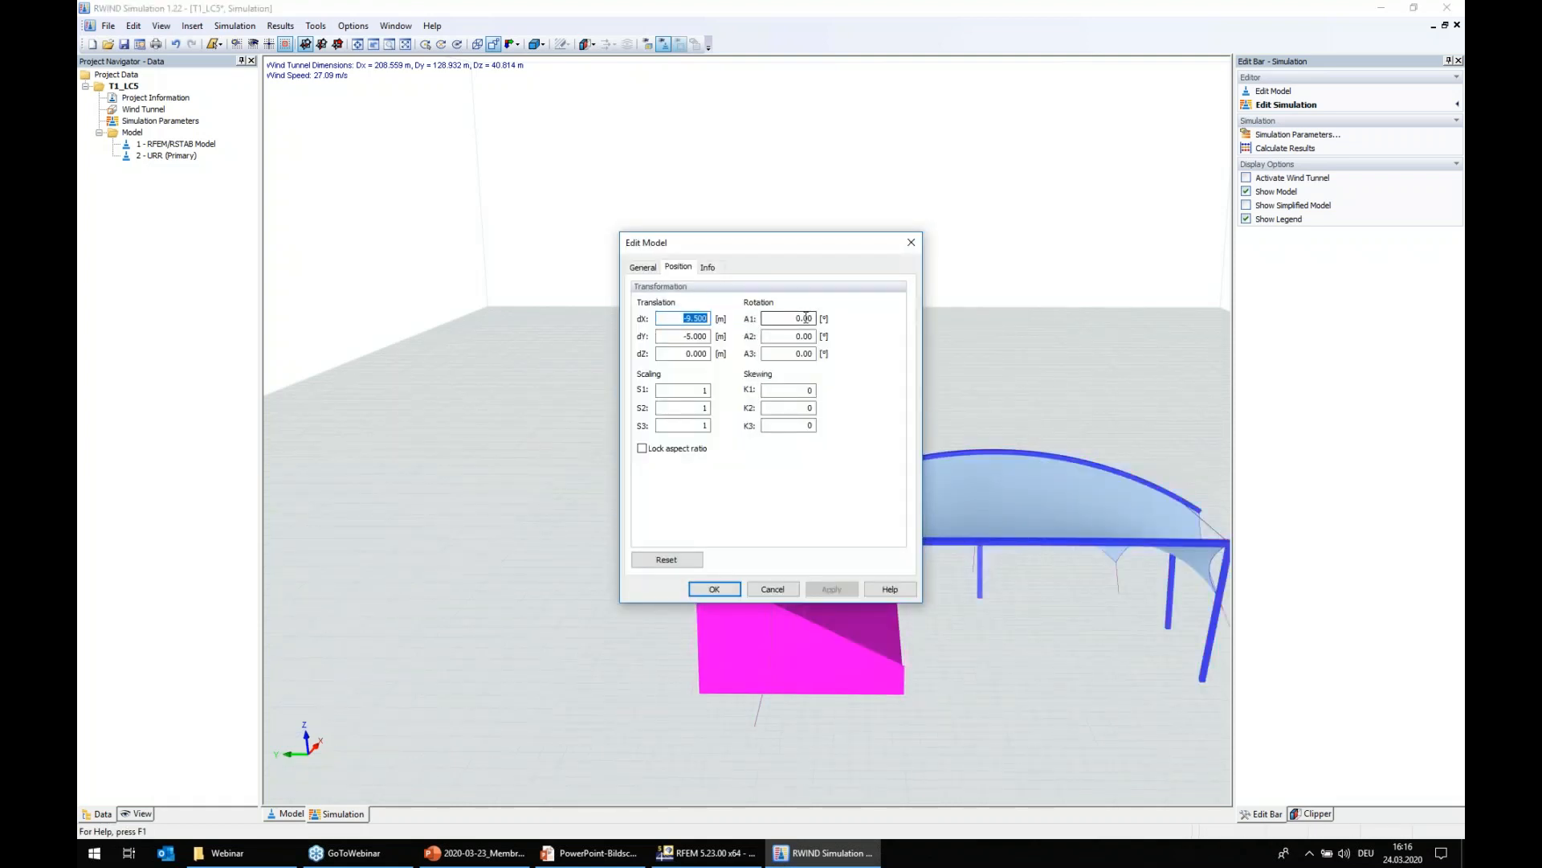
type("0")
left_click_drag(677, 336, 968, 374)
type("0")
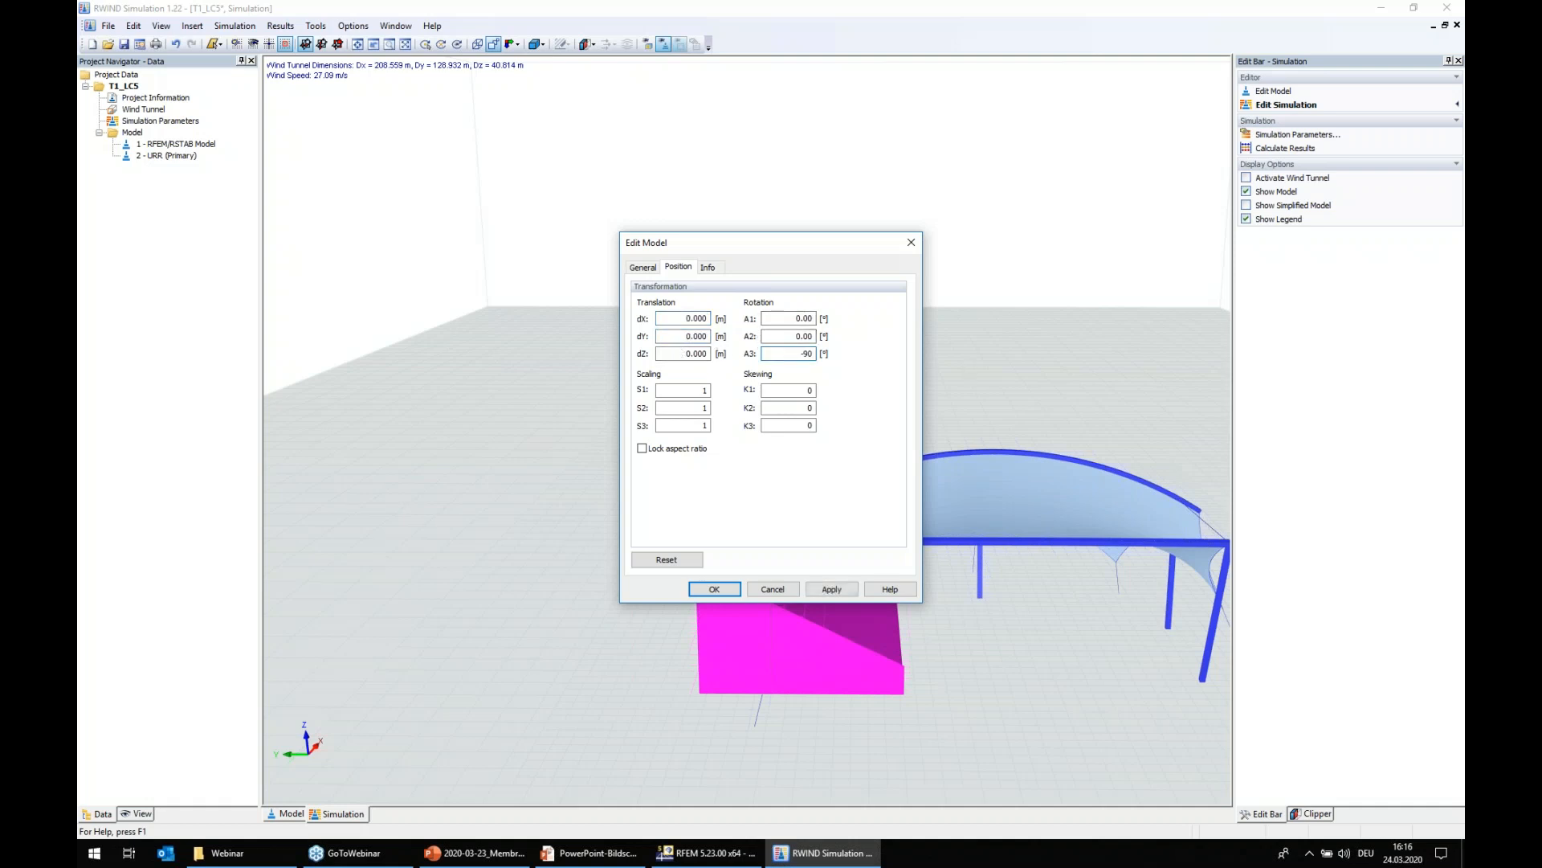
key("Return")
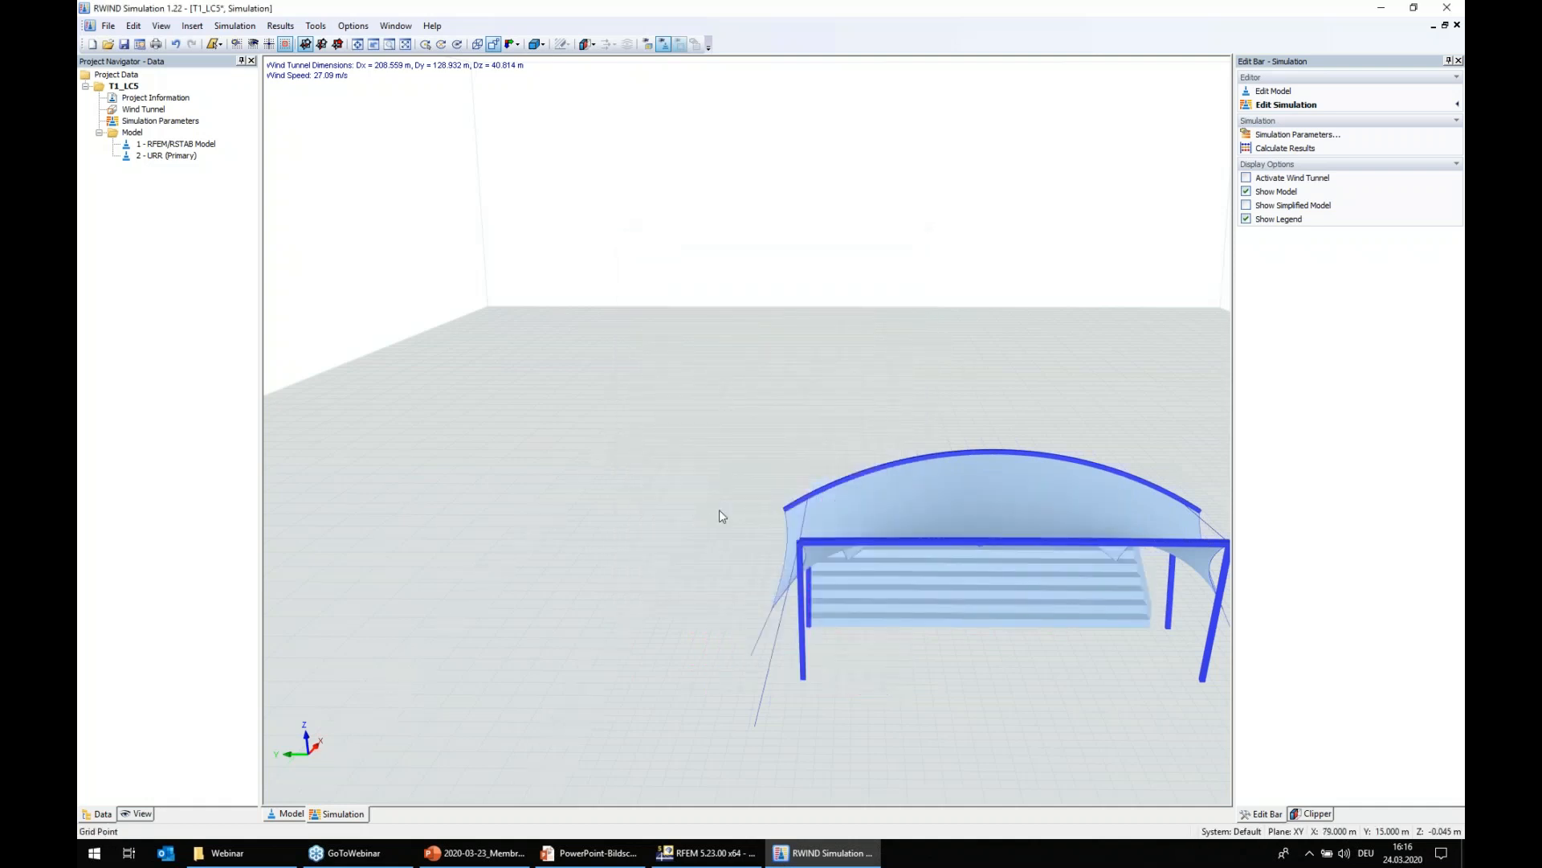
- Shift the URR stair model sideways by setting its dY translation to -0.5 m
scroll(965, 696, "down", 1)
middle_click_drag(966, 696, 908, 545)
double_click(908, 545)
double_click(696, 336)
type("-0,5")
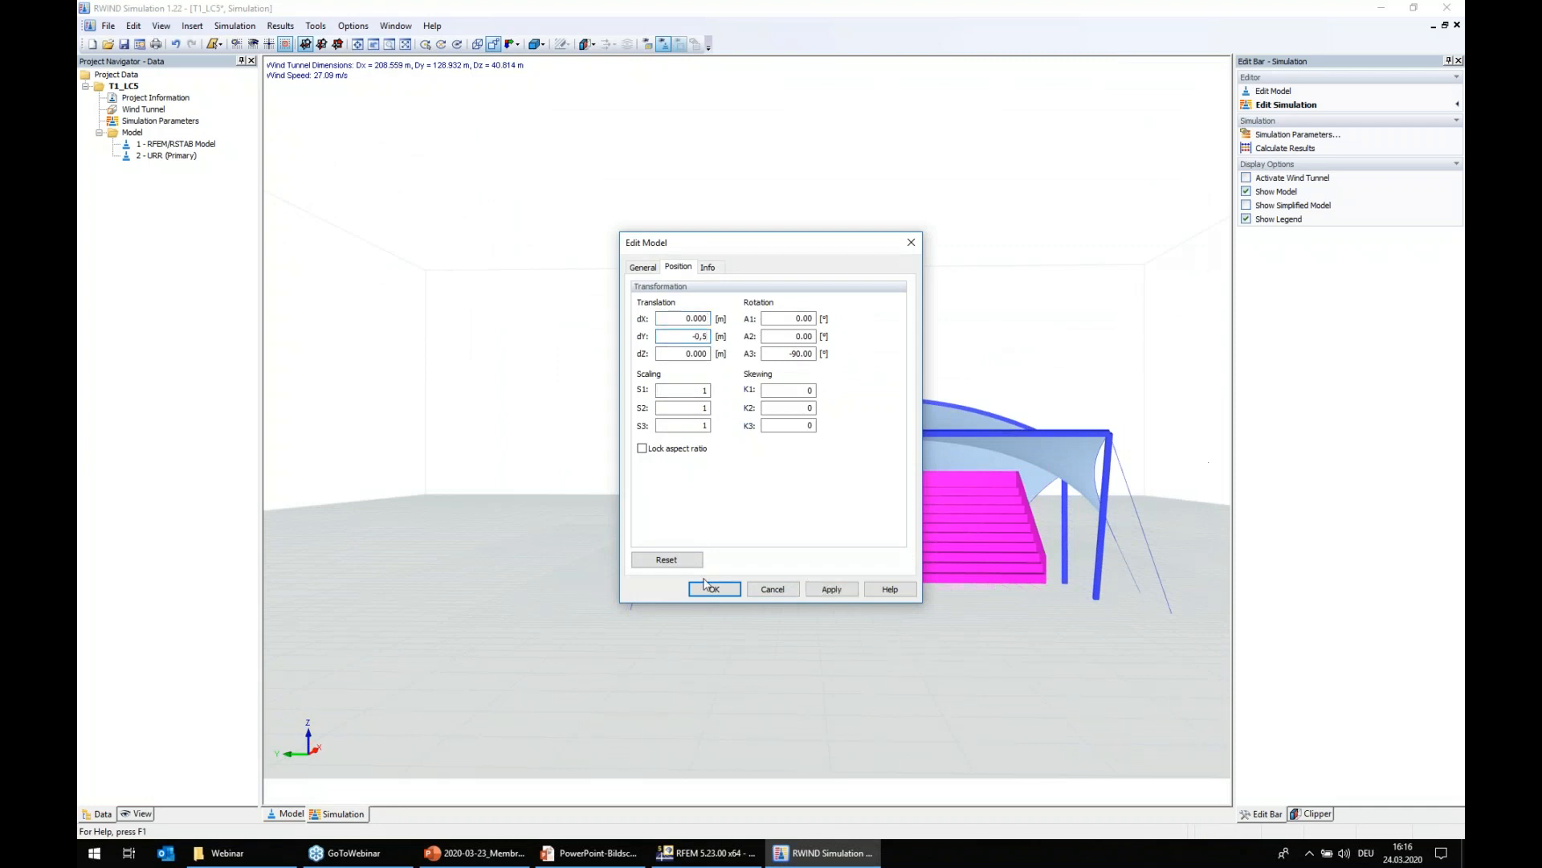
left_click(709, 588)
- Move the URR stair model beneath the membrane roof by setting its dX translation to -10 m
middle_click_drag(1125, 675, 455, 647, "ctrl")
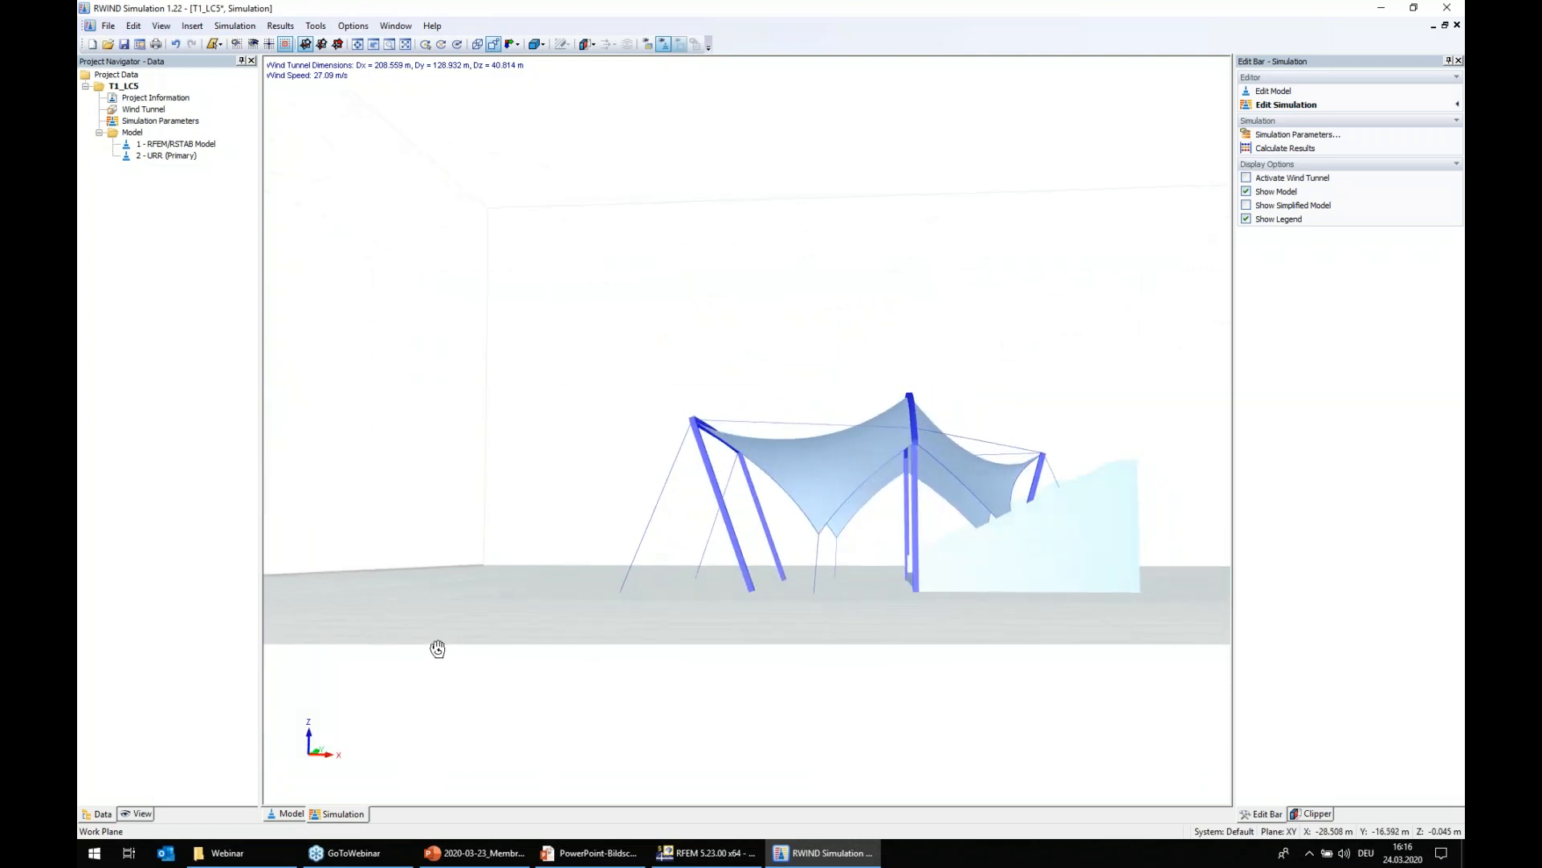
double_click(972, 584)
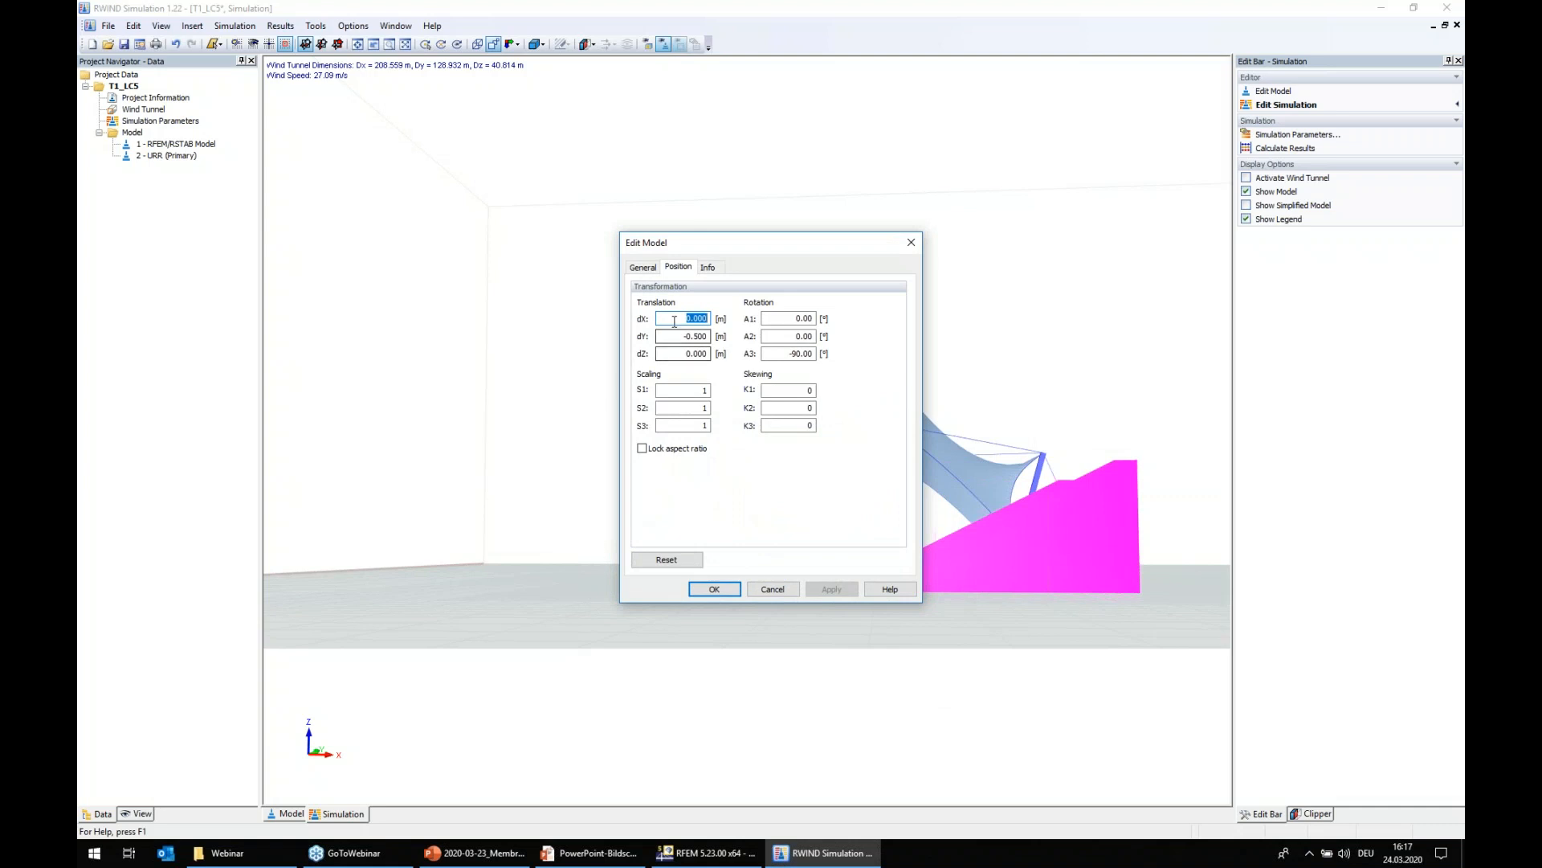
type("-")
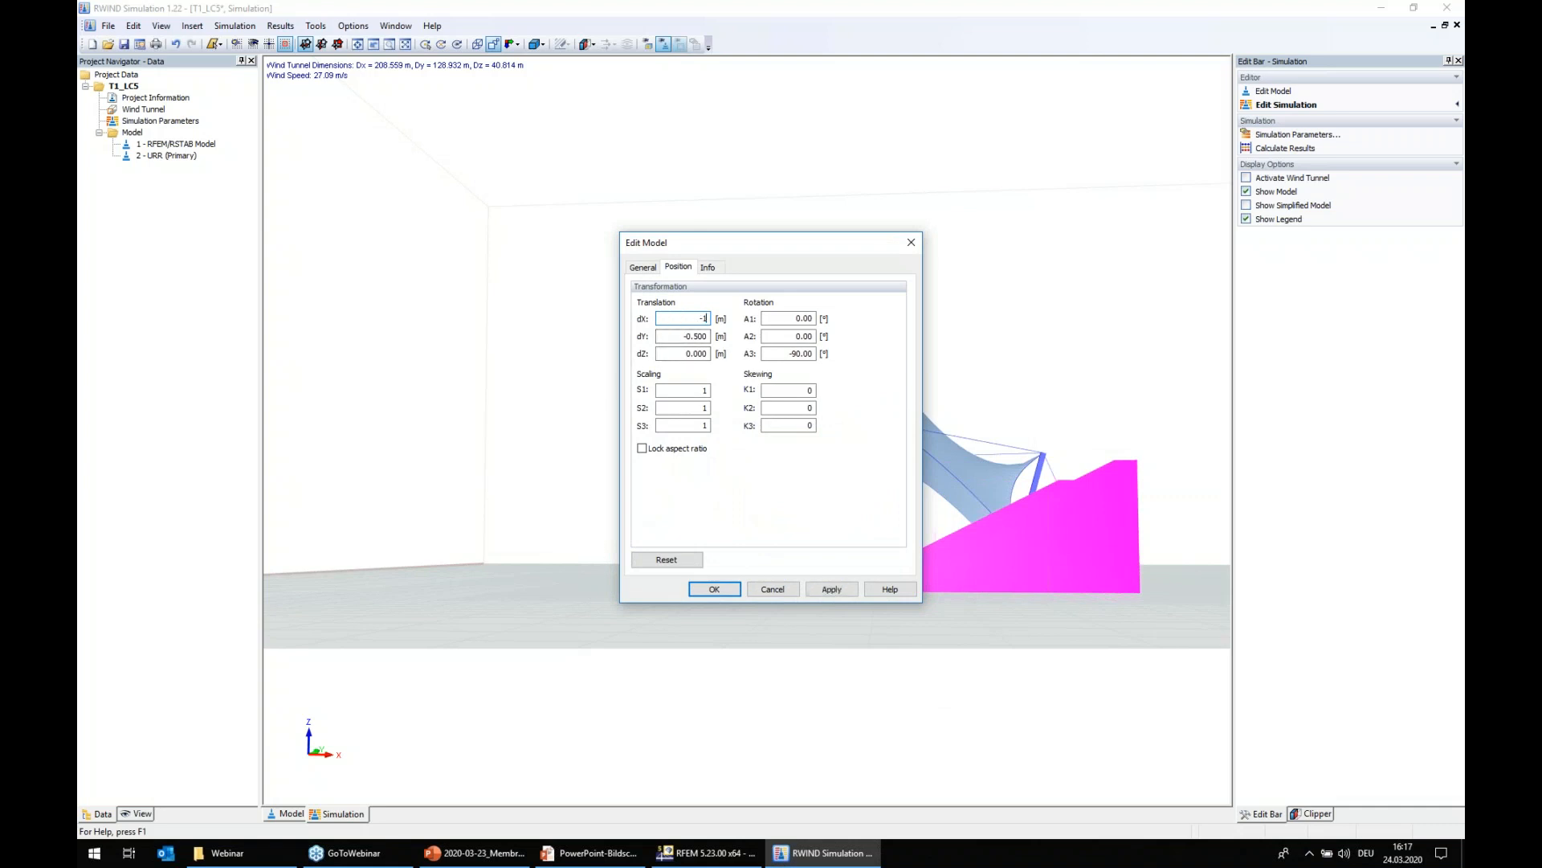
type("10")
key("Return")
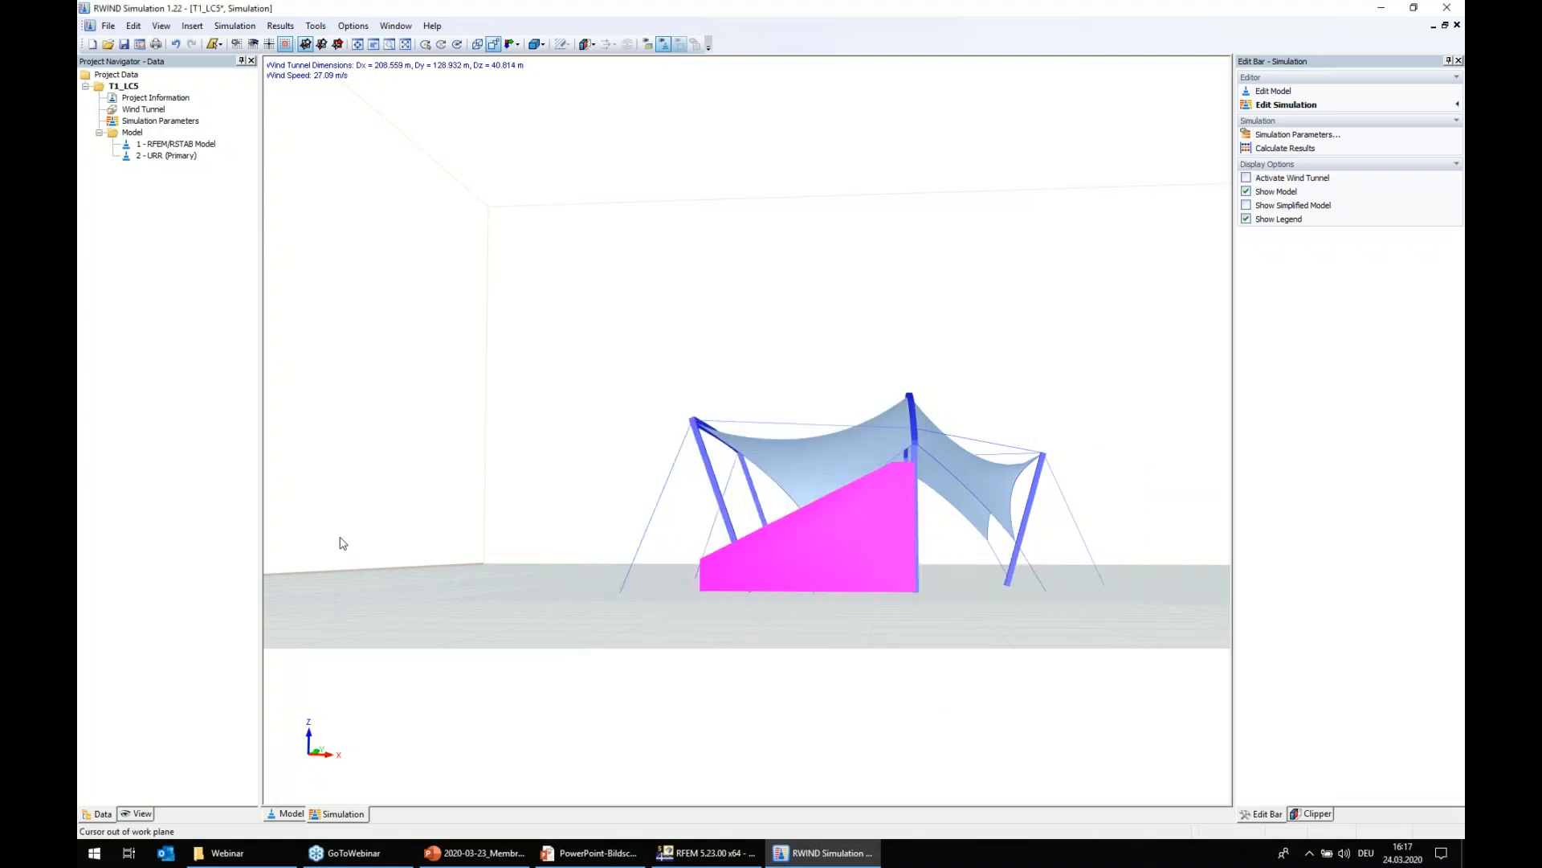
left_click(473, 492)
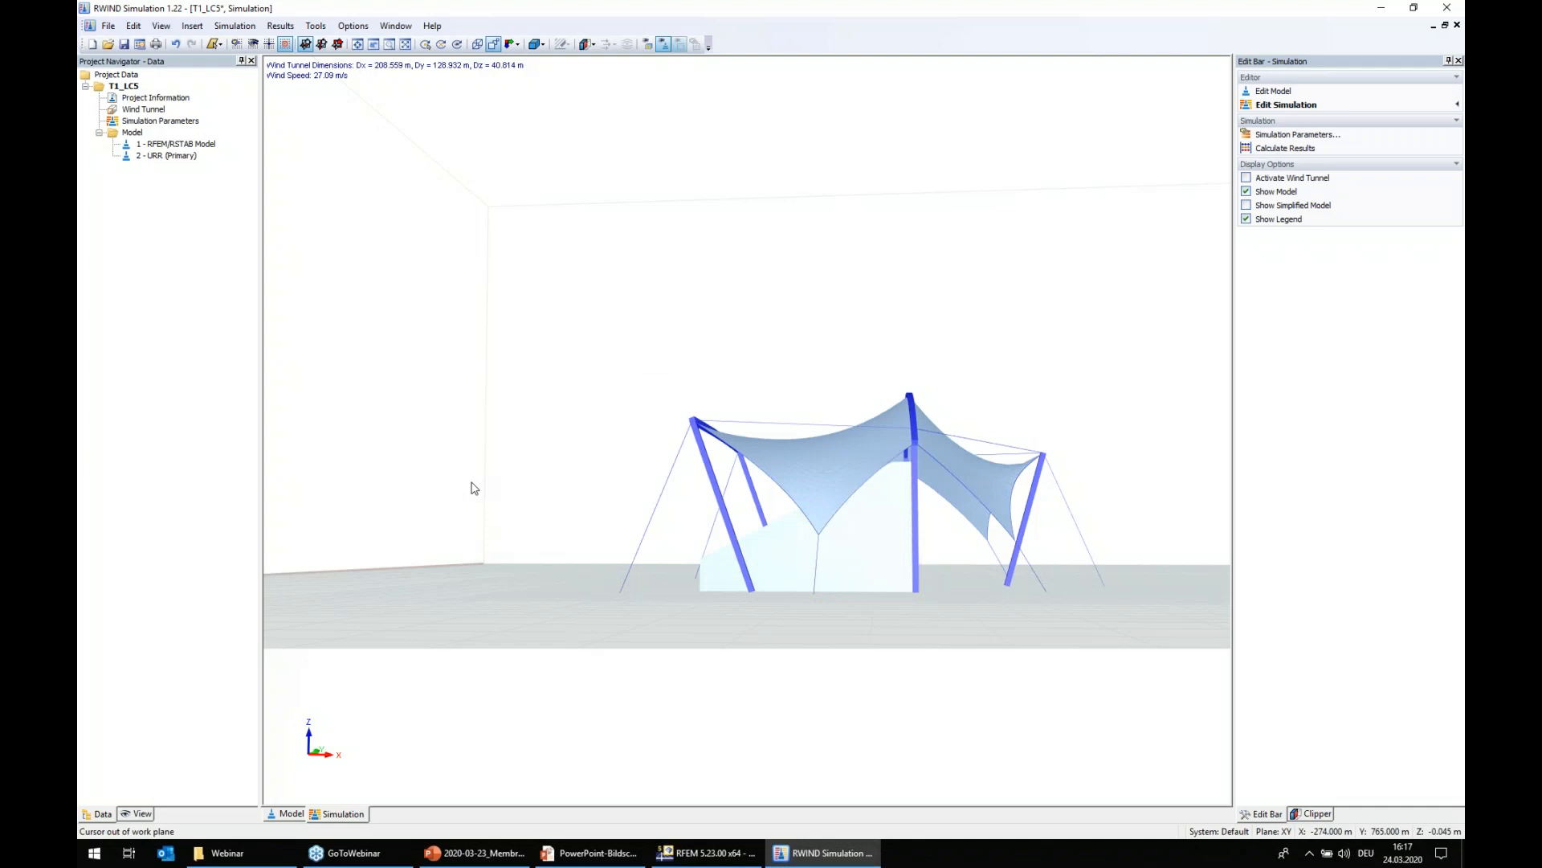
- Examine from above and from the front how the stair sits beneath the membrane roof, including the gap behind it
middle_click_drag(517, 349, 994, 412, "ctrl")
scroll(892, 368, "down", 5)
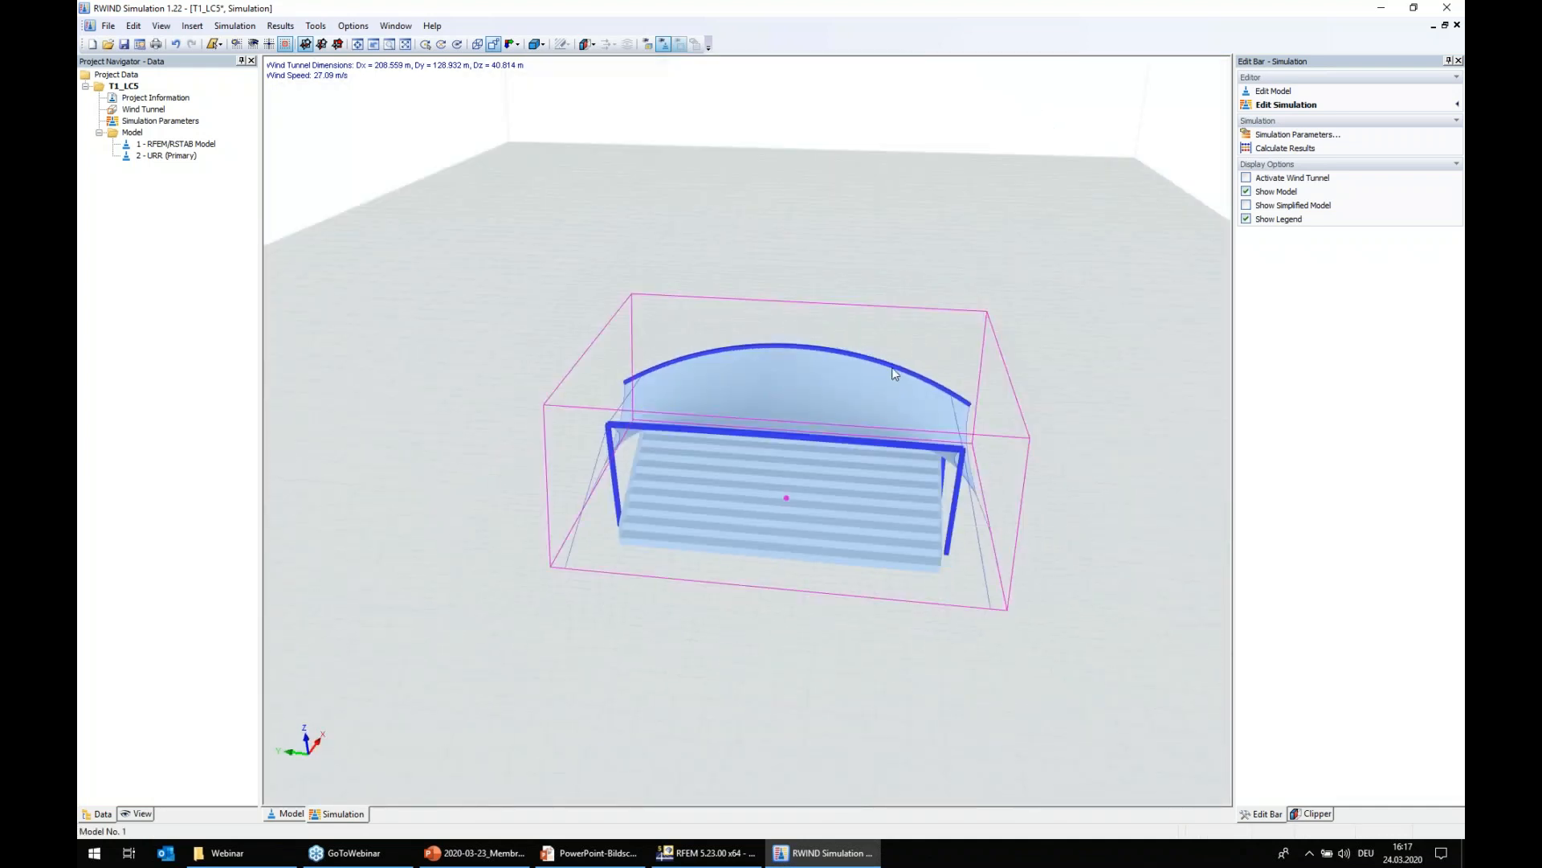
scroll(820, 324, "up", 3)
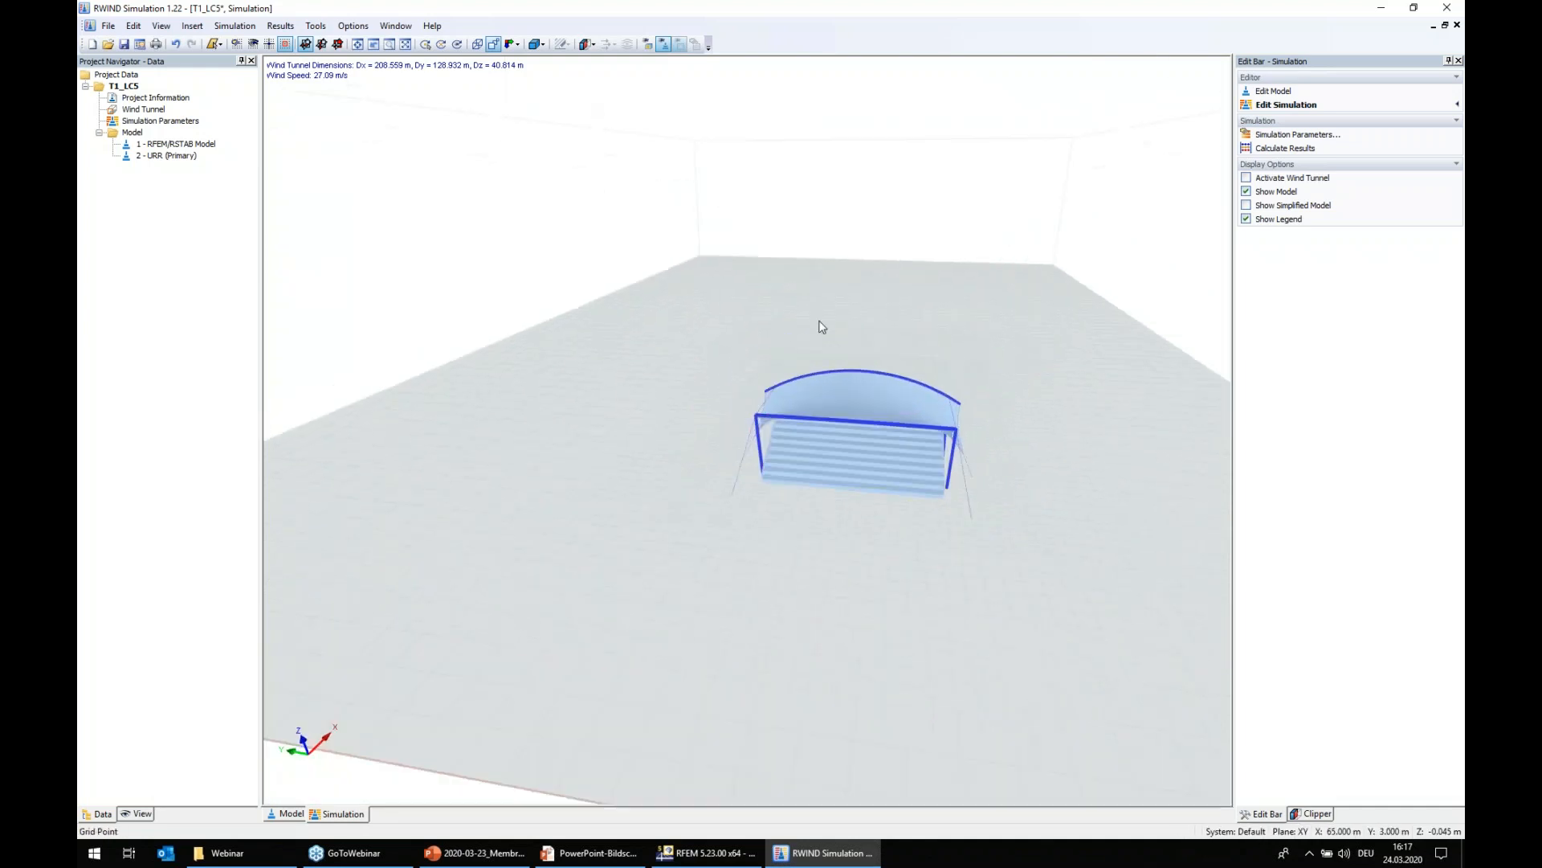
middle_click_drag(881, 677, 899, 515, "ctrl")
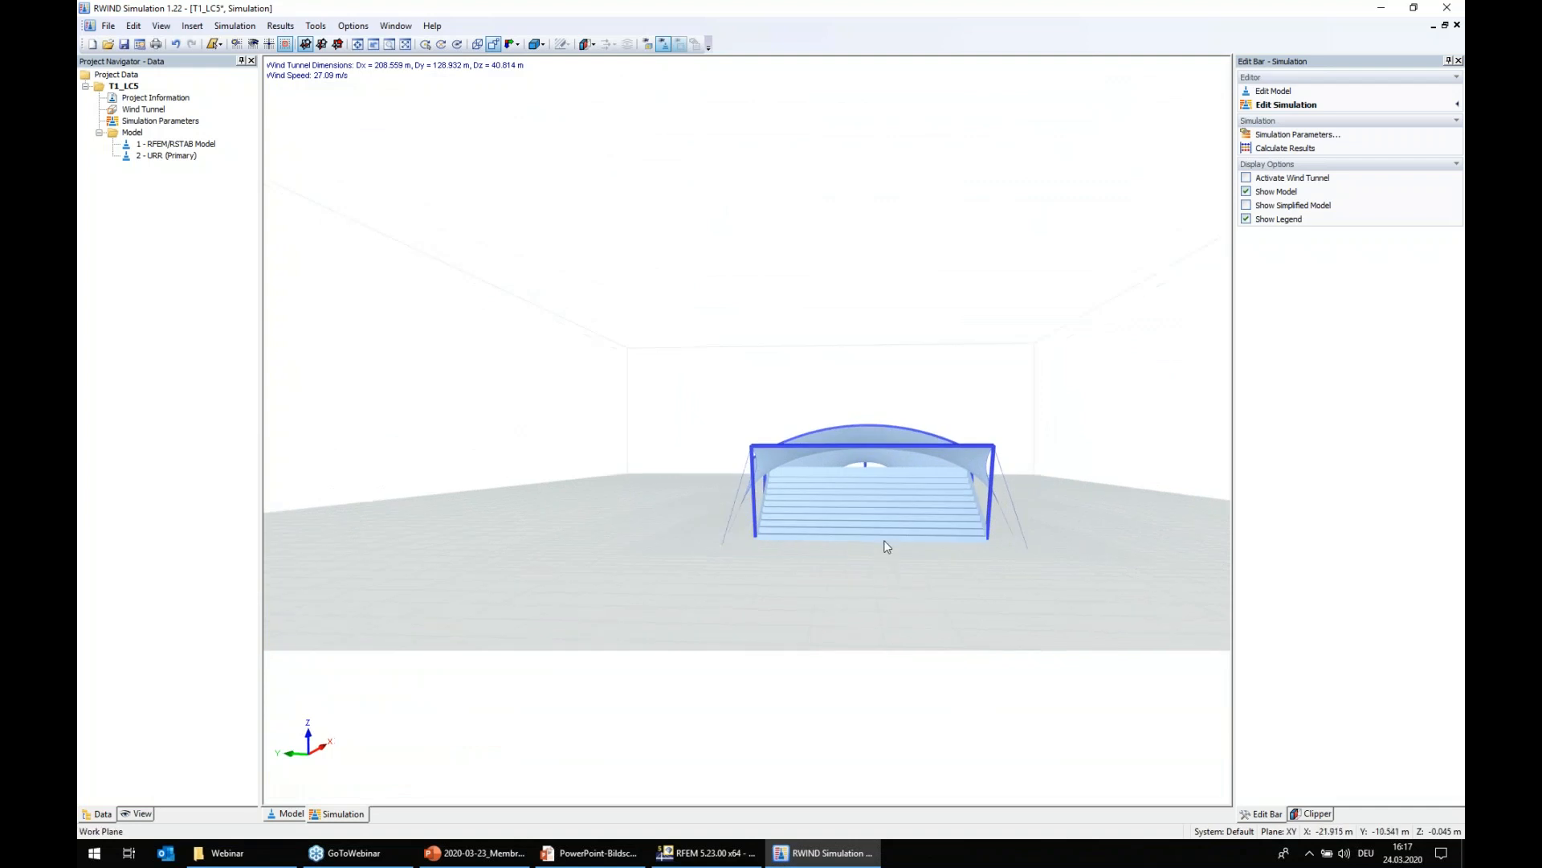
left_click(871, 469)
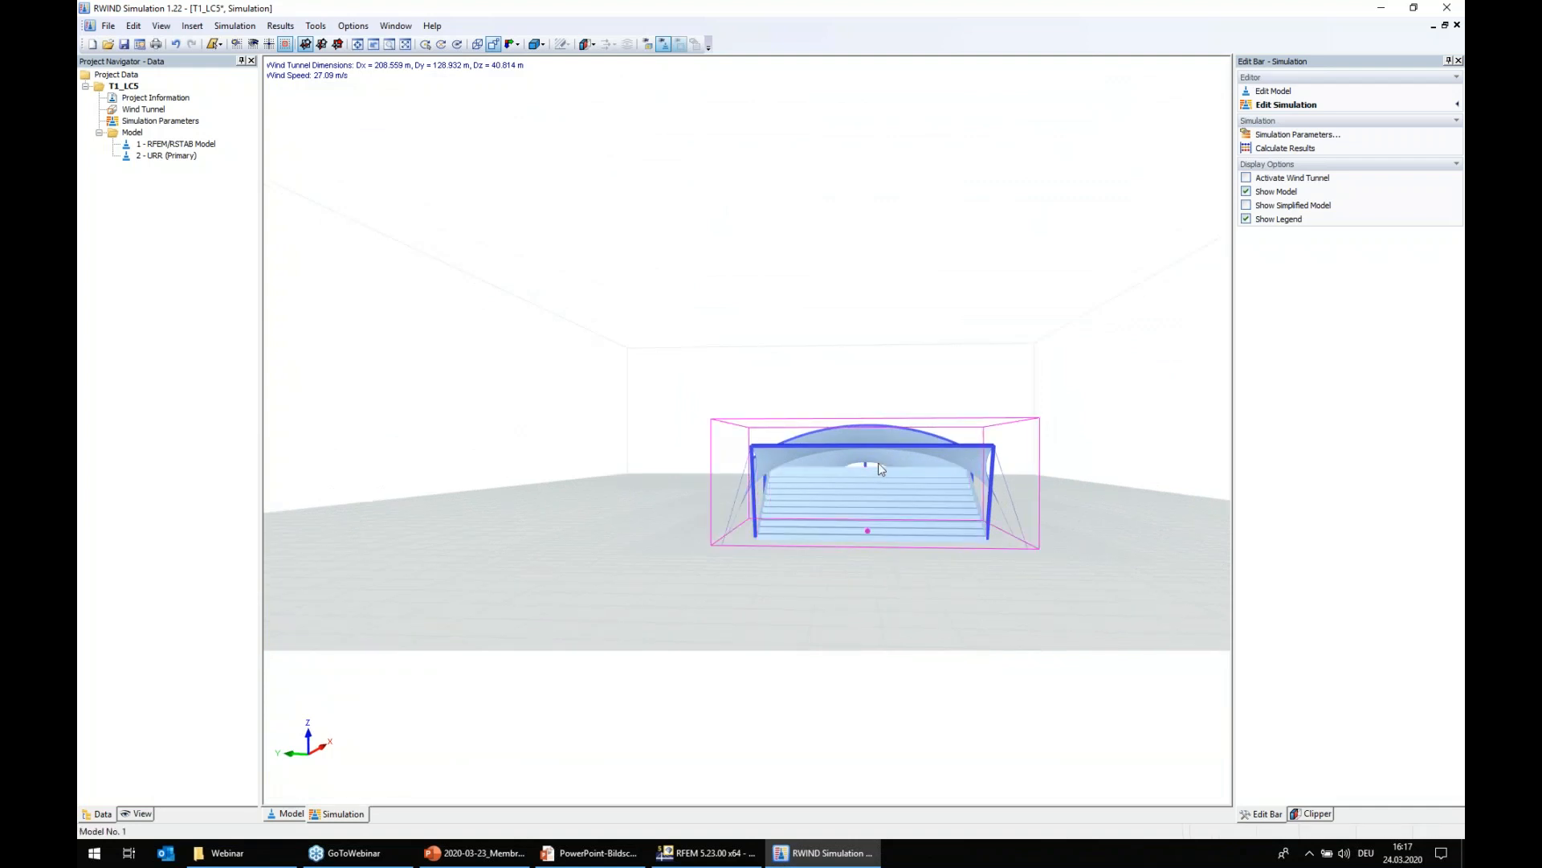
left_click(852, 590)
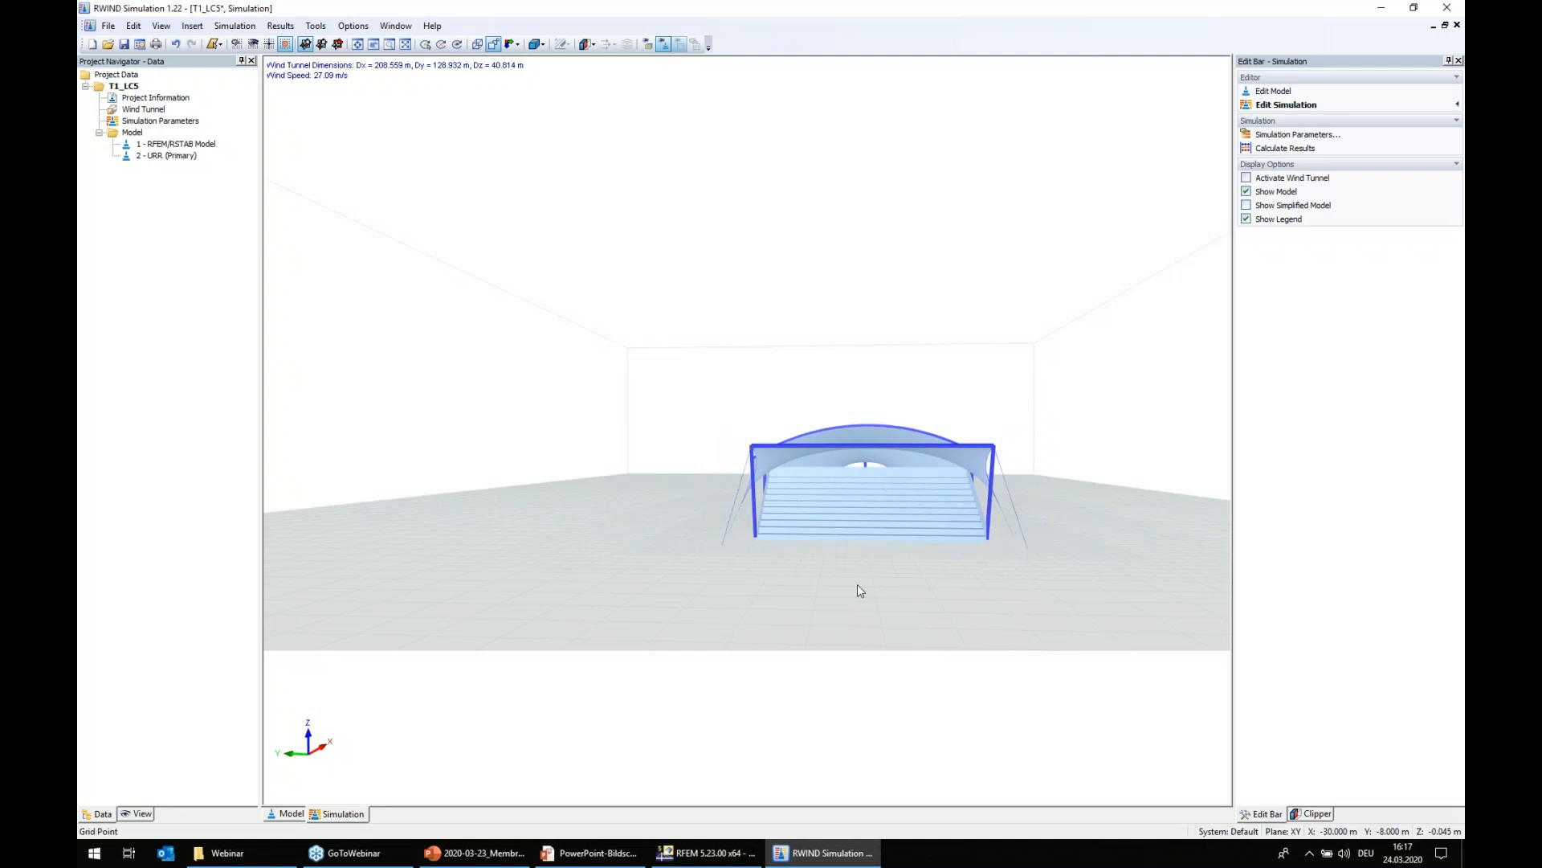
- Open the already calculated project Dach mit Treppe
left_click(108, 26)
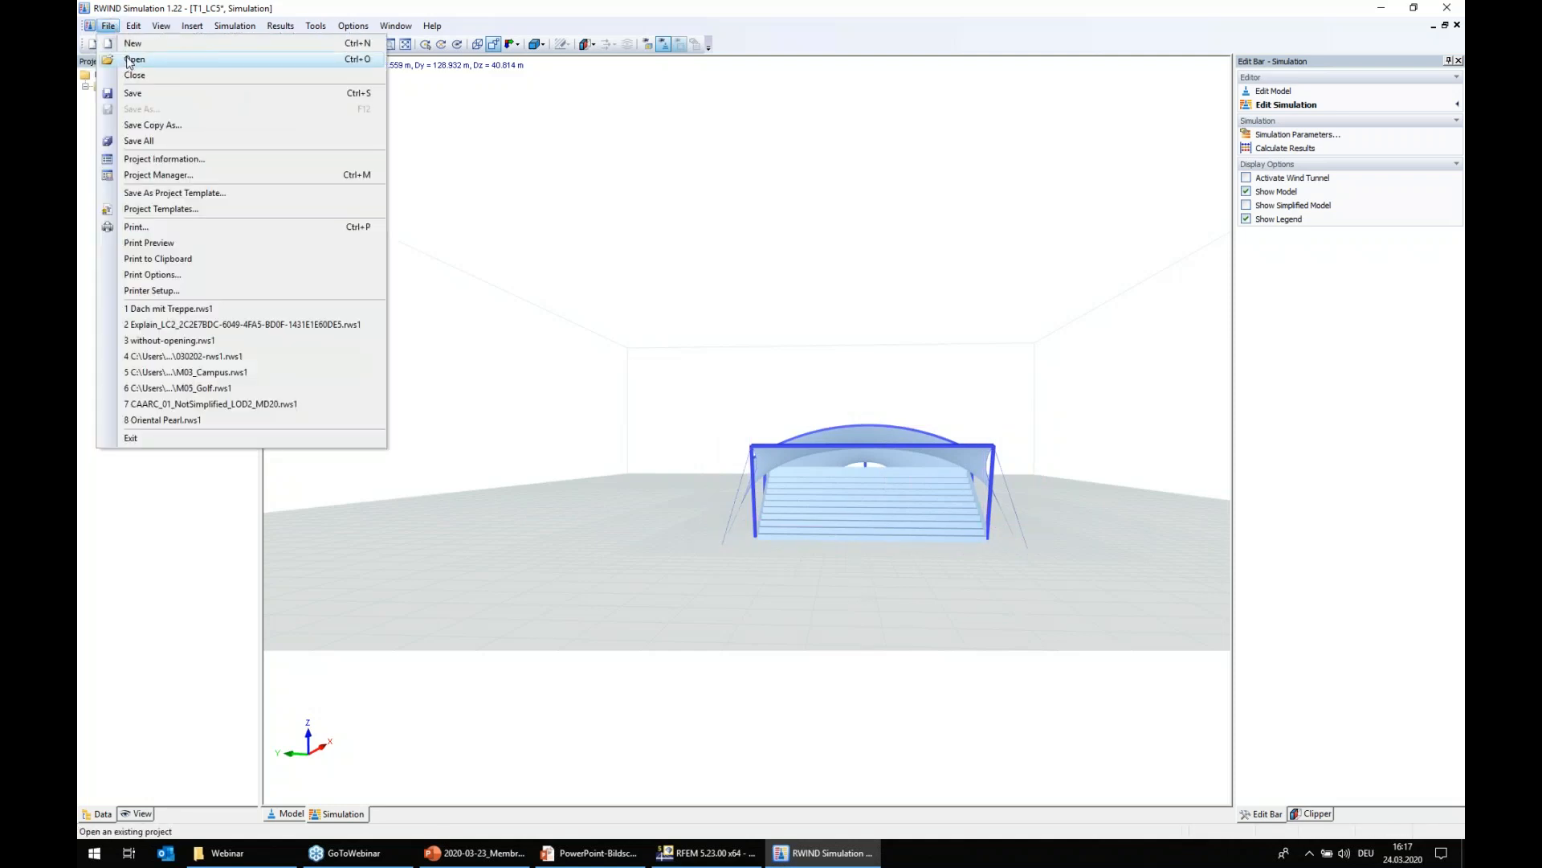
left_click(130, 60)
left_click(291, 118)
left_click(821, 514)
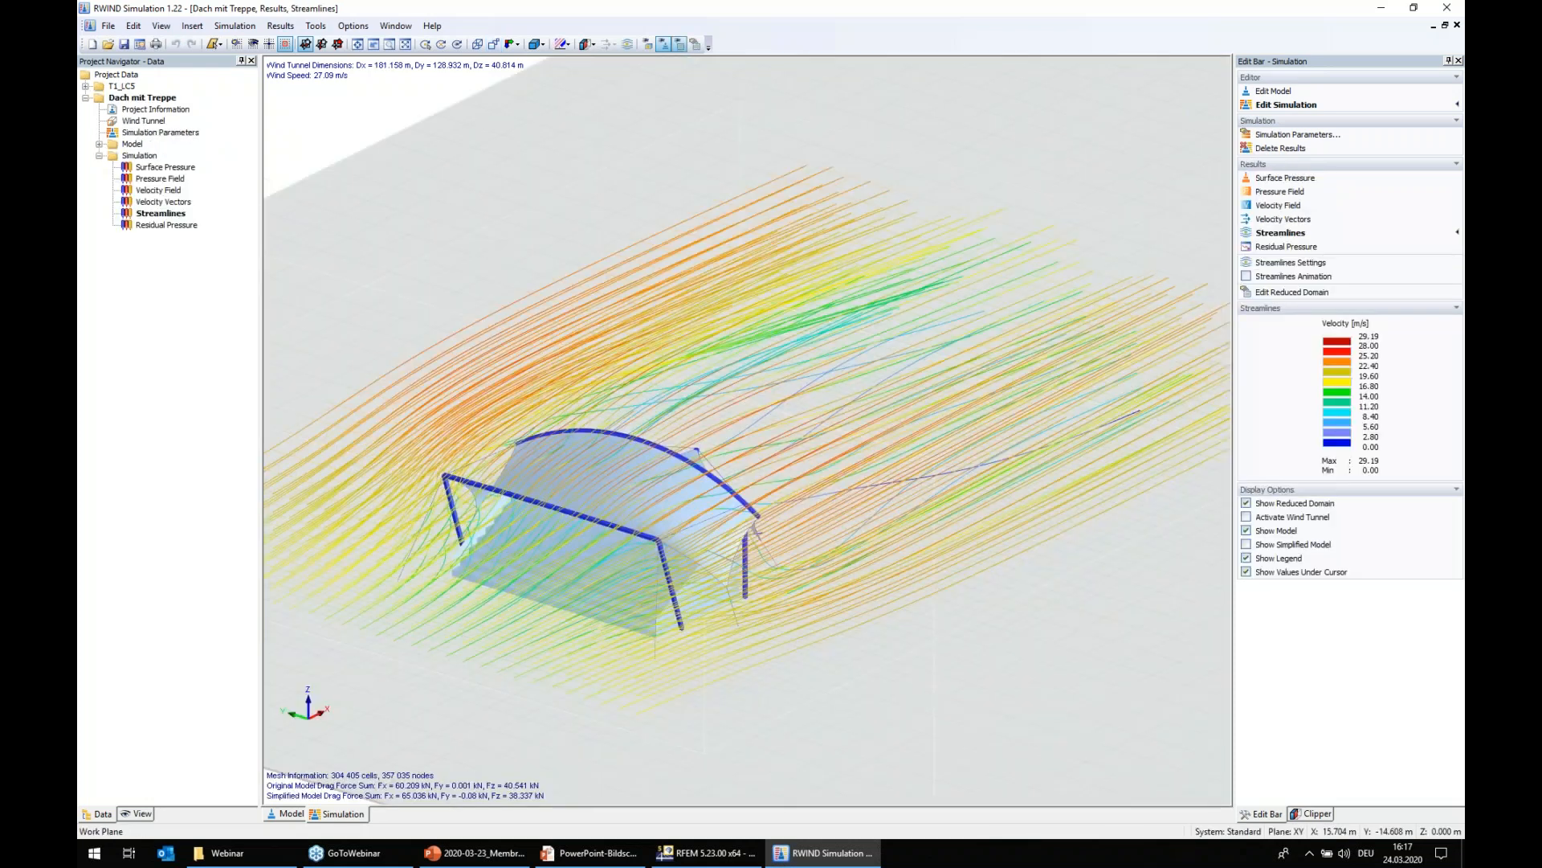
- Display the surface pressure results and examine them on the stair and on the membrane's underside
scroll(703, 516, "down", 3)
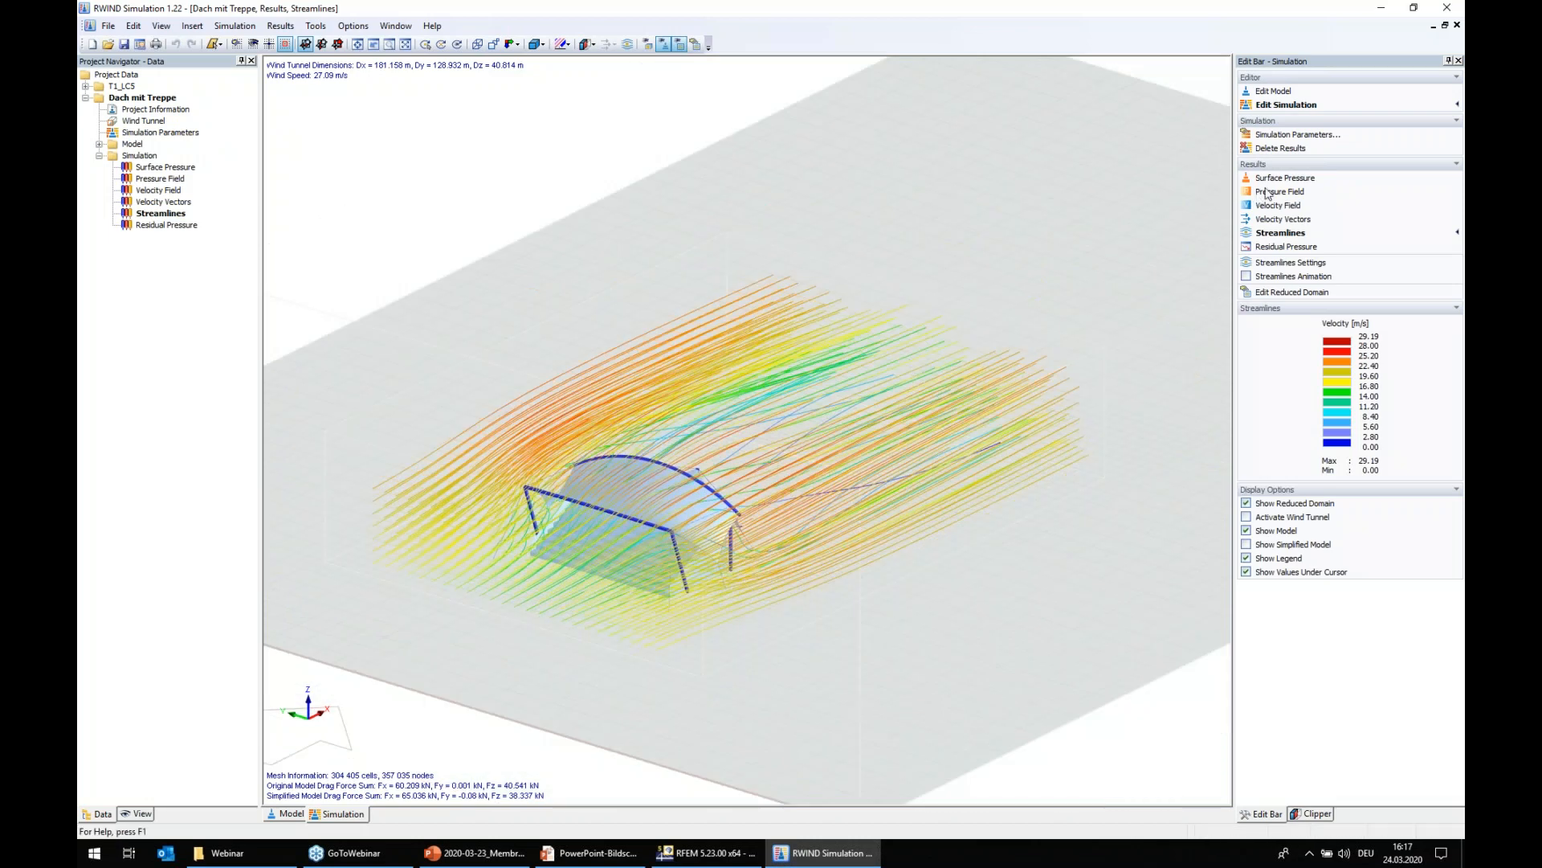
middle_click_drag(568, 596, 959, 510, "ctrl")
scroll(718, 551, "up", 3)
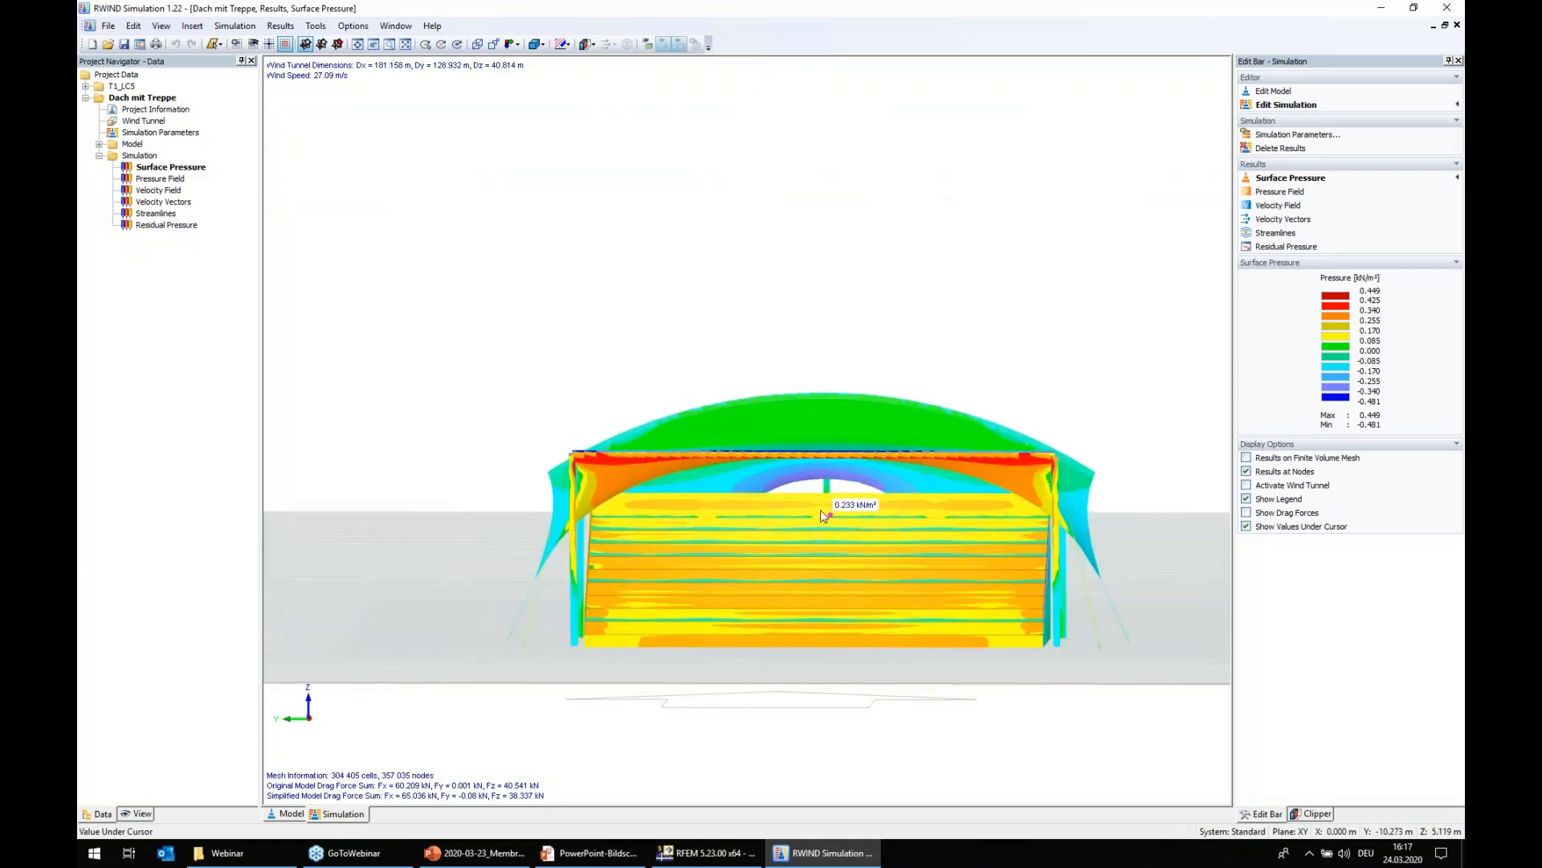
middle_click_drag(843, 649, 837, 513)
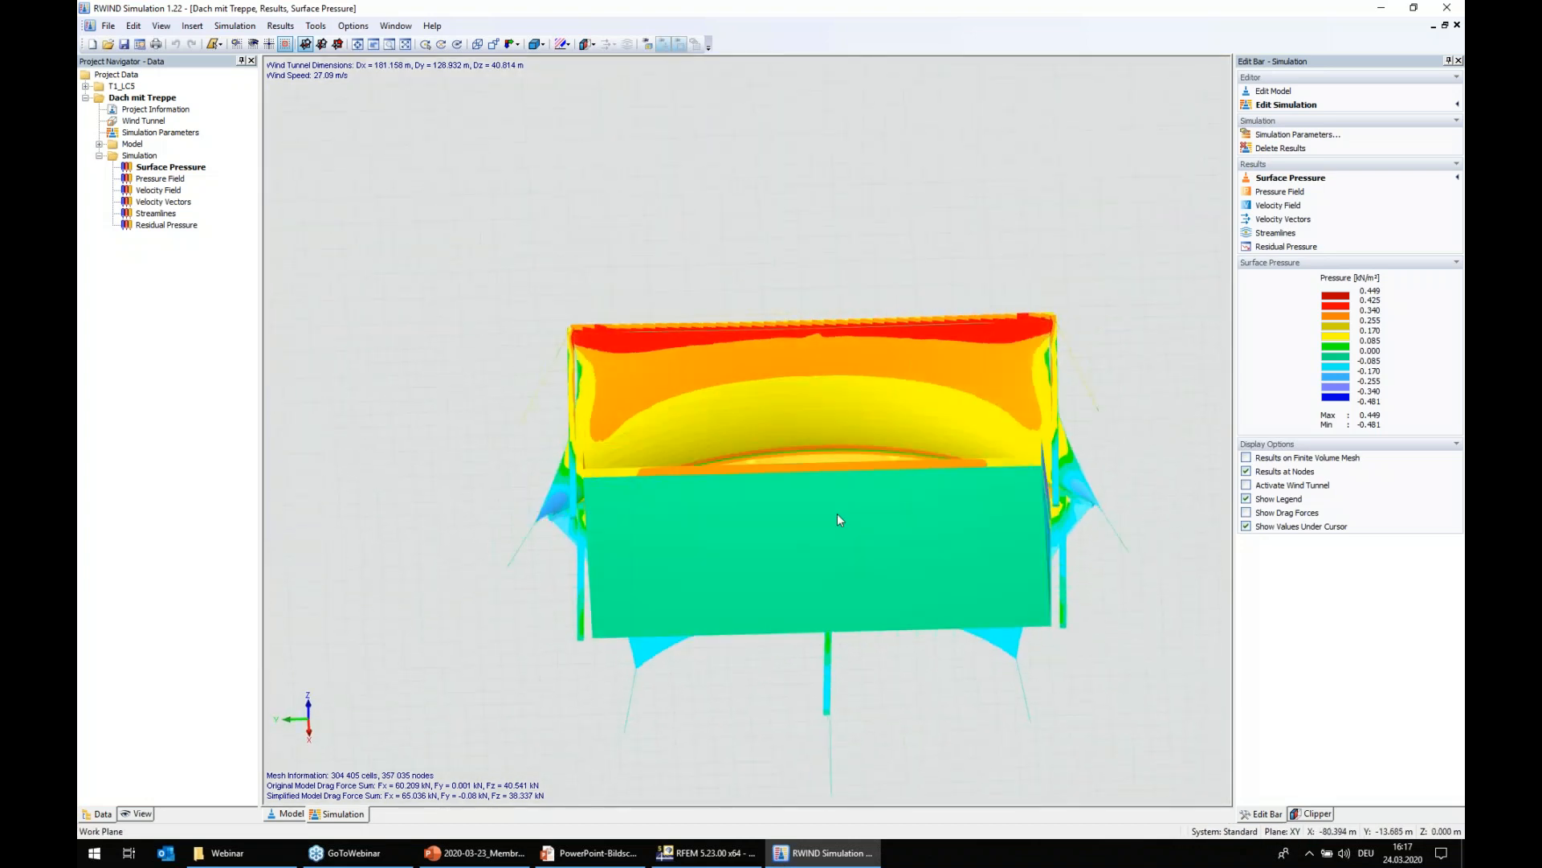
middle_click_drag(819, 379, 820, 692)
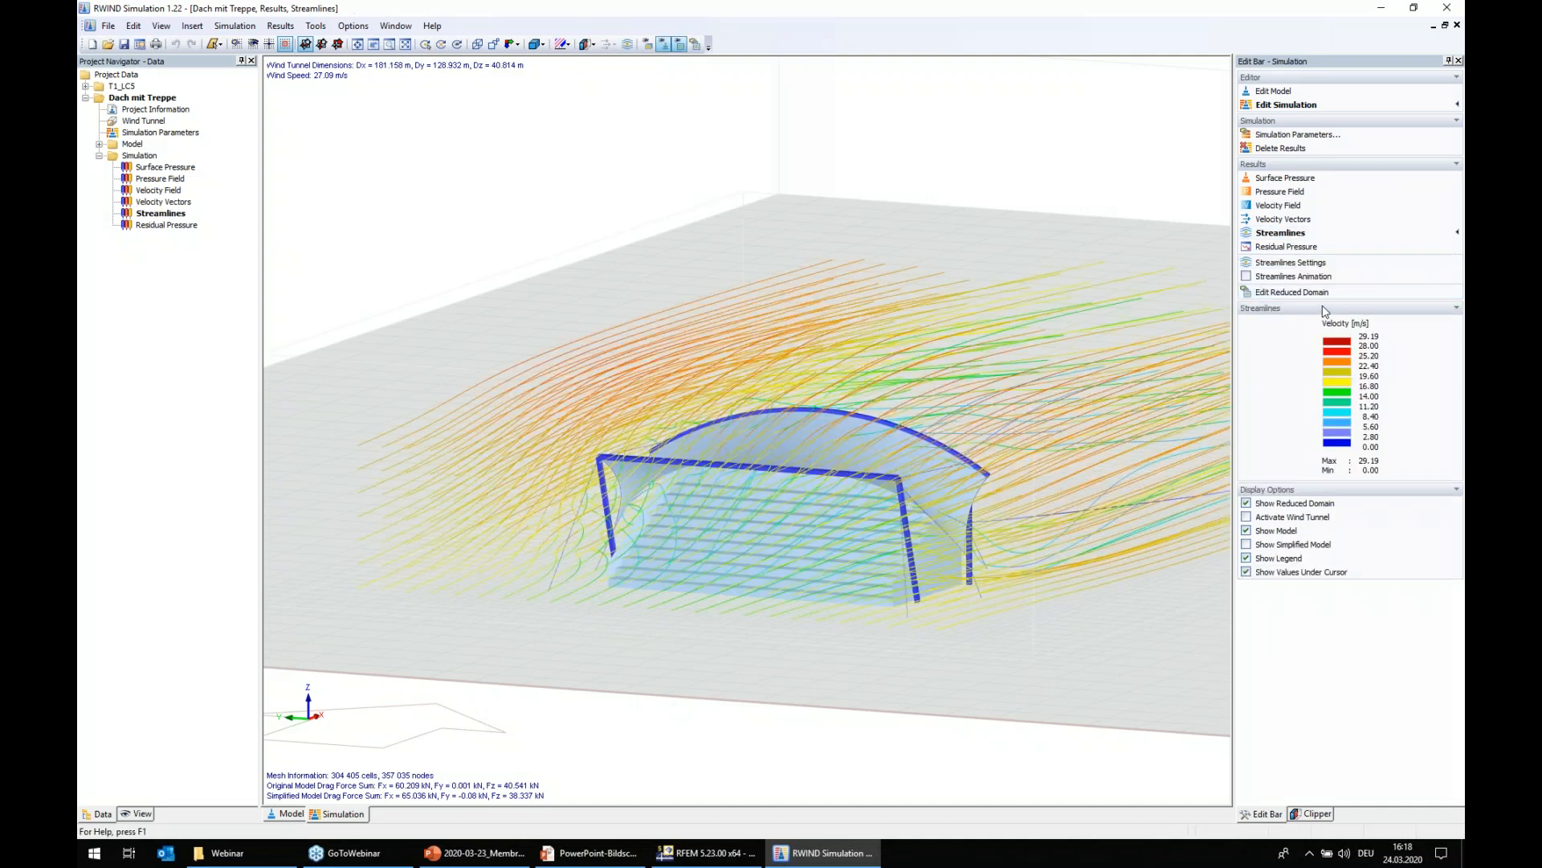
- Narrow the streamlines' rectangular control point source to a central strip and extend it upward to the tunnel's reduced-domain top
left_click(1288, 262)
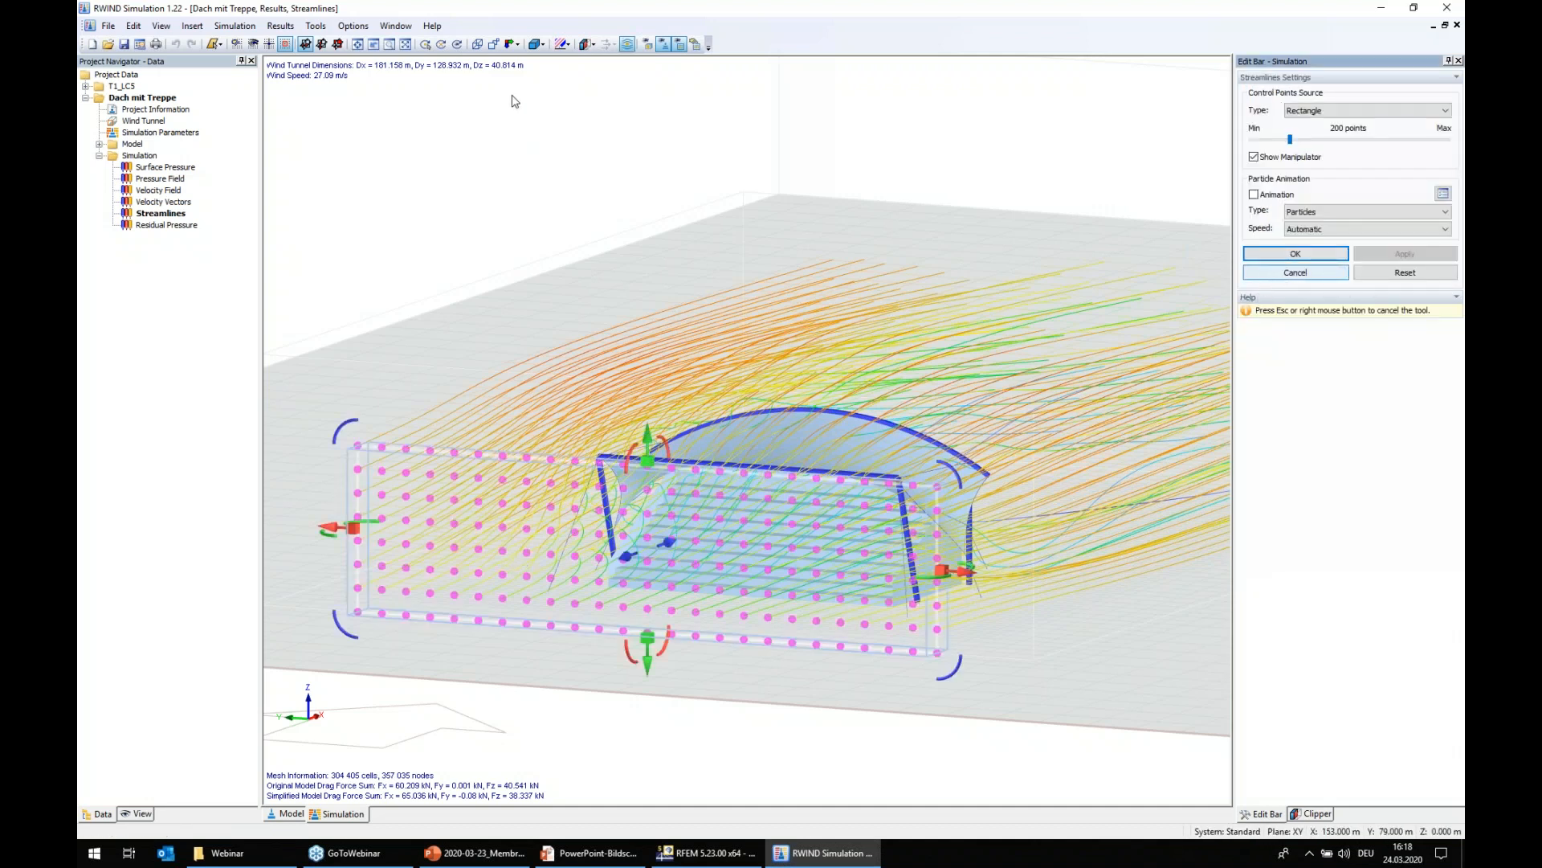
left_click(511, 45)
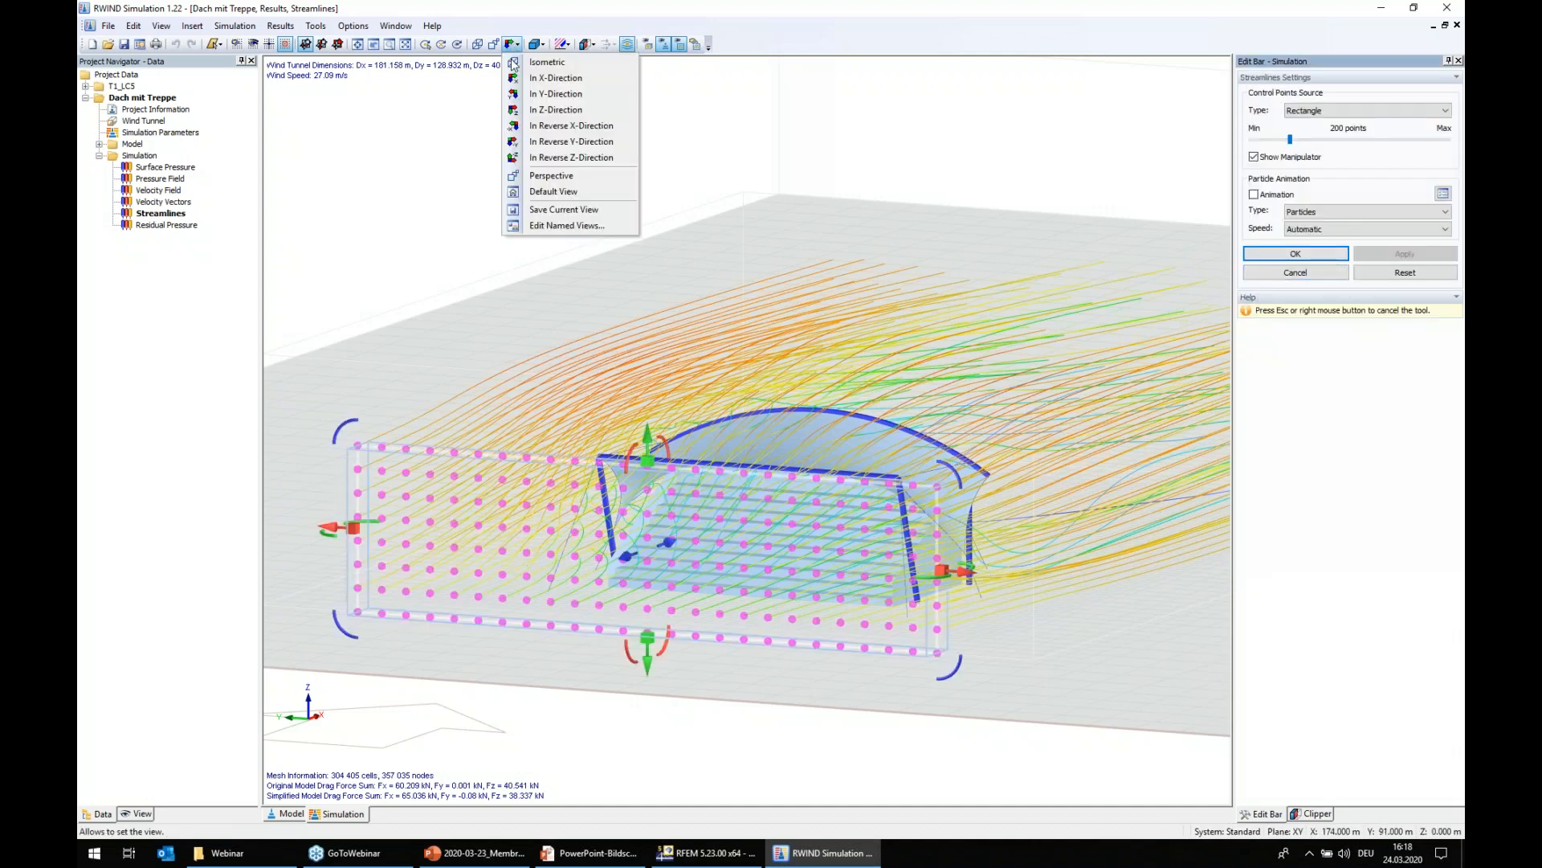
left_click(550, 79)
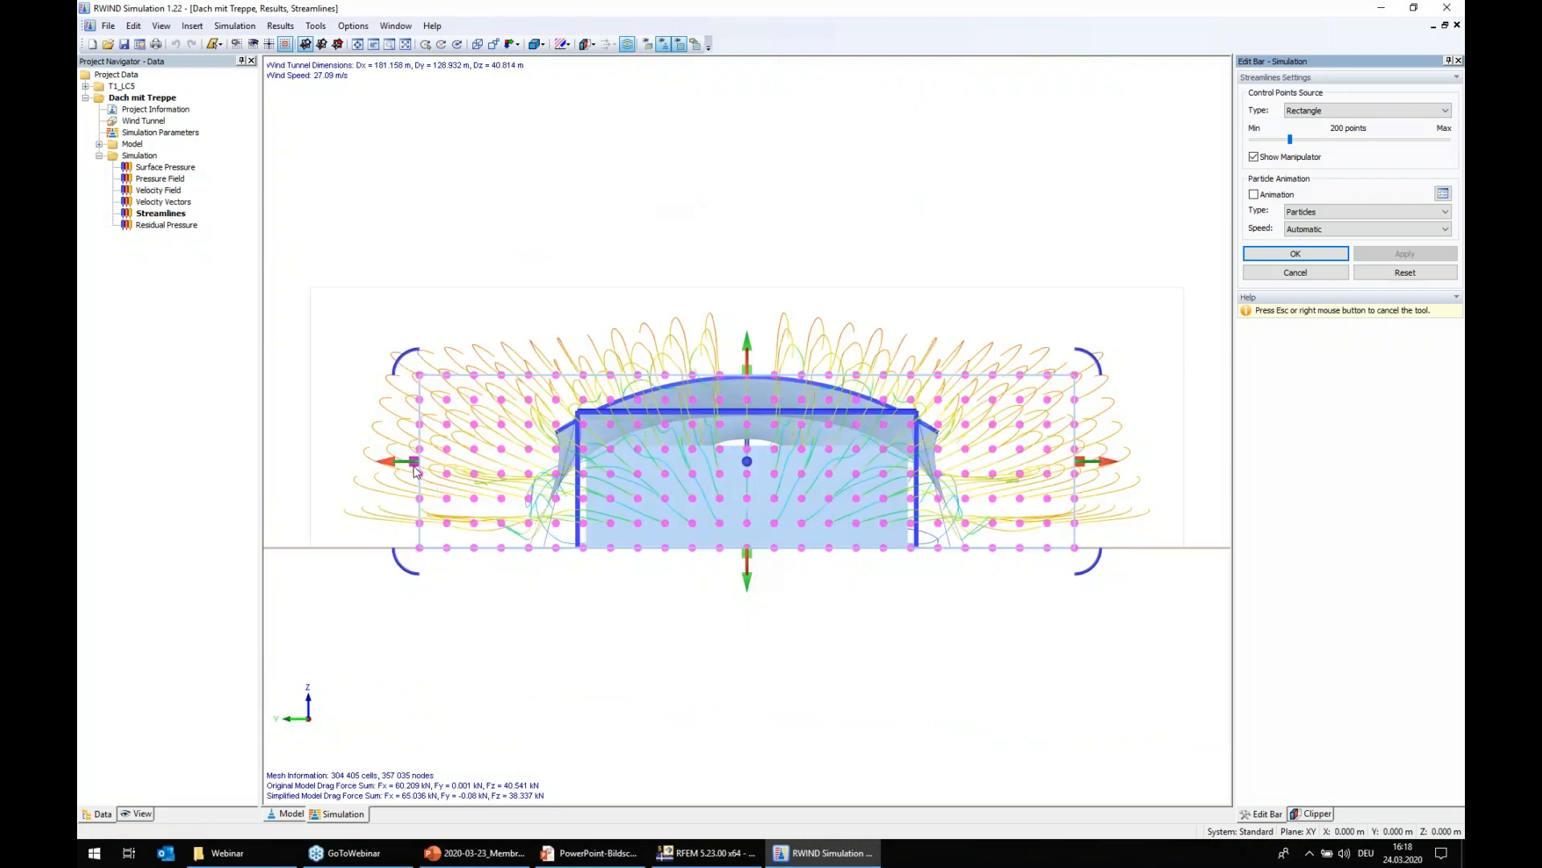
left_click_drag(416, 473, 700, 477)
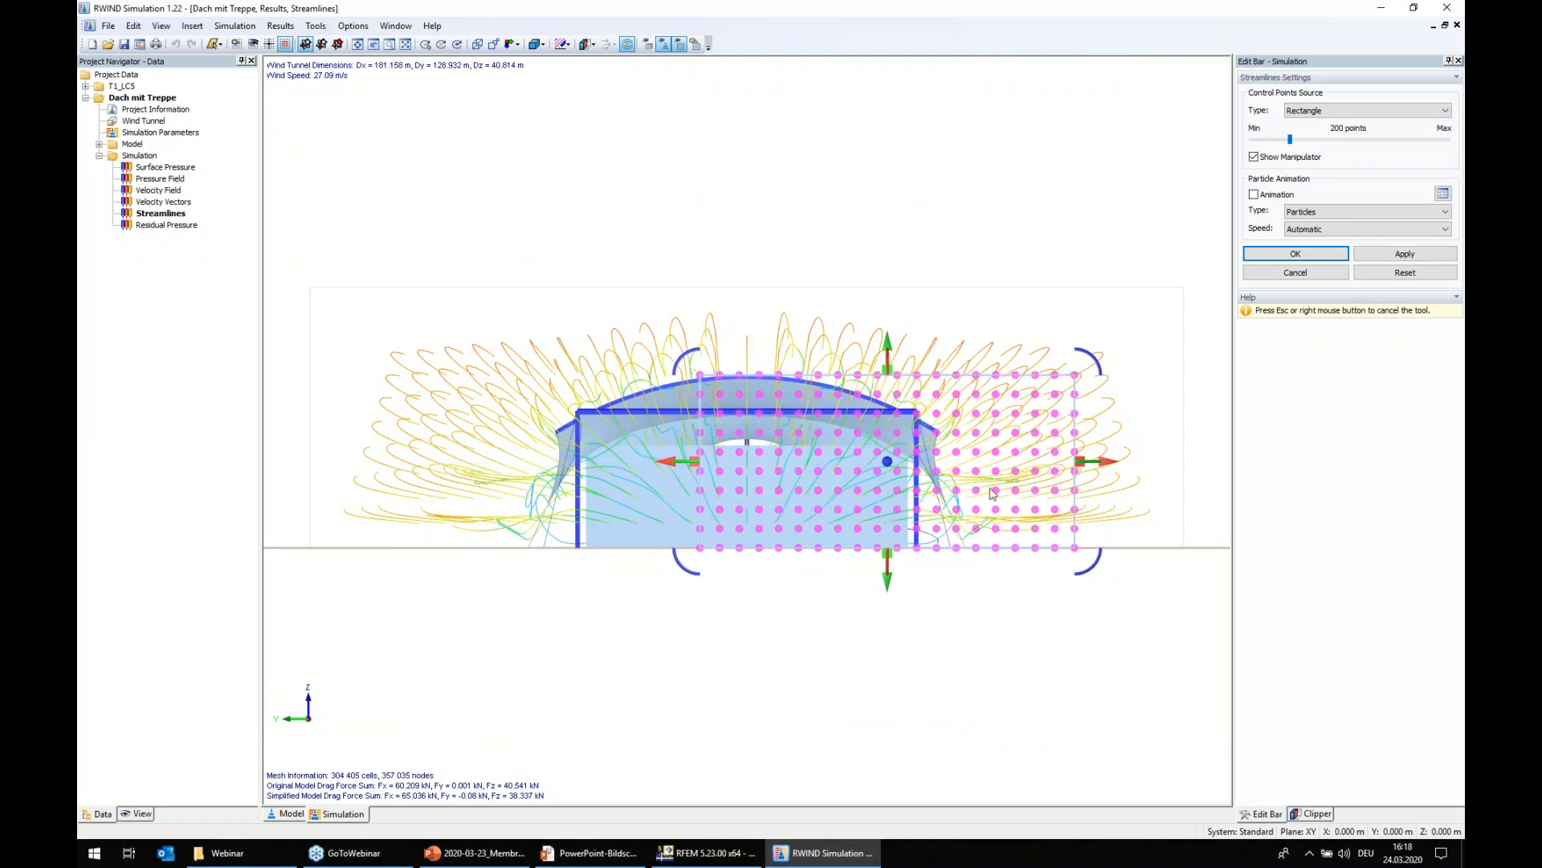
left_click_drag(1085, 464, 806, 467)
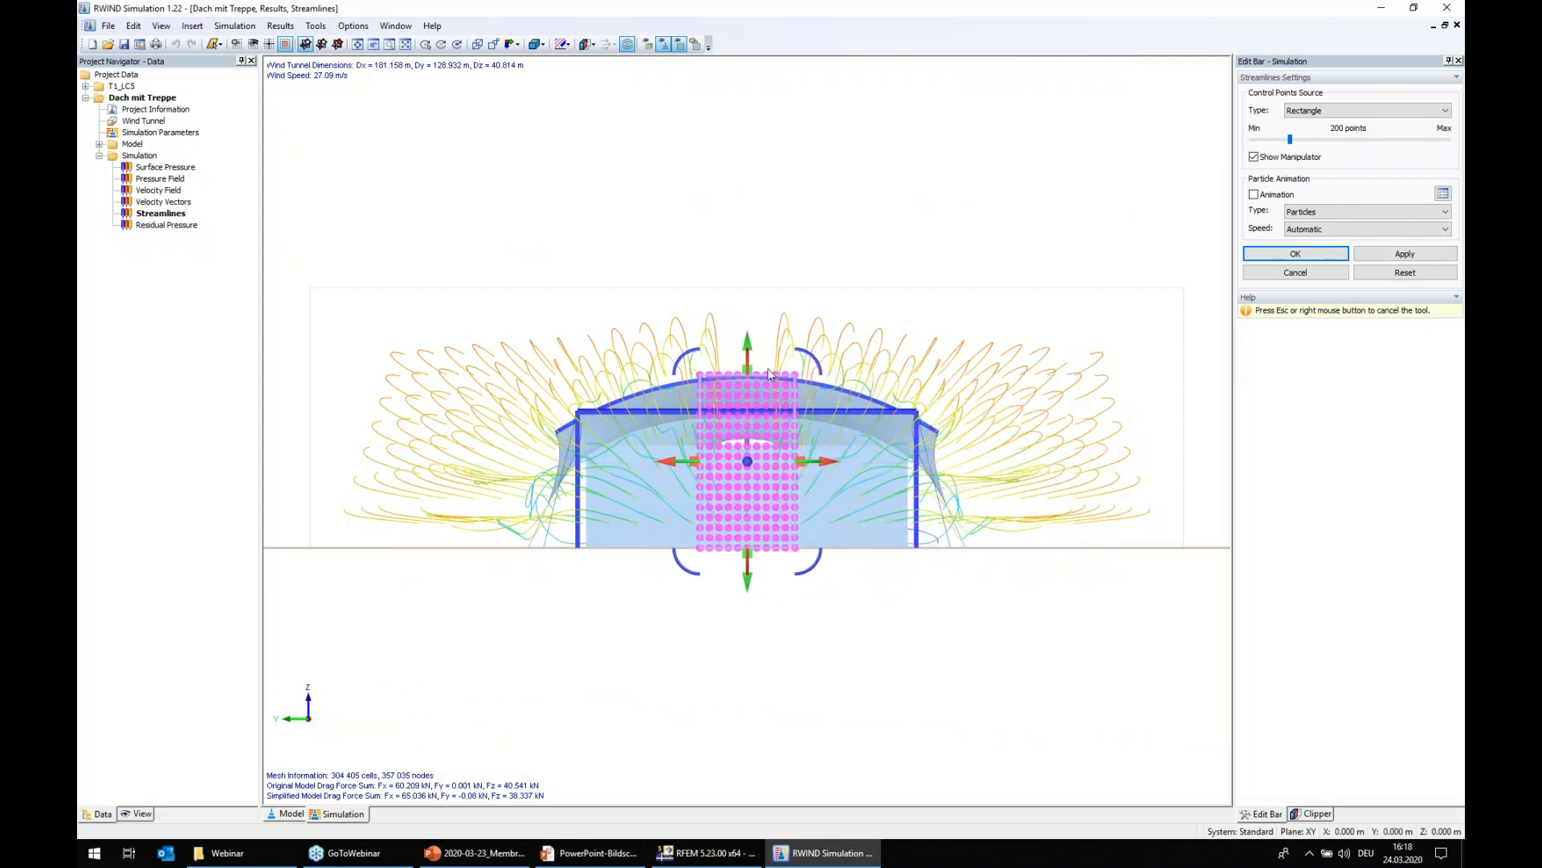
left_click_drag(753, 373, 760, 289)
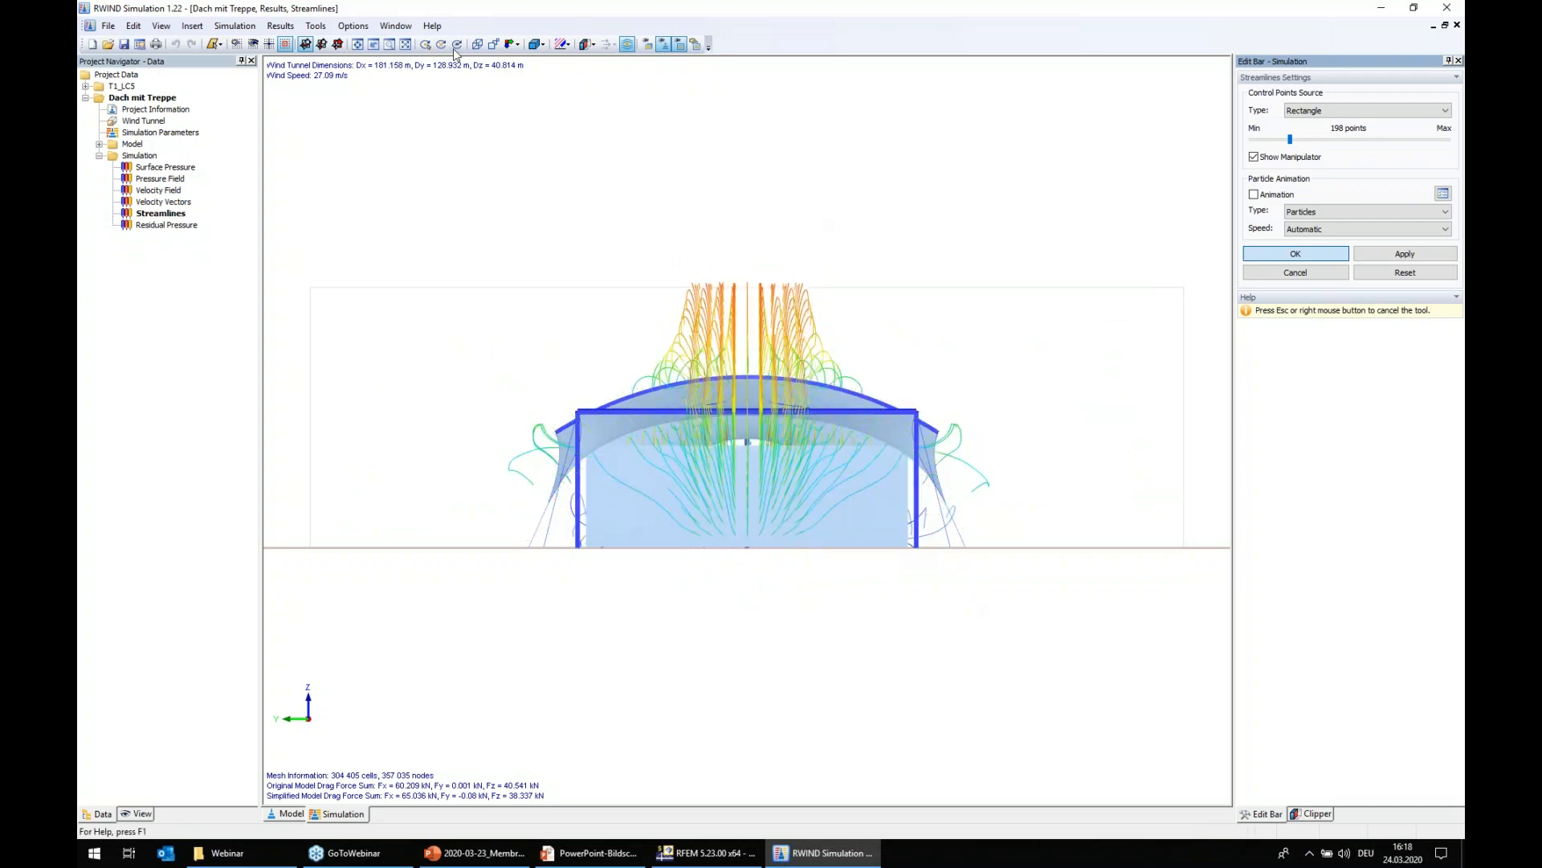
- View the streamlines in the Y-direction and examine the flow around the membrane roof and stair
left_click(509, 47)
left_click(554, 97)
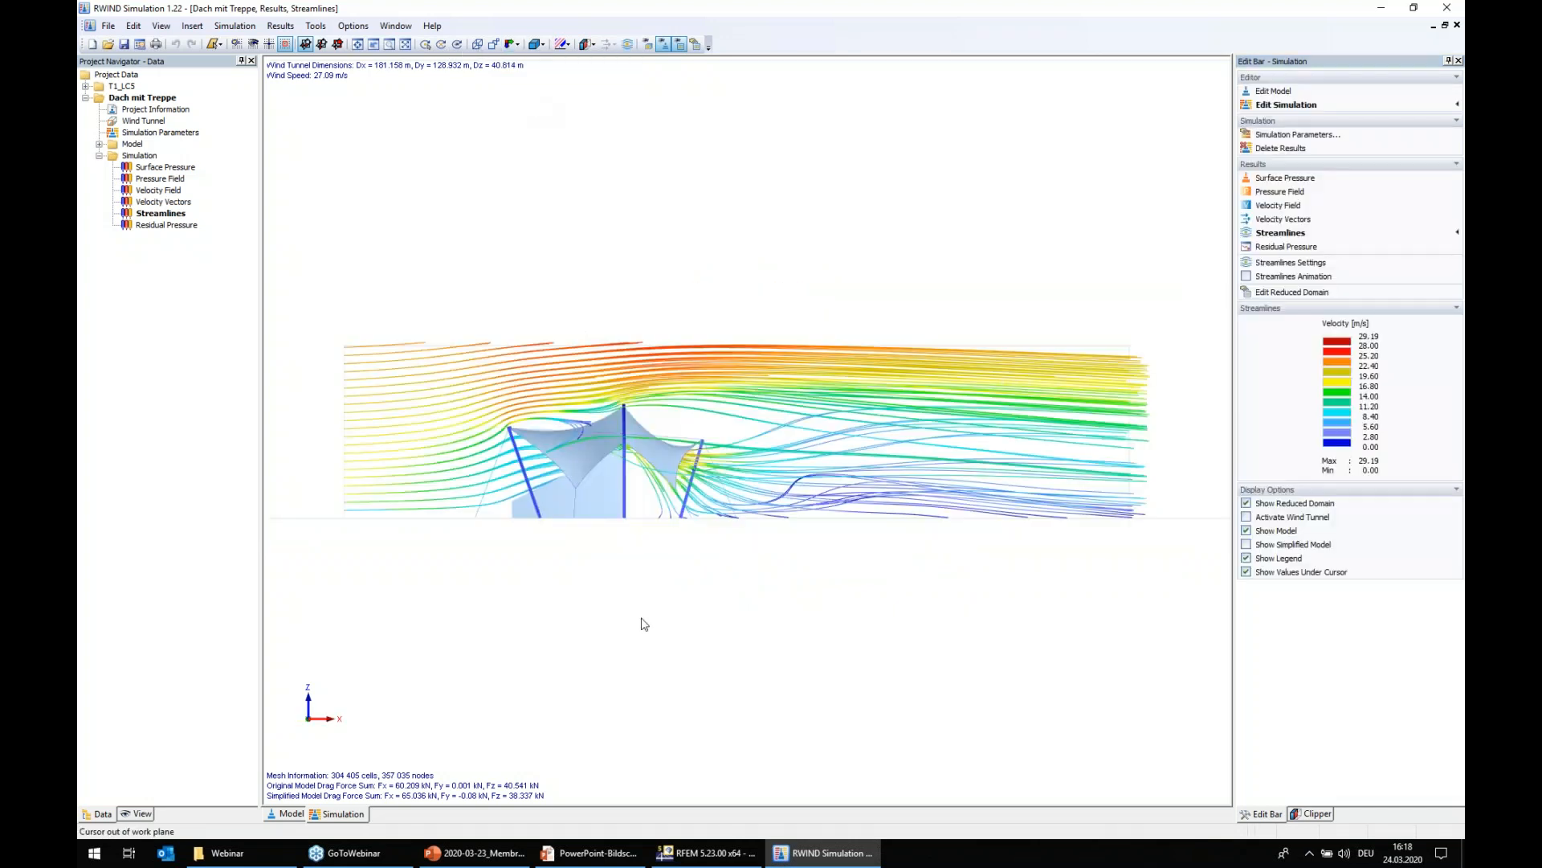
scroll(531, 528, "up", 5)
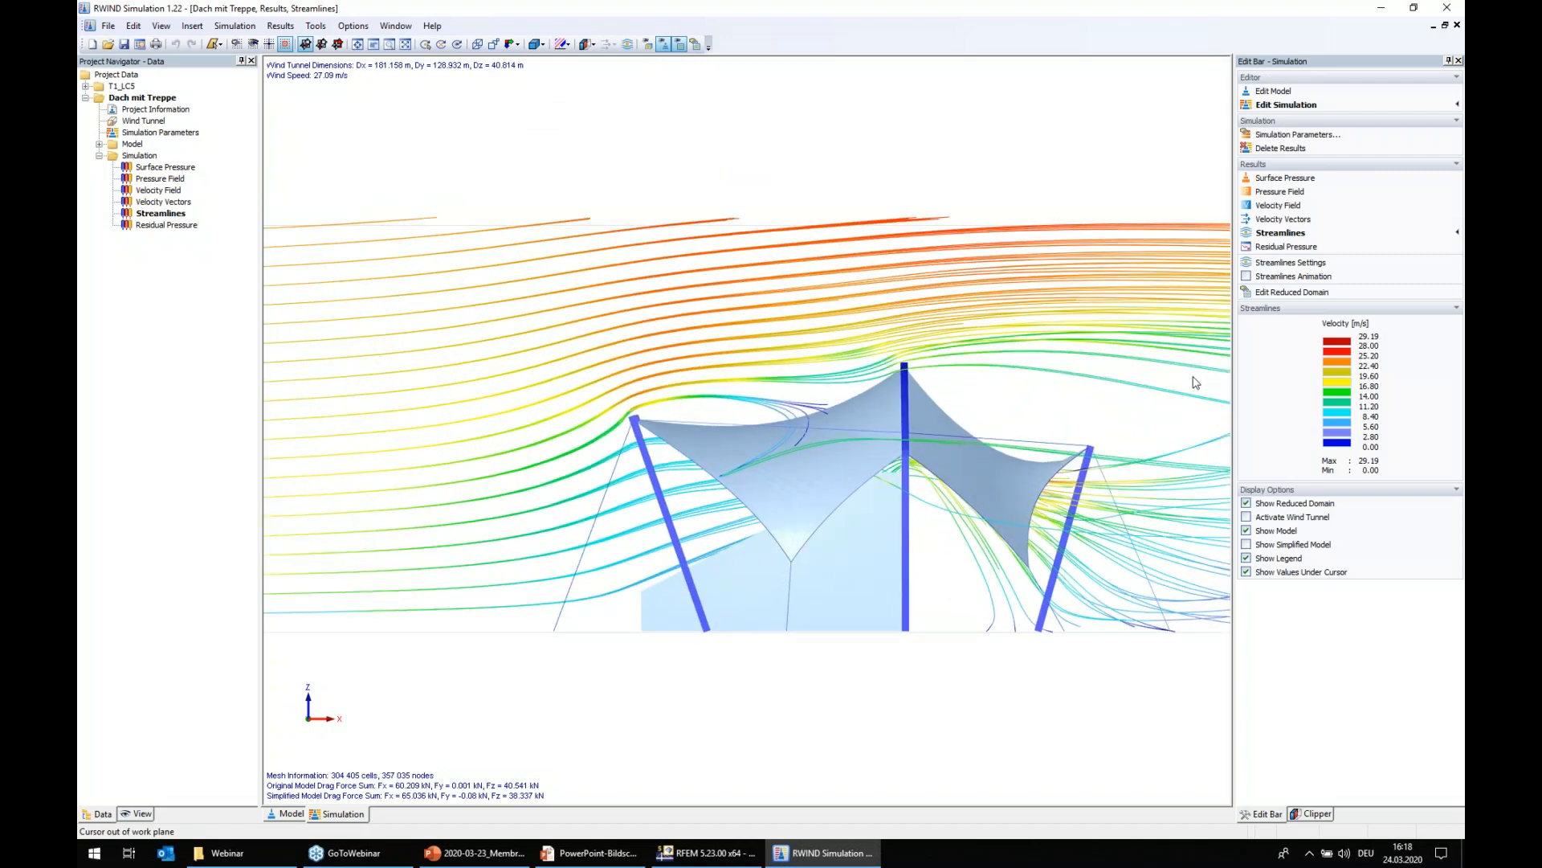
middle_click_drag(678, 678, 316, 529, "ctrl")
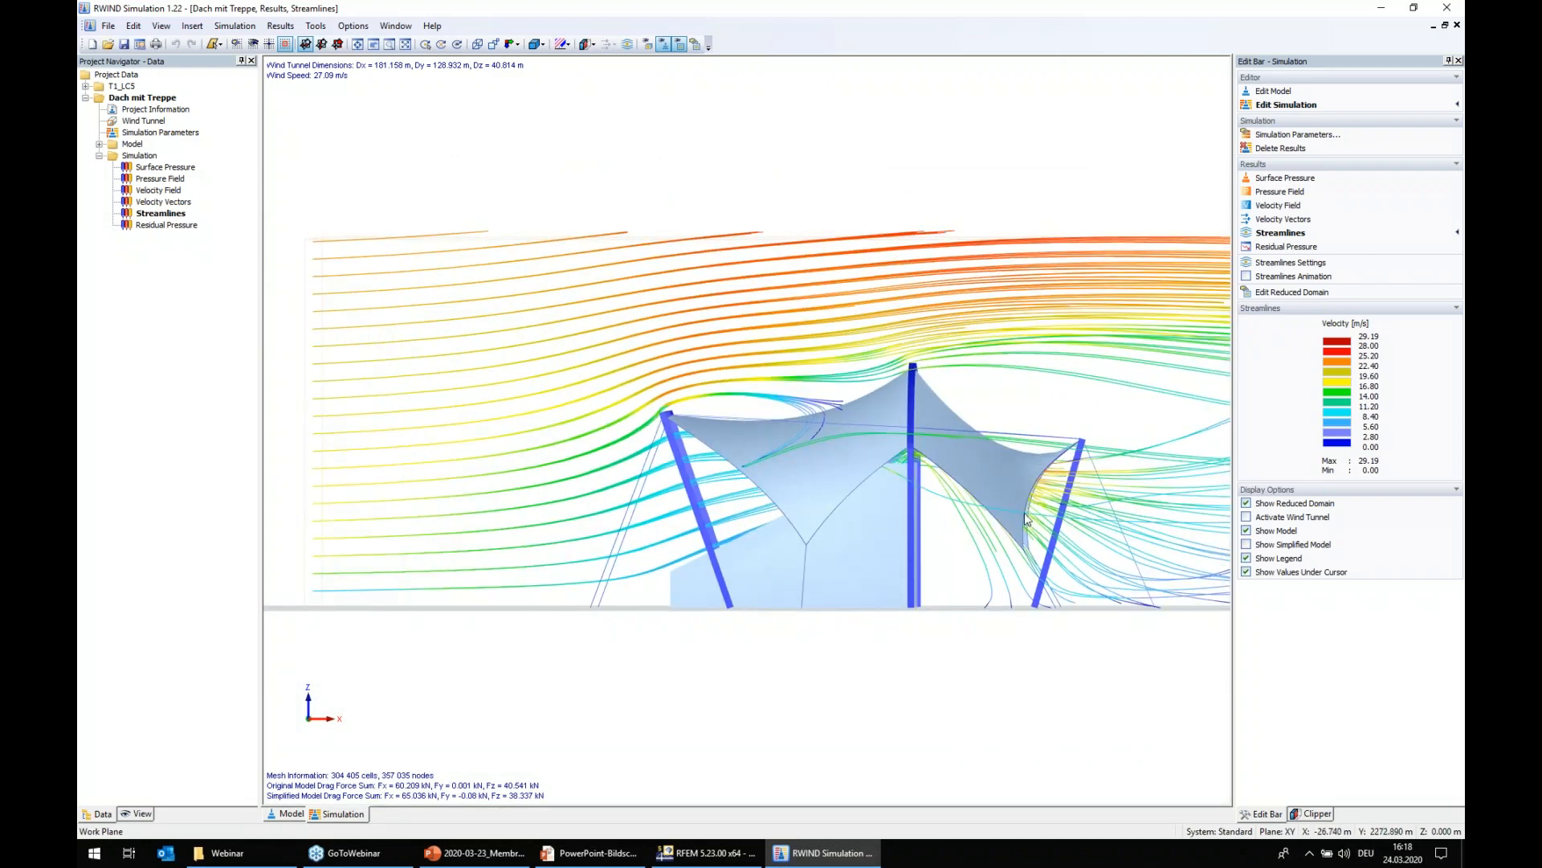
- Turn on the streamlines animation and examine the moving particles around the roof and stair
left_click(1246, 276)
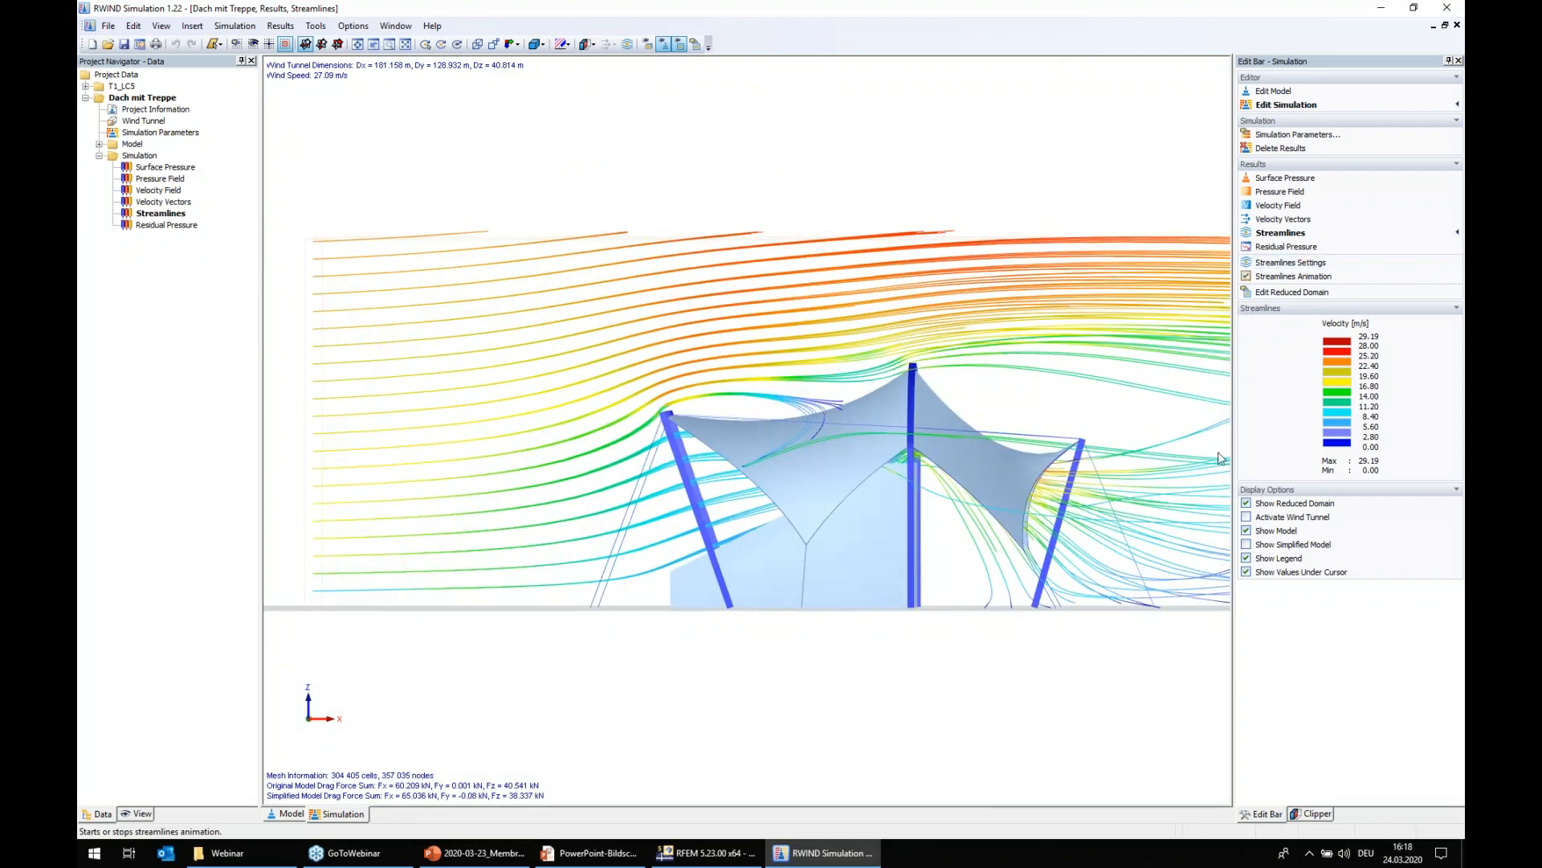
middle_click_drag(544, 730, 470, 692)
scroll(470, 692, "down", 1)
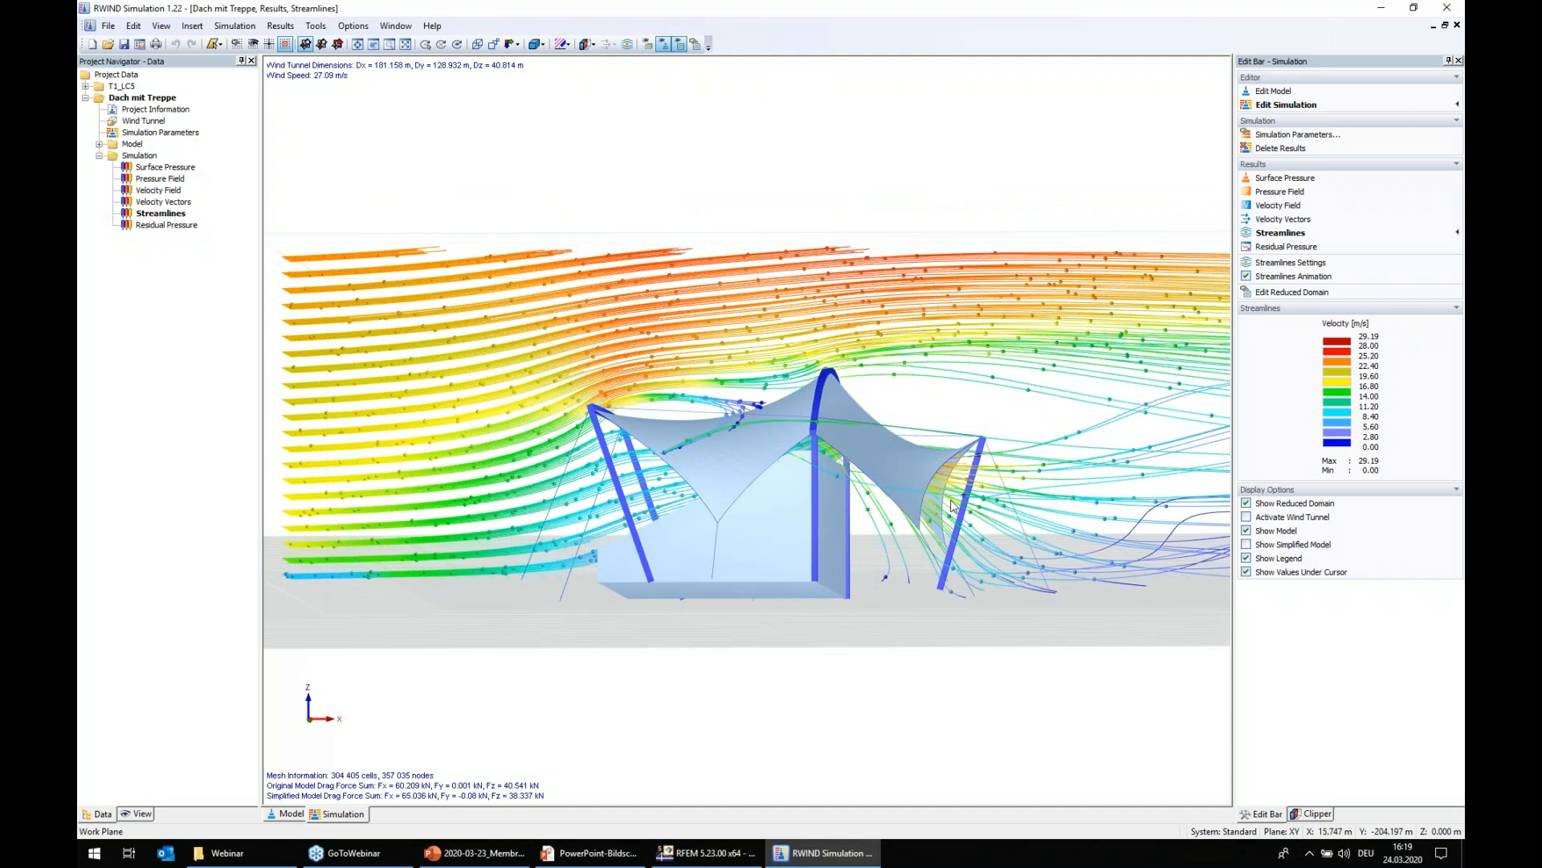
middle_click_drag(664, 613, 867, 498)
scroll(877, 376, "up", 5)
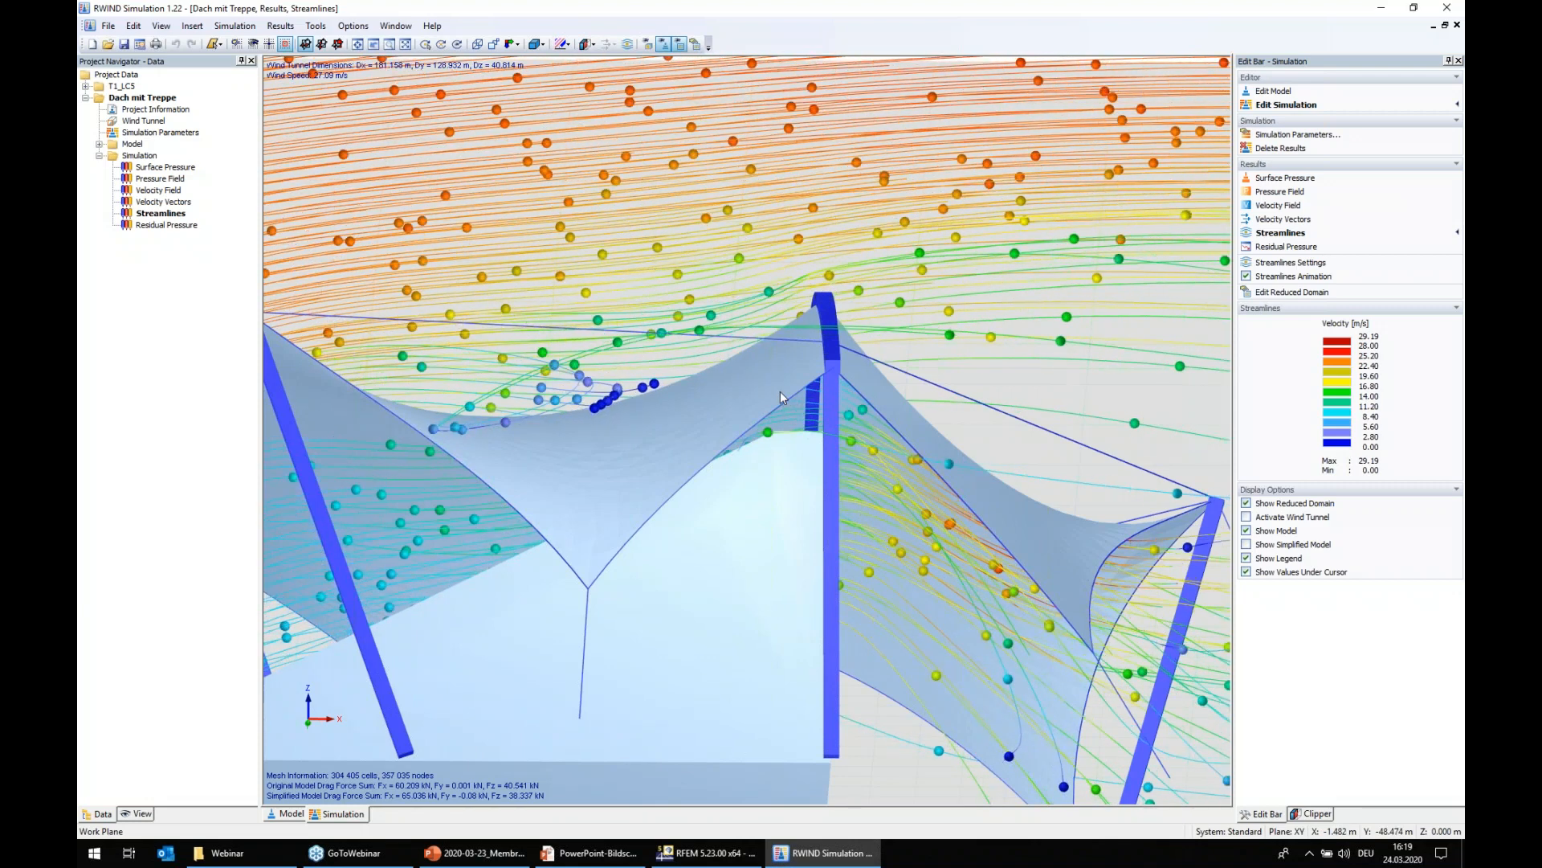
scroll(763, 394, "down", 6)
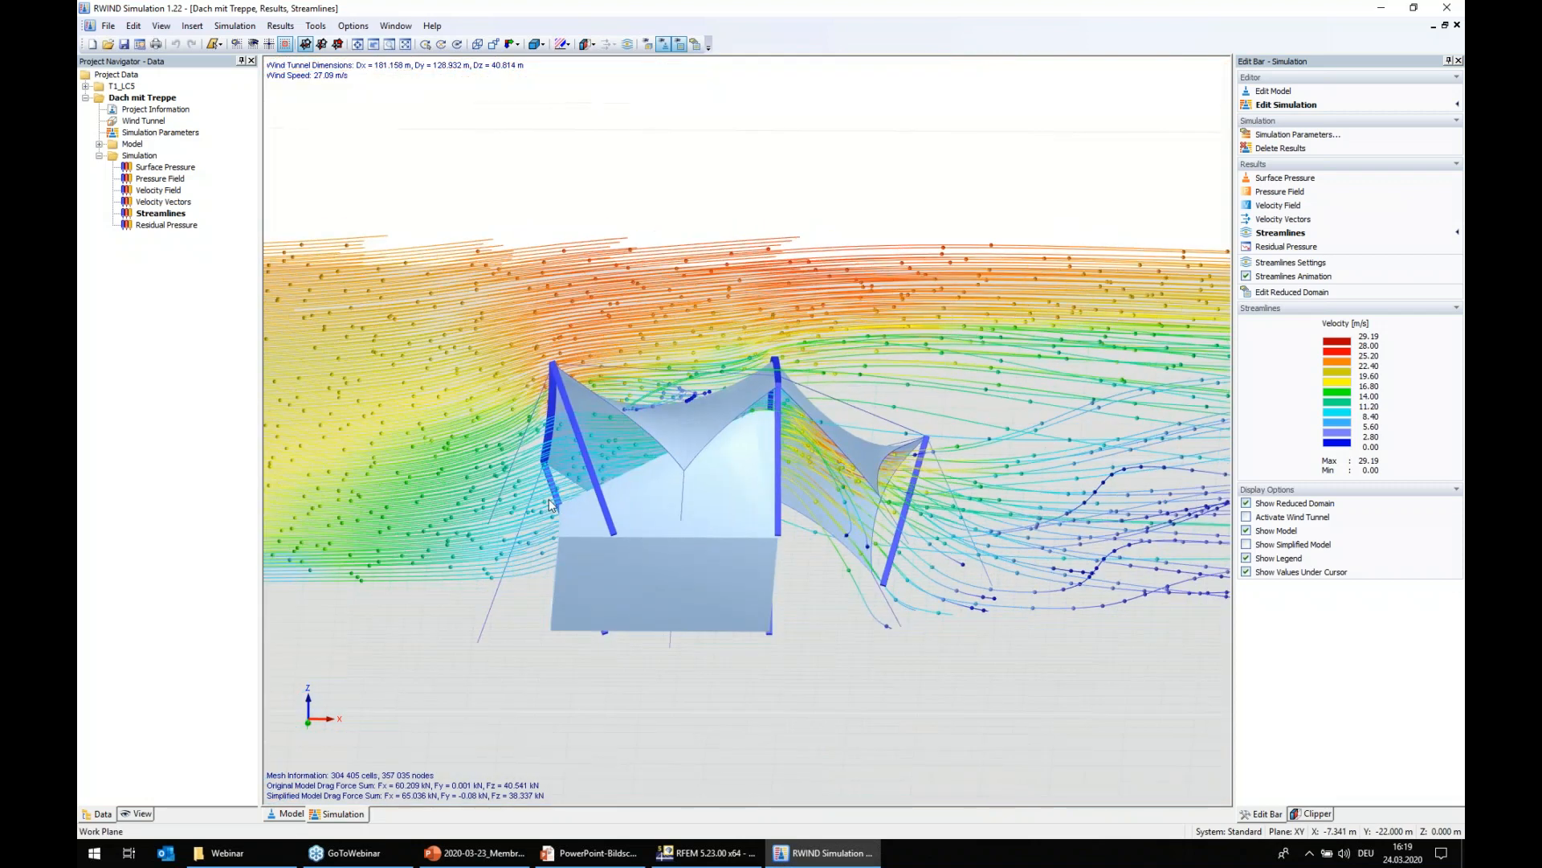
- Examine the animated streamlines passing over the membrane roof and the stair from a low, slightly angled side view
middle_click_drag(550, 499, 665, 431, "ctrl")
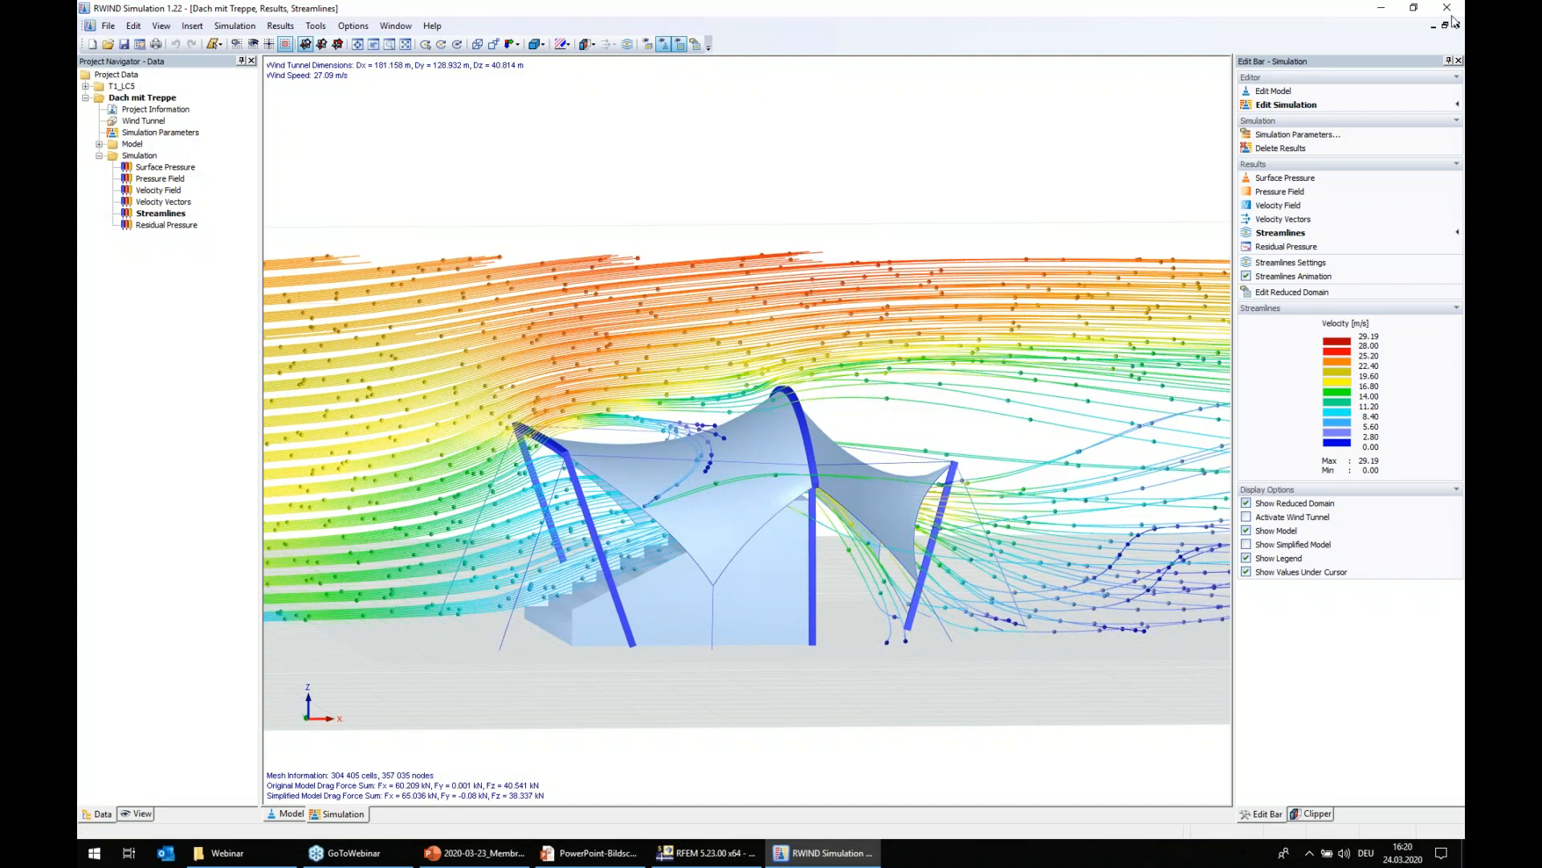
left_click(1464, 143)
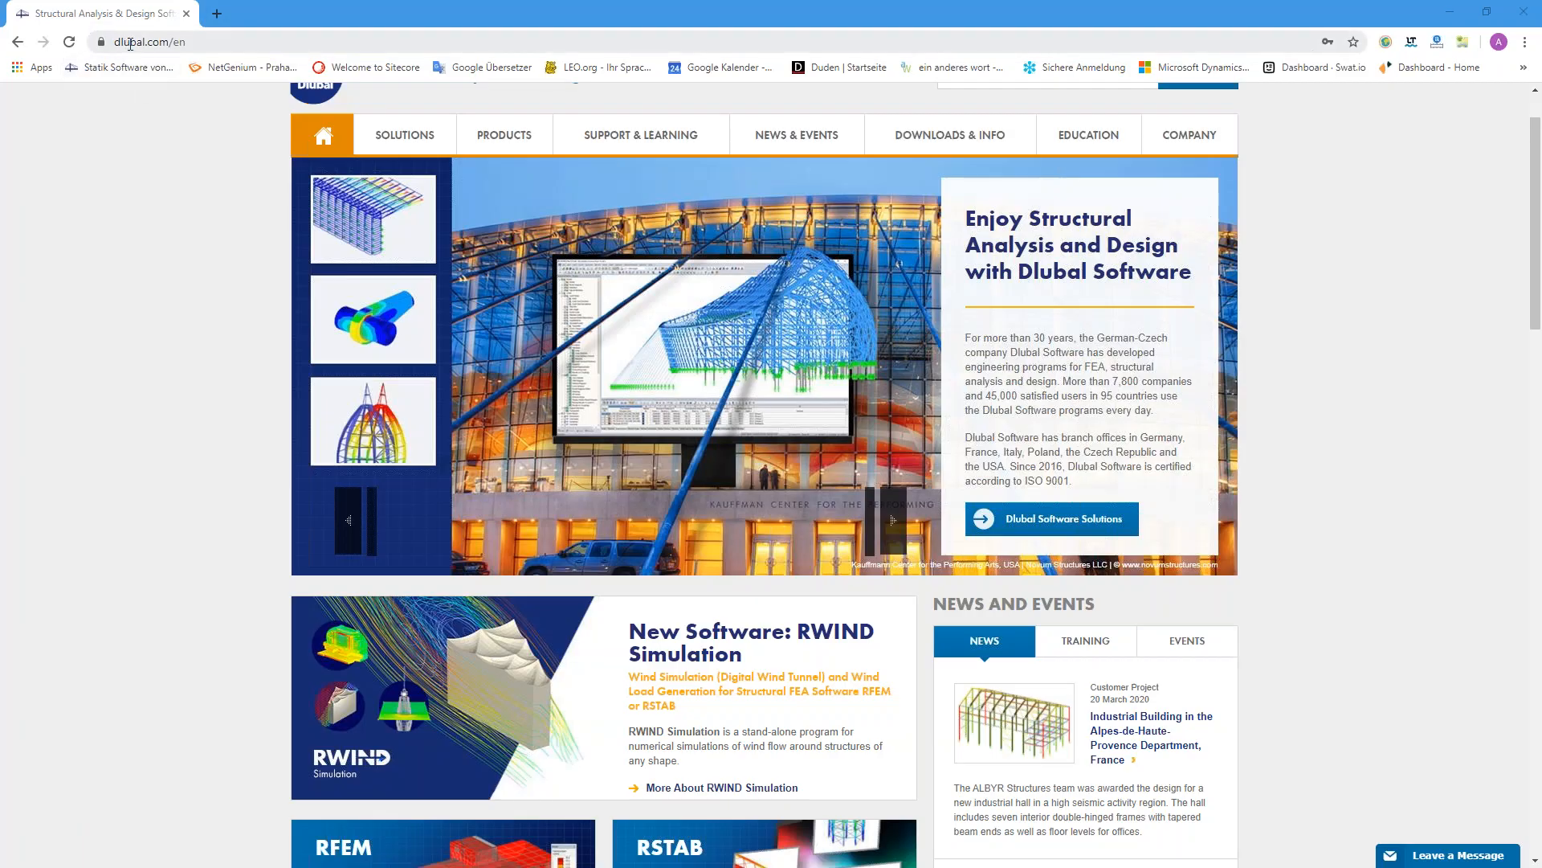
- In Chrome, open the Download Free 90-Day Trial page on the Dlubal website and locate the RWIND Simulation trial download
scroll(699, 197, "up", 2)
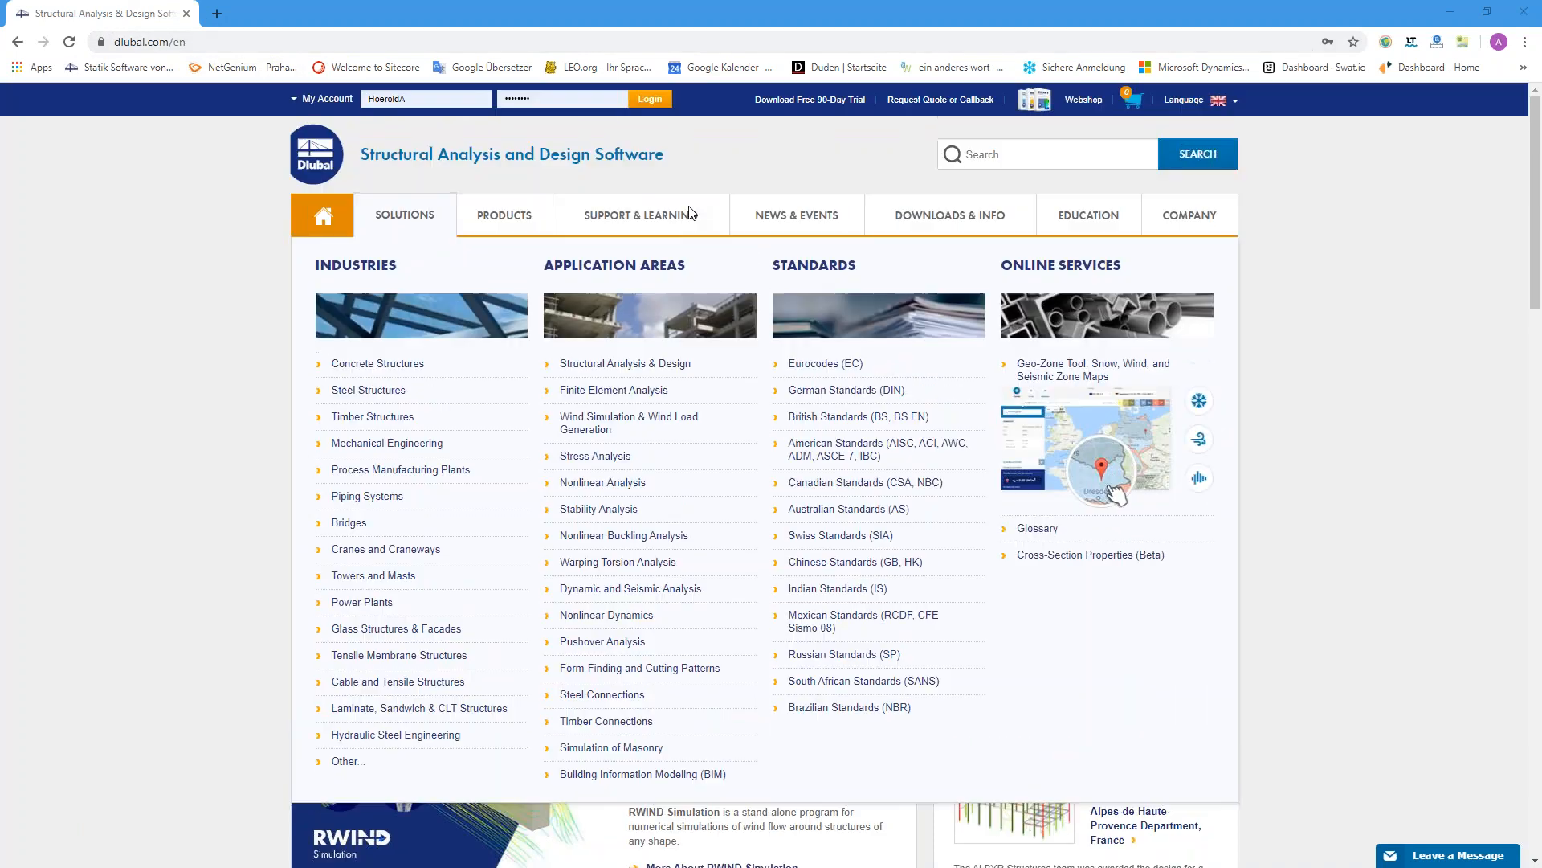
left_click(801, 100)
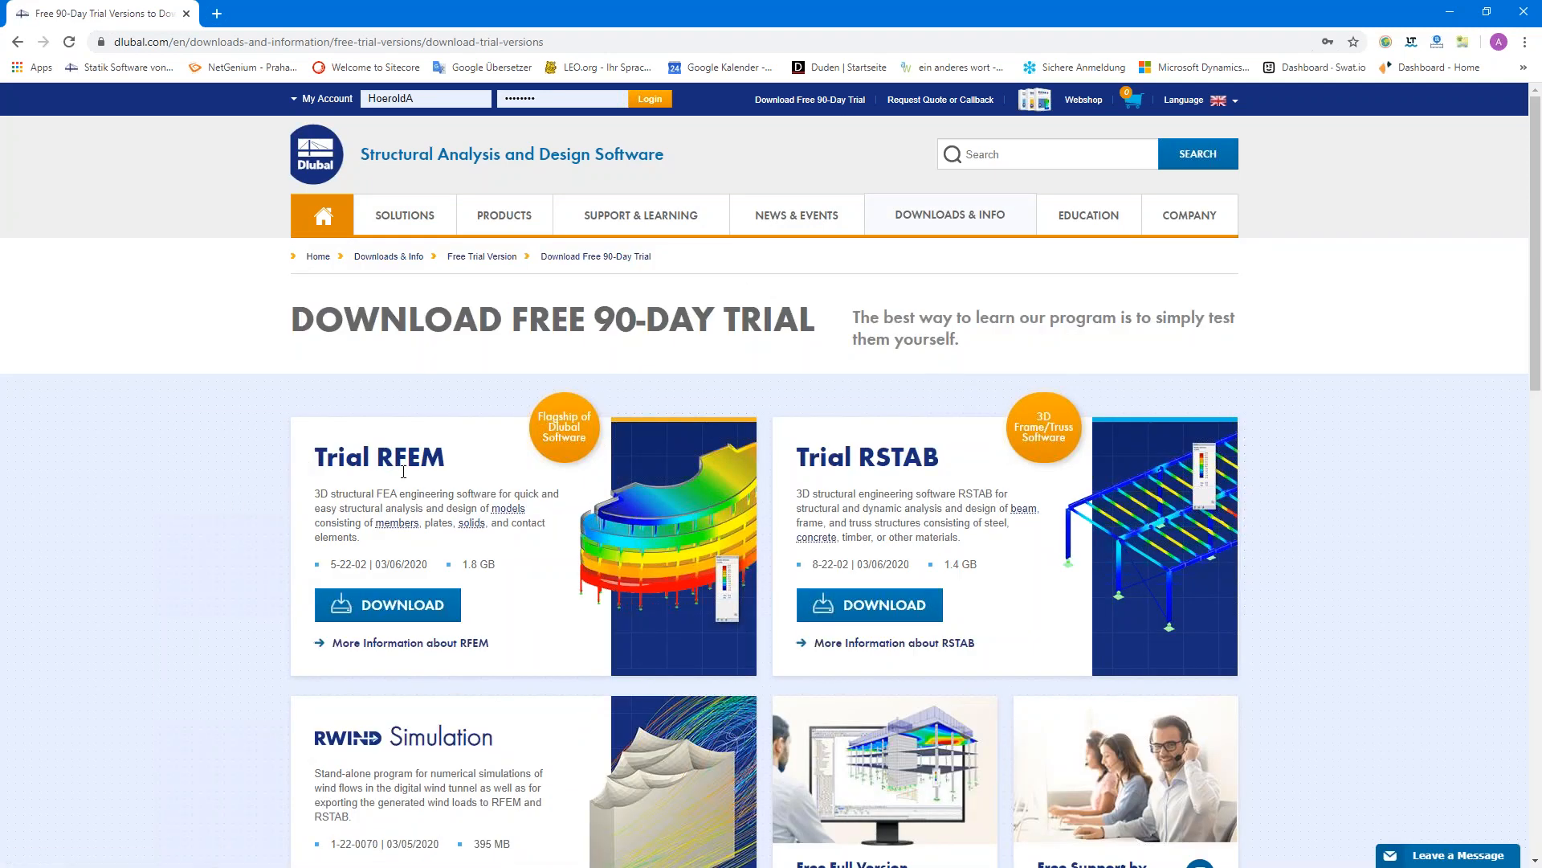
scroll(423, 468, "down", 1)
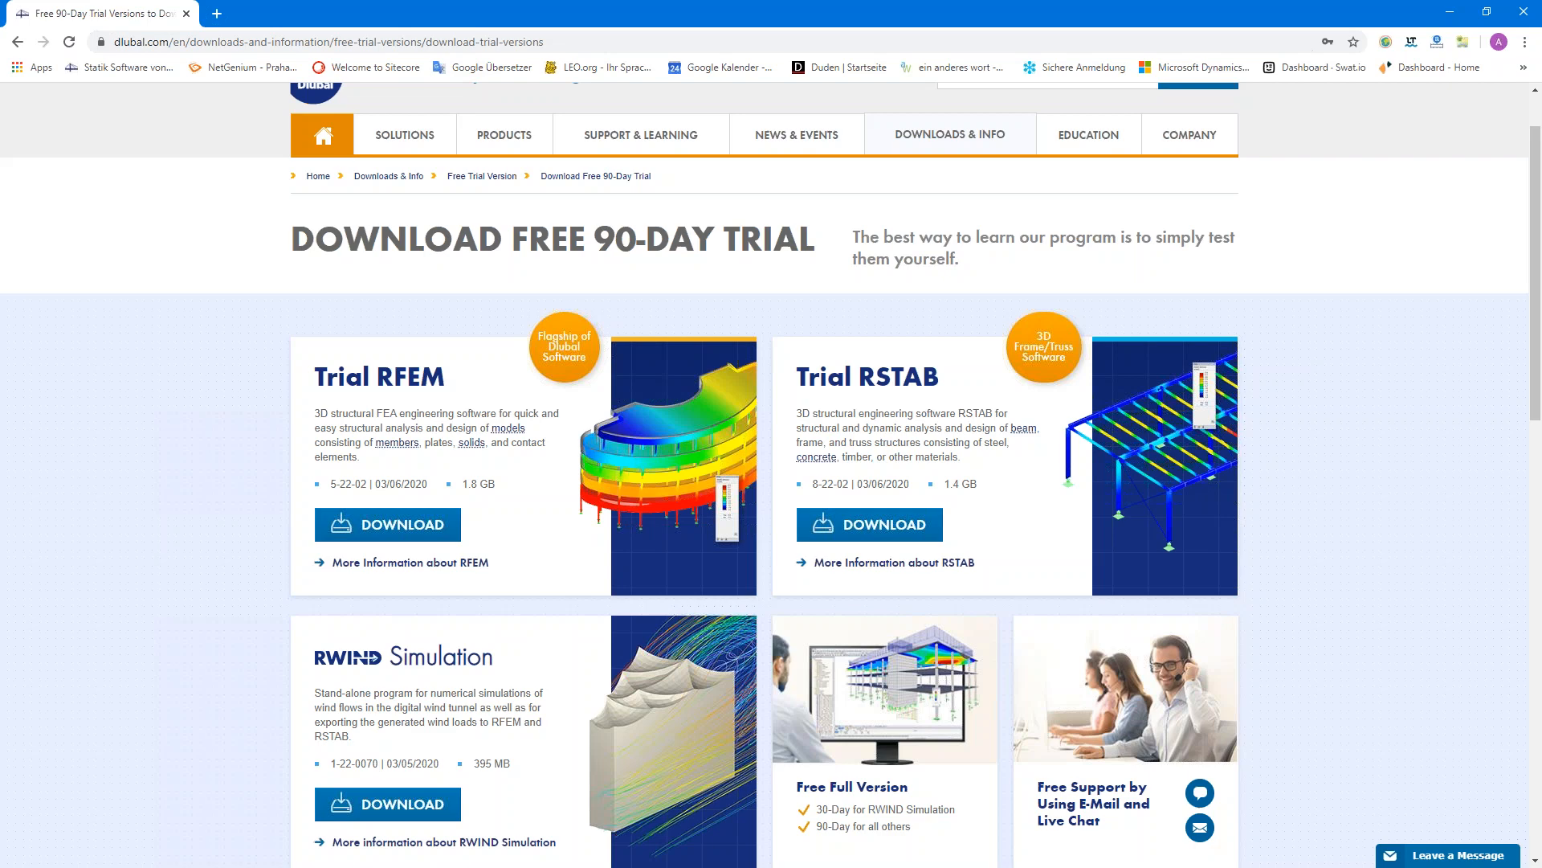
scroll(472, 470, "down", 3)
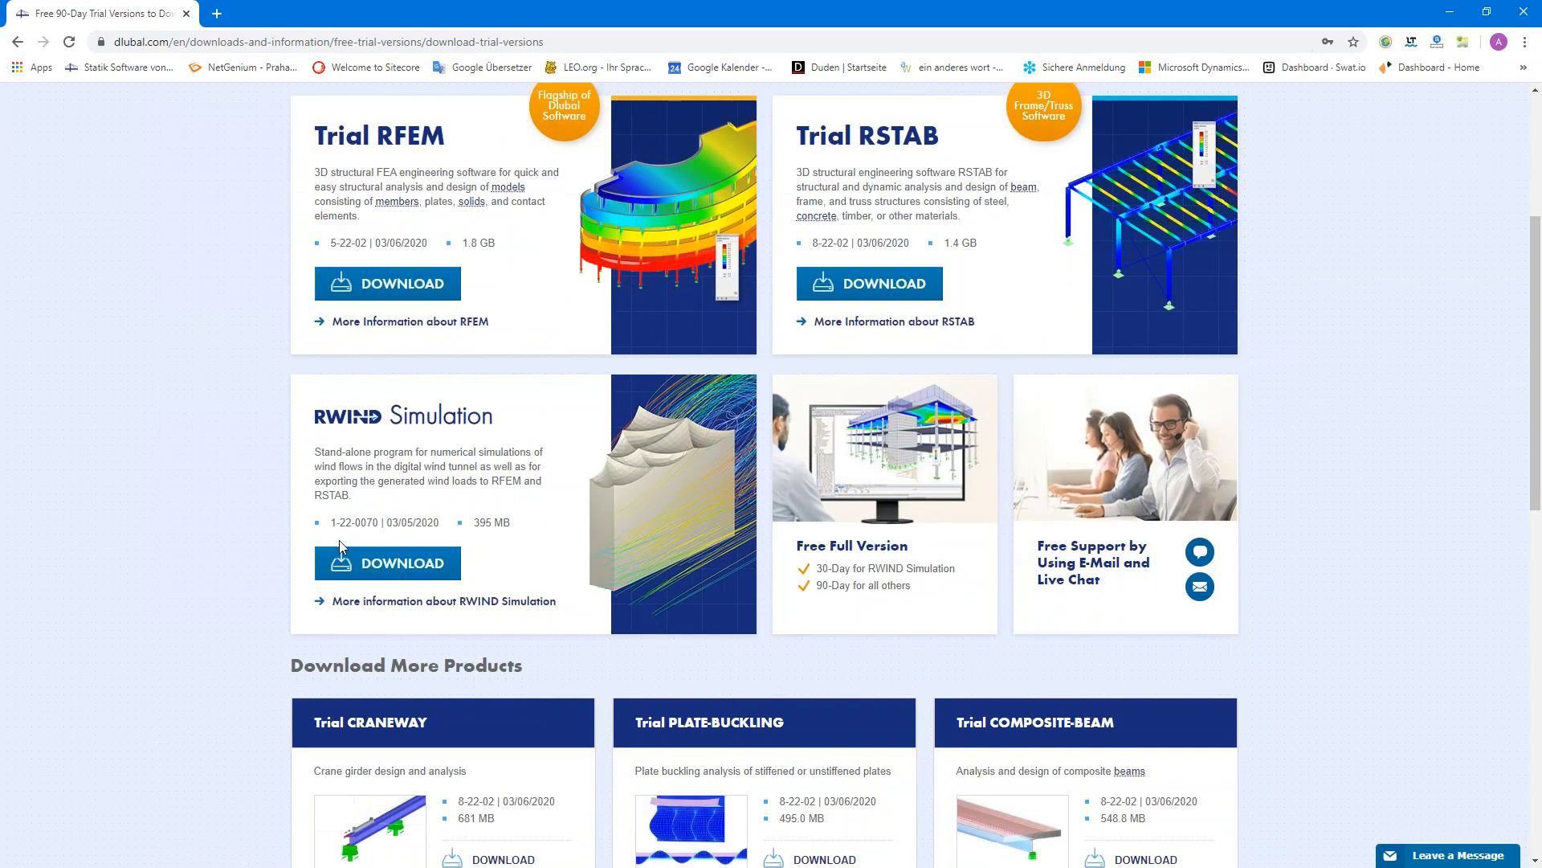